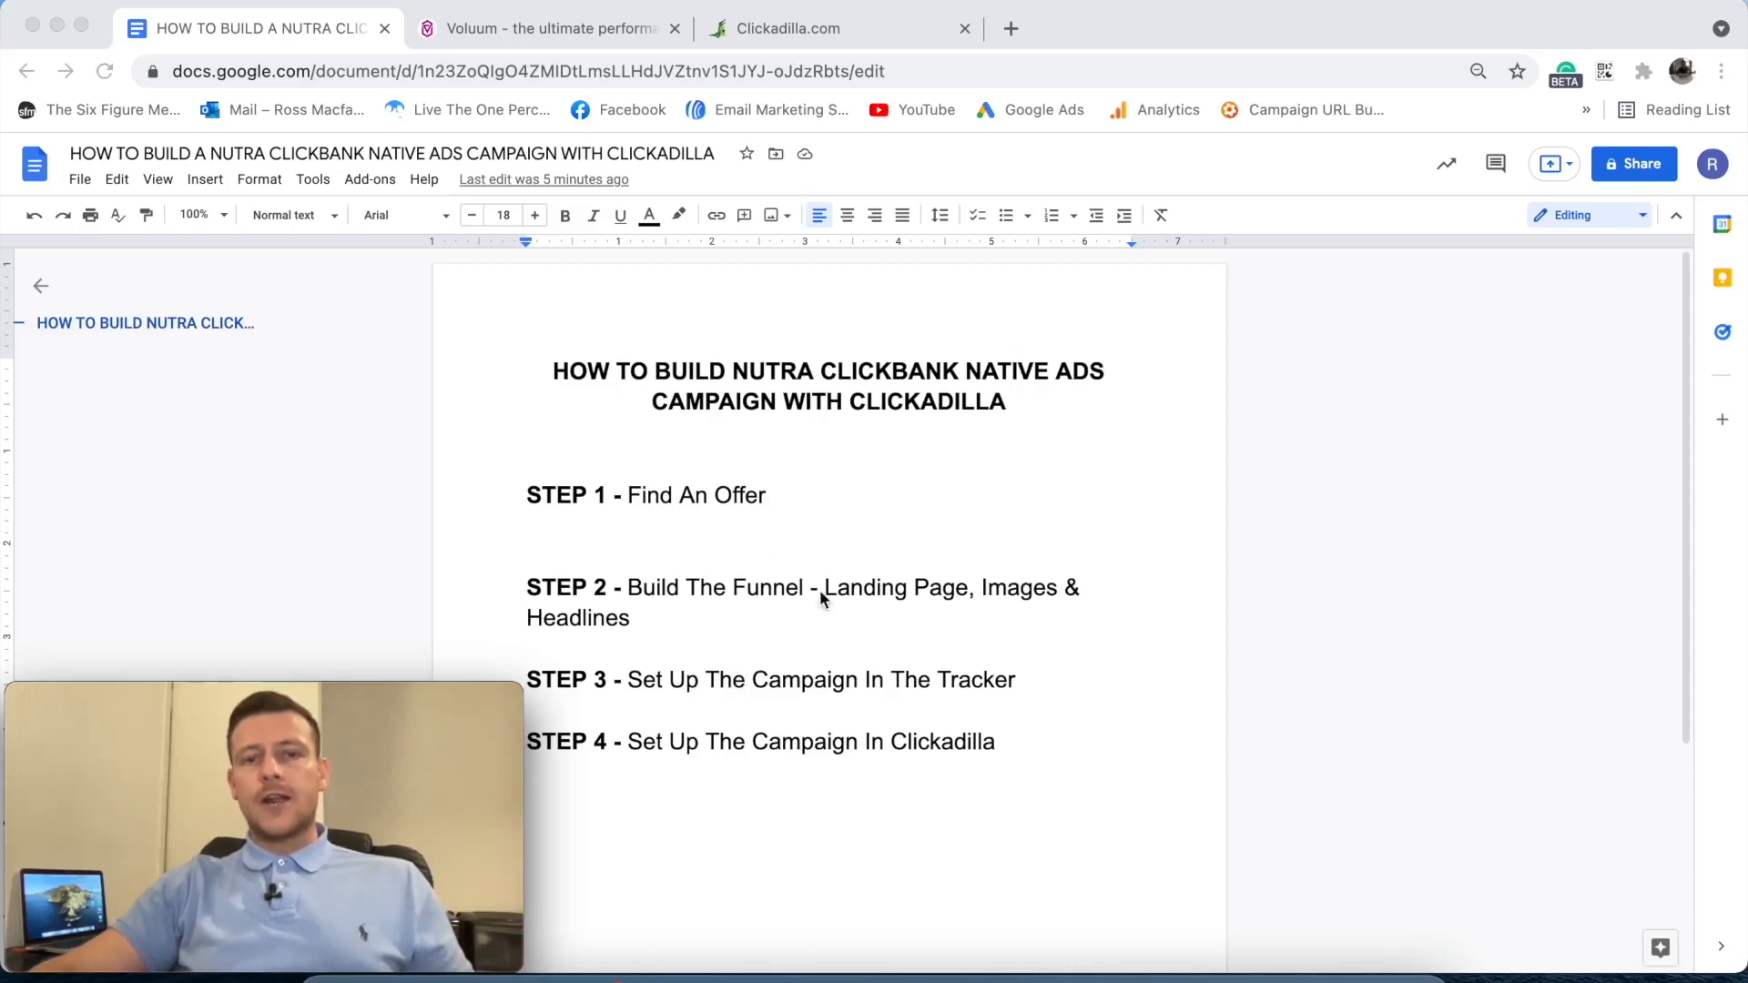
- Switch to the ClickBank account, open the affiliate marketplace and list the Health & Fitness category offers
{"action": "left_click", "coordinate": [844, 351]}
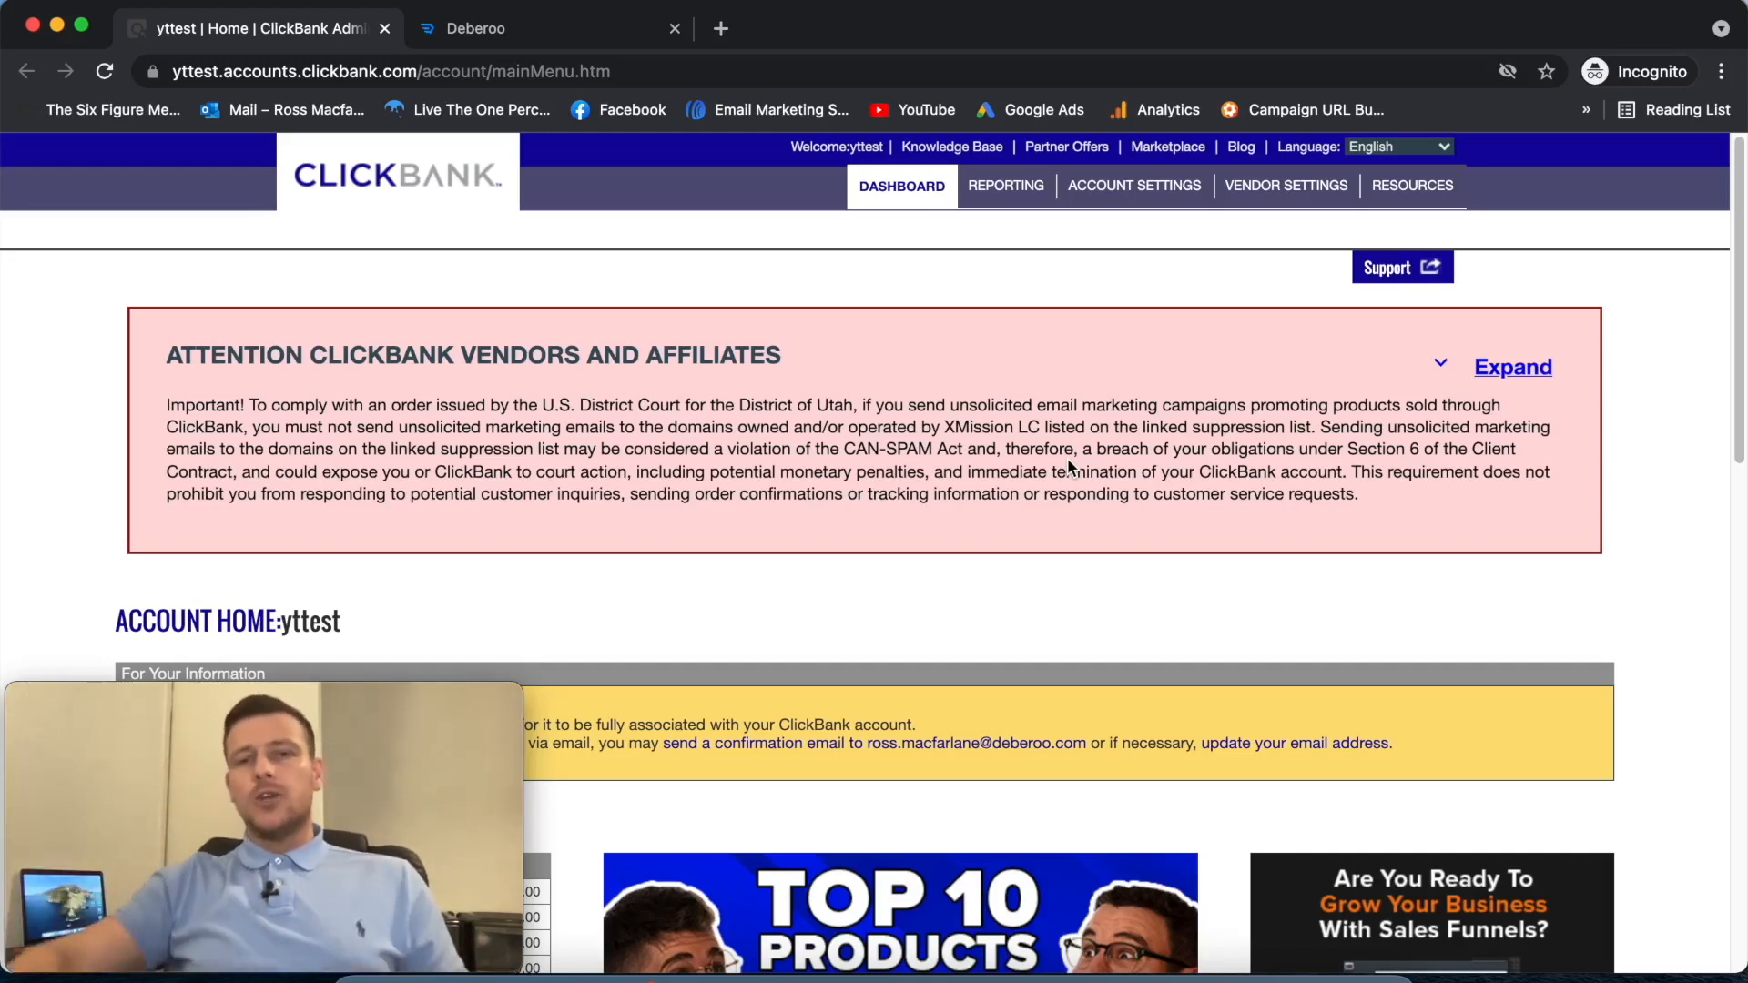
{"action": "left_click", "coordinate": [1187, 148]}
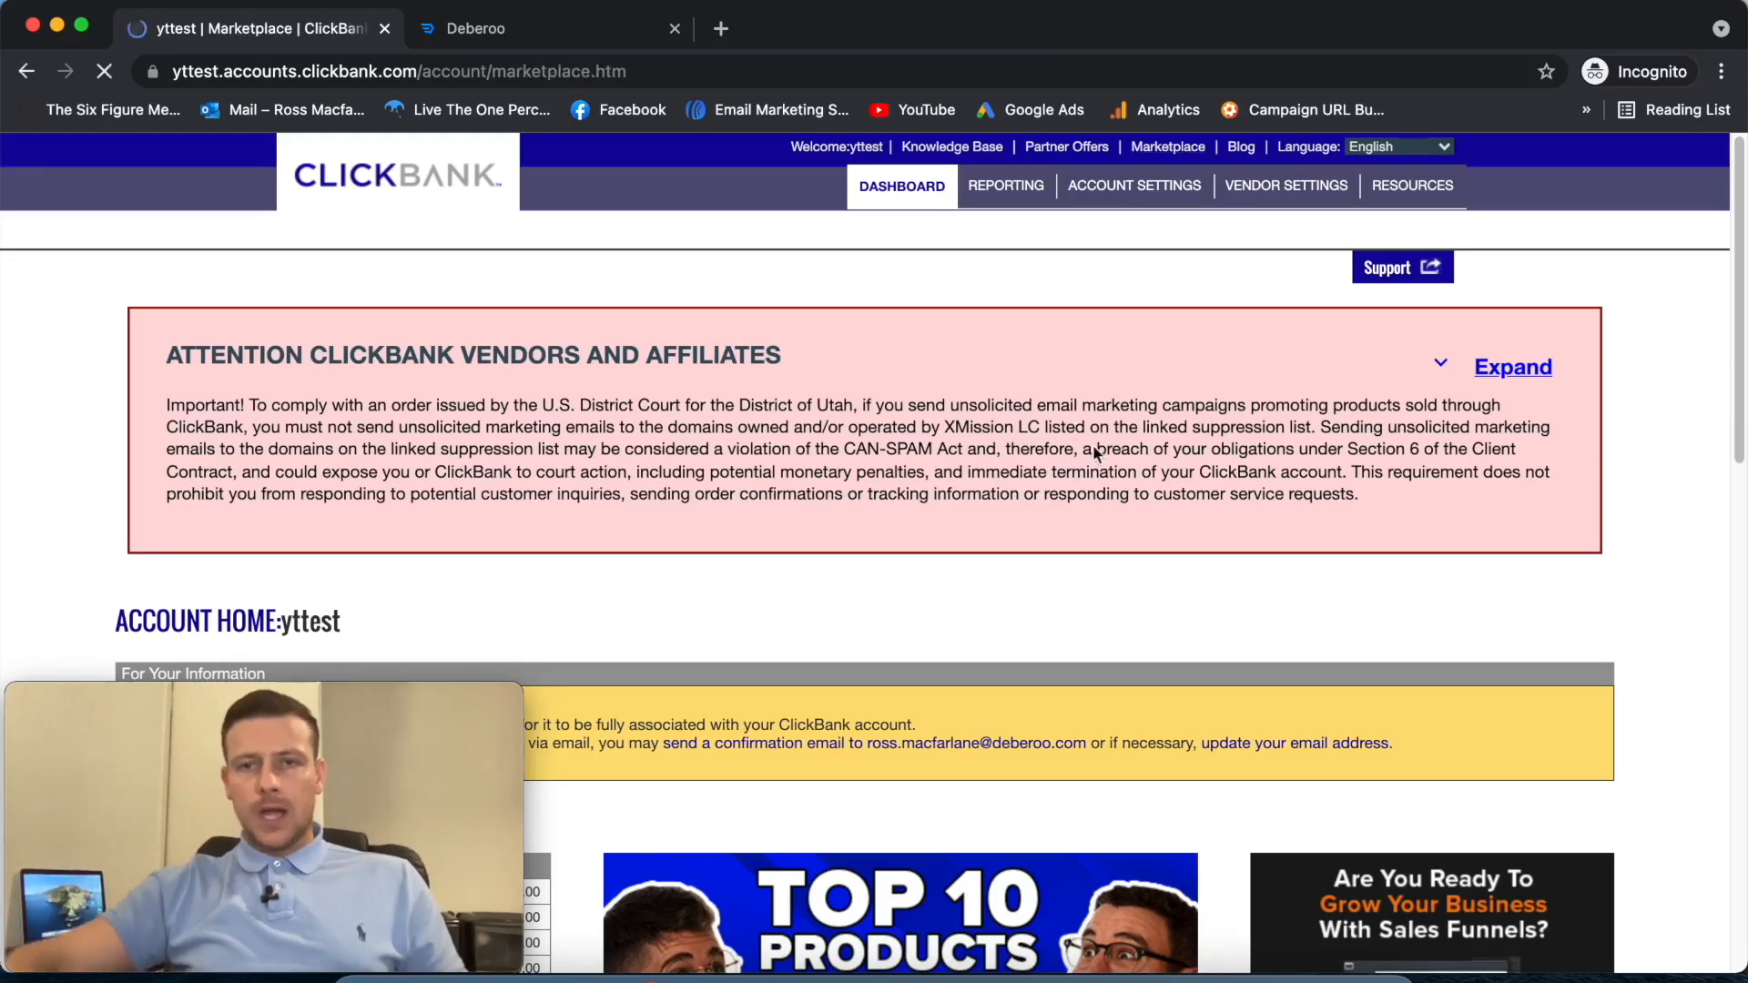
{"action": "scroll", "coordinate": [1331, 544], "scroll_direction": "down", "scroll_amount": 12}
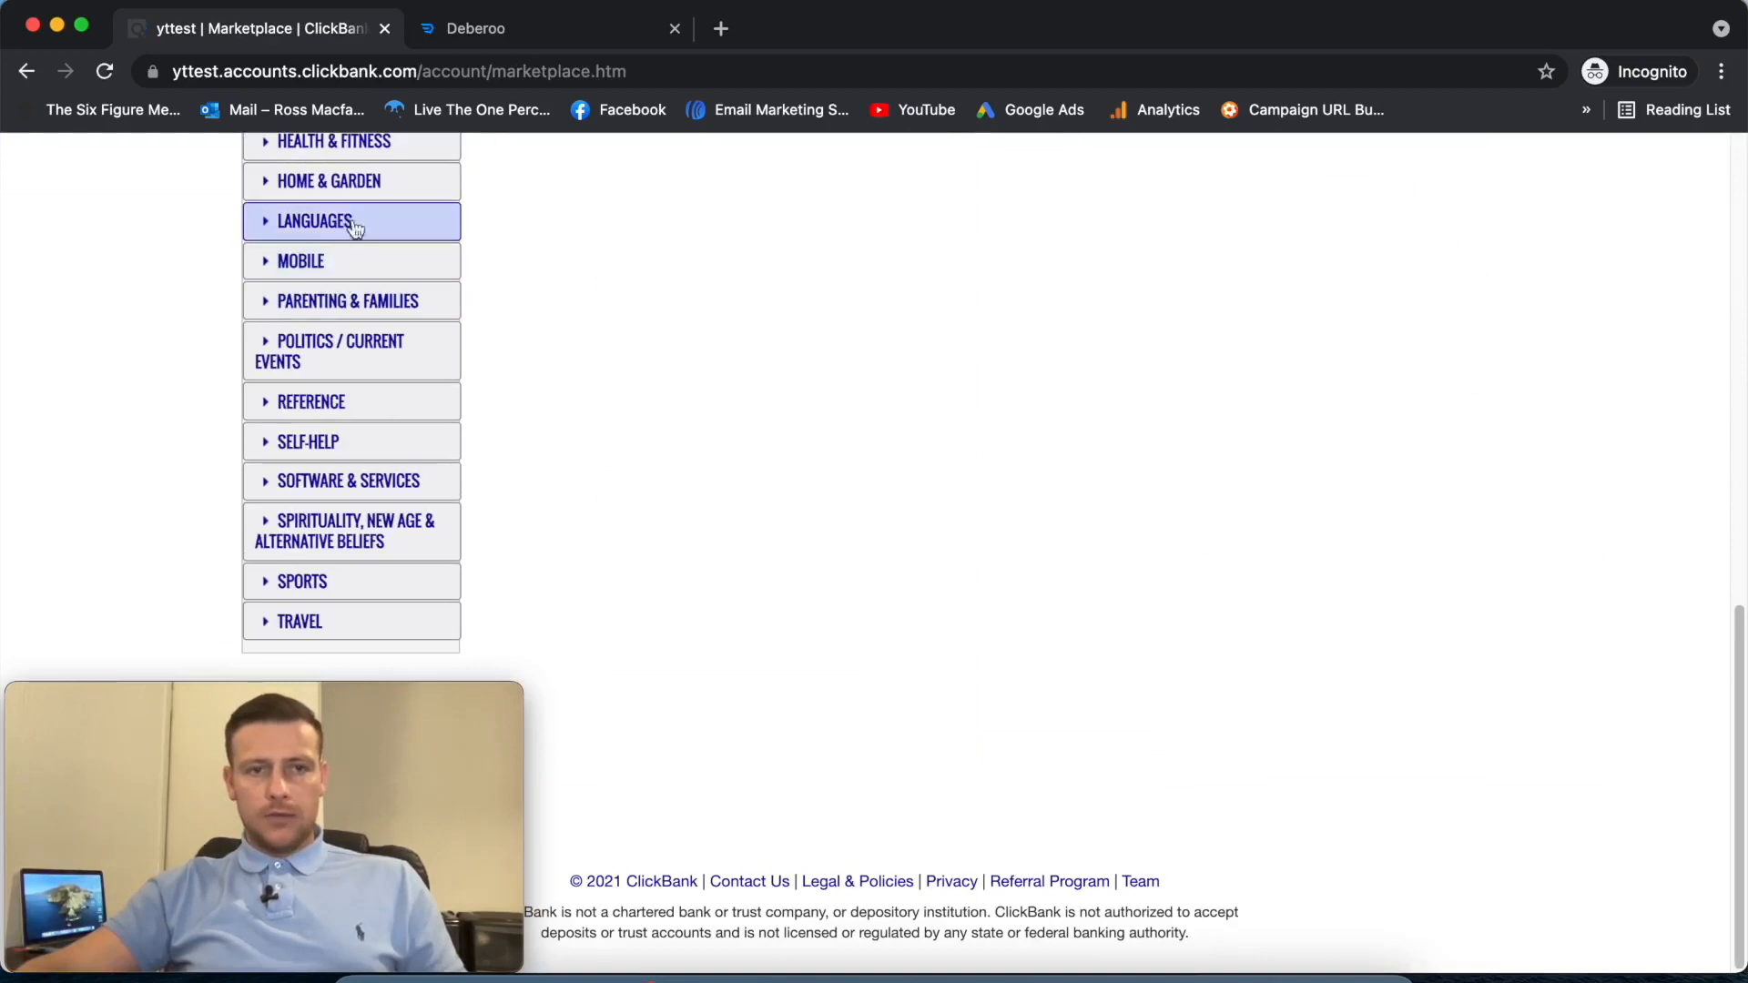
{"action": "scroll", "coordinate": [362, 246], "scroll_direction": "up", "scroll_amount": 1}
{"action": "left_click", "coordinate": [325, 166]}
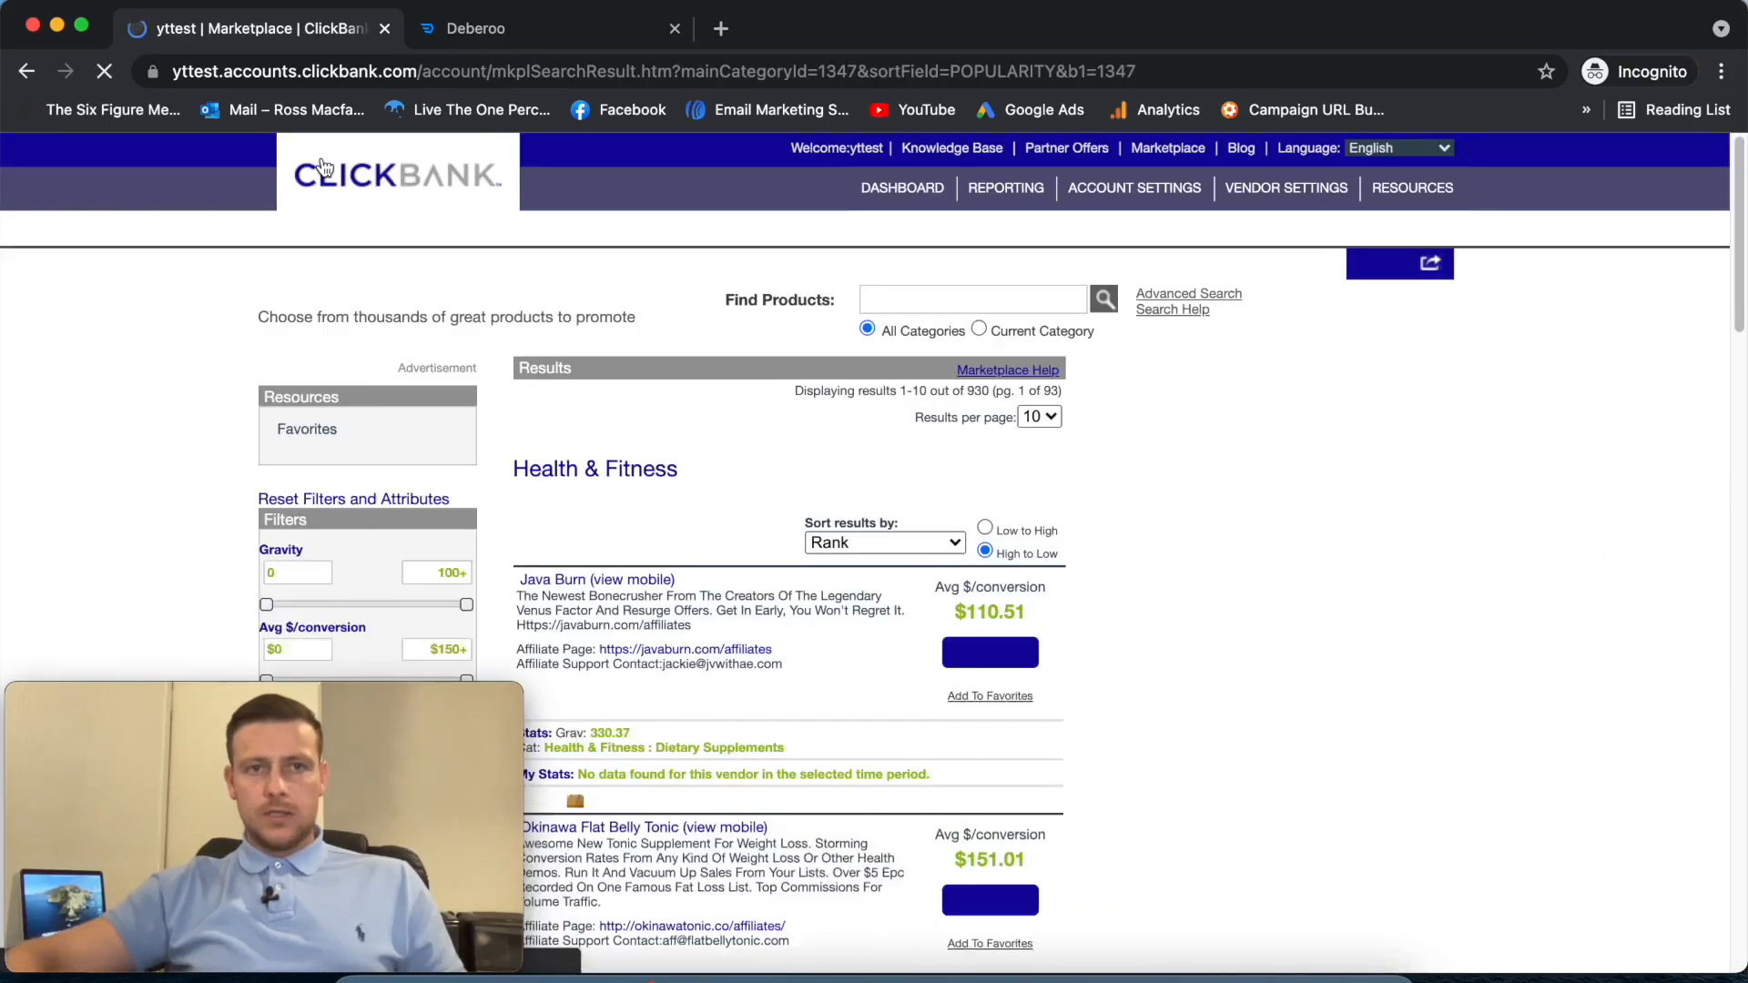
{"action": "scroll", "coordinate": [1145, 492], "scroll_direction": "down", "scroll_amount": 2}
{"action": "scroll", "coordinate": [1157, 505], "scroll_direction": "down", "scroll_amount": 2}
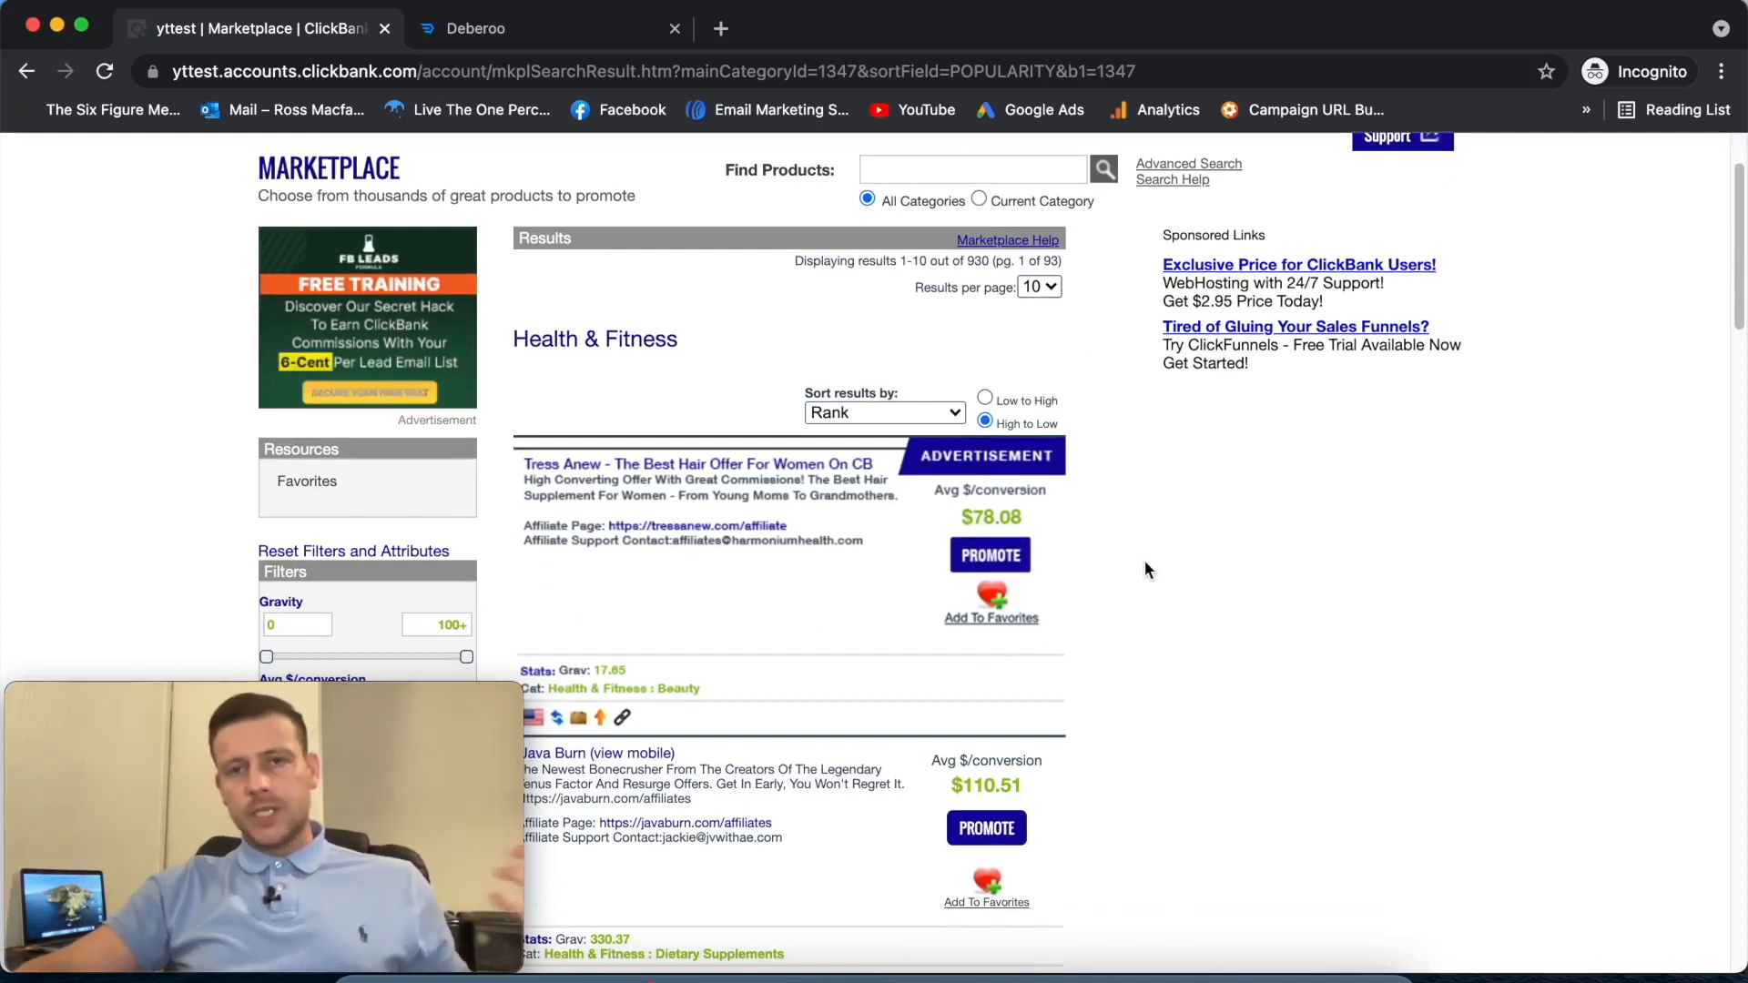
- Sort the Health & Fitness offers by Gravity and show 50 results per page
{"action": "left_click", "coordinate": [916, 413]}
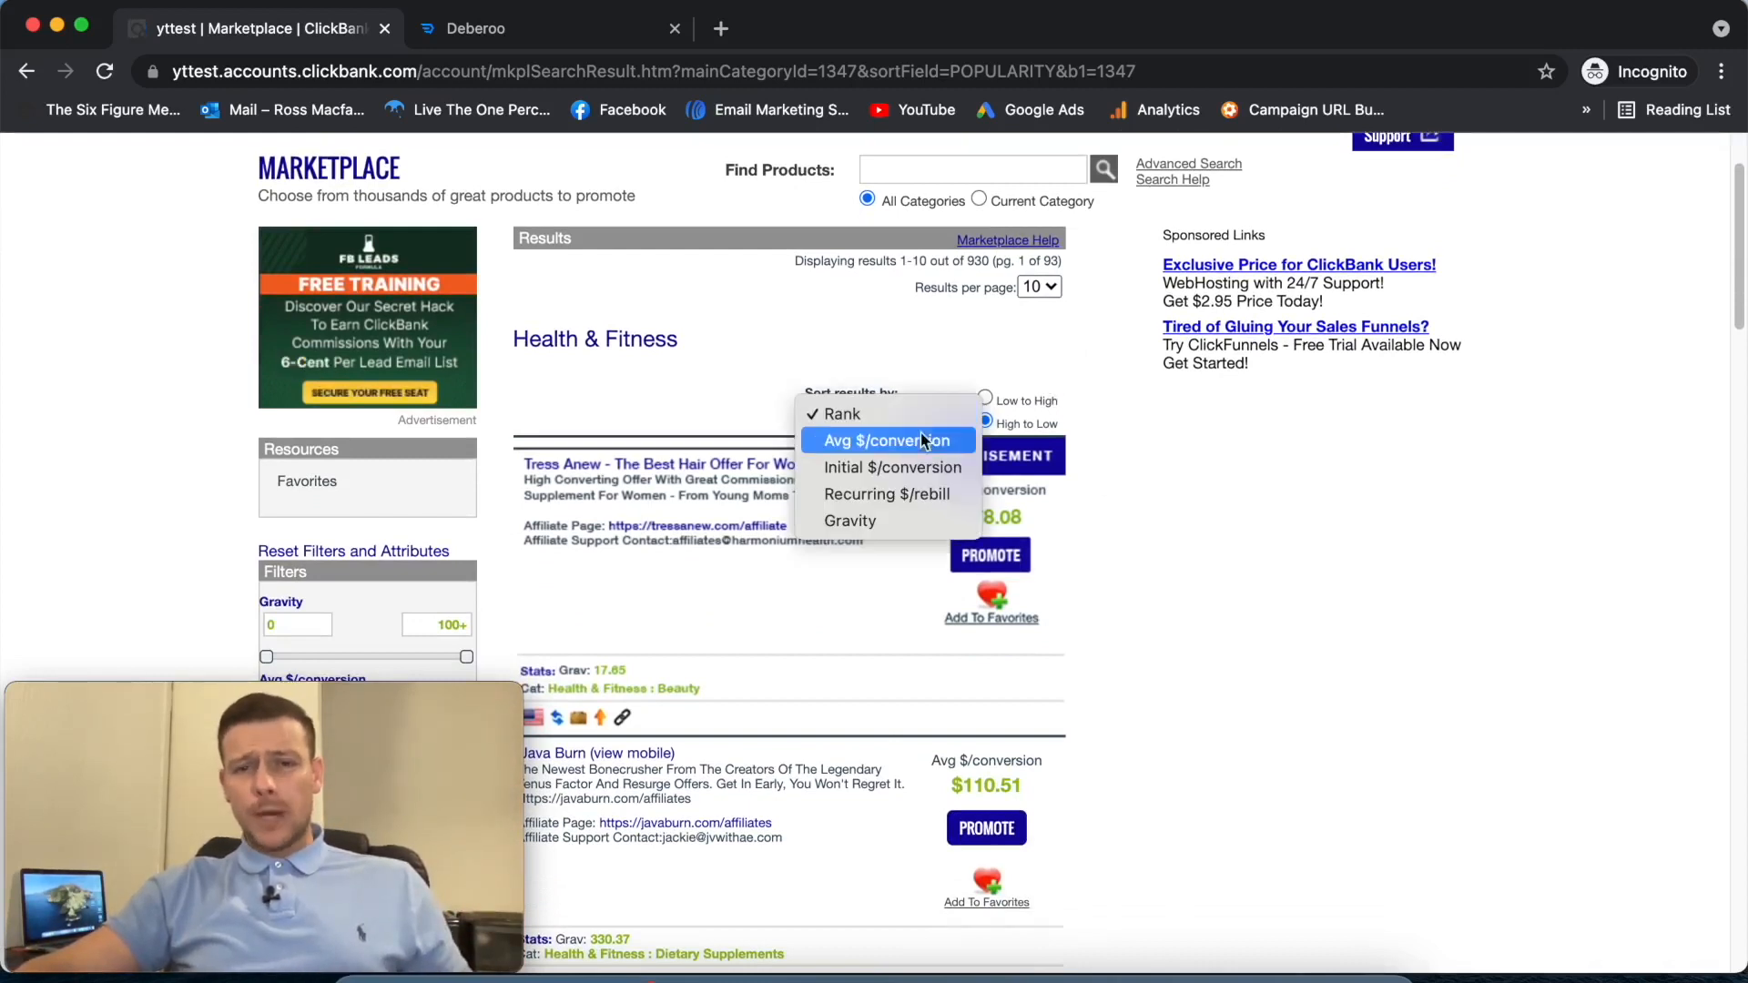
{"action": "left_click", "coordinate": [890, 522]}
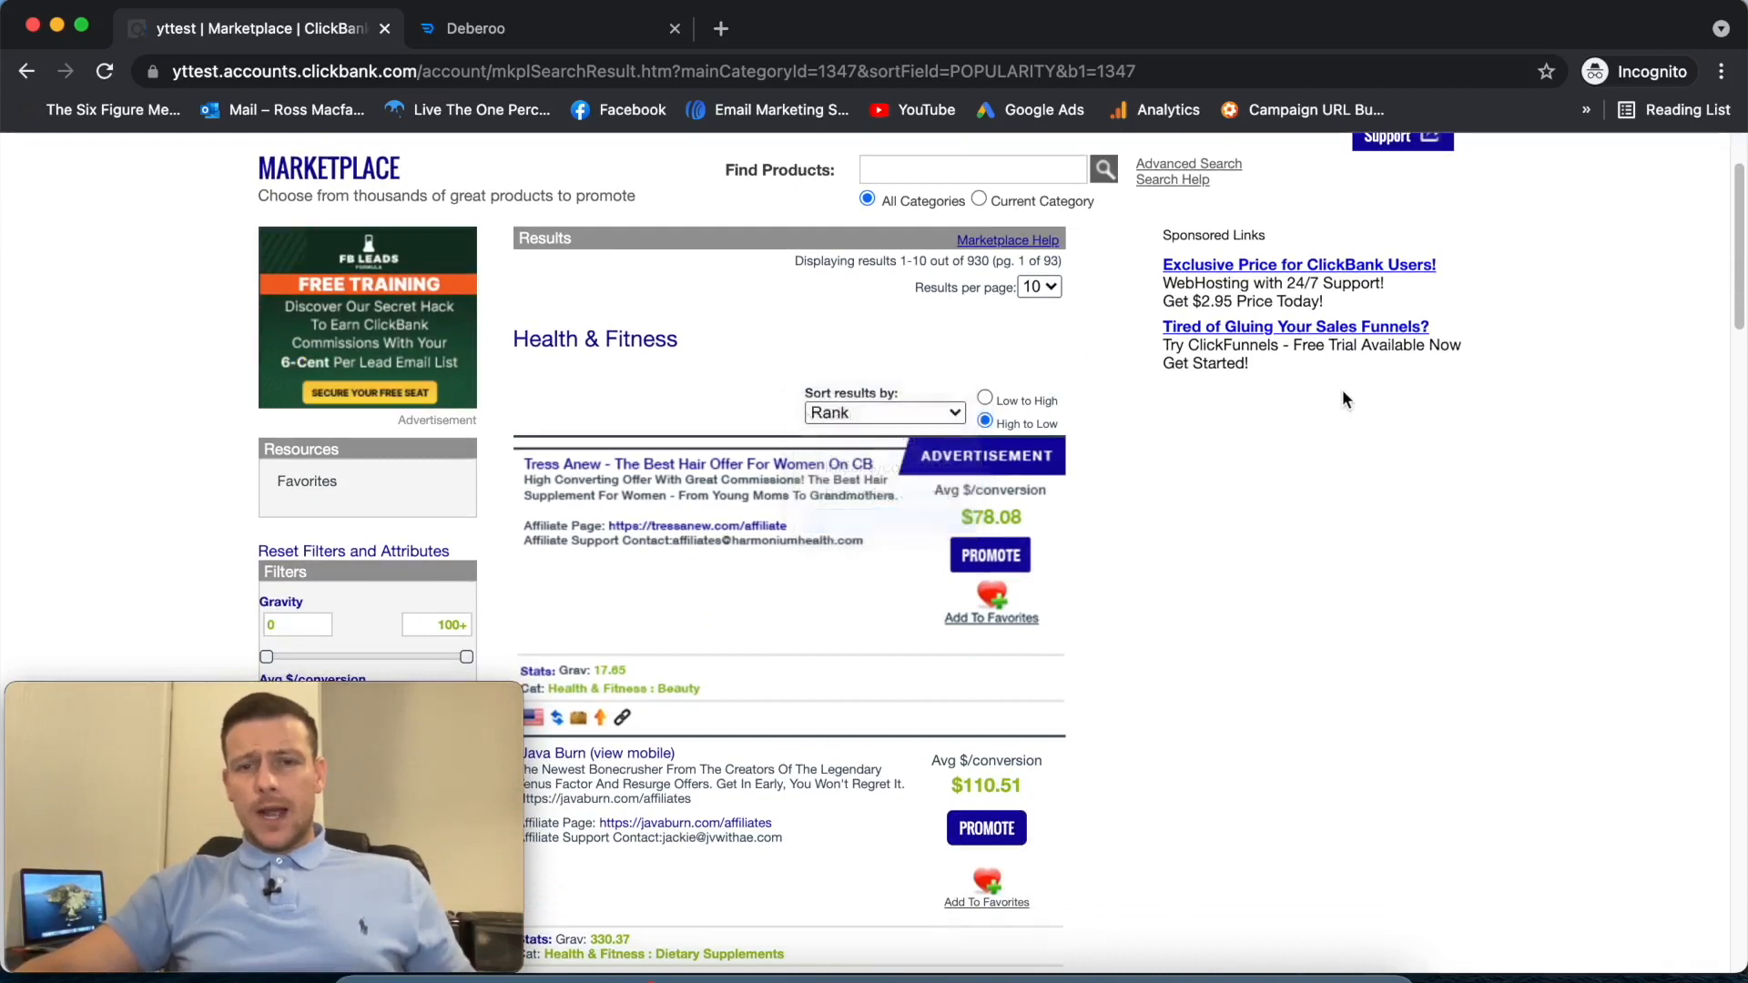
{"action": "left_click", "coordinate": [1039, 286]}
{"action": "left_click", "coordinate": [1046, 401]}
{"action": "left_click", "coordinate": [1043, 285]}
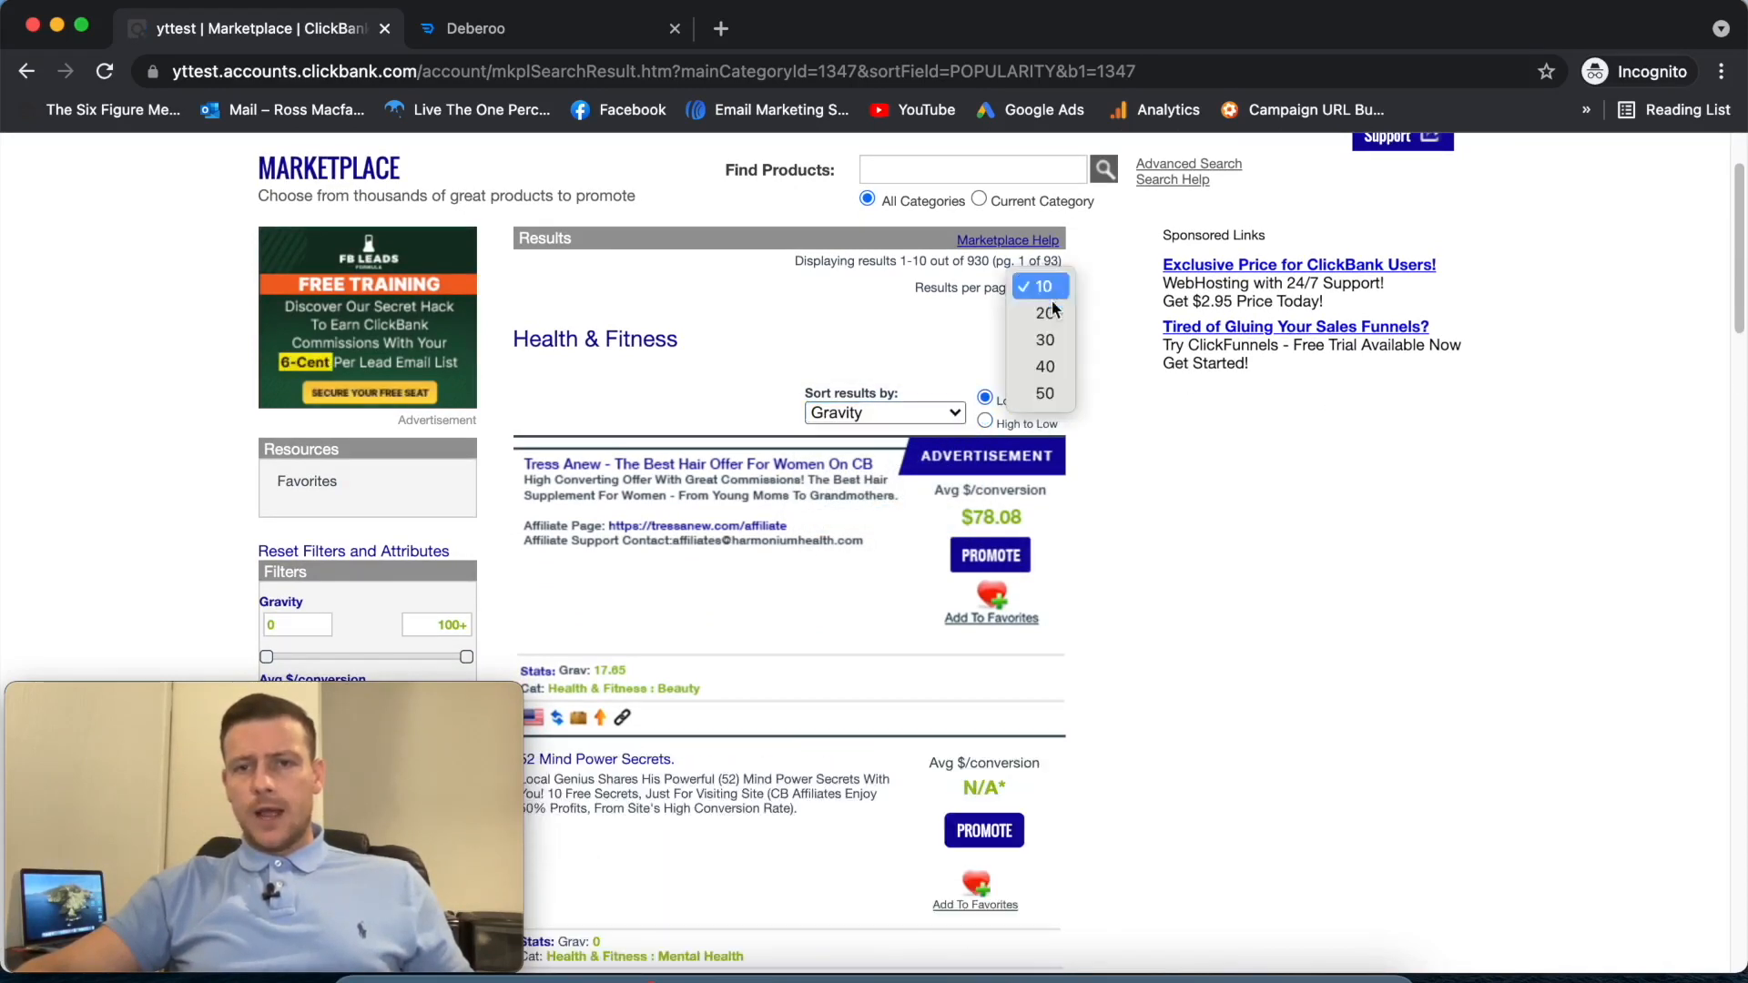
{"action": "left_click", "coordinate": [1047, 393]}
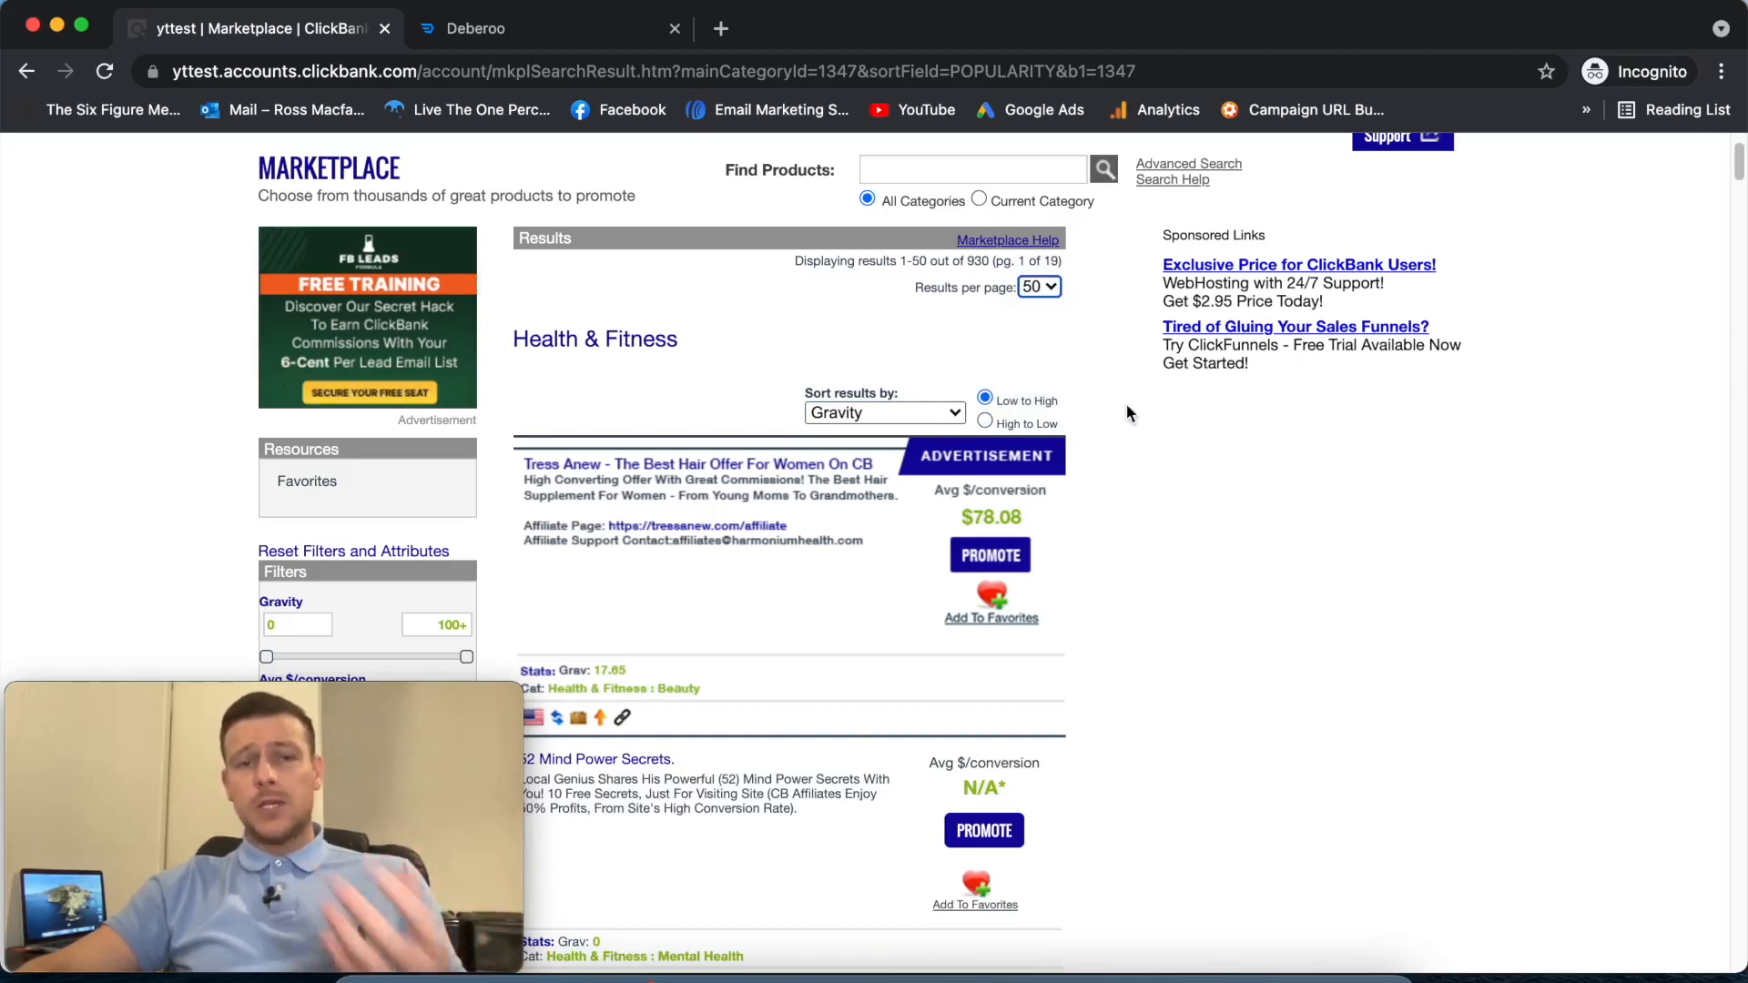
- Set the minimum of the Avg $/conversion filter to $100 for the Health & Fitness offers
{"action": "scroll", "coordinate": [1246, 475], "scroll_direction": "down", "scroll_amount": 3}
{"action": "scroll", "coordinate": [1254, 473], "scroll_direction": "up", "scroll_amount": 5}
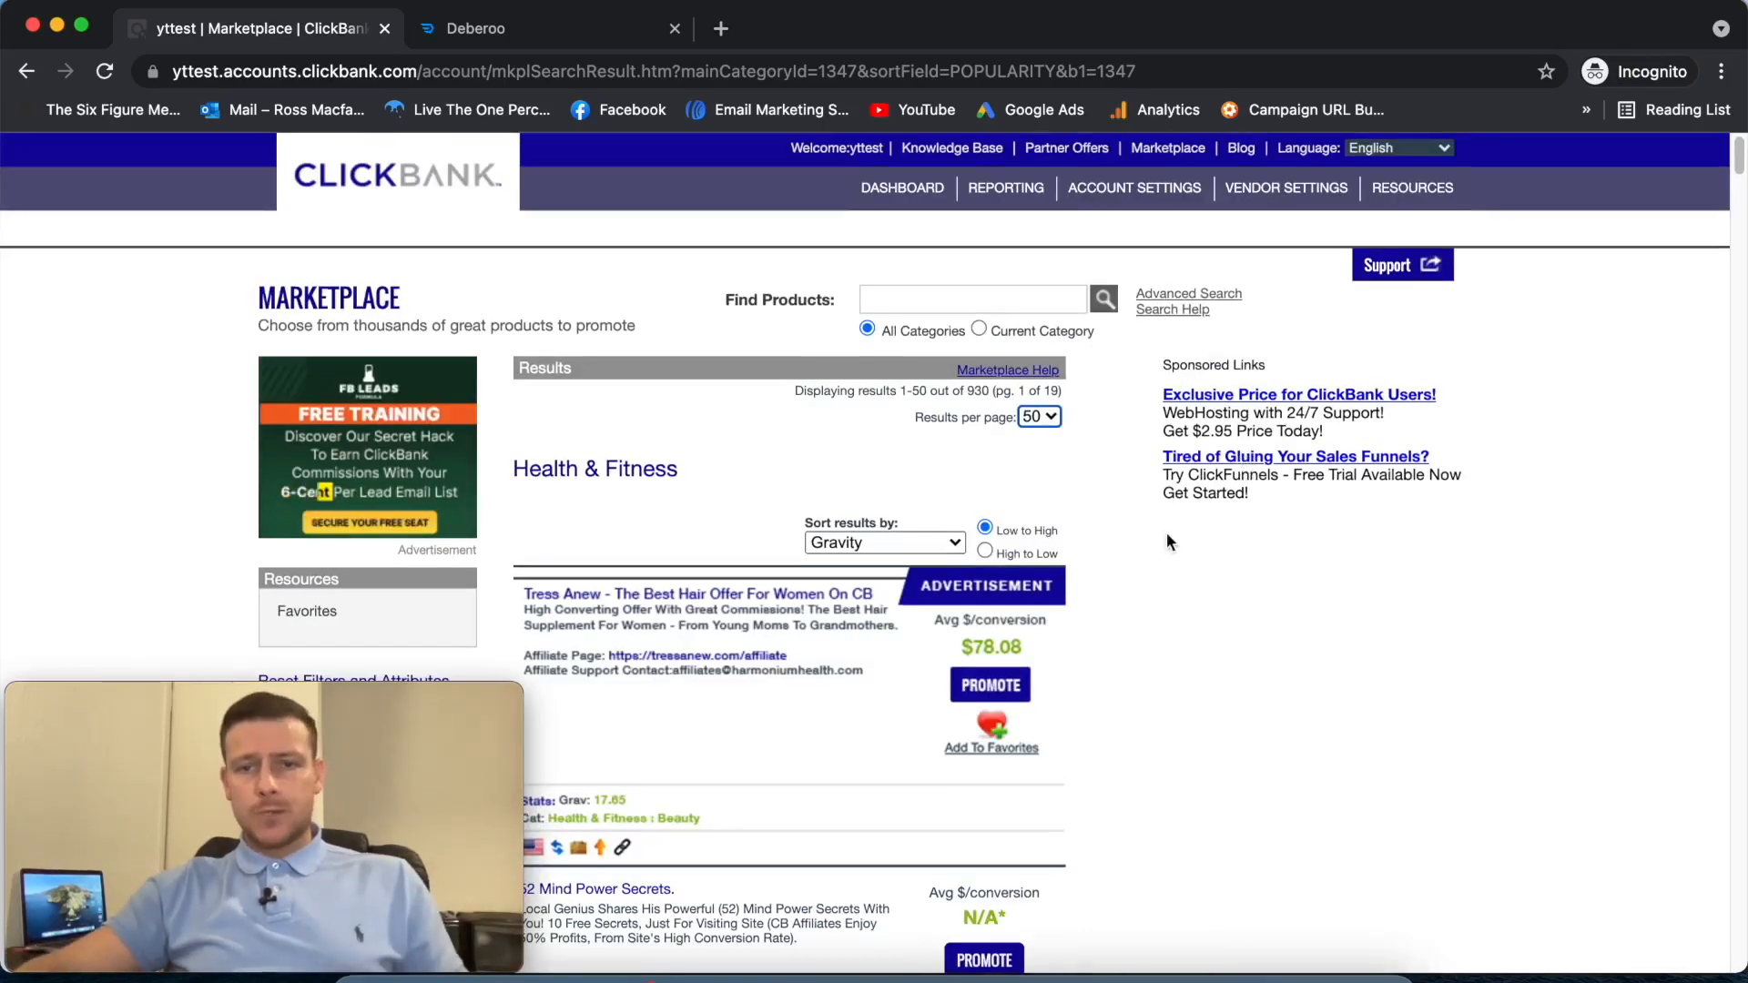
{"action": "scroll", "coordinate": [1097, 433], "scroll_direction": "down", "scroll_amount": 5}
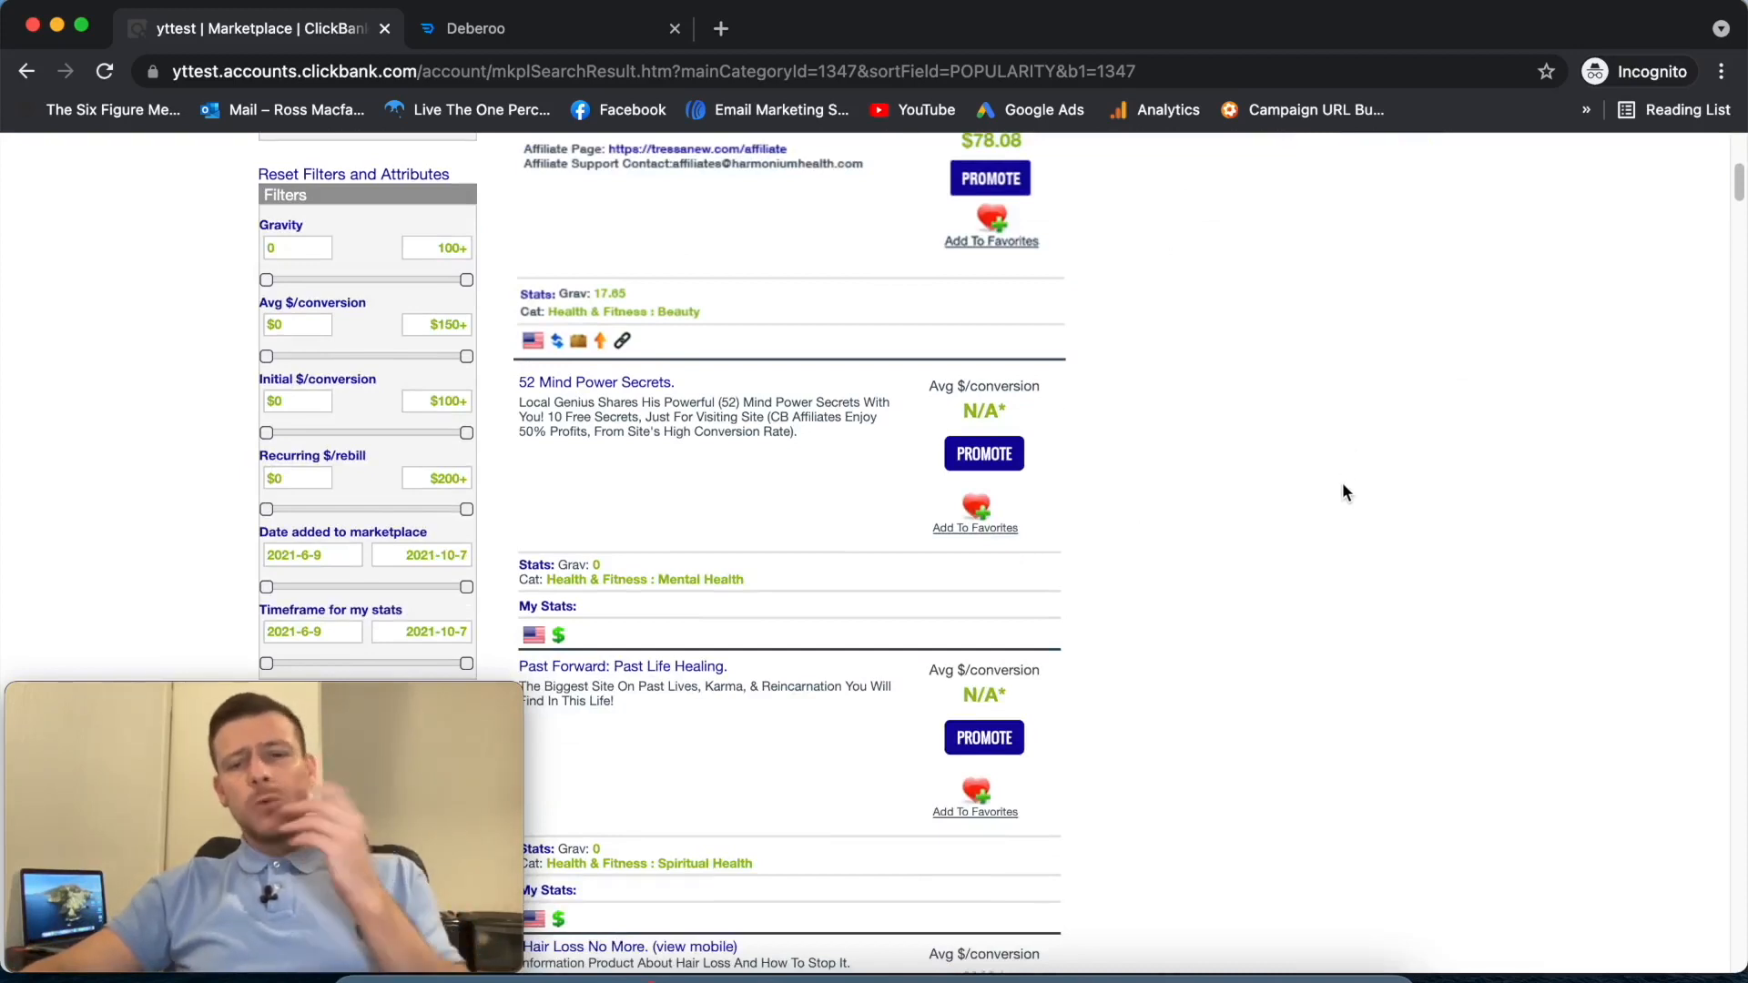
{"action": "scroll", "coordinate": [1342, 483], "scroll_direction": "up", "scroll_amount": 2}
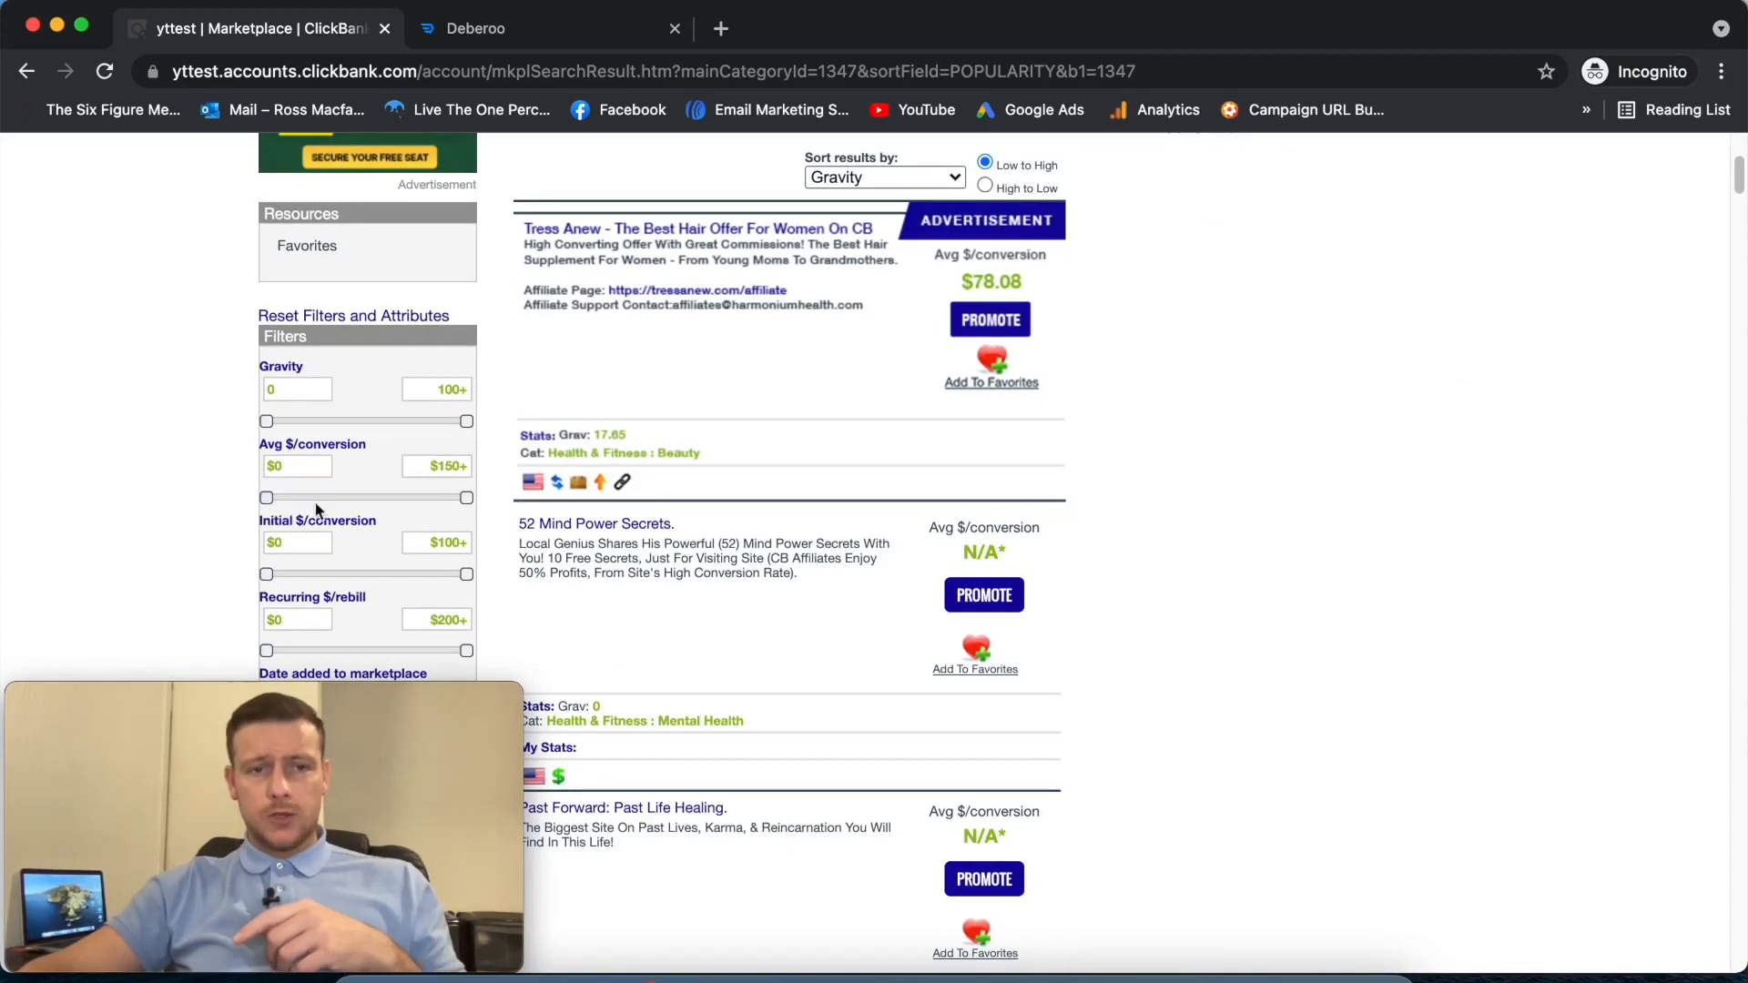
{"action": "left_click_drag", "start_coordinate": [266, 498], "coordinate": [401, 509]}
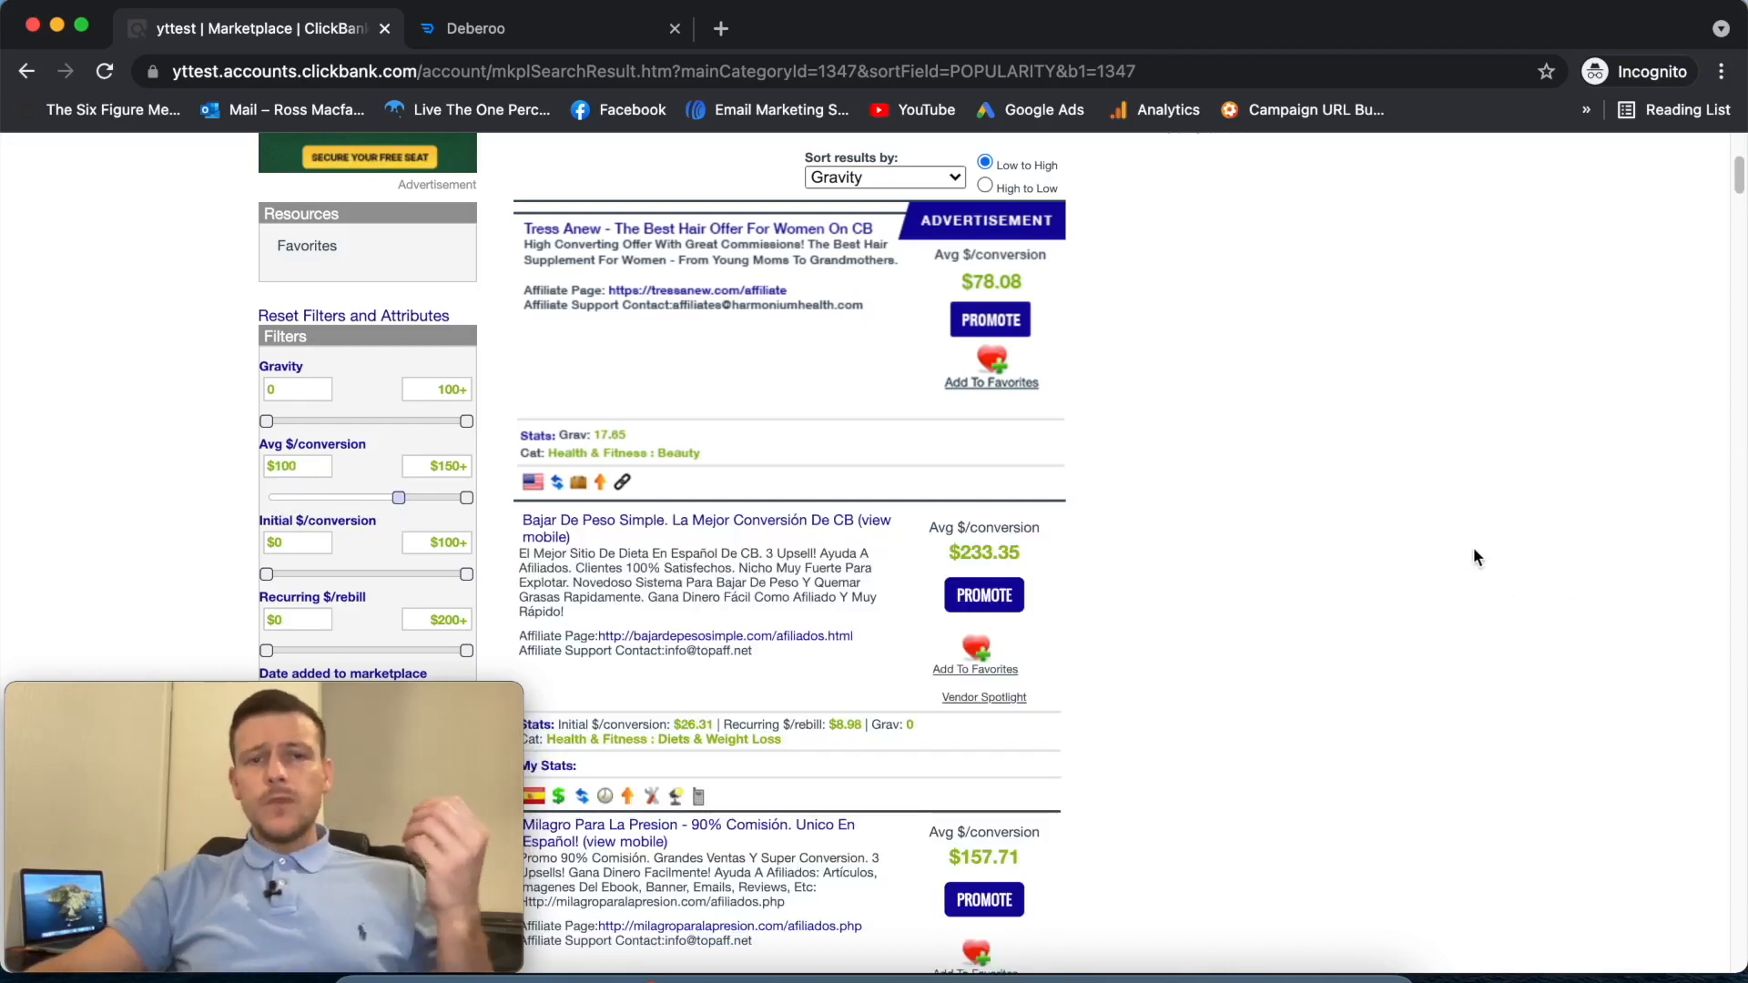
- Examine the filtered Health & Fitness offers, comparing their average payout per conversion, gravity, available attributes and sort options
{"action": "scroll", "coordinate": [1475, 558], "scroll_direction": "up", "scroll_amount": 5}
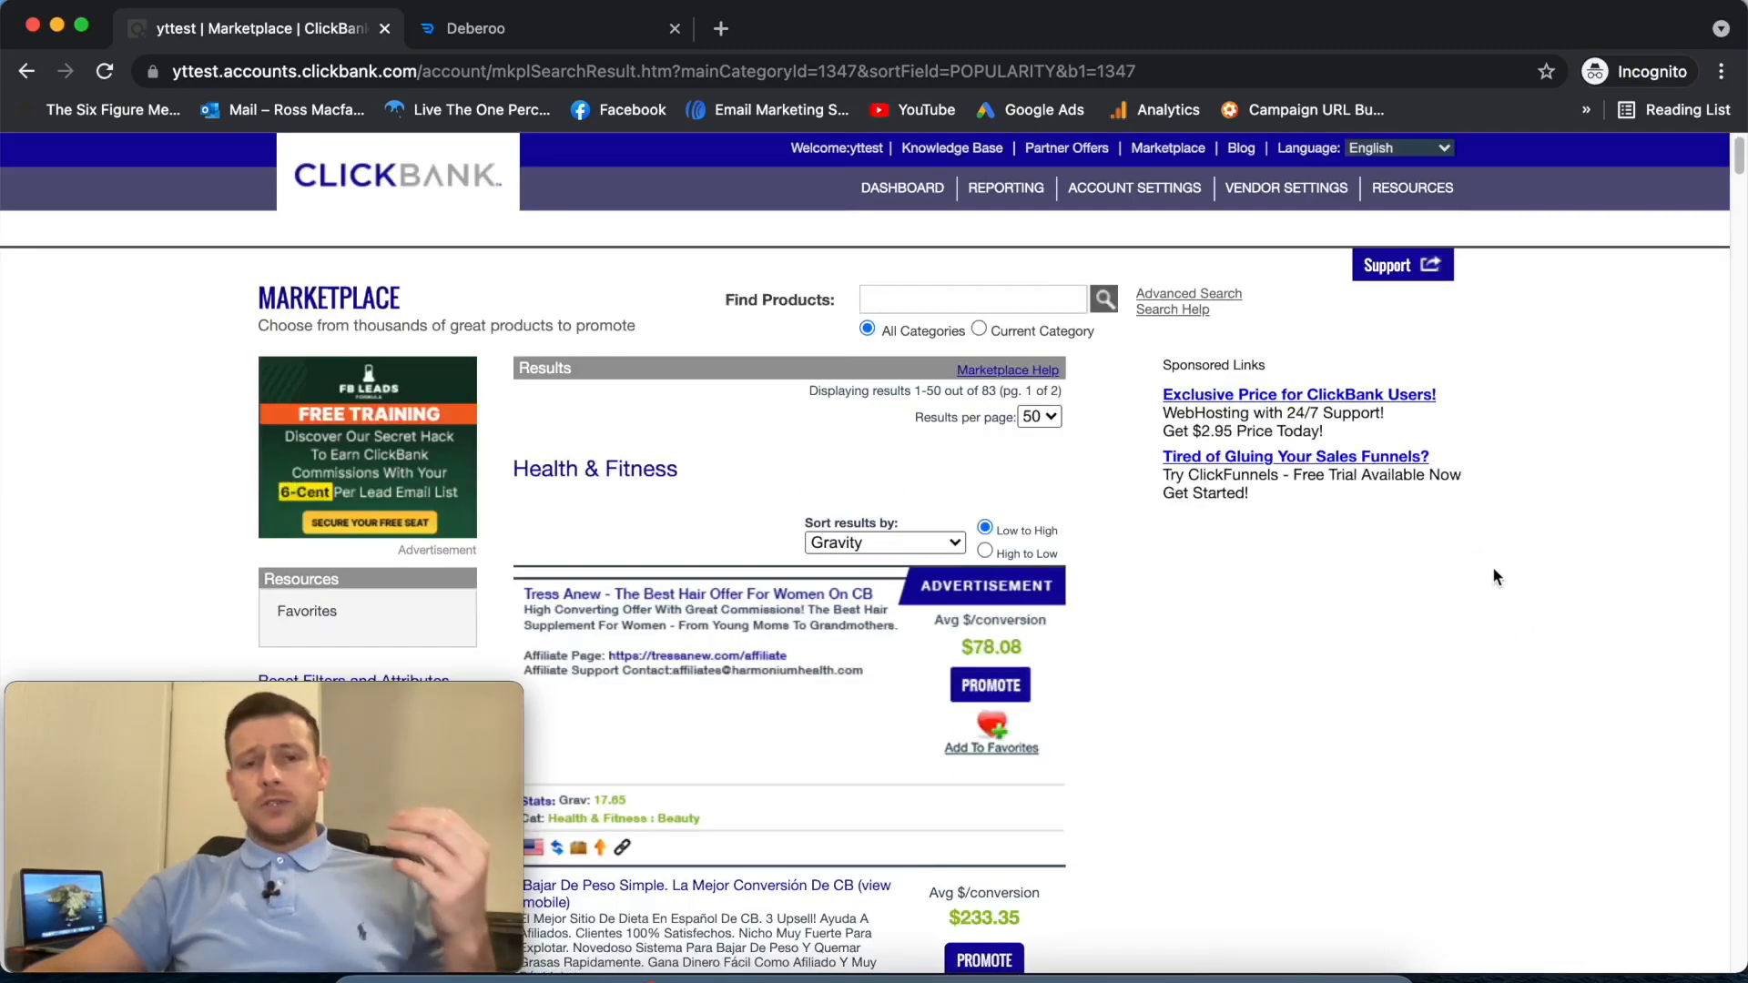
{"action": "scroll", "coordinate": [1487, 625], "scroll_direction": "down", "scroll_amount": 5}
{"action": "scroll", "coordinate": [1008, 472], "scroll_direction": "up", "scroll_amount": 3}
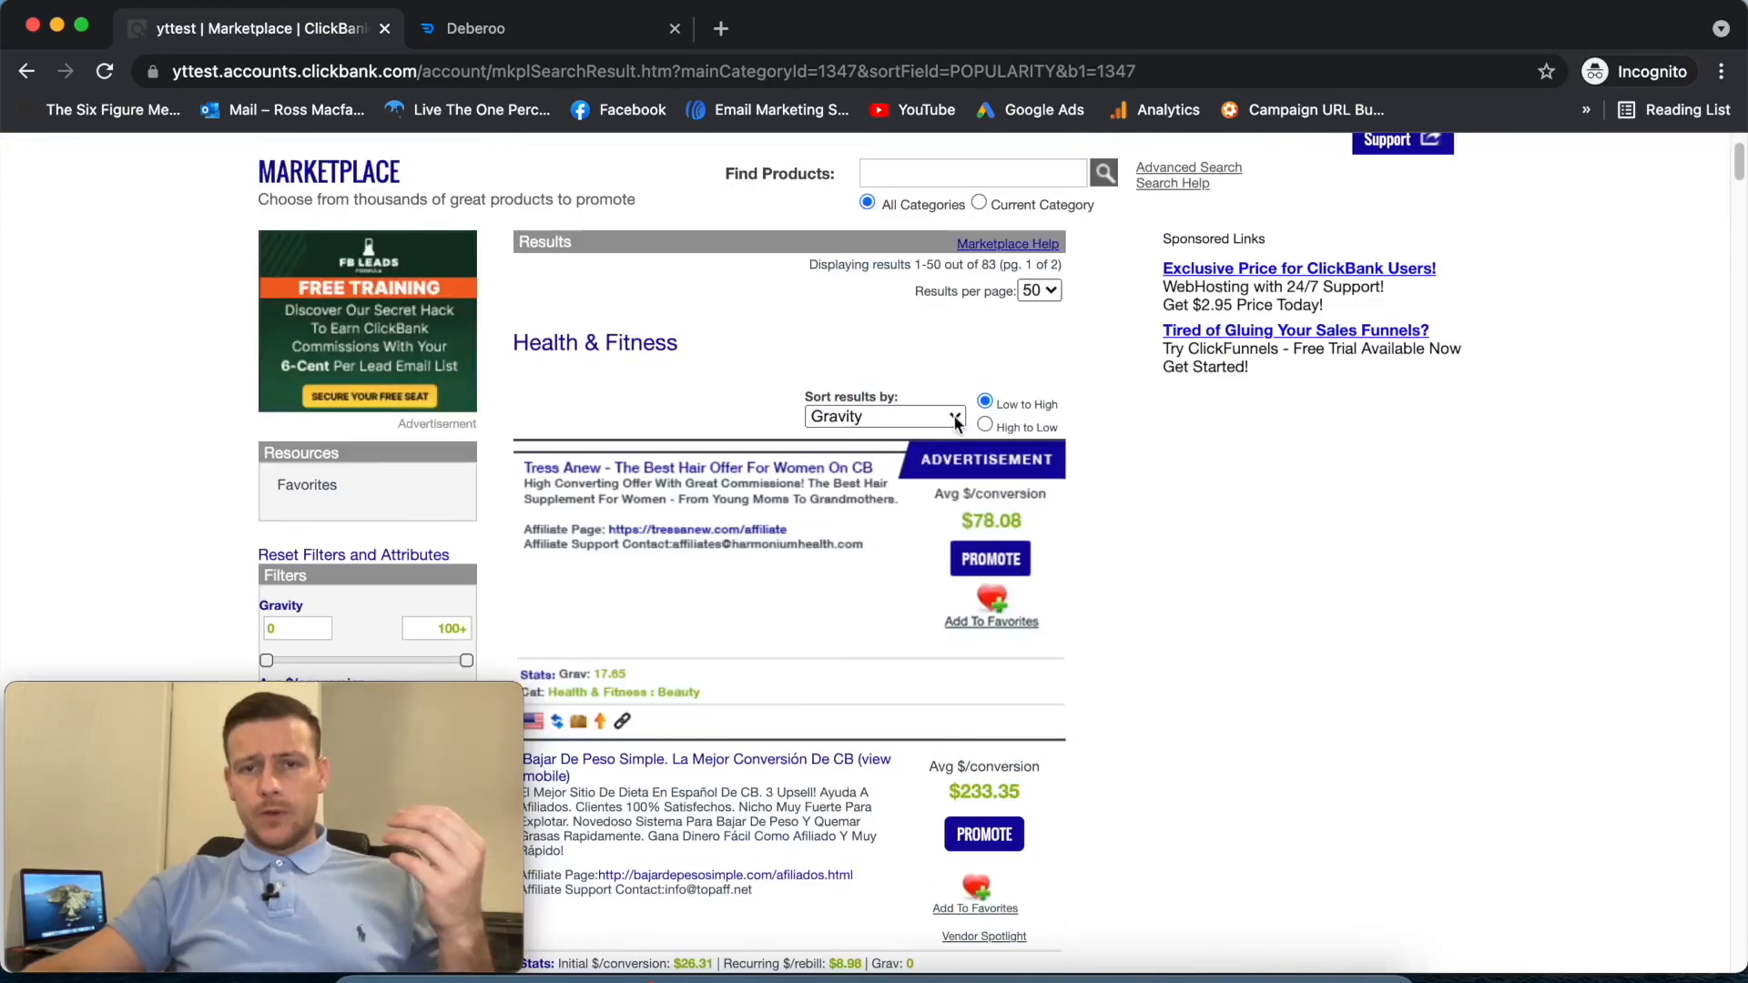
{"action": "left_click", "coordinate": [865, 410]}
{"action": "left_click", "coordinate": [867, 415]}
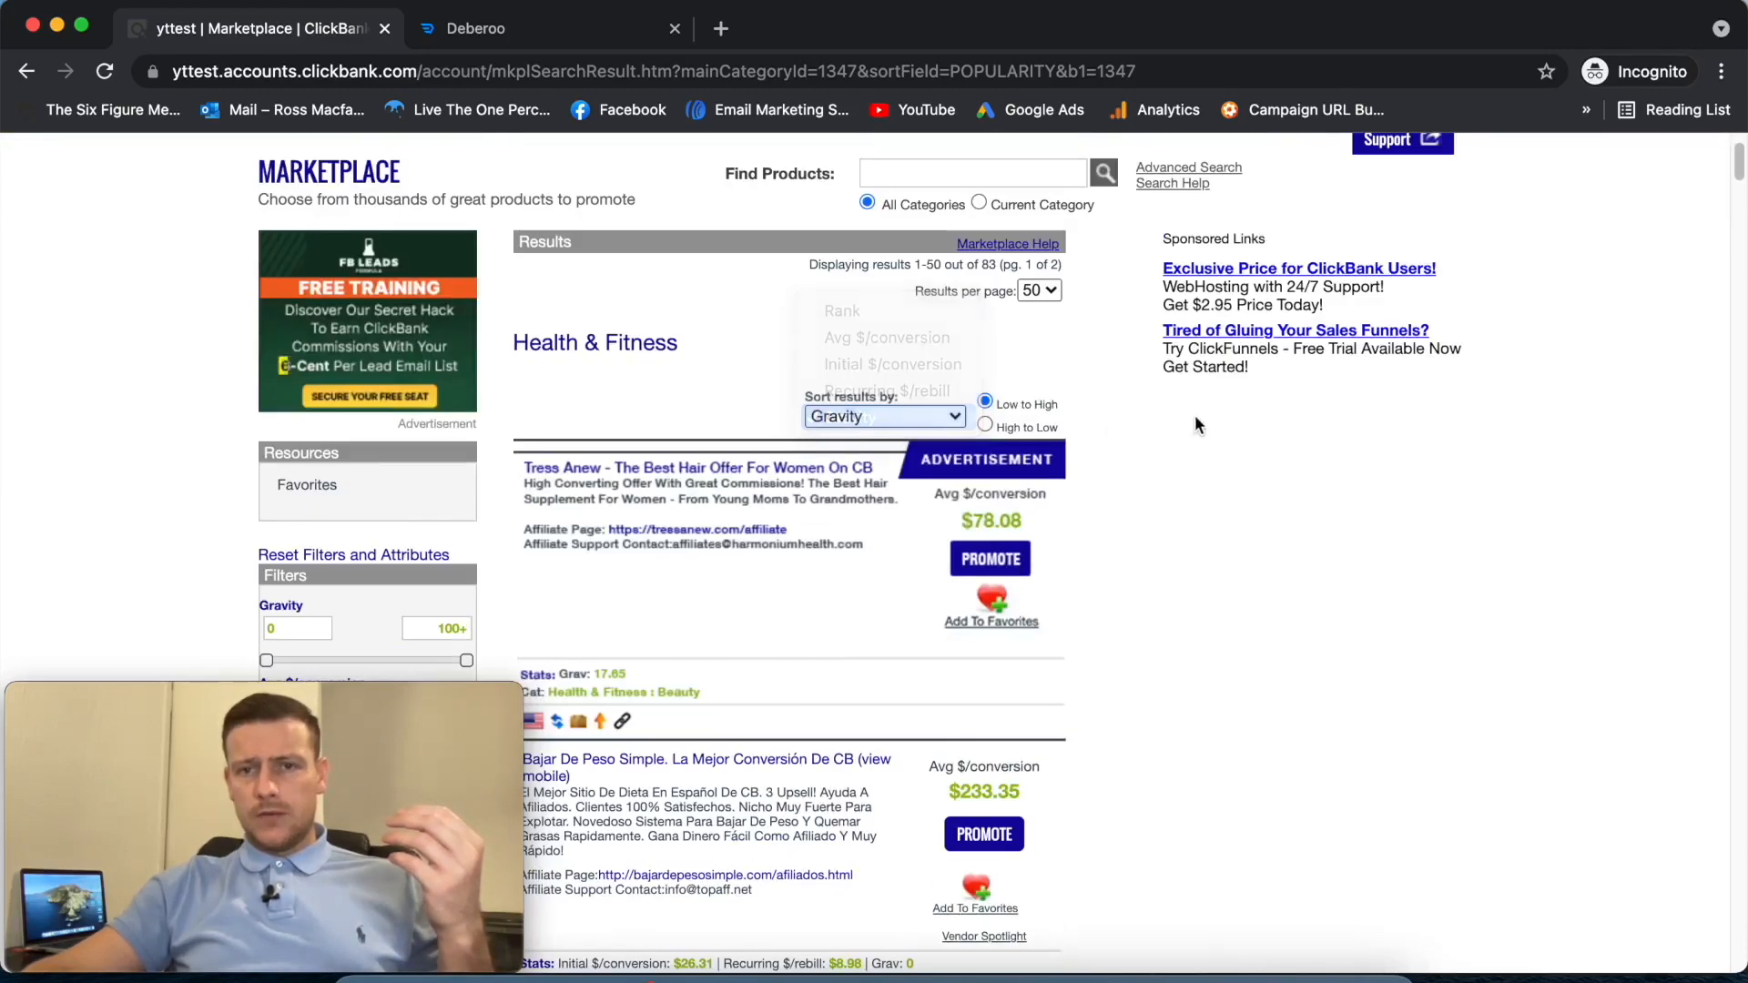
{"action": "scroll", "coordinate": [1249, 511], "scroll_direction": "down", "scroll_amount": 5}
{"action": "scroll", "coordinate": [1242, 511], "scroll_direction": "down", "scroll_amount": 5}
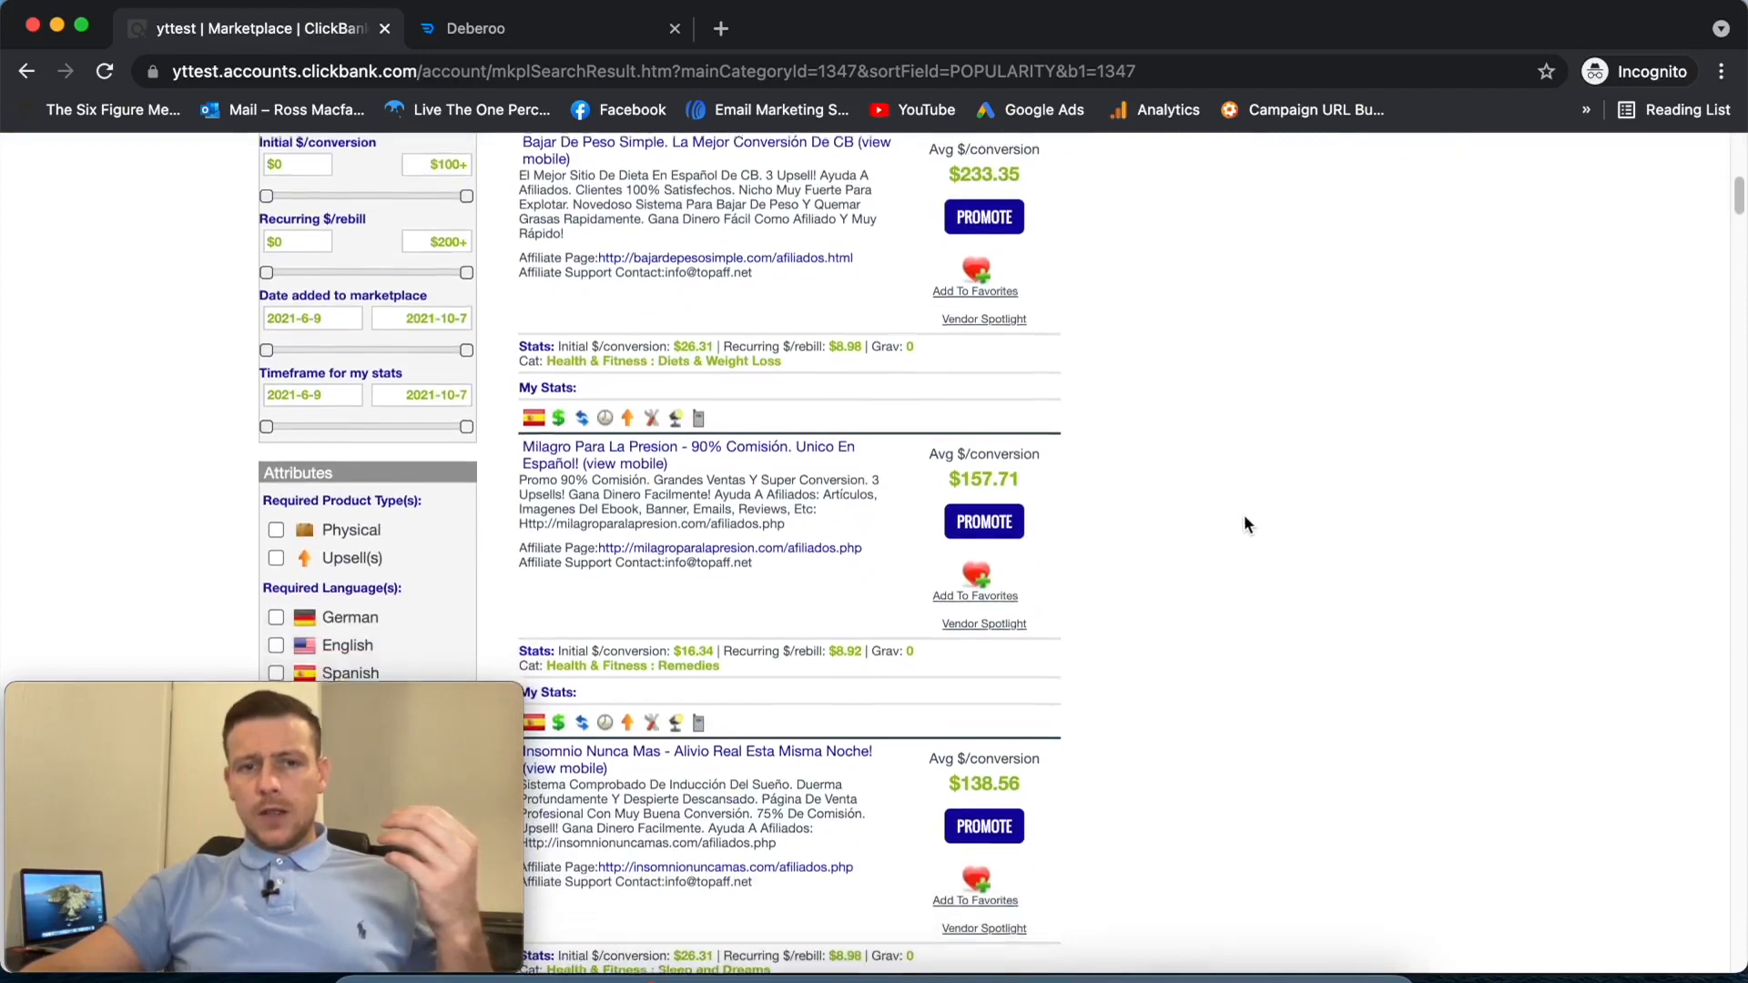
{"action": "scroll", "coordinate": [400, 463], "scroll_direction": "down", "scroll_amount": 5}
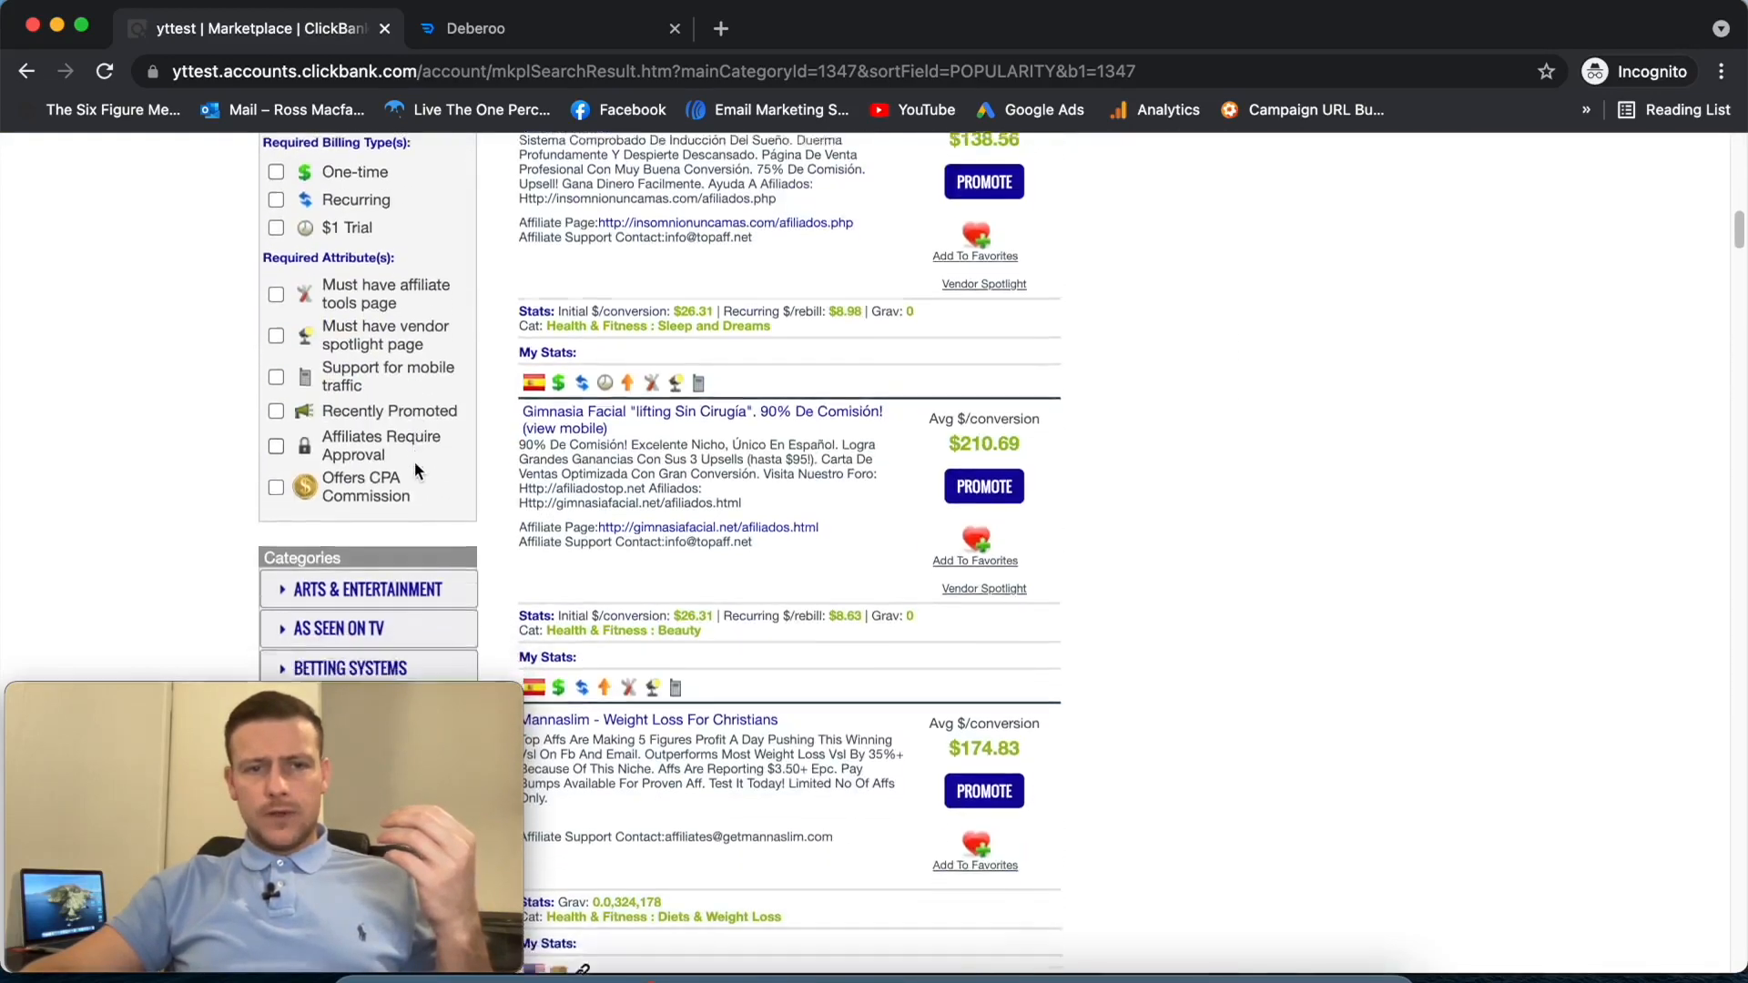
{"action": "scroll", "coordinate": [437, 482], "scroll_direction": "up", "scroll_amount": 14}
{"action": "scroll", "coordinate": [820, 532], "scroll_direction": "down", "scroll_amount": 2}
{"action": "scroll", "coordinate": [824, 535], "scroll_direction": "down", "scroll_amount": 12}
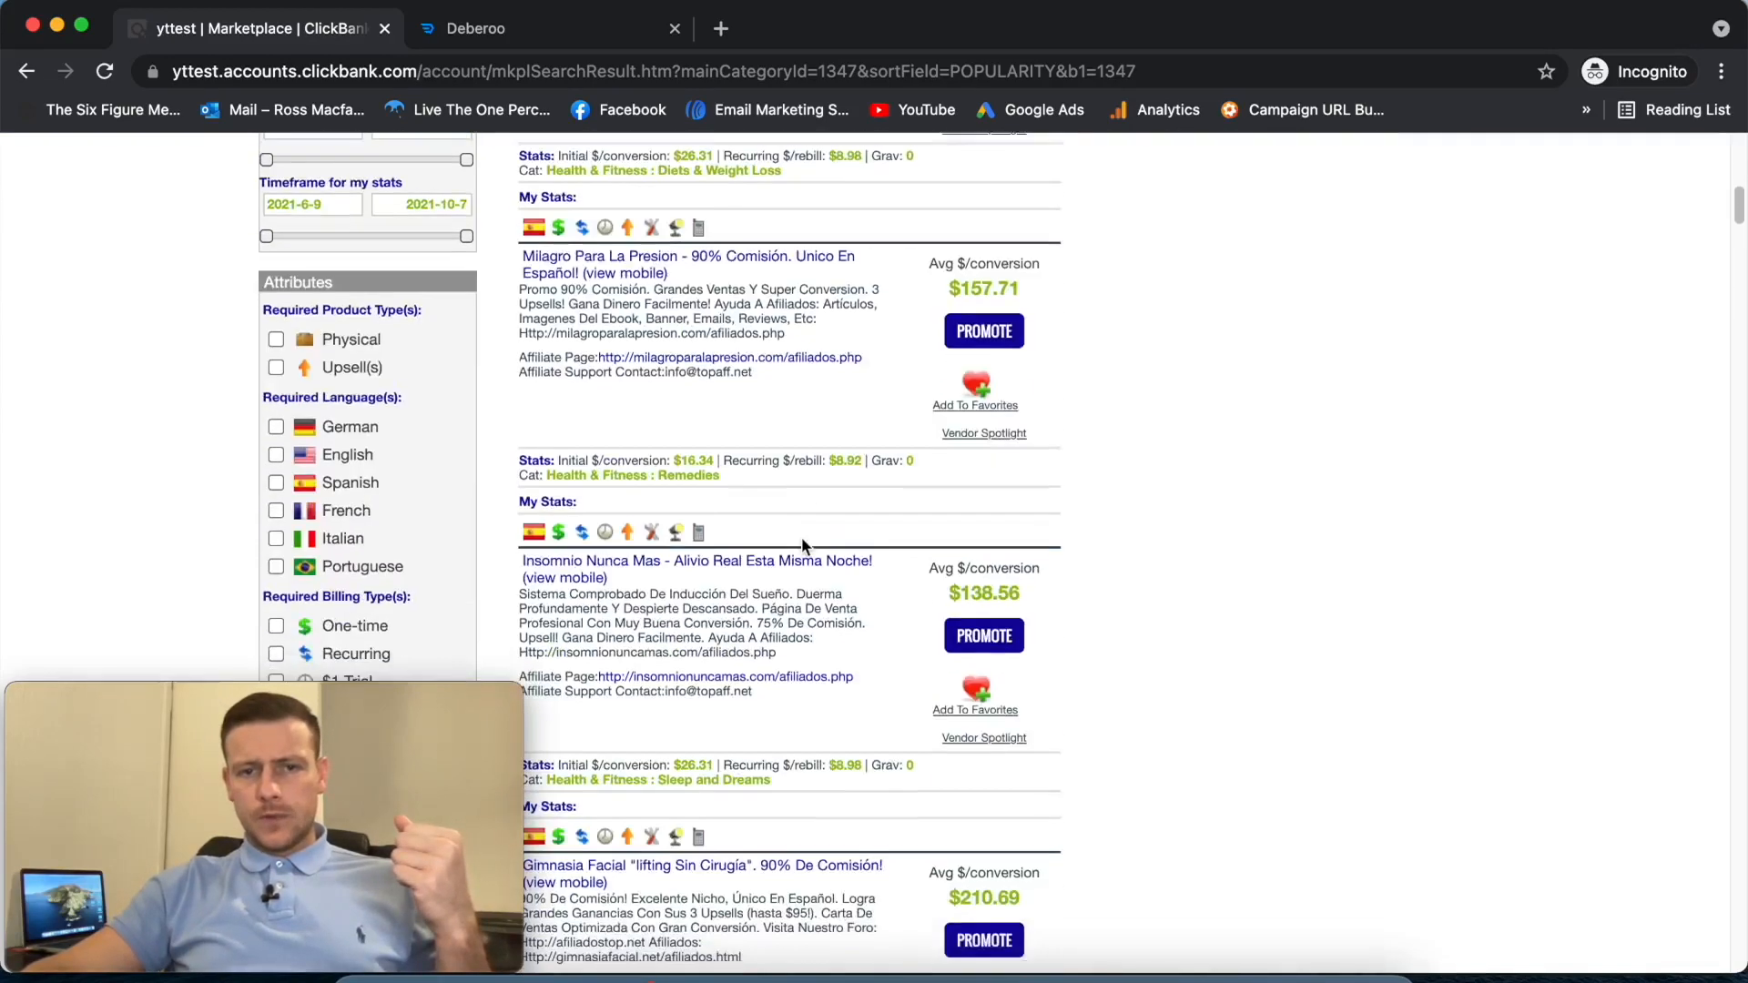
{"action": "scroll", "coordinate": [1211, 546], "scroll_direction": "down", "scroll_amount": 4}
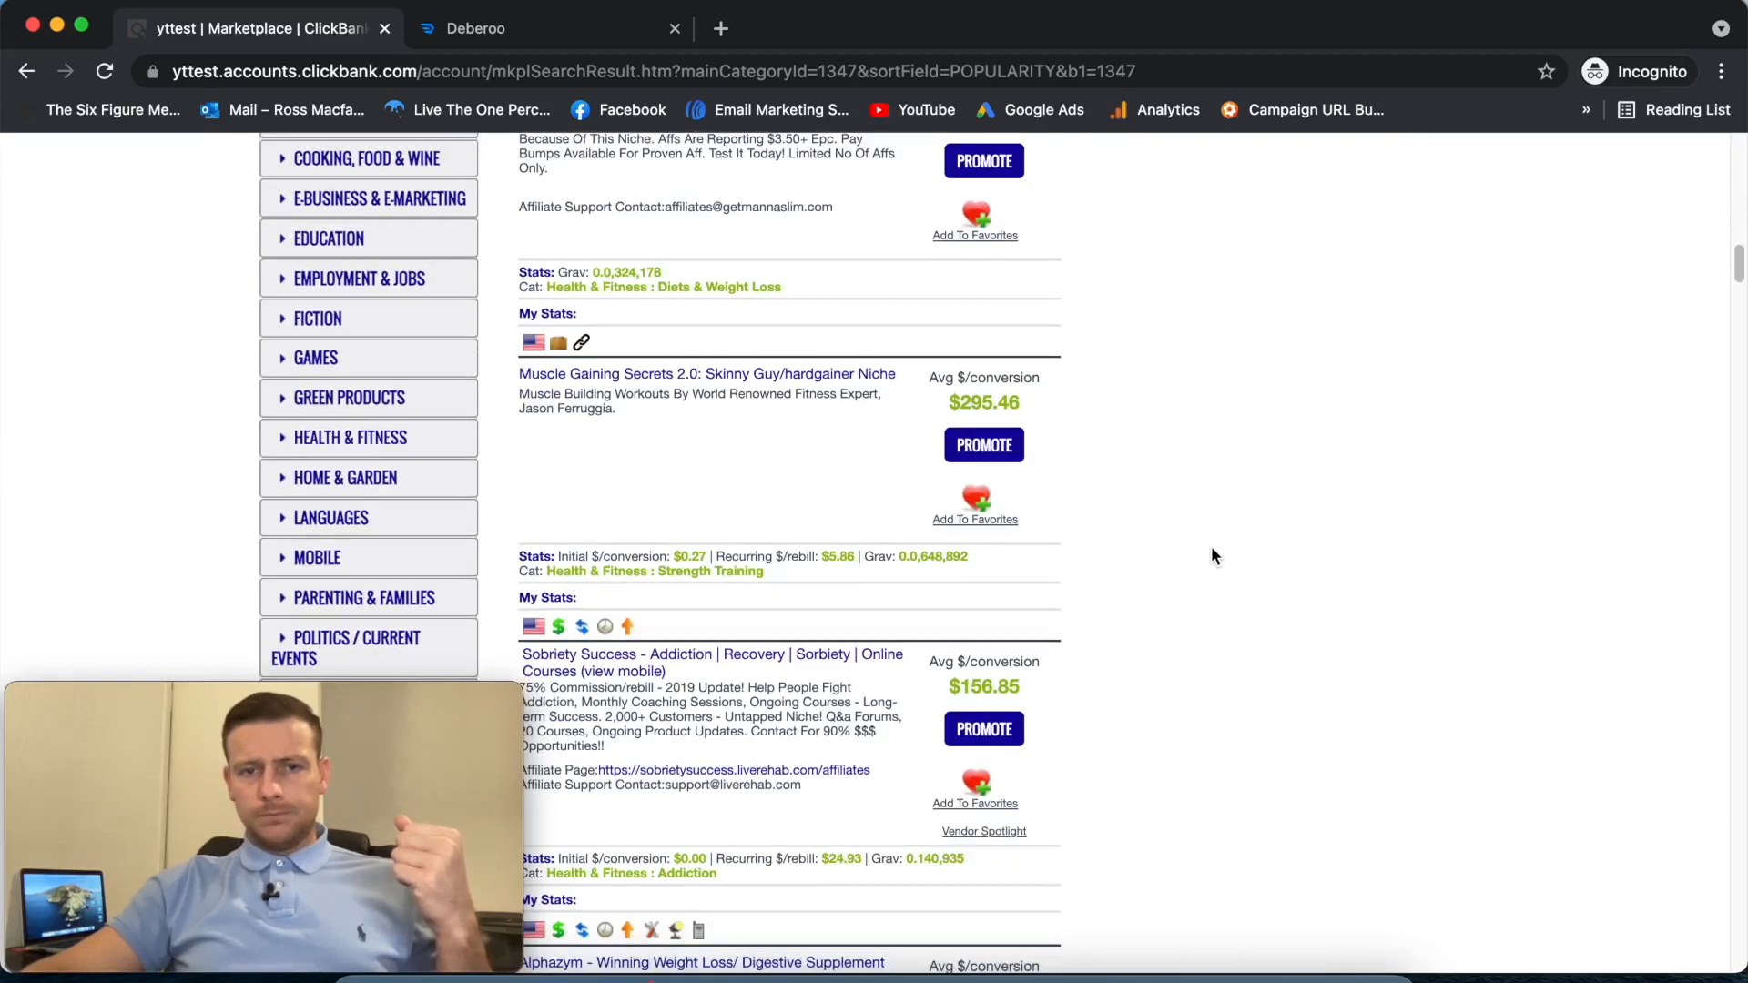
{"action": "scroll", "coordinate": [1221, 528], "scroll_direction": "up", "scroll_amount": 16}
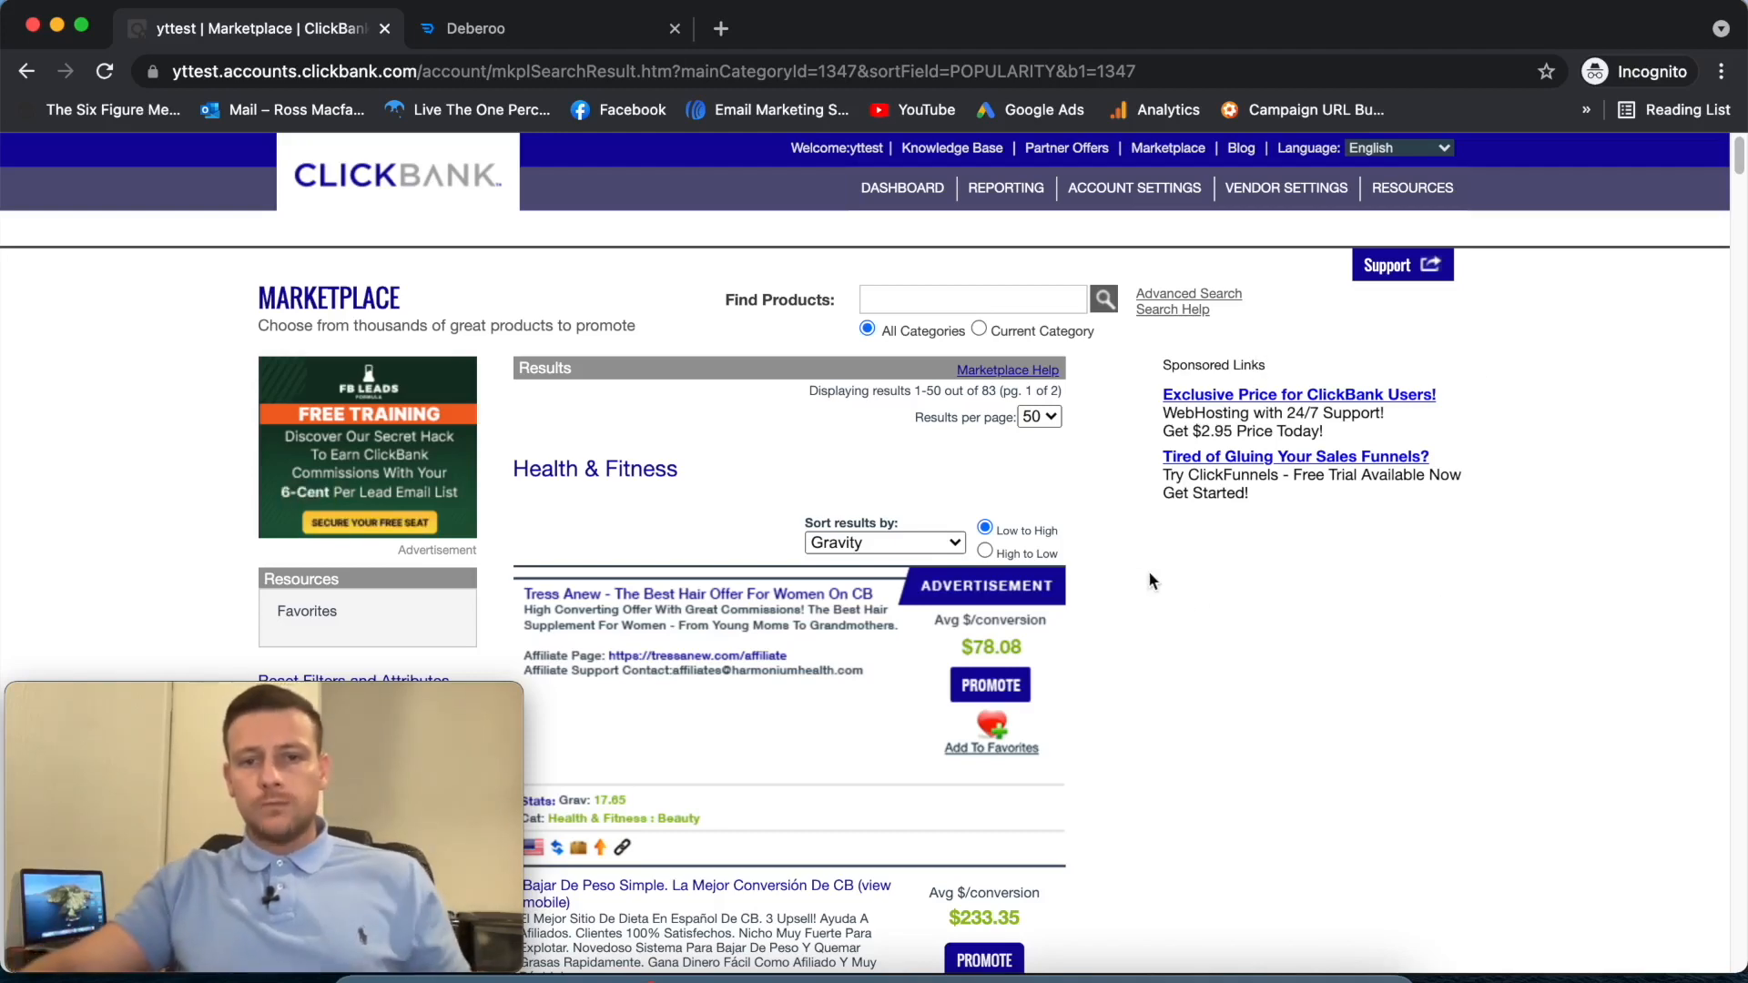
{"action": "scroll", "coordinate": [1302, 603], "scroll_direction": "down", "scroll_amount": 8}
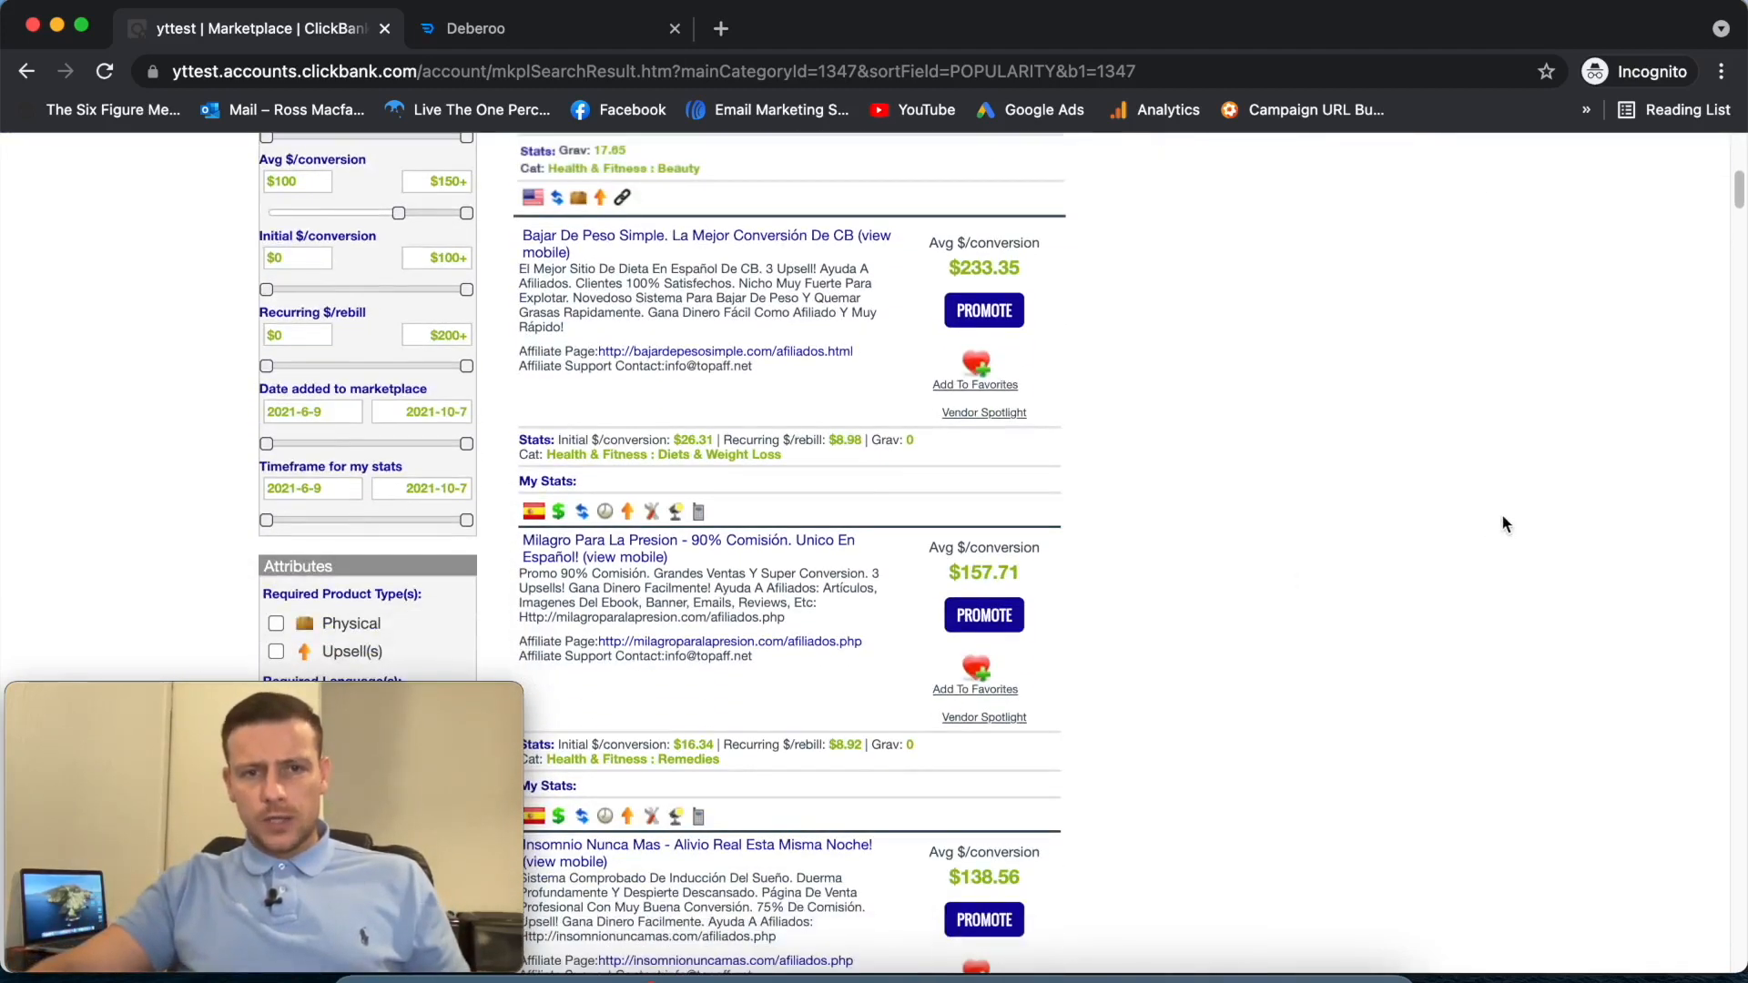
{"action": "scroll", "coordinate": [1504, 495], "scroll_direction": "up", "scroll_amount": 10}
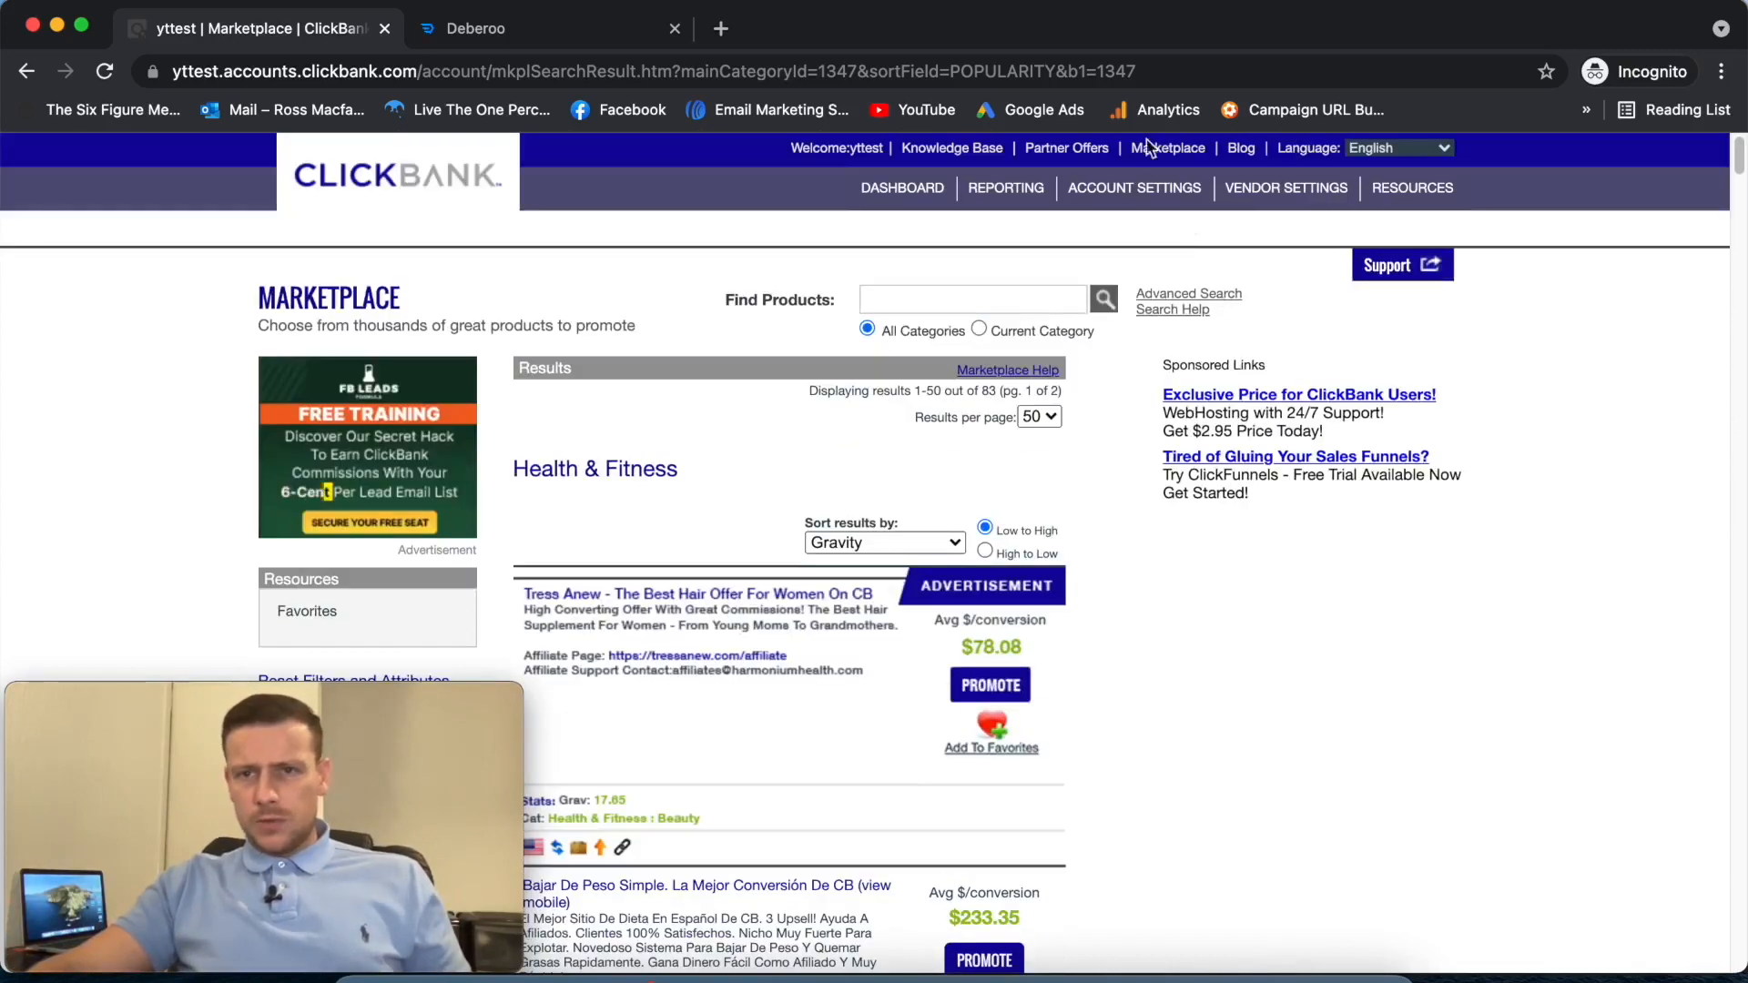
- Return to the marketplace start page, list all products with an empty search and sort them by Gravity
{"action": "left_click", "coordinate": [1165, 150]}
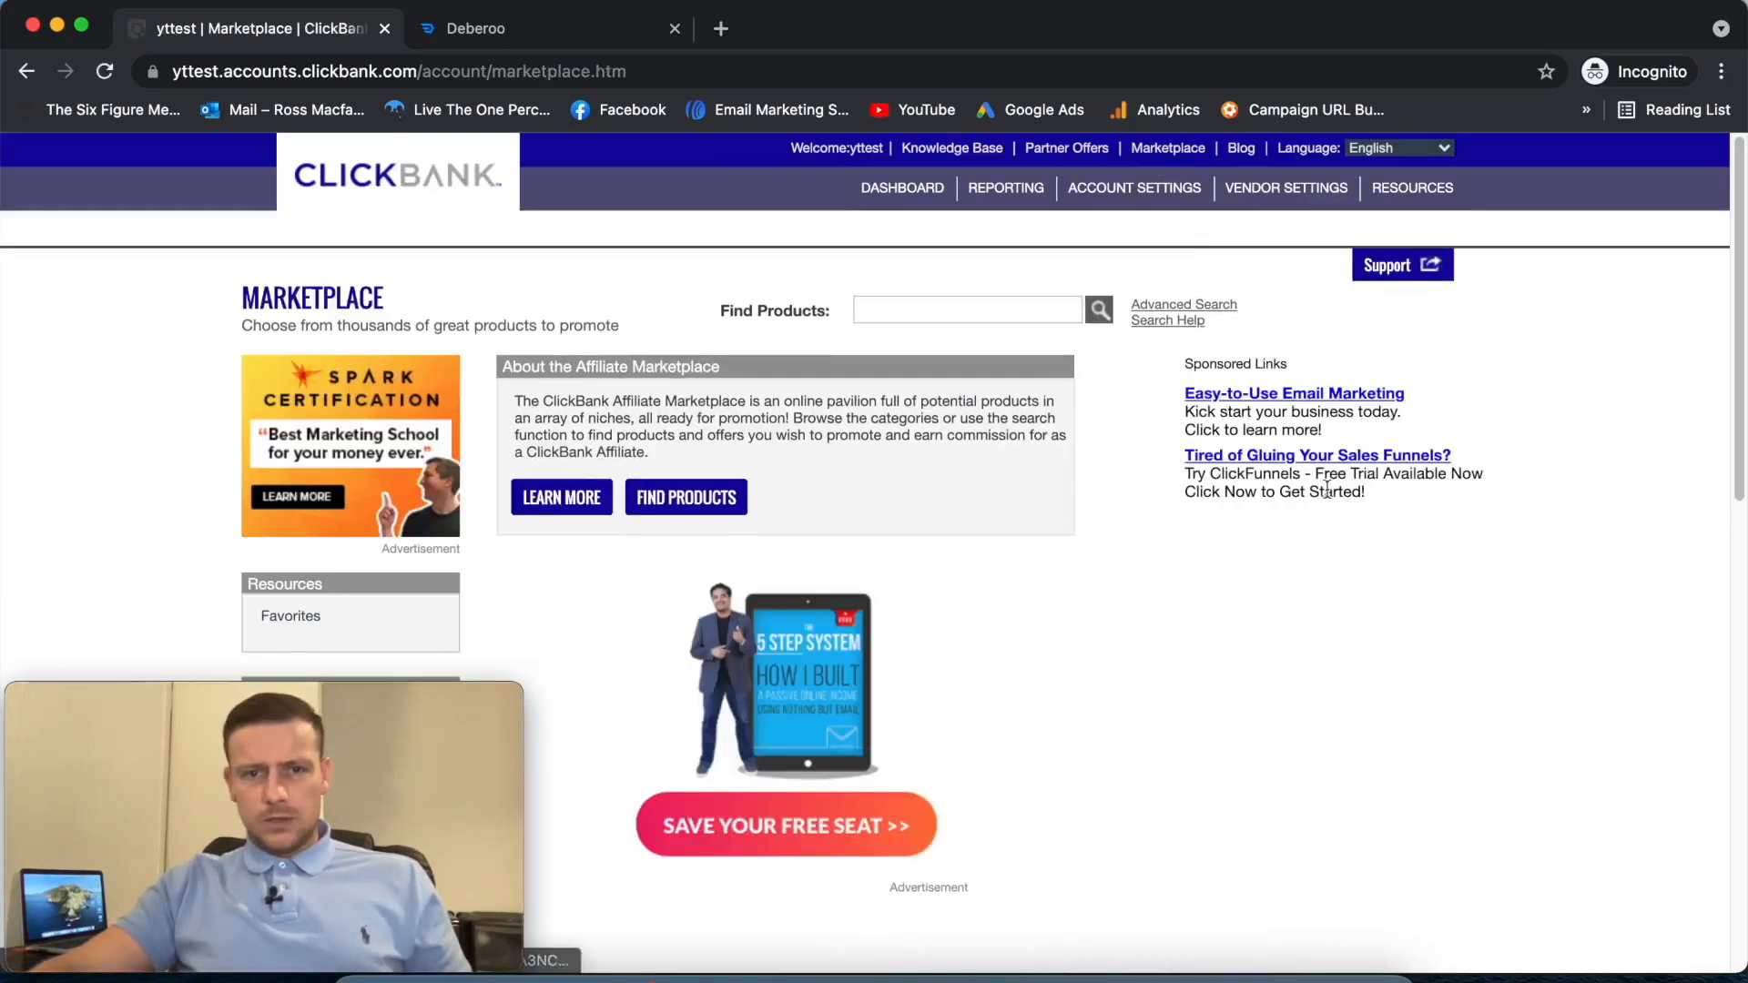
{"action": "scroll", "coordinate": [1313, 492], "scroll_direction": "down", "scroll_amount": 1}
{"action": "left_click", "coordinate": [1100, 264]}
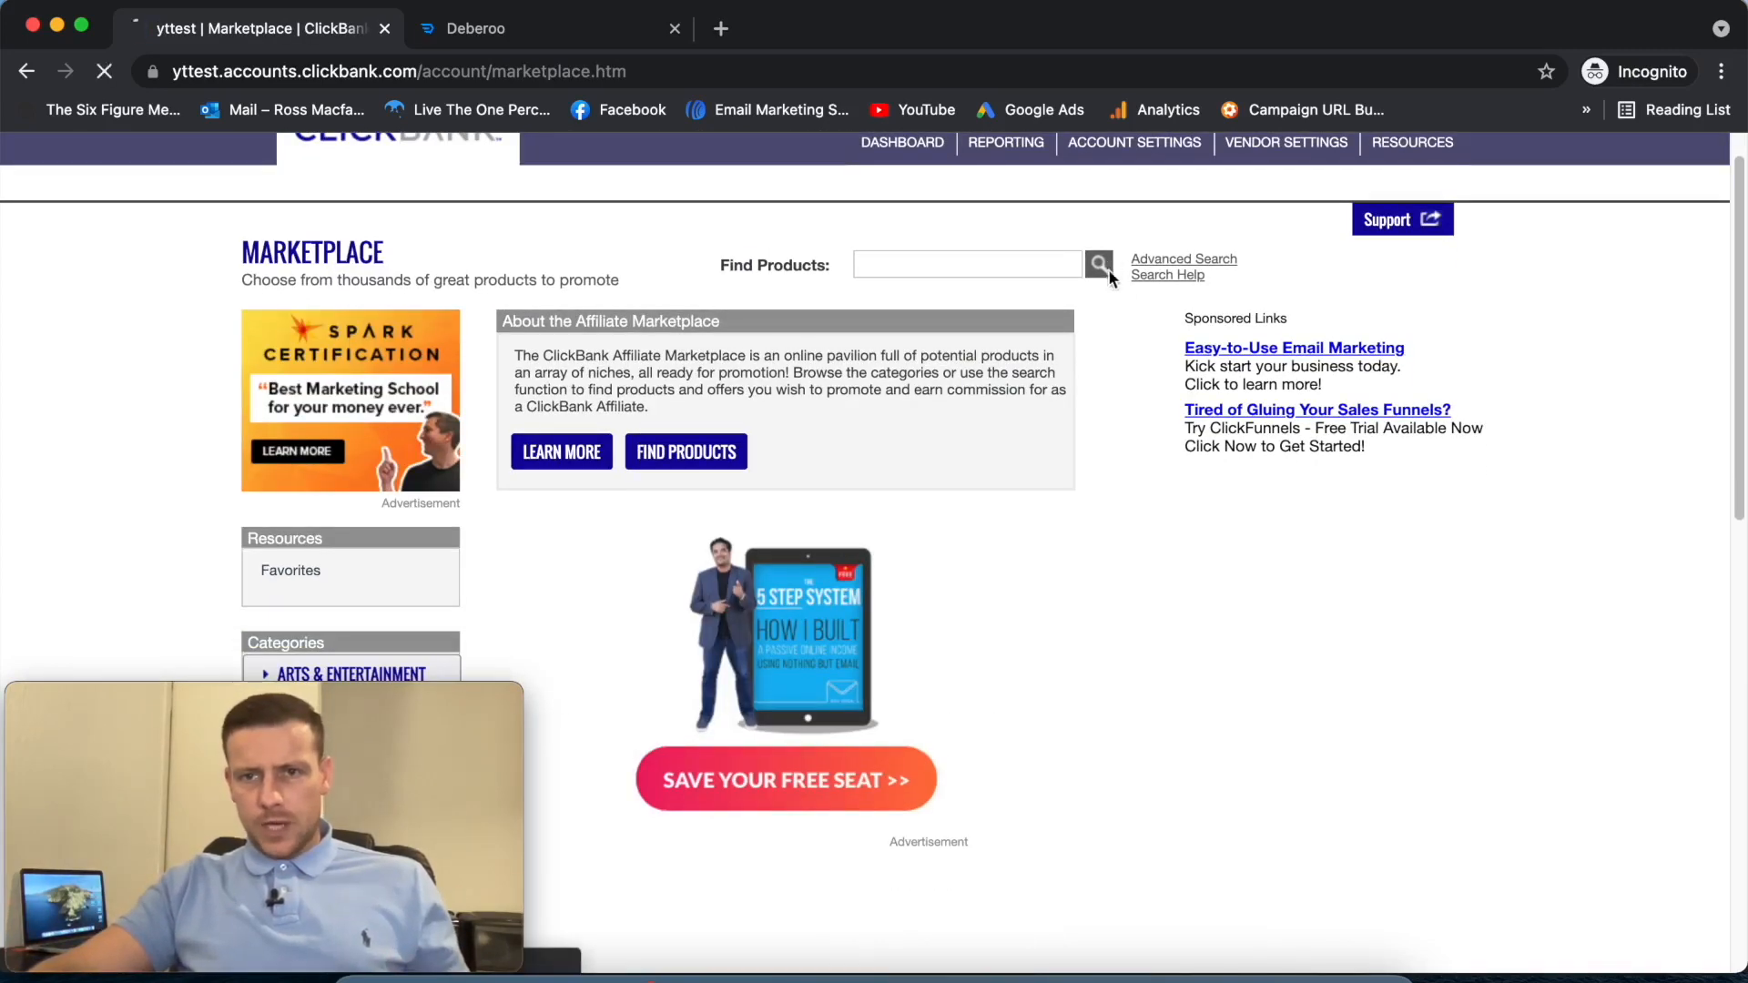
{"action": "scroll", "coordinate": [1308, 492], "scroll_direction": "down", "scroll_amount": 2}
{"action": "left_click", "coordinate": [819, 316]}
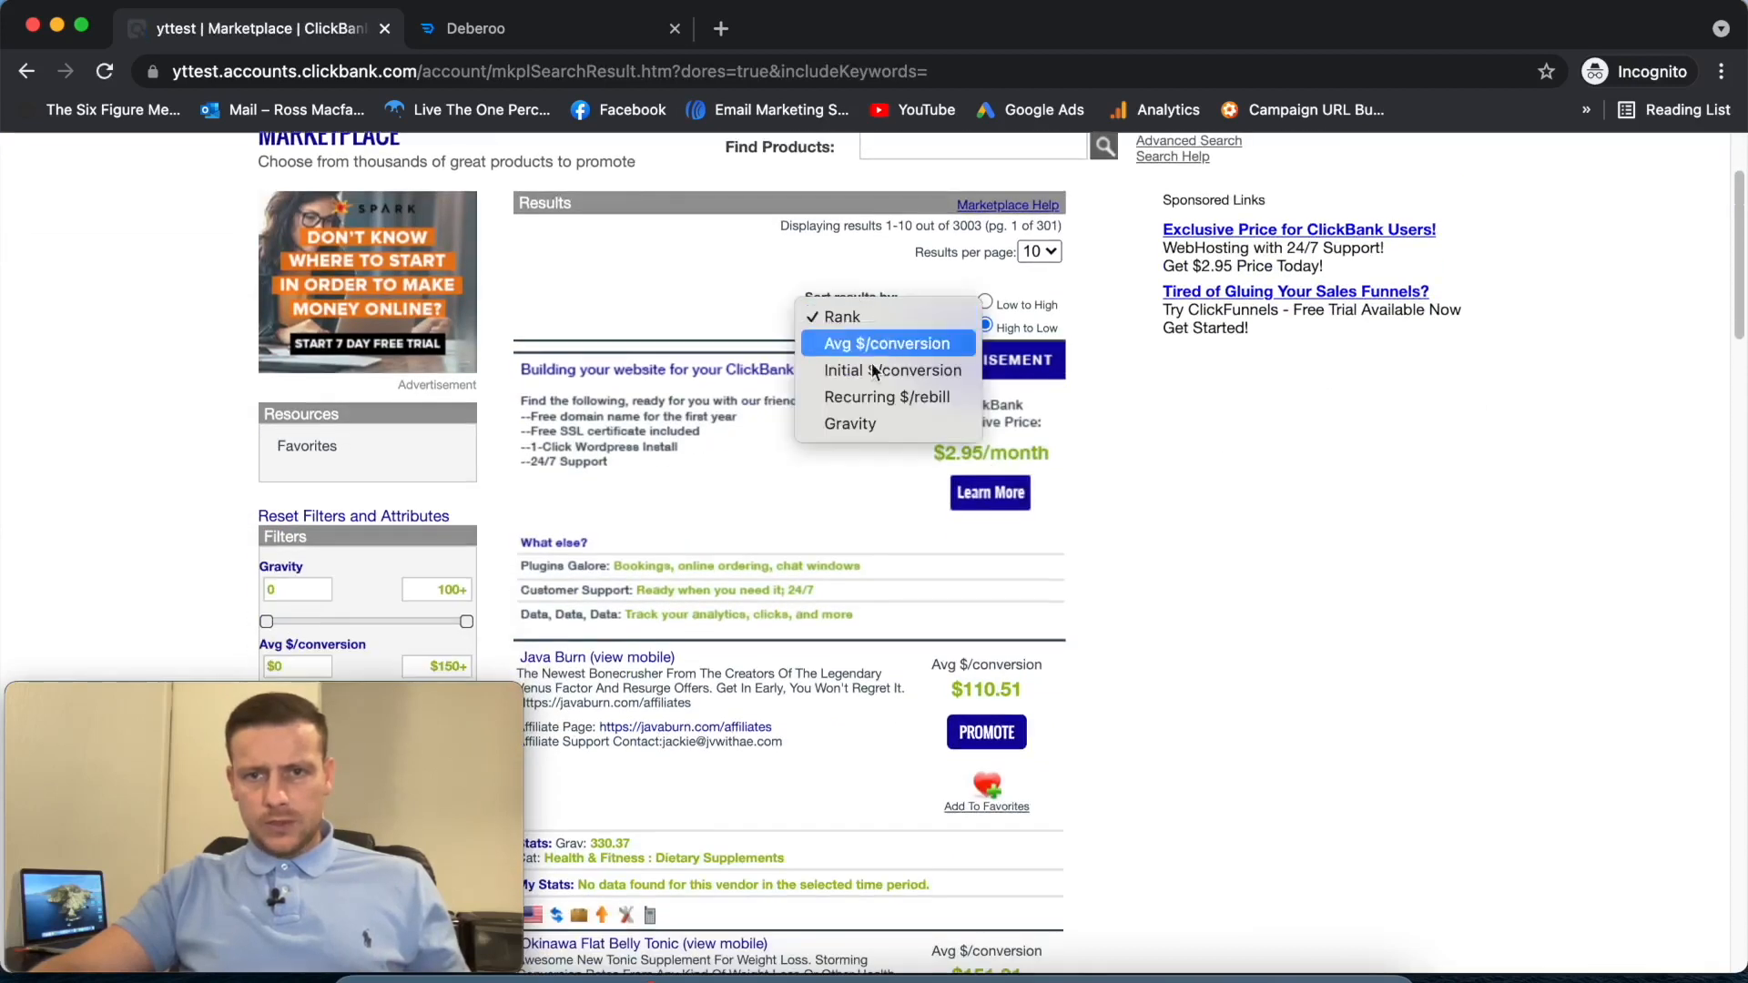
{"action": "left_click", "coordinate": [878, 422]}
- Show 50 results per page and set the minimum of the Avg $/conversion filter to $101
{"action": "left_click", "coordinate": [1039, 251]}
{"action": "left_click", "coordinate": [1046, 365]}
{"action": "scroll", "coordinate": [1315, 428], "scroll_direction": "down", "scroll_amount": 3}
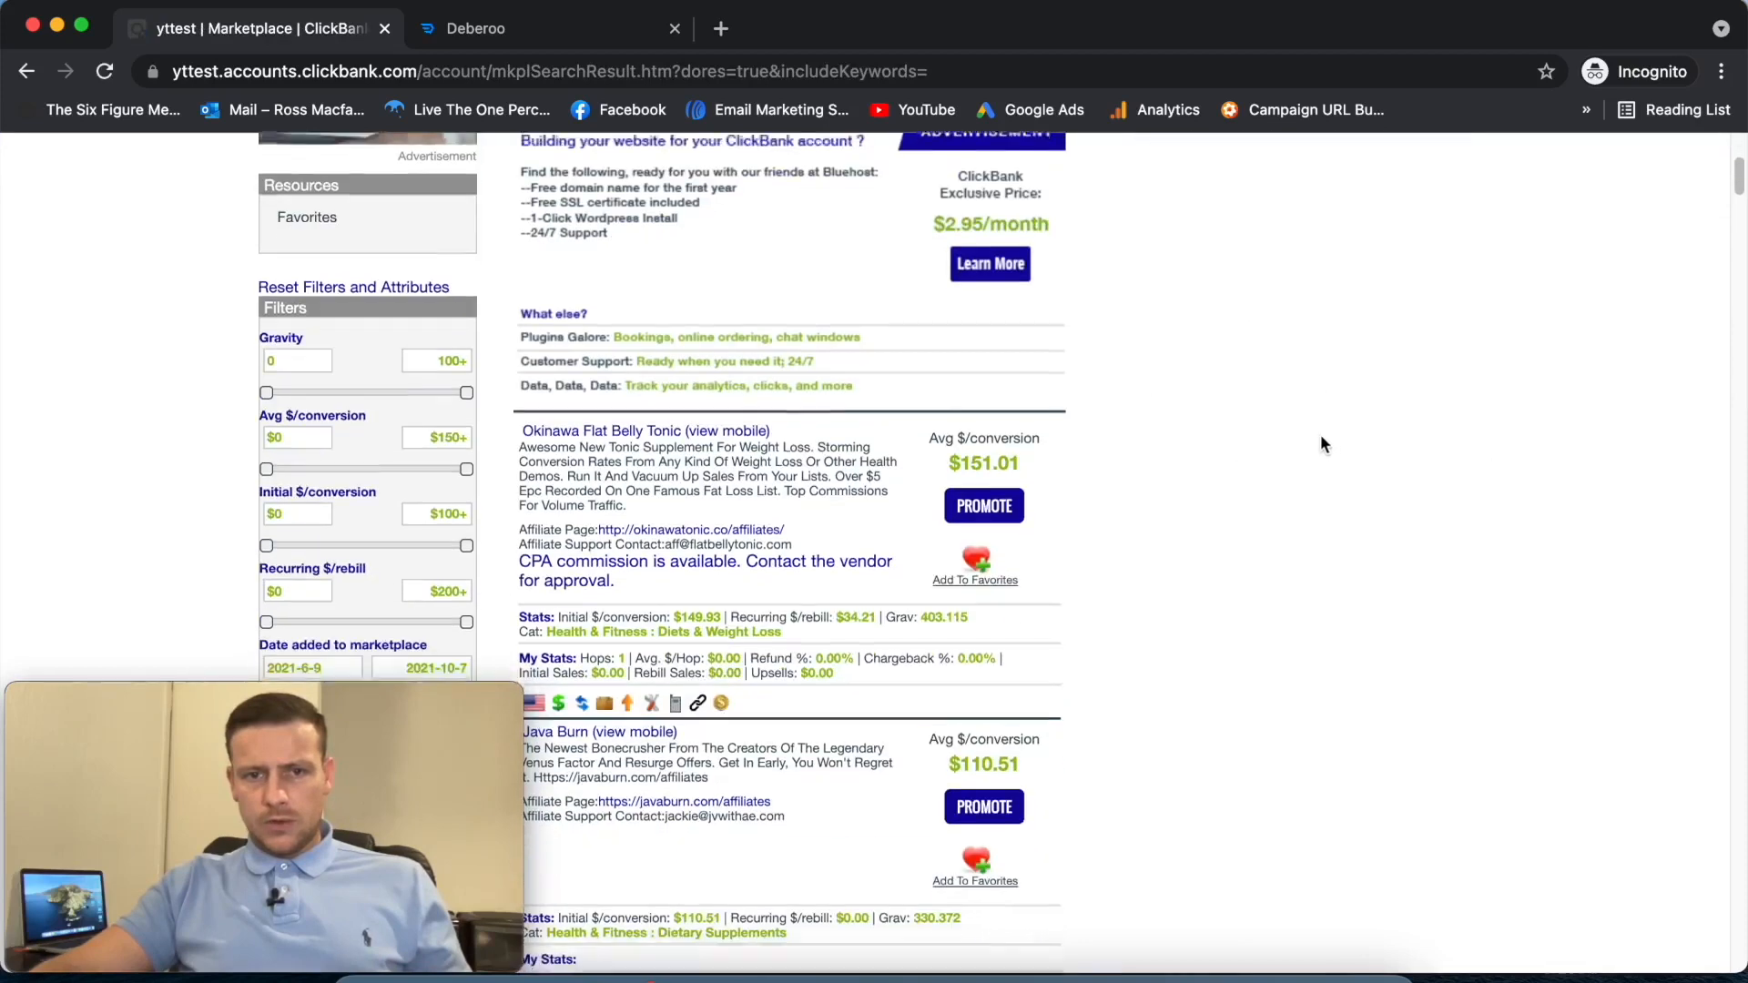
{"action": "left_click_drag", "start_coordinate": [266, 420], "coordinate": [406, 423]}
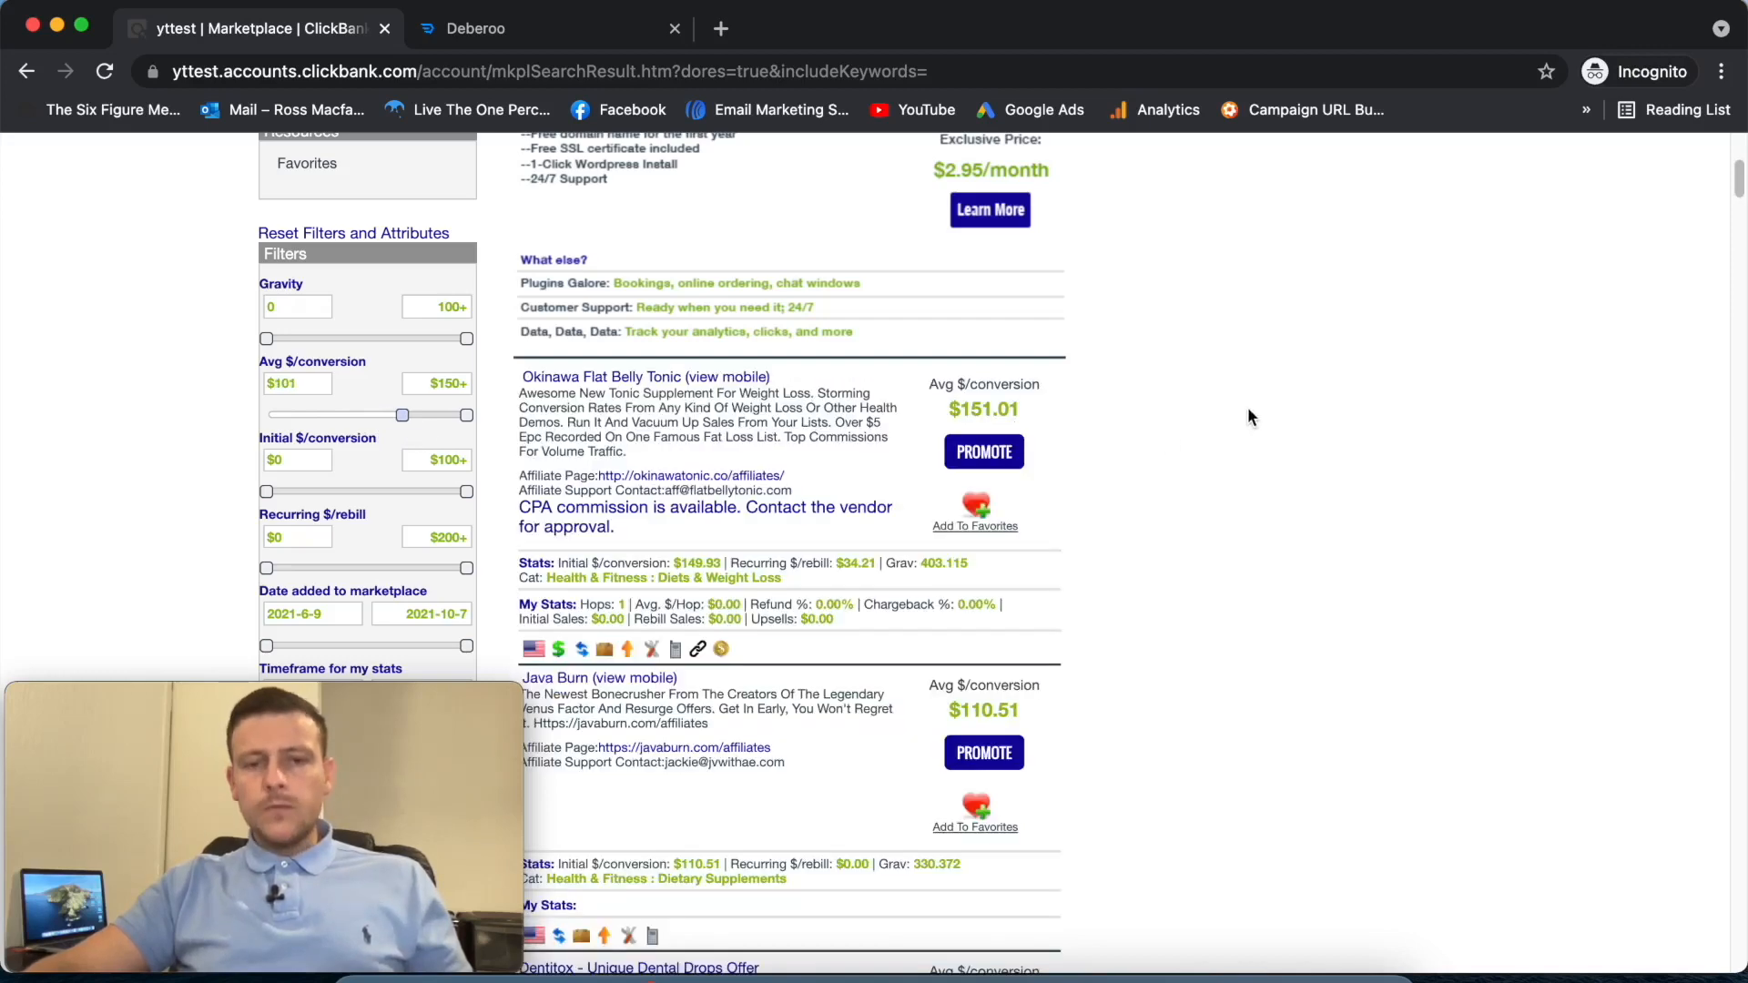
- Examine the filtered marketplace offers down to the Keravita toenail fungus offer, comparing their gravity, average payout per conversion and descriptions
{"action": "scroll", "coordinate": [1266, 414], "scroll_direction": "down", "scroll_amount": 5}
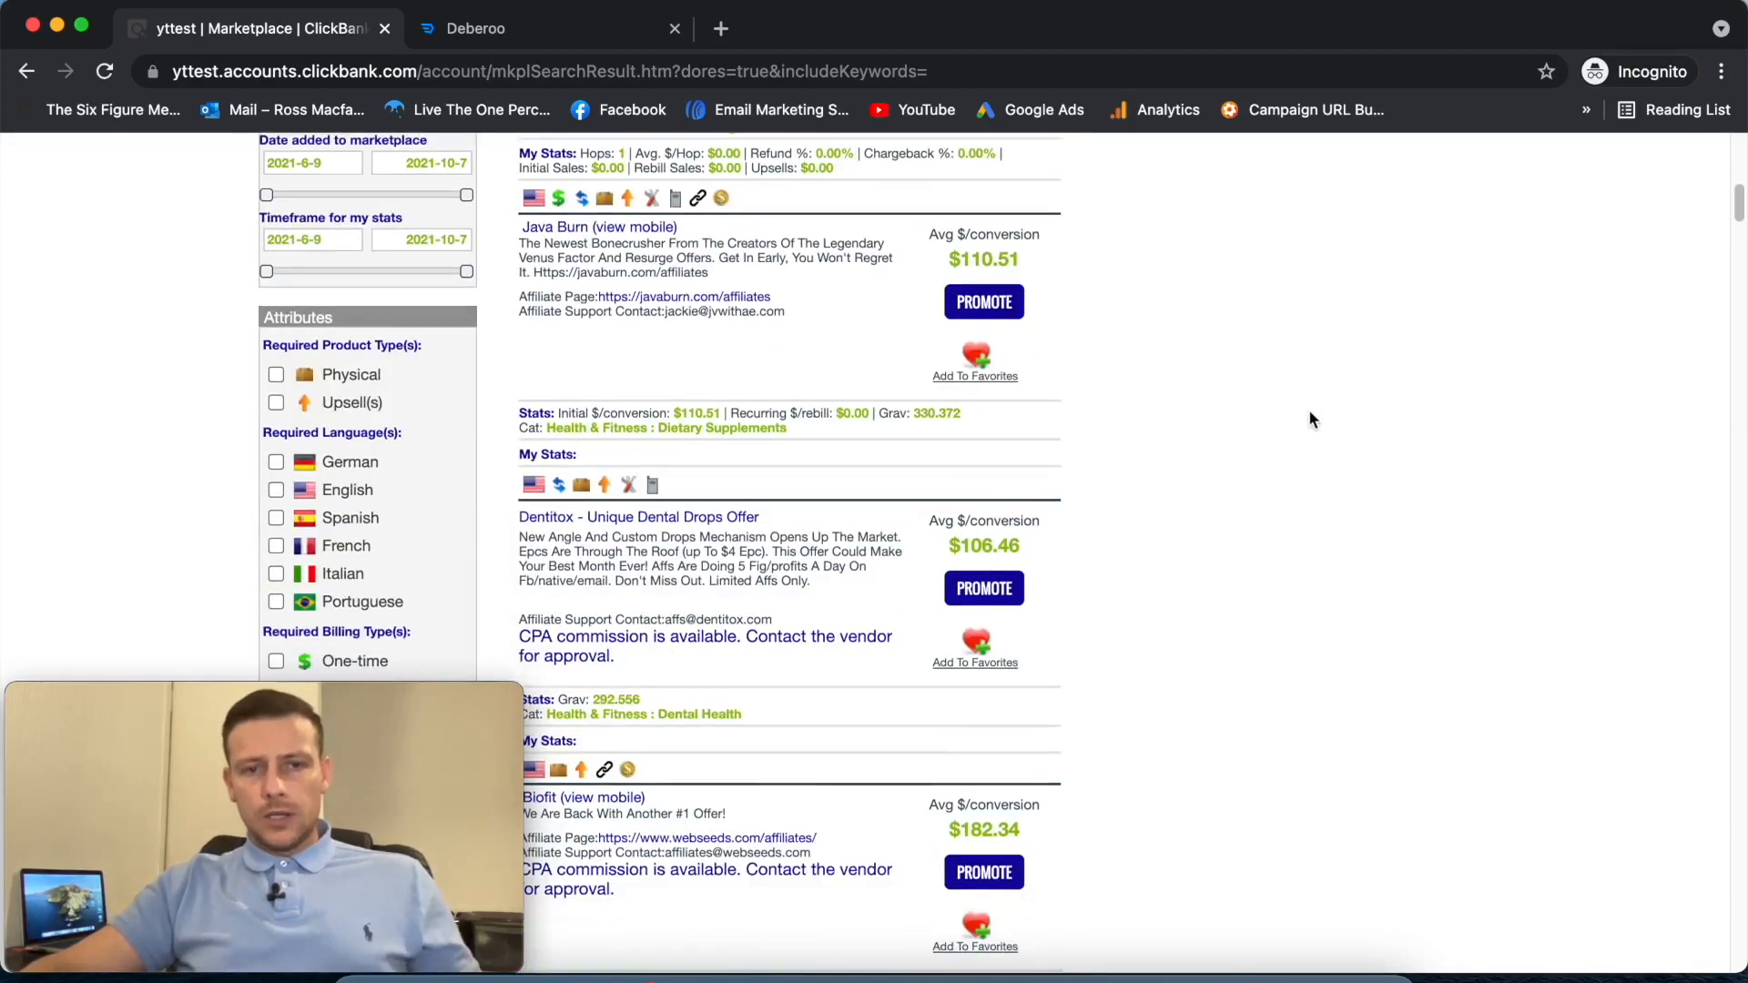
{"action": "scroll", "coordinate": [1351, 428], "scroll_direction": "down", "scroll_amount": 6}
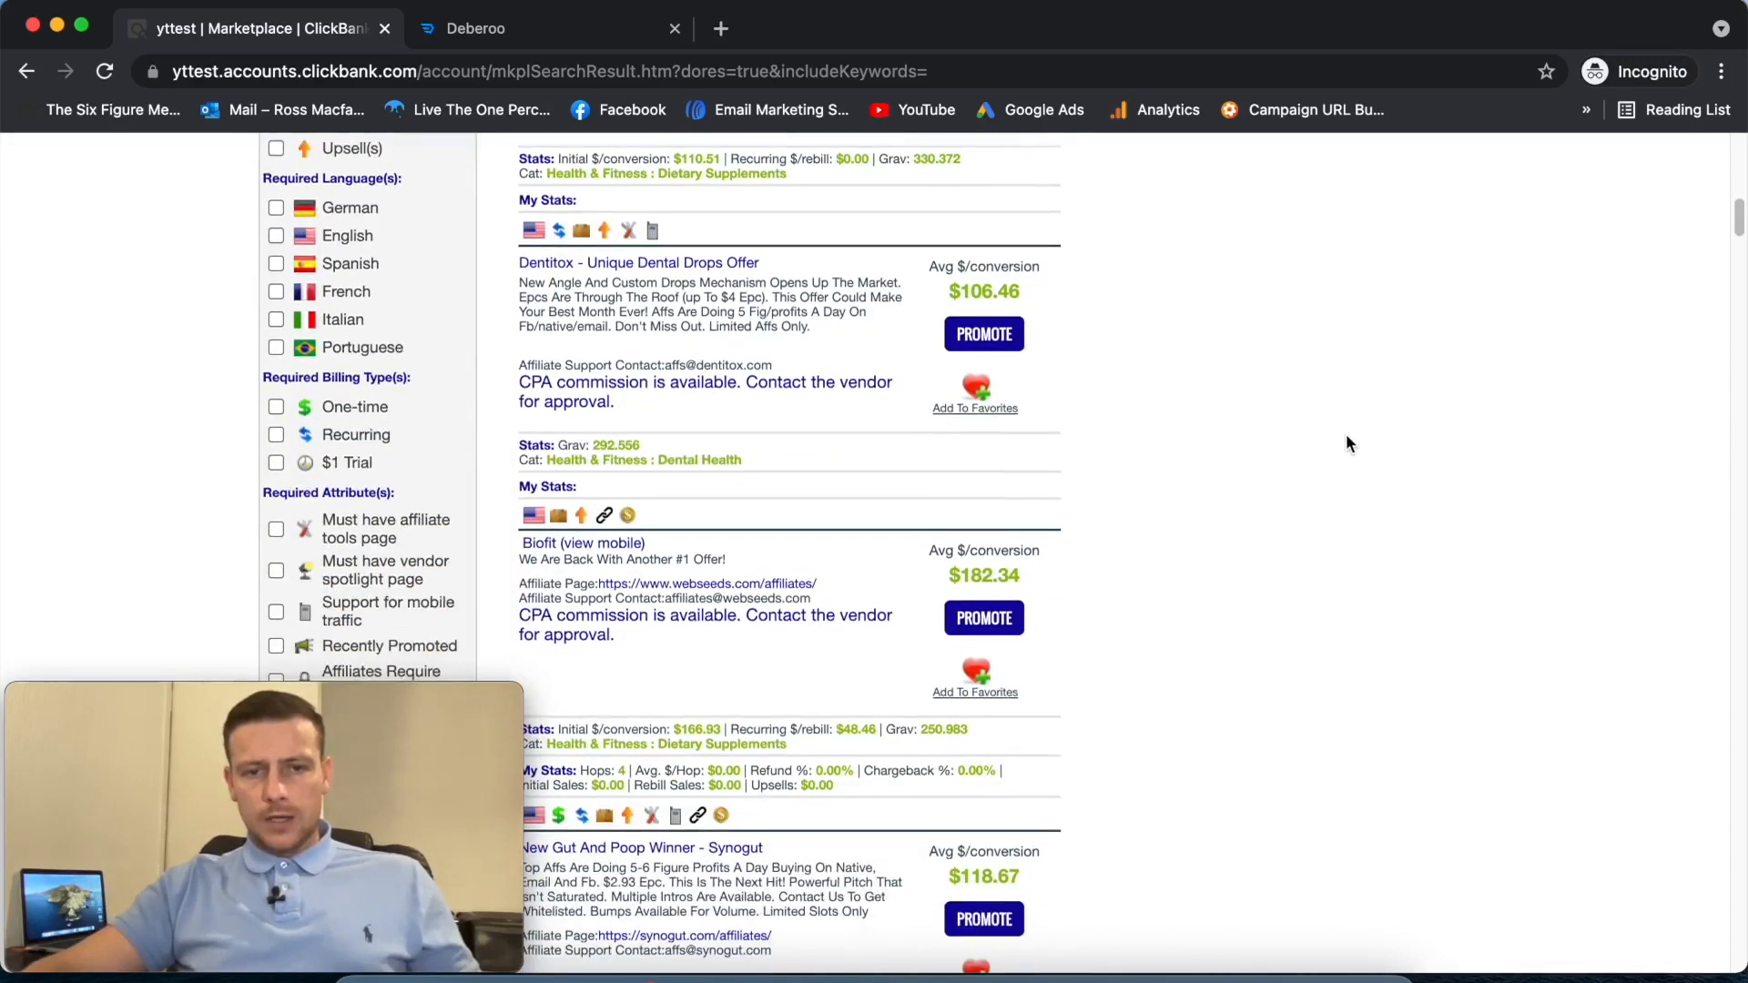
{"action": "scroll", "coordinate": [1338, 450], "scroll_direction": "down", "scroll_amount": 2}
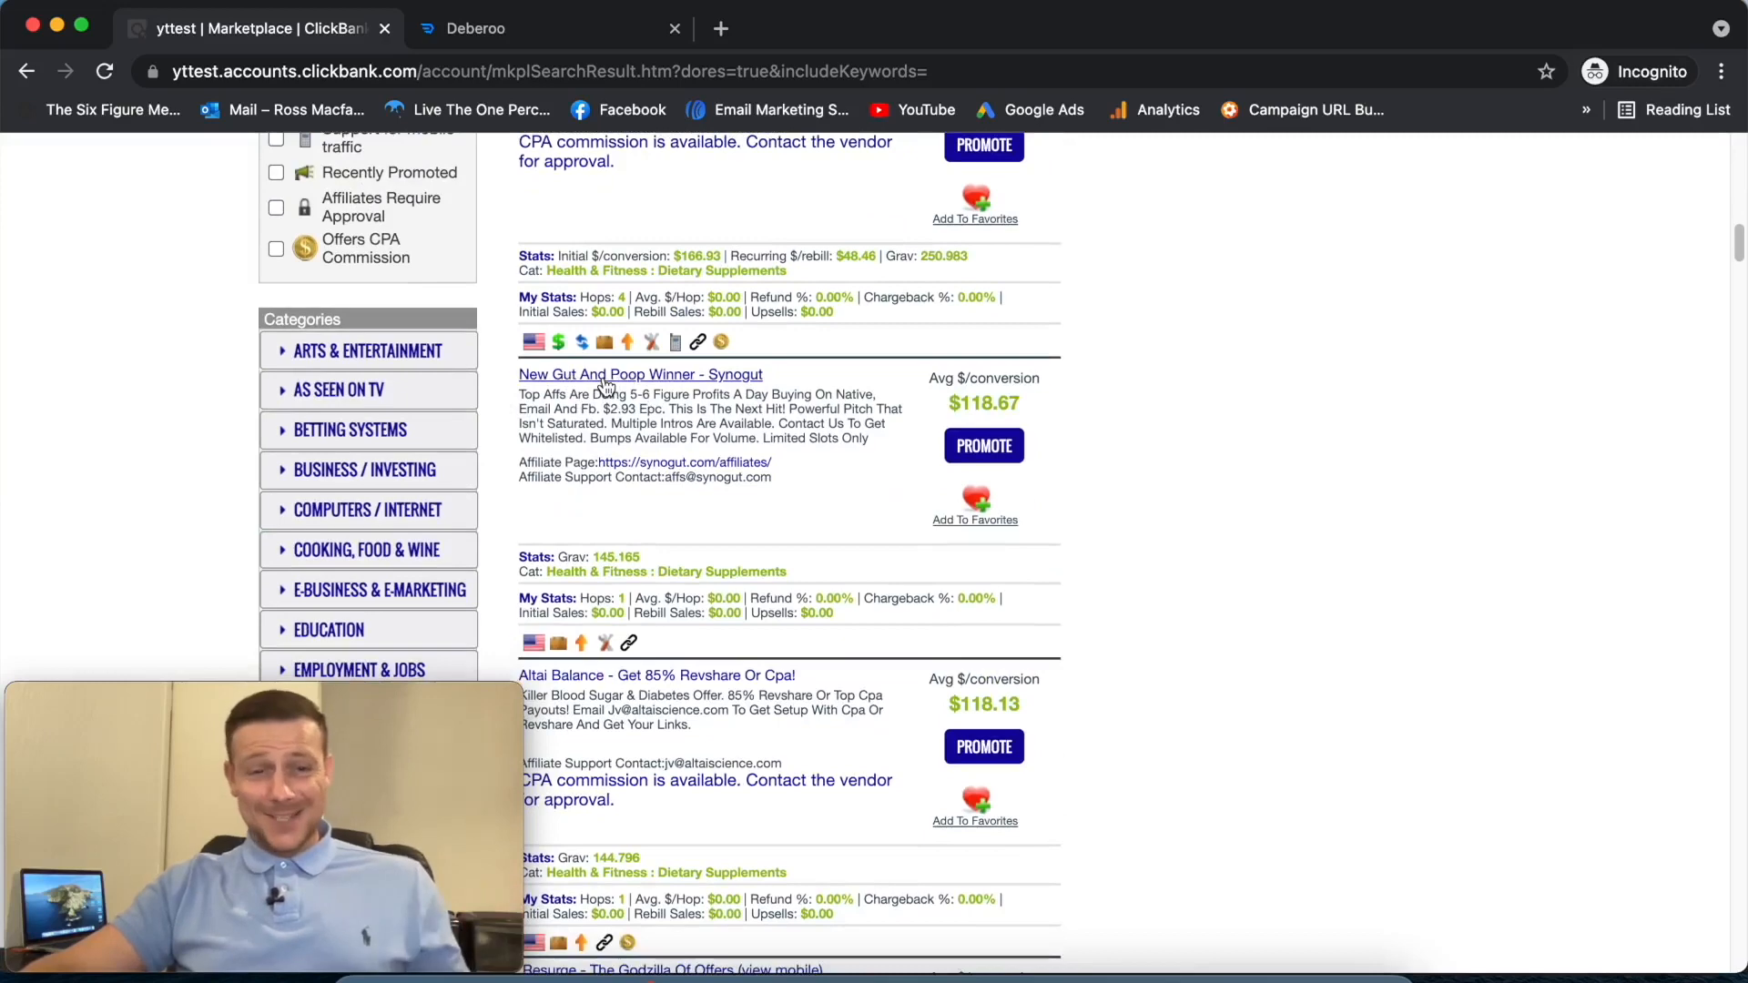
{"action": "scroll", "coordinate": [1047, 382], "scroll_direction": "down", "scroll_amount": 3}
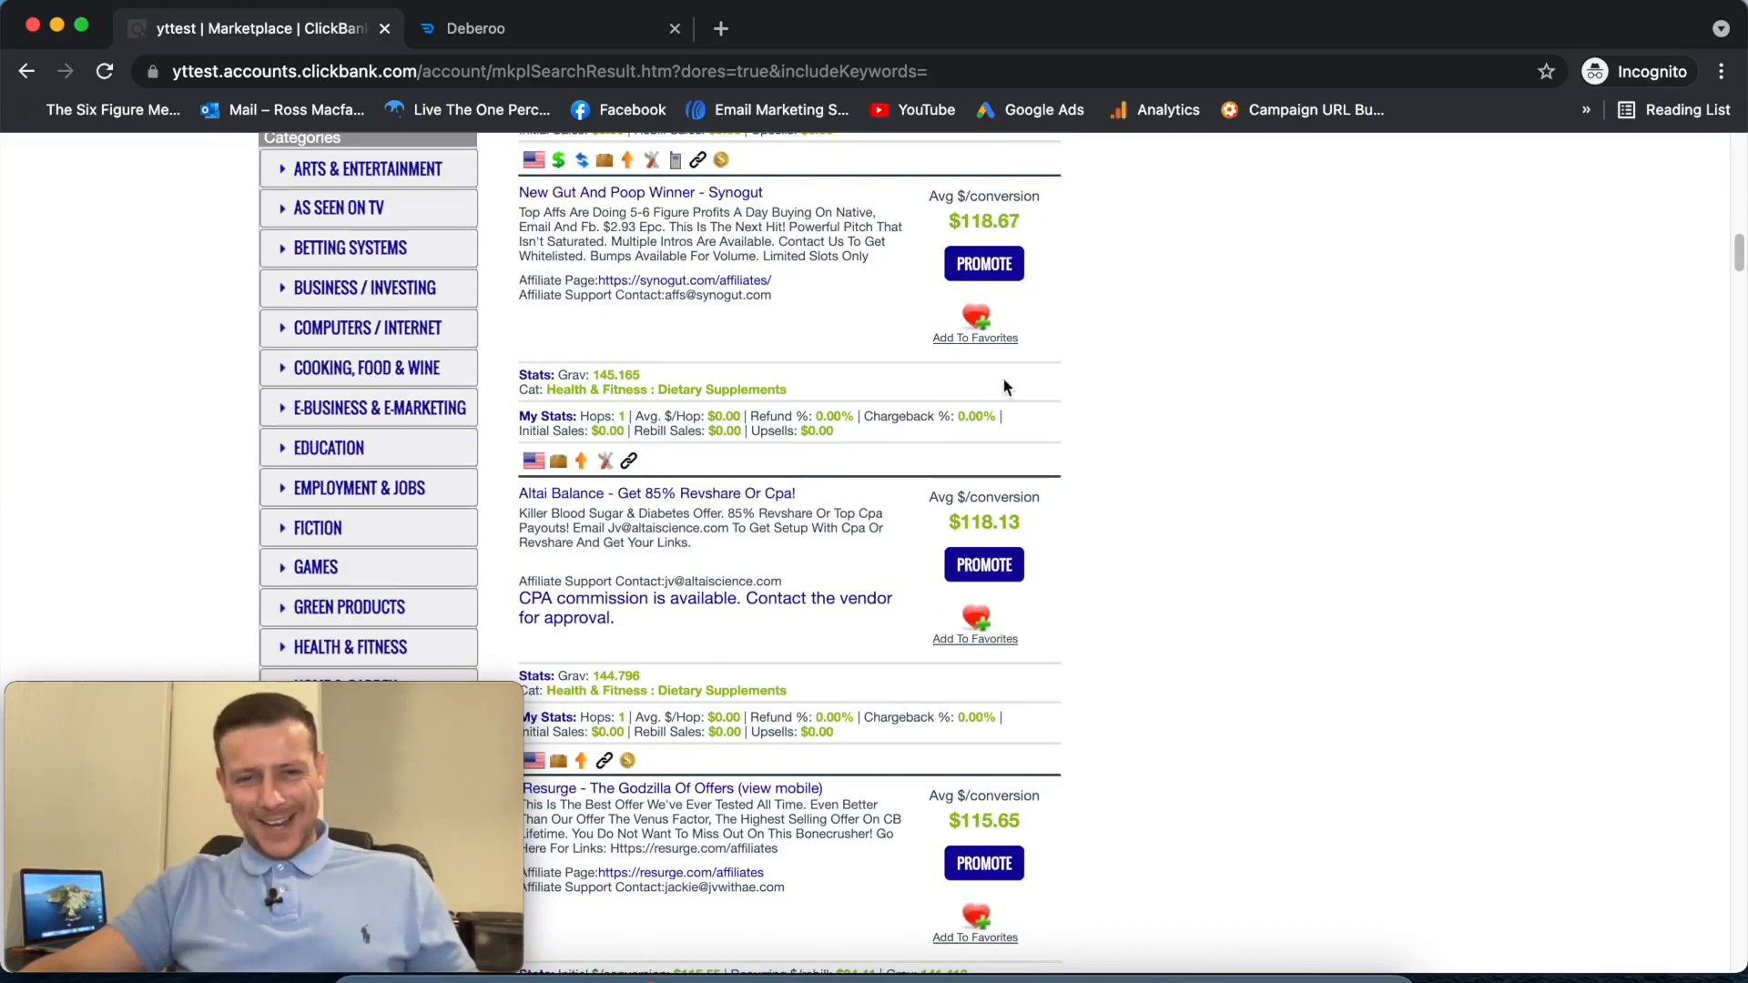
{"action": "scroll", "coordinate": [1269, 446], "scroll_direction": "down", "scroll_amount": 6}
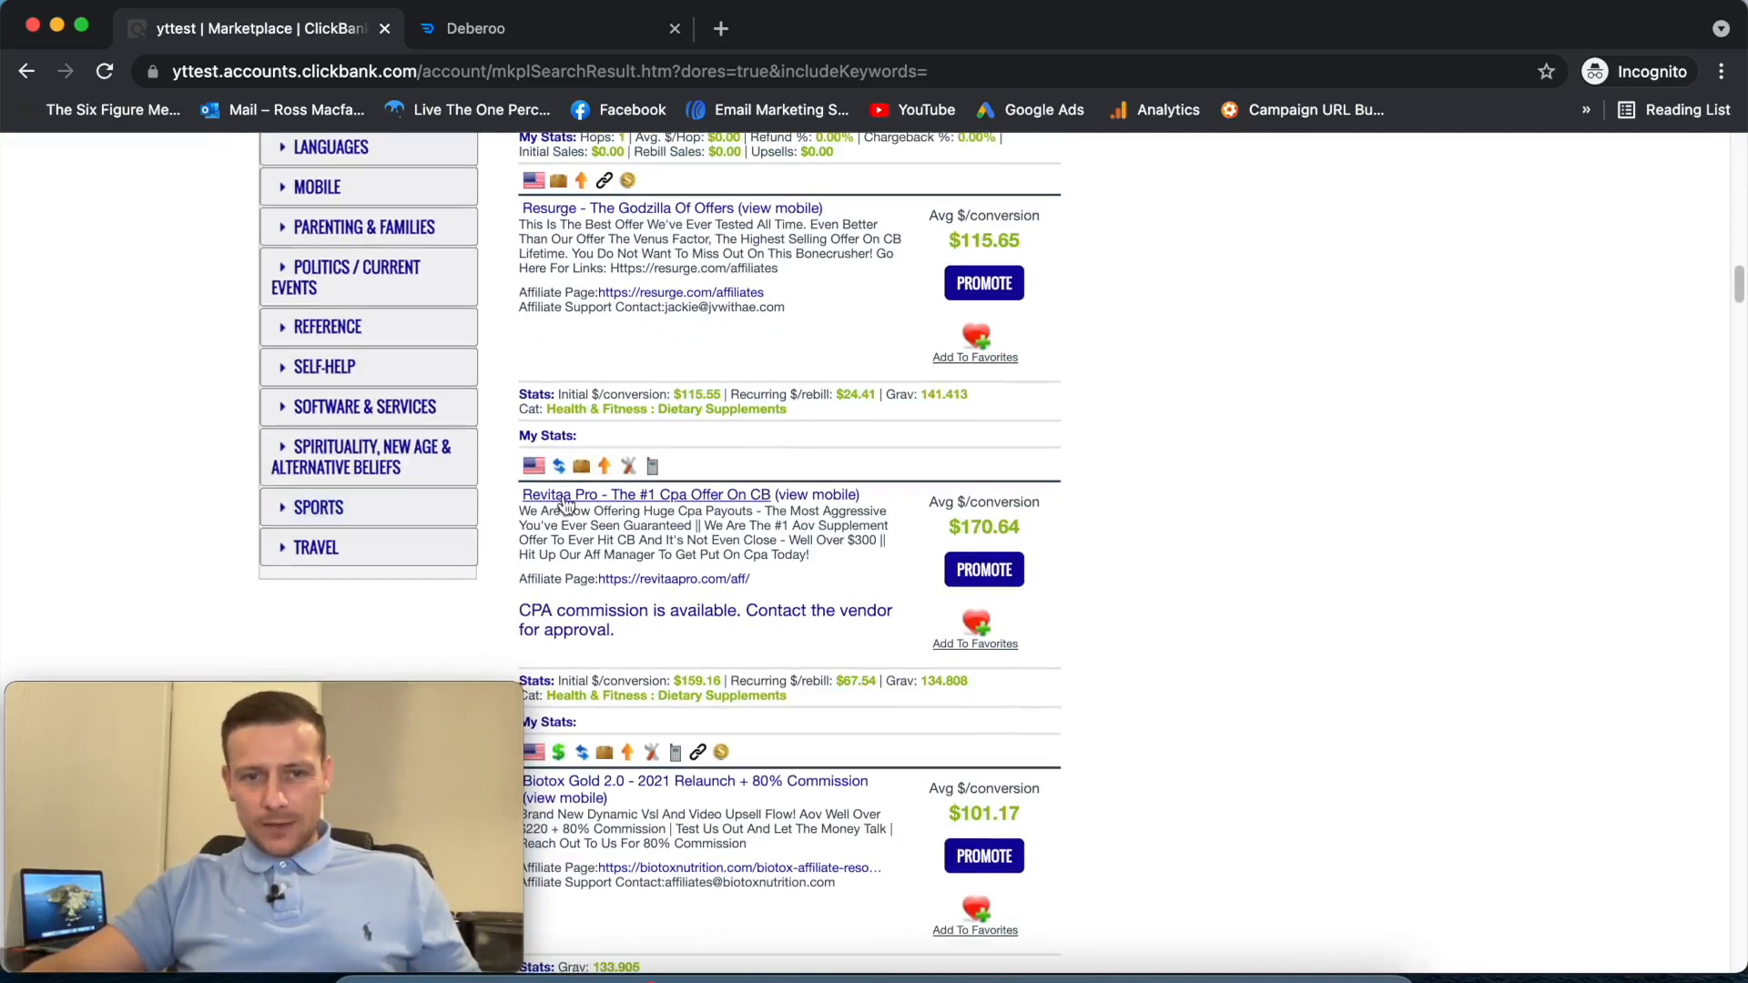
{"action": "scroll", "coordinate": [1083, 501], "scroll_direction": "down", "scroll_amount": 2}
{"action": "scroll", "coordinate": [1124, 504], "scroll_direction": "down", "scroll_amount": 6}
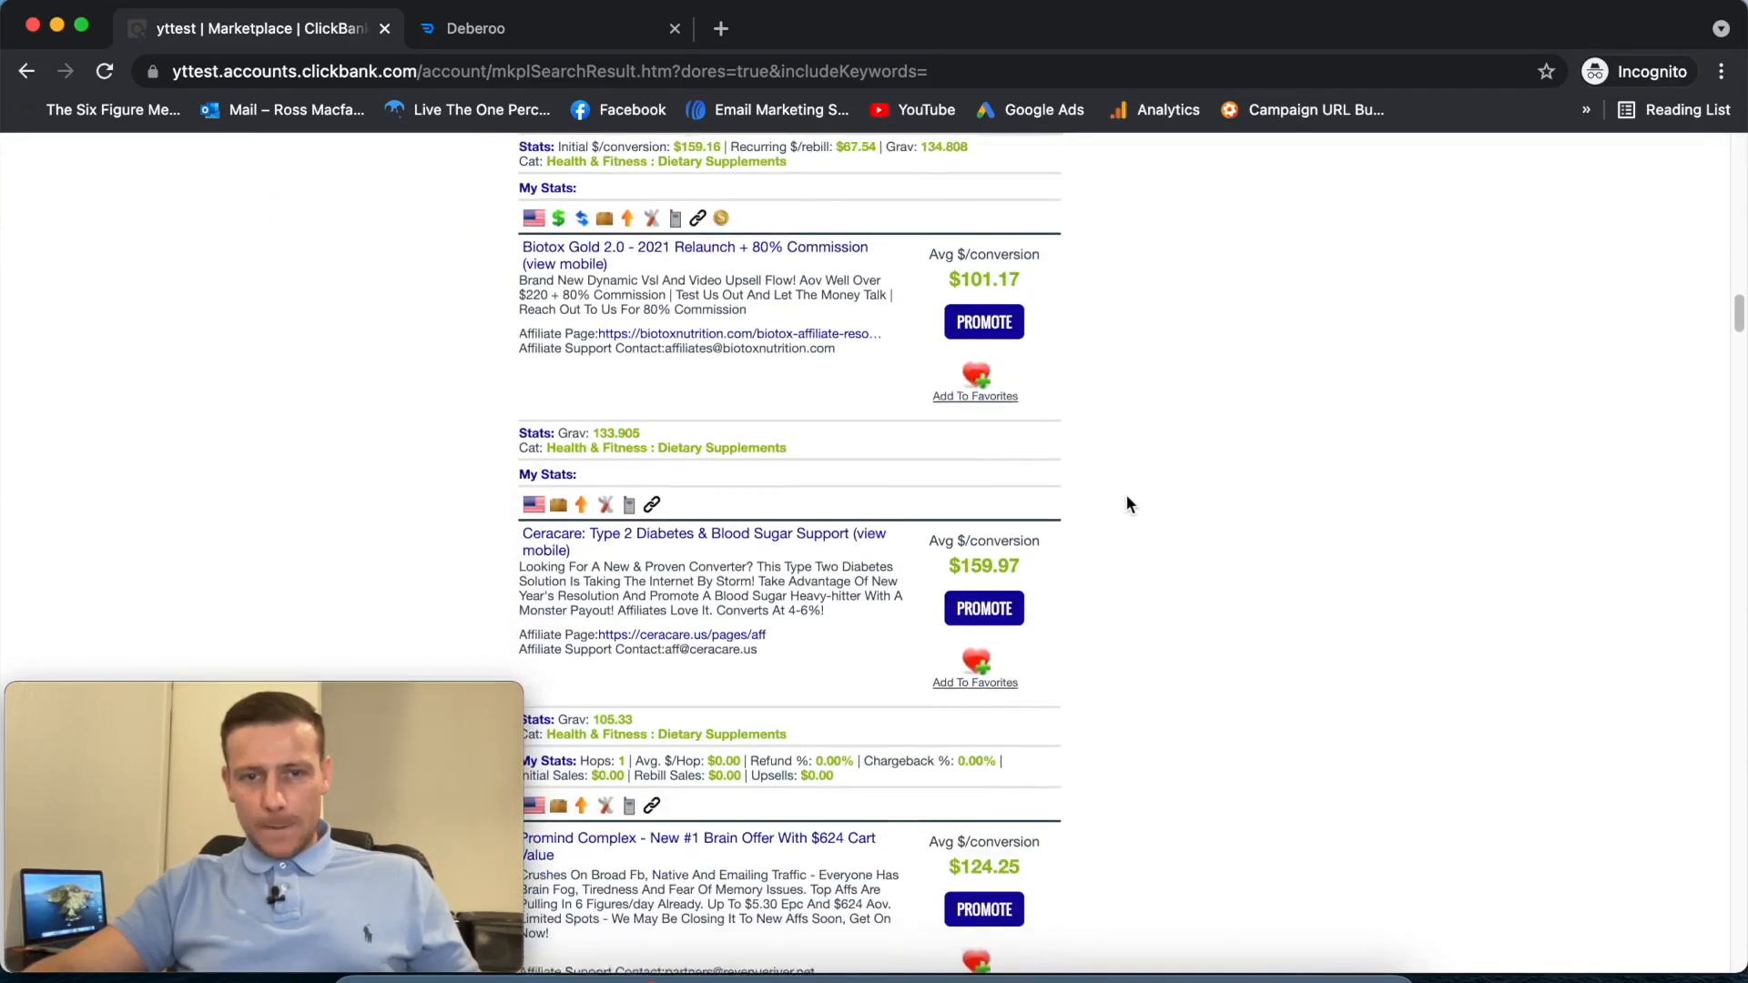
{"action": "scroll", "coordinate": [1167, 492], "scroll_direction": "down", "scroll_amount": 9}
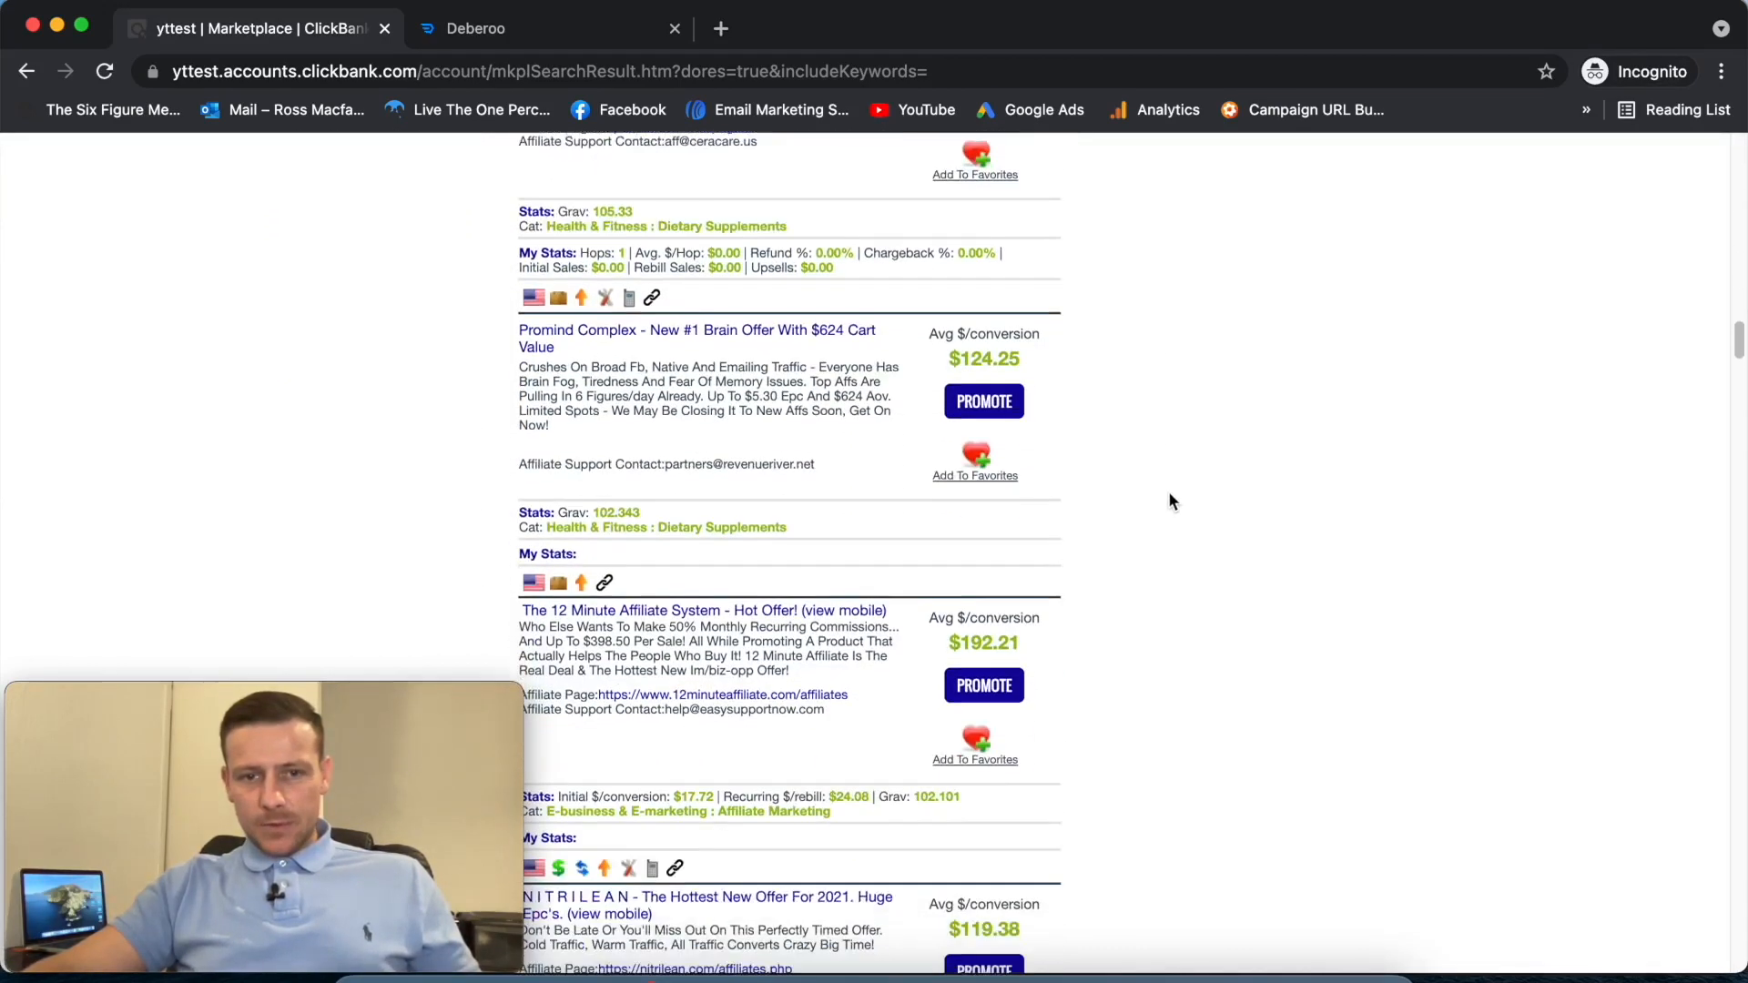
{"action": "scroll", "coordinate": [1178, 504], "scroll_direction": "down", "scroll_amount": 3}
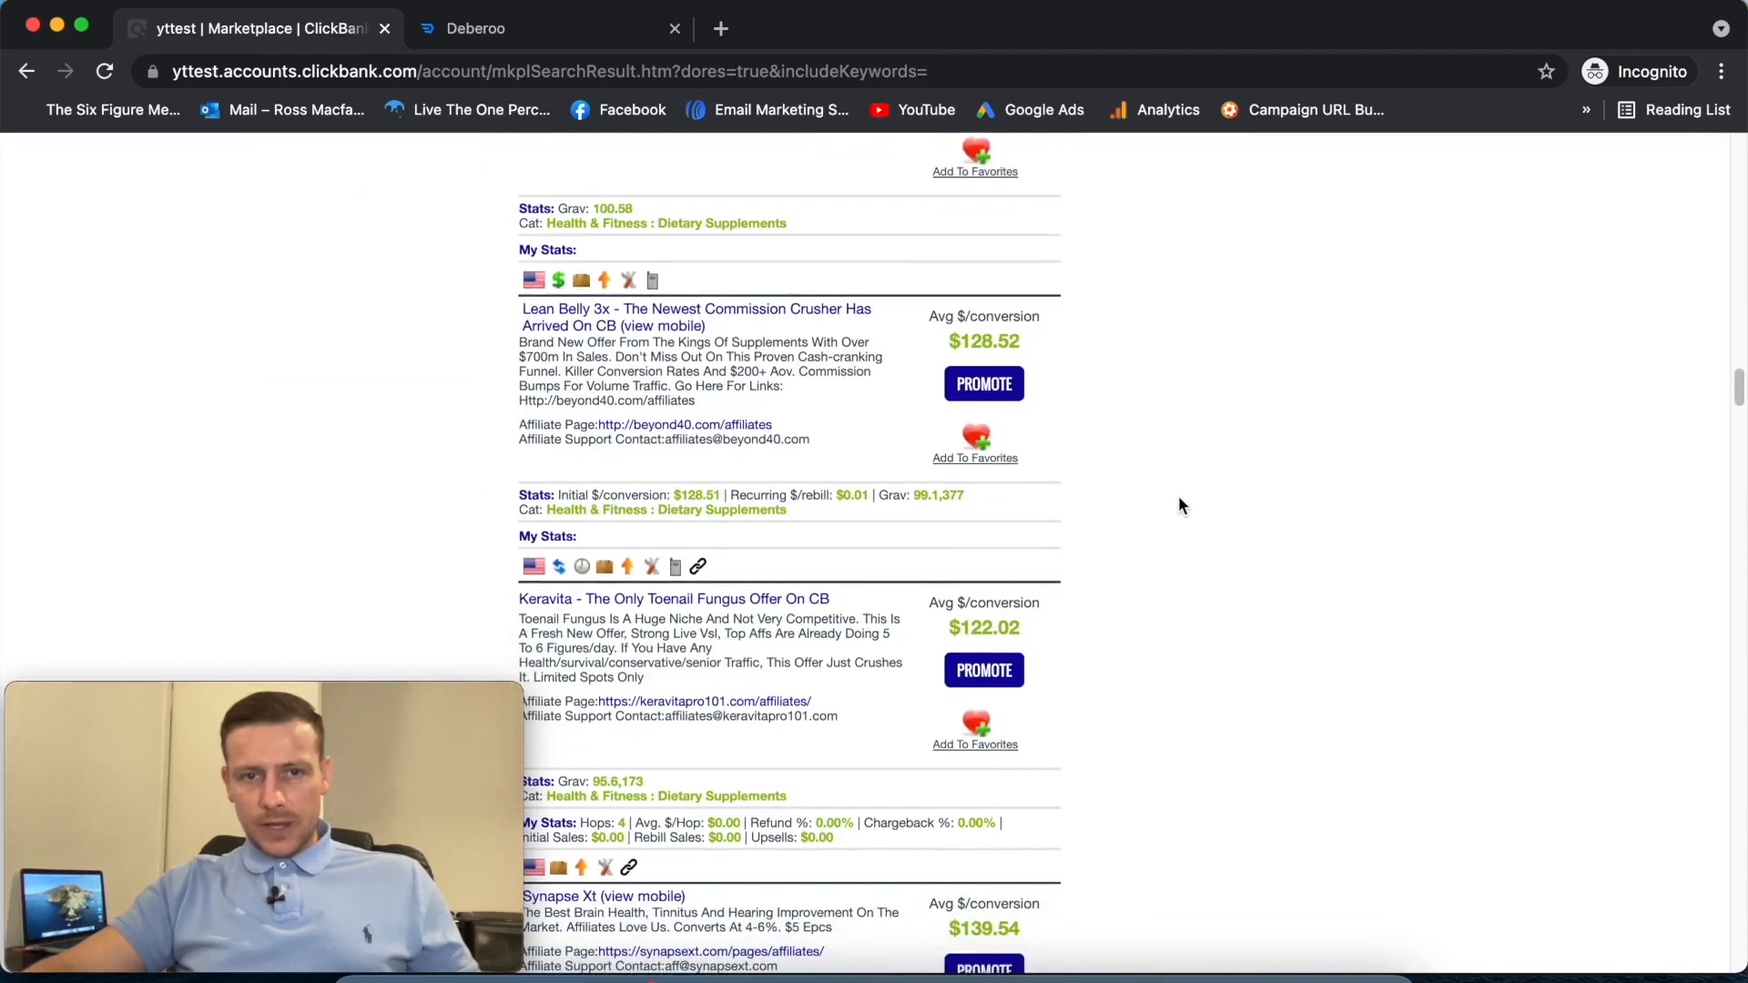
{"action": "scroll", "coordinate": [1286, 481], "scroll_direction": "down", "scroll_amount": 2}
{"action": "scroll", "coordinate": [1288, 472], "scroll_direction": "down", "scroll_amount": 1}
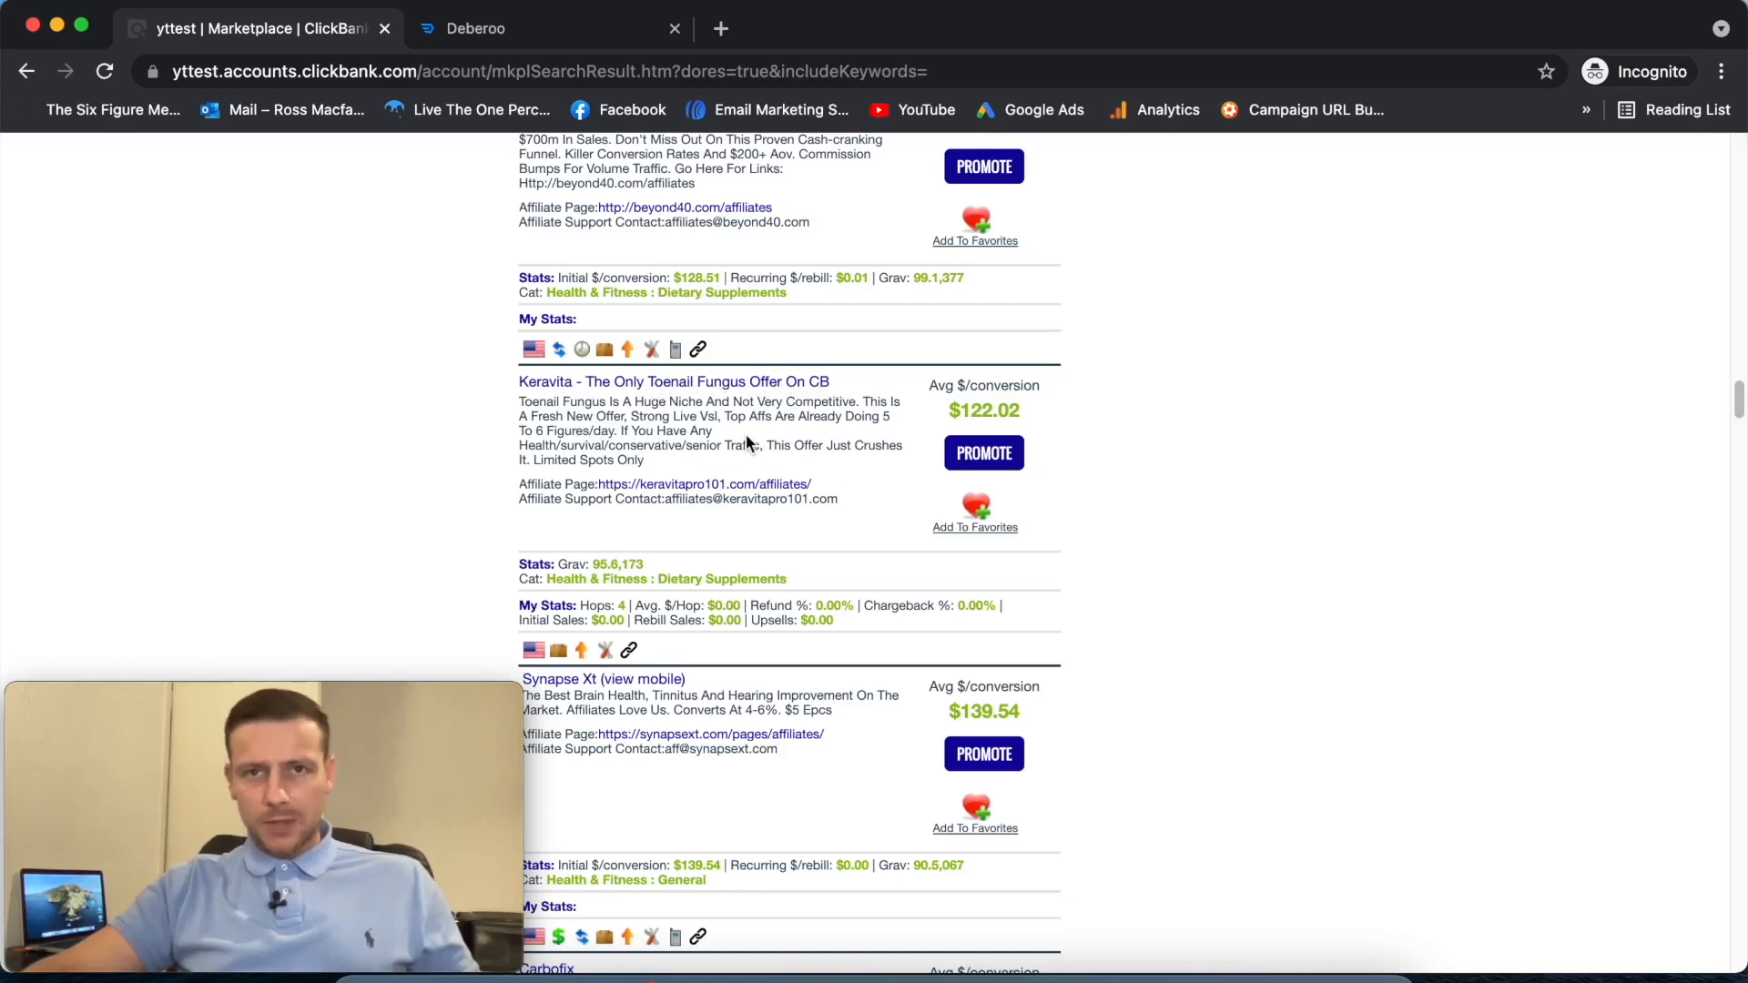
- Open the Keravita toenail fungus offer's sales page and skim its nail-care tips, product claims and pricing
{"action": "left_click", "coordinate": [587, 384]}
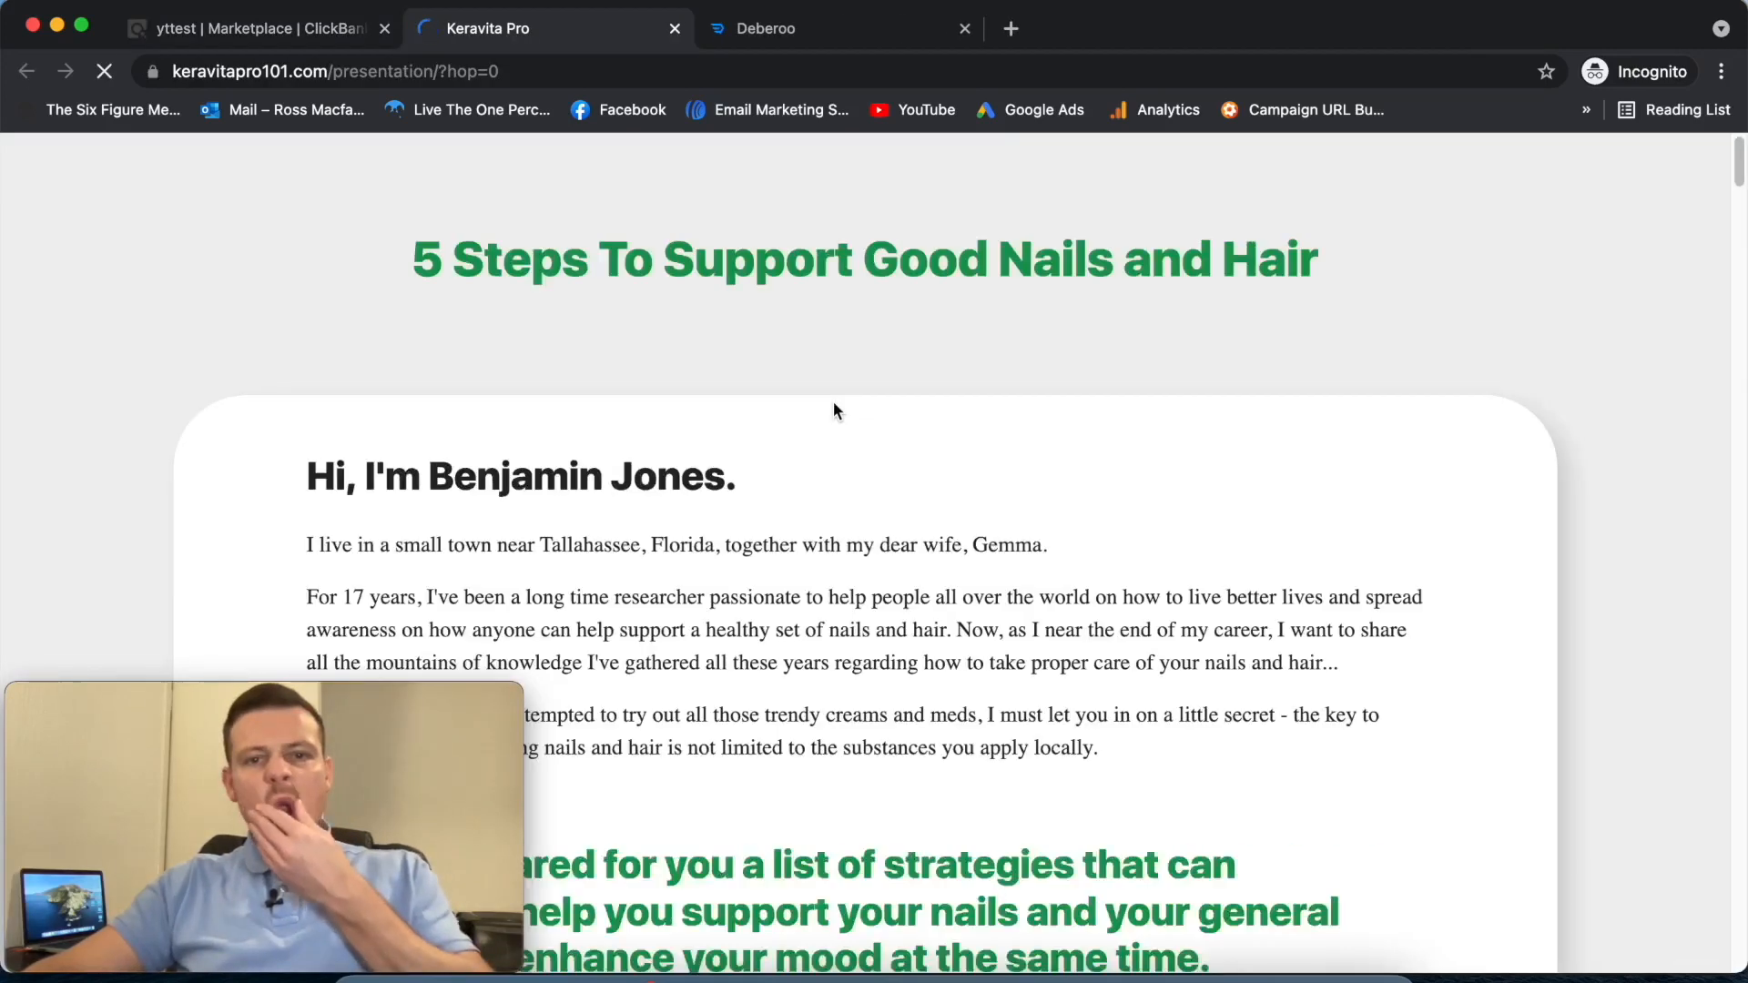
{"action": "scroll", "coordinate": [905, 435], "scroll_direction": "down", "scroll_amount": 5}
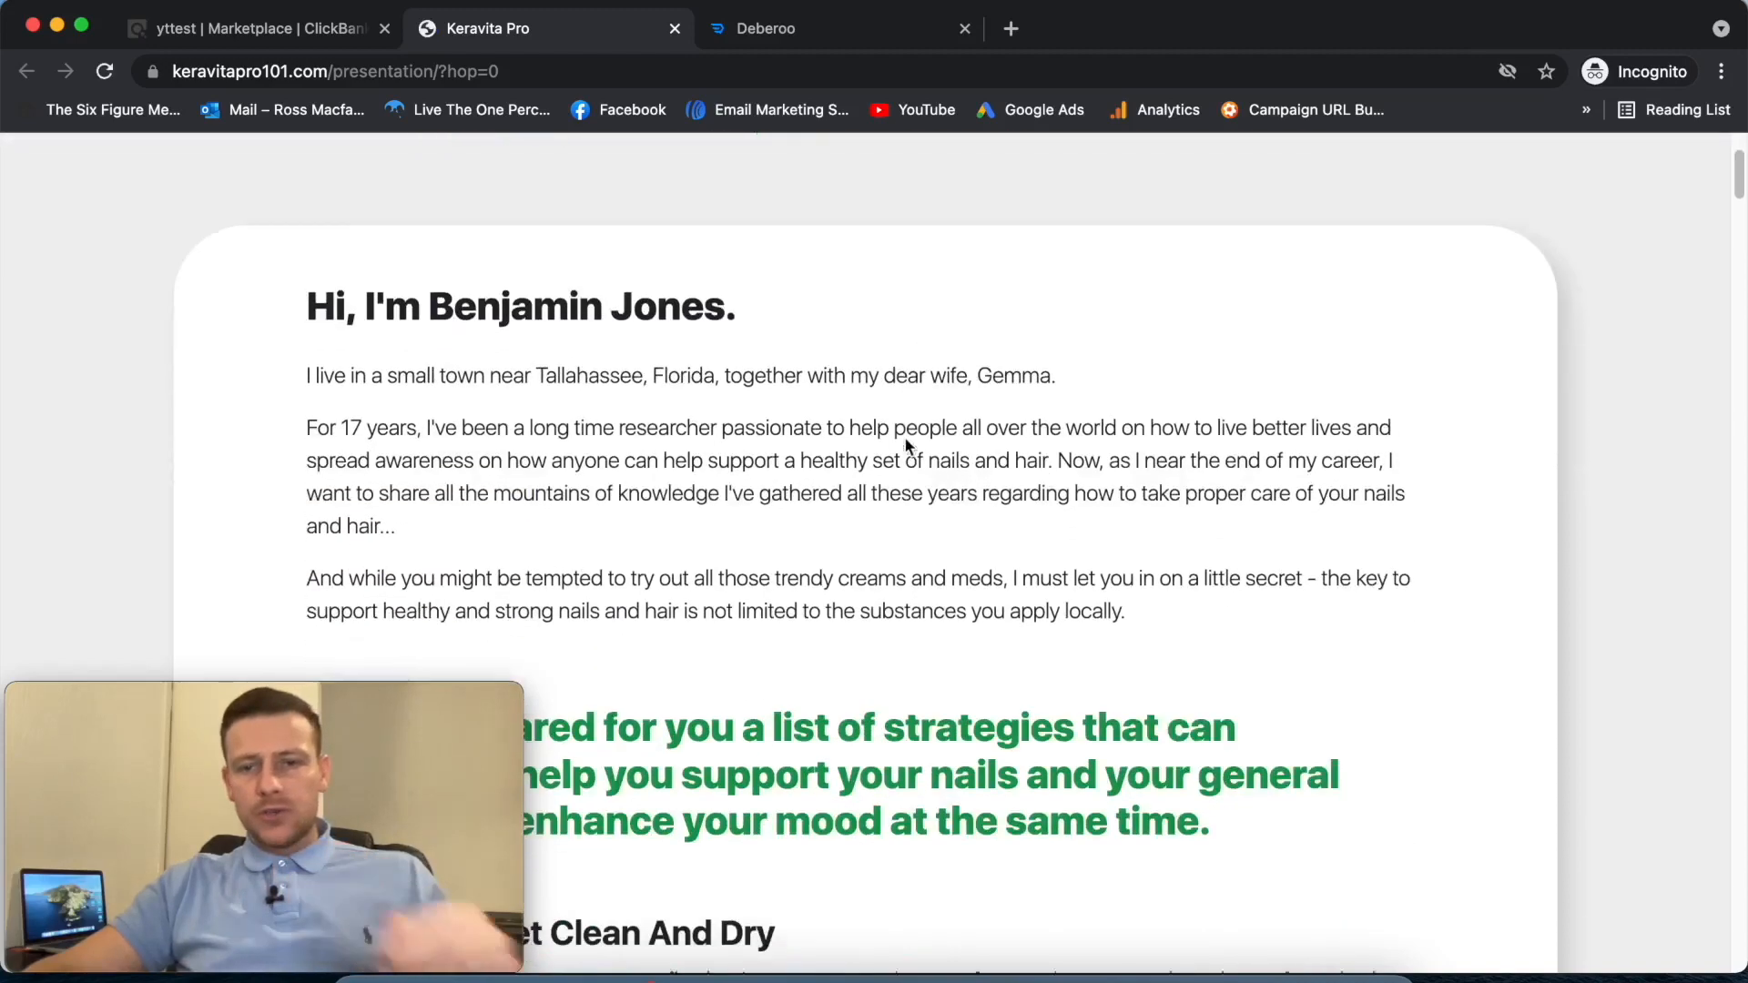
{"action": "scroll", "coordinate": [912, 445], "scroll_direction": "down", "scroll_amount": 15}
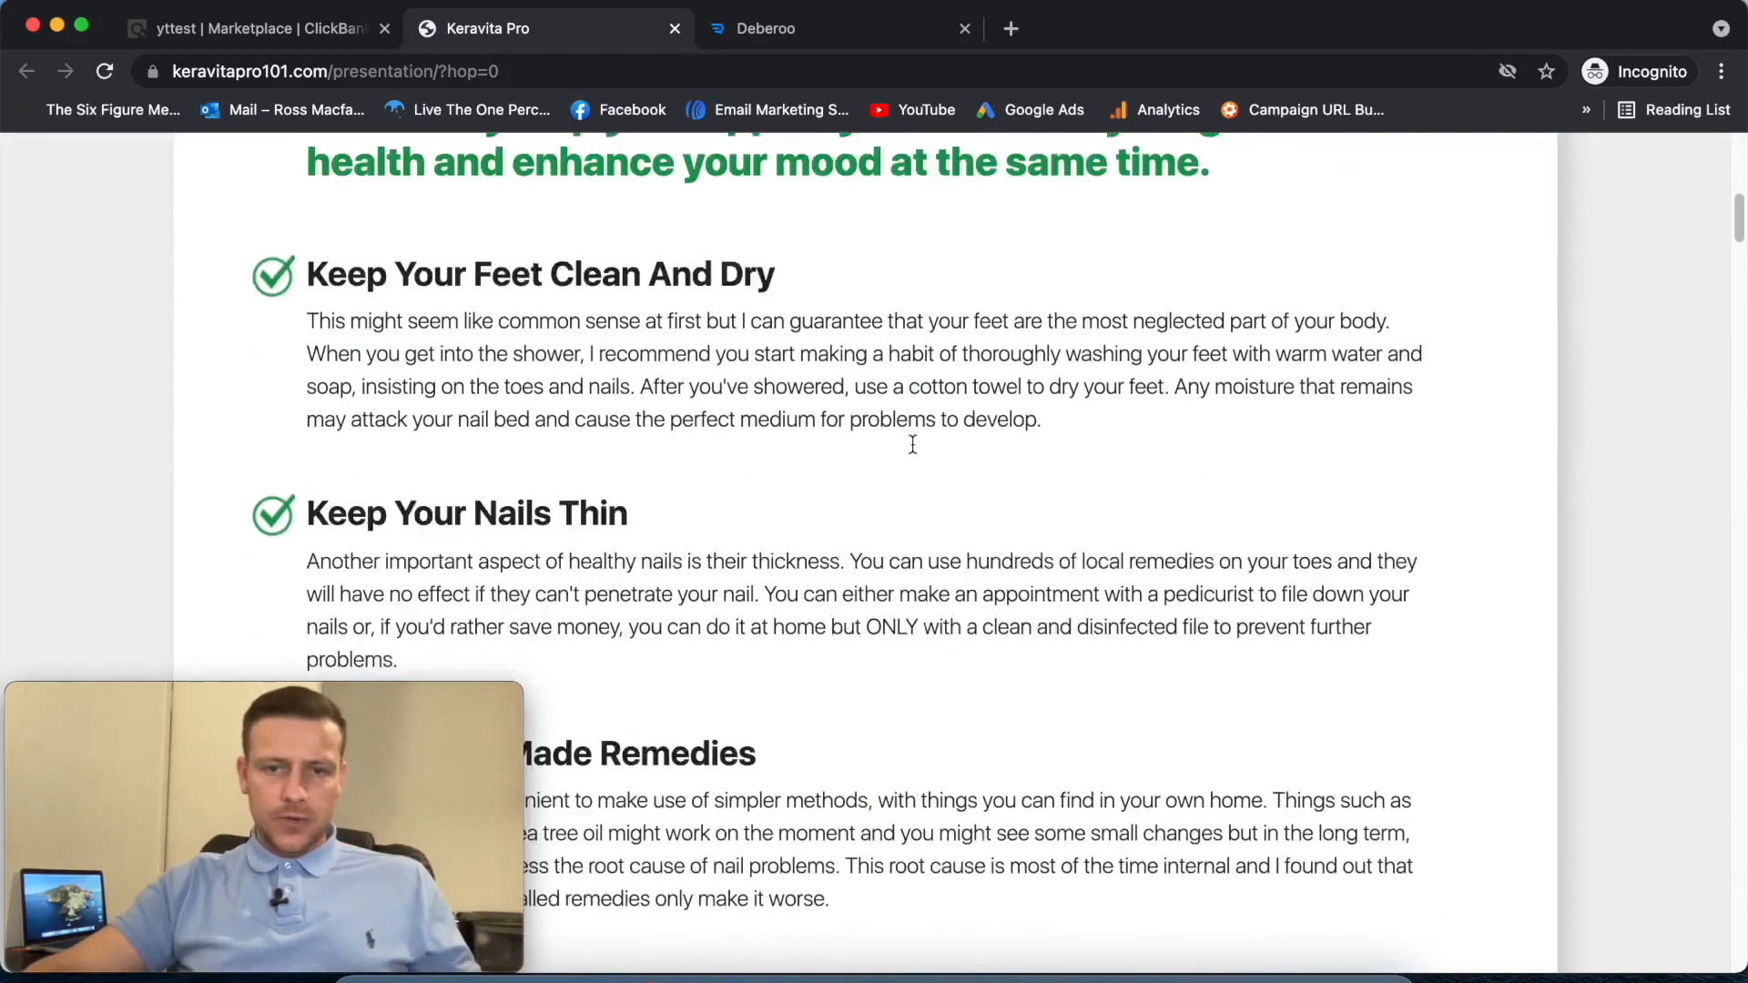
{"action": "scroll", "coordinate": [914, 441], "scroll_direction": "down", "scroll_amount": 20}
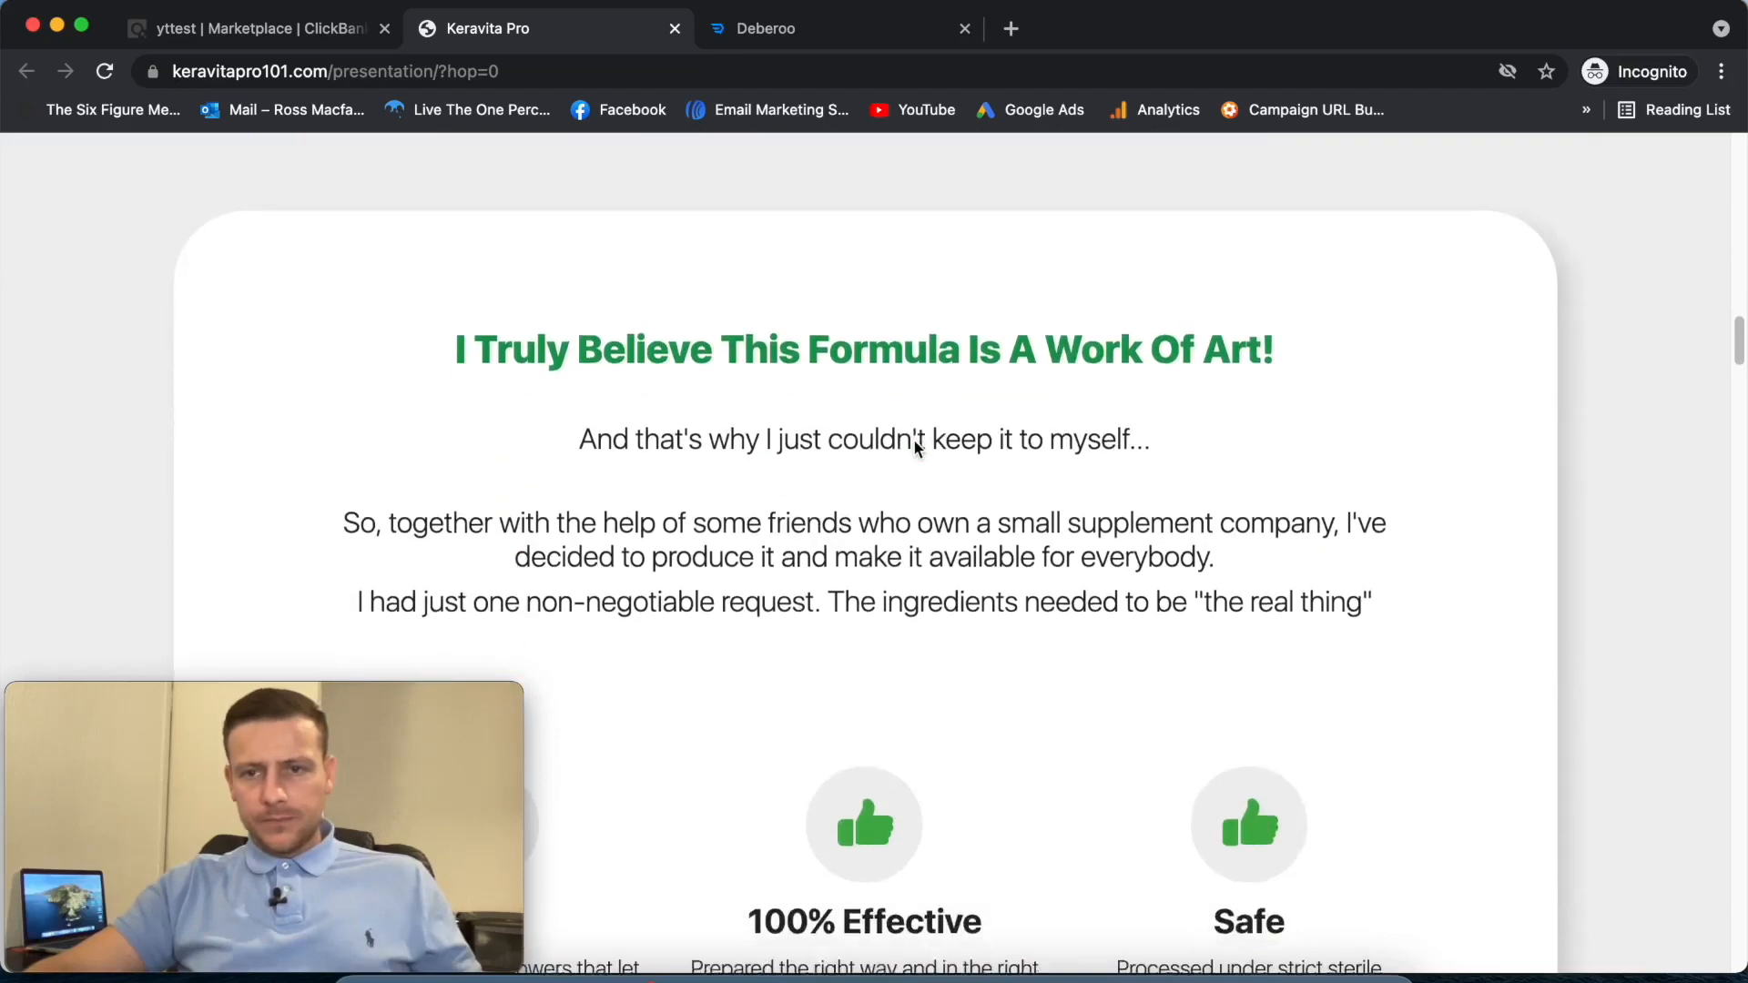
{"action": "scroll", "coordinate": [916, 450], "scroll_direction": "down", "scroll_amount": 15}
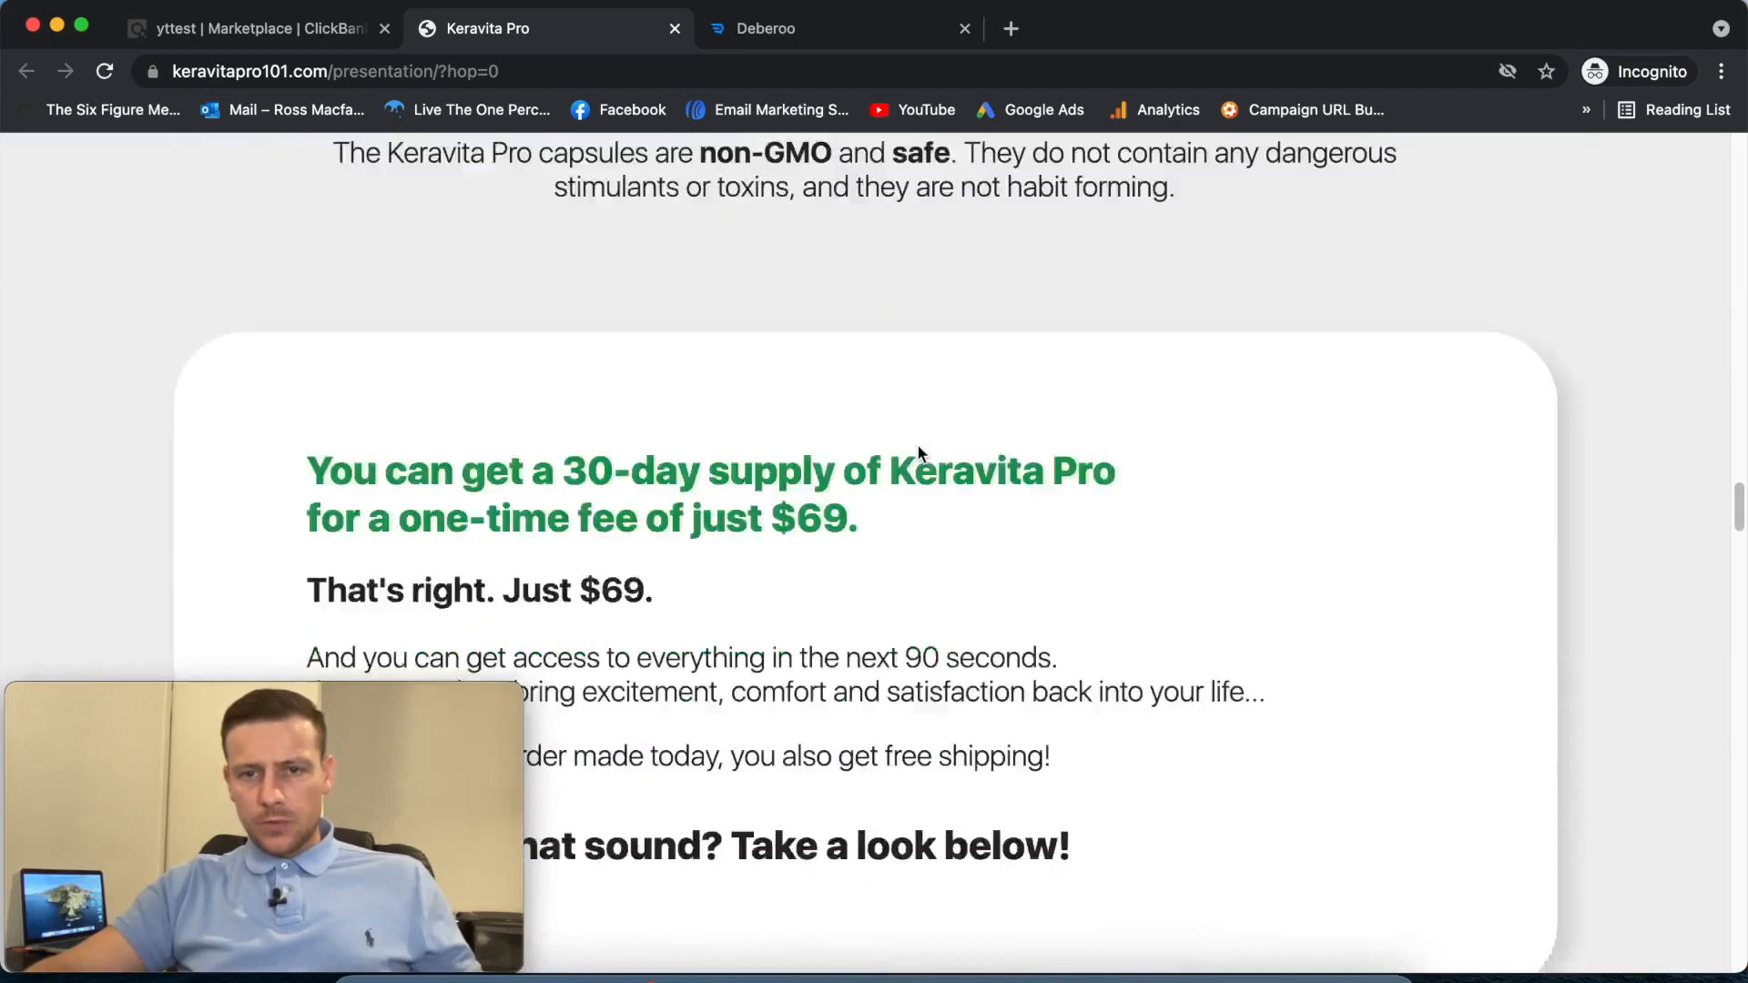
{"action": "scroll", "coordinate": [914, 470], "scroll_direction": "up", "scroll_amount": 20}
{"action": "scroll", "coordinate": [911, 461], "scroll_direction": "up", "scroll_amount": 20}
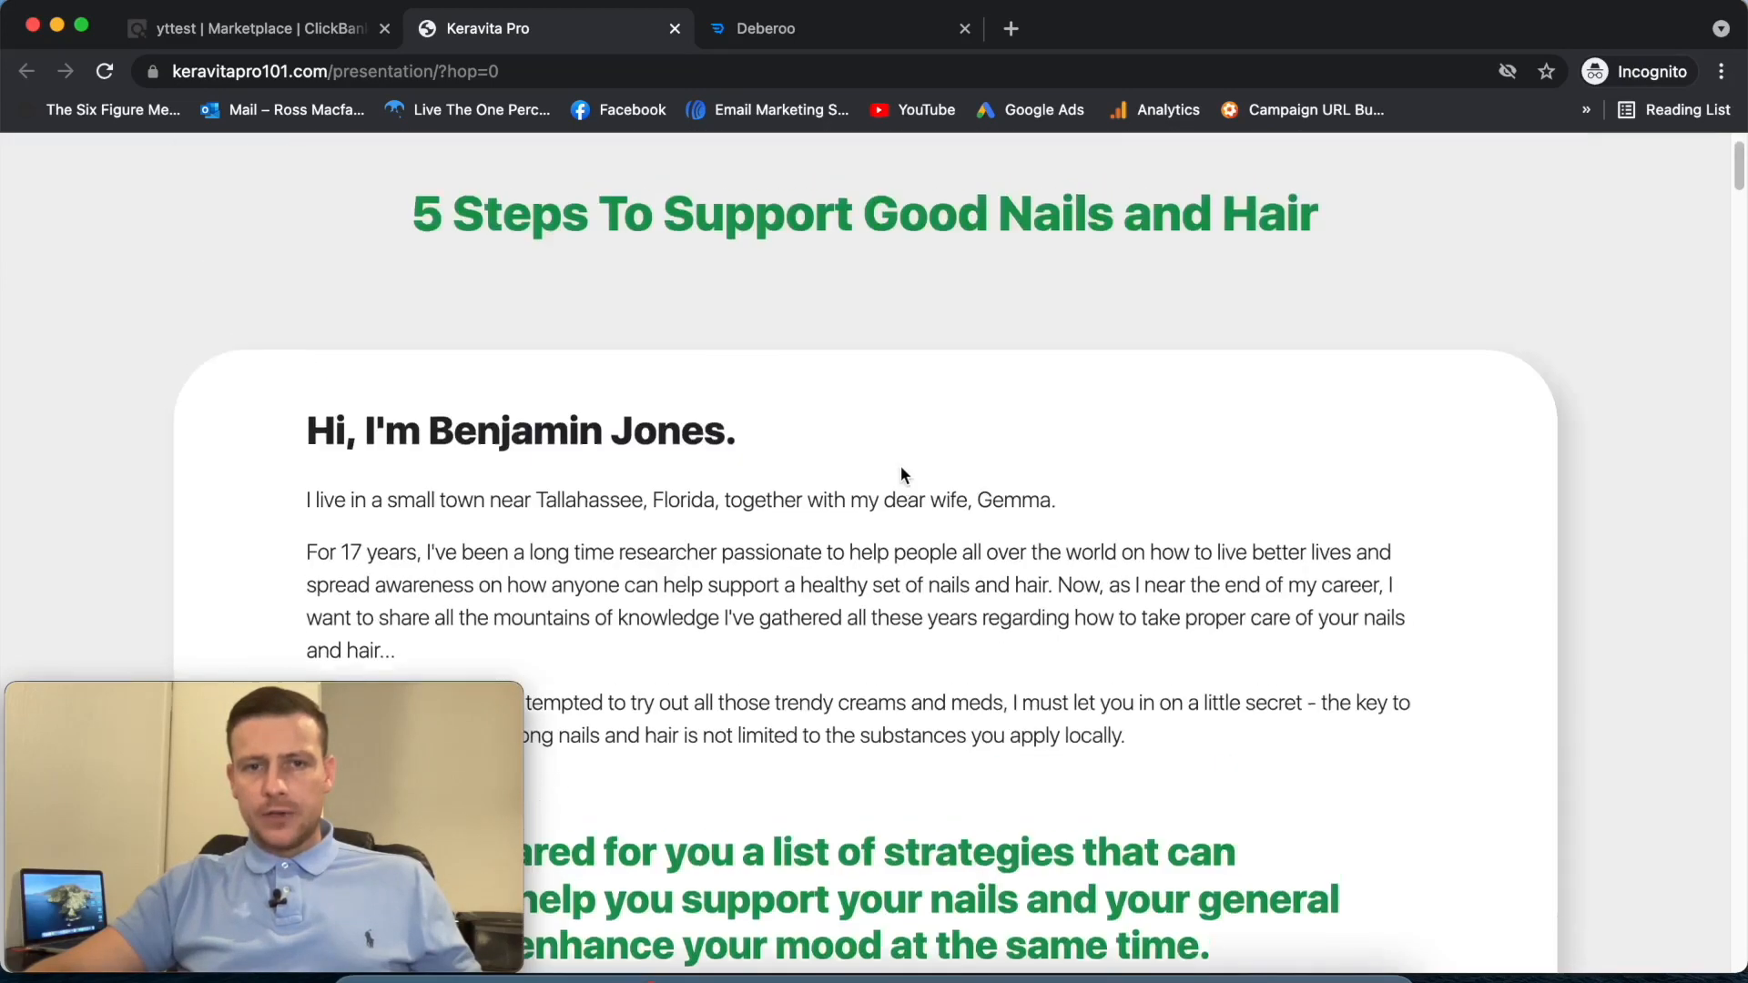
- Open Keravita's affiliate page from the marketplace listing in a new tab and review its commissions, traffic restrictions and affiliate link section
{"action": "left_click", "coordinate": [231, 36]}
{"action": "right_click", "coordinate": [706, 484]}
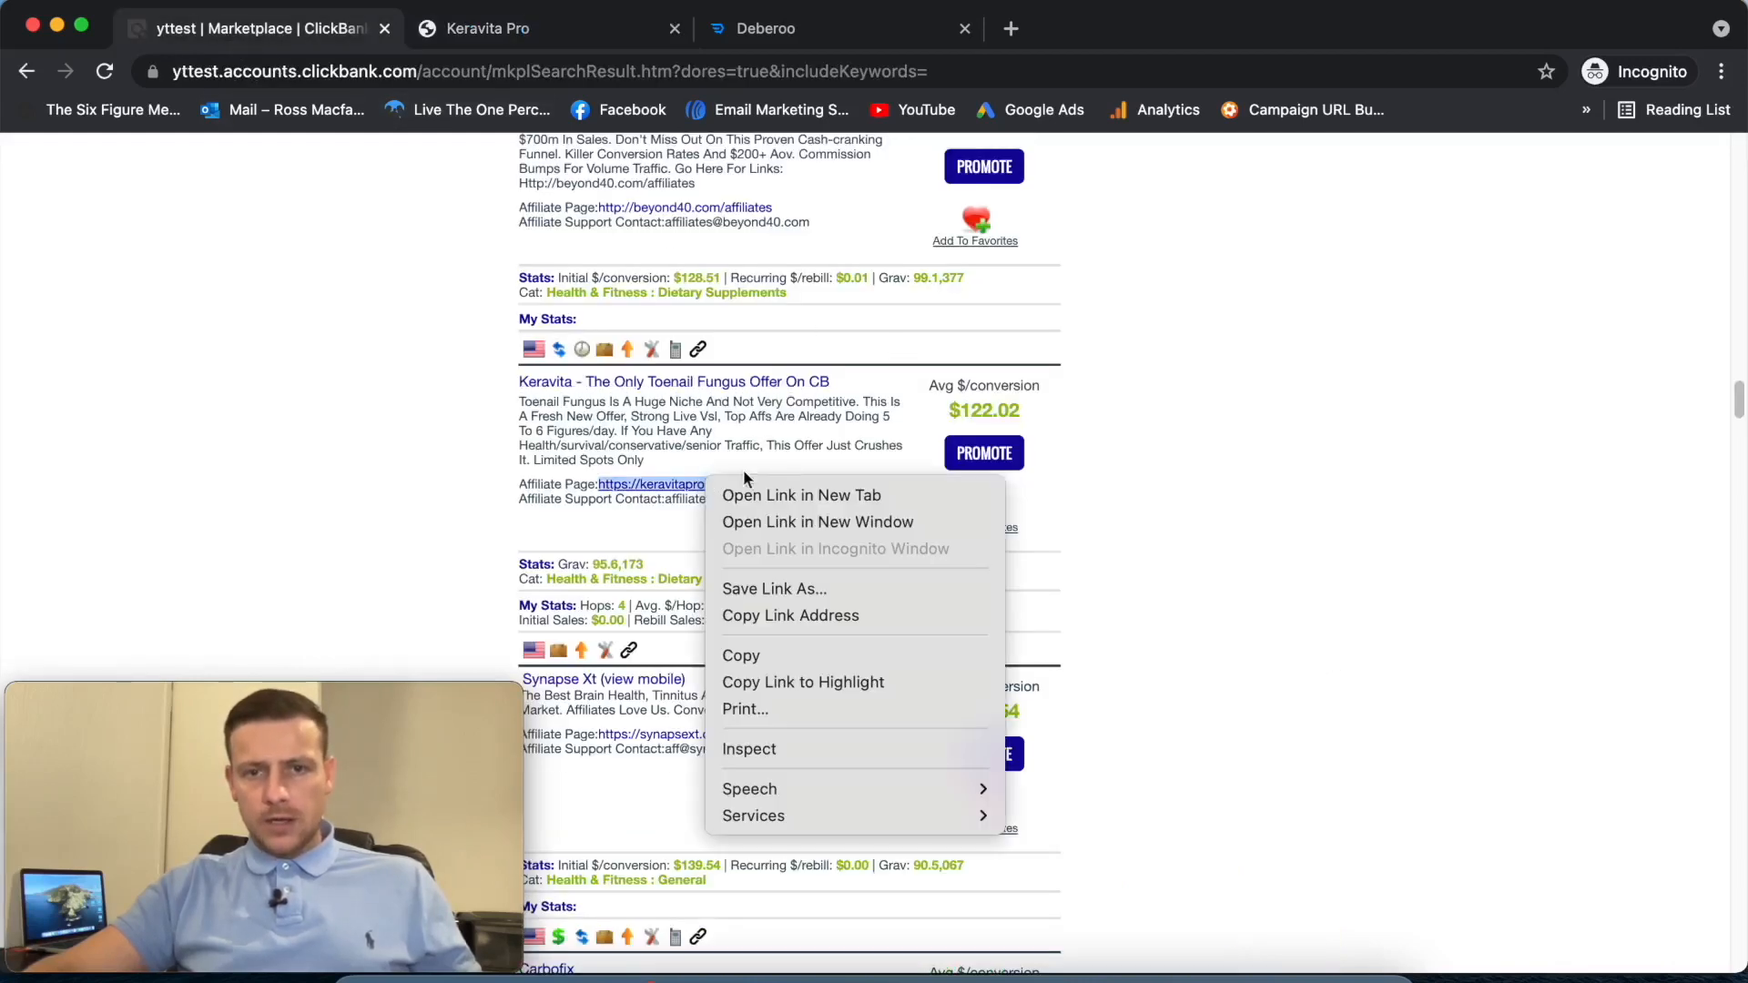
{"action": "left_click", "coordinate": [780, 495]}
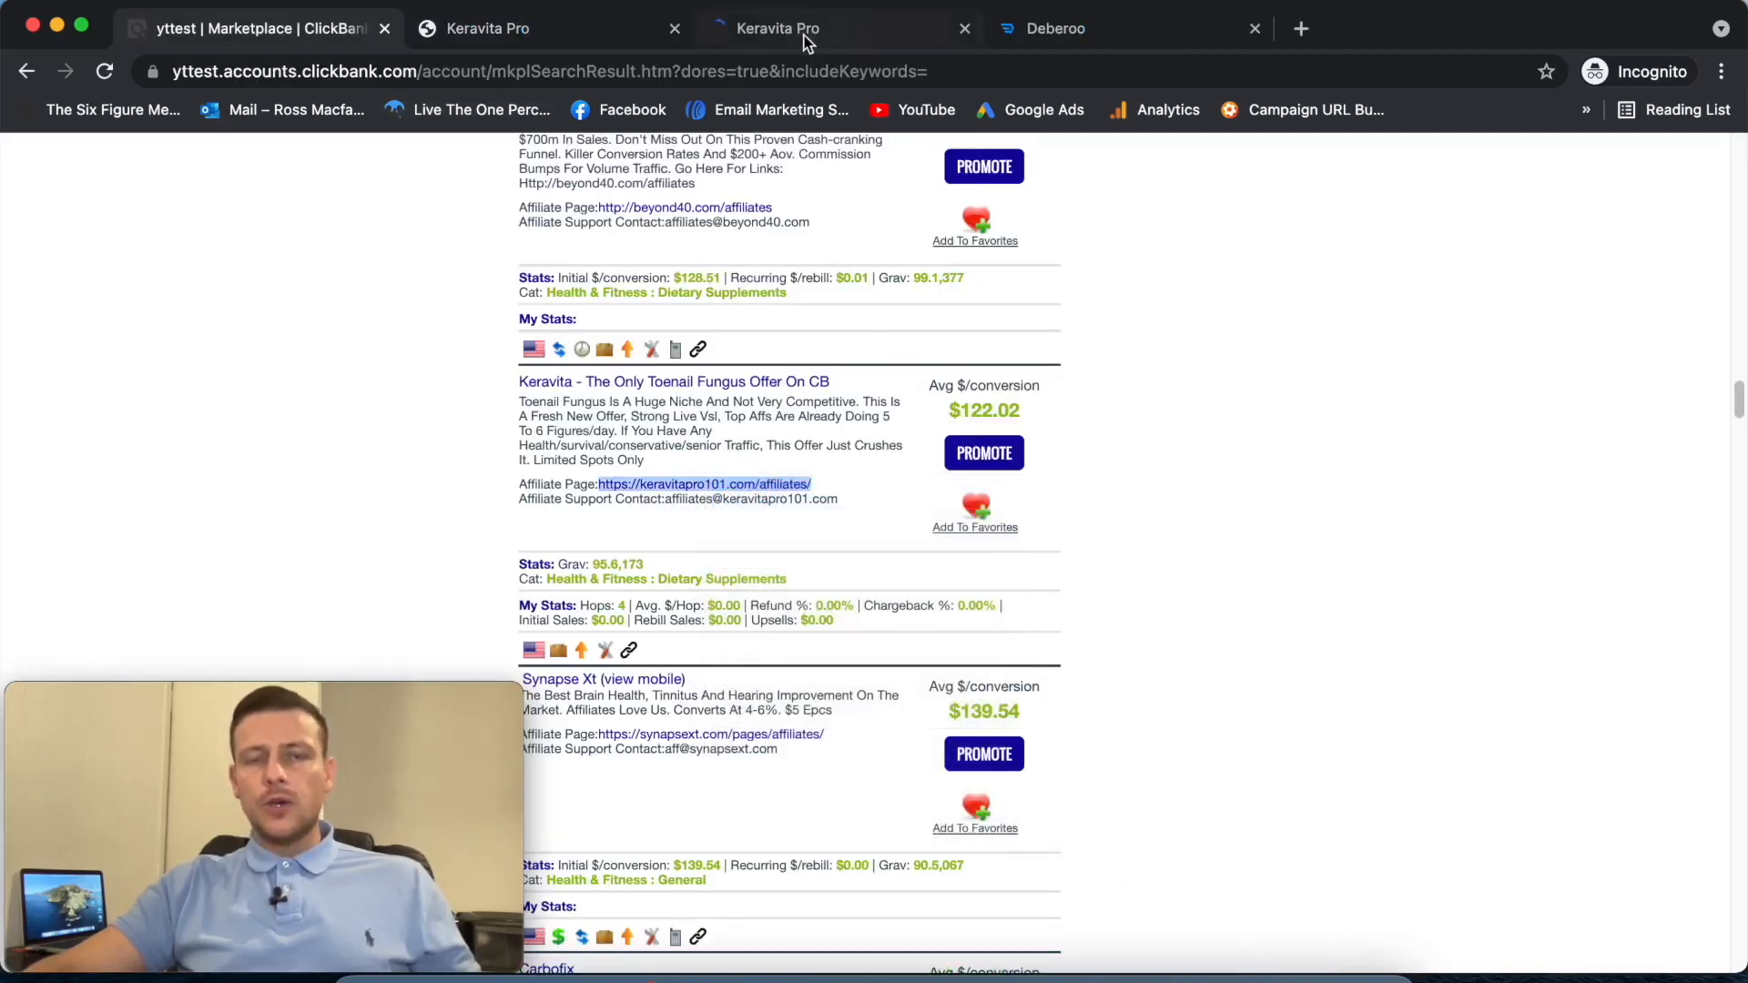
{"action": "left_click", "coordinate": [805, 28]}
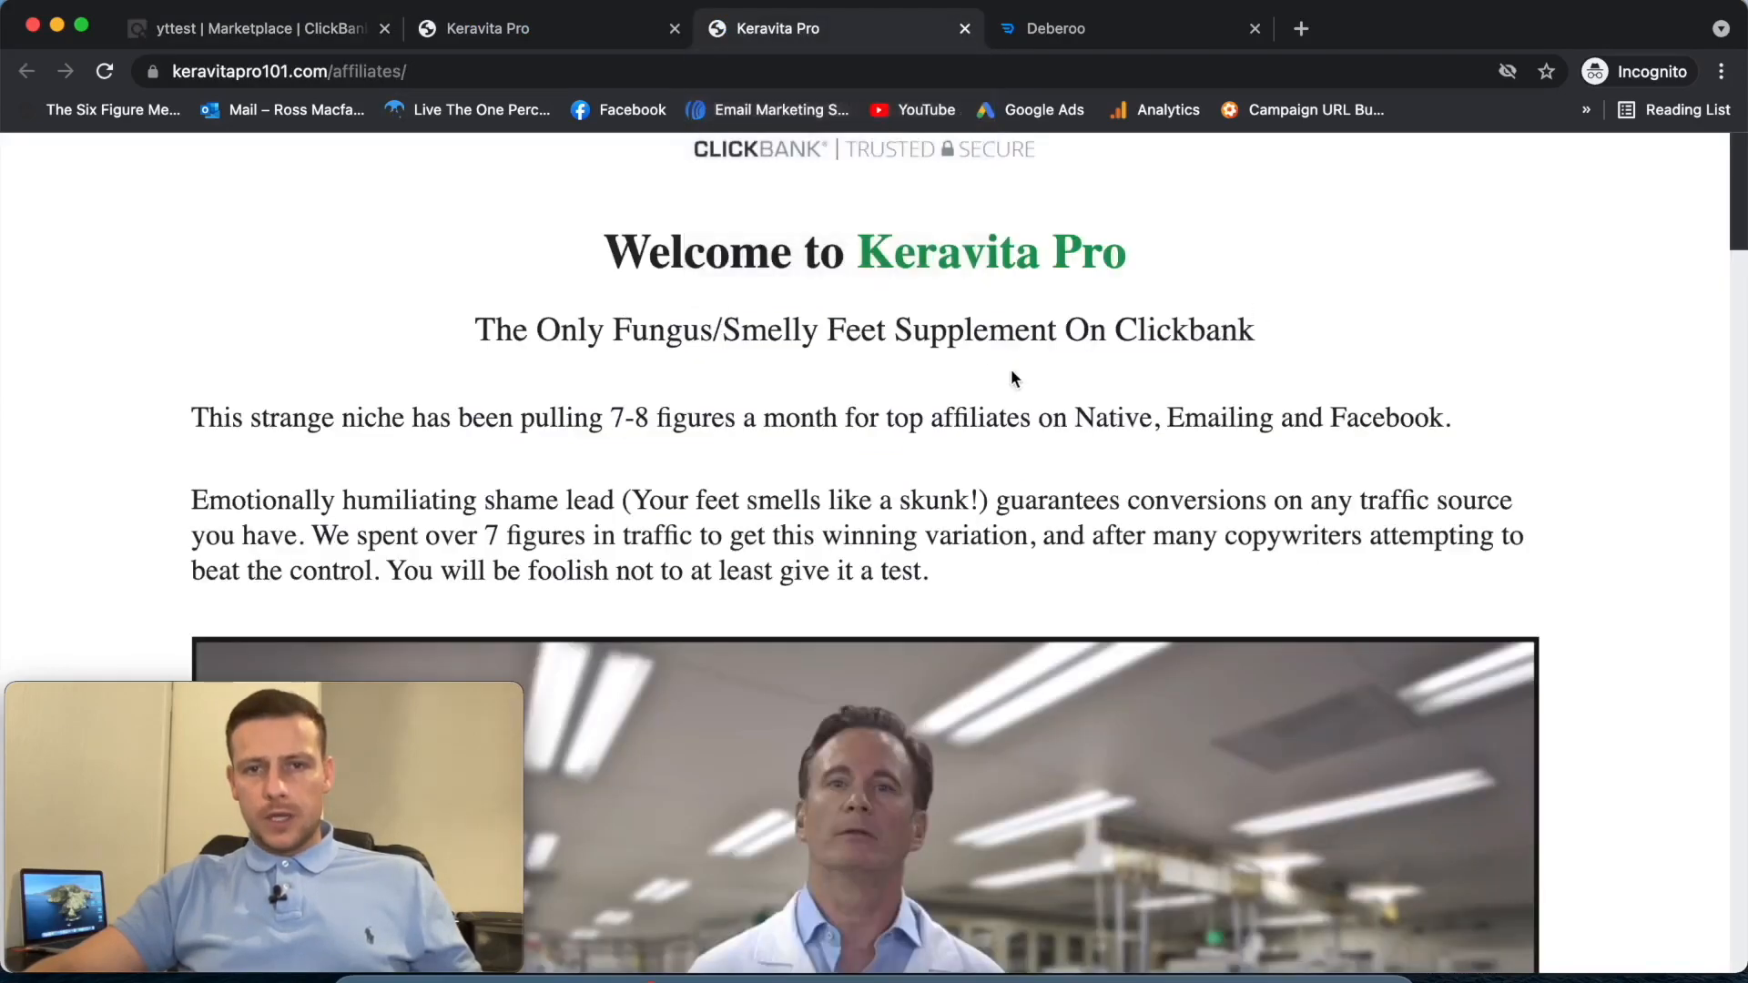
{"action": "scroll", "coordinate": [1017, 371], "scroll_direction": "down", "scroll_amount": 20}
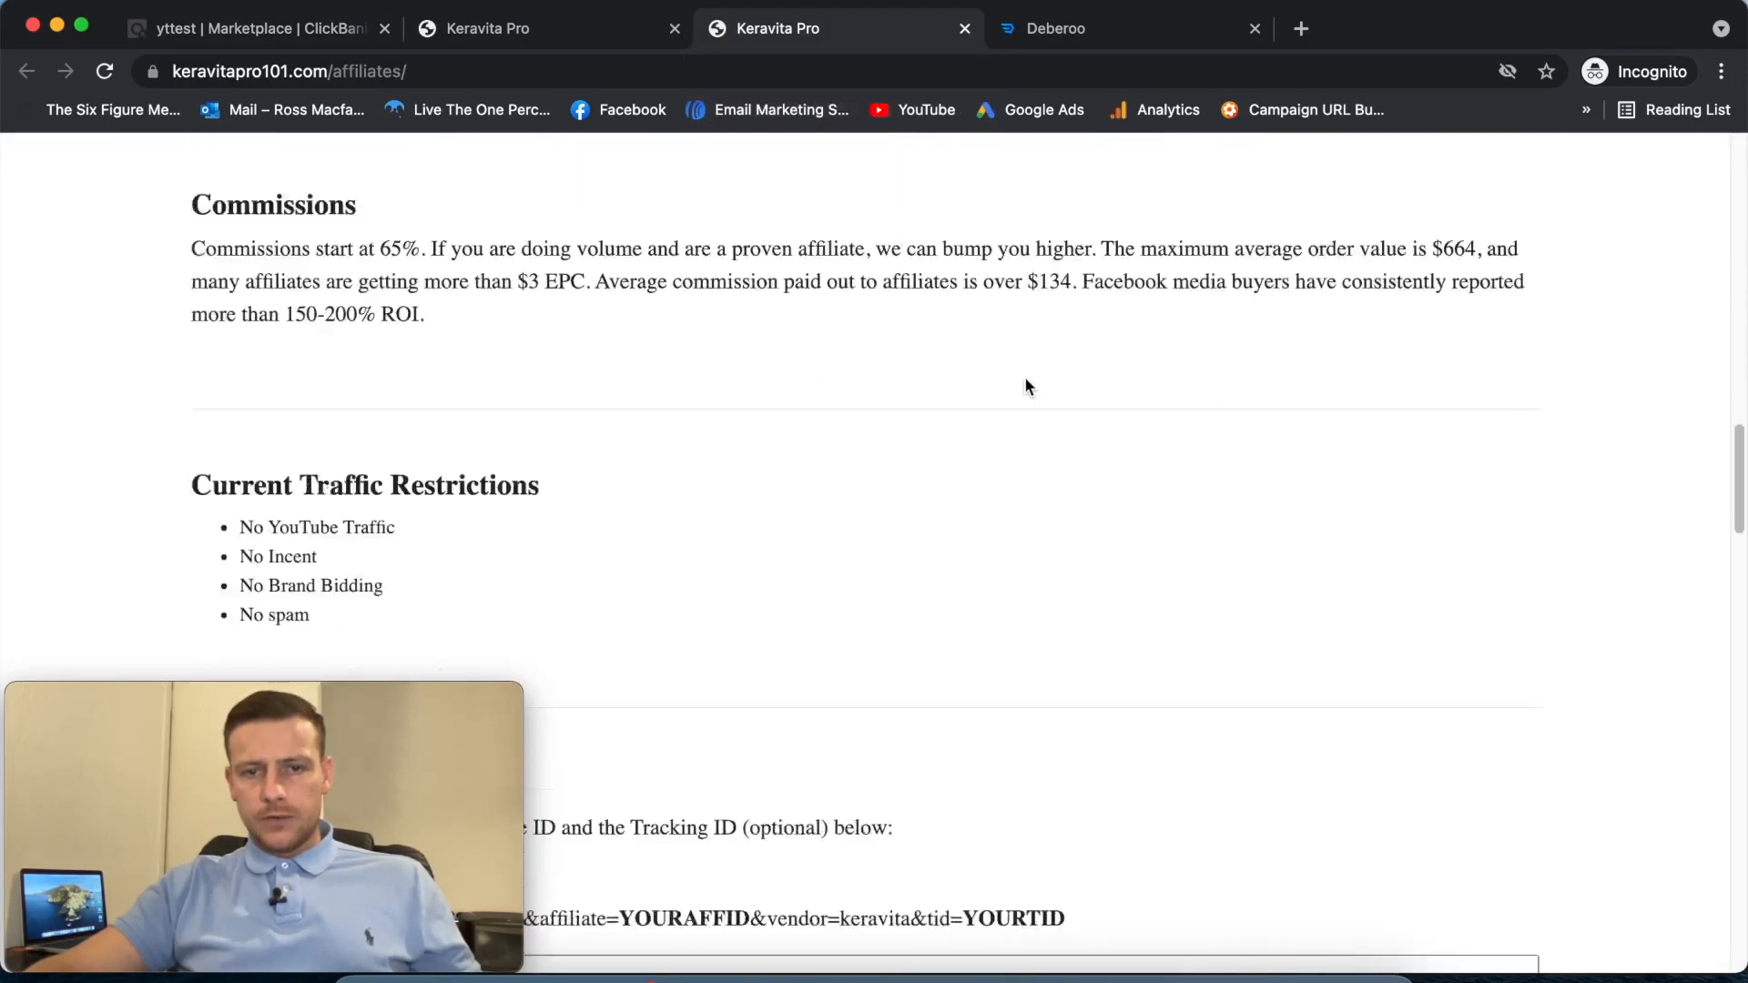
{"action": "scroll", "coordinate": [1024, 375], "scroll_direction": "down", "scroll_amount": 7}
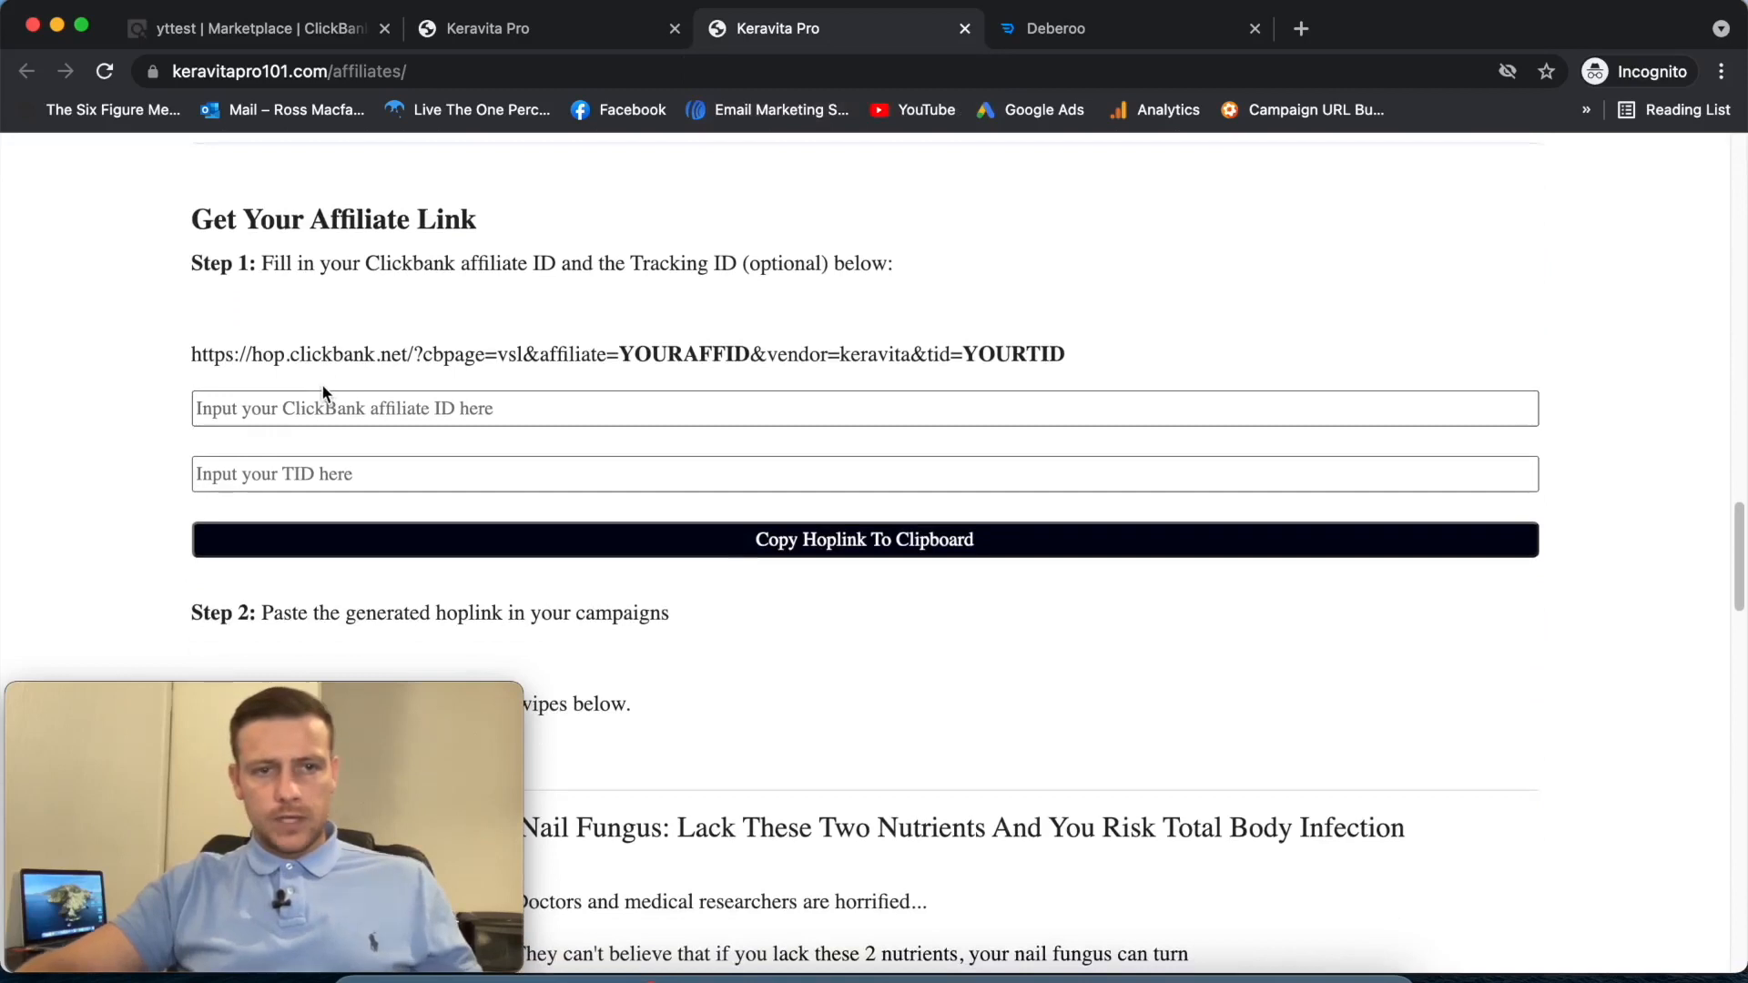
- Generate the Keravita hoplink with the account's ClickBank affiliate ID, without a tracking ID, and copy it to the clipboard
{"action": "left_click", "coordinate": [329, 400]}
{"action": "type", "text": "yttest"}
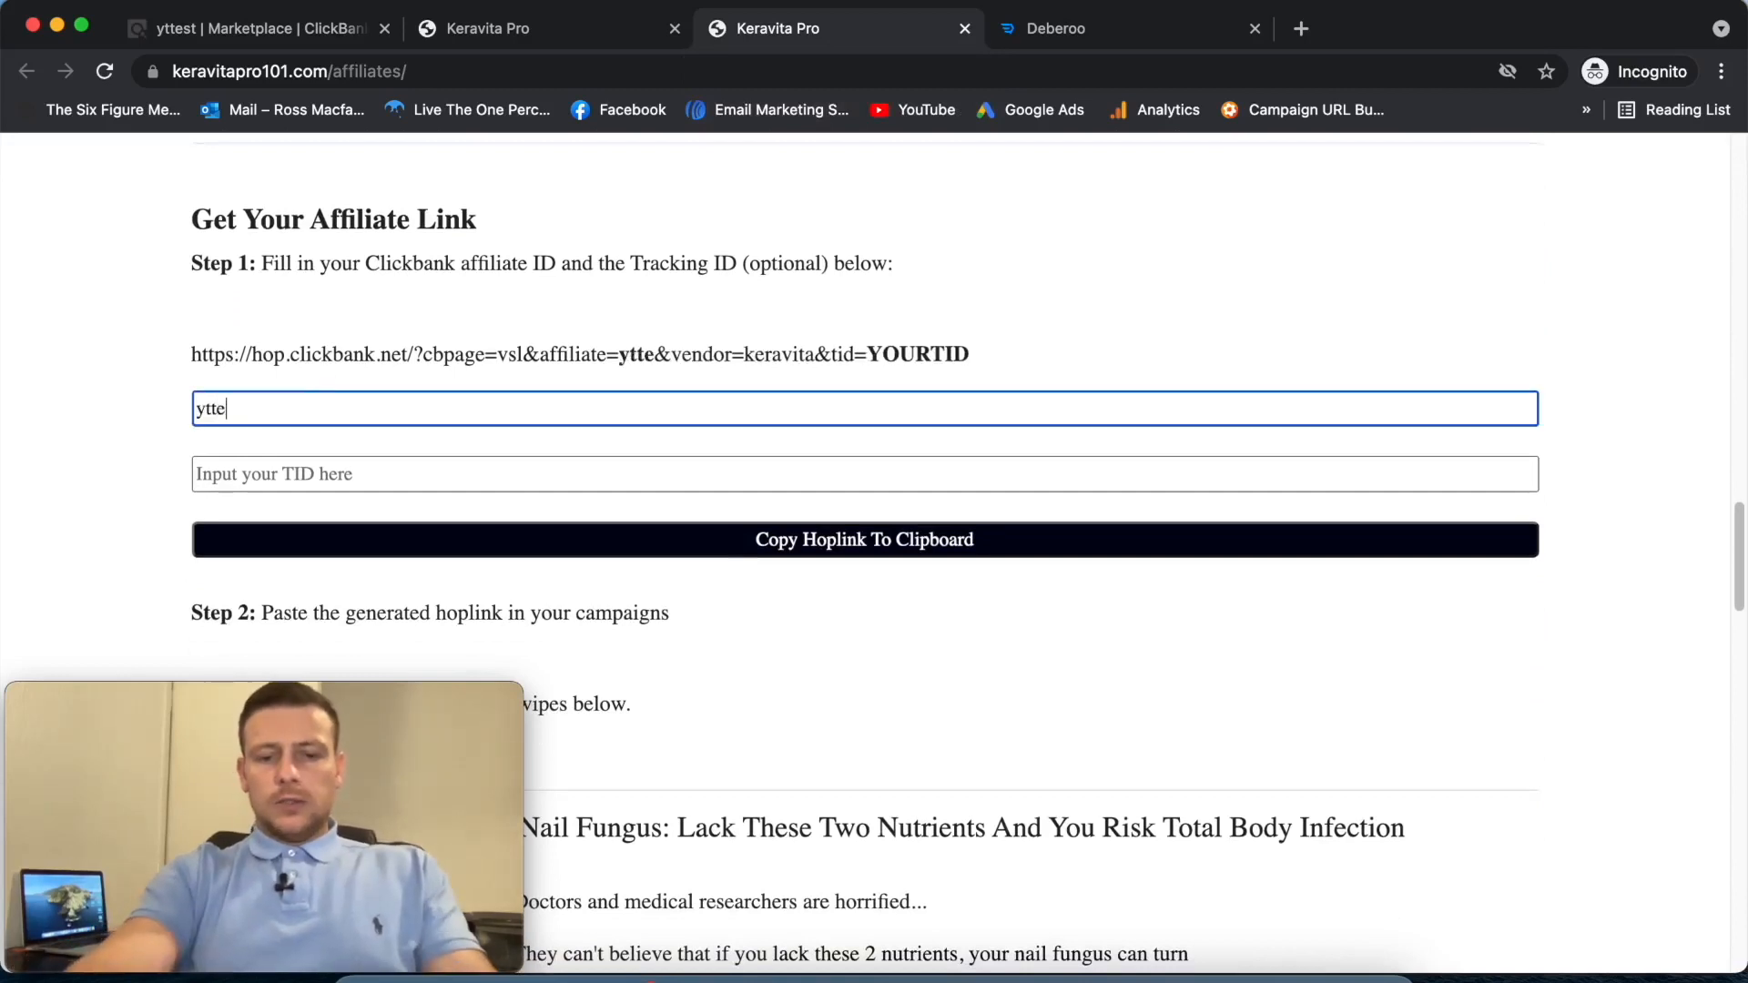
{"action": "left_click", "coordinate": [799, 551]}
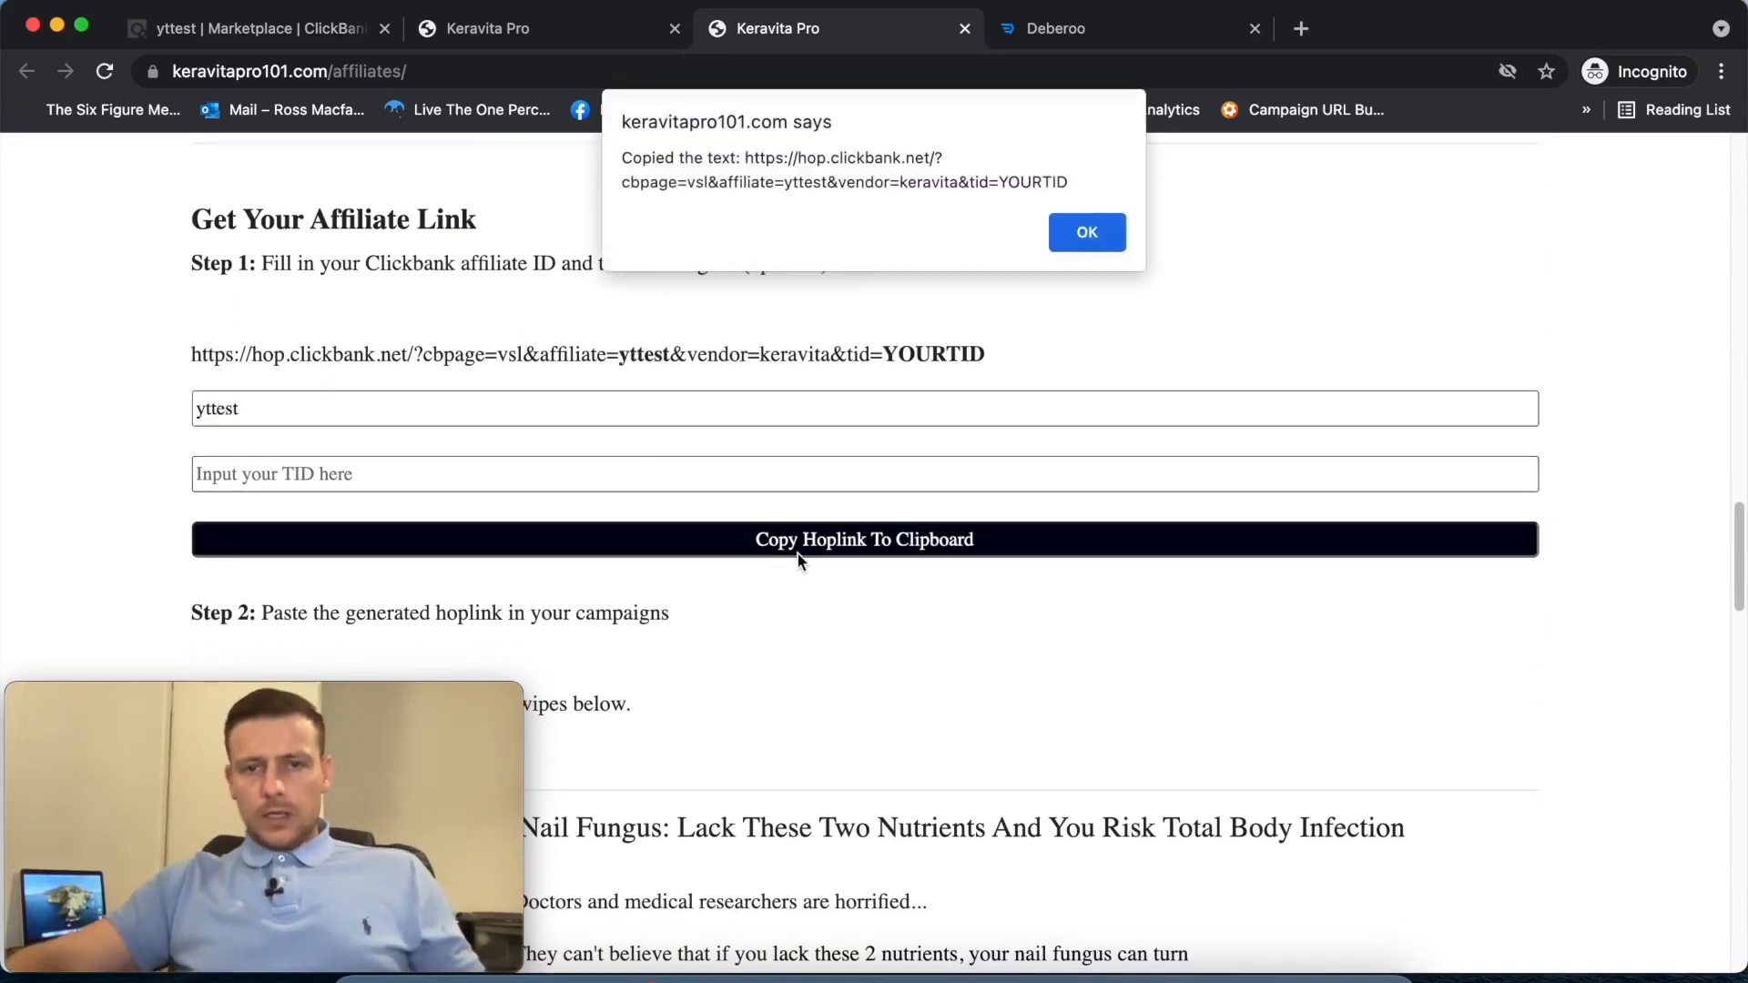
{"action": "left_click", "coordinate": [1095, 247]}
- Load the copied Keravita hoplink in a new browser tab
{"action": "left_click", "coordinate": [1301, 28]}
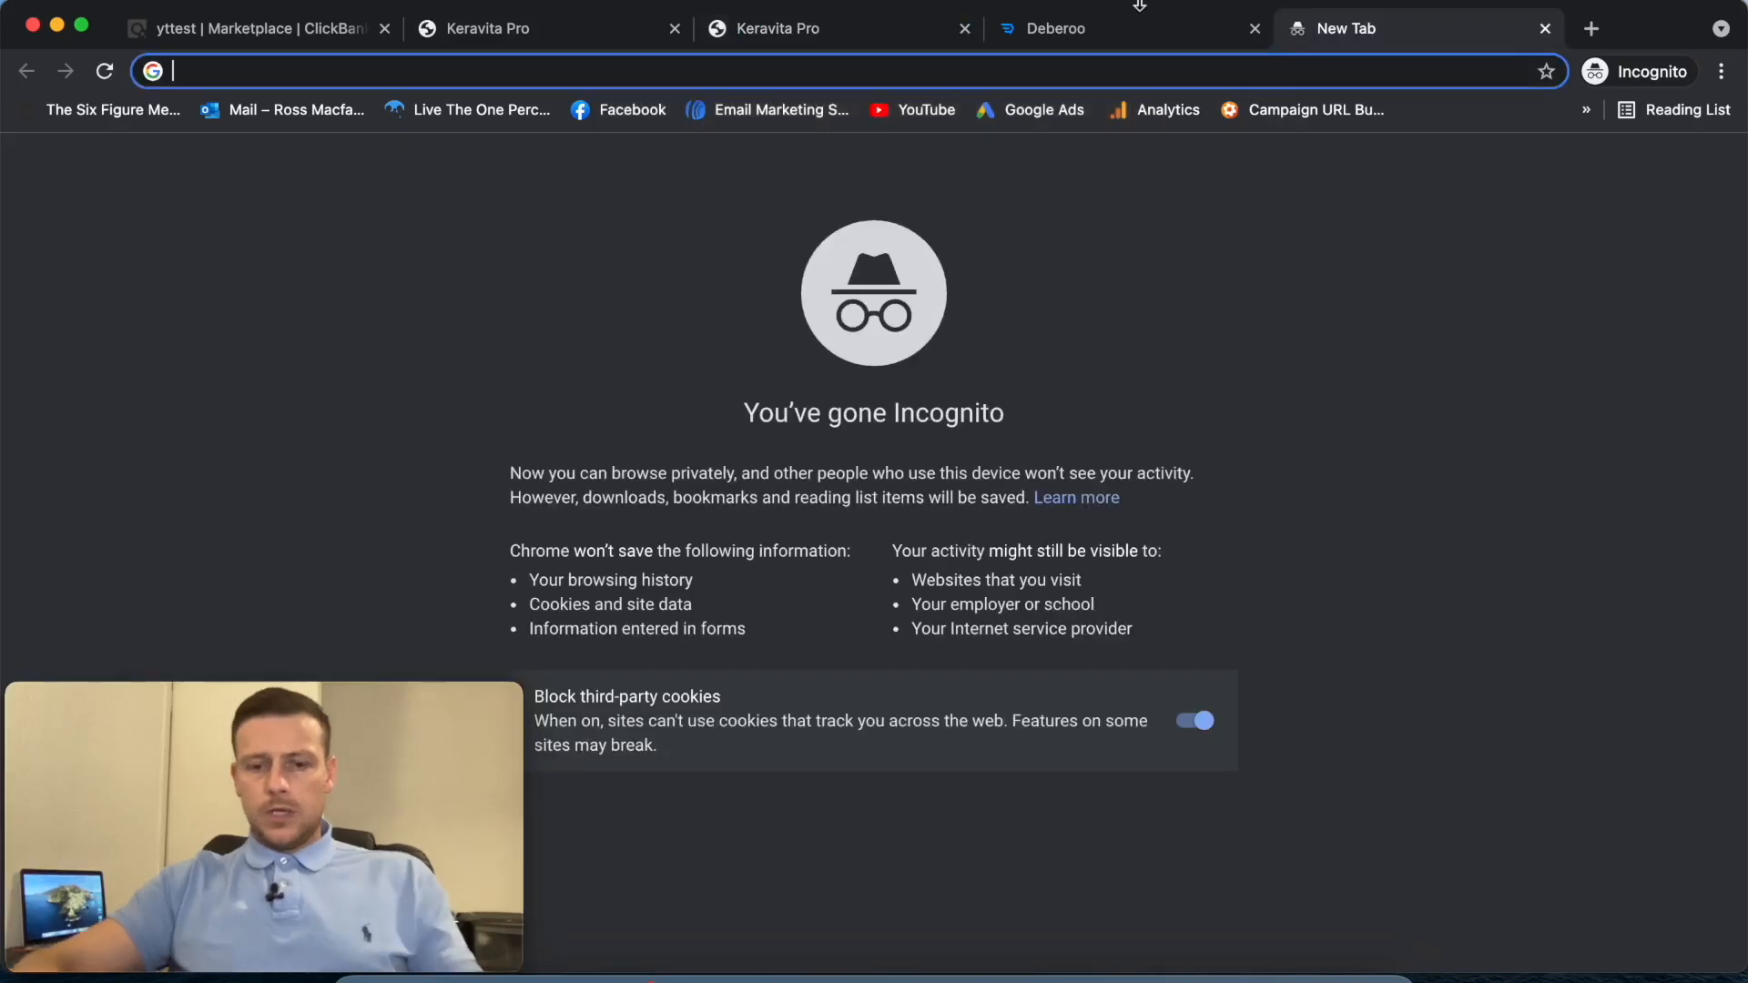
{"action": "key", "text": "super+v"}
{"action": "key", "text": "Return"}
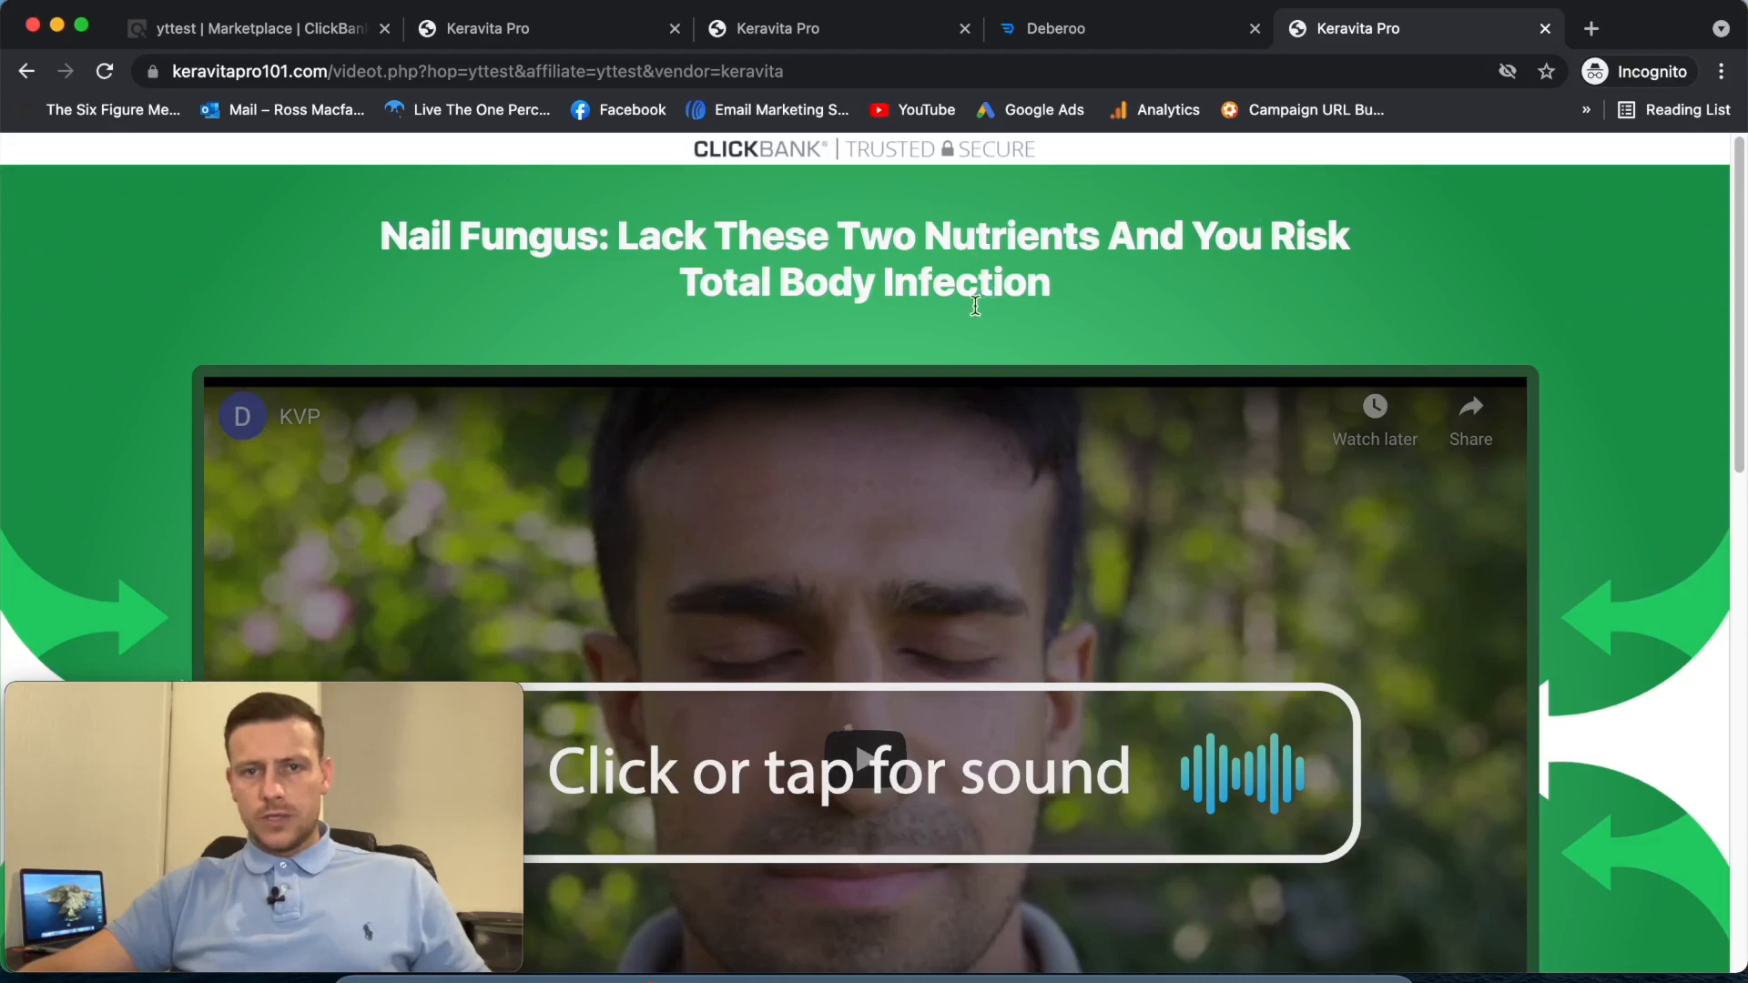
- Review the hoplink's video sales page, focusing on the nail fungus headline about two missing nutrients and total body infection
{"action": "scroll", "coordinate": [1090, 290], "scroll_direction": "down", "scroll_amount": 2}
{"action": "scroll", "coordinate": [1090, 290], "scroll_direction": "down", "scroll_amount": 10}
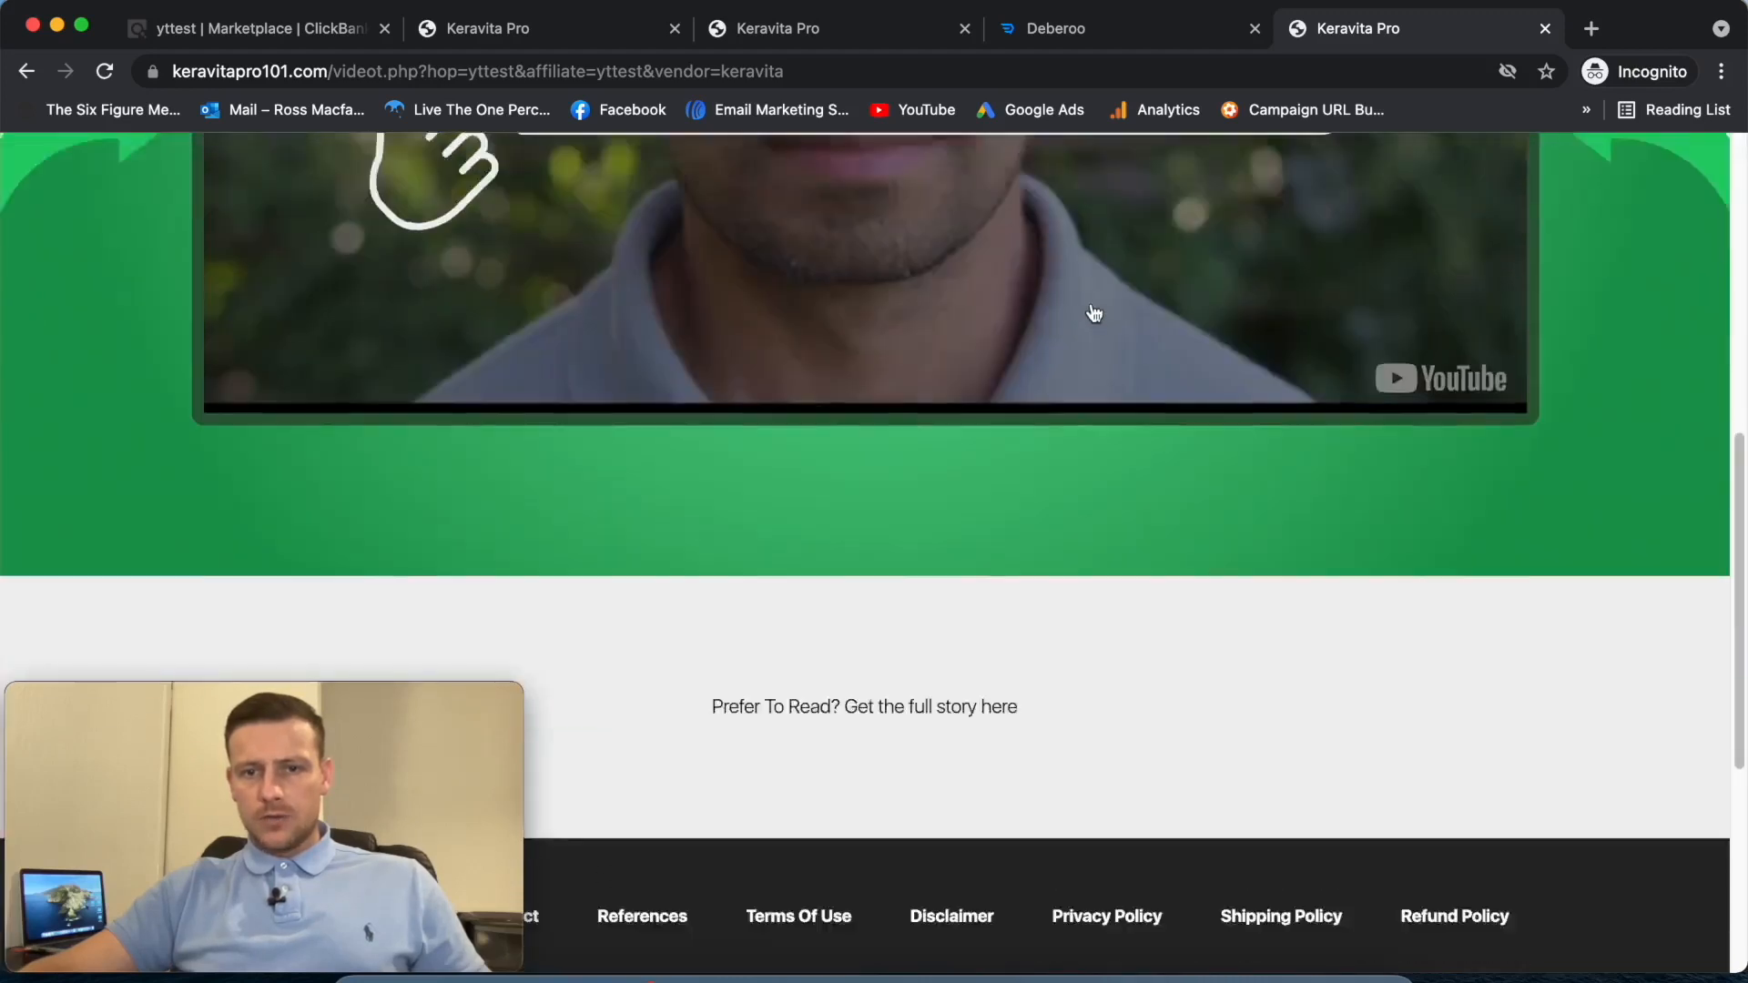
{"action": "scroll", "coordinate": [1090, 289], "scroll_direction": "up", "scroll_amount": 10}
{"action": "left_click_drag", "start_coordinate": [683, 280], "coordinate": [1059, 271]}
{"action": "left_click", "coordinate": [1153, 266]}
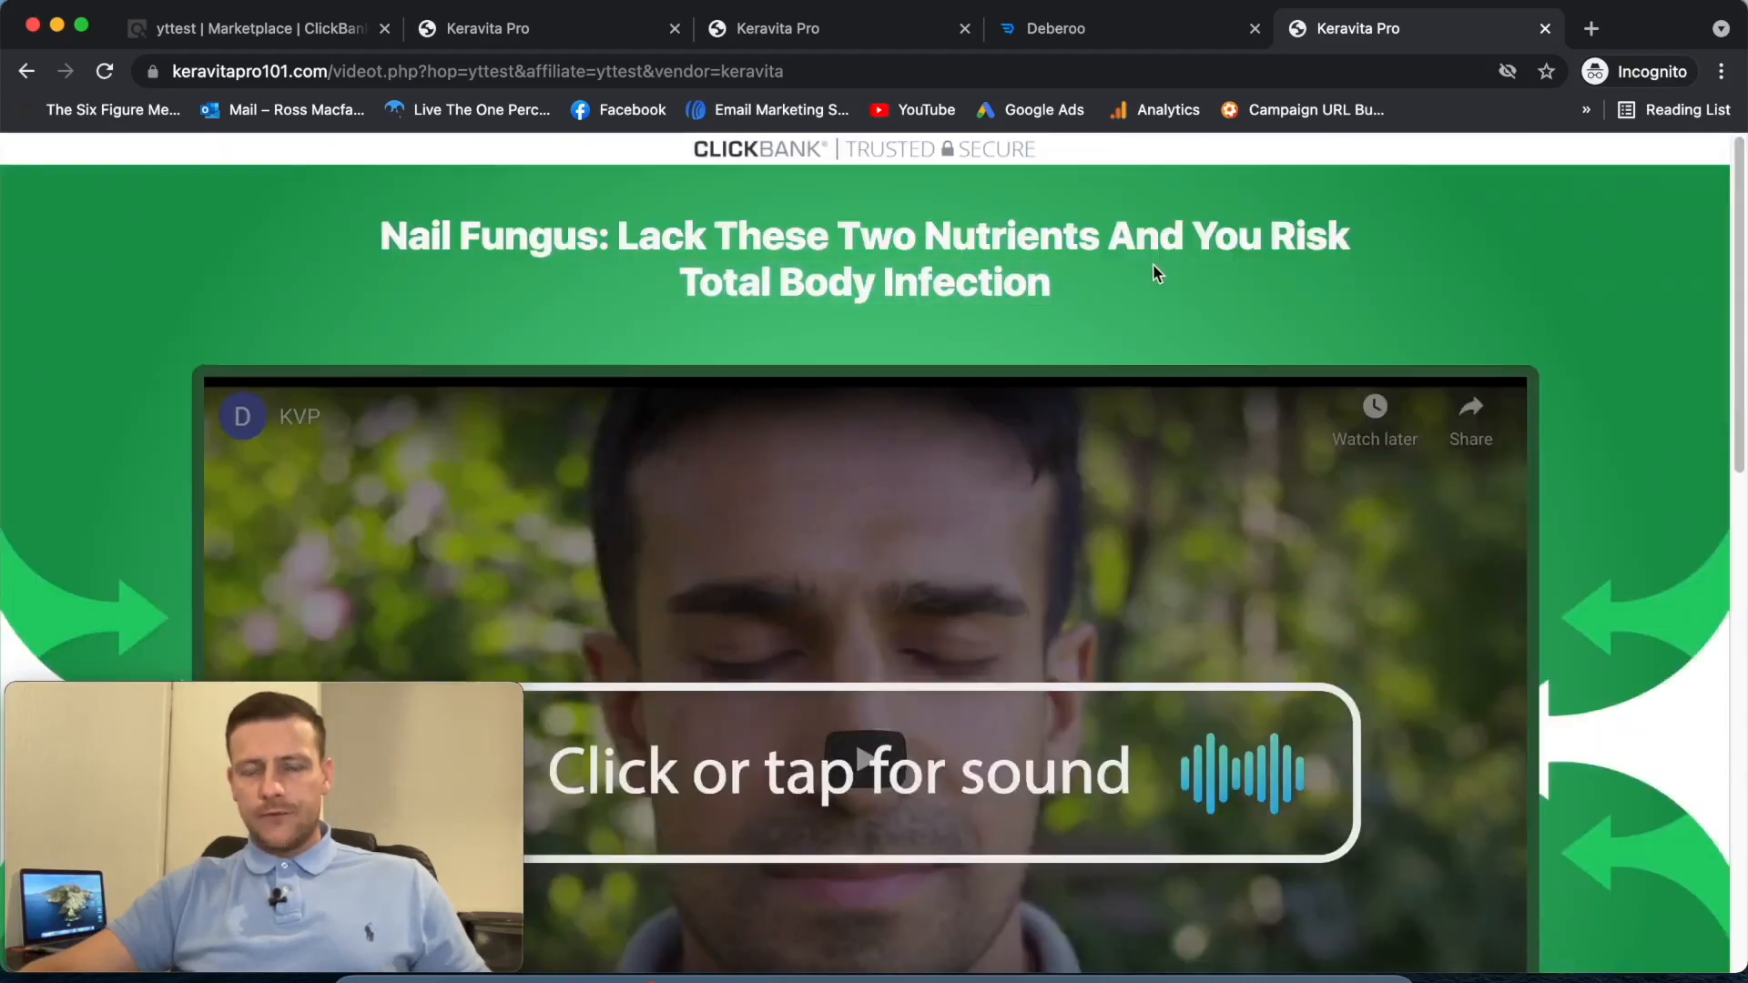
{"action": "left_click_drag", "start_coordinate": [616, 235], "coordinate": [1160, 269]}
{"action": "left_click", "coordinate": [1166, 271]}
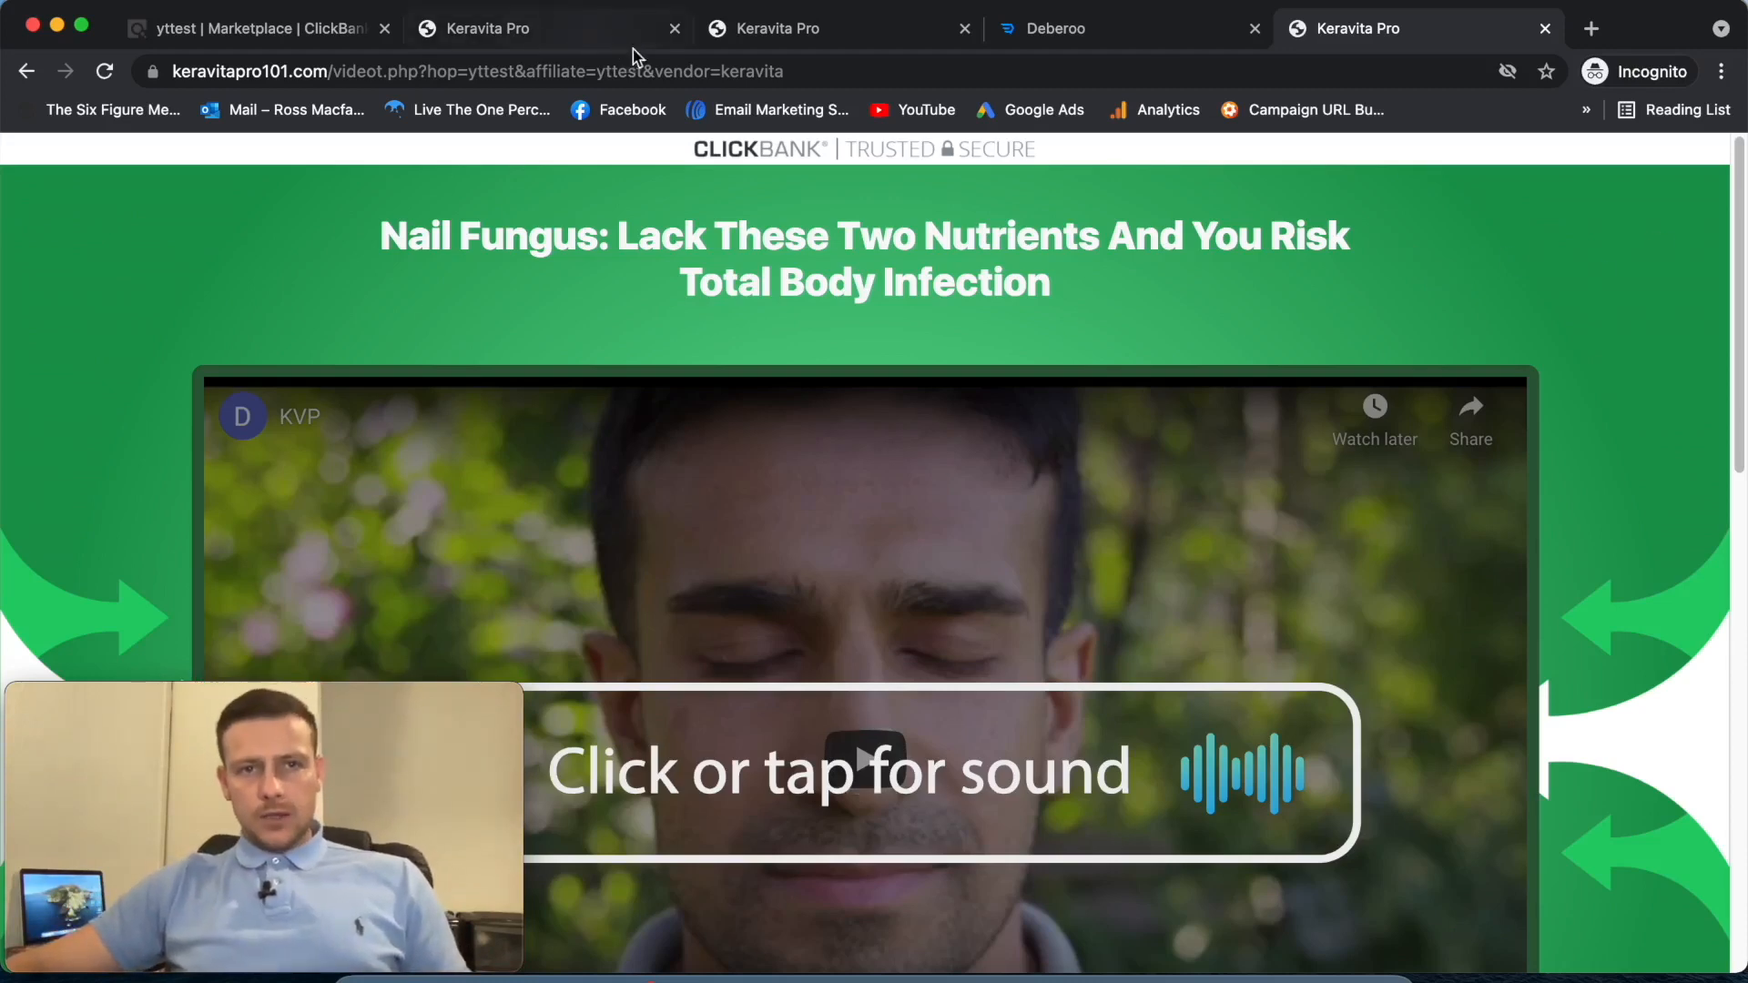
- Compare Keravita's text presentation page with the pitch on its affiliate page
{"action": "left_click", "coordinate": [579, 42]}
{"action": "scroll", "coordinate": [929, 352], "scroll_direction": "down", "scroll_amount": 15}
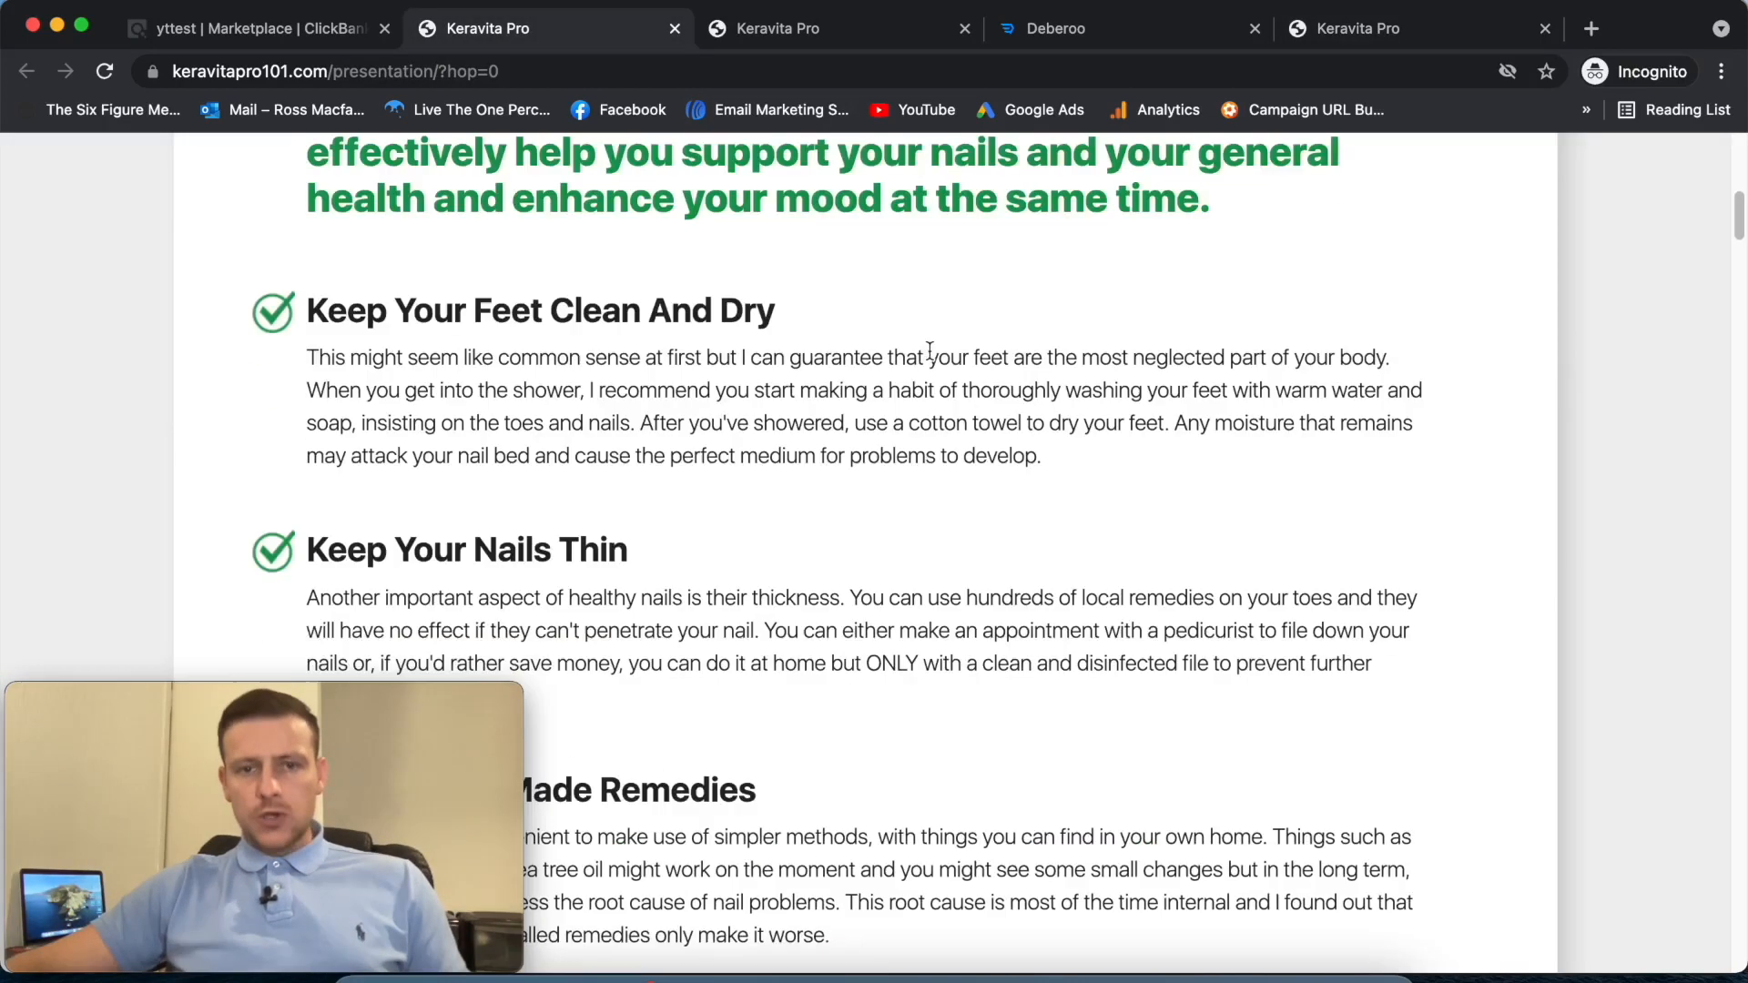
{"action": "left_click", "coordinate": [808, 31]}
{"action": "scroll", "coordinate": [993, 317], "scroll_direction": "up", "scroll_amount": 20}
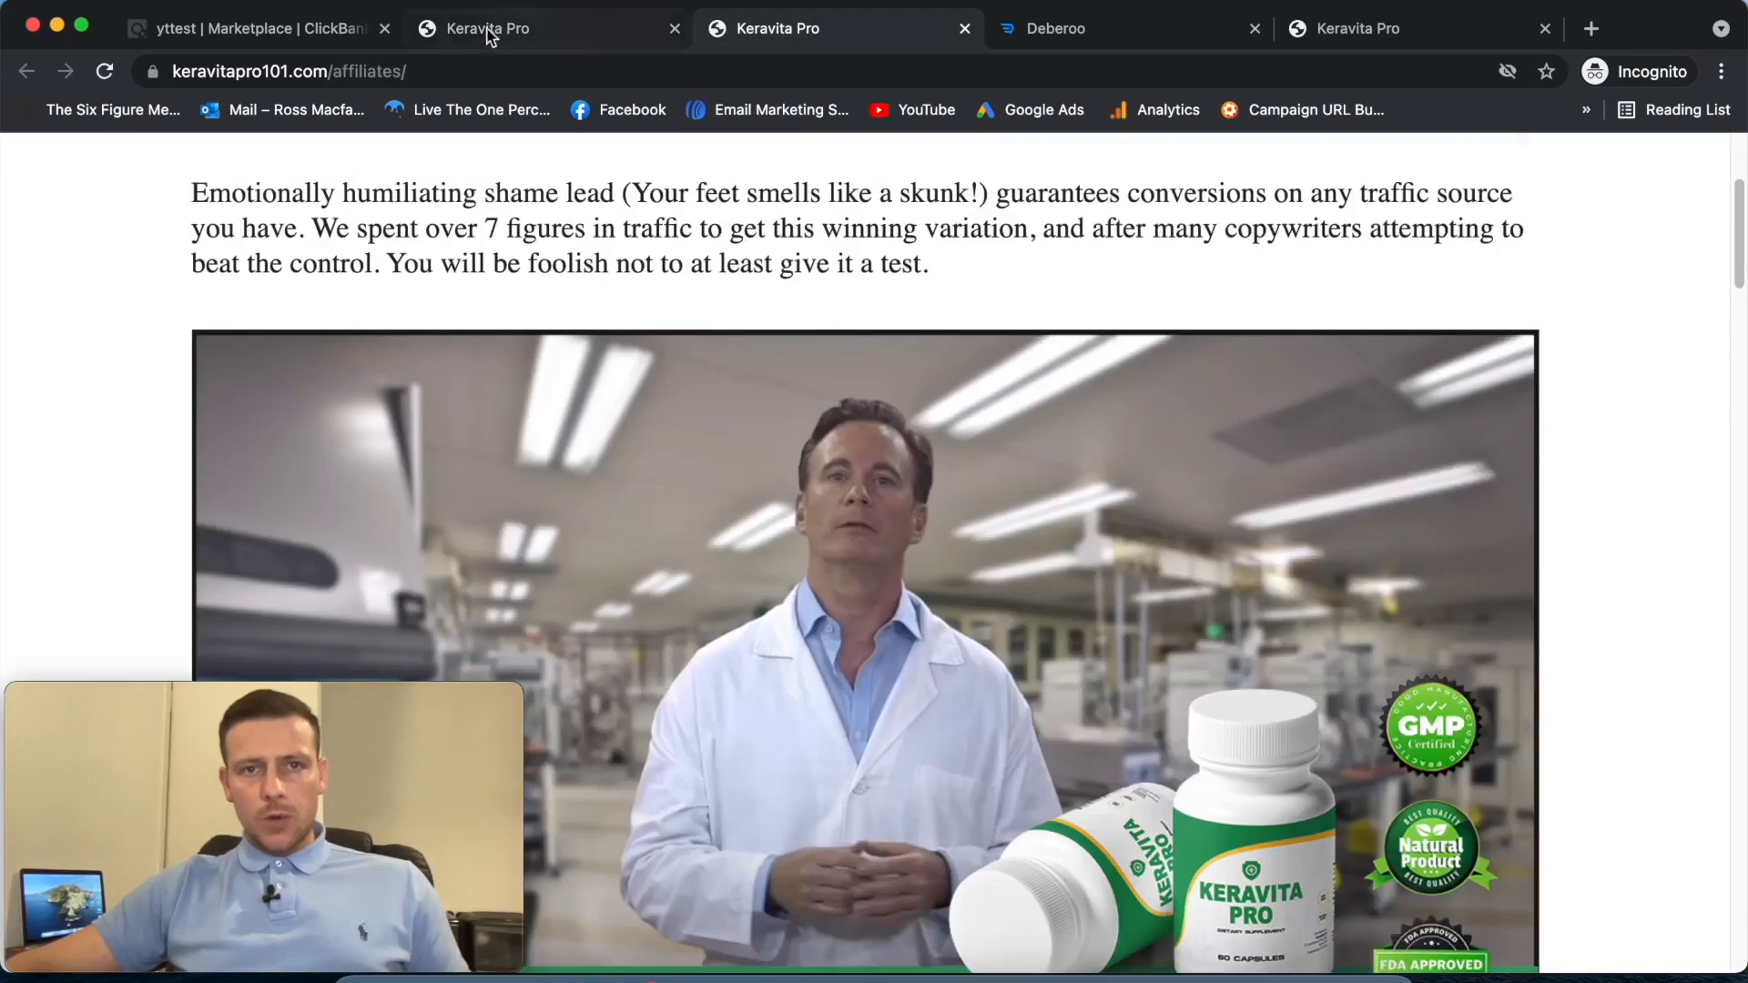
- Return to Keravita's text presentation and read its introduction and the list of nail and foot care strategies
{"action": "left_click", "coordinate": [490, 33]}
{"action": "scroll", "coordinate": [1002, 337], "scroll_direction": "up", "scroll_amount": 6}
{"action": "scroll", "coordinate": [1013, 351], "scroll_direction": "up", "scroll_amount": 7}
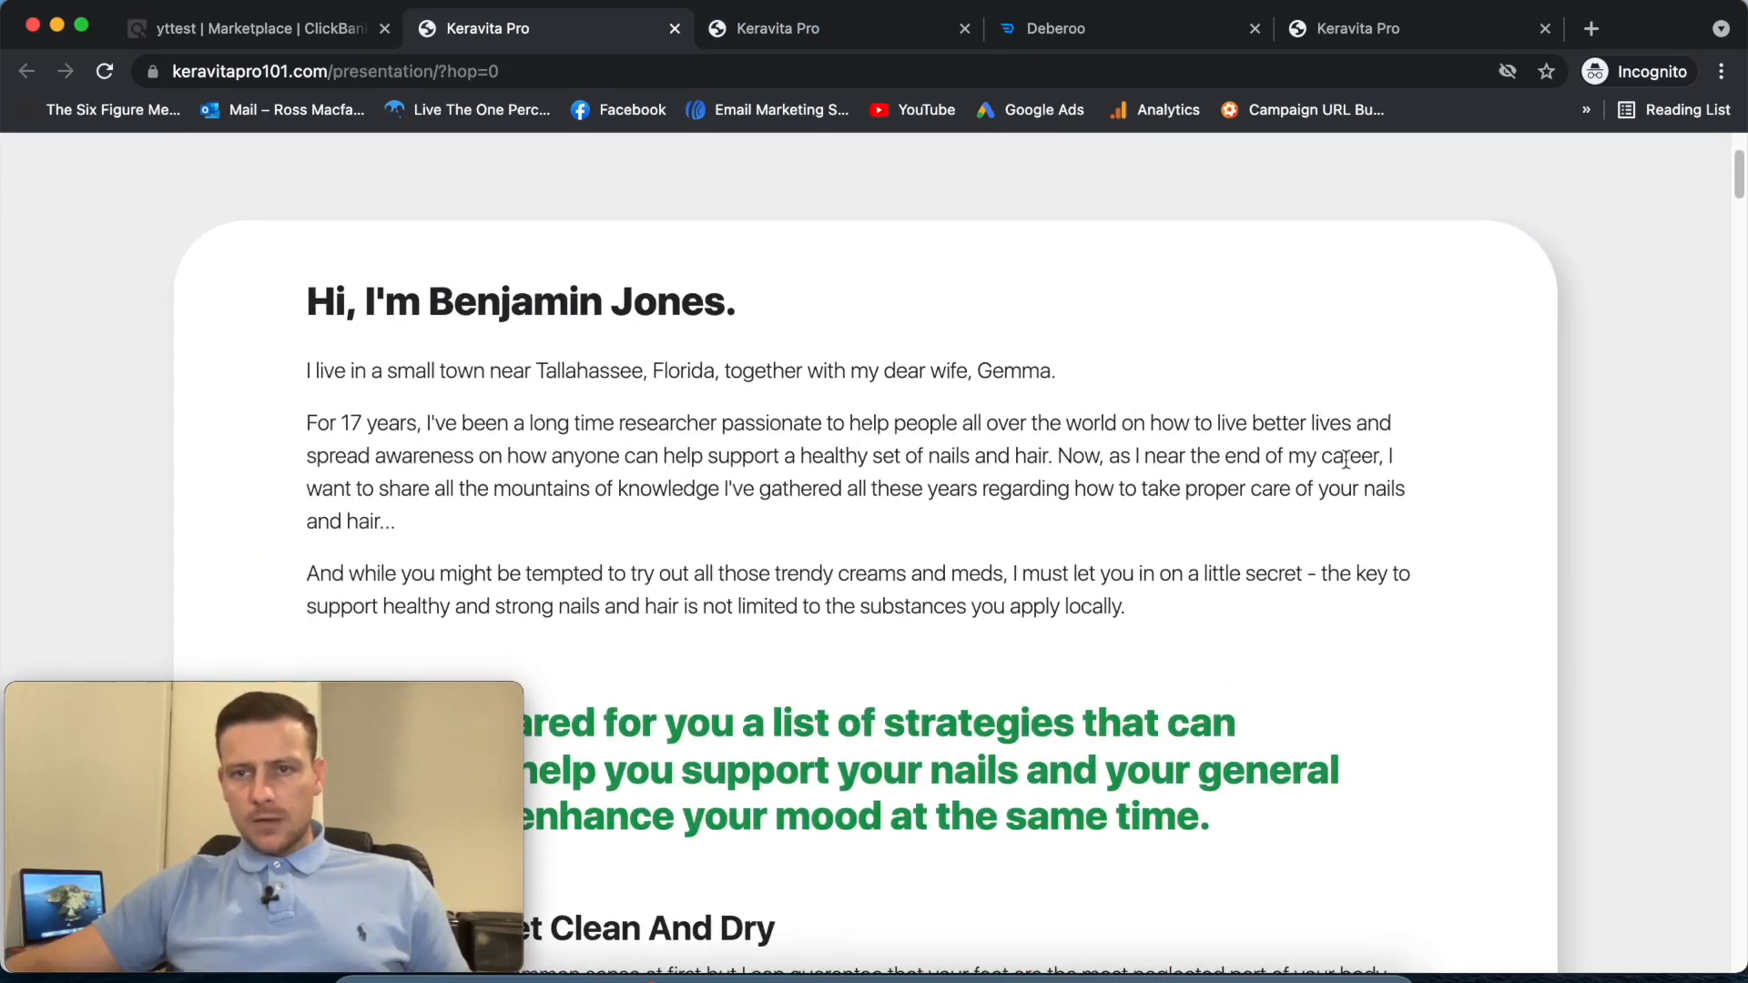
{"action": "scroll", "coordinate": [730, 555], "scroll_direction": "down", "scroll_amount": 2}
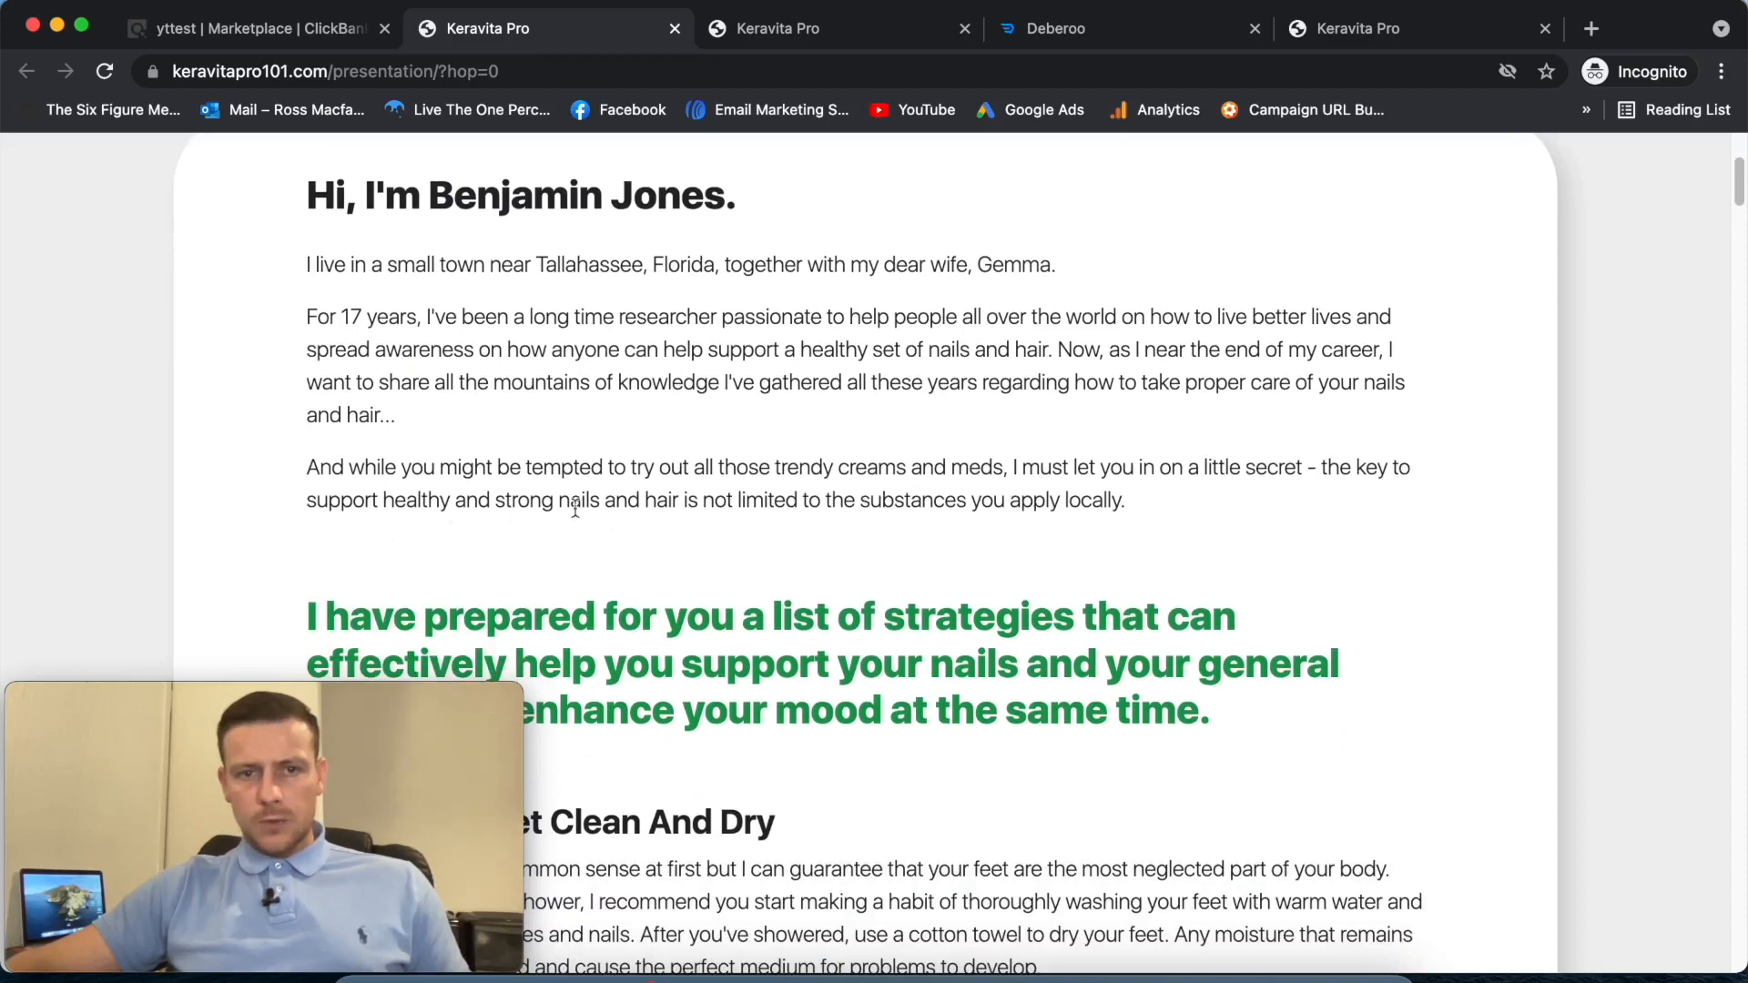
{"action": "scroll", "coordinate": [1024, 503], "scroll_direction": "down", "scroll_amount": 5}
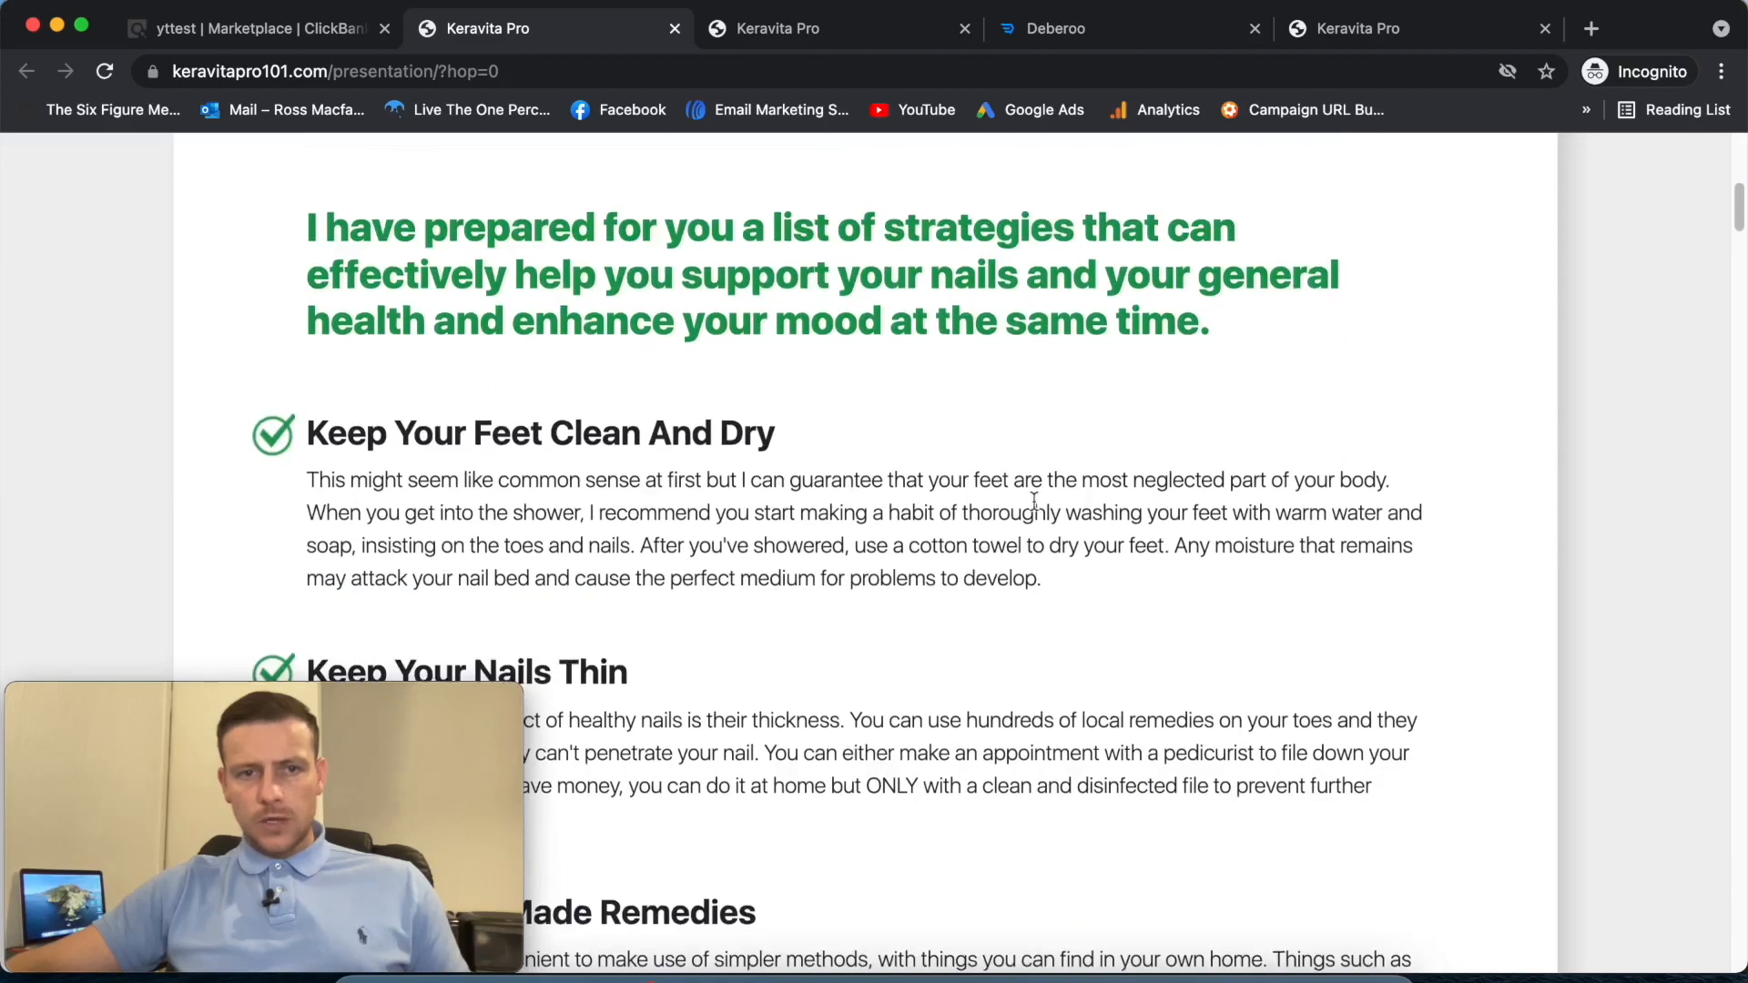
{"action": "scroll", "coordinate": [504, 357], "scroll_direction": "down", "scroll_amount": 2}
{"action": "scroll", "coordinate": [519, 294], "scroll_direction": "up", "scroll_amount": 3}
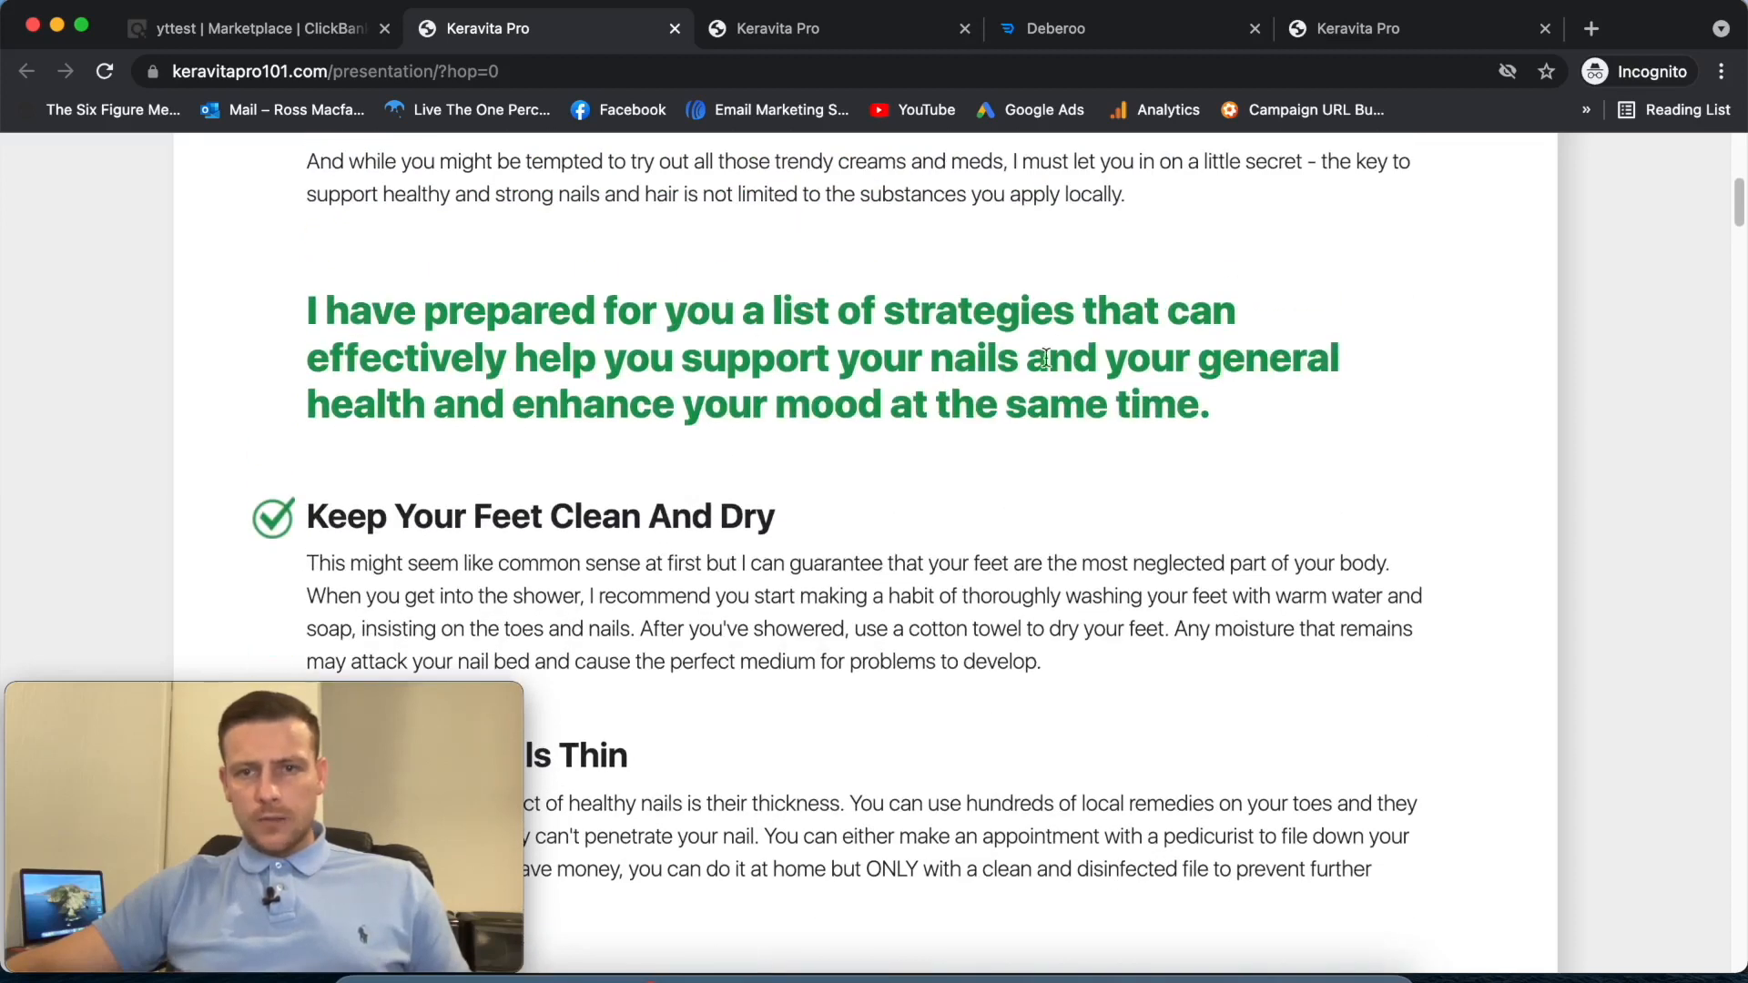
{"action": "scroll", "coordinate": [980, 452], "scroll_direction": "down", "scroll_amount": 10}
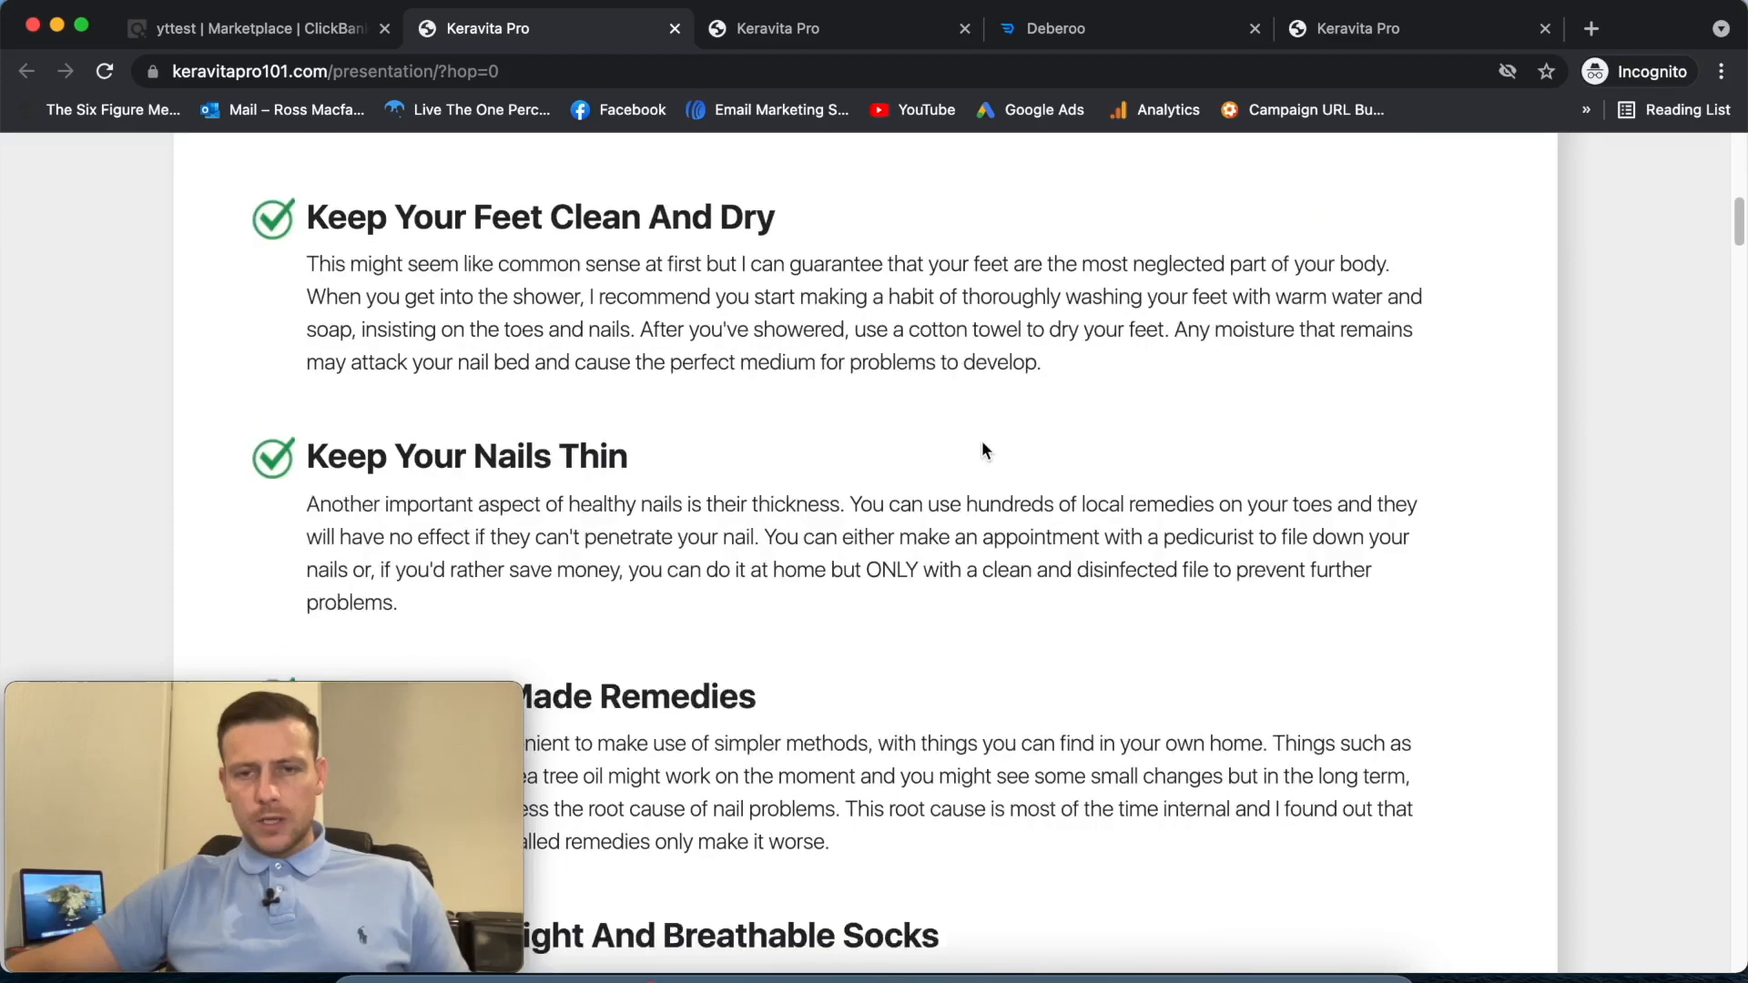
{"action": "scroll", "coordinate": [993, 445], "scroll_direction": "down", "scroll_amount": 2}
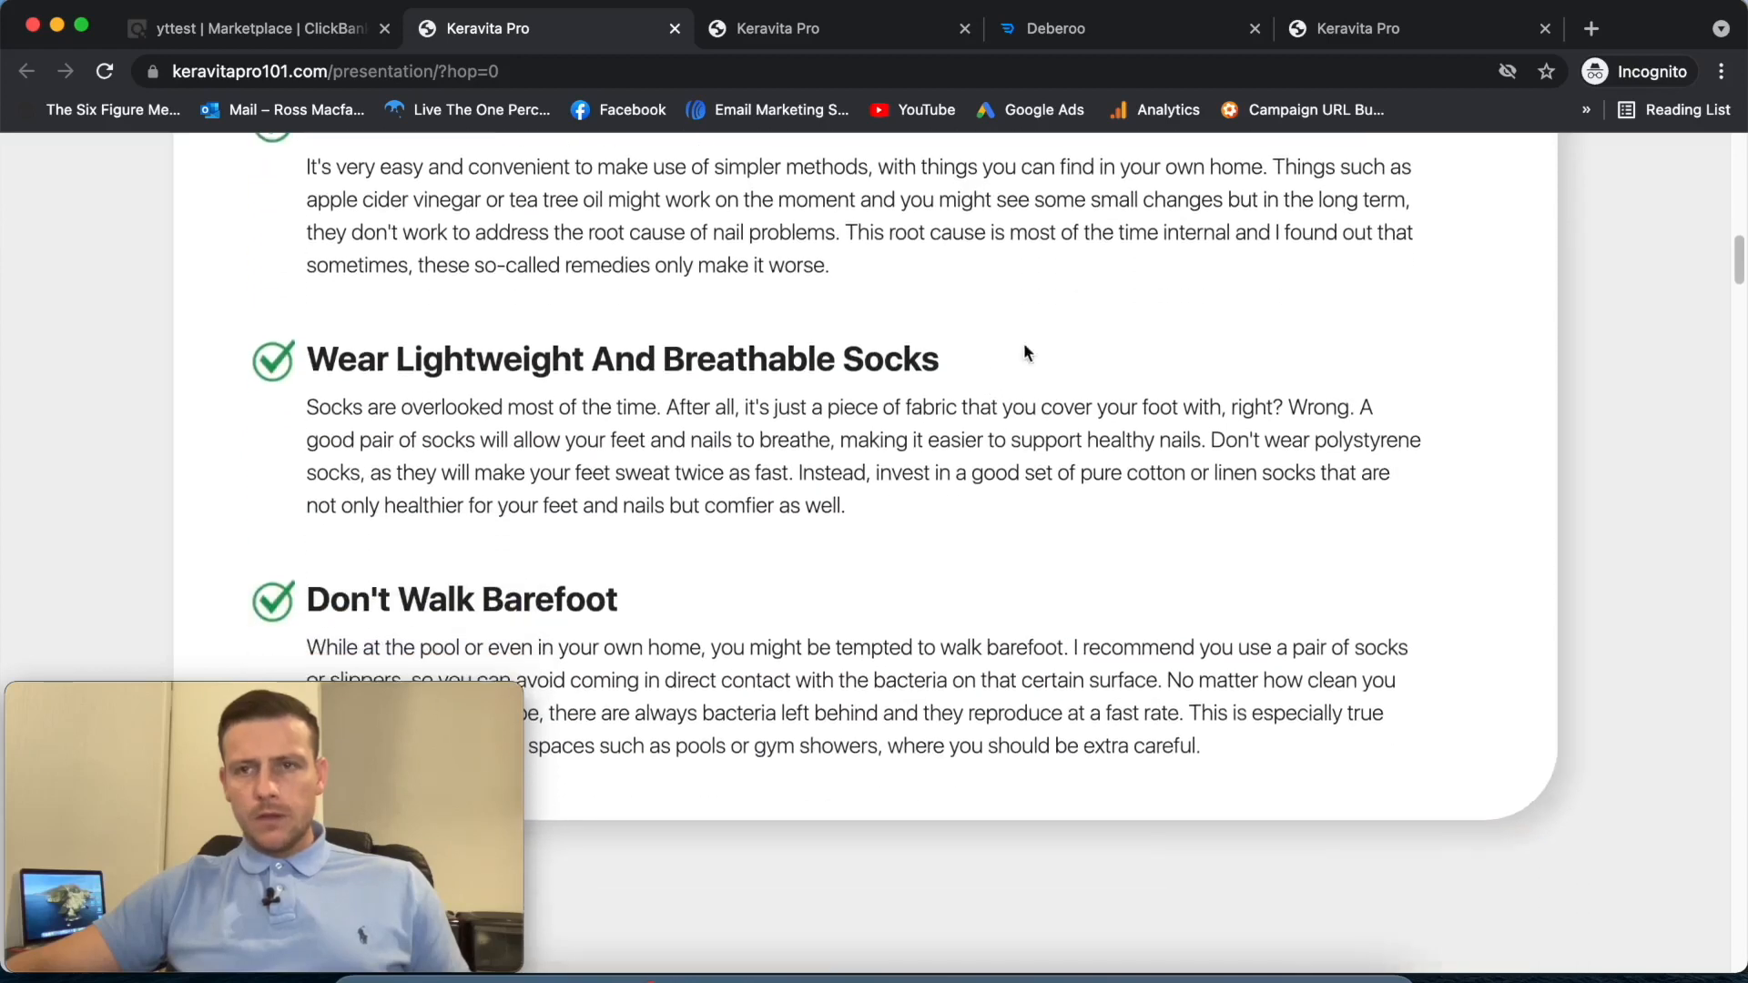
- Reopen Keravita's video sales page and examine its nail fungus headline, focusing on the two missing nutrients
{"action": "left_click", "coordinate": [1428, 36]}
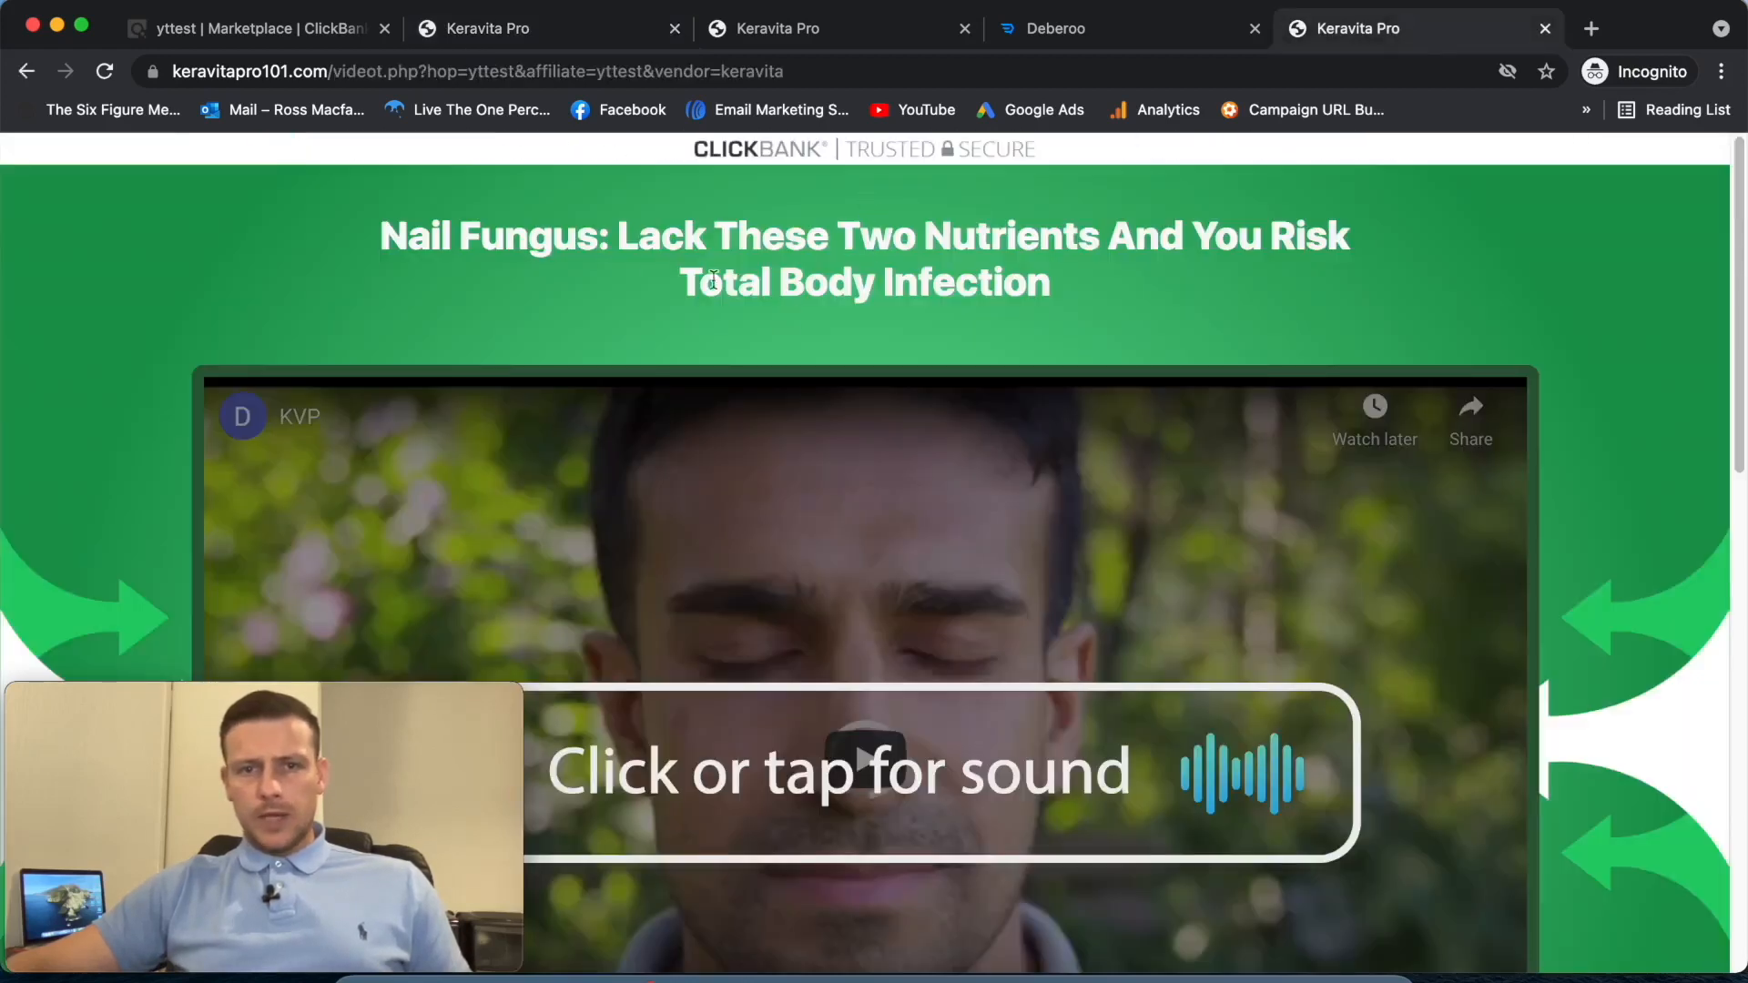
{"action": "left_click_drag", "start_coordinate": [381, 235], "coordinate": [1132, 304]}
{"action": "left_click", "coordinate": [1221, 249]}
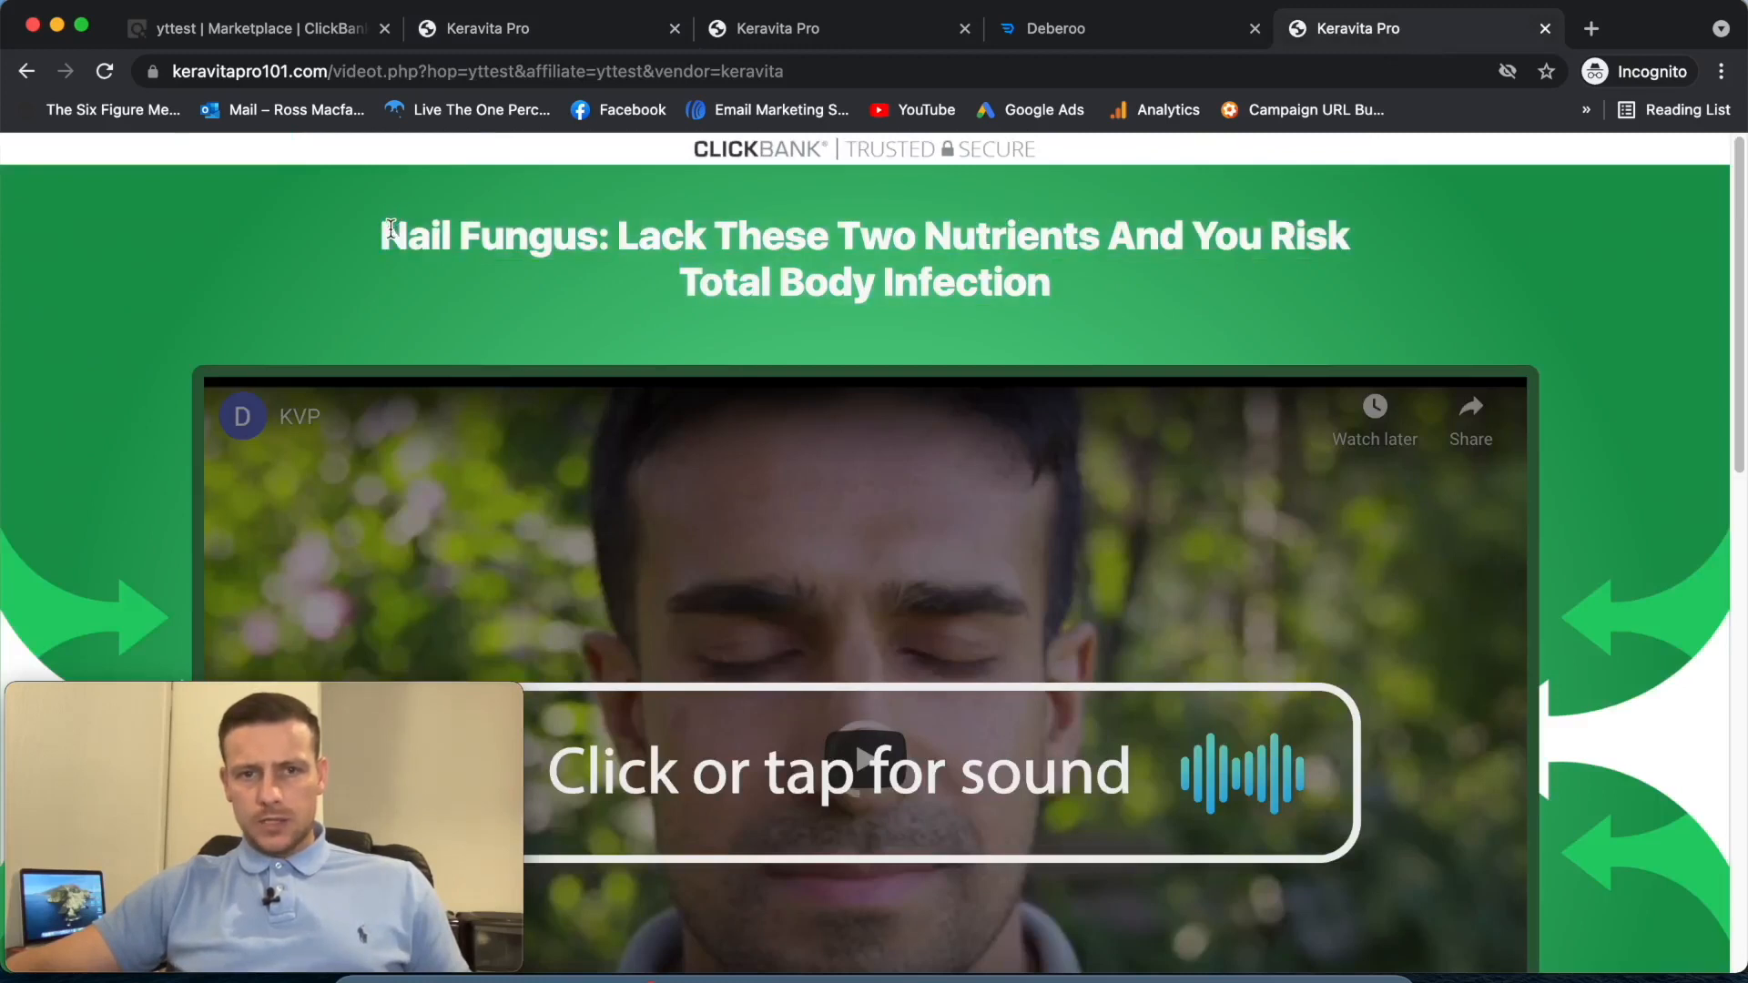
{"action": "left_click_drag", "start_coordinate": [382, 234], "coordinate": [1109, 315]}
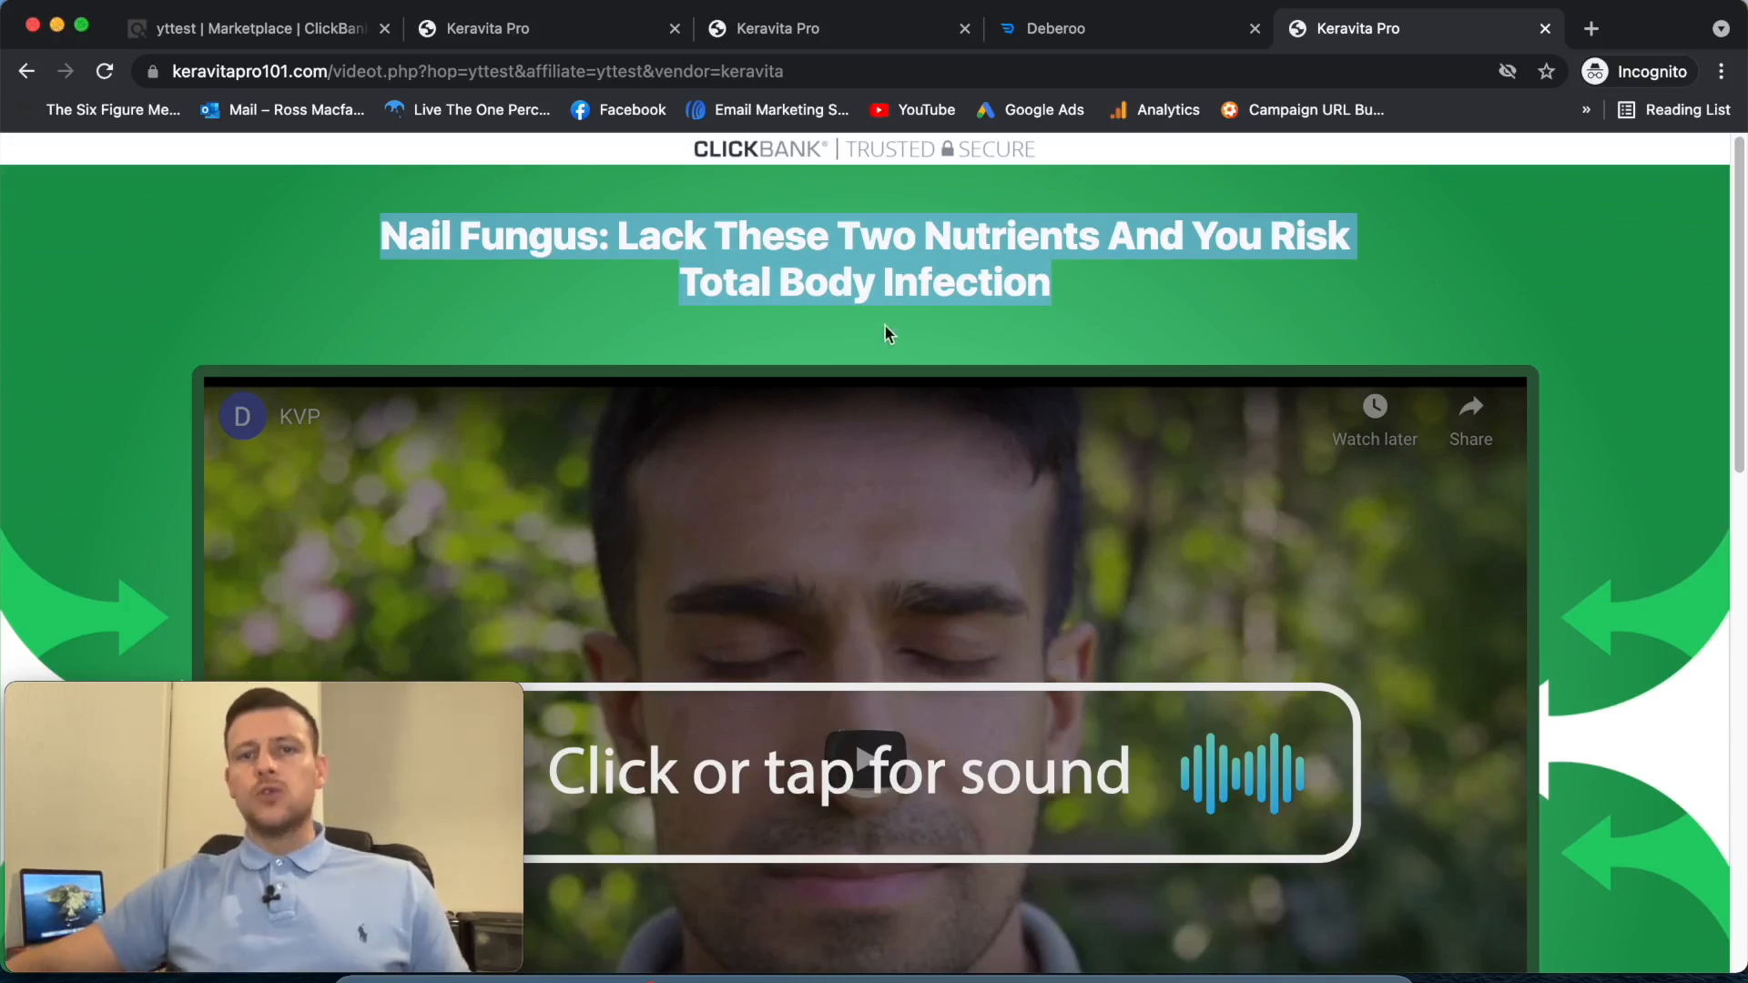
{"action": "left_click", "coordinate": [1113, 288]}
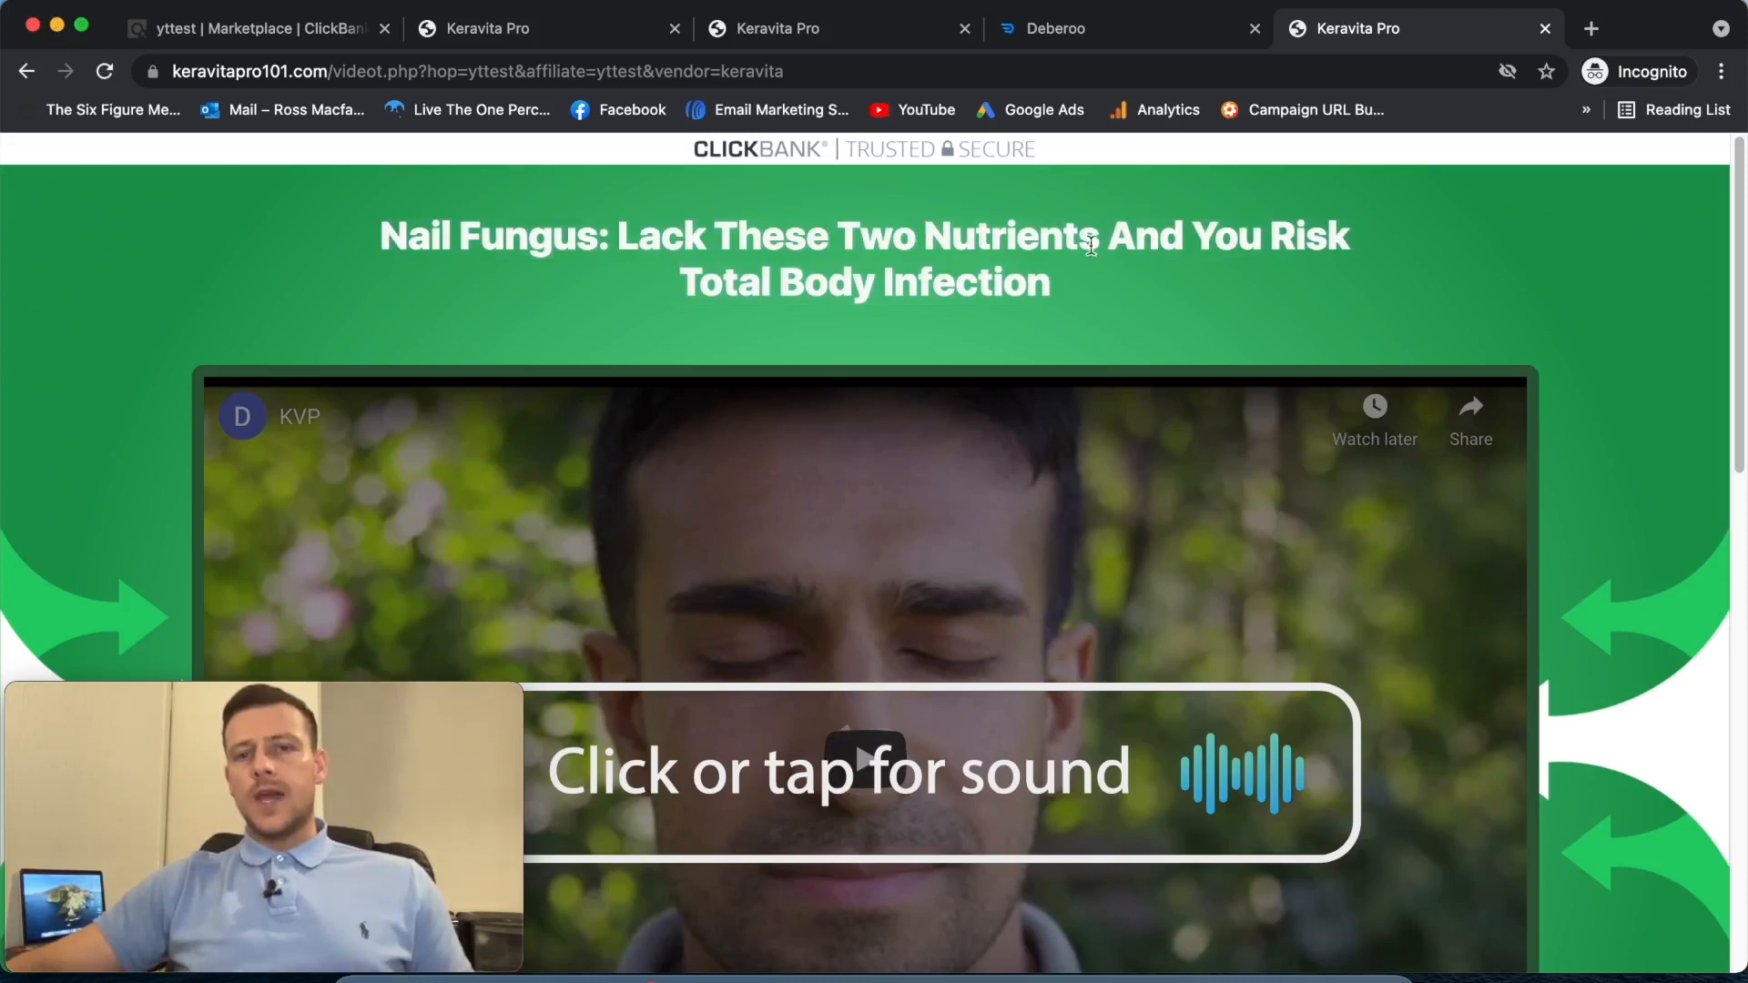
{"action": "left_click_drag", "start_coordinate": [1107, 238], "coordinate": [922, 239]}
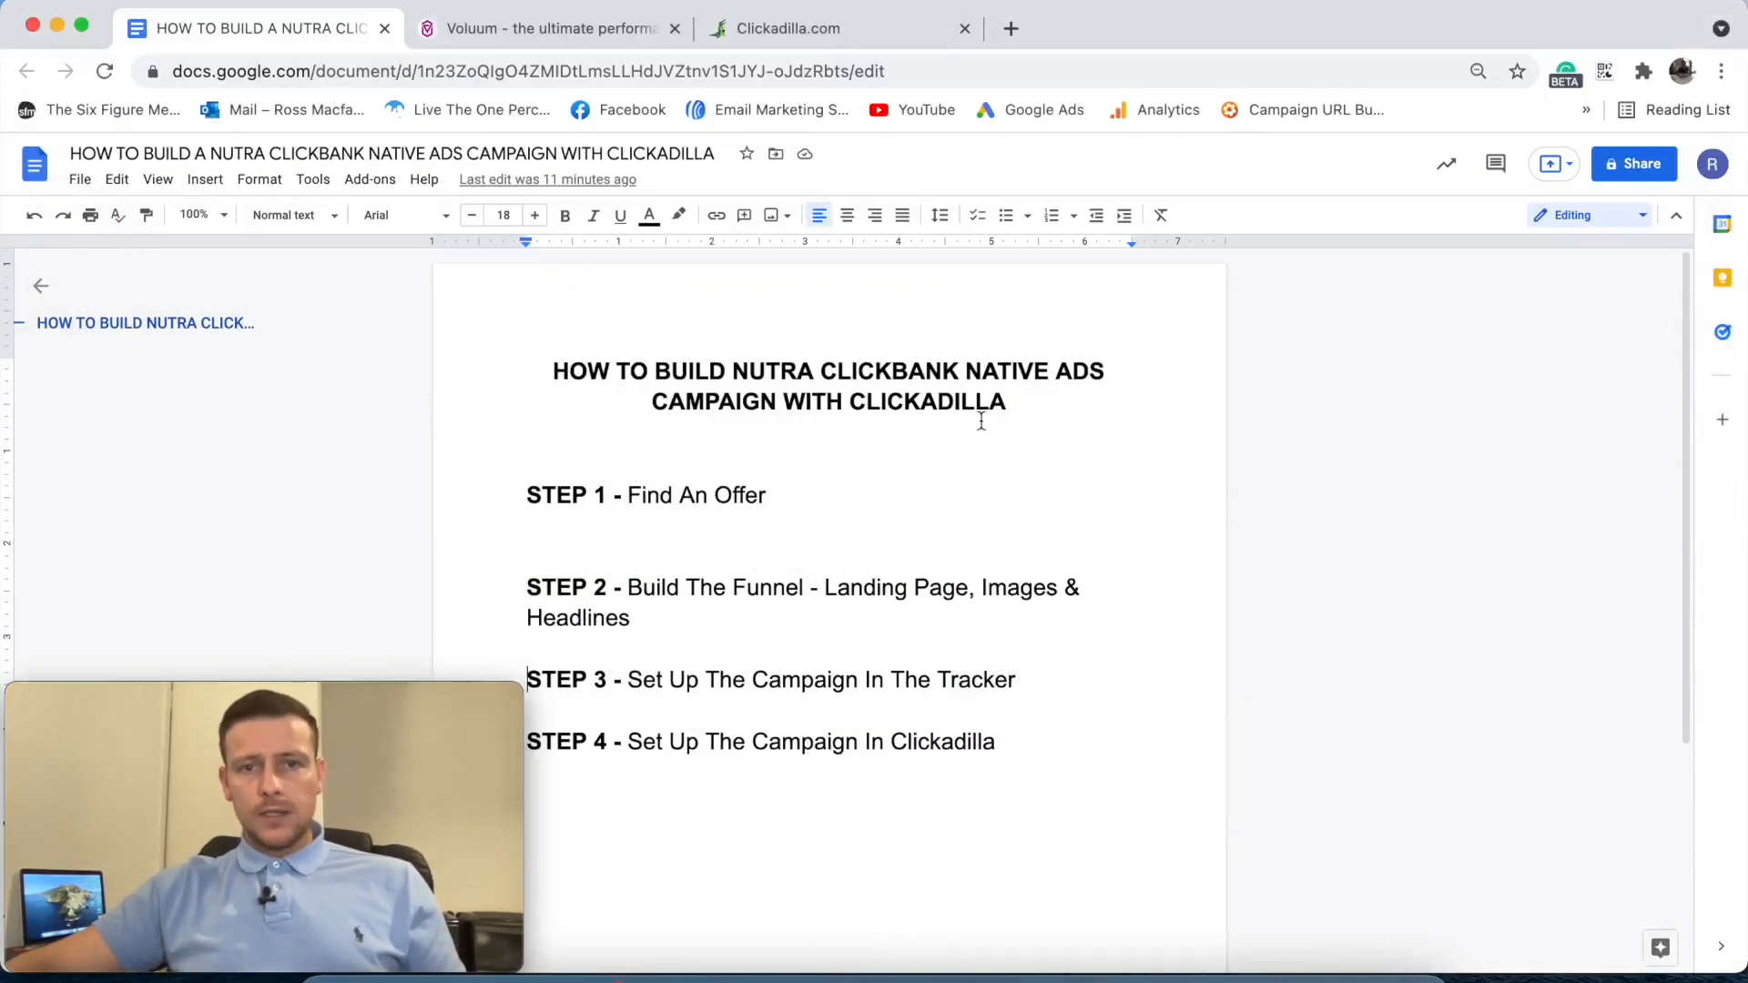
- In the Google Docs campaign outline, append "- Toe Fungus - USA - VSL" to Step 1 and remove the extra blank line above Step 2
{"action": "left_click", "coordinate": [1043, 432]}
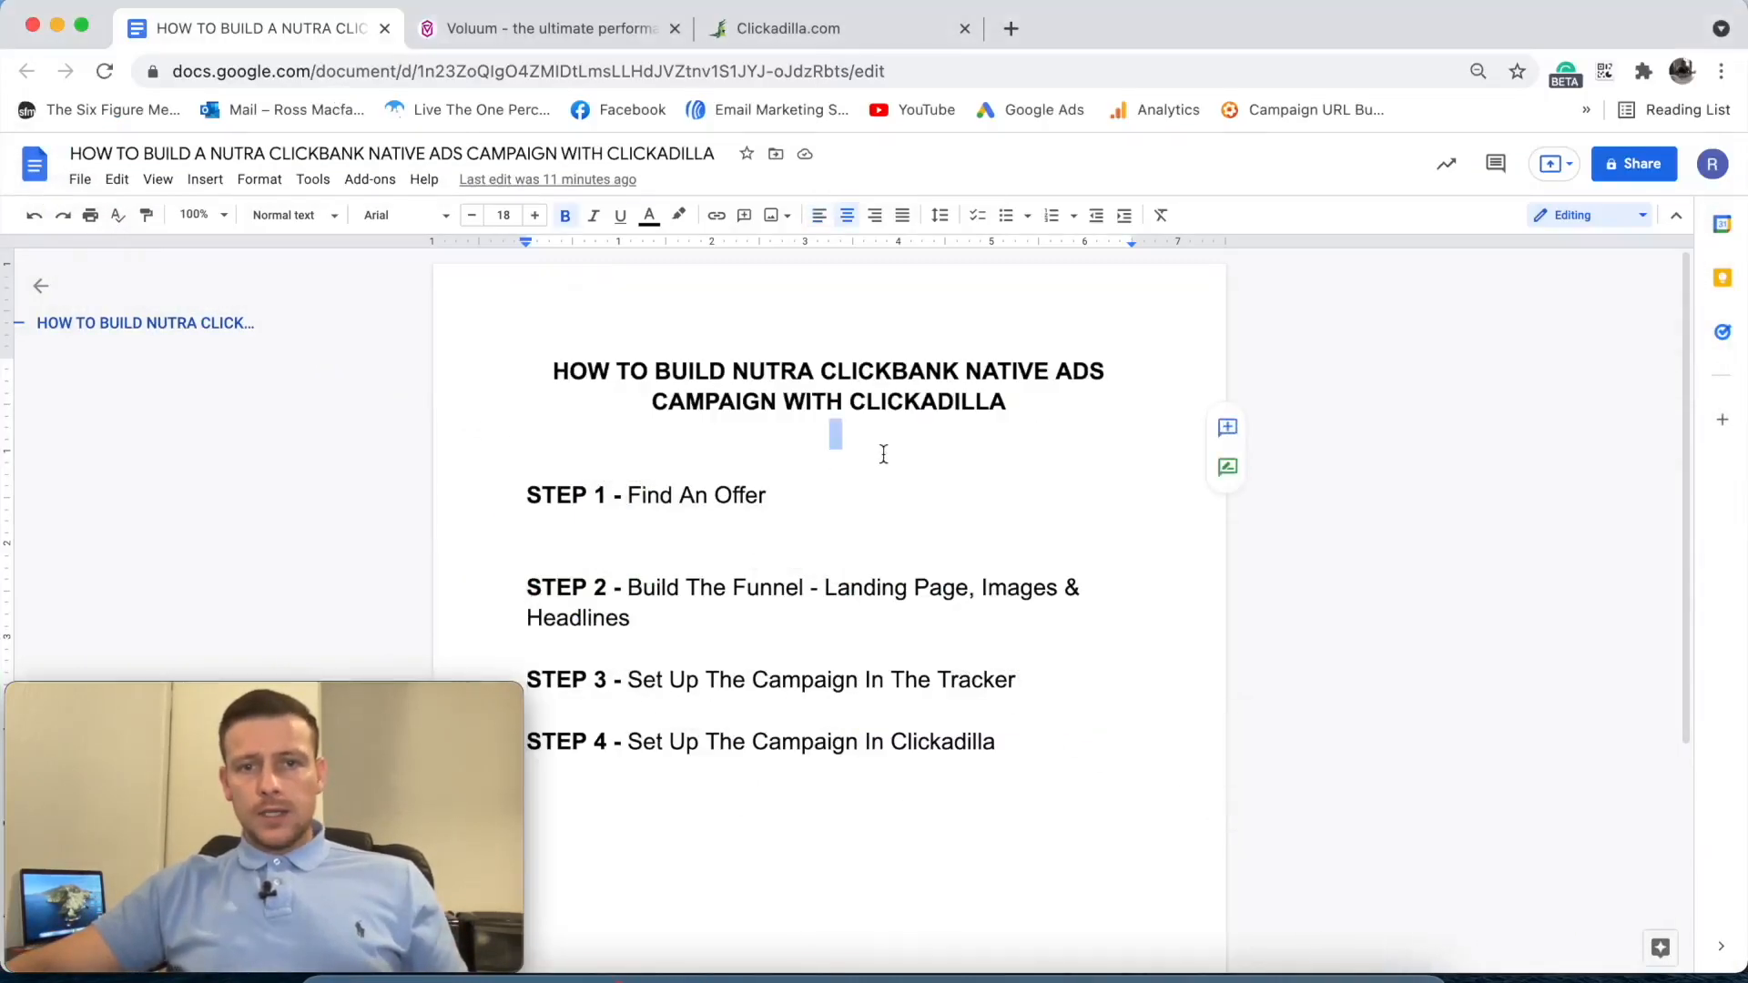
{"action": "key", "text": "BackSpace"}
{"action": "left_click", "coordinate": [804, 451]}
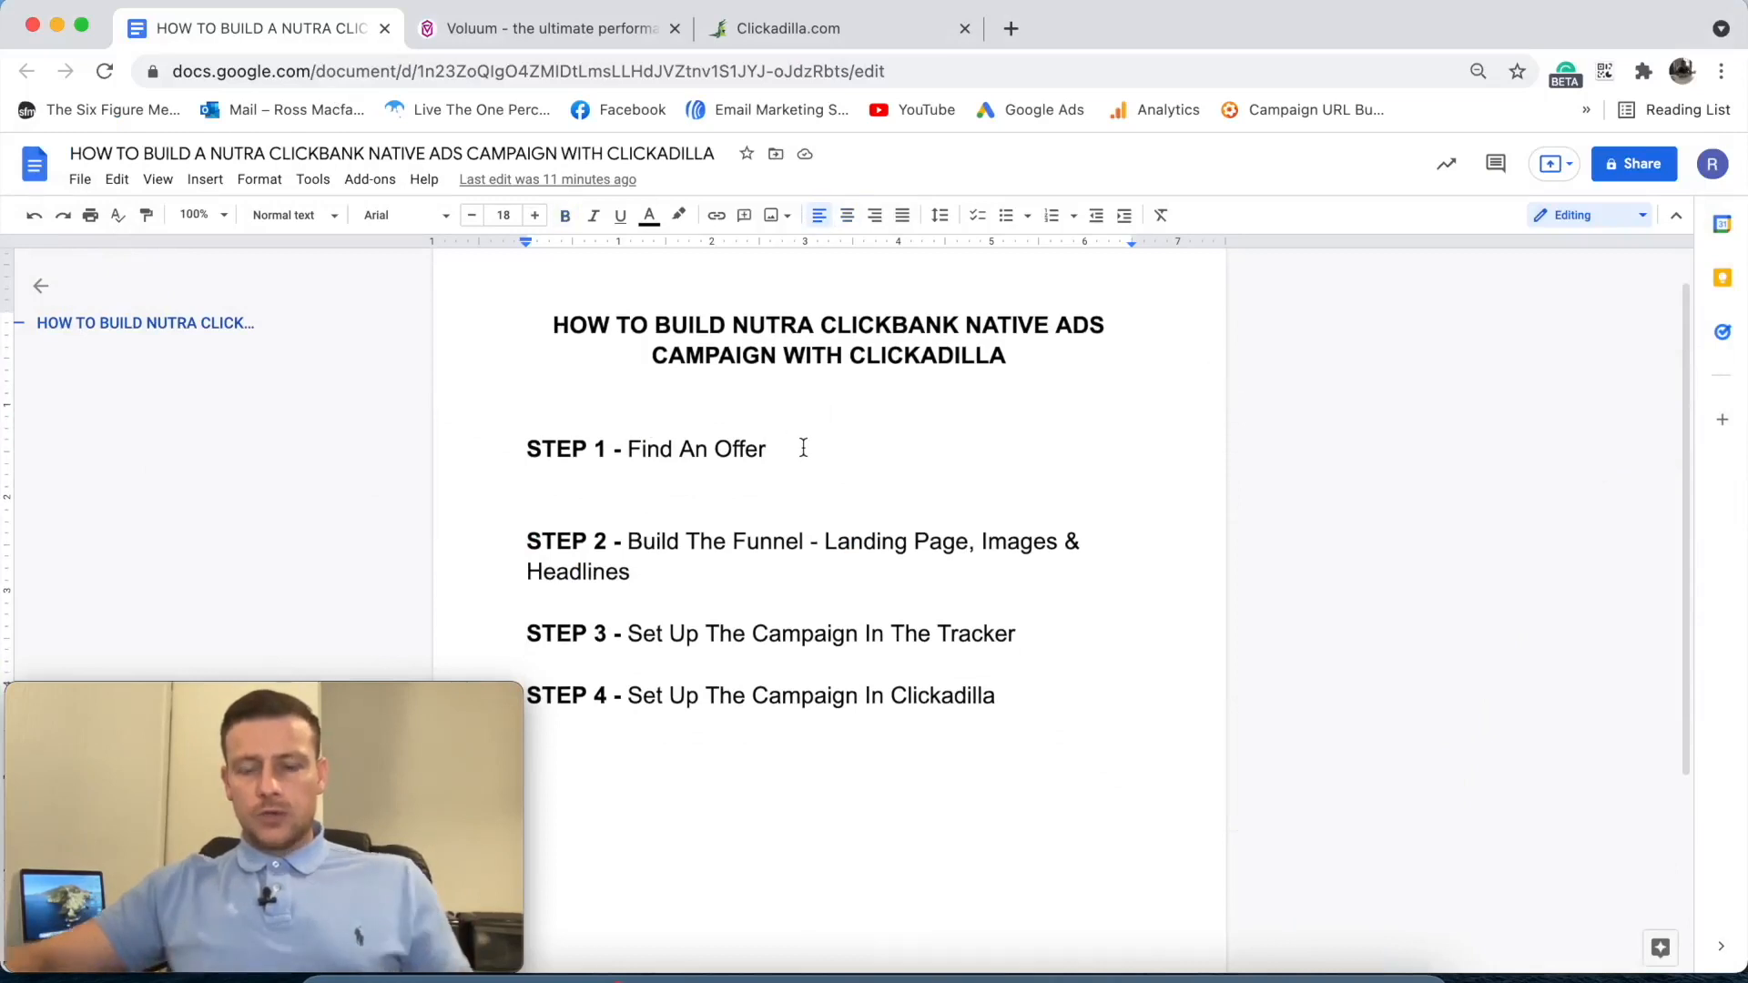
{"action": "type", "text": "- "}
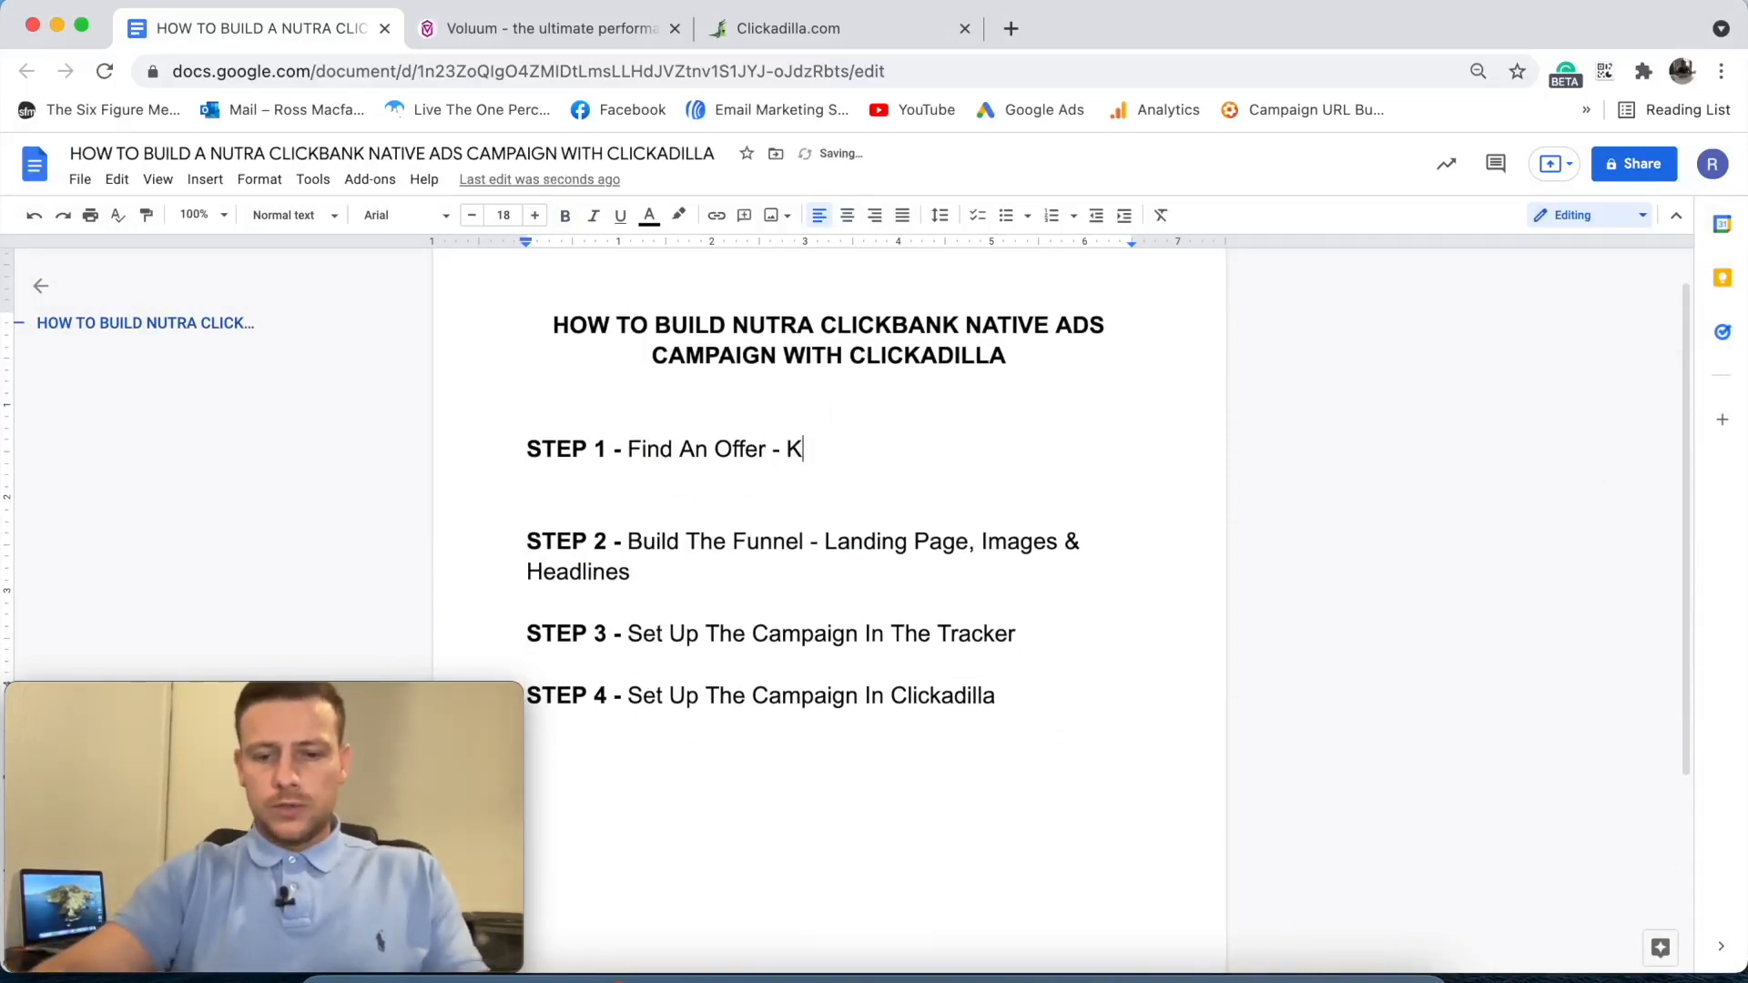
{"action": "type", "text": "Toe "}
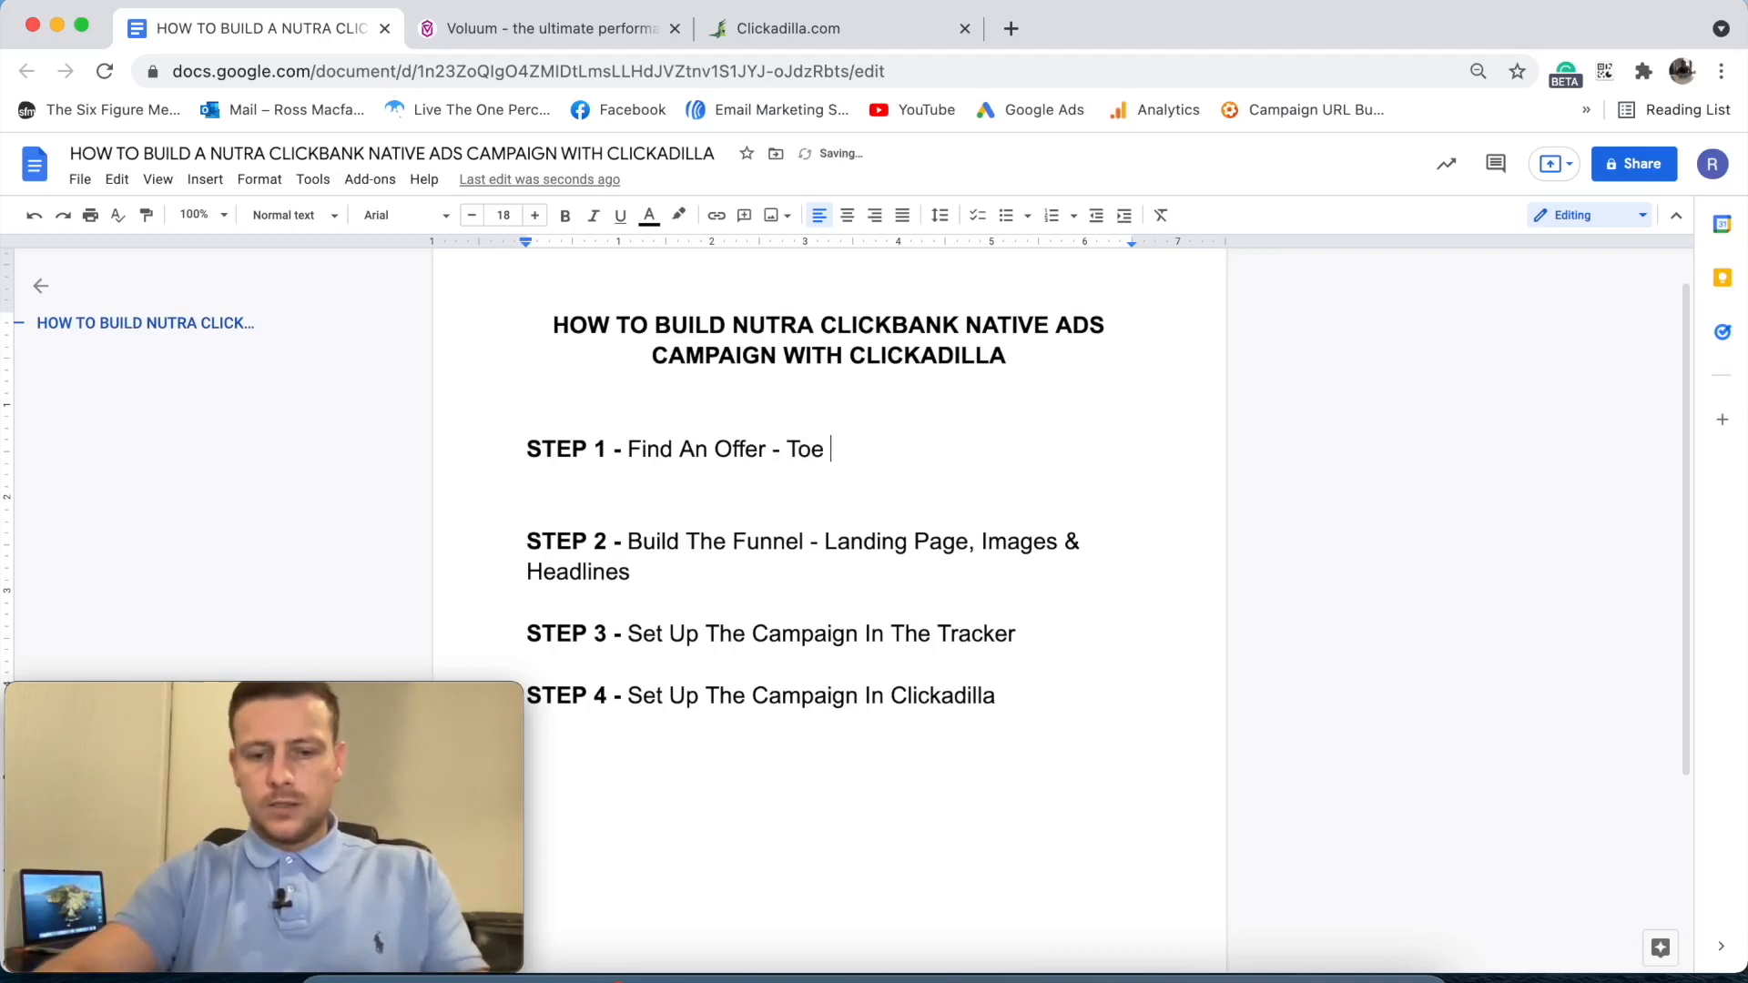
{"action": "type", "text": "Fungus - USA - VSL"}
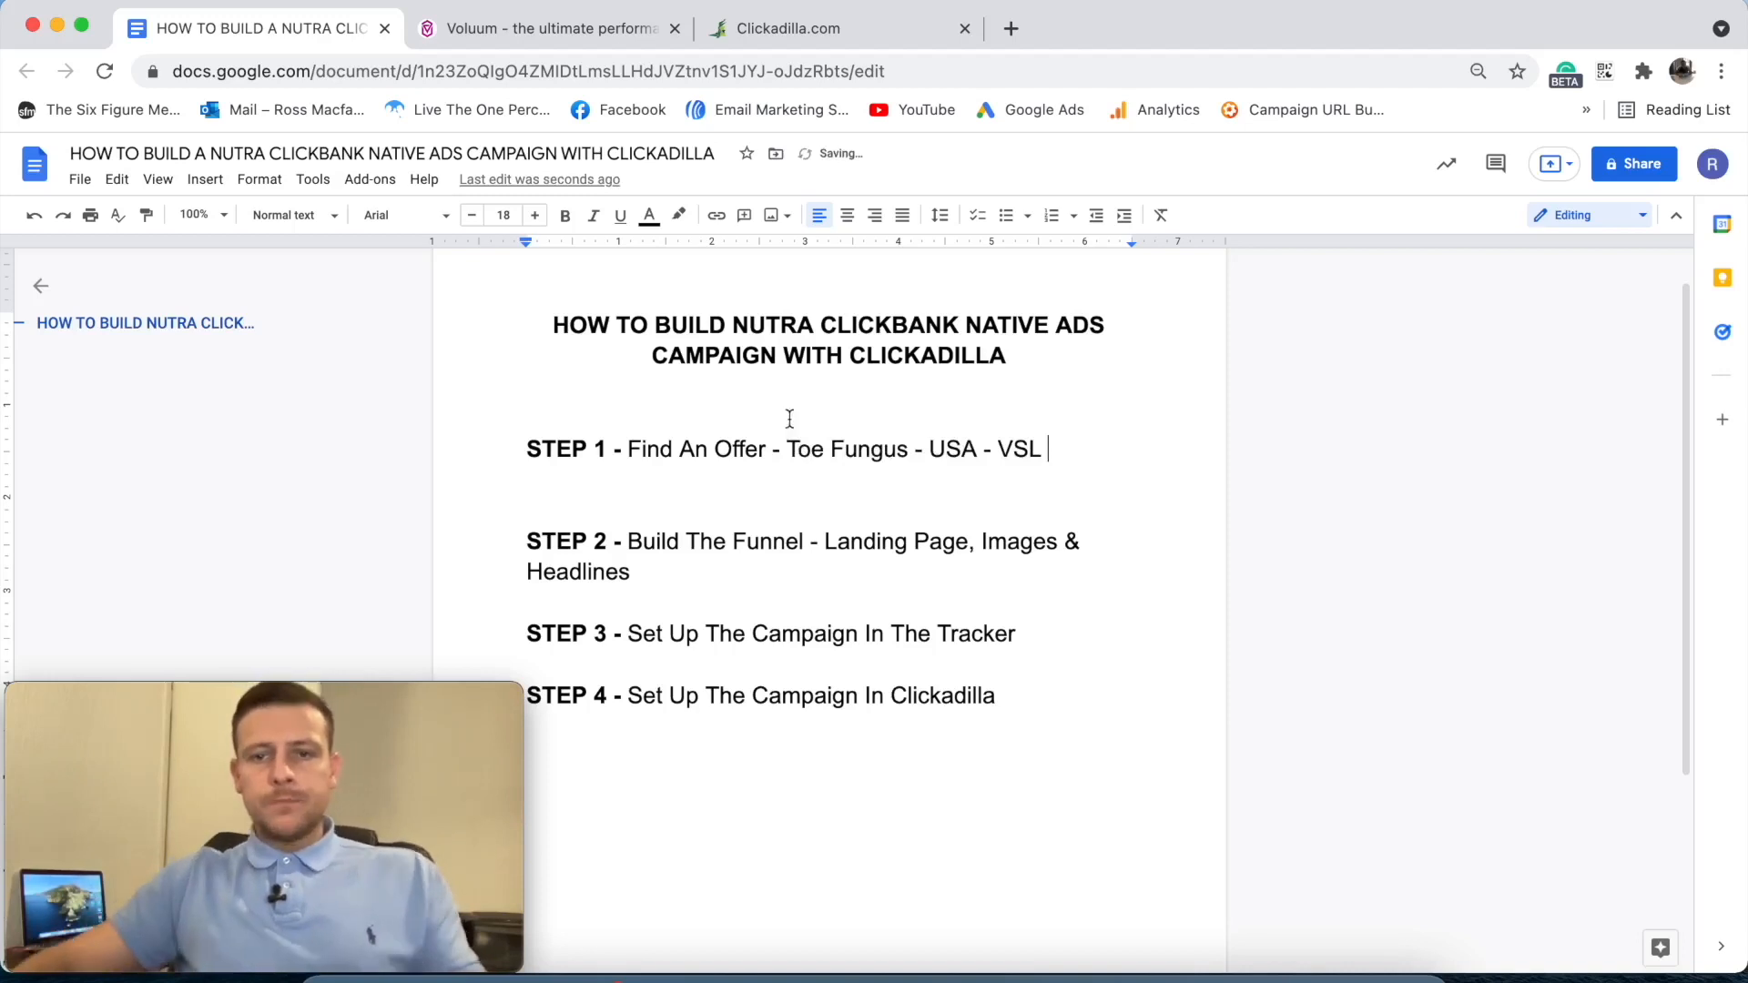
{"action": "left_click", "coordinate": [530, 543]}
{"action": "key", "text": "BackSpace"}
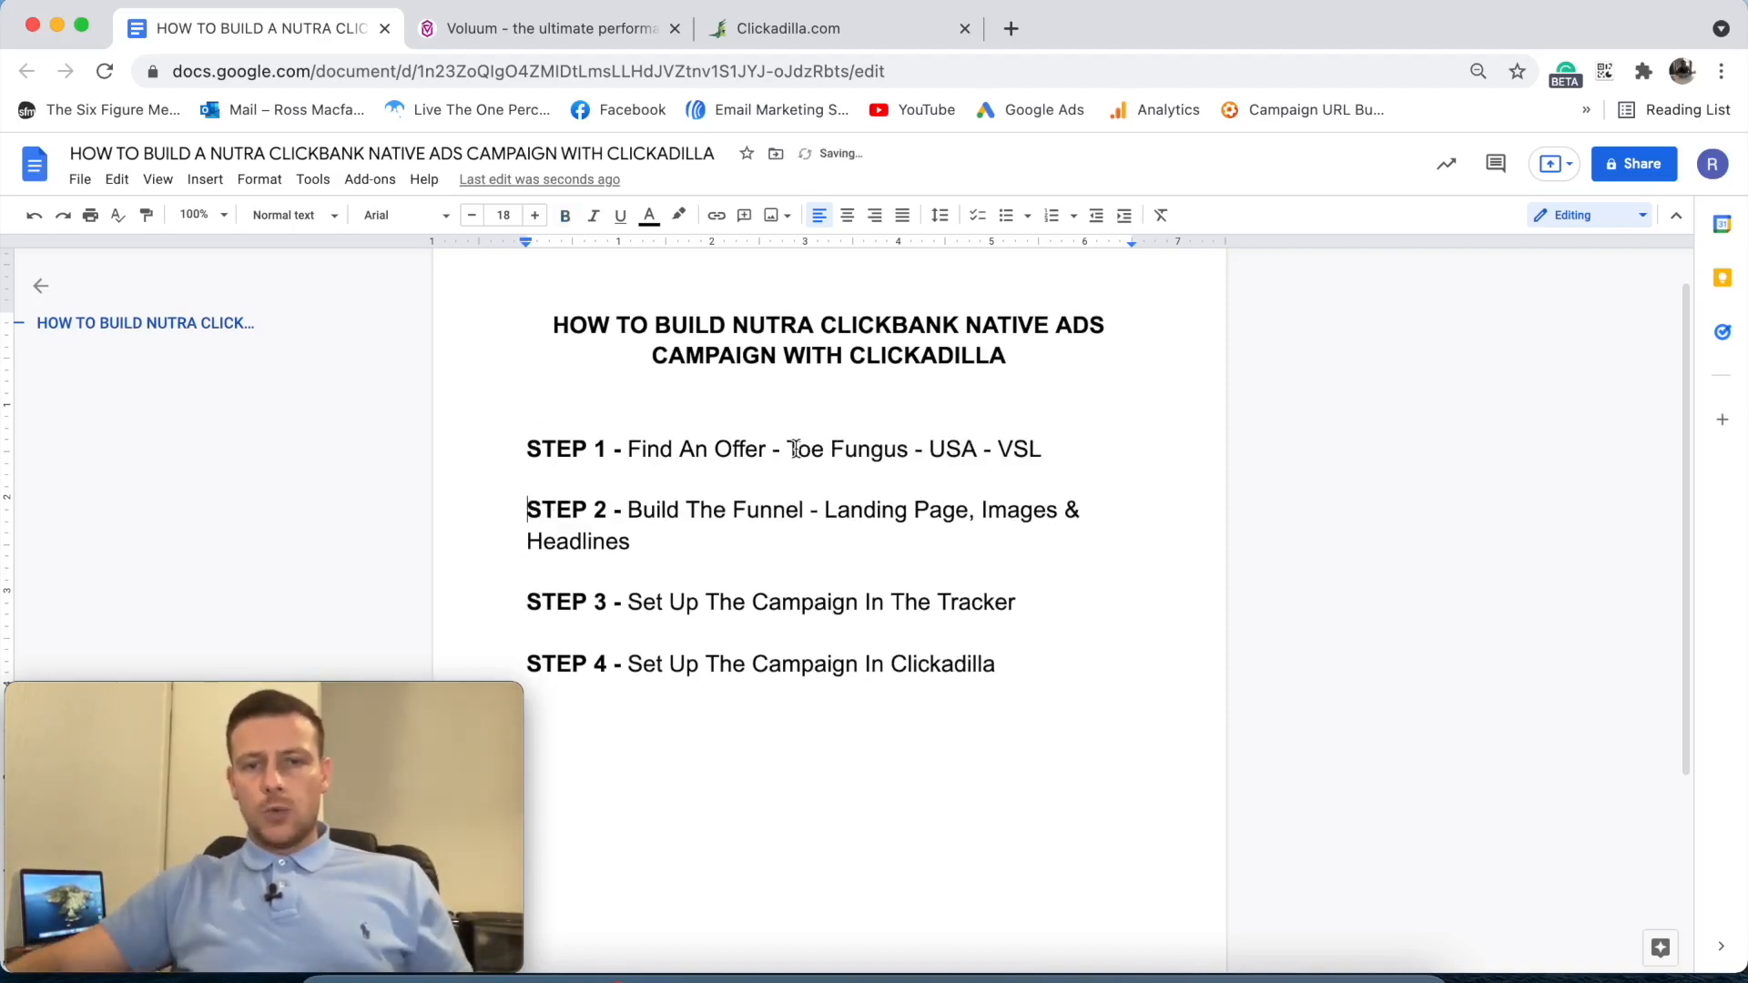
- Review the outline's USA and VSL offer notes against the landing page, images and headlines planned in Step 2
{"action": "left_click_drag", "start_coordinate": [928, 449], "coordinate": [1043, 449]}
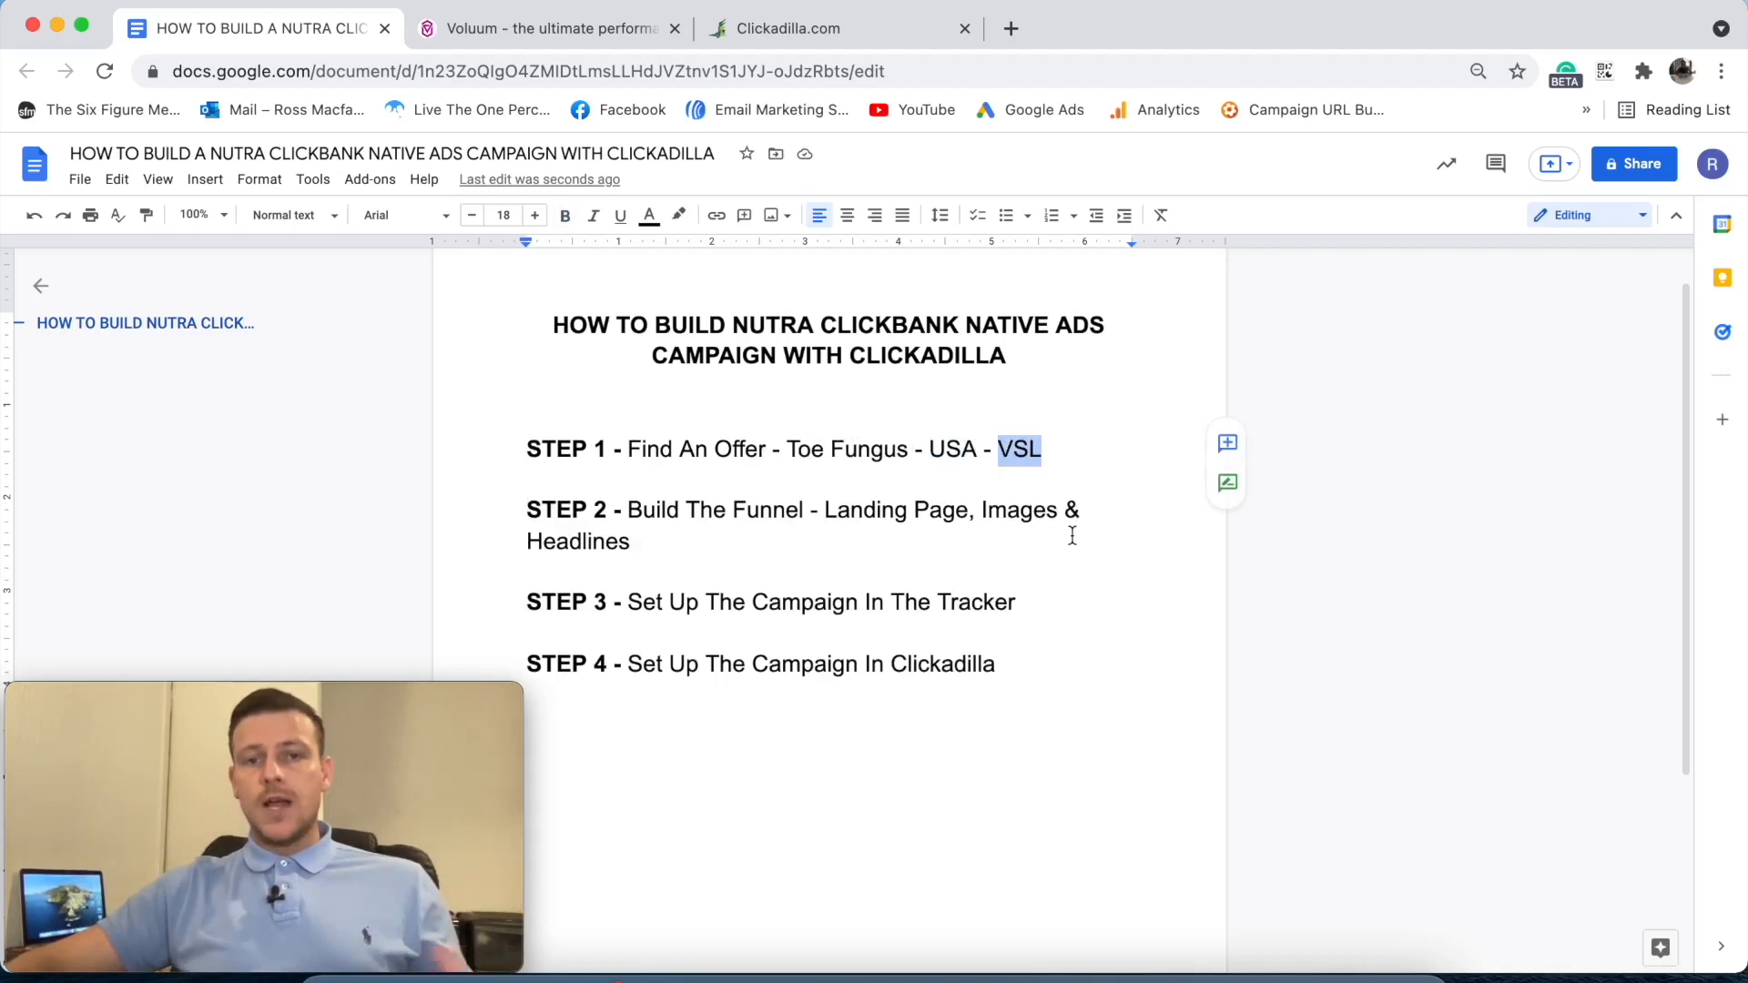
{"action": "left_click_drag", "start_coordinate": [819, 511], "coordinate": [1072, 507]}
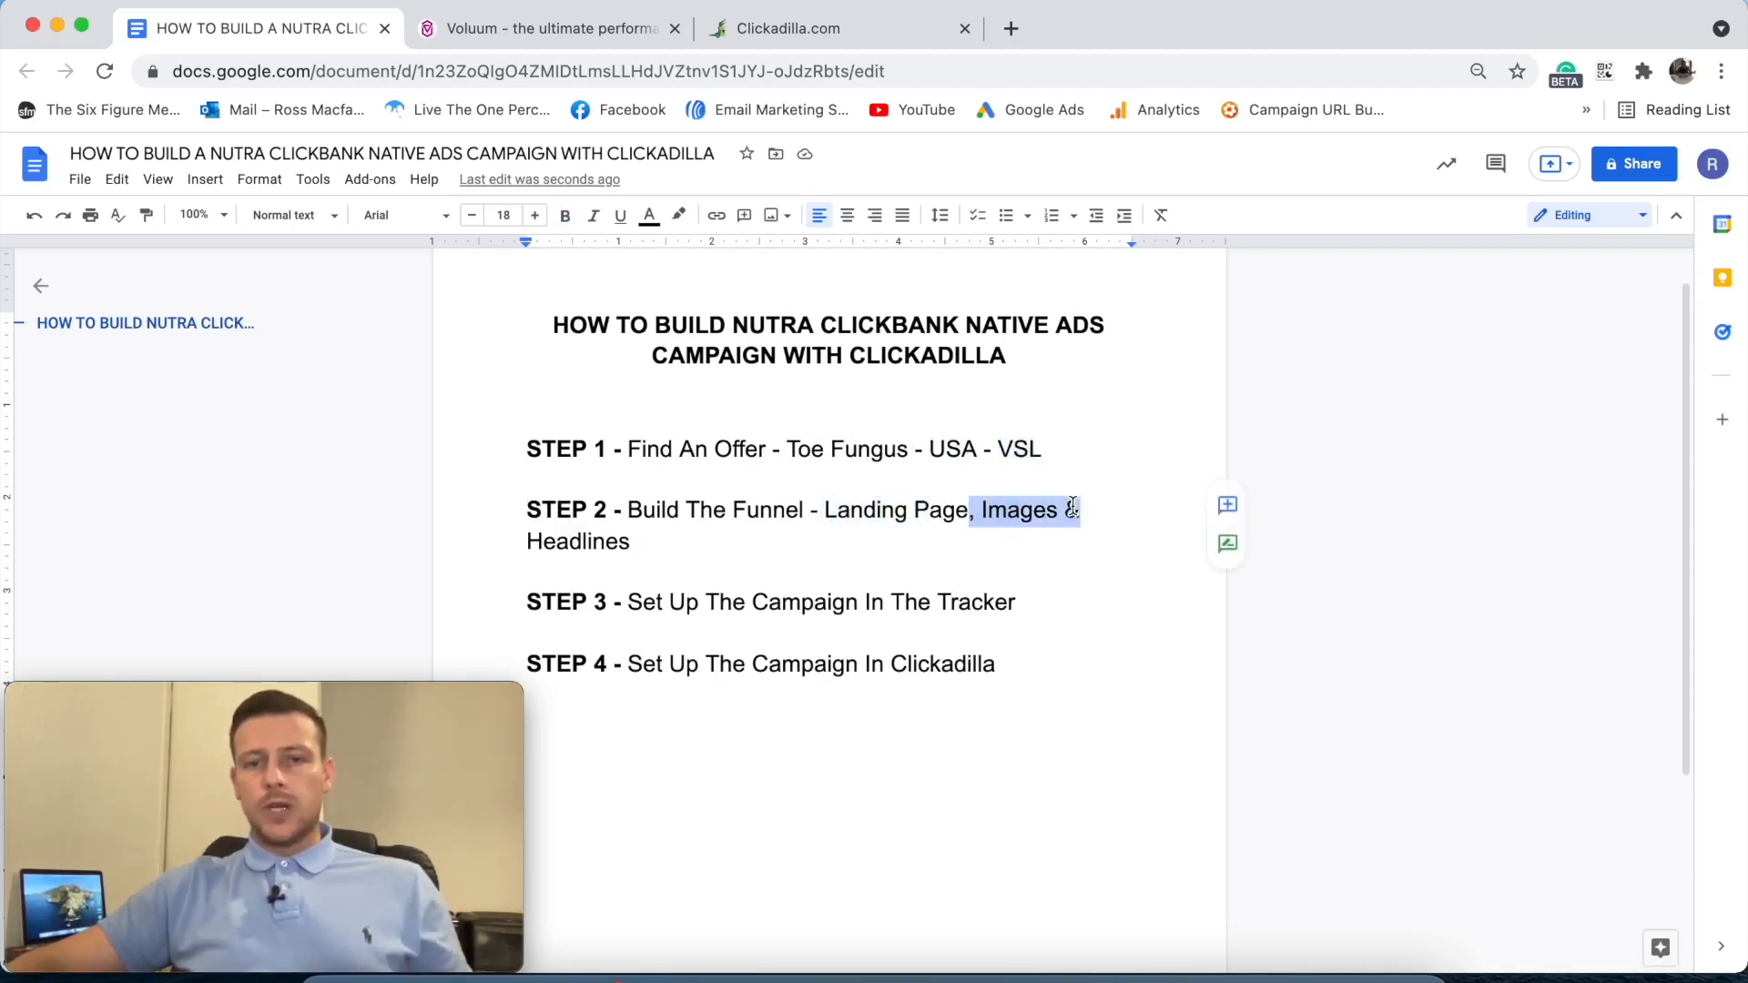
{"action": "left_click", "coordinate": [1098, 528]}
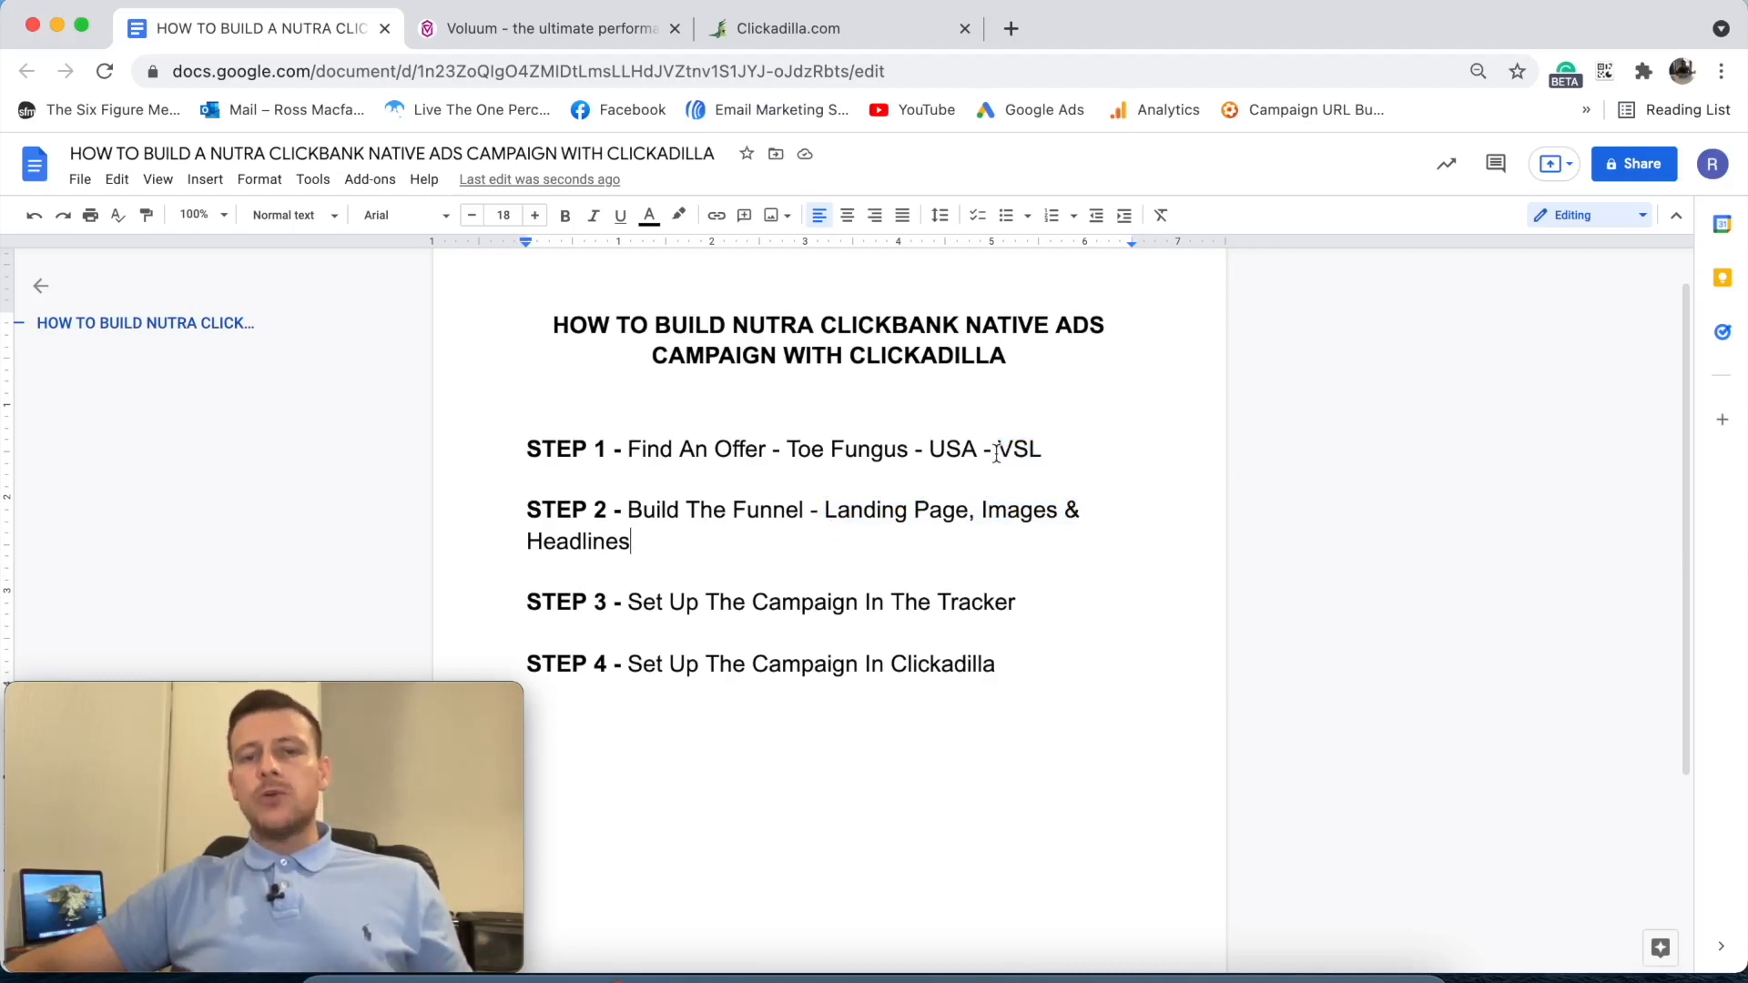
{"action": "left_click_drag", "start_coordinate": [997, 450], "coordinate": [1073, 451]}
{"action": "double_click", "coordinate": [1086, 419]}
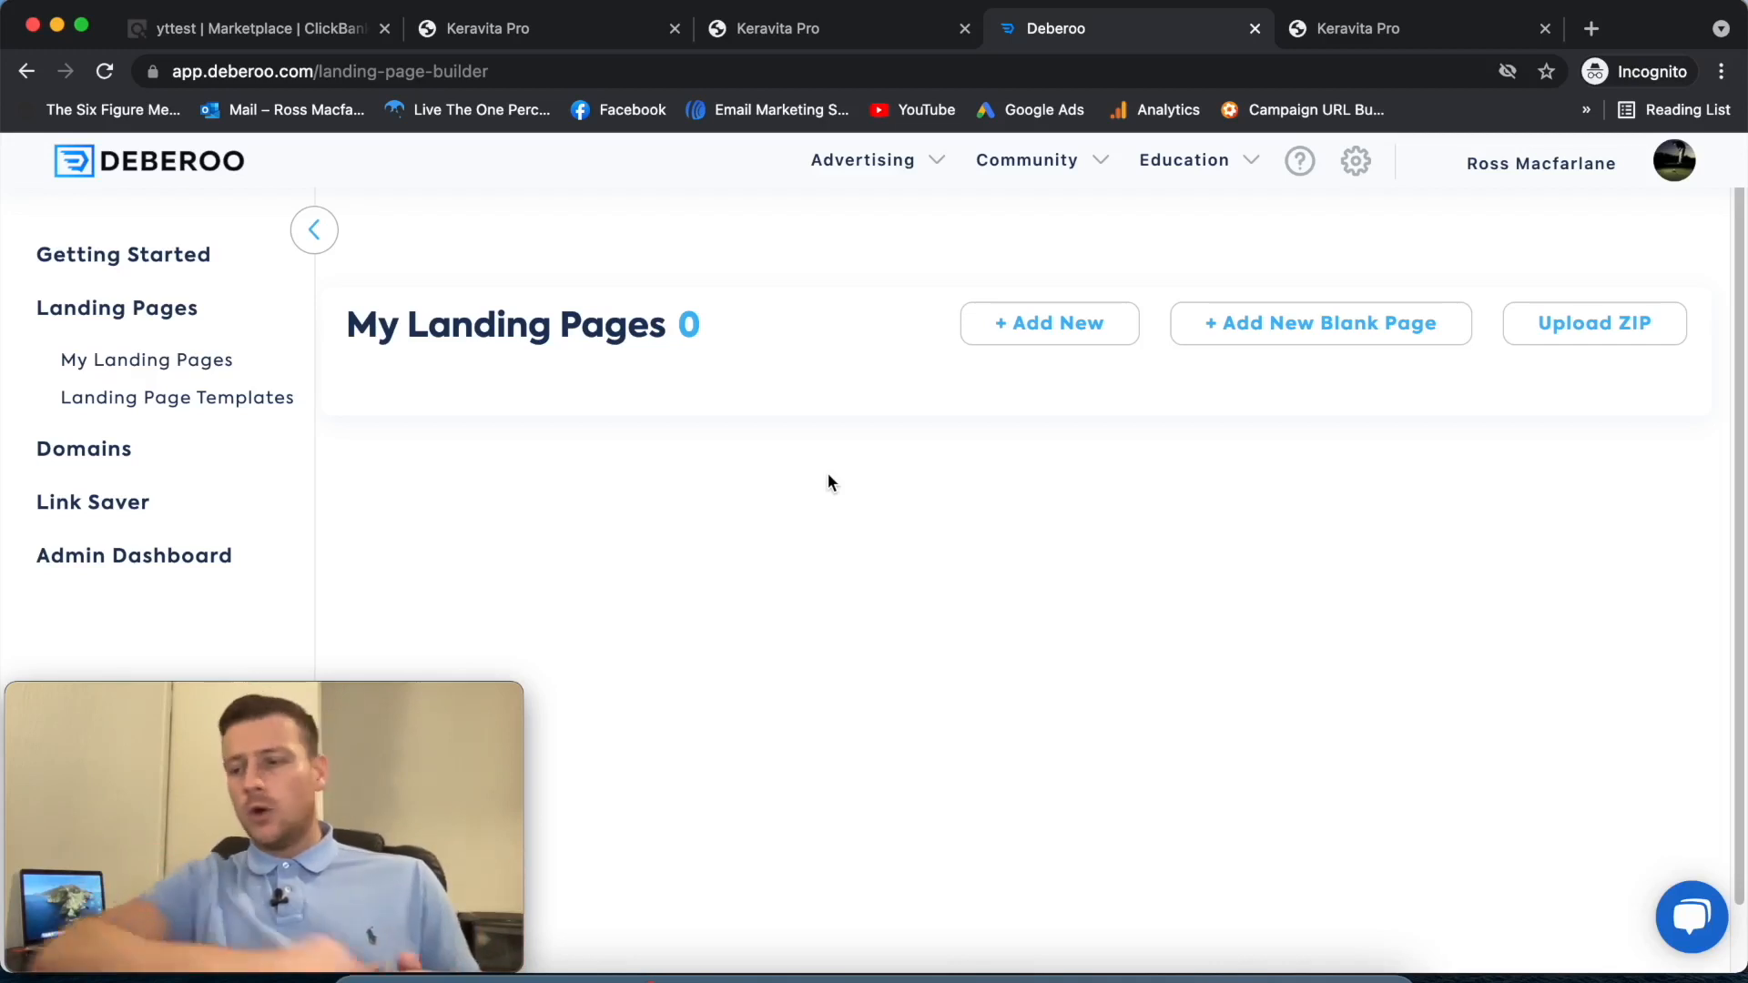
- In Deberoo, open the landing page templates and filter them by the Native traffic source
{"action": "left_click", "coordinate": [187, 398]}
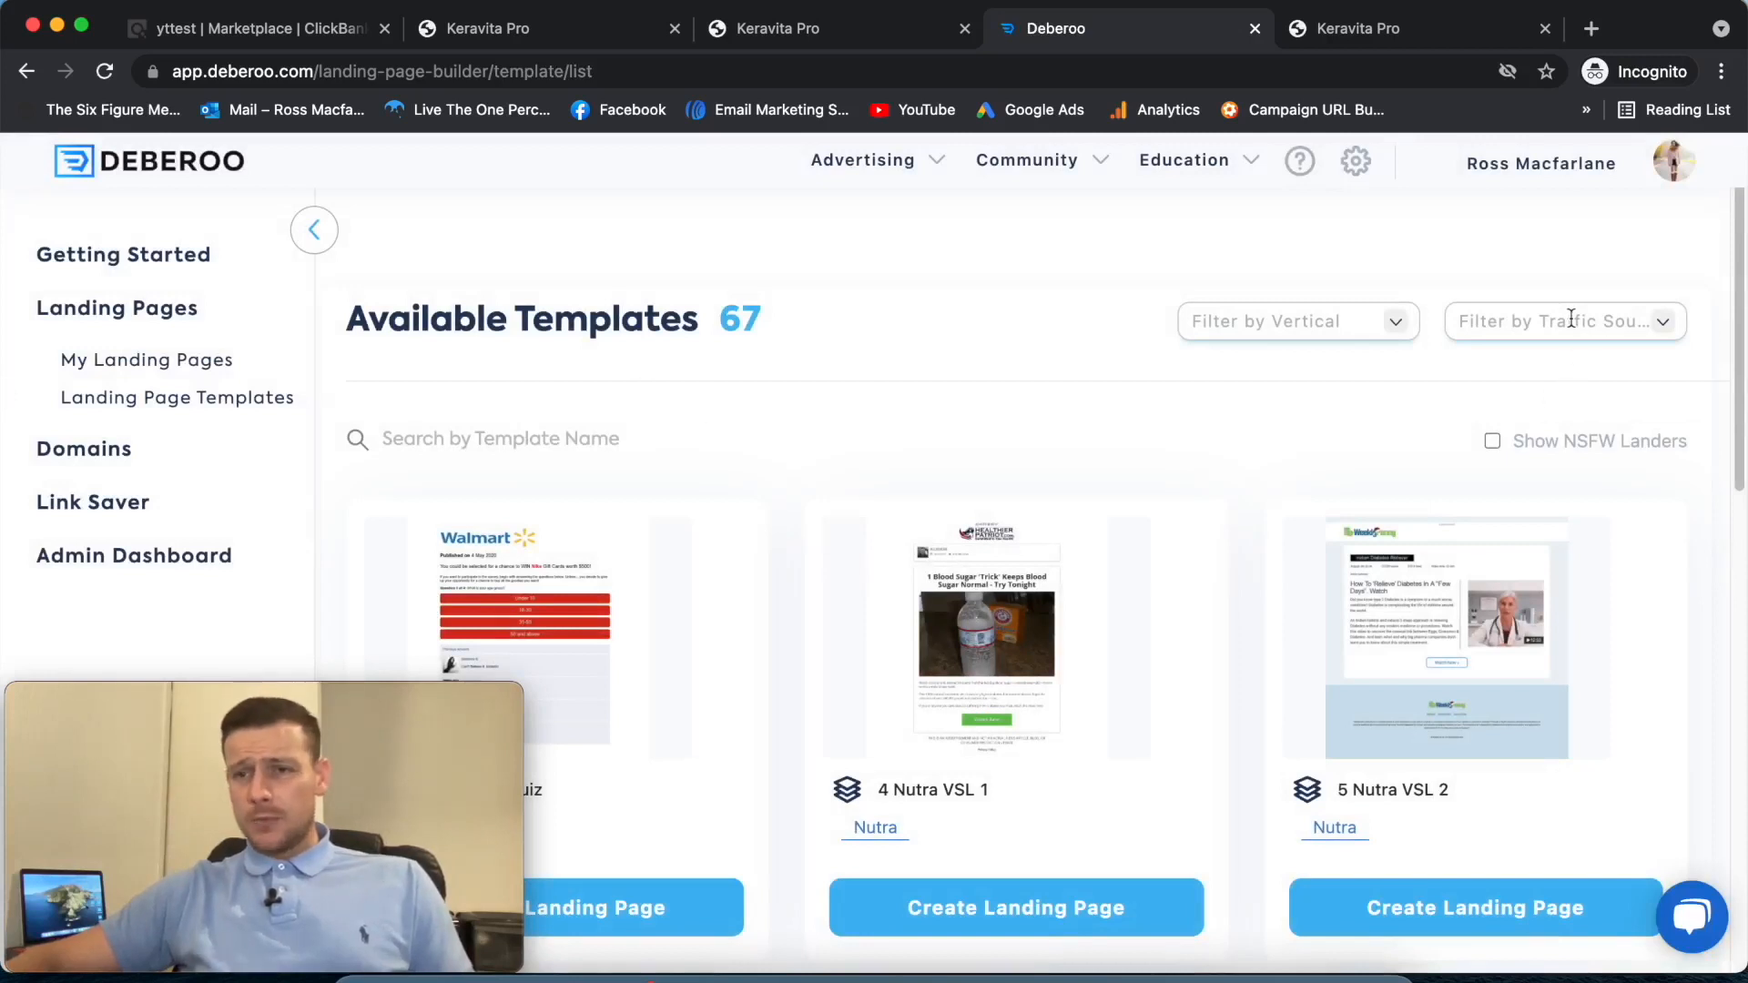
{"action": "left_click", "coordinate": [1572, 321]}
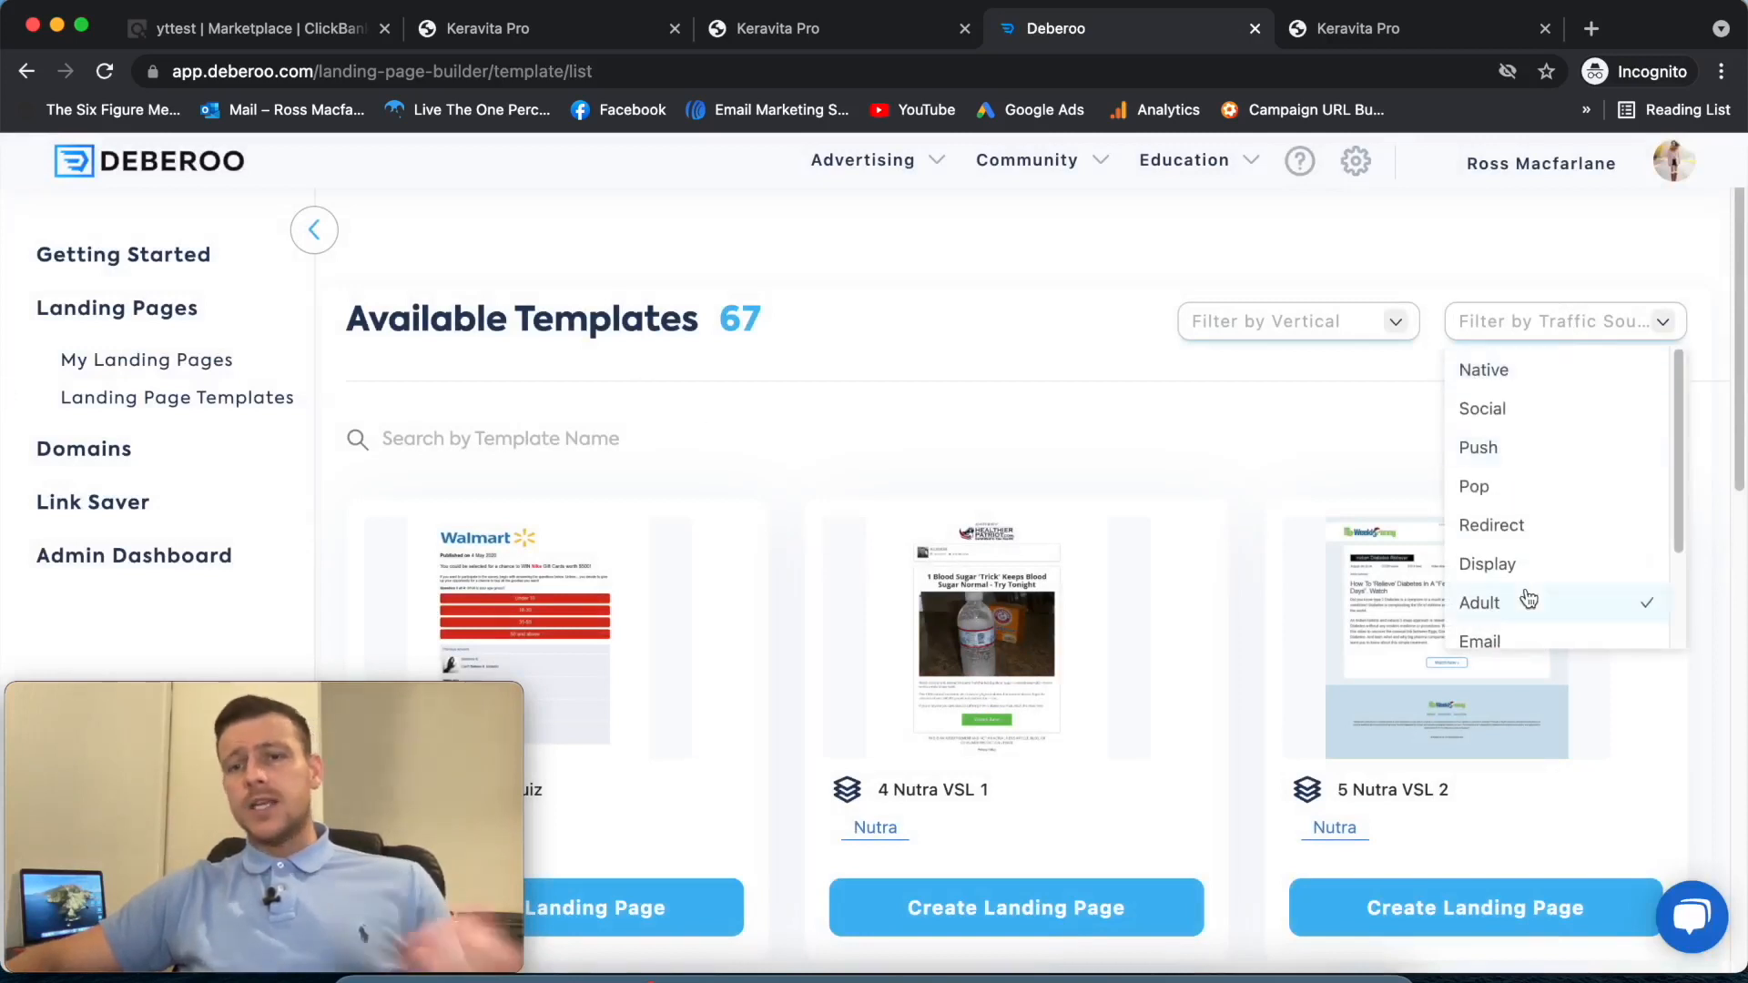
{"action": "scroll", "coordinate": [1527, 596], "scroll_direction": "down", "scroll_amount": 3}
{"action": "scroll", "coordinate": [1560, 482], "scroll_direction": "up", "scroll_amount": 3}
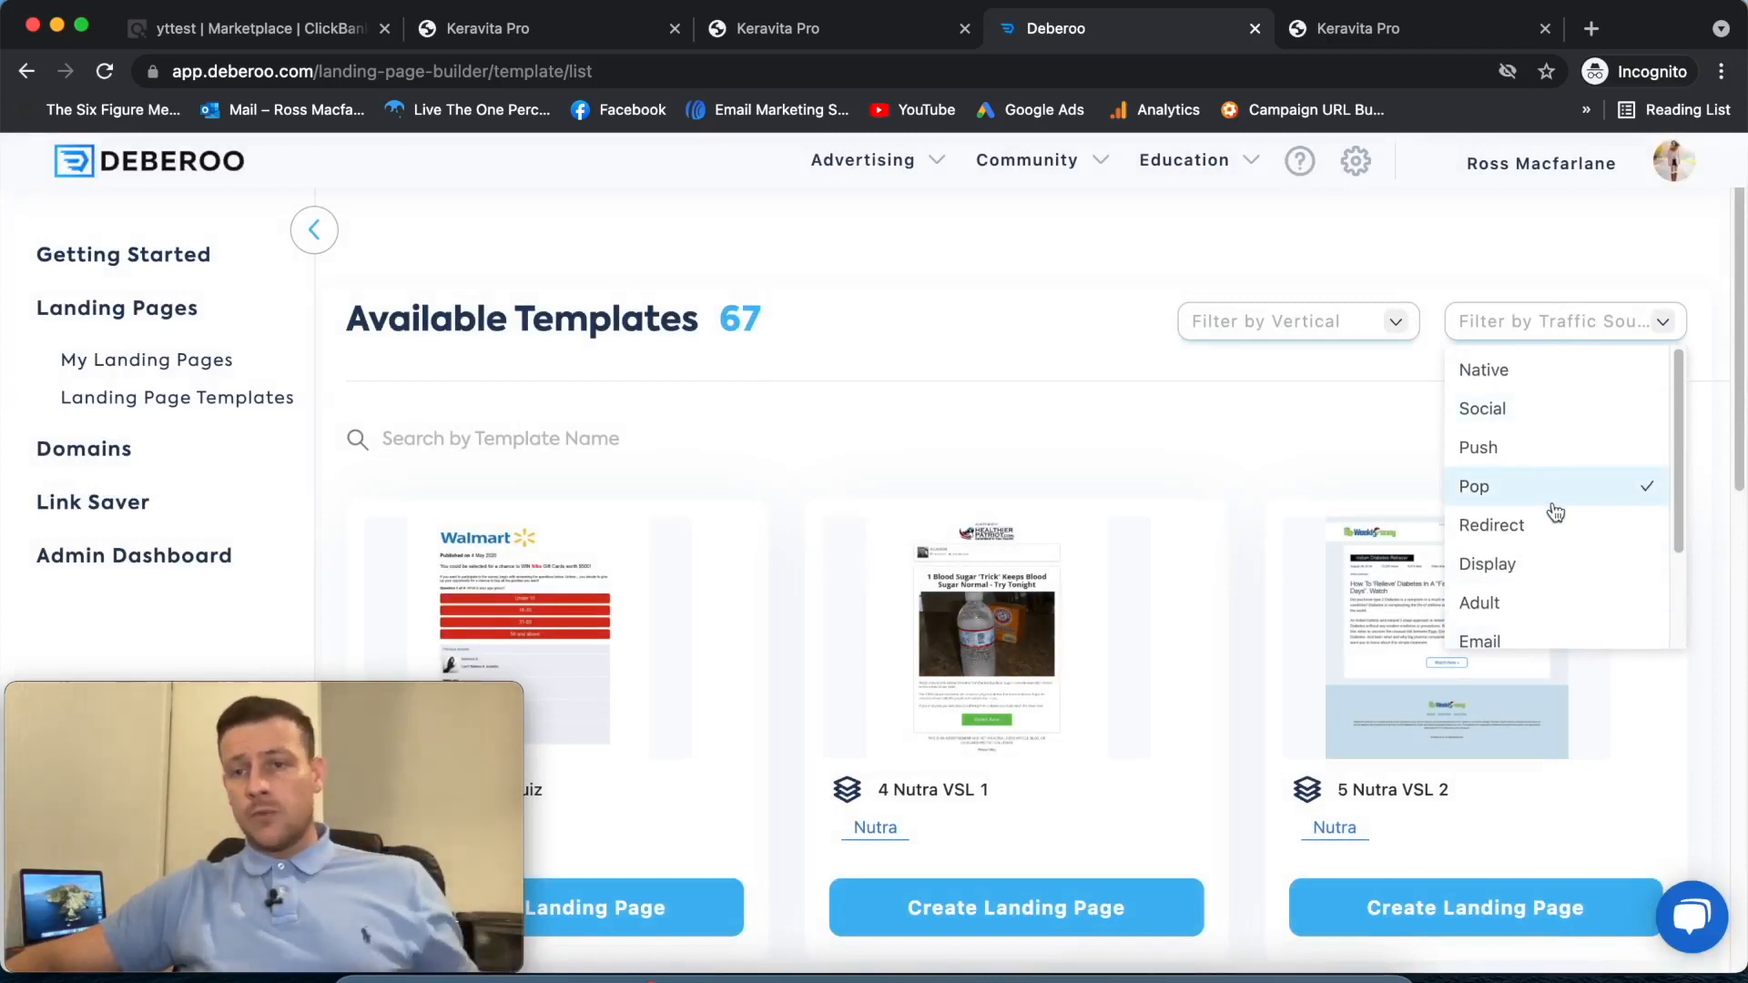
{"action": "scroll", "coordinate": [1549, 508], "scroll_direction": "down", "scroll_amount": 3}
{"action": "scroll", "coordinate": [1559, 536], "scroll_direction": "up", "scroll_amount": 3}
{"action": "scroll", "coordinate": [1559, 510], "scroll_direction": "up", "scroll_amount": 2}
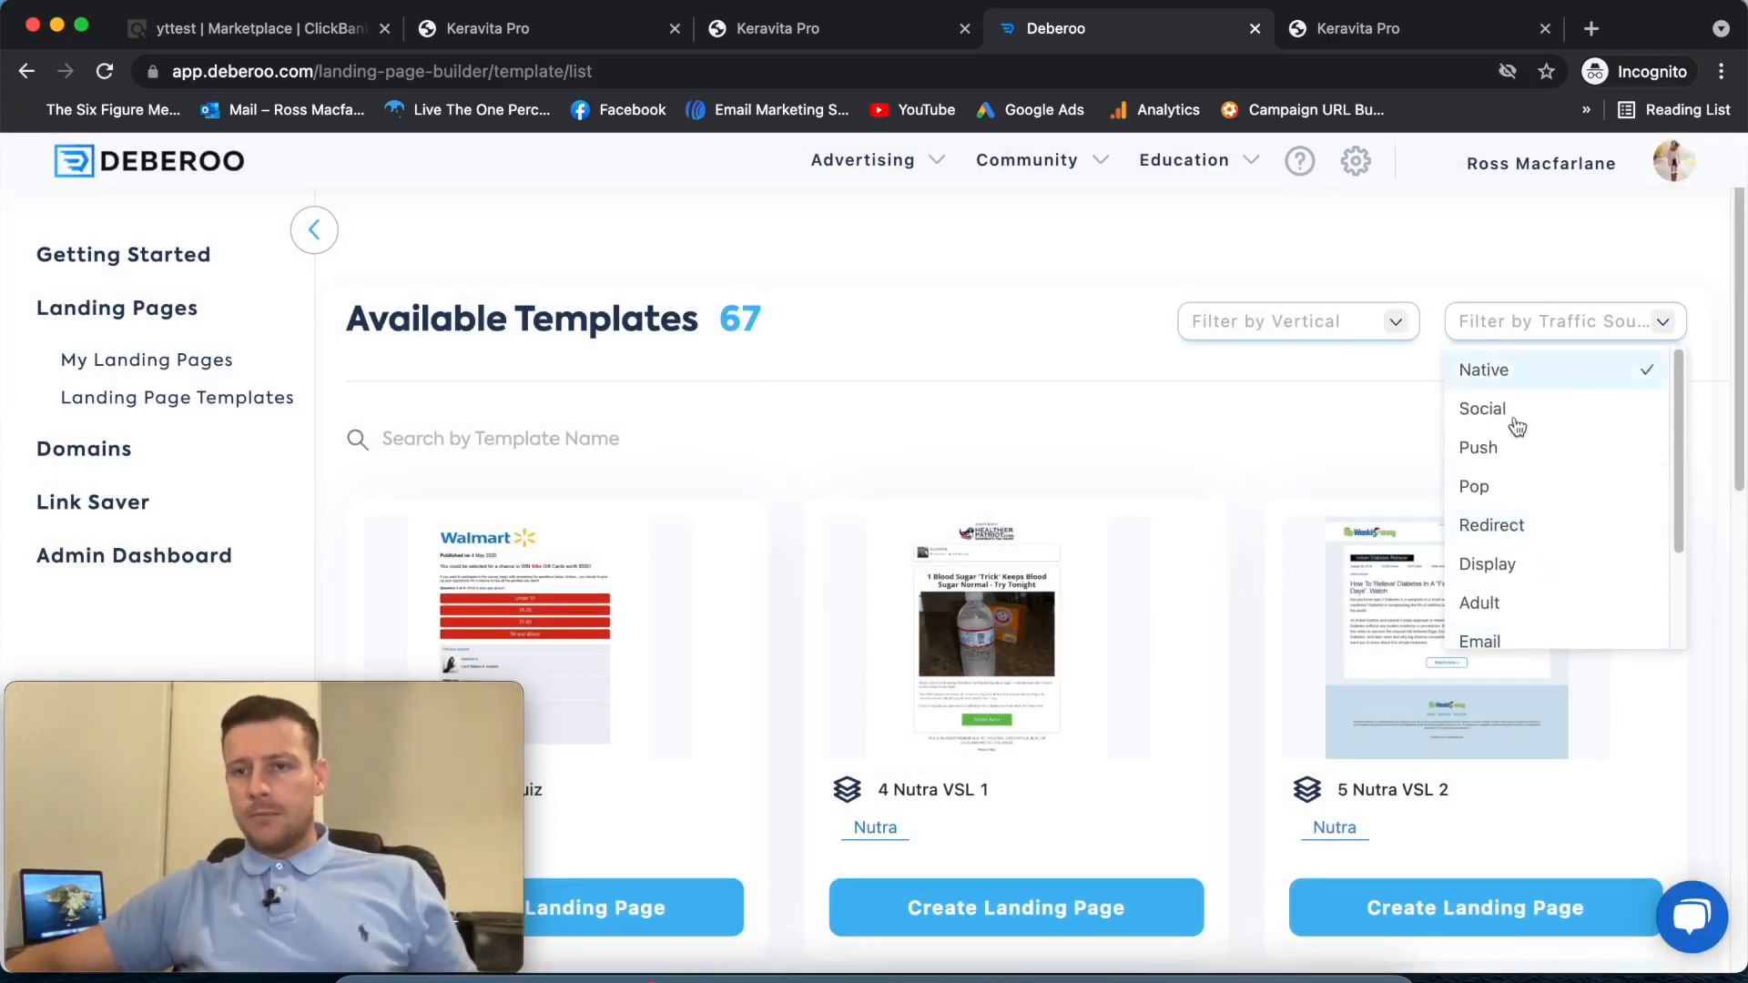
{"action": "scroll", "coordinate": [1549, 492], "scroll_direction": "down", "scroll_amount": 3}
{"action": "scroll", "coordinate": [1566, 419], "scroll_direction": "up", "scroll_amount": 3}
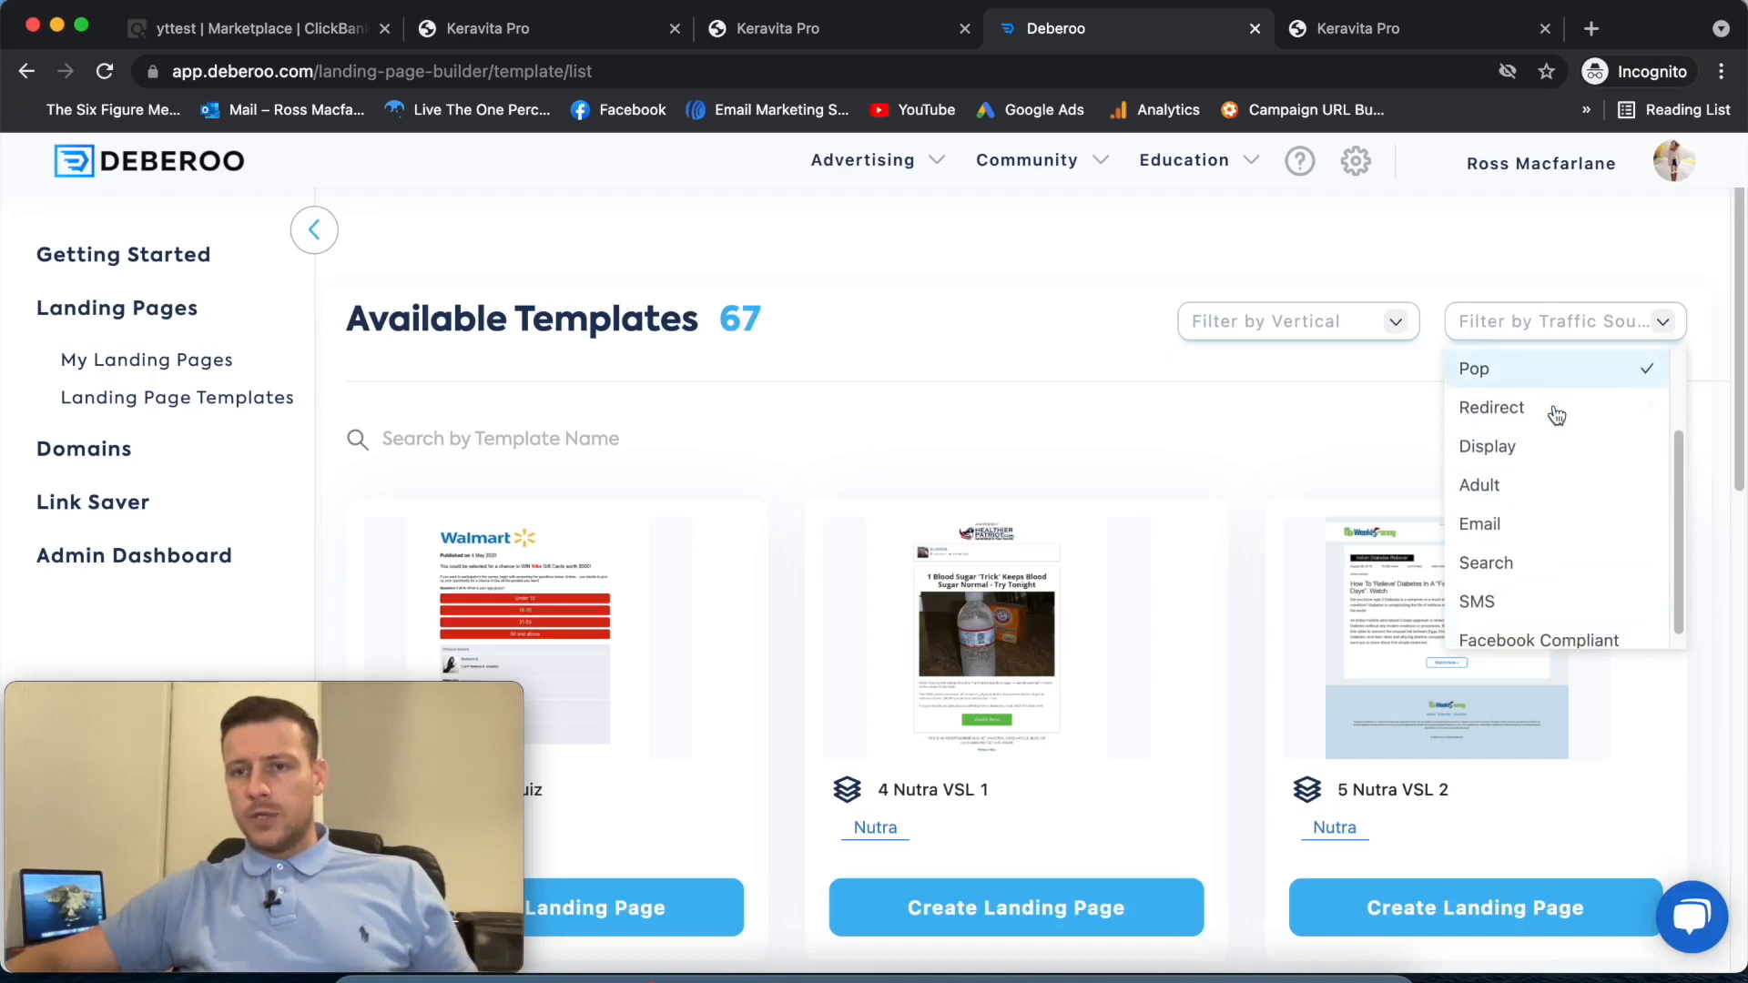
{"action": "left_click", "coordinate": [1486, 373]}
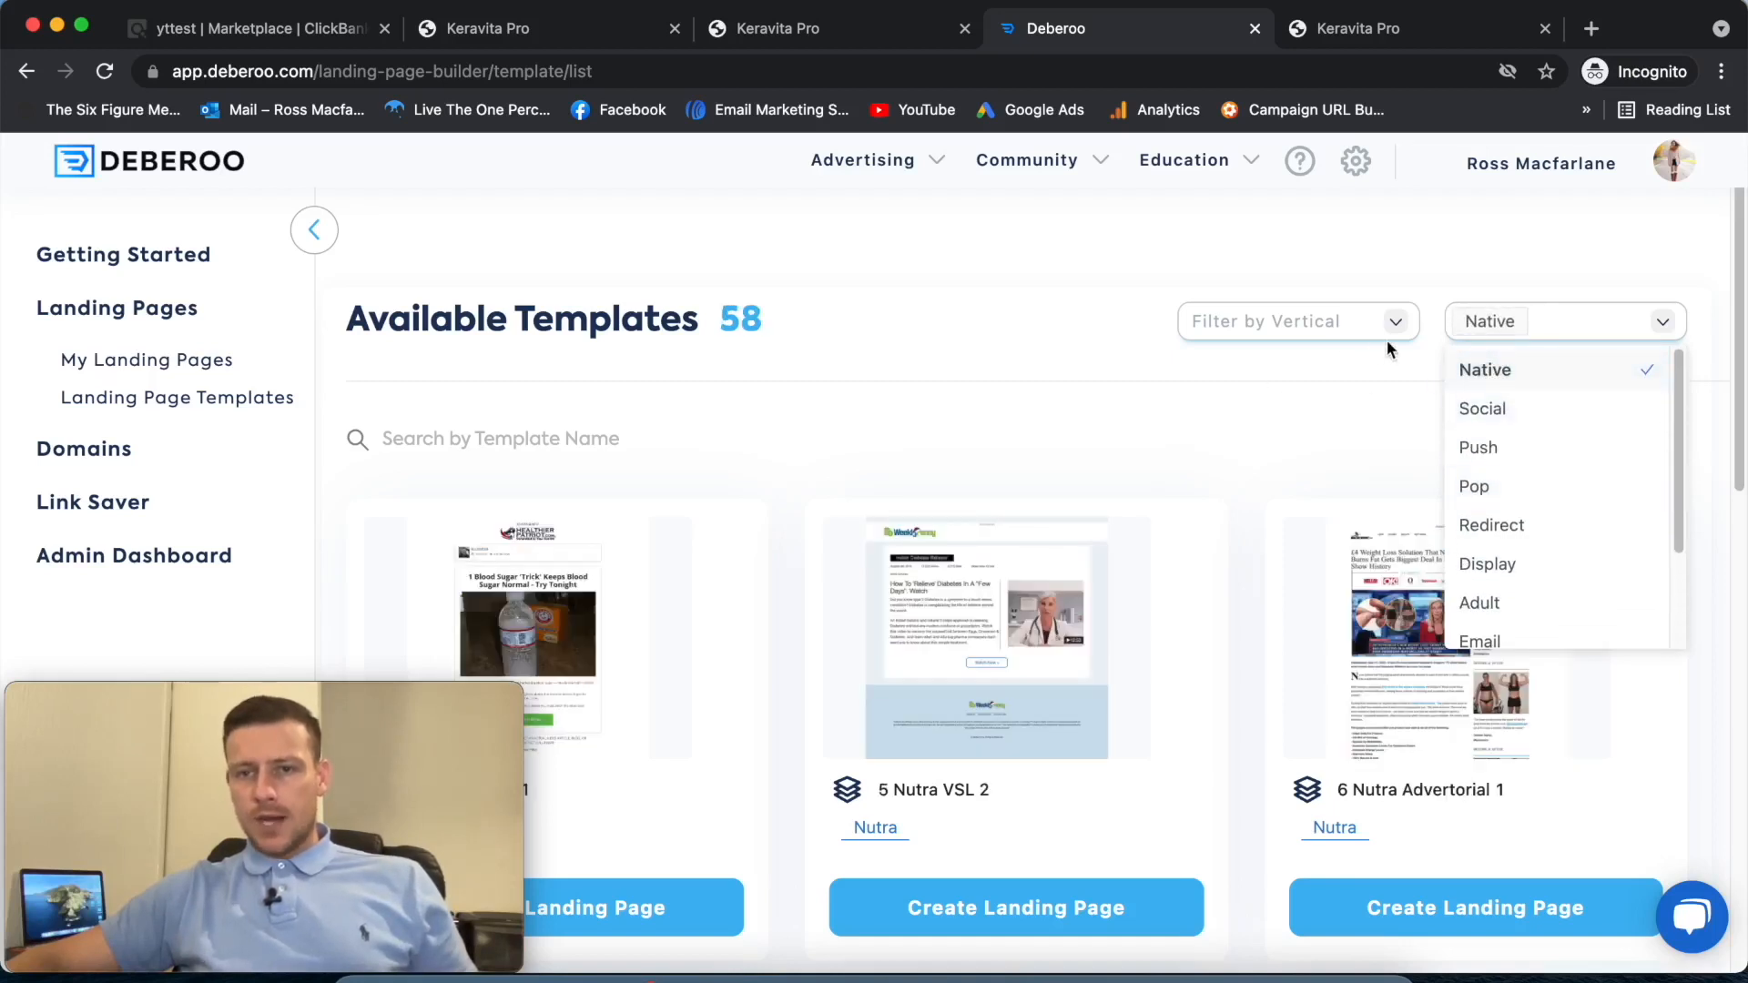
- Narrow the native landing page templates to the Nutra vertical
{"action": "left_click", "coordinate": [1296, 326]}
{"action": "left_click", "coordinate": [1220, 411]}
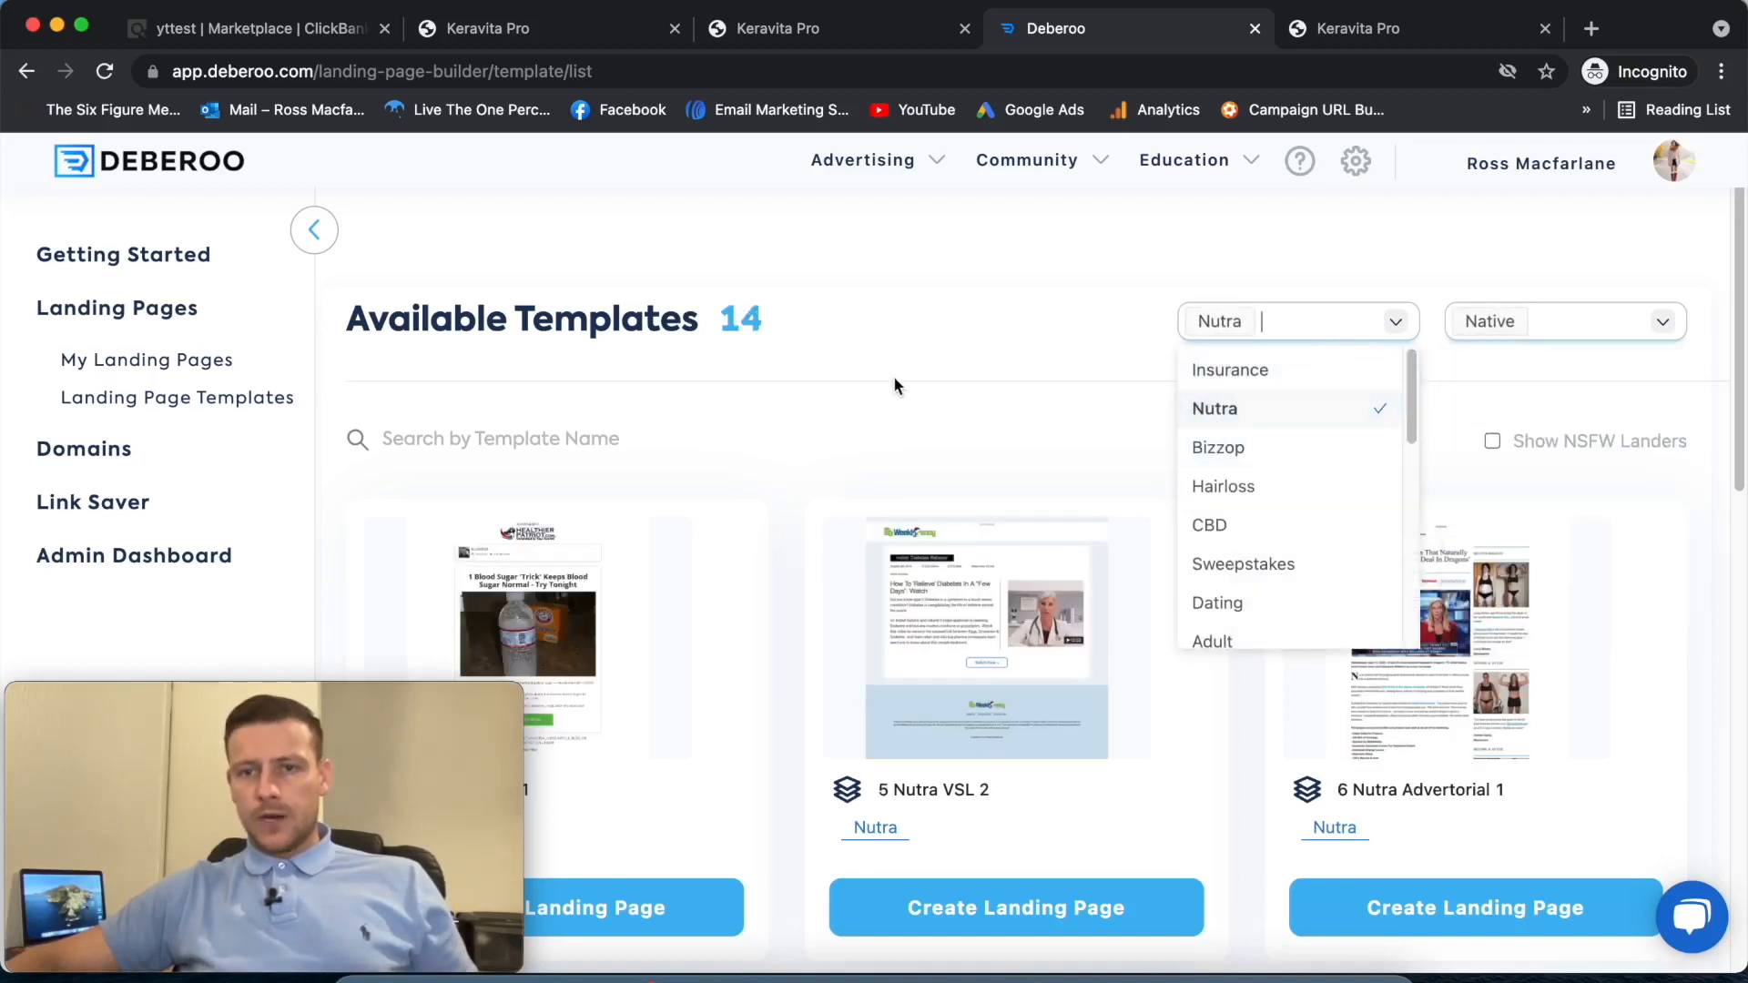
{"action": "left_click", "coordinate": [917, 419]}
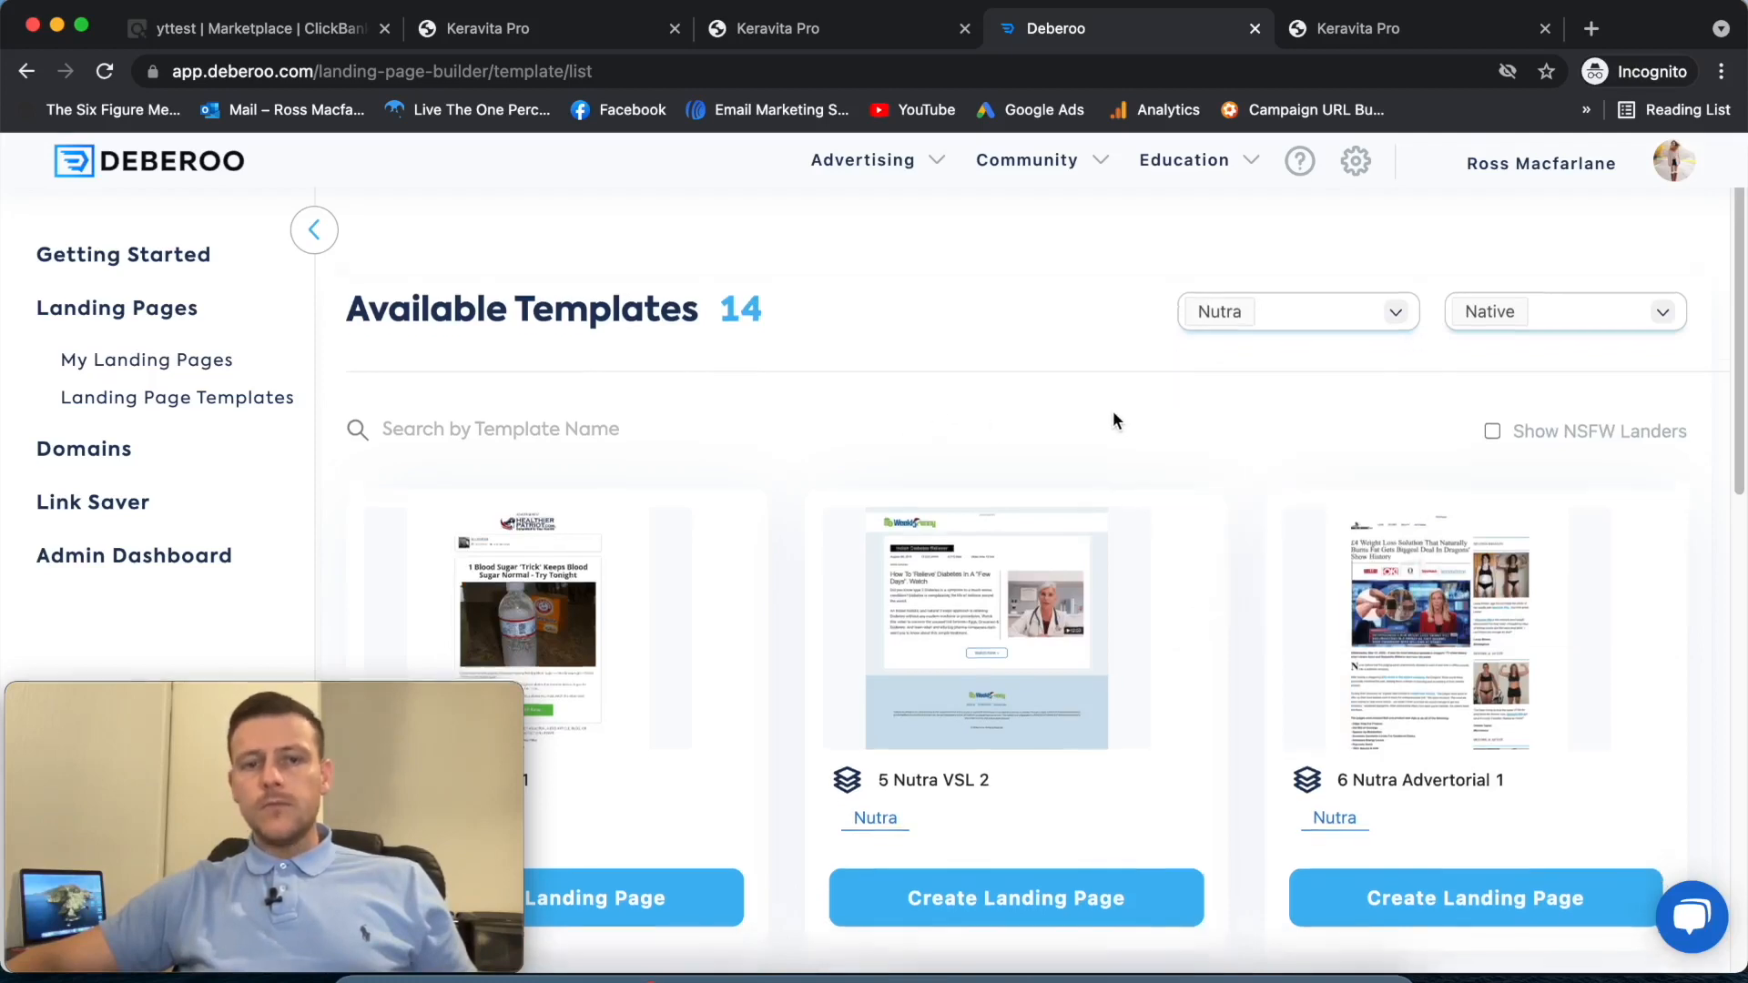
- Browse the filtered nutra templates and compare them with Keravita's affiliate page and video sales page
{"action": "scroll", "coordinate": [1113, 417], "scroll_direction": "down", "scroll_amount": 3}
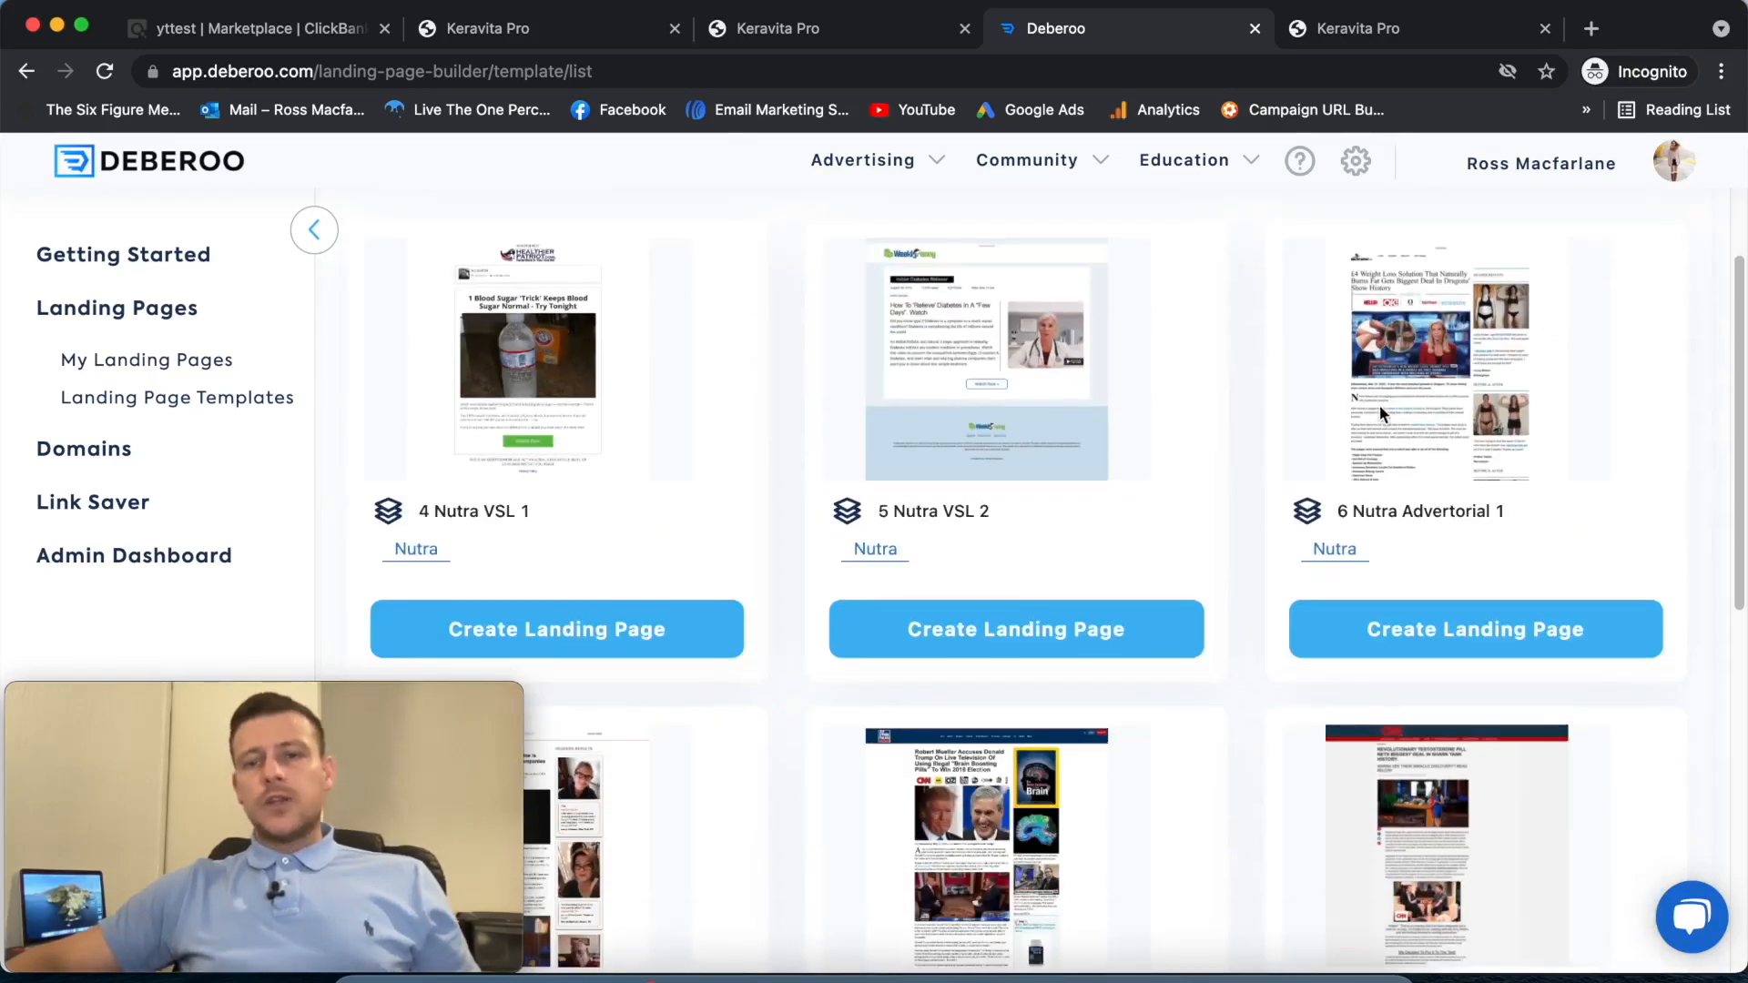
{"action": "scroll", "coordinate": [1403, 450], "scroll_direction": "down", "scroll_amount": 10}
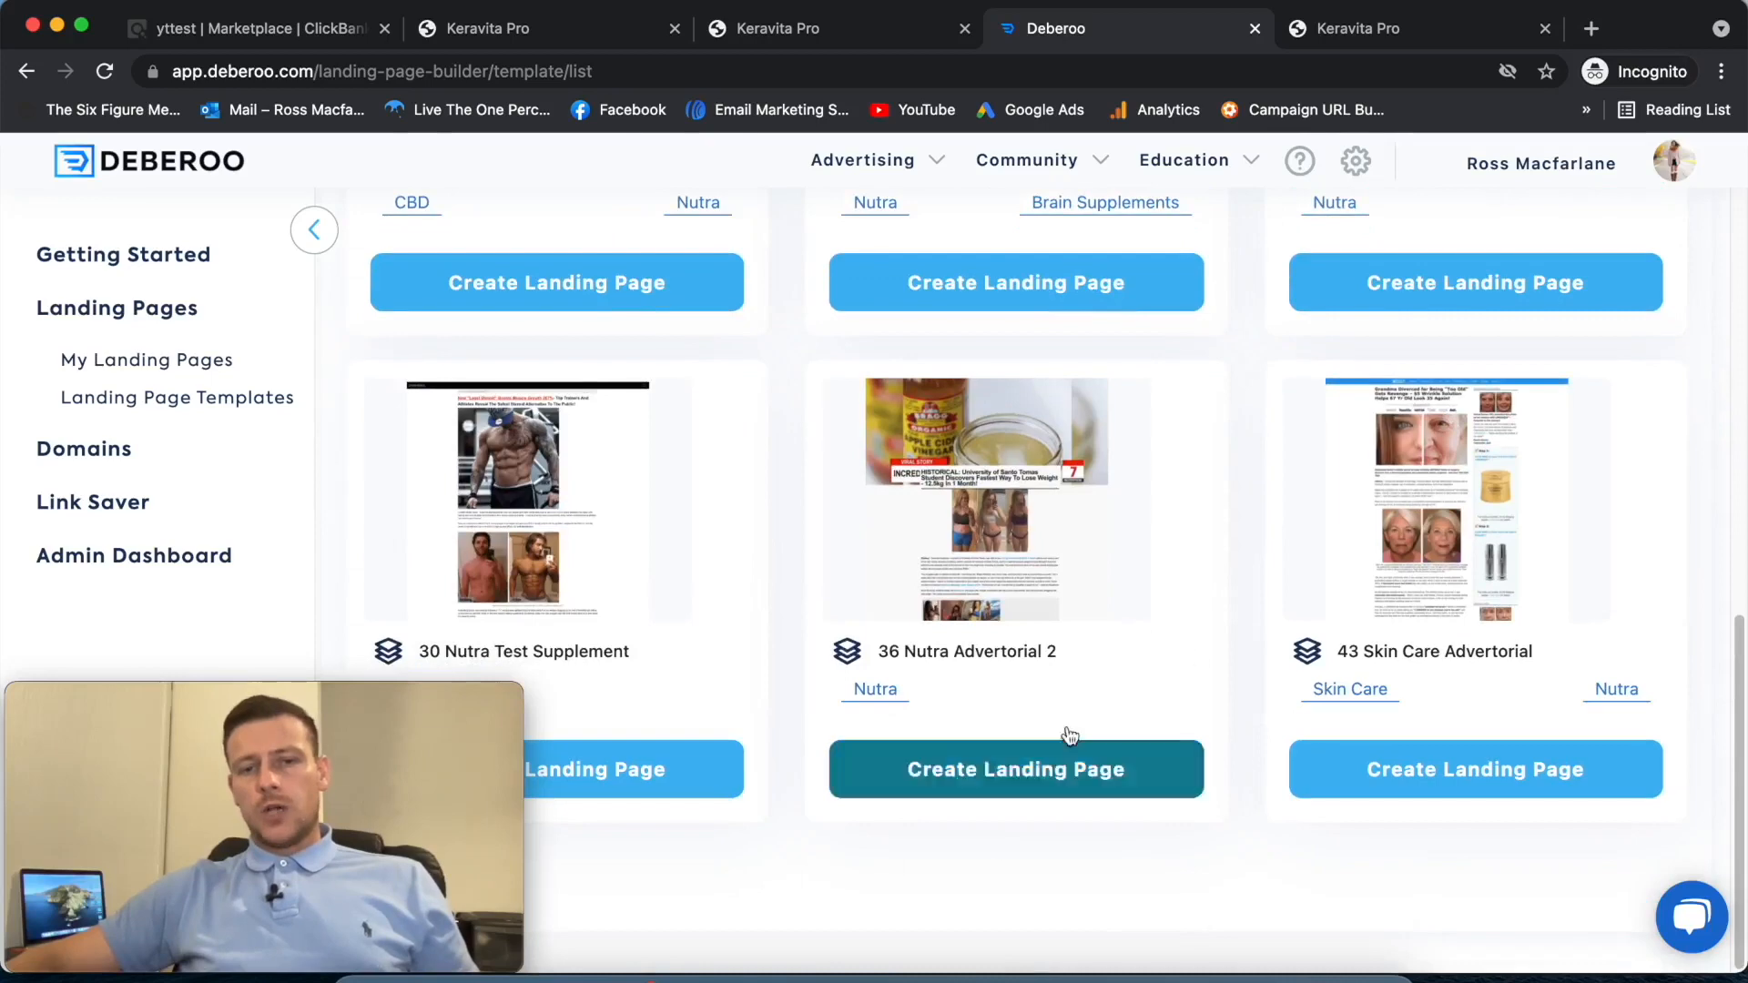
{"action": "scroll", "coordinate": [900, 403], "scroll_direction": "up", "scroll_amount": 15}
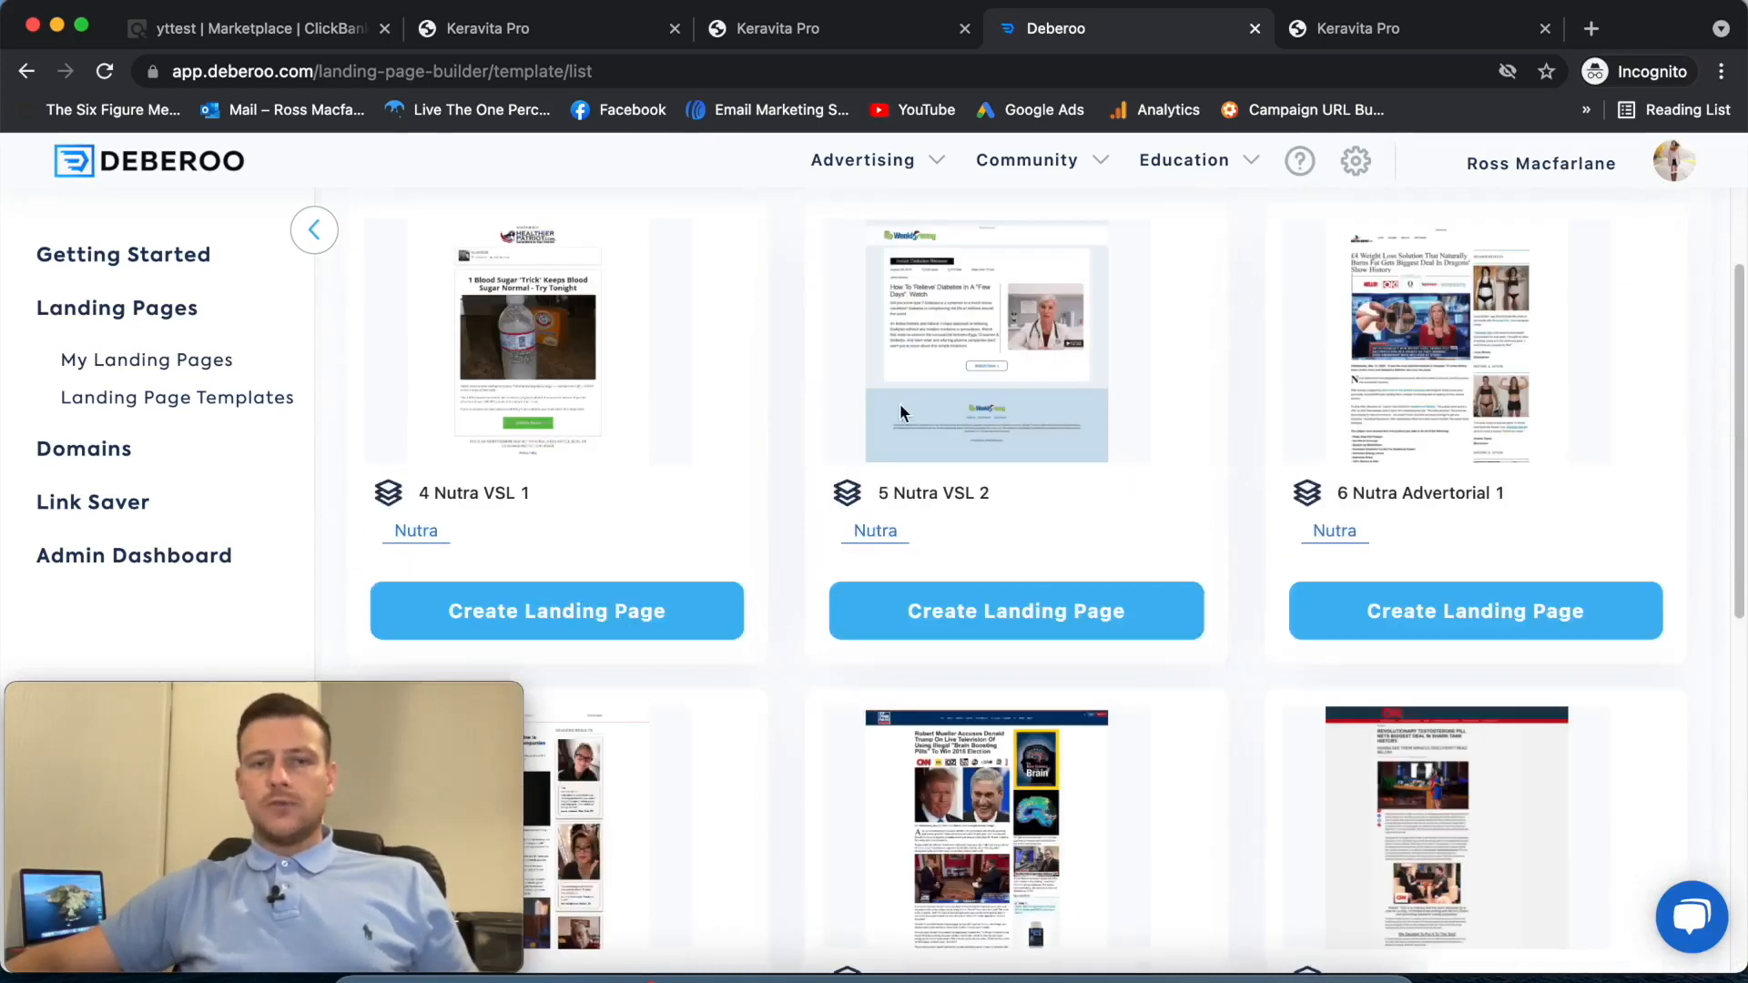
{"action": "scroll", "coordinate": [926, 386], "scroll_direction": "down", "scroll_amount": 4}
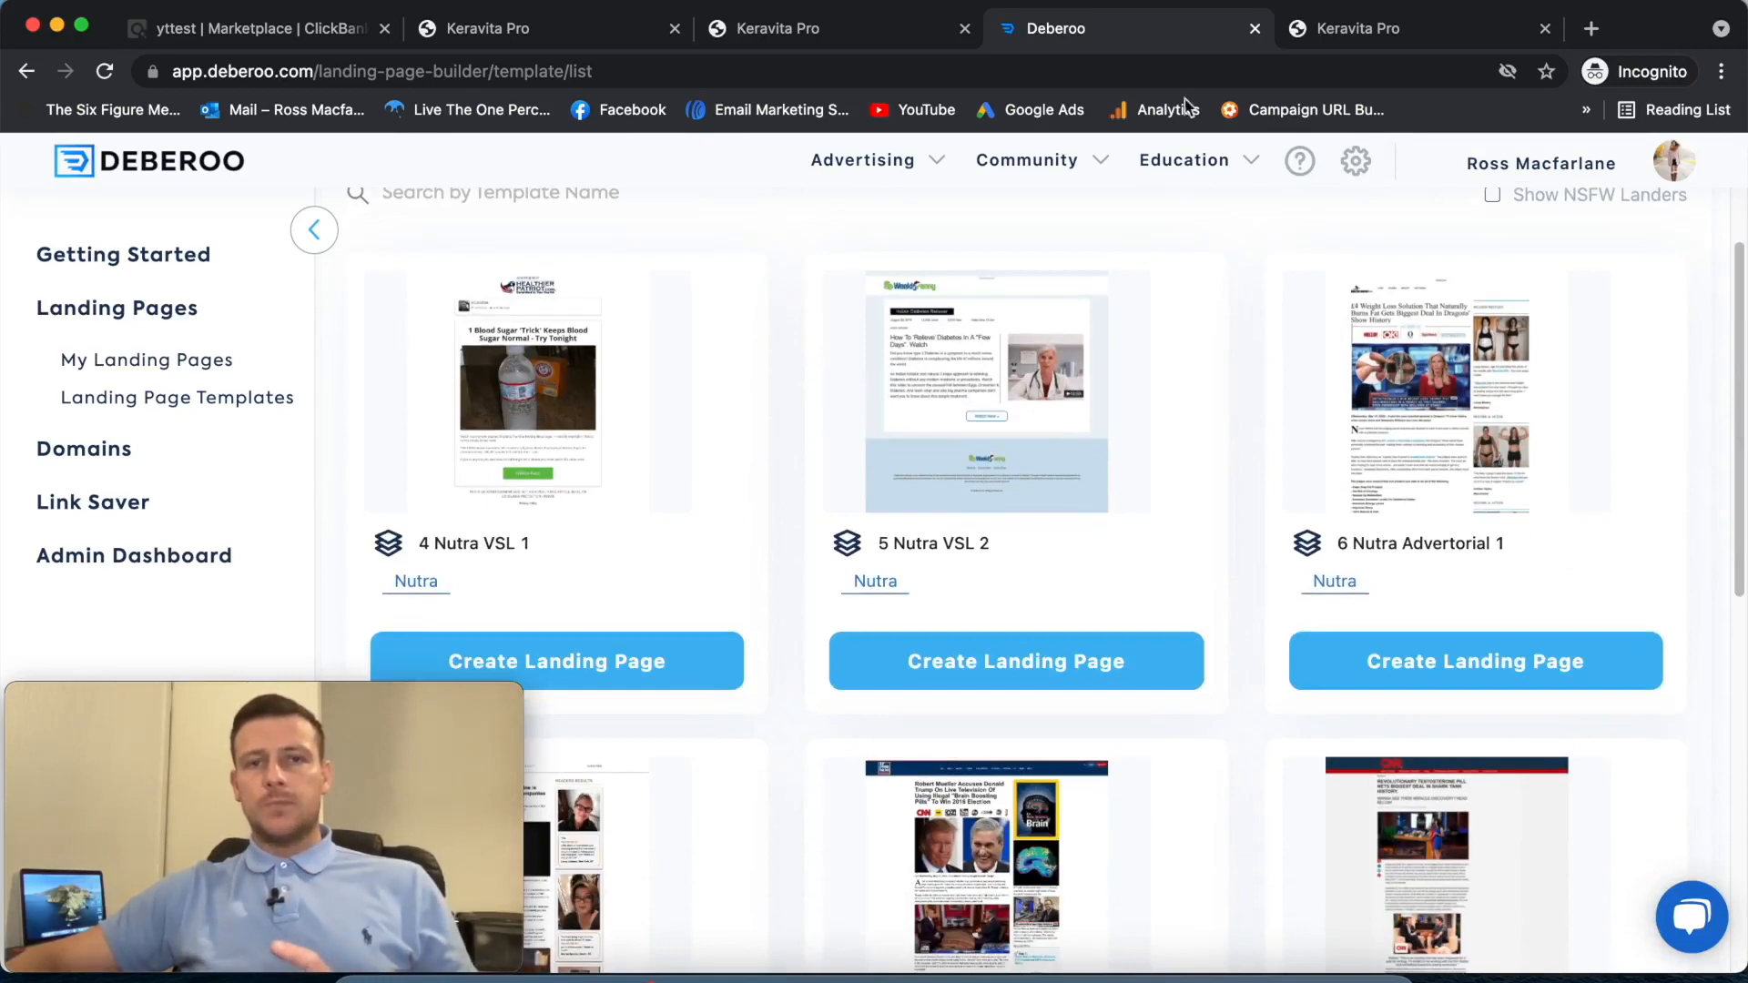
{"action": "left_click", "coordinate": [838, 28]}
{"action": "scroll", "coordinate": [850, 176], "scroll_direction": "up", "scroll_amount": 5}
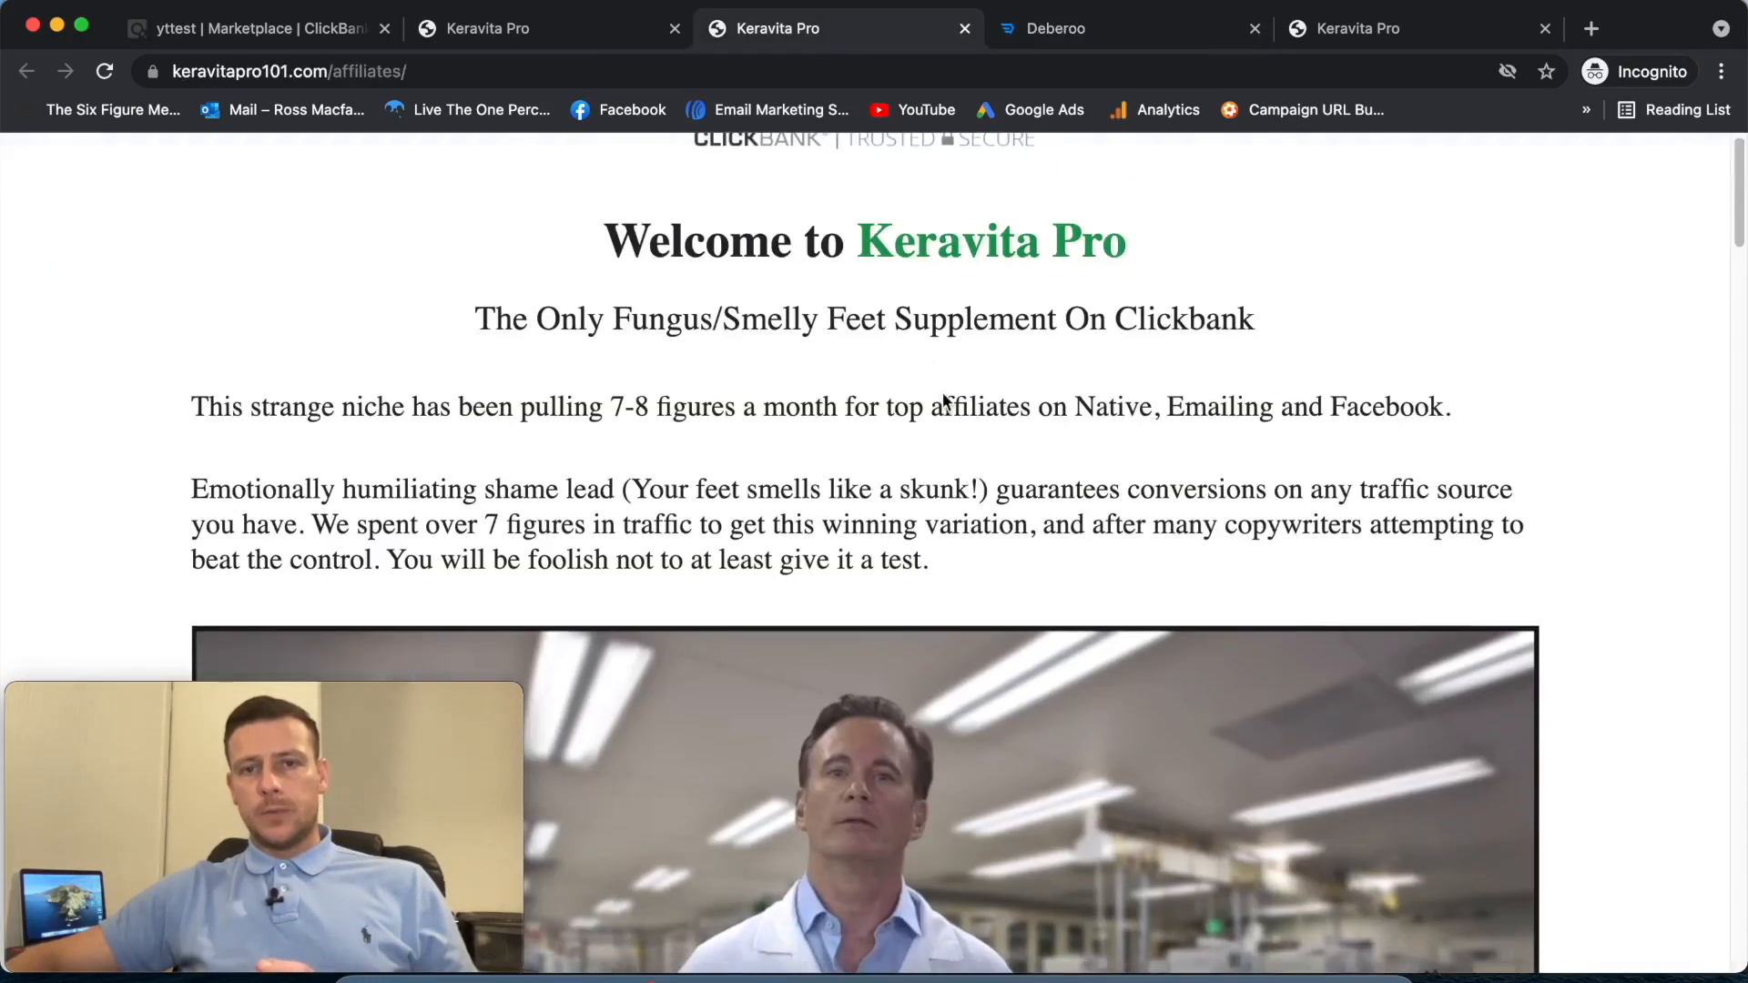
{"action": "left_click", "coordinate": [1420, 29]}
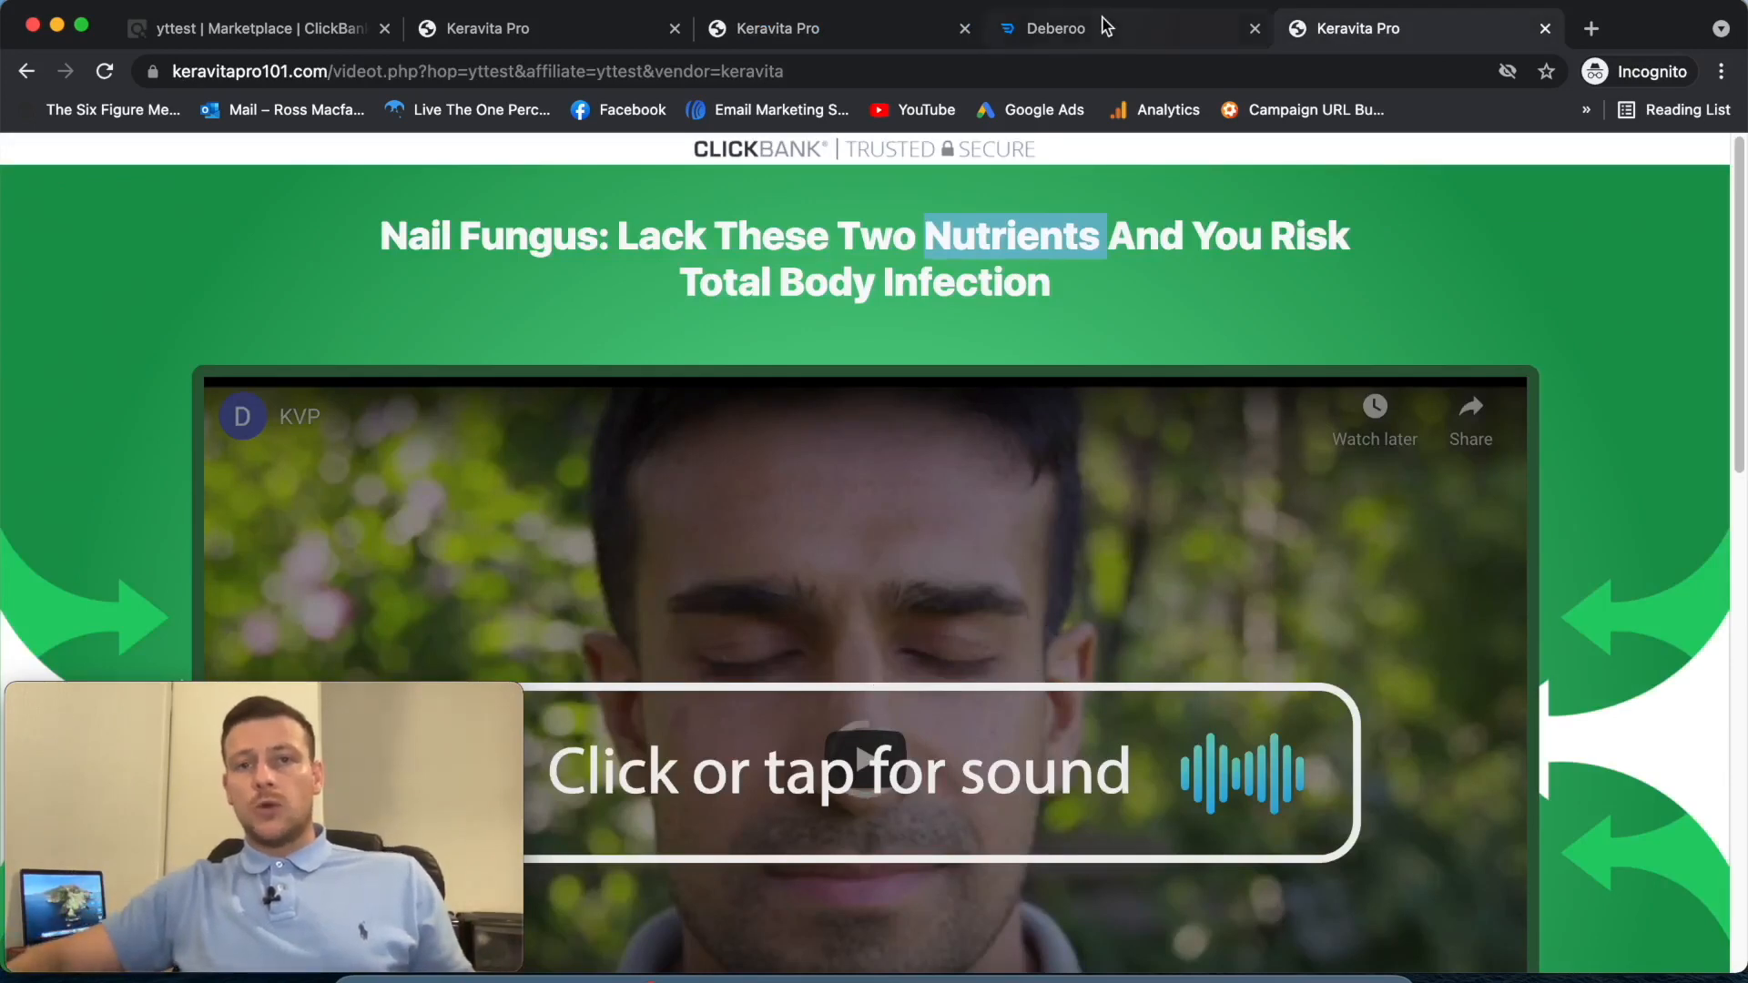
- Create a landing page named "Toe Fungus Landing Page Demo" from Deberoo's "4 Nutra VSL 1" template
{"action": "left_click", "coordinate": [1100, 23]}
{"action": "scroll", "coordinate": [774, 382], "scroll_direction": "down", "scroll_amount": 1}
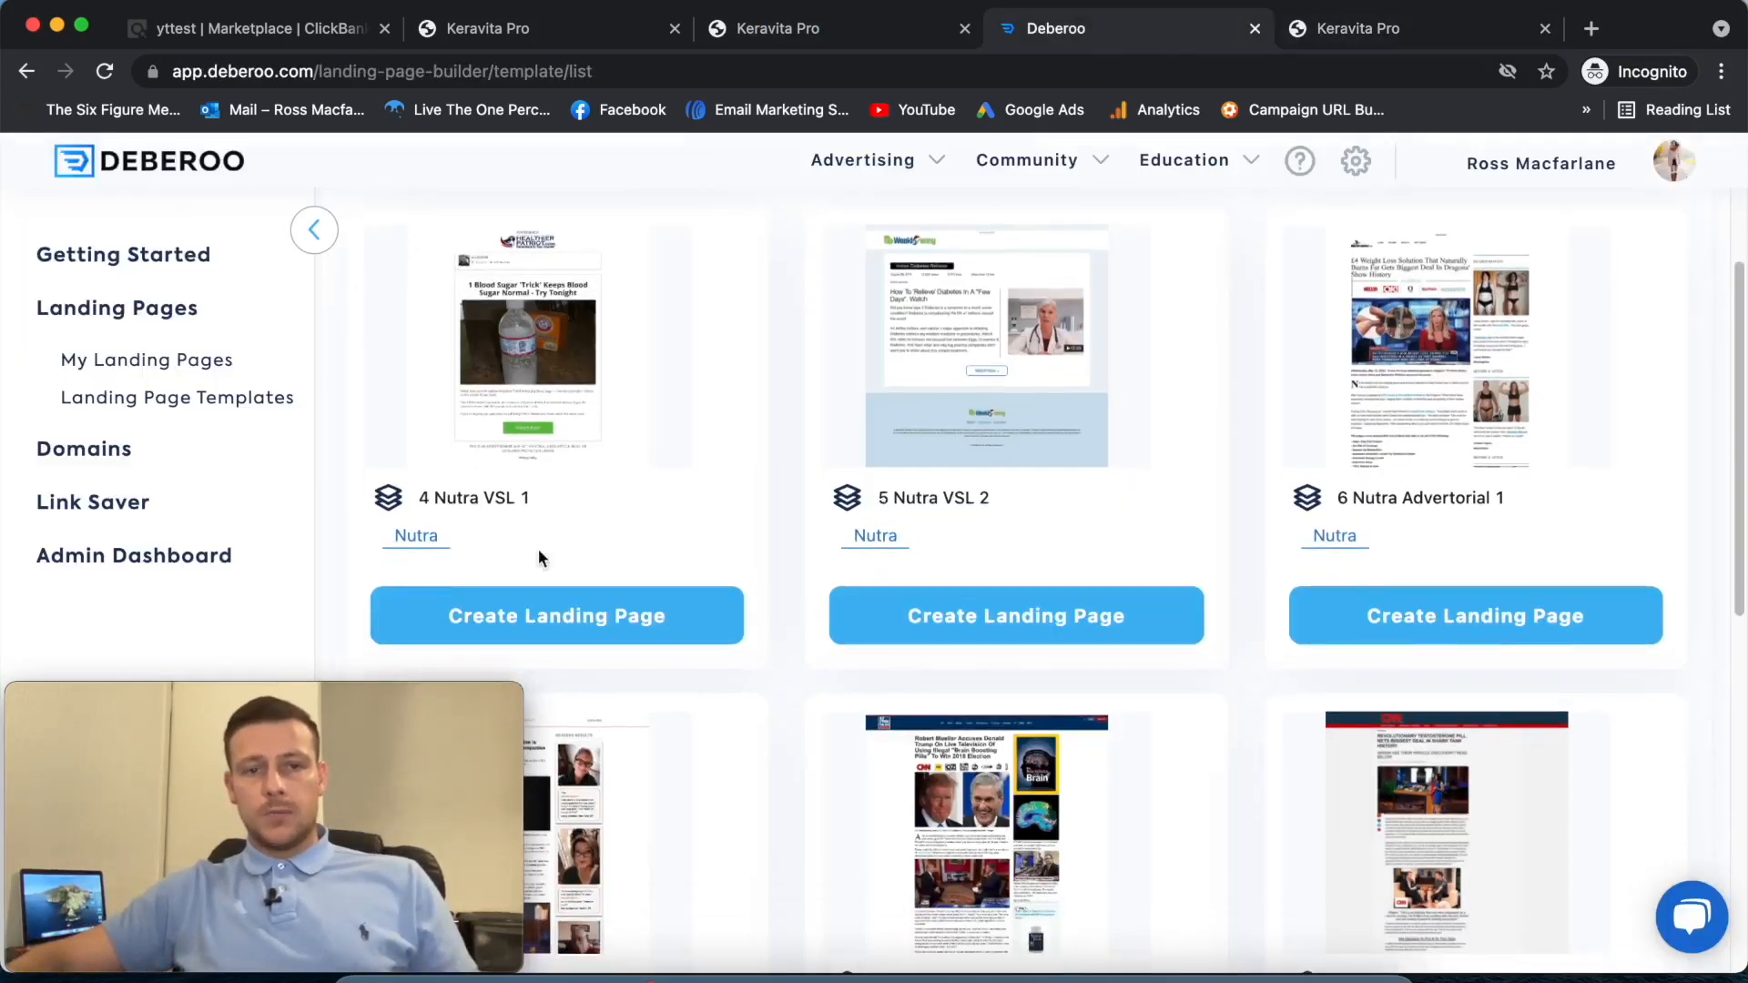
{"action": "left_click", "coordinate": [538, 626]}
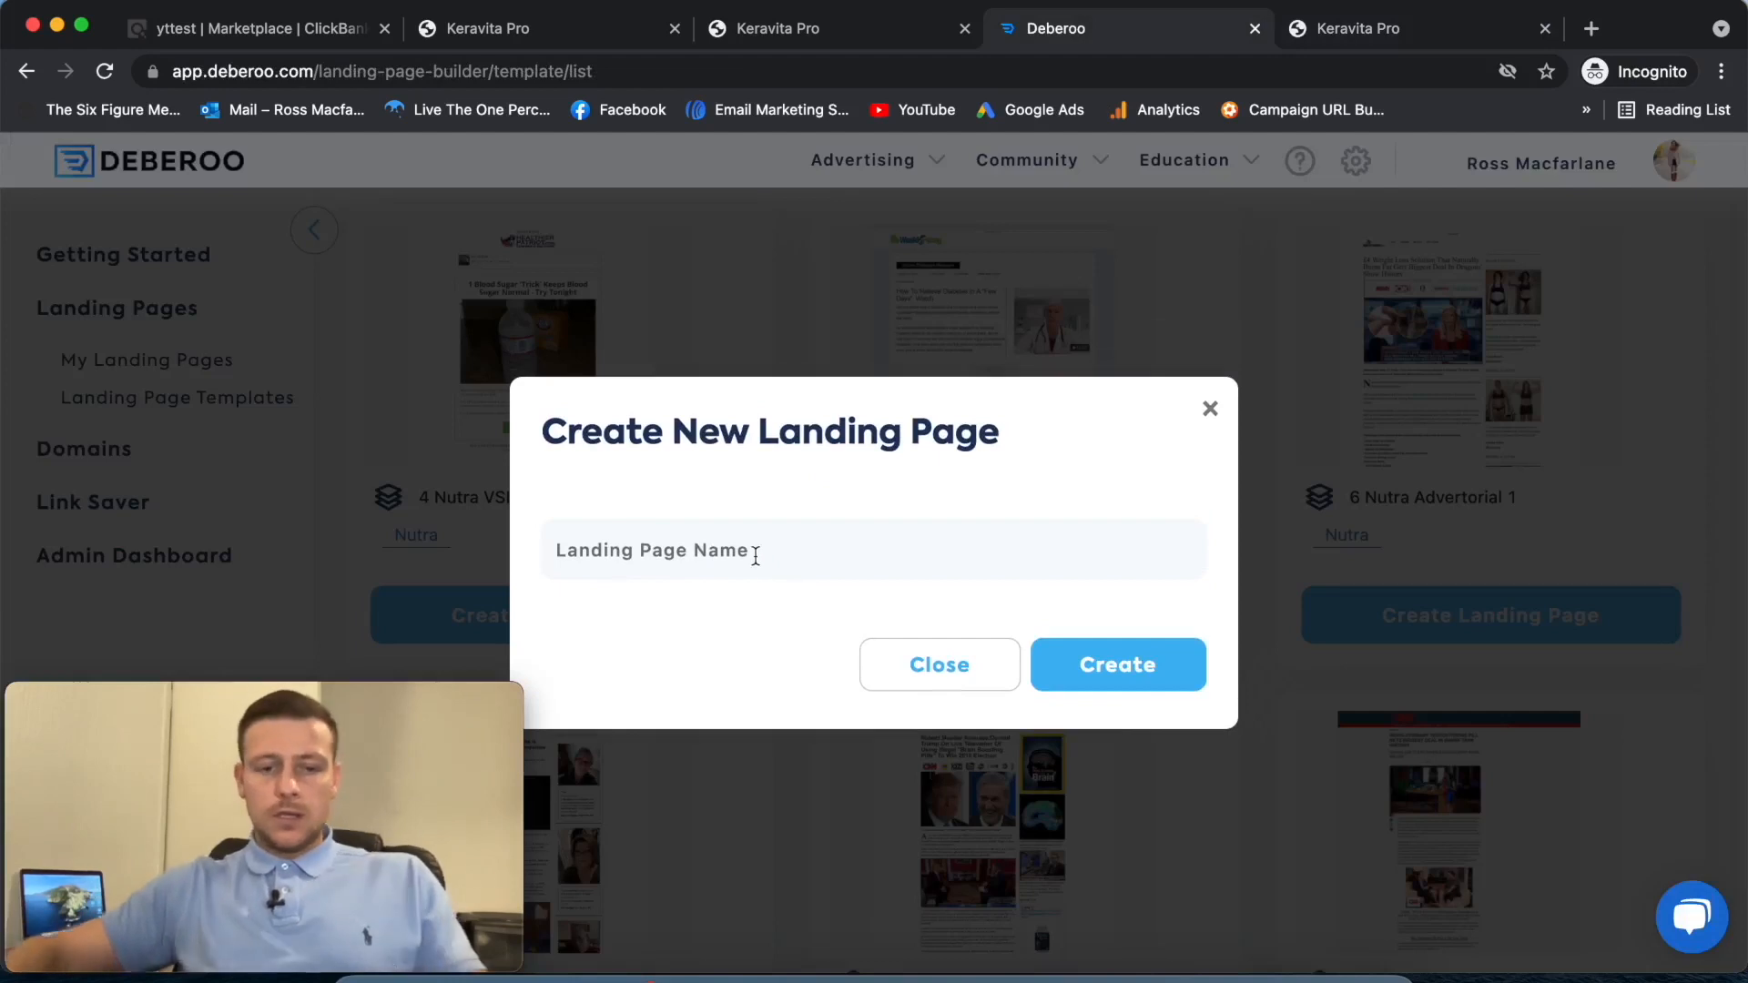
{"action": "left_click", "coordinate": [762, 557]}
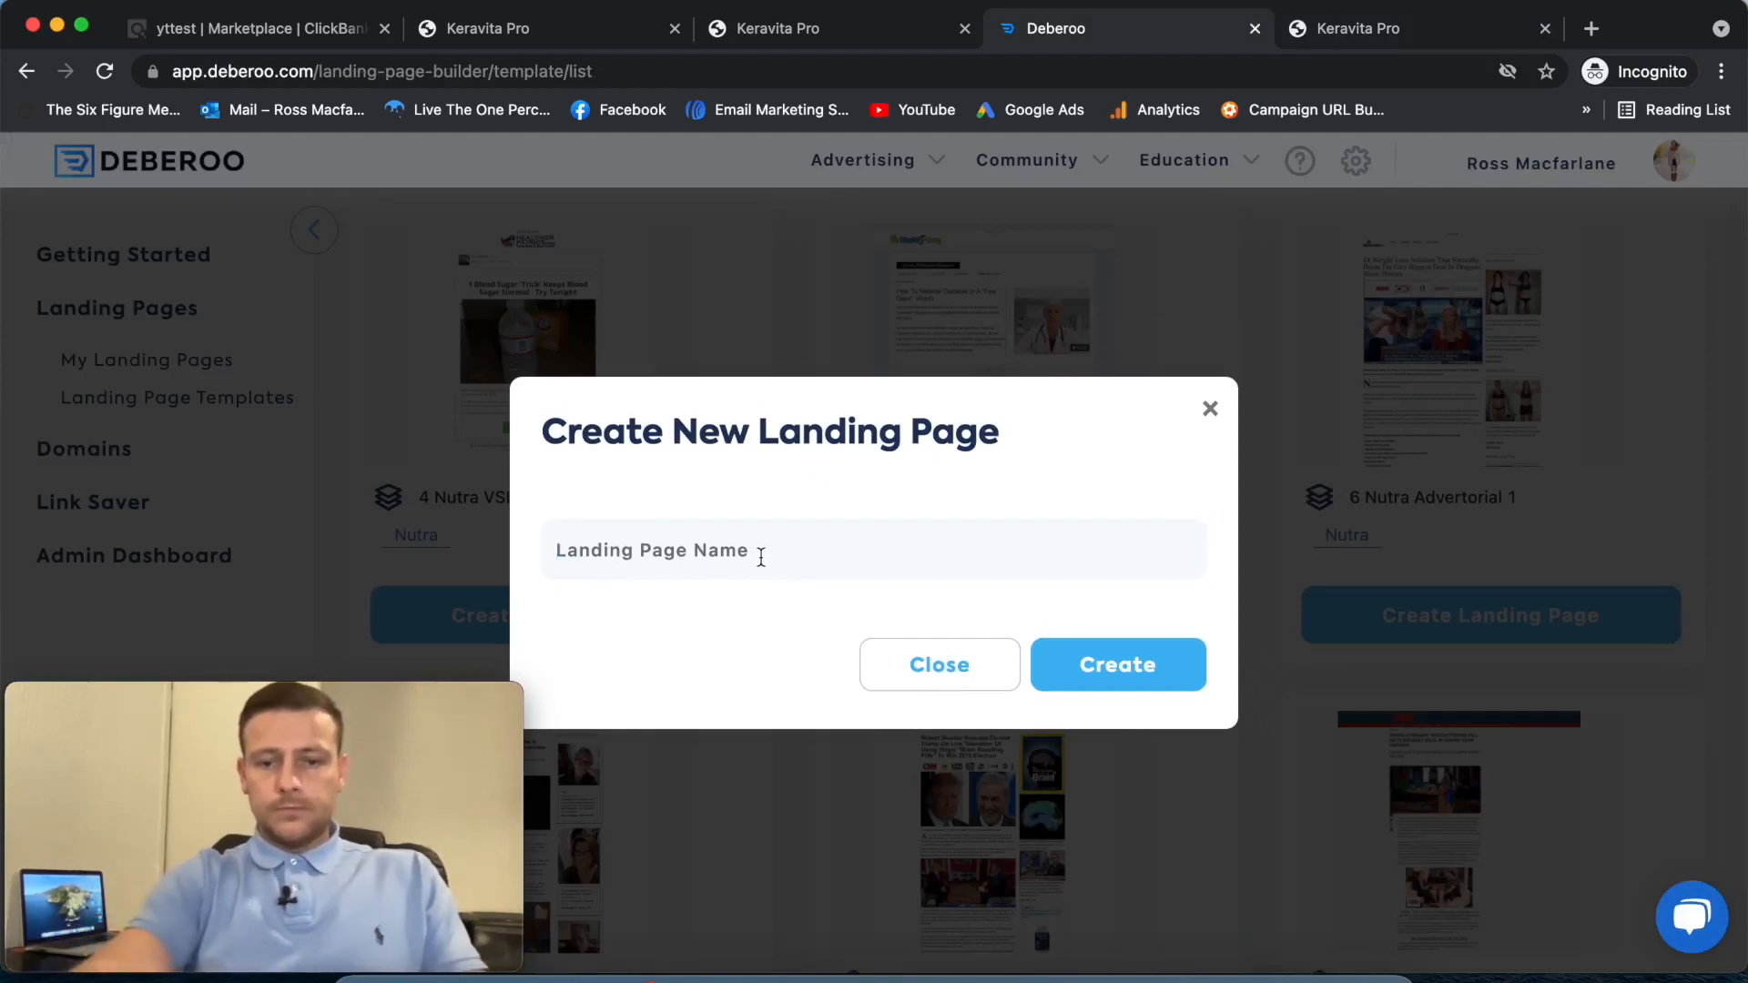
{"action": "type", "text": "Toe F"}
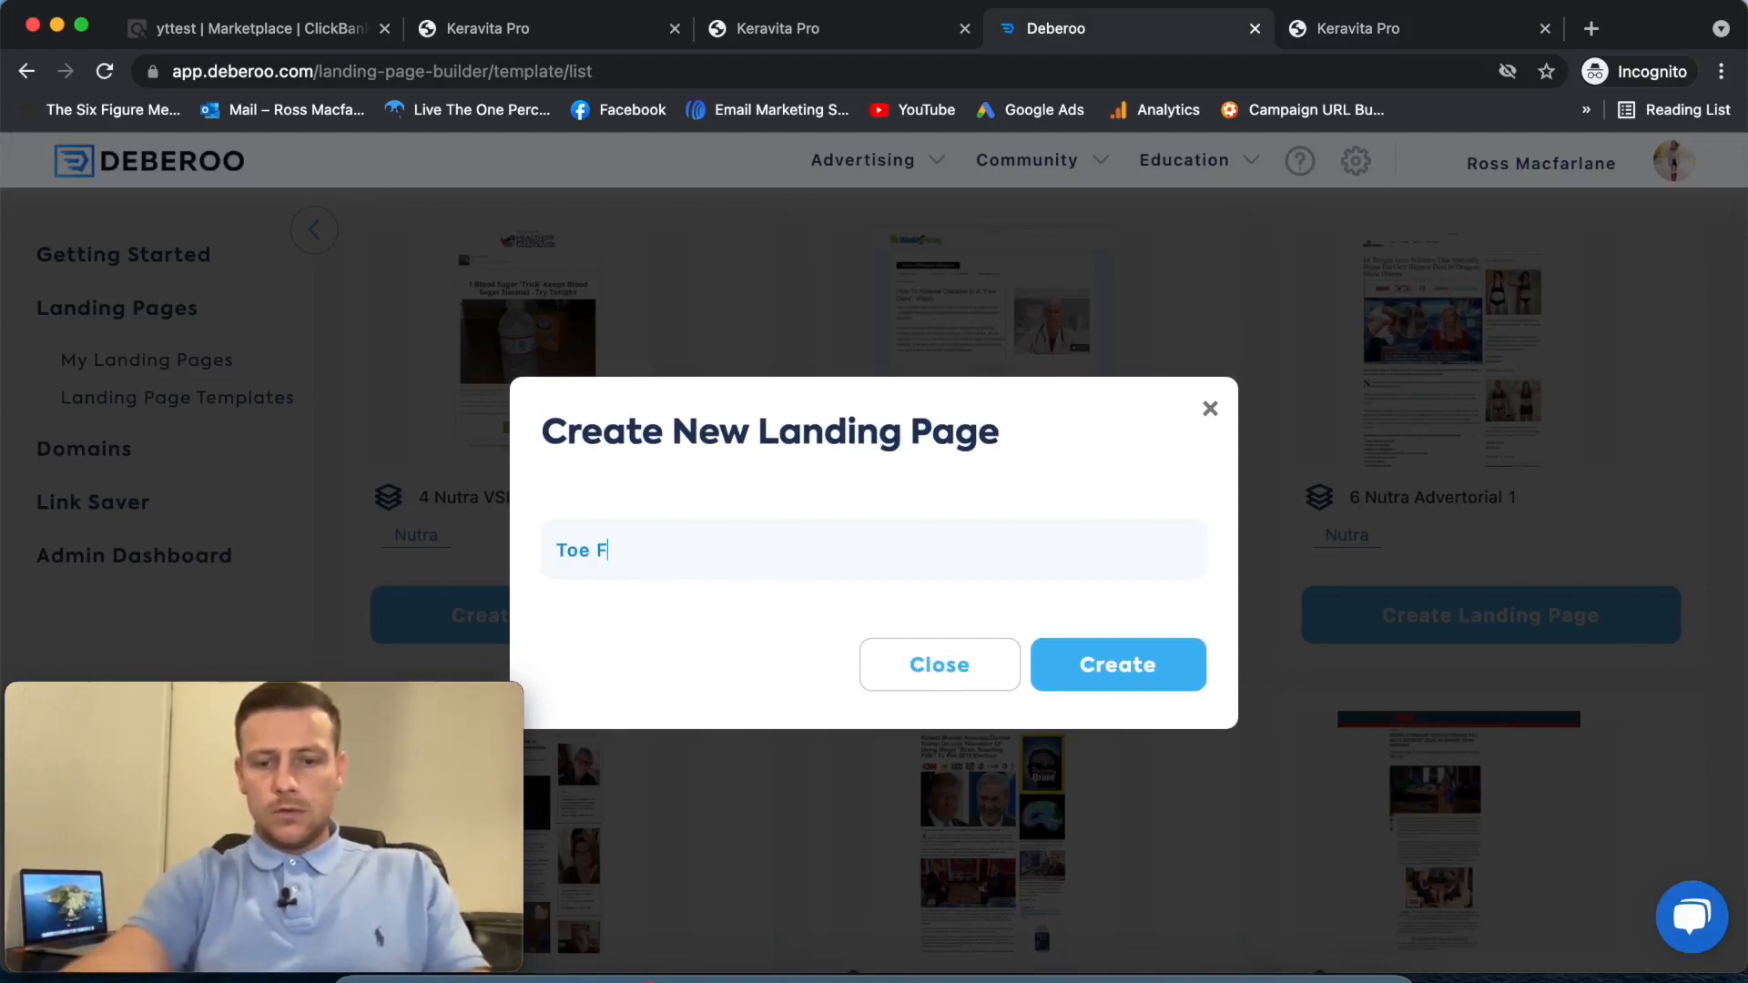
{"action": "type", "text": "ungus Landing Page Demo"}
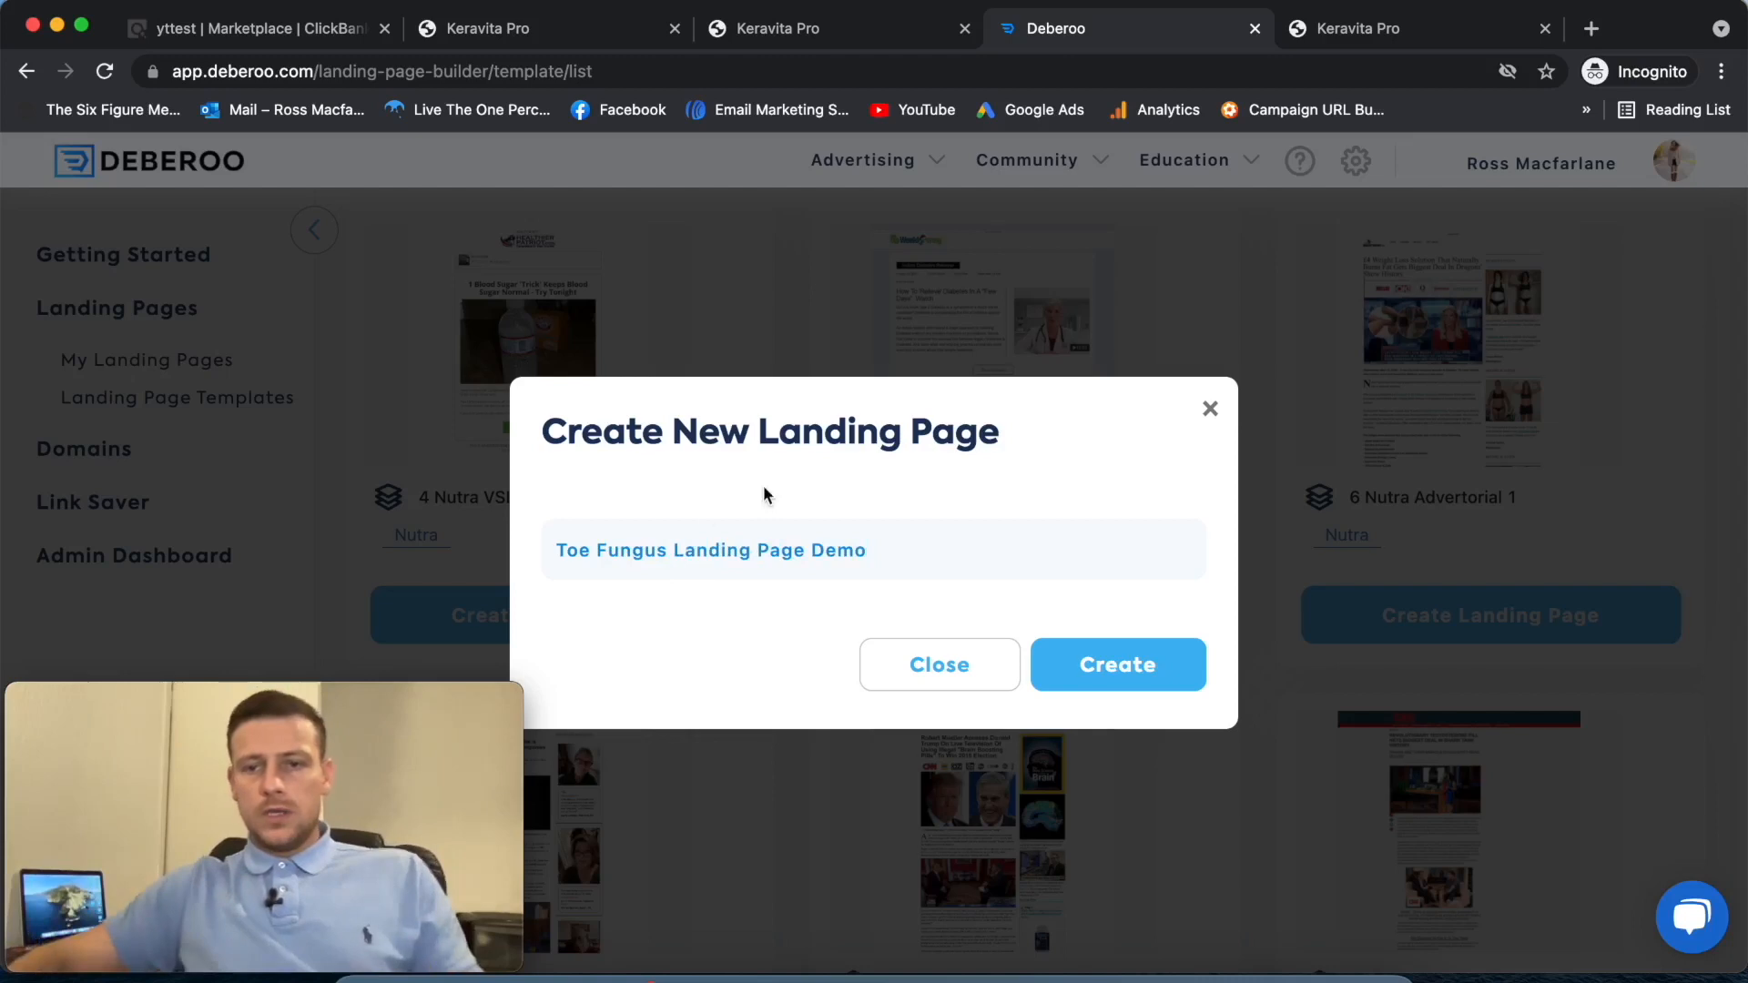
{"action": "left_click", "coordinate": [1065, 670]}
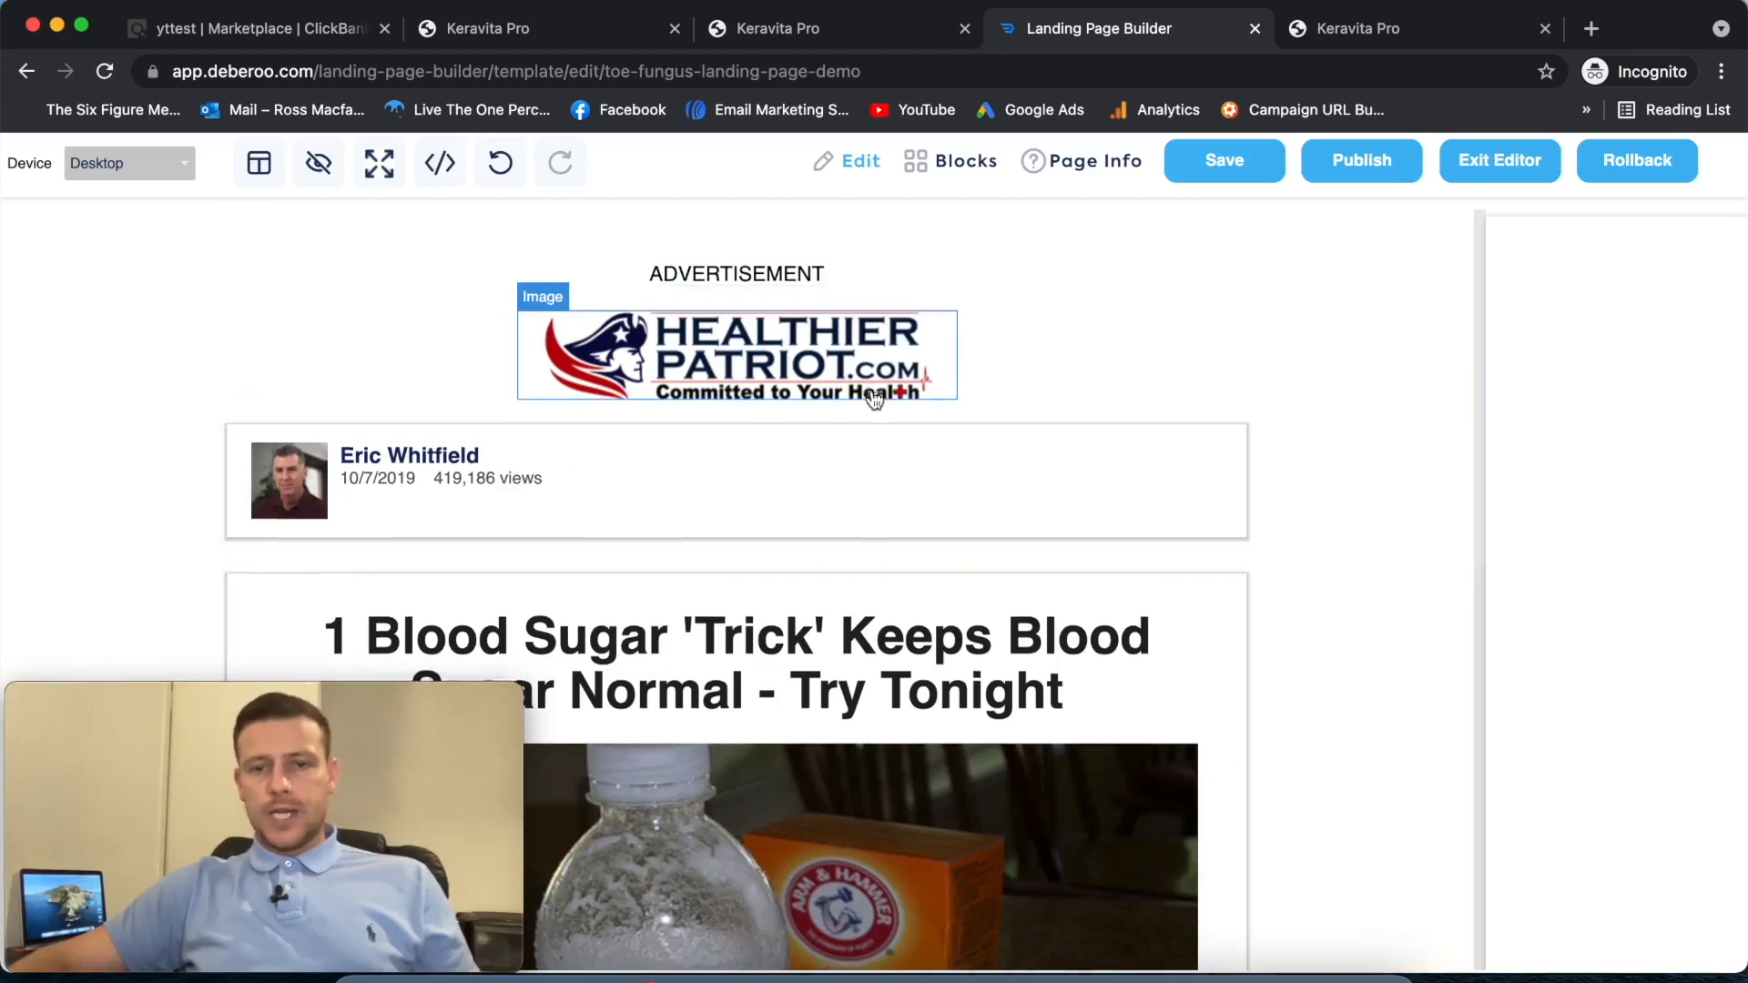
- Review the template's headline, image, body text and call to action, and compare them with Keravita's video sales page
{"action": "scroll", "coordinate": [883, 394], "scroll_direction": "down", "scroll_amount": 6}
{"action": "scroll", "coordinate": [874, 414], "scroll_direction": "up", "scroll_amount": 1}
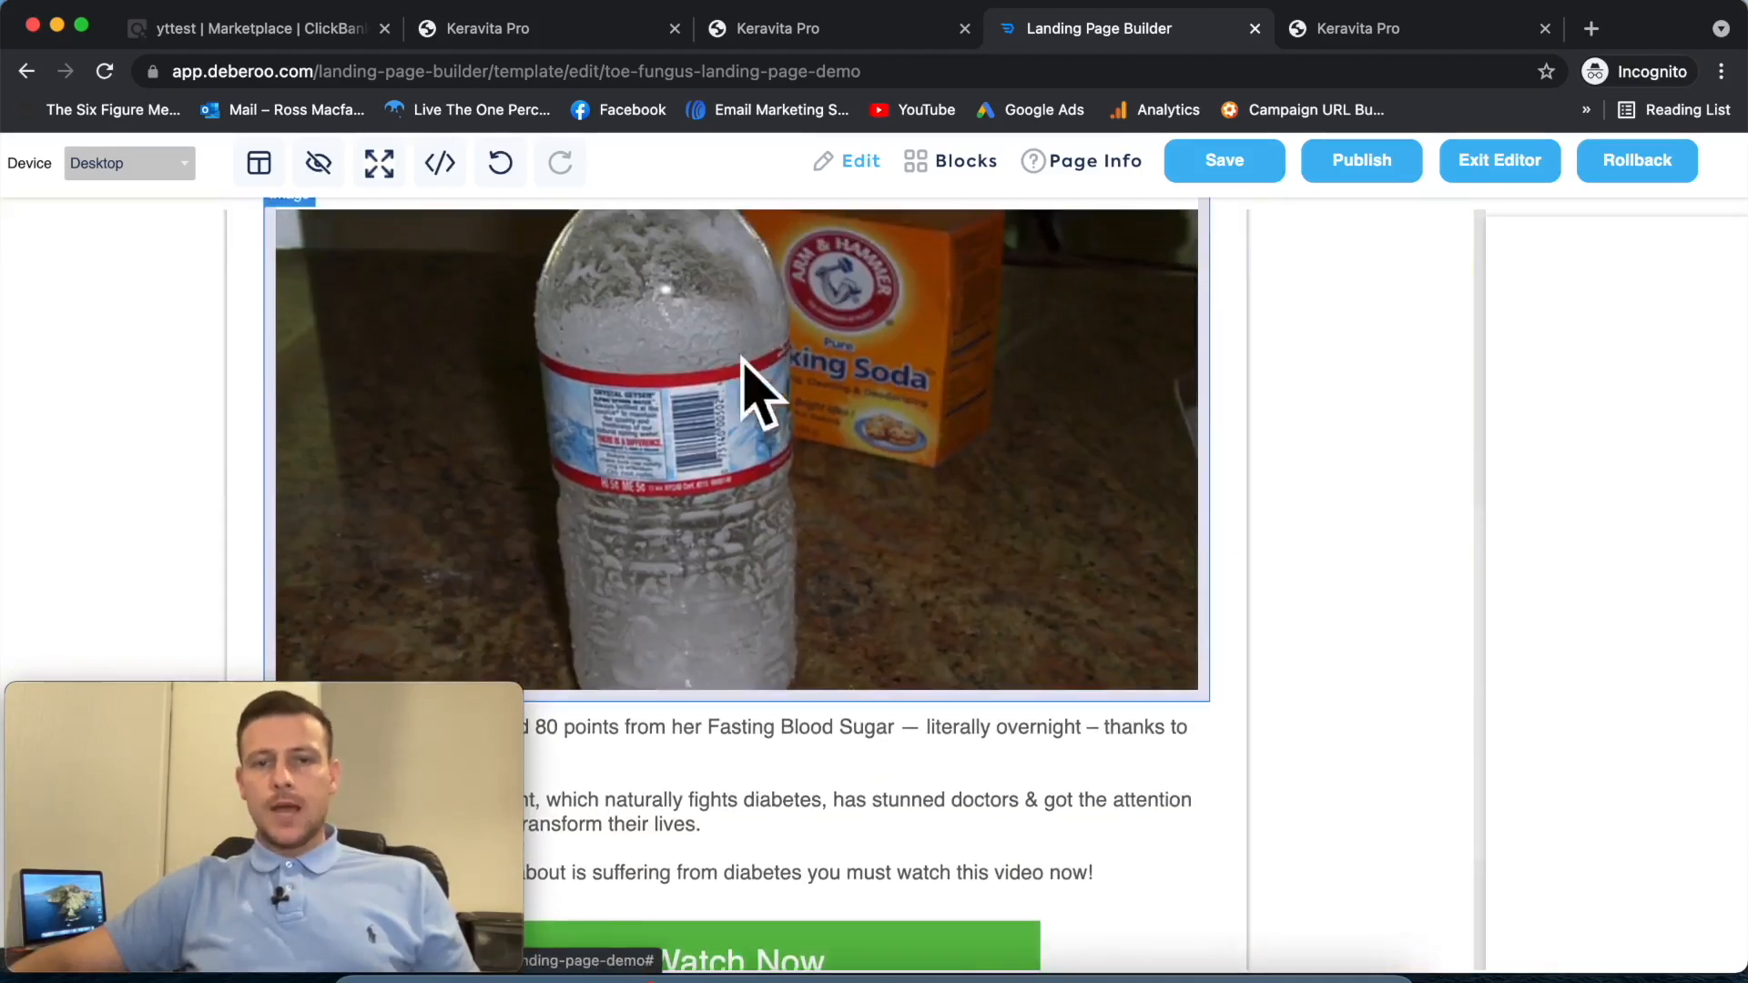
{"action": "scroll", "coordinate": [801, 464], "scroll_direction": "up", "scroll_amount": 3}
{"action": "scroll", "coordinate": [829, 426], "scroll_direction": "up", "scroll_amount": 5}
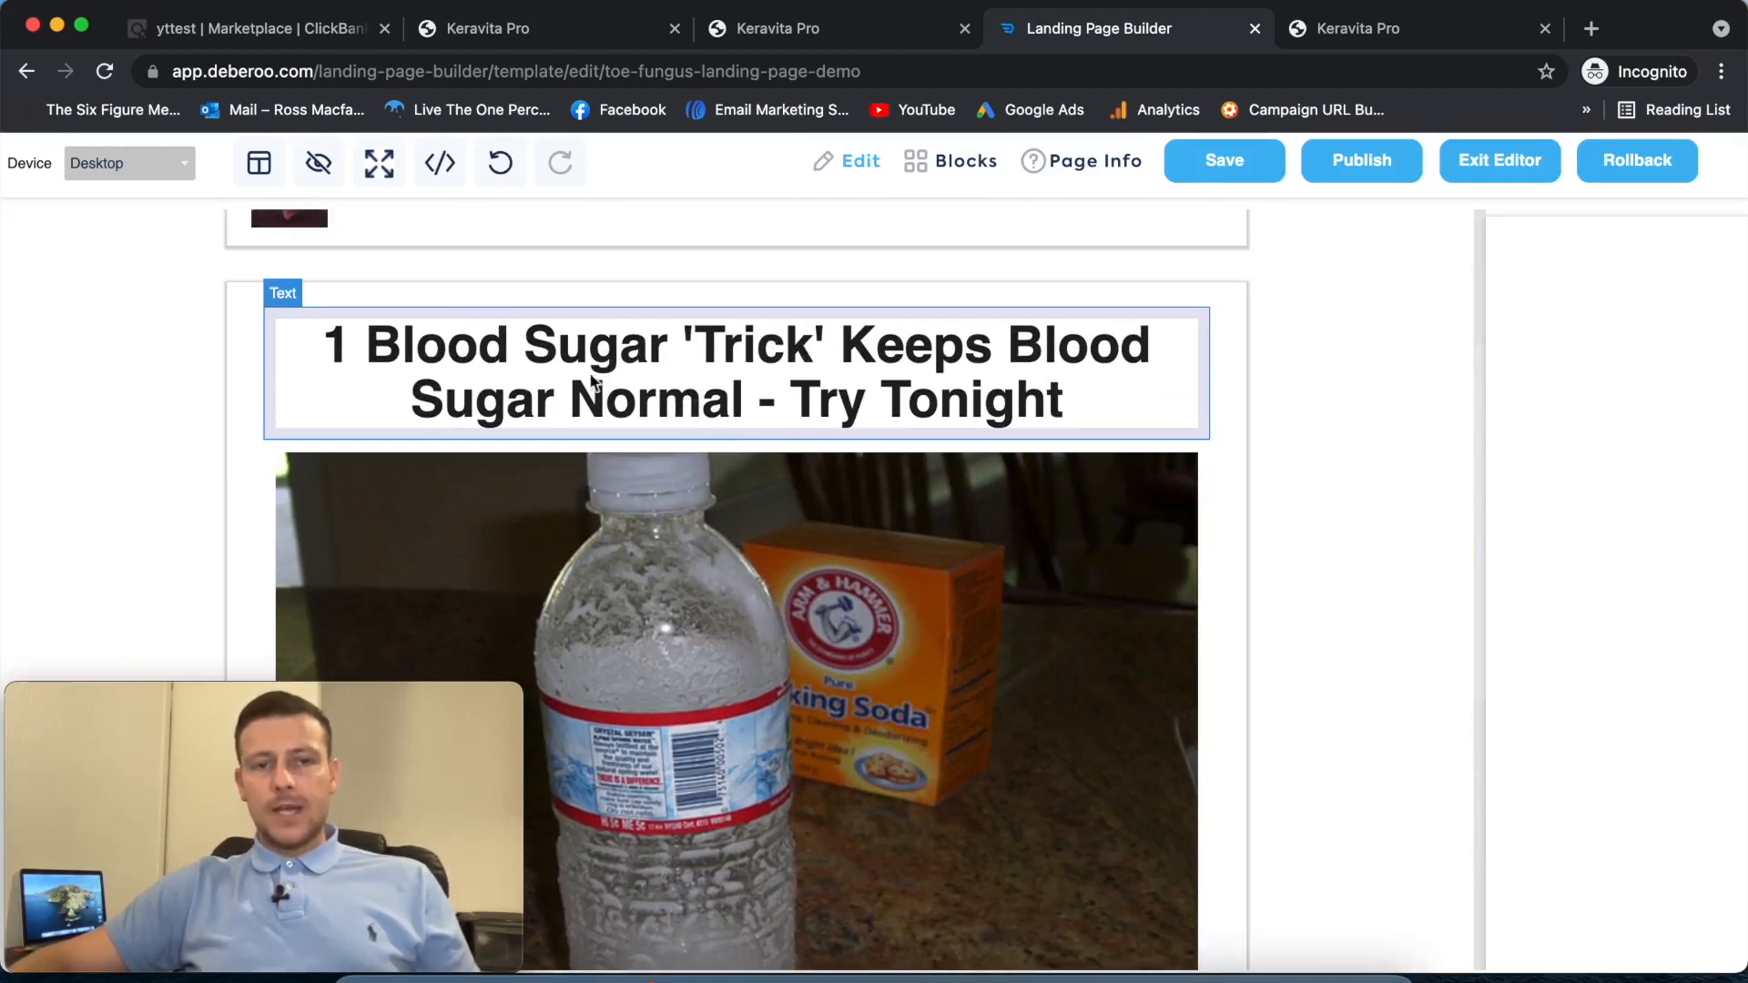
{"action": "scroll", "coordinate": [874, 428], "scroll_direction": "down", "scroll_amount": 8}
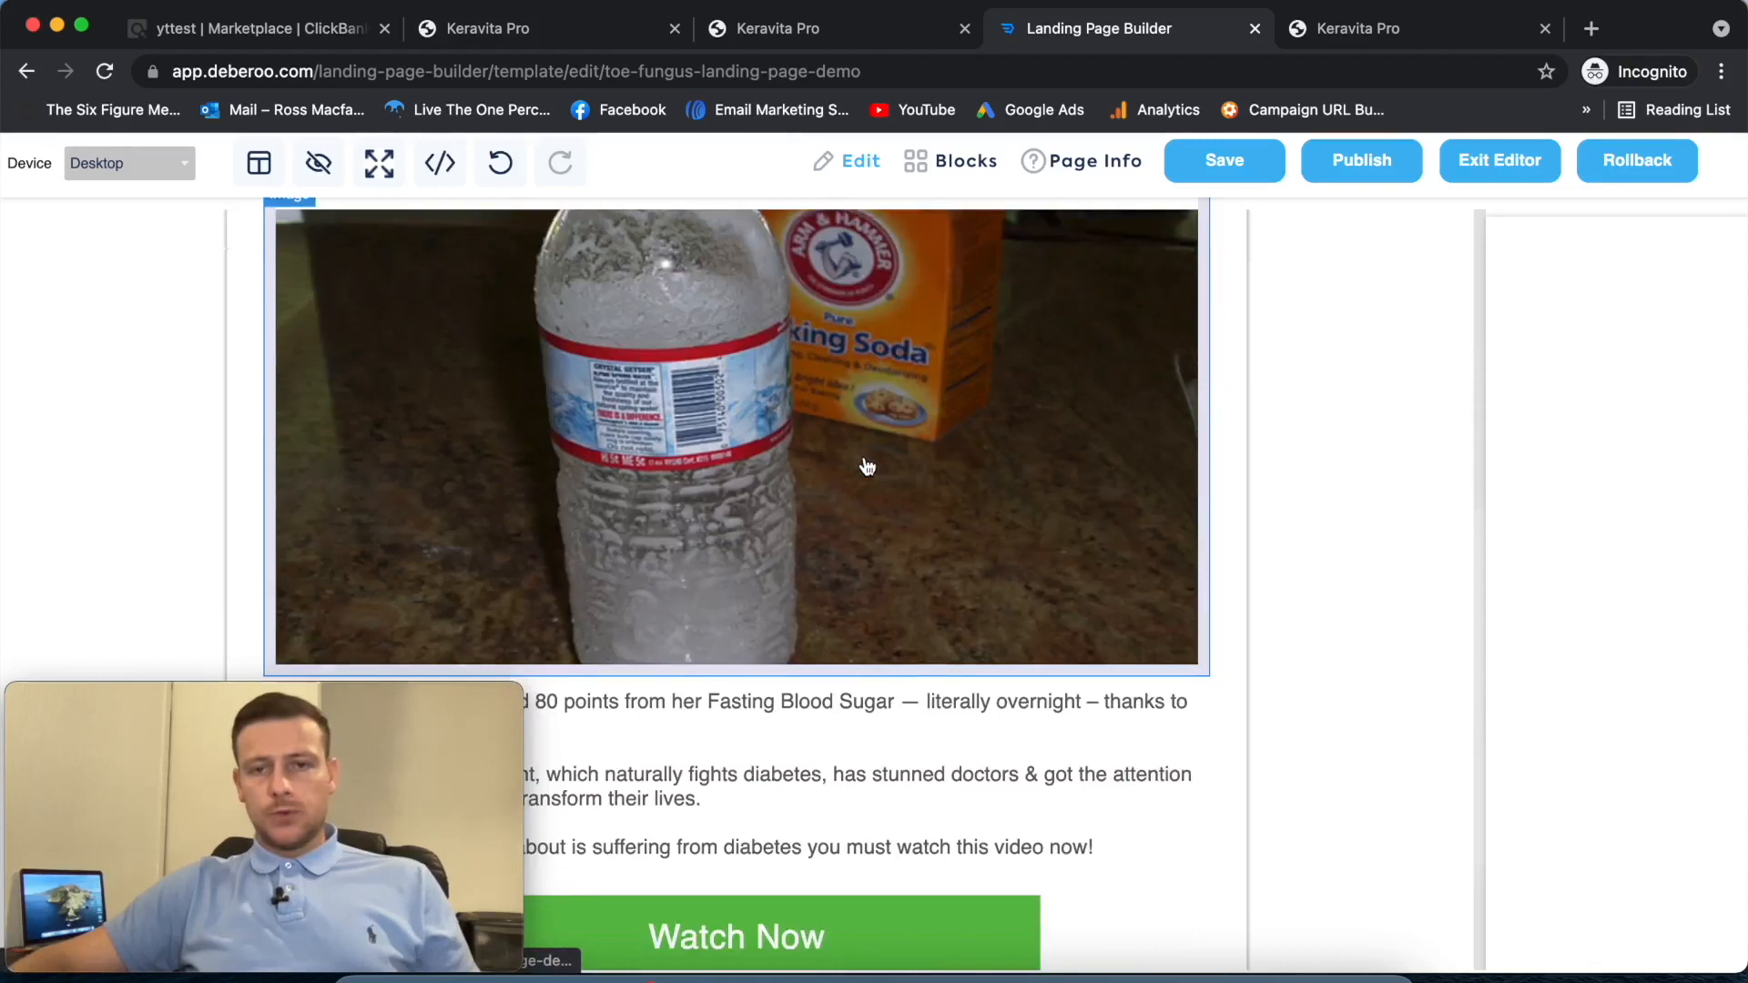
{"action": "scroll", "coordinate": [868, 466], "scroll_direction": "down", "scroll_amount": 5}
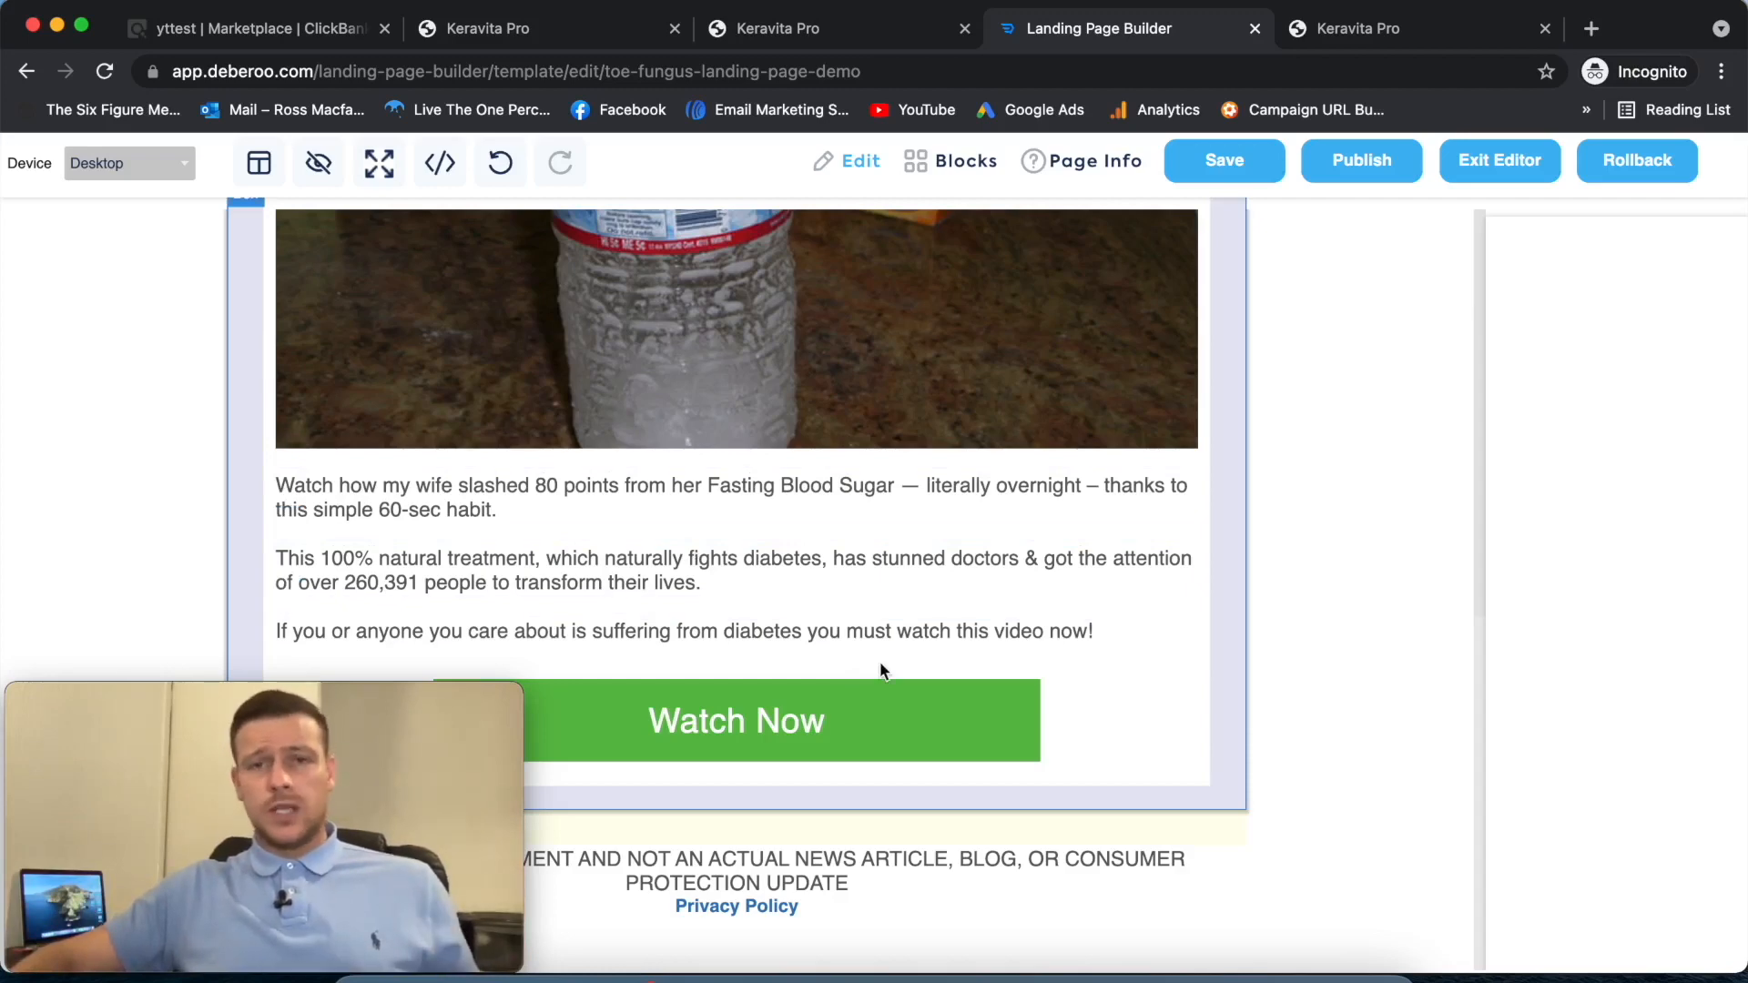
{"action": "left_click", "coordinate": [1457, 28]}
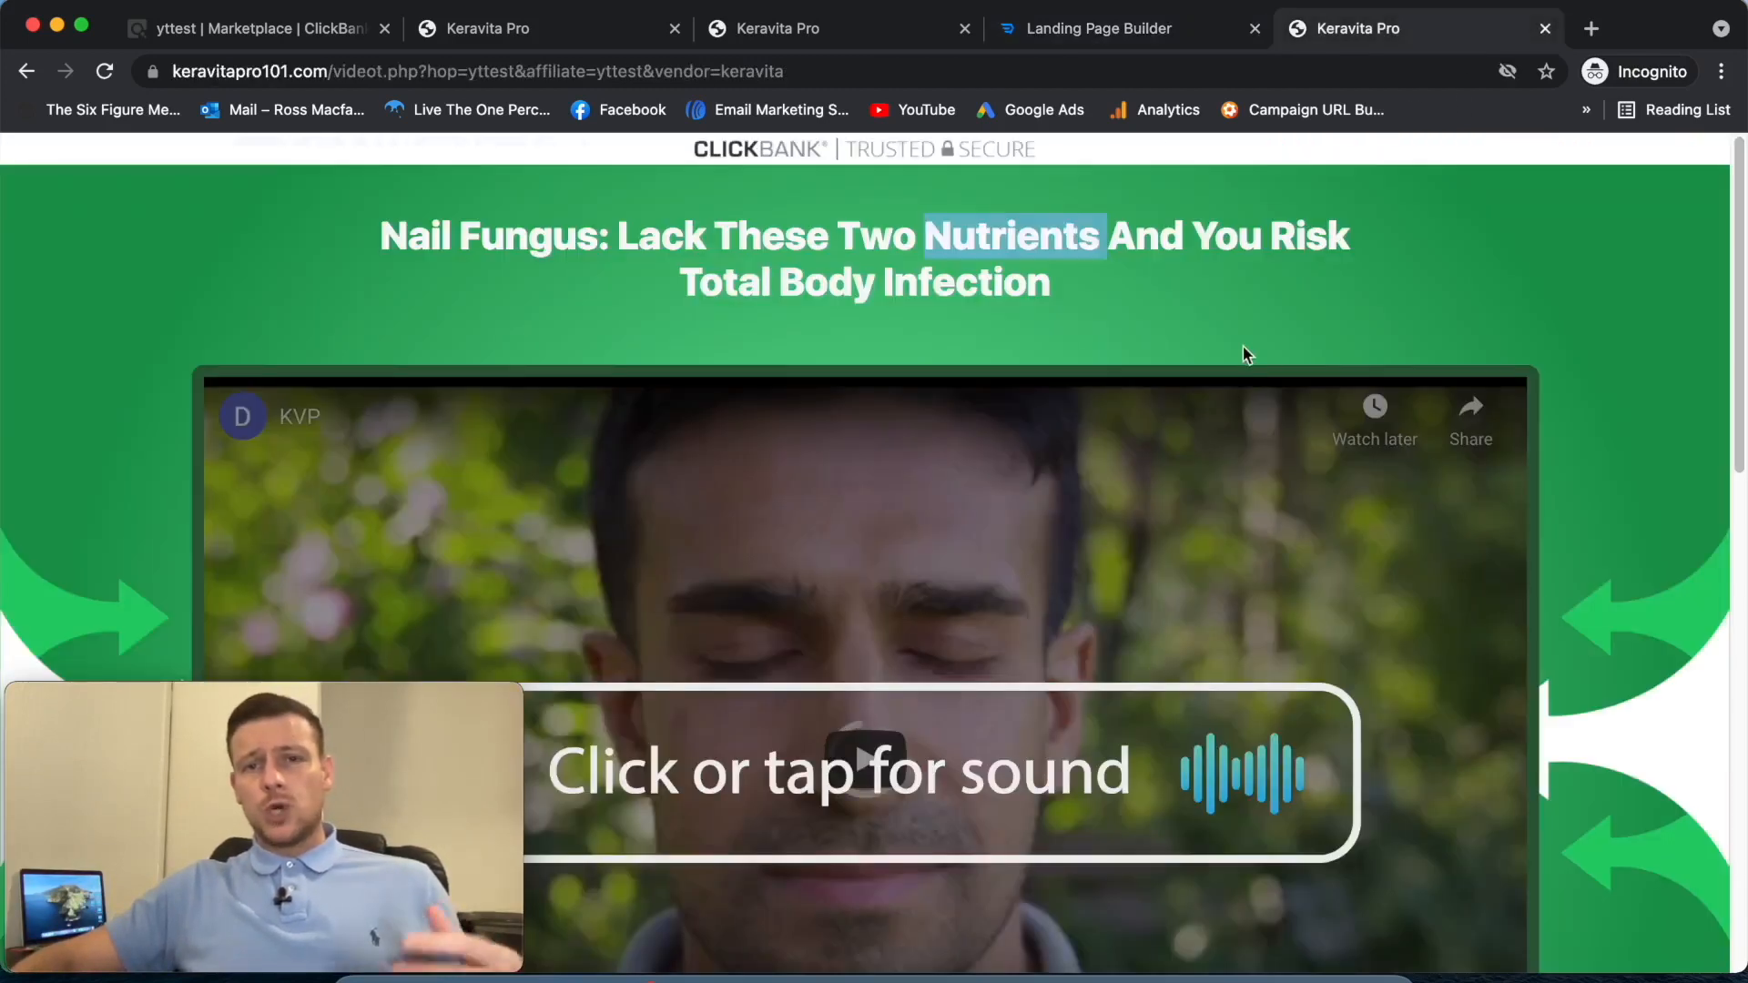
{"action": "scroll", "coordinate": [1247, 355], "scroll_direction": "down", "scroll_amount": 3}
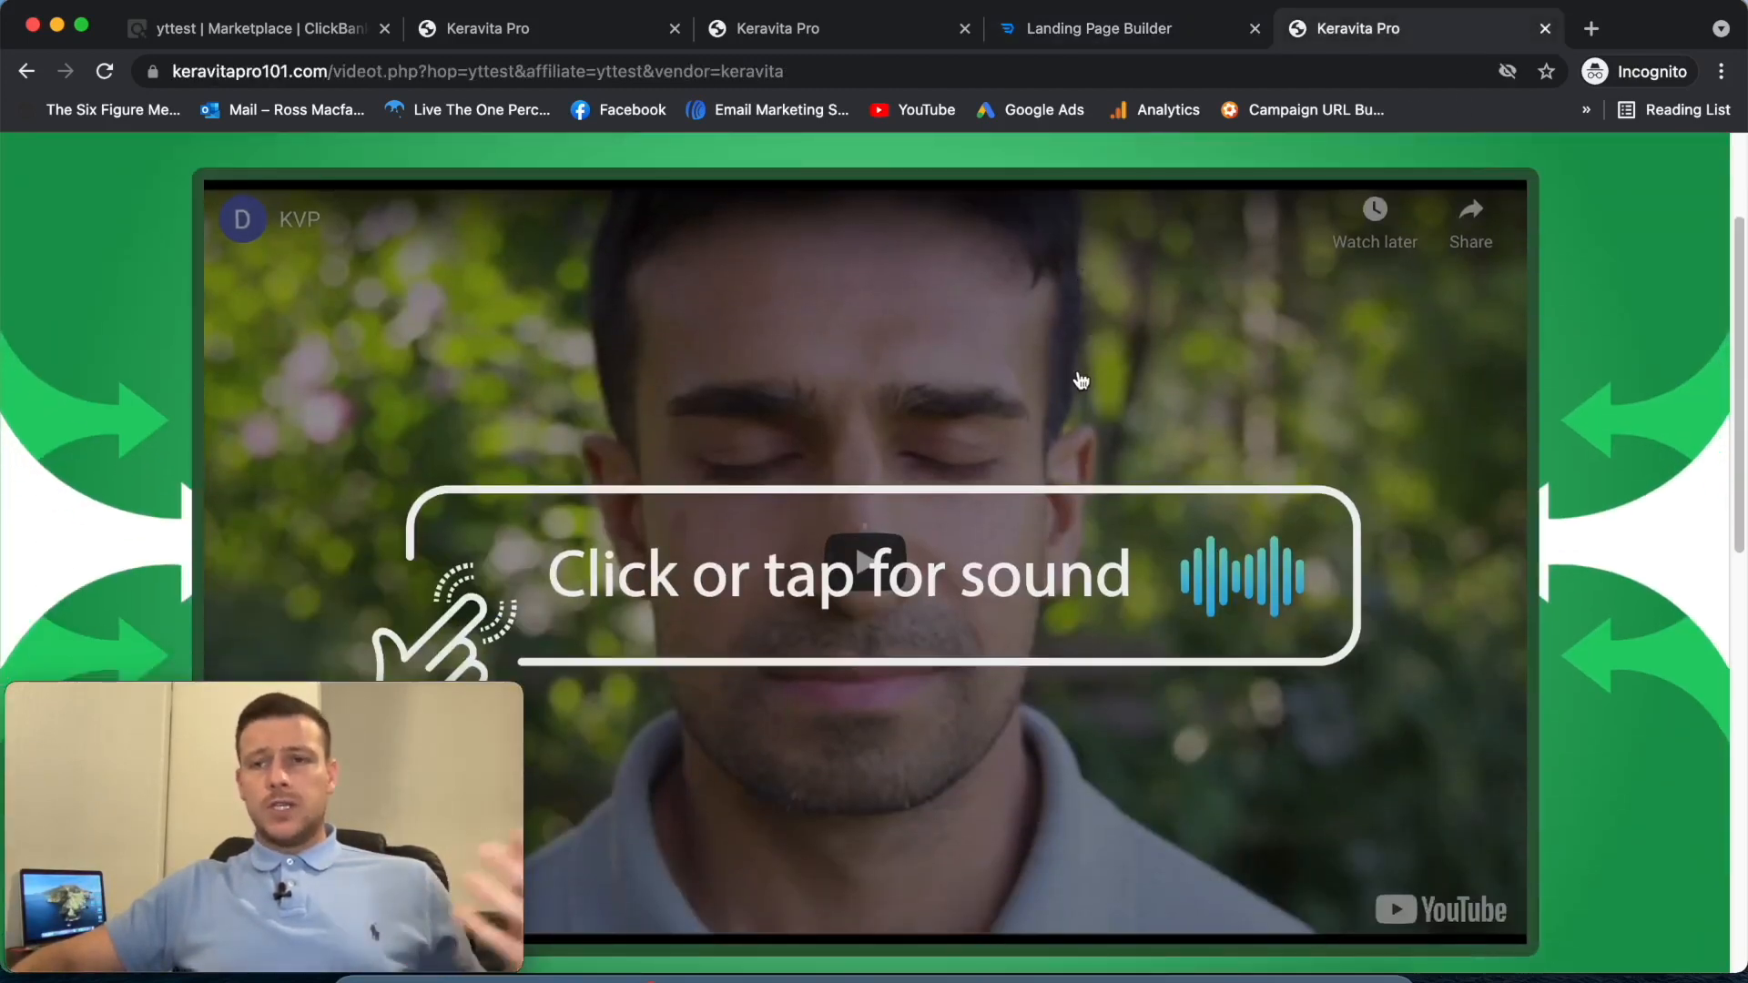
{"action": "scroll", "coordinate": [1057, 426], "scroll_direction": "up", "scroll_amount": 3}
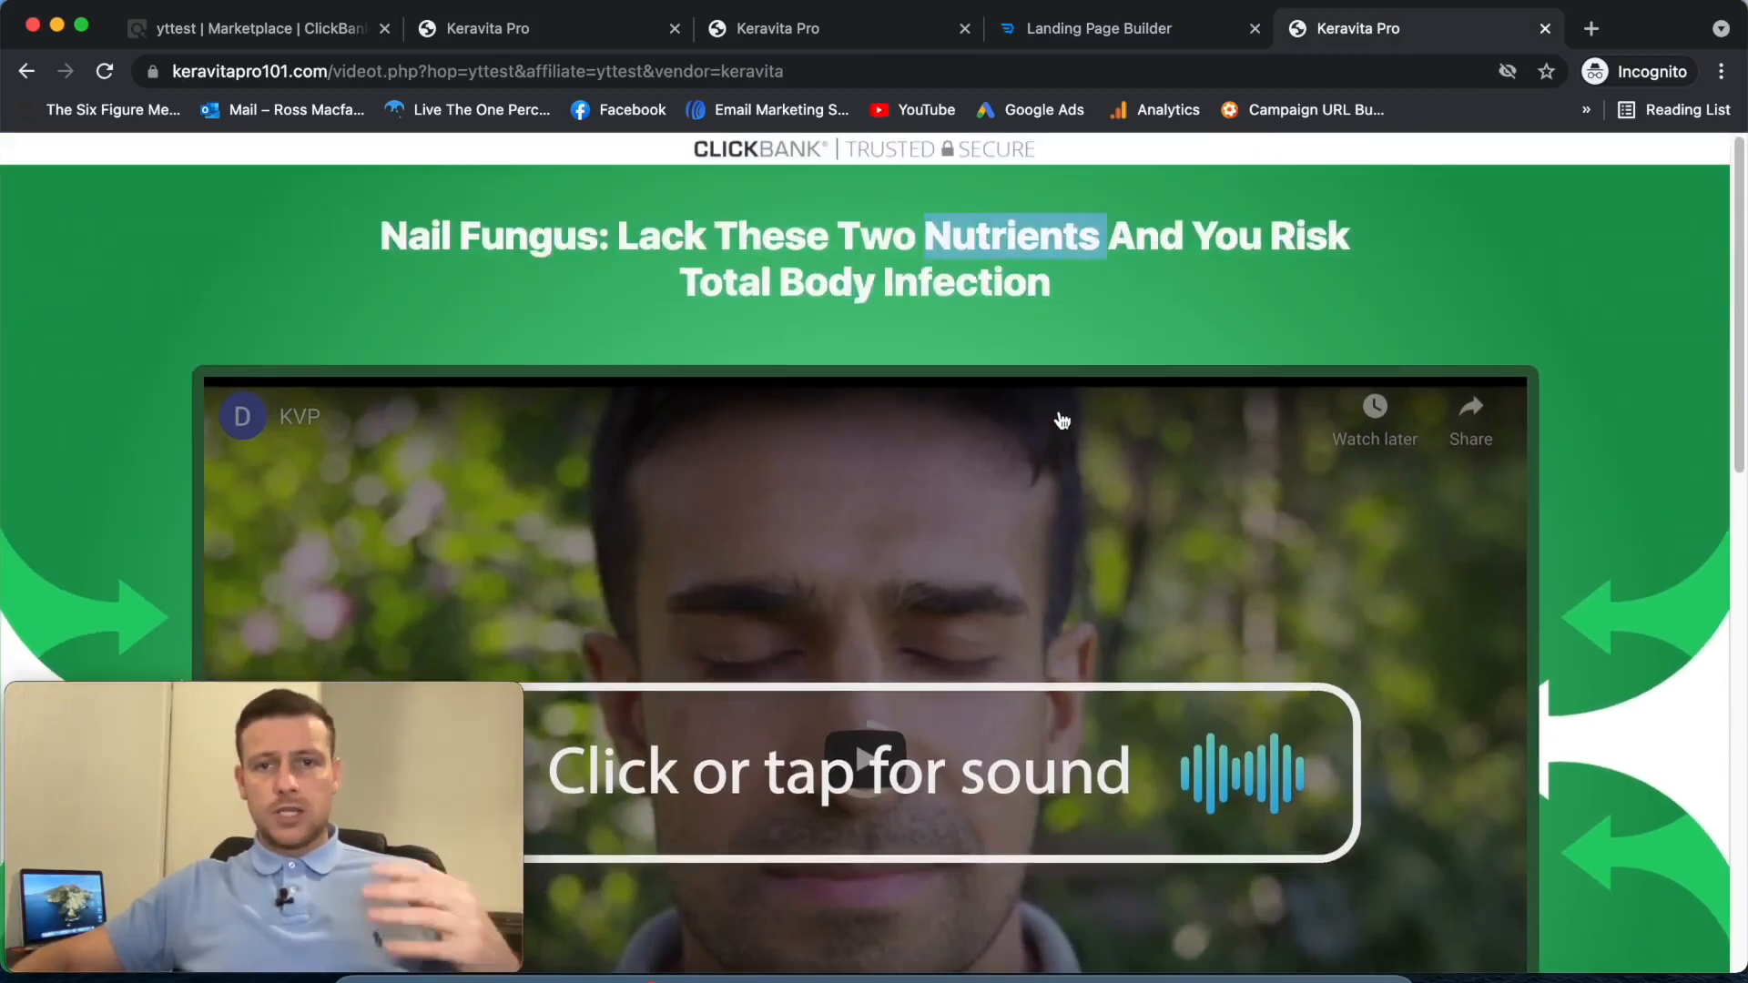
{"action": "left_click", "coordinate": [1215, 283]}
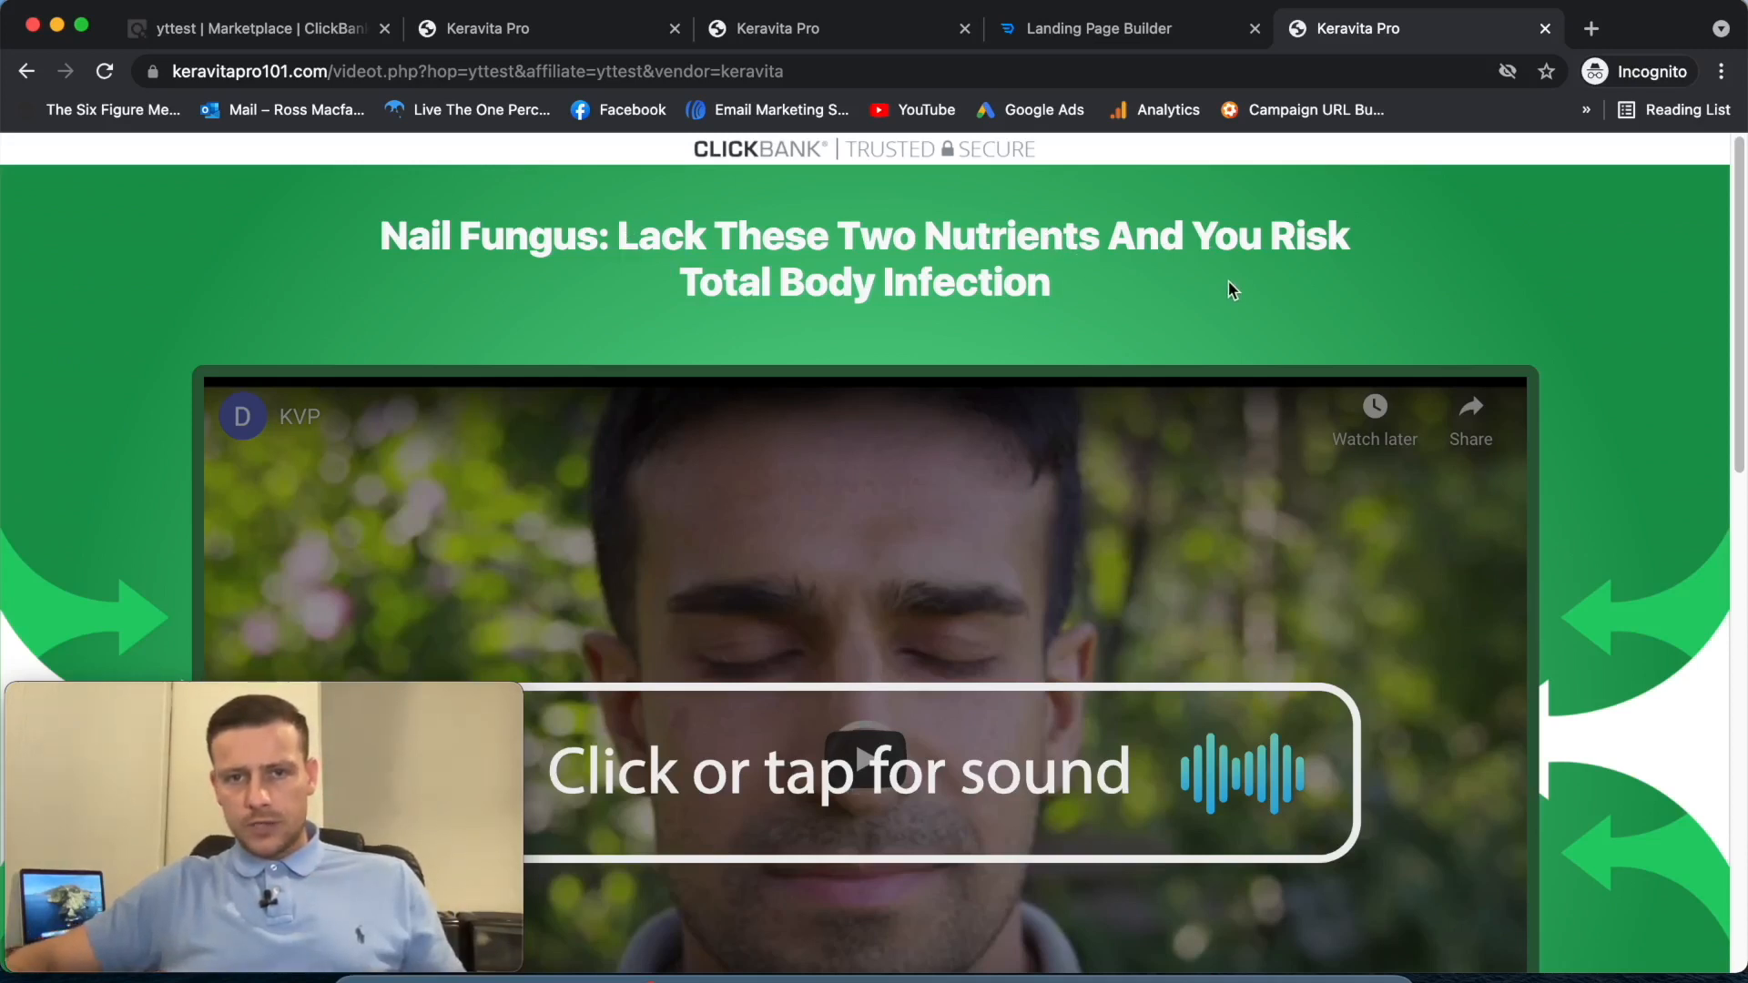
- Clear the blood sugar headline text above the bottle image on the Deberoo landing page
{"action": "left_click", "coordinate": [1133, 39]}
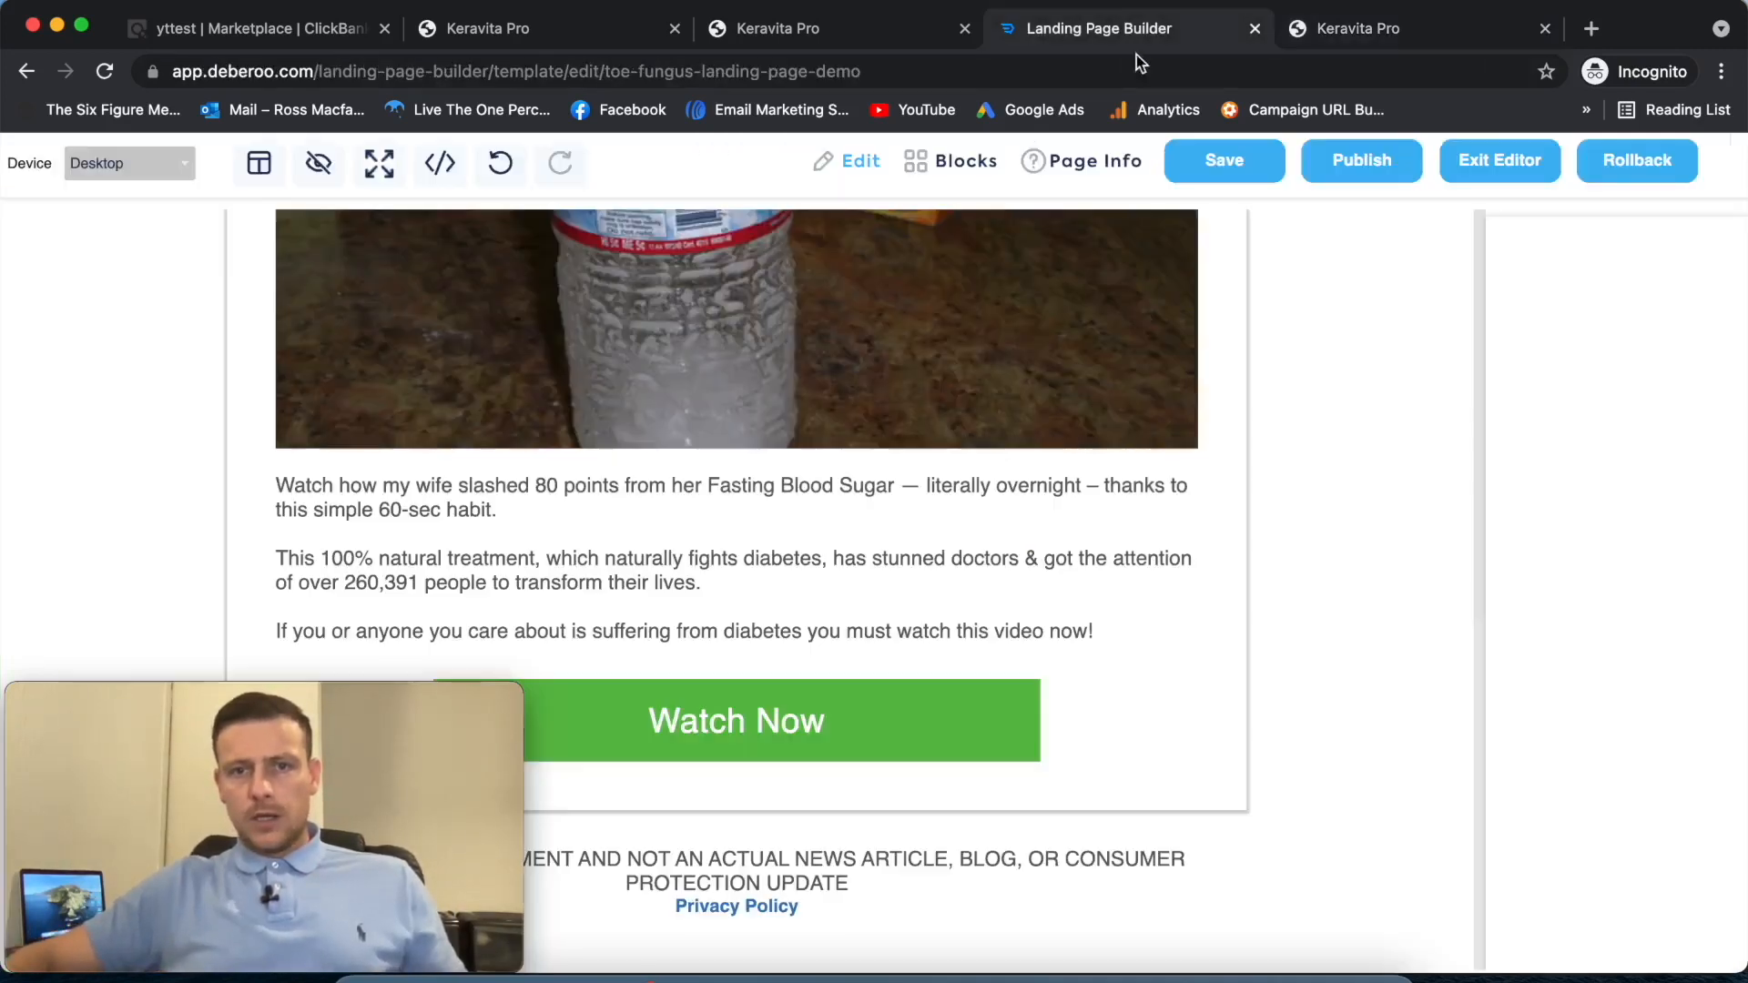
{"action": "scroll", "coordinate": [856, 437], "scroll_direction": "up", "scroll_amount": 10}
{"action": "scroll", "coordinate": [1061, 446], "scroll_direction": "up", "scroll_amount": 1}
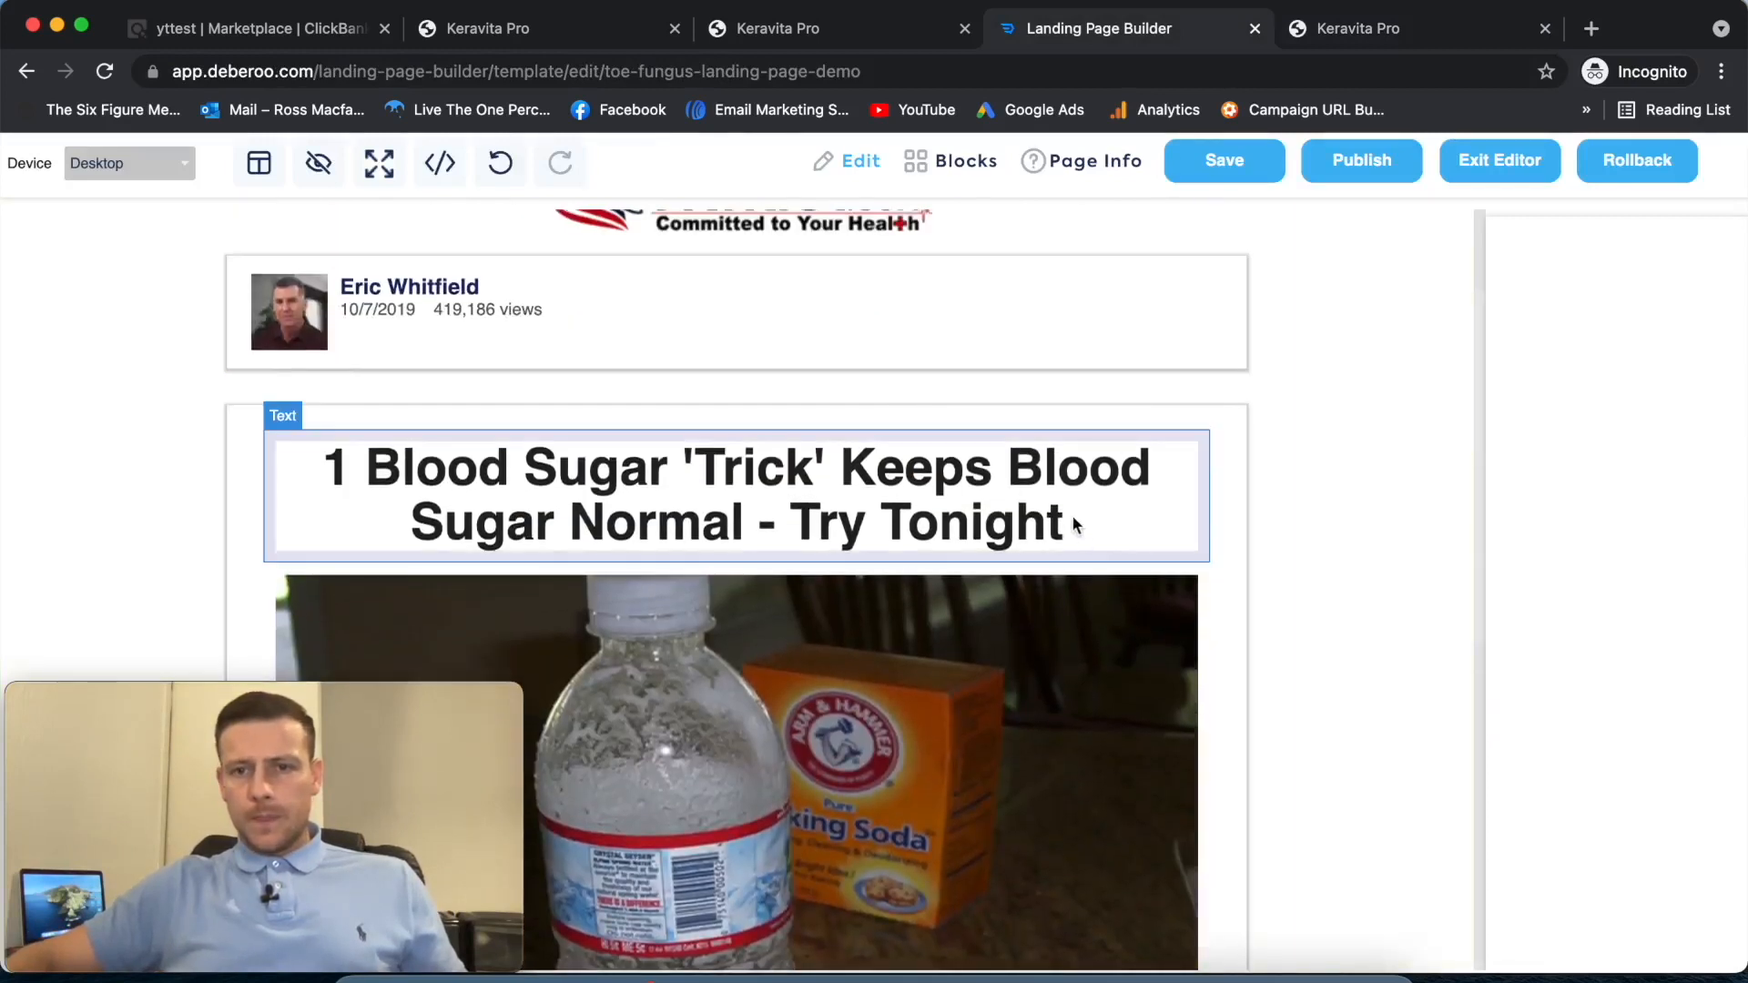
{"action": "left_click", "coordinate": [1069, 511]}
{"action": "double_click", "coordinate": [1061, 516]}
{"action": "left_click_drag", "start_coordinate": [1049, 524], "coordinate": [338, 453]}
{"action": "key", "text": "BackSpace"}
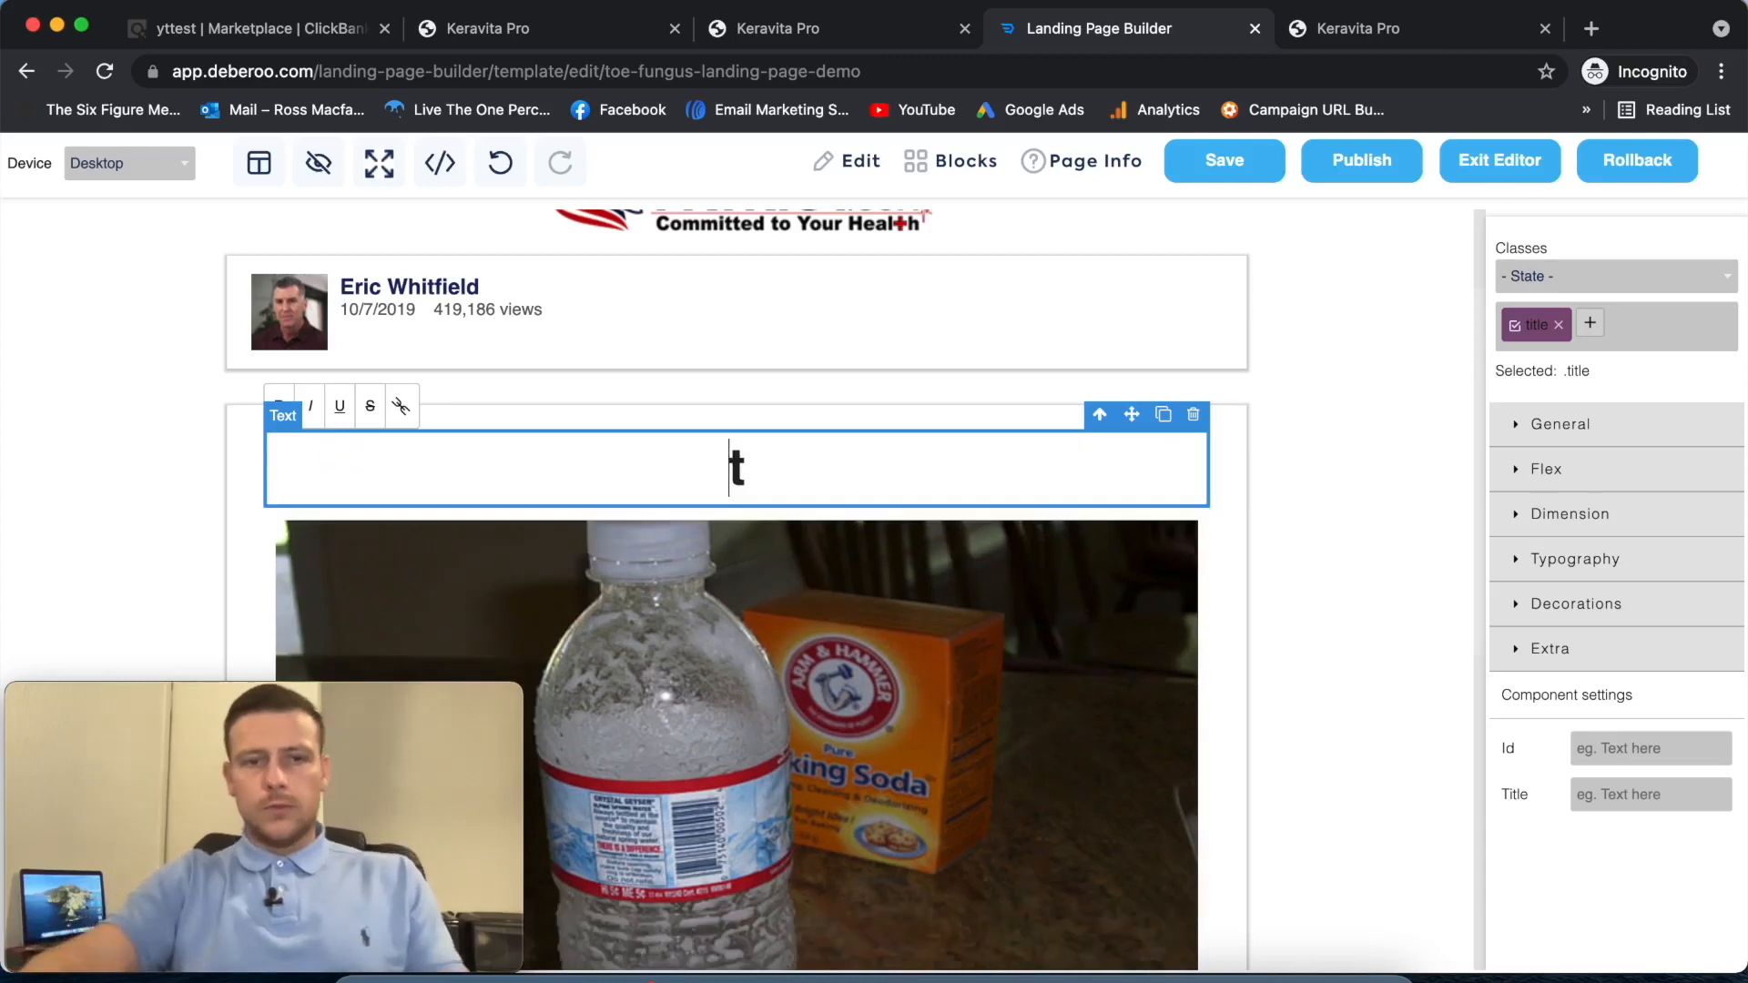
{"action": "key", "text": "Delete"}
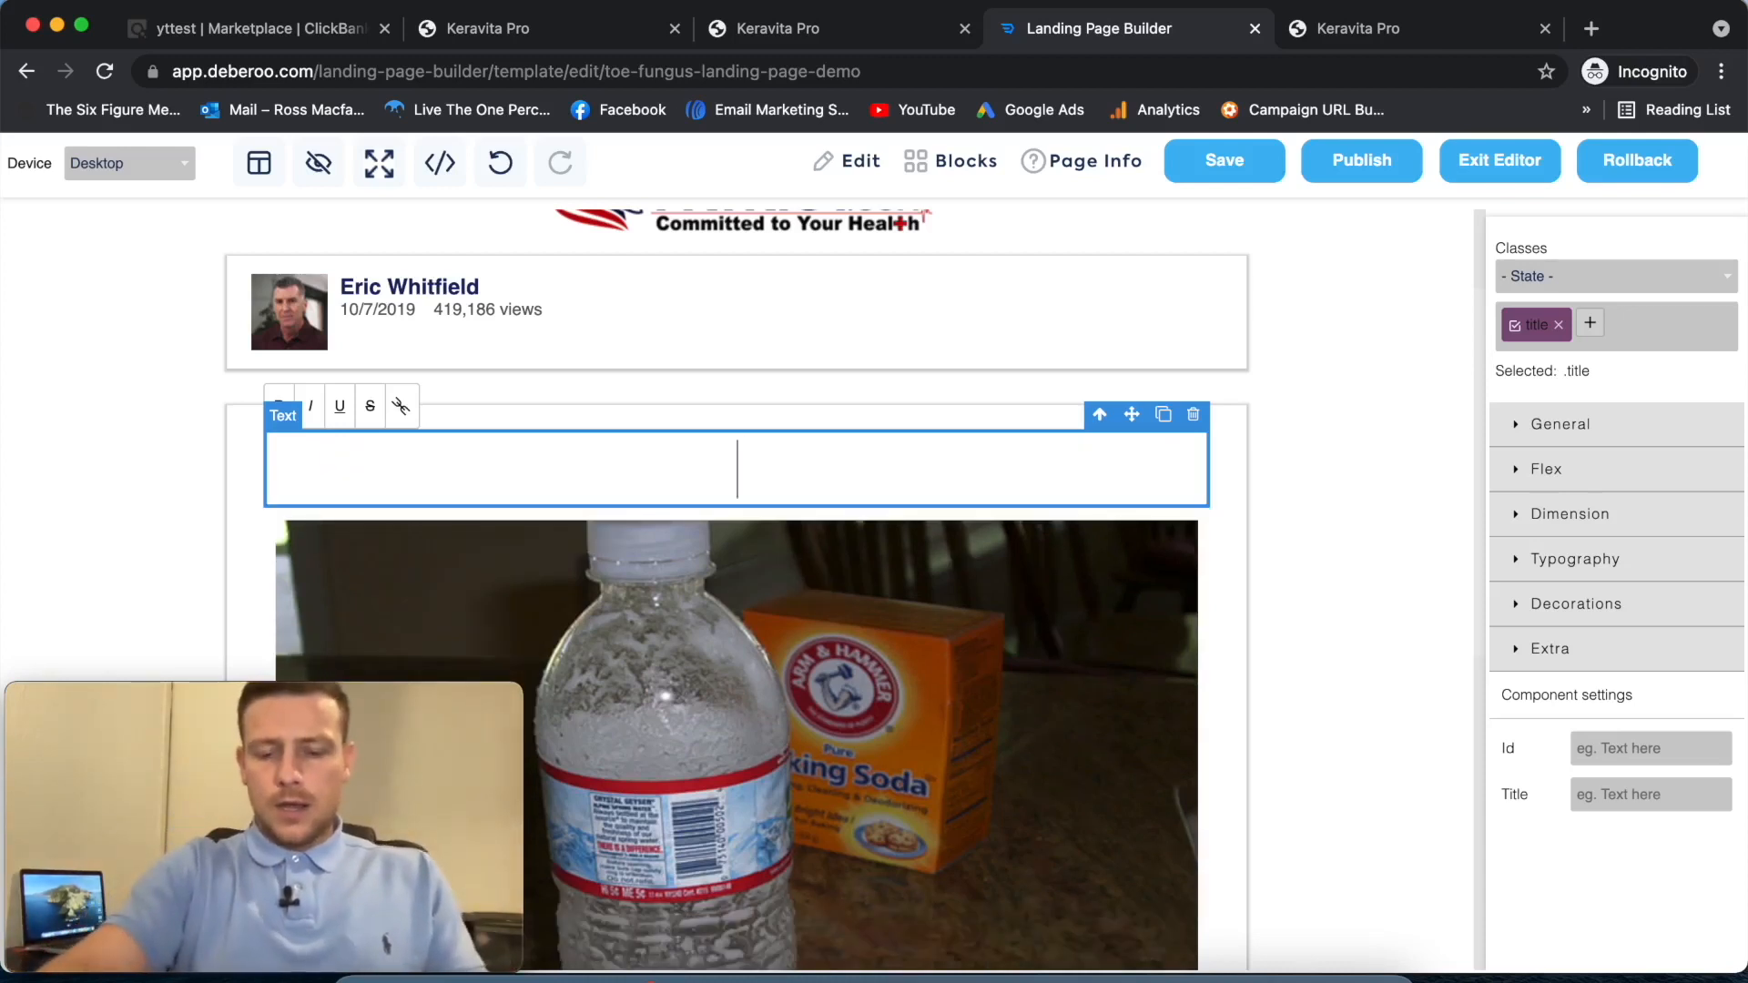
- Write the landing page headline as "Simple Method That Can Cure Your Harmful Toe Fungus Overnight!"
{"action": "type", "text": "Simple "}
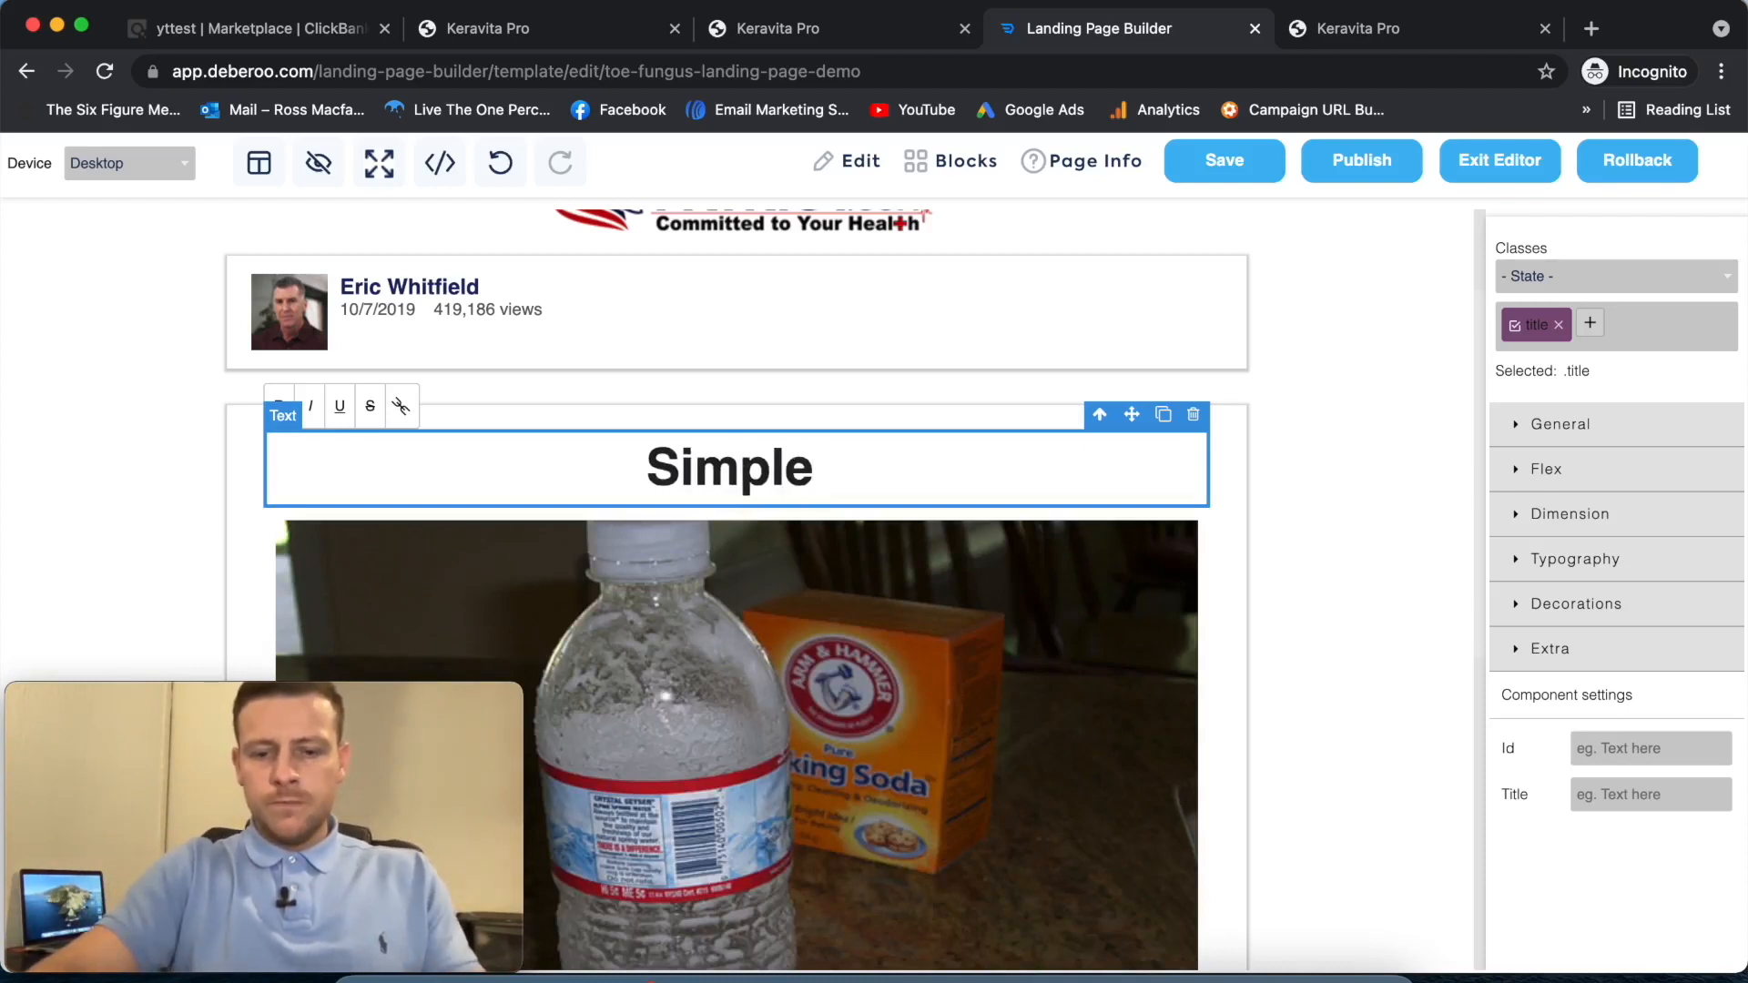
{"action": "type", "text": "Mehtid"}
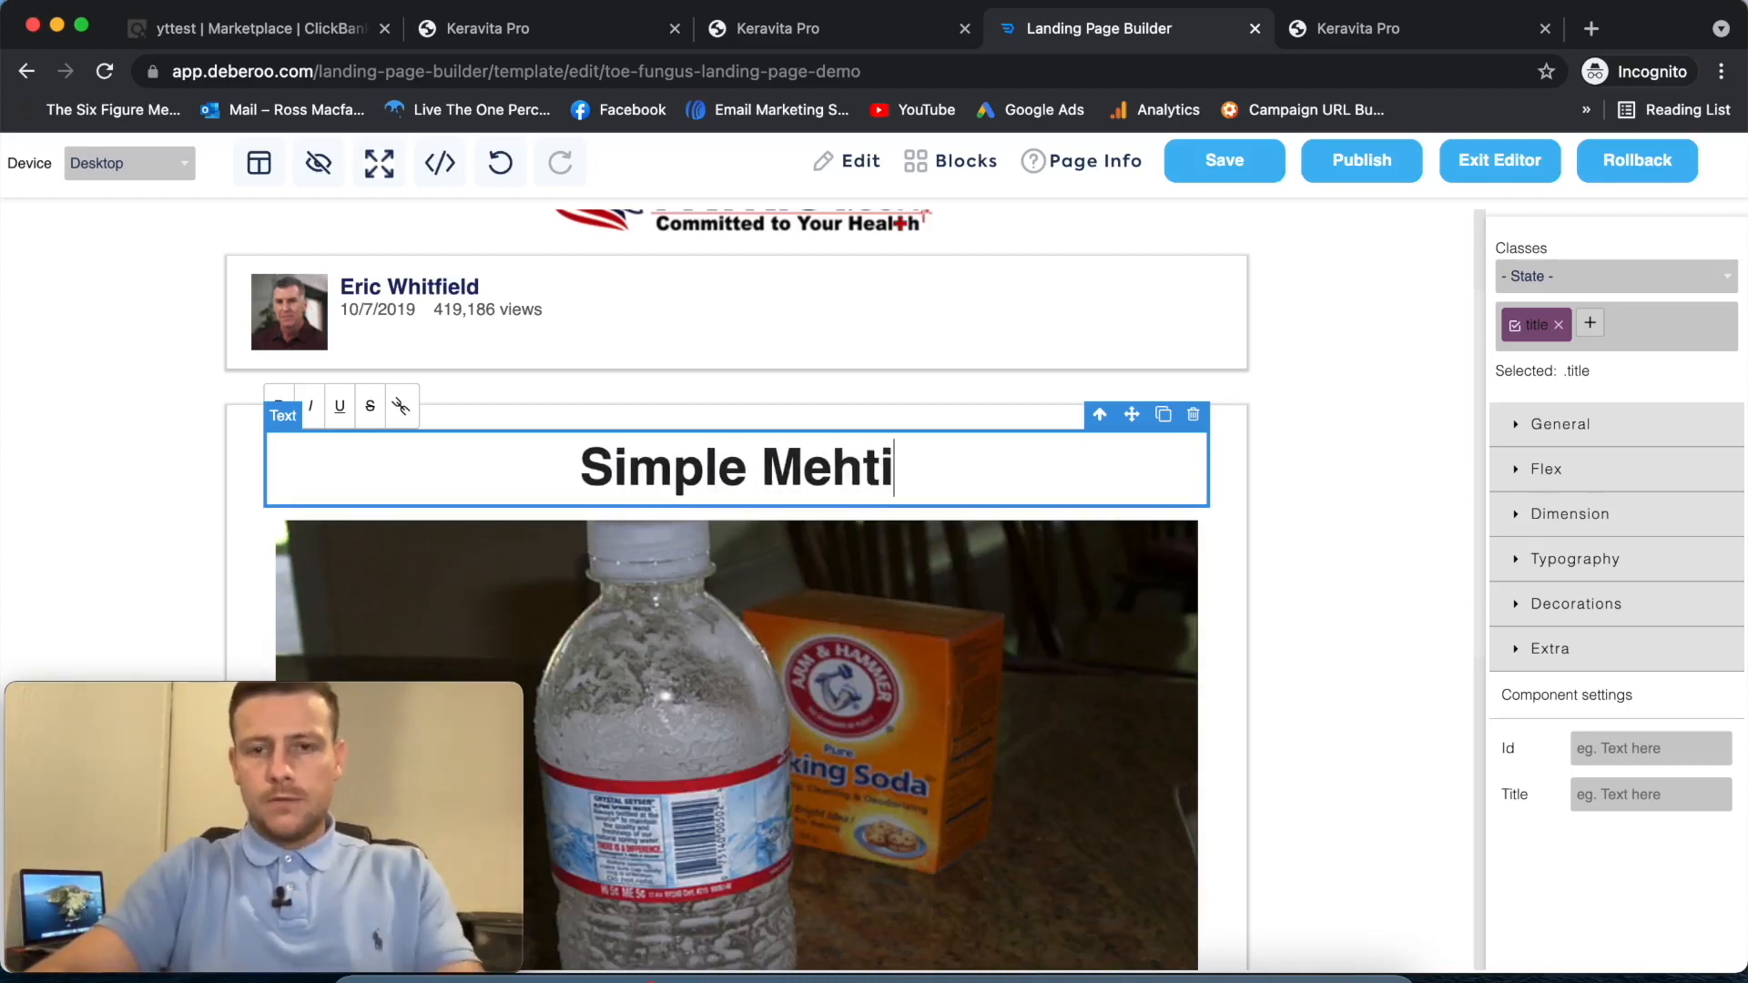
{"action": "key", "text": "BackSpace"}
{"action": "key", "text": "BackSpace"}
{"action": "type", "text": "od"}
{"action": "key", "text": "BackSpace"}
{"action": "key", "text": "BackSpace"}
{"action": "key", "text": "BackSpace"}
{"action": "key", "text": "BackSpace"}
{"action": "type", "text": "this"}
{"action": "key", "text": "BackSpace"}
{"action": "key", "text": "BackSpace"}
{"action": "type", "text": "od To"}
{"action": "key", "text": "BackSpace"}
{"action": "type", "text": "H"}
{"action": "key", "text": "BackSpace"}
{"action": "type", "text": "har"}
{"action": "key", "text": "BackSpace"}
{"action": "type", "text": "t Can Cure "}
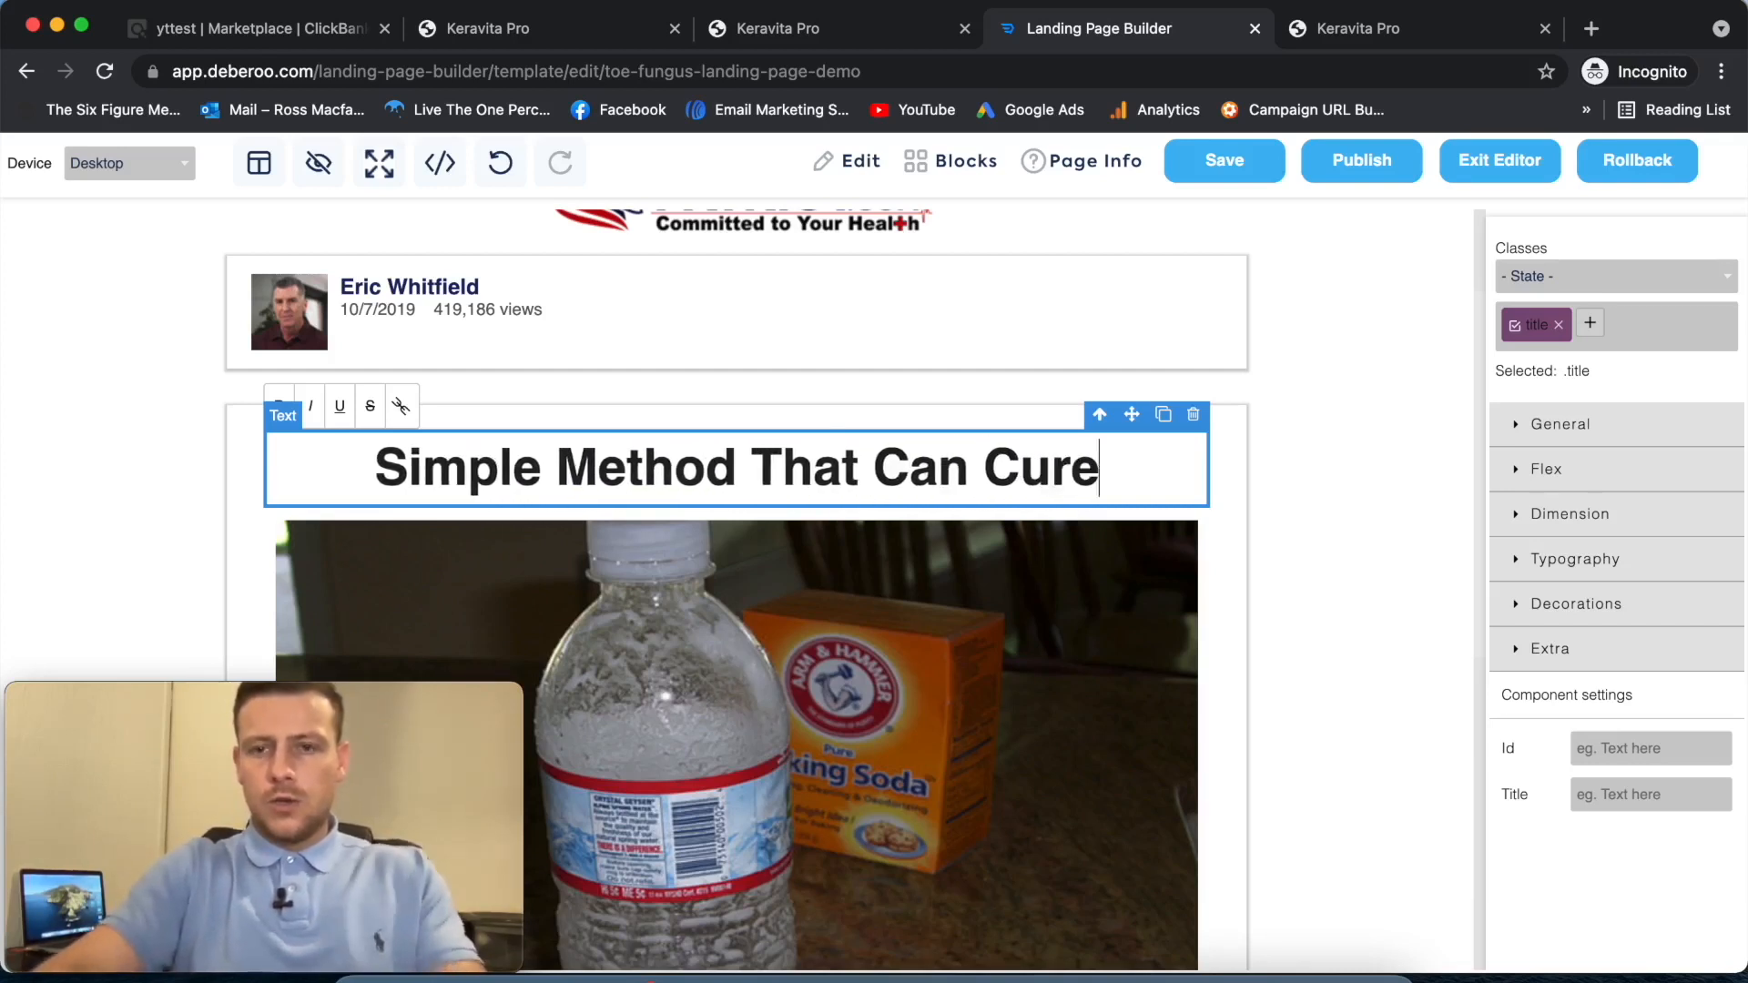
{"action": "type", "text": "Your P"}
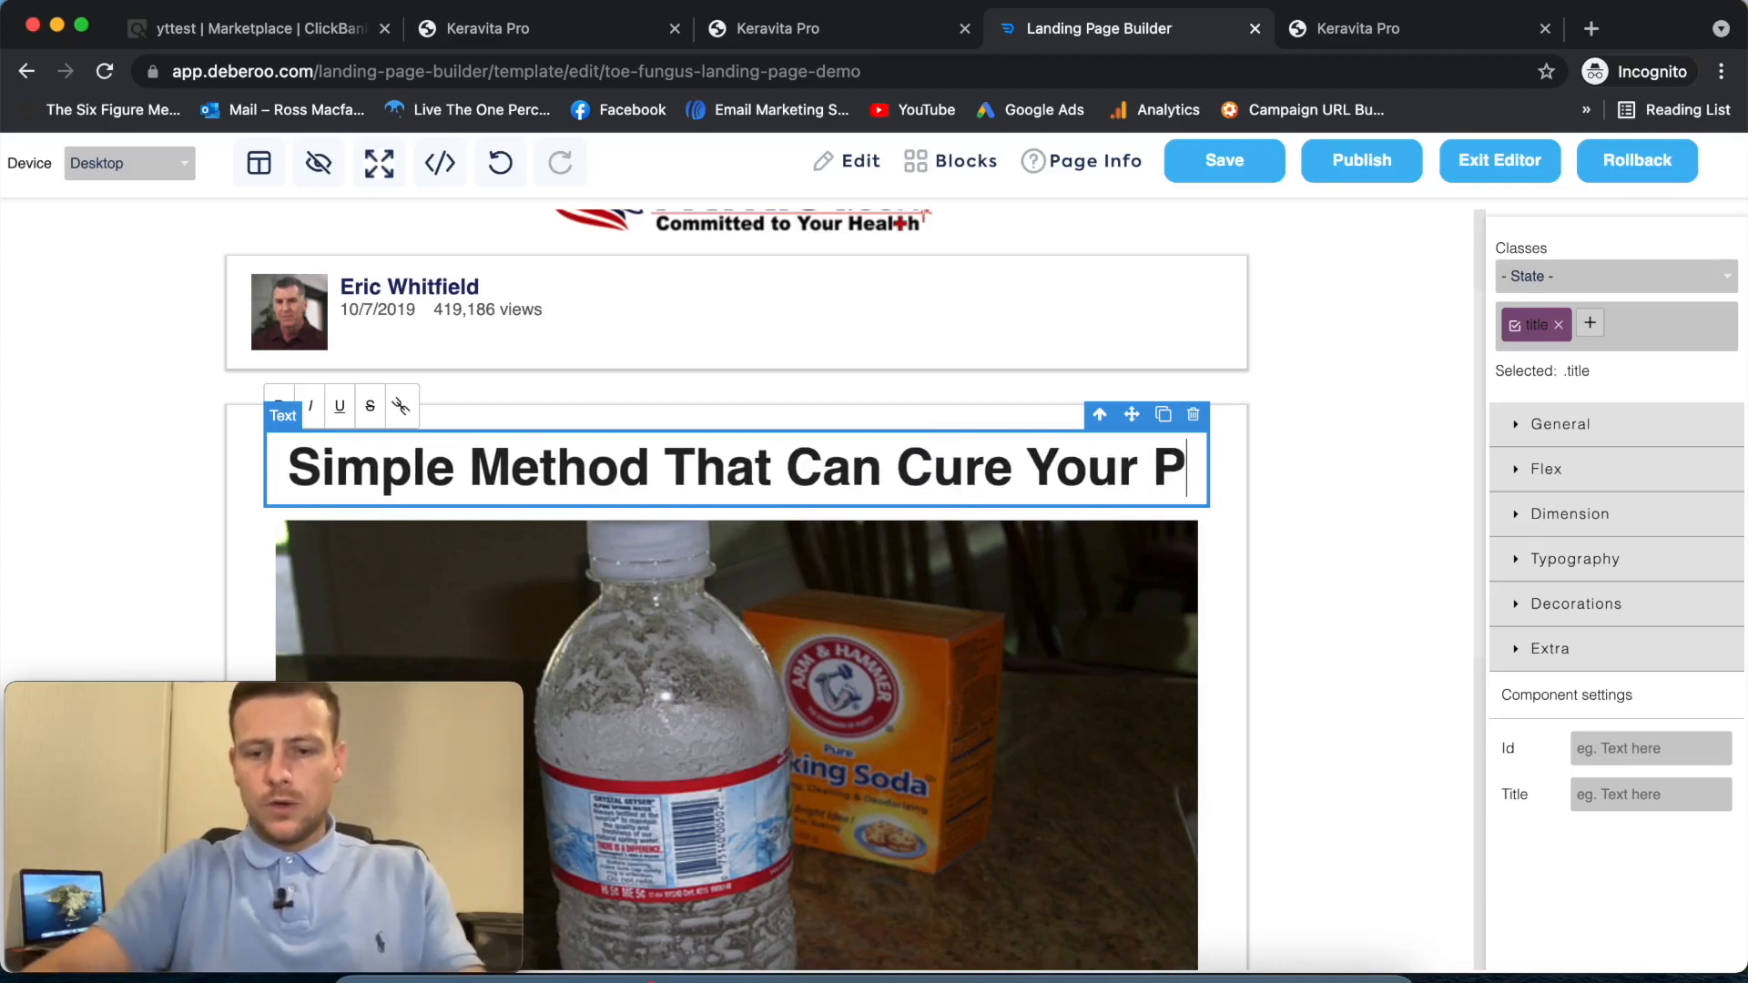
{"action": "key", "text": "BackSpace"}
{"action": "type", "text": "Ha"}
{"action": "key", "text": "BackSpace"}
{"action": "type", "text": "a"}
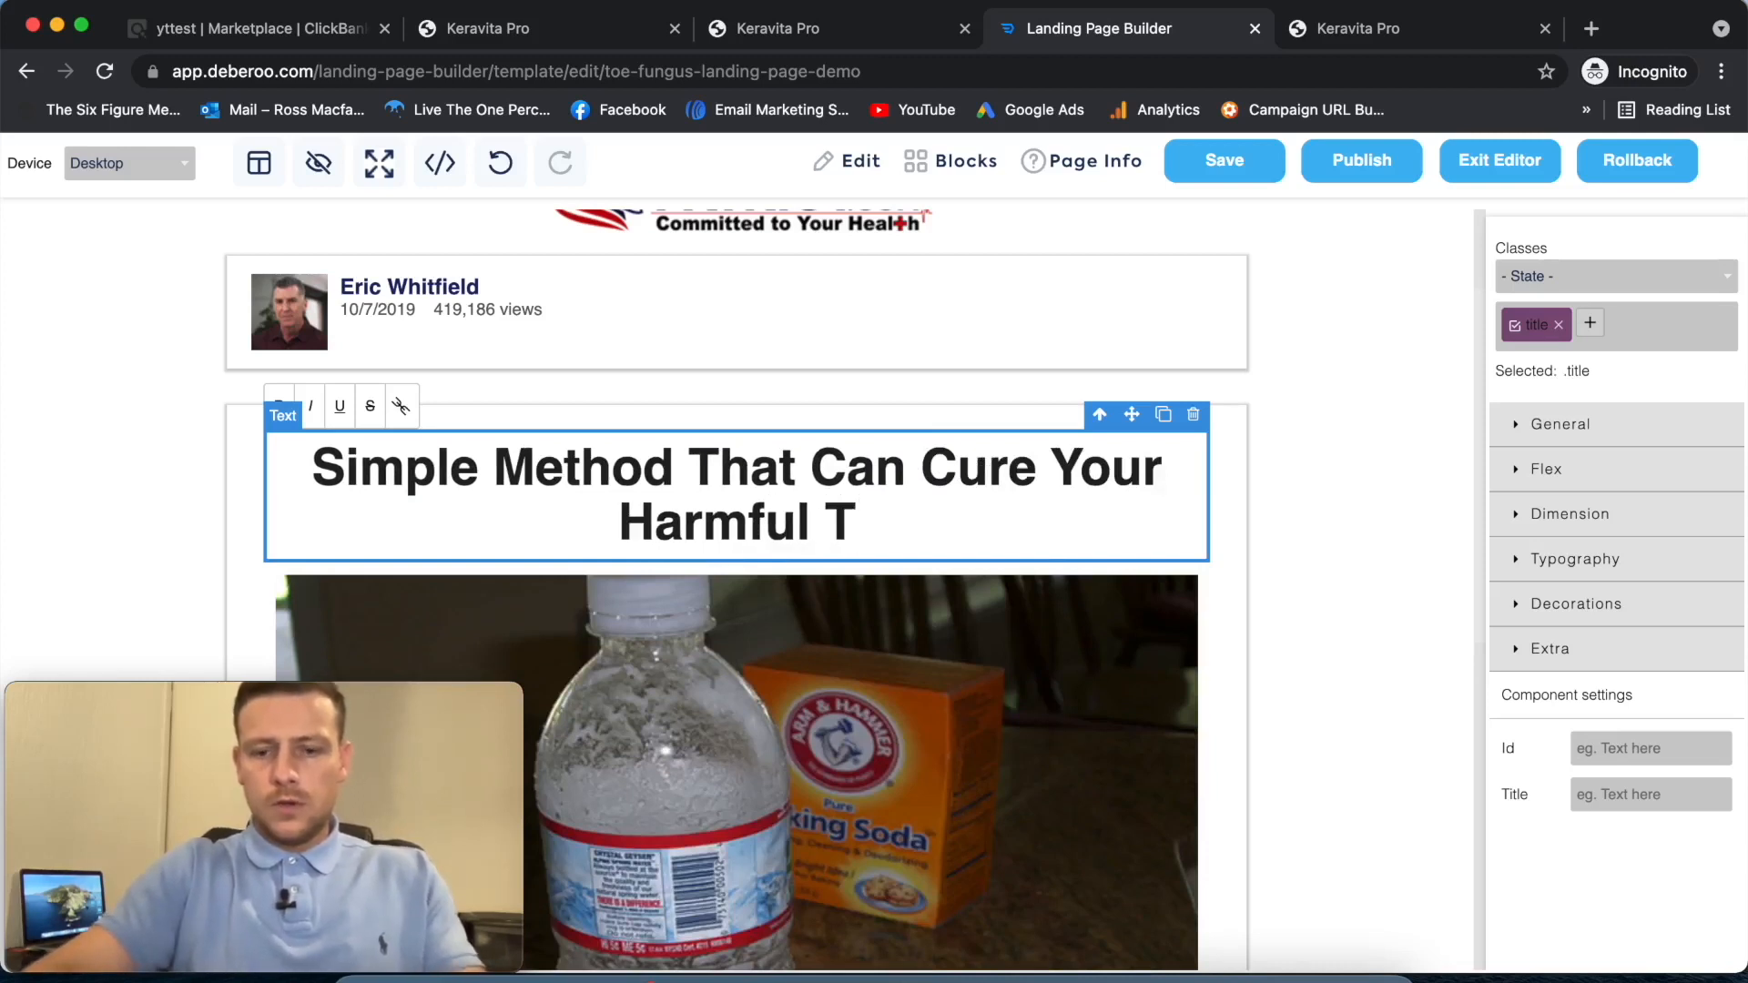
{"action": "type", "text": "rmful Toe Fungus O"}
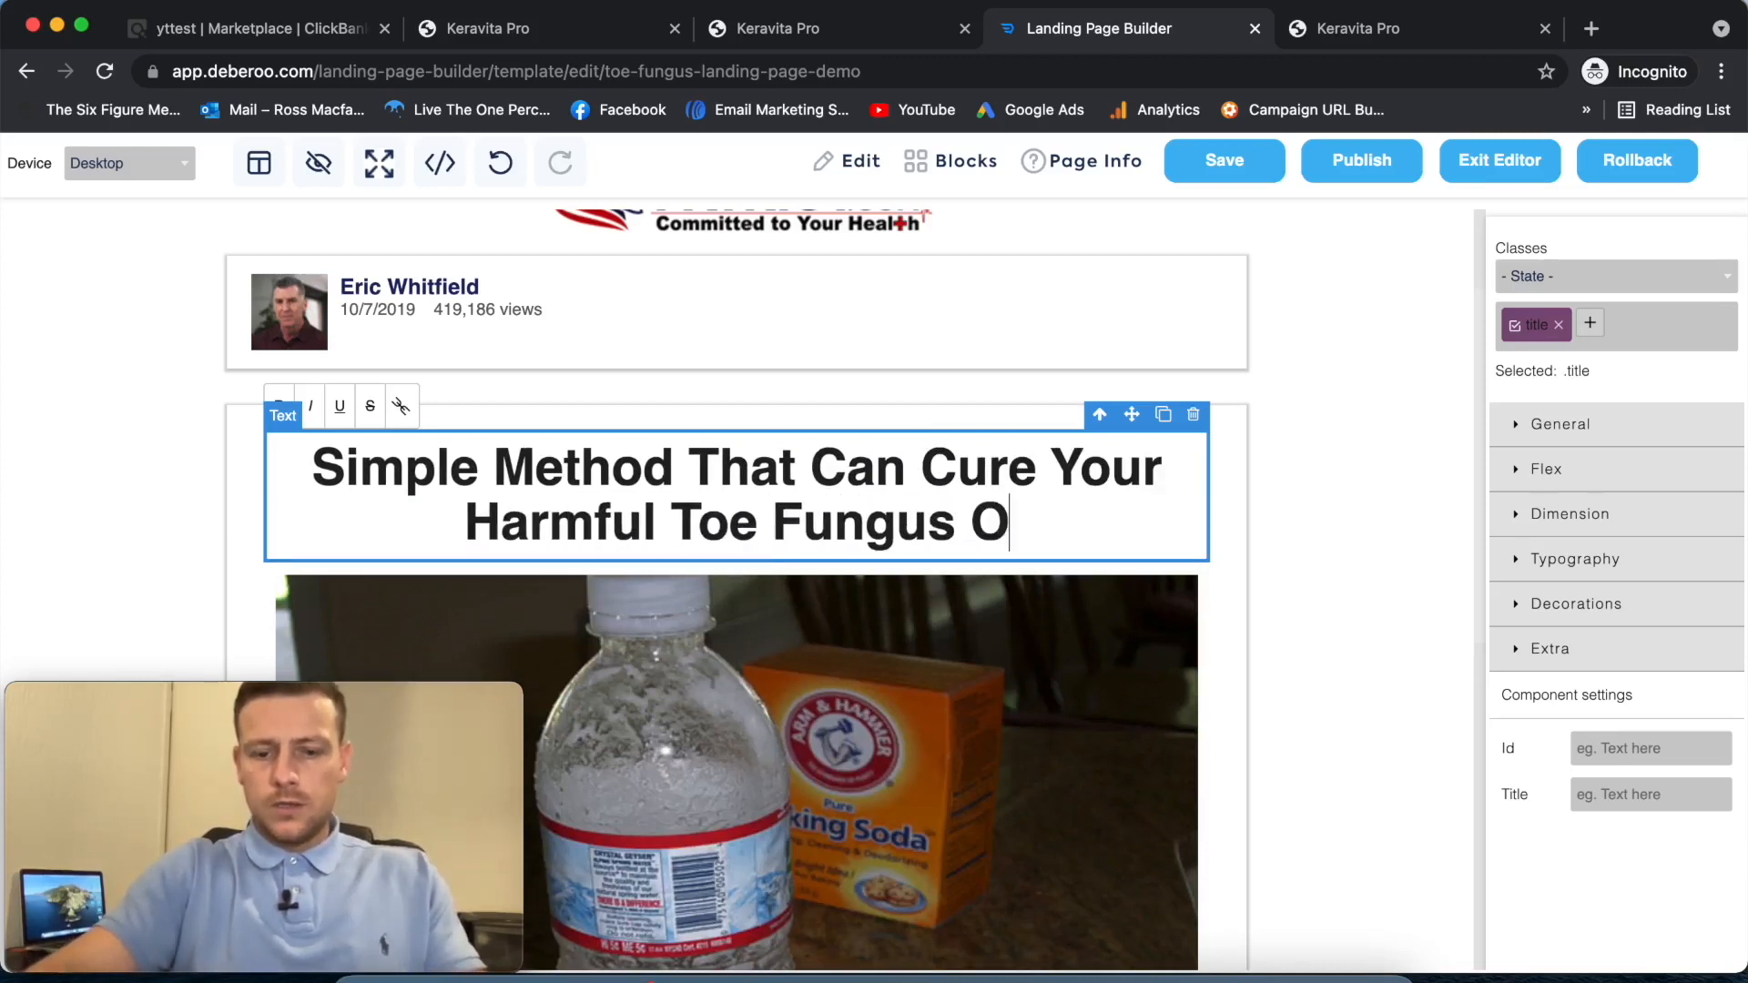
{"action": "type", "text": "vernight!"}
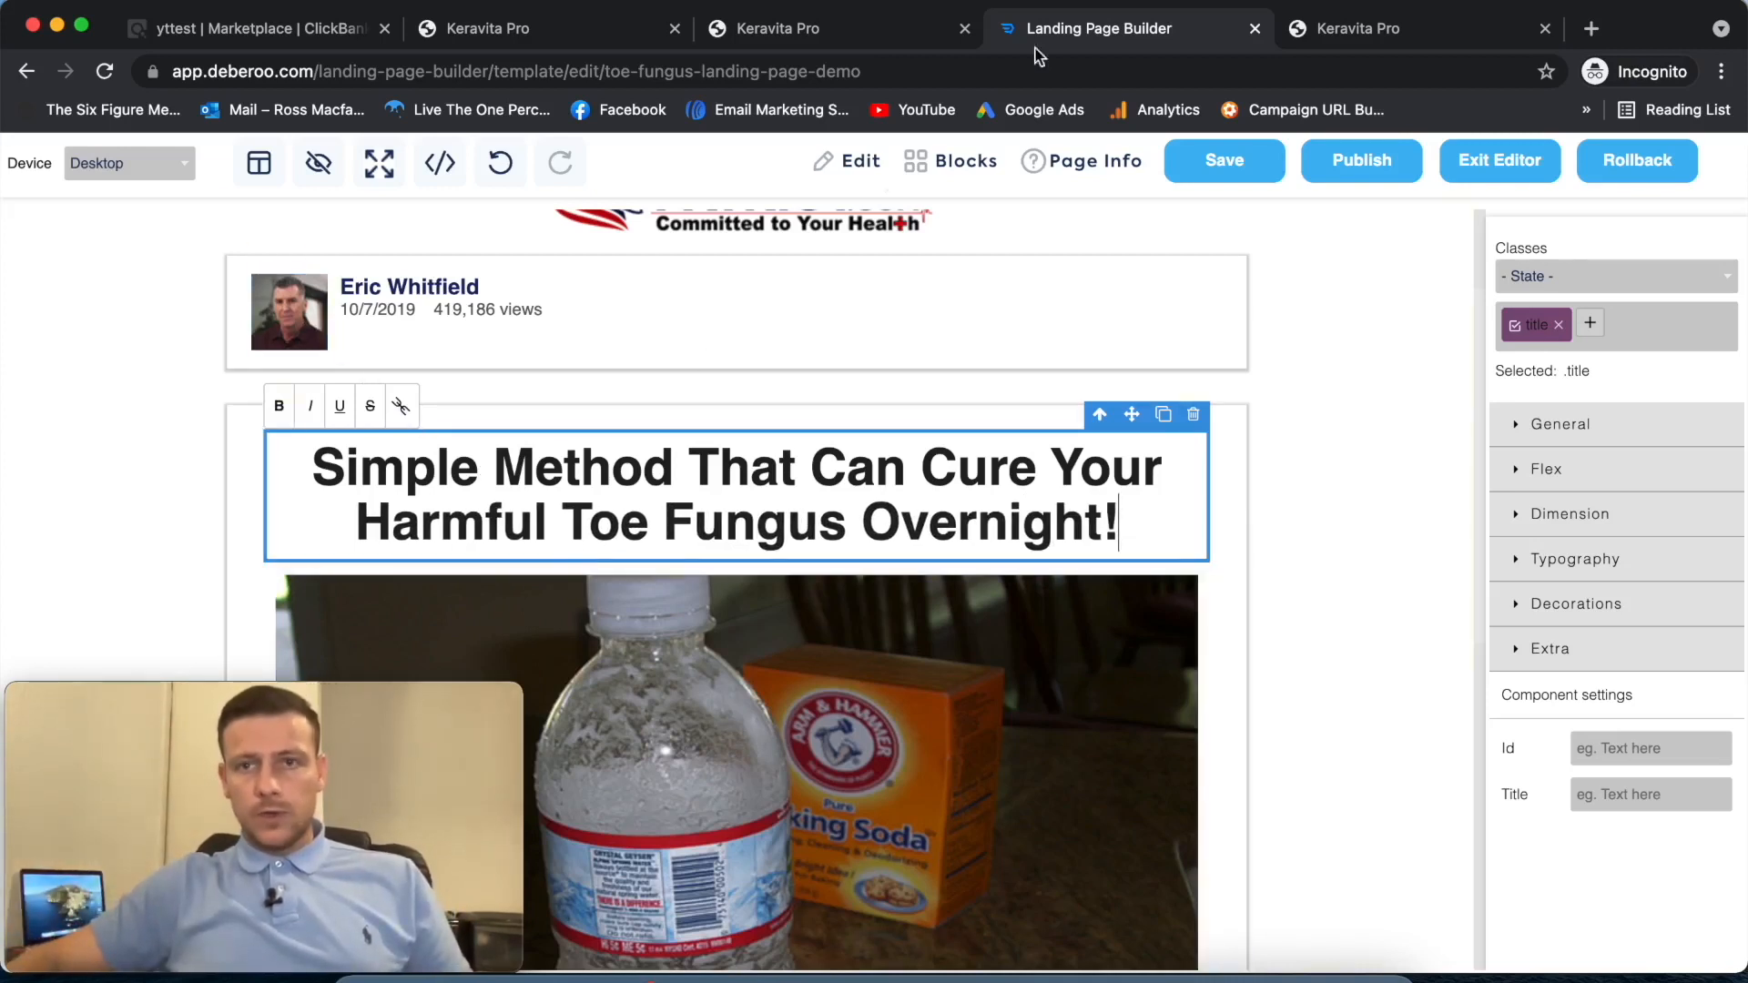
- Check the toe fungus headline's wording and the template's bottle image against the nutrients angle on Keravita's video sales page
{"action": "left_click", "coordinate": [1334, 28]}
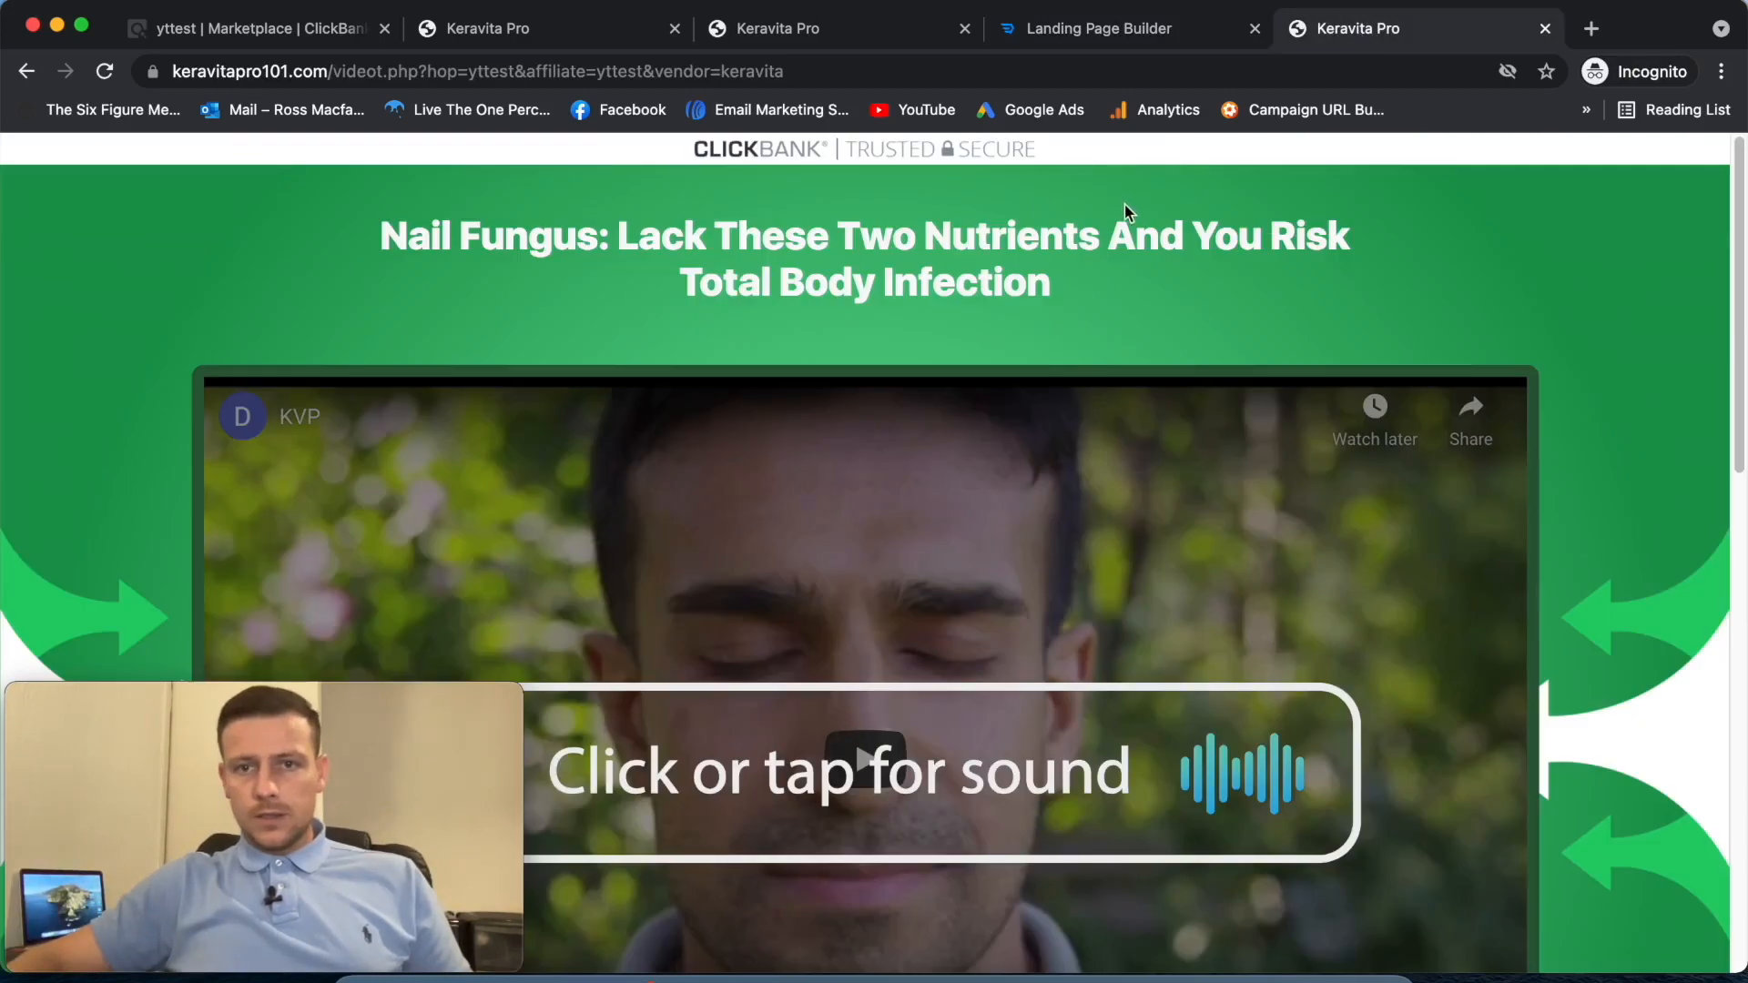
{"action": "left_click", "coordinate": [1127, 27]}
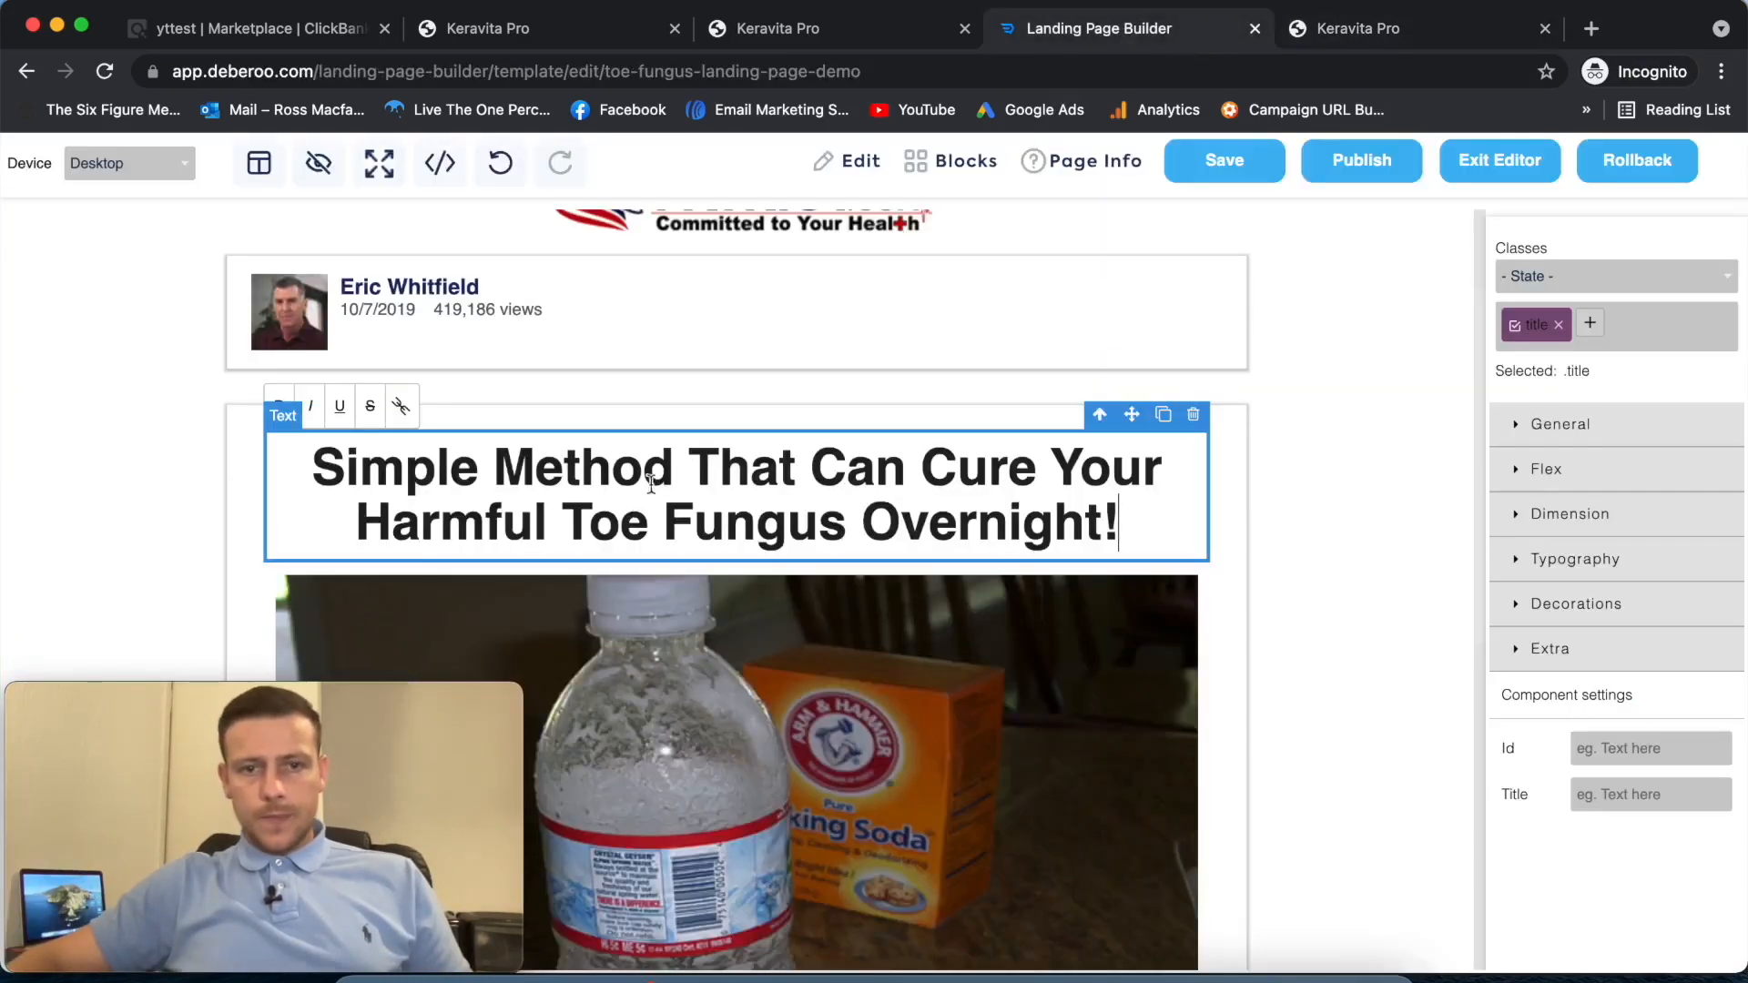
{"action": "scroll", "coordinate": [890, 494], "scroll_direction": "down", "scroll_amount": 3}
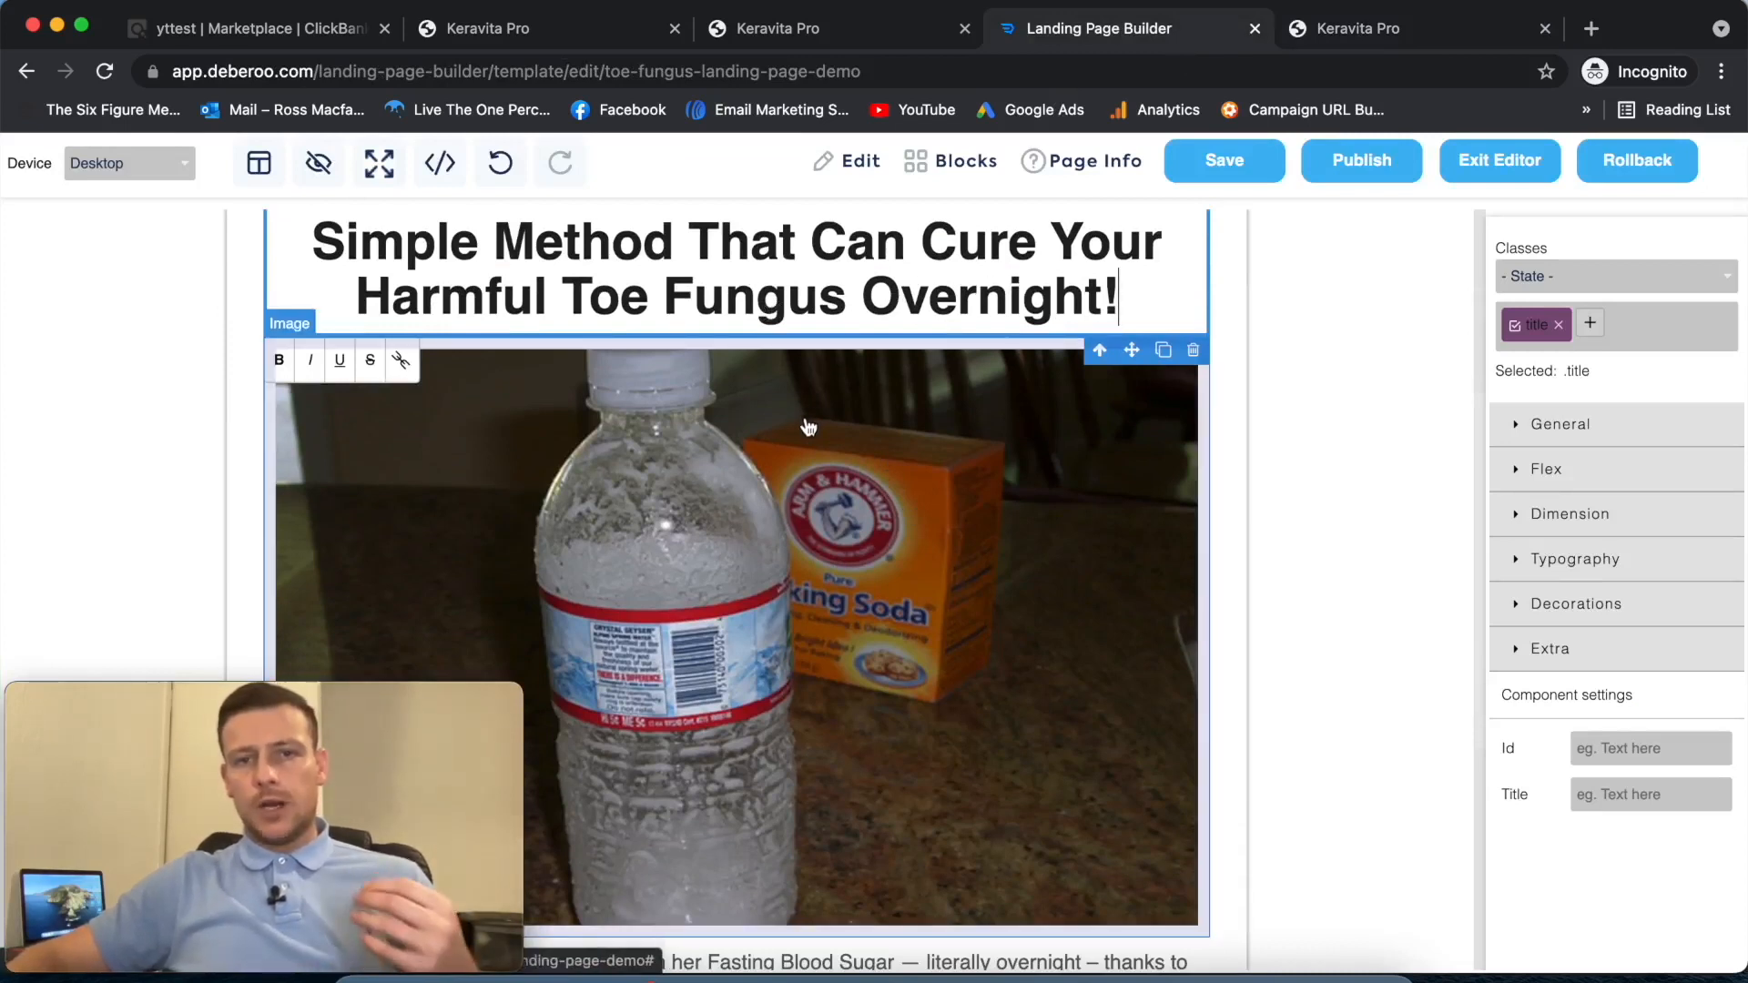
{"action": "scroll", "coordinate": [810, 426], "scroll_direction": "up", "scroll_amount": 3}
{"action": "key", "text": "shift+Home"}
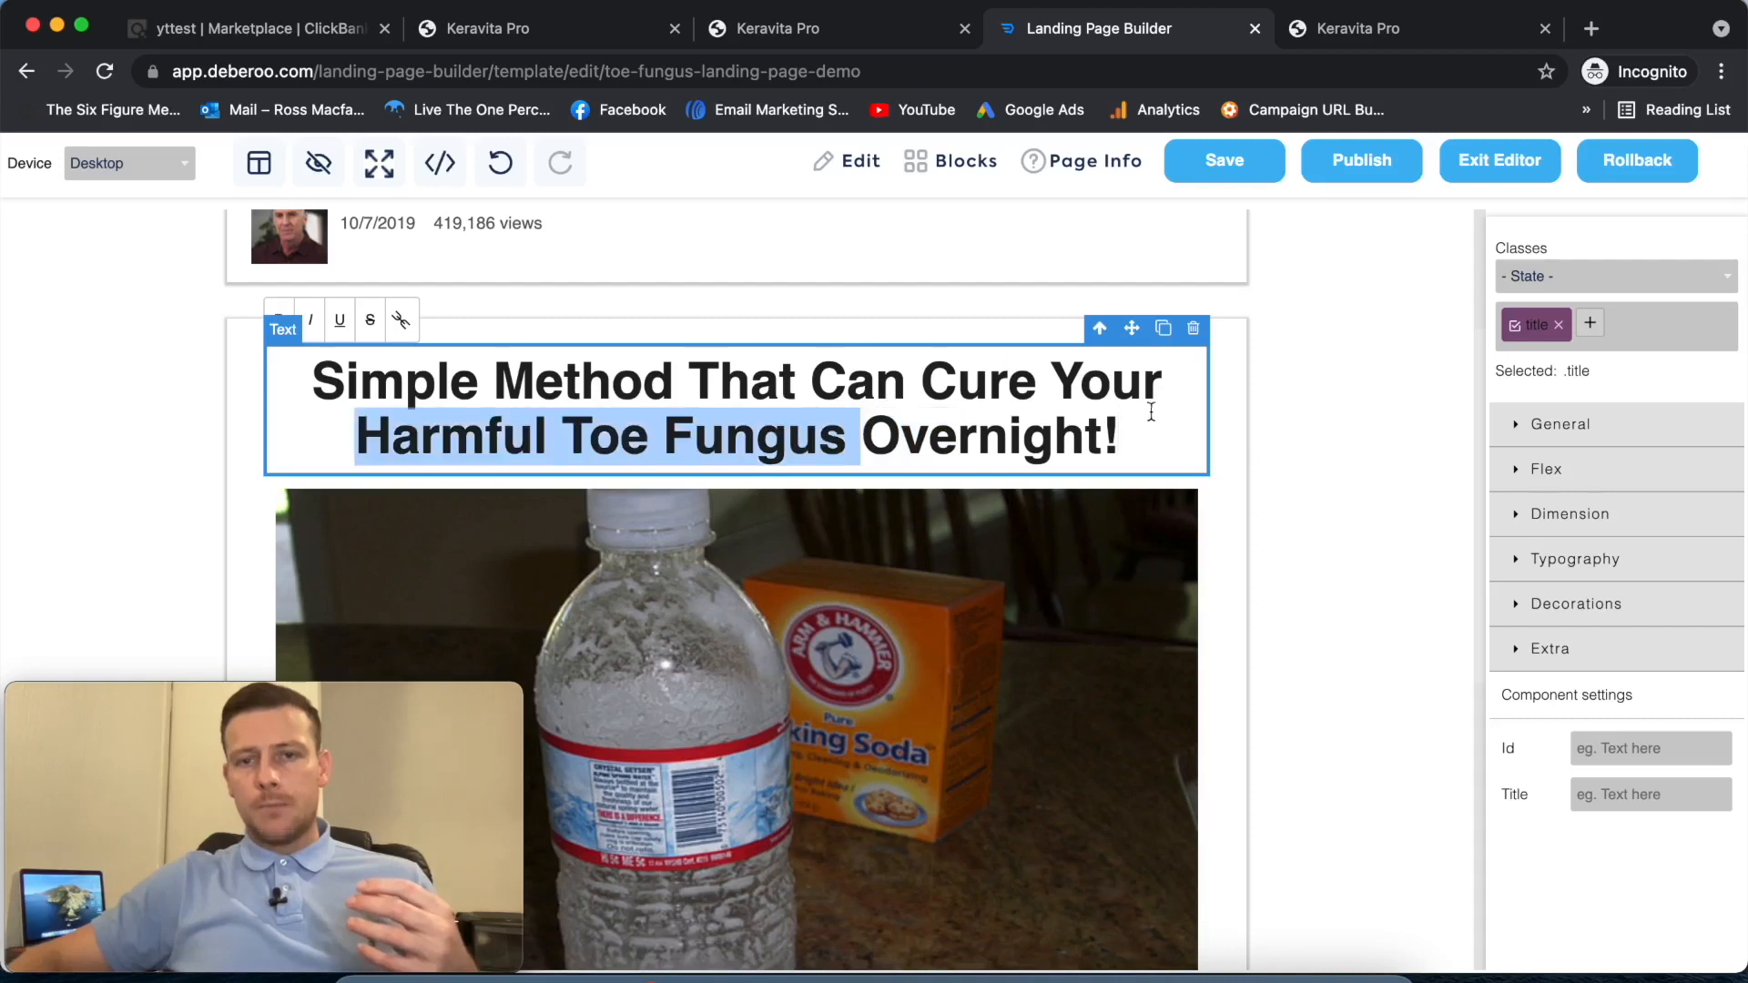
{"action": "left_click_drag", "start_coordinate": [1122, 435], "coordinate": [879, 432]}
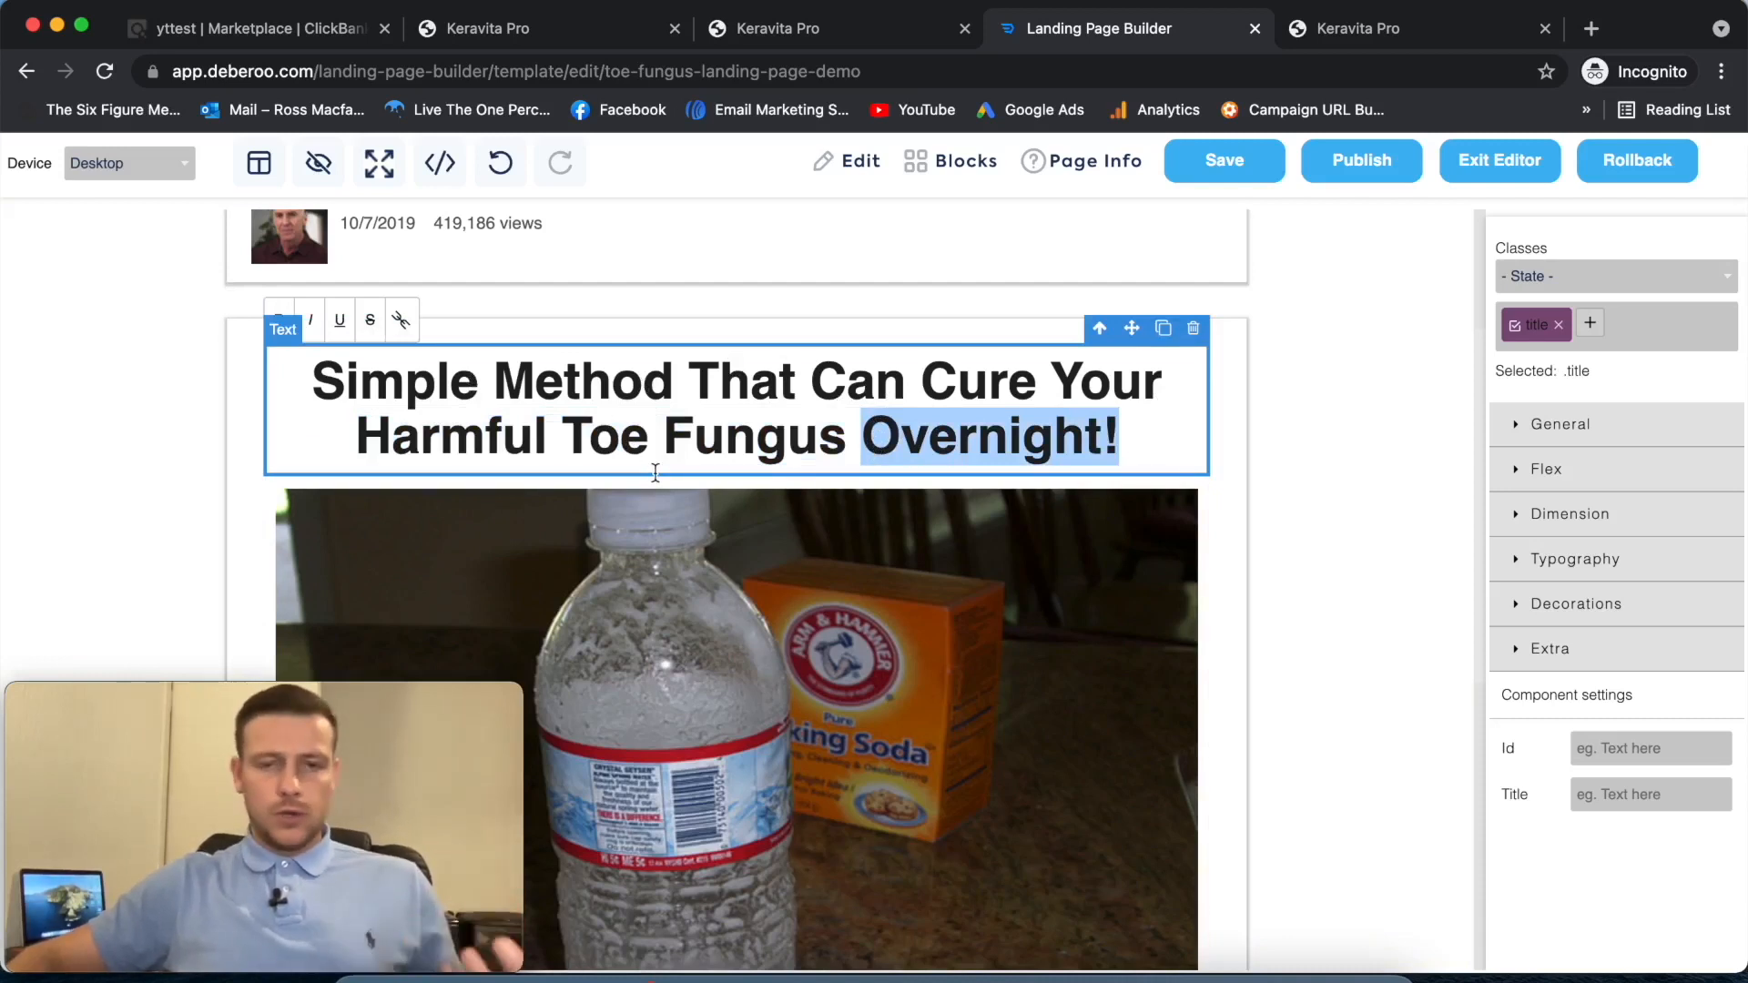
{"action": "scroll", "coordinate": [795, 420], "scroll_direction": "down", "scroll_amount": 1}
{"action": "left_click_drag", "start_coordinate": [564, 390], "coordinate": [863, 392]}
{"action": "left_click", "coordinate": [982, 354]}
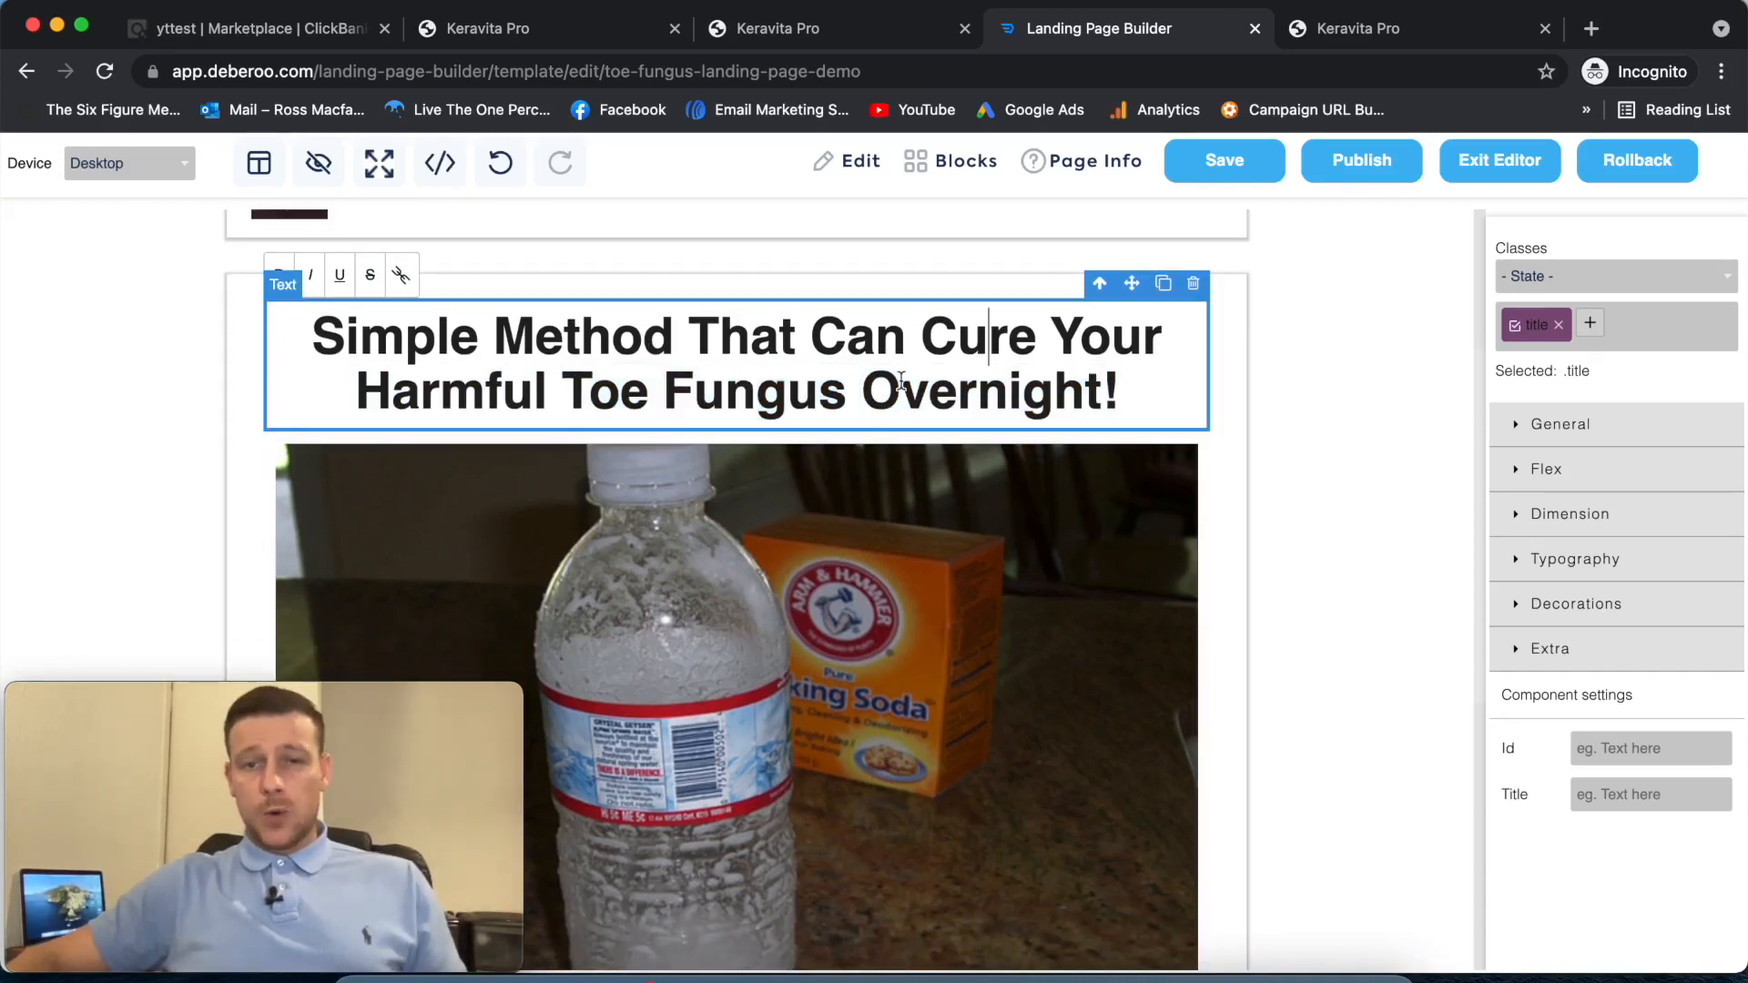
{"action": "scroll", "coordinate": [976, 443], "scroll_direction": "down", "scroll_amount": 3}
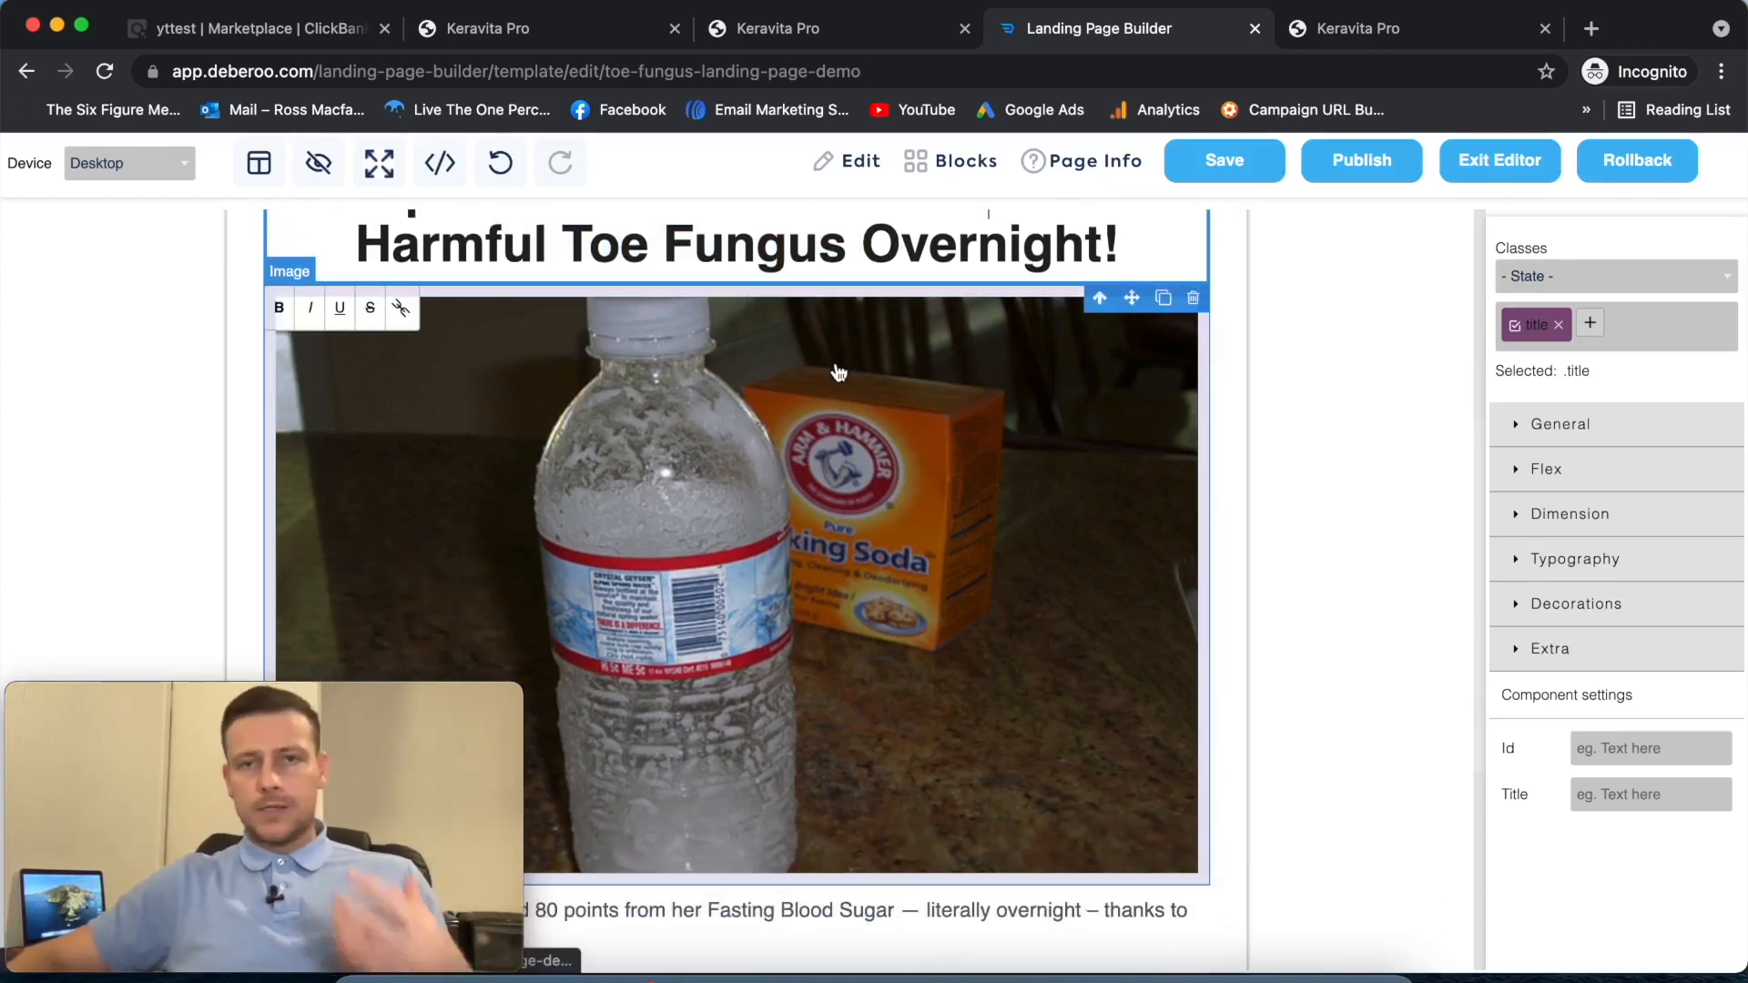
{"action": "scroll", "coordinate": [938, 383], "scroll_direction": "up", "scroll_amount": 3}
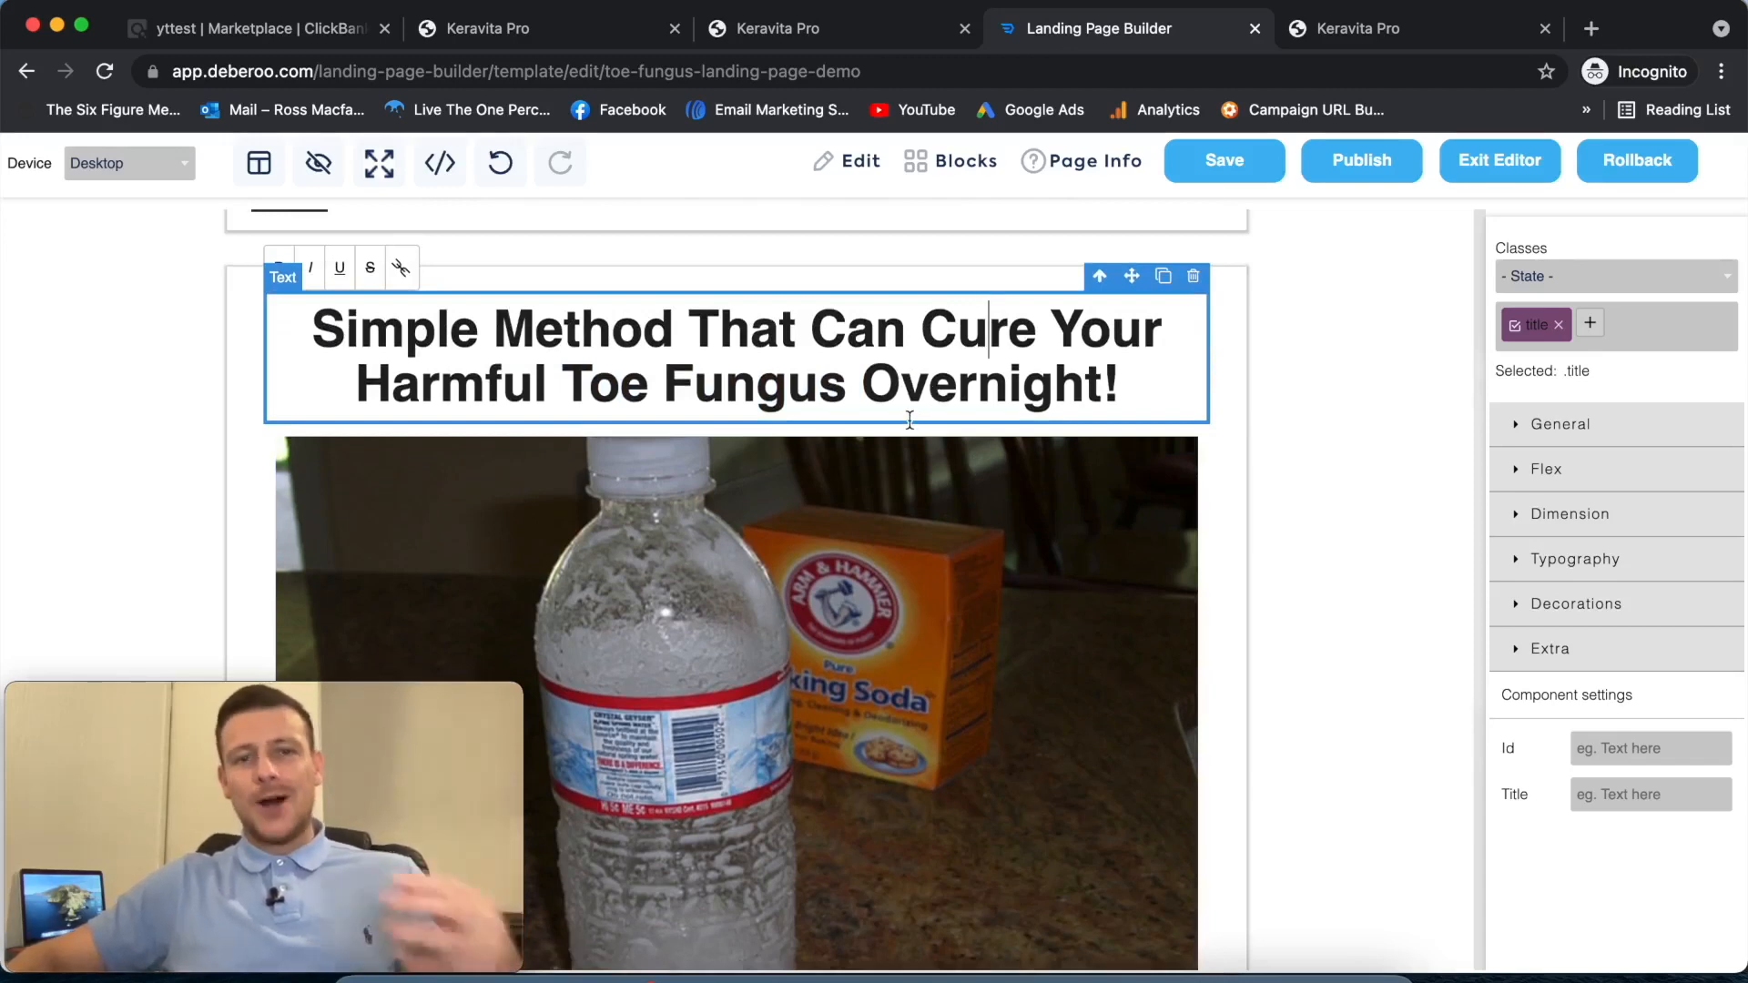
{"action": "scroll", "coordinate": [975, 616], "scroll_direction": "down", "scroll_amount": 5}
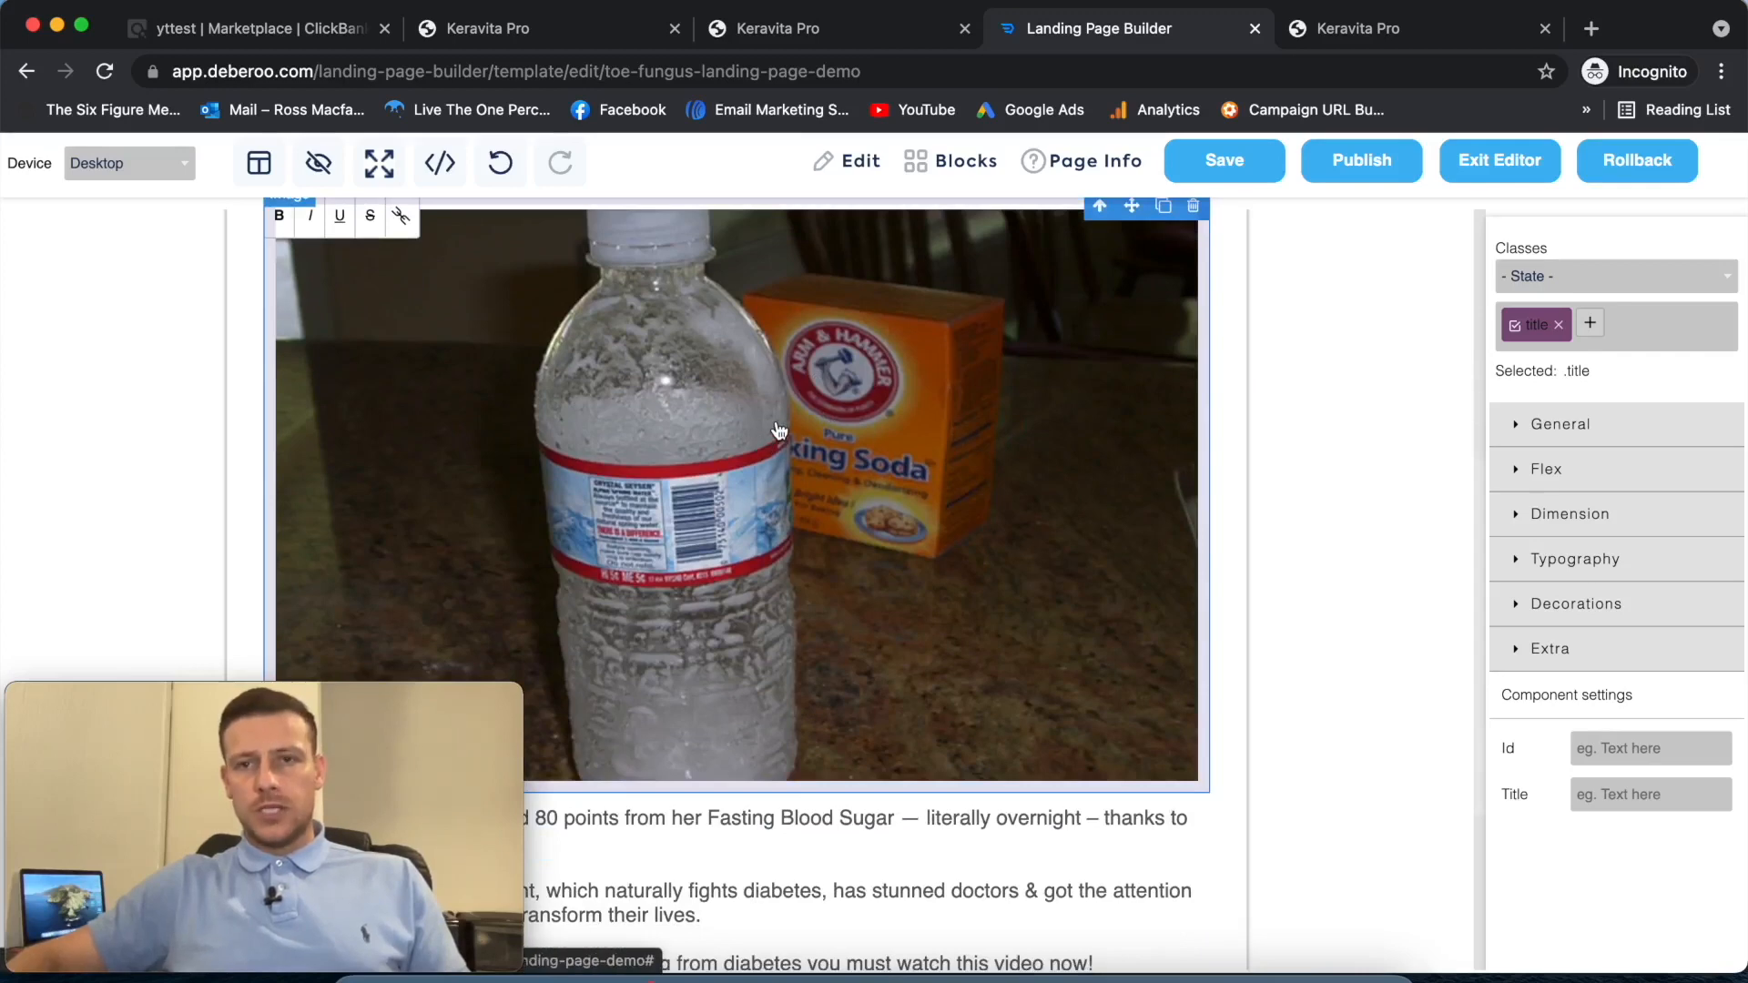
{"action": "left_click", "coordinate": [1348, 30]}
{"action": "left_click_drag", "start_coordinate": [921, 235], "coordinate": [1052, 230]}
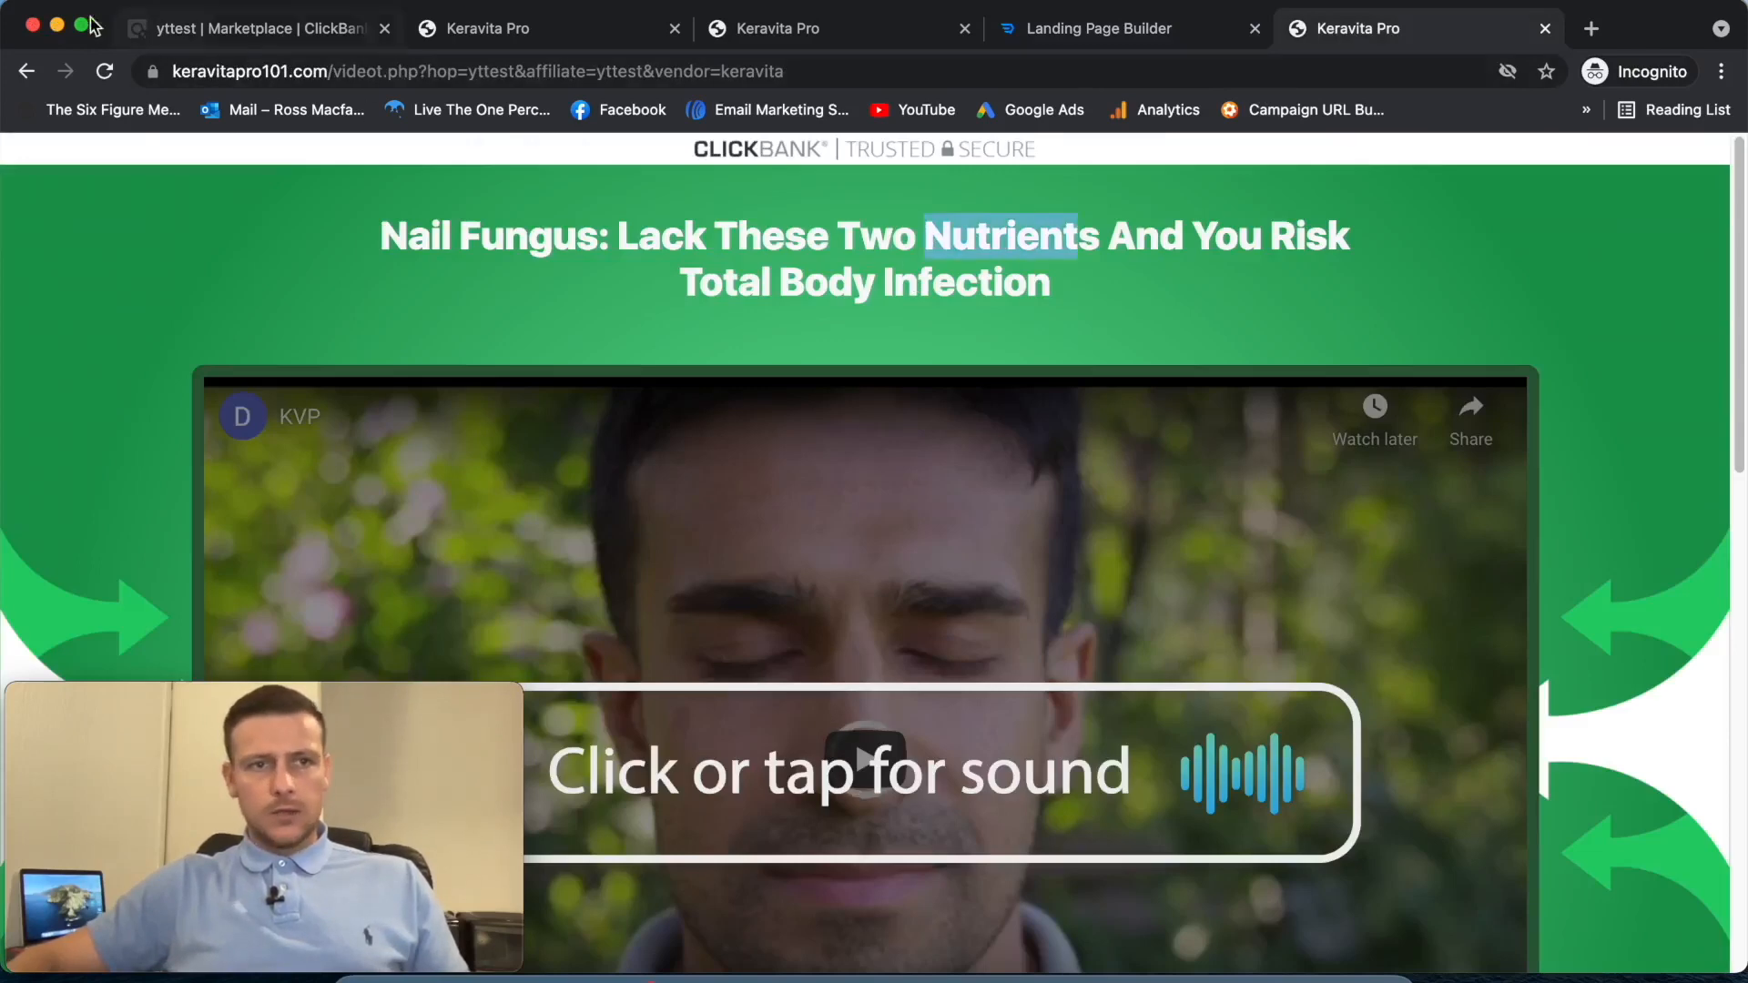
- Switch to the regular browser window and search Google Images in a new tab for "powder being poured into a glass"
{"action": "left_click", "coordinate": [59, 26]}
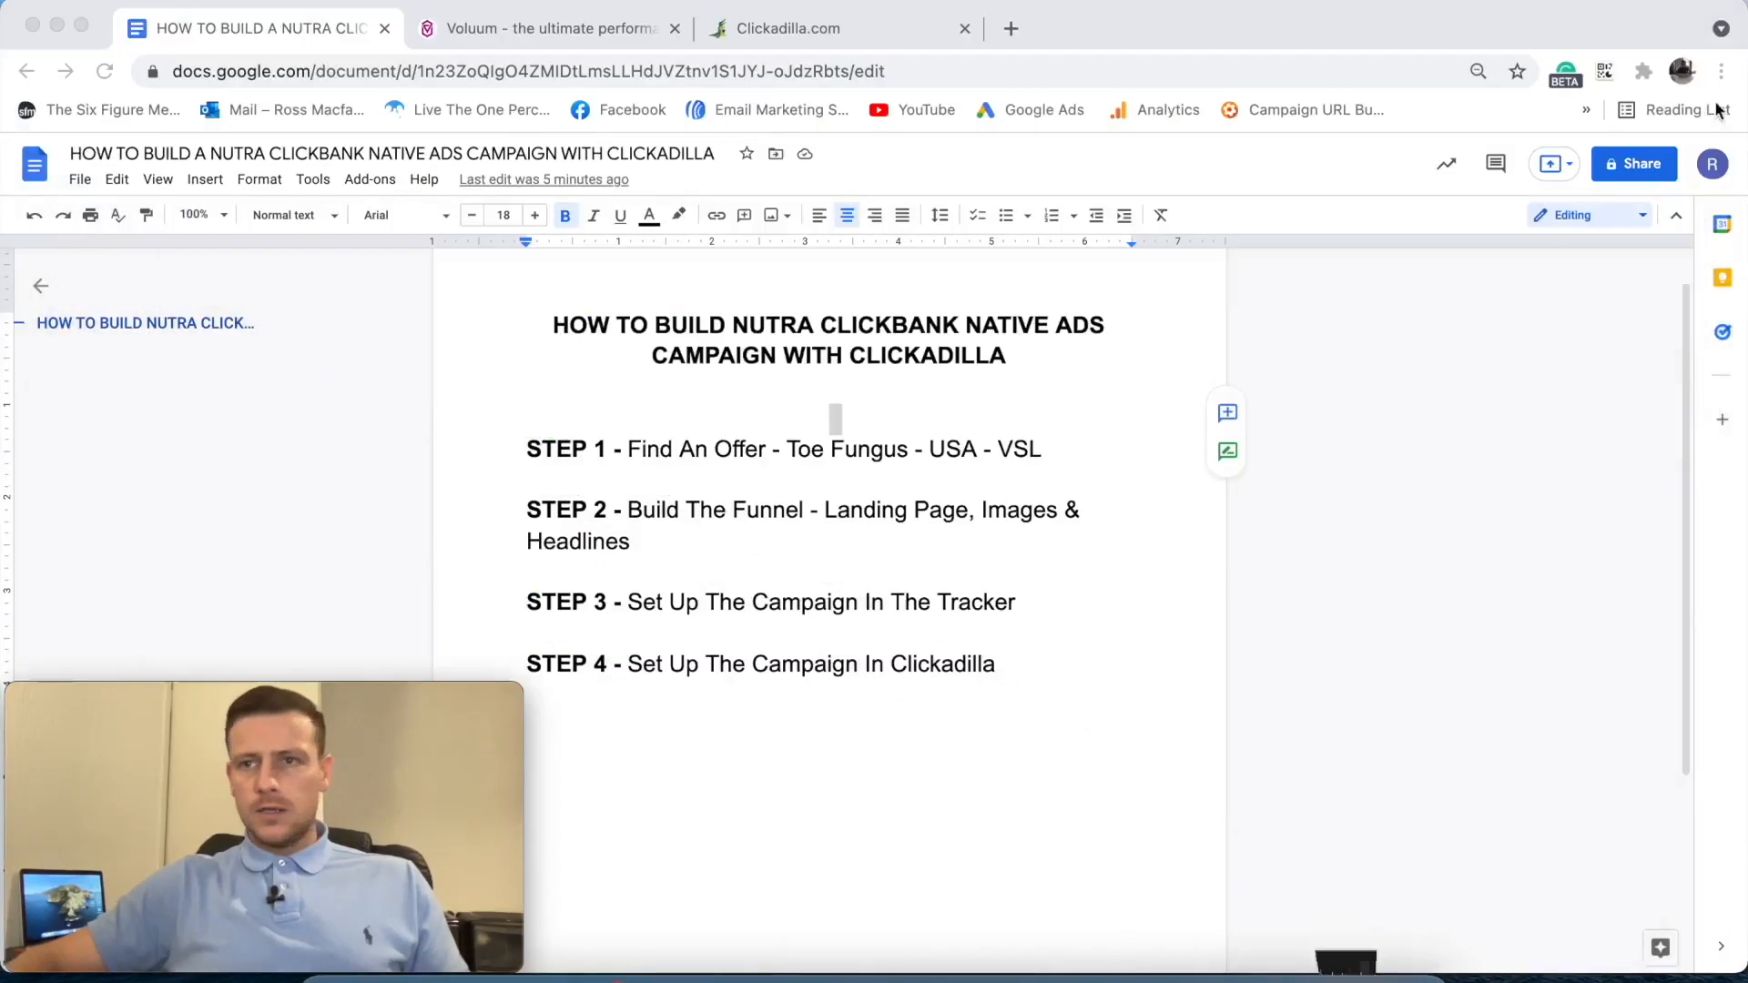
{"action": "left_click", "coordinate": [1011, 29]}
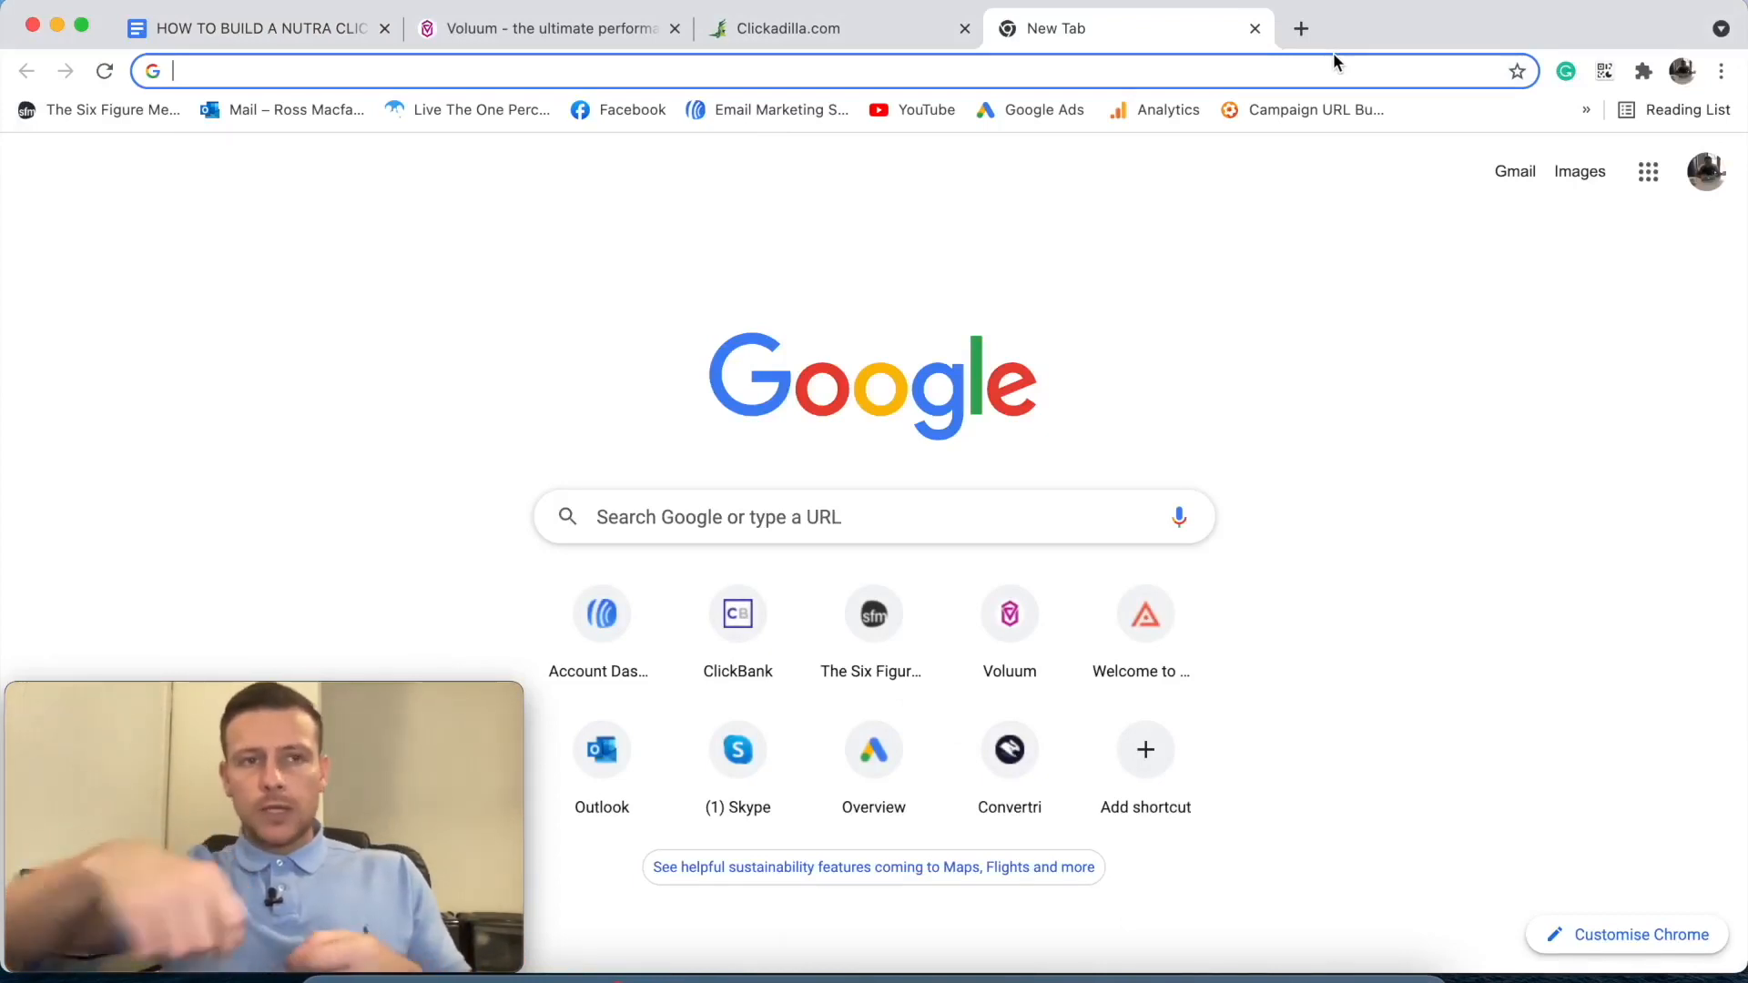
{"action": "type", "text": "powerd"}
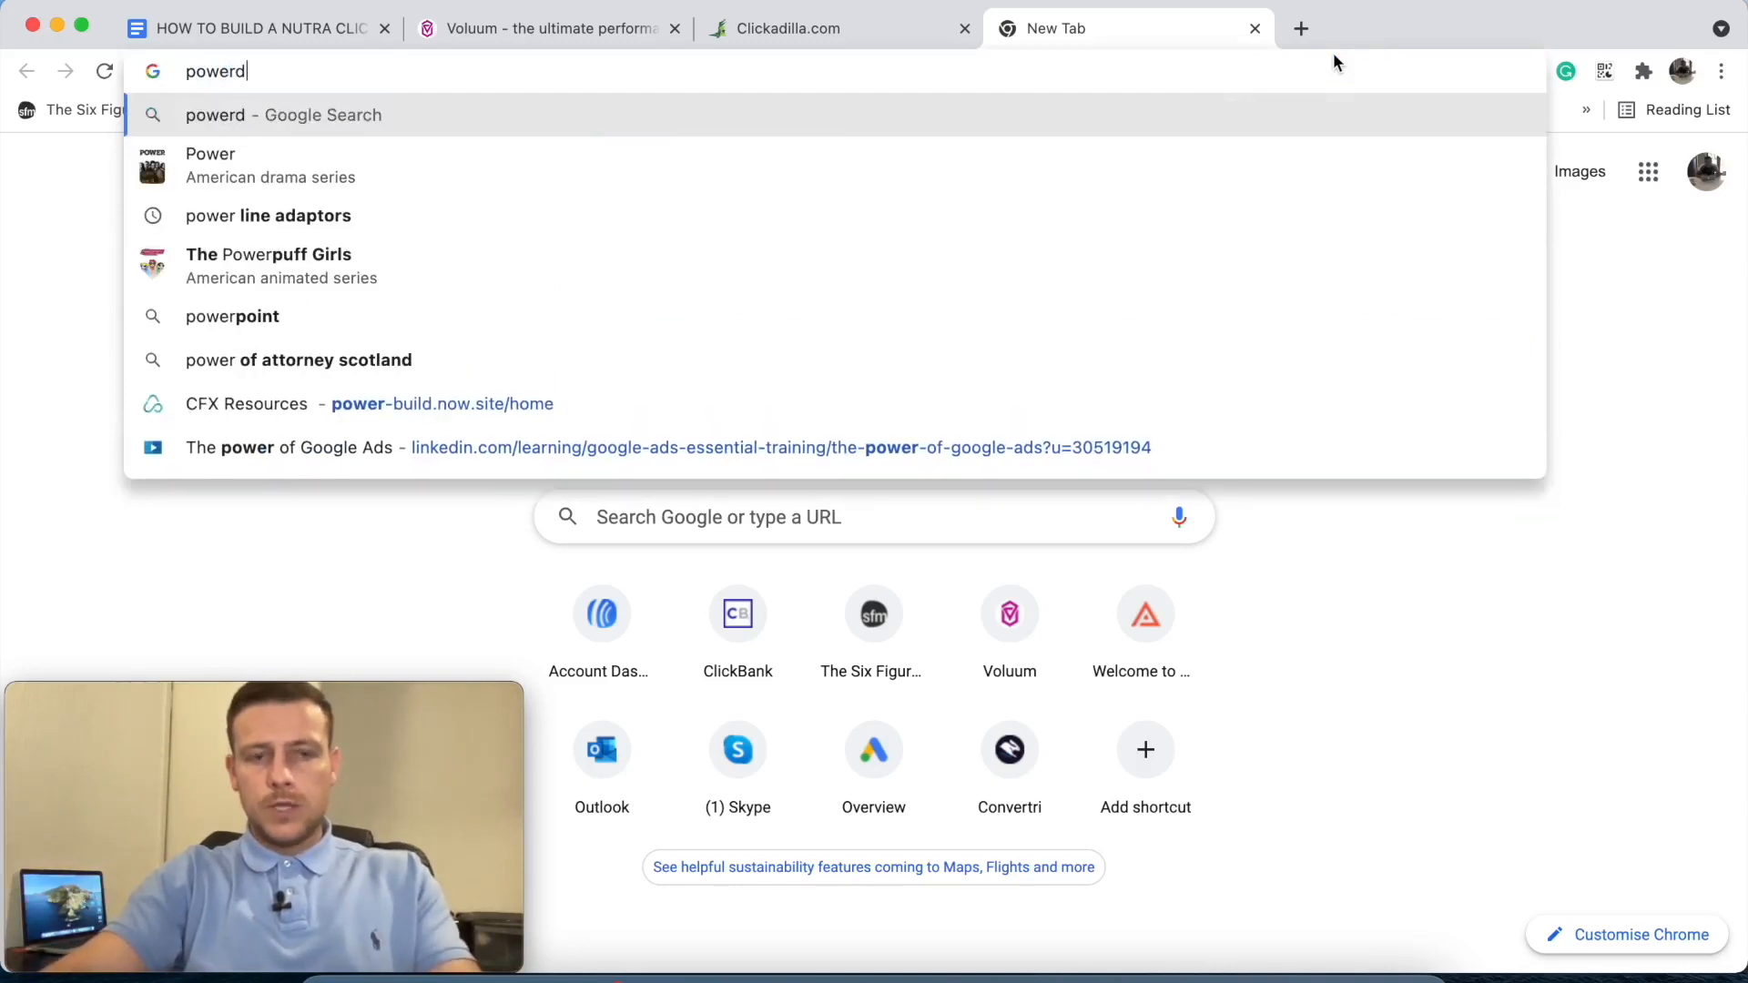
{"action": "type", "text": "er being poured into a sp"}
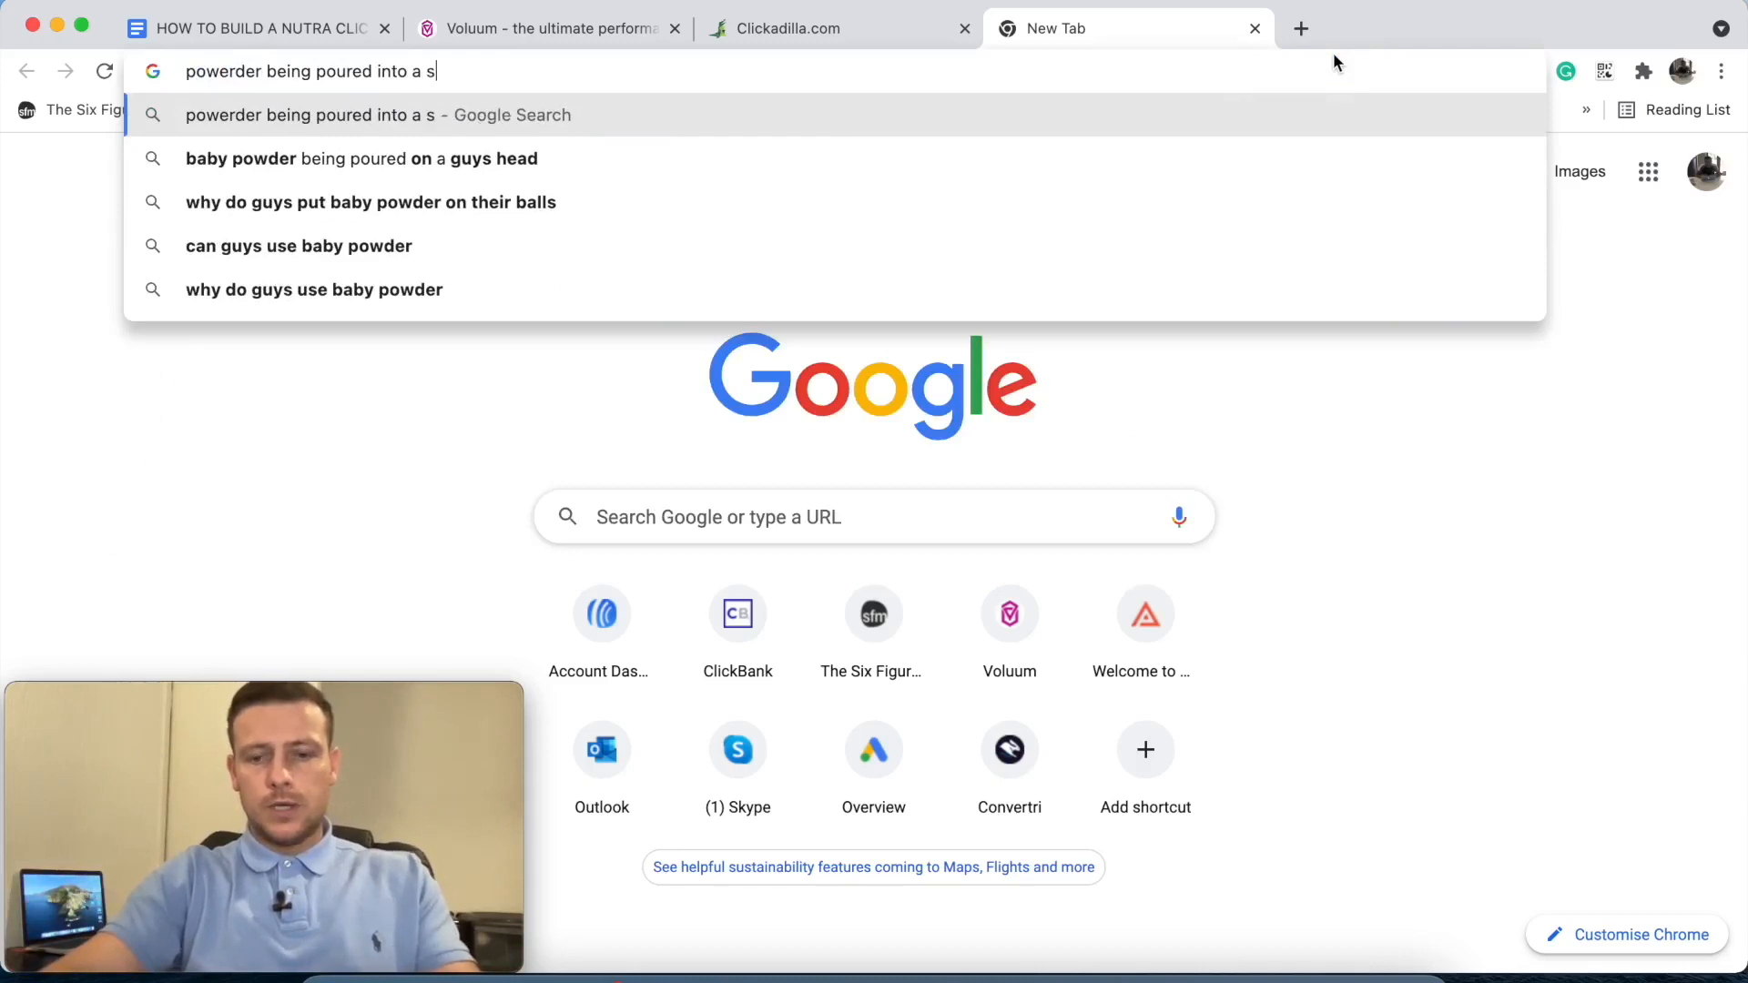
{"action": "key", "text": "BackSpace"}
{"action": "key", "text": "BackSpace"}
{"action": "type", "text": "glss"}
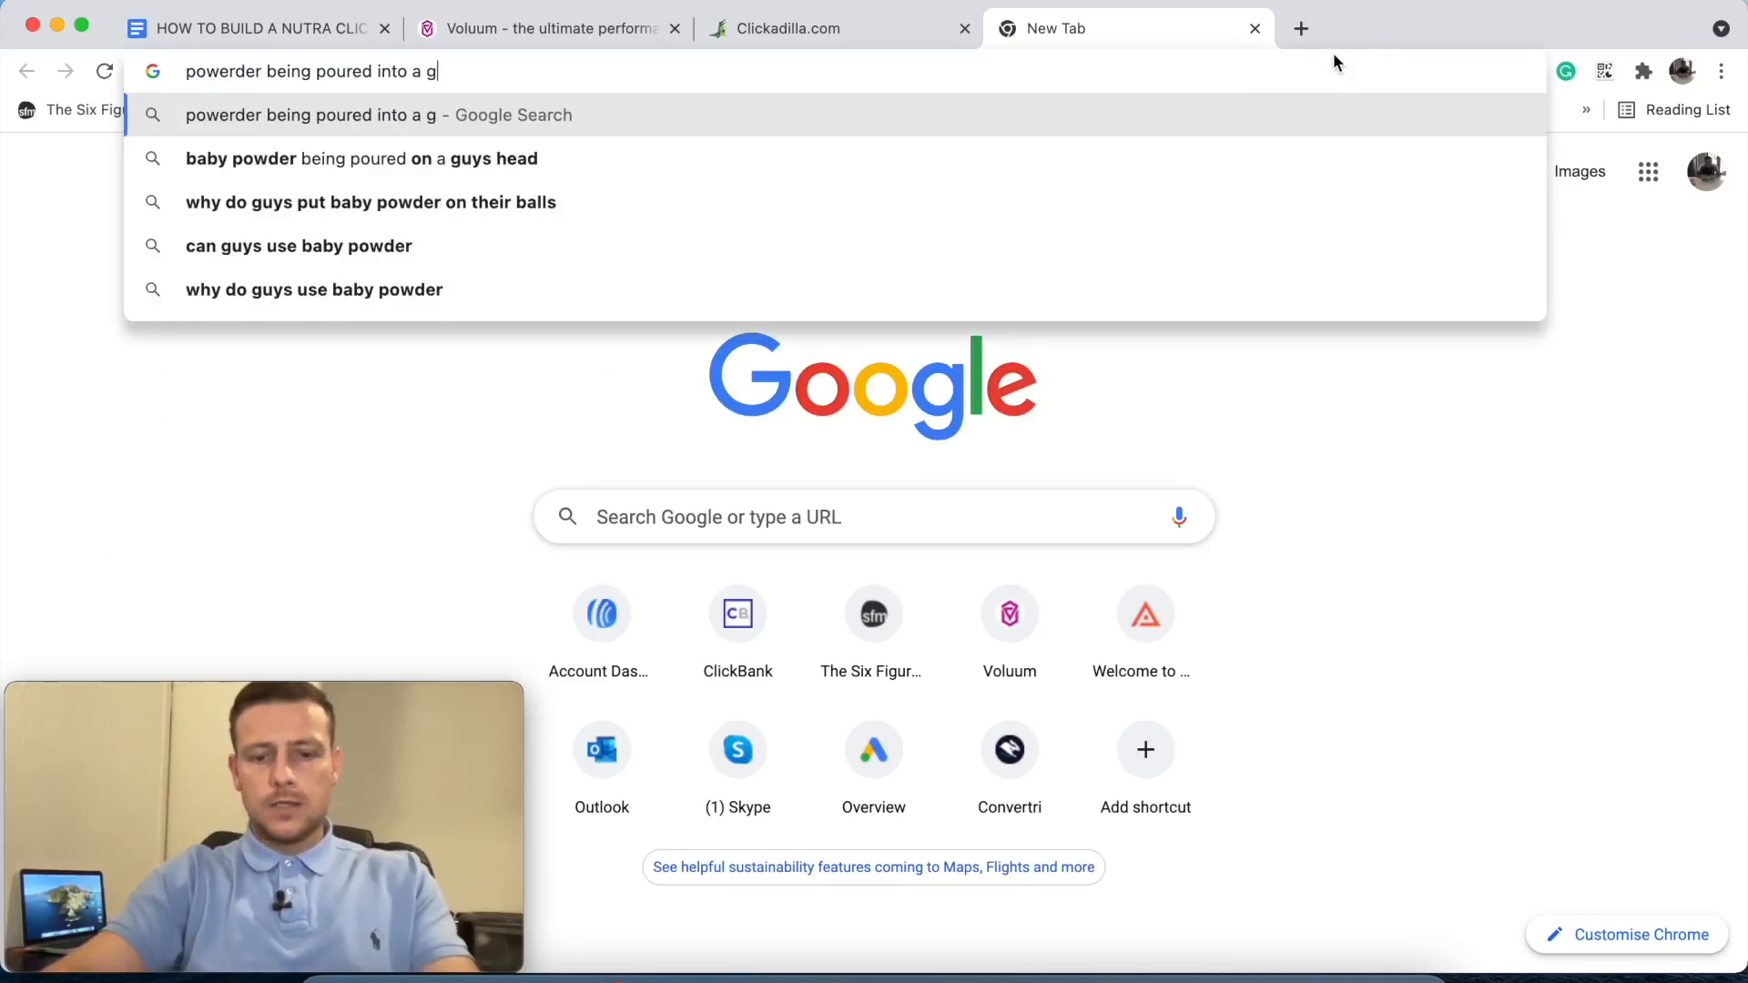
{"action": "key", "text": "BackSpace"}
{"action": "key", "text": "BackSpace"}
{"action": "key", "text": "BackSpace"}
{"action": "type", "text": "ass"}
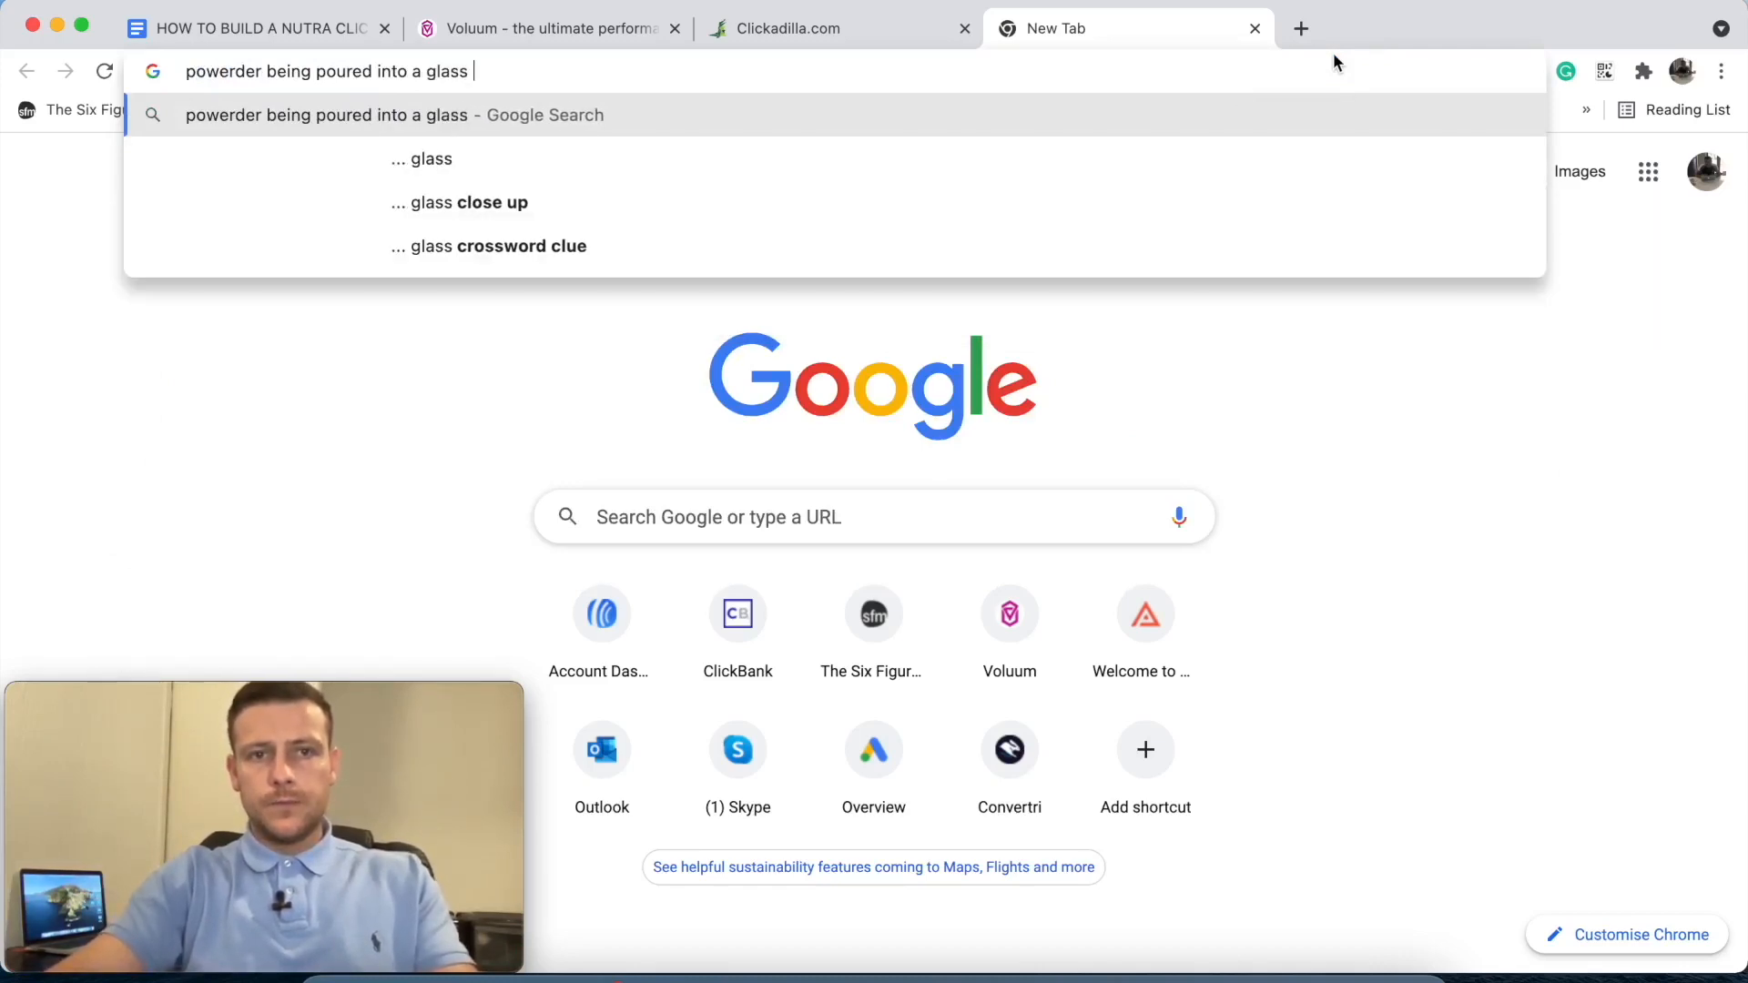
{"action": "key", "text": "Return"}
{"action": "left_click", "coordinate": [343, 265]}
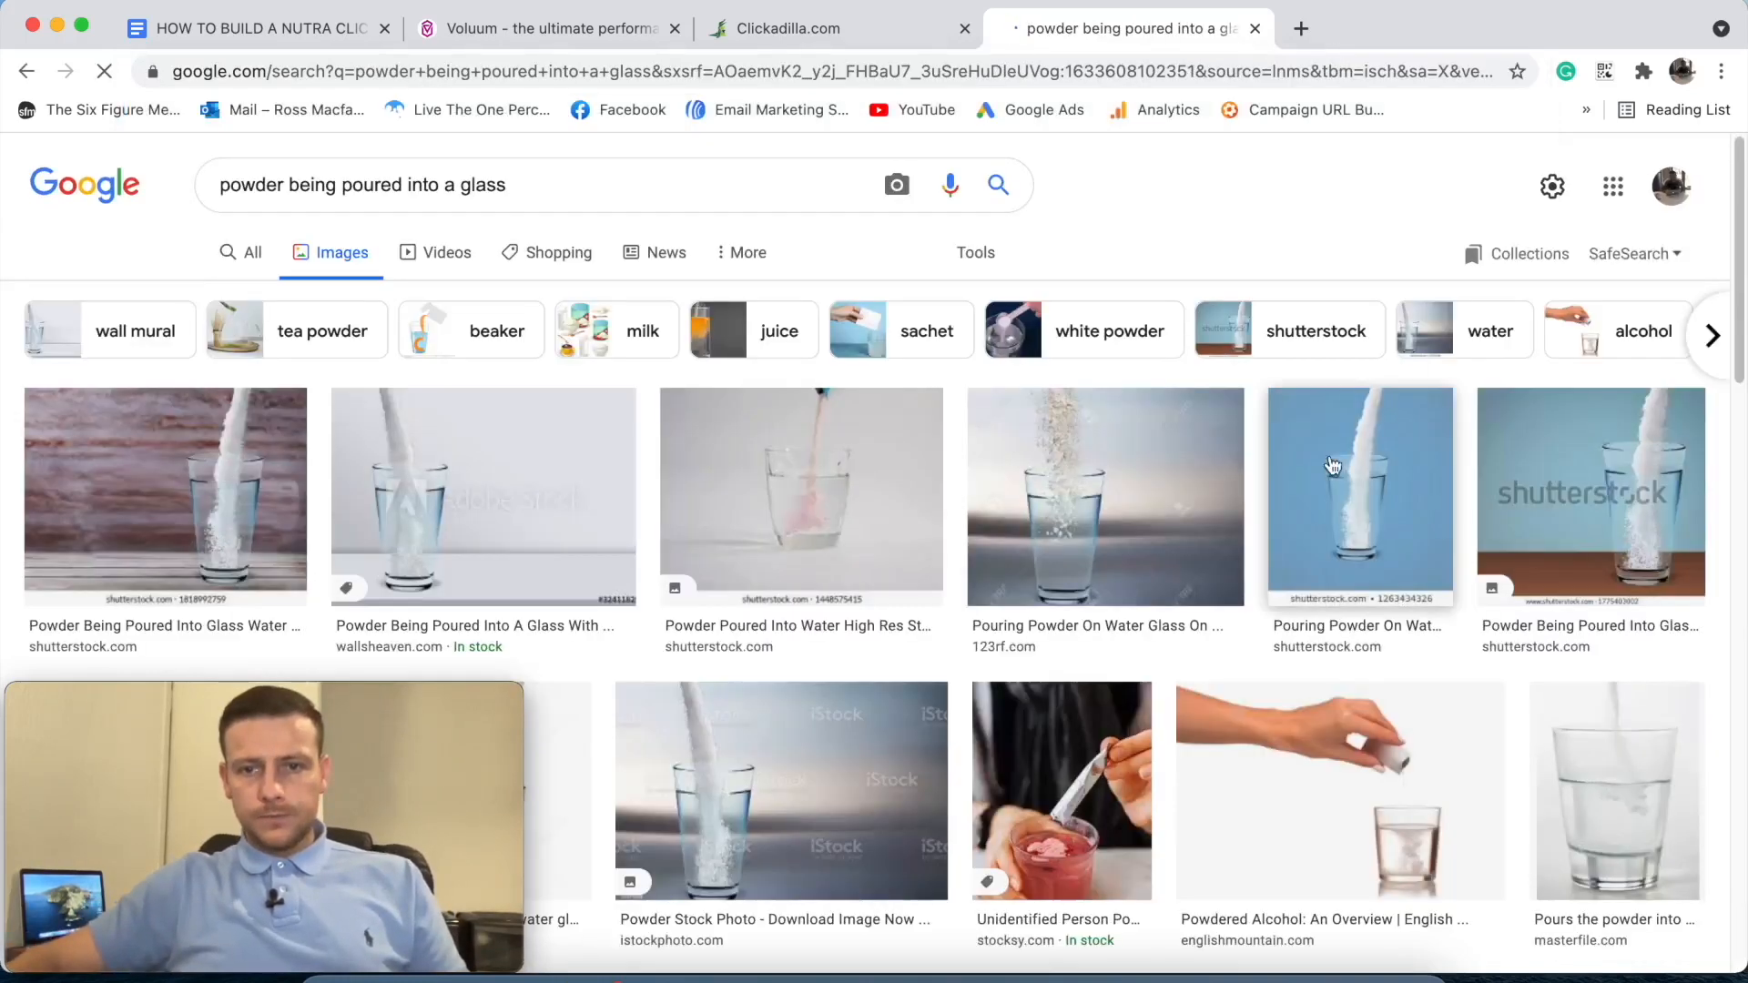
- Look over the powder images, and refine the image search to "powder being poured into a glass with a spoon"
{"action": "scroll", "coordinate": [1311, 510], "scroll_direction": "down", "scroll_amount": 5}
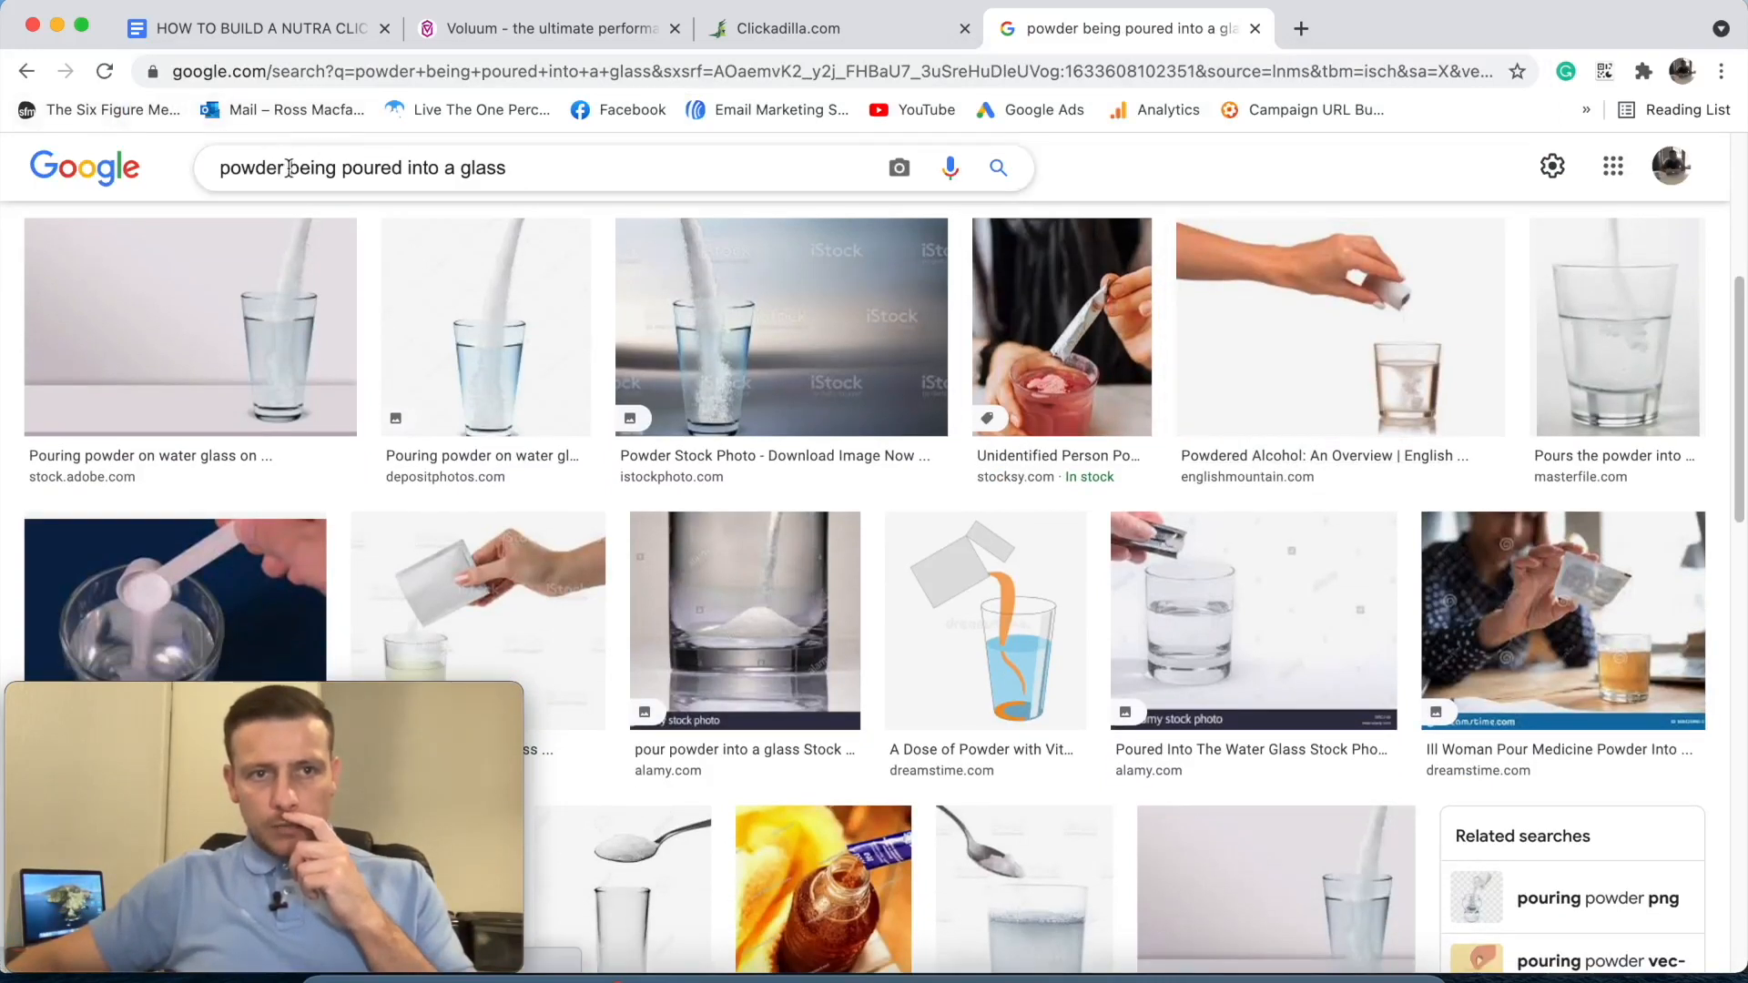
{"action": "type", "text": "with"}
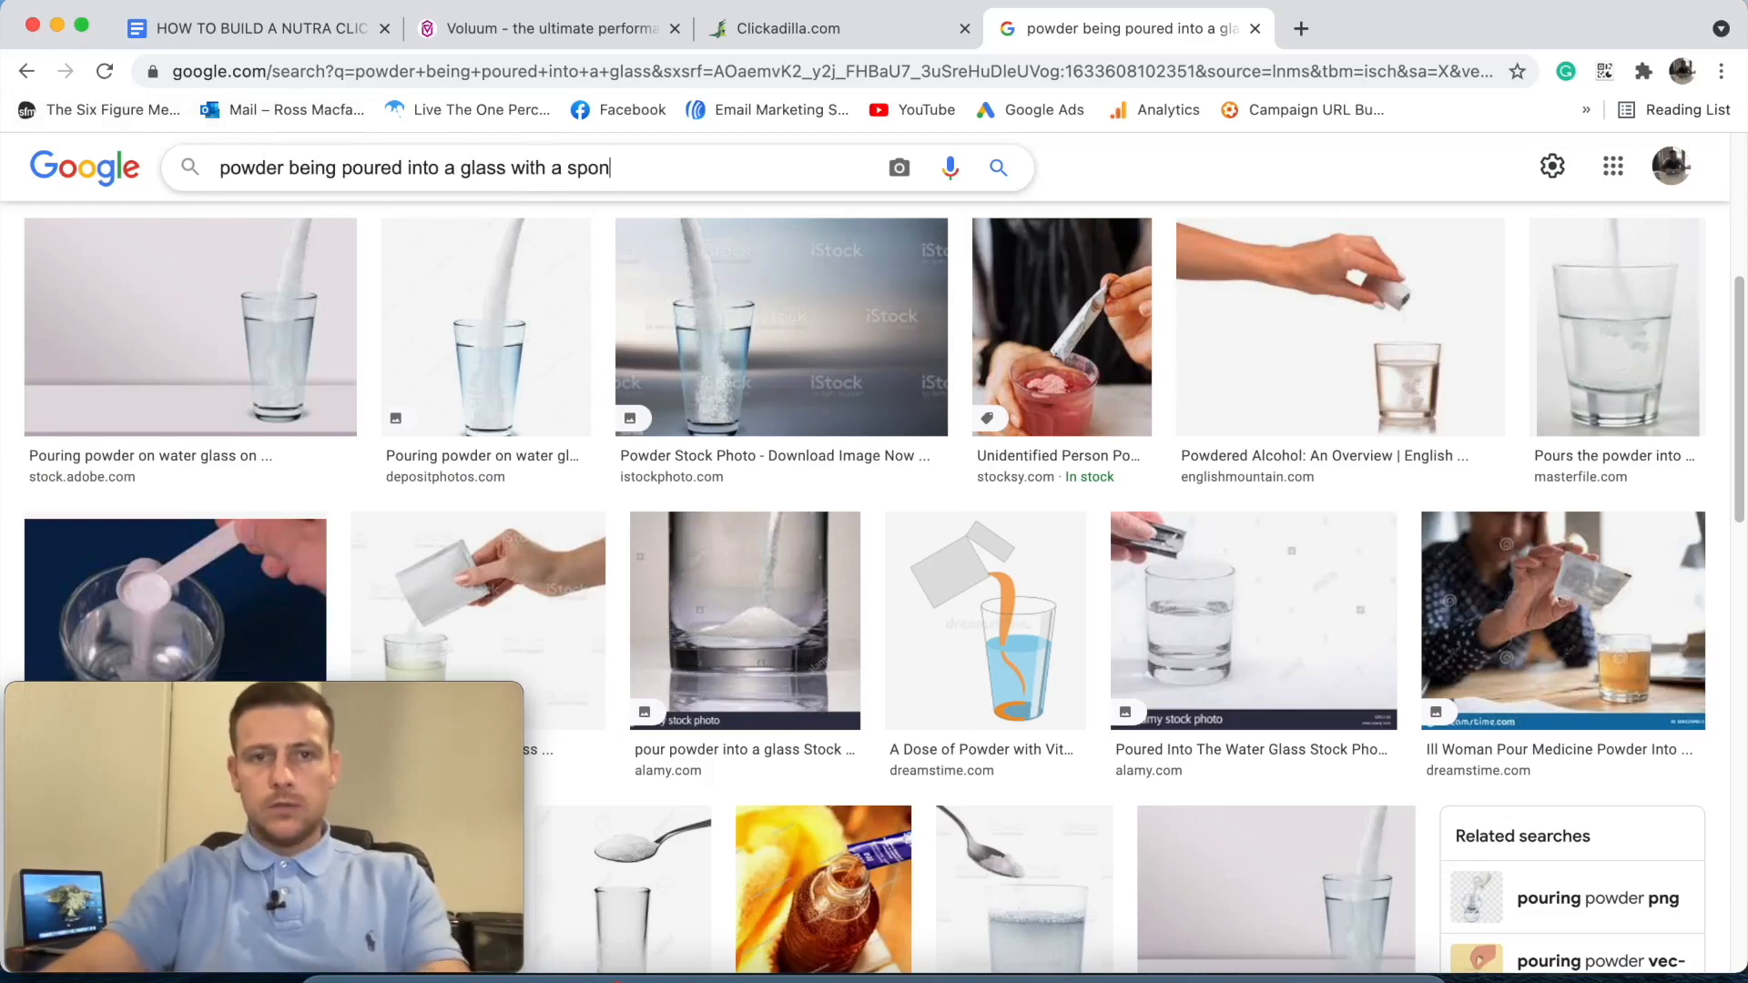
{"action": "type", "text": " a spon"}
{"action": "key", "text": "Return"}
{"action": "key", "text": "BackSpace"}
{"action": "type", "text": "on"}
{"action": "key", "text": "Return"}
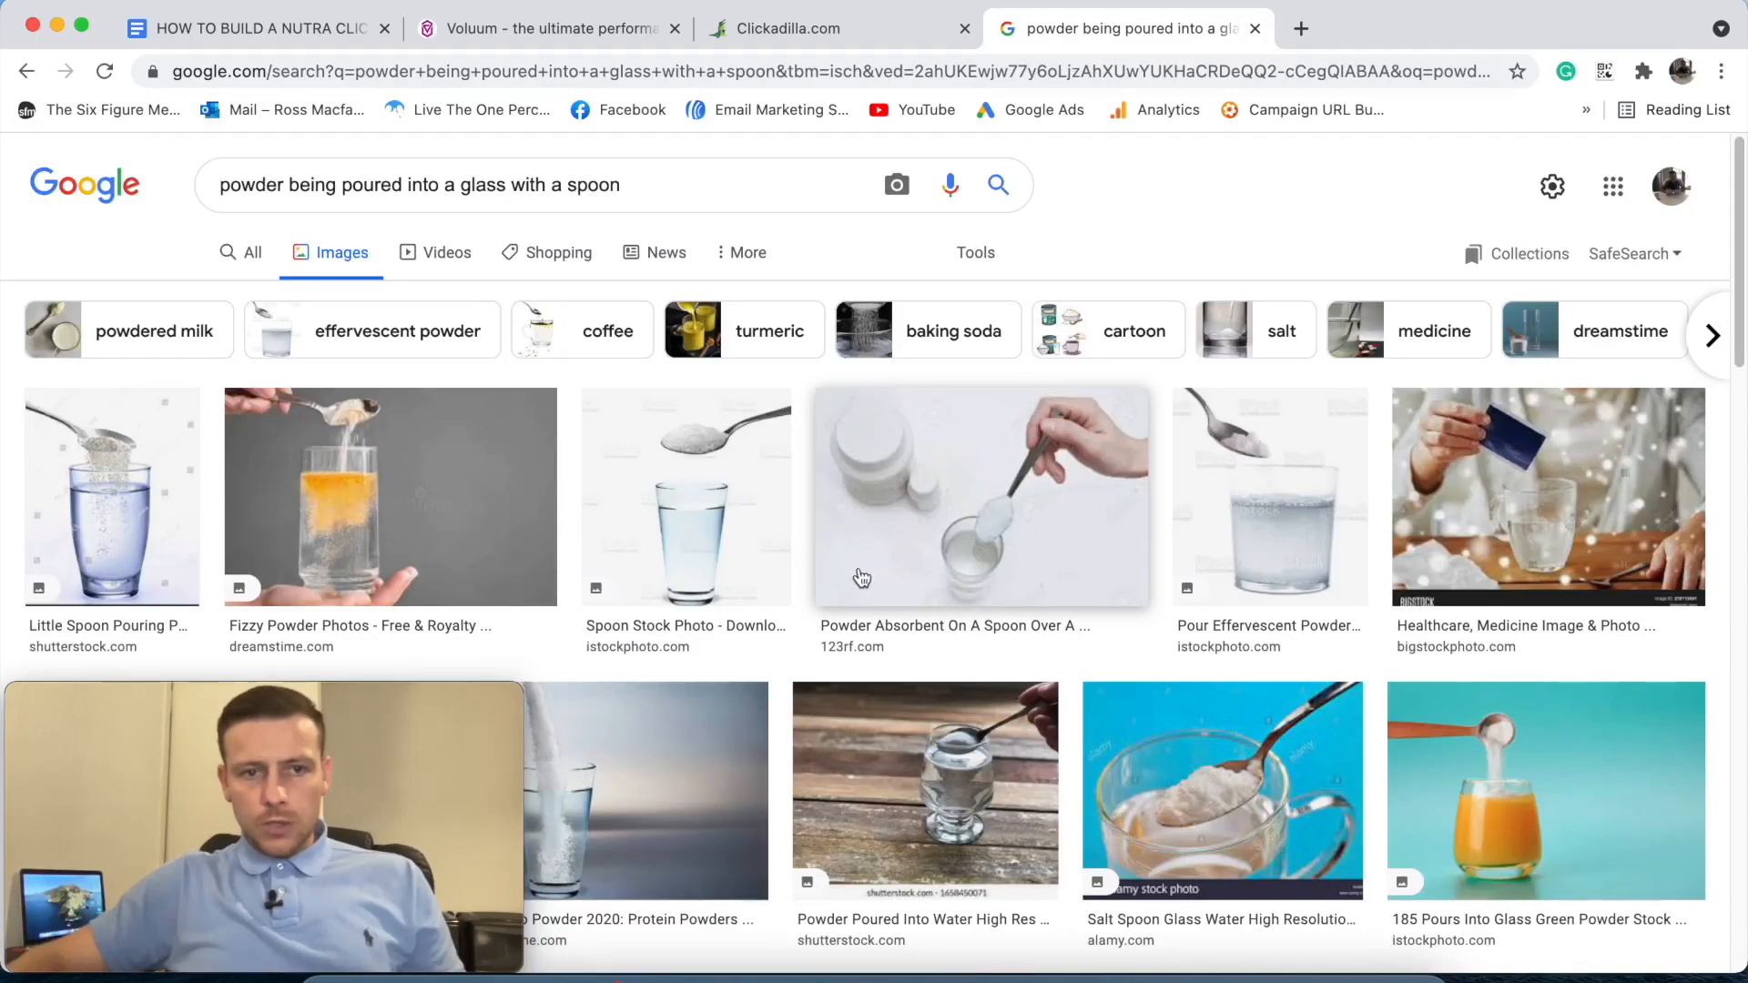
- Preview the fizzy orange powder, spoon over water on a wooden table, and paprika powder photos as landing page image candidates
{"action": "left_click", "coordinate": [374, 498]}
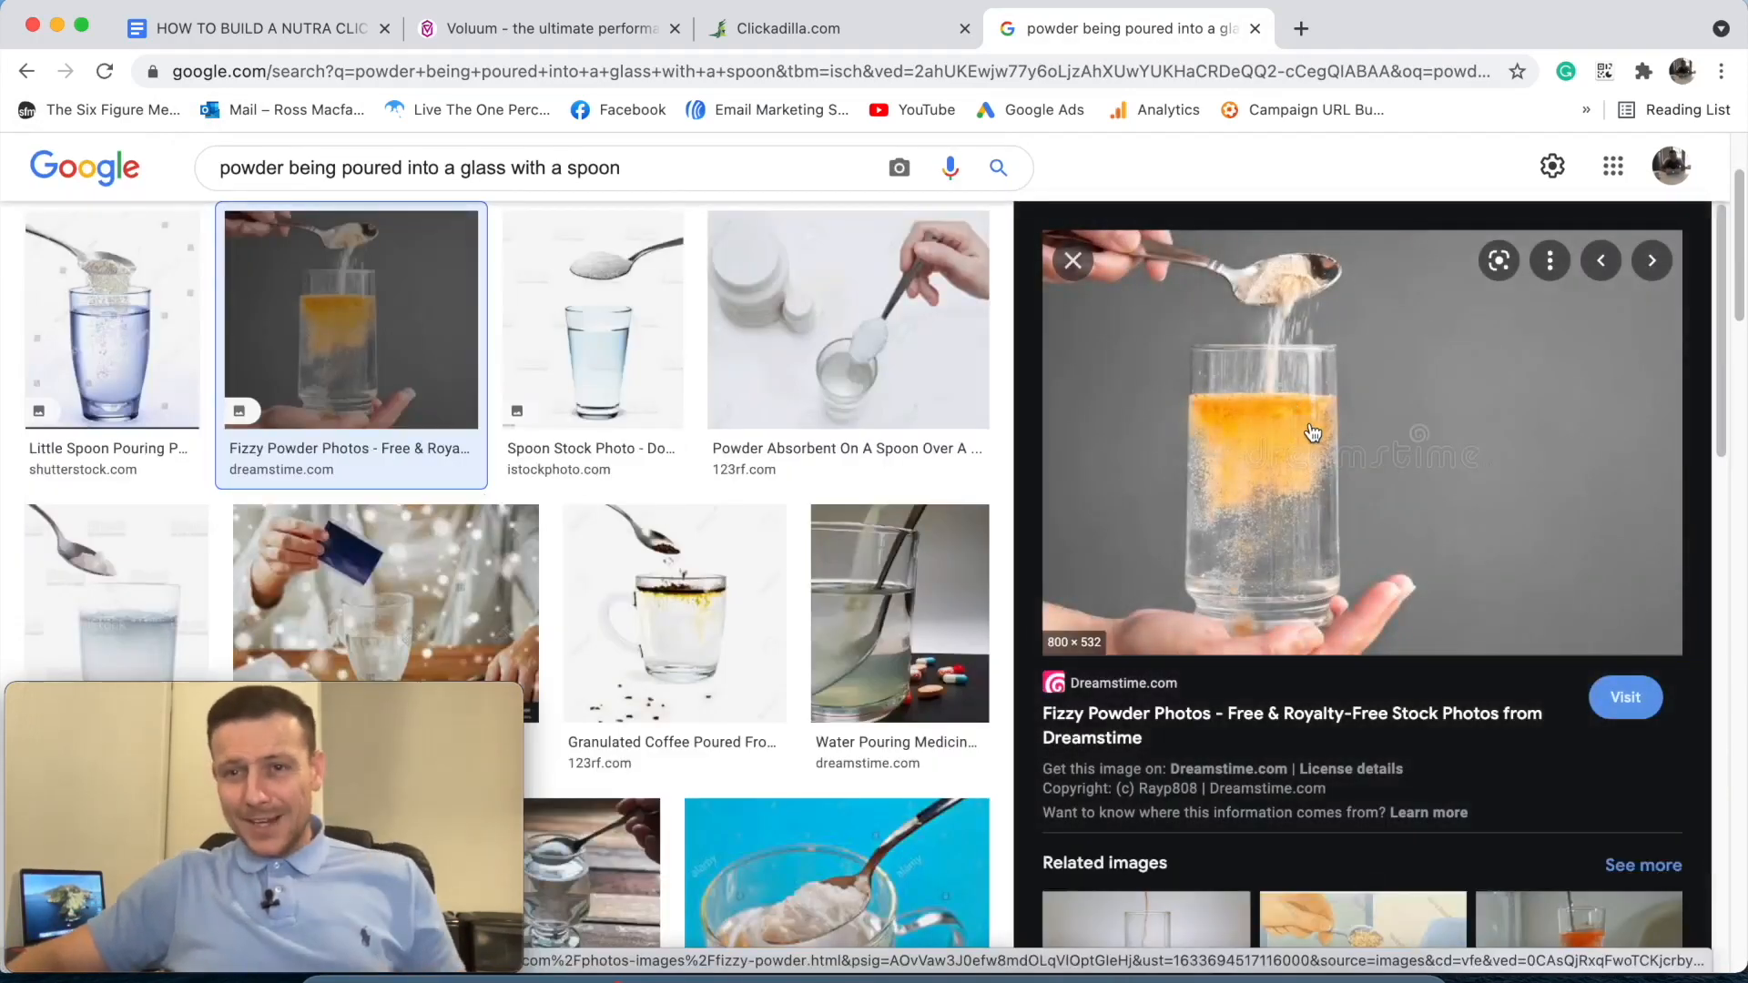
{"action": "left_click", "coordinate": [1073, 260]}
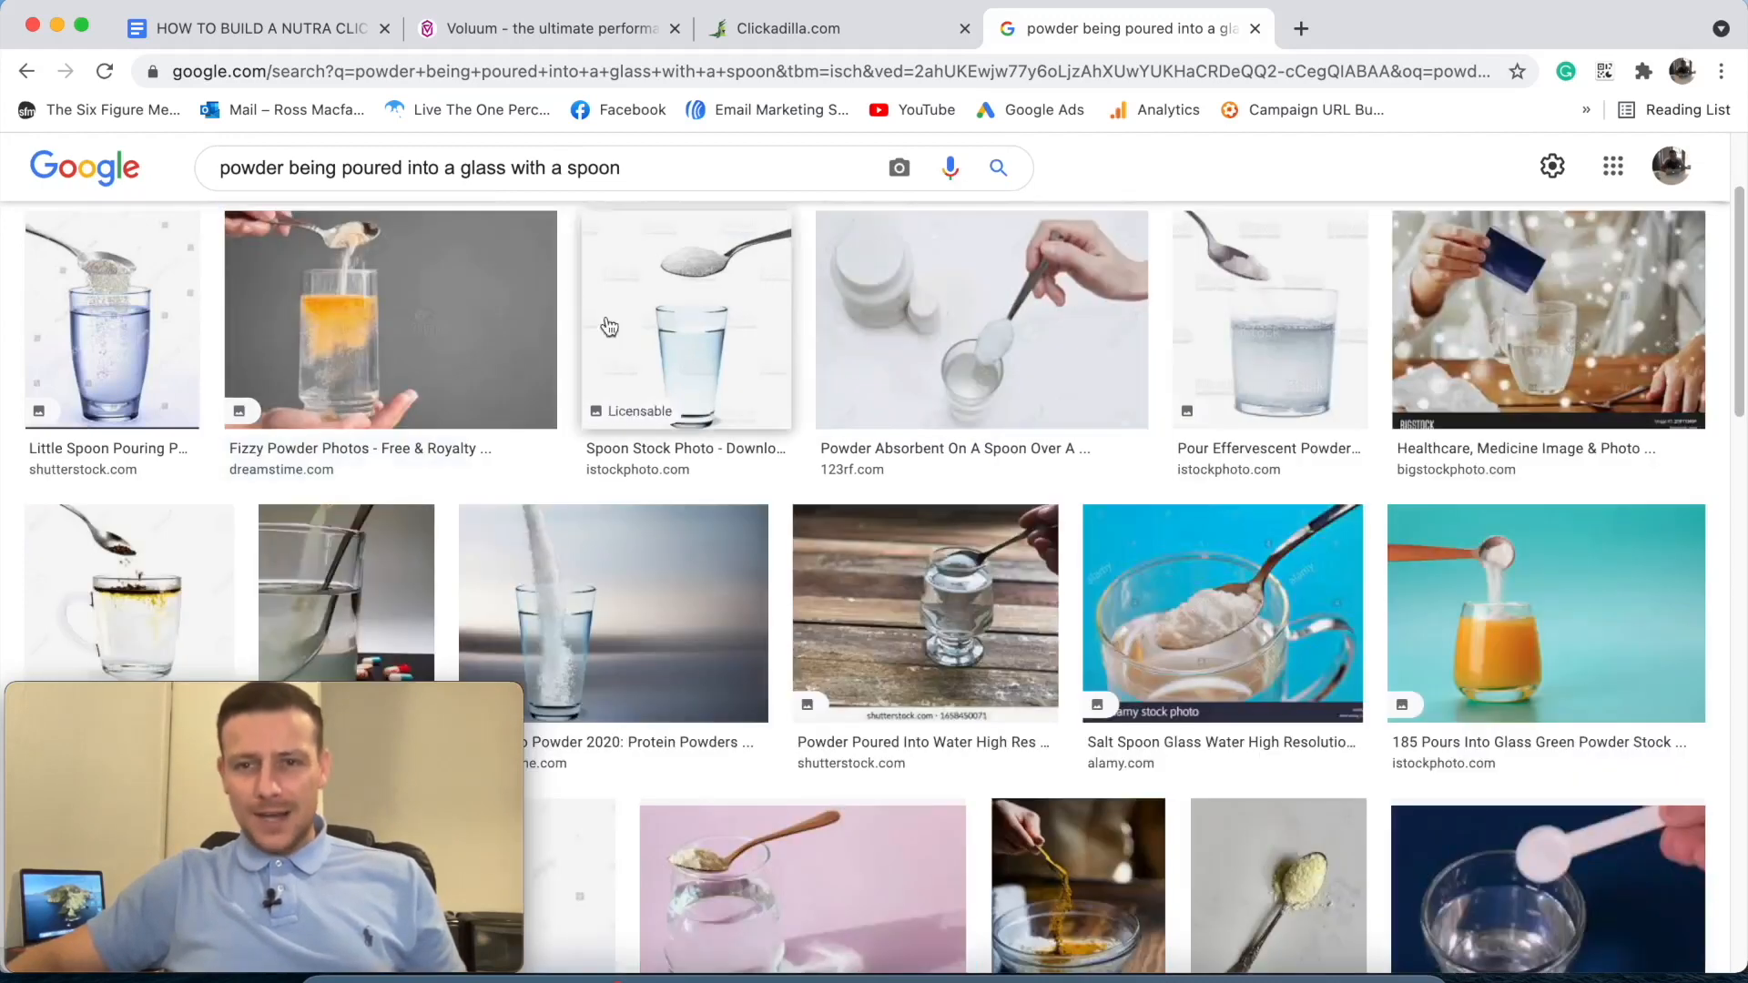
{"action": "scroll", "coordinate": [947, 396], "scroll_direction": "down", "scroll_amount": 3}
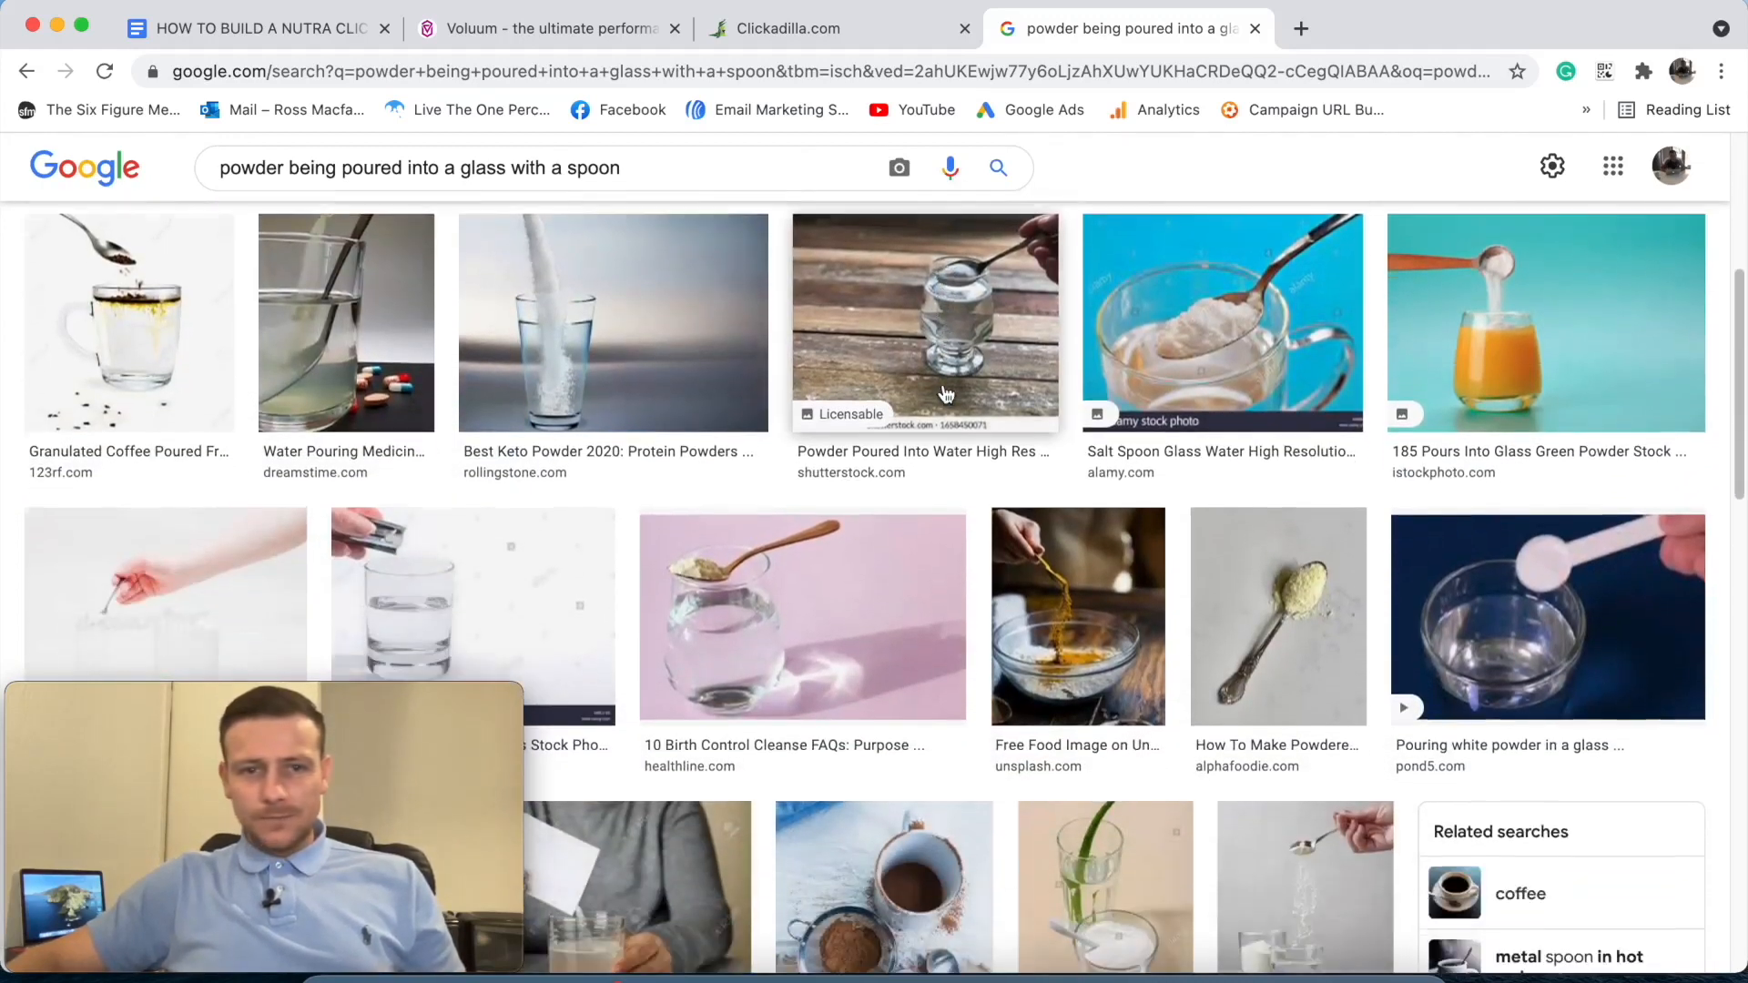
{"action": "left_click", "coordinate": [886, 346]}
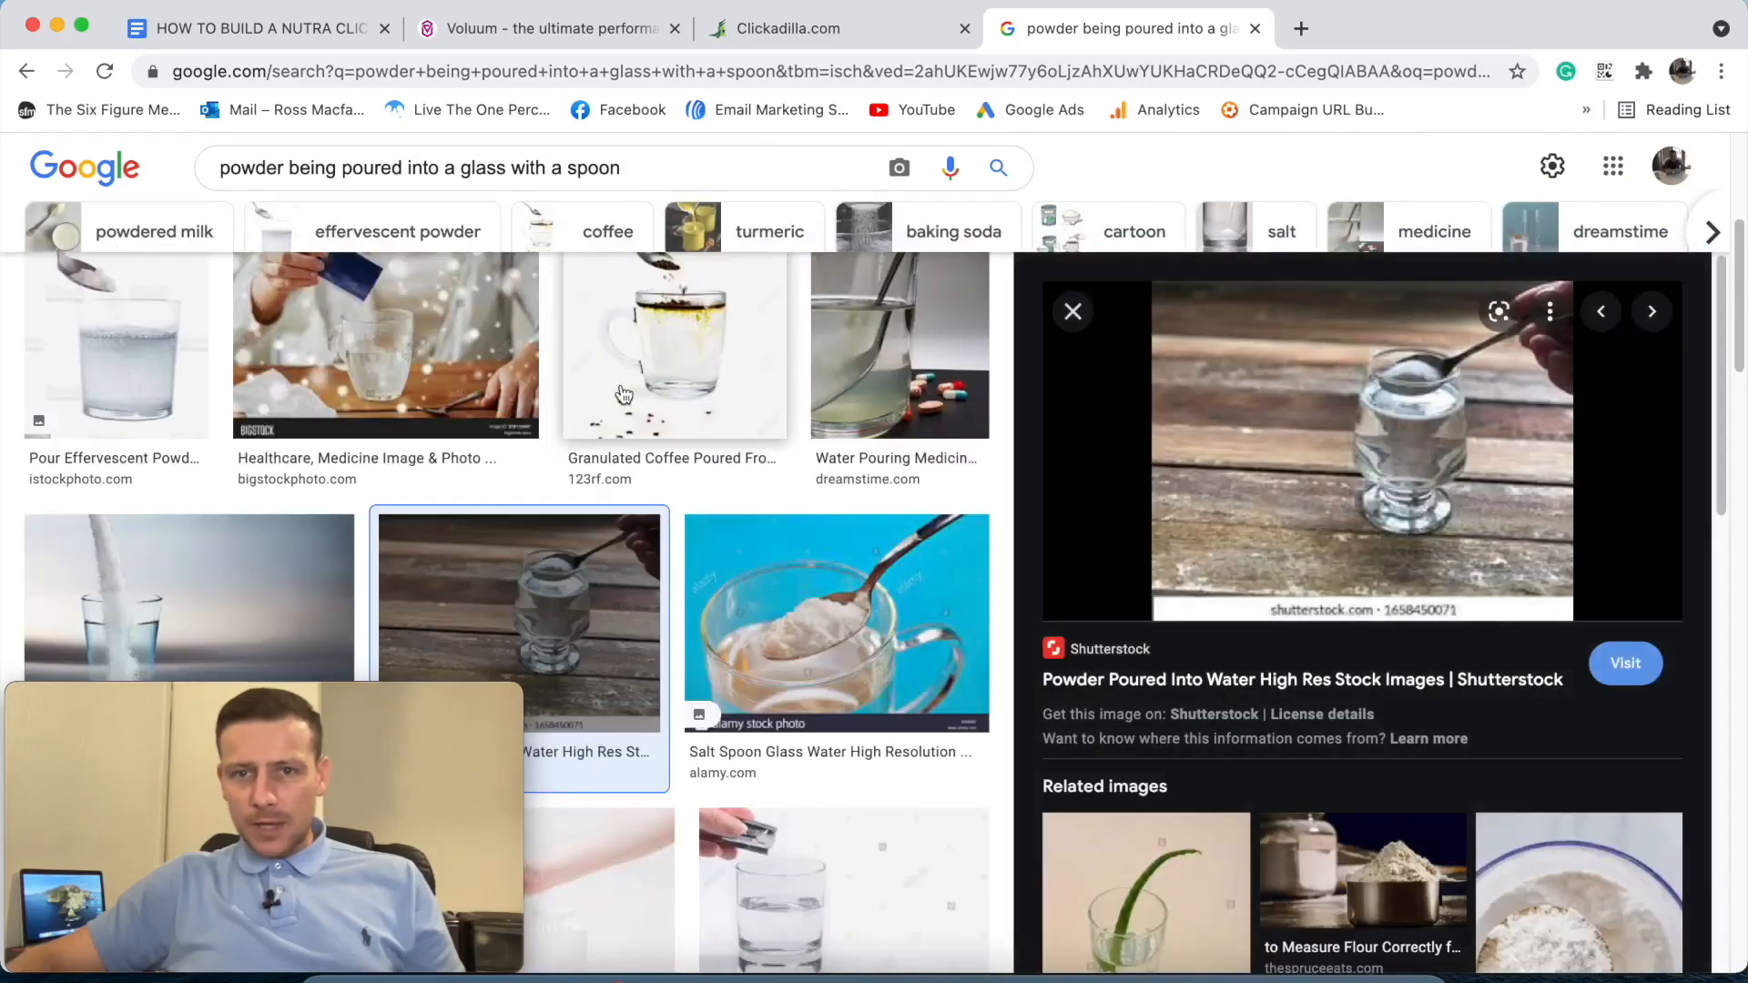
{"action": "left_click", "coordinate": [1073, 312]}
{"action": "scroll", "coordinate": [821, 407], "scroll_direction": "down", "scroll_amount": 1}
{"action": "left_click", "coordinate": [391, 337]}
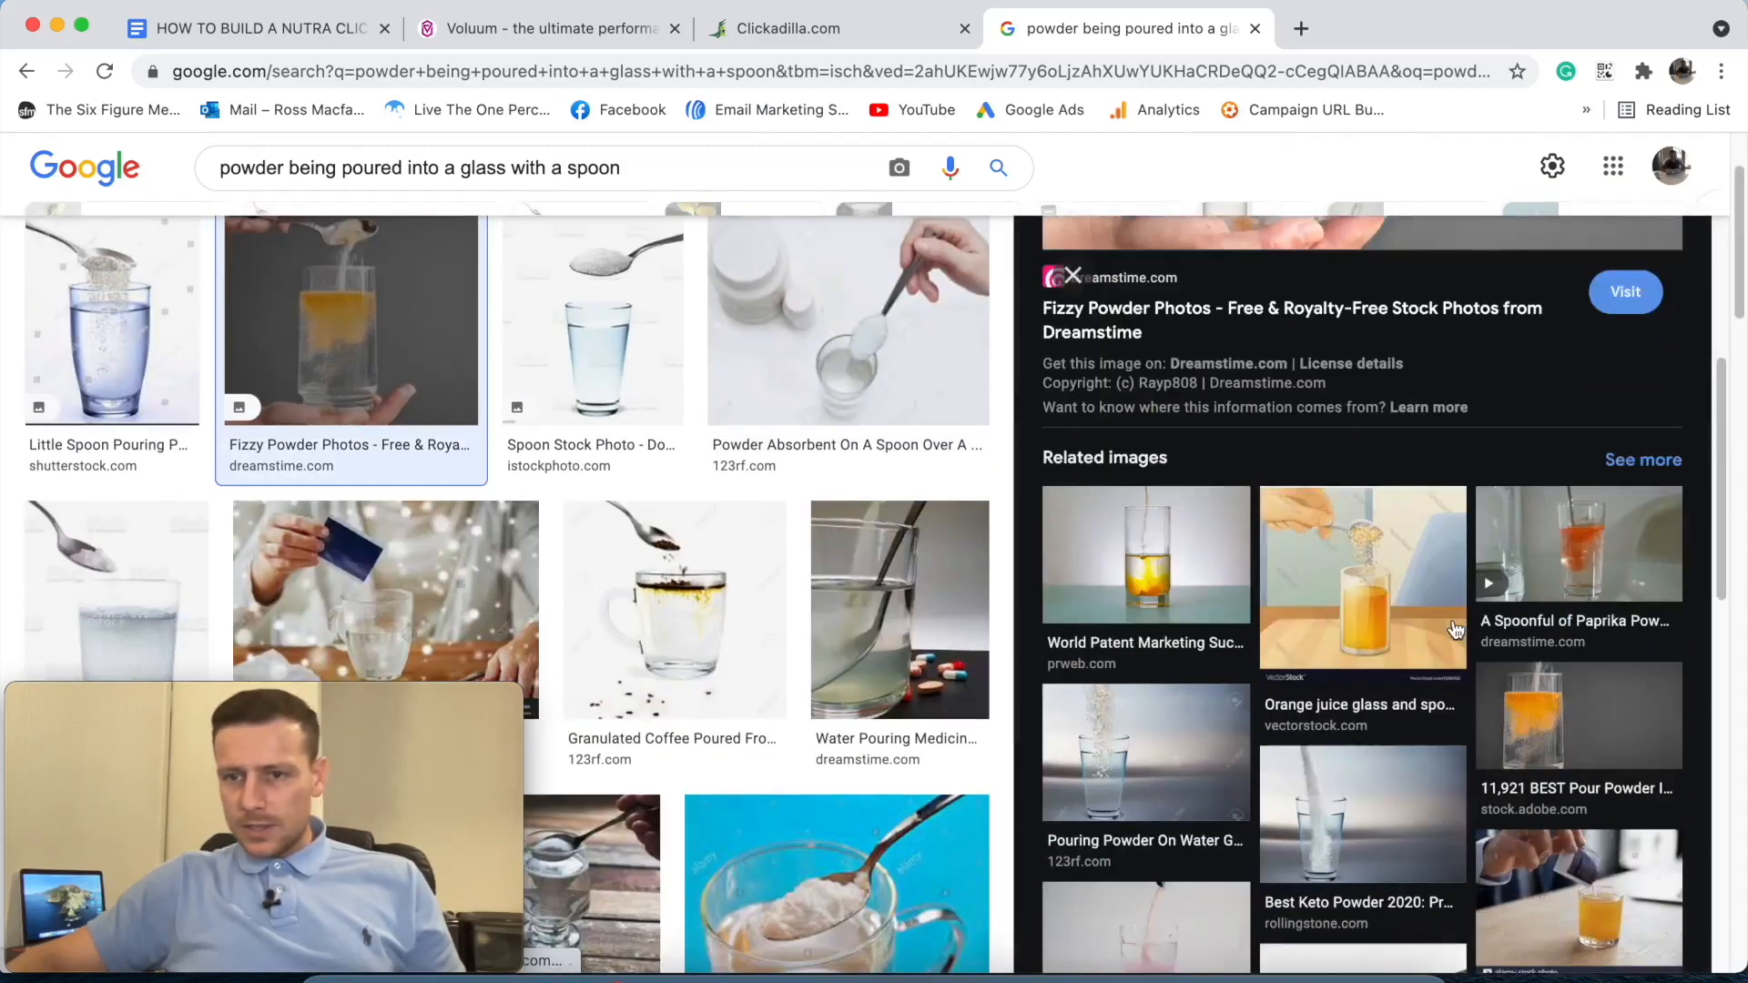
{"action": "scroll", "coordinate": [1355, 605], "scroll_direction": "down", "scroll_amount": 2}
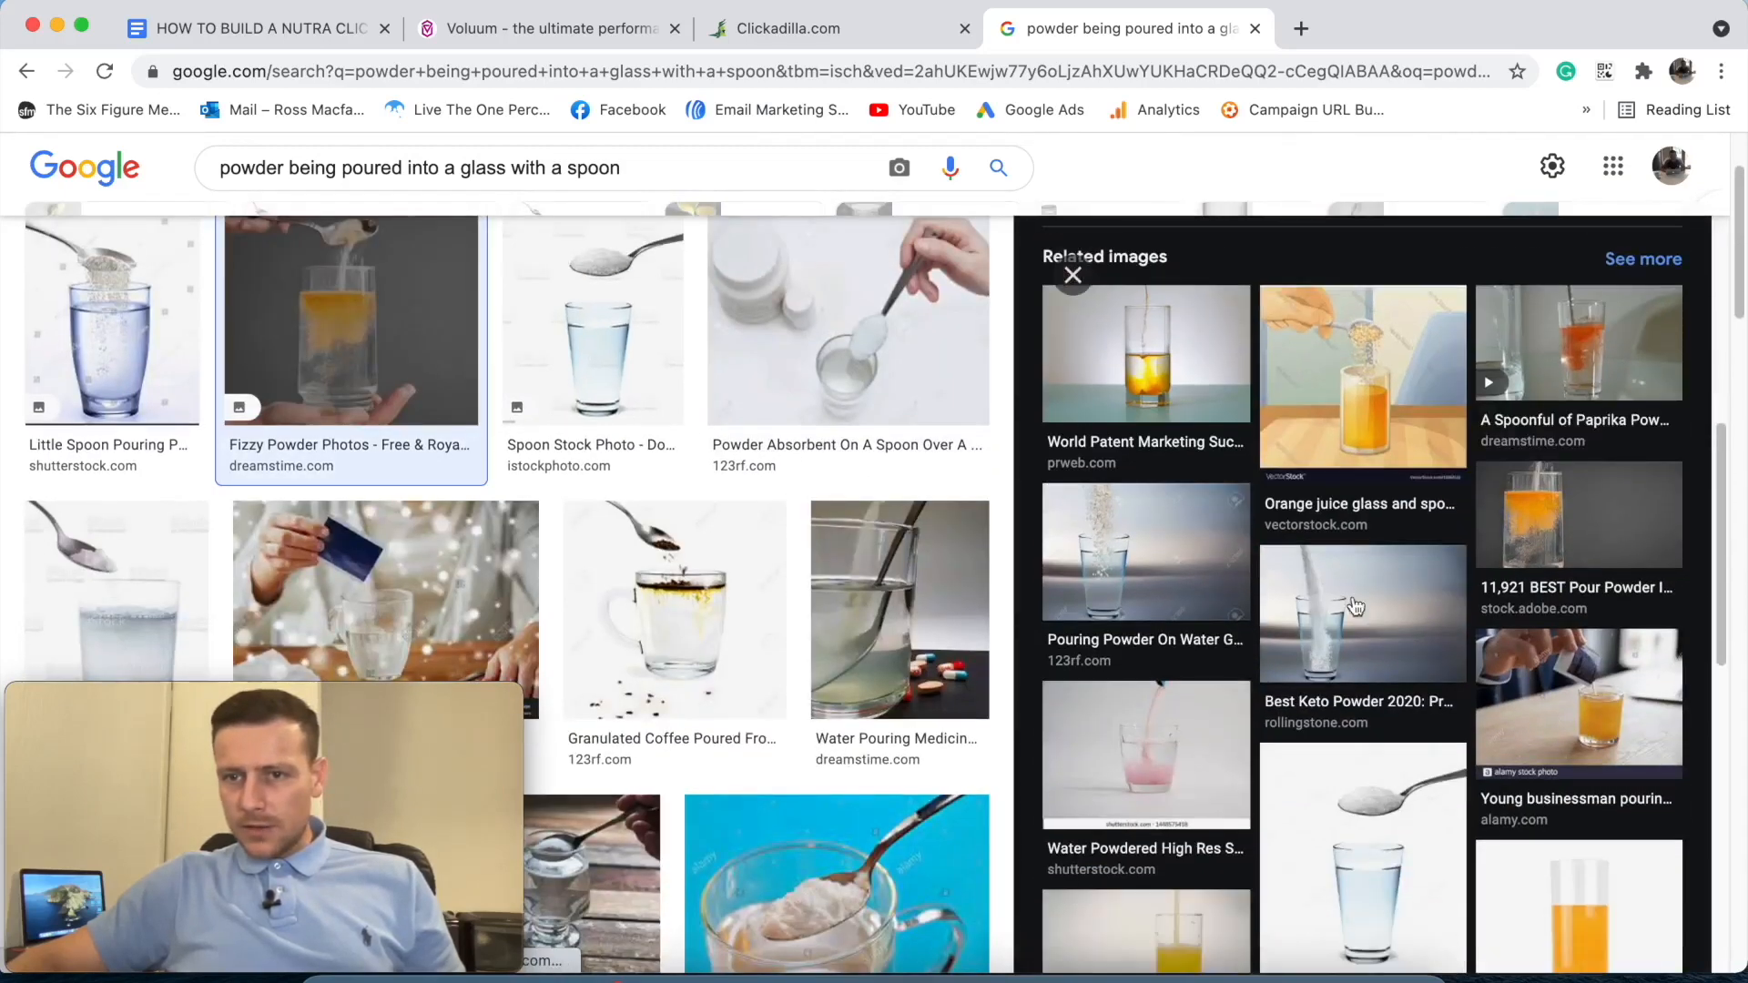
{"action": "left_click", "coordinate": [1599, 361]}
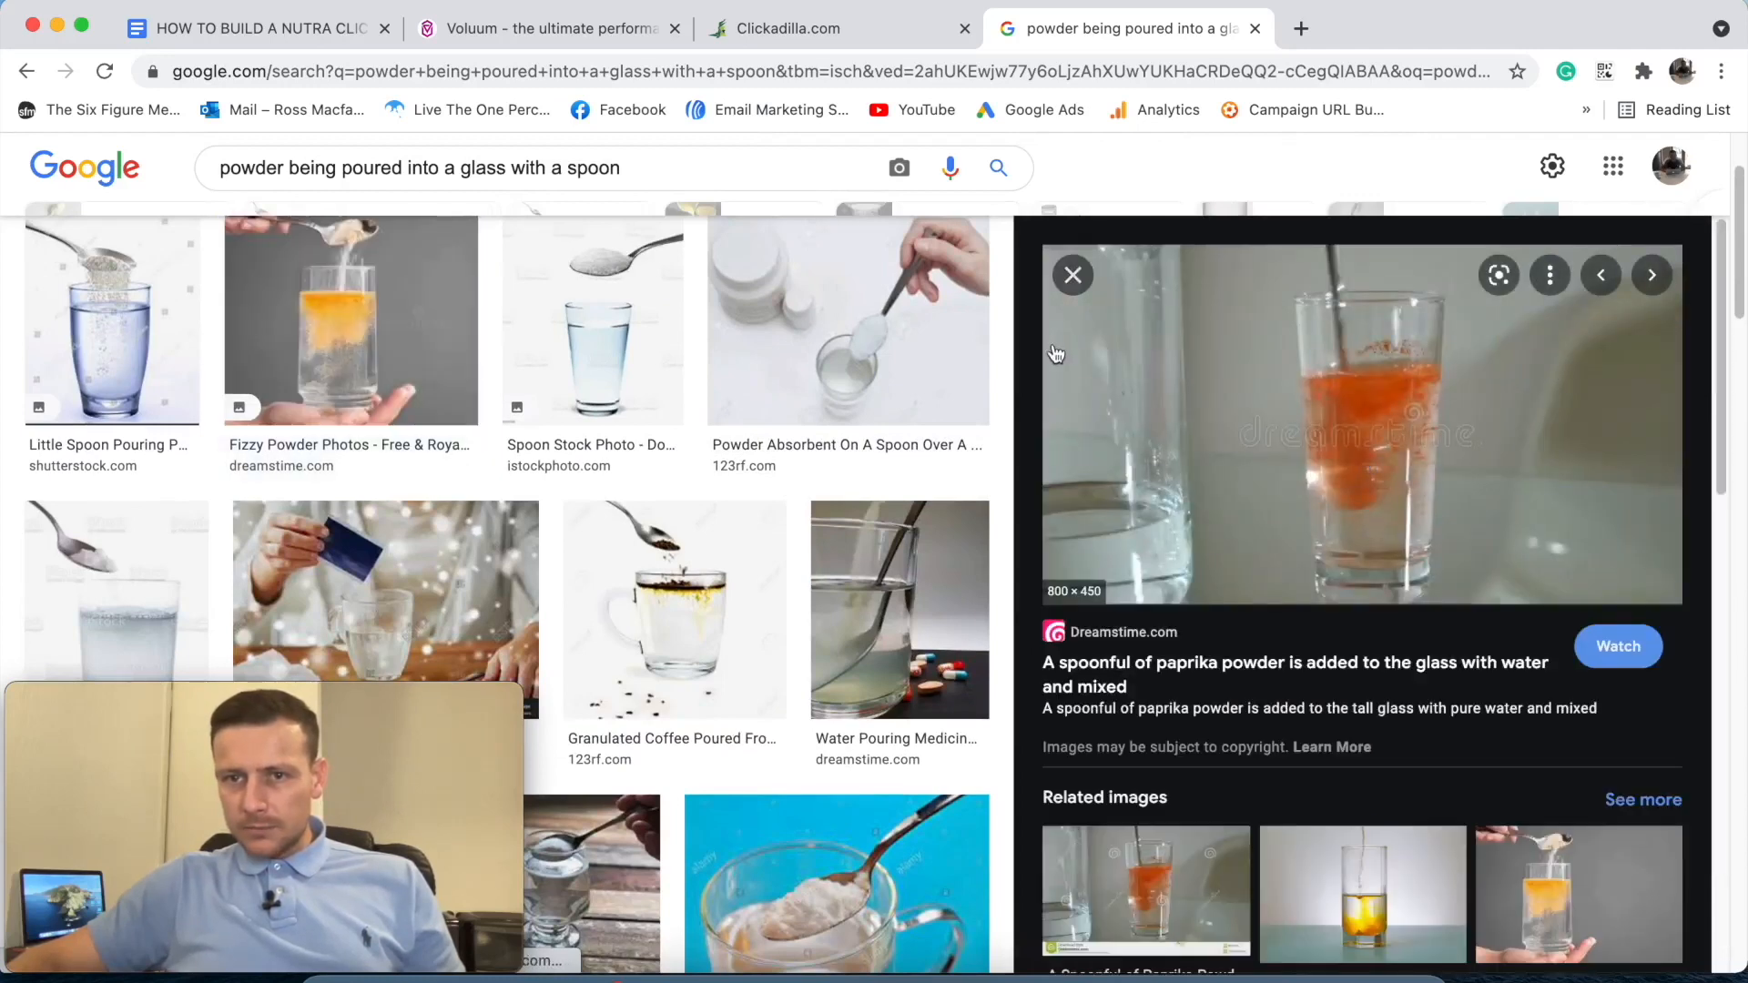
{"action": "left_click", "coordinate": [1073, 275]}
- Browse the remaining spoon and glass results for a suitable image, and preview the woman pouring powder from a medicine sachet
{"action": "scroll", "coordinate": [1491, 658], "scroll_direction": "down", "scroll_amount": 5}
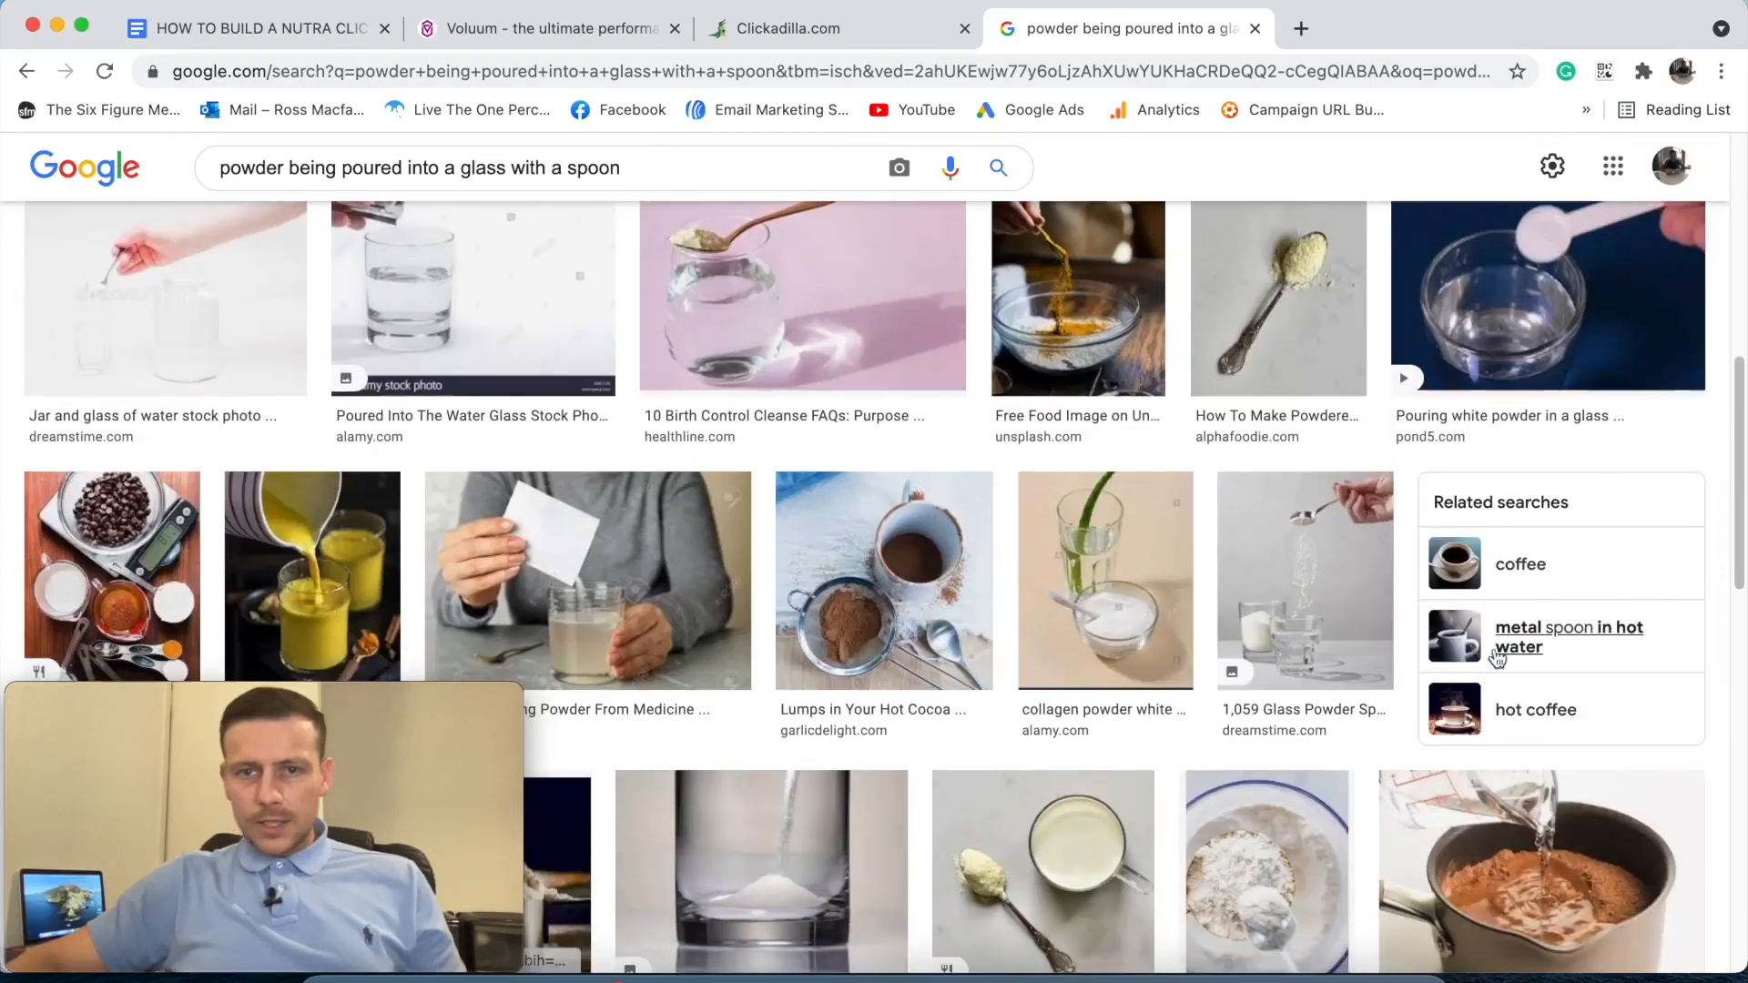
{"action": "scroll", "coordinate": [820, 564], "scroll_direction": "down", "scroll_amount": 6}
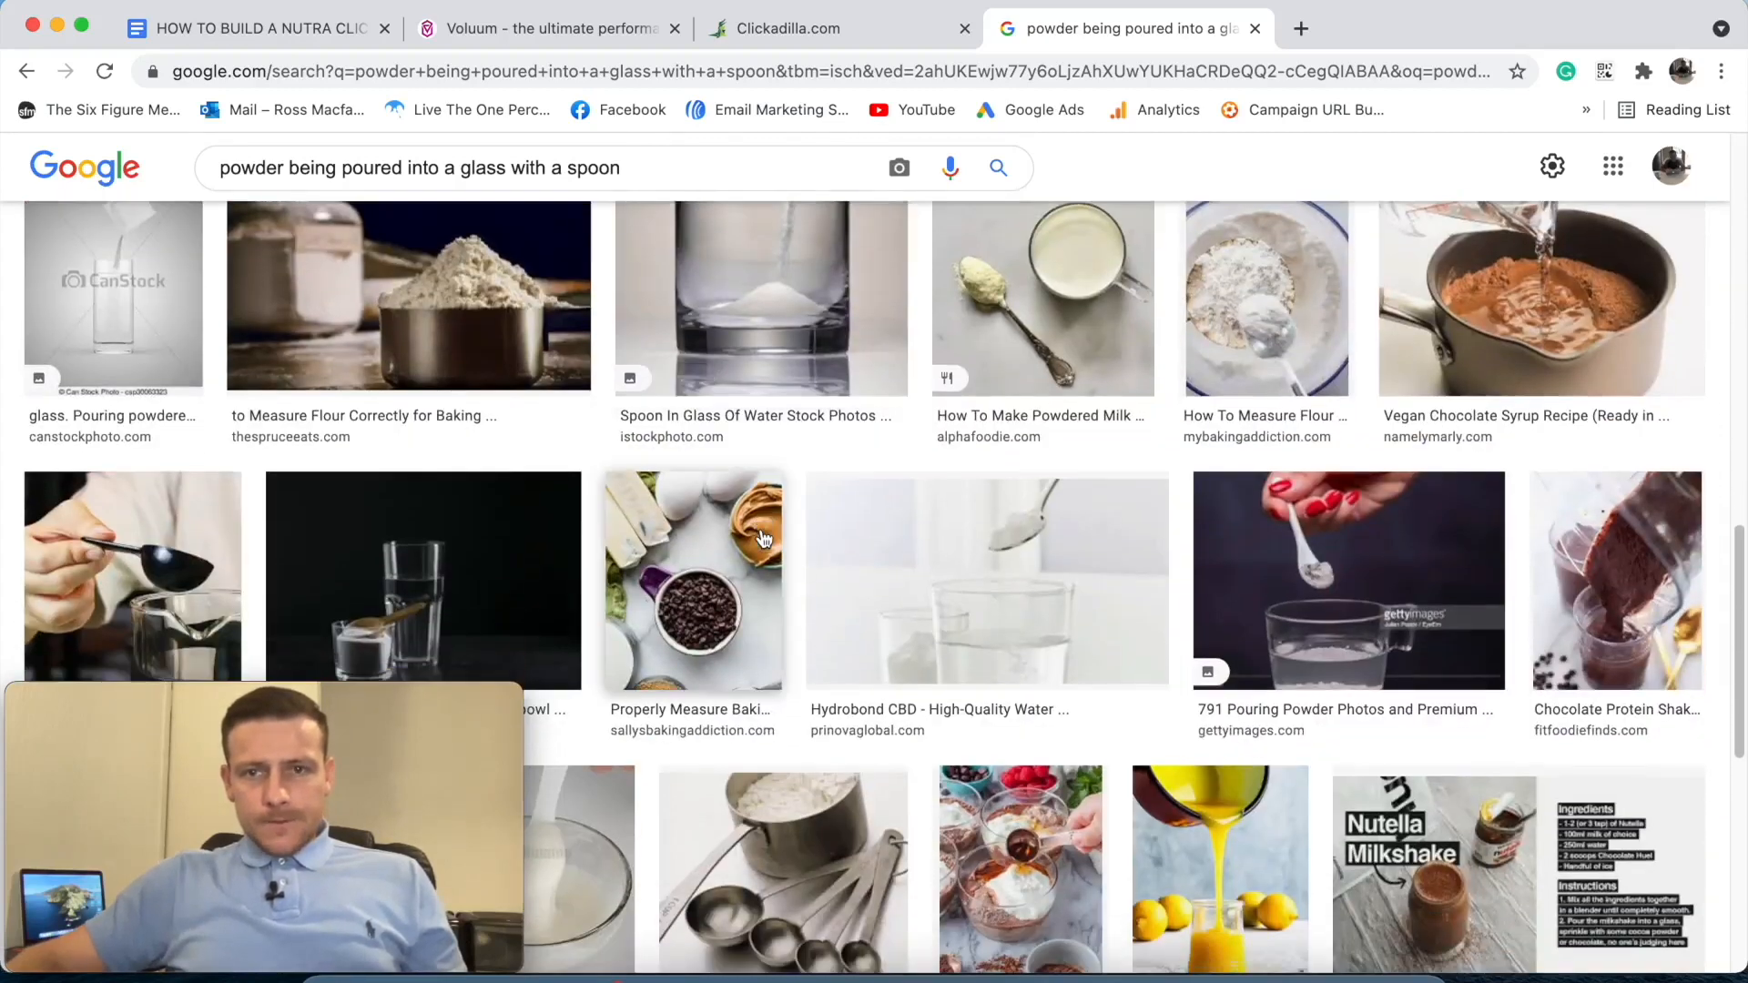
{"action": "scroll", "coordinate": [763, 538], "scroll_direction": "down", "scroll_amount": 2}
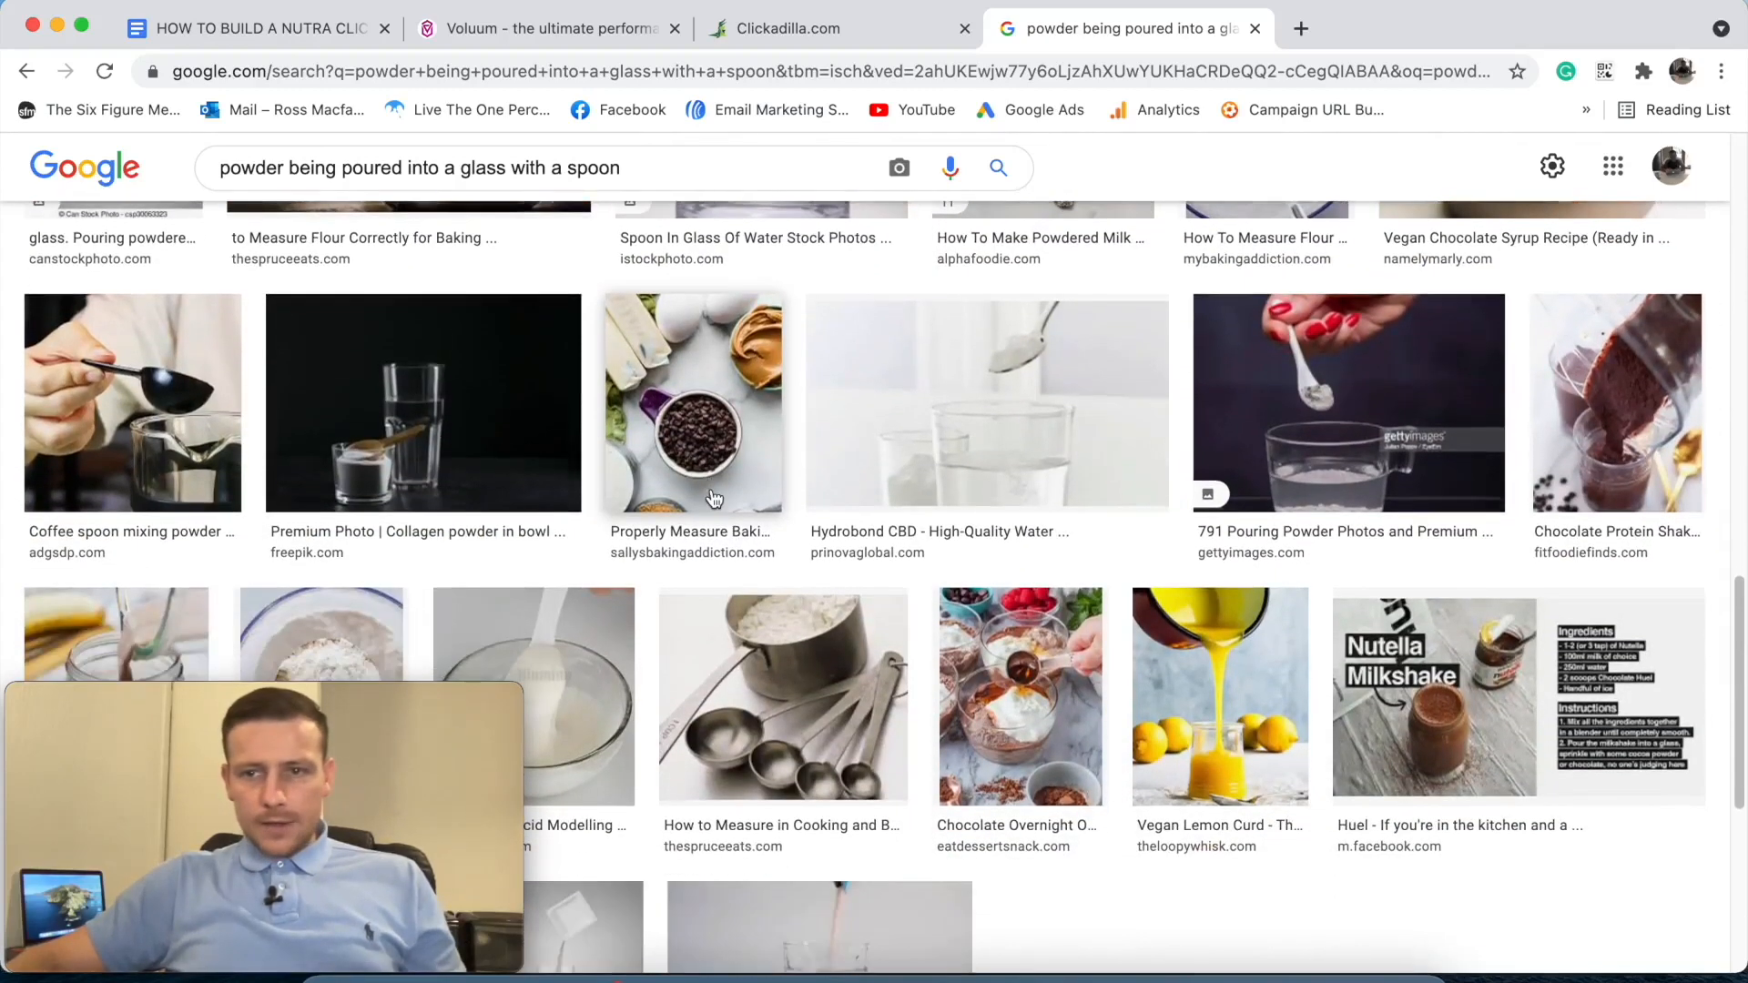
{"action": "scroll", "coordinate": [719, 499], "scroll_direction": "down", "scroll_amount": 5}
{"action": "scroll", "coordinate": [745, 503], "scroll_direction": "up", "scroll_amount": 7}
{"action": "scroll", "coordinate": [745, 503], "scroll_direction": "up", "scroll_amount": 5}
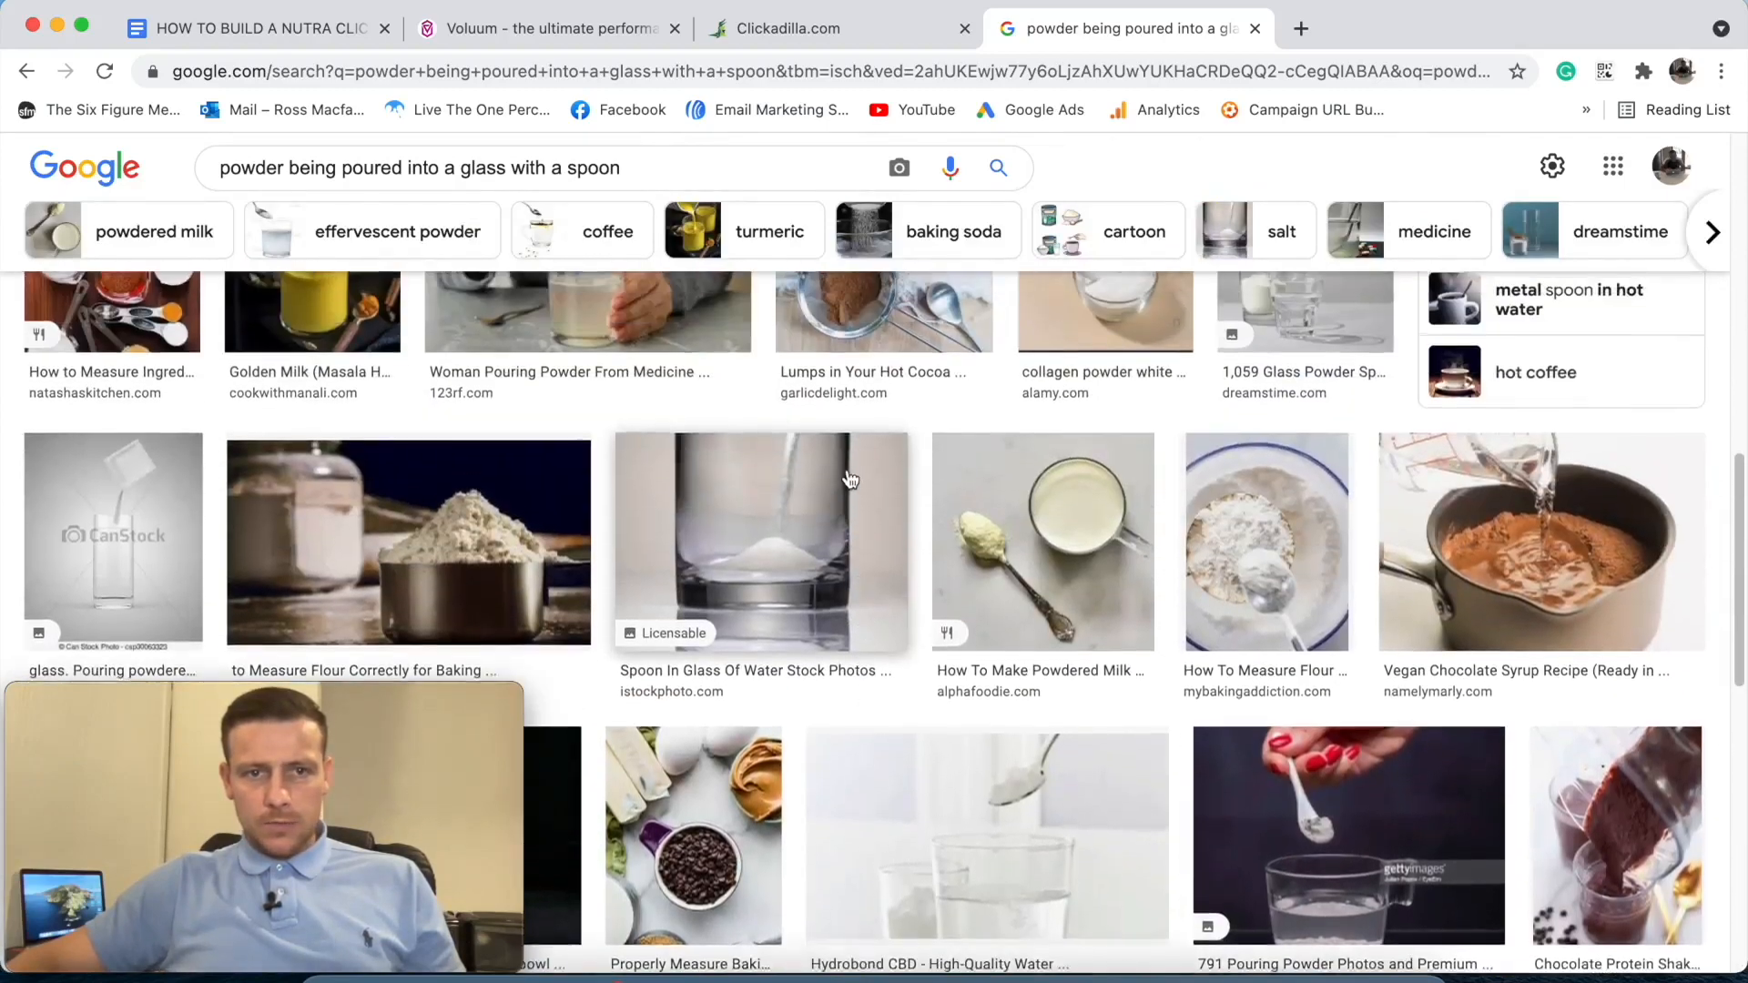
{"action": "scroll", "coordinate": [852, 478], "scroll_direction": "up", "scroll_amount": 3}
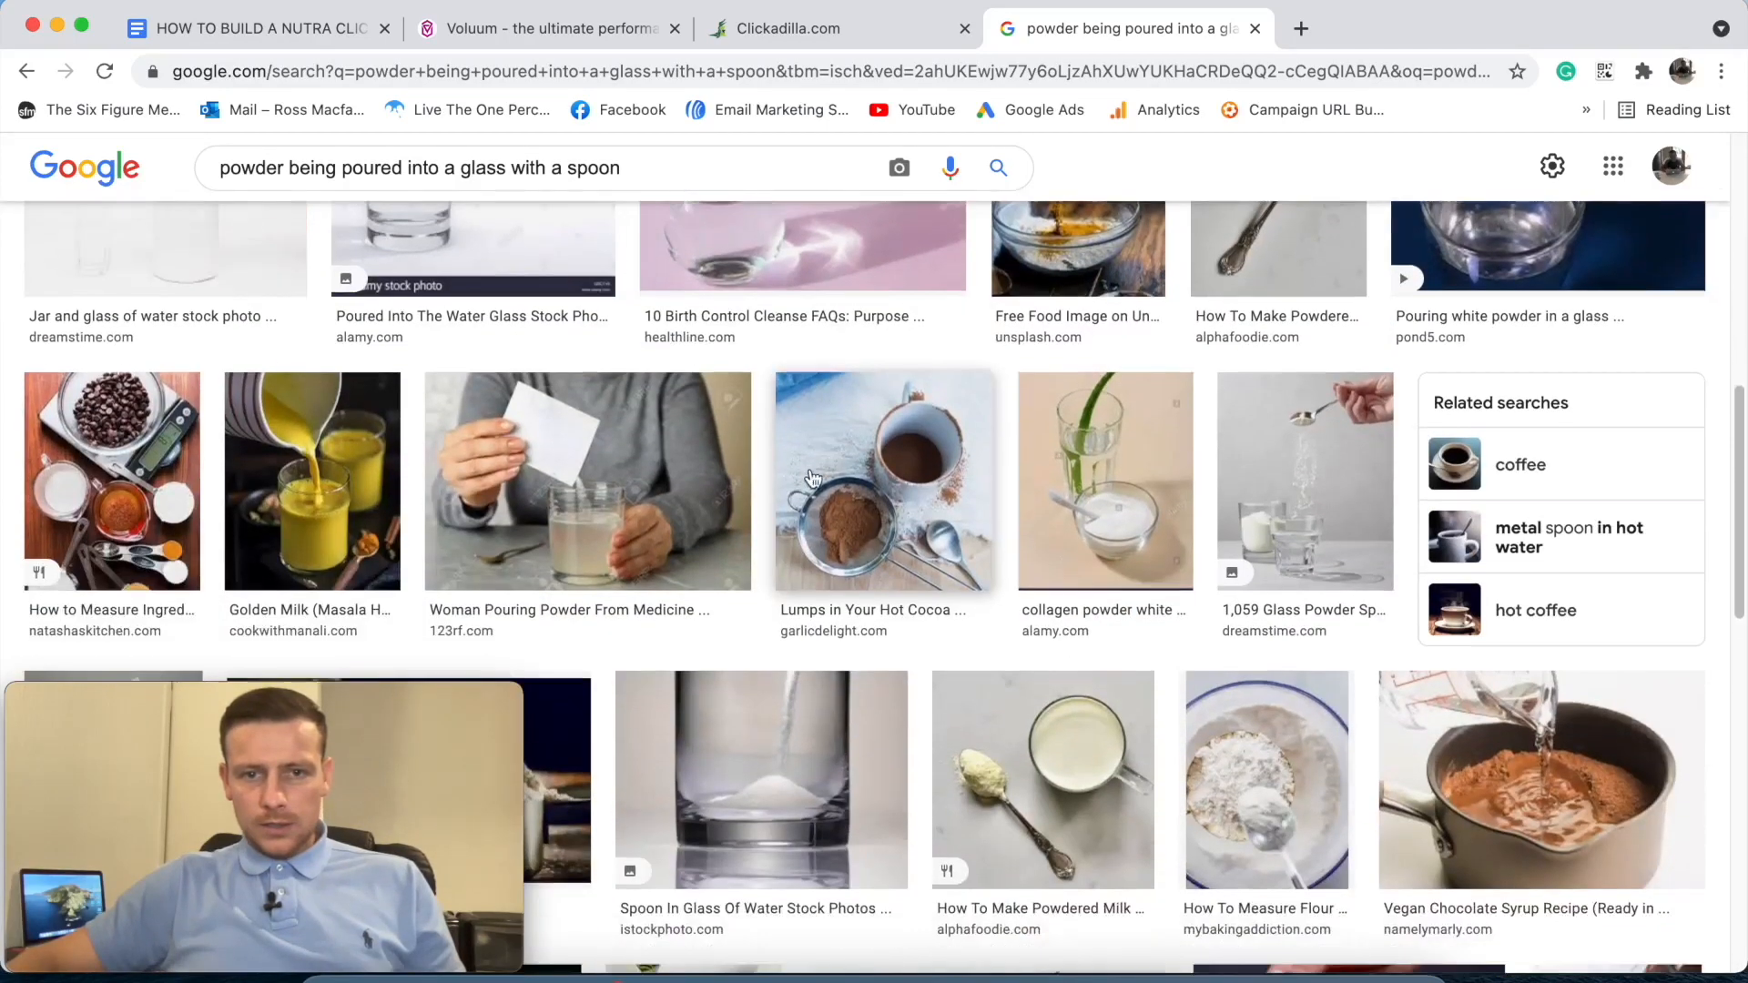
{"action": "left_click", "coordinate": [558, 492]}
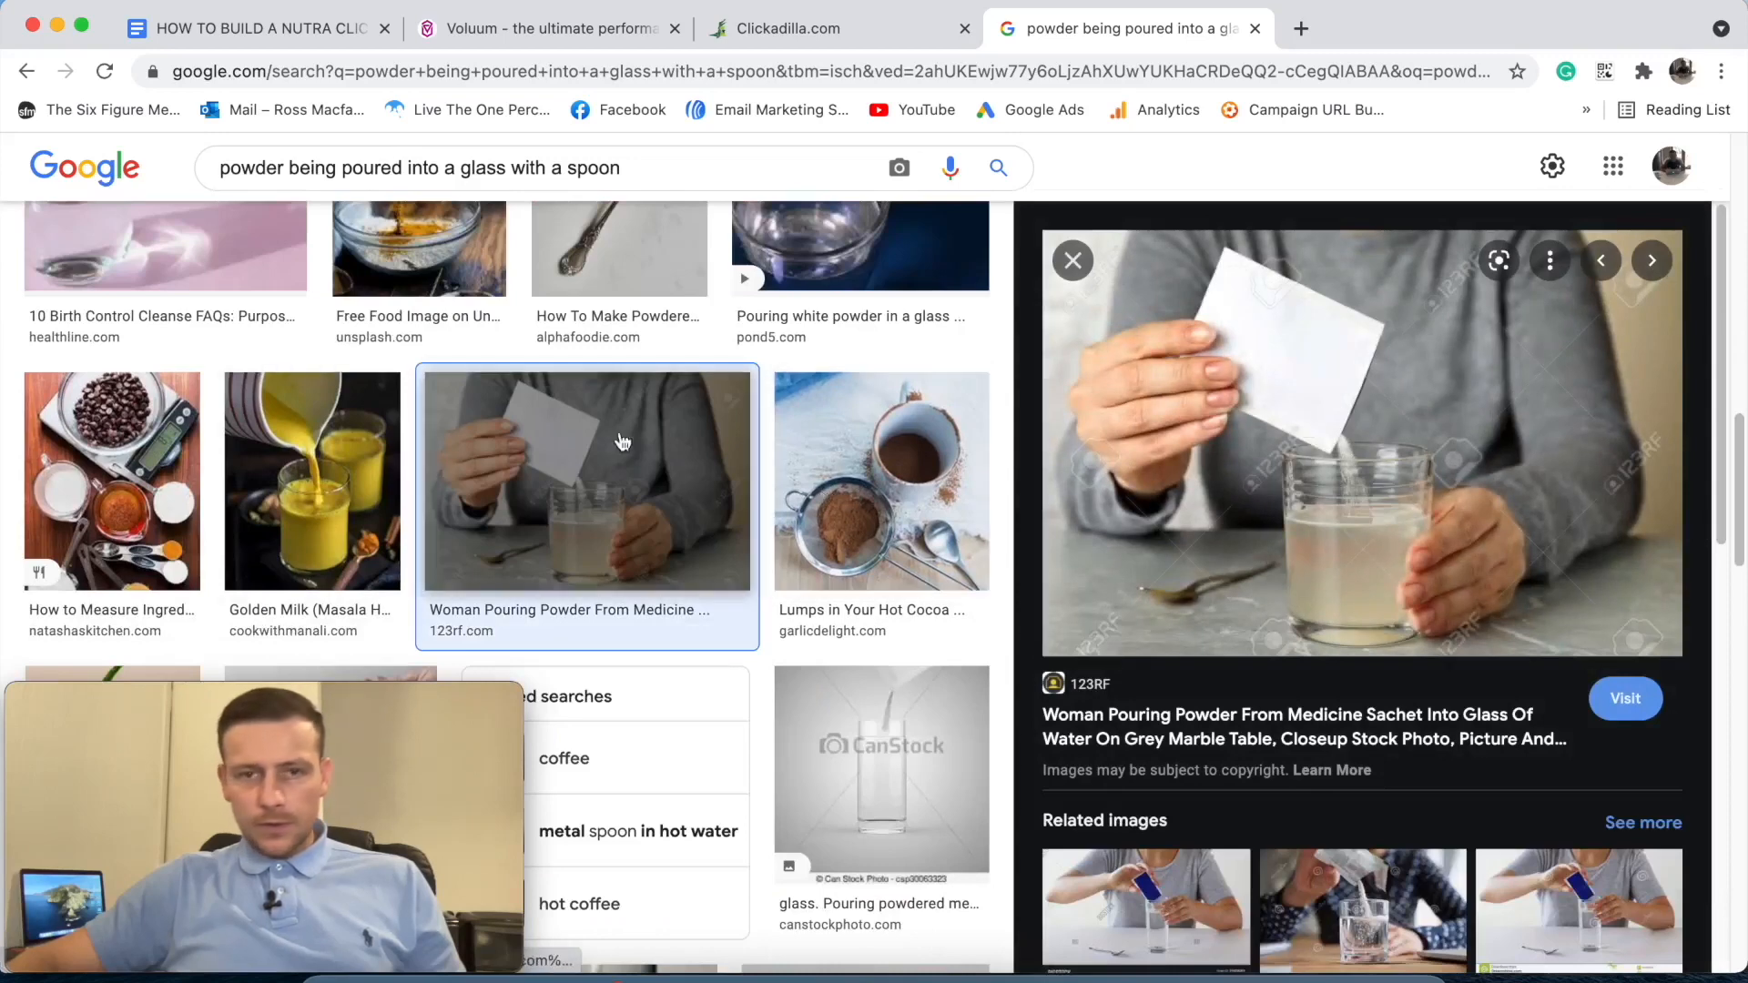
{"action": "left_click", "coordinate": [1073, 260]}
{"action": "scroll", "coordinate": [692, 455], "scroll_direction": "up", "scroll_amount": 4}
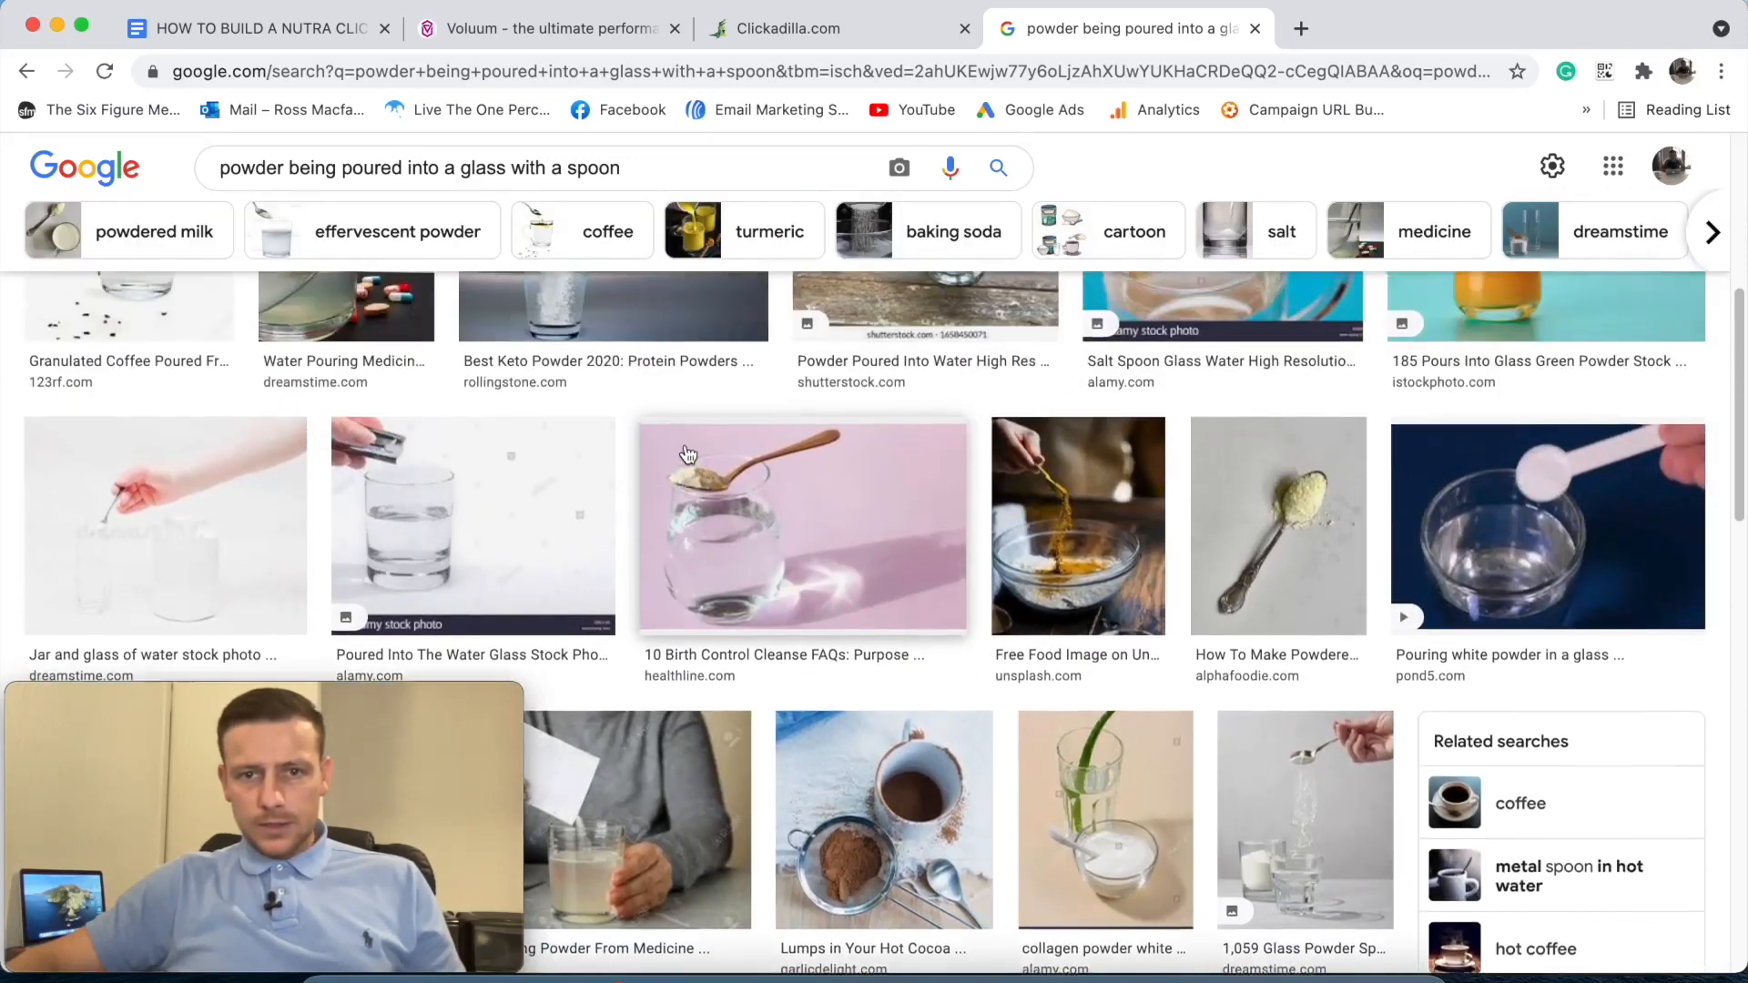
{"action": "scroll", "coordinate": [687, 454], "scroll_direction": "up", "scroll_amount": 6}
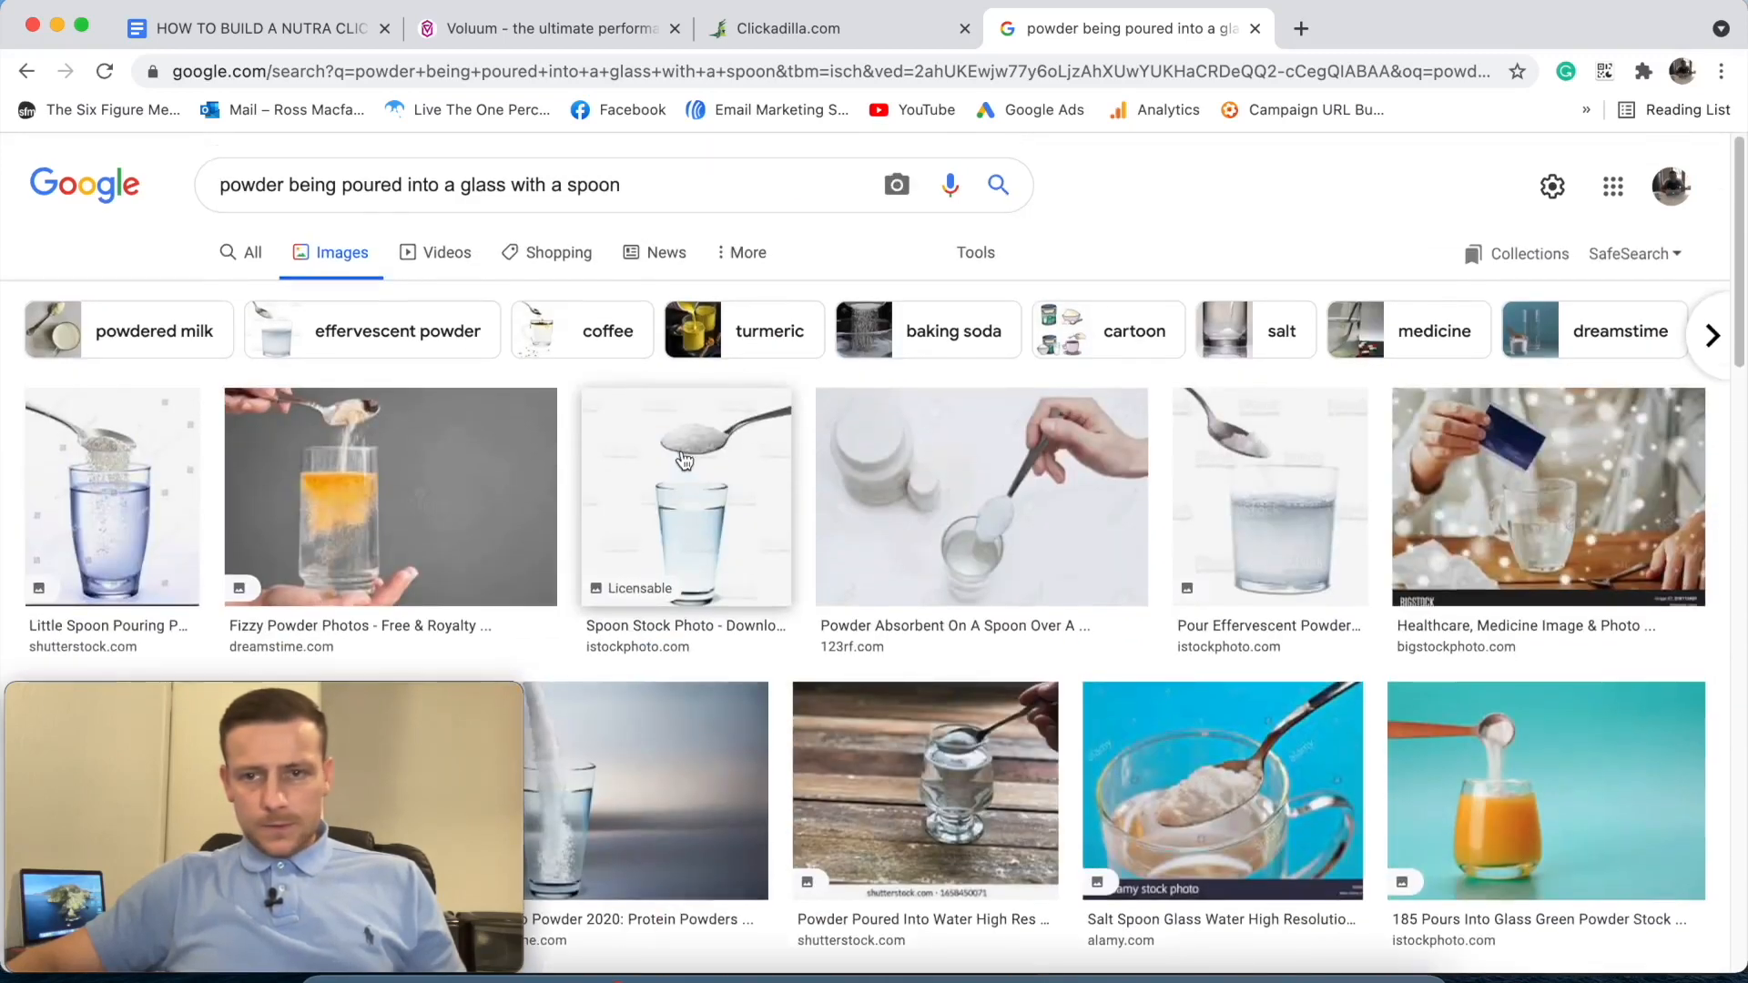
- Refine the image search to "homemade powder being poured into a glass with a spoon"
{"action": "left_click", "coordinate": [222, 187]}
{"action": "type", "text": "hom"}
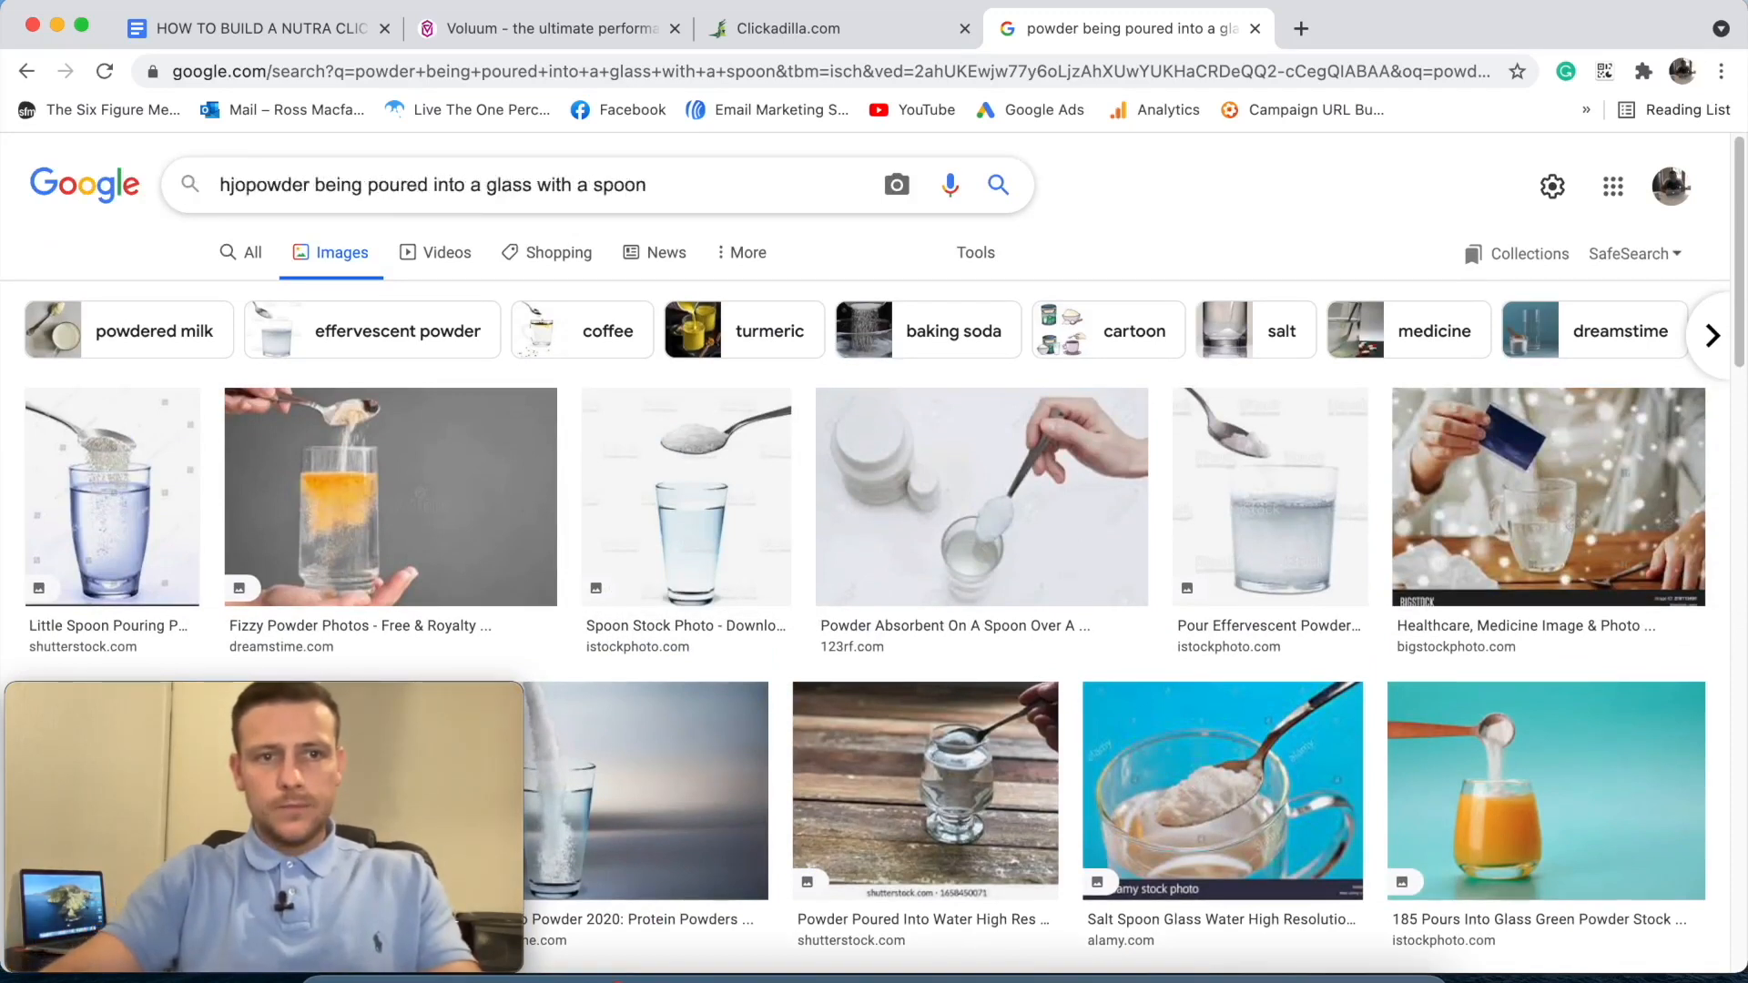
{"action": "type", "text": "emade"}
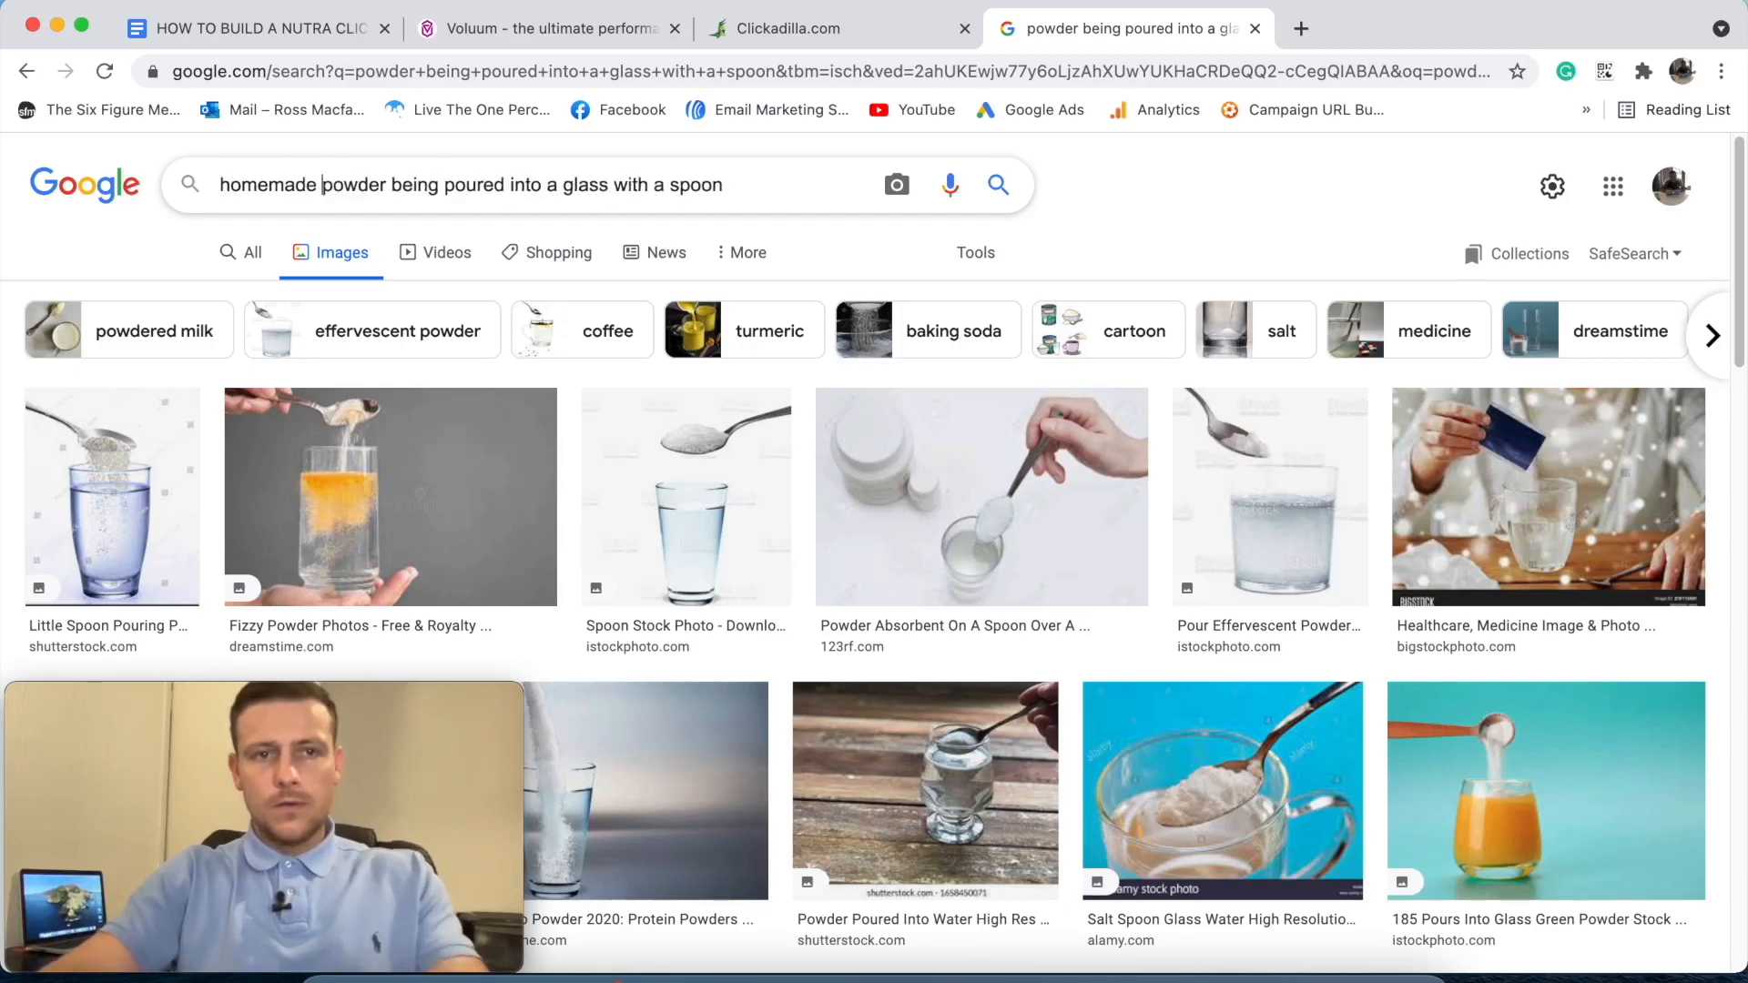
{"action": "key", "text": "Return"}
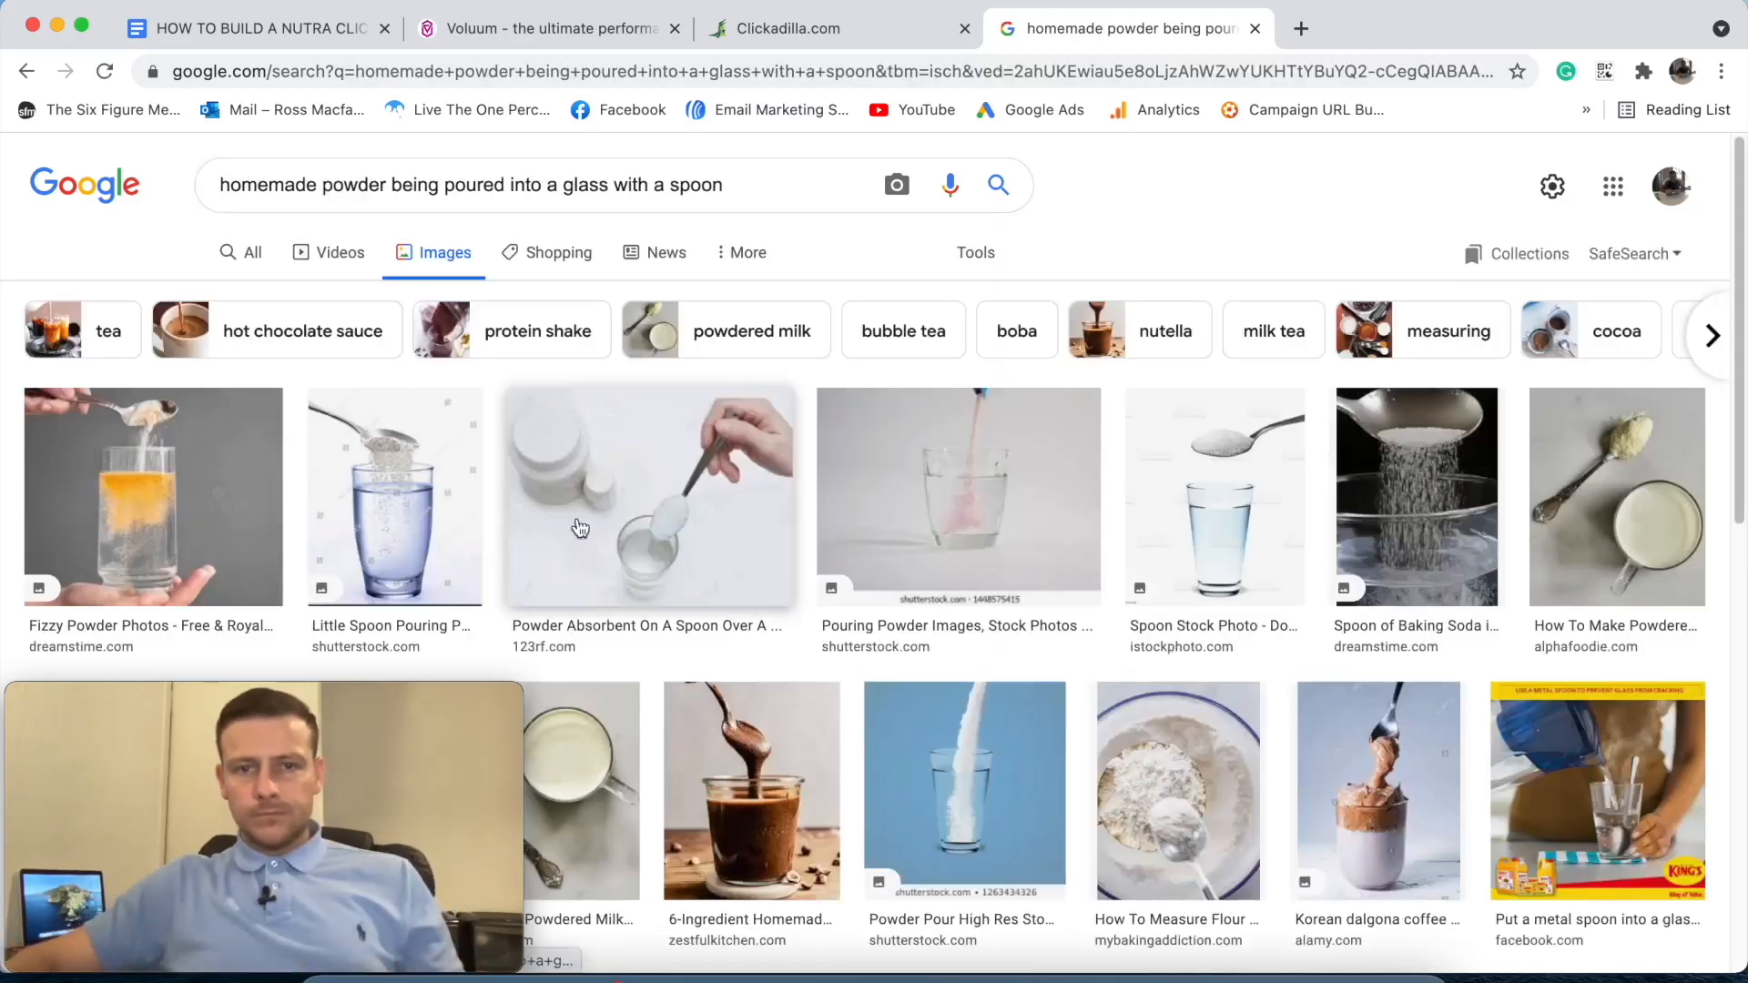
- Examine the homemade powder results, previewing the chocolate drink image and the Unsplash photo of a spoon over a glass bowl
{"action": "scroll", "coordinate": [1063, 558], "scroll_direction": "down", "scroll_amount": 3}
{"action": "scroll", "coordinate": [1063, 557], "scroll_direction": "down", "scroll_amount": 3}
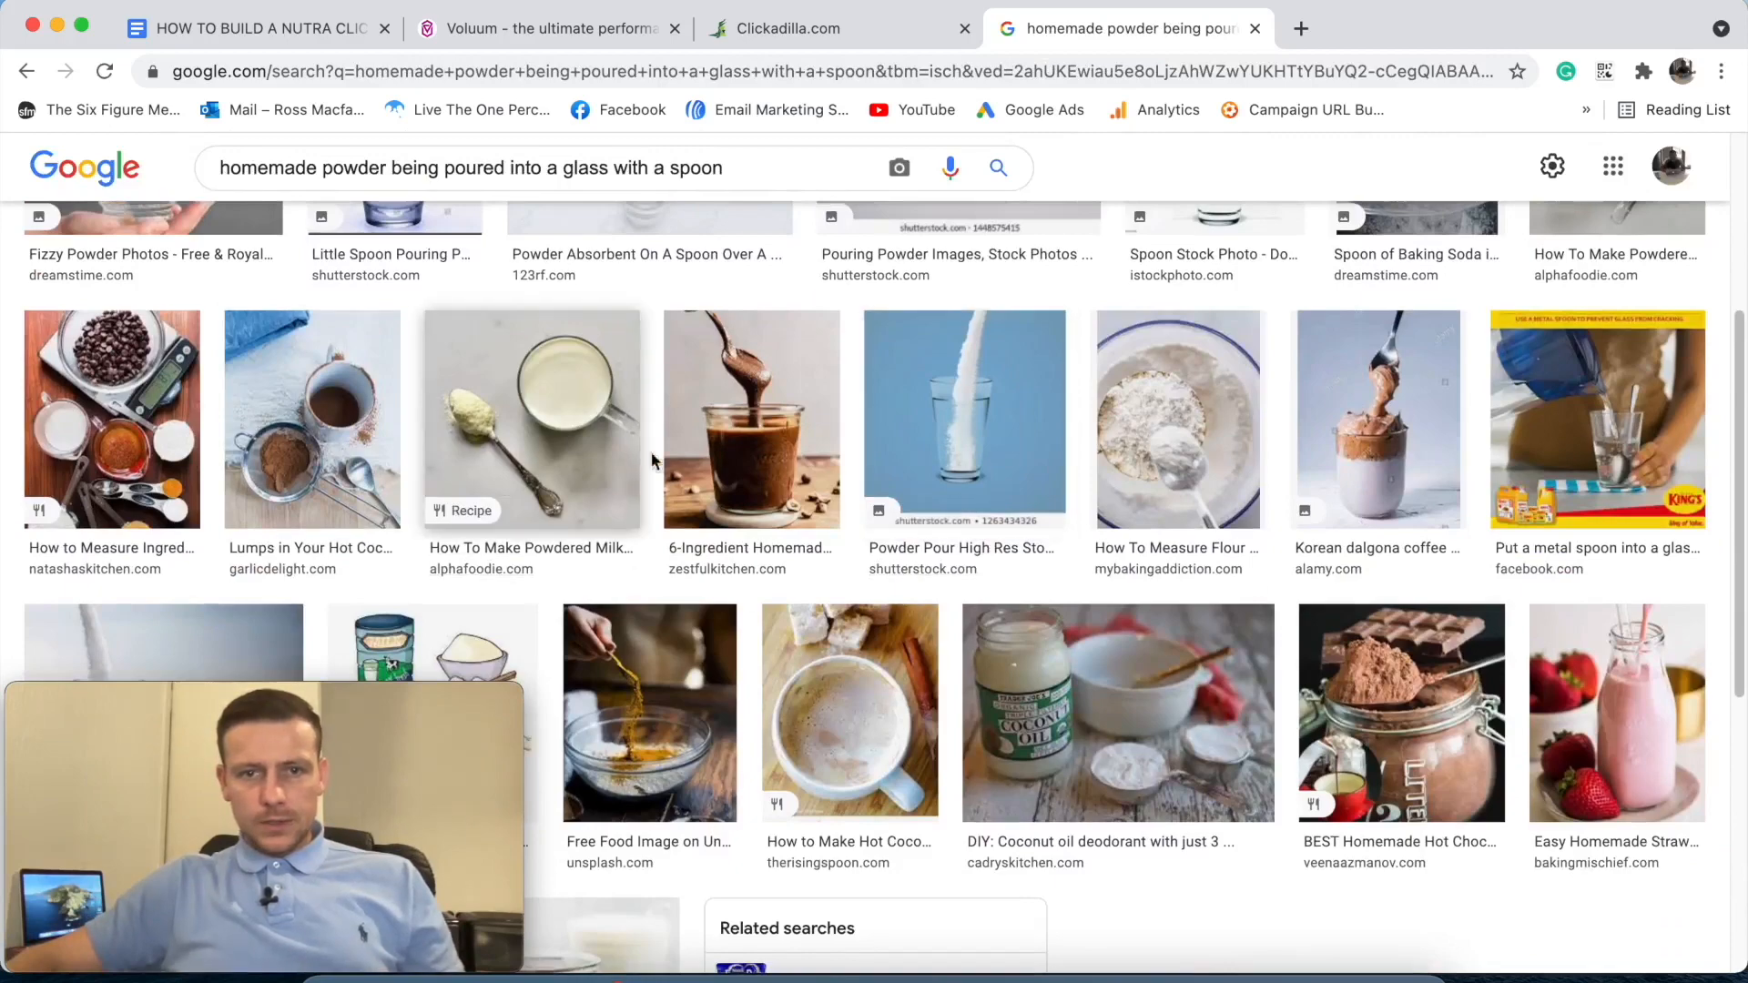
{"action": "left_click", "coordinate": [697, 428]}
{"action": "left_click", "coordinate": [1076, 262]}
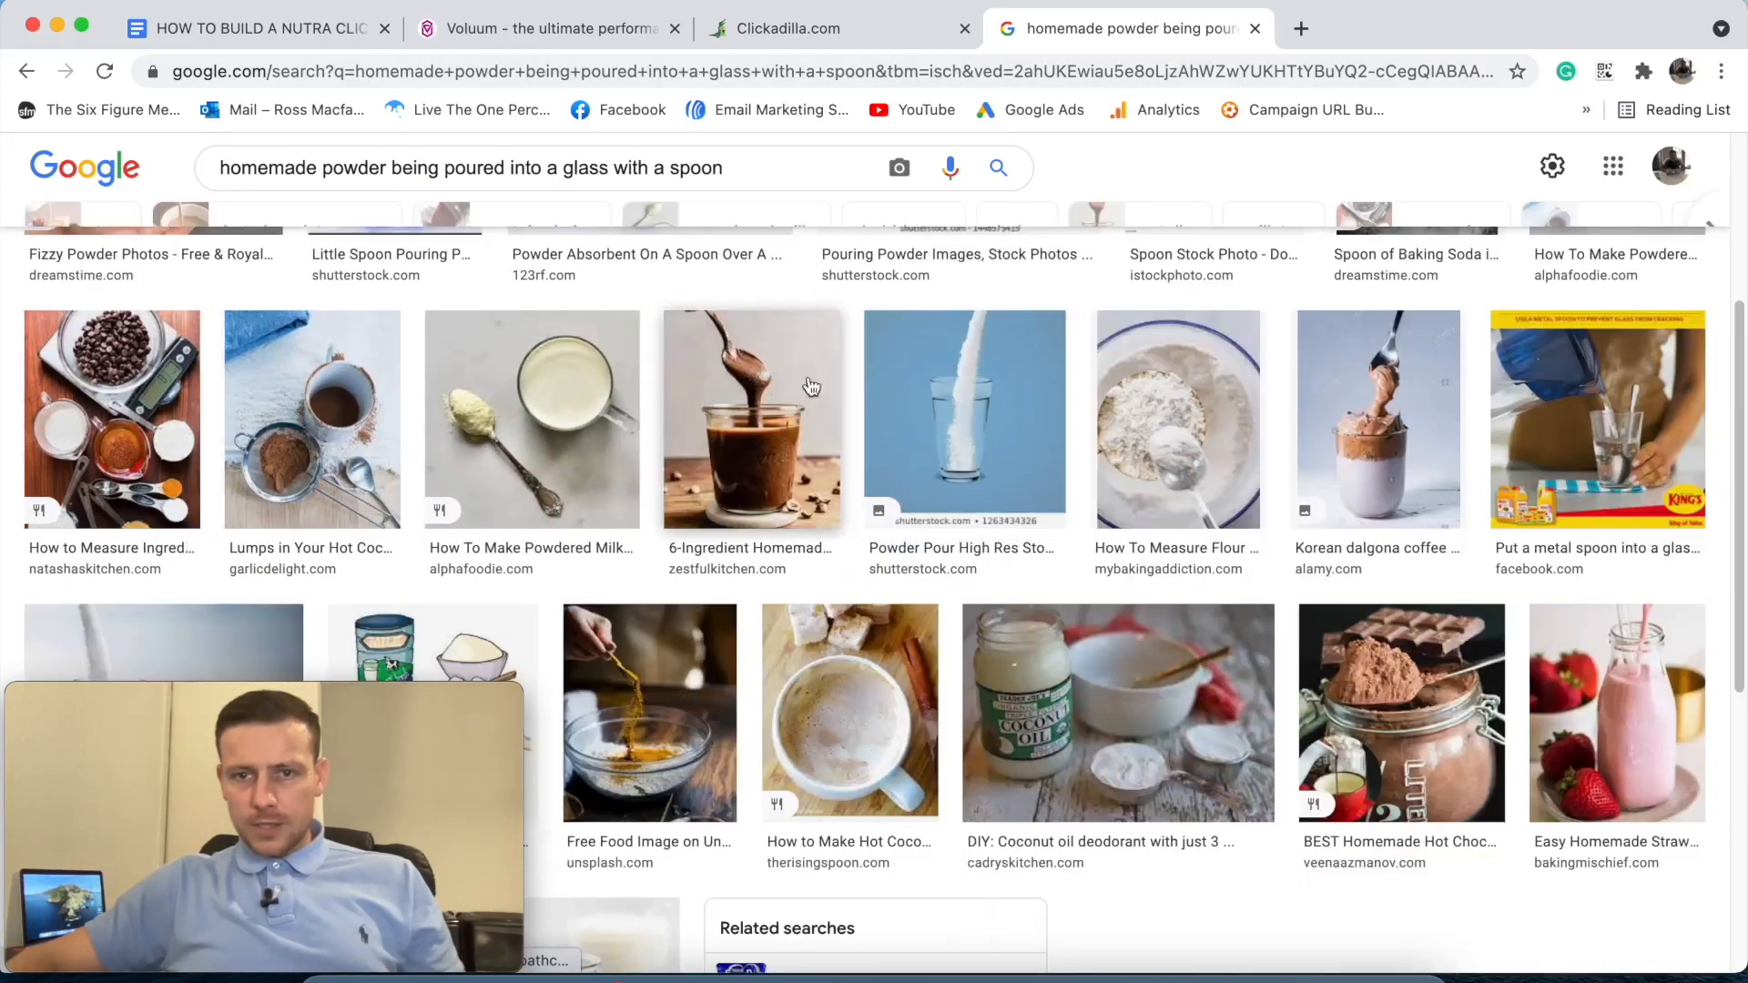
{"action": "scroll", "coordinate": [874, 392], "scroll_direction": "down", "scroll_amount": 3}
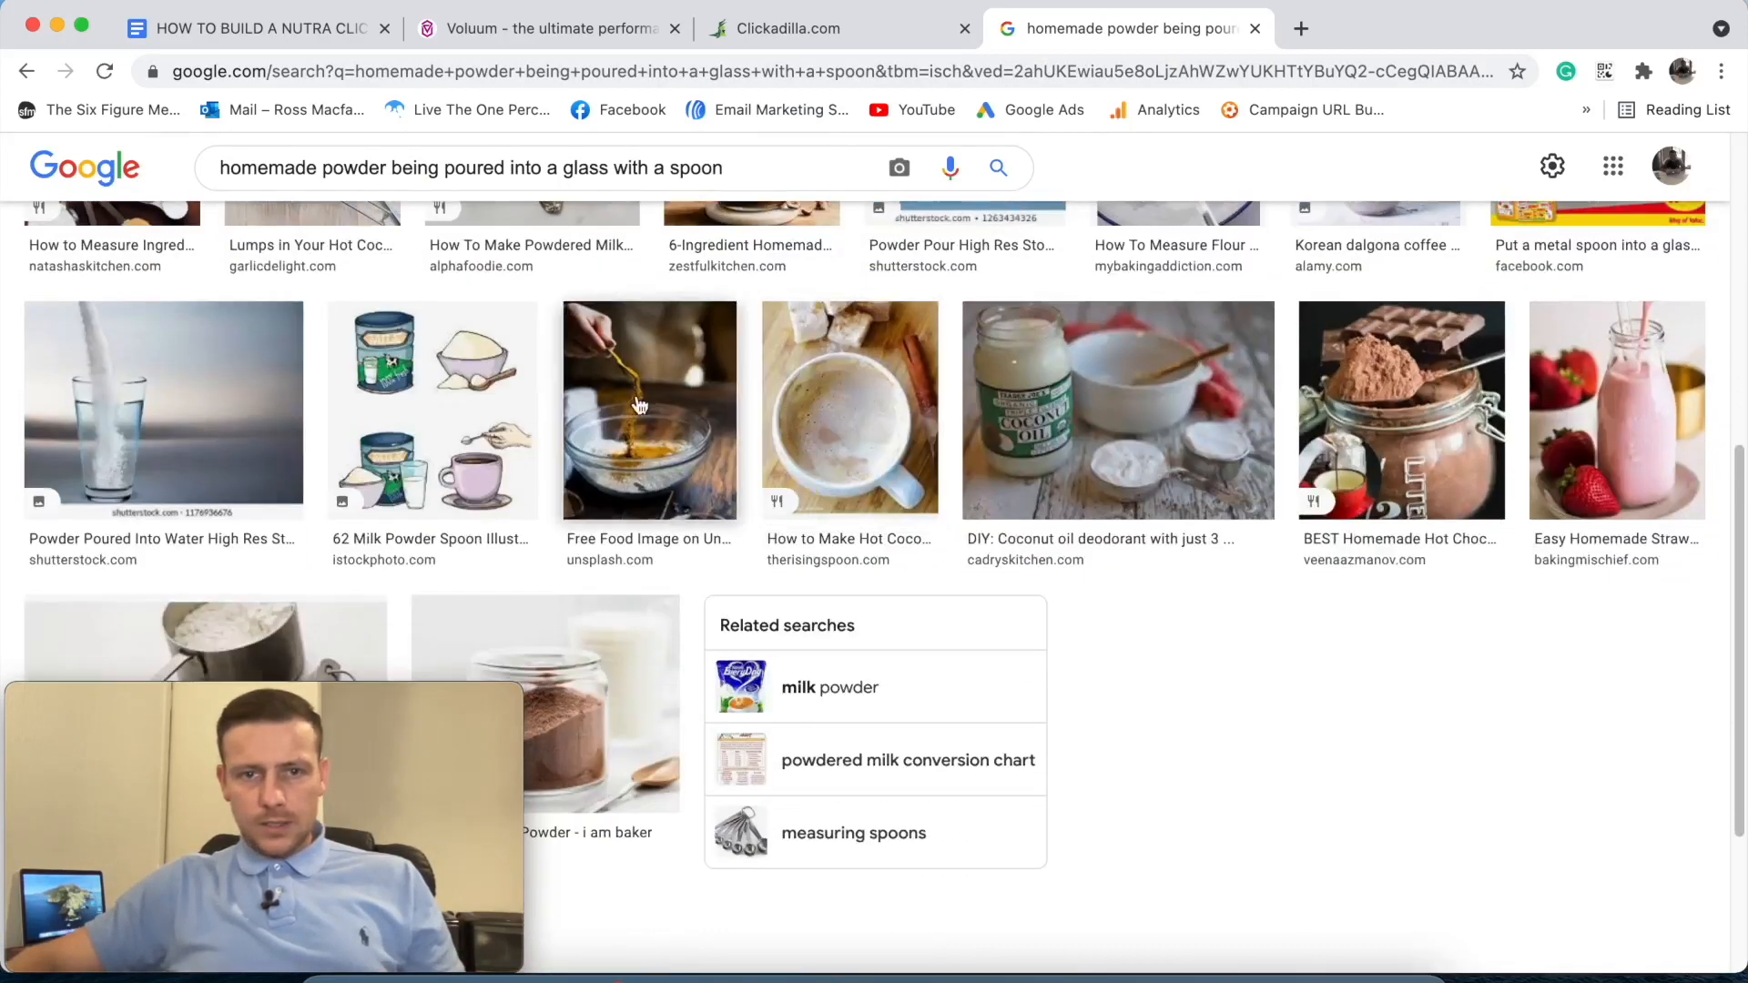
{"action": "left_click", "coordinate": [641, 404]}
{"action": "left_click", "coordinate": [1073, 262]}
{"action": "scroll", "coordinate": [554, 392], "scroll_direction": "down", "scroll_amount": 3}
{"action": "scroll", "coordinate": [555, 396], "scroll_direction": "up", "scroll_amount": 10}
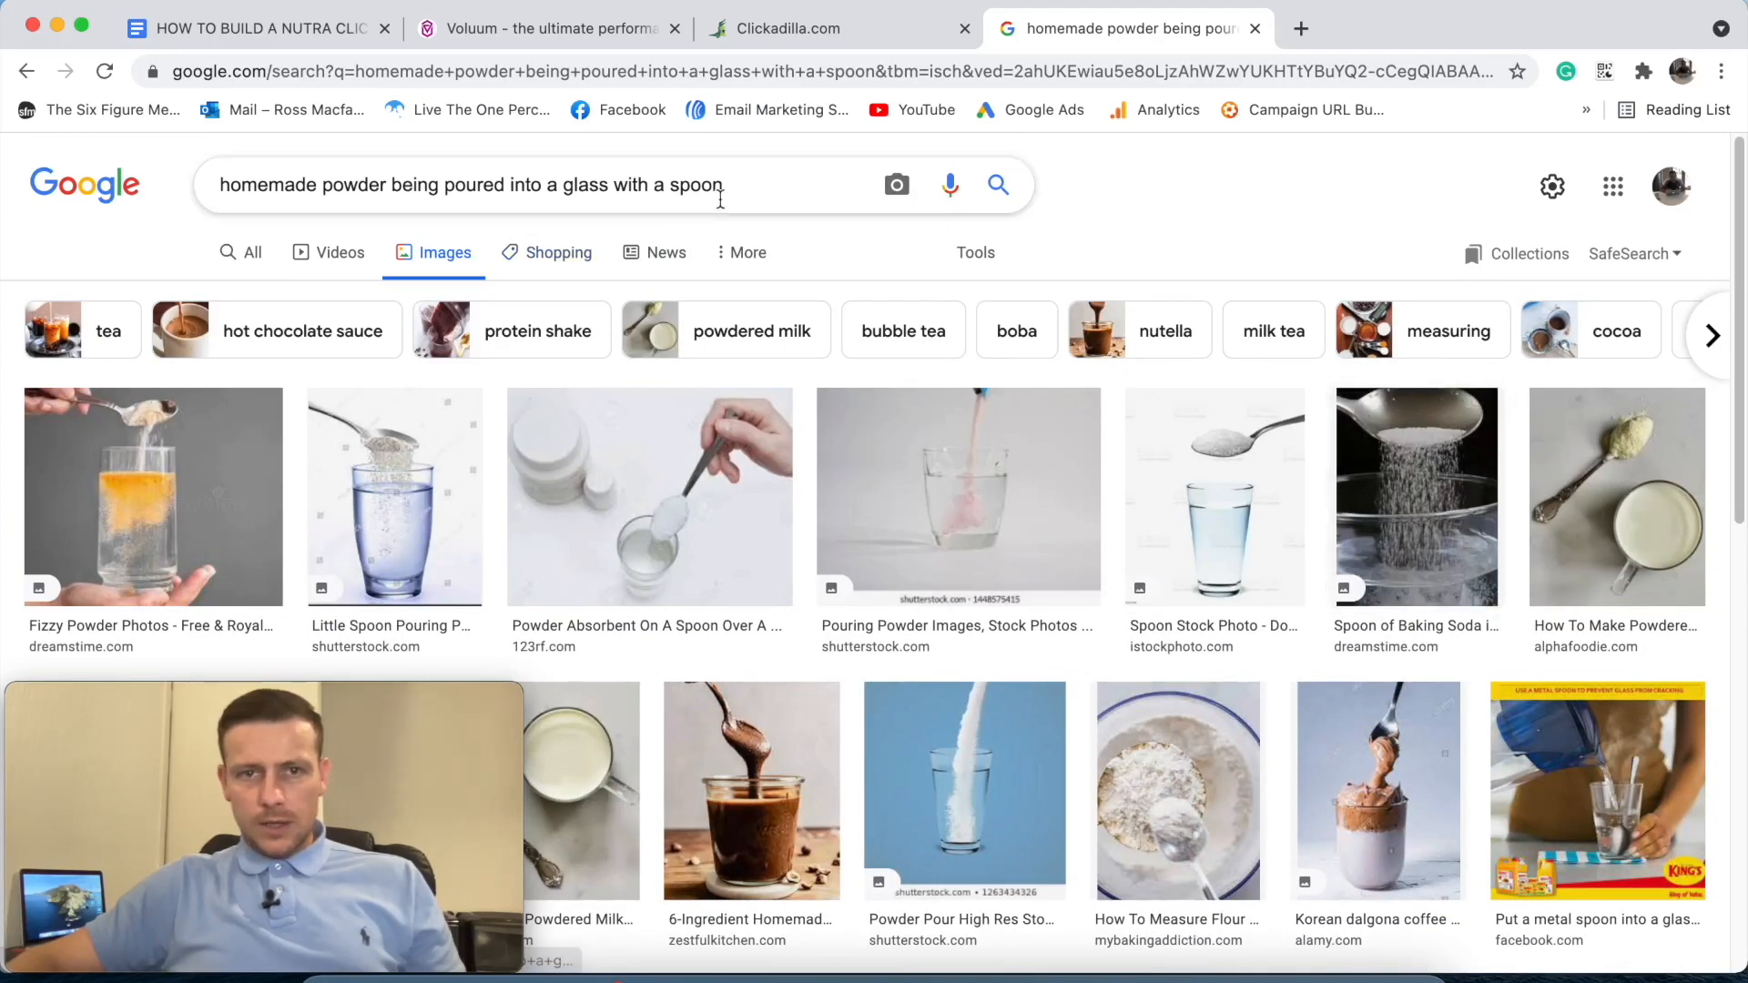
- Replace the image search with "spoon poouring into a glass homemade"
{"action": "triple_click", "coordinate": [194, 156]}
{"action": "key", "text": "BackSpace"}
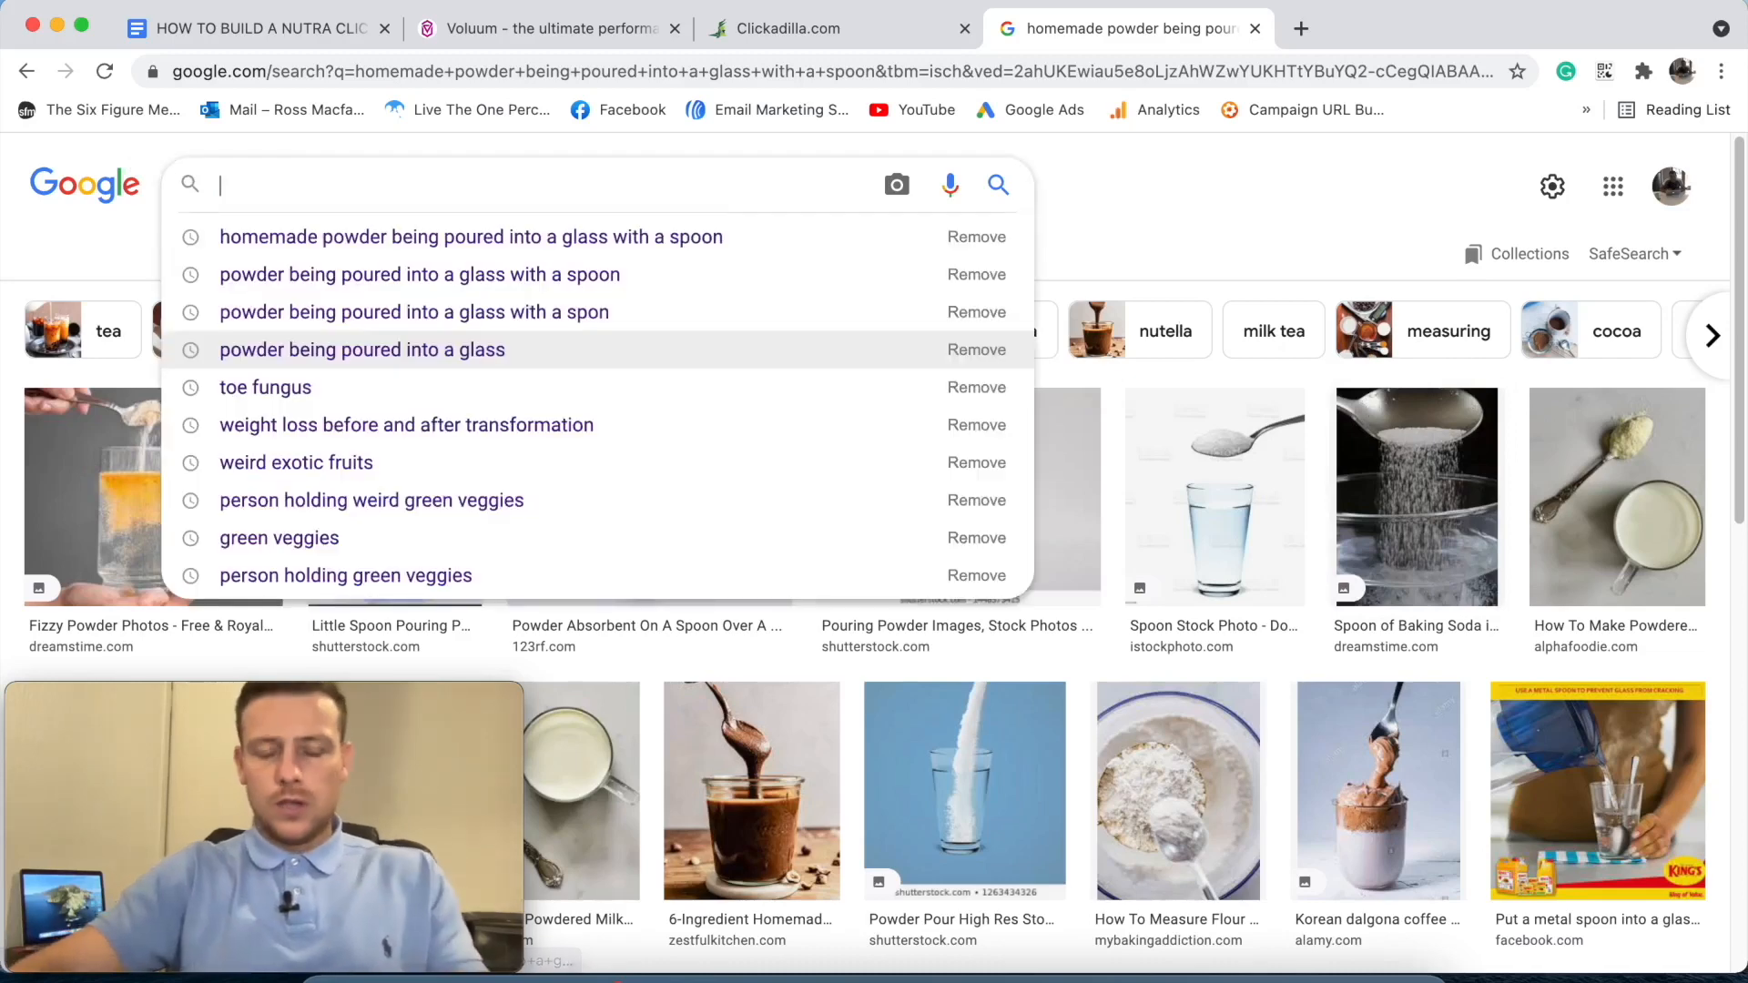
{"action": "type", "text": "sp"}
{"action": "key", "text": "BackSpace"}
{"action": "key", "text": "BackSpace"}
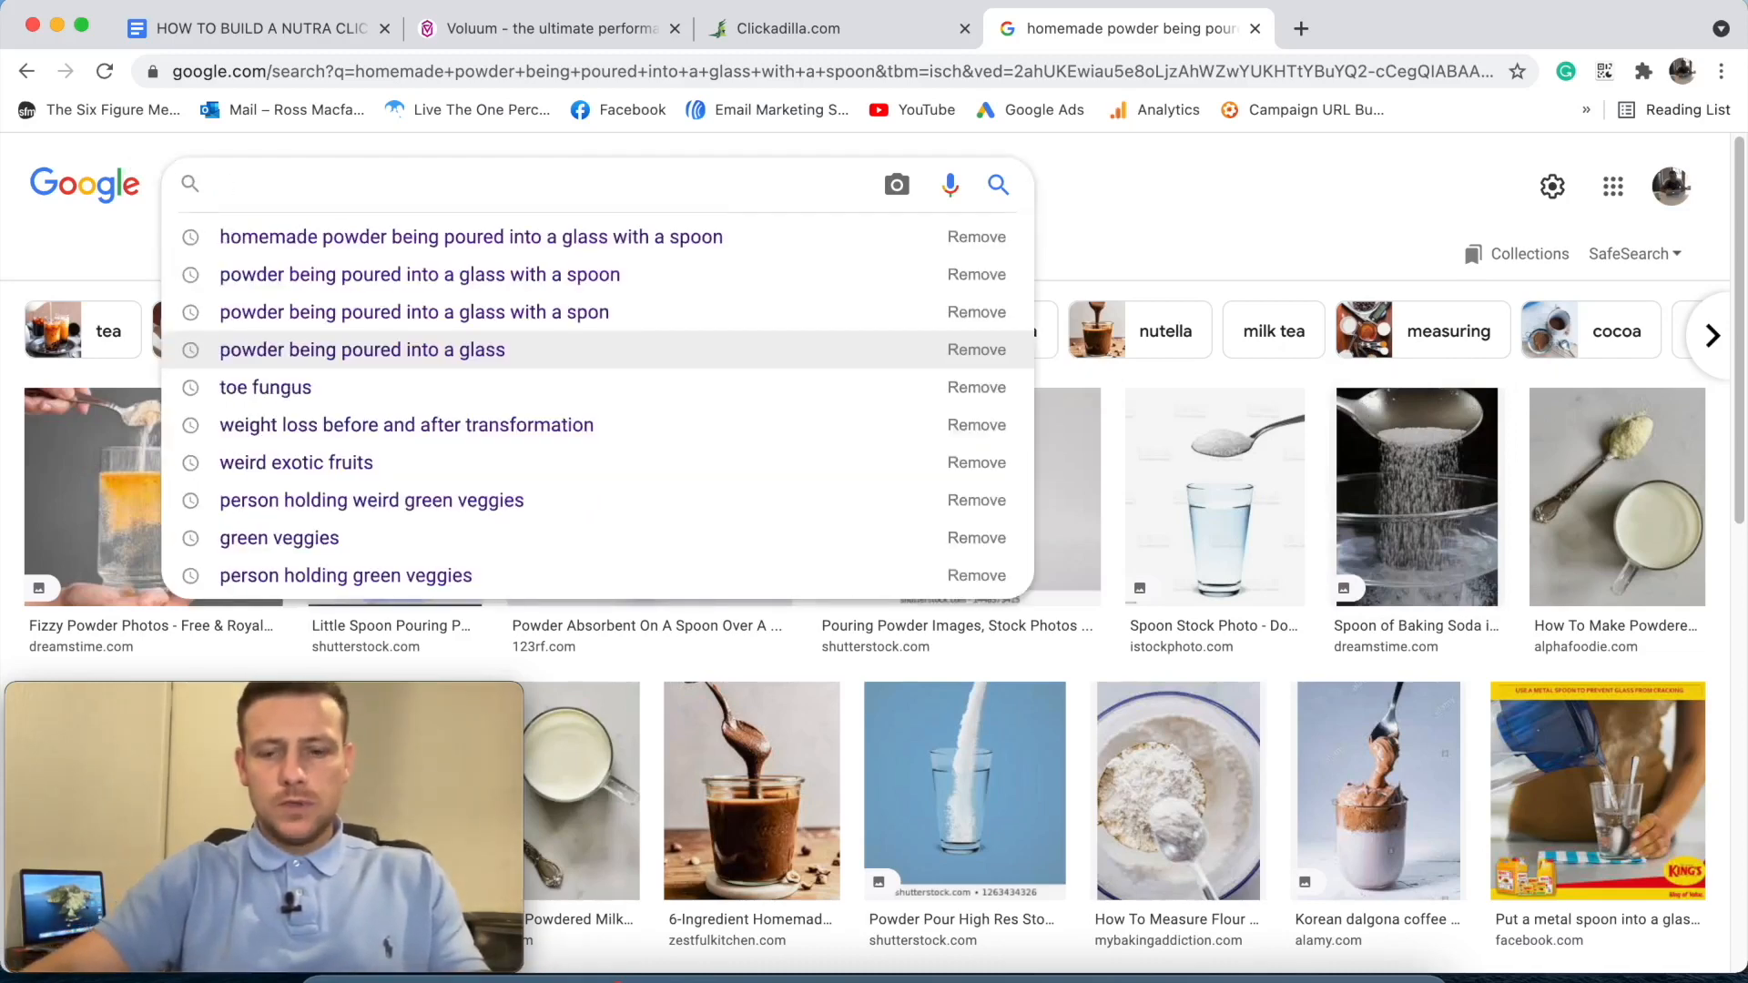
{"action": "type", "text": "spoon poi"}
{"action": "key", "text": "BackSpace"}
{"action": "type", "text": "ouring into a gla"}
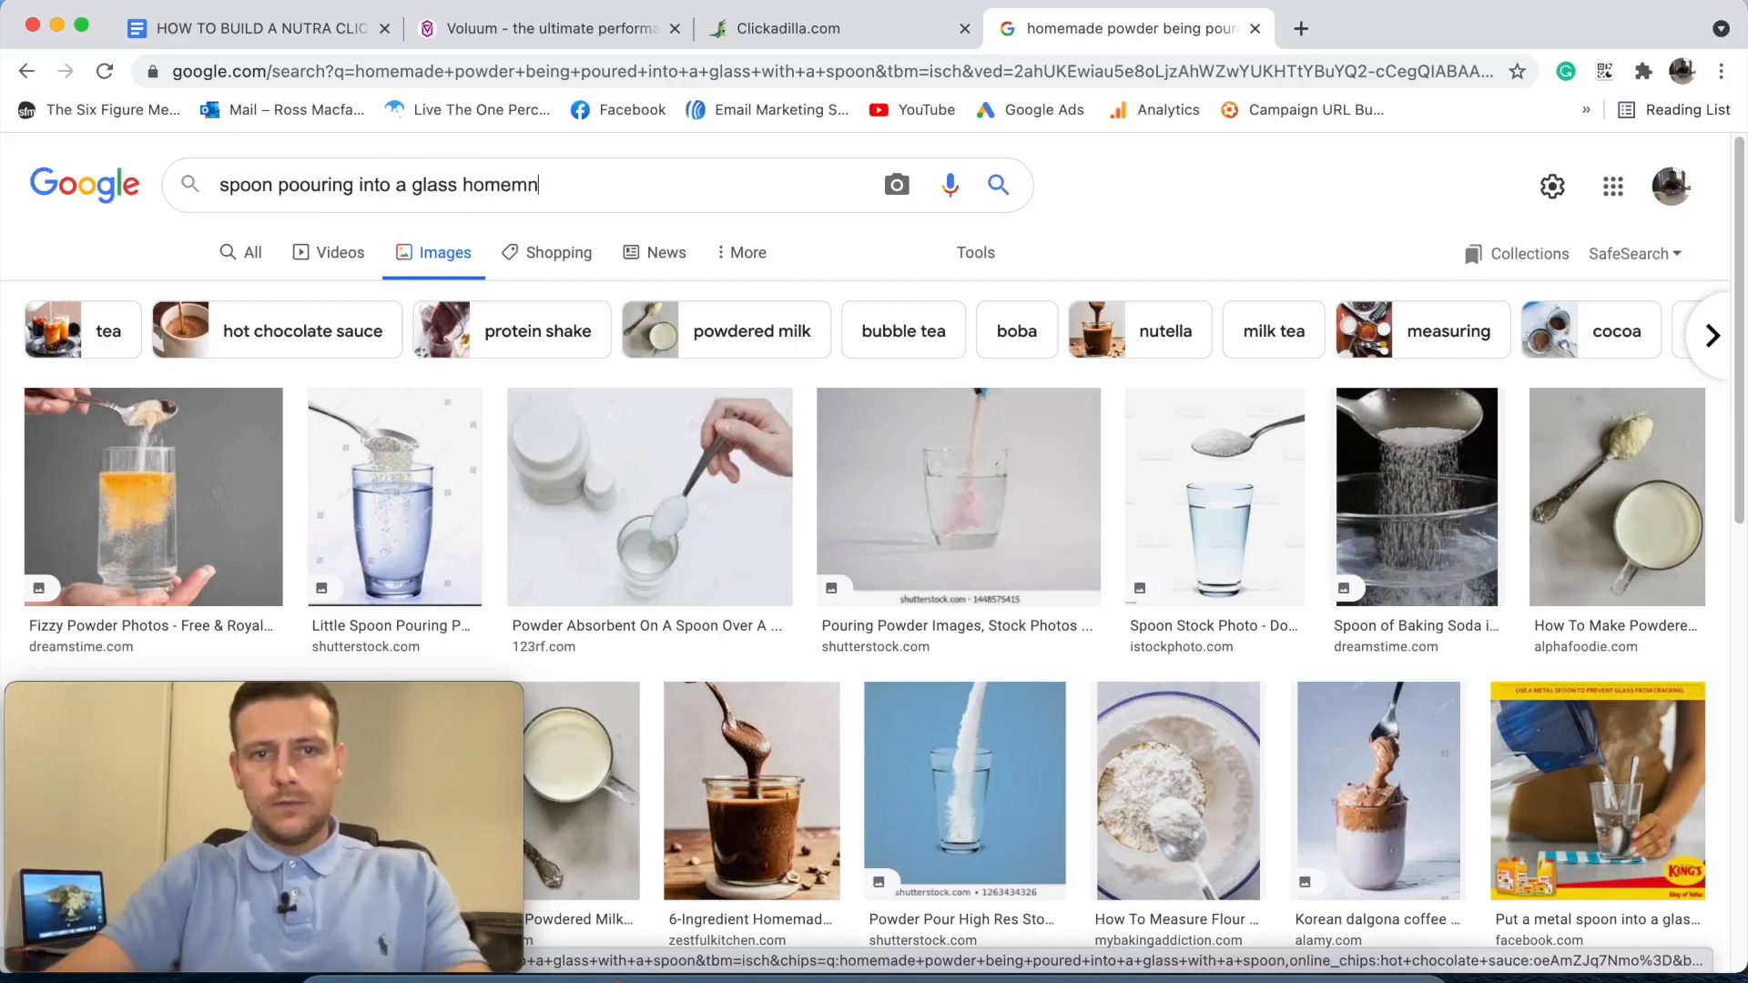
{"action": "type", "text": "ss homemade"}
{"action": "key", "text": "Return"}
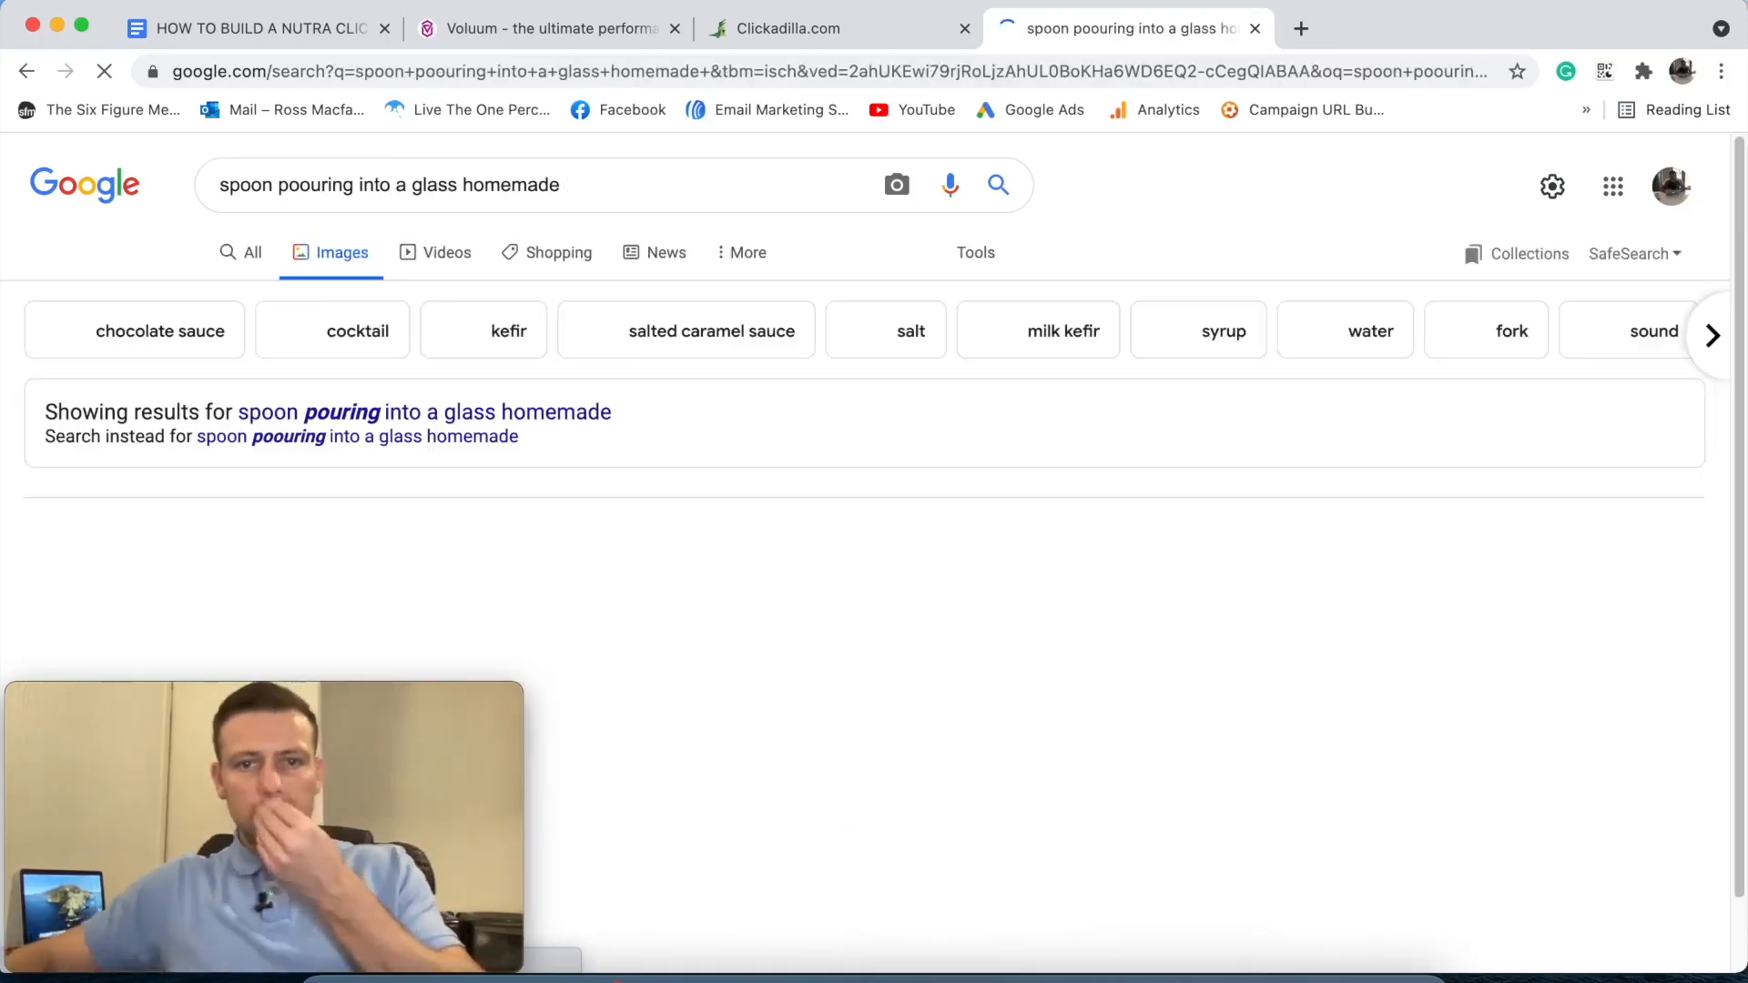
- Browse the new image results, previewing the honey pouring from a spoon photo and its related images
{"action": "scroll", "coordinate": [599, 657], "scroll_direction": "down", "scroll_amount": 3}
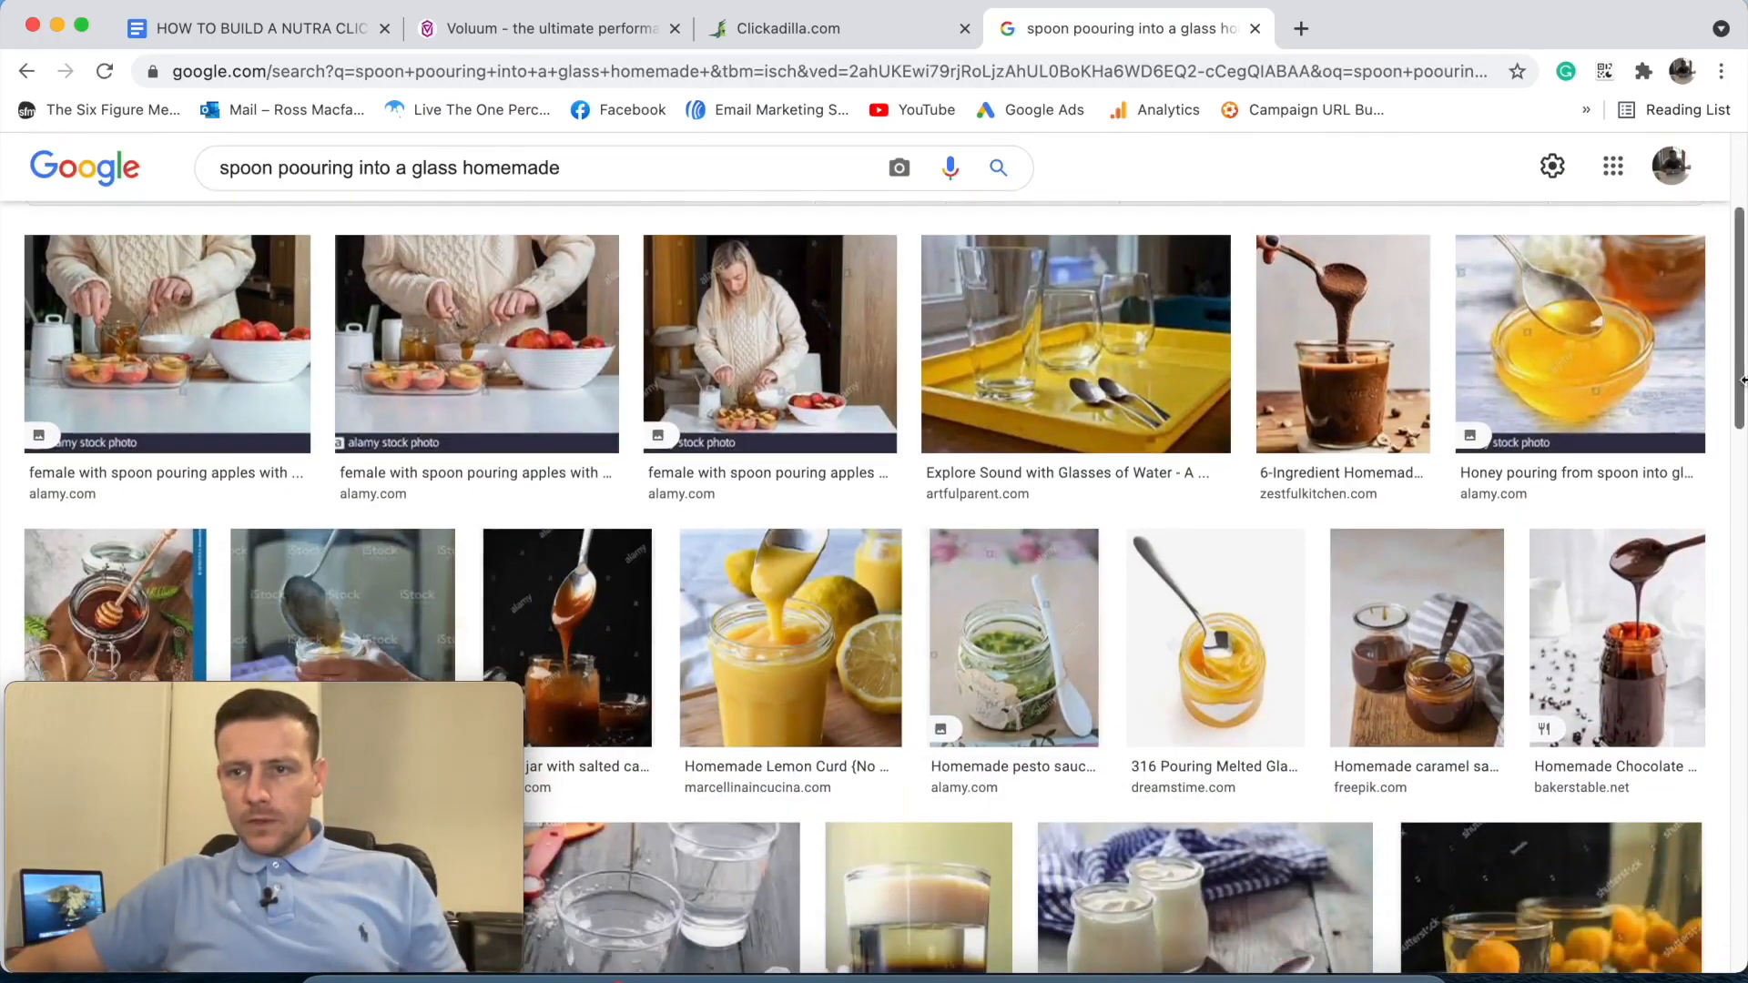
{"action": "scroll", "coordinate": [734, 504], "scroll_direction": "down", "scroll_amount": 2}
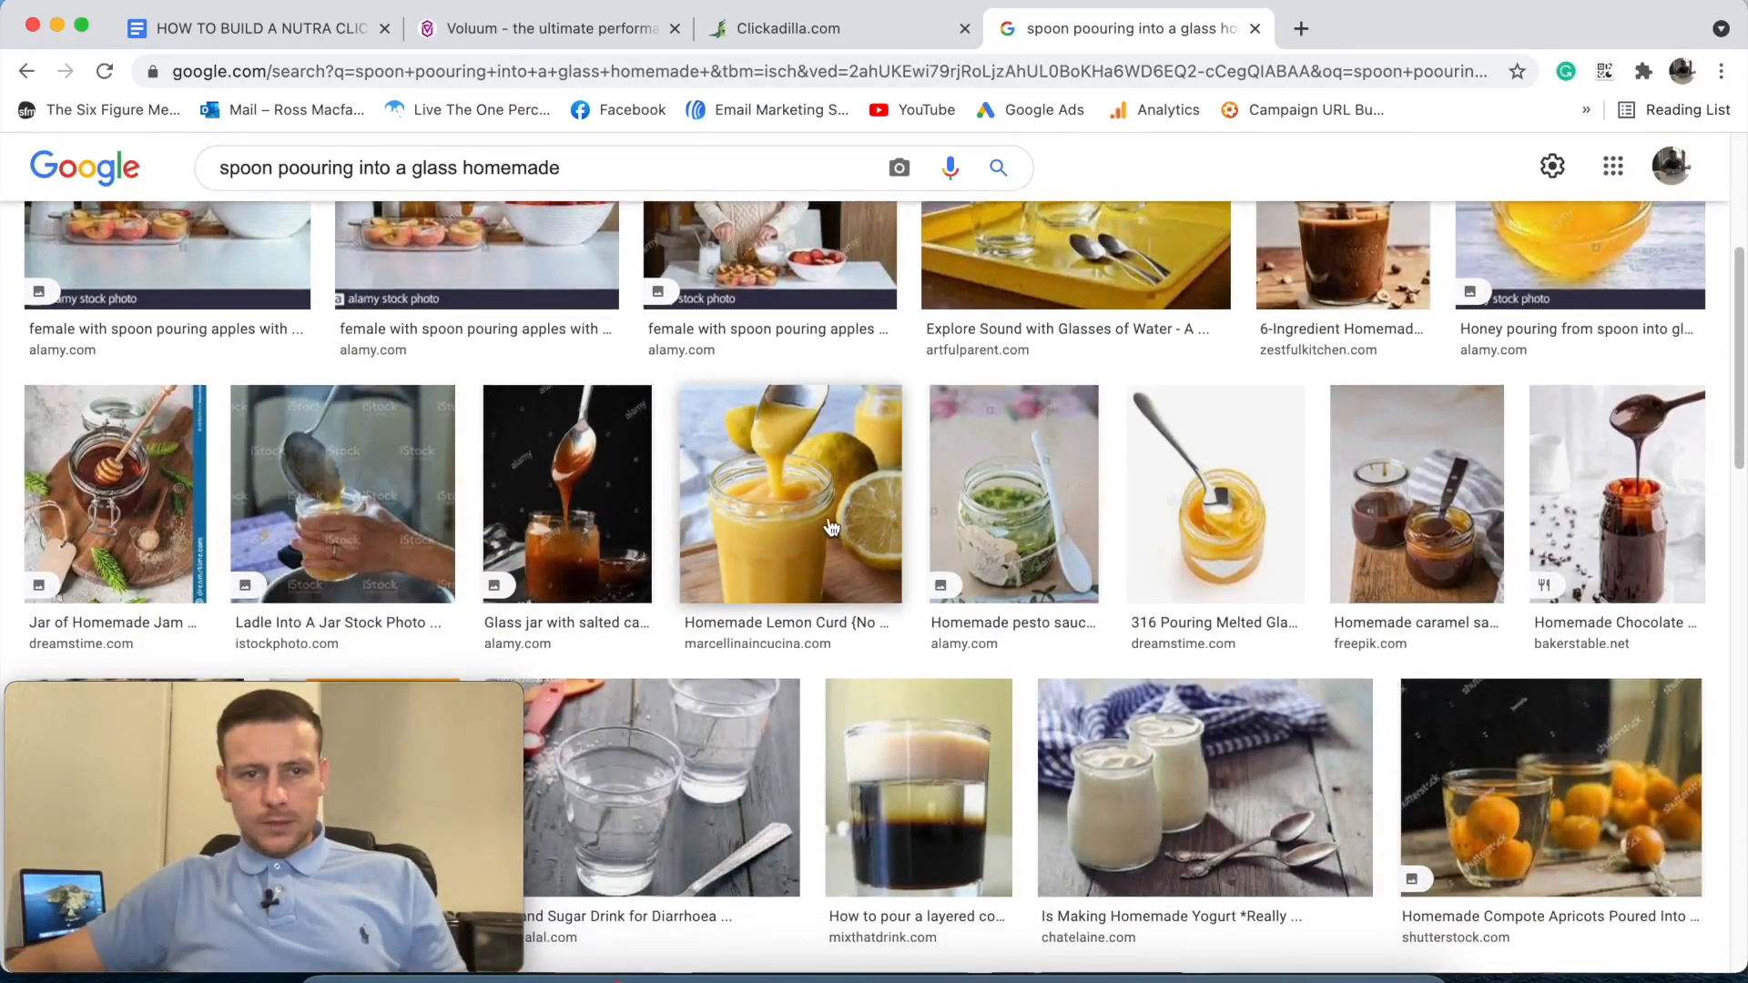
{"action": "scroll", "coordinate": [997, 514], "scroll_direction": "down", "scroll_amount": 1}
{"action": "left_click", "coordinate": [1512, 300]}
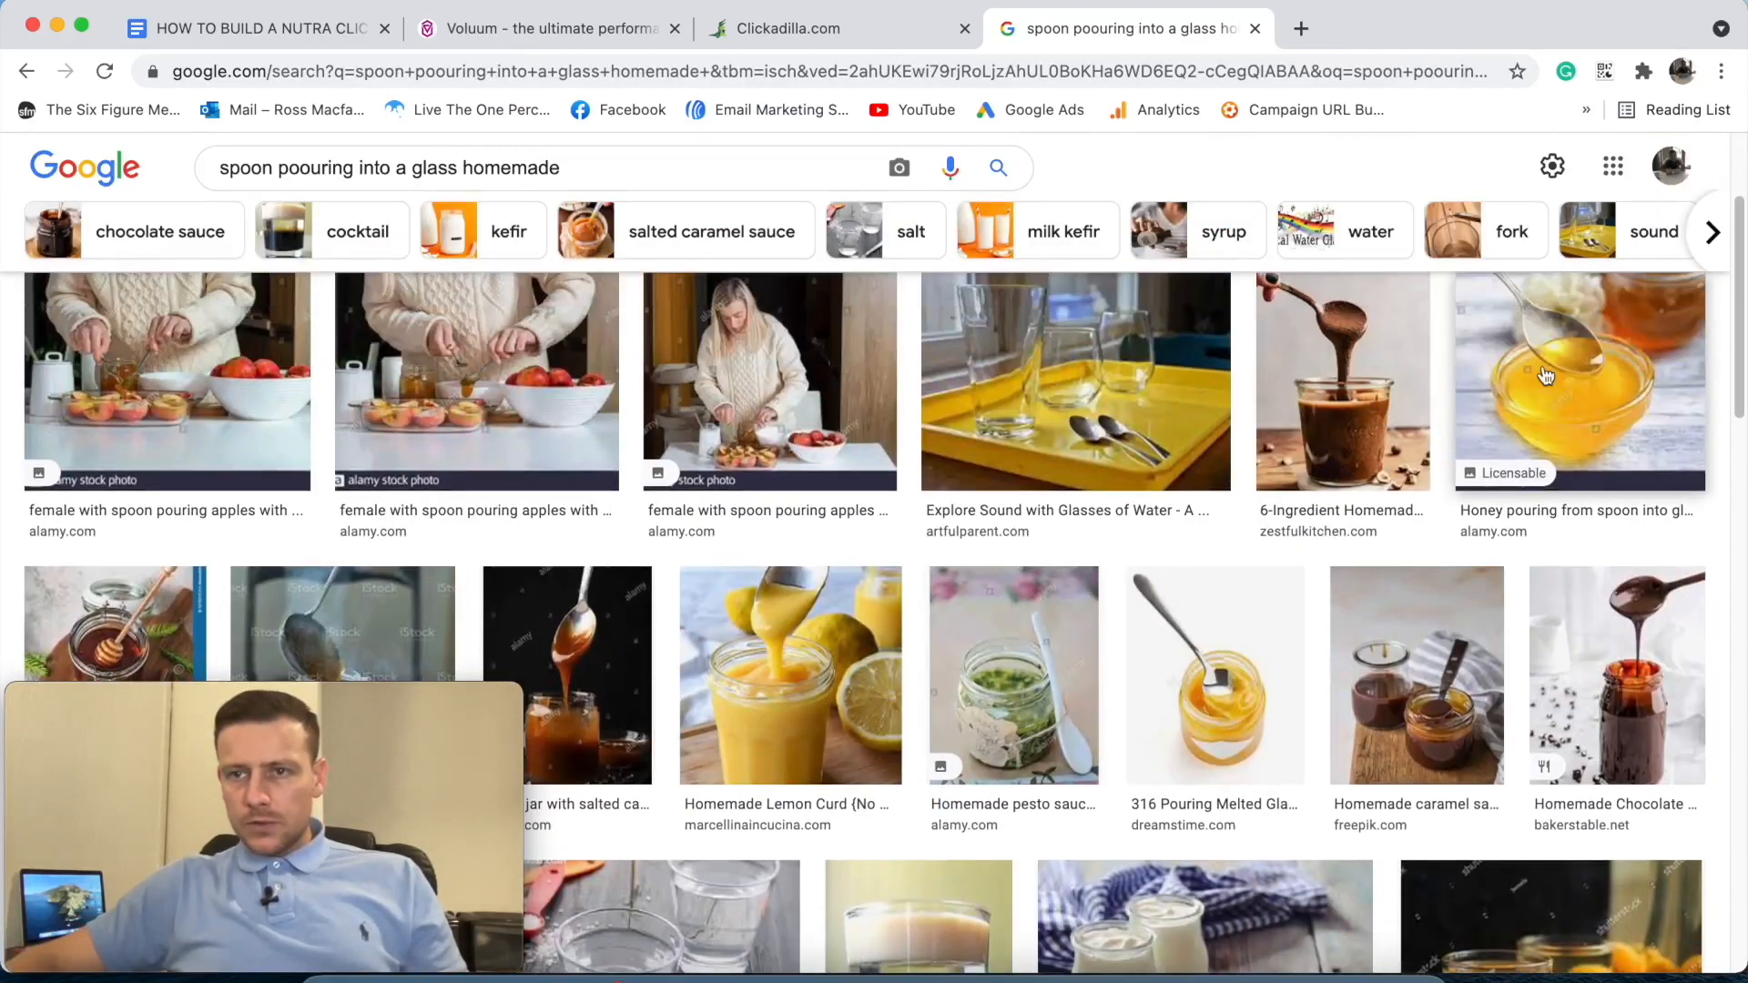
{"action": "scroll", "coordinate": [1406, 608], "scroll_direction": "down", "scroll_amount": 5}
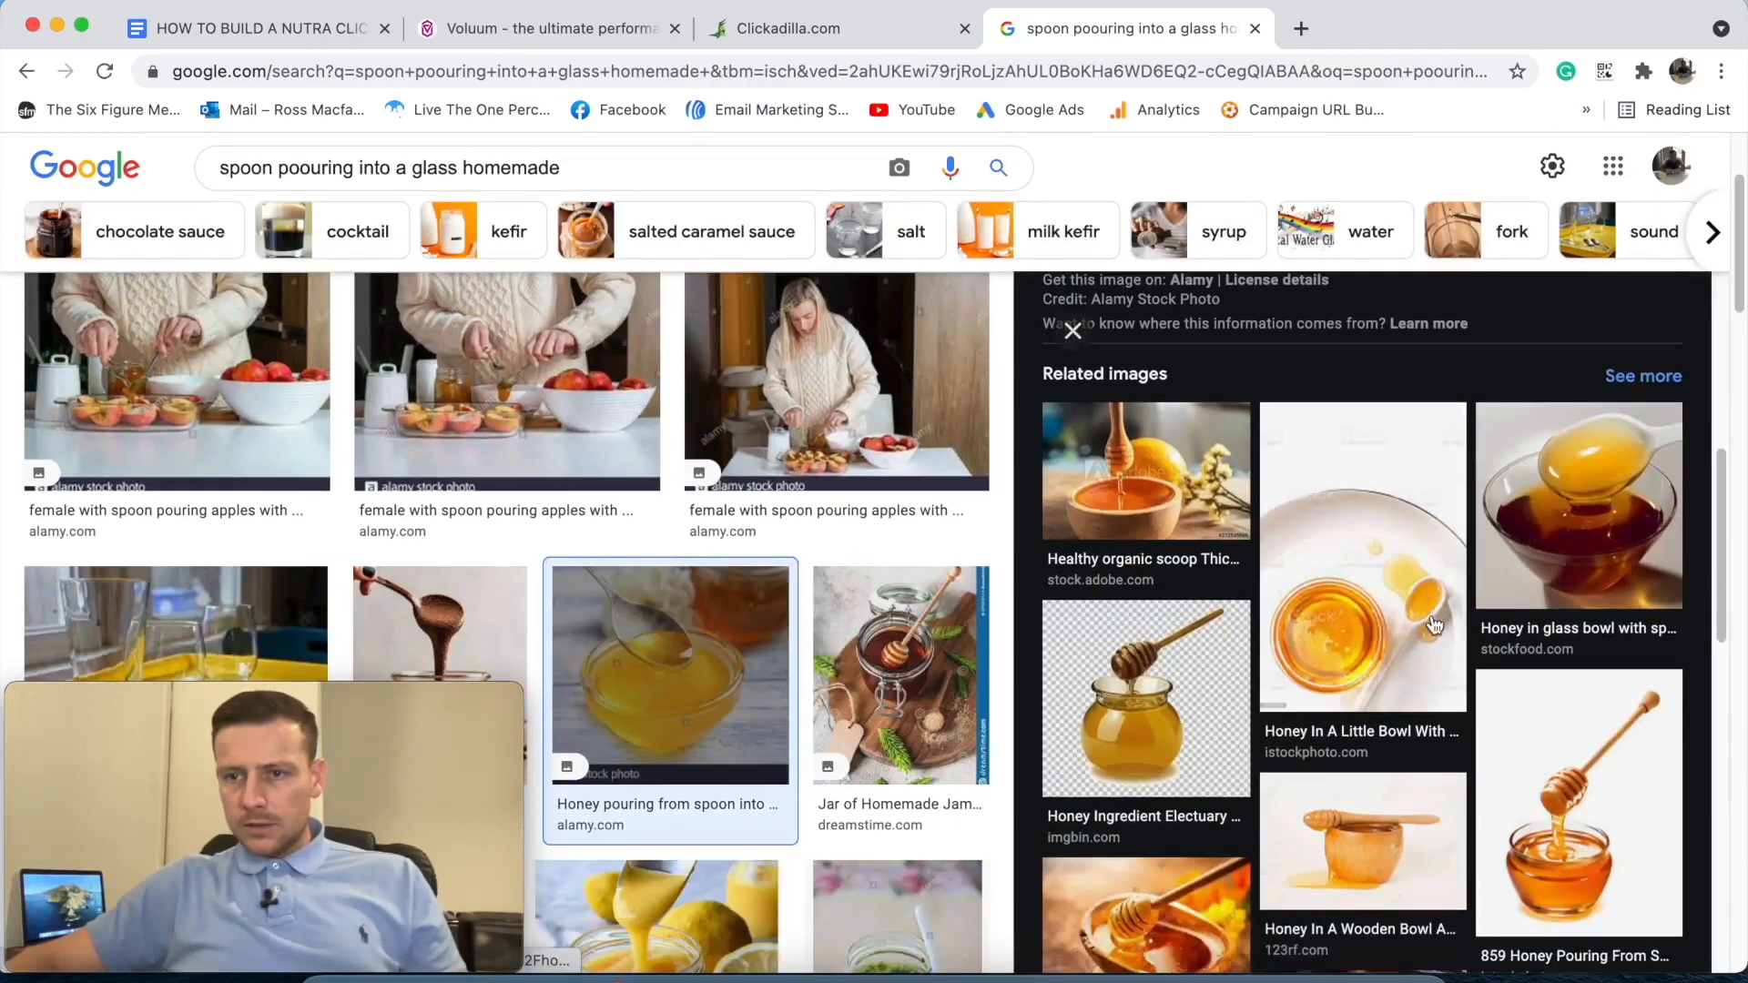
{"action": "scroll", "coordinate": [1416, 621], "scroll_direction": "down", "scroll_amount": 7}
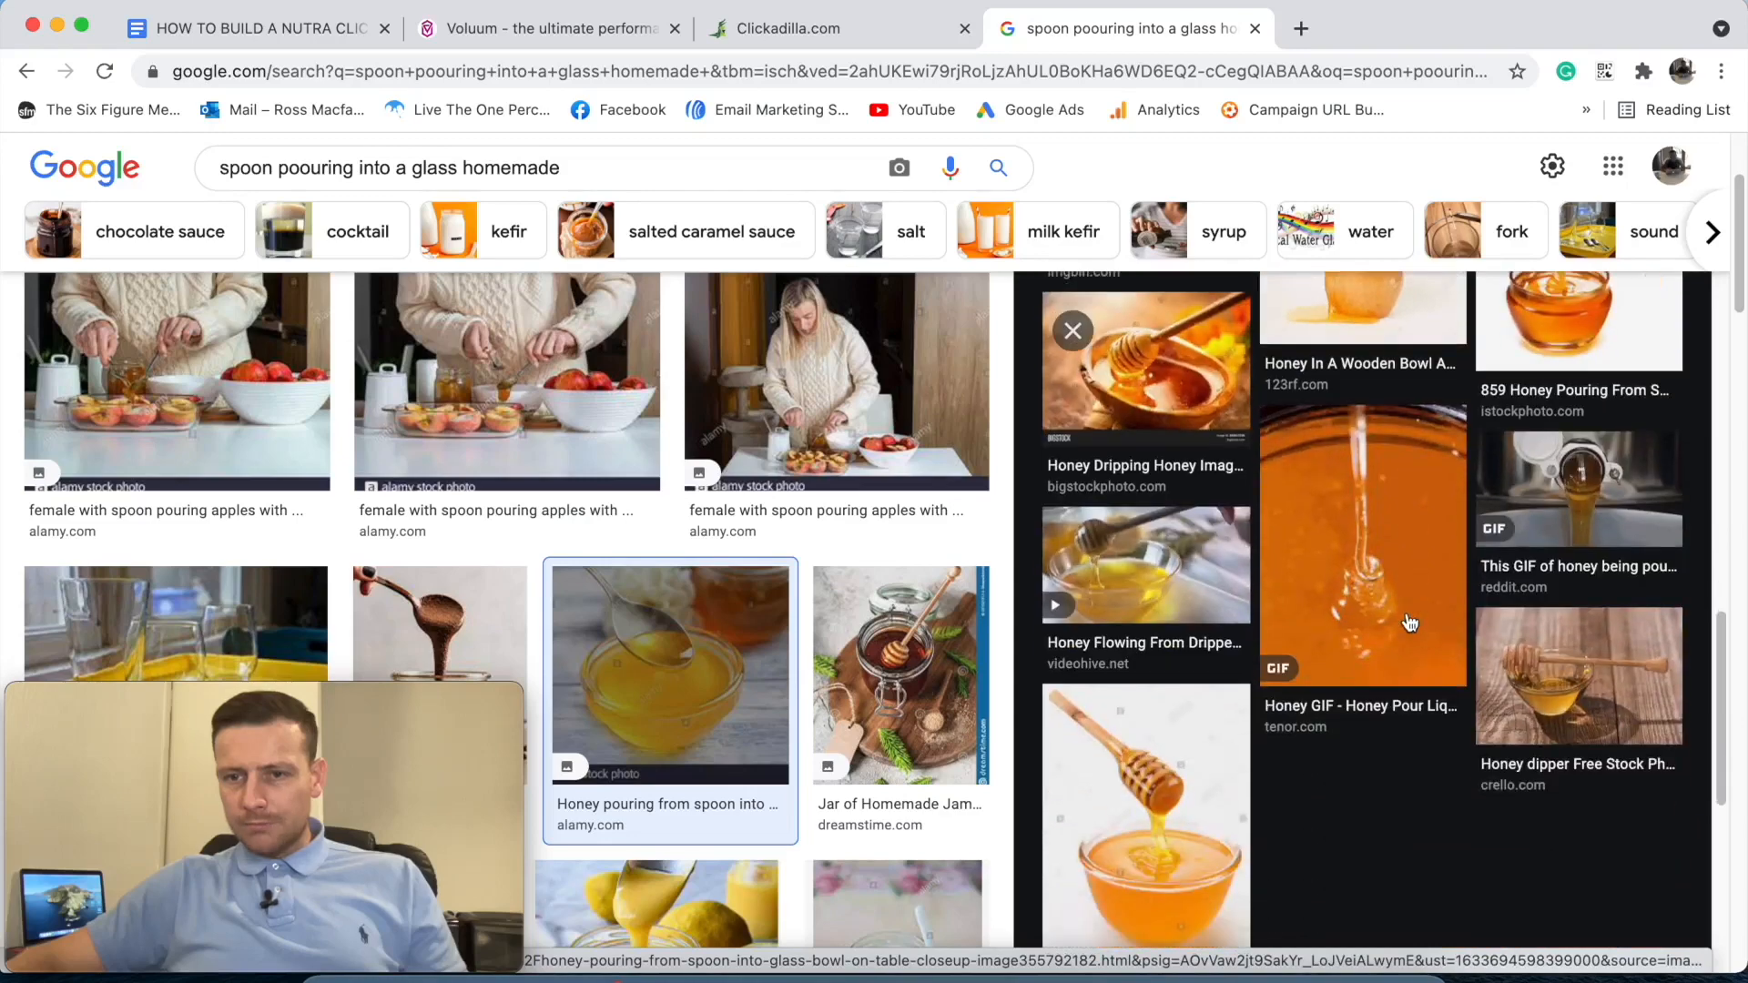
{"action": "left_click", "coordinate": [1072, 331]}
- Look further through the spoon and glass results and preview the Popular Science "Whip up a storm in a glass" photo
{"action": "scroll", "coordinate": [849, 494], "scroll_direction": "down", "scroll_amount": 3}
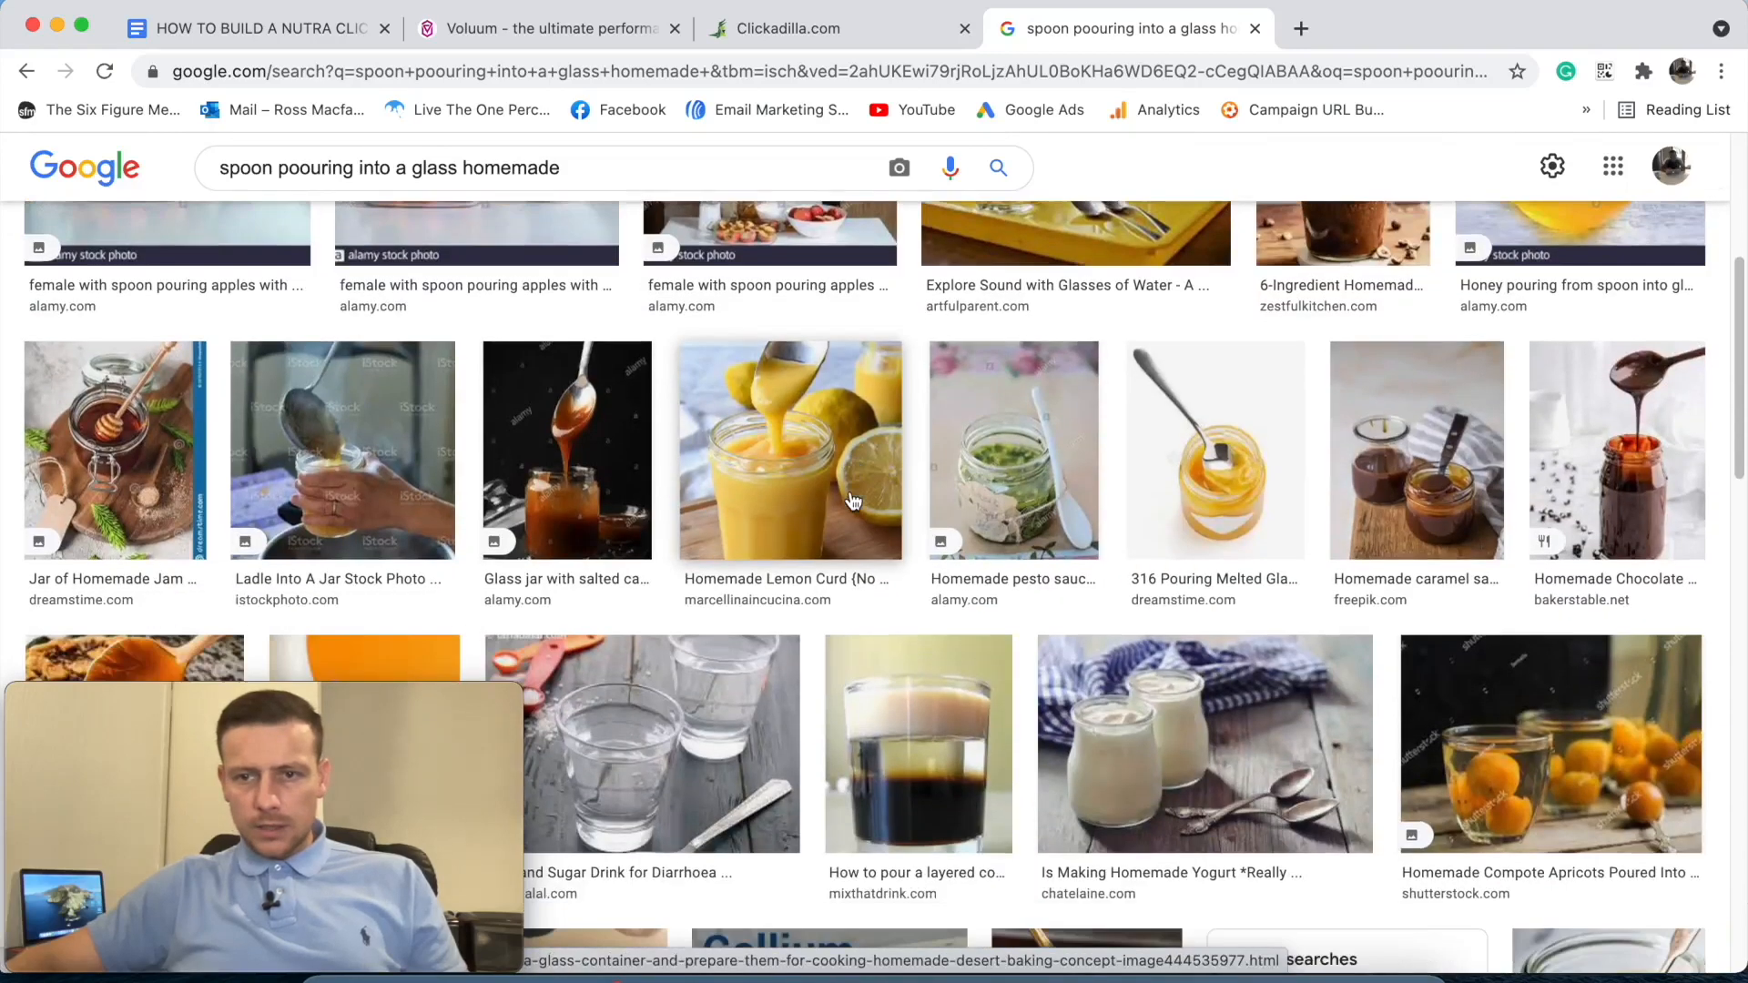
{"action": "scroll", "coordinate": [851, 506], "scroll_direction": "down", "scroll_amount": 2}
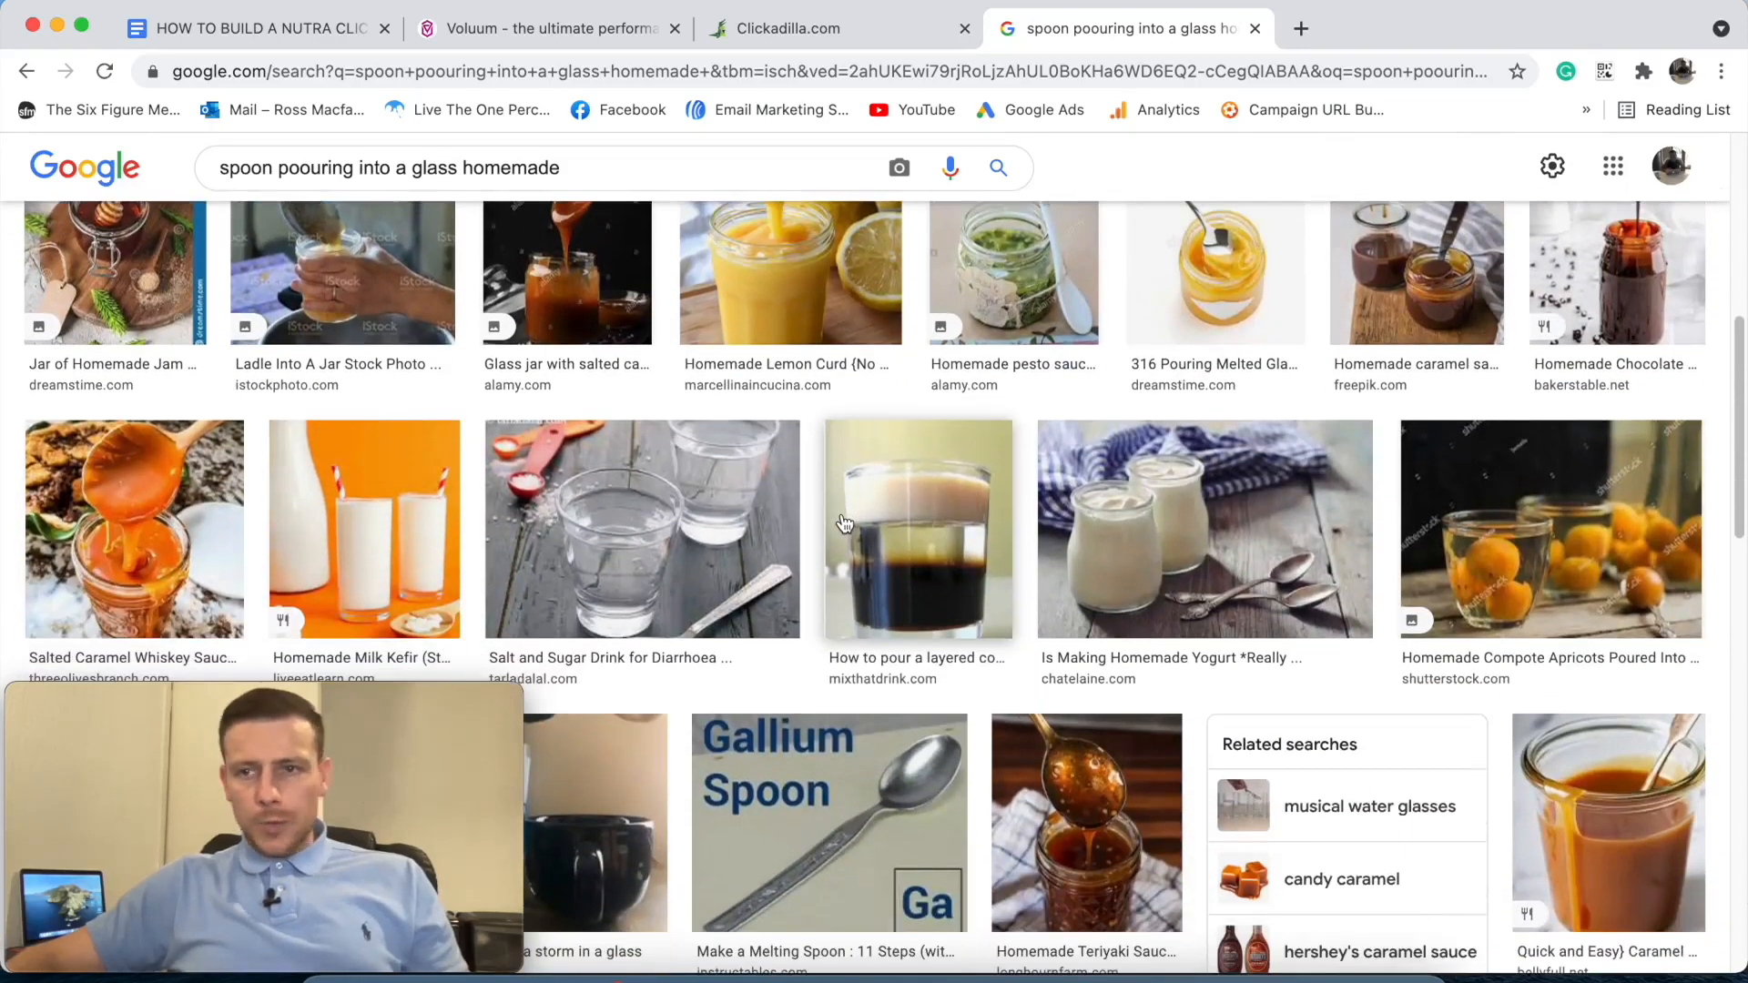
{"action": "scroll", "coordinate": [844, 522], "scroll_direction": "down", "scroll_amount": 4}
{"action": "scroll", "coordinate": [862, 520], "scroll_direction": "down", "scroll_amount": 3}
{"action": "scroll", "coordinate": [812, 487], "scroll_direction": "up", "scroll_amount": 2}
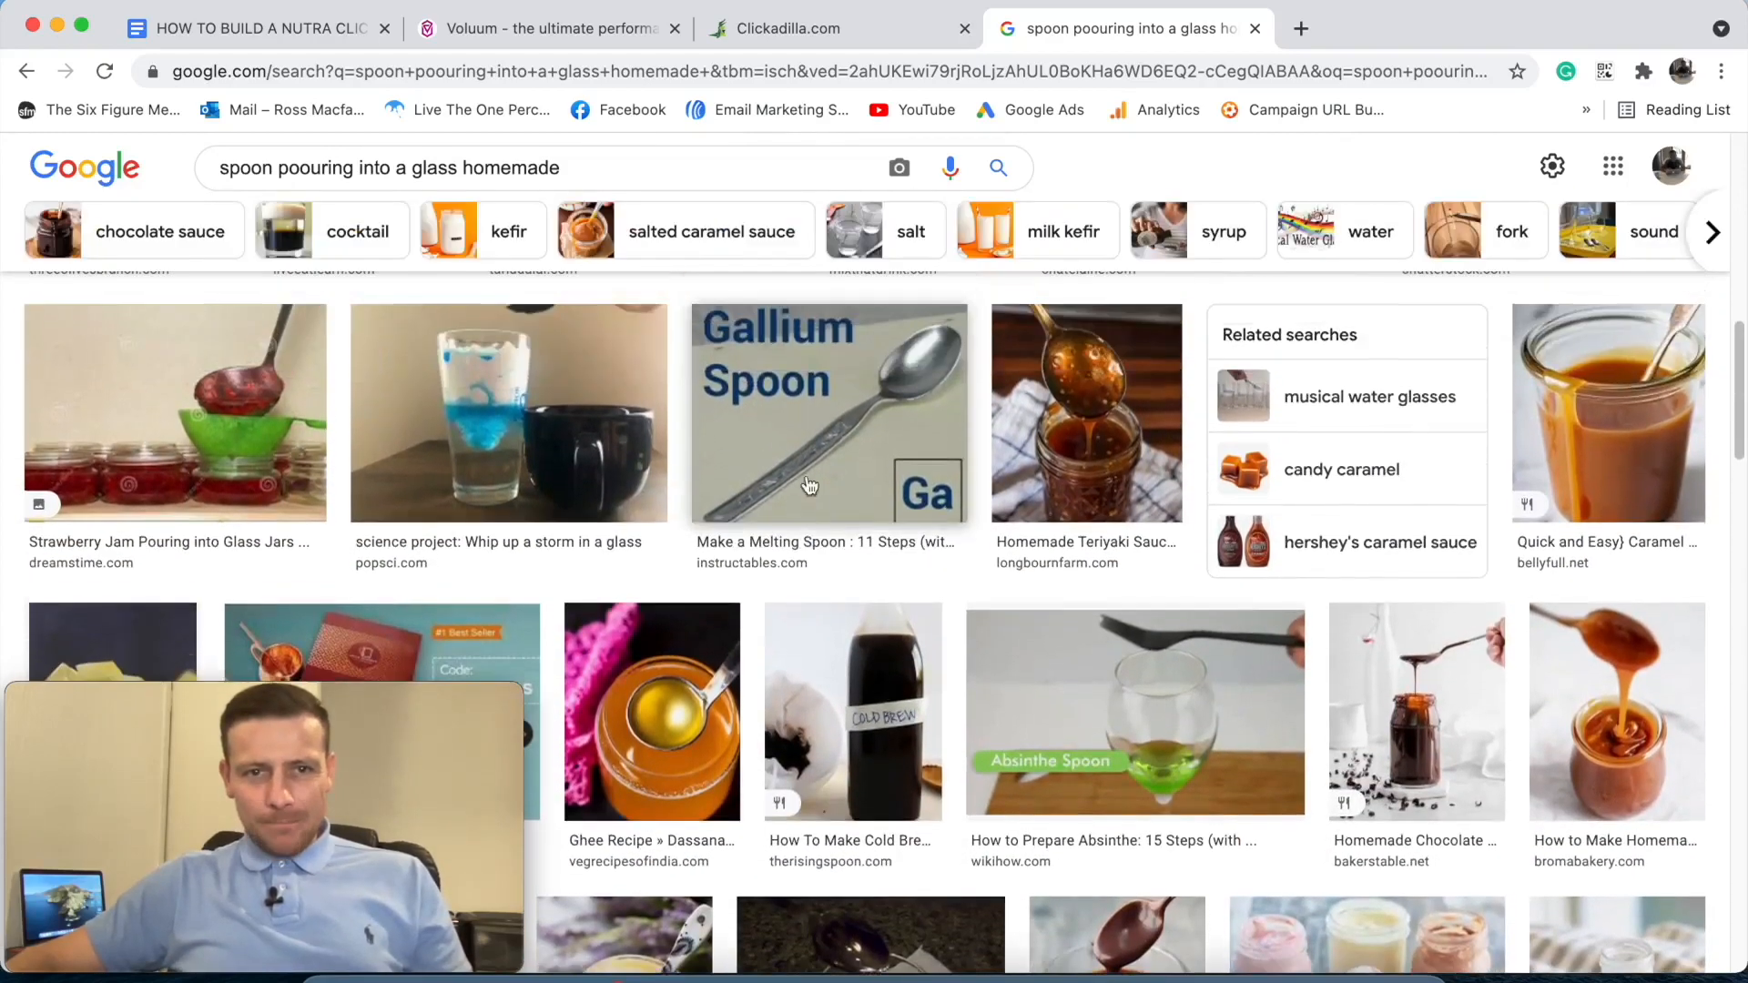
{"action": "left_click", "coordinate": [518, 400]}
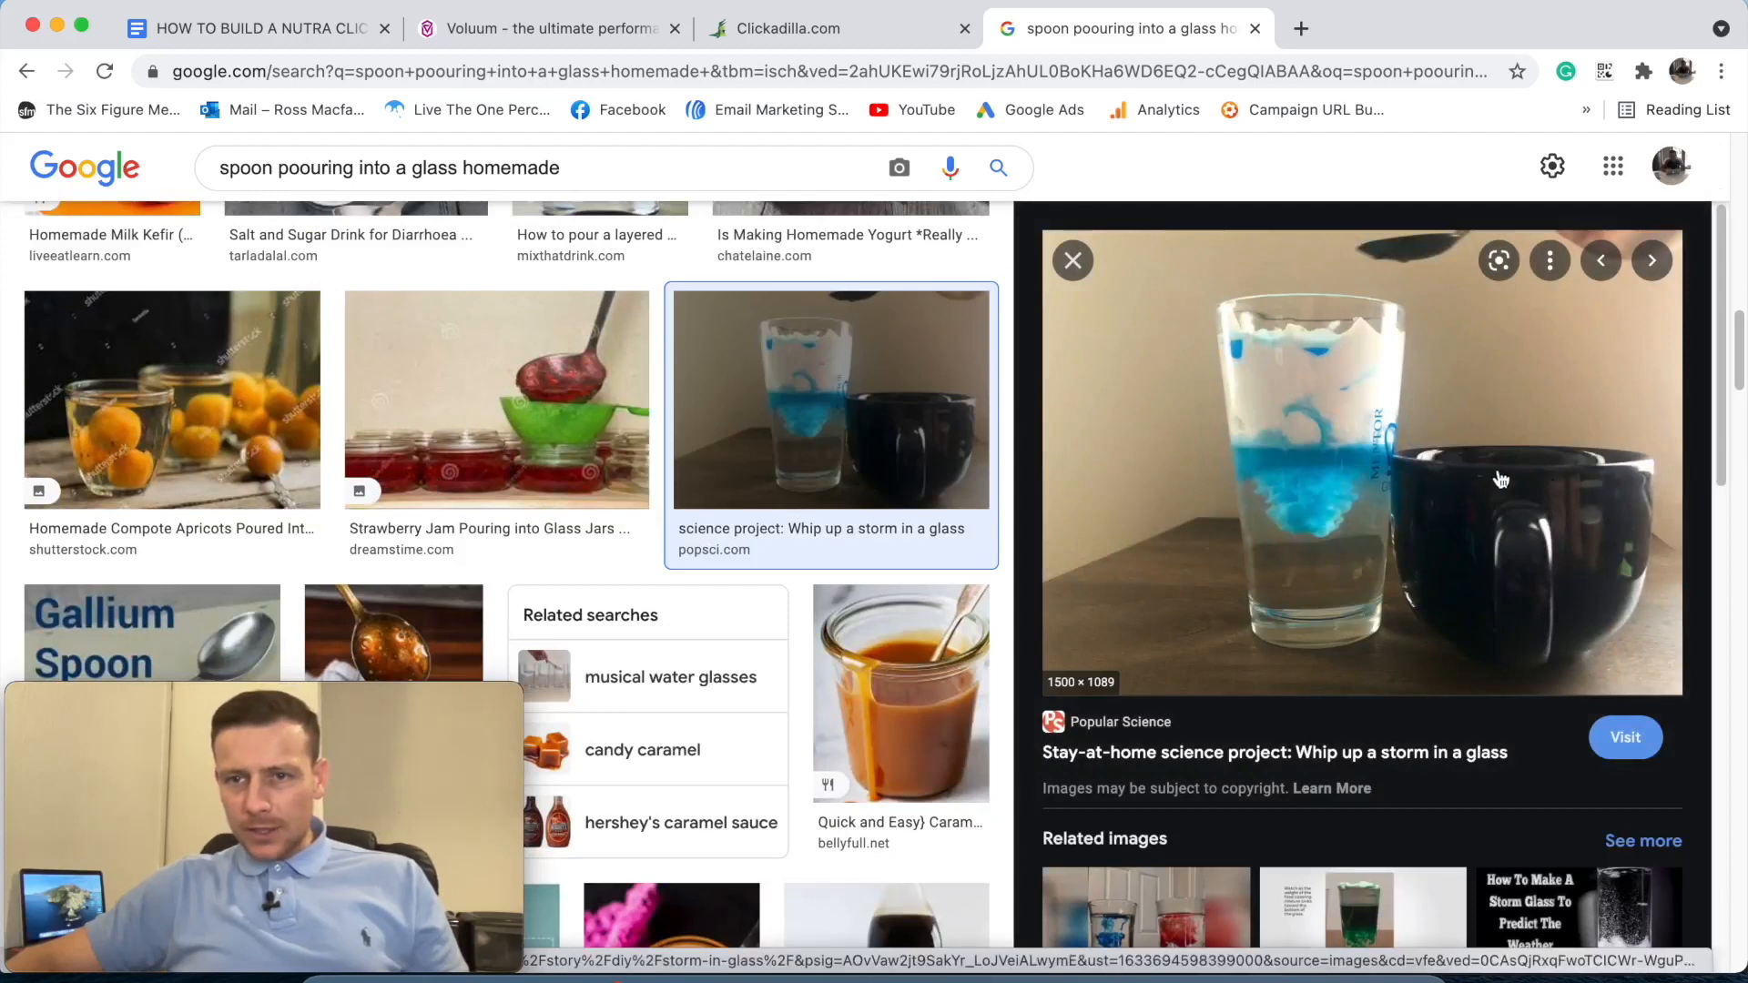
{"action": "scroll", "coordinate": [1294, 465], "scroll_direction": "down", "scroll_amount": 1}
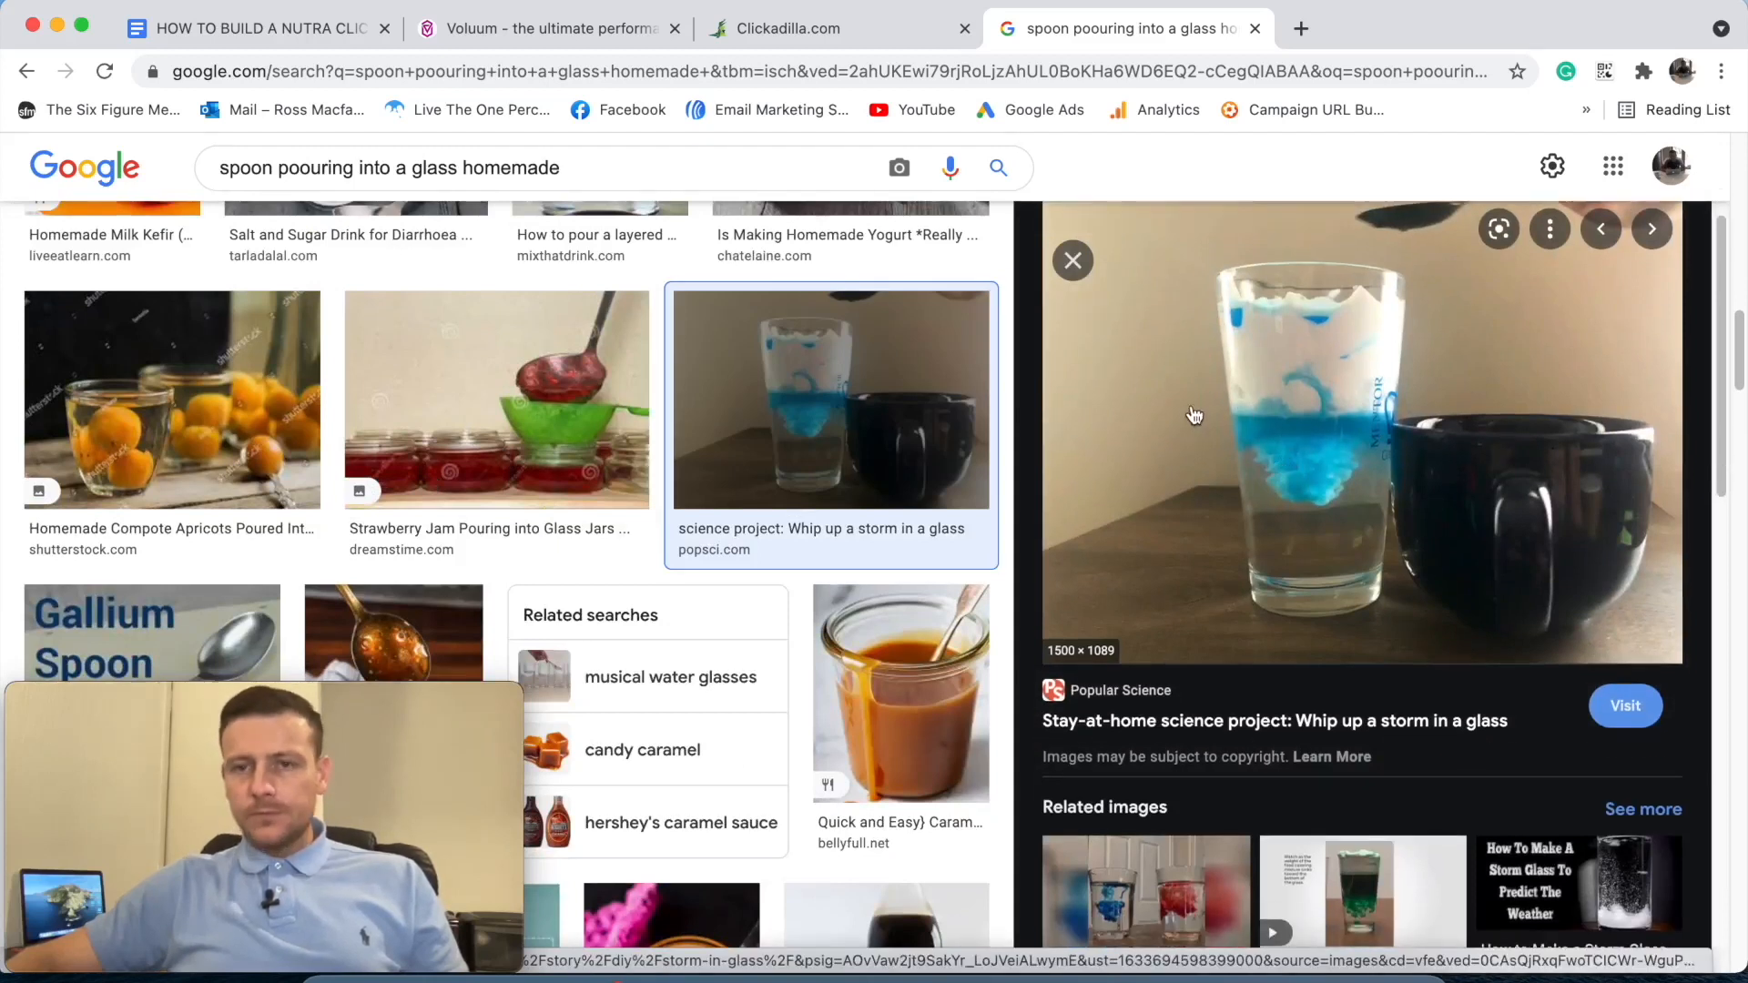
- Save the storm-in-a-glass photo to Downloads as "Toe Fungus Image"
{"action": "right_click", "coordinate": [1256, 389]}
{"action": "left_click", "coordinate": [1425, 656]}
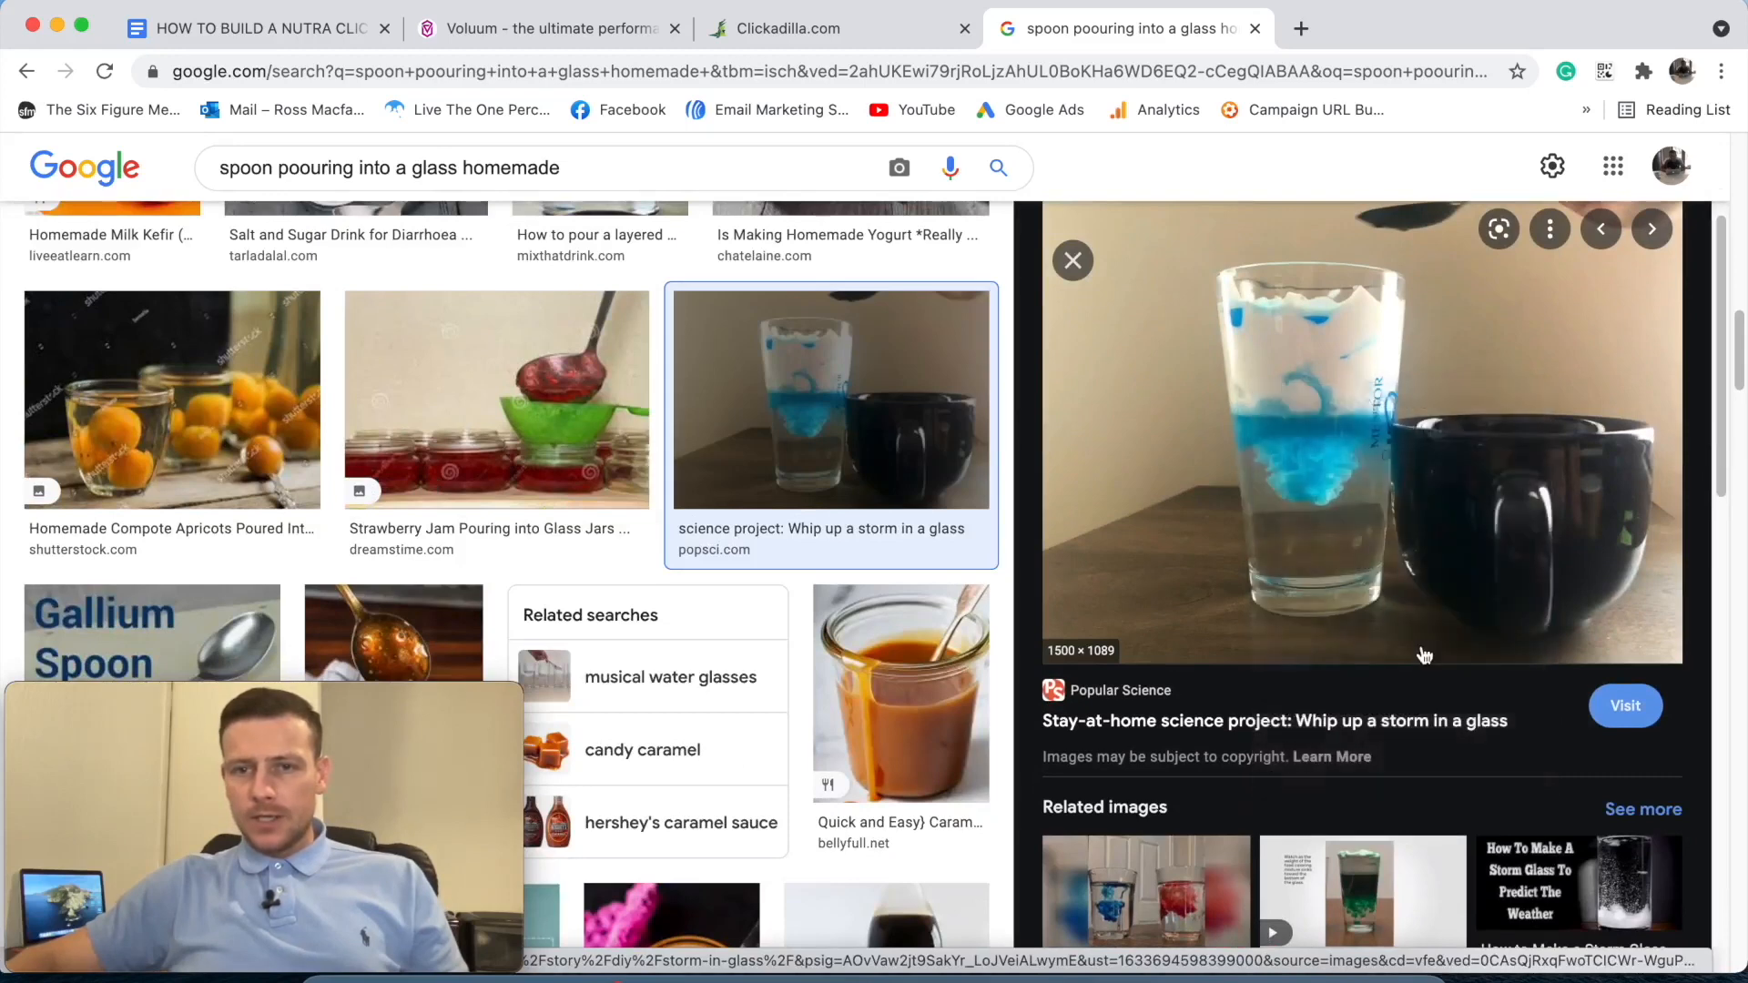
{"action": "type", "text": "T"}
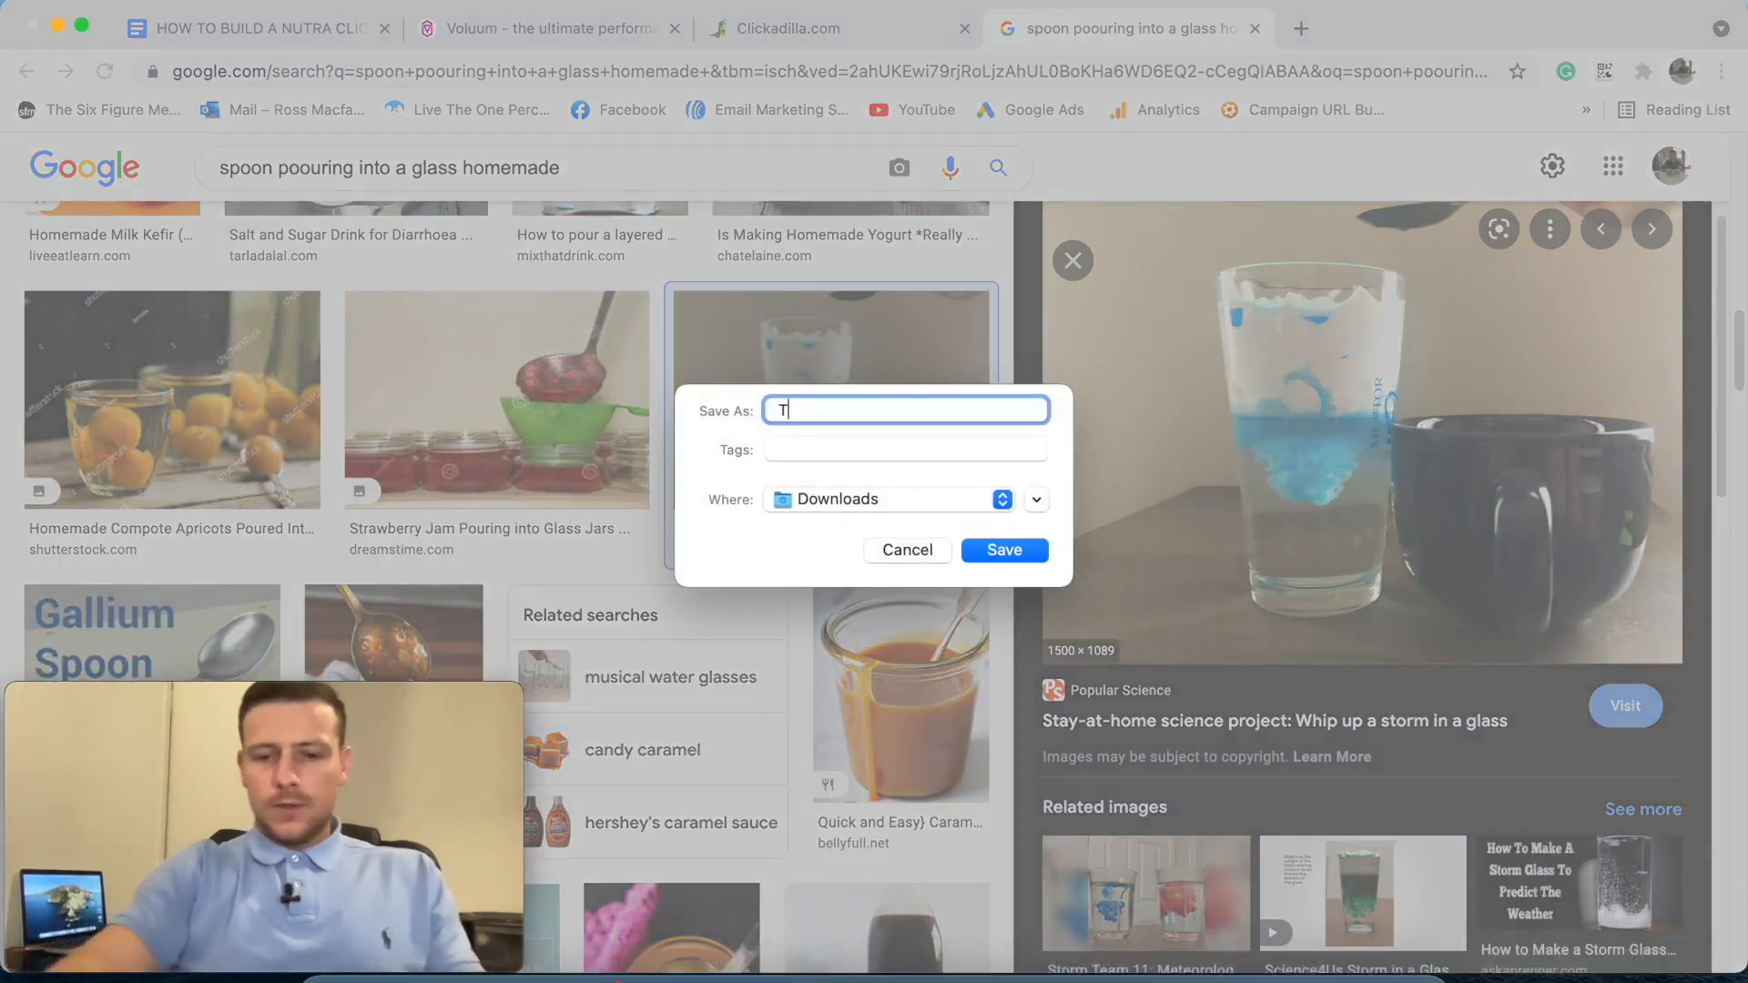
{"action": "type", "text": "oe Fungus Image"}
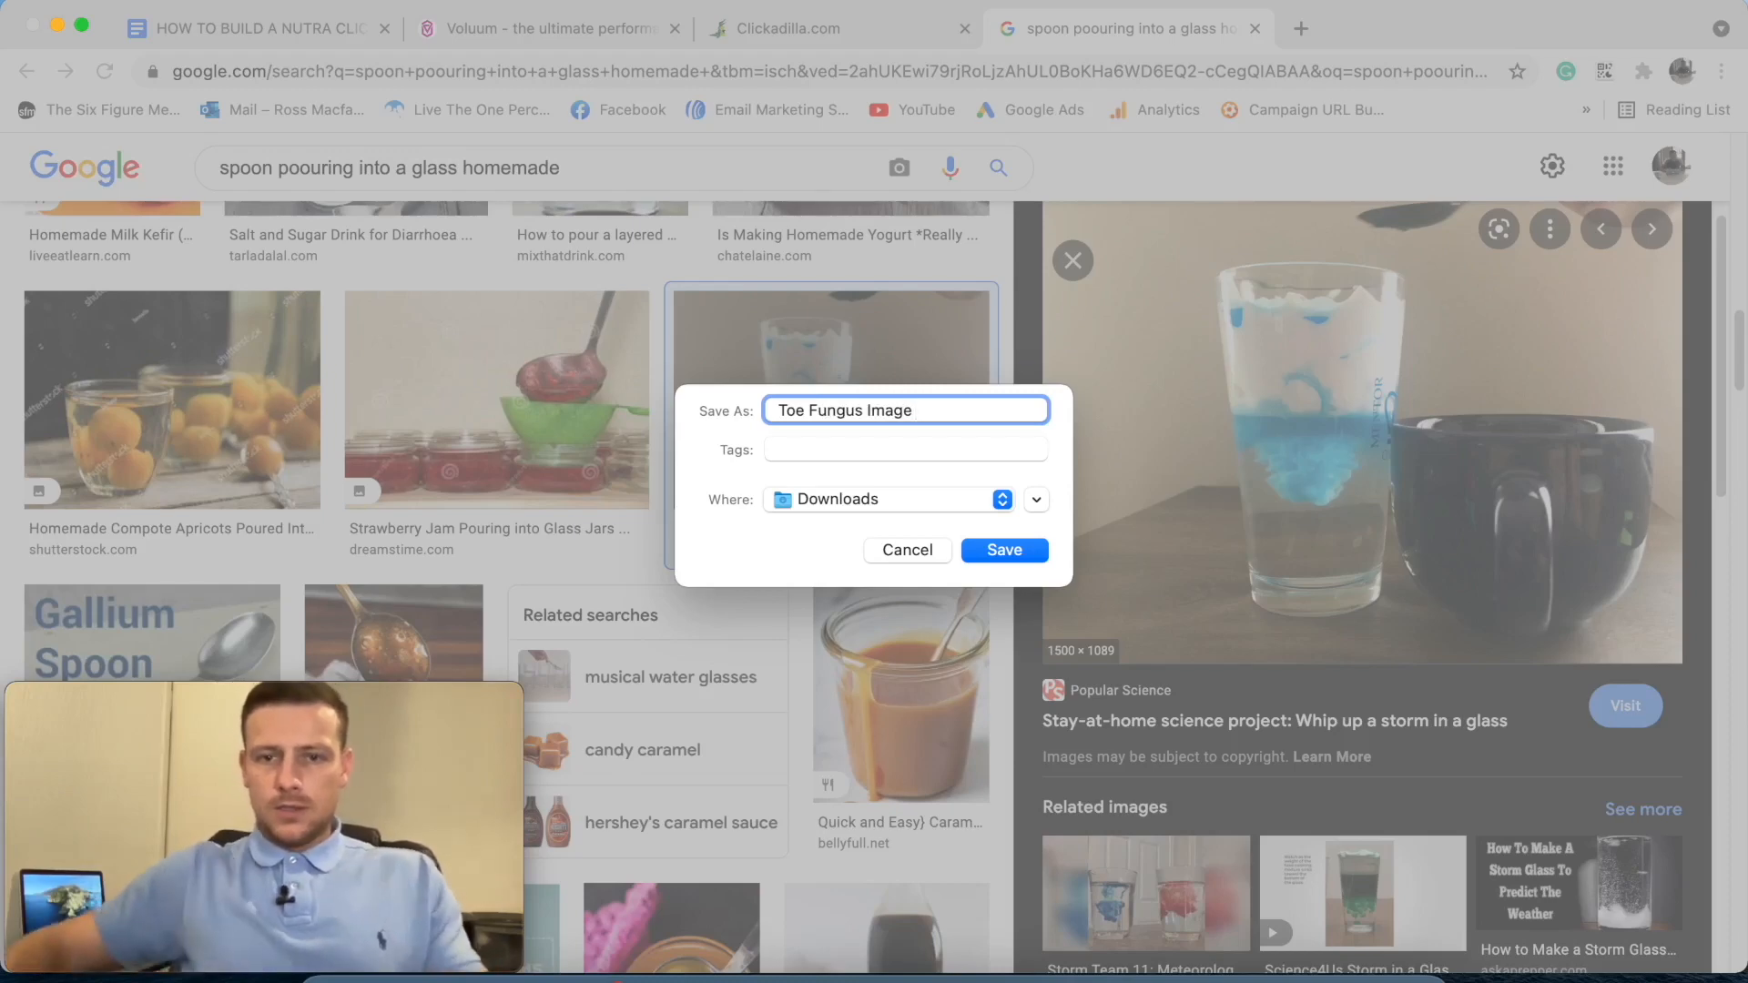
{"action": "left_click", "coordinate": [1037, 549]}
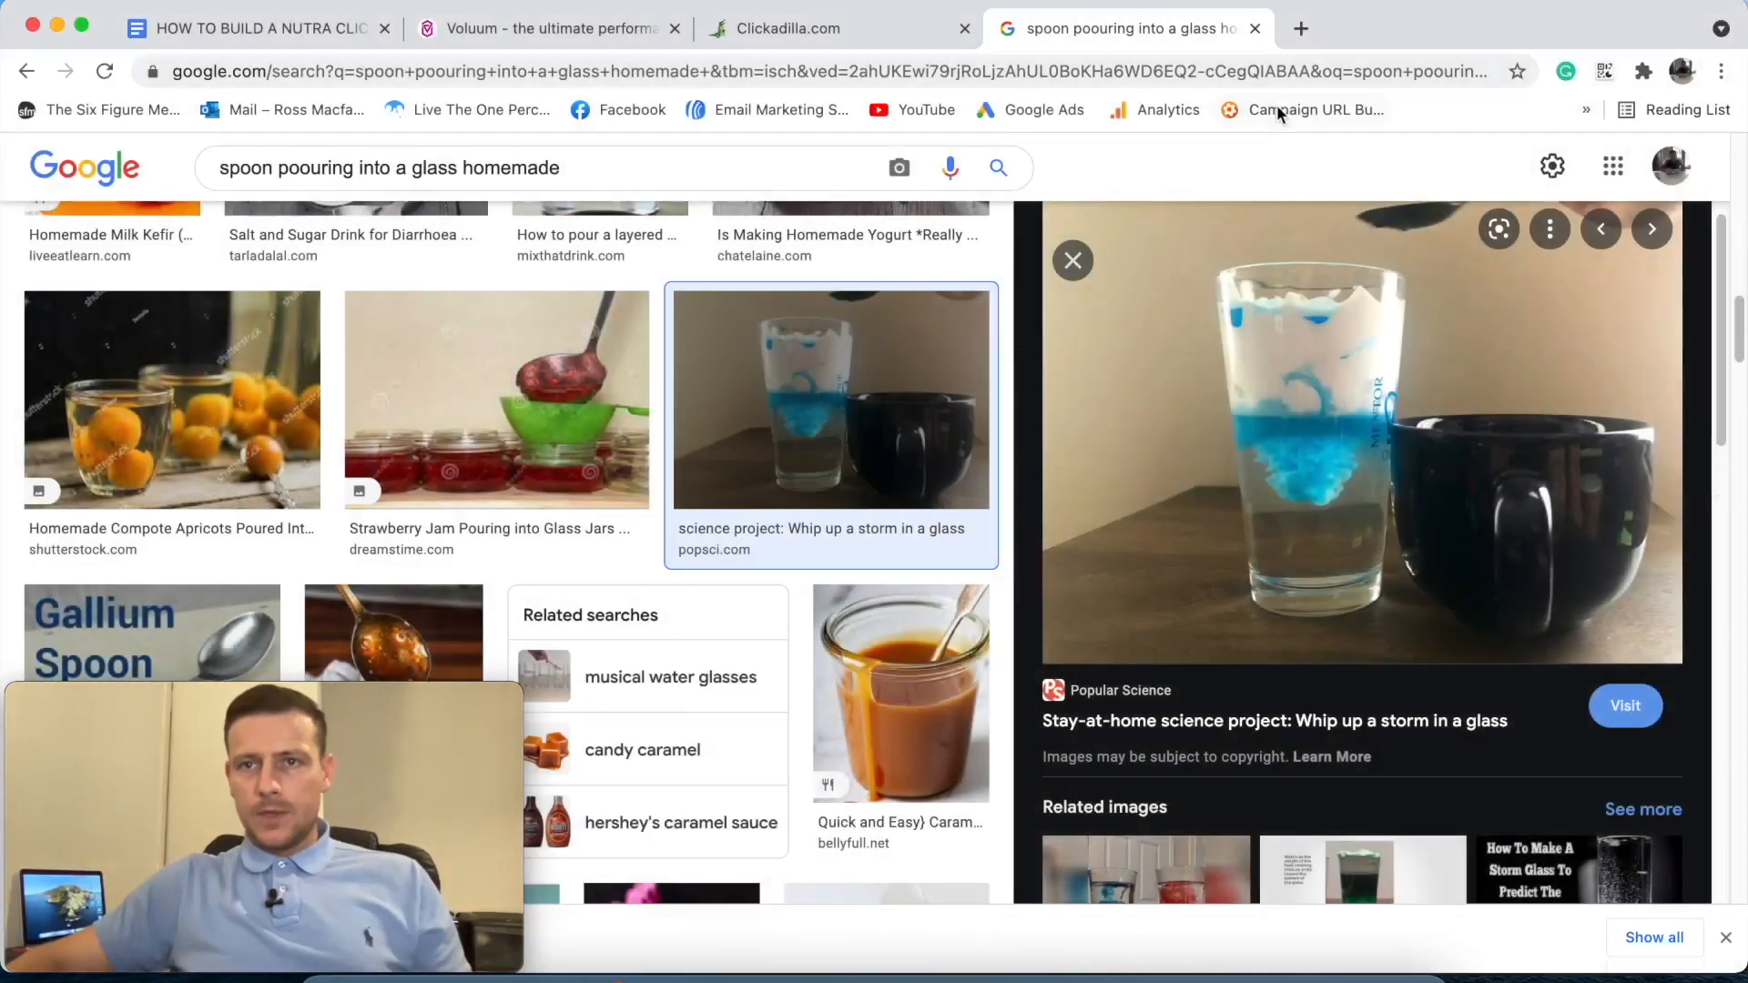
- Open canva.com in a new browser tab
{"action": "left_click", "coordinate": [1293, 33]}
{"action": "type", "text": "ana"}
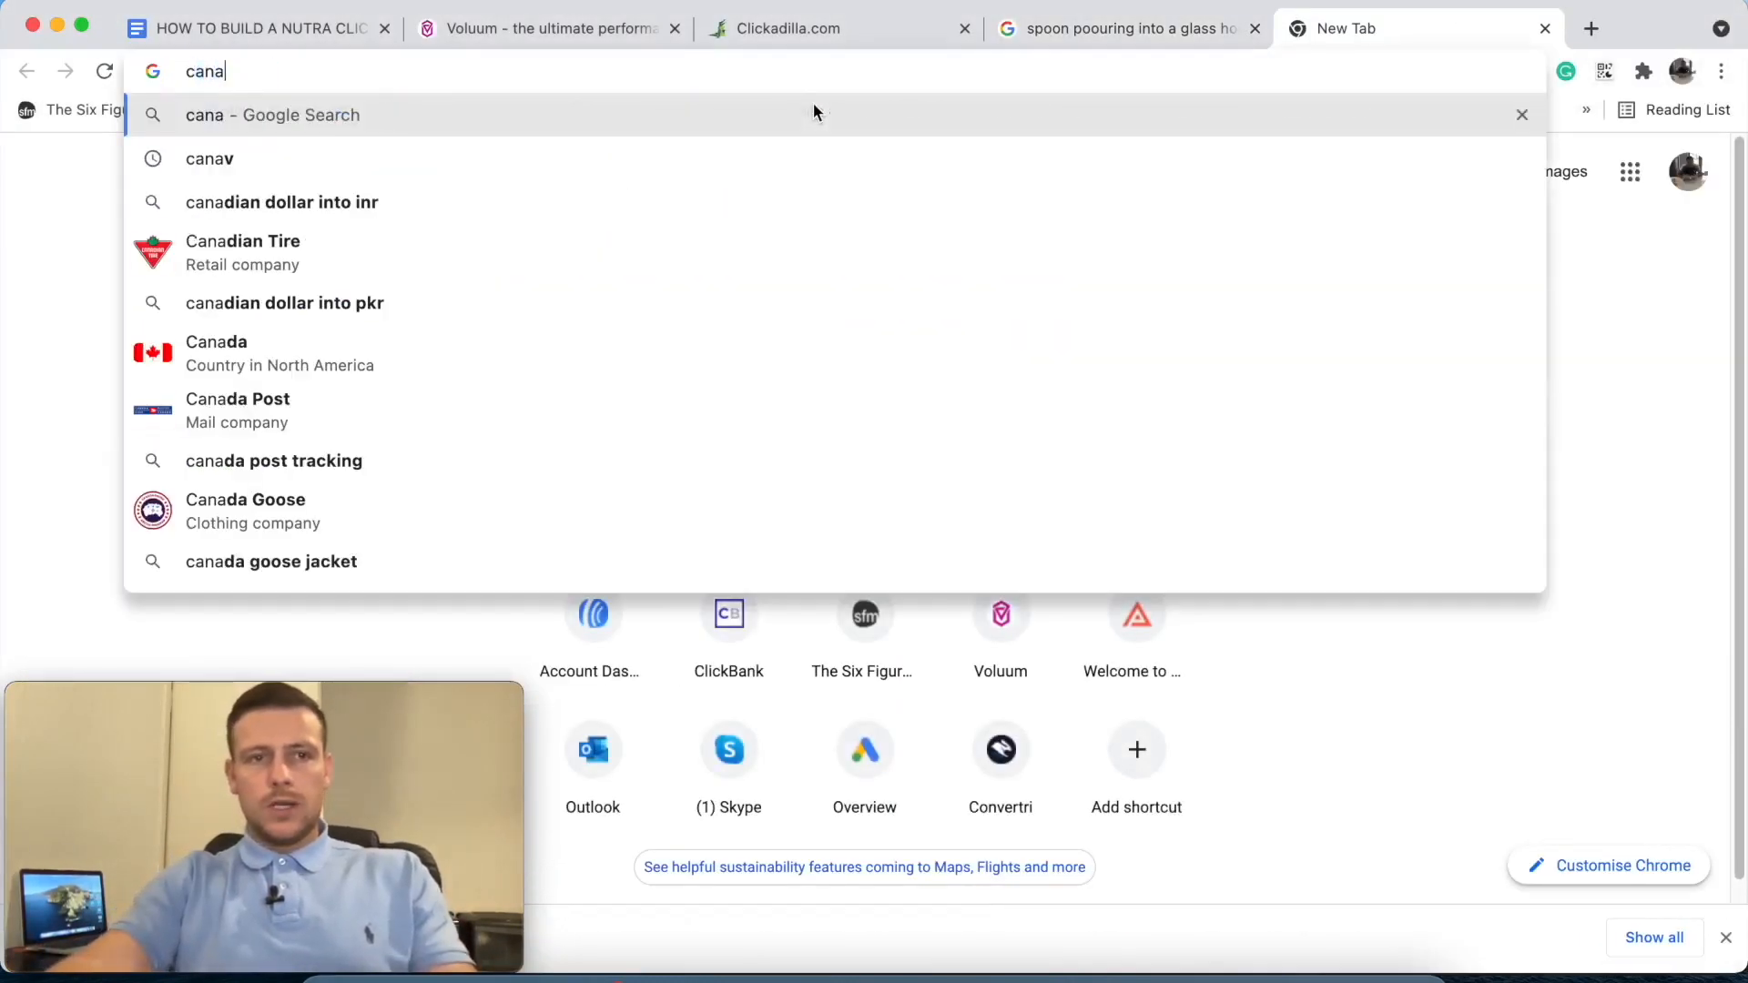
{"action": "key", "text": "BackSpace"}
{"action": "type", "text": "va.com"}
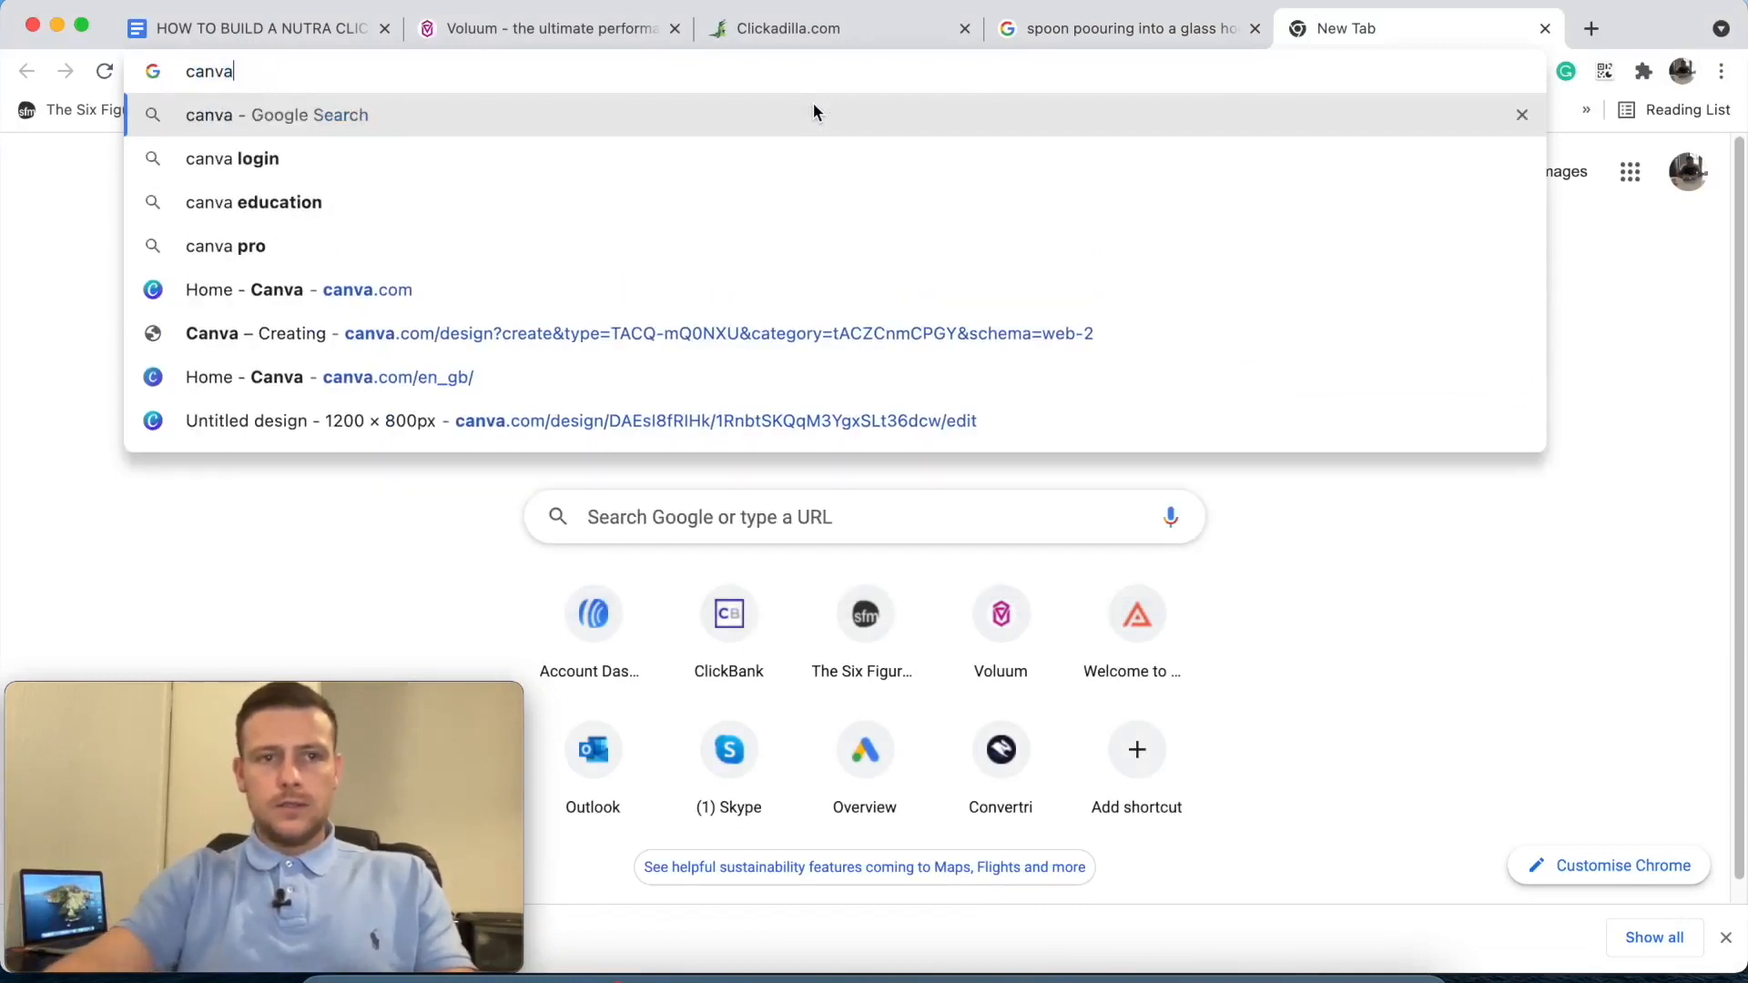
{"action": "key", "text": "Return"}
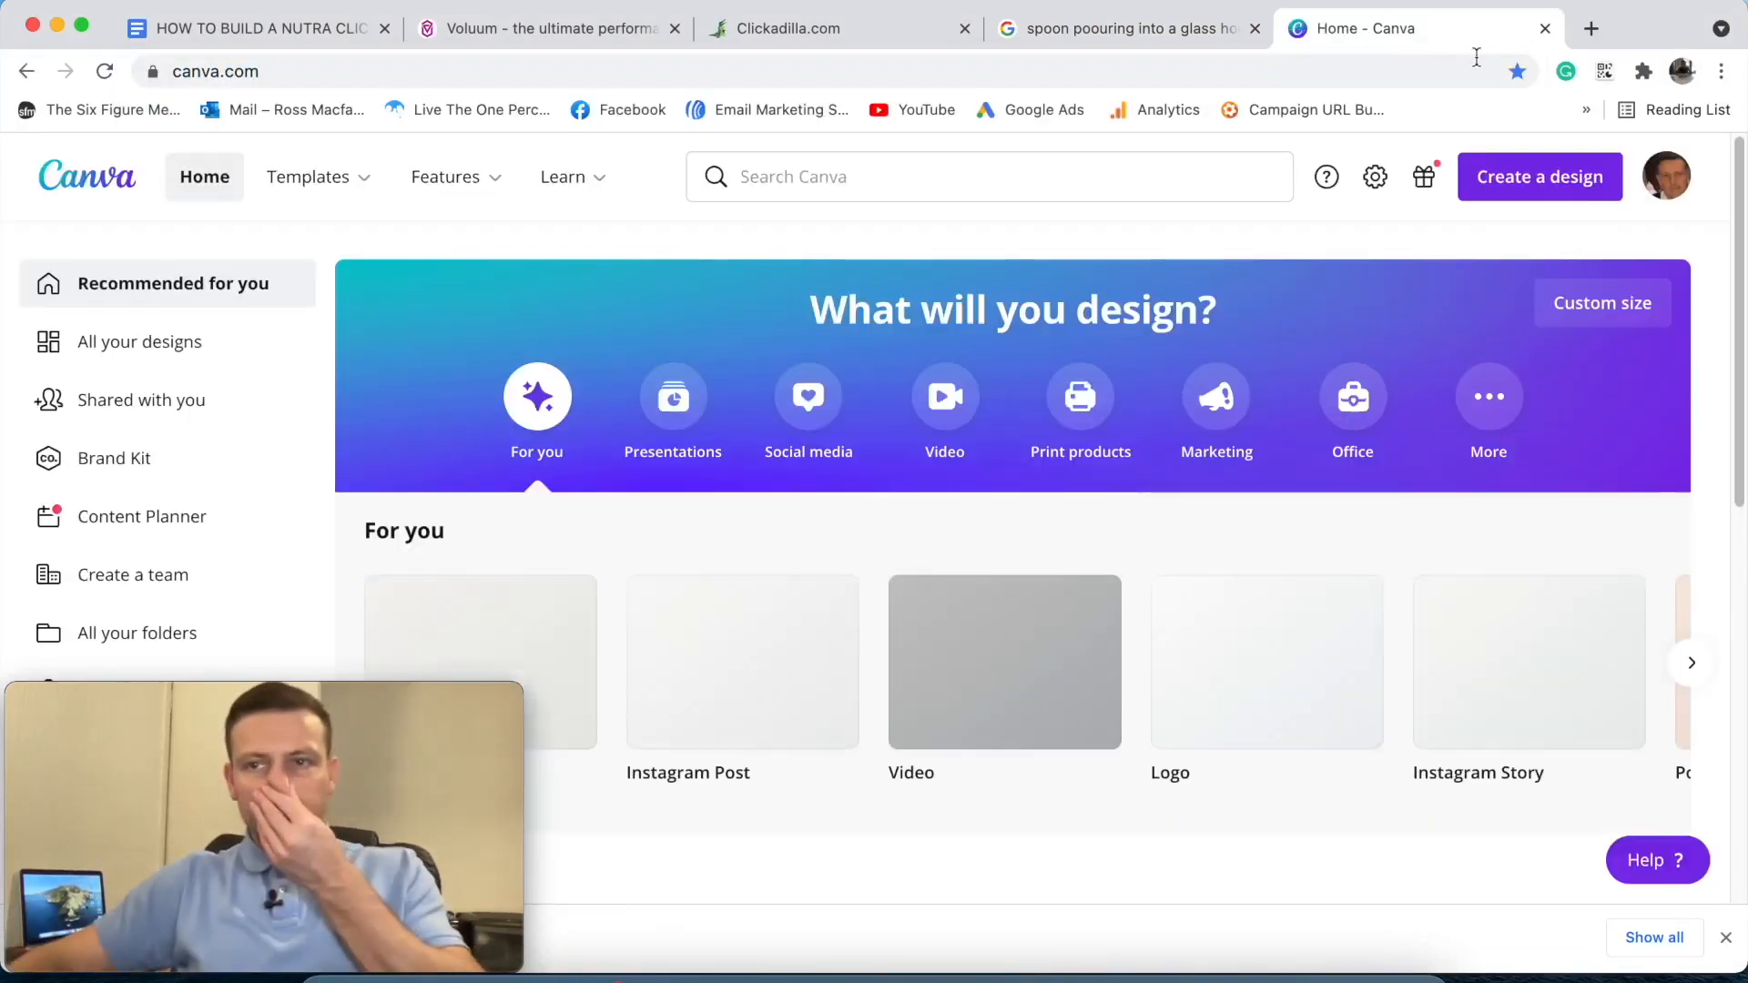
- Create a new custom-size Canva design of 1200 x 800 px
{"action": "left_click", "coordinate": [1530, 177]}
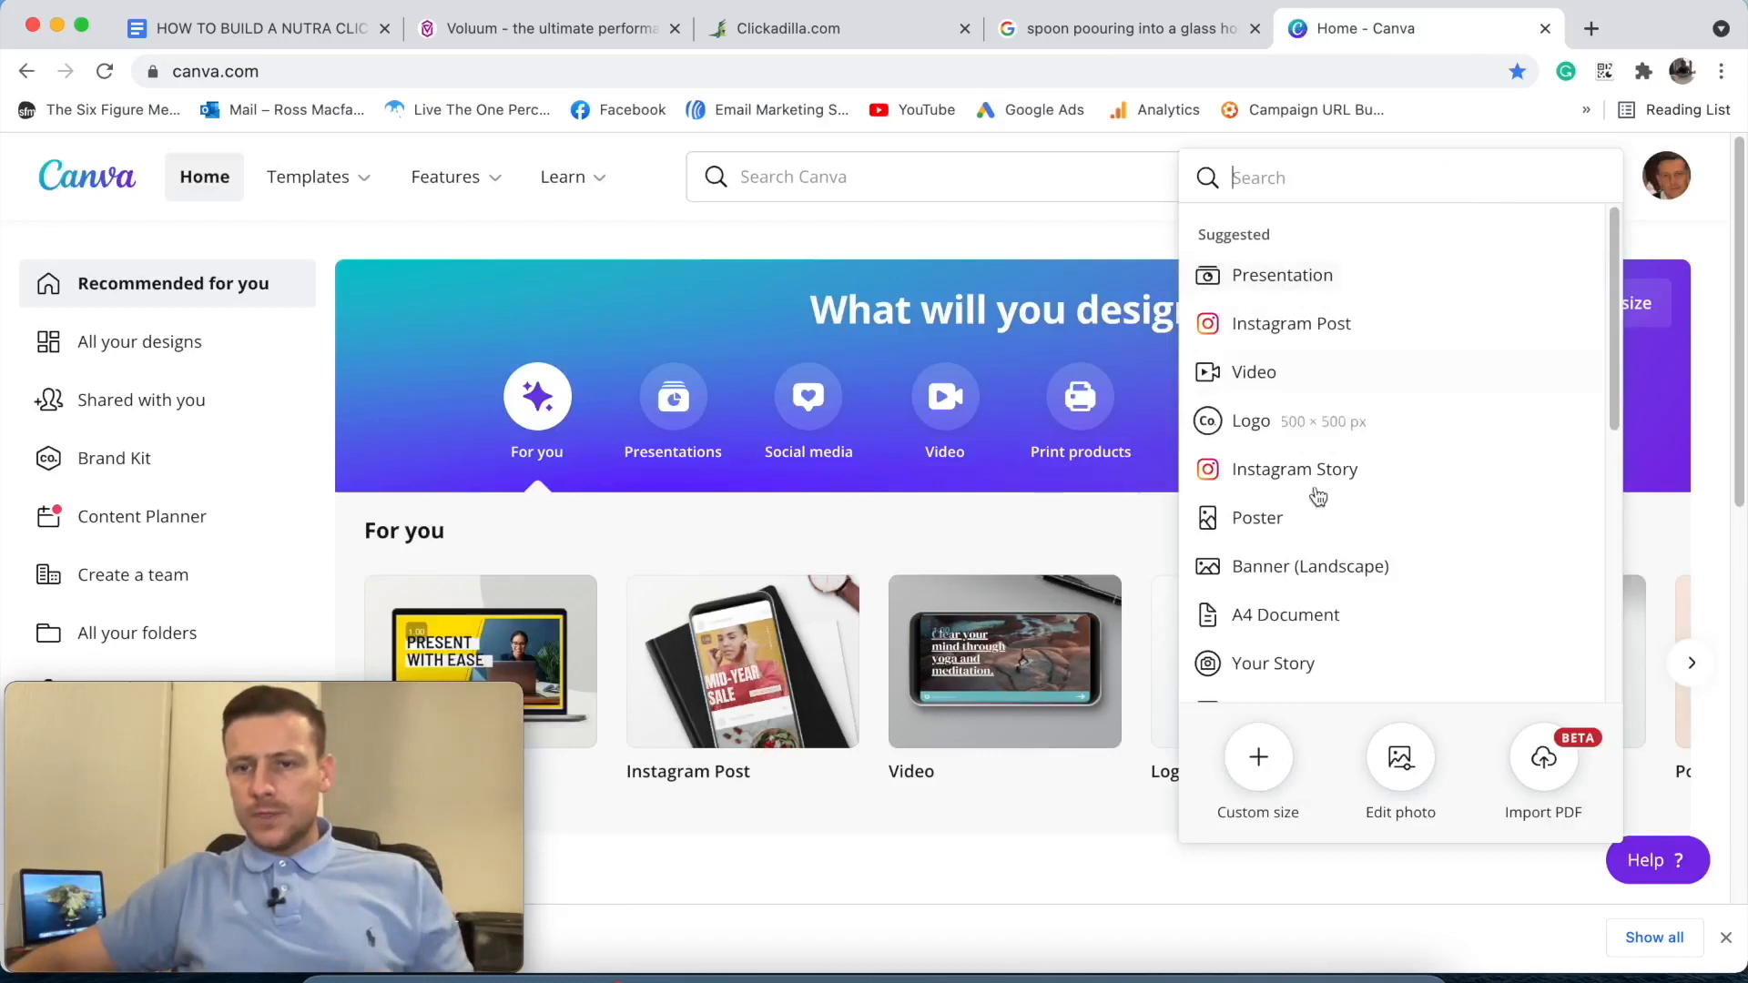
{"action": "left_click", "coordinate": [1258, 778]}
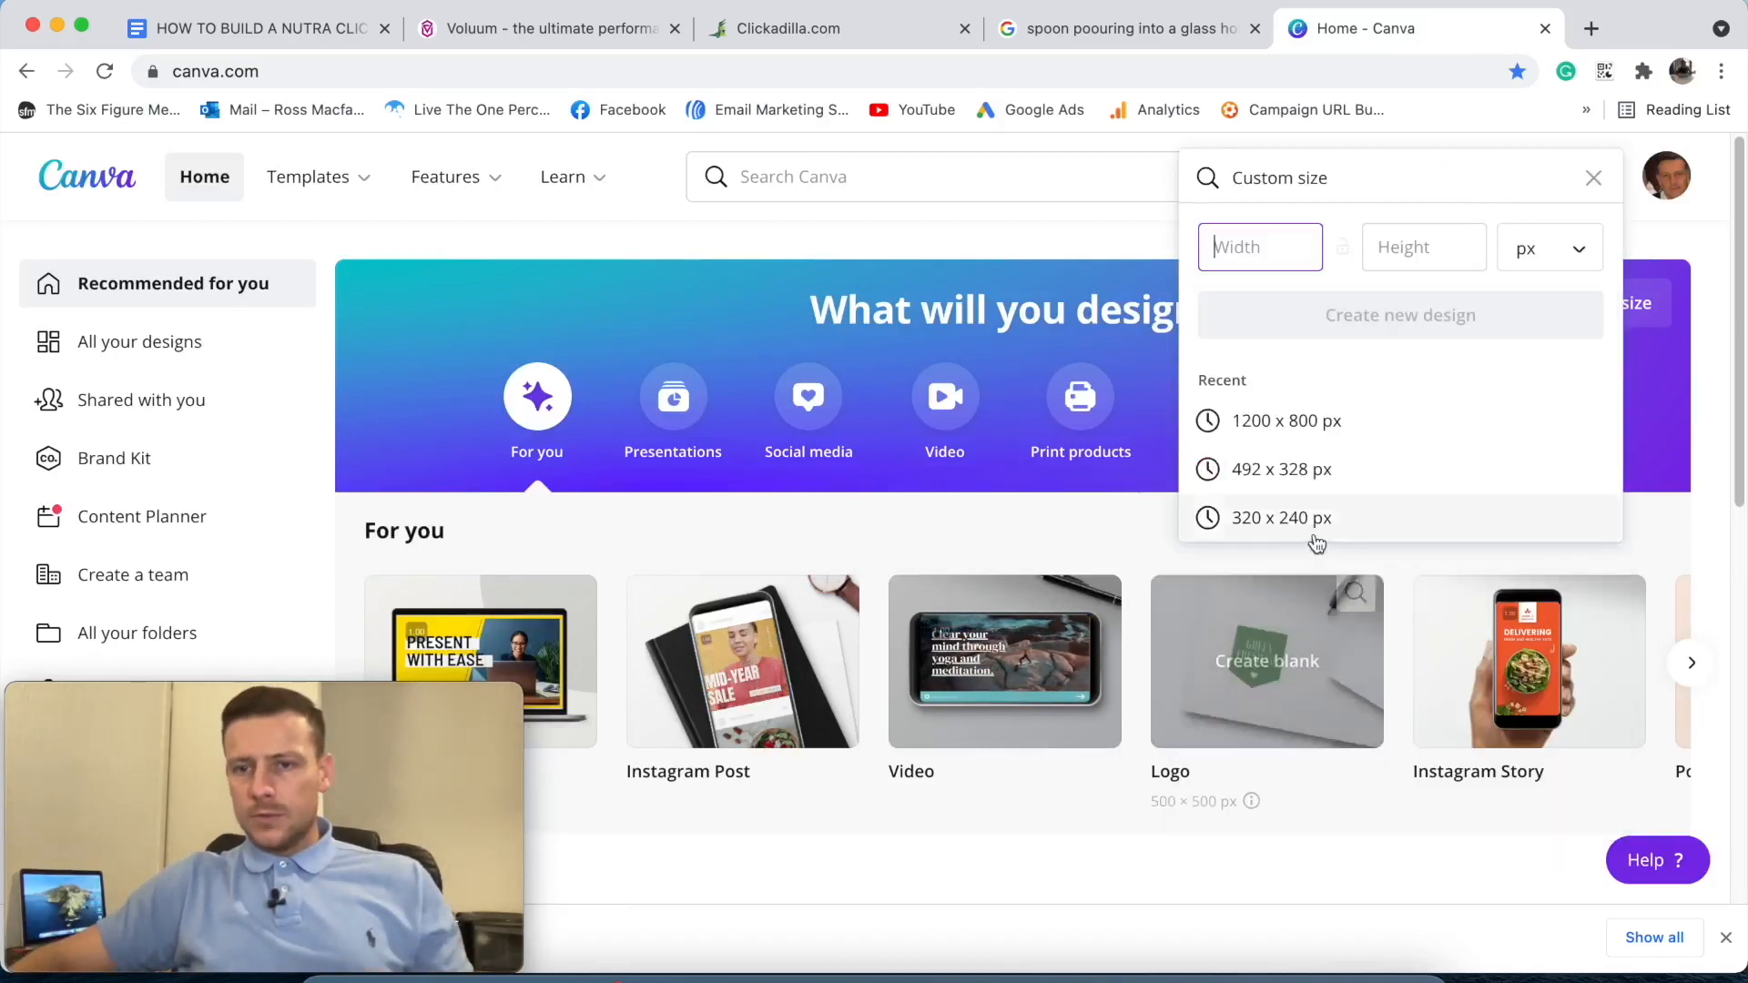
{"action": "left_click", "coordinate": [1288, 422]}
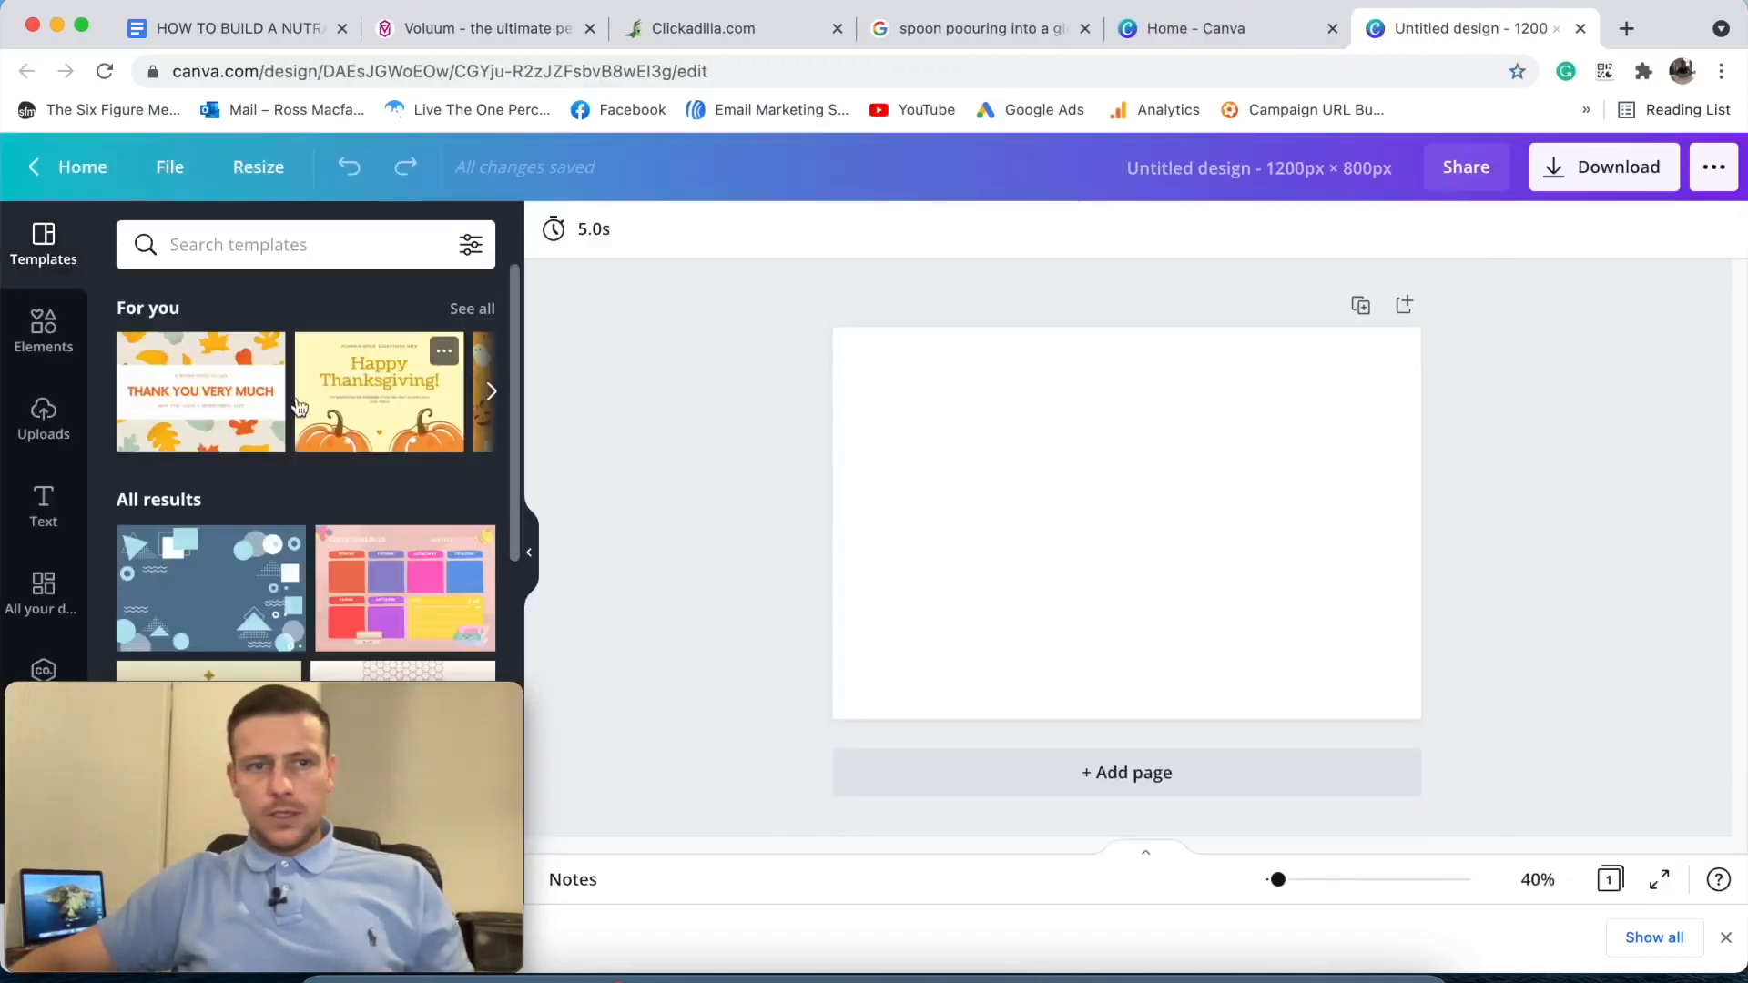
- Upload the "Toe Fungus Image" JPEG from Downloads to the Canva media uploads
{"action": "left_click", "coordinate": [41, 421]}
{"action": "left_click", "coordinate": [260, 308]}
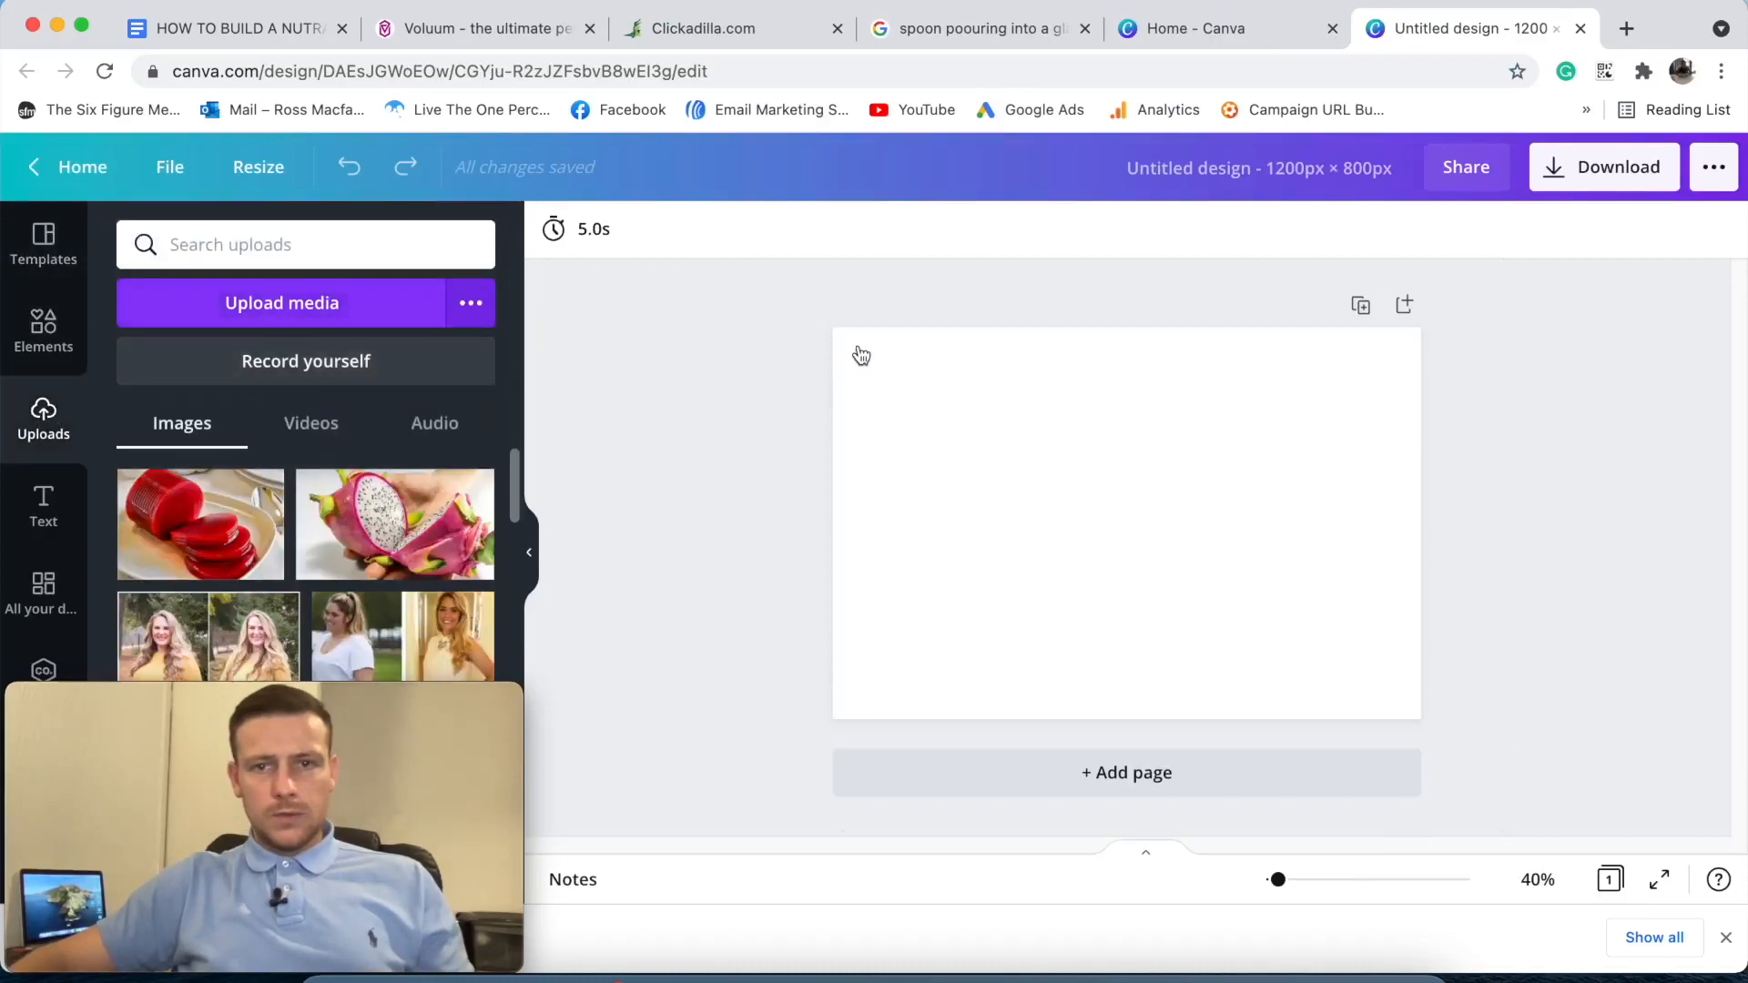
{"action": "left_click", "coordinate": [477, 380]}
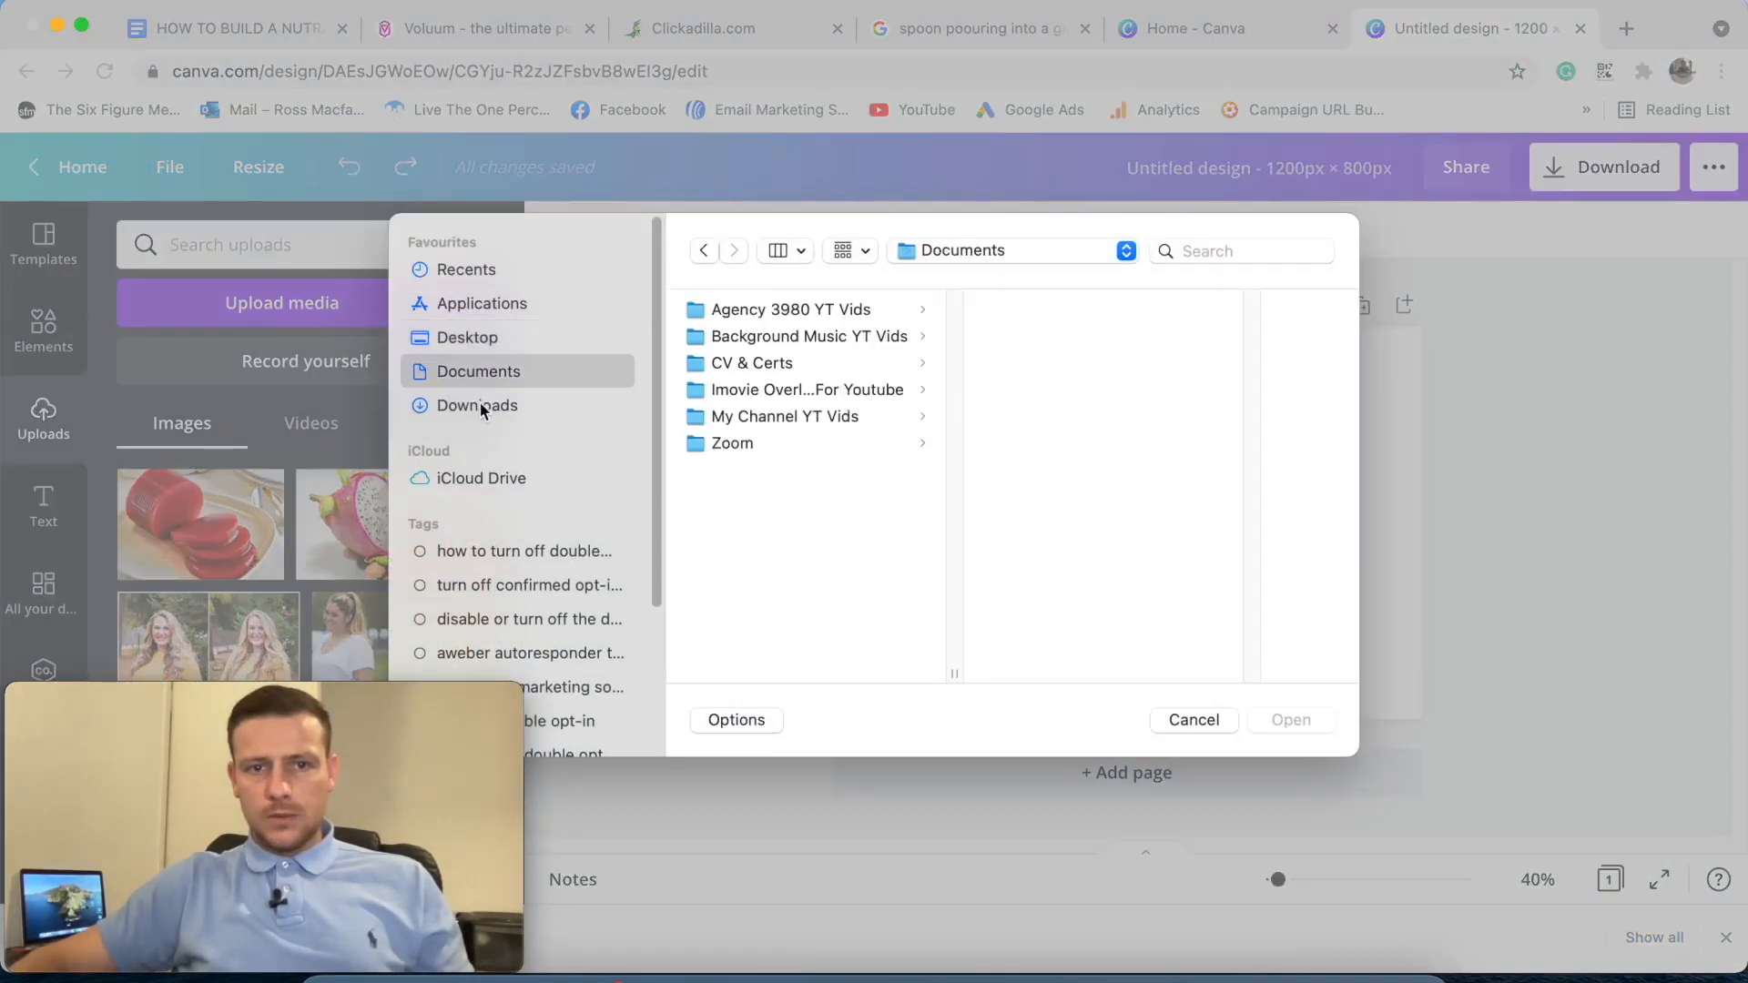
{"action": "left_click", "coordinate": [483, 406]}
{"action": "left_click", "coordinate": [798, 419]}
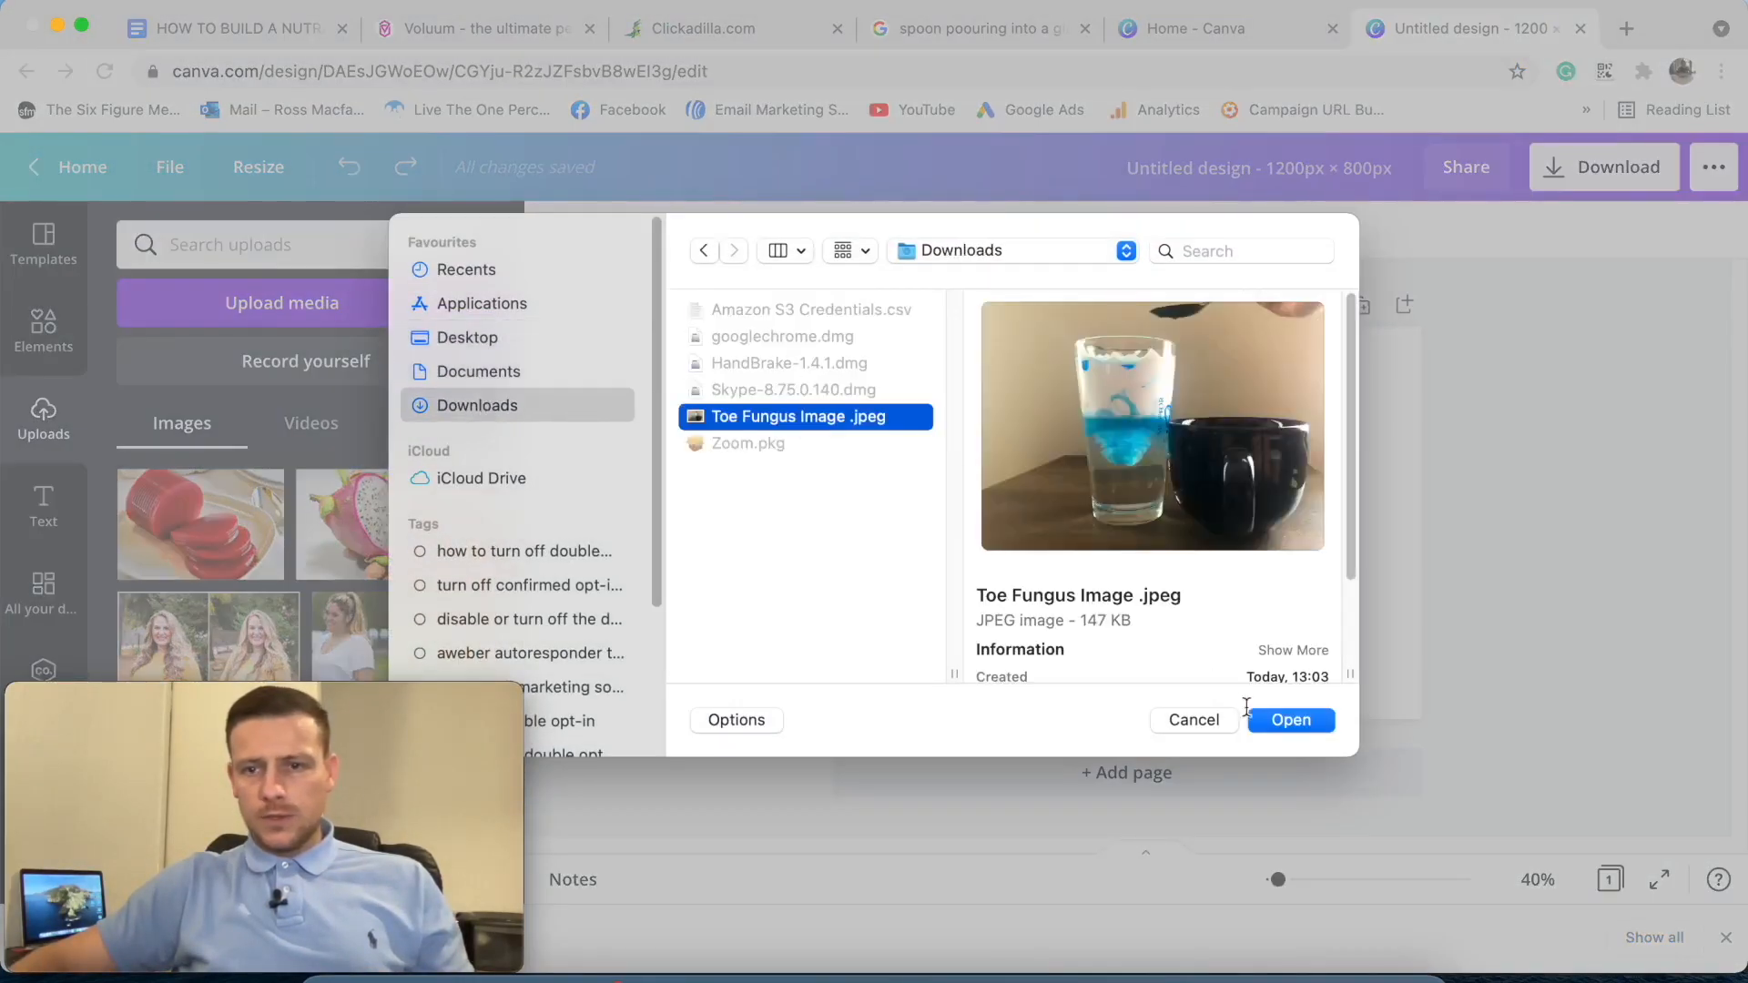
{"action": "left_click", "coordinate": [1306, 724]}
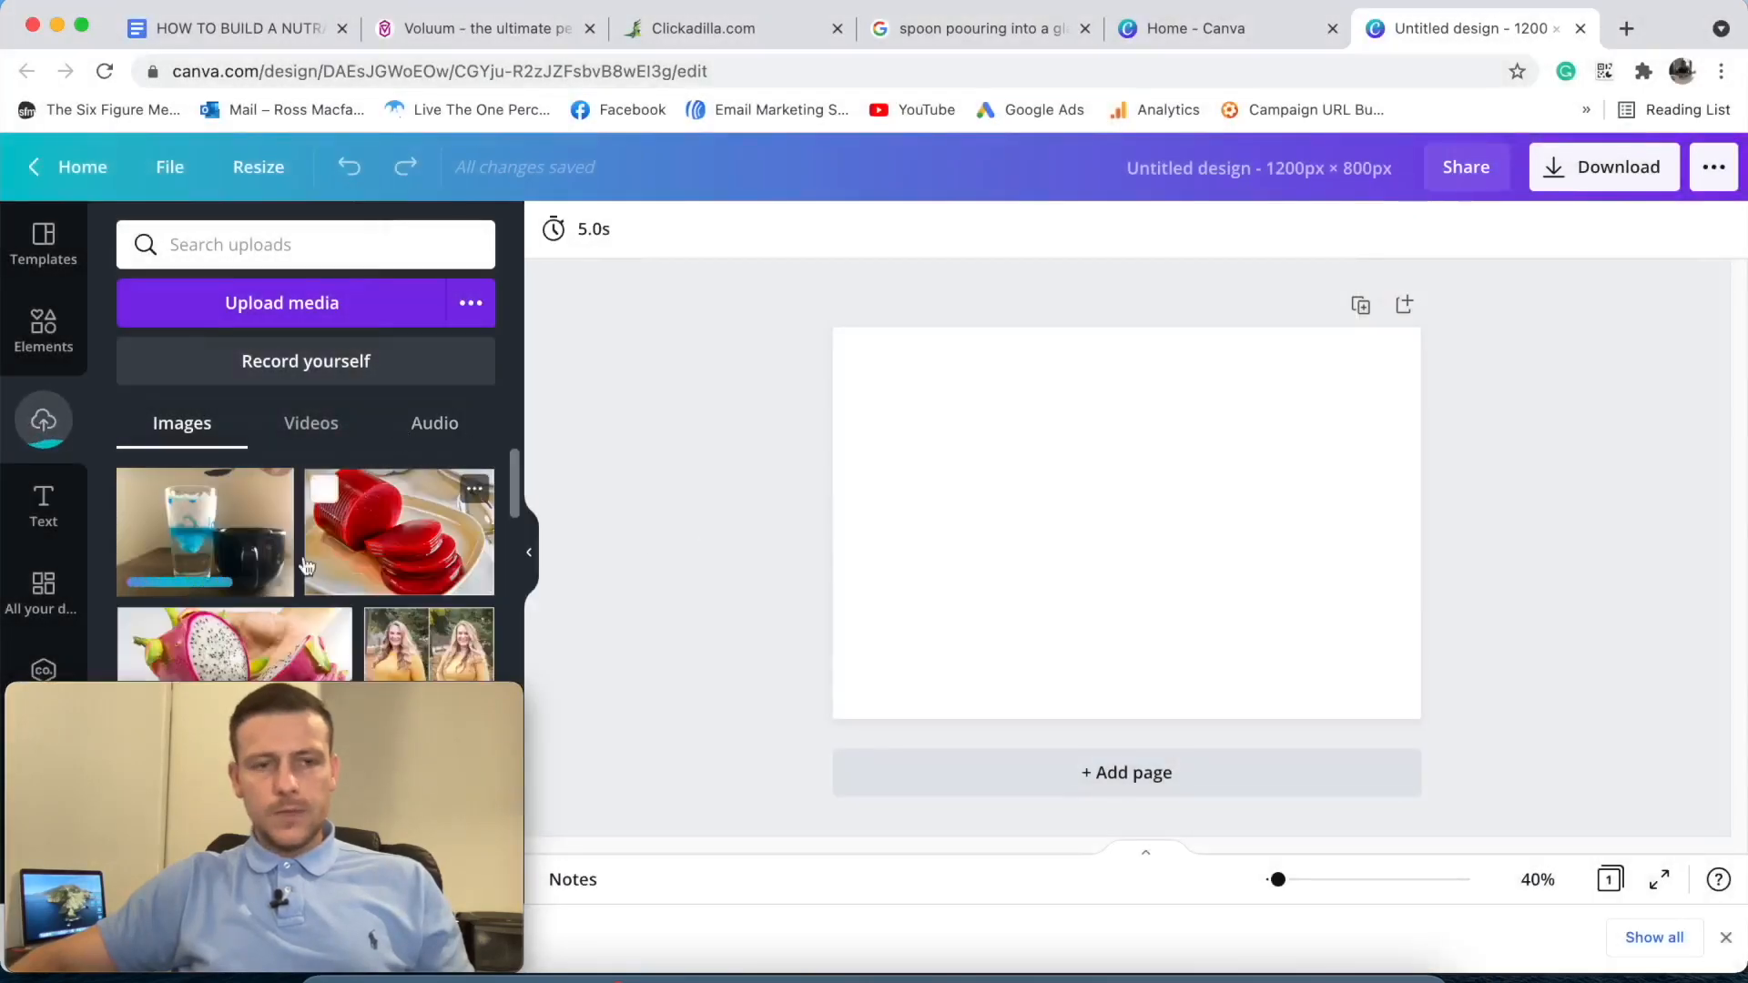
- Find the ear anatomy video-player thumbnail among all existing designs and apply it to the blank page
{"action": "left_click_drag", "start_coordinate": [281, 697], "coordinate": [1498, 720]}
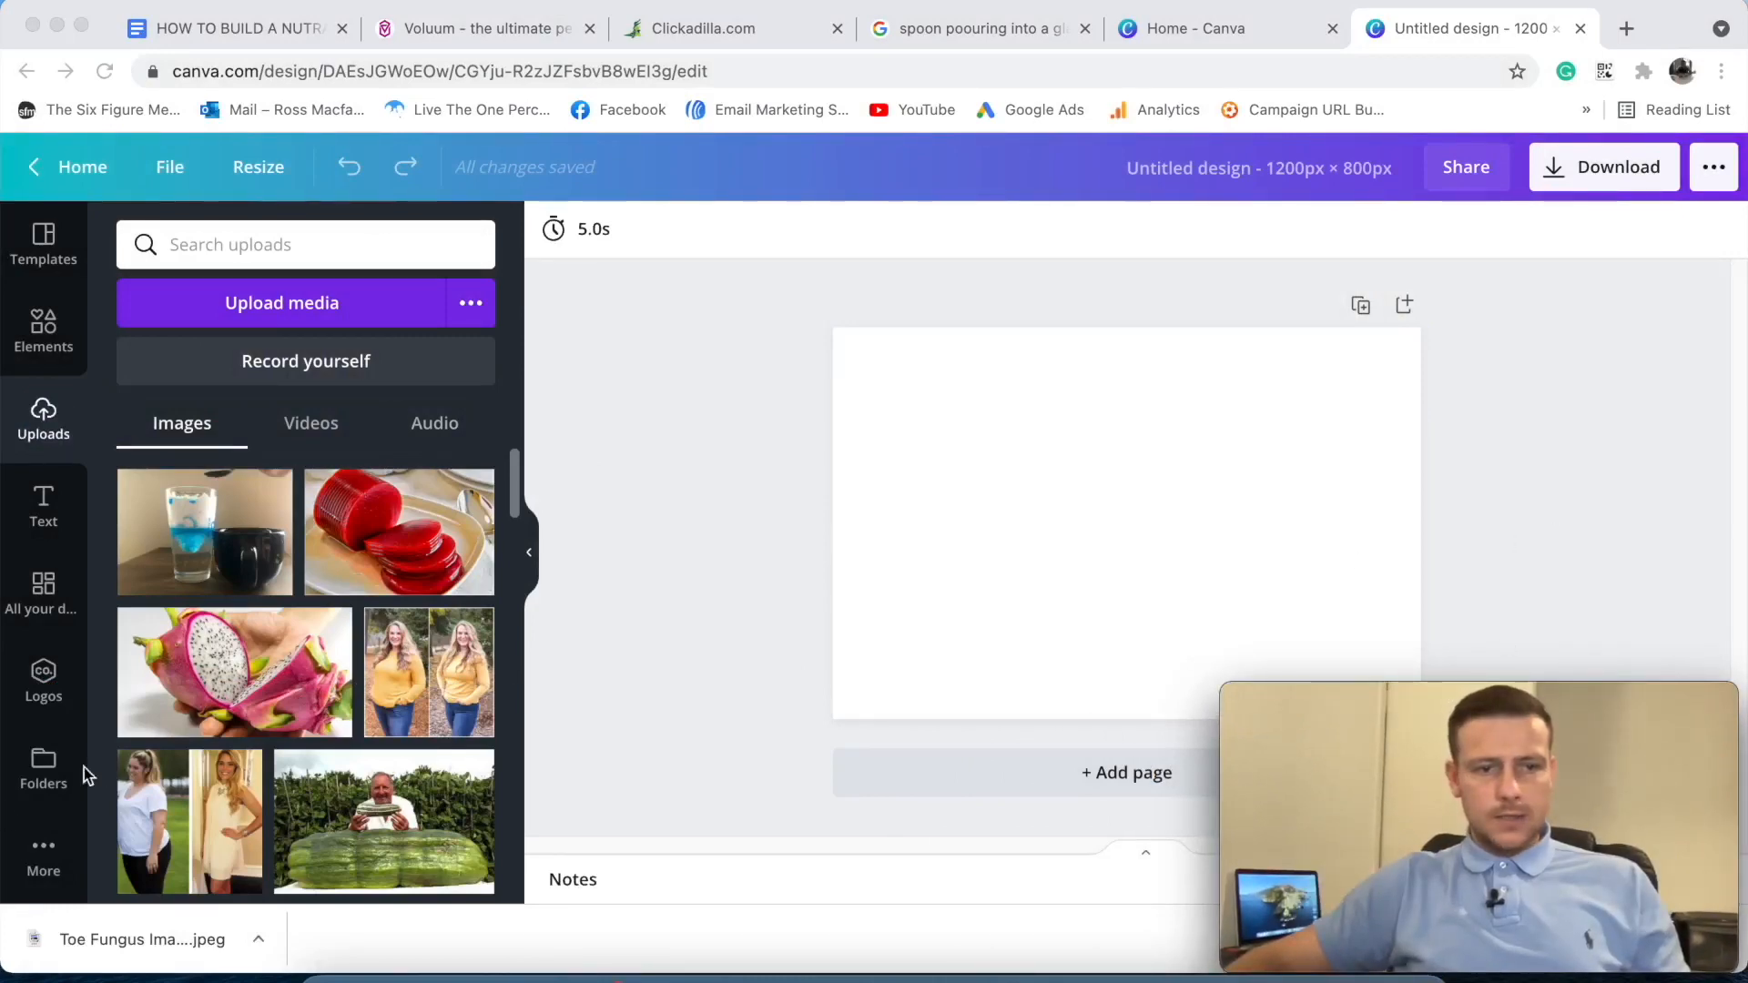
{"action": "left_click", "coordinate": [40, 769]}
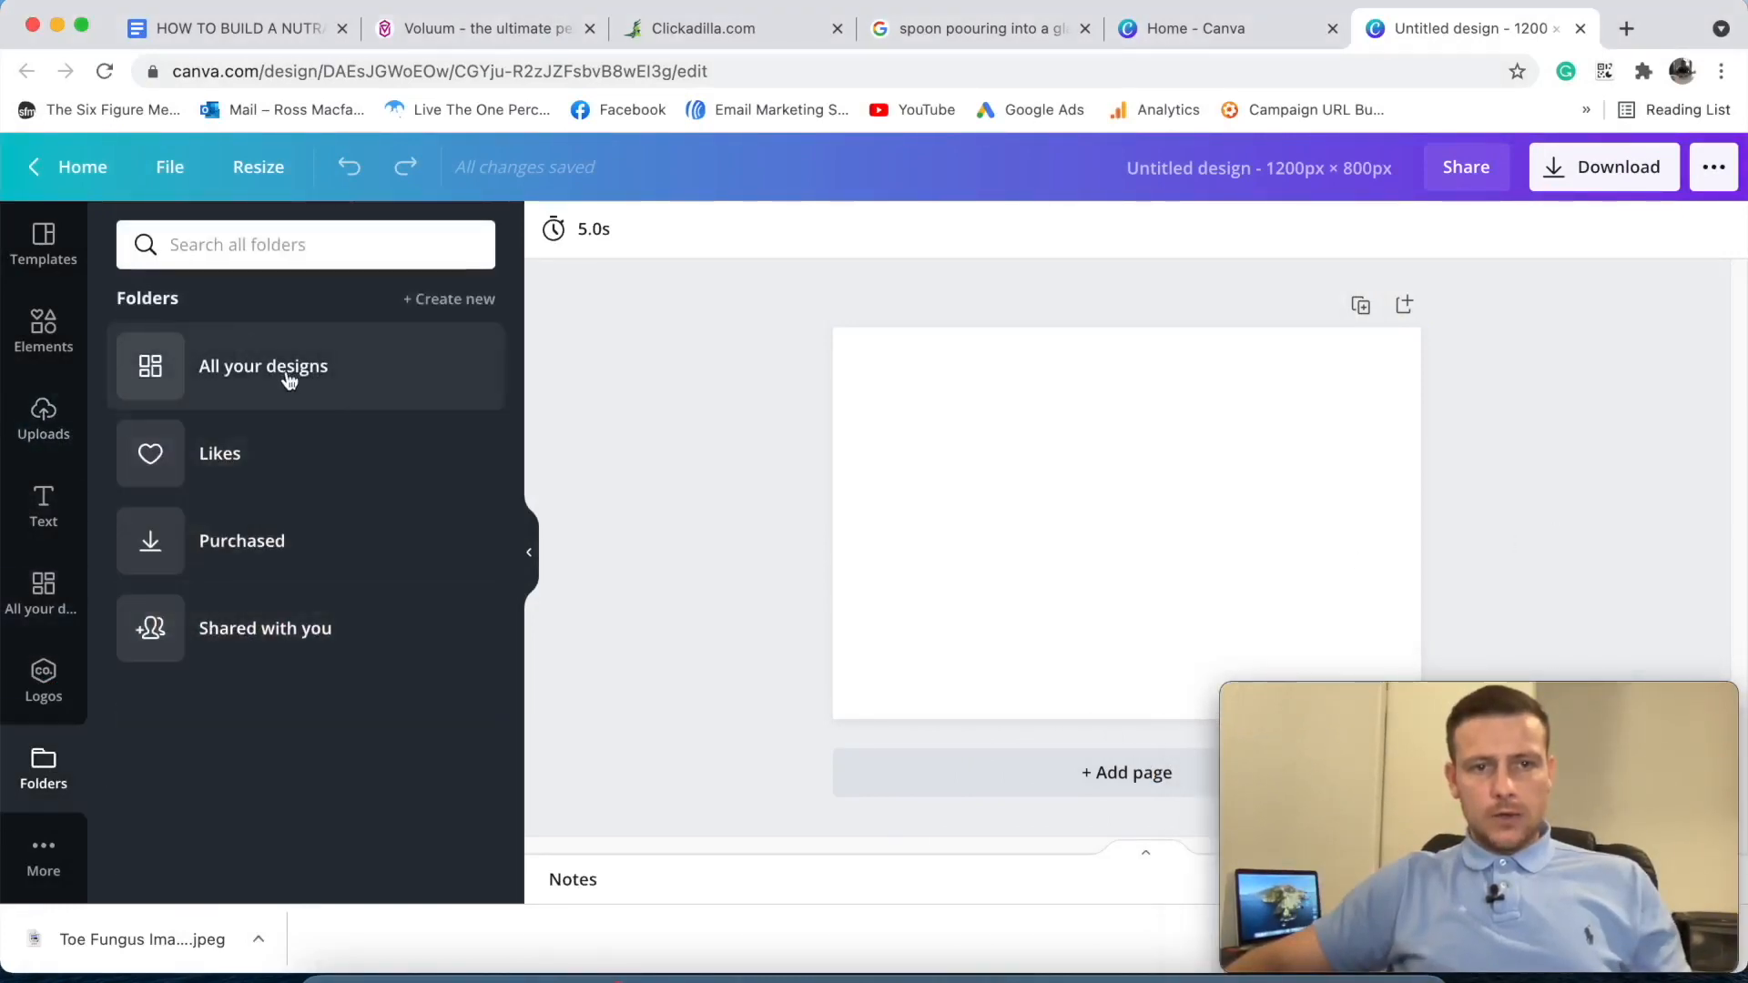
{"action": "left_click", "coordinate": [209, 368]}
{"action": "scroll", "coordinate": [429, 496], "scroll_direction": "down", "scroll_amount": 5}
{"action": "scroll", "coordinate": [429, 496], "scroll_direction": "down", "scroll_amount": 15}
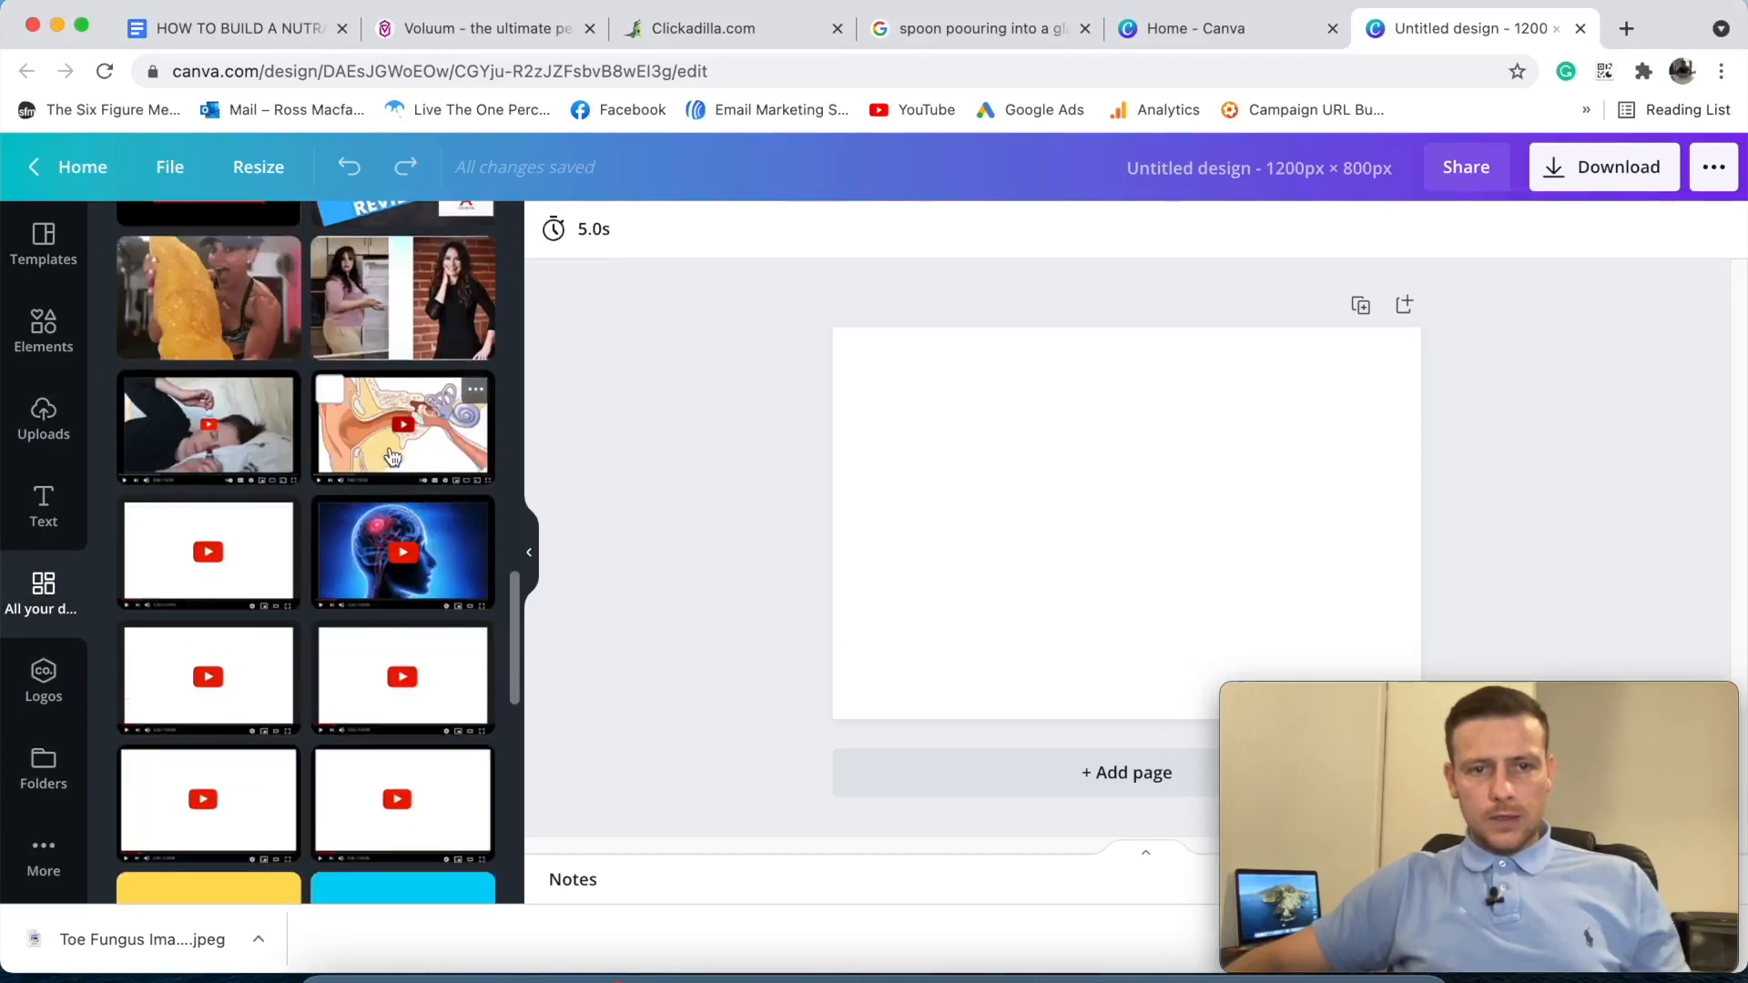
{"action": "left_click", "coordinate": [402, 424]}
{"action": "left_click_drag", "start_coordinate": [1494, 711], "coordinate": [277, 708]}
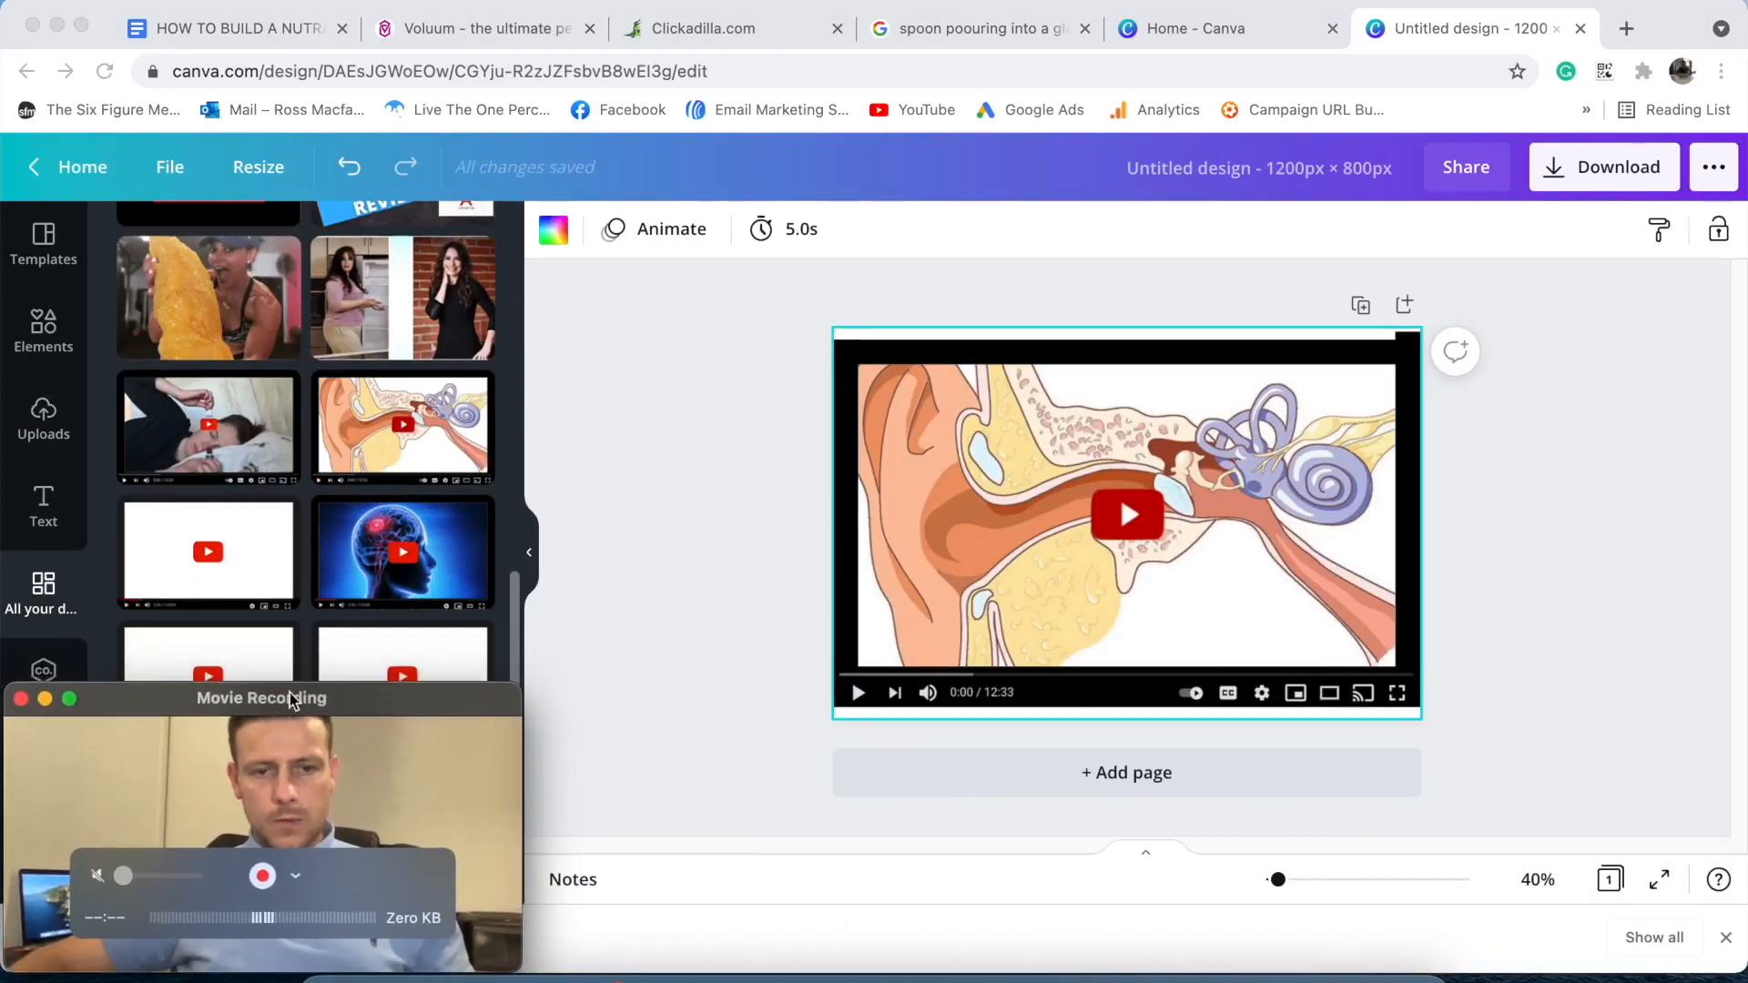
- Return to the uploaded images and delete the ear illustration and red play button from inside the video-player frame
{"action": "left_click", "coordinate": [626, 624]}
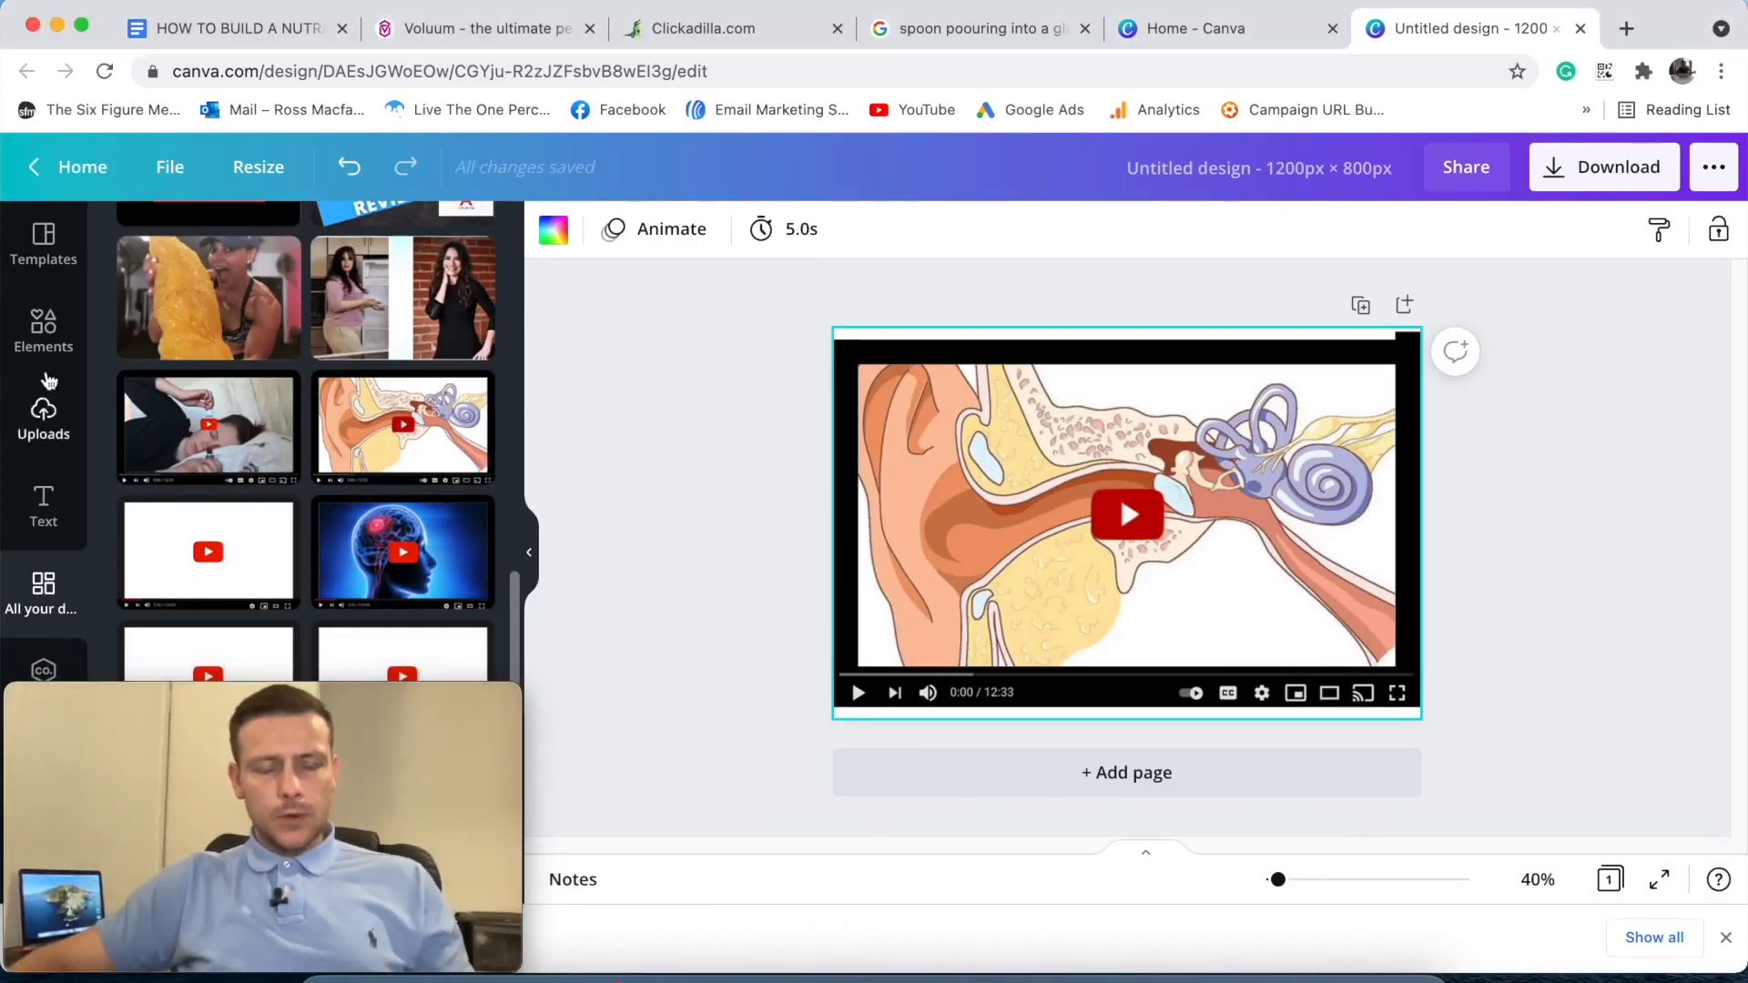
{"action": "left_click", "coordinate": [43, 417]}
{"action": "left_click", "coordinate": [1261, 527]}
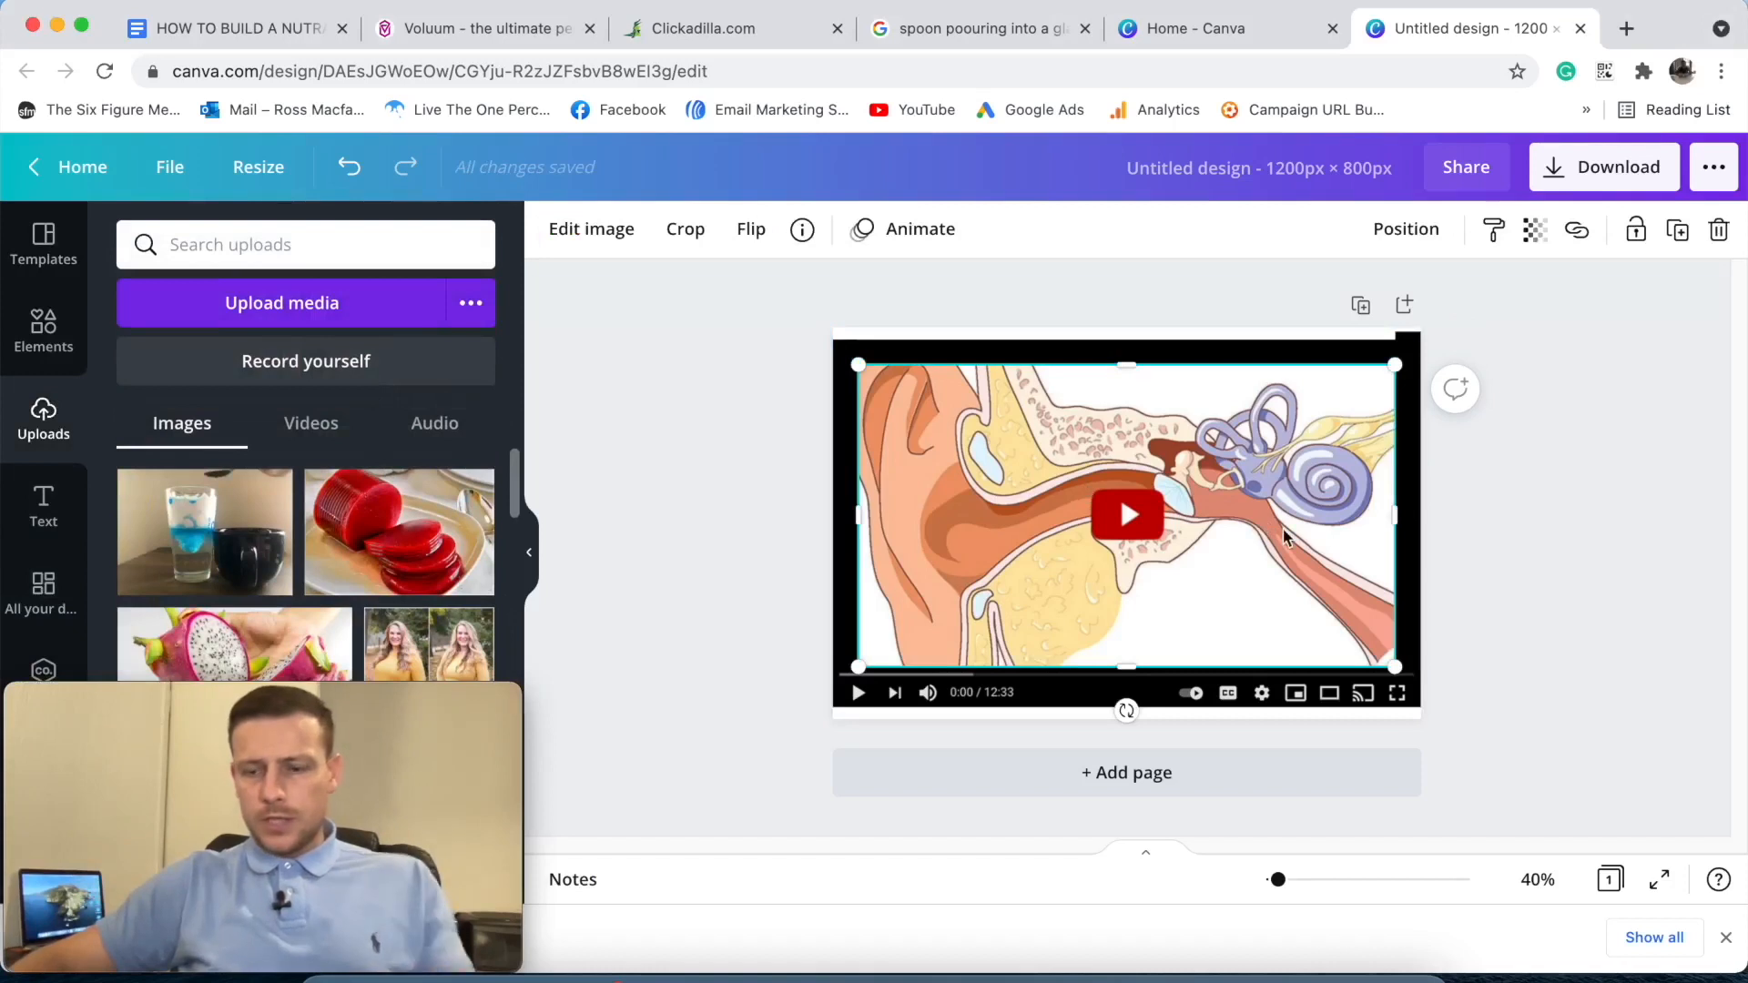
{"action": "key", "text": "Delete"}
{"action": "left_click", "coordinate": [1209, 358]}
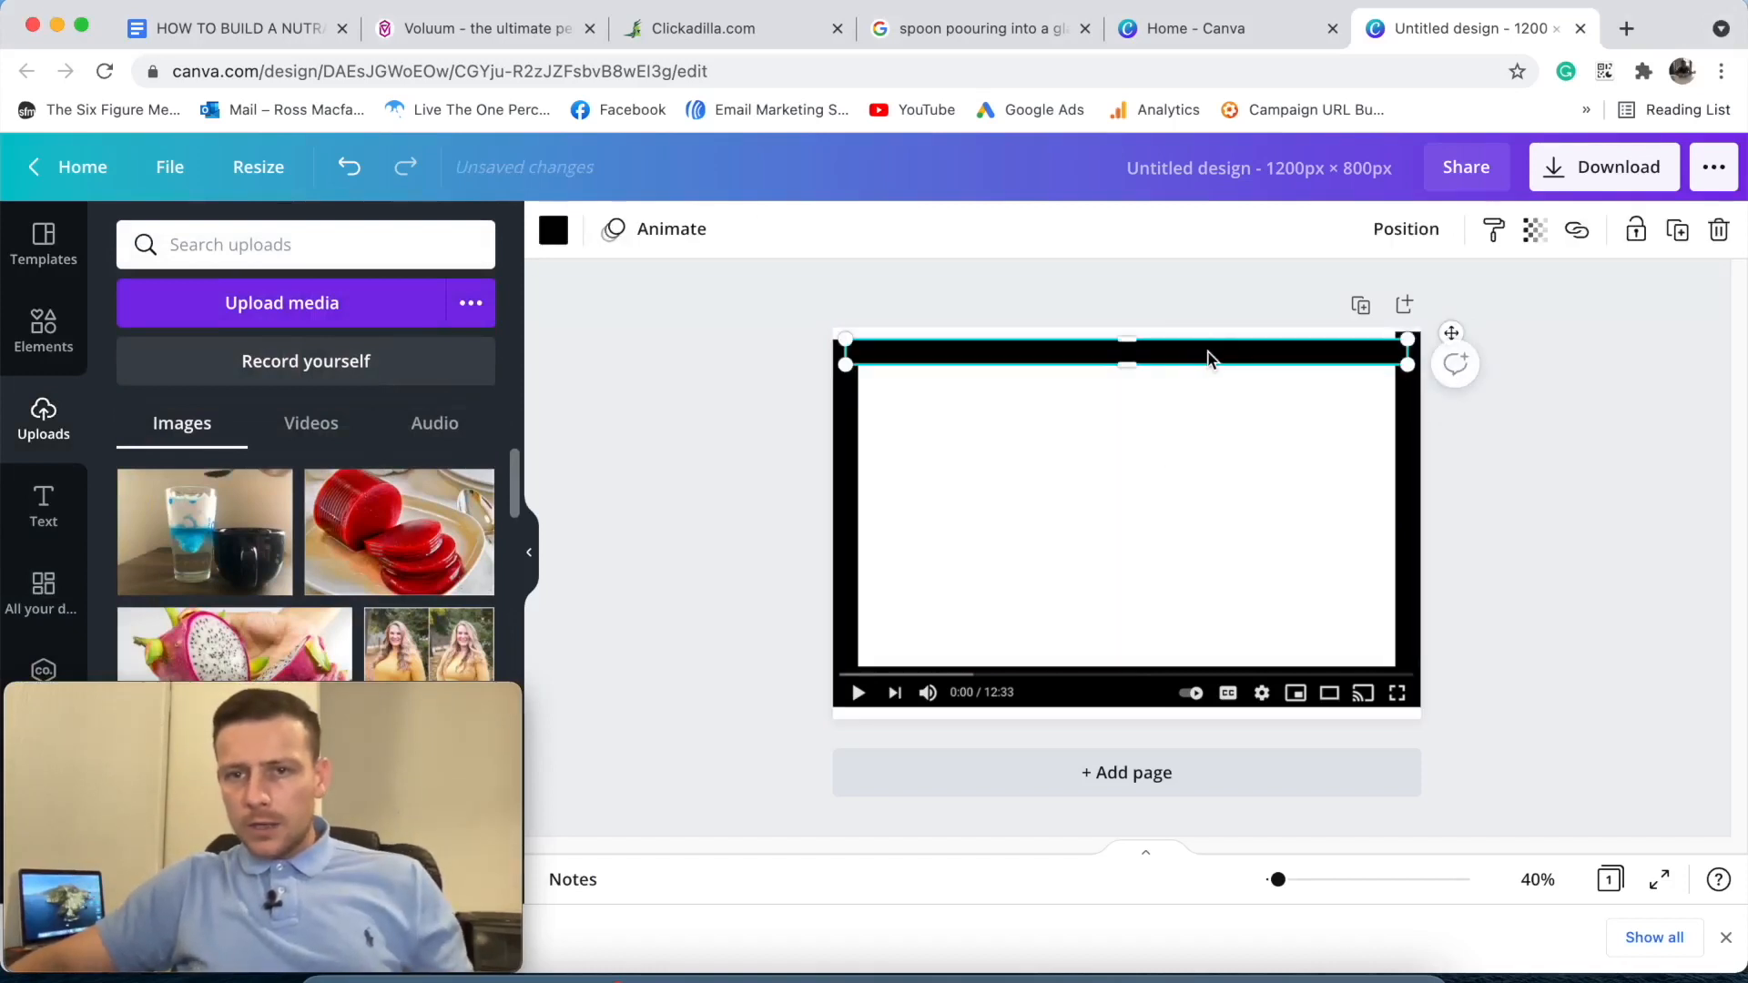
- Align the upper black bar with the page's top edge at full width, and move the player control bar down to the bottom edge
{"action": "left_click_drag", "start_coordinate": [1209, 358], "coordinate": [1209, 350]}
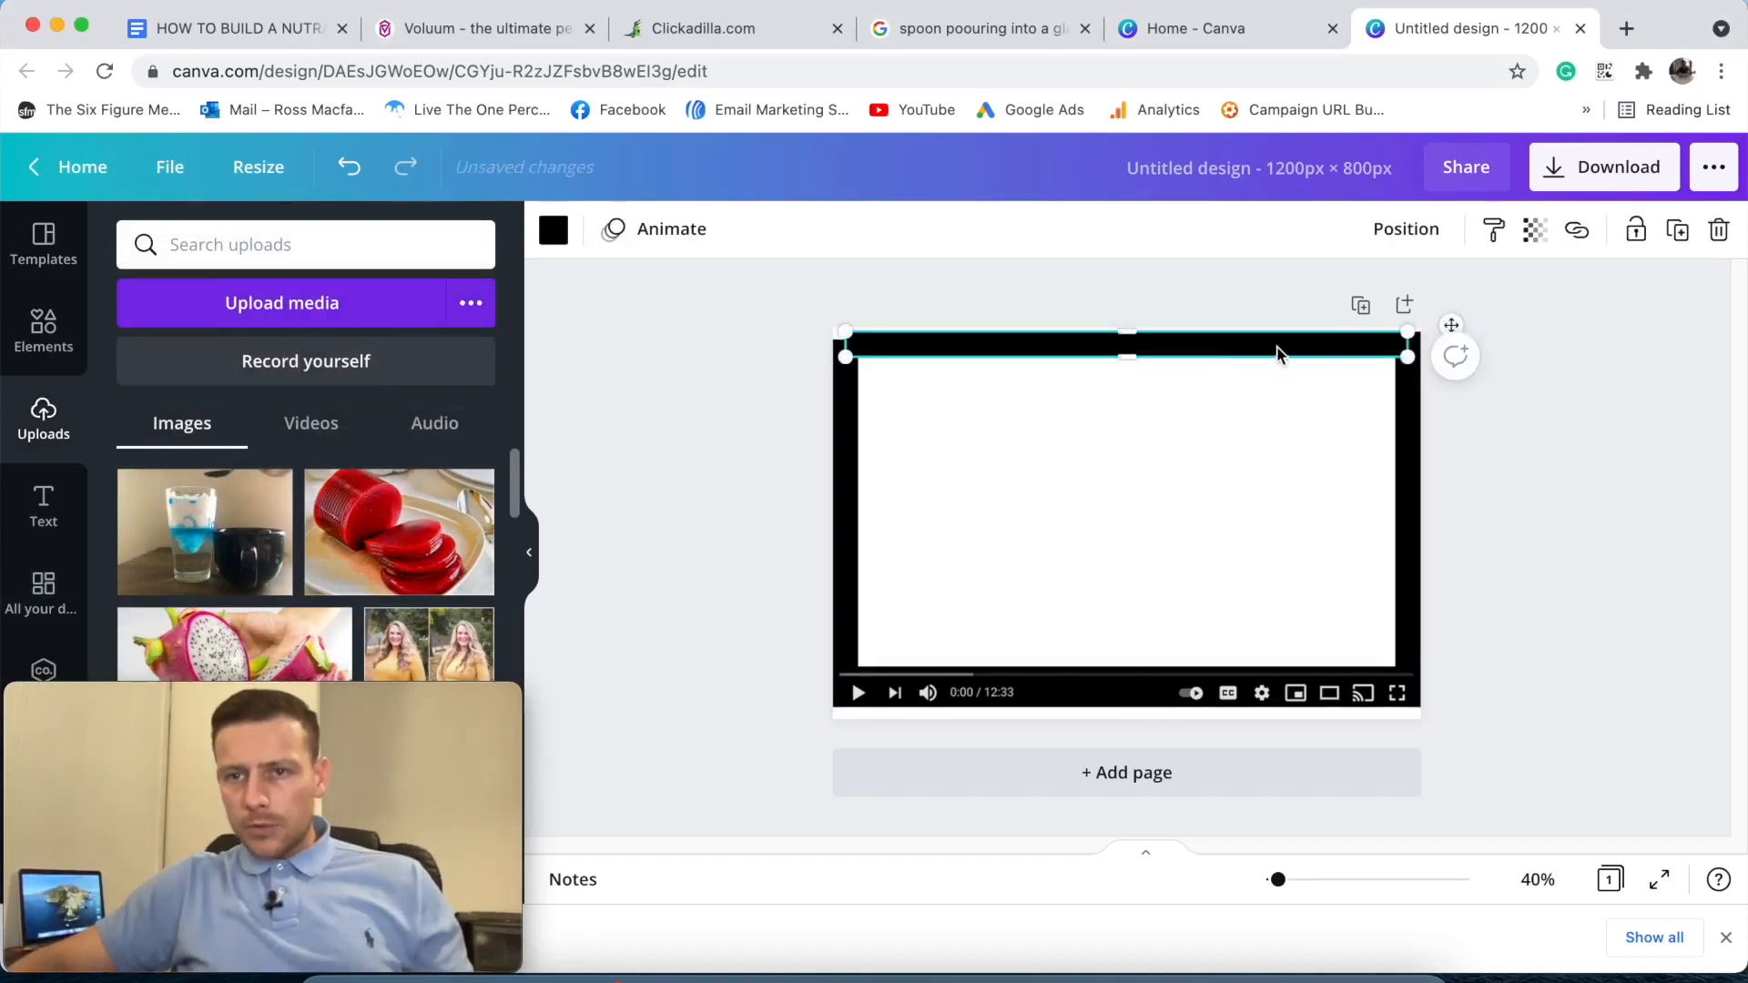
{"action": "left_click_drag", "start_coordinate": [1408, 333], "coordinate": [1422, 327]}
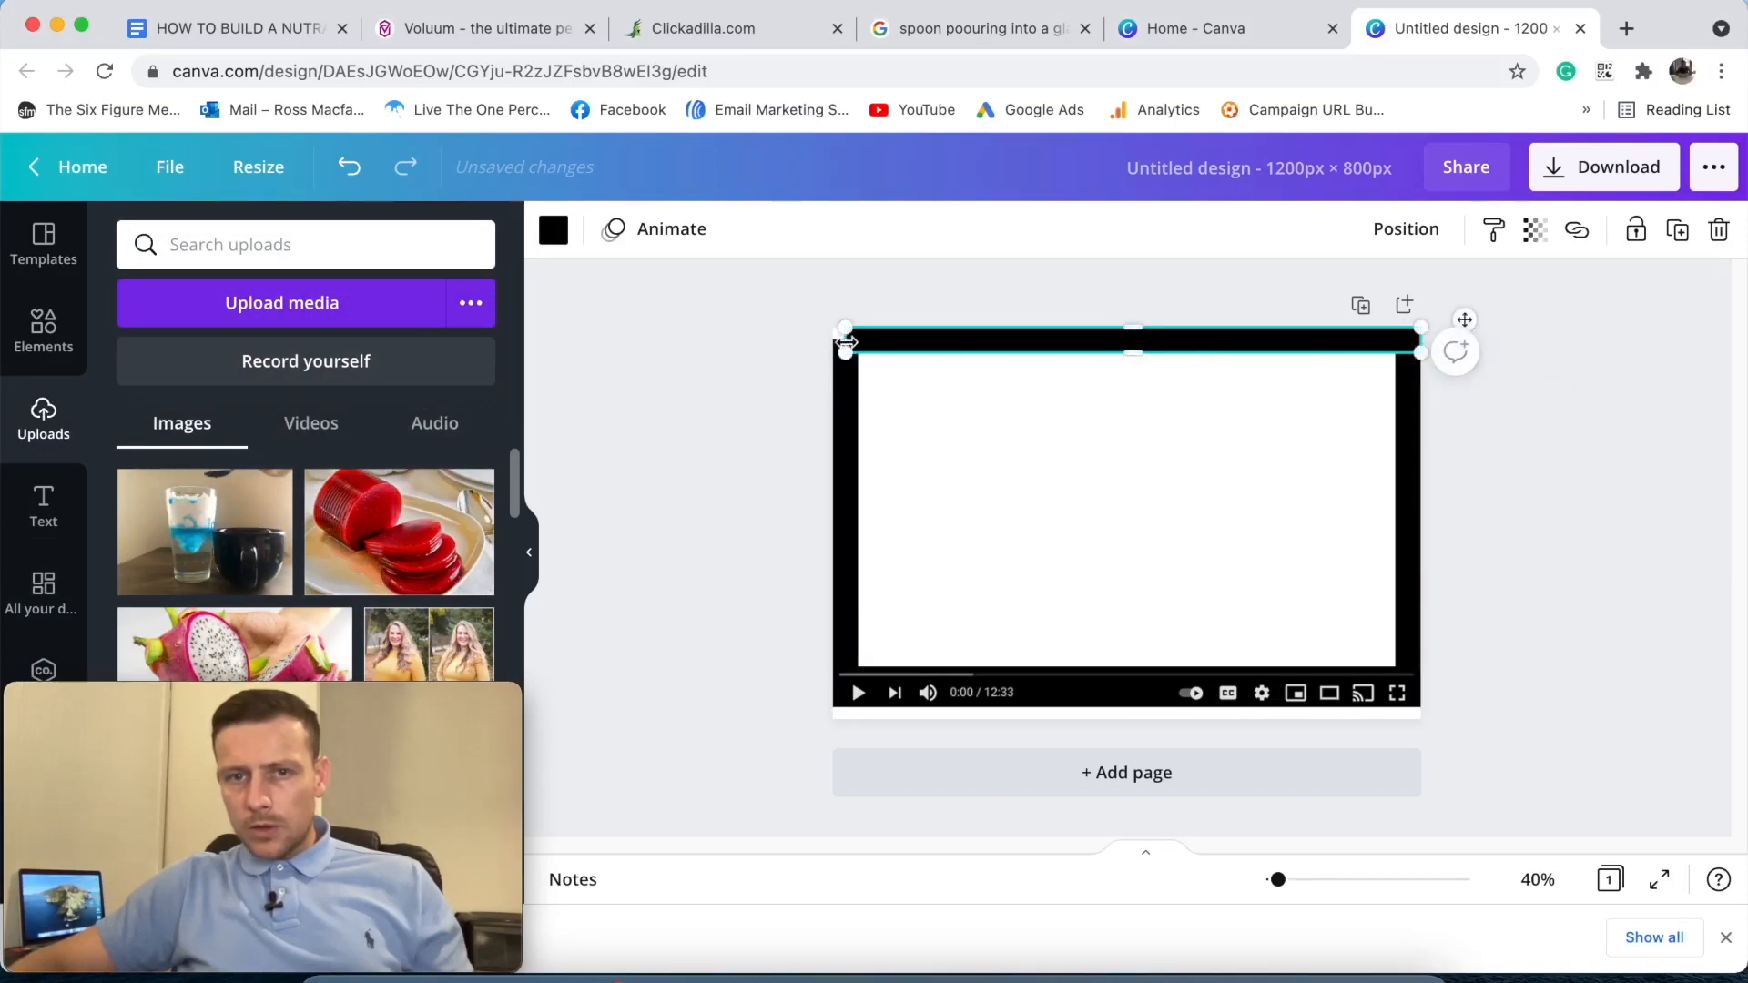
{"action": "left_click_drag", "start_coordinate": [849, 339], "coordinate": [836, 339]}
{"action": "left_click", "coordinate": [1123, 687]}
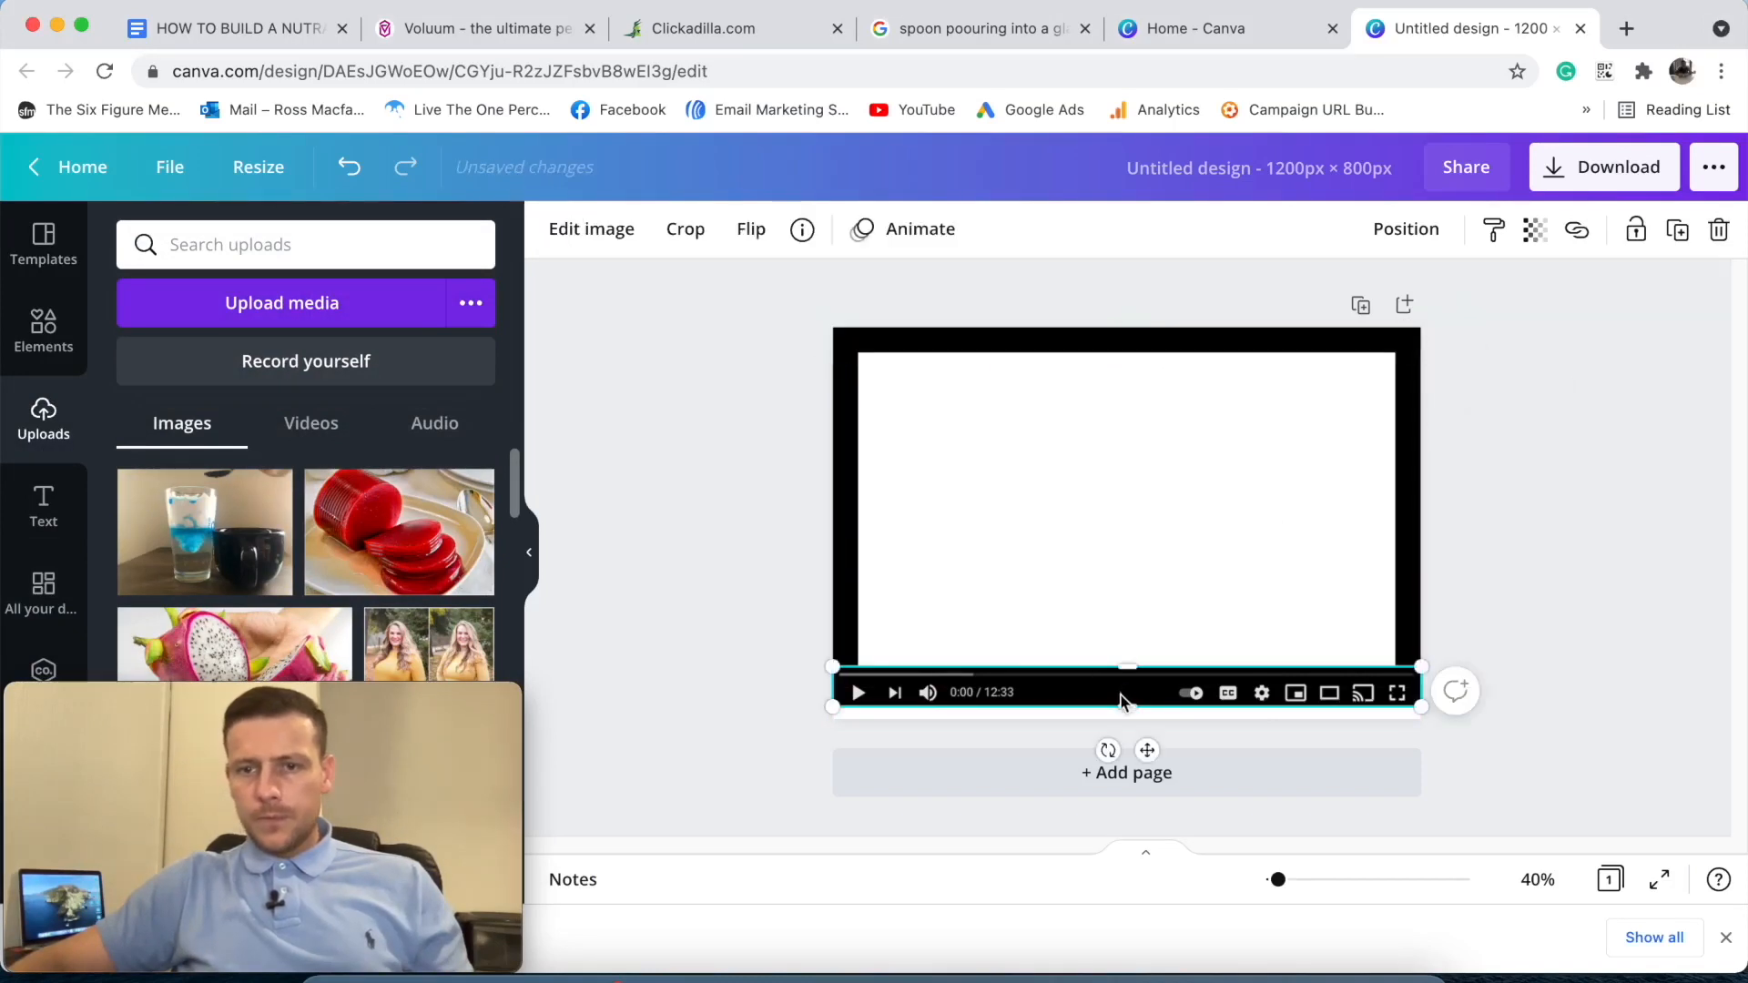
{"action": "left_click_drag", "start_coordinate": [1123, 697], "coordinate": [1121, 706]}
{"action": "left_click", "coordinate": [1132, 586]}
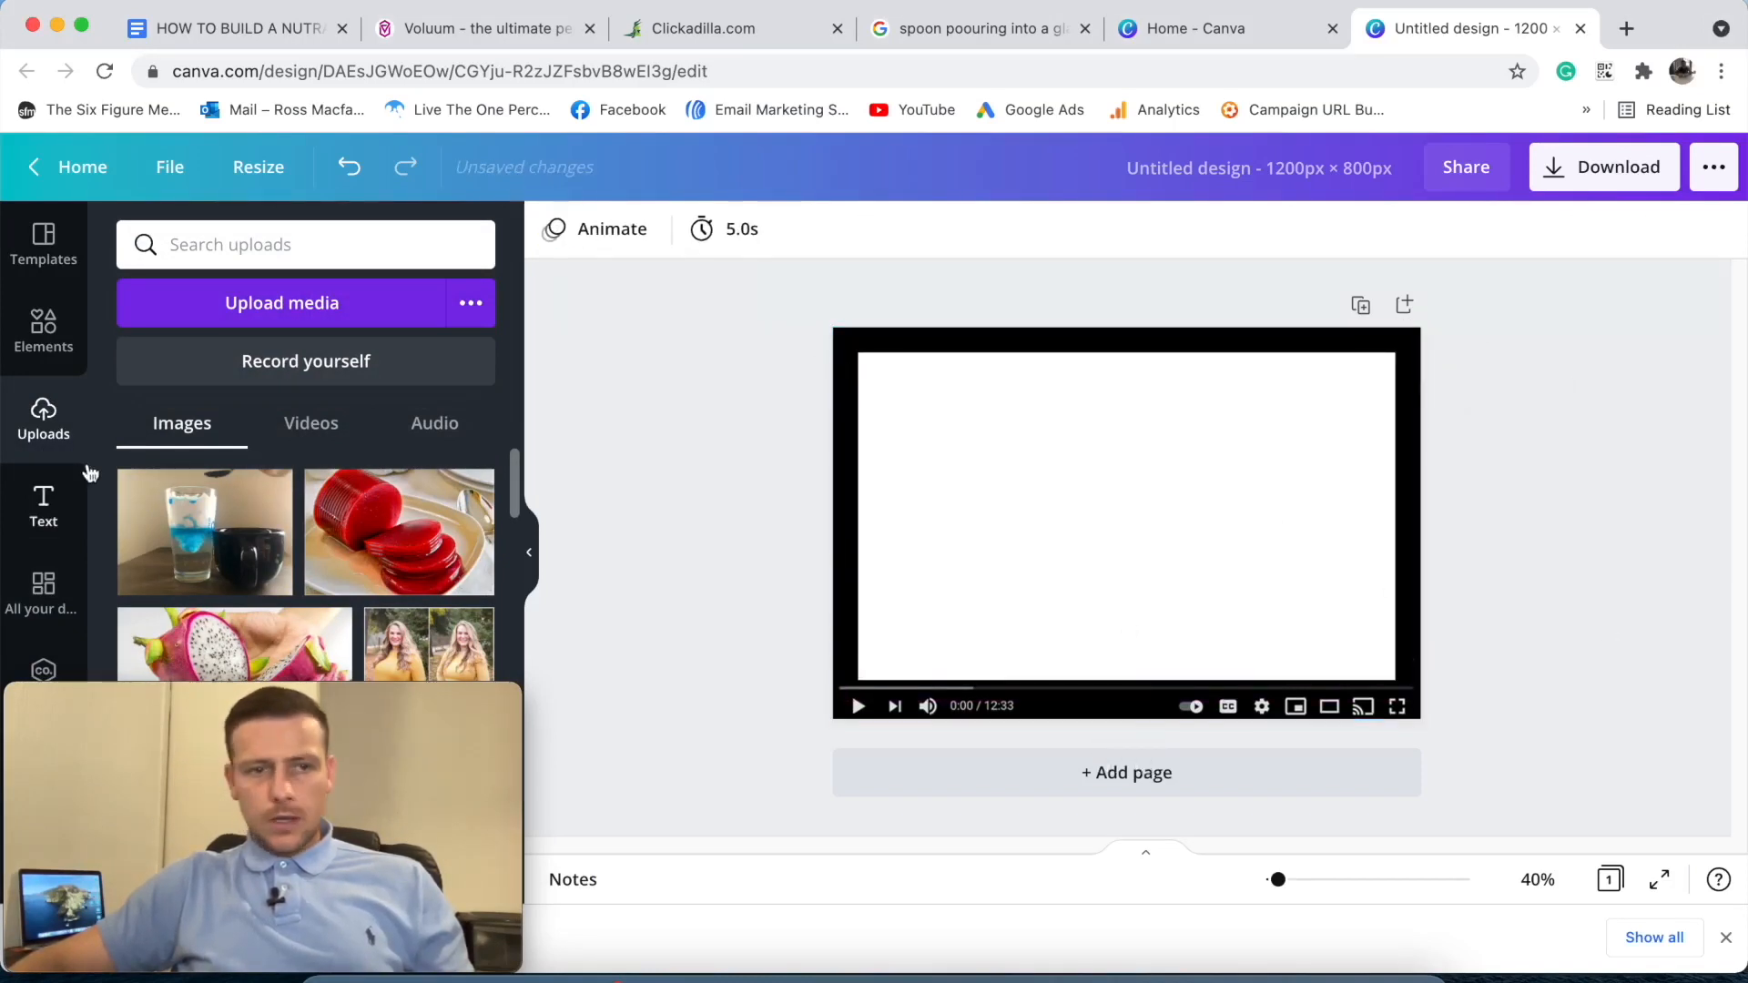
- Add the uploaded photo of the glass and black mug and resize it to fill the white area inside the video-player frame
{"action": "left_click", "coordinate": [178, 535]}
{"action": "left_click_drag", "start_coordinate": [1163, 530], "coordinate": [1051, 474]}
{"action": "left_click_drag", "start_coordinate": [1174, 583], "coordinate": [1331, 672]}
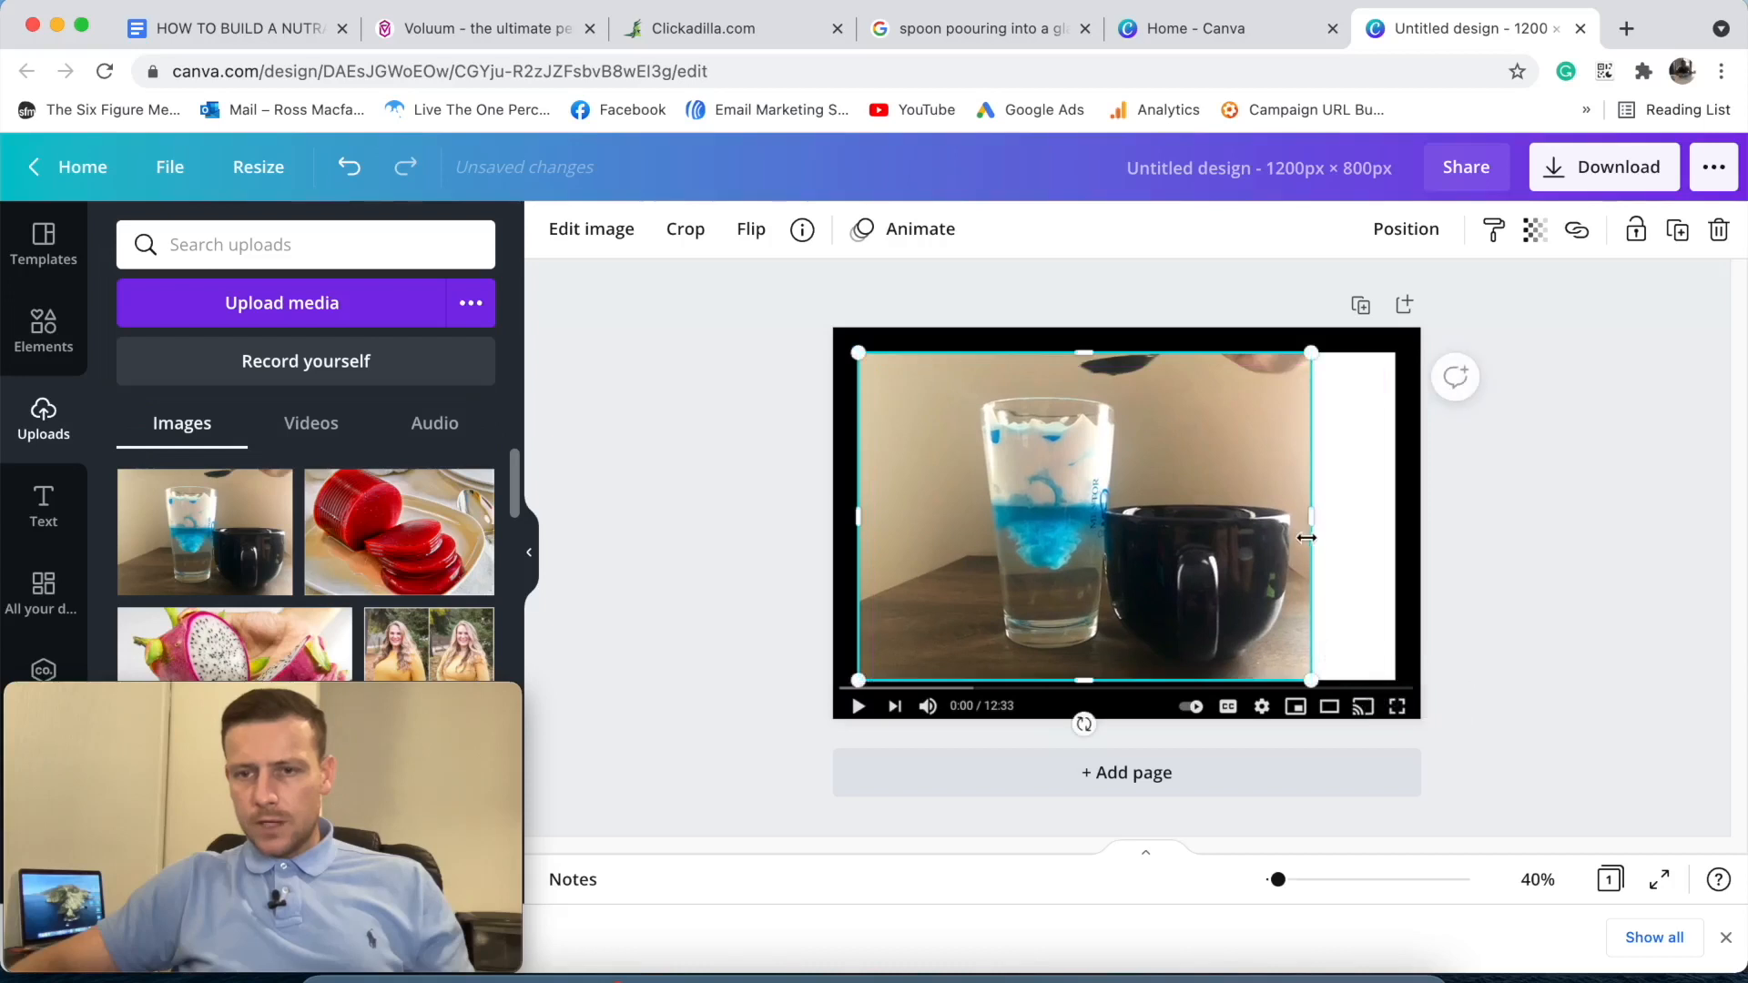
{"action": "left_click_drag", "start_coordinate": [1341, 520], "coordinate": [1396, 520]}
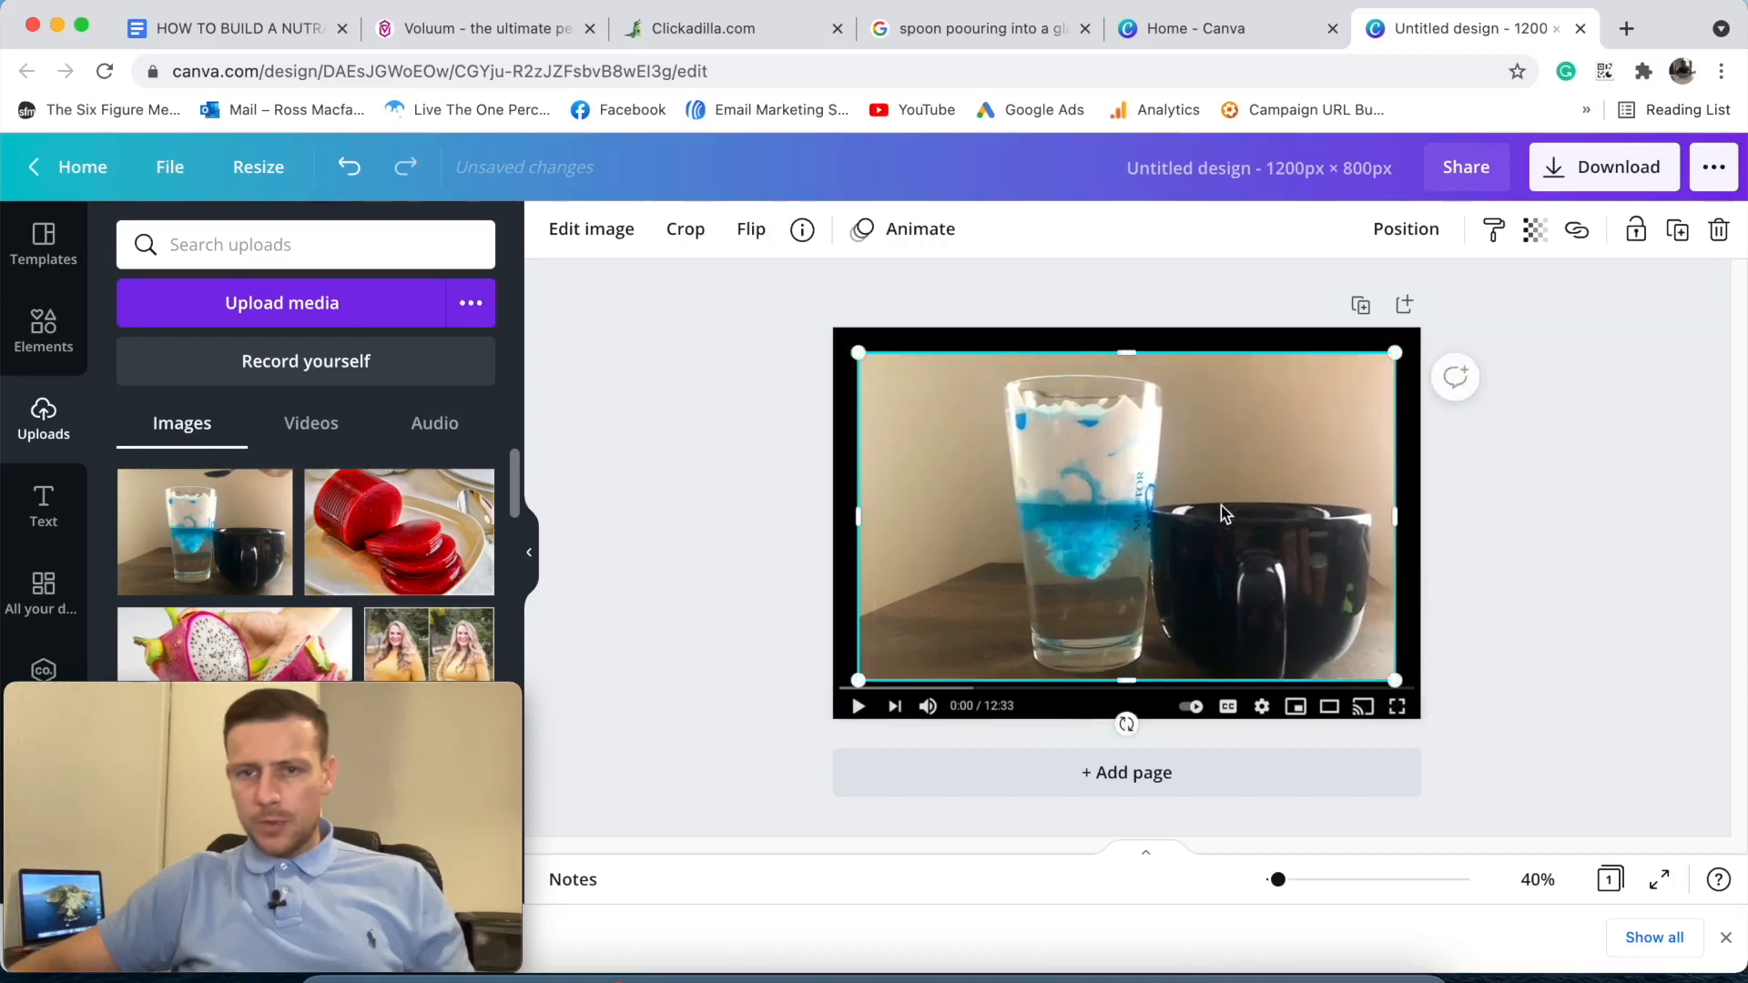
{"action": "left_click", "coordinate": [1569, 505]}
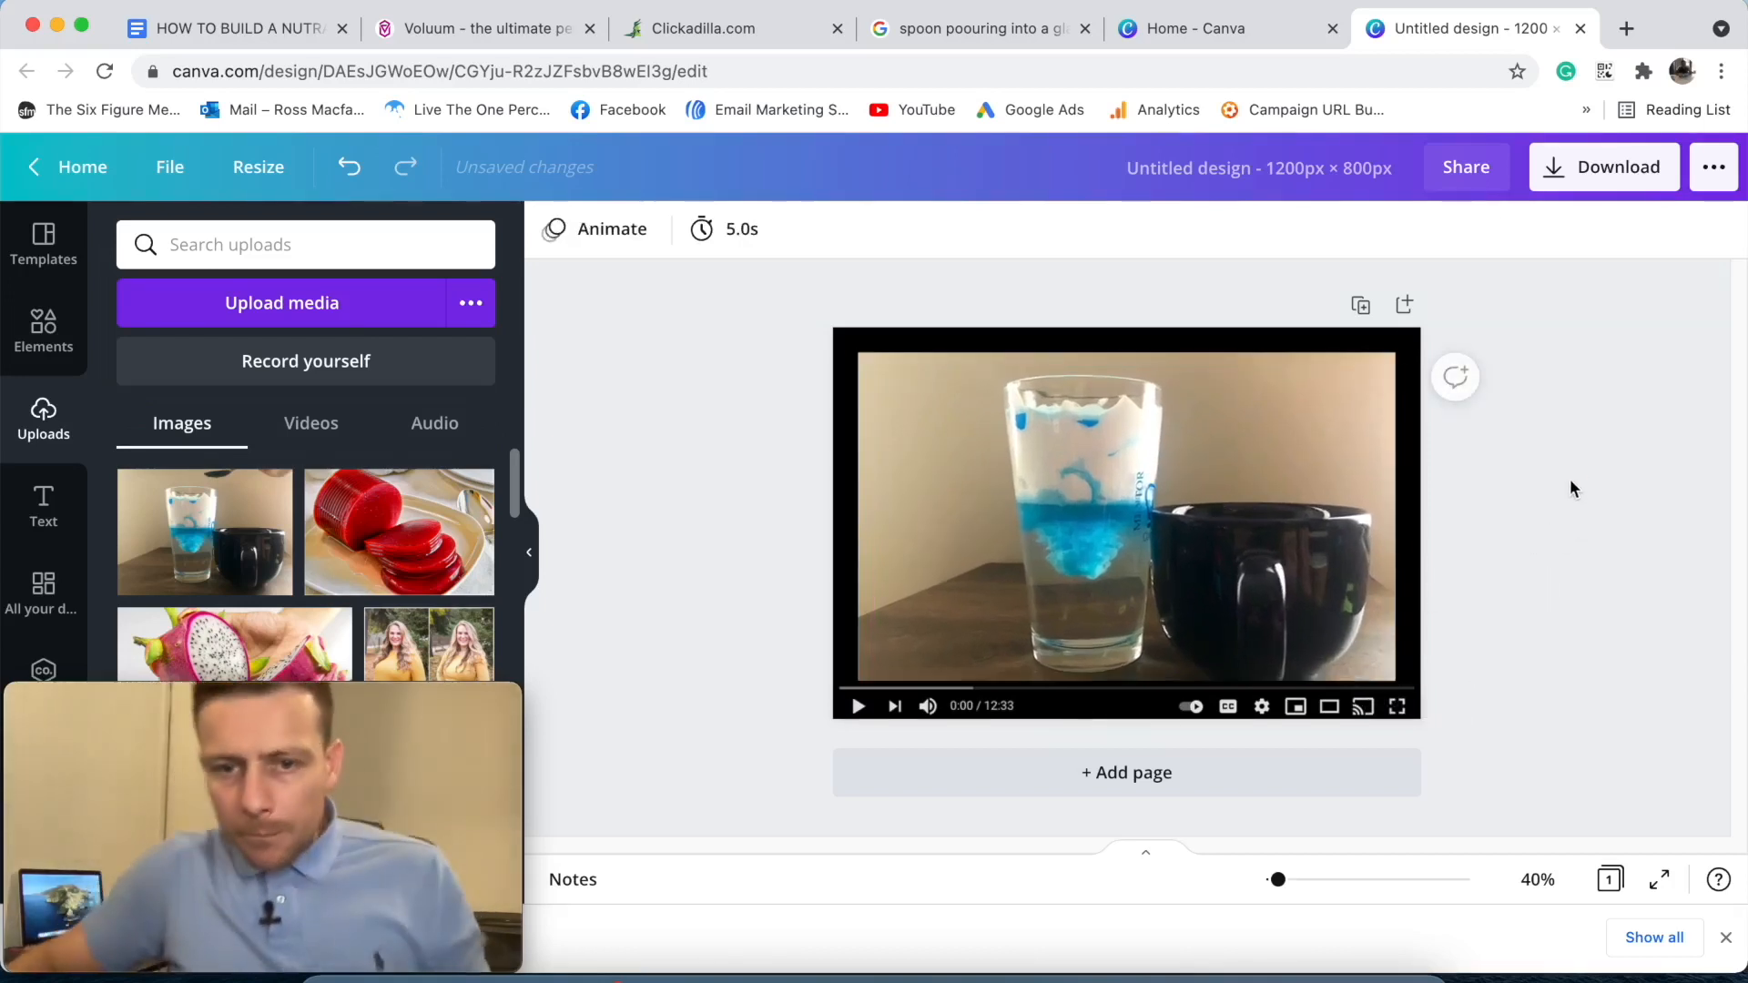
- Fine-tune the photo's position and enlarge it slightly so it covers the frame's inner area
{"action": "left_click", "coordinate": [1012, 420]}
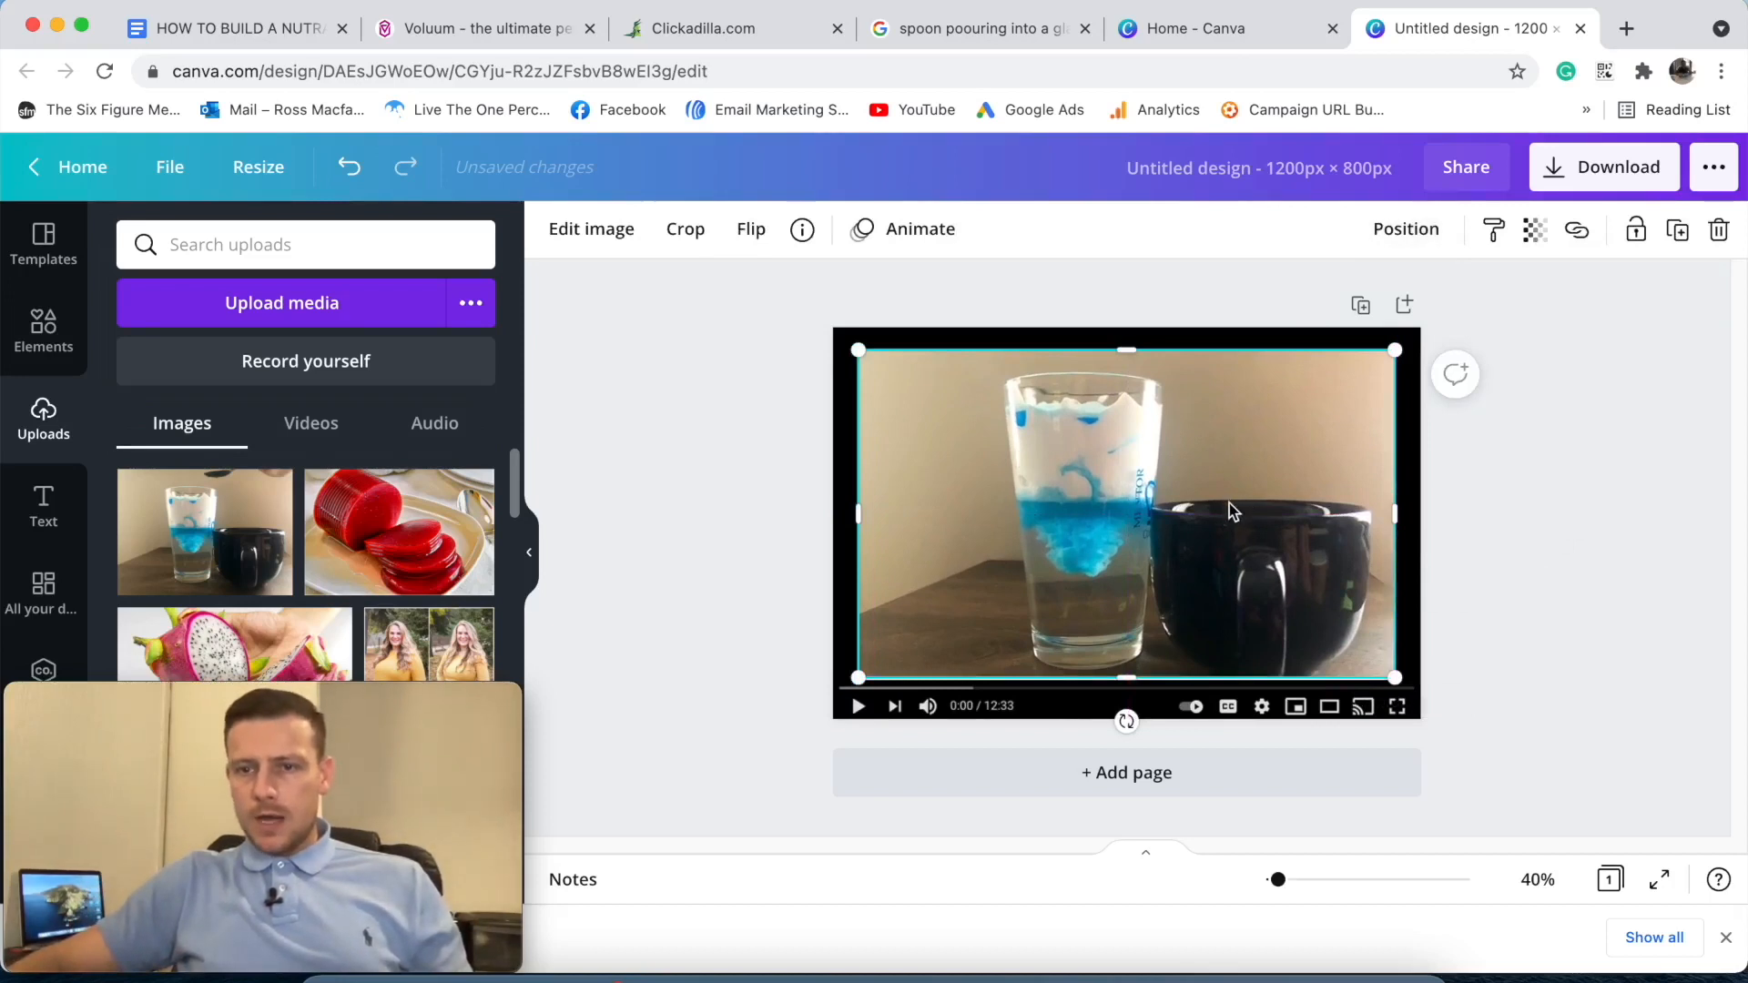
{"action": "left_click_drag", "start_coordinate": [1396, 680], "coordinate": [1402, 683]}
{"action": "left_click", "coordinate": [1406, 230]}
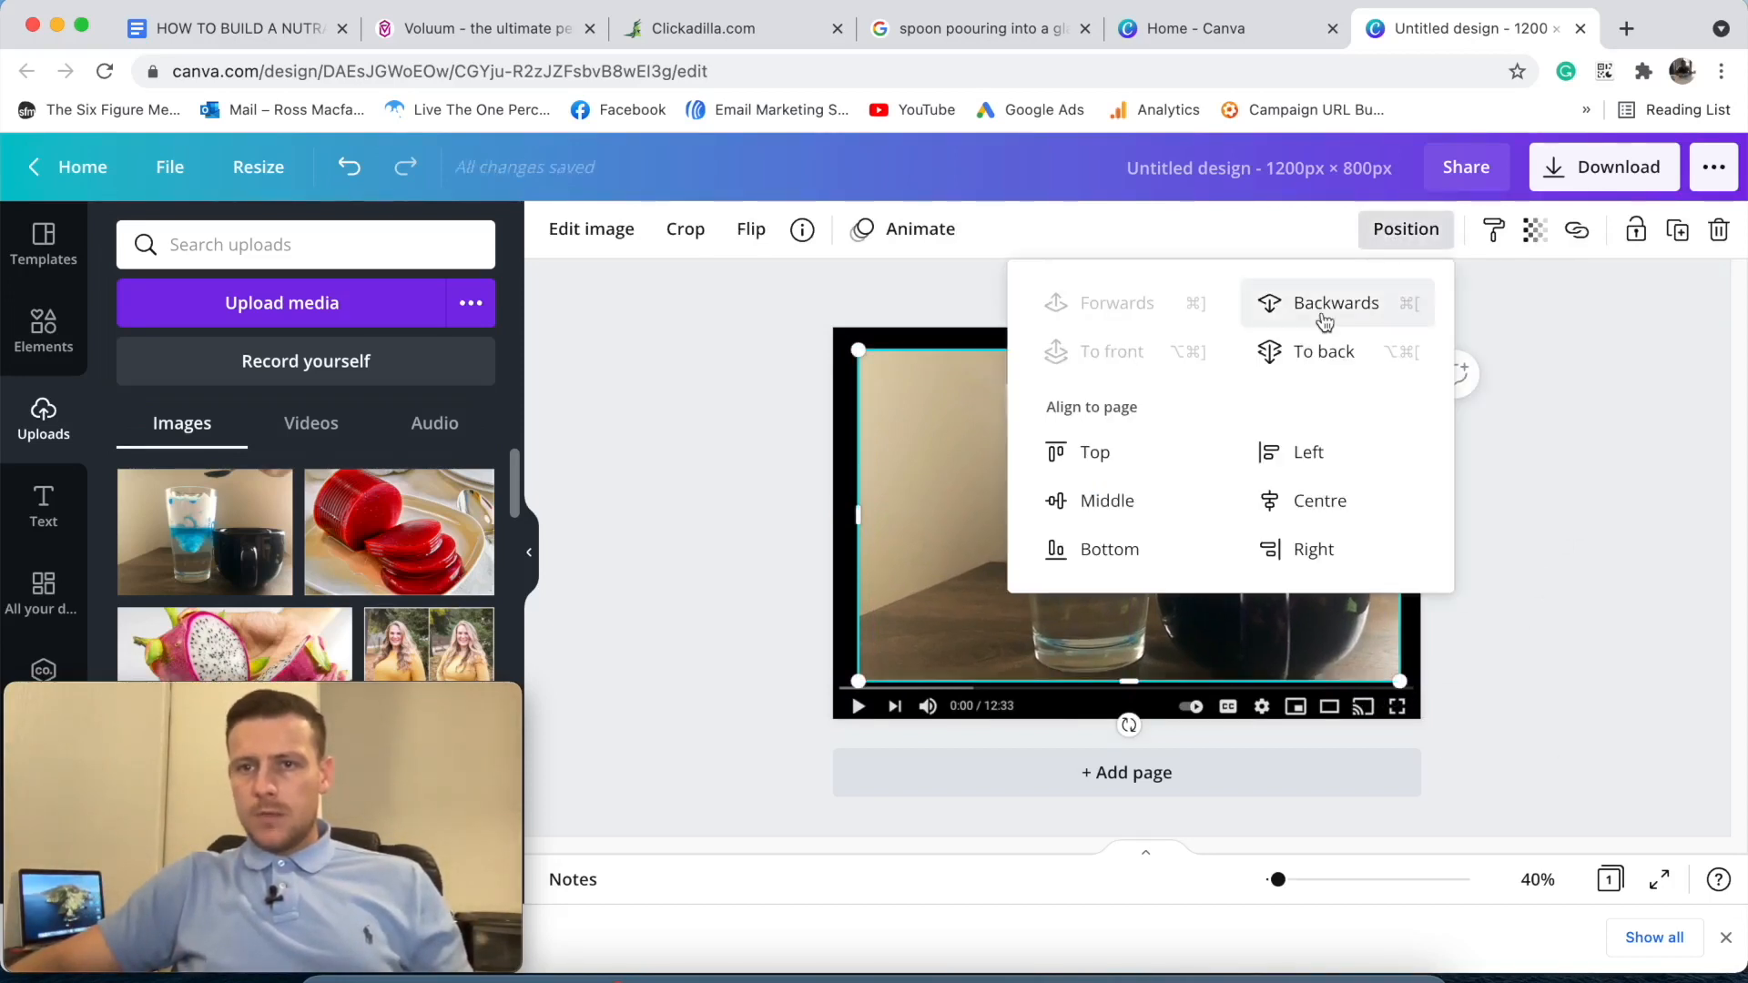
{"action": "left_click", "coordinate": [1542, 448]}
{"action": "left_click", "coordinate": [1731, 482]}
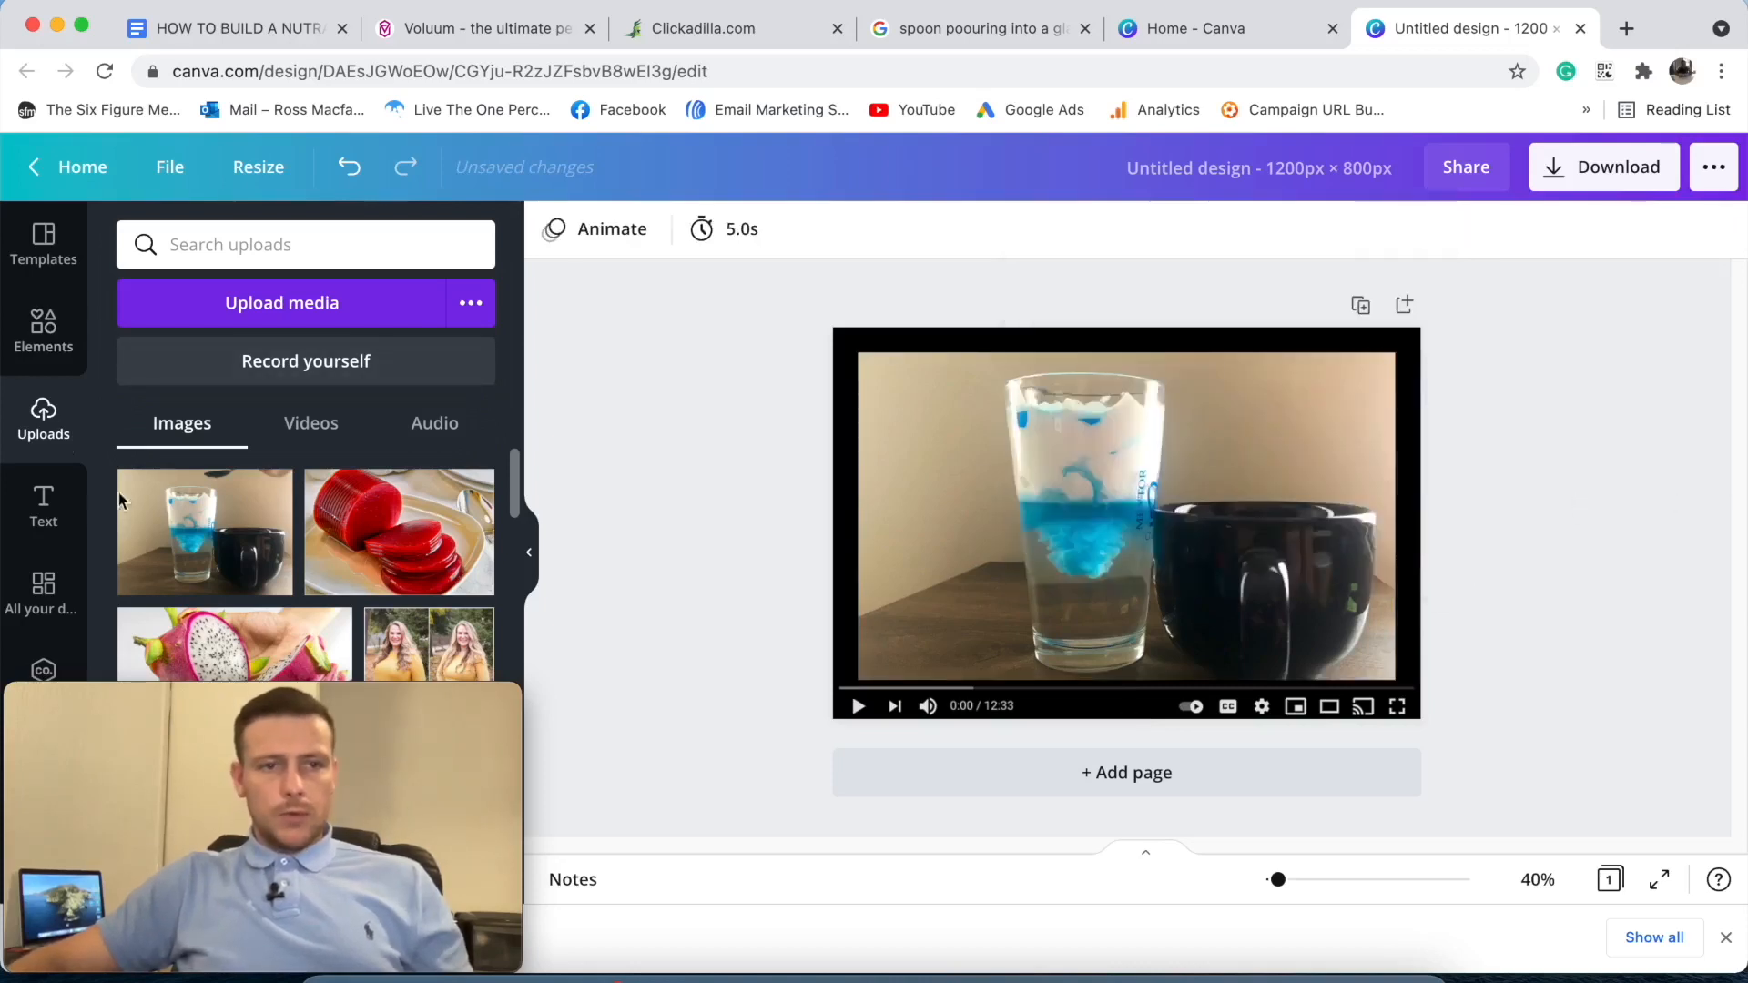
- Add the red YouTube play button graphic, shrink it, and centre it horizontally on the page over the photo
{"action": "left_click", "coordinate": [47, 349]}
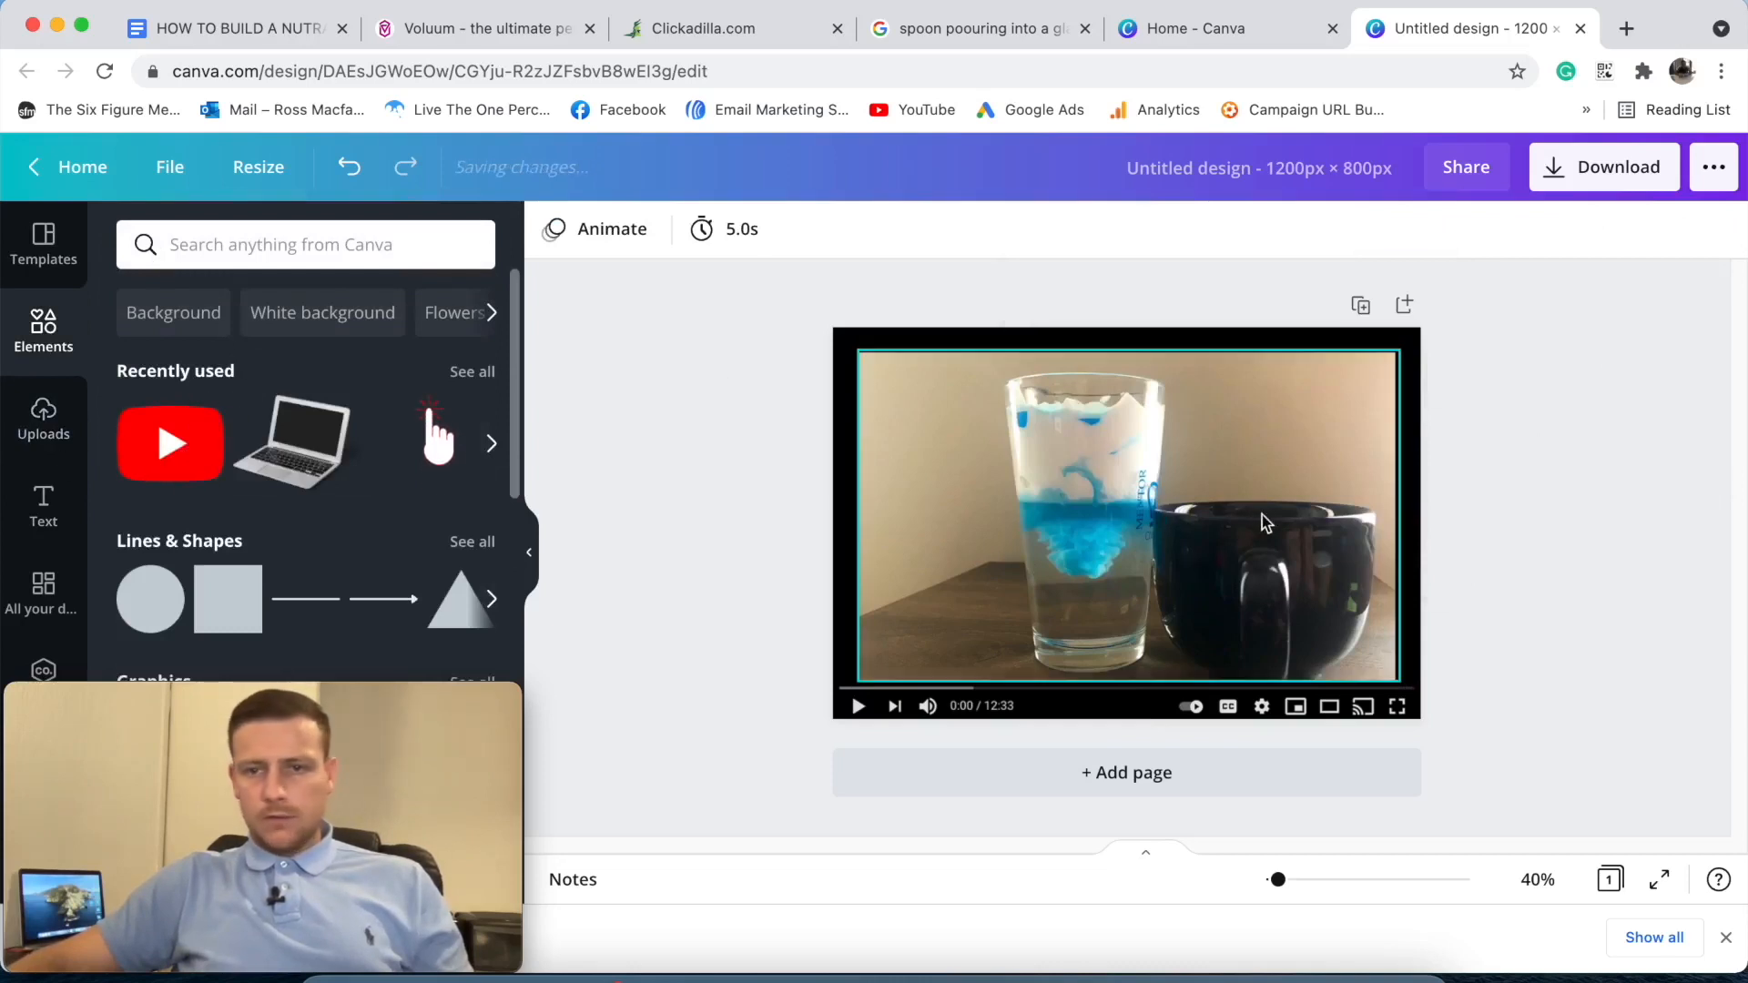
{"action": "left_click", "coordinate": [194, 455]}
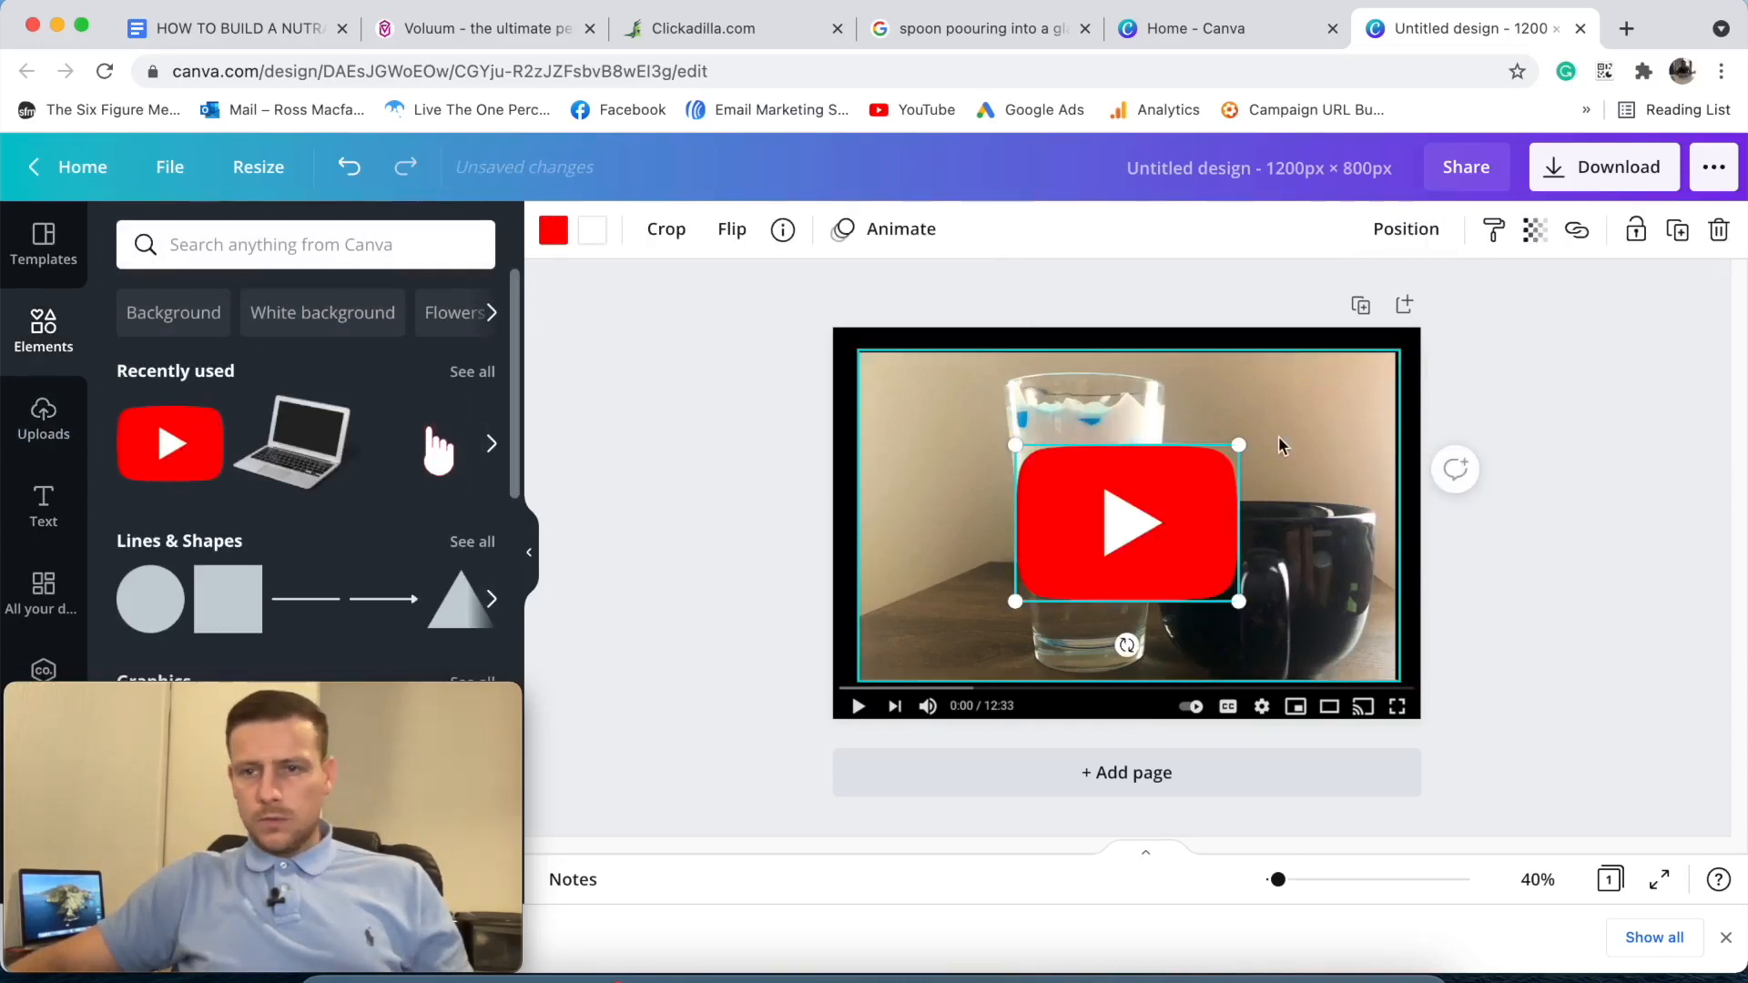
{"action": "left_click_drag", "start_coordinate": [1241, 440], "coordinate": [1125, 541]}
{"action": "left_click", "coordinate": [1406, 229]}
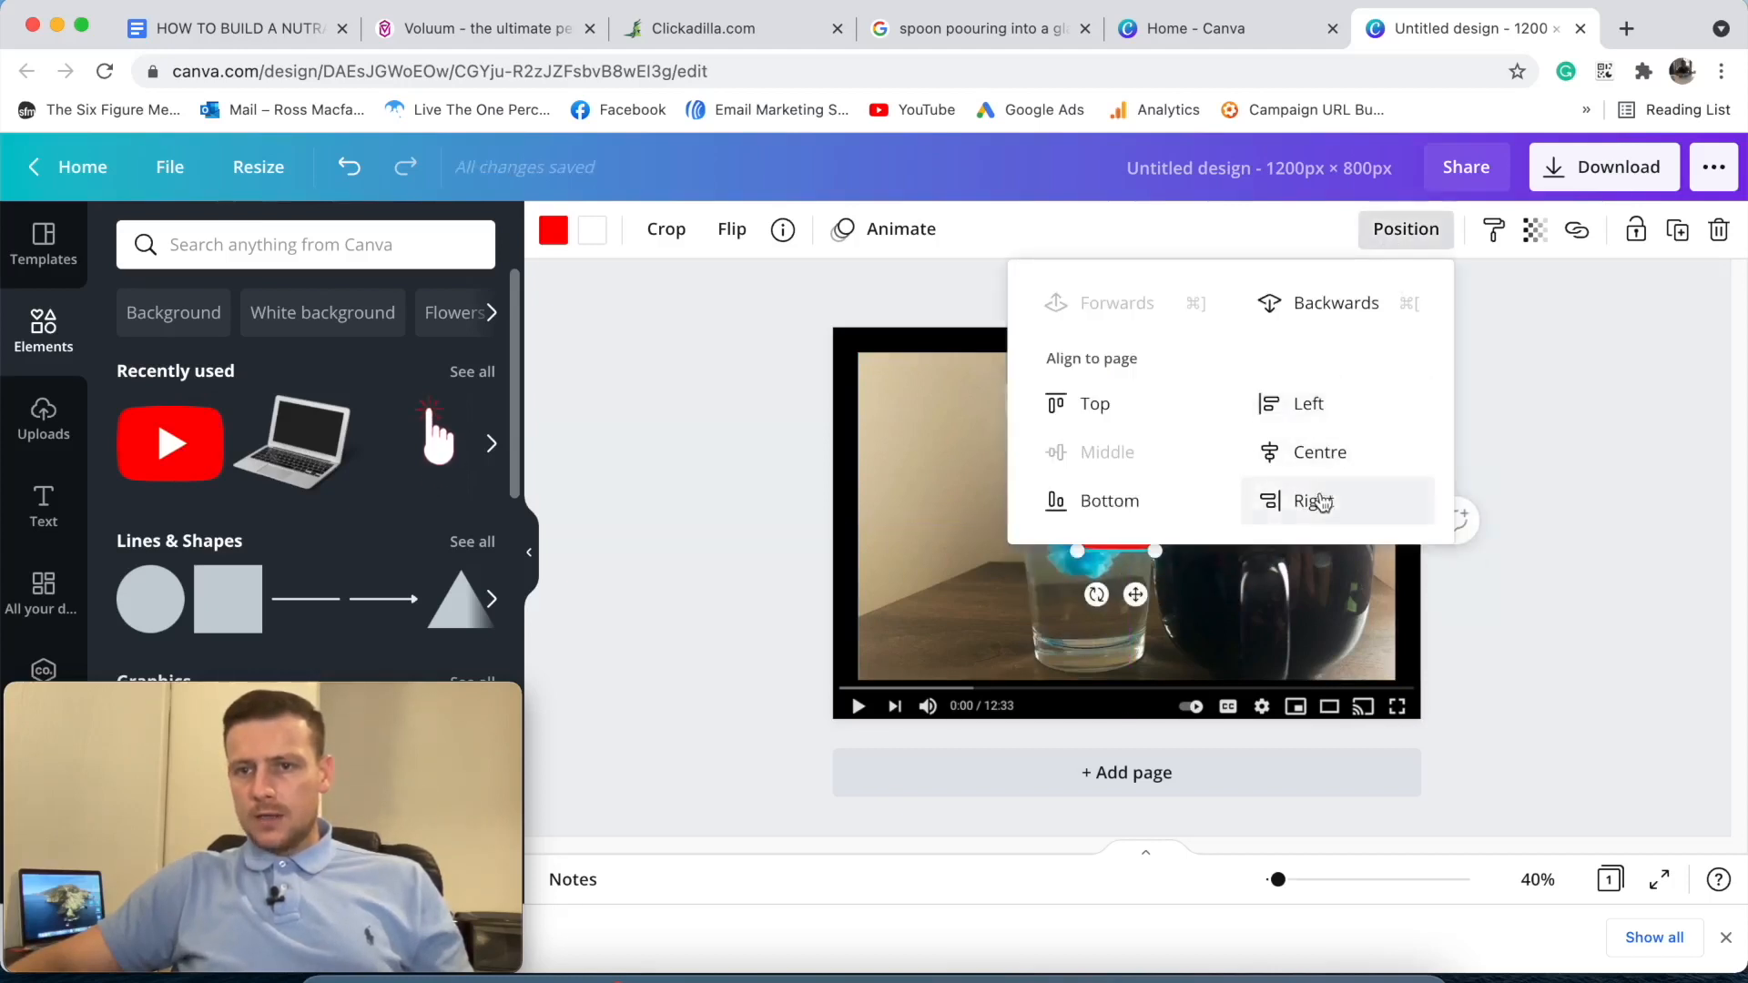
{"action": "left_click", "coordinate": [1325, 455]}
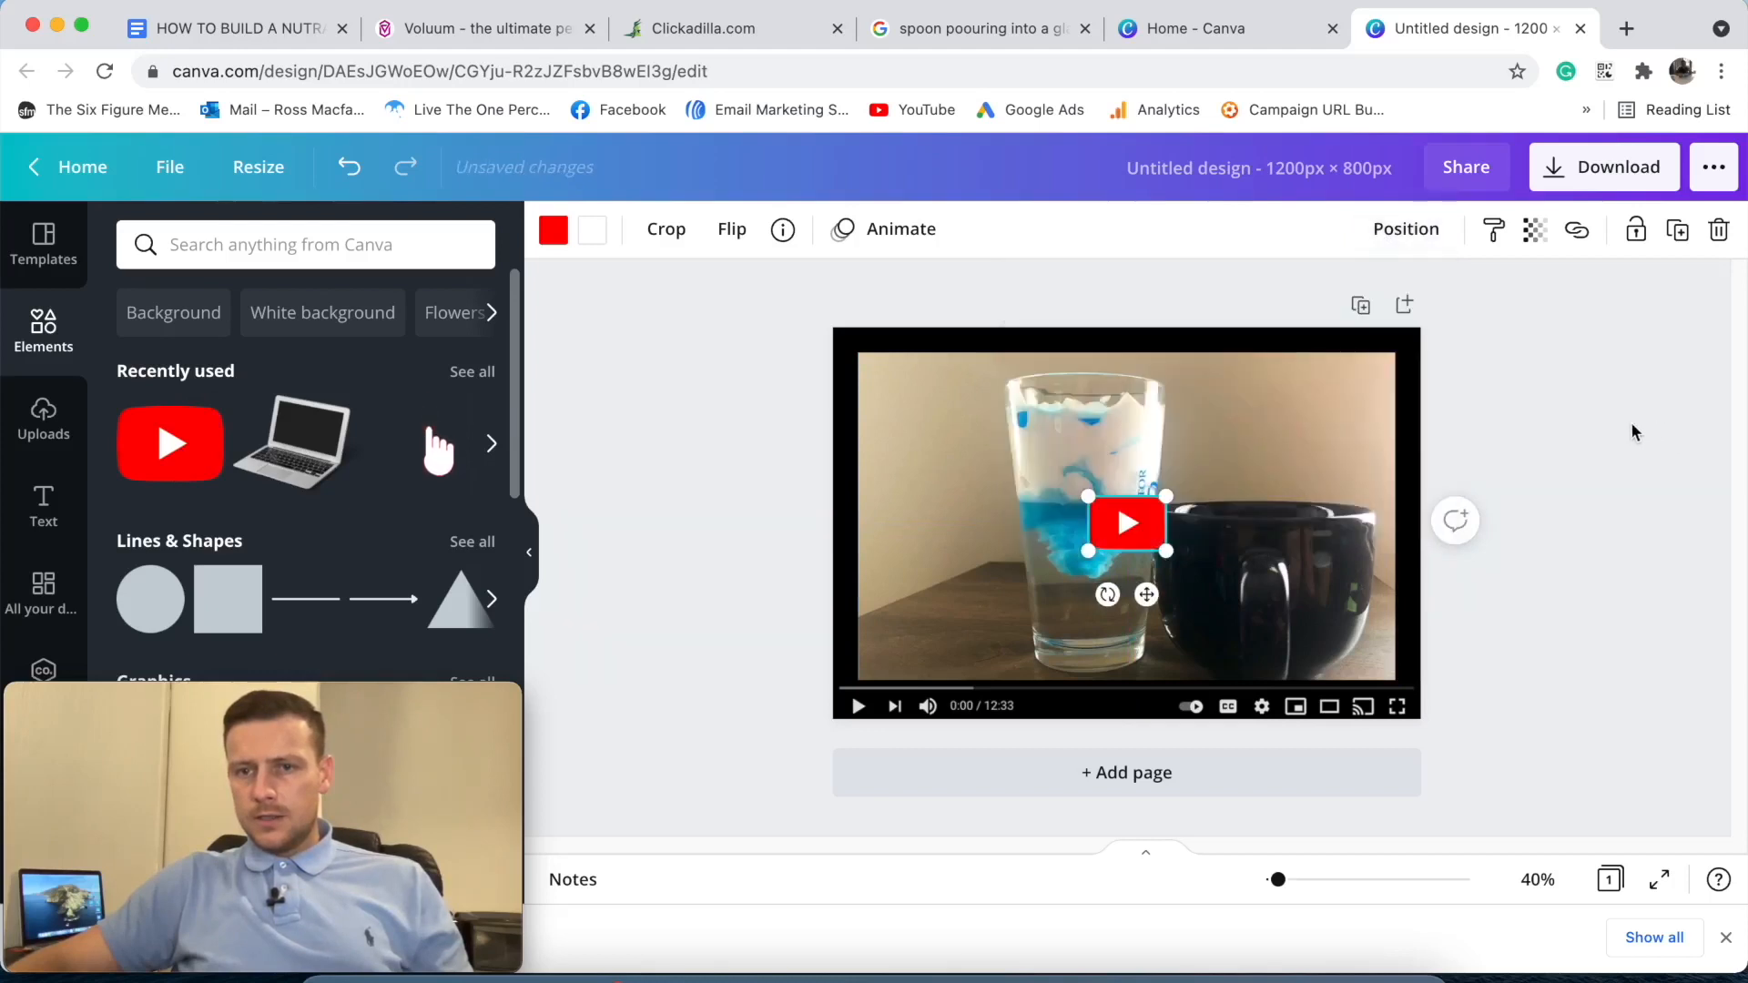
{"action": "left_click", "coordinate": [1629, 426]}
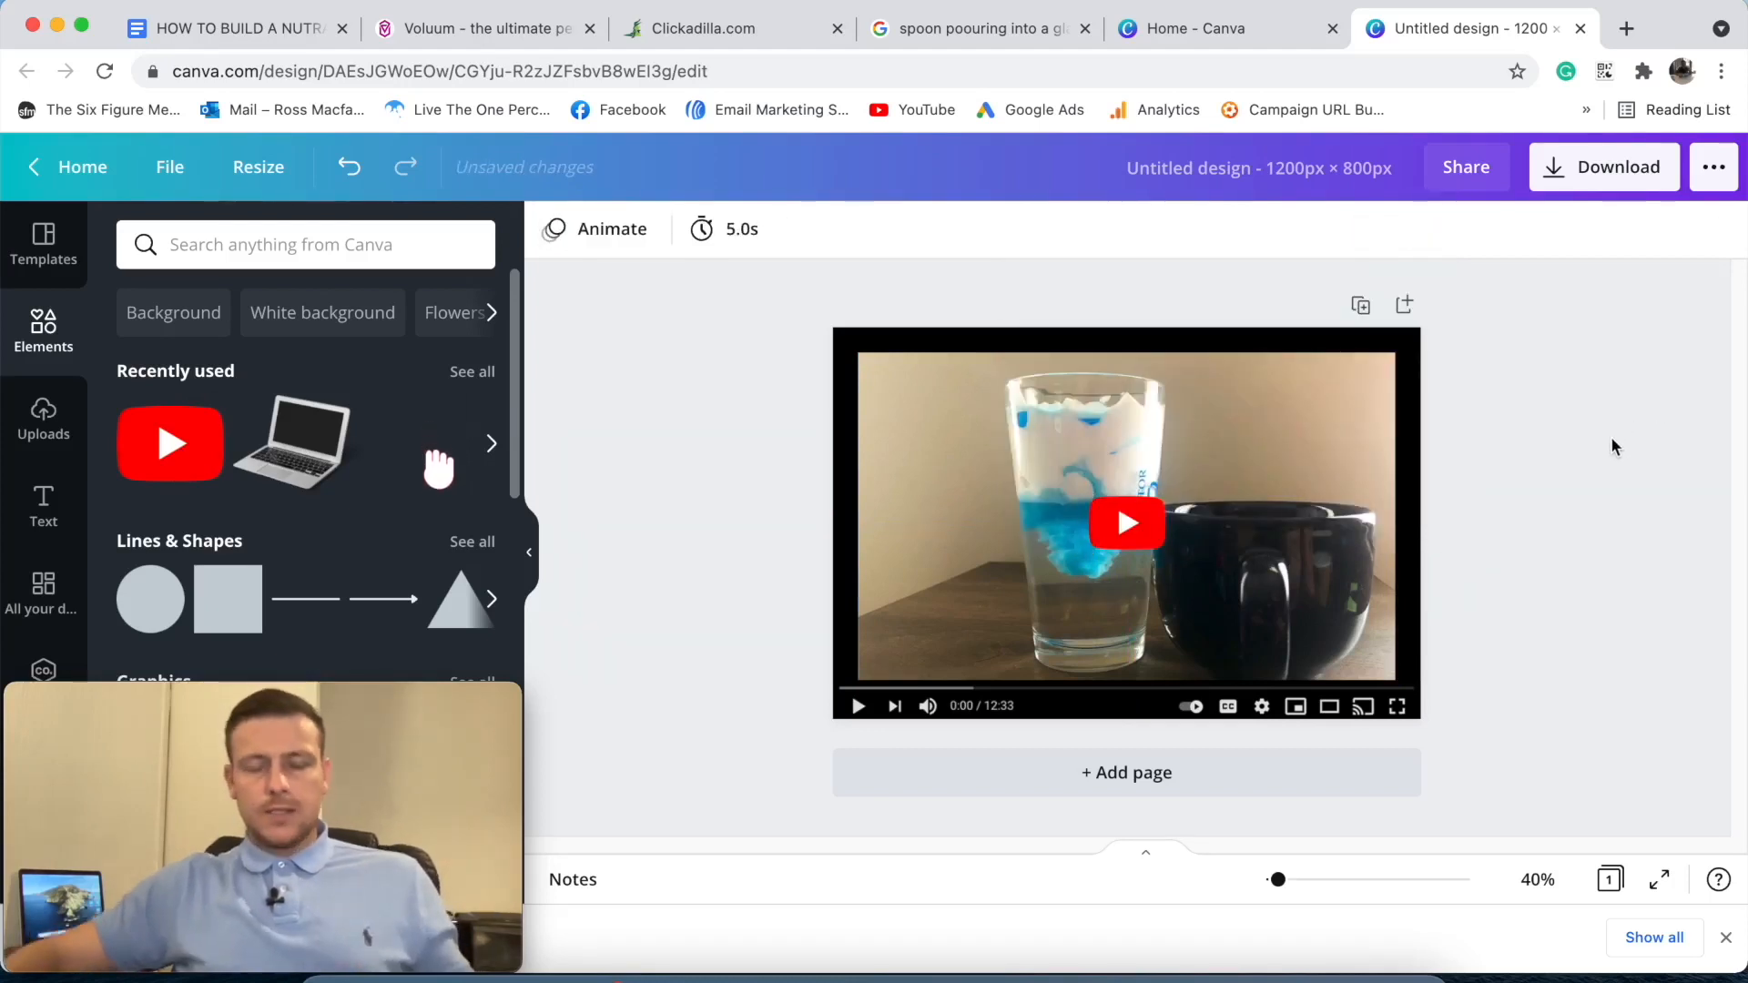
- Download the design as a PNG at 1200 x 800 px and dismiss the saved-design message
{"action": "left_click", "coordinate": [1603, 169]}
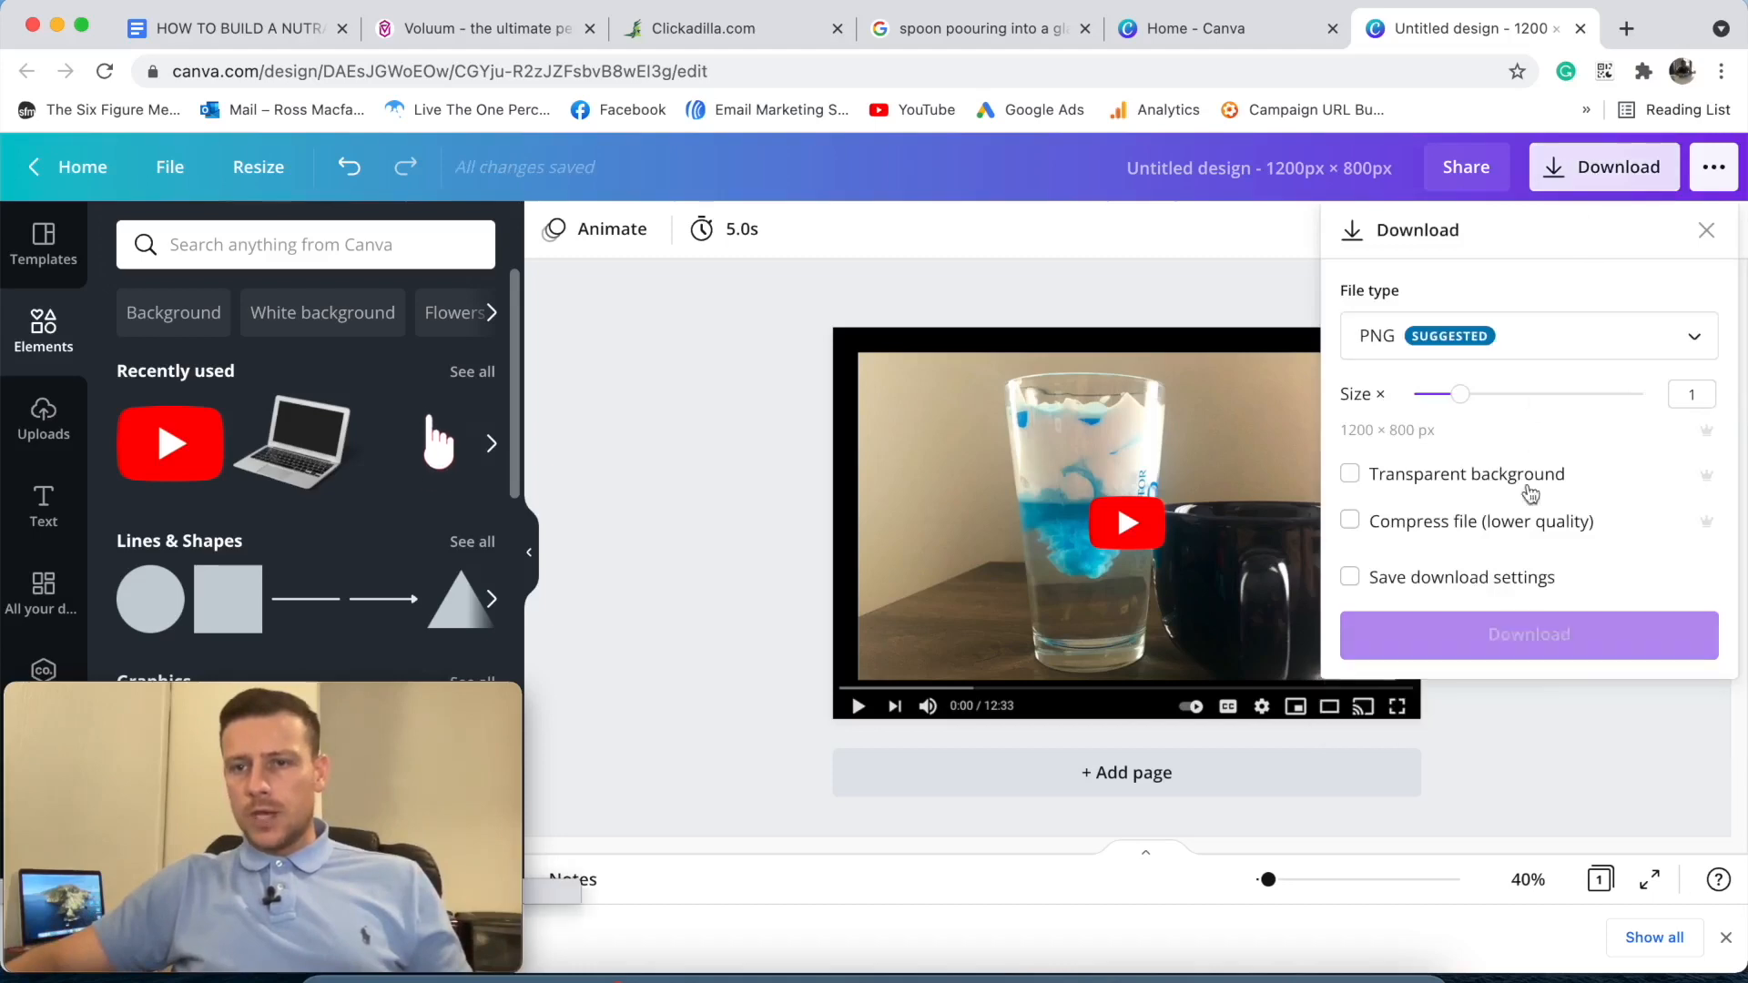
{"action": "left_click", "coordinate": [1538, 636]}
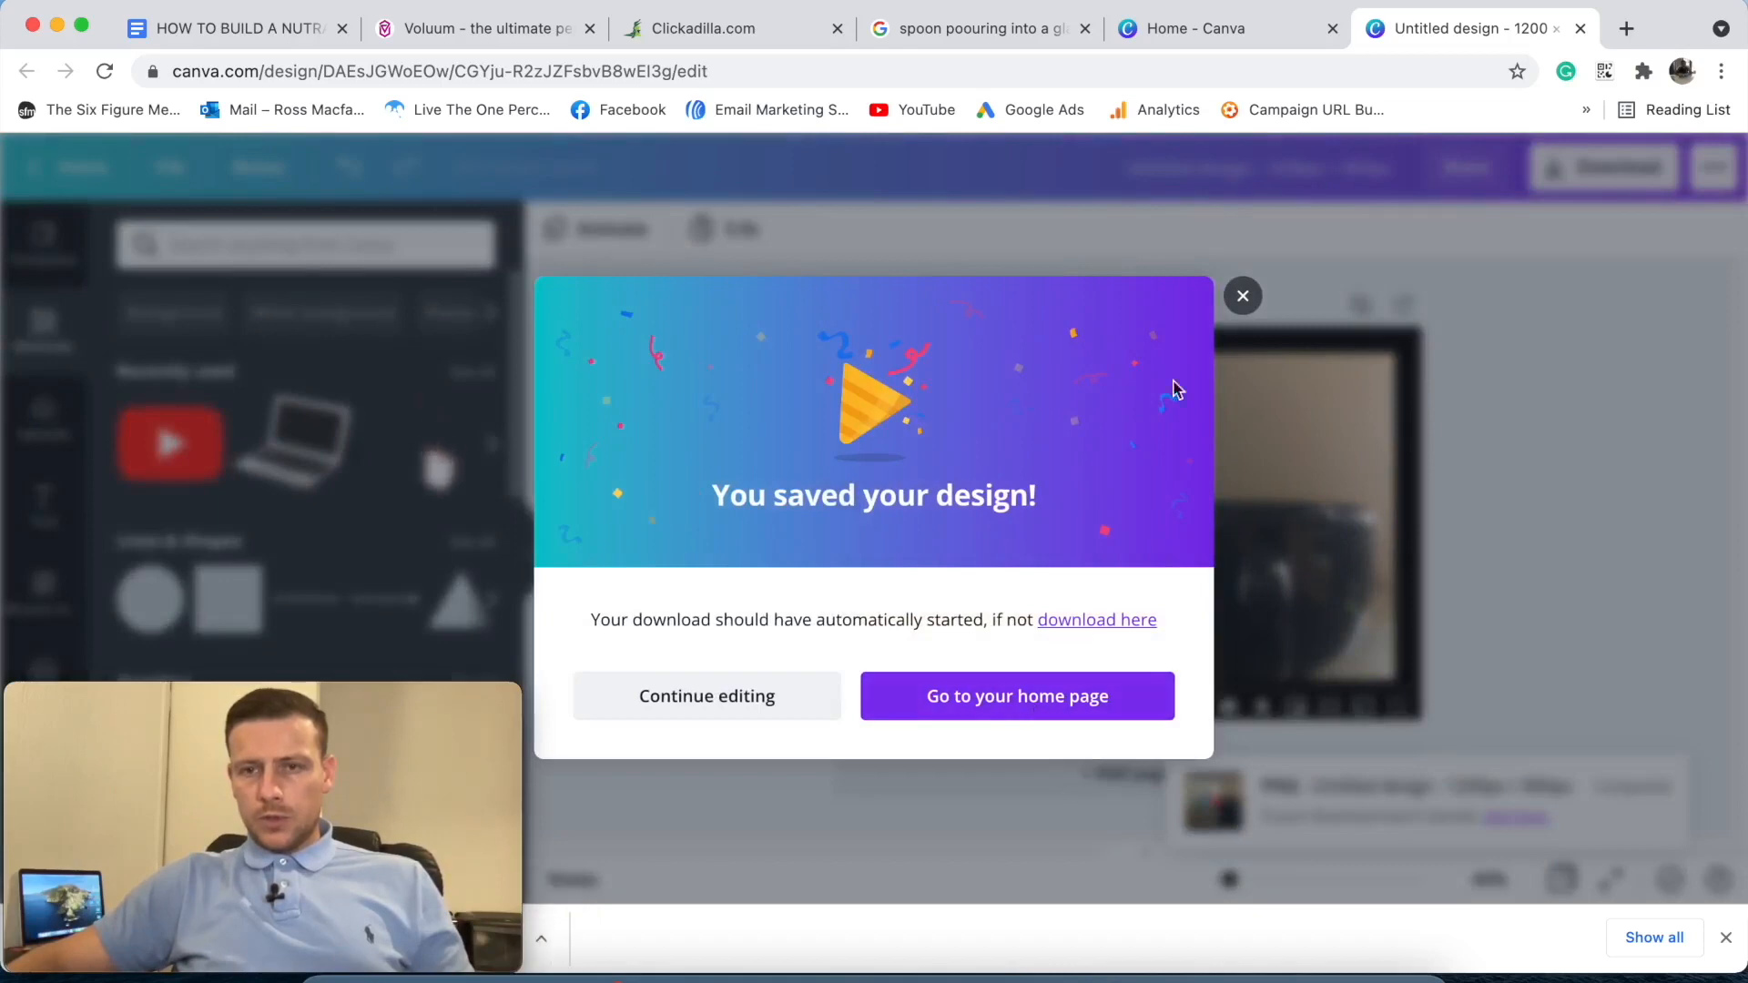
{"action": "left_click", "coordinate": [1244, 296]}
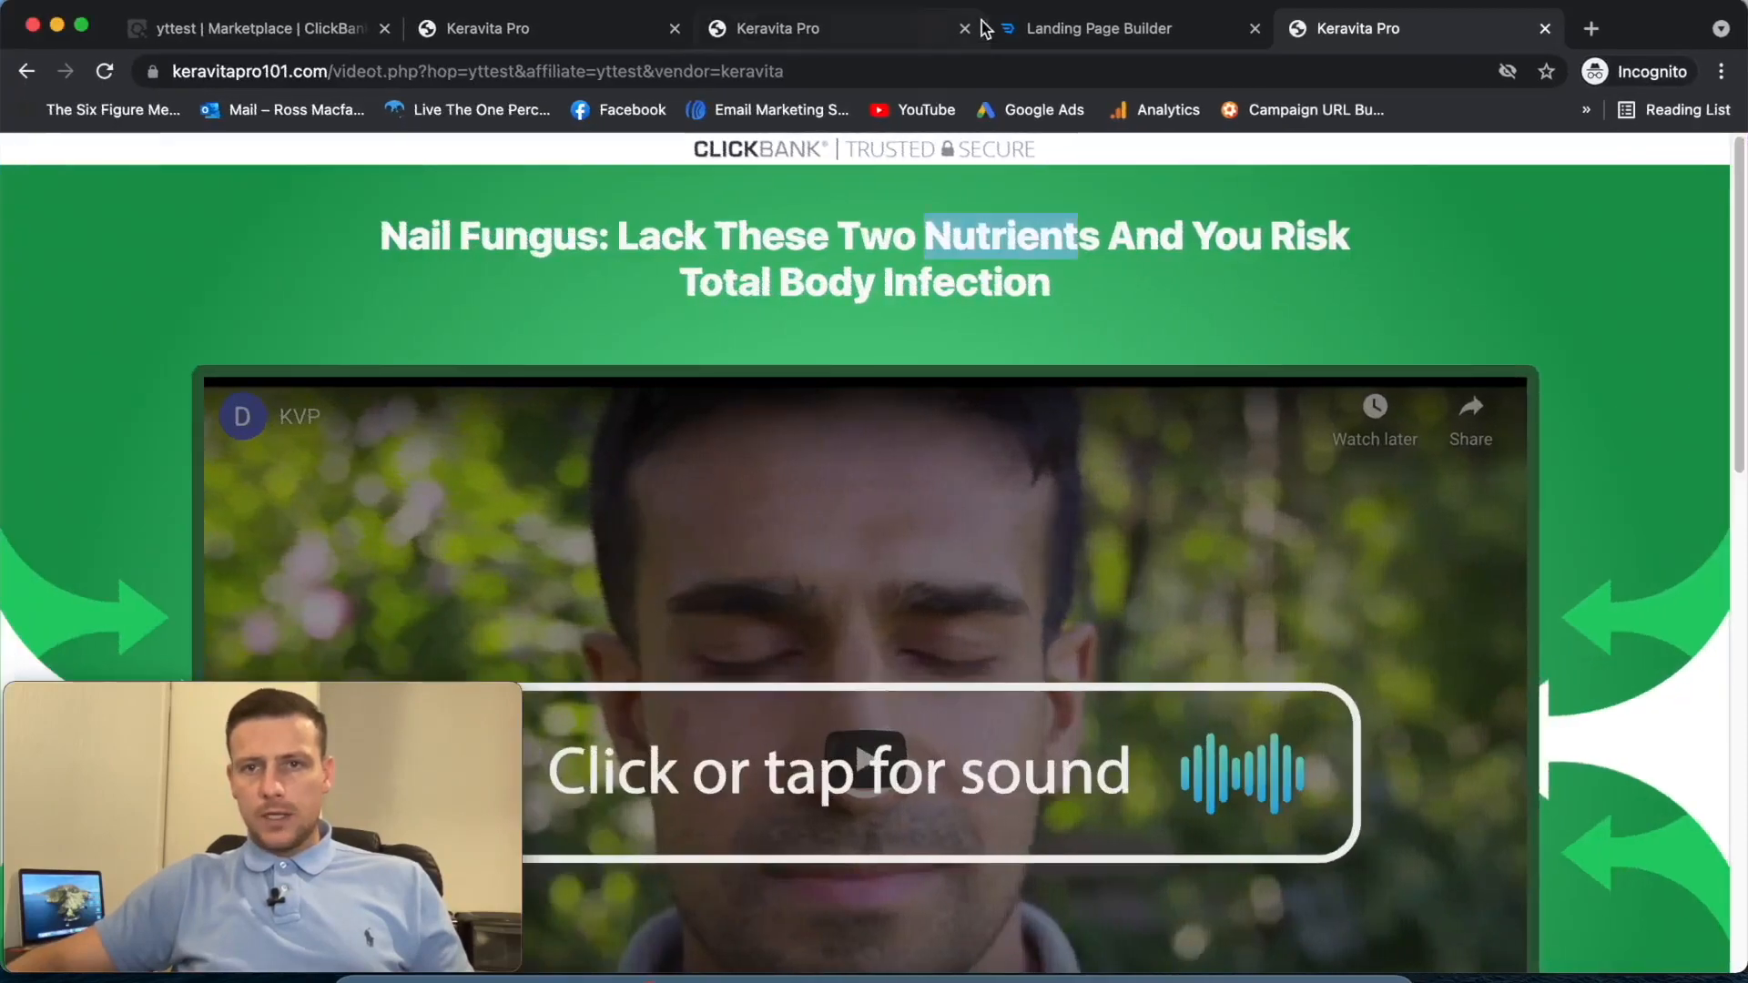
- Switch to the Deberoo landing page builder and replace the baking soda bottle image with "Untitled design.png" from Downloads
{"action": "left_click", "coordinate": [1083, 30]}
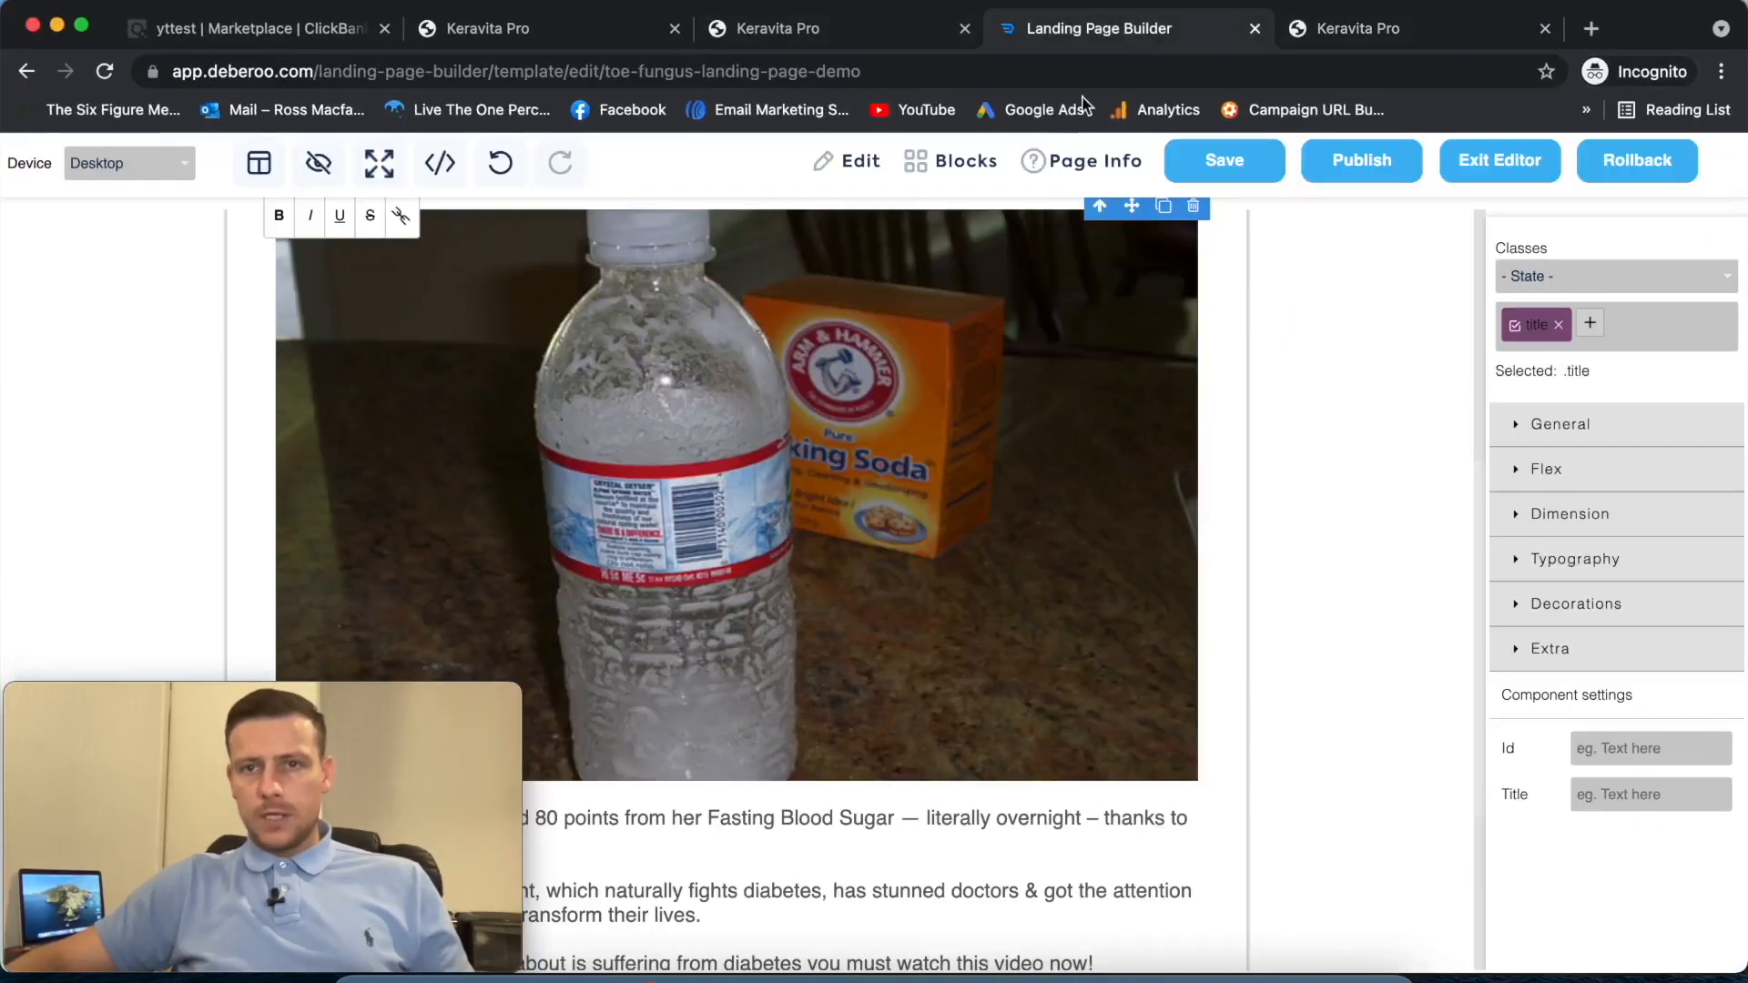
{"action": "left_click", "coordinate": [788, 421]}
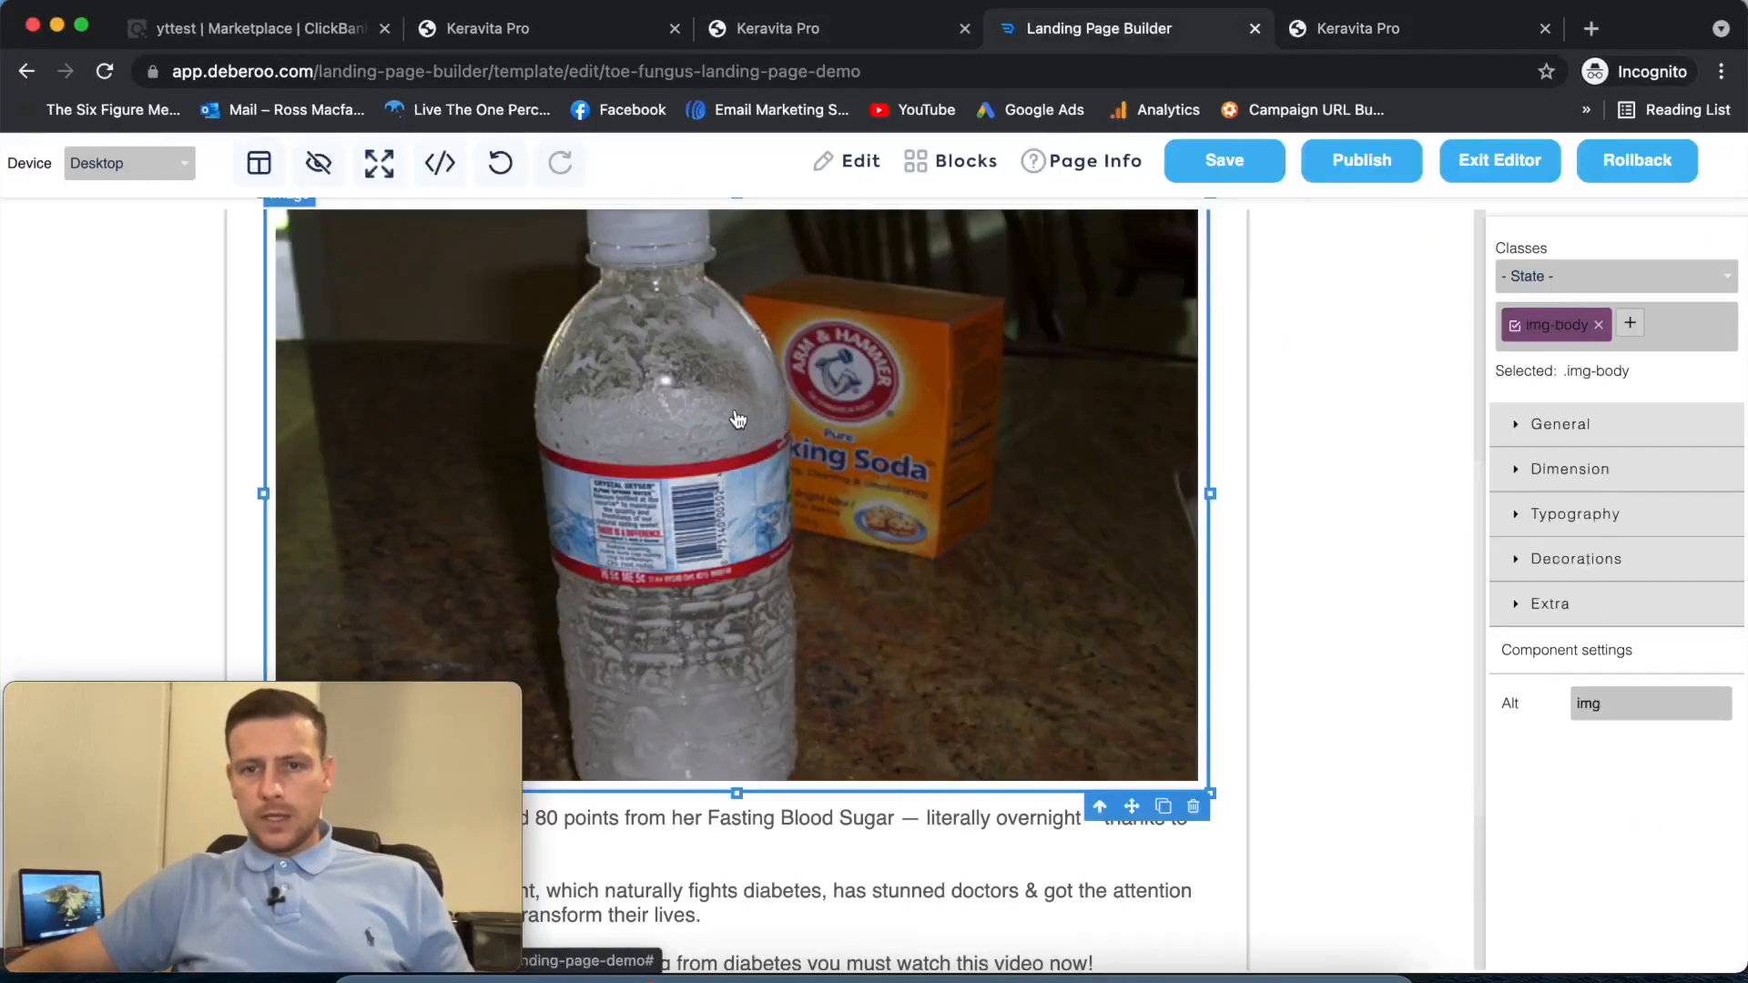
{"action": "scroll", "coordinate": [809, 410], "scroll_direction": "up", "scroll_amount": 3}
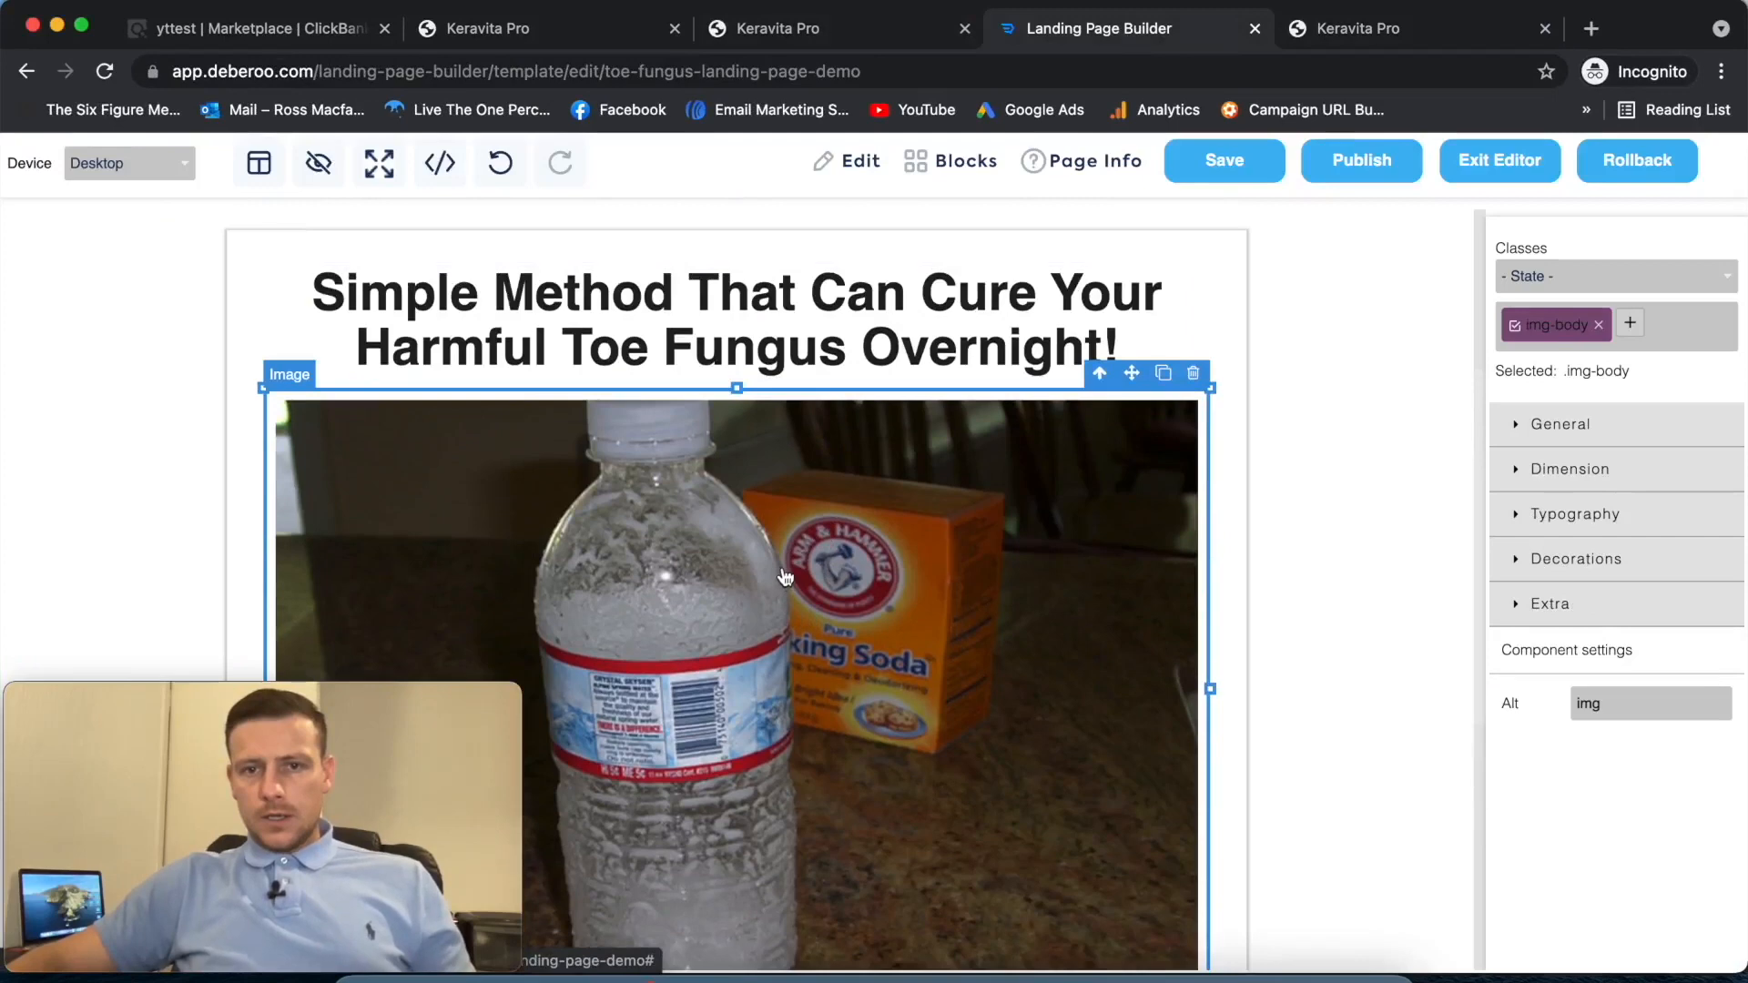
{"action": "scroll", "coordinate": [810, 559], "scroll_direction": "down", "scroll_amount": 2}
{"action": "double_click", "coordinate": [756, 480]}
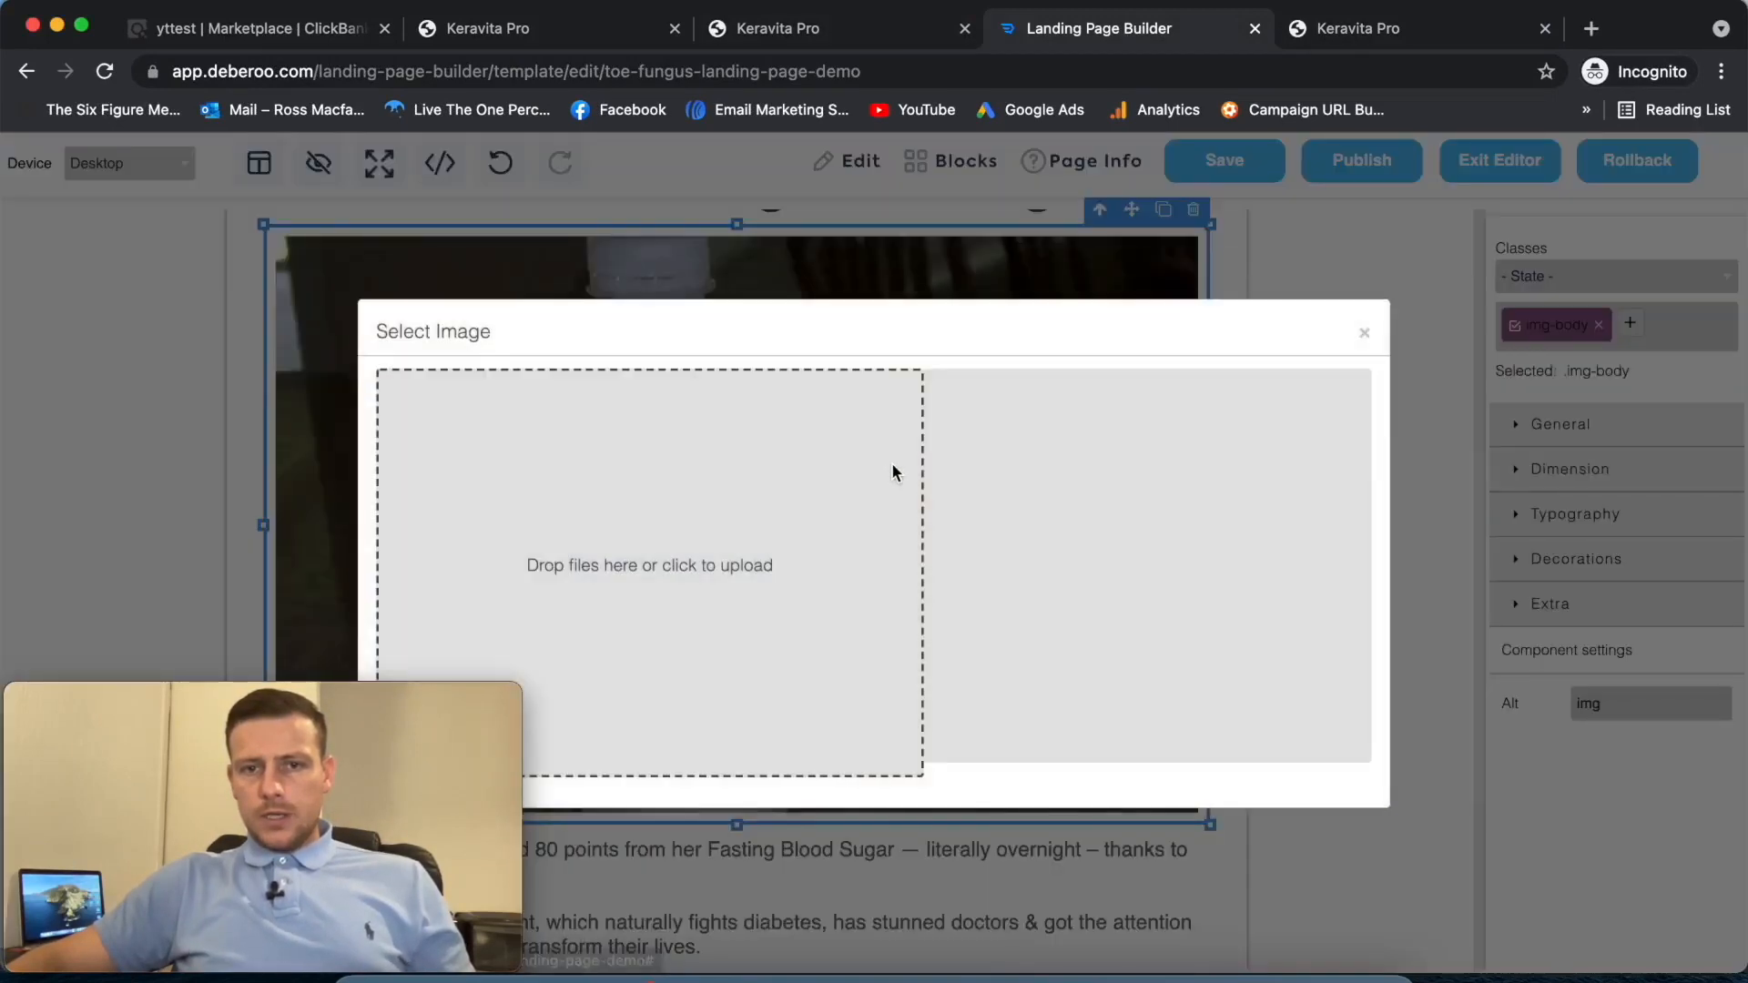
{"action": "left_click", "coordinate": [610, 567]}
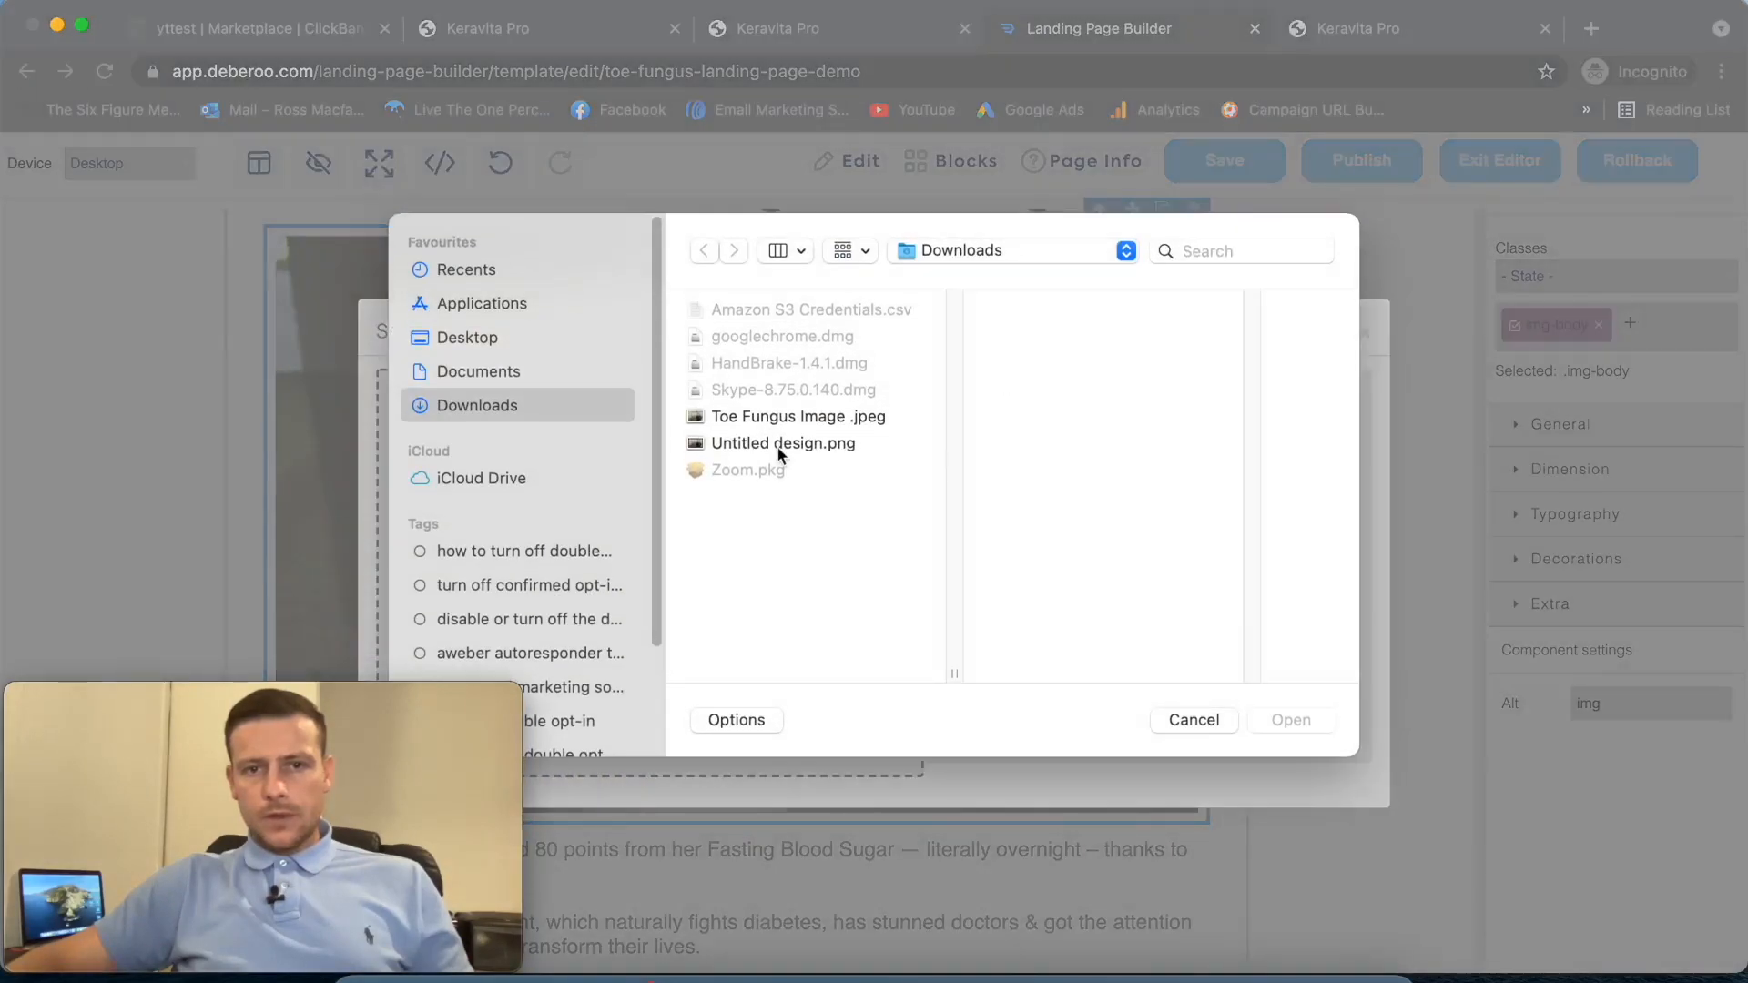
{"action": "left_click", "coordinate": [780, 446]}
{"action": "left_click", "coordinate": [1291, 721]}
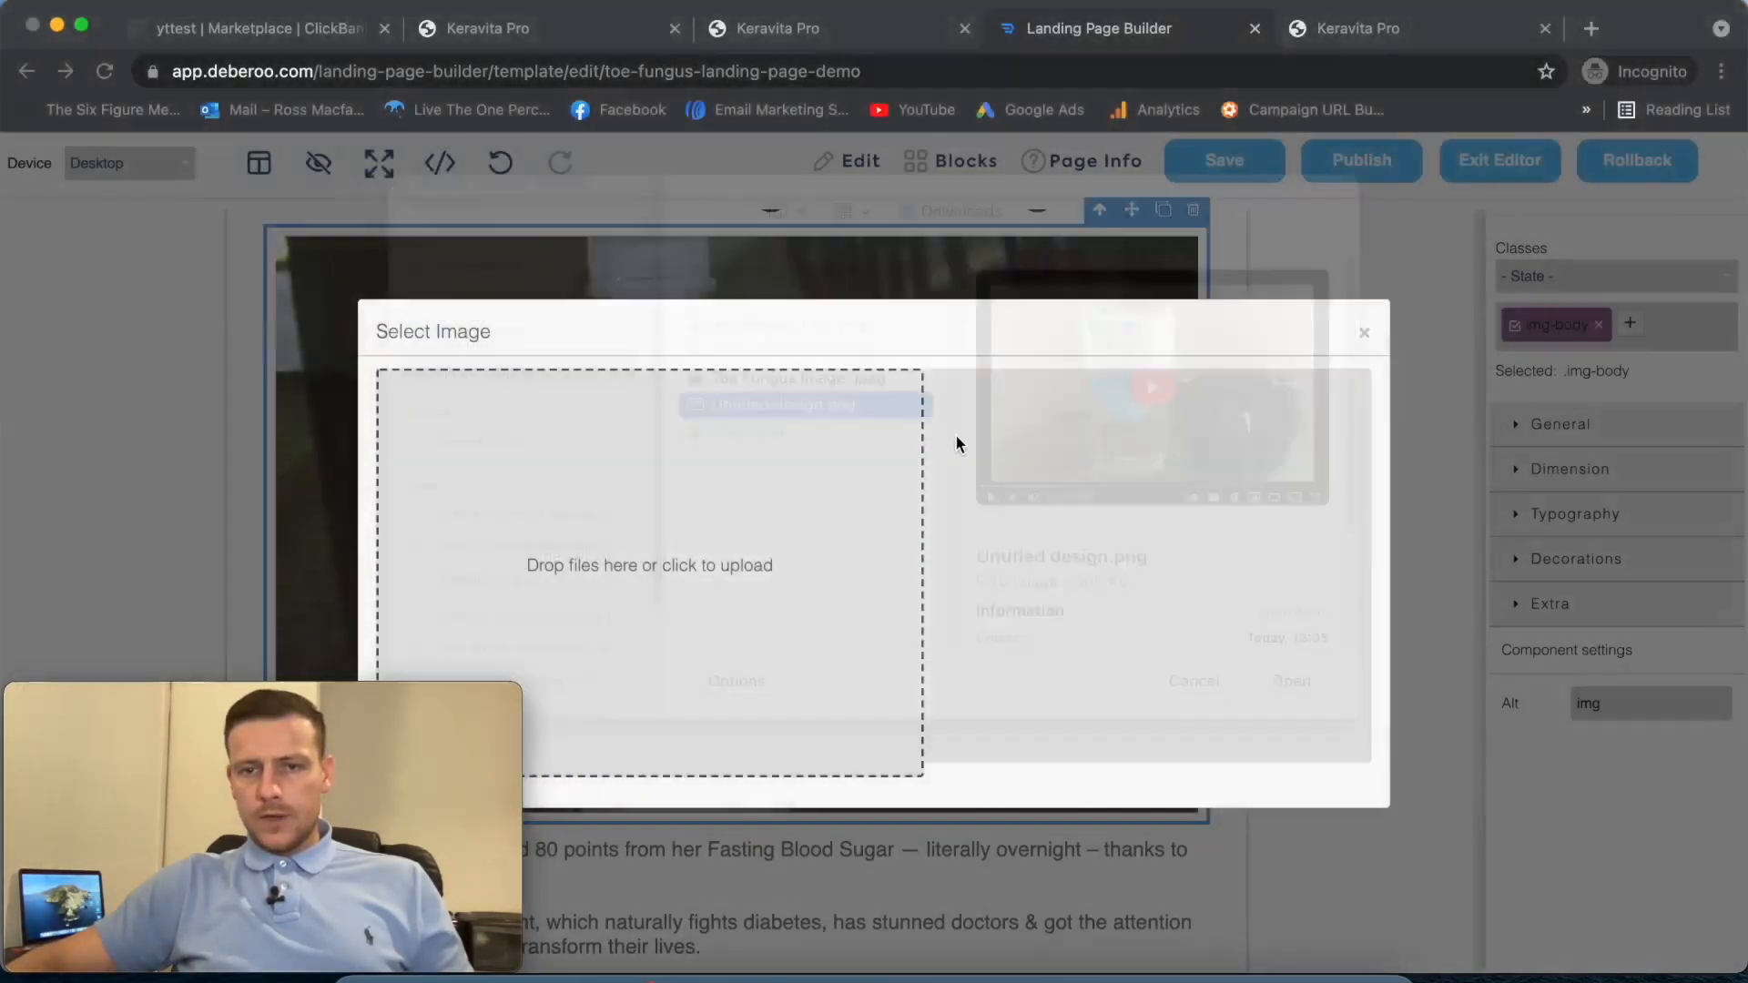
{"action": "left_click", "coordinate": [1366, 333]}
{"action": "scroll", "coordinate": [1314, 410], "scroll_direction": "down", "scroll_amount": 3}
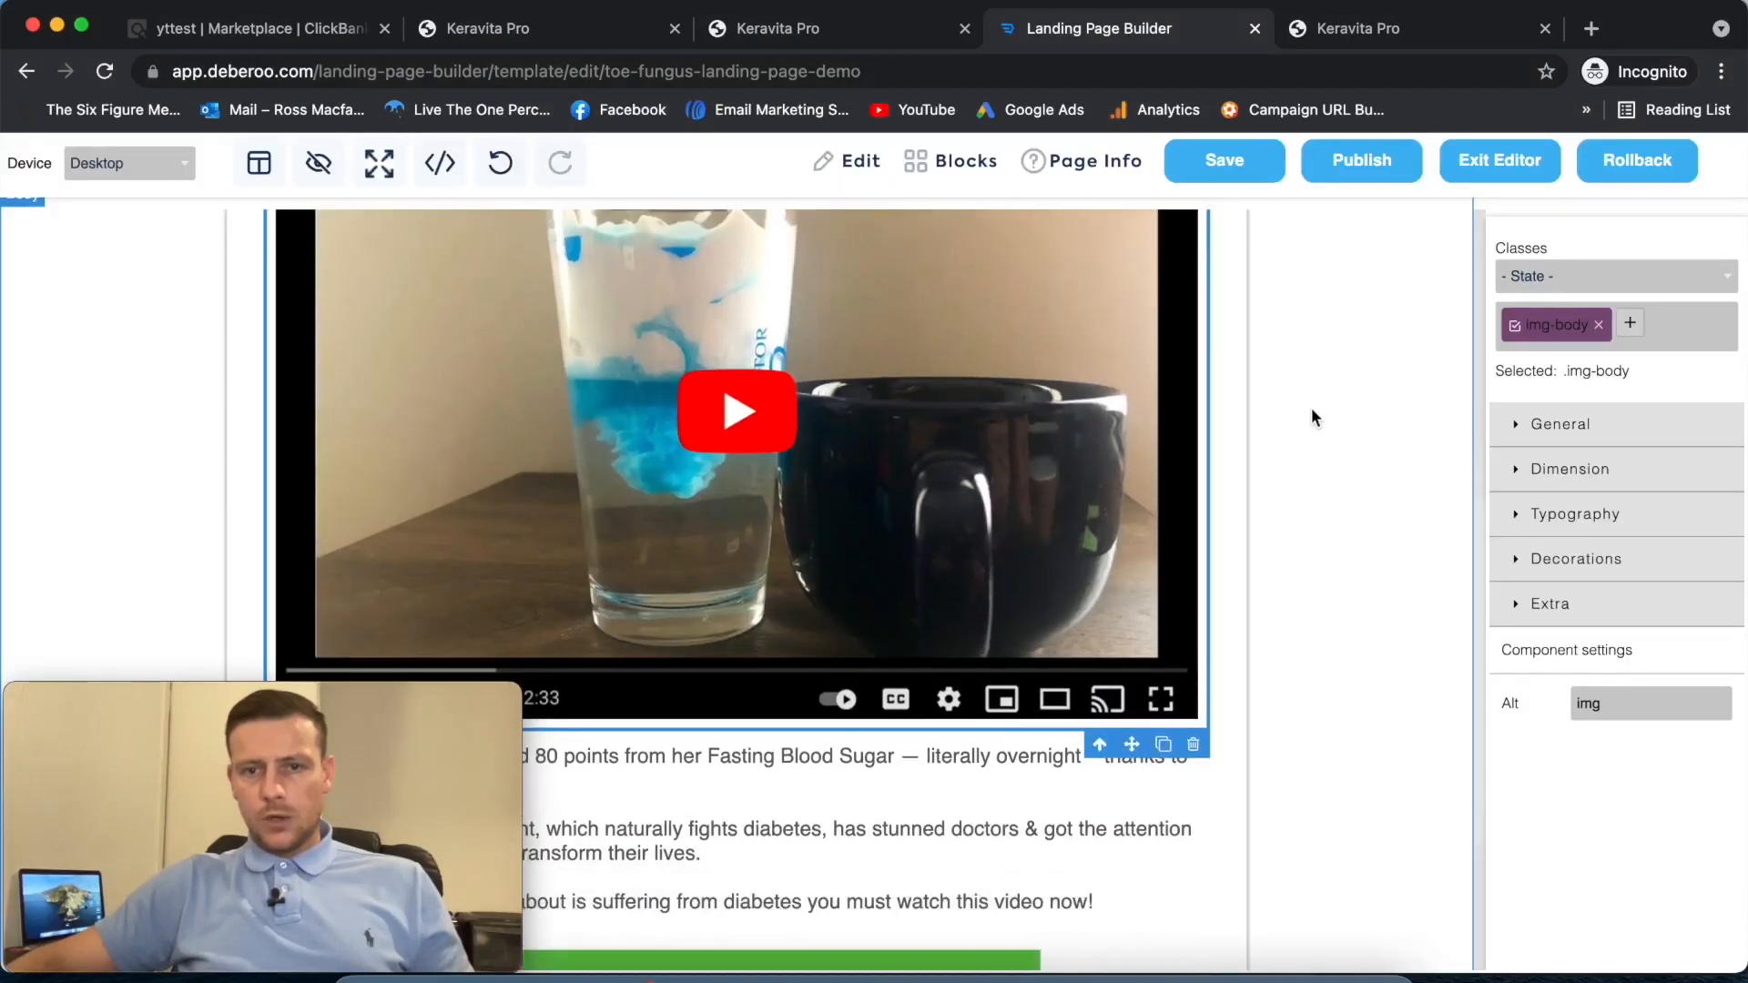
- Review the landing page's headline and body copy against the Keravita video page headline and the nails and hair presentation
{"action": "scroll", "coordinate": [1328, 401], "scroll_direction": "up", "scroll_amount": 5}
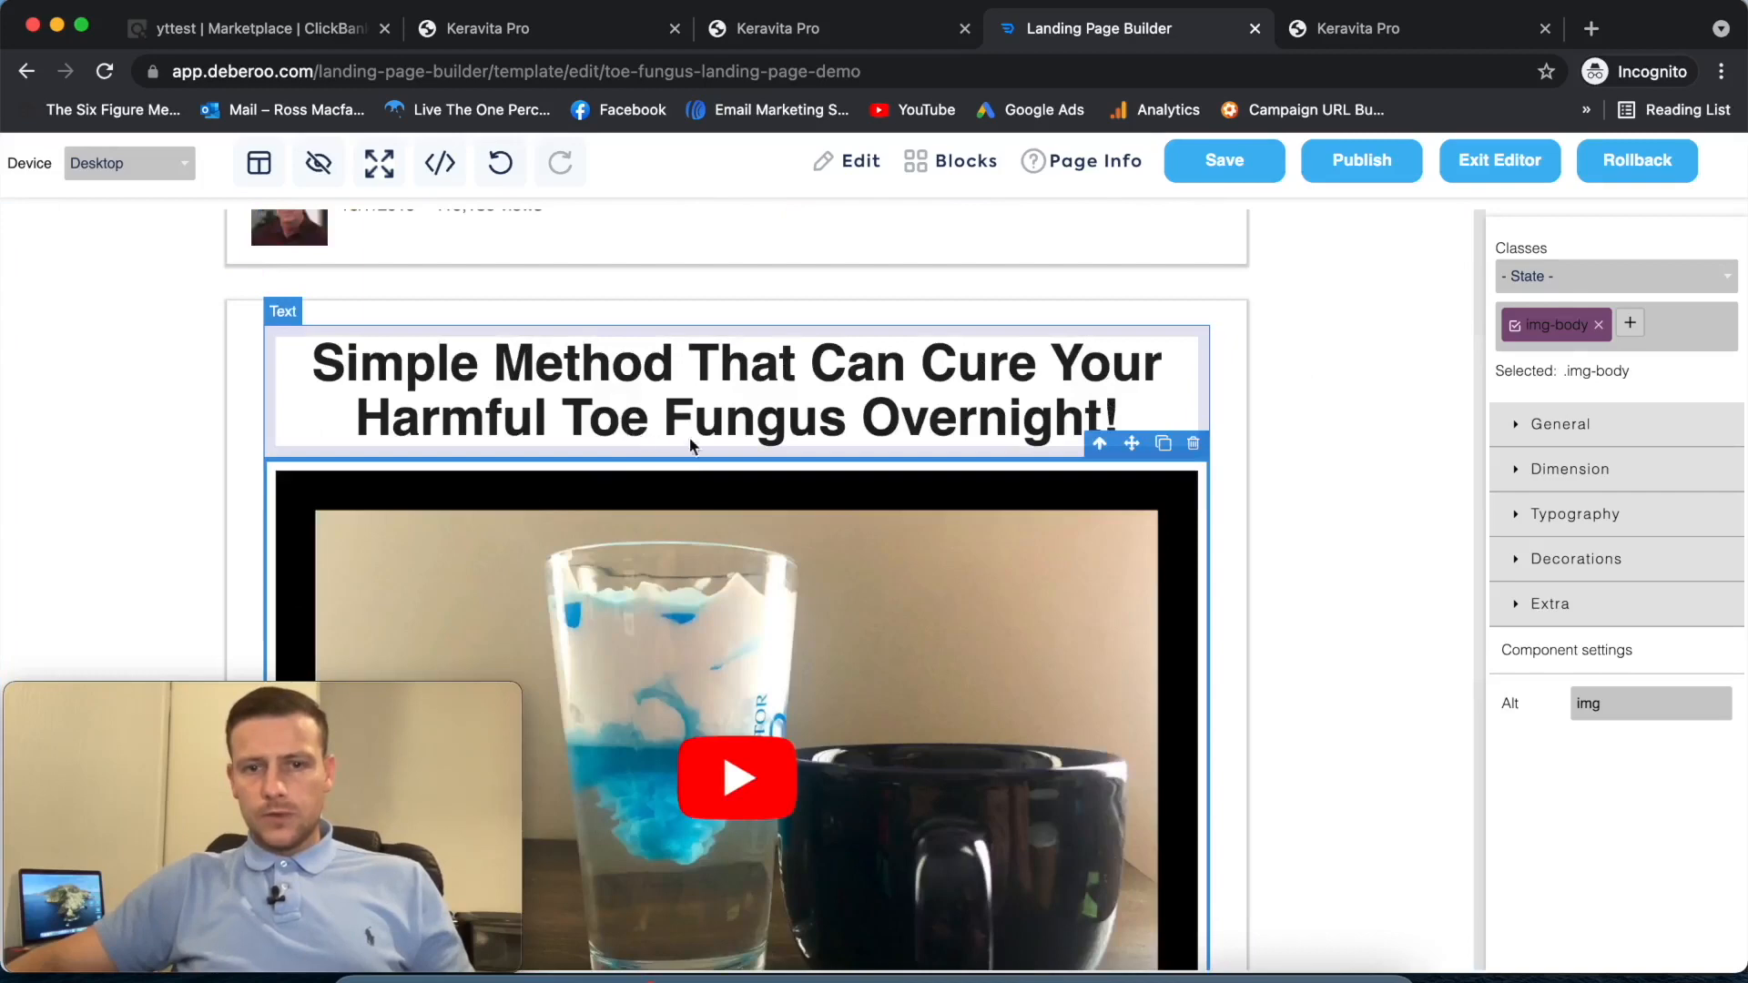
{"action": "scroll", "coordinate": [692, 451], "scroll_direction": "down", "scroll_amount": 3}
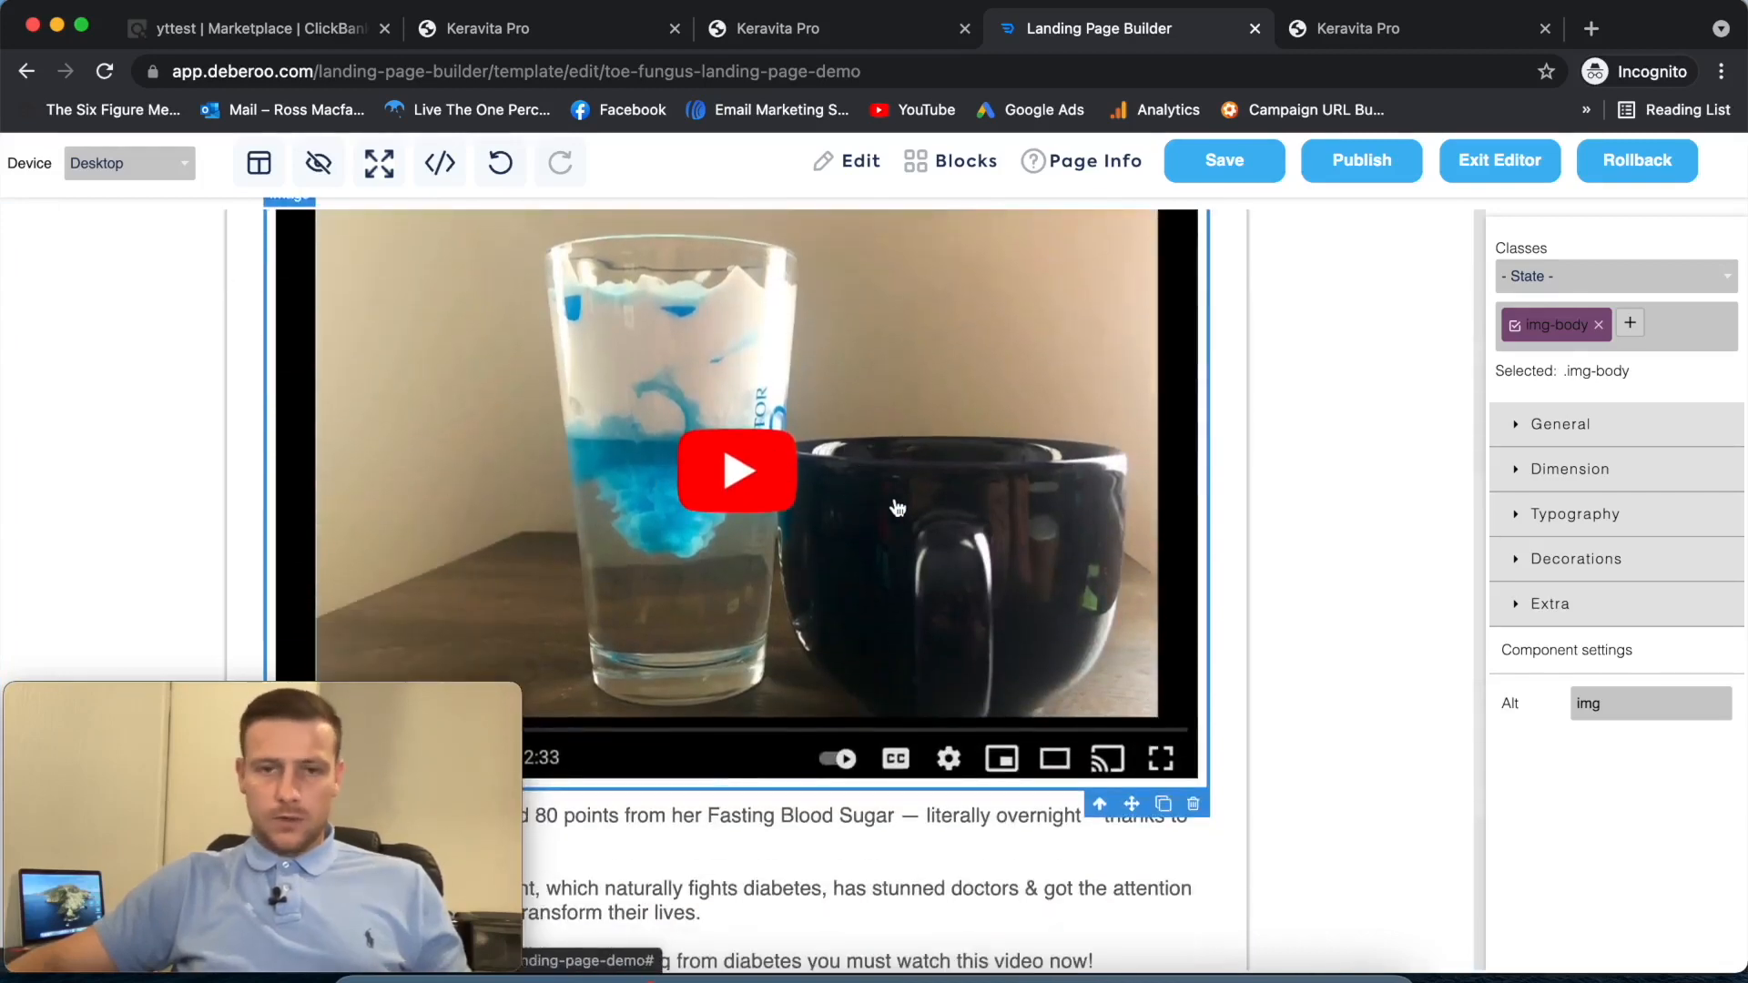
{"action": "scroll", "coordinate": [911, 500], "scroll_direction": "down", "scroll_amount": 3}
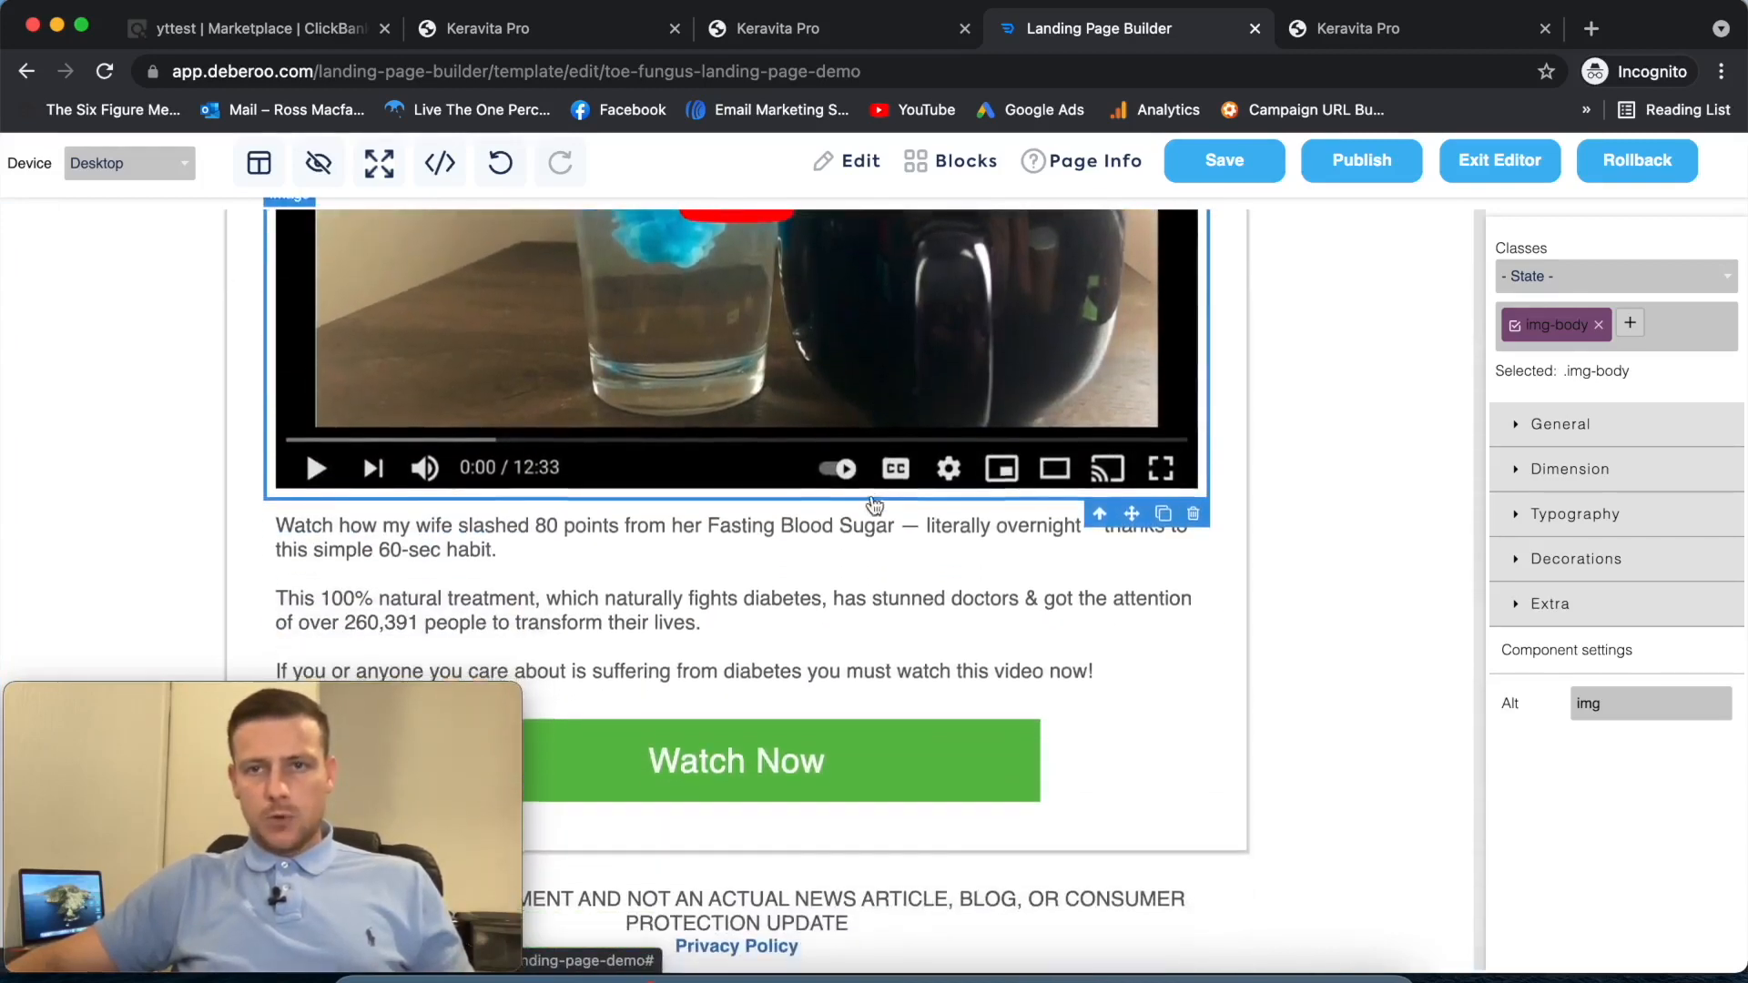
{"action": "scroll", "coordinate": [876, 505], "scroll_direction": "up", "scroll_amount": 9}
{"action": "left_click", "coordinate": [1353, 32]}
{"action": "left_click_drag", "start_coordinate": [990, 233], "coordinate": [1118, 241]}
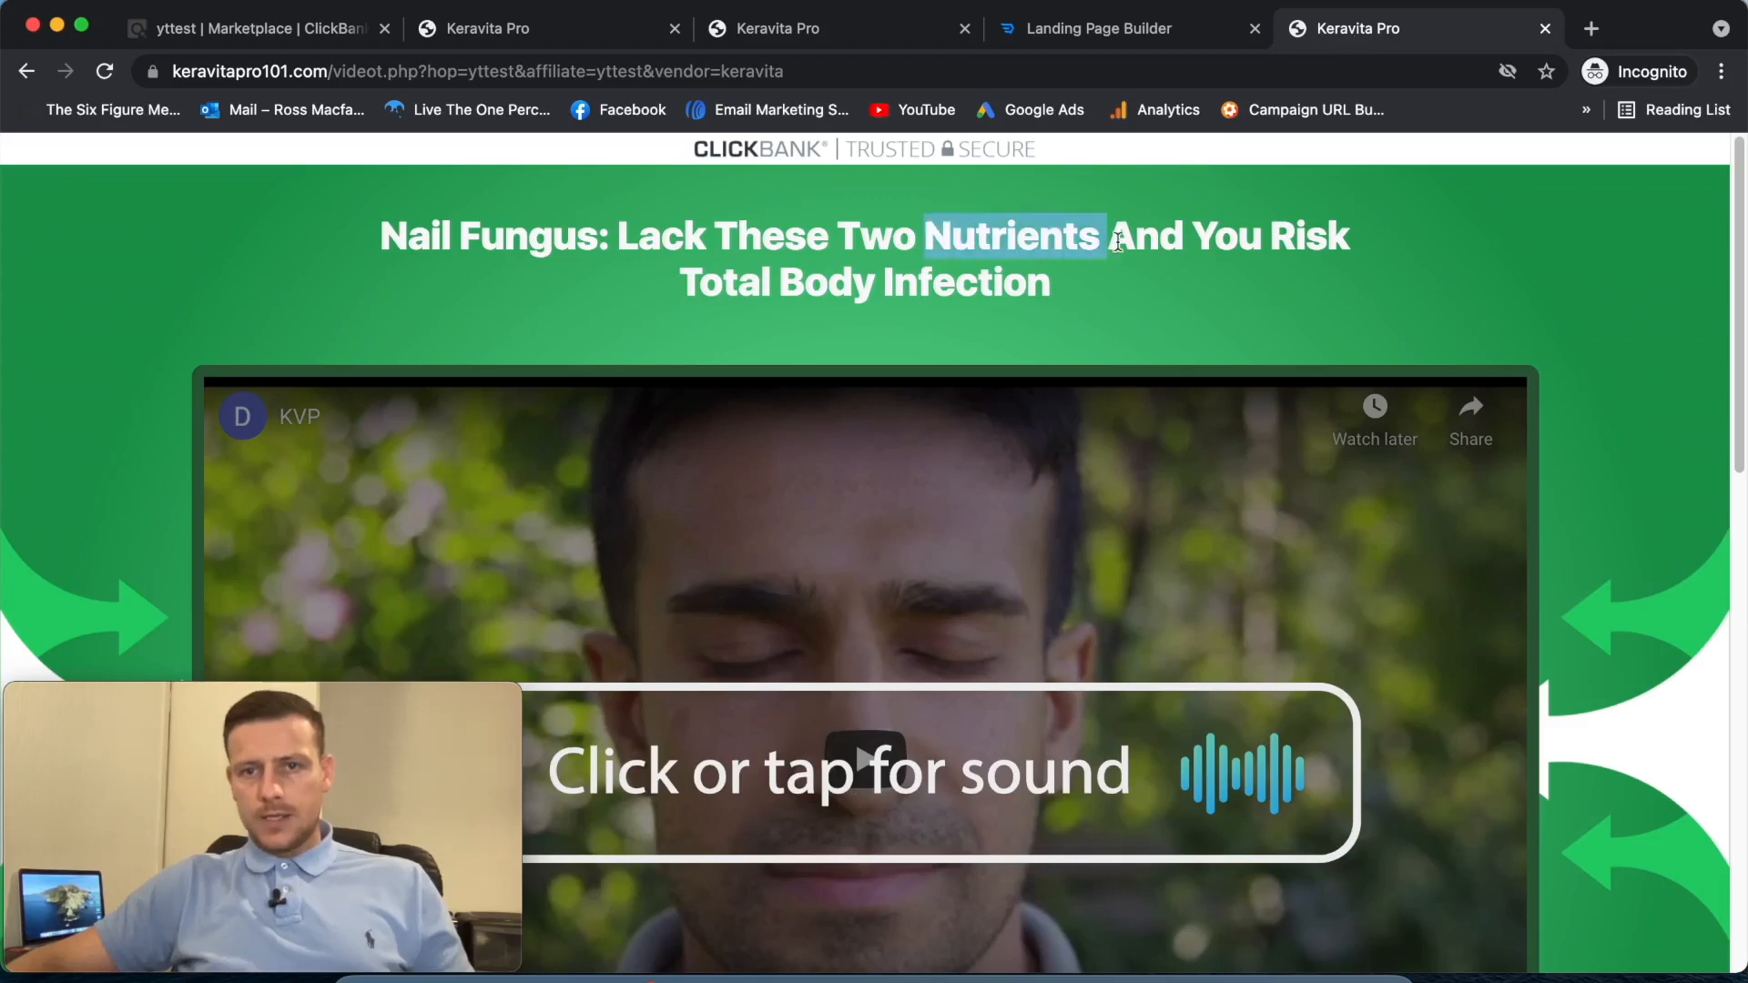
{"action": "left_click", "coordinate": [1128, 29]}
{"action": "scroll", "coordinate": [760, 613], "scroll_direction": "down", "scroll_amount": 8}
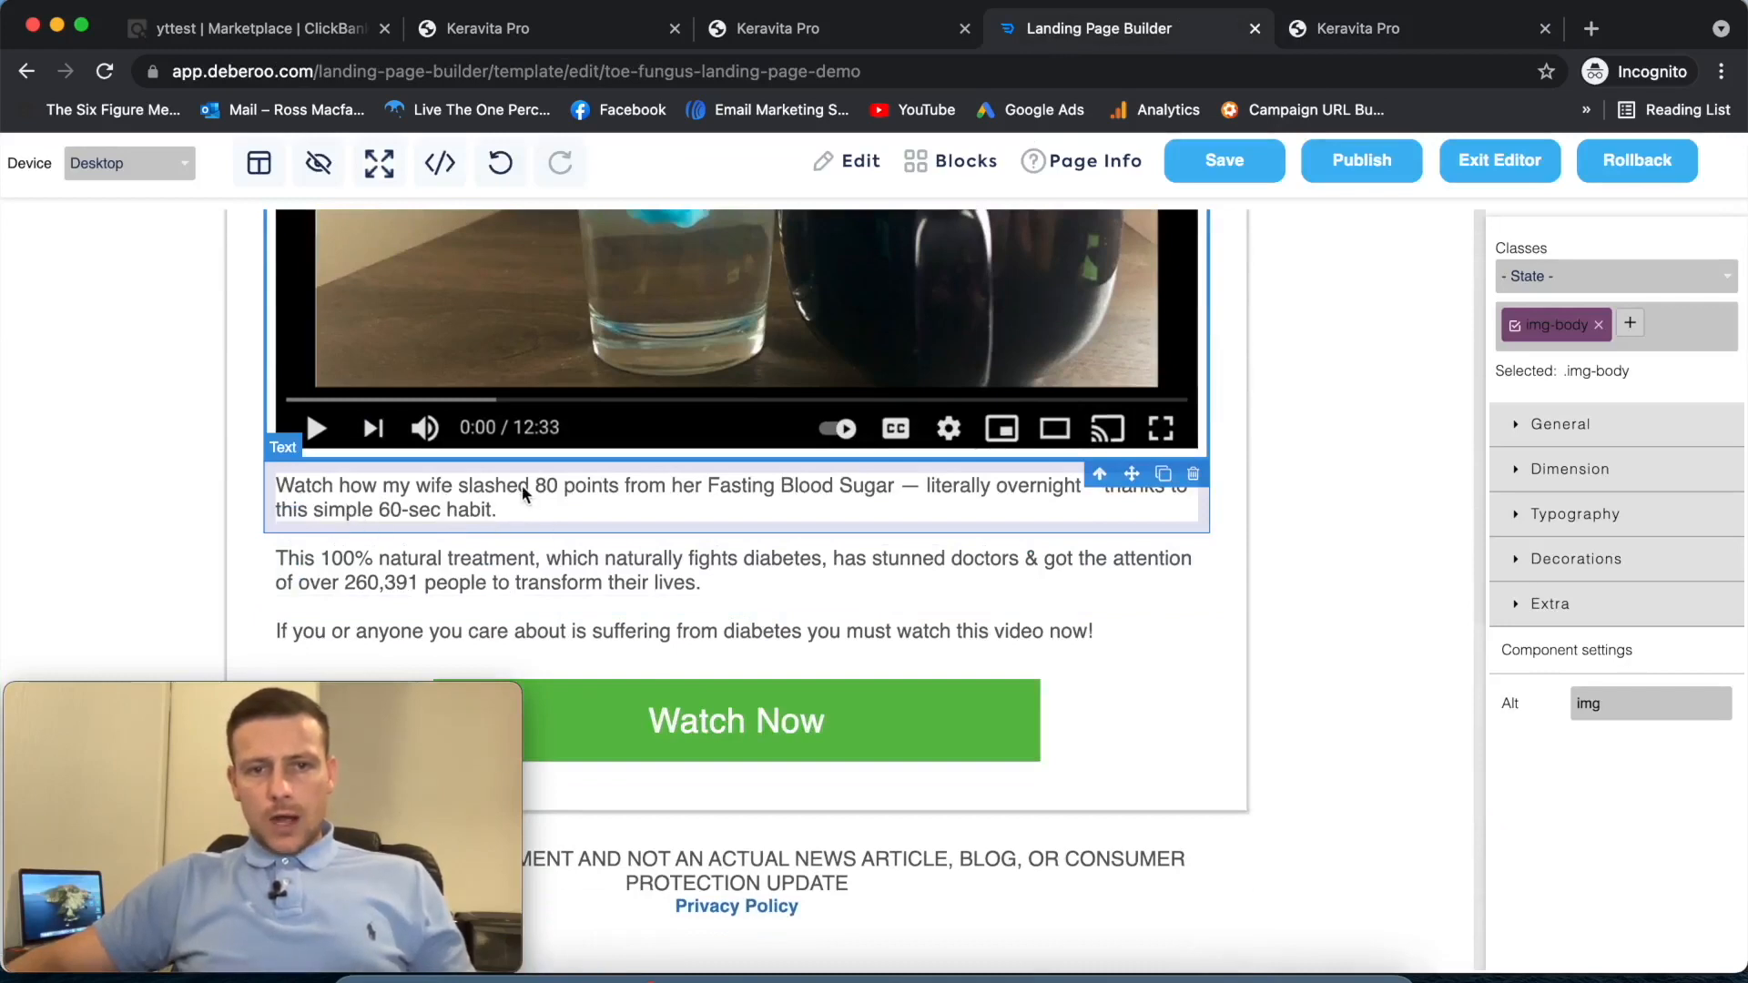
{"action": "left_click", "coordinate": [836, 22]}
{"action": "scroll", "coordinate": [816, 402], "scroll_direction": "down", "scroll_amount": 5}
{"action": "left_click", "coordinate": [563, 34]}
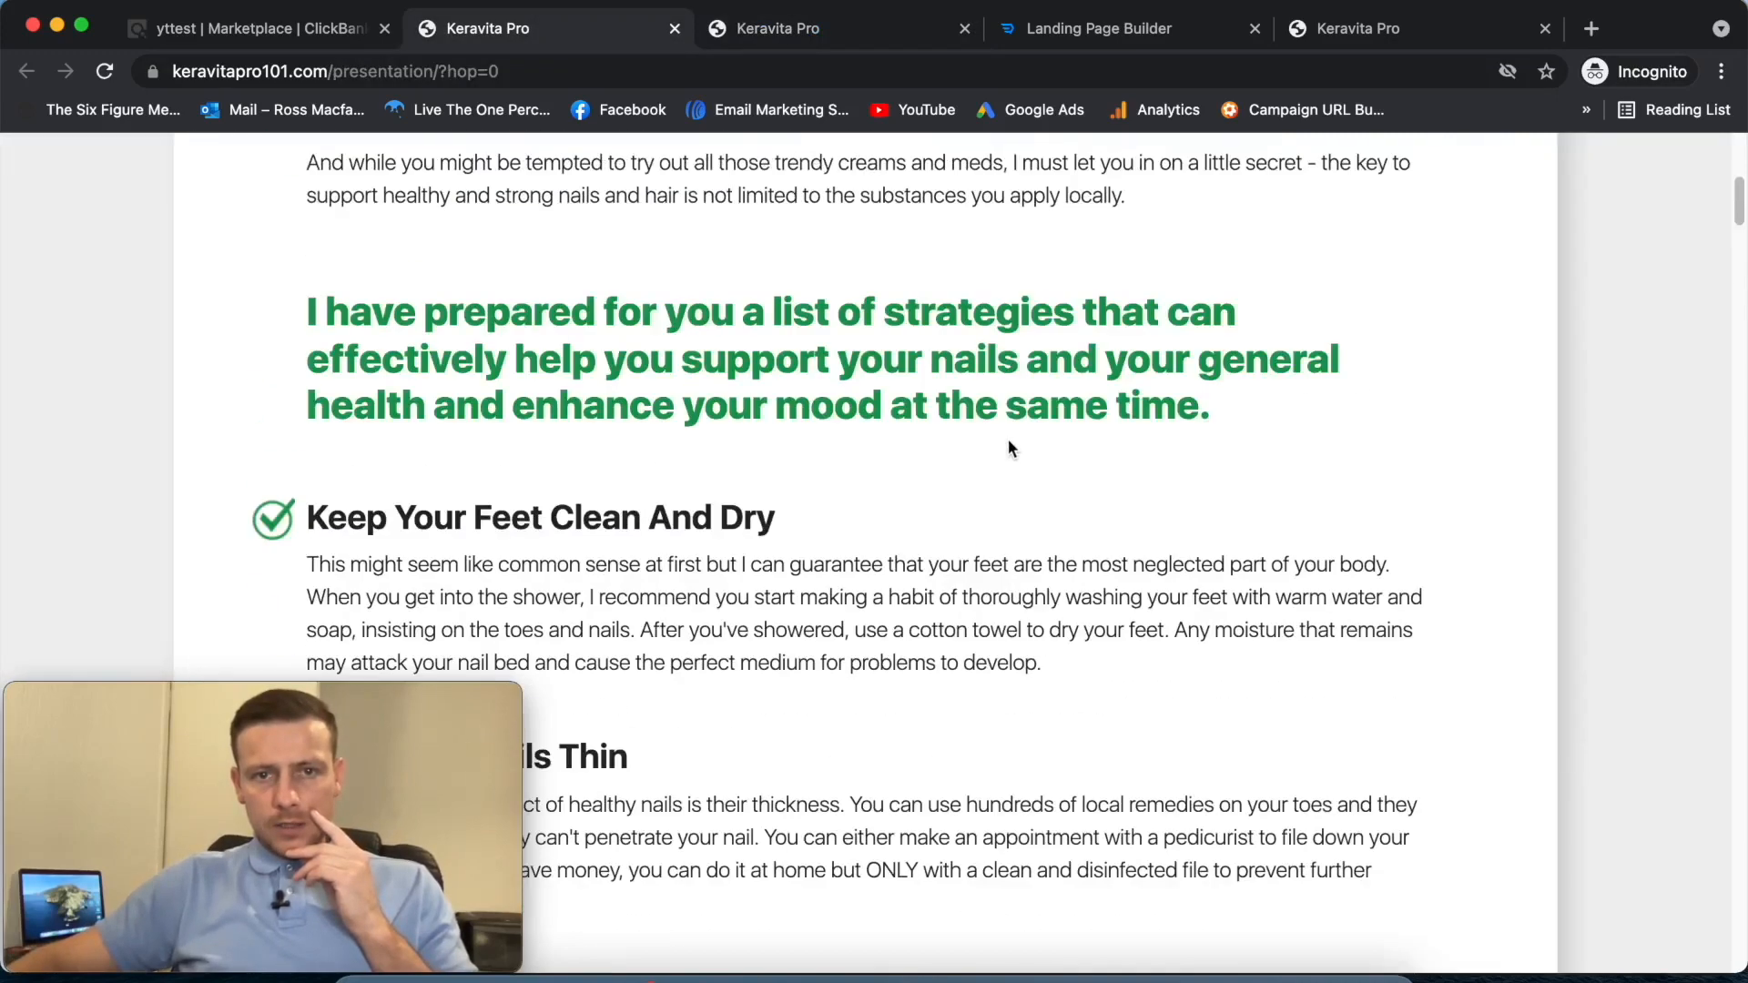
{"action": "scroll", "coordinate": [1001, 455], "scroll_direction": "up", "scroll_amount": 6}
{"action": "scroll", "coordinate": [993, 452], "scroll_direction": "down", "scroll_amount": 1}
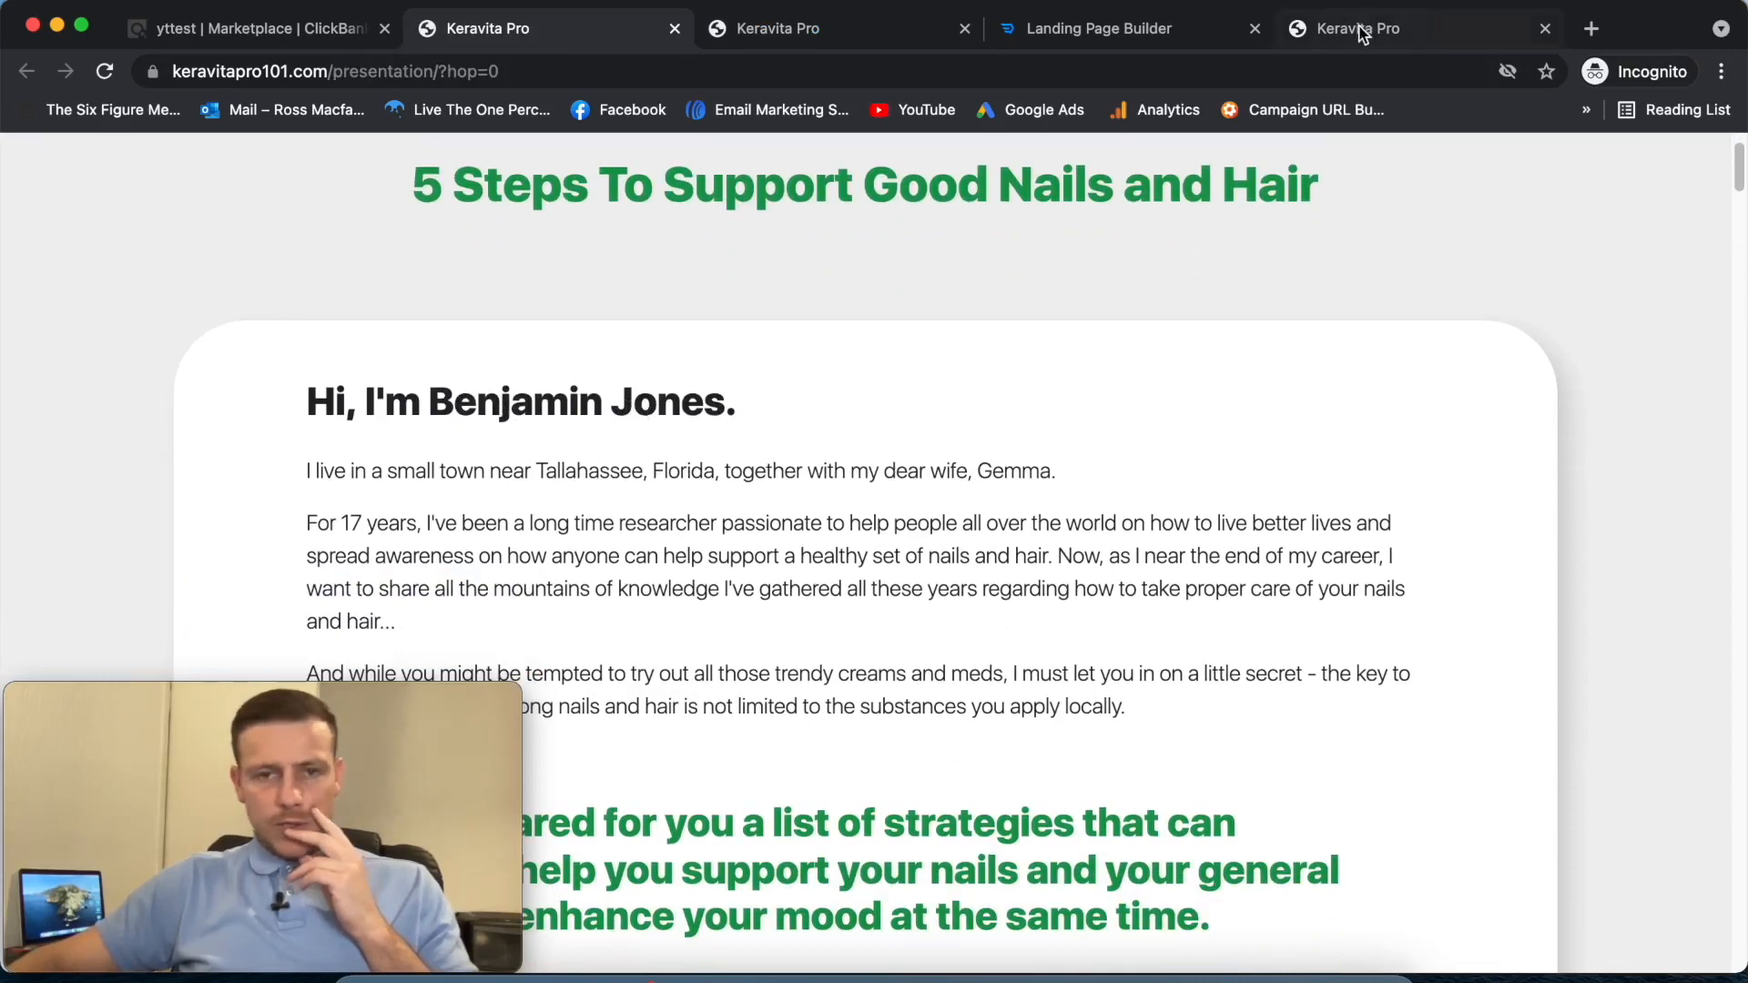
- Switch to the Deberoo landing page builder and delete "my wife slashed 80 points from her Fasting Blood Sugar" from the first paragraph below the image
{"action": "left_click", "coordinate": [1097, 28]}
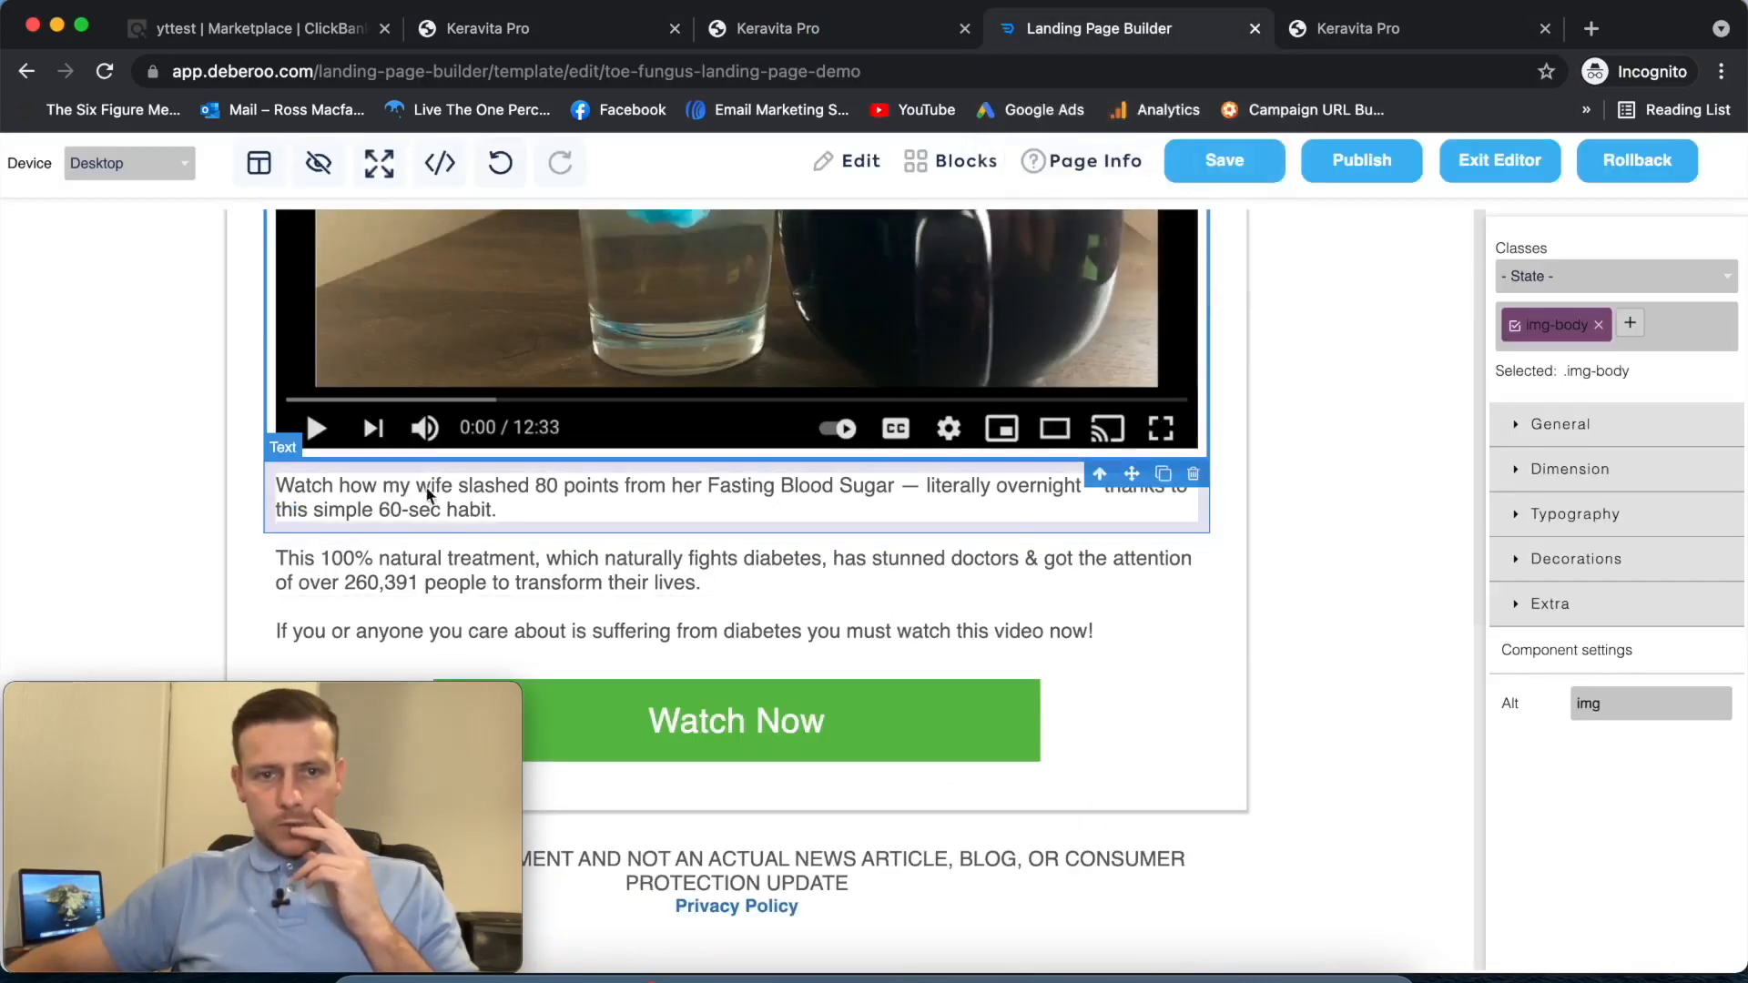
{"action": "double_click", "coordinate": [881, 490]}
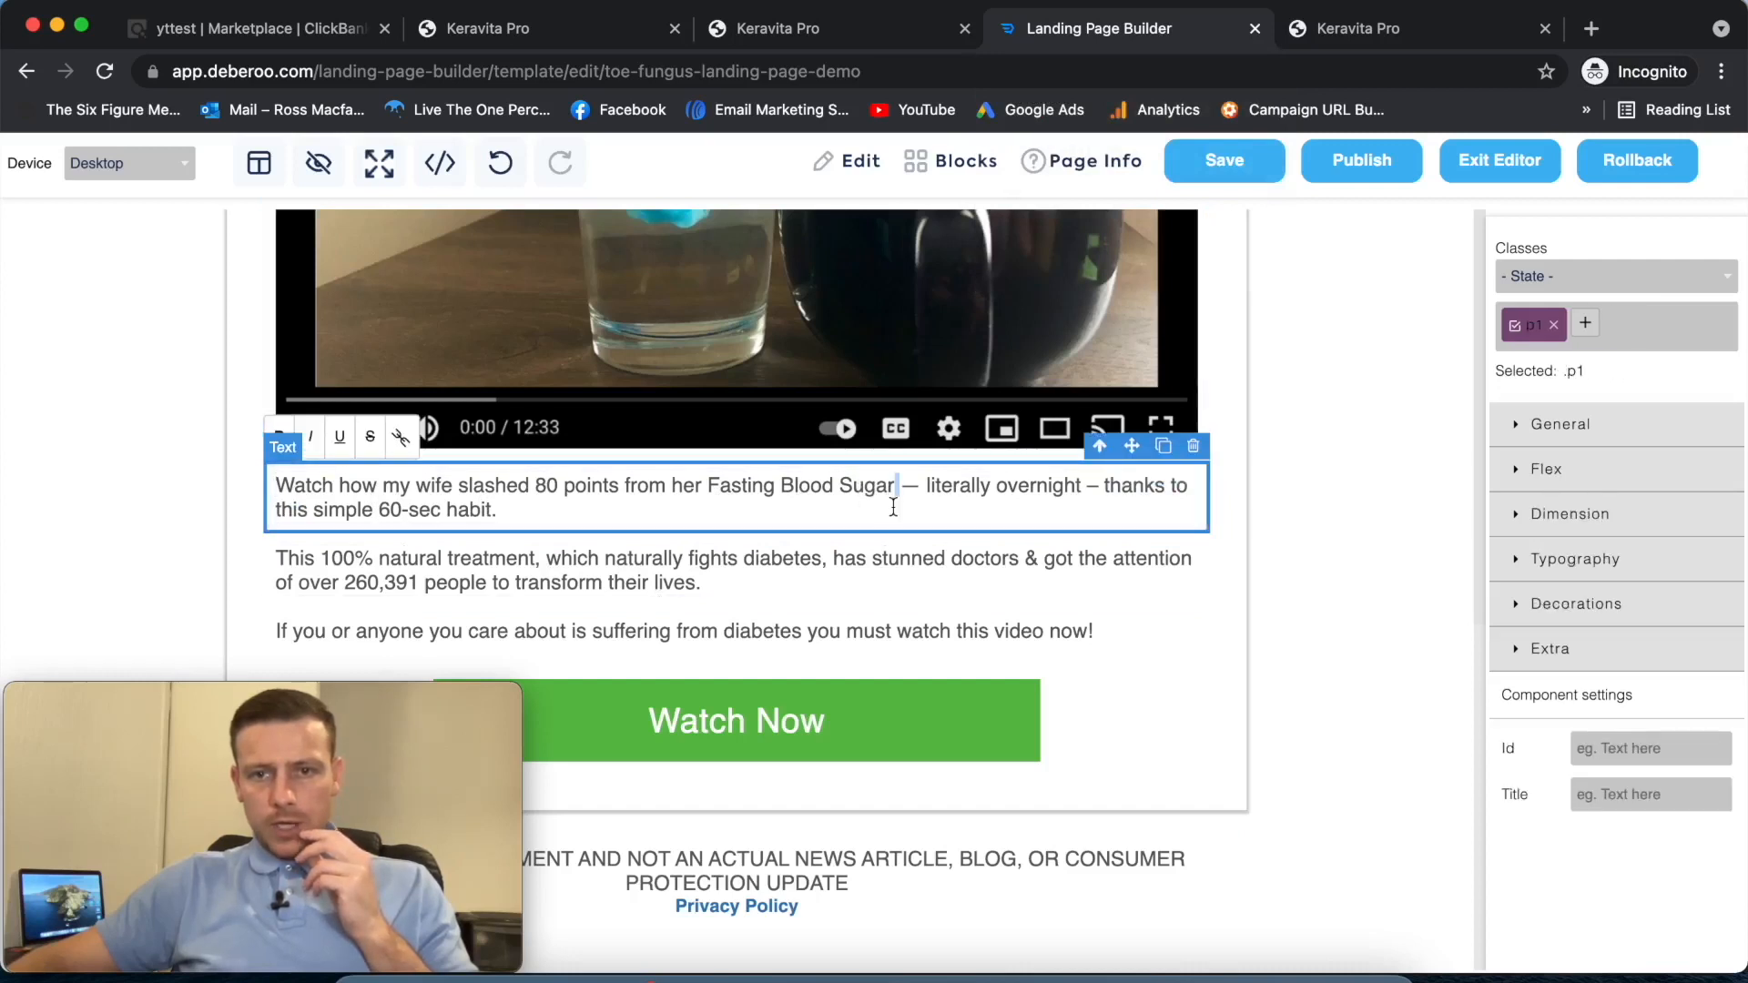
{"action": "key", "text": "BackSpace"}
{"action": "key", "text": "BackSpace"}
{"action": "key", "text": "BackSpace"}
{"action": "key", "text": "BackSpace"}
{"action": "key", "text": "BackSpace"}
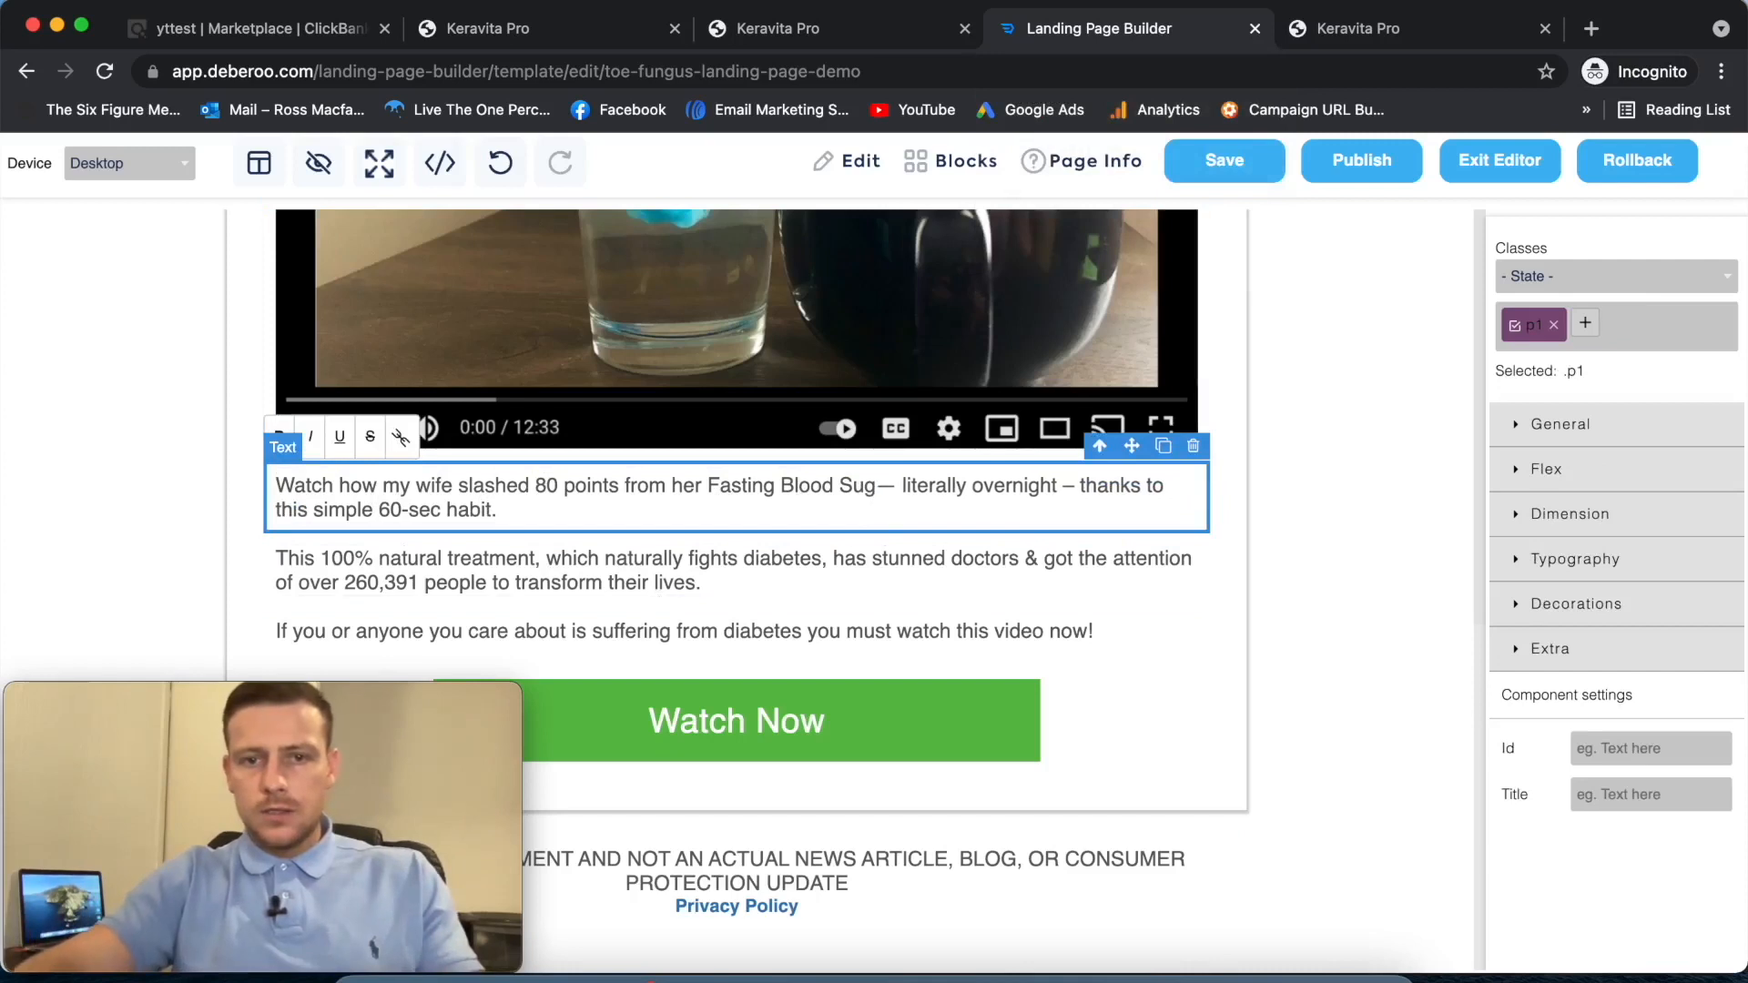
{"action": "key", "text": "BackSpace"}
{"action": "key", "text": "BackSpace"}
{"action": "key", "text": "BackSpace"}
{"action": "key", "text": "BackSpace"}
{"action": "key", "text": "BackSpace"}
{"action": "key", "text": "BackSpace"}
{"action": "key", "text": "BackSpace"}
{"action": "key", "text": "BackSpace"}
{"action": "key", "text": "BackSpace"}
{"action": "key", "text": "BackSpace"}
{"action": "key", "text": "BackSpace"}
{"action": "key", "text": "BackSpace"}
{"action": "key", "text": "BackSpace"}
{"action": "key", "text": "BackSpace"}
{"action": "key", "text": "BackSpace"}
{"action": "key", "text": "BackSpace"}
{"action": "key", "text": "BackSpace"}
{"action": "key", "text": "BackSpace"}
{"action": "key", "text": "BackSpace"}
{"action": "key", "text": "BackSpace"}
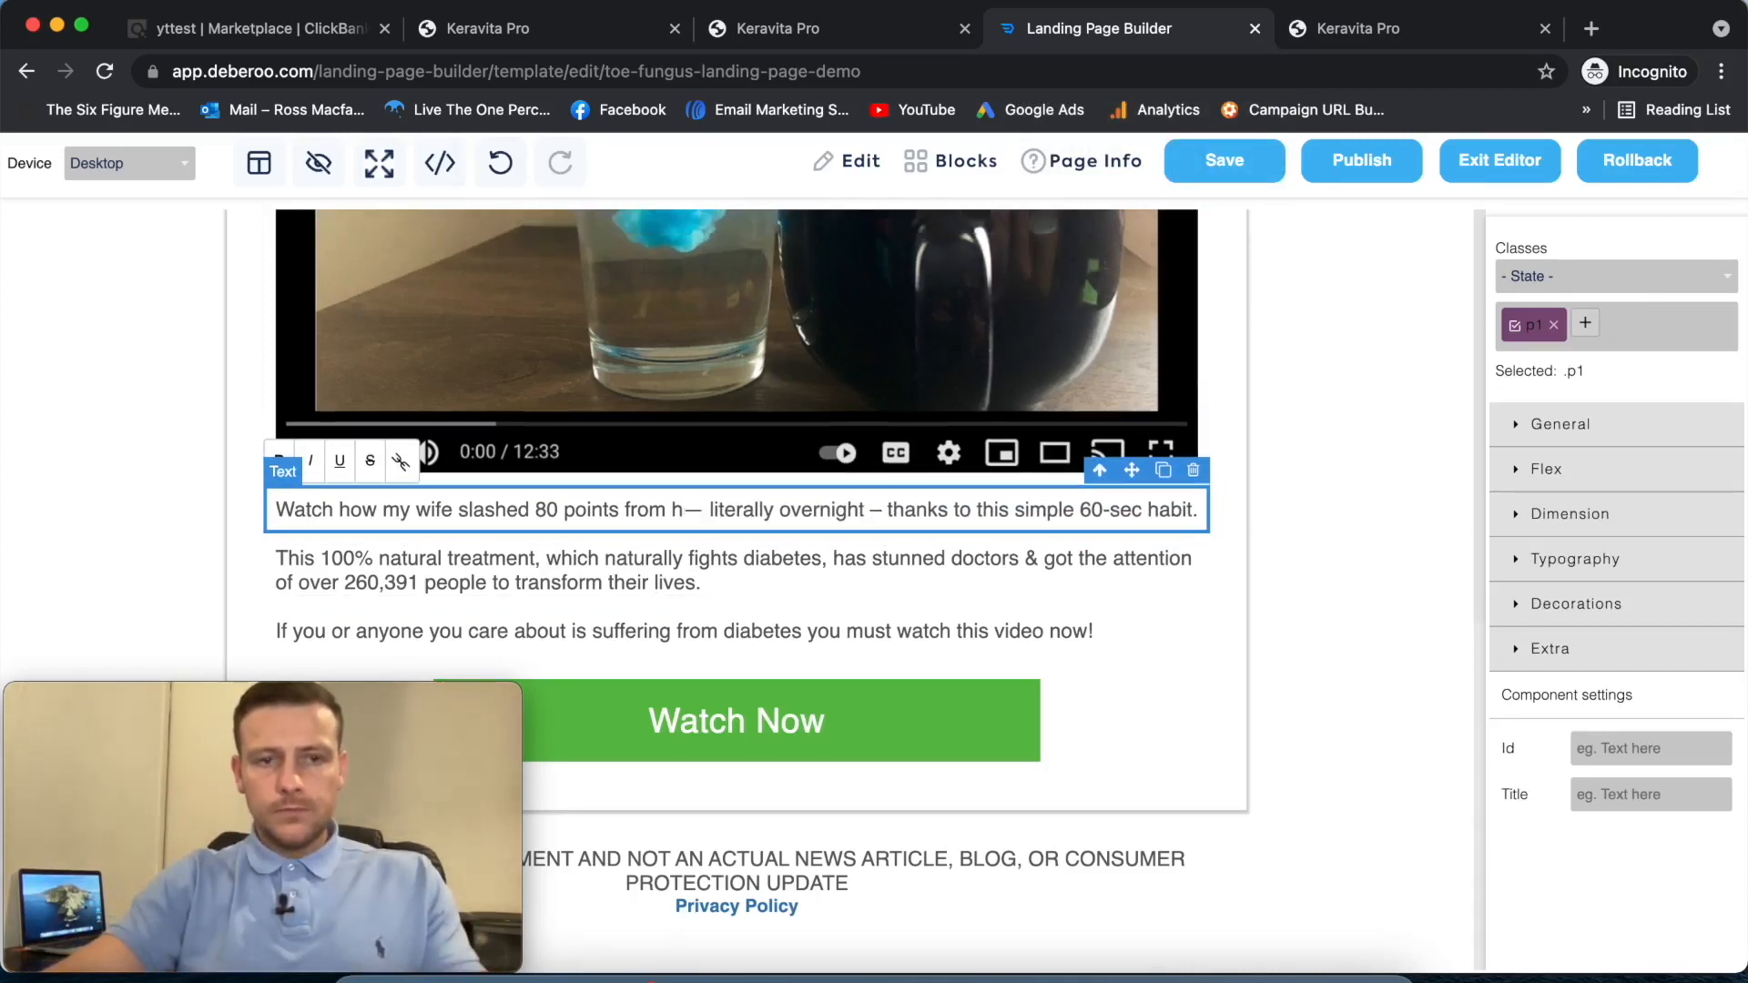
{"action": "key", "text": "BackSpace"}
{"action": "key", "text": "BackSpace"}
{"action": "key", "text": "BackSpace"}
{"action": "key", "text": "BackSpace"}
{"action": "key", "text": "BackSpace"}
{"action": "key", "text": "BackSpace"}
{"action": "key", "text": "BackSpace"}
{"action": "key", "text": "BackSpace"}
{"action": "key", "text": "BackSpace"}
{"action": "key", "text": "BackSpace"}
{"action": "key", "text": "BackSpace"}
{"action": "key", "text": "BackSpace"}
{"action": "key", "text": "BackSpace"}
{"action": "key", "text": "BackSpace"}
{"action": "key", "text": "BackSpace"}
{"action": "key", "text": "BackSpace"}
{"action": "key", "text": "BackSpace"}
{"action": "key", "text": "BackSpace"}
{"action": "key", "text": "BackSpace"}
{"action": "key", "text": "BackSpace"}
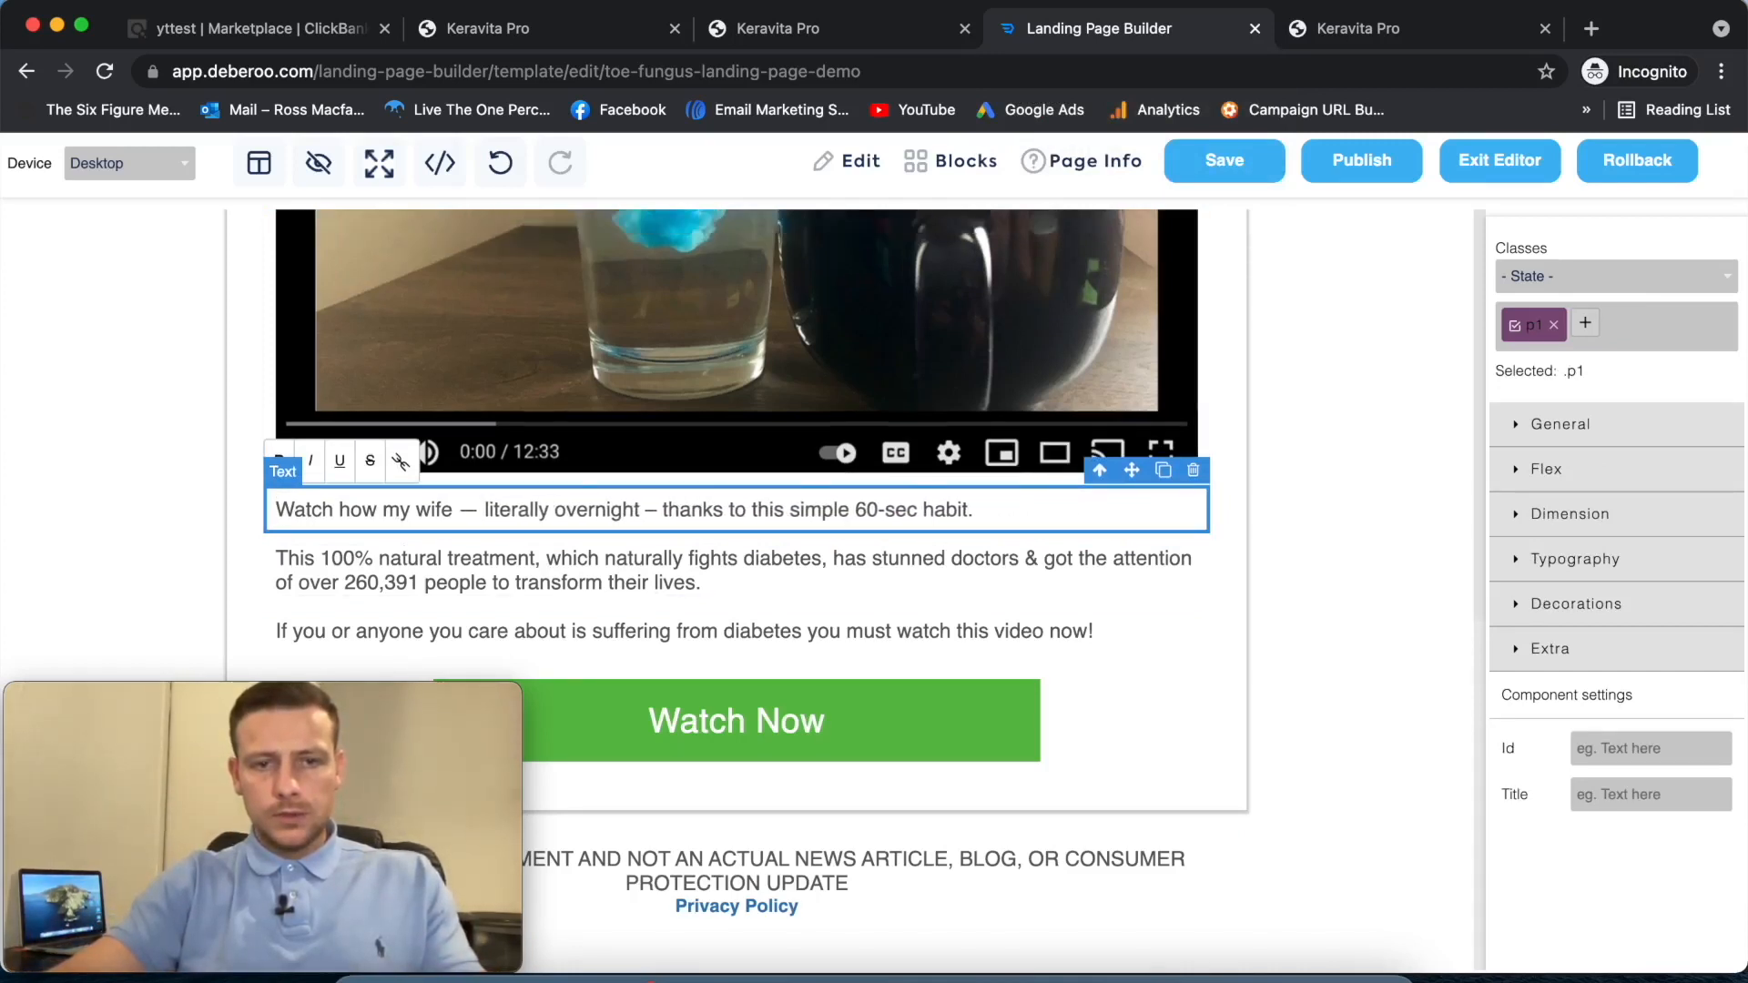
{"action": "key", "text": "BackSpace"}
{"action": "key", "text": "BackSpace"}
{"action": "key", "text": "BackSpace"}
{"action": "key", "text": "BackSpace"}
- Insert the presenter's full name followed by "managed to cure his" after "Watch how" in the first paragraph
{"action": "type", "text": "NB"}
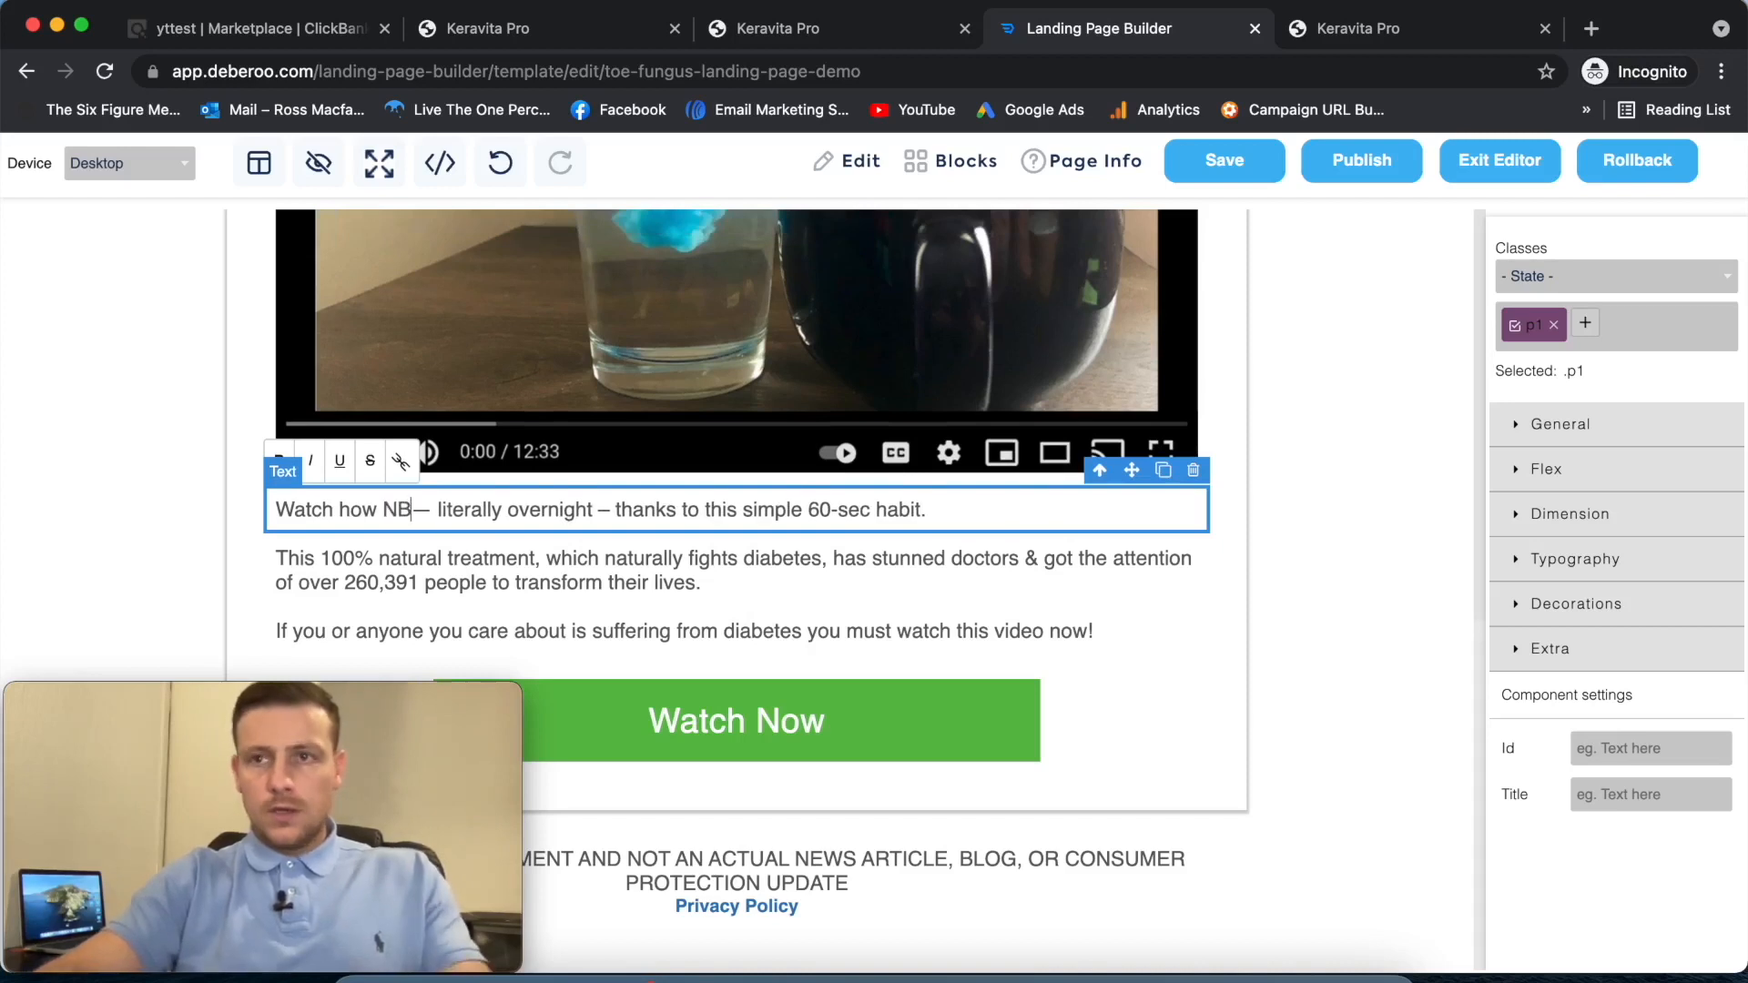
{"action": "key", "text": "BackSpace"}
{"action": "key", "text": "BackSpace"}
{"action": "type", "text": "Benjamin "}
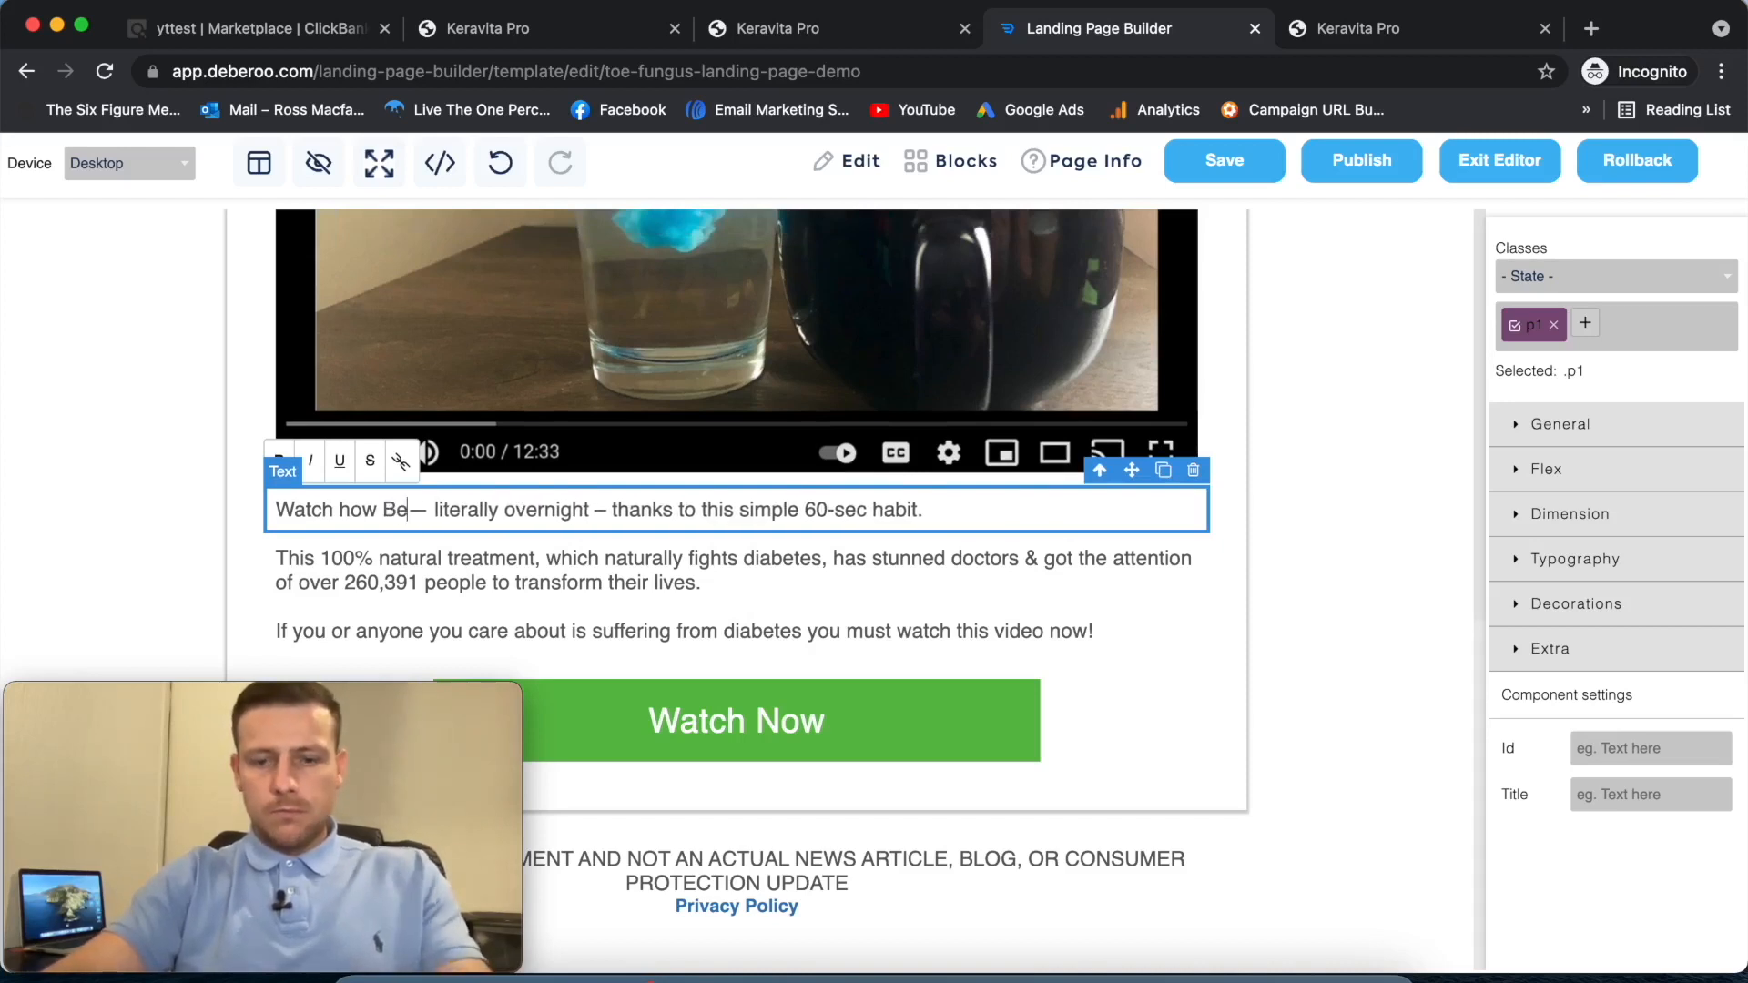
{"action": "type", "text": "Jones manag"}
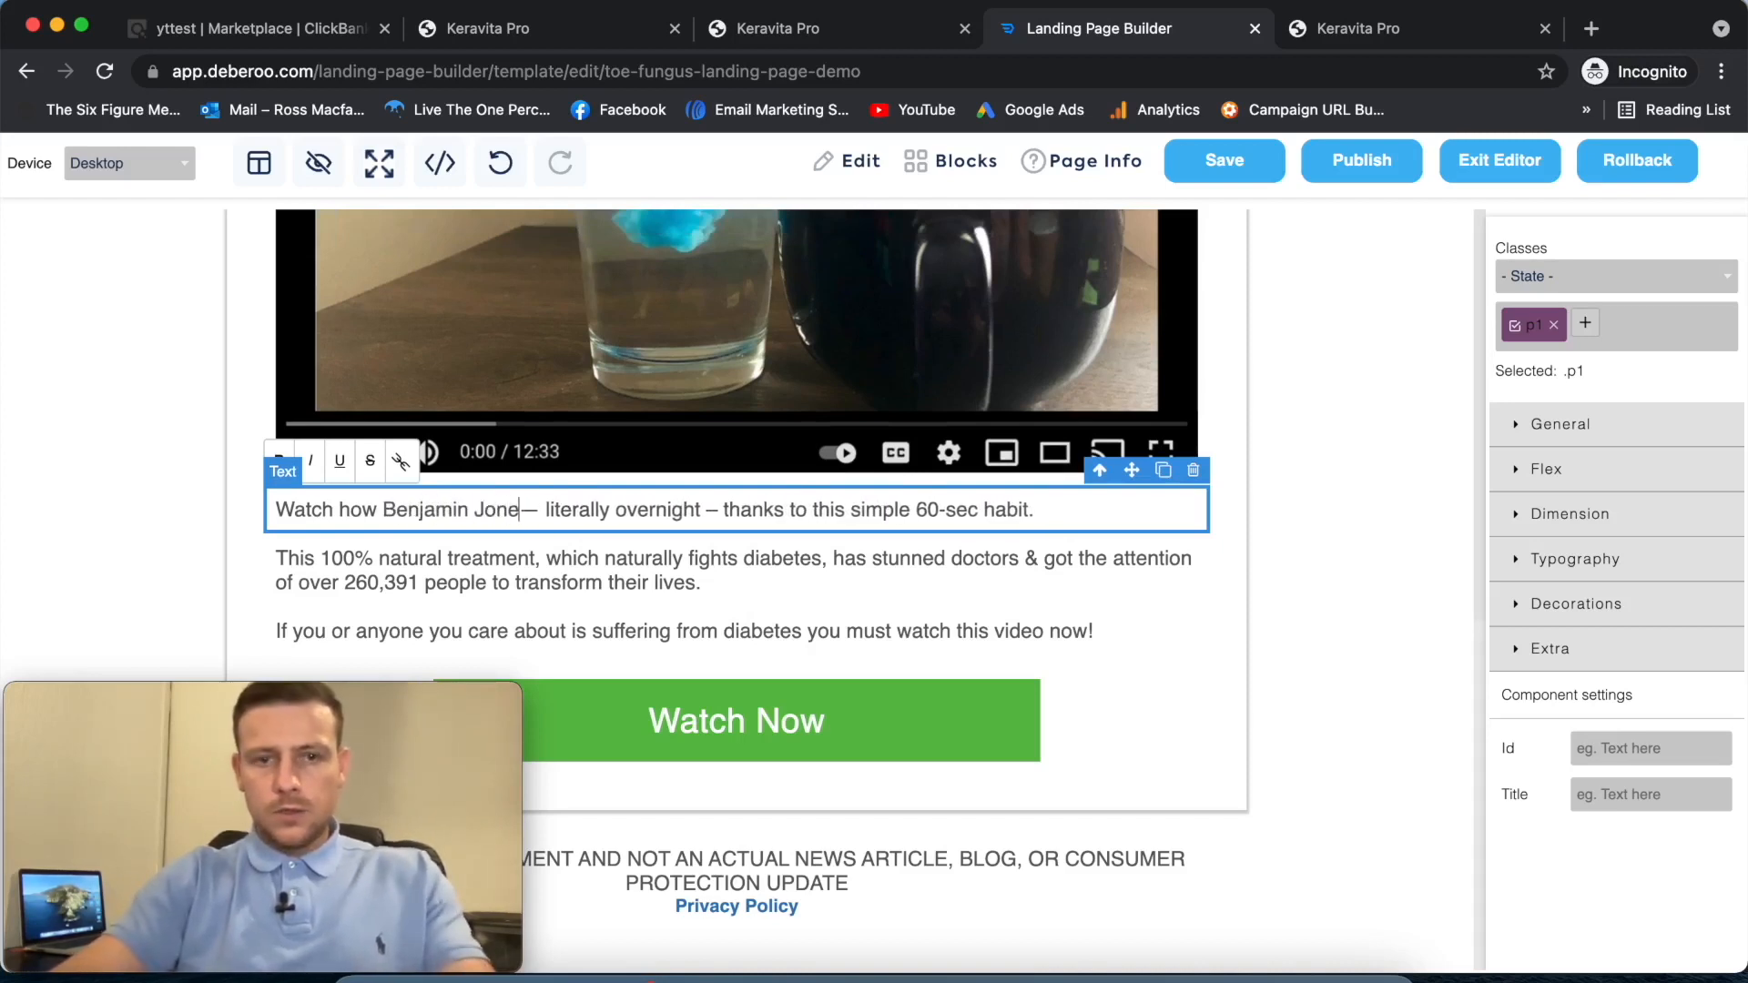
{"action": "type", "text": "ed to cu"}
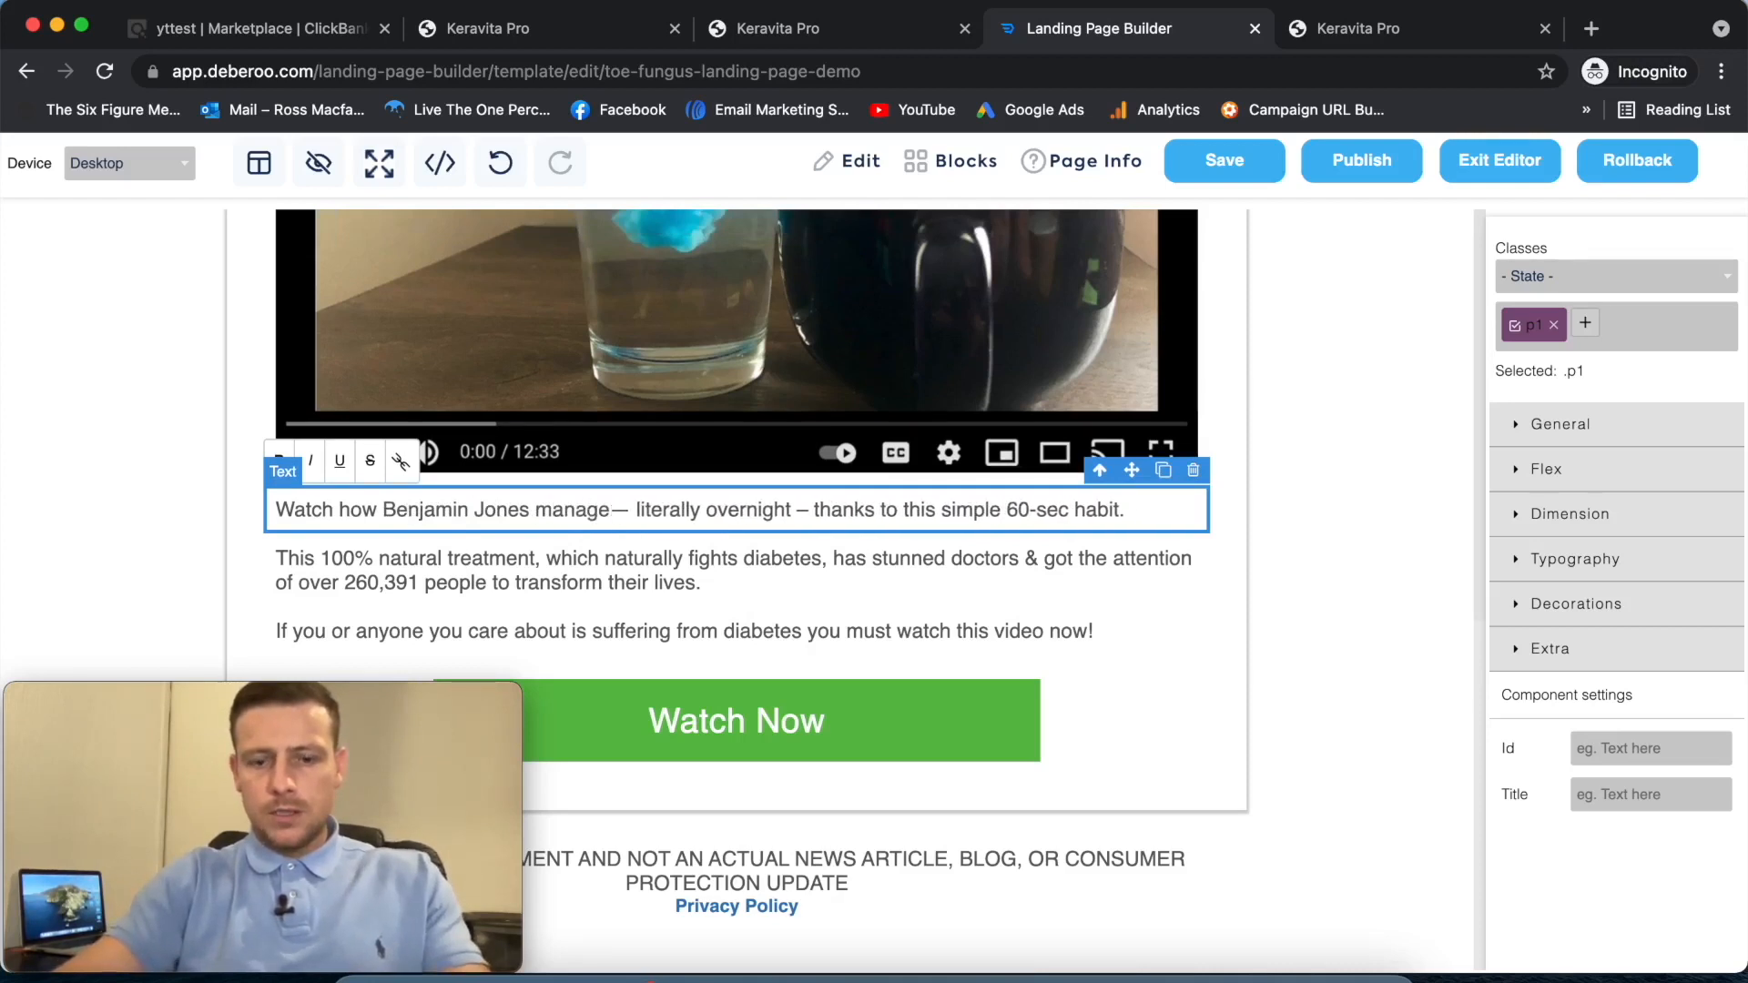
{"action": "type", "text": "re his"}
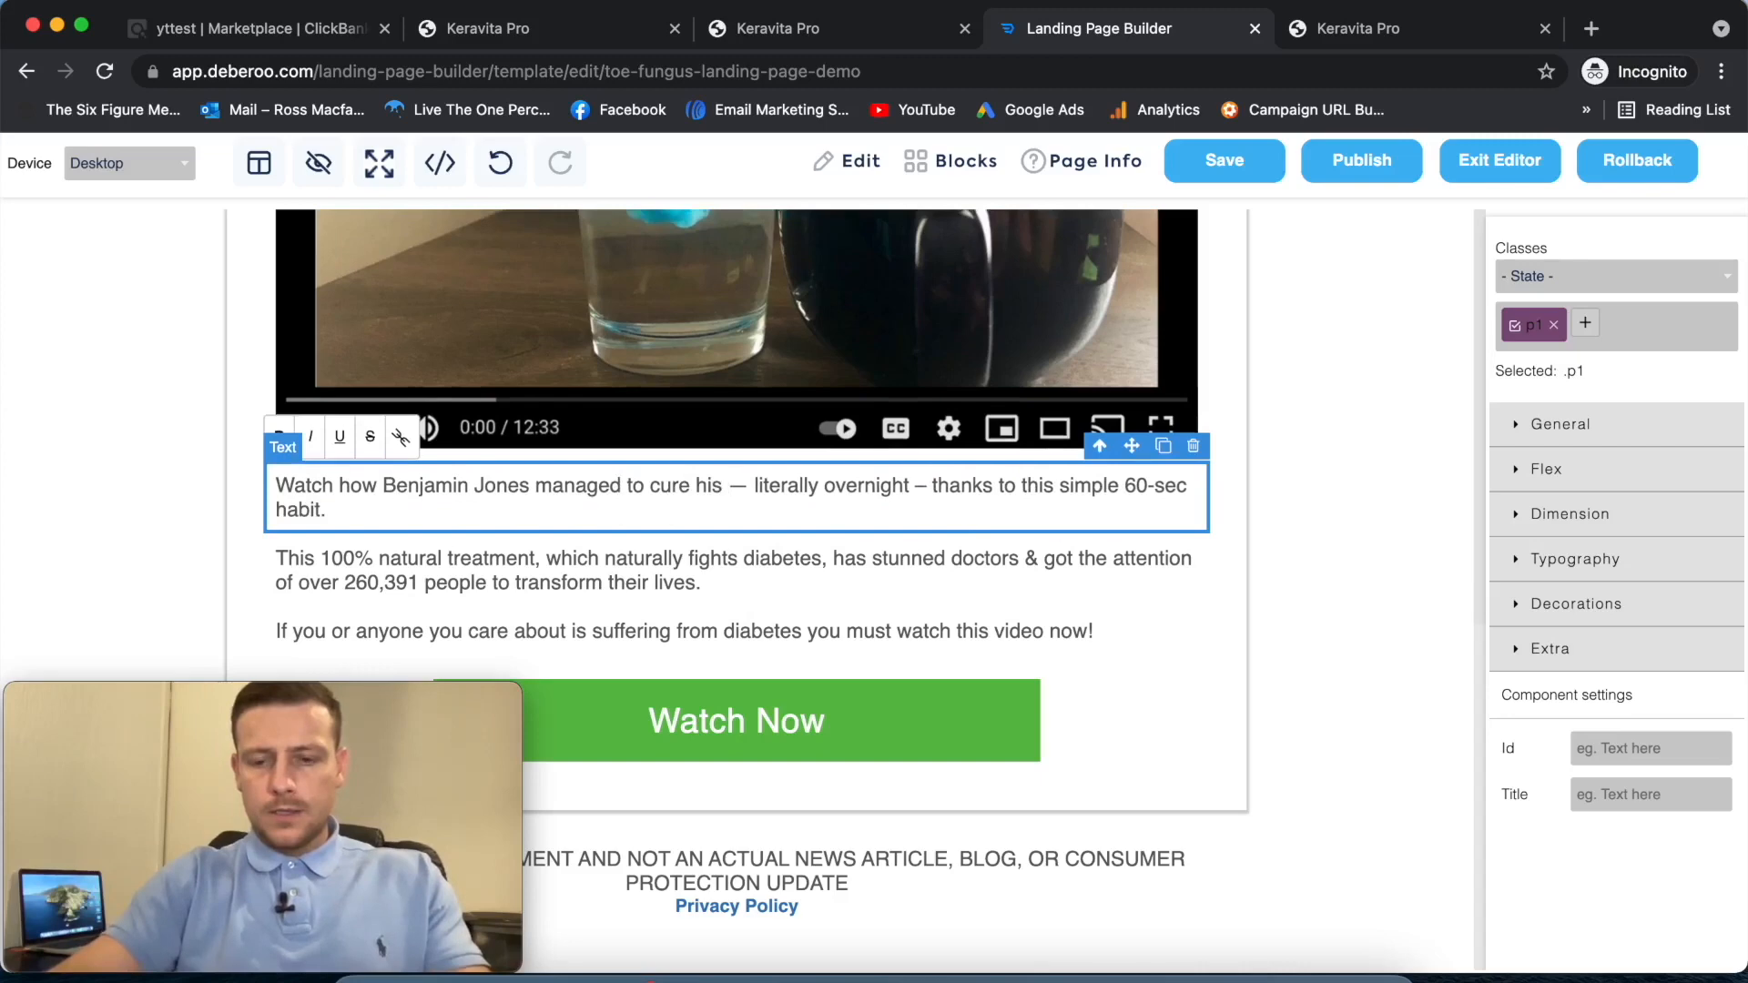
- Check the Keravita video page headline and continue the first paragraph with "body infections by healing his toe fungus" before "literally overnight"
{"action": "left_click", "coordinate": [1406, 25]}
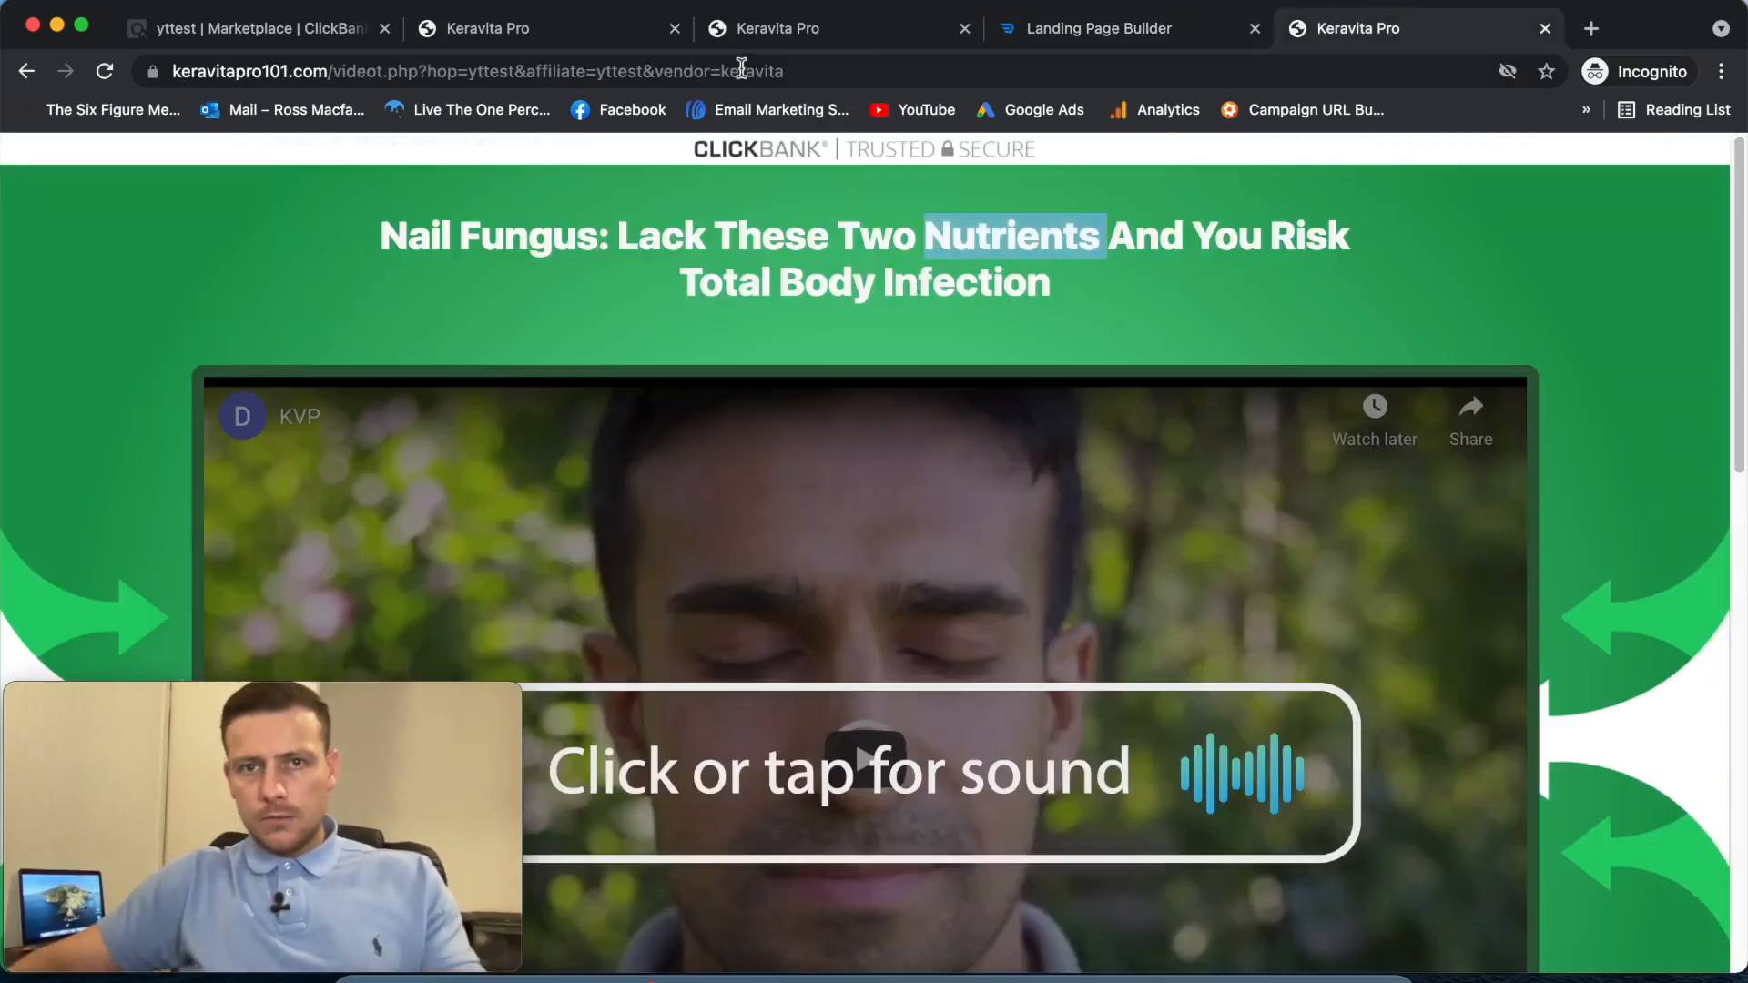
{"action": "left_click", "coordinate": [769, 28]}
{"action": "left_click", "coordinate": [1002, 30]}
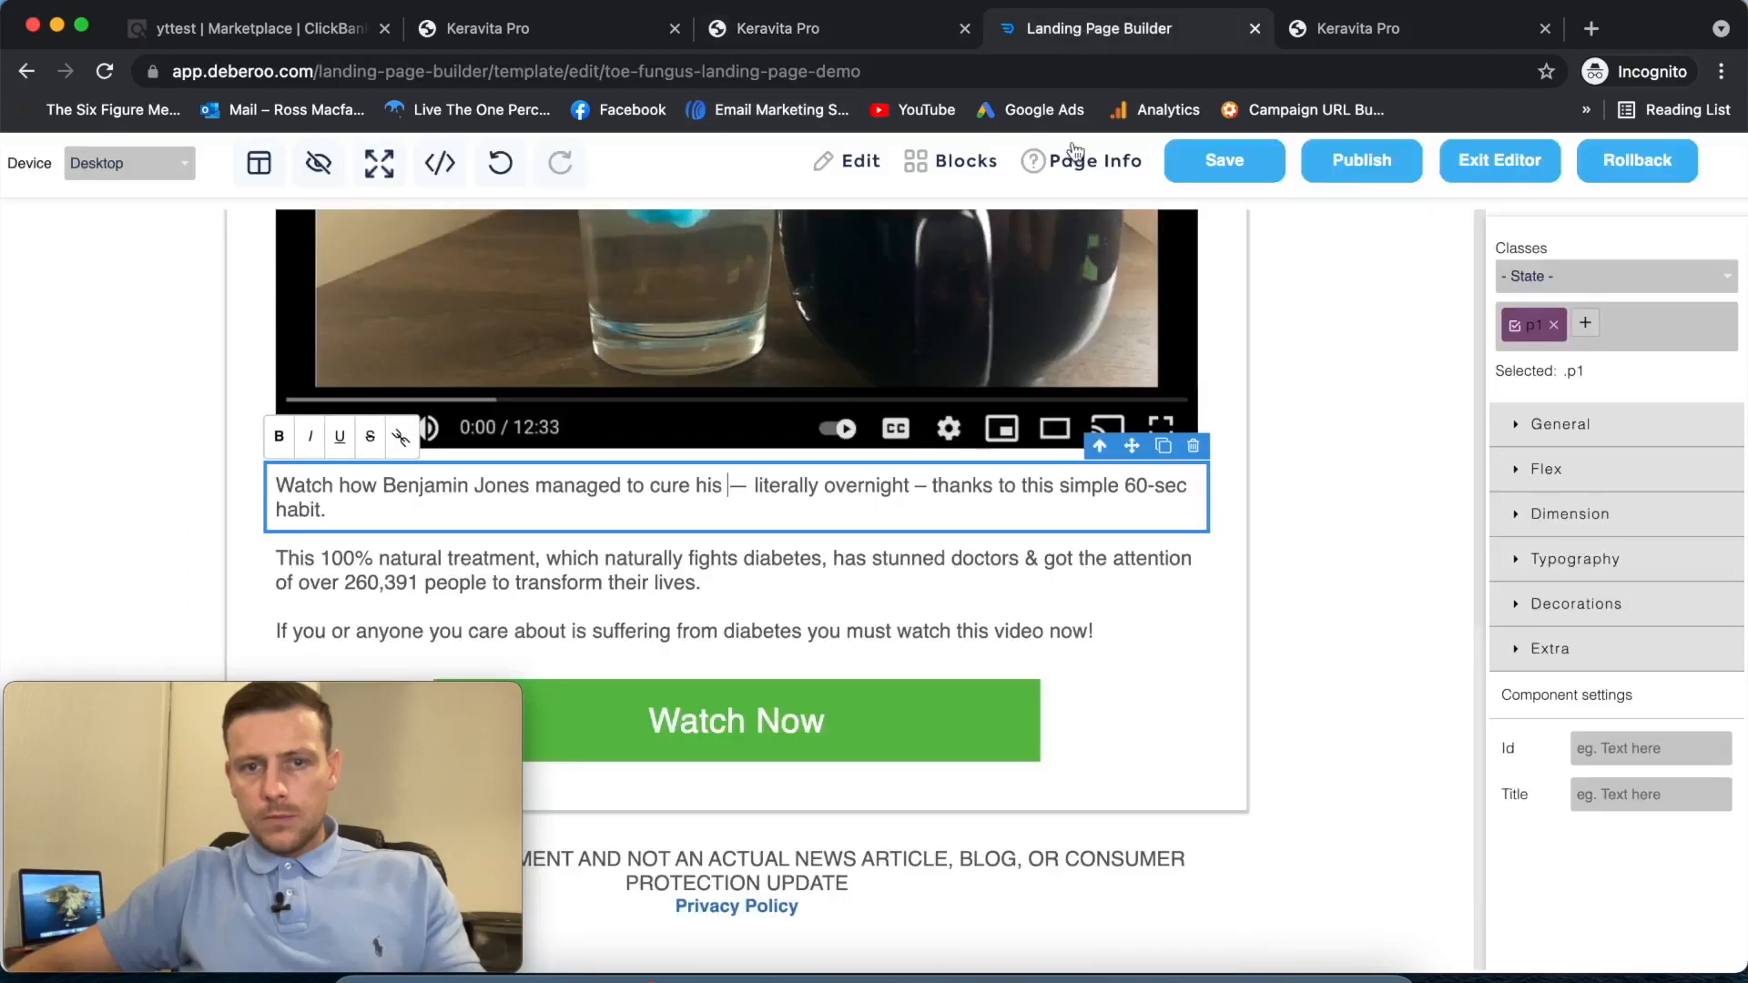
{"action": "type", "text": "bof"}
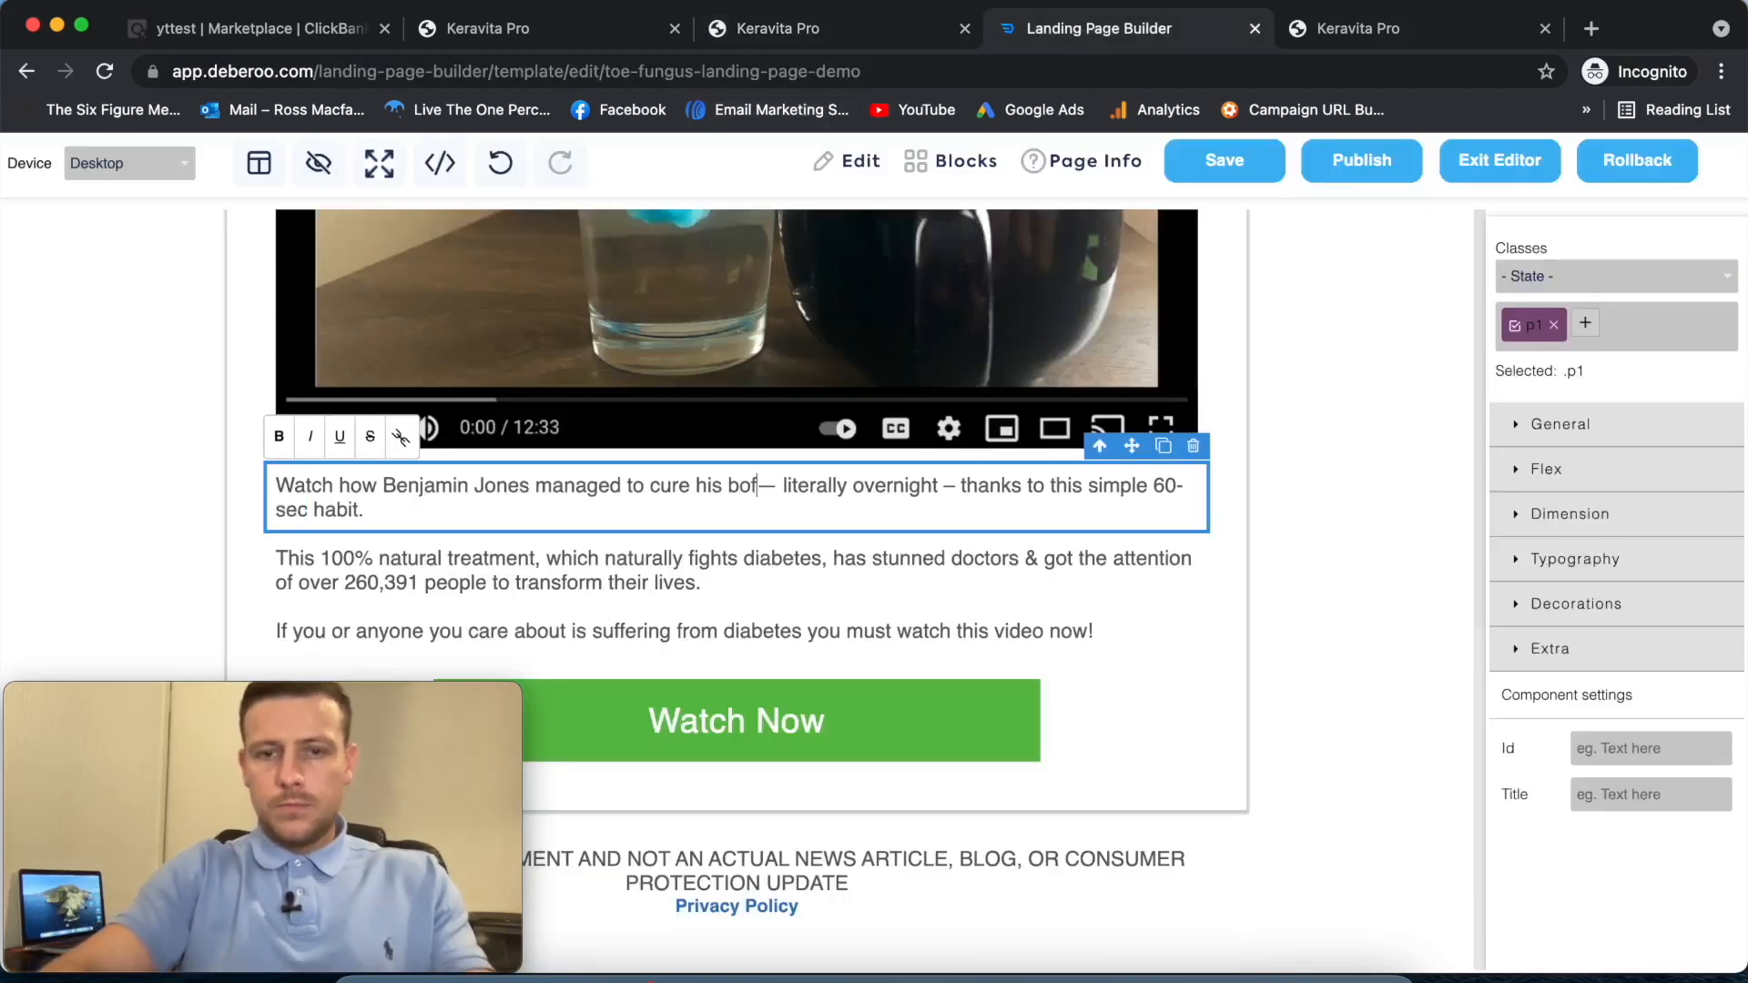
{"action": "key", "text": "BackSpace"}
{"action": "type", "text": "dy in"}
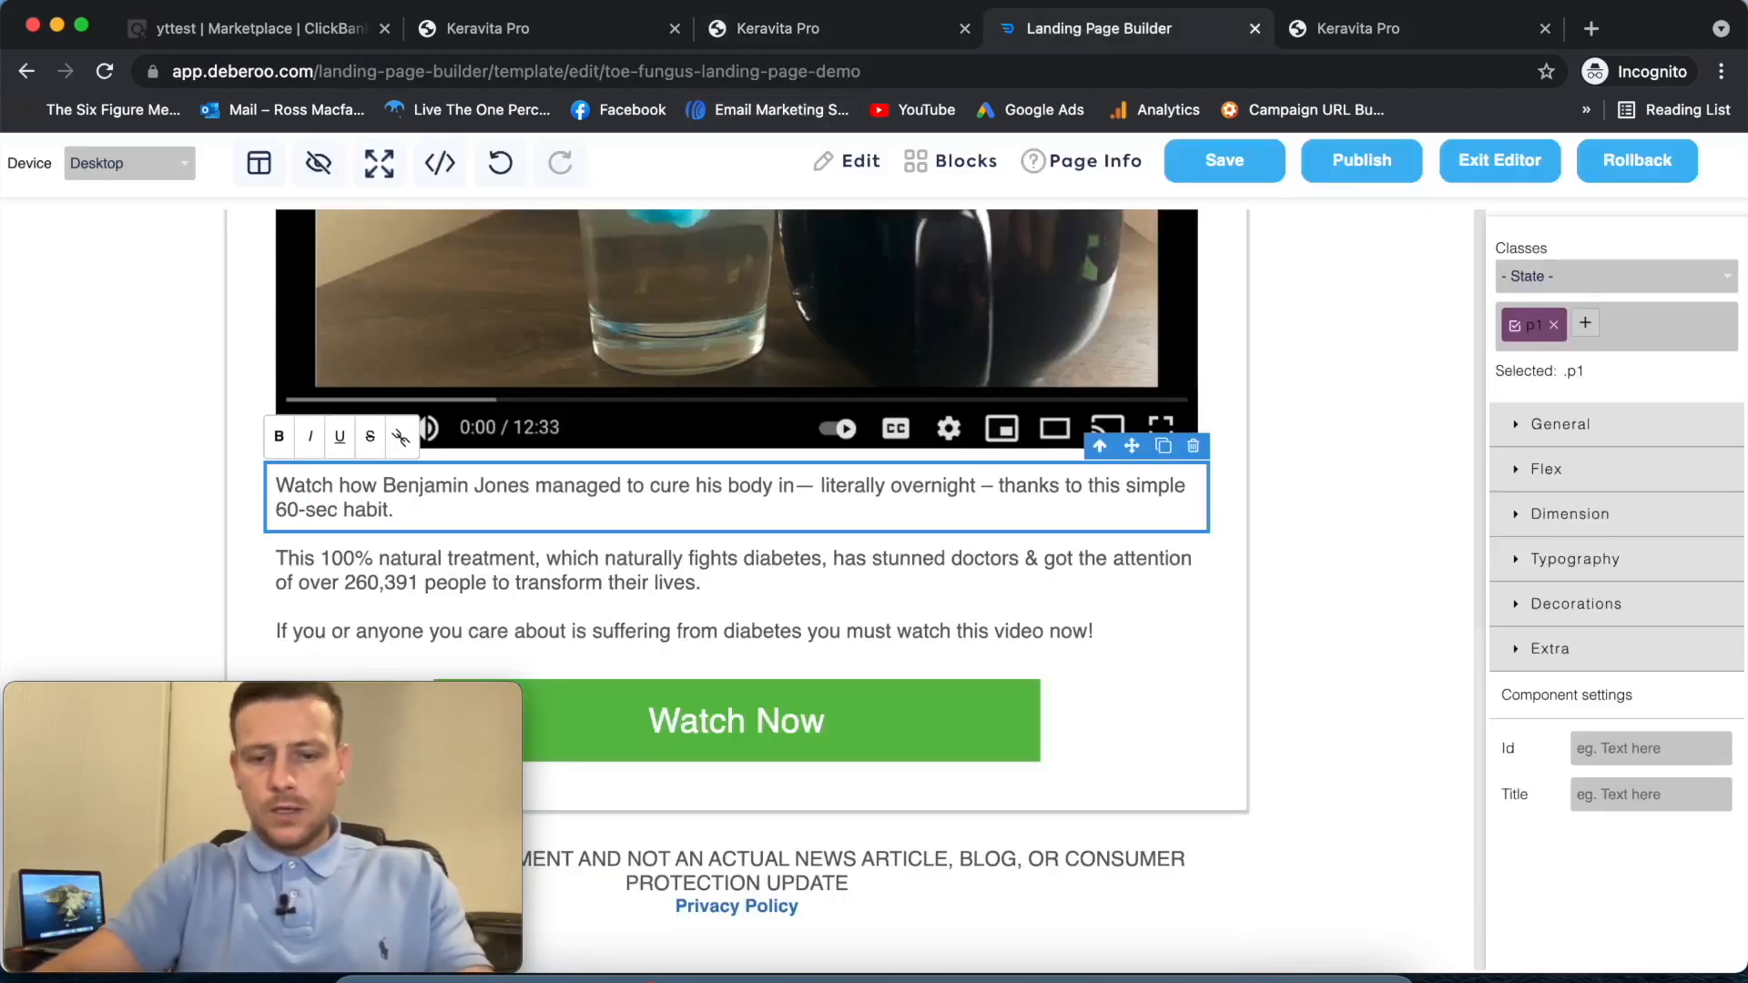
{"action": "type", "text": "fectrions"}
{"action": "key", "text": "BackSpace"}
{"action": "key", "text": "BackSpace"}
{"action": "key", "text": "BackSpace"}
{"action": "key", "text": "BackSpace"}
{"action": "key", "text": "BackSpace"}
{"action": "key", "text": "BackSpace"}
{"action": "type", "text": "tio"}
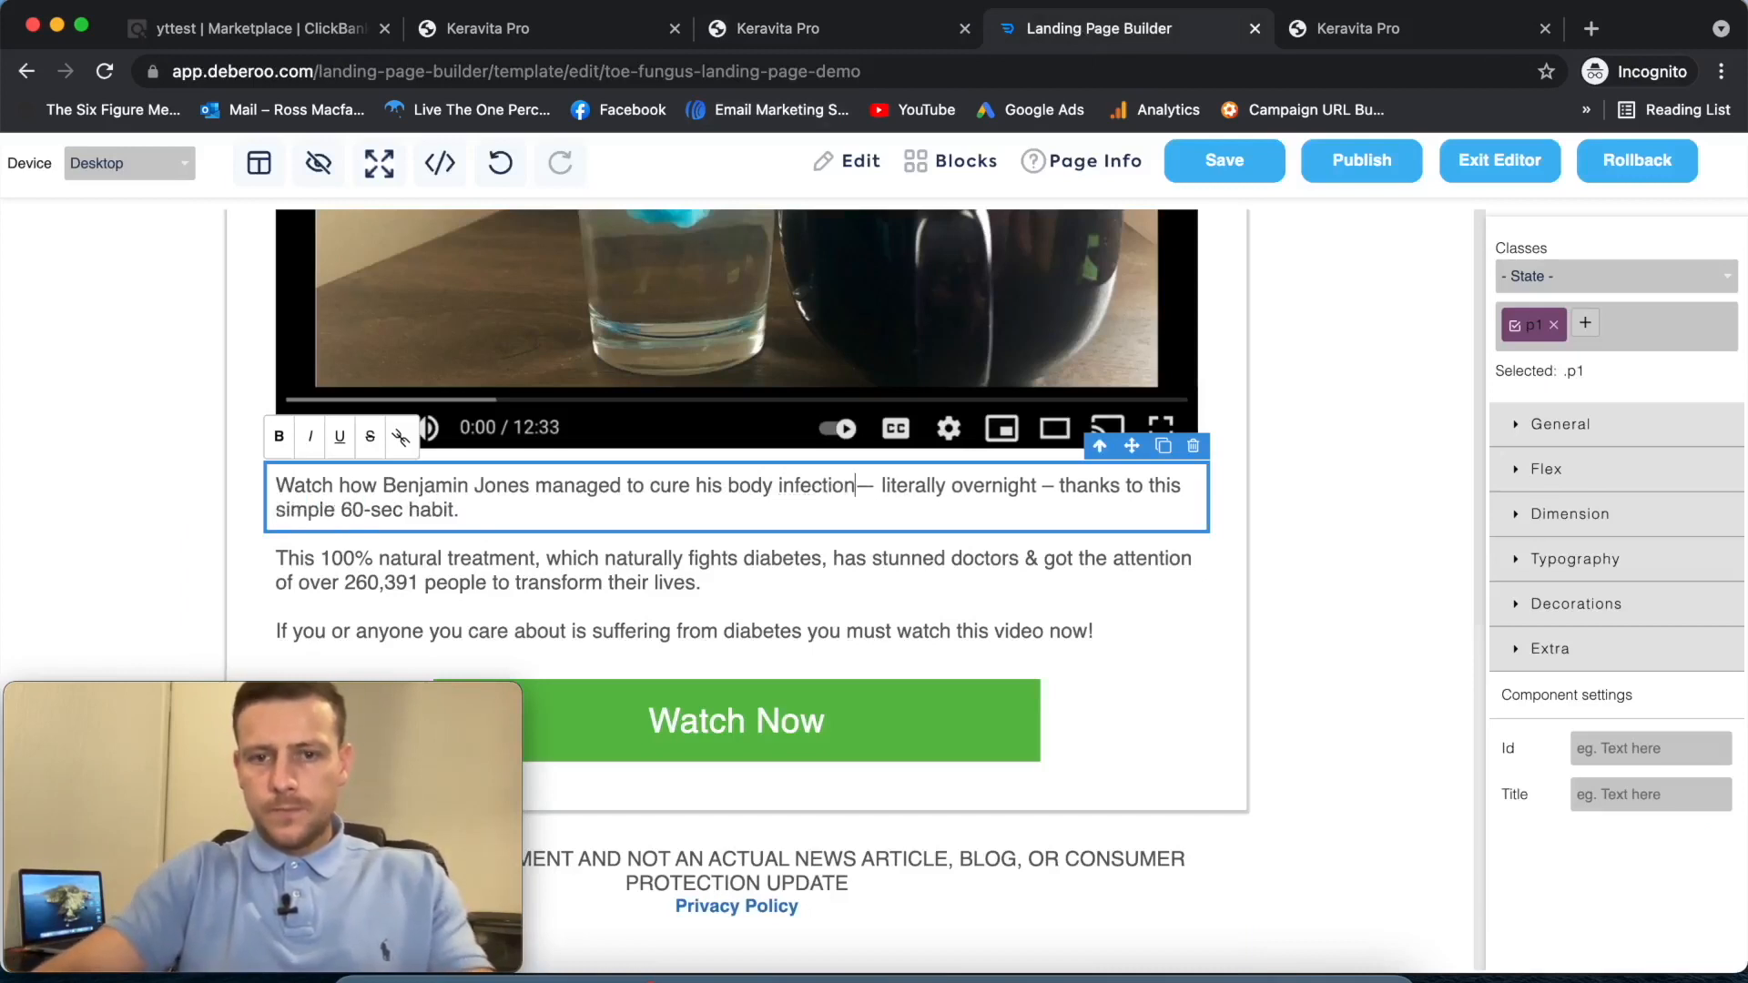
{"action": "type", "text": "ns by "}
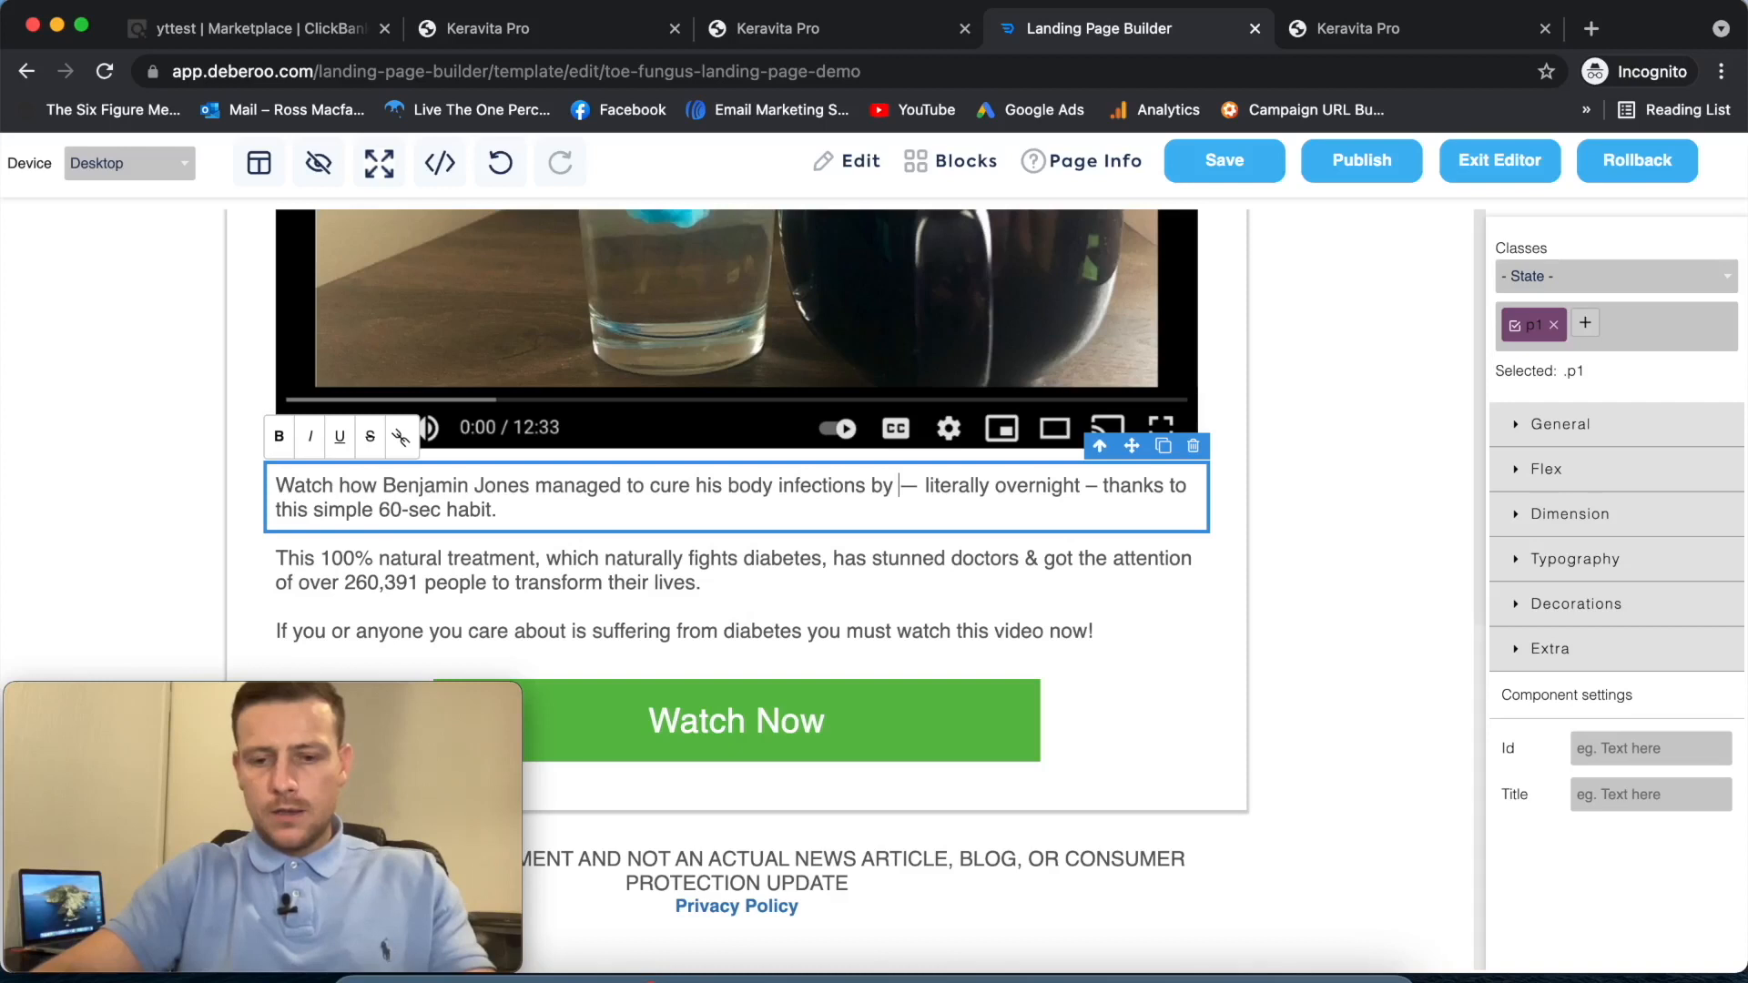
{"action": "type", "text": "healing "}
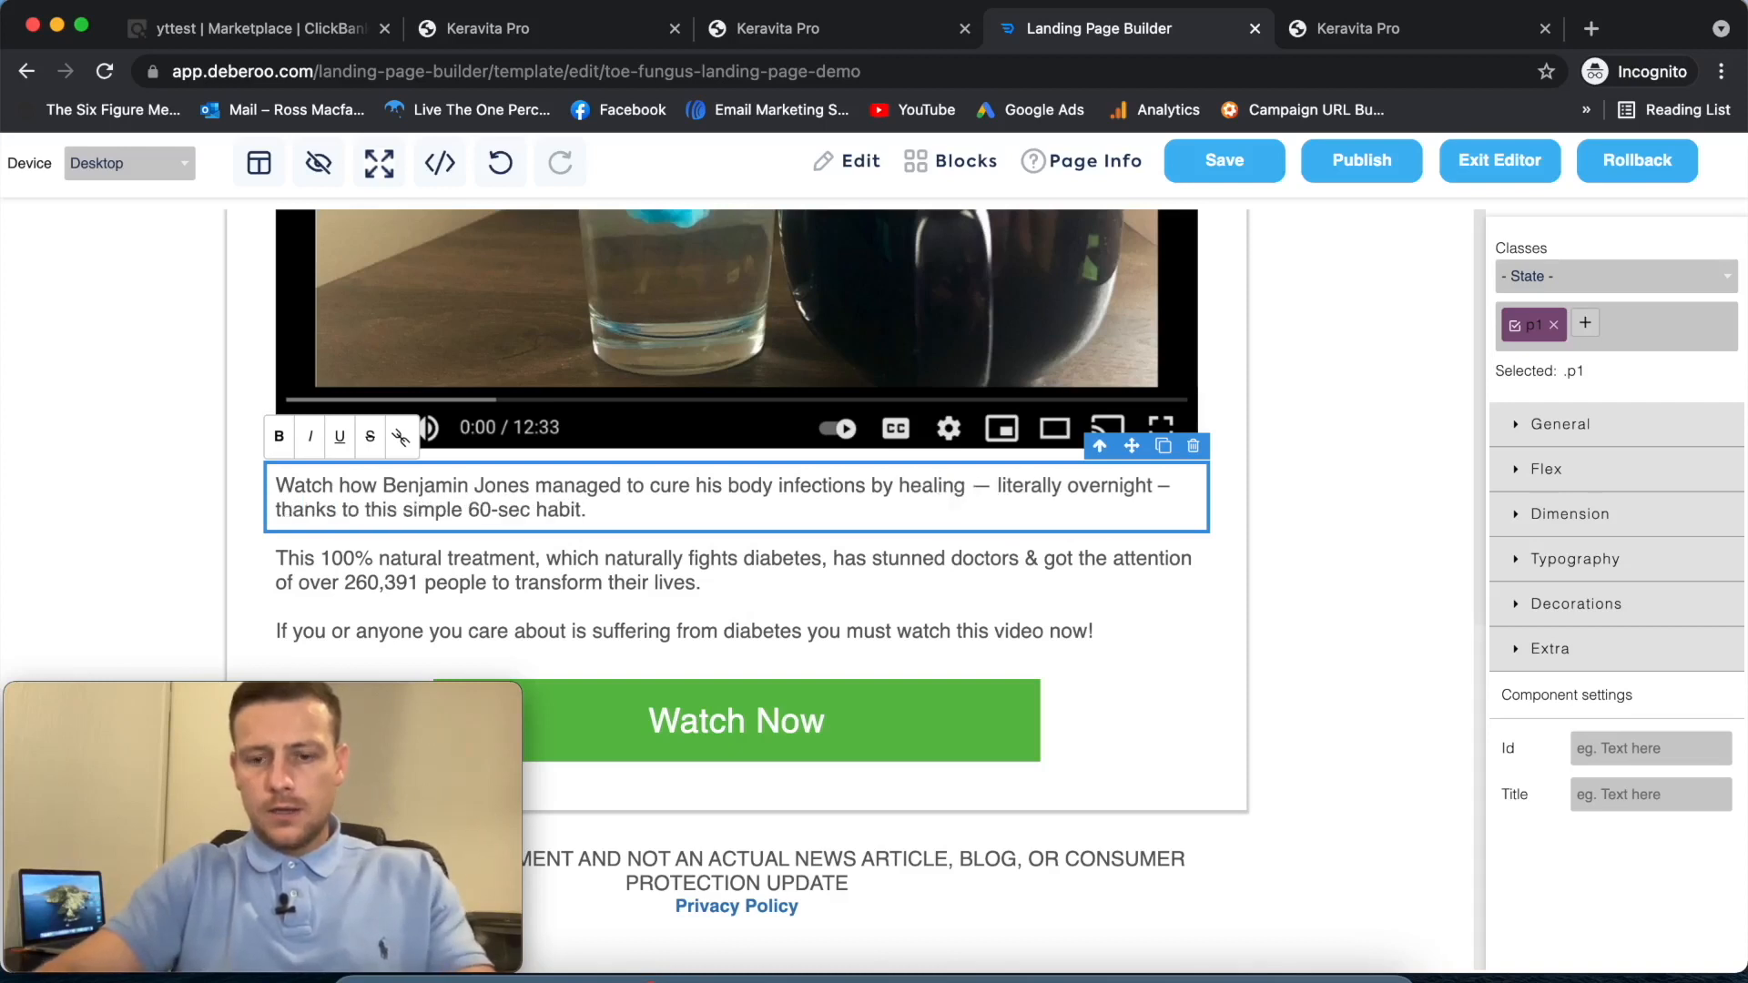
{"action": "type", "text": "his toe fungus"}
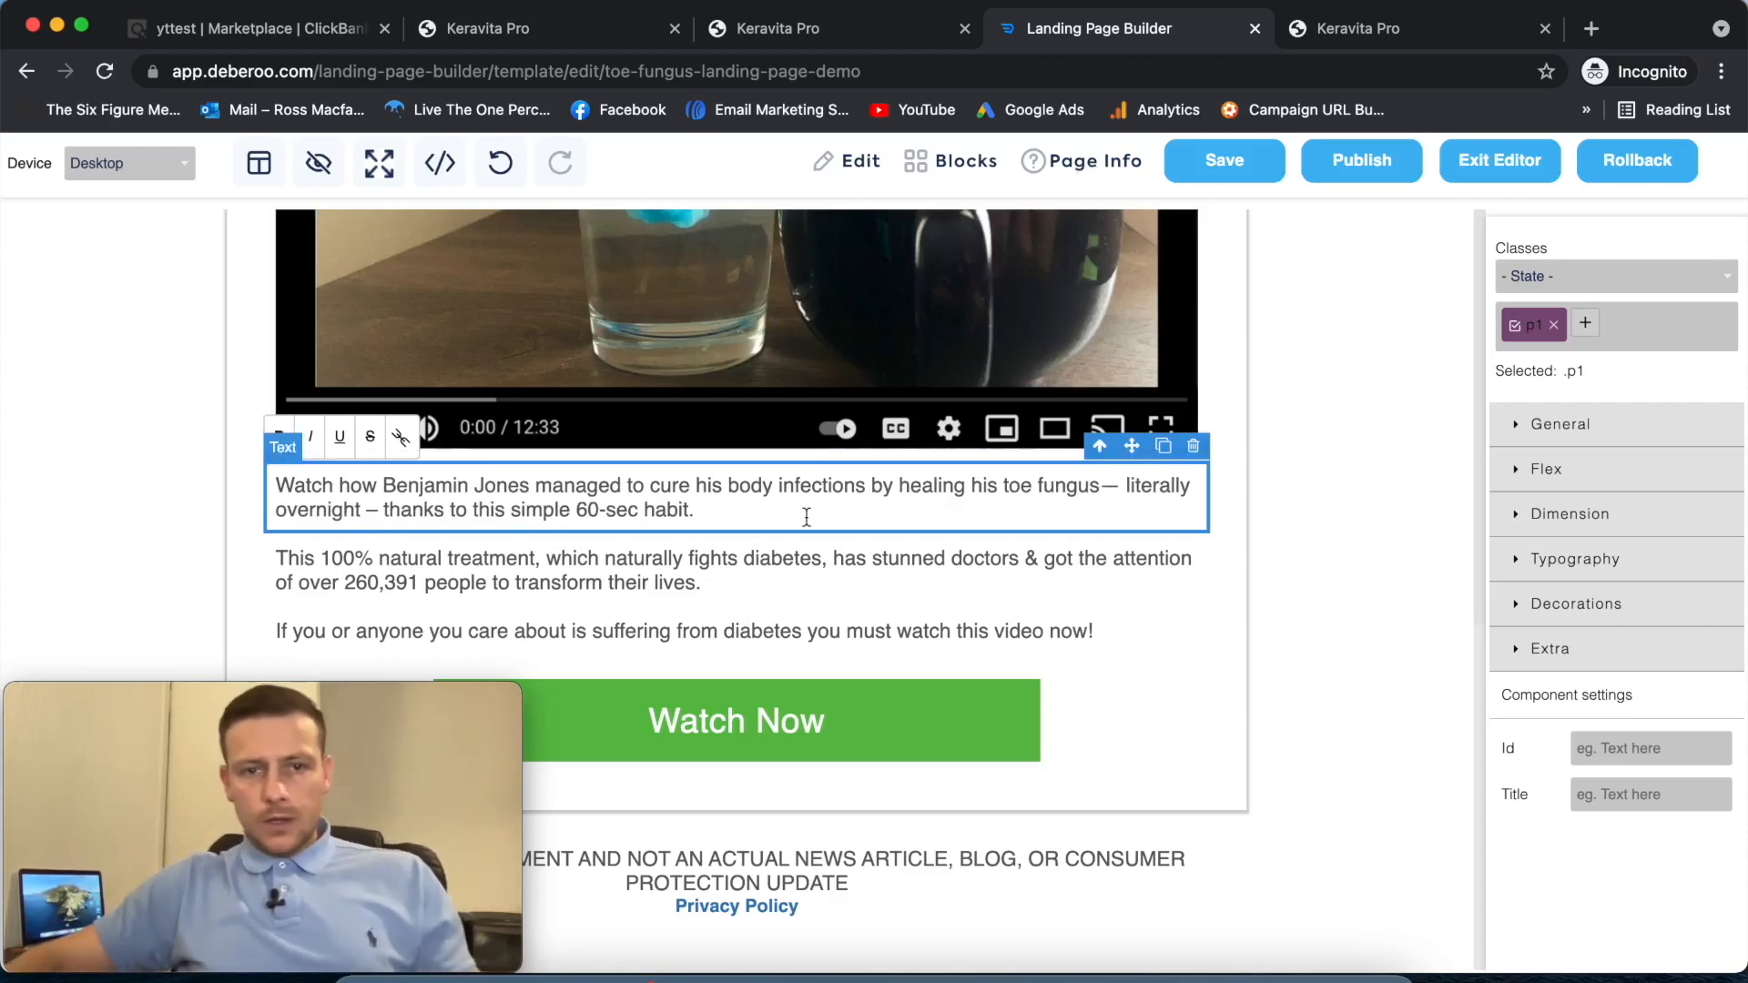
- Replace "diabetes" with "toe fungus" in the second paragraph about the 100% natural treatment, keeping the comma after it
{"action": "left_click", "coordinate": [310, 568]}
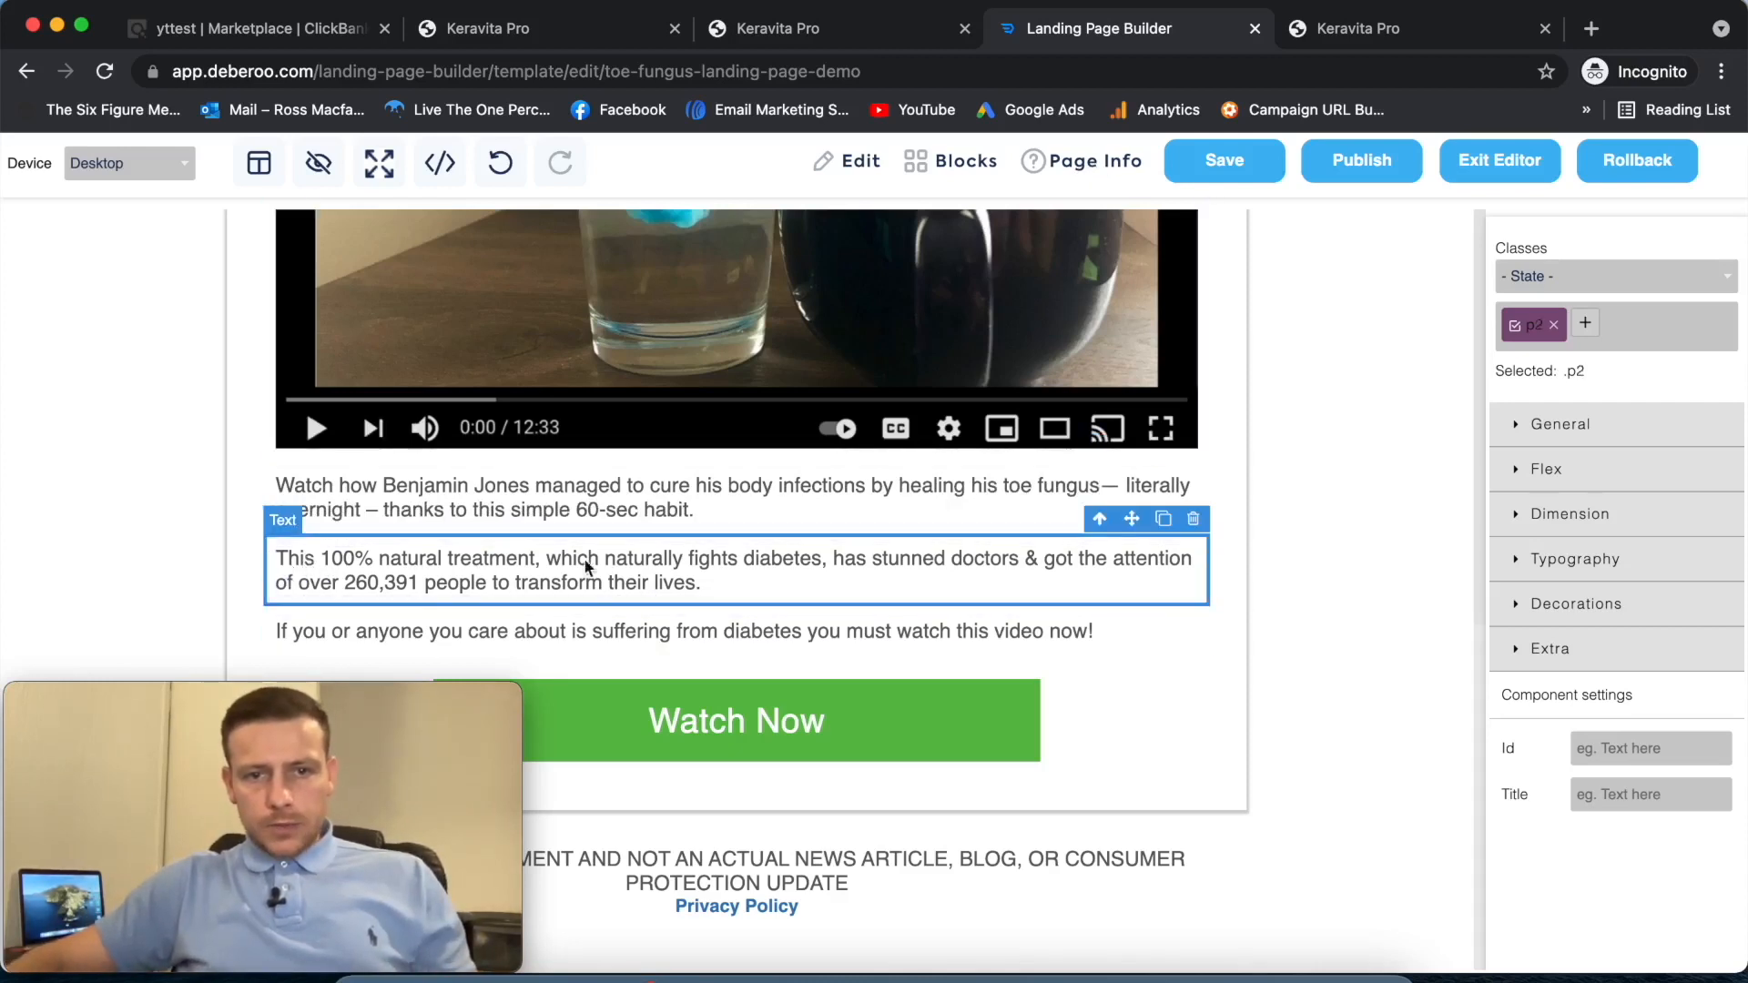
{"action": "double_click", "coordinate": [821, 560]}
{"action": "key", "text": "super+a"}
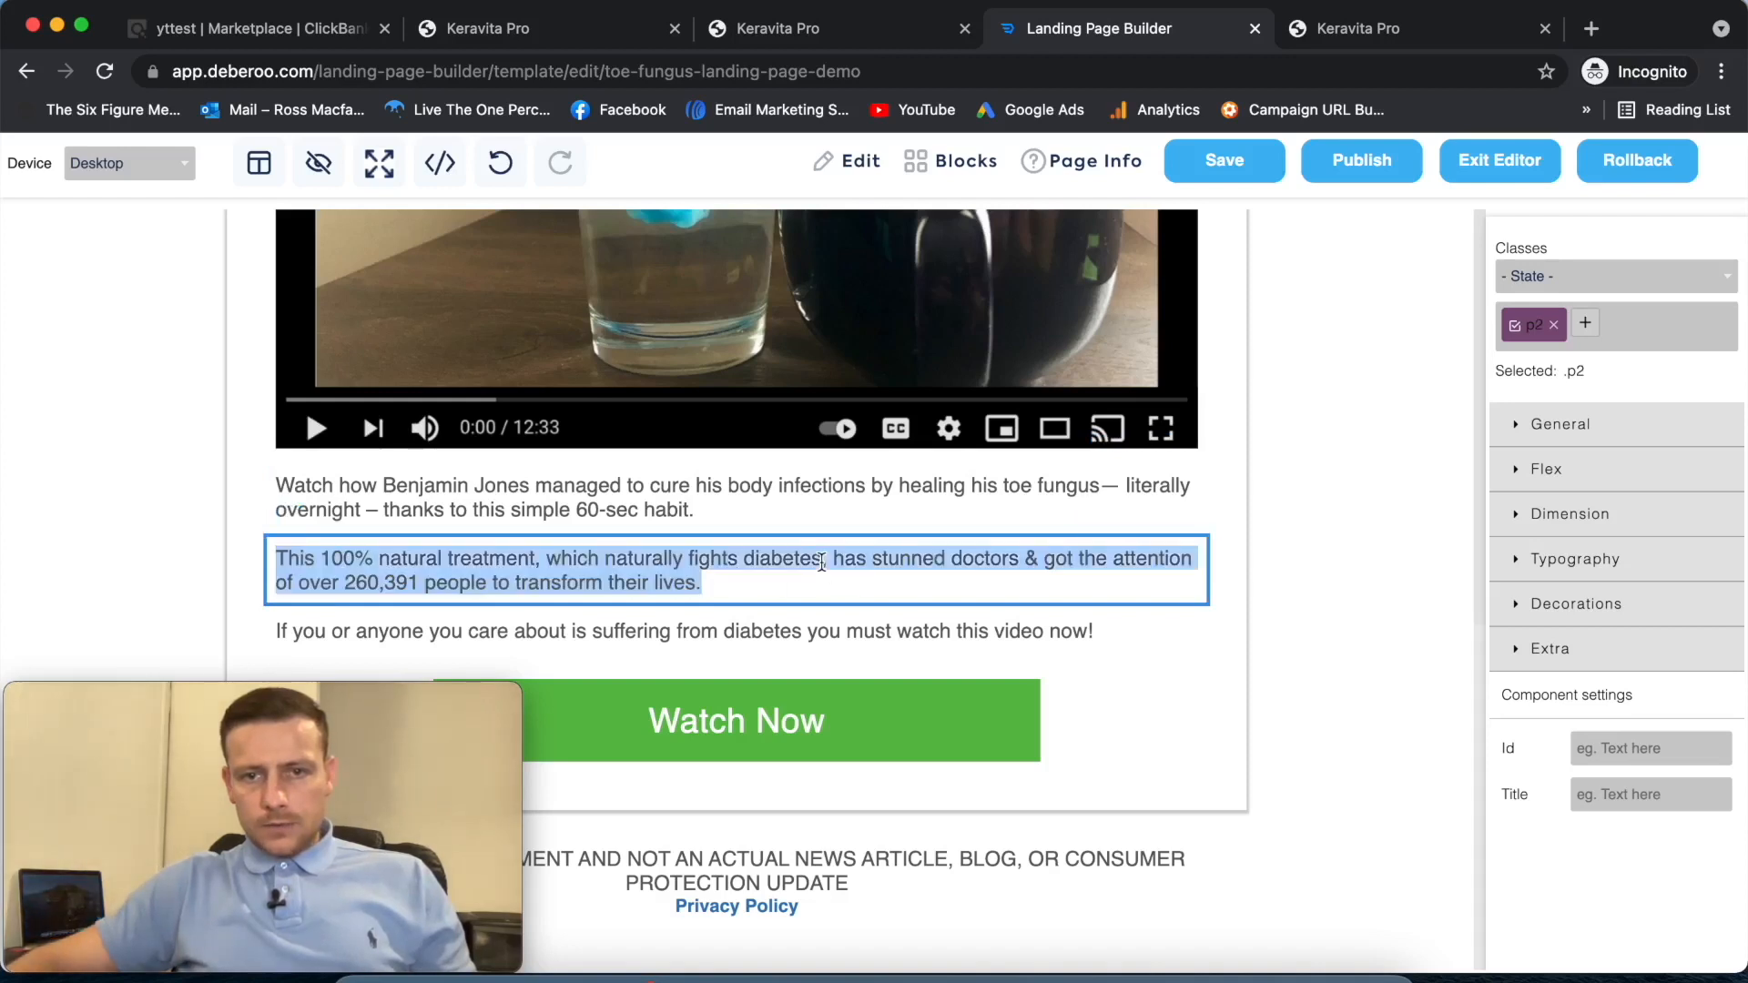
{"action": "left_click", "coordinate": [818, 557]}
{"action": "key", "text": "shift+super+Down"}
{"action": "left_click", "coordinate": [820, 556]}
{"action": "key", "text": "BackSpace"}
{"action": "key", "text": "BackSpace"}
{"action": "key", "text": "BackSpace"}
{"action": "key", "text": "BackSpace"}
{"action": "key", "text": "BackSpace"}
{"action": "key", "text": "BackSpace"}
{"action": "key", "text": "BackSpace"}
{"action": "key", "text": "BackSpace"}
{"action": "key", "text": "BackSpace"}
{"action": "key", "text": "BackSpace"}
{"action": "key", "text": "BackSpace"}
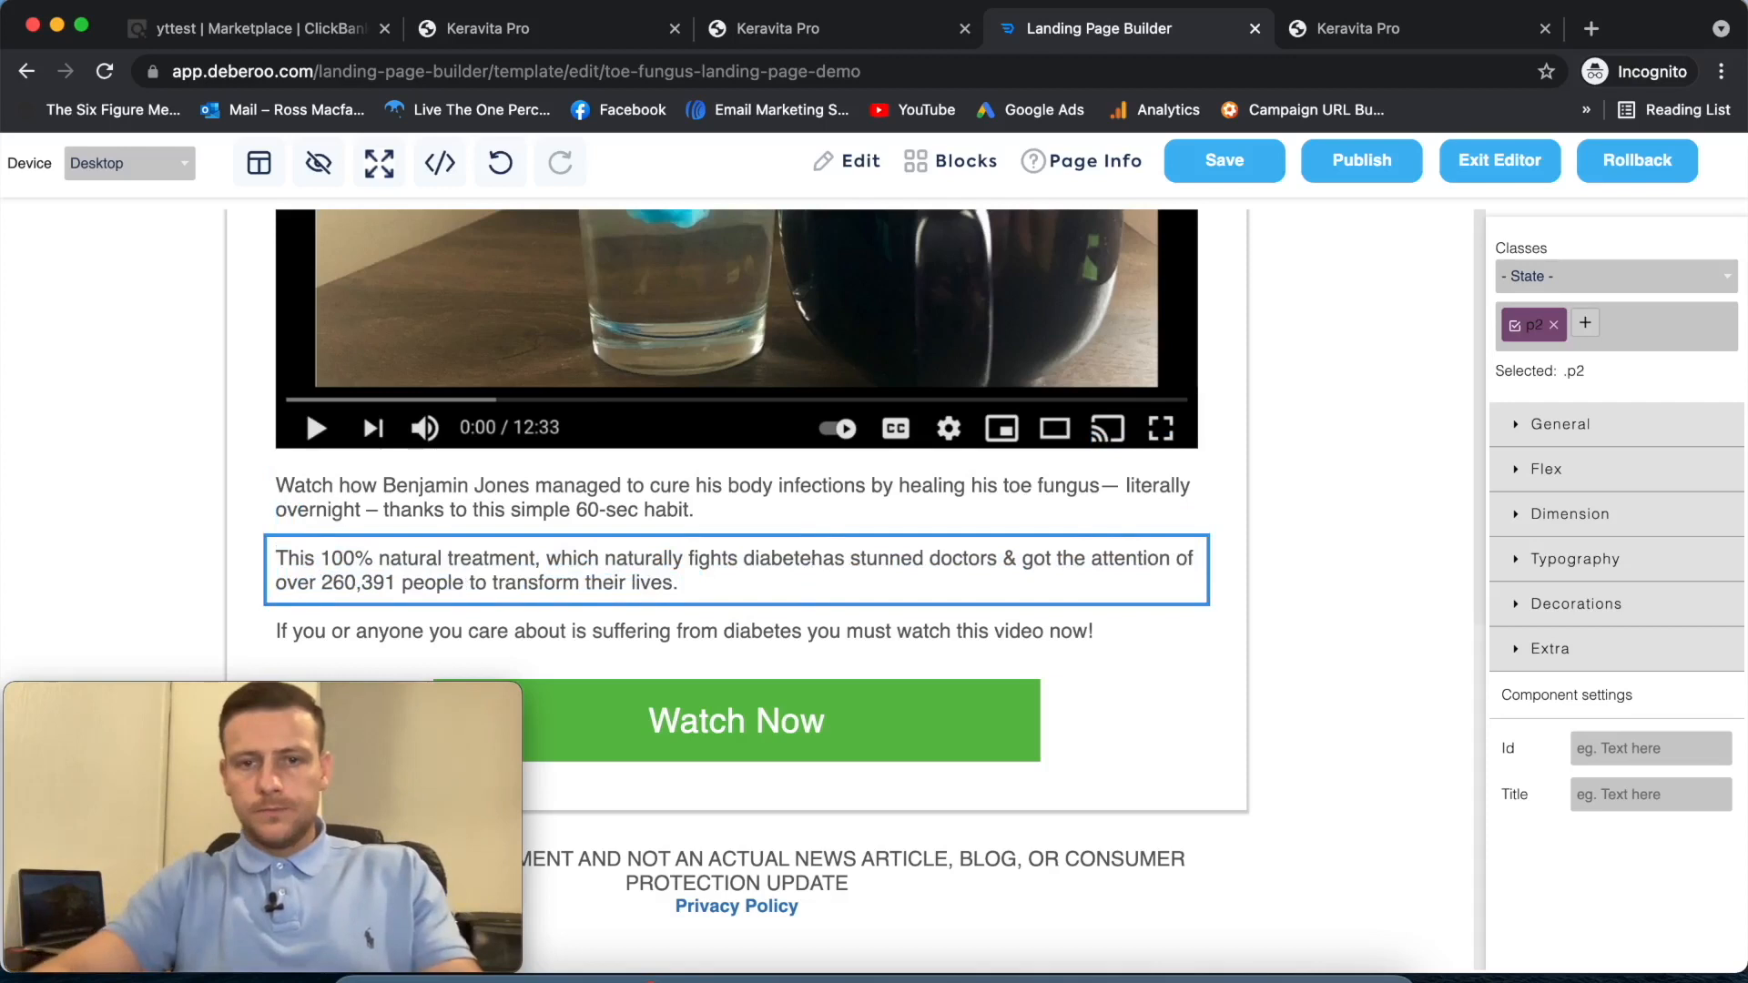
{"action": "type", "text": "e fubgus"}
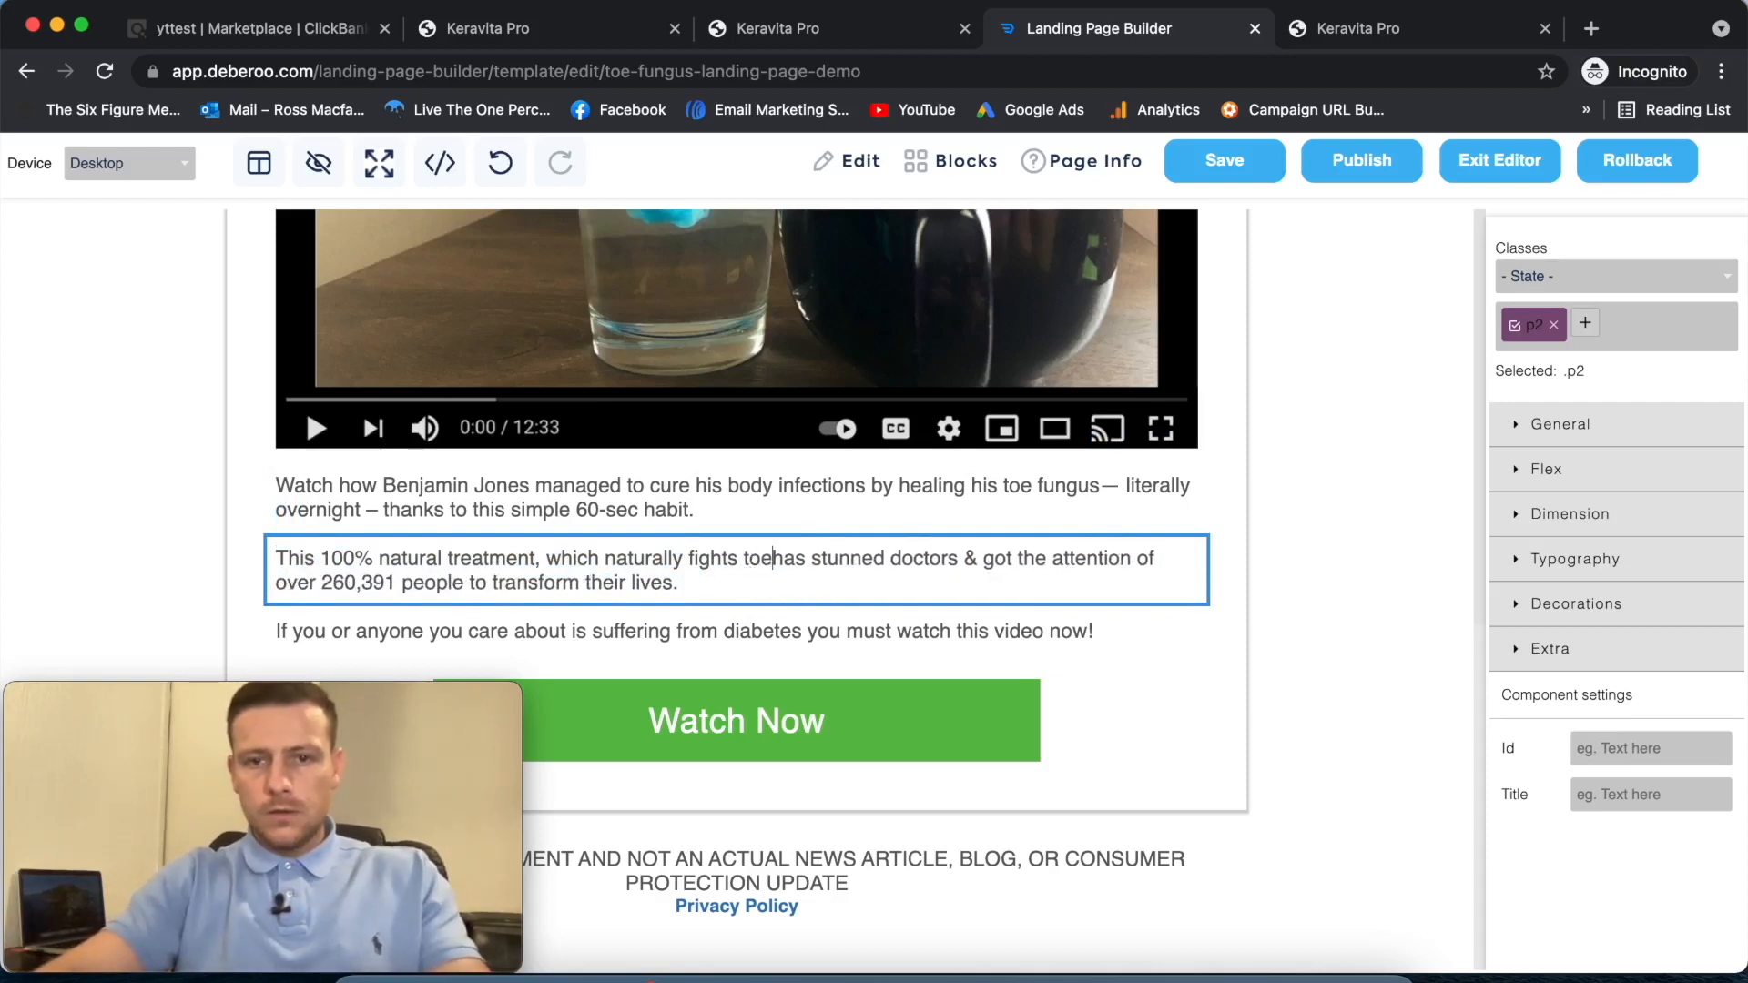
{"action": "key", "text": "BackSpace"}
{"action": "key", "text": "BackSpace"}
{"action": "key", "text": "BackSpace"}
{"action": "key", "text": "BackSpace"}
{"action": "key", "text": "BackSpace"}
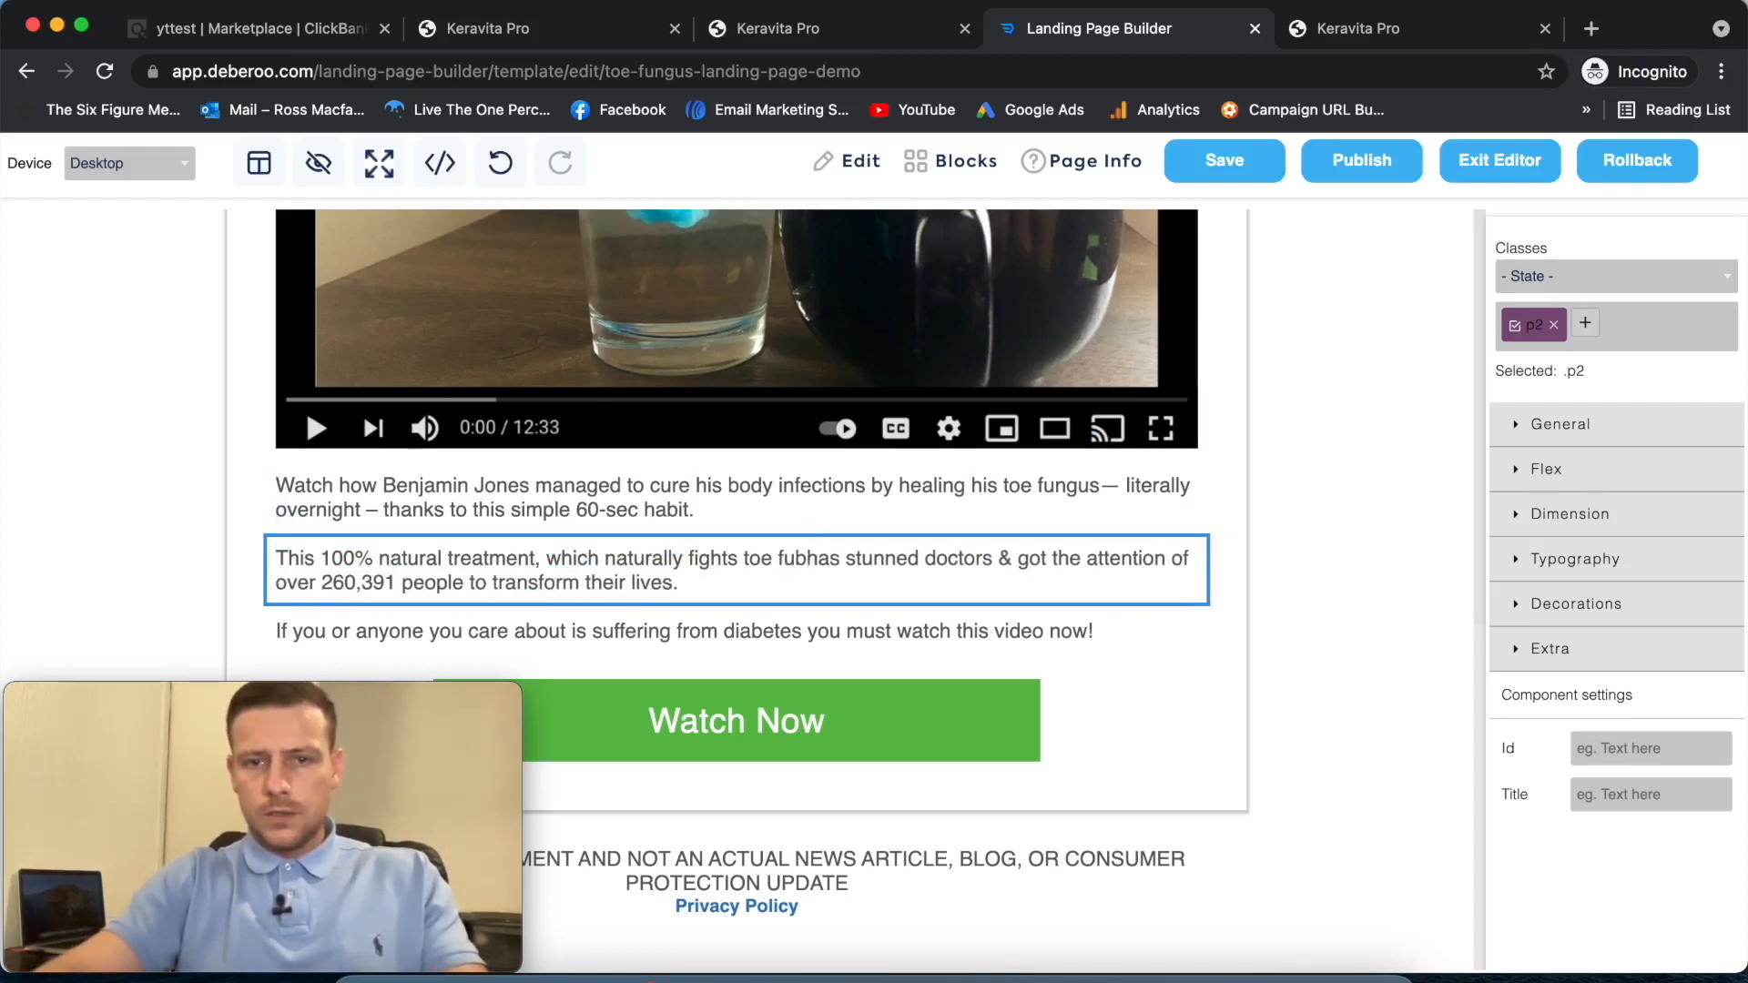
{"action": "type", "text": "ngus"}
{"action": "key", "text": "BackSpace"}
{"action": "type", "text": ","}
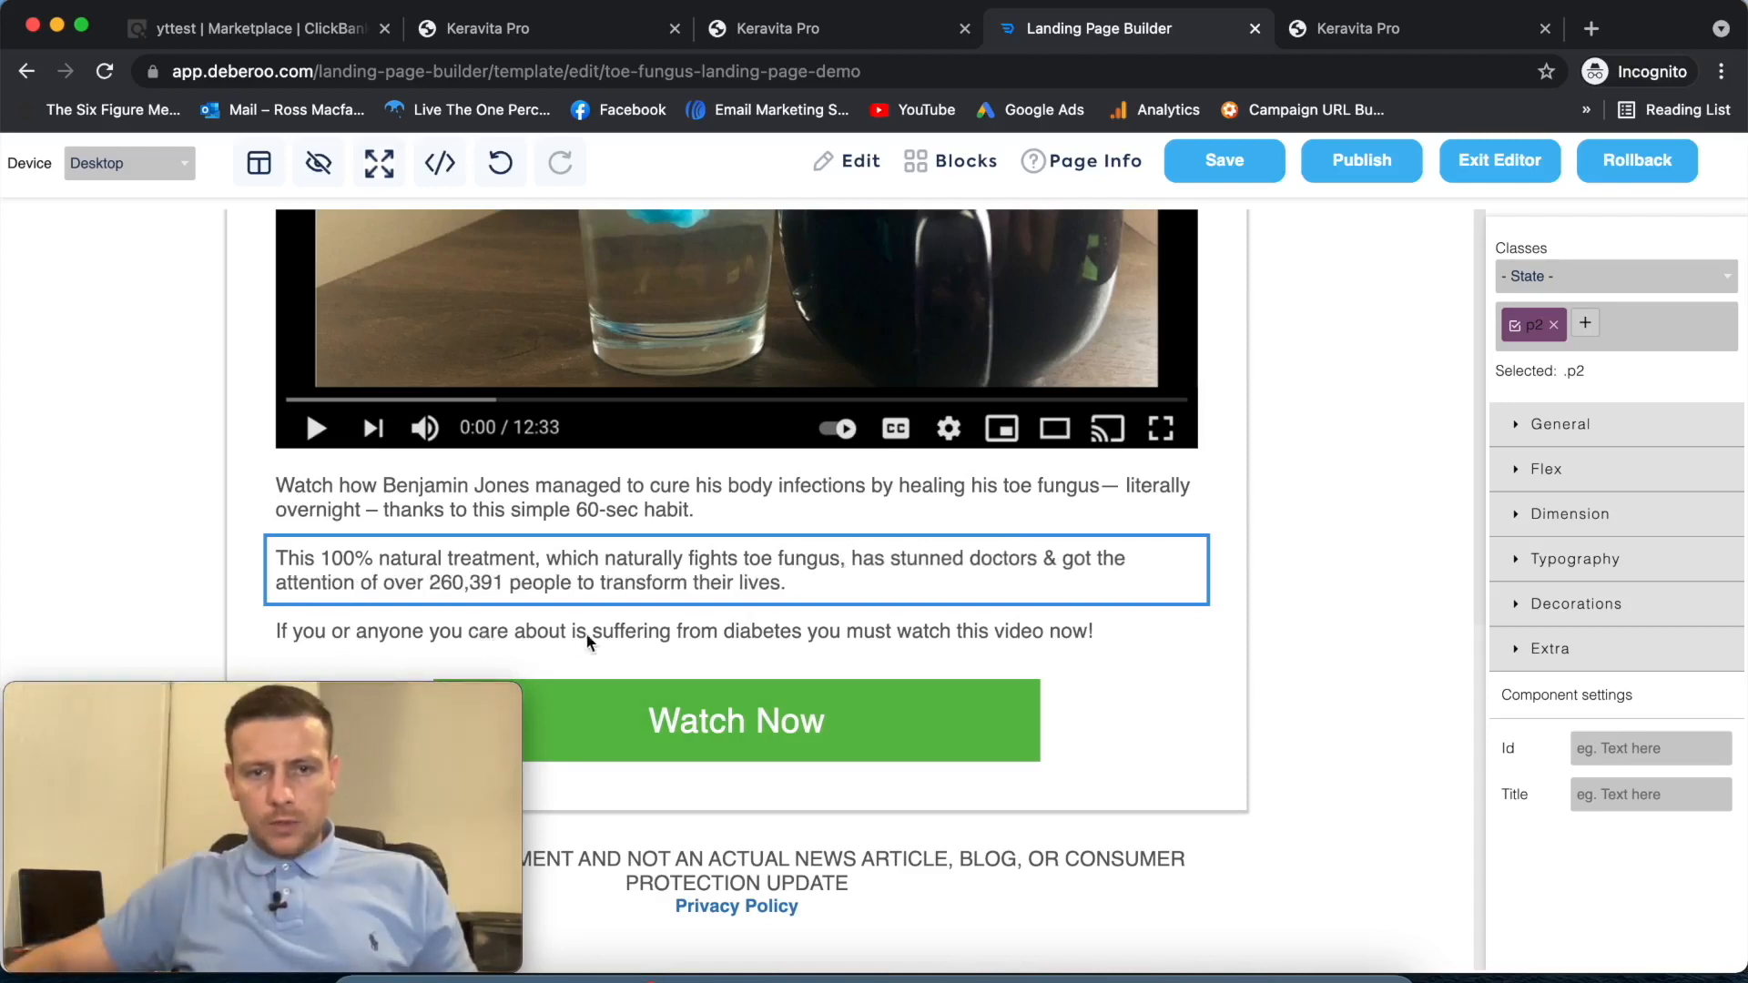
- Replace "diabetes" with "toe fungus" in the "If you or anyone you care about" paragraph and look over the edited page
{"action": "left_click", "coordinate": [805, 635]}
{"action": "double_click", "coordinate": [803, 628]}
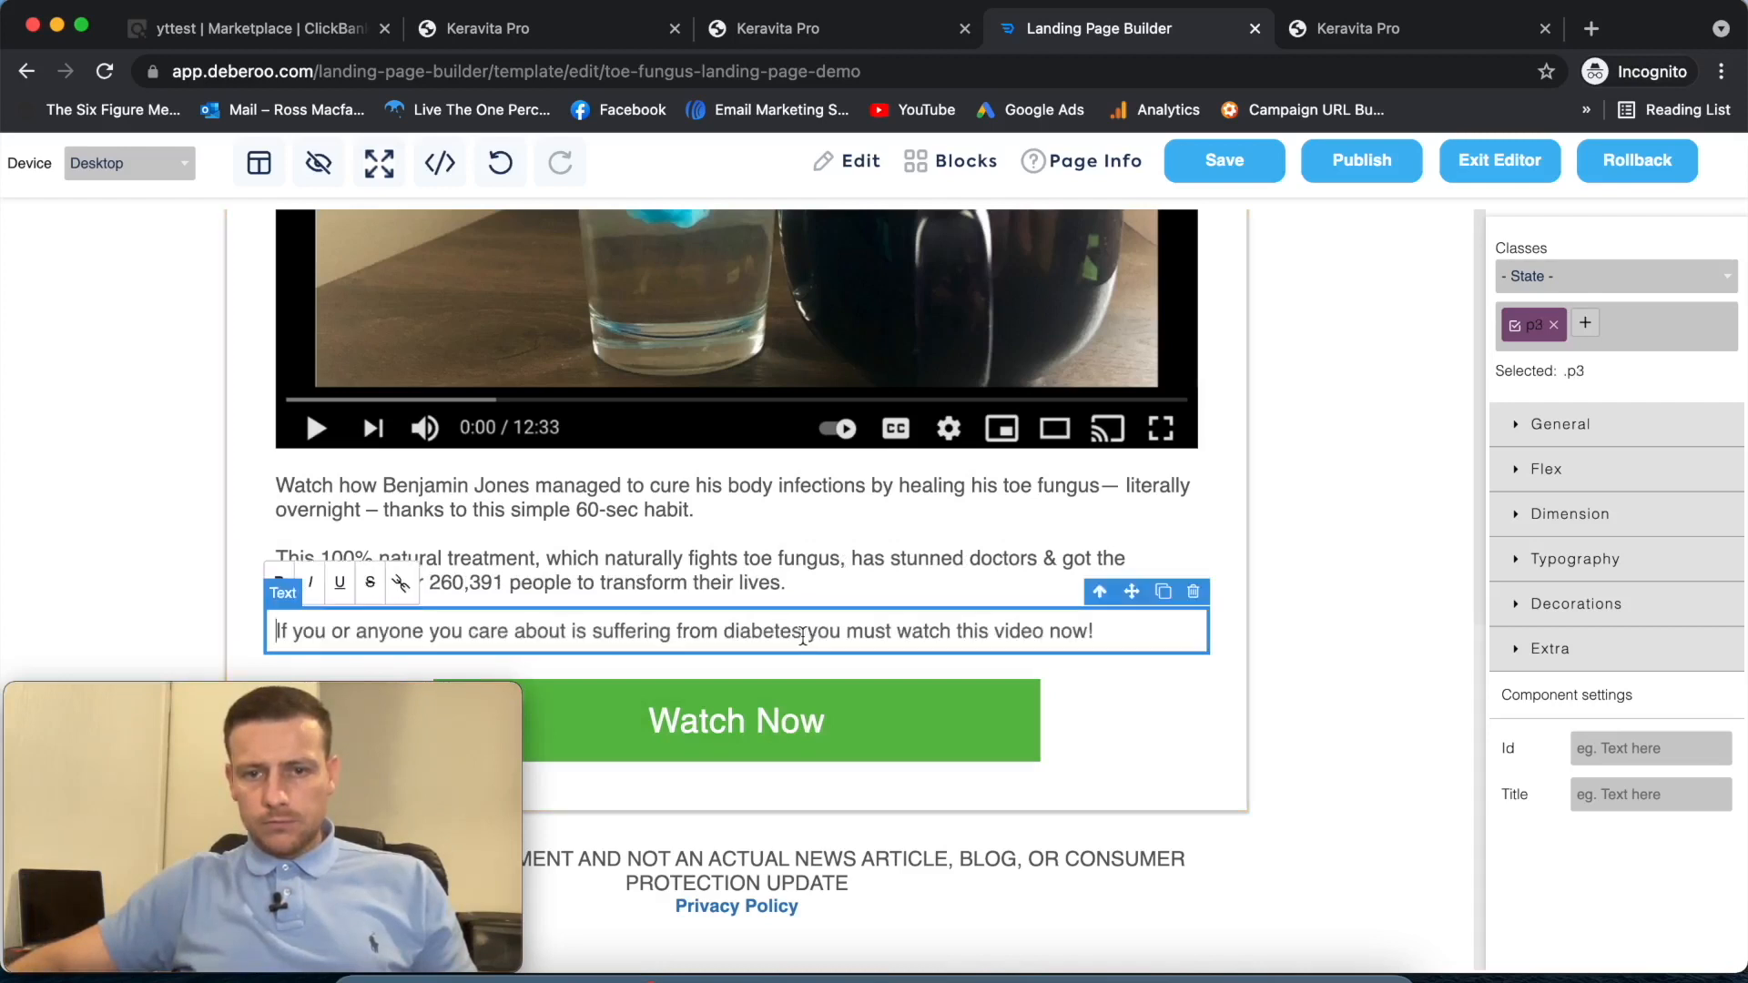
{"action": "key", "text": "BackSpace"}
{"action": "key", "text": "BackSpace"}
{"action": "key", "text": "BackSpace"}
{"action": "key", "text": "BackSpace"}
{"action": "key", "text": "BackSpace"}
{"action": "key", "text": "BackSpace"}
{"action": "key", "text": "BackSpace"}
{"action": "key", "text": "BackSpace"}
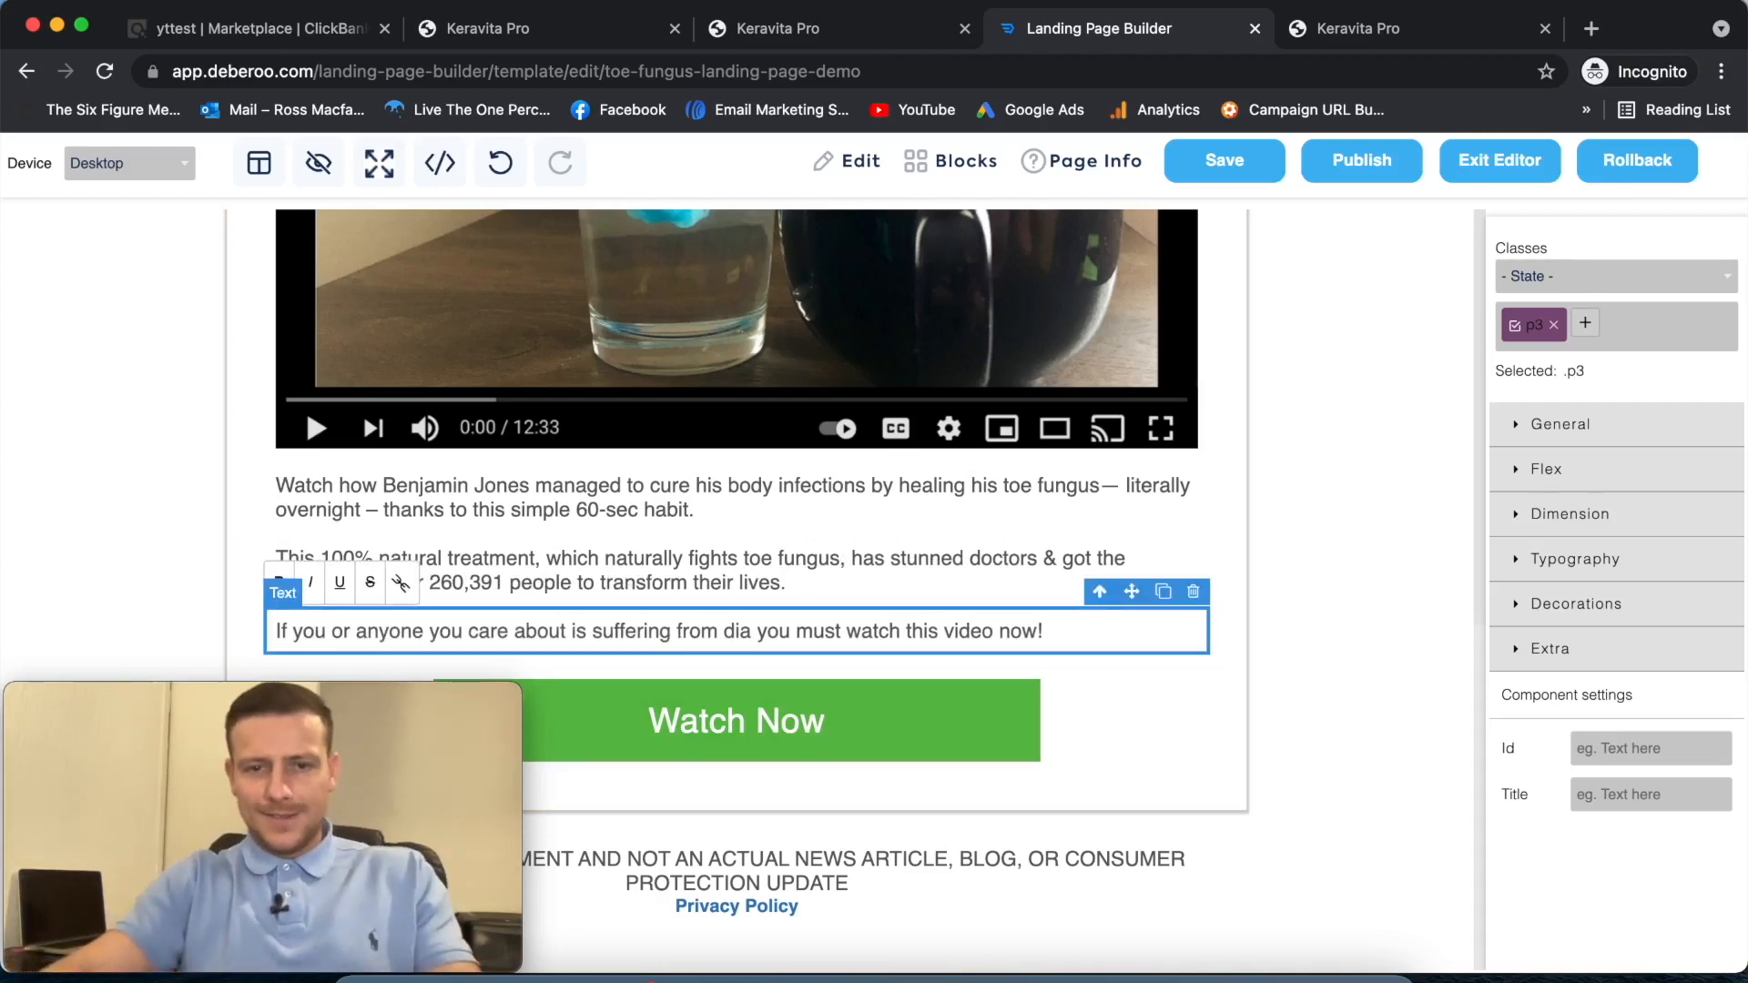
{"action": "type", "text": "toe f"}
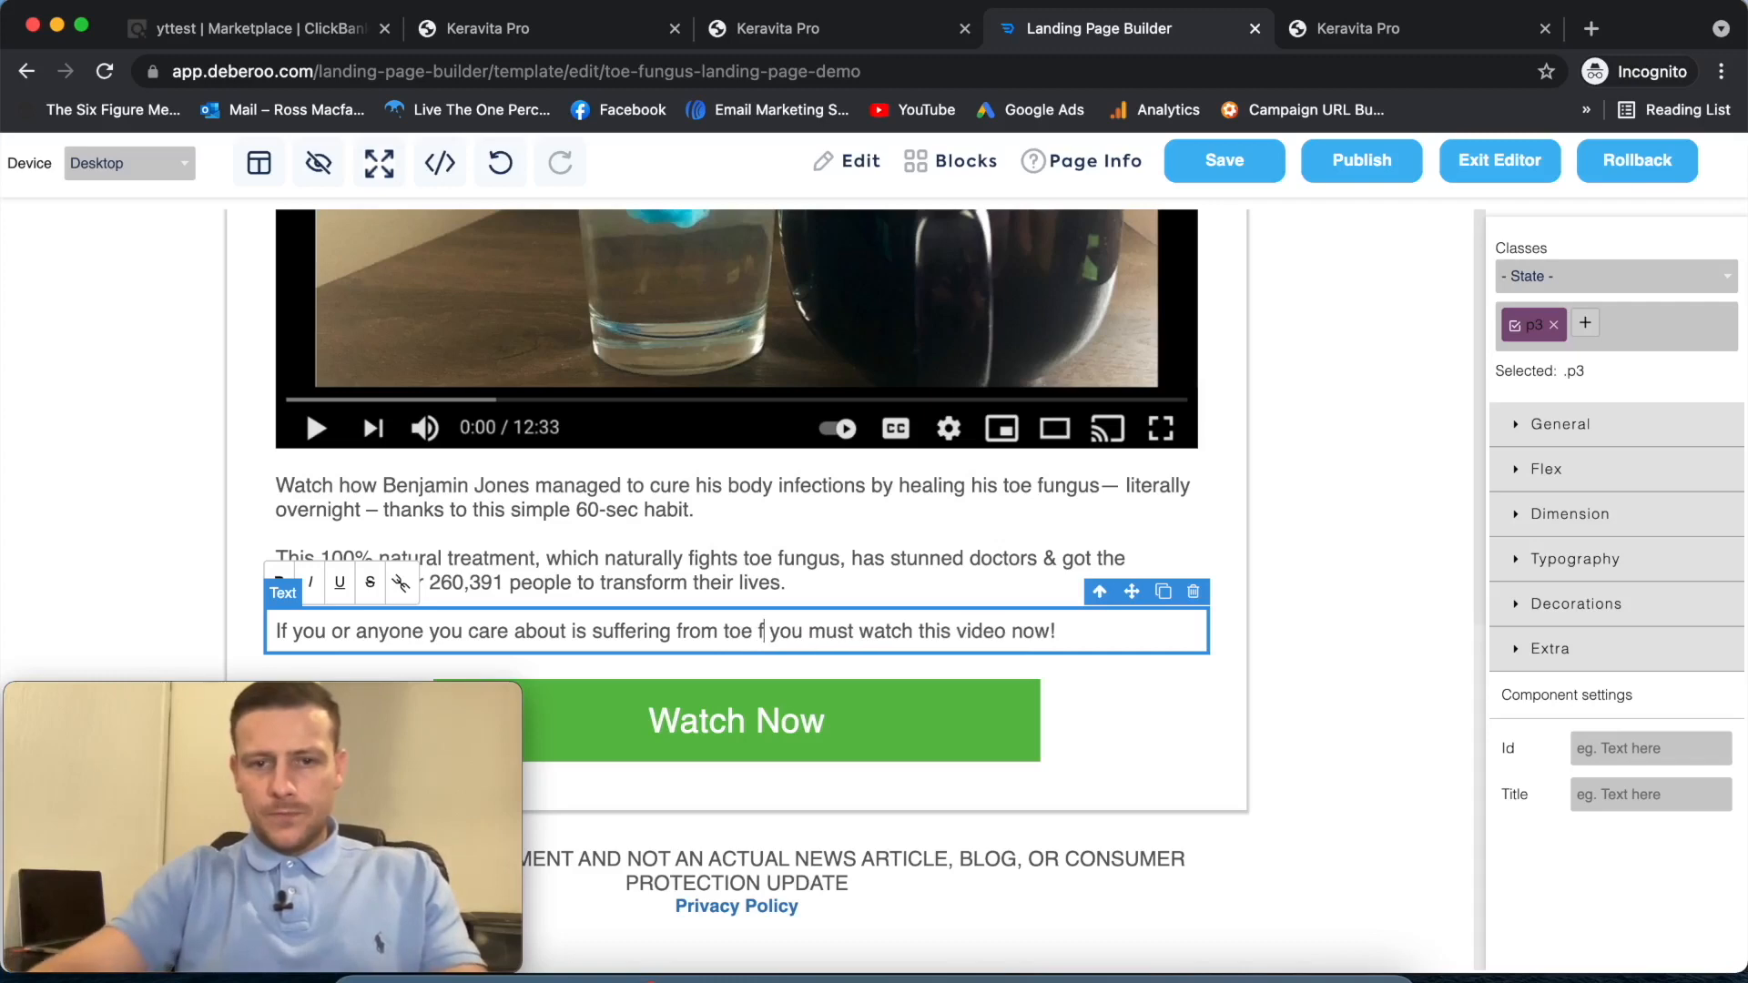
{"action": "type", "text": "ungus"}
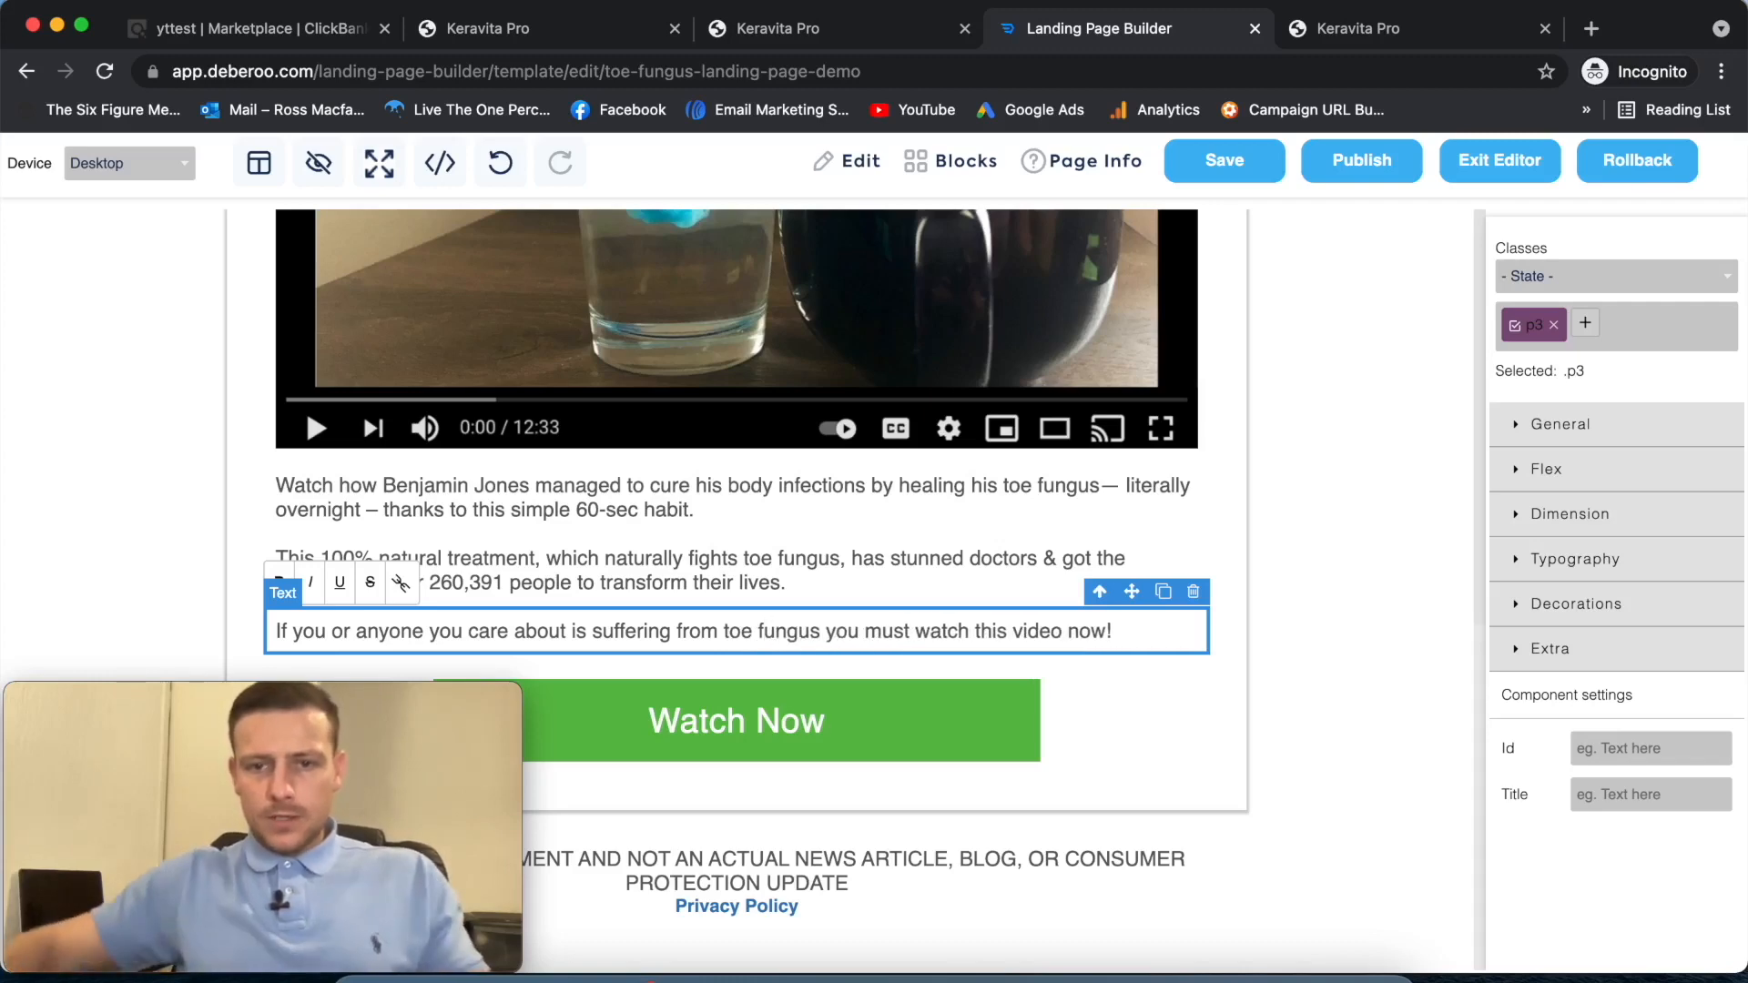
{"action": "left_click", "coordinate": [1370, 464]}
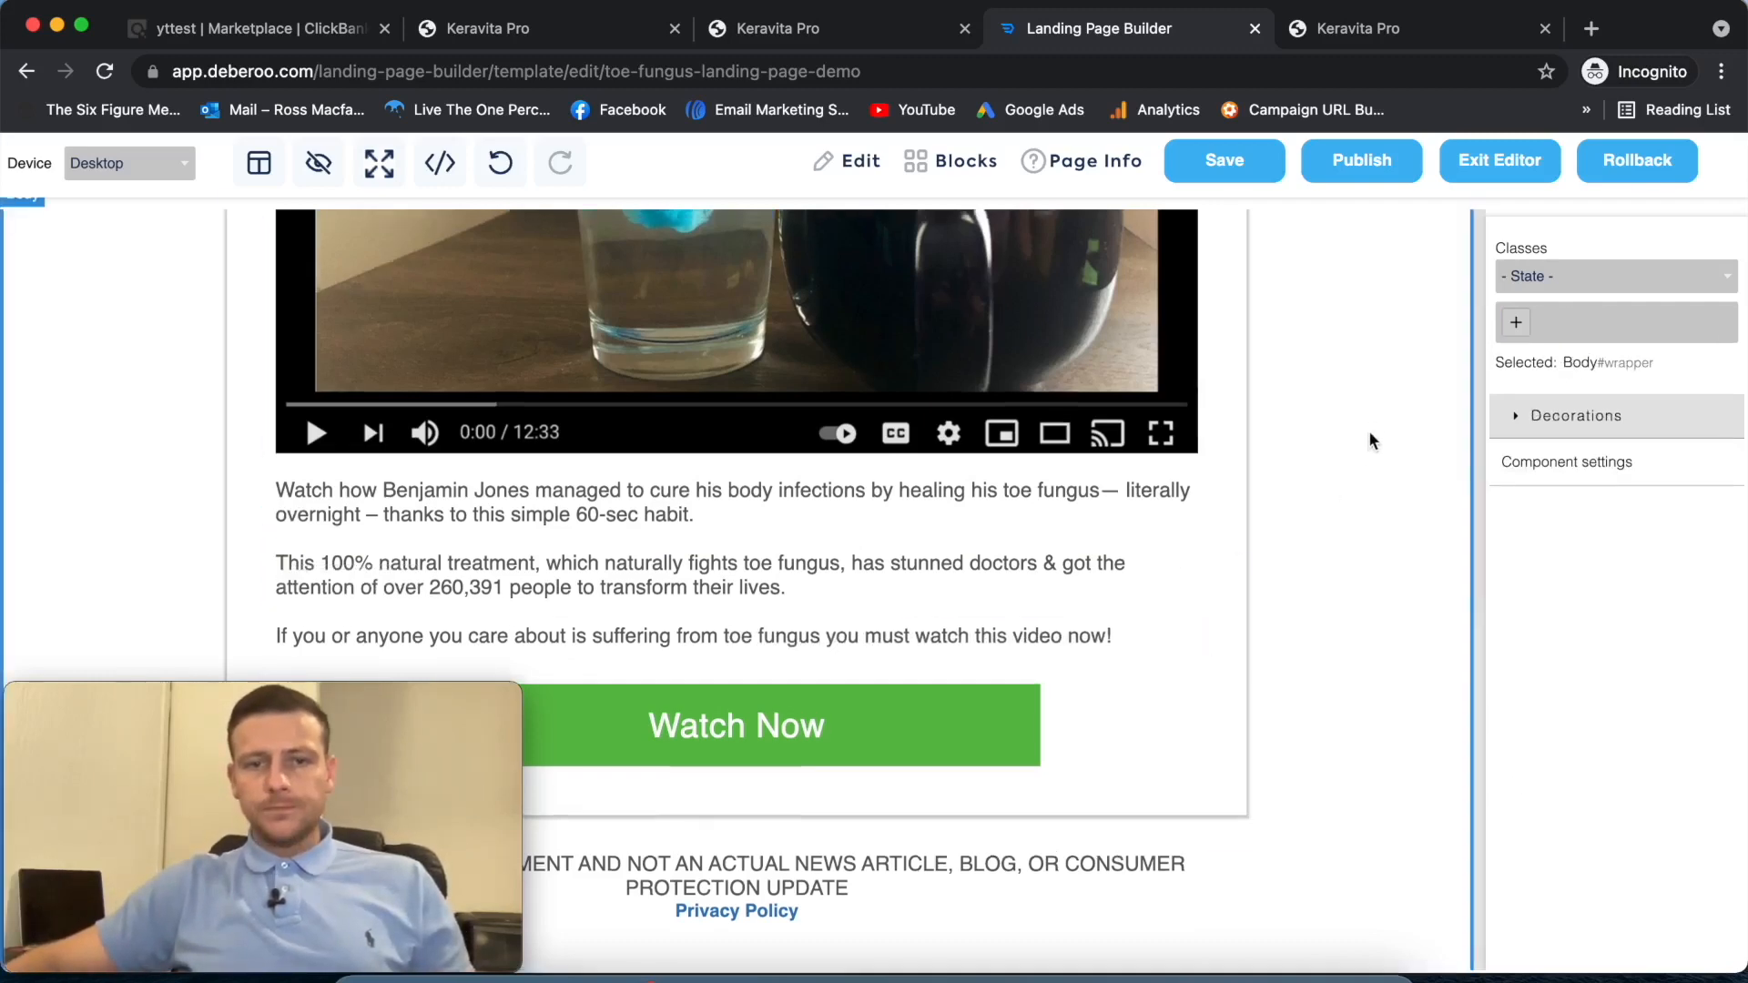
{"action": "scroll", "coordinate": [1361, 437], "scroll_direction": "up", "scroll_amount": 10}
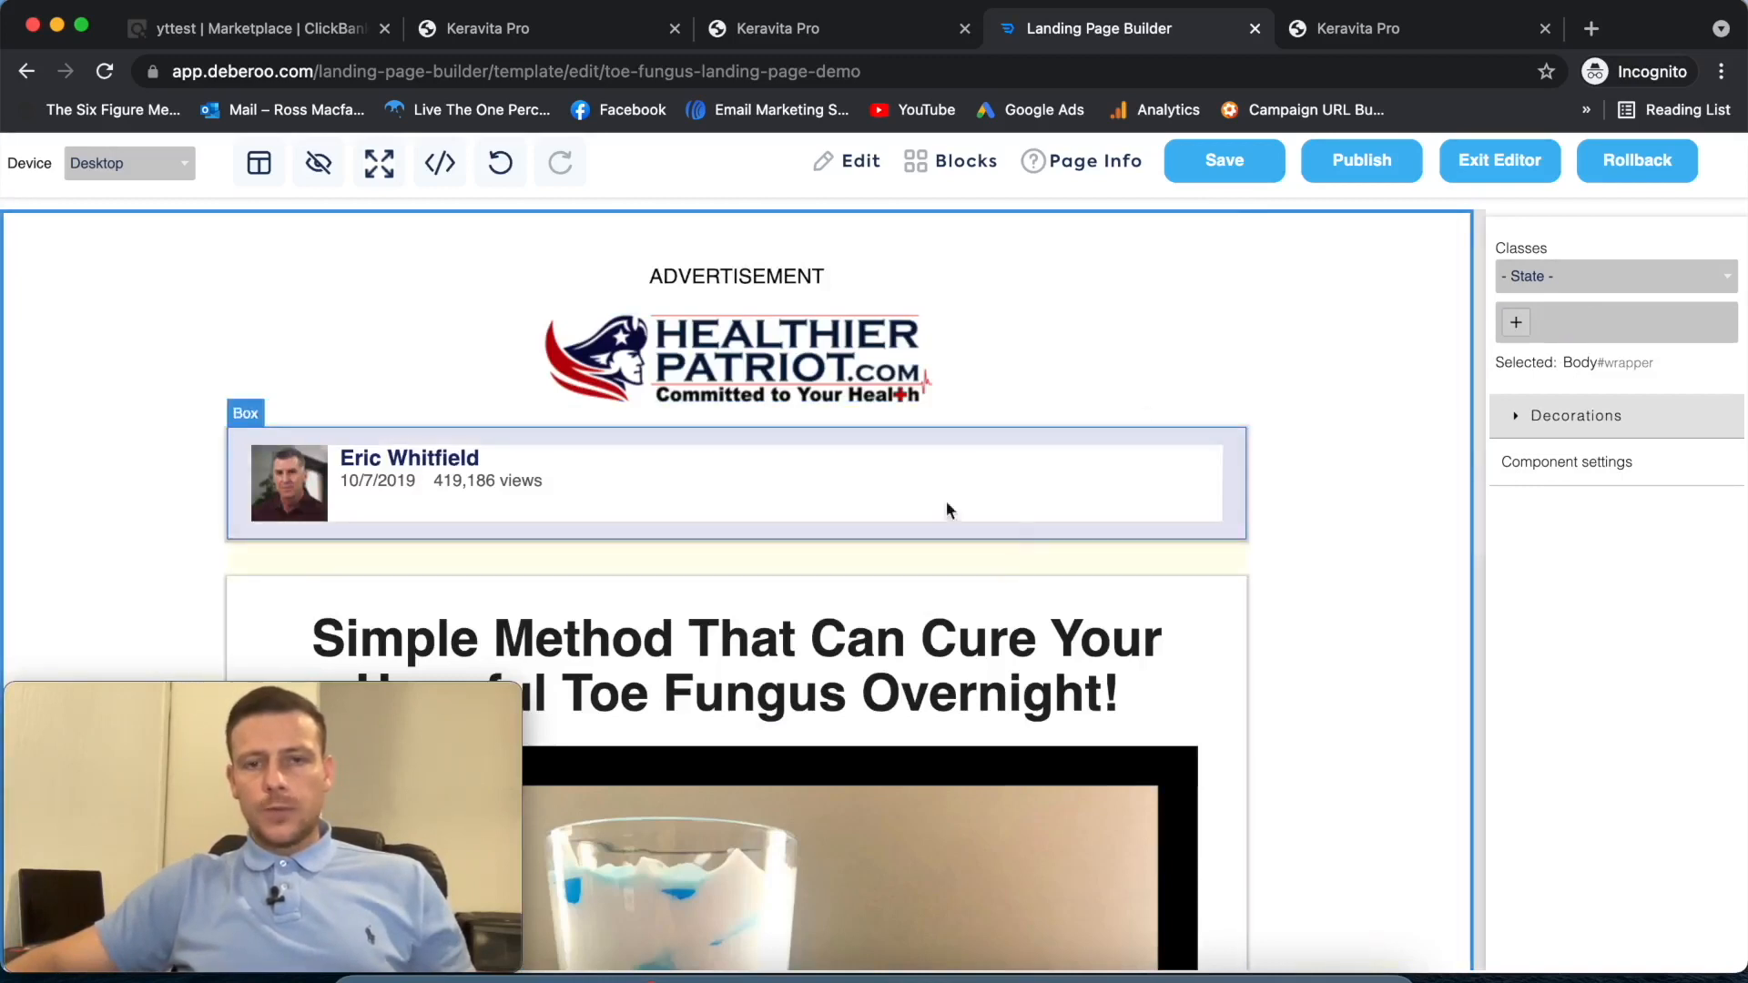
{"action": "scroll", "coordinate": [1013, 501], "scroll_direction": "down", "scroll_amount": 5}
{"action": "scroll", "coordinate": [970, 542], "scroll_direction": "down", "scroll_amount": 4}
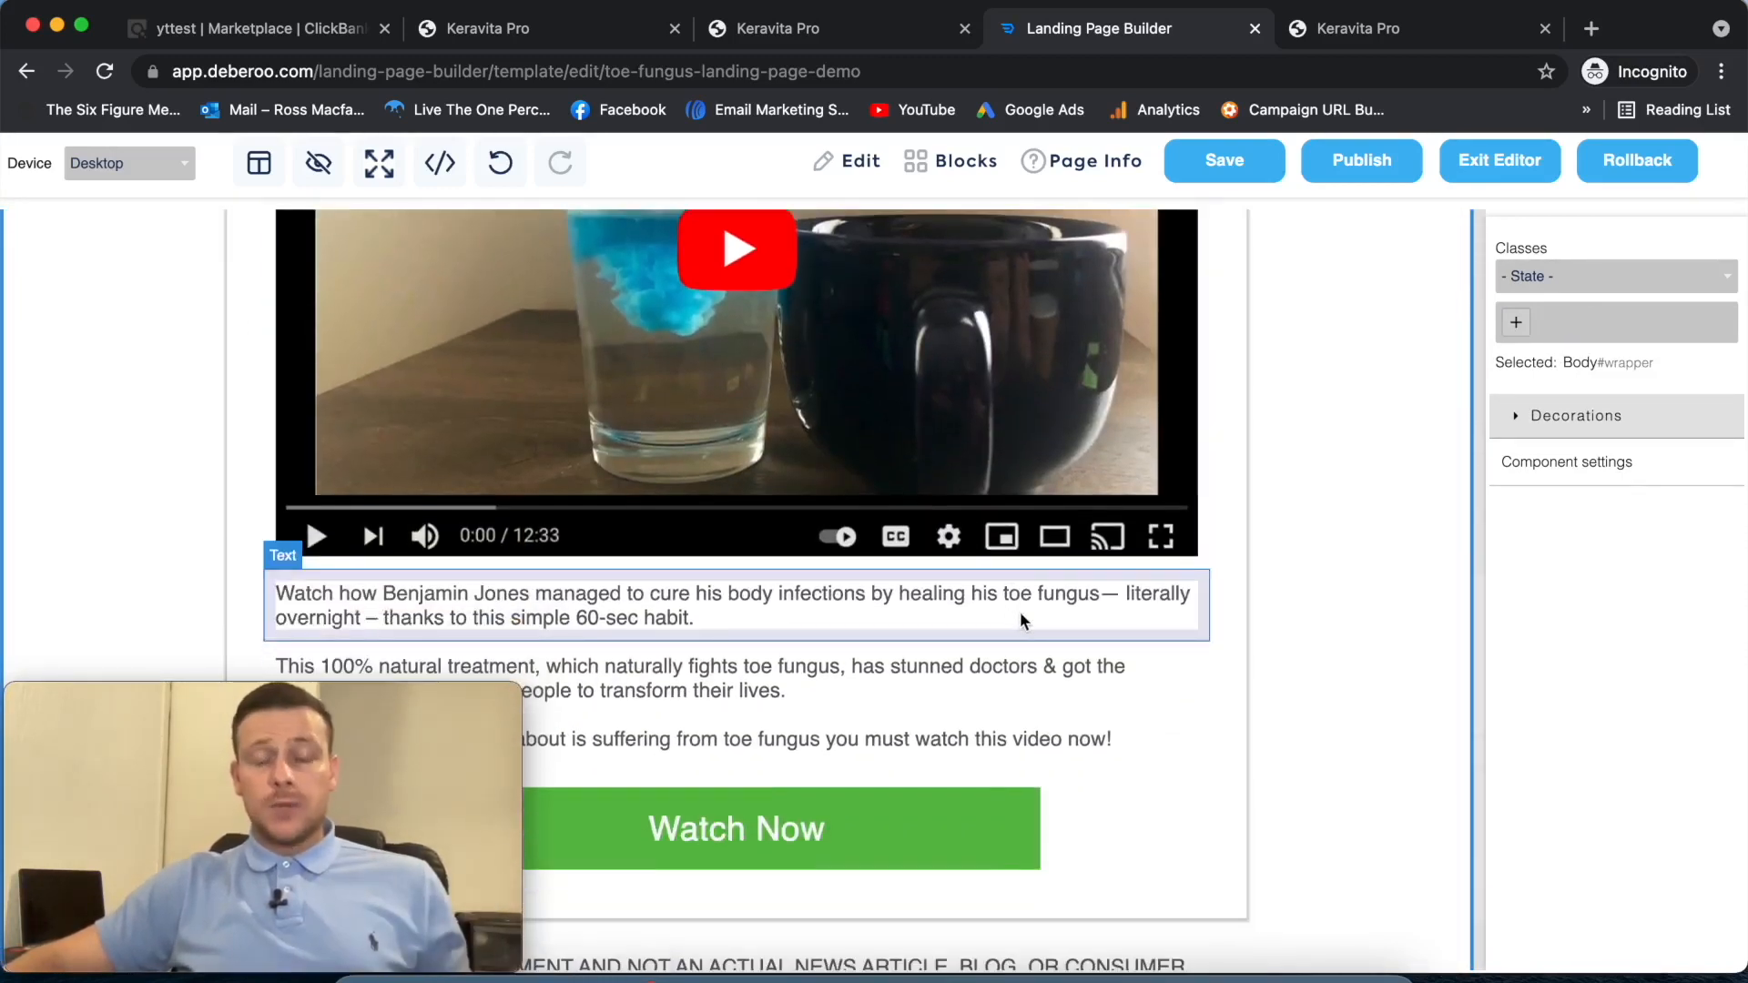
{"action": "scroll", "coordinate": [1018, 621], "scroll_direction": "down", "scroll_amount": 1}
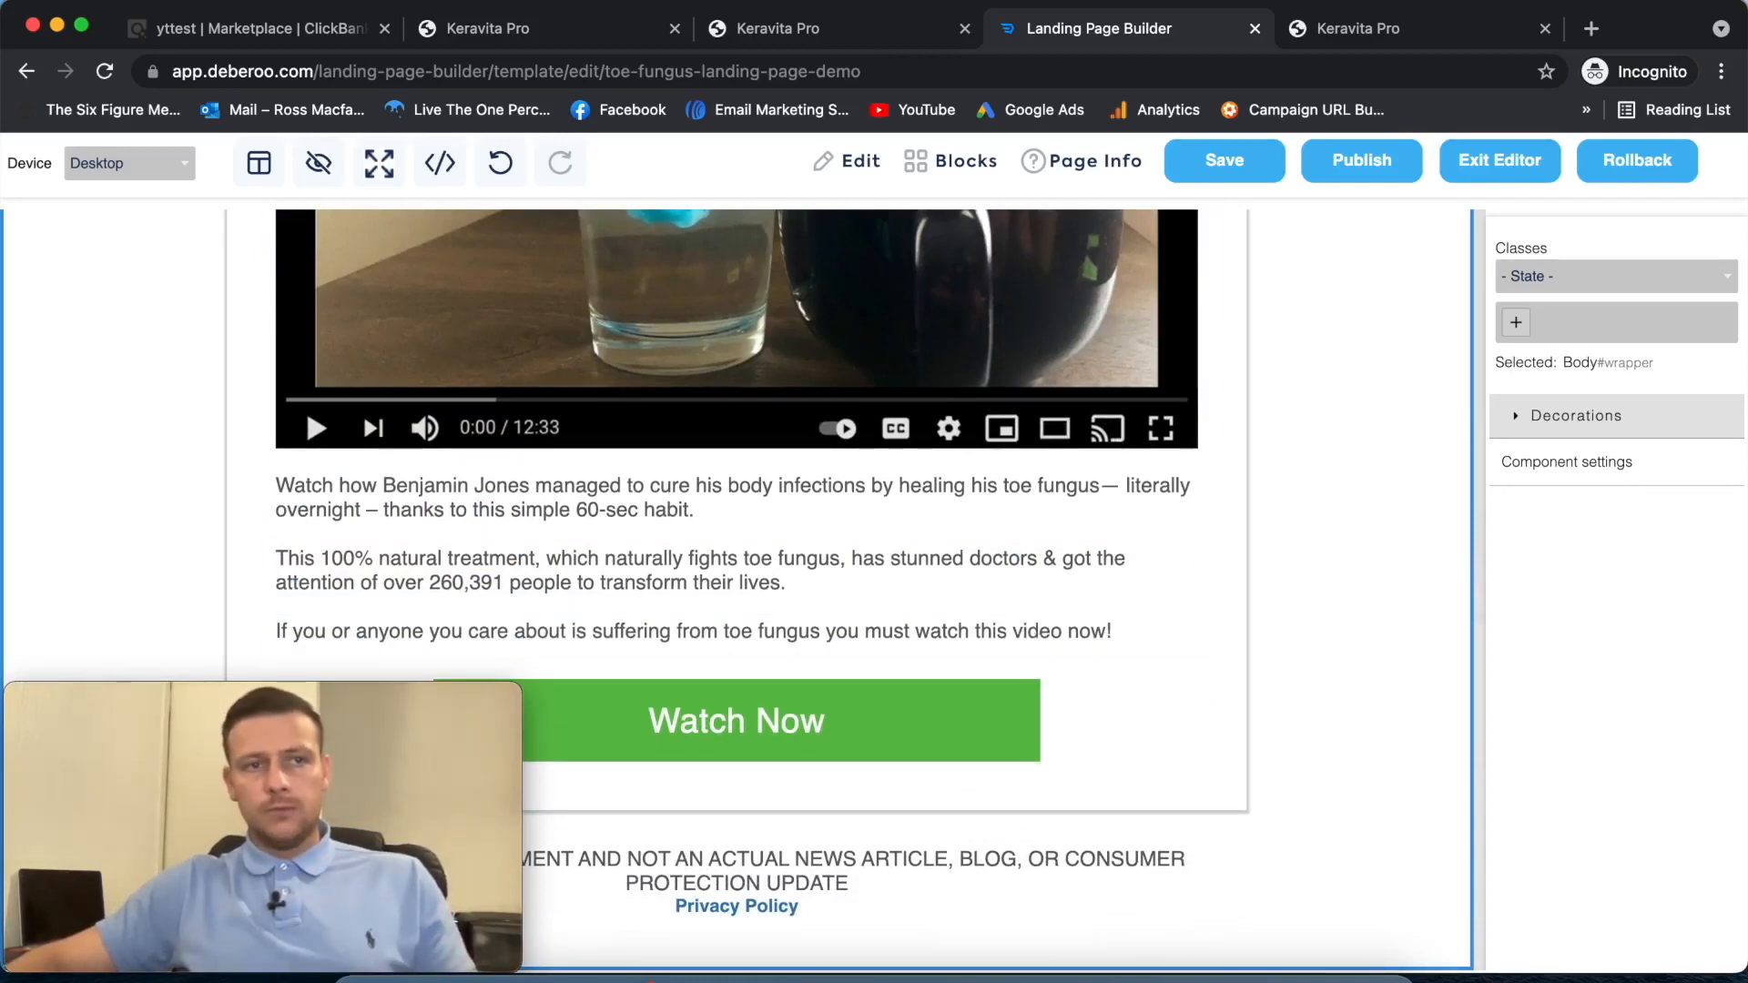
- Switch to the Voluum tracker in the other browser window and open its general settings
{"action": "left_click", "coordinate": [58, 27]}
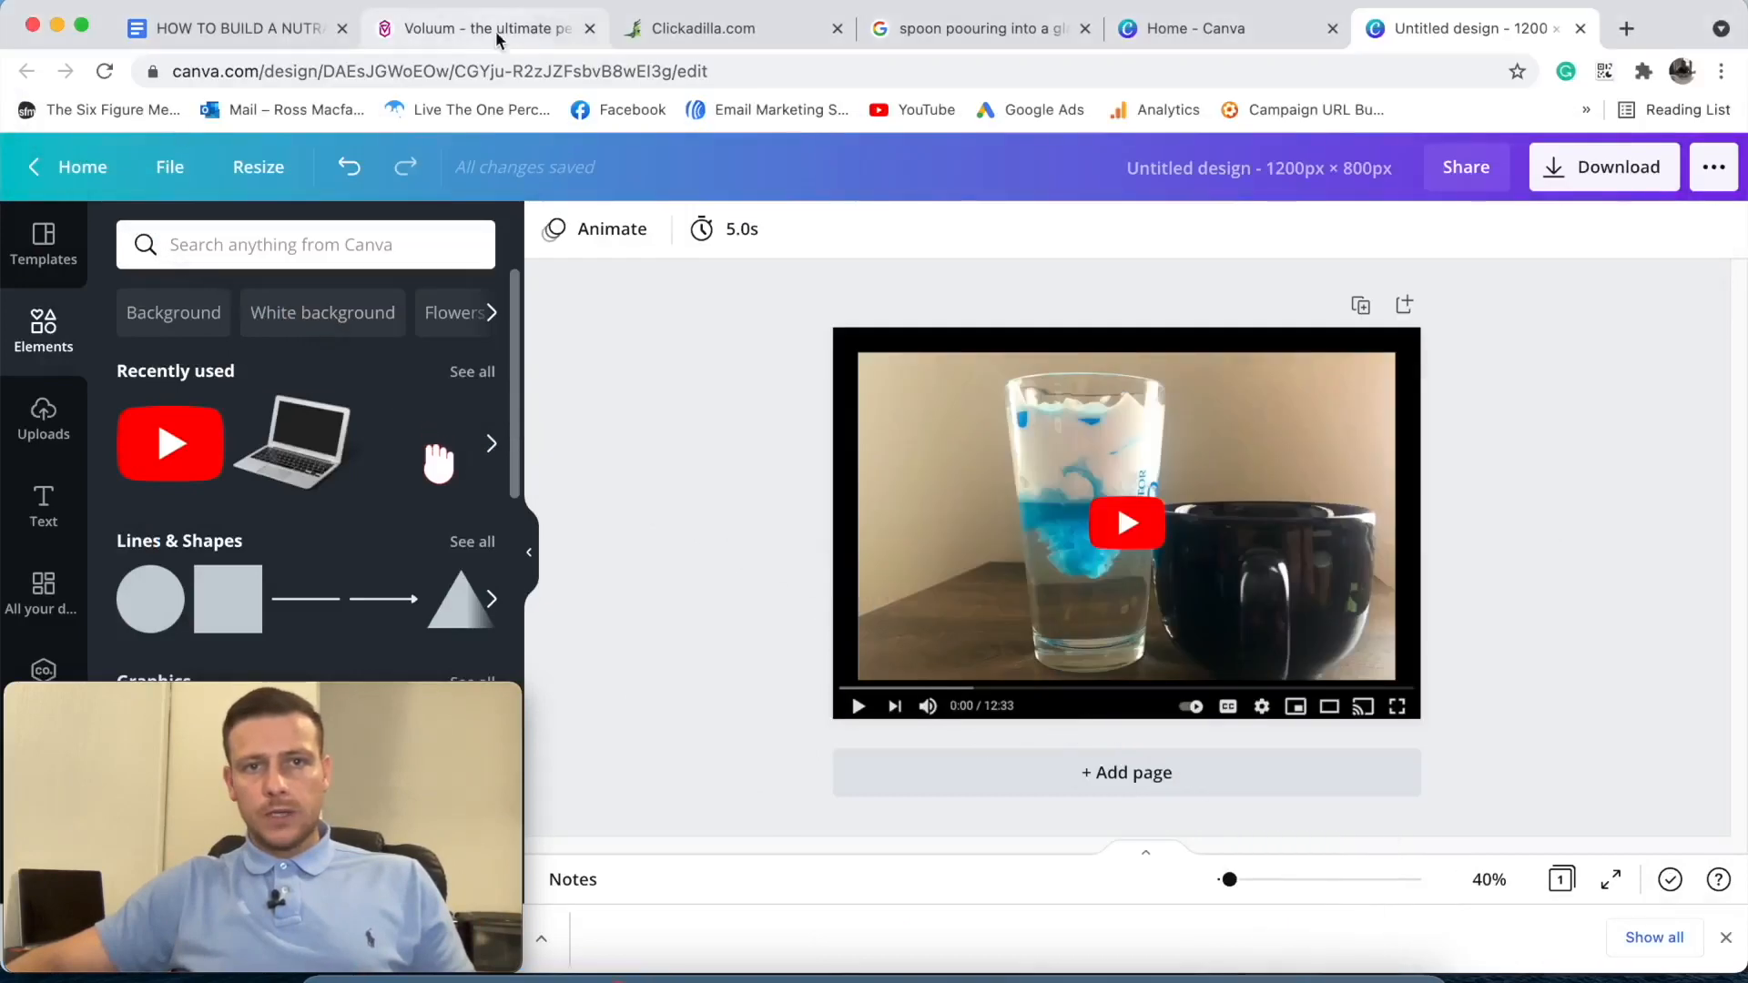
{"action": "left_click", "coordinate": [496, 31]}
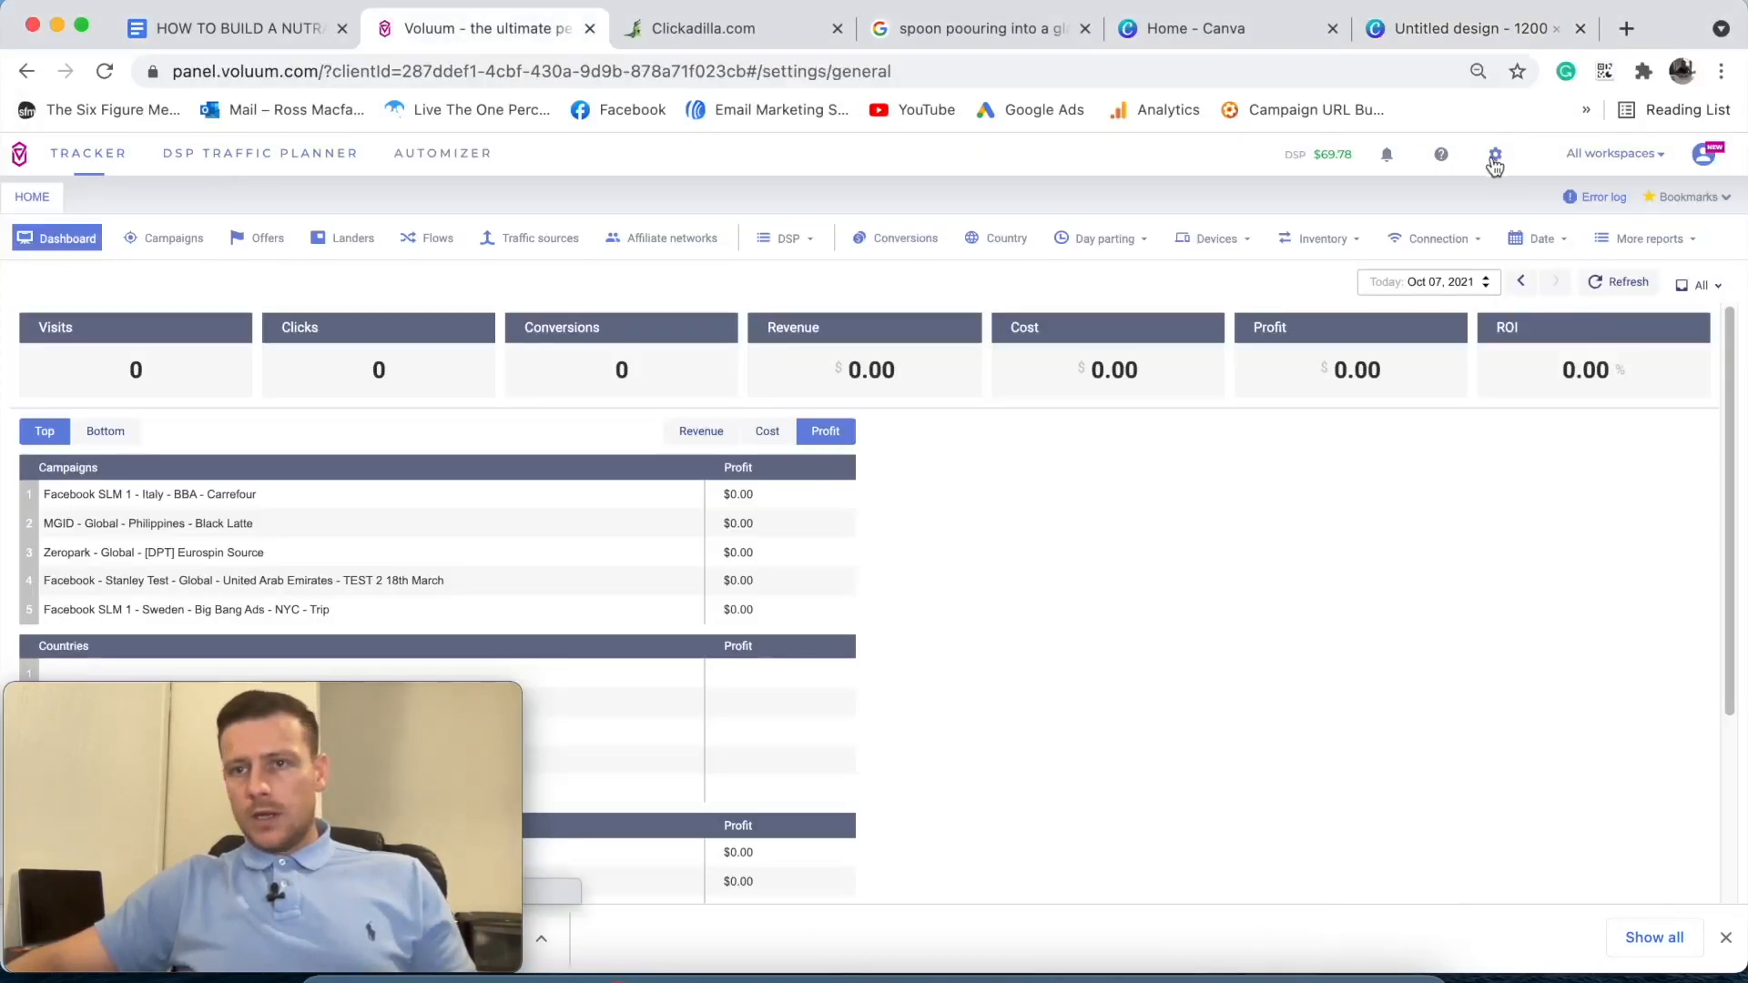
{"action": "left_click", "coordinate": [1494, 154]}
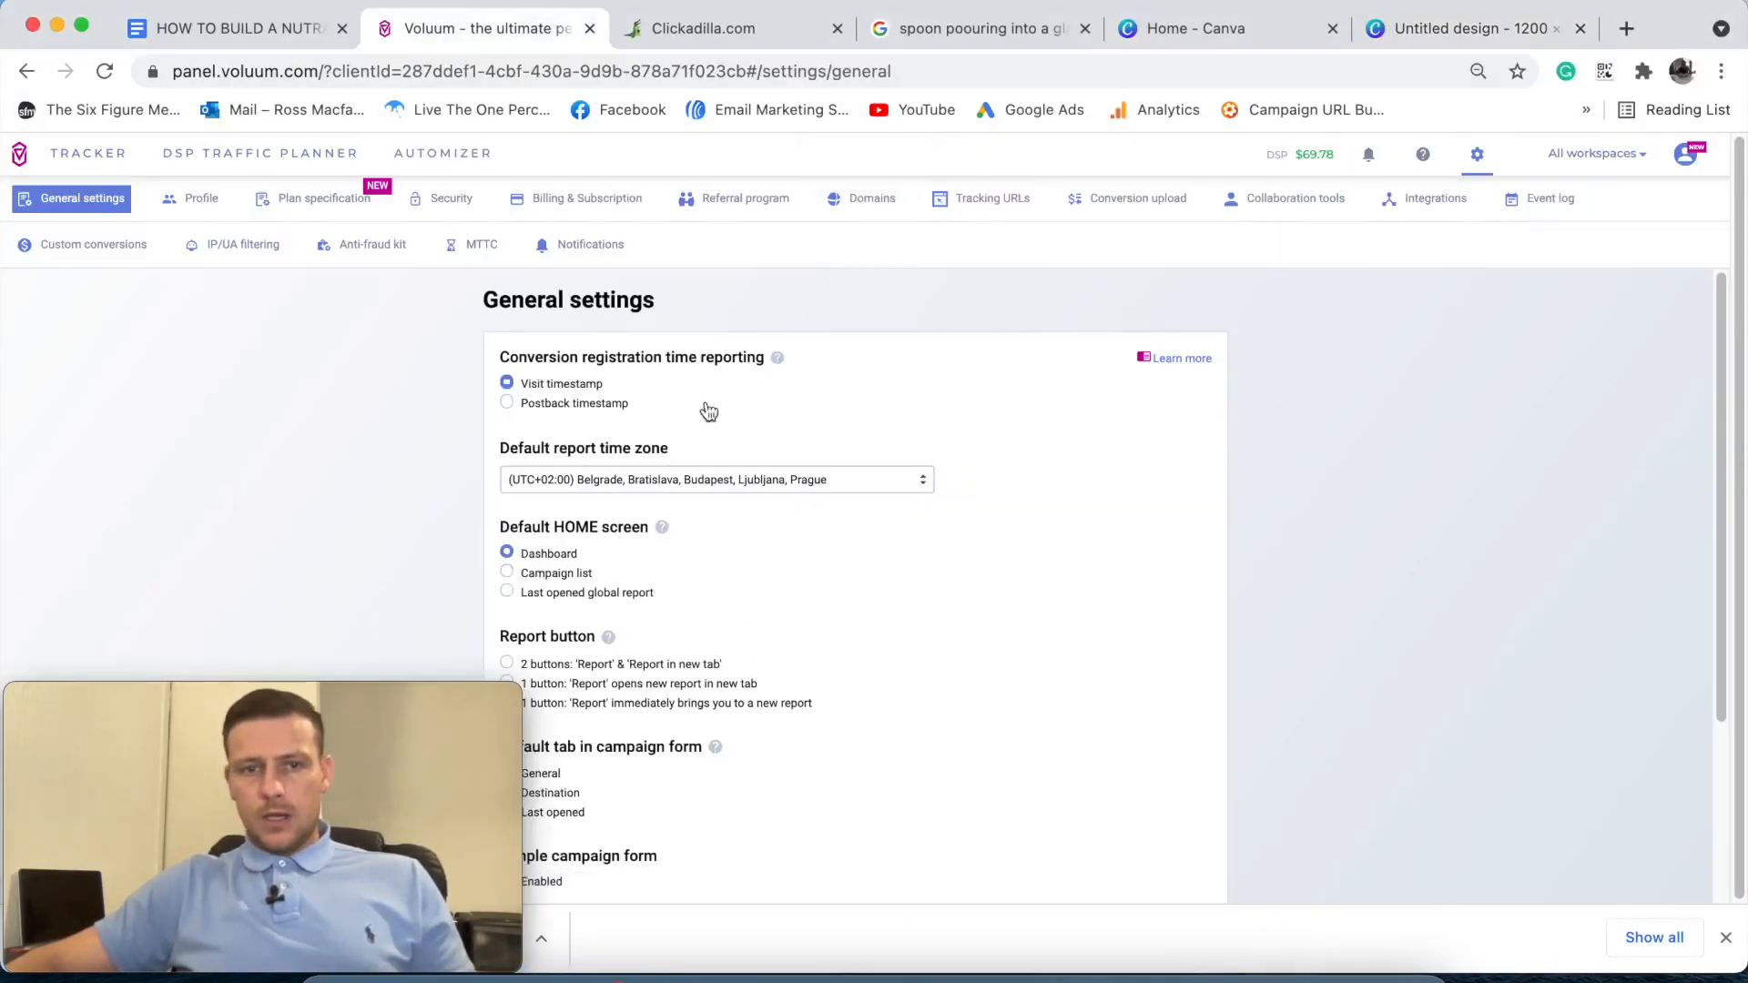
- Copy the click URL from Voluum's tracking URLs into the landing page's Destination URL in Deberoo, and change all page links to it
{"action": "left_click", "coordinate": [988, 199]}
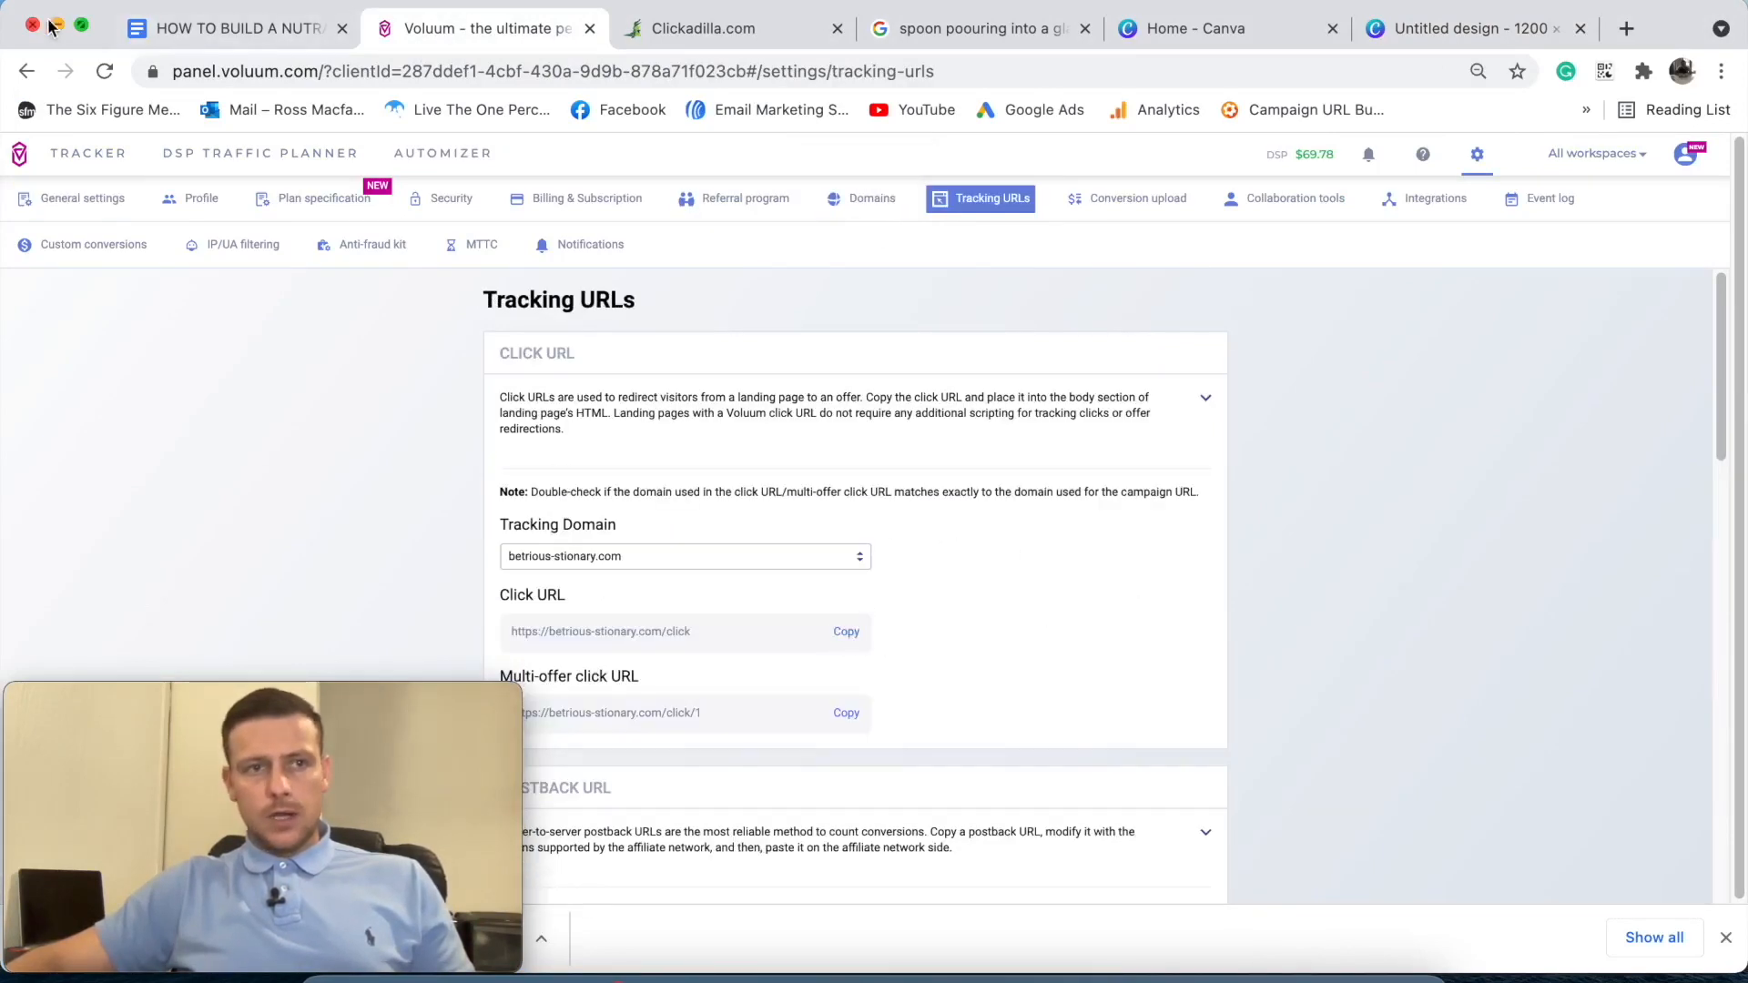
{"action": "left_click", "coordinate": [1347, 978]}
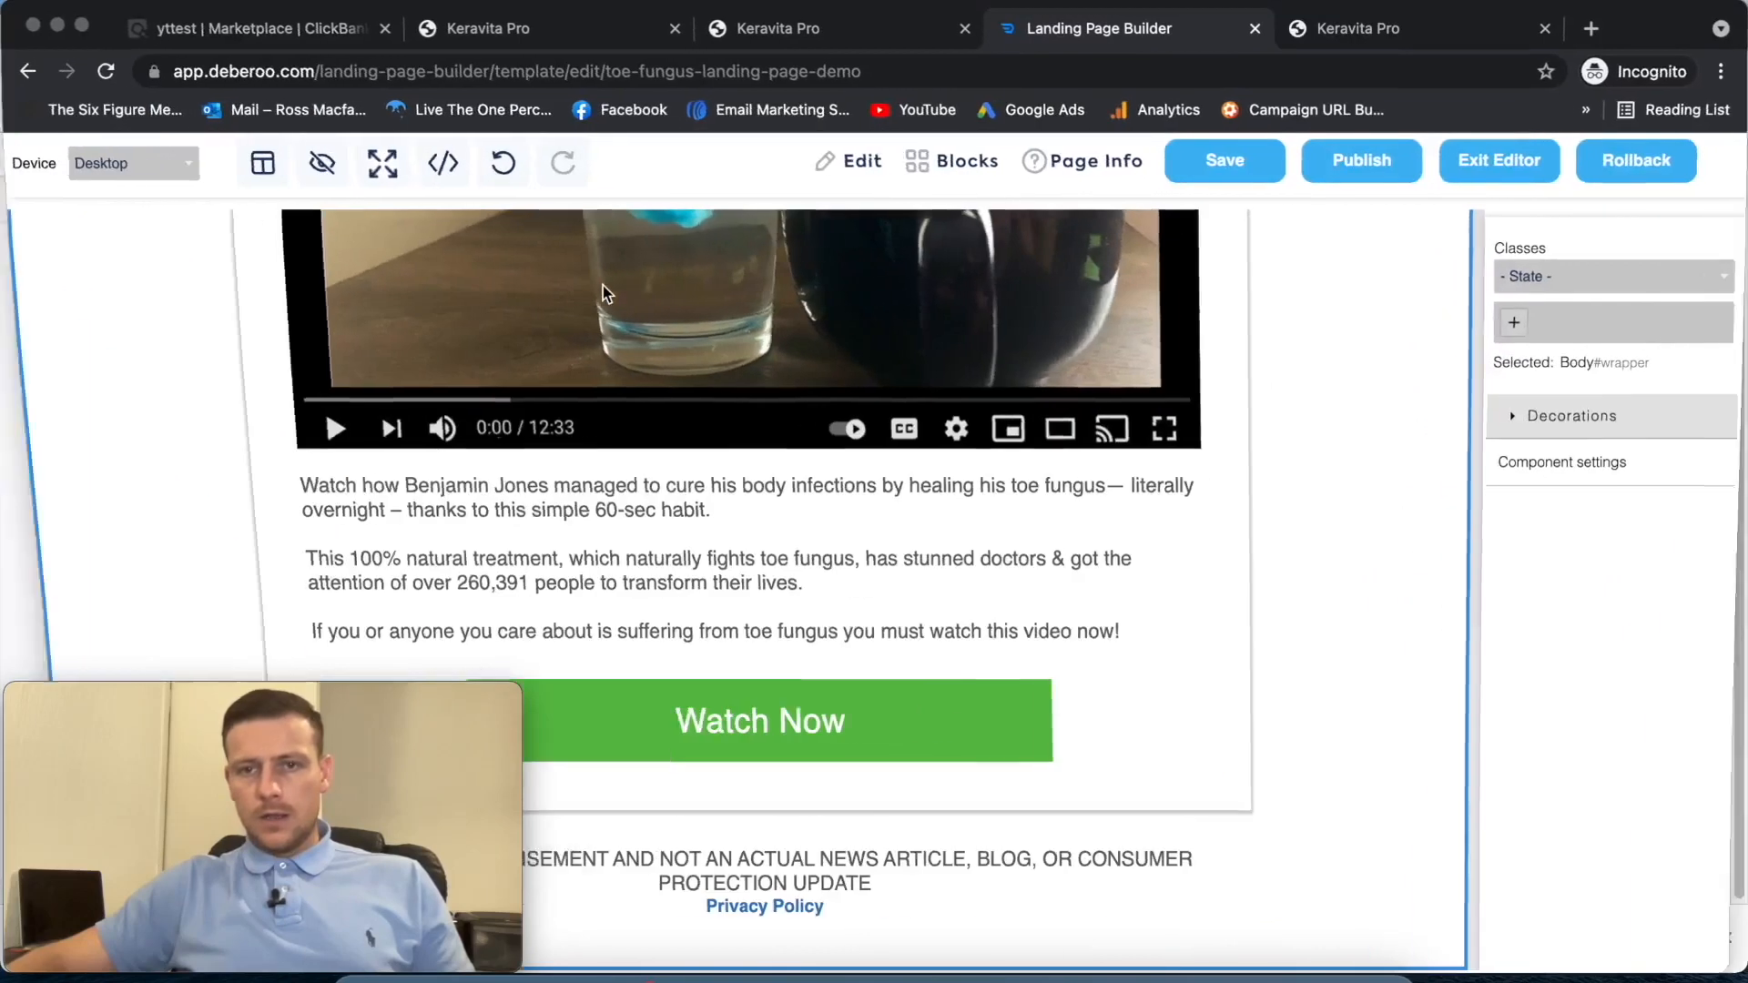
{"action": "left_click", "coordinate": [1076, 164]}
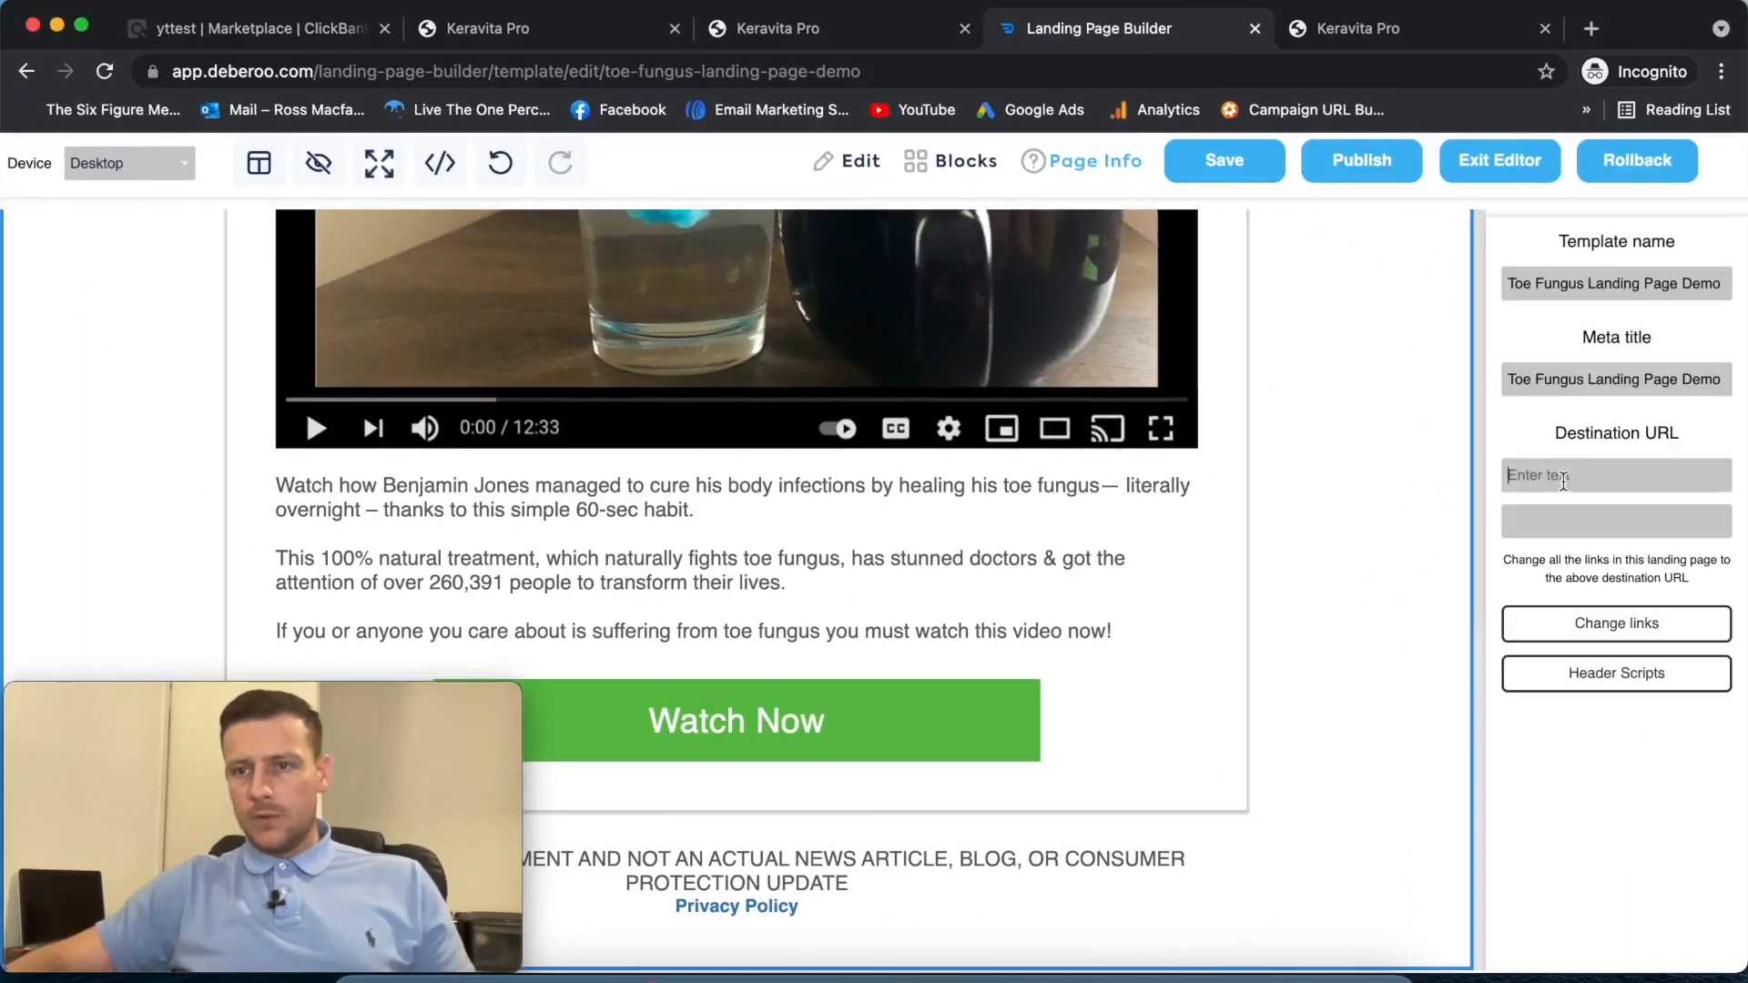
{"action": "key", "text": "super+v"}
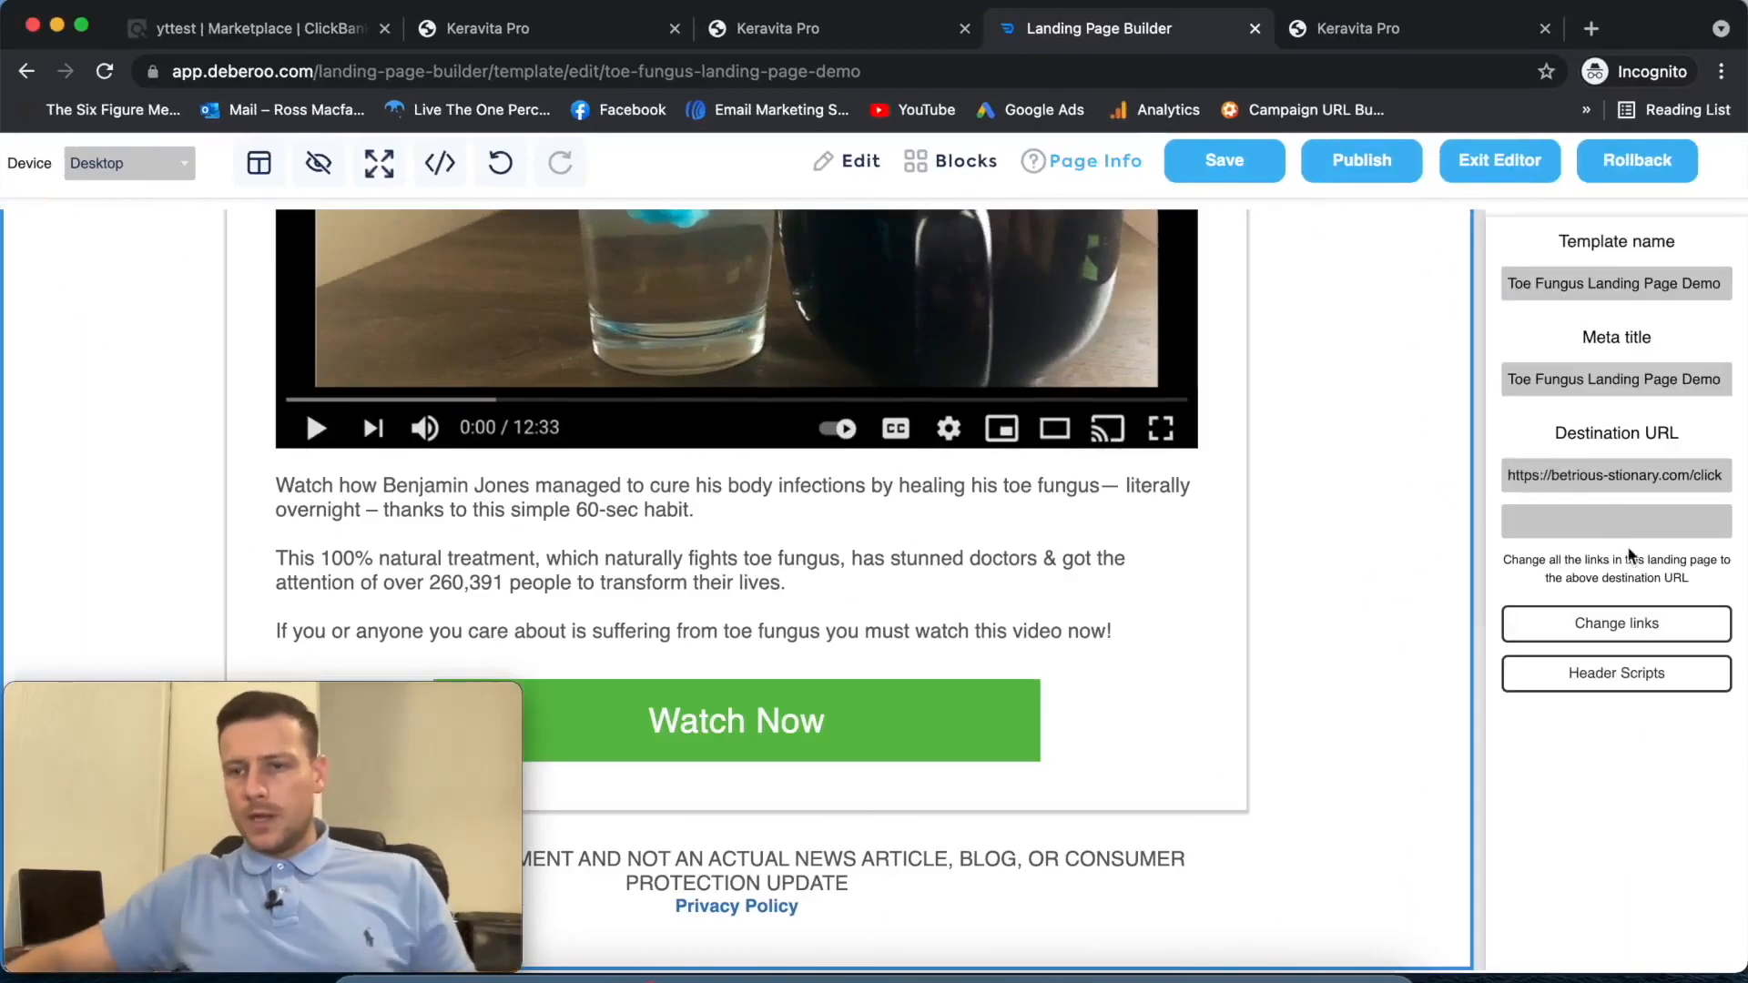
{"action": "left_click", "coordinate": [1618, 623]}
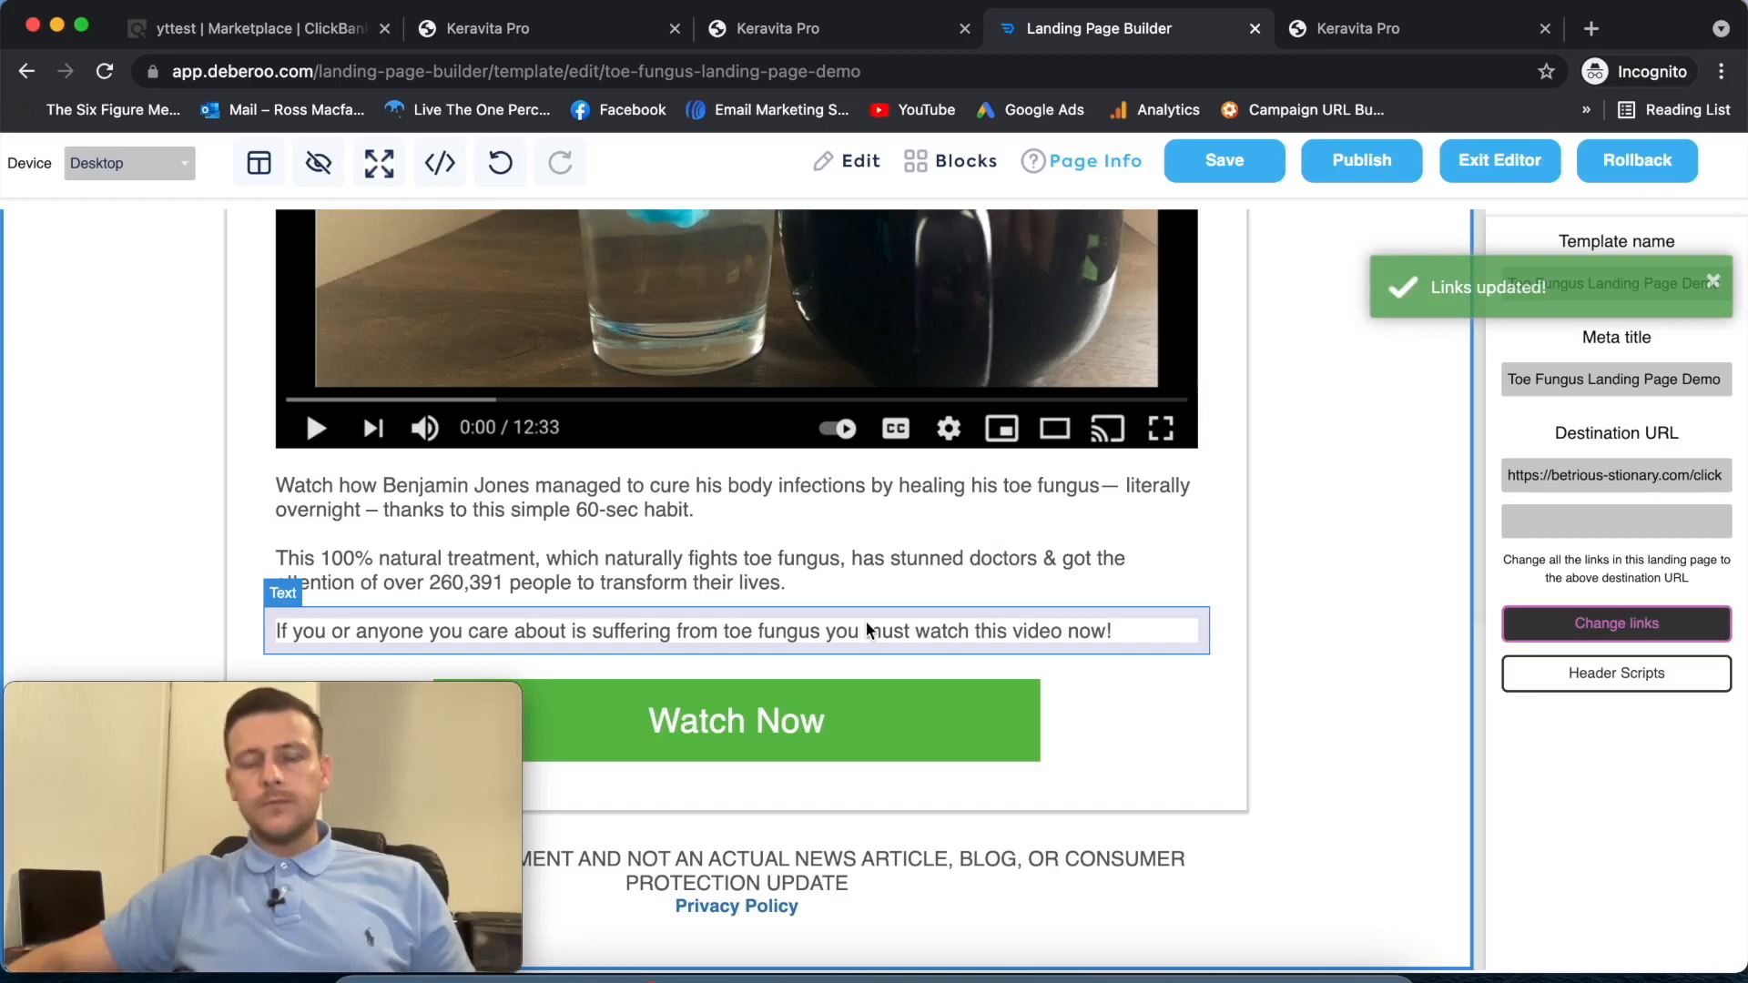
- Save the toe fungus landing page template and publish it
{"action": "scroll", "coordinate": [1293, 524], "scroll_direction": "up", "scroll_amount": 2}
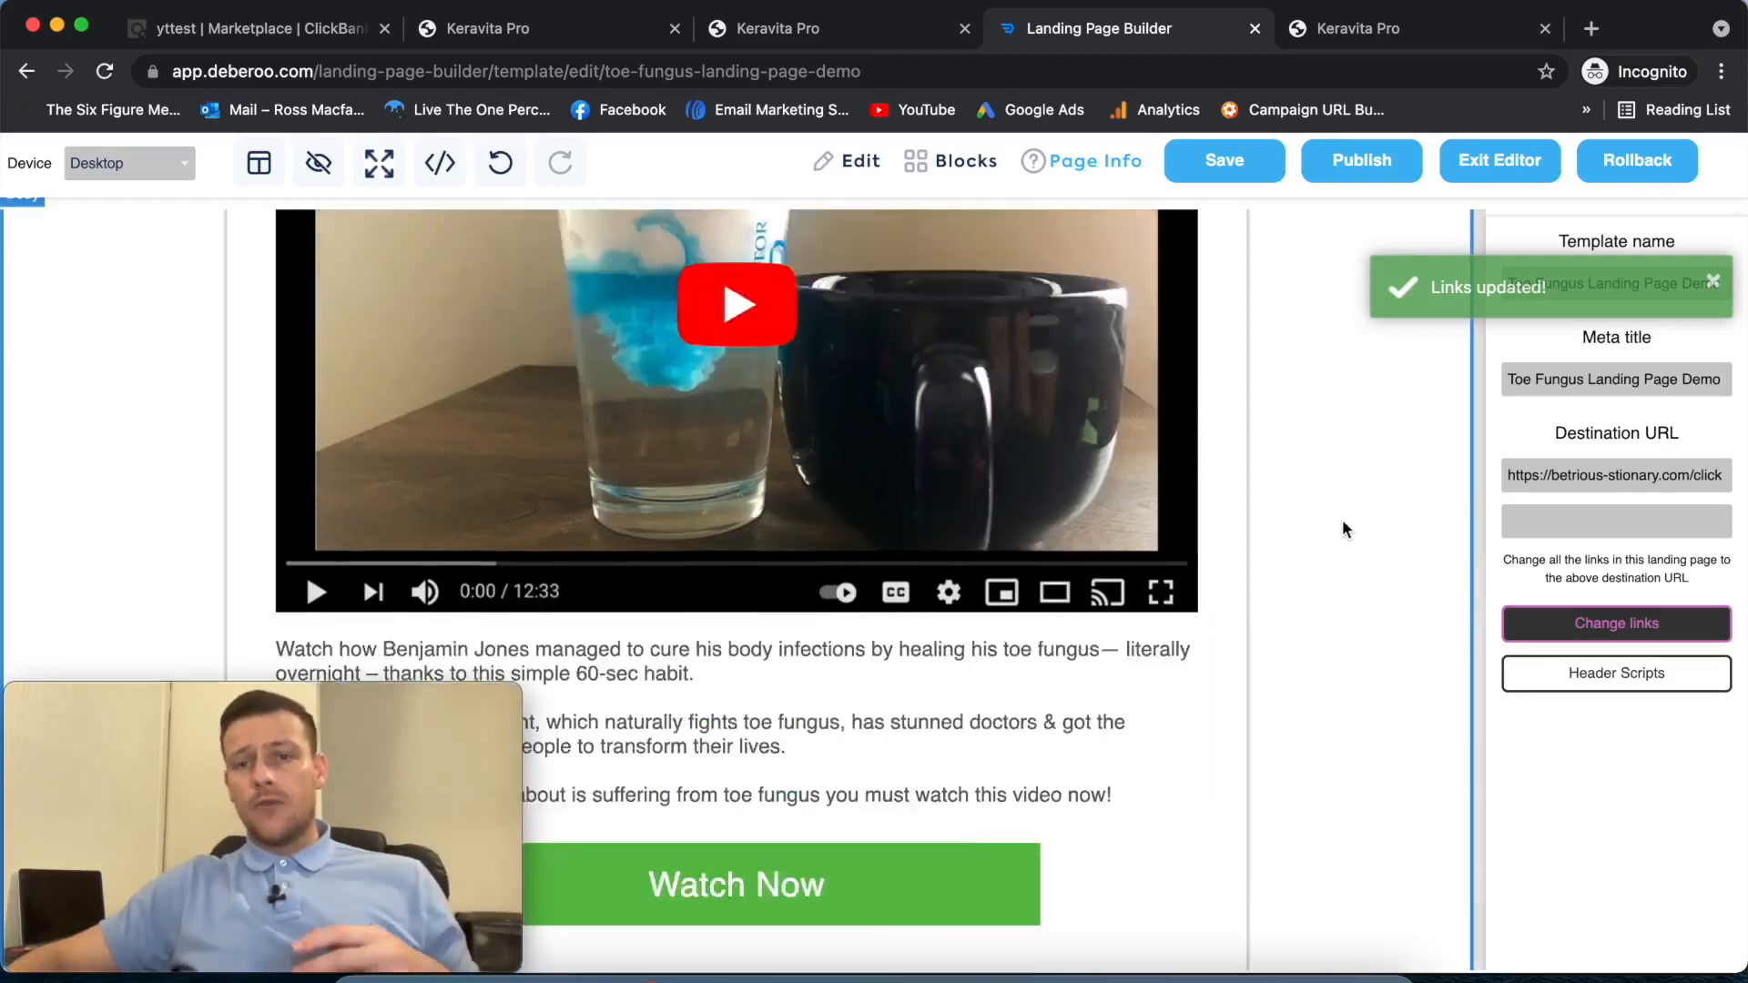
{"action": "scroll", "coordinate": [1334, 500], "scroll_direction": "up", "scroll_amount": 5}
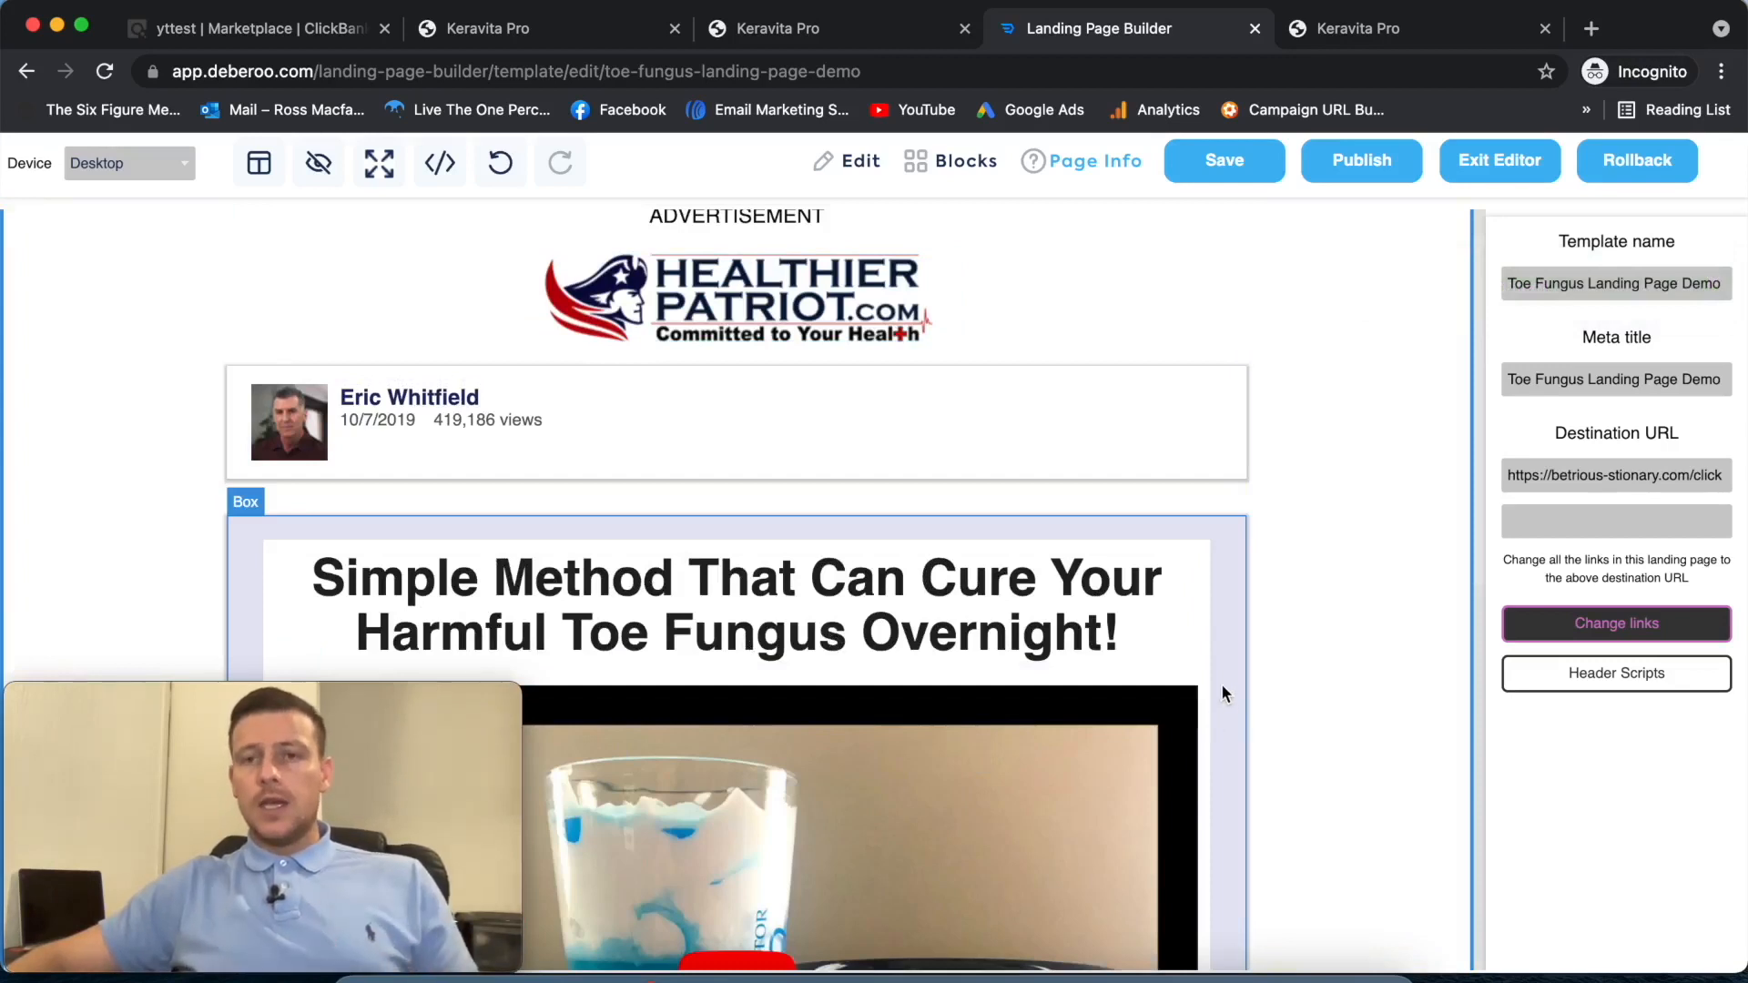
{"action": "left_click", "coordinate": [1266, 166]}
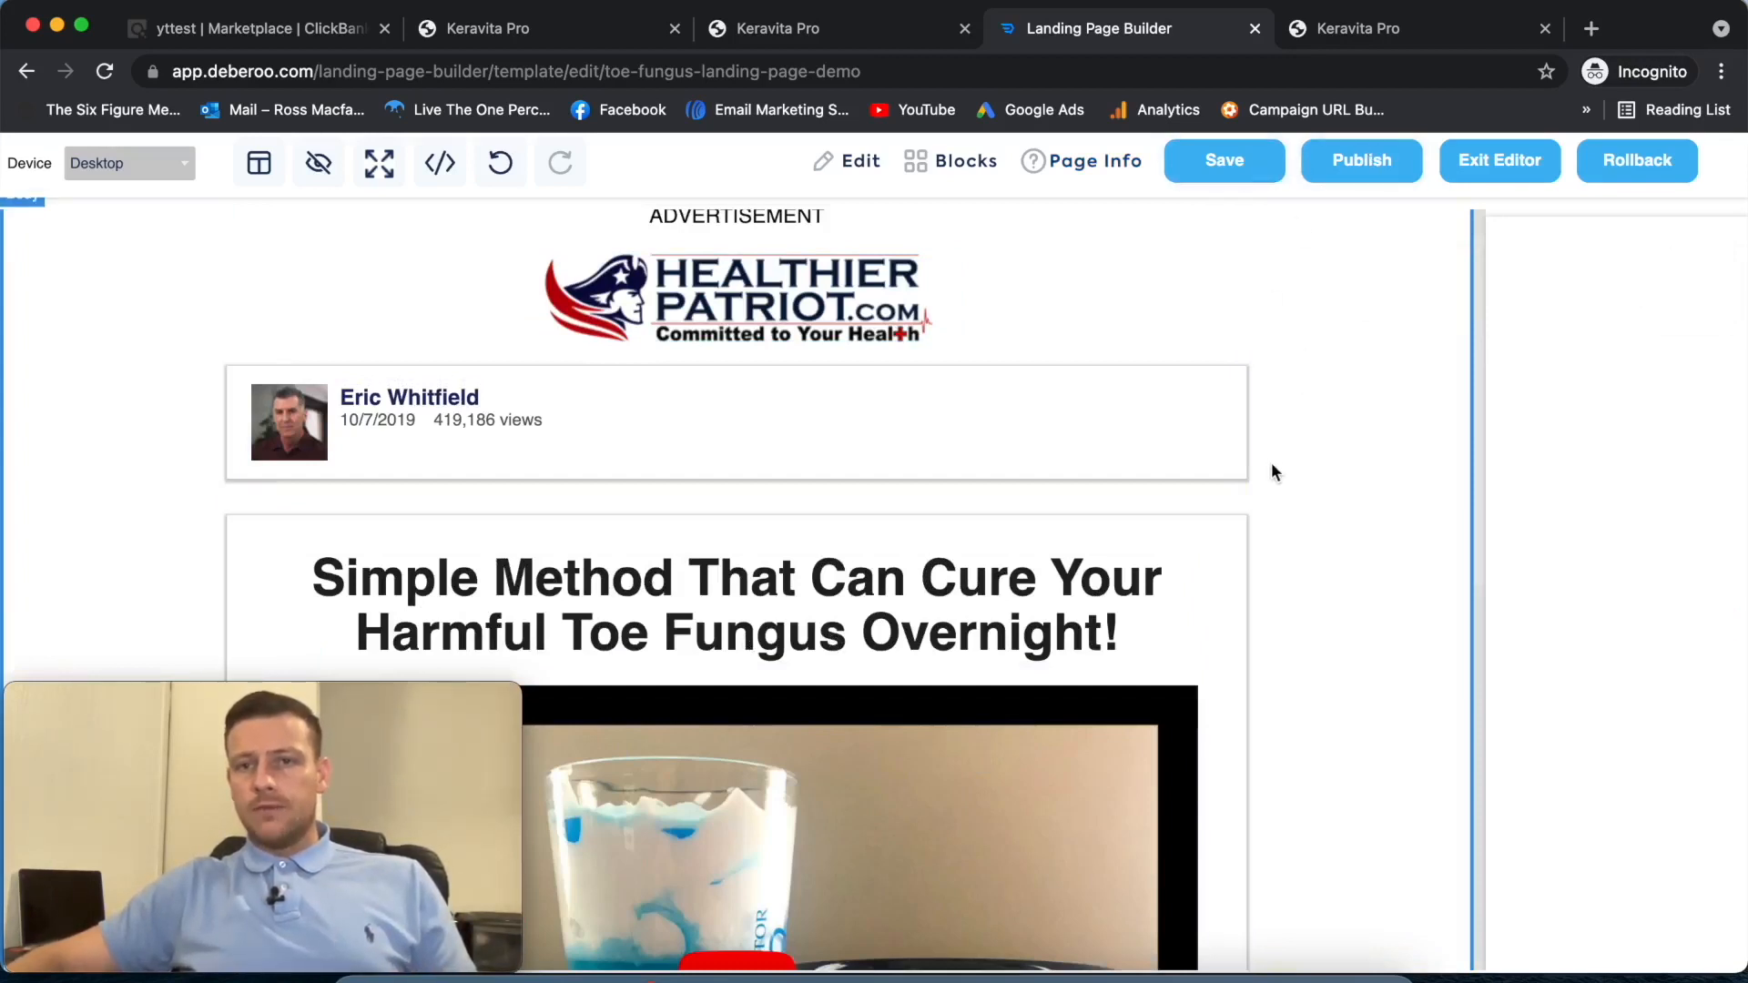
{"action": "left_click", "coordinate": [1358, 162]}
{"action": "left_click", "coordinate": [1104, 637]}
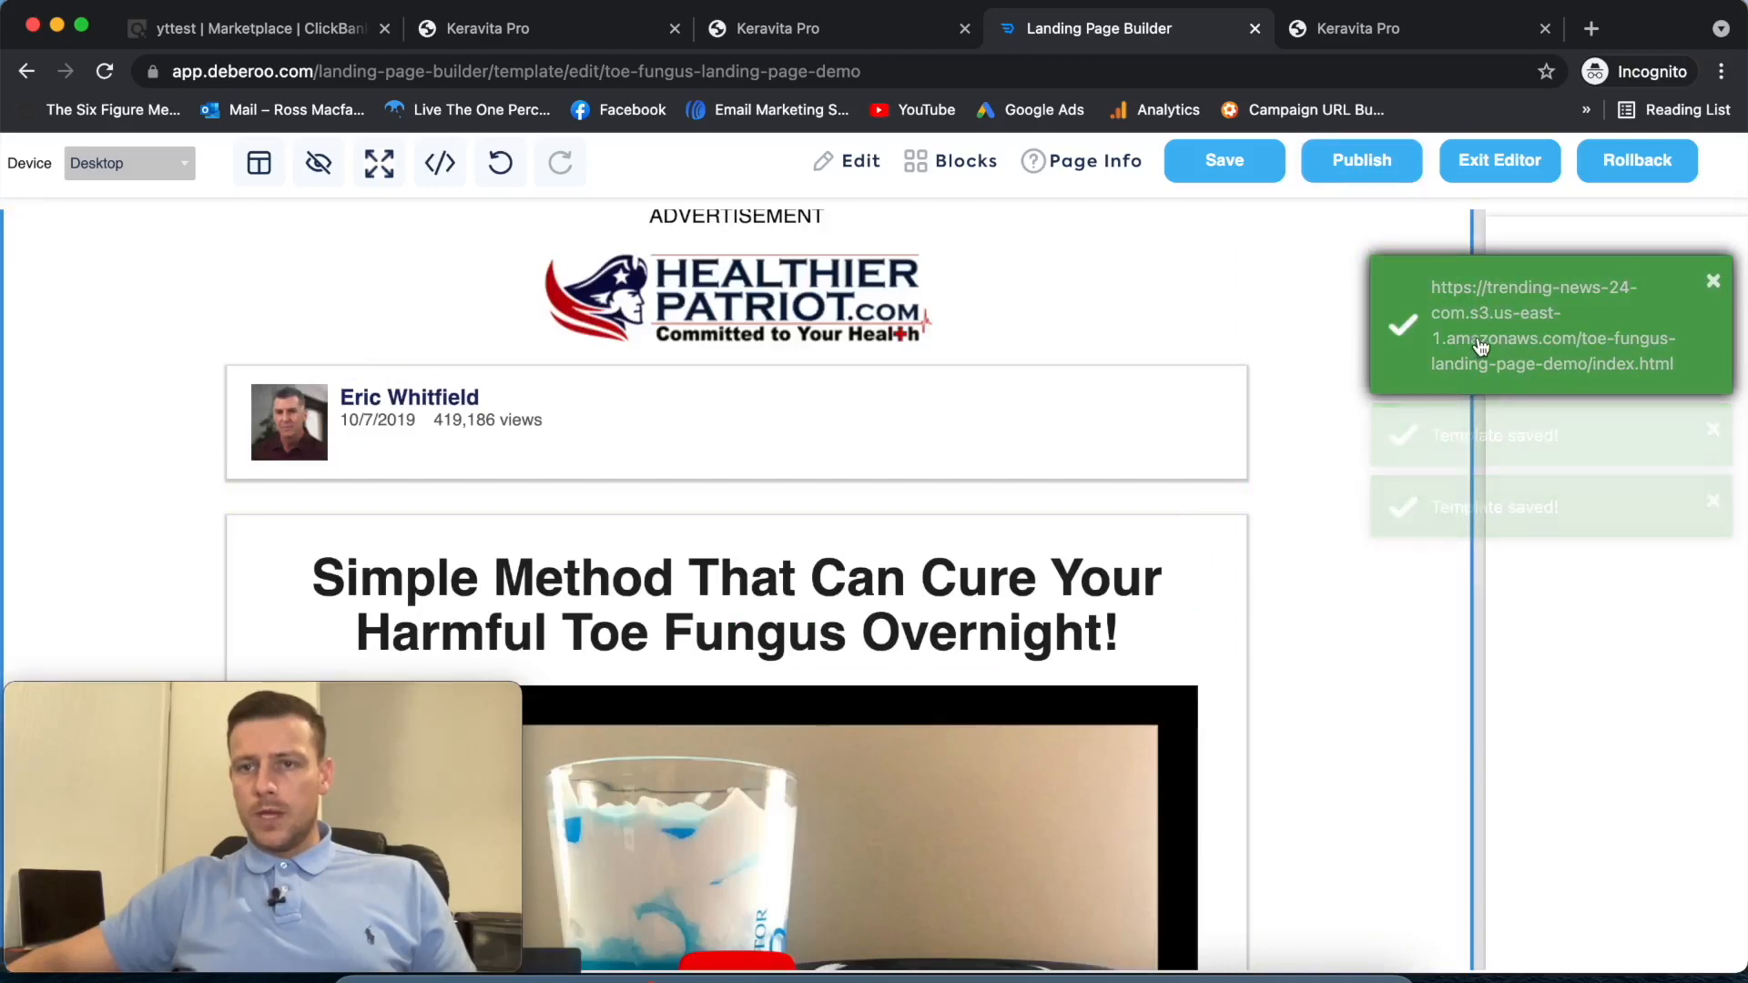
- Open the published toe fungus landing page and check its content and web address
{"action": "left_click", "coordinate": [1479, 346]}
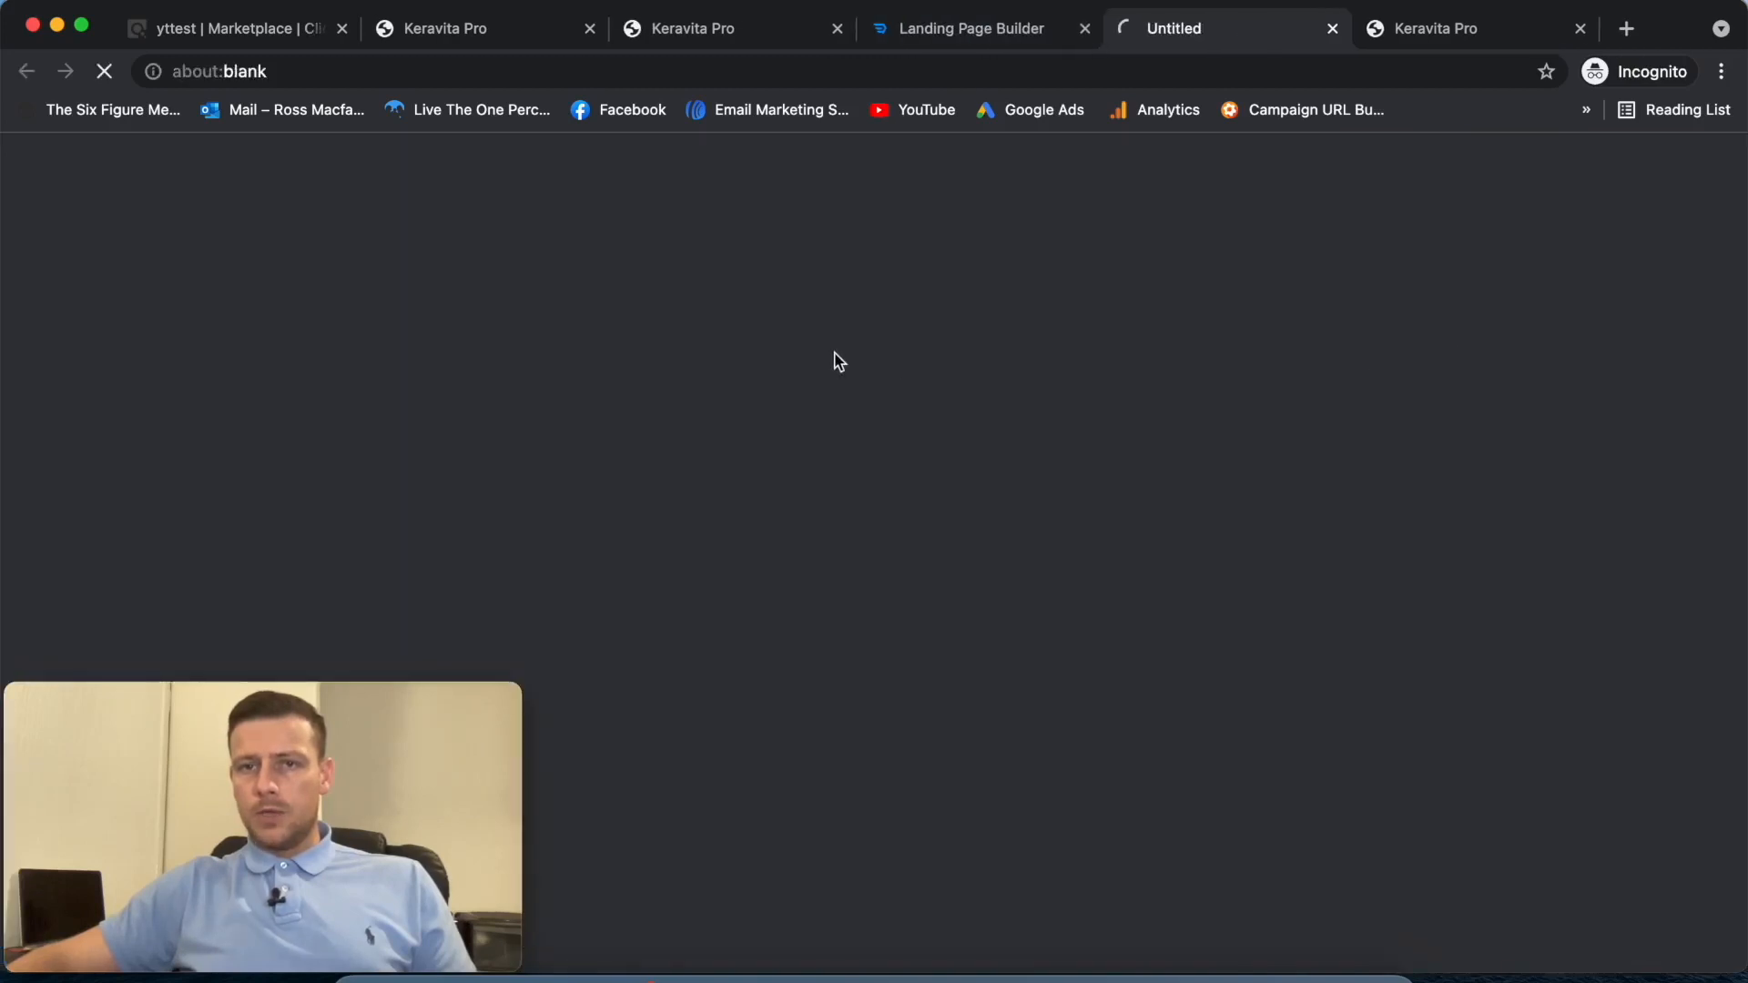
{"action": "scroll", "coordinate": [1188, 408], "scroll_direction": "down", "scroll_amount": 10}
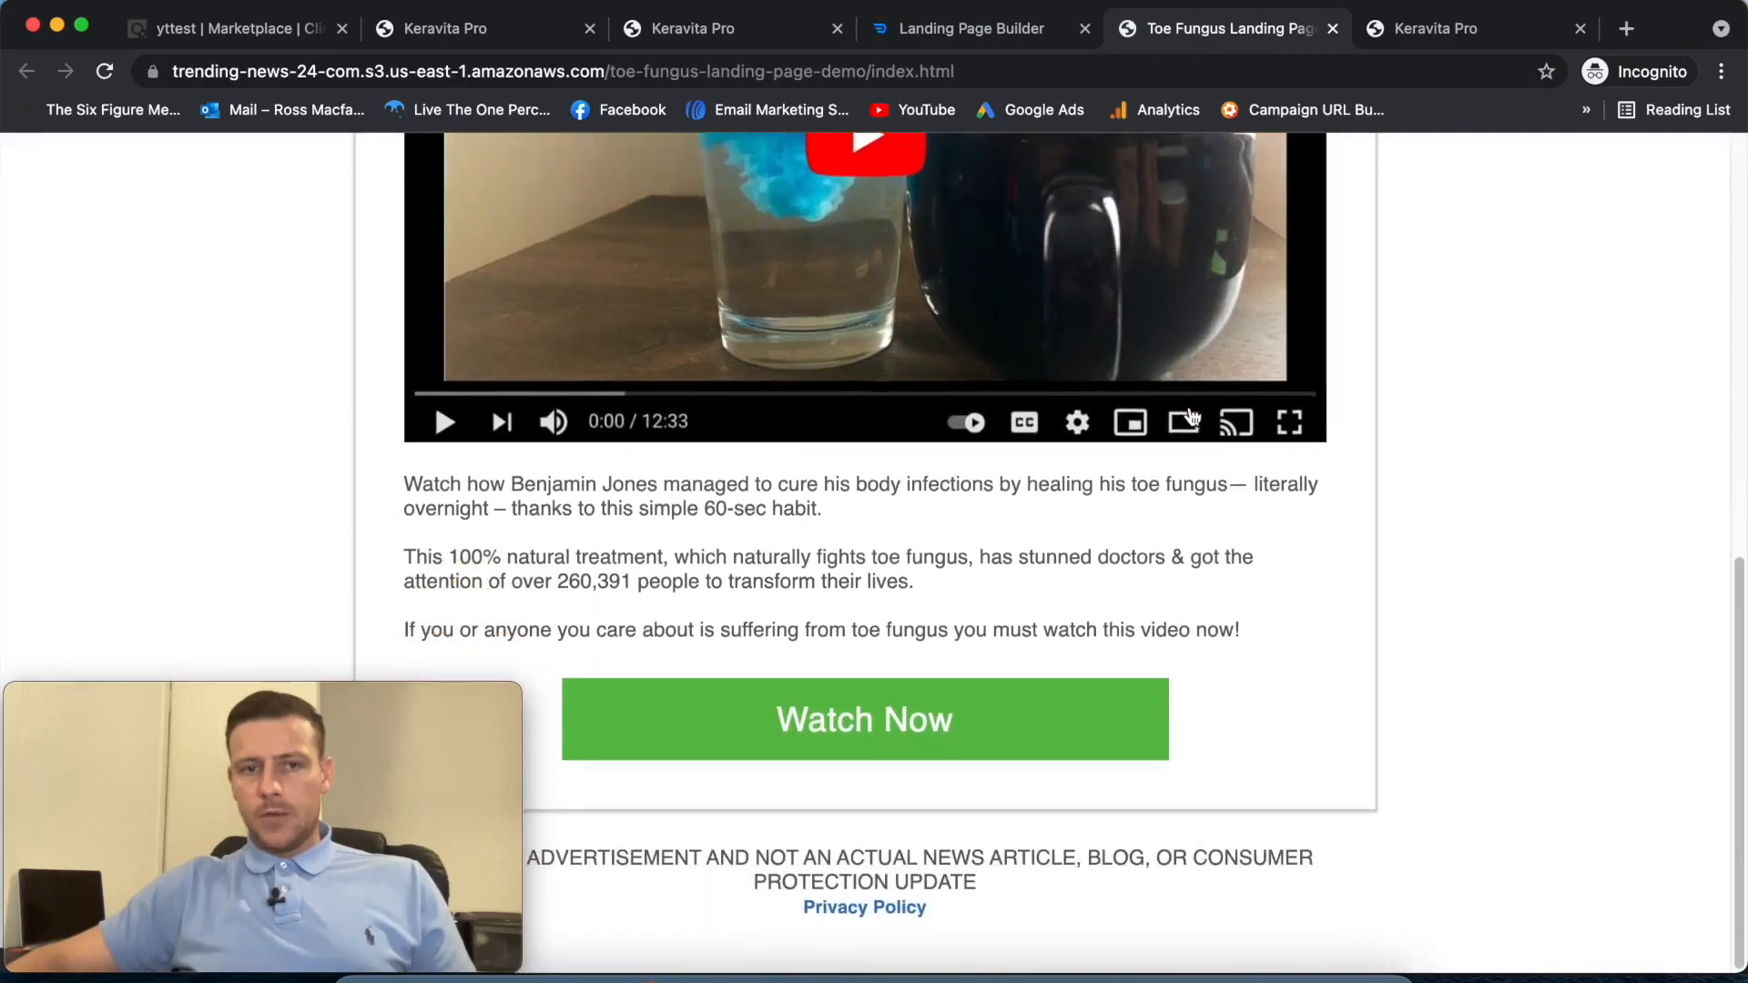
{"action": "scroll", "coordinate": [1189, 414], "scroll_direction": "up", "scroll_amount": 10}
{"action": "left_click", "coordinate": [995, 72]}
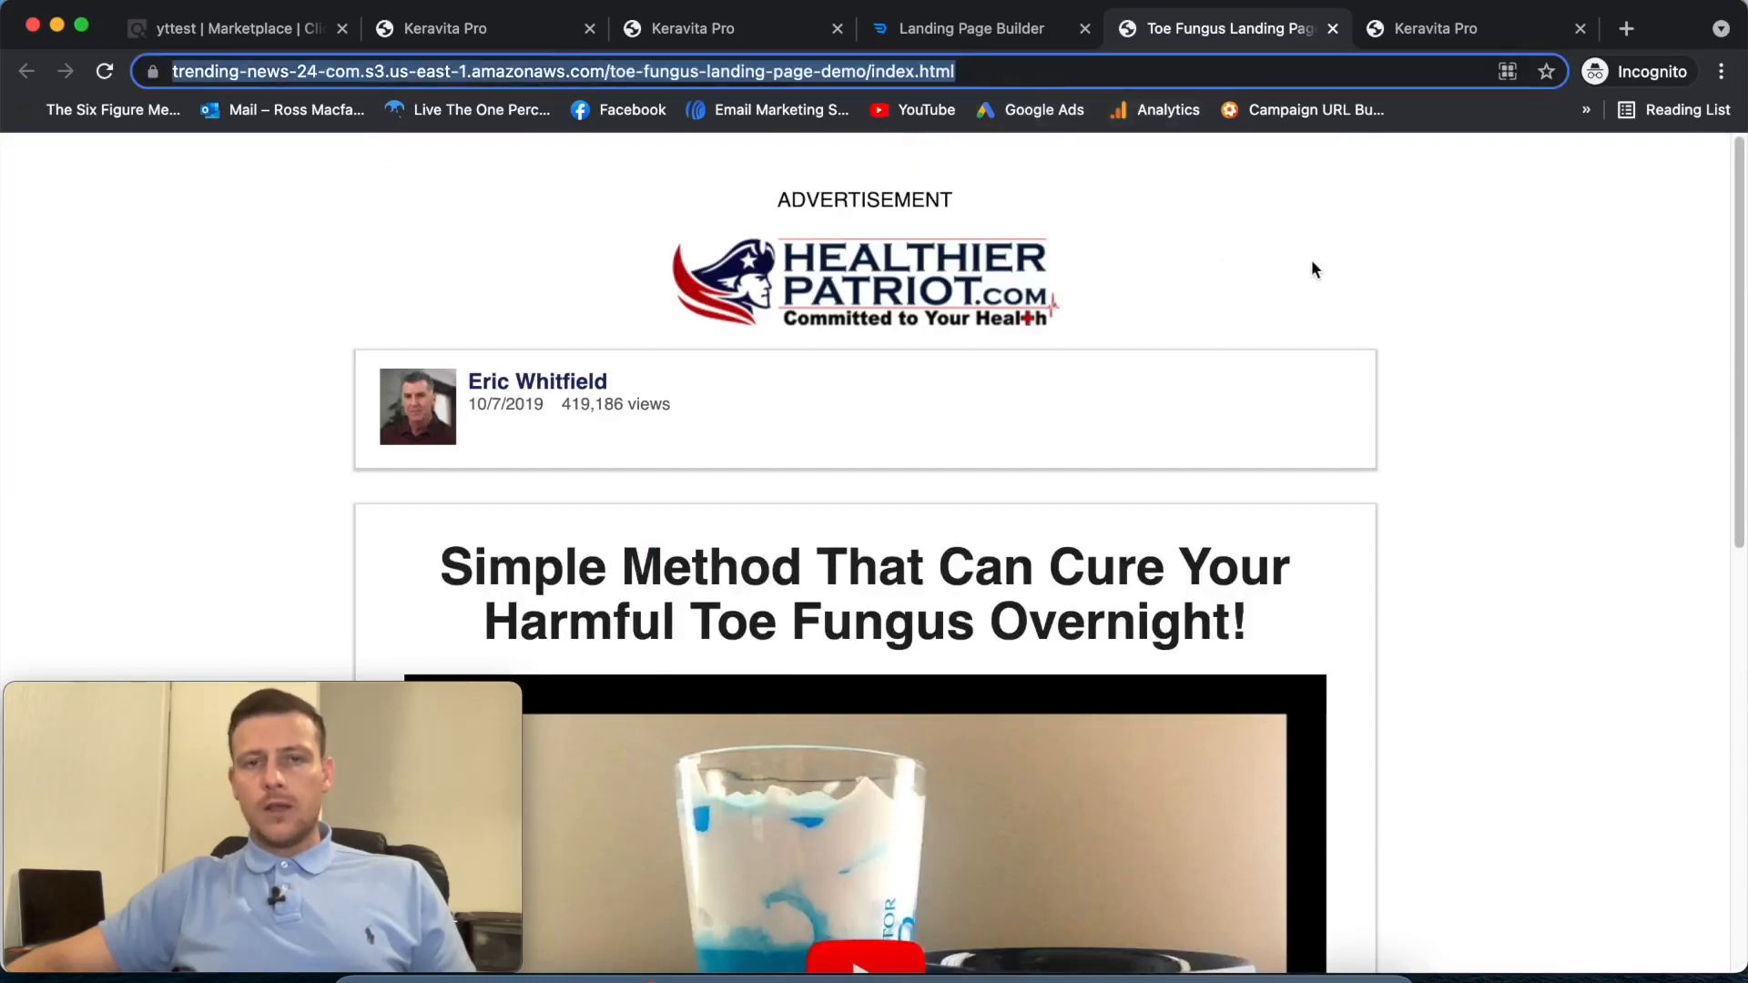
{"action": "left_click", "coordinate": [1417, 246]}
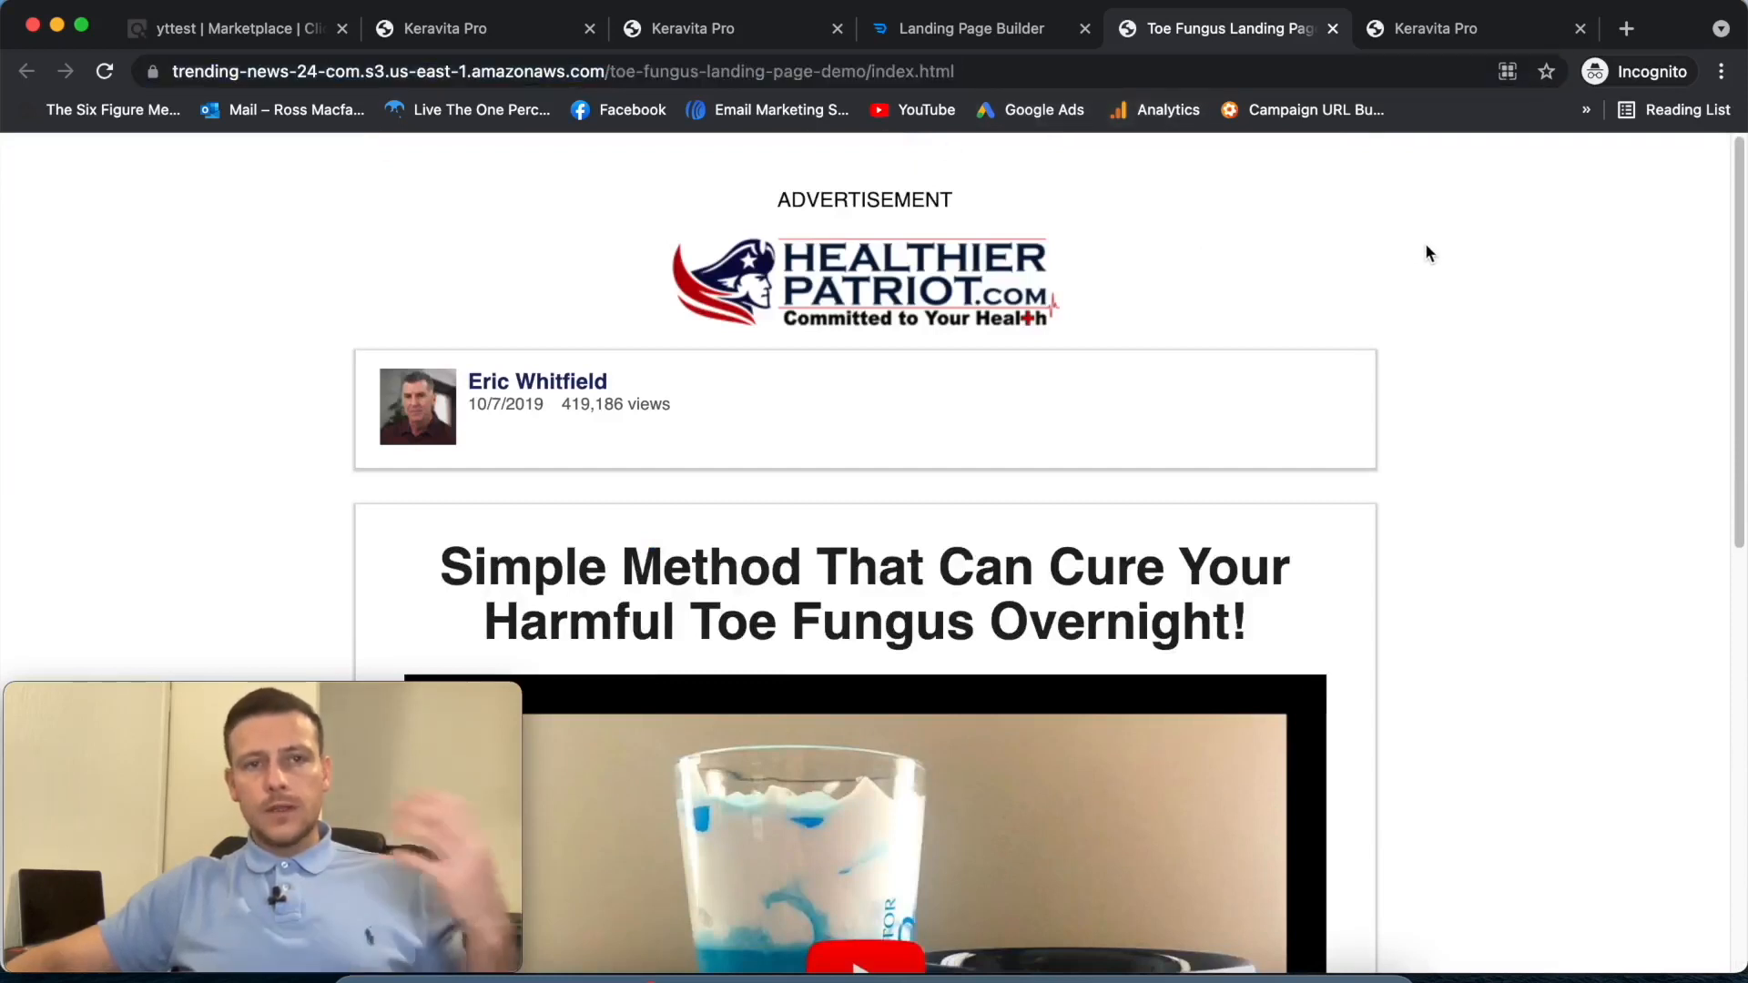
- Switch to the campaign outline in Google Docs and add a "Headline -" line below the Step 2 text
{"action": "left_click", "coordinate": [57, 24]}
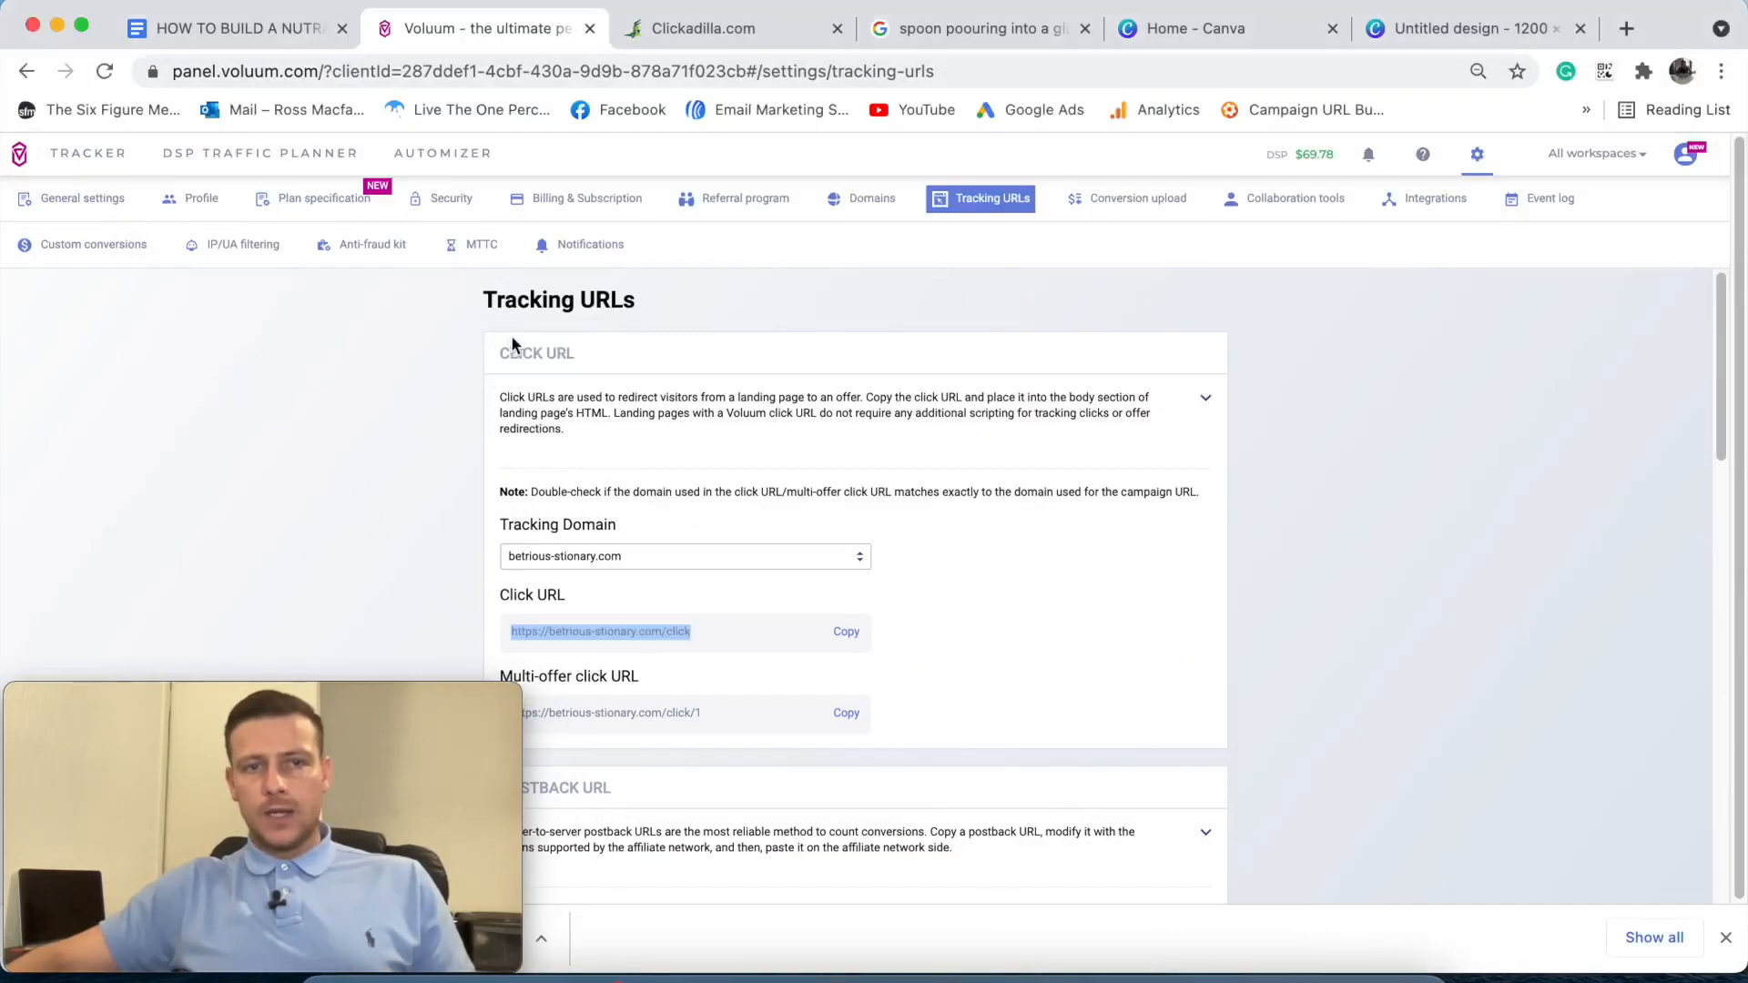
{"action": "left_click", "coordinate": [88, 155]}
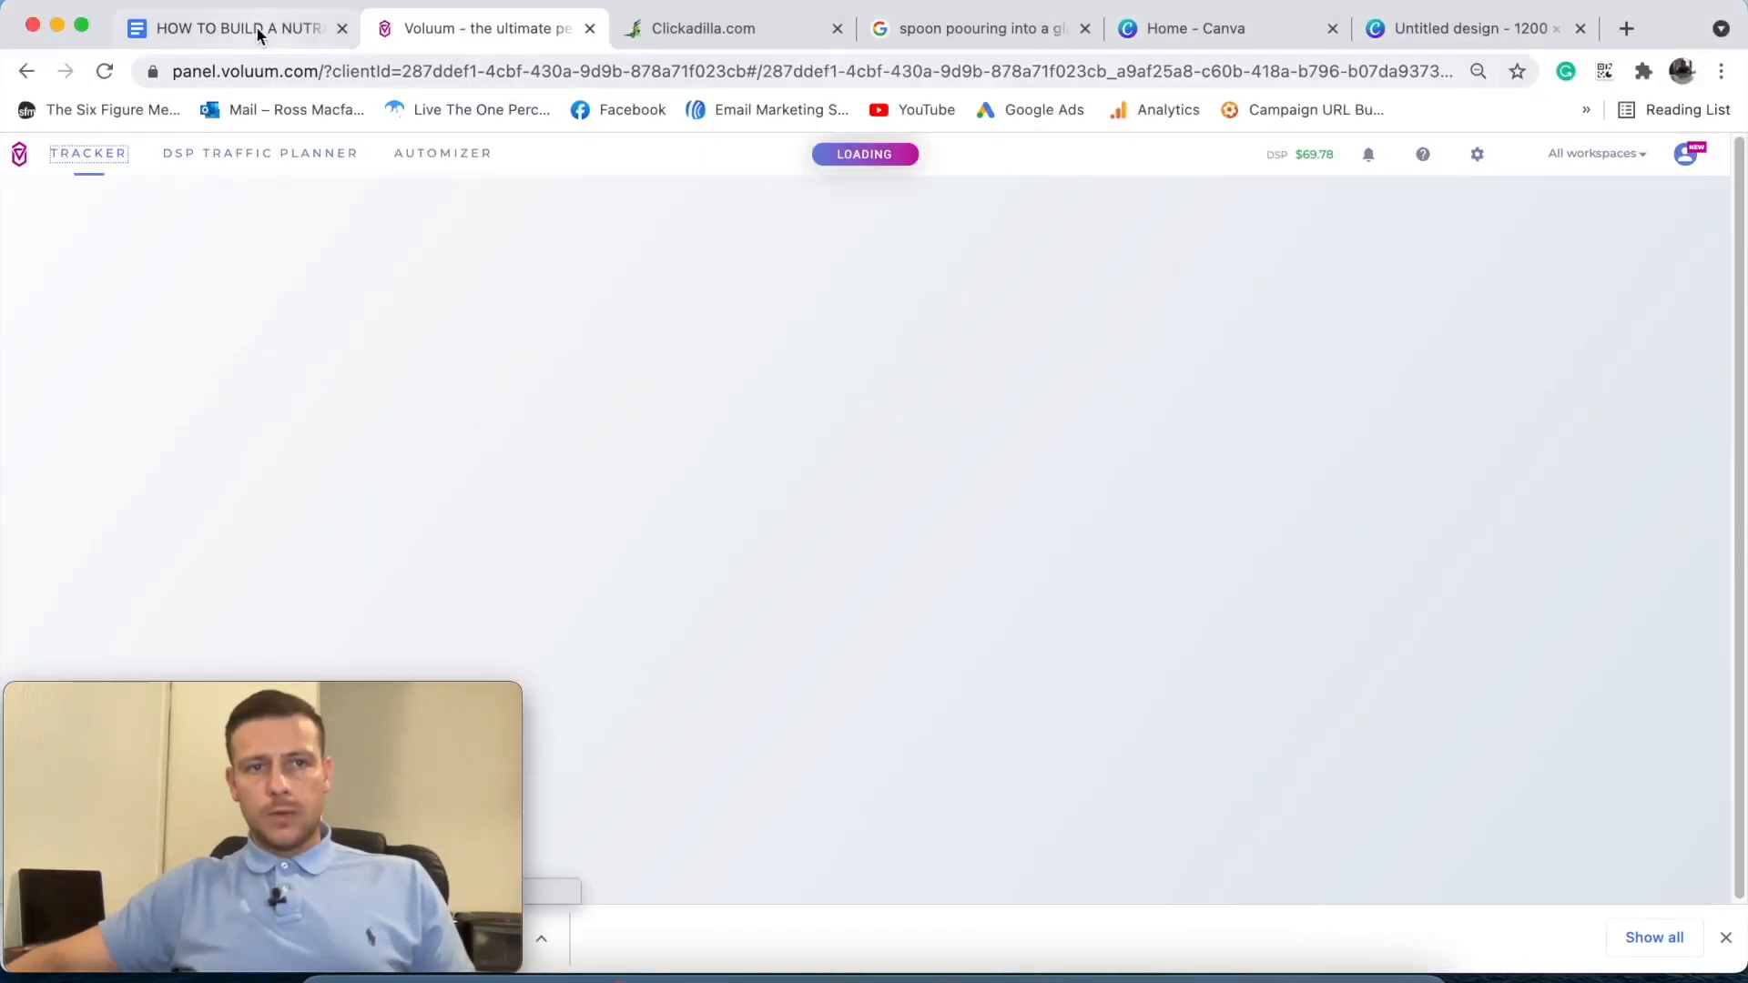
{"action": "left_click", "coordinate": [258, 31]}
{"action": "left_click", "coordinate": [950, 415]}
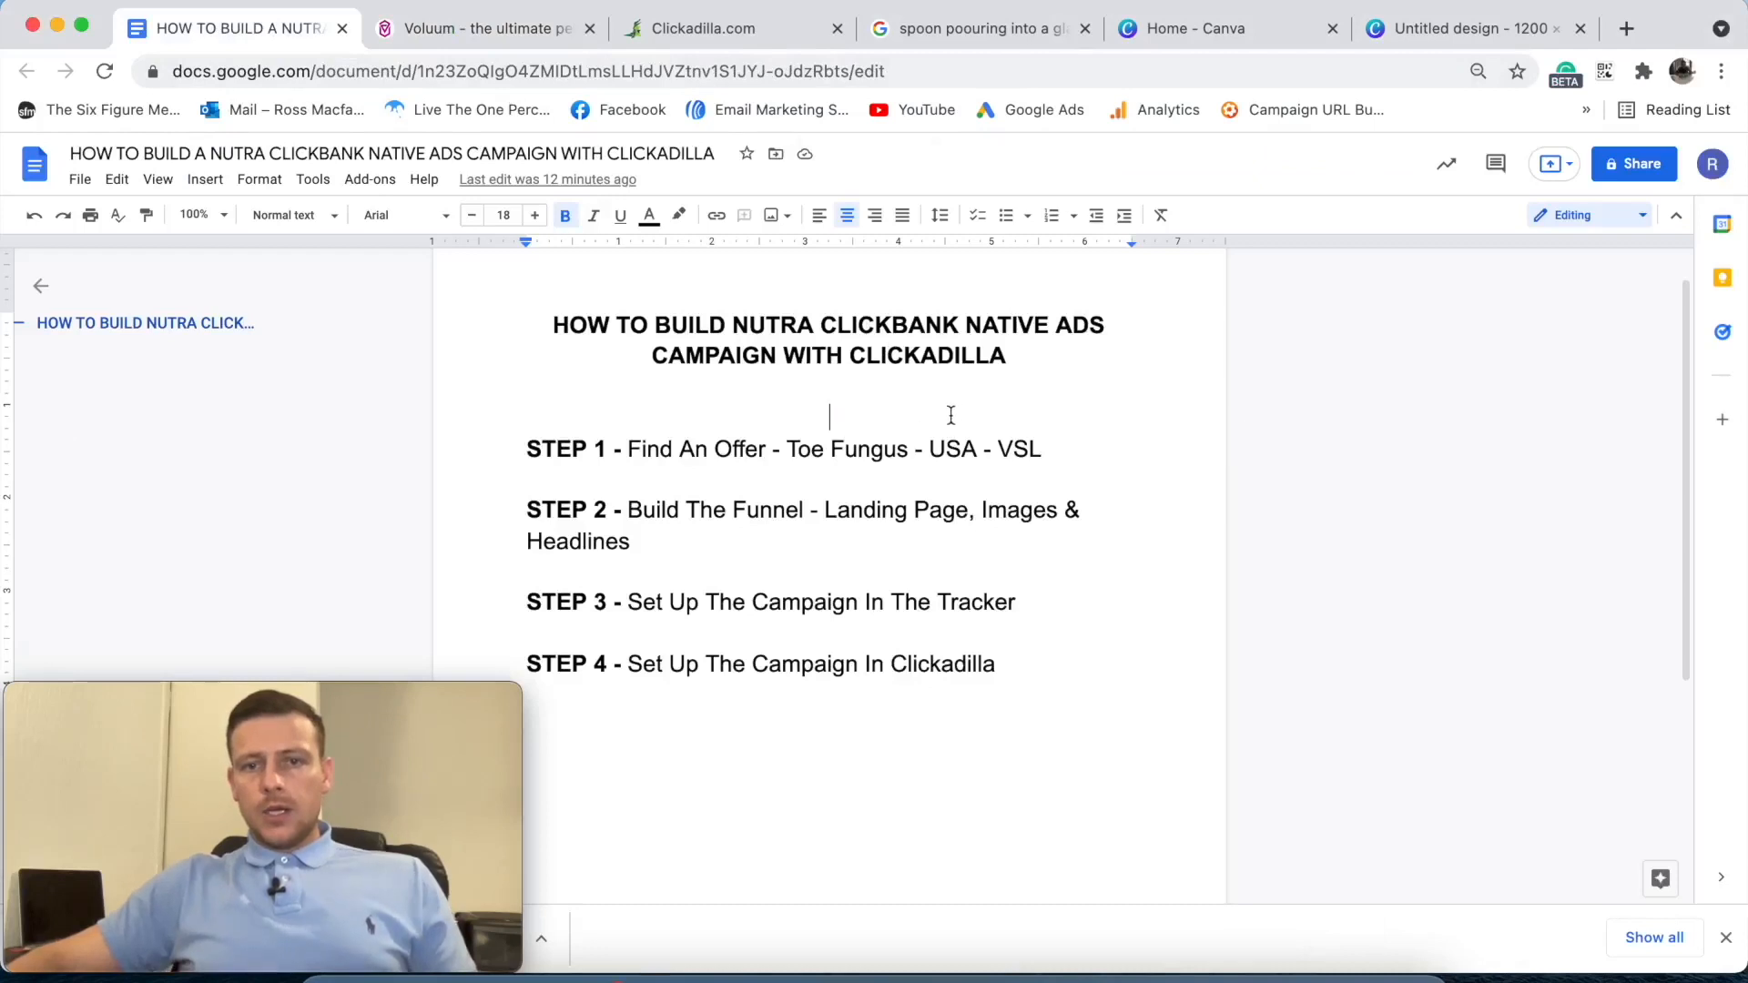
{"action": "left_click", "coordinate": [628, 542]}
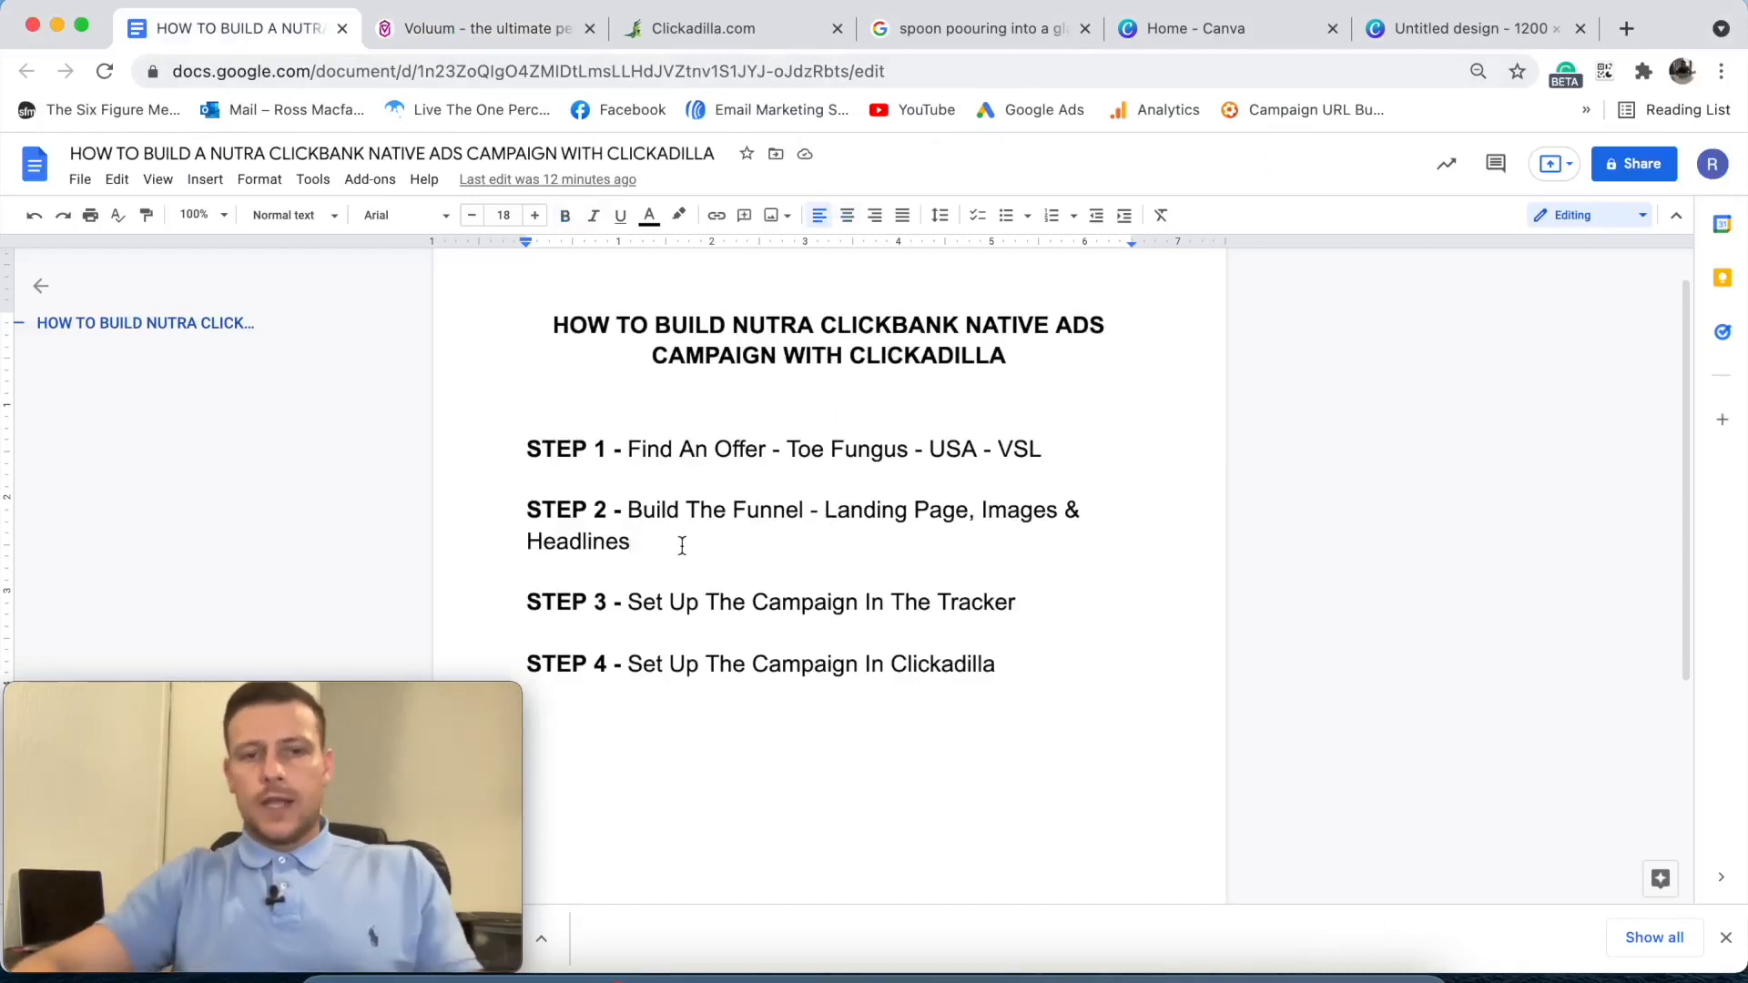
{"action": "key", "text": "Return"}
{"action": "key", "text": "Return"}
{"action": "type", "text": "Headline -"}
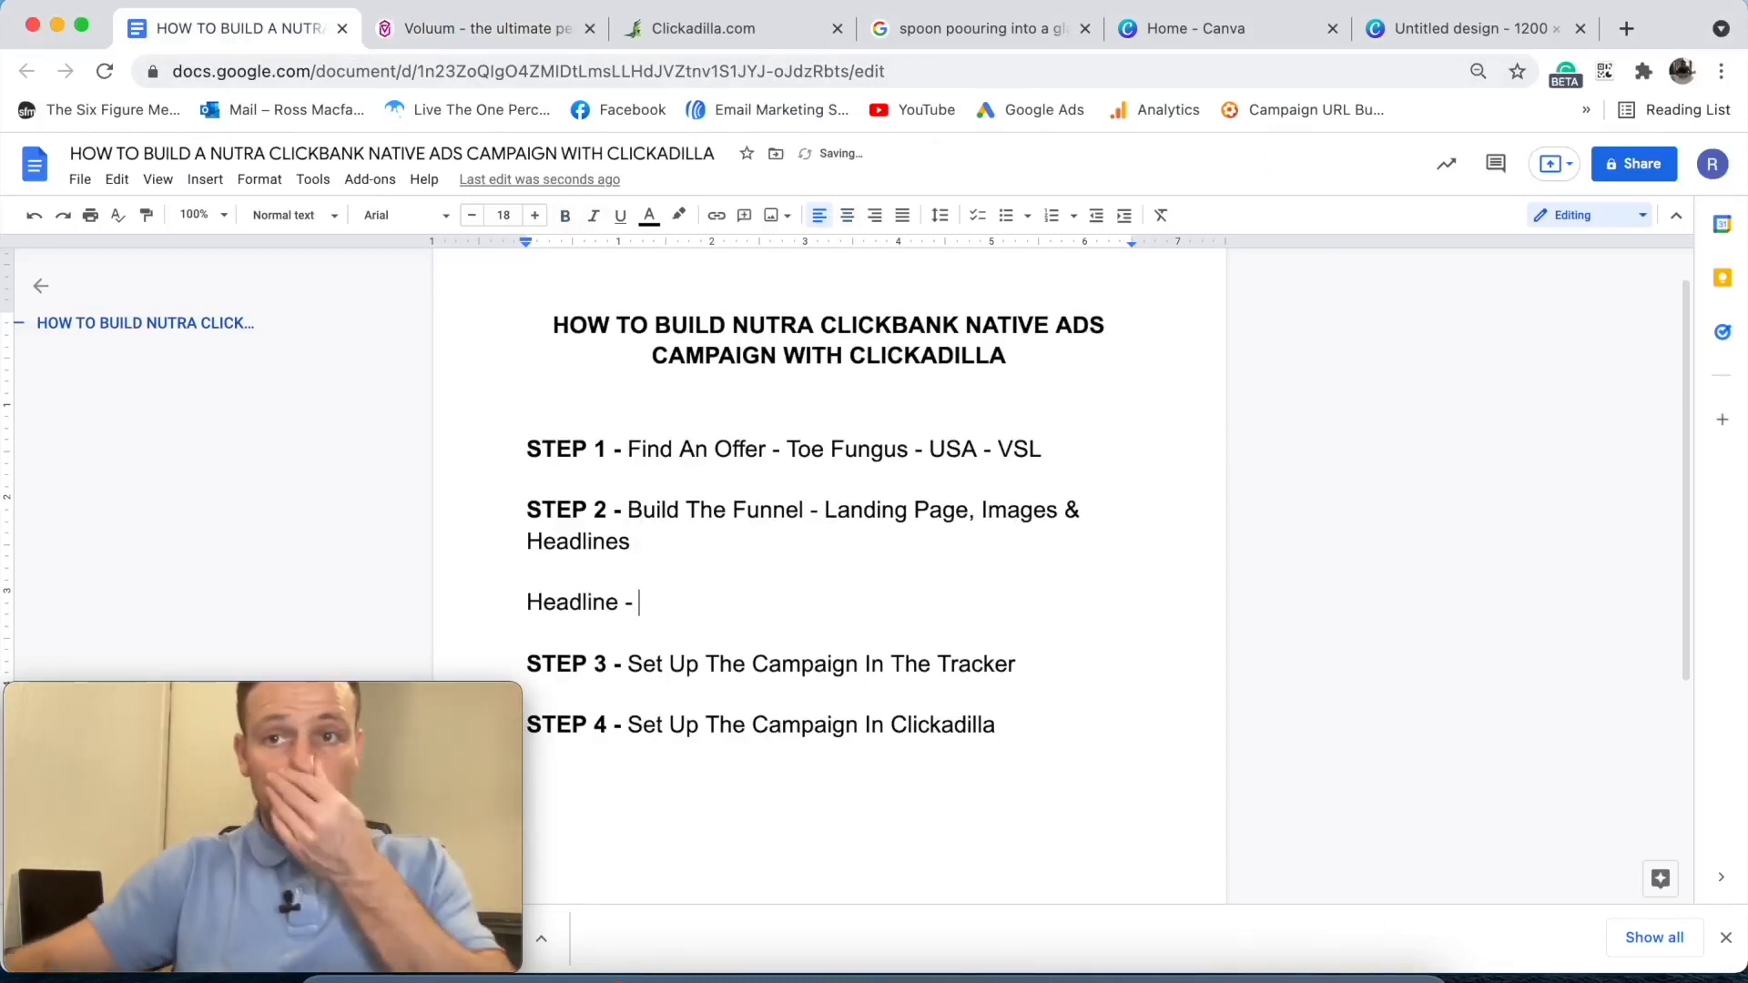
- Switch to the Keravita Pro sales page and examine its nail fungus headline for ad copy ideas
{"action": "left_click", "coordinate": [1347, 976]}
{"action": "left_click", "coordinate": [1442, 27]}
{"action": "double_click", "coordinate": [1025, 240]}
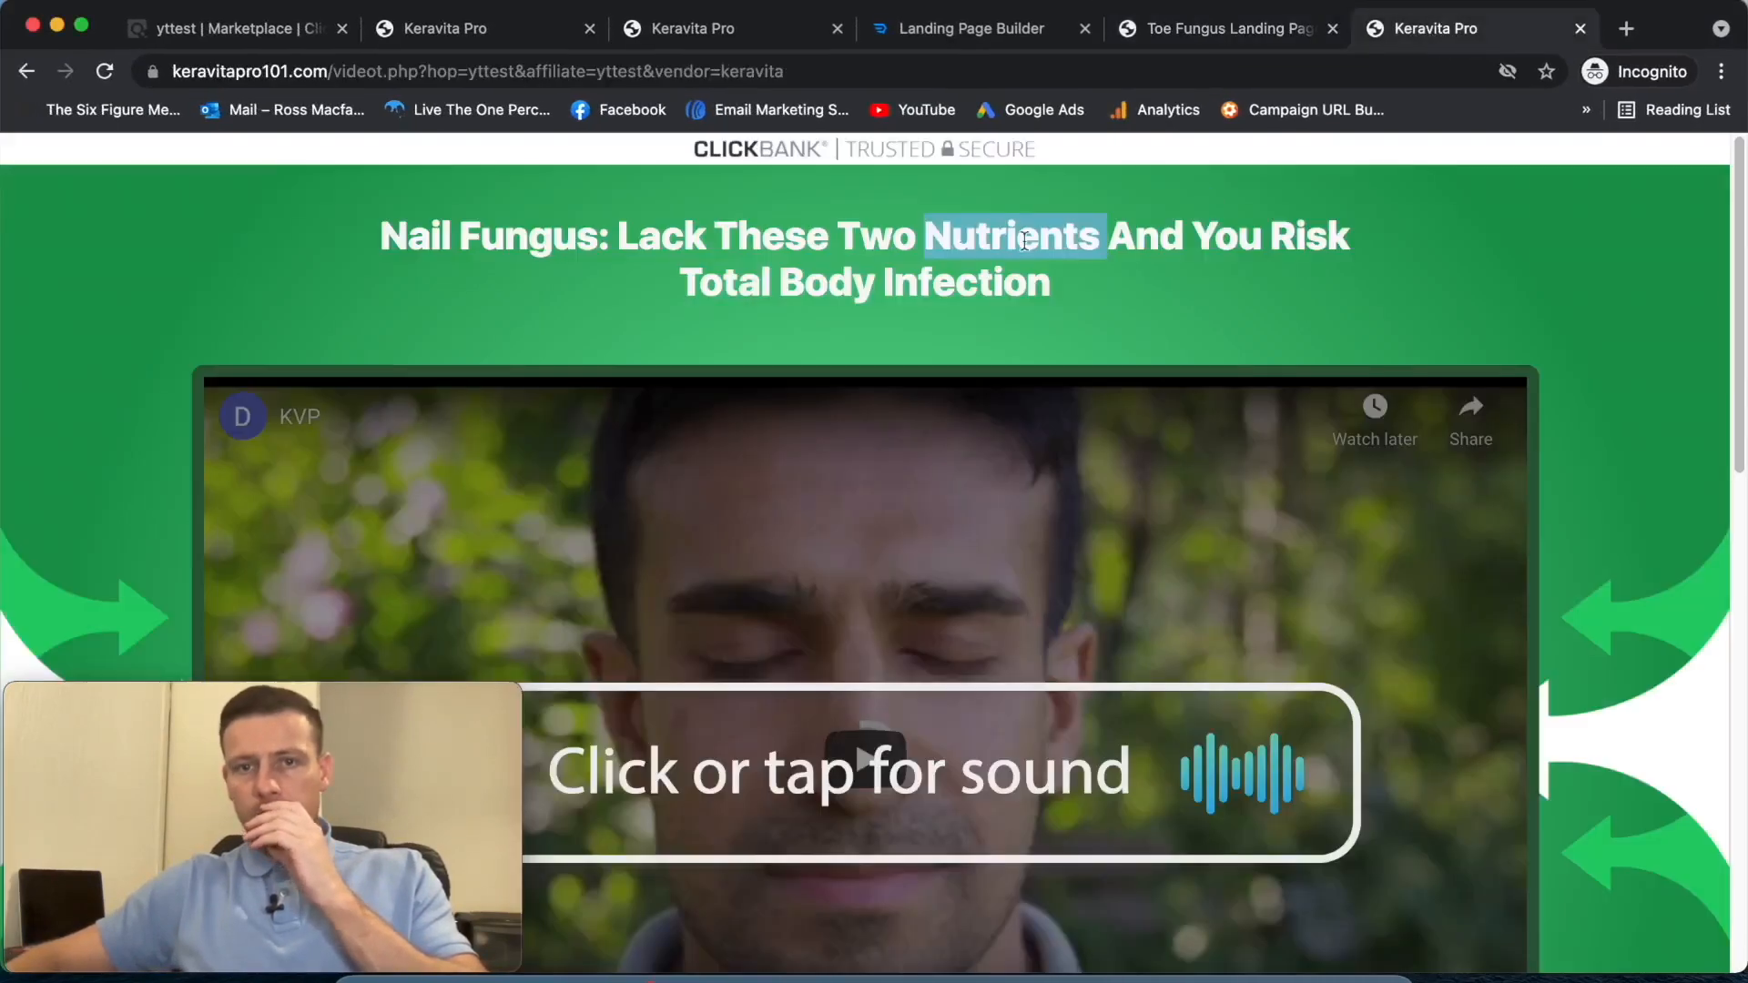
- Return to the outline and complete the headline line with "Could This Simple Homemade Trick Be The Cure For Toe Fungus..."
{"action": "left_click", "coordinate": [57, 29]}
{"action": "type", "text": "Could These Simple Homemade"}
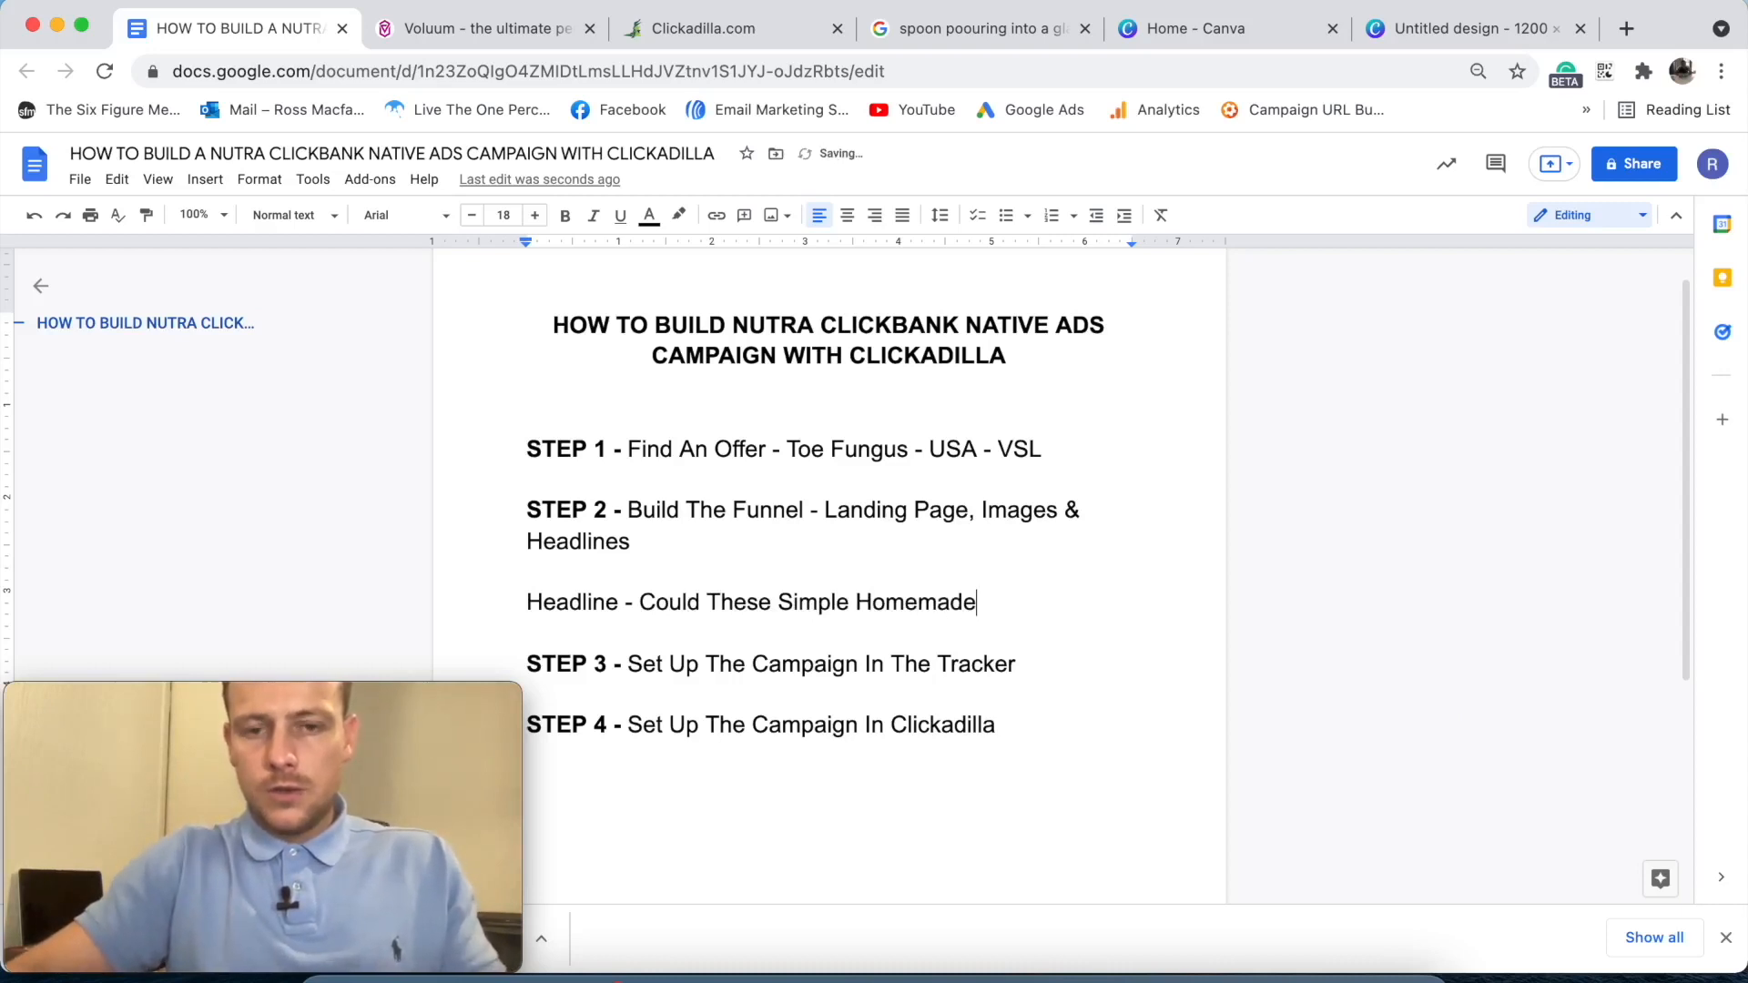
{"action": "key", "text": "BackSpace"}
{"action": "key", "text": "BackSpace"}
{"action": "key", "text": "BackSpace"}
{"action": "key", "text": "BackSpace"}
{"action": "key", "text": "BackSpace"}
{"action": "key", "text": "BackSpace"}
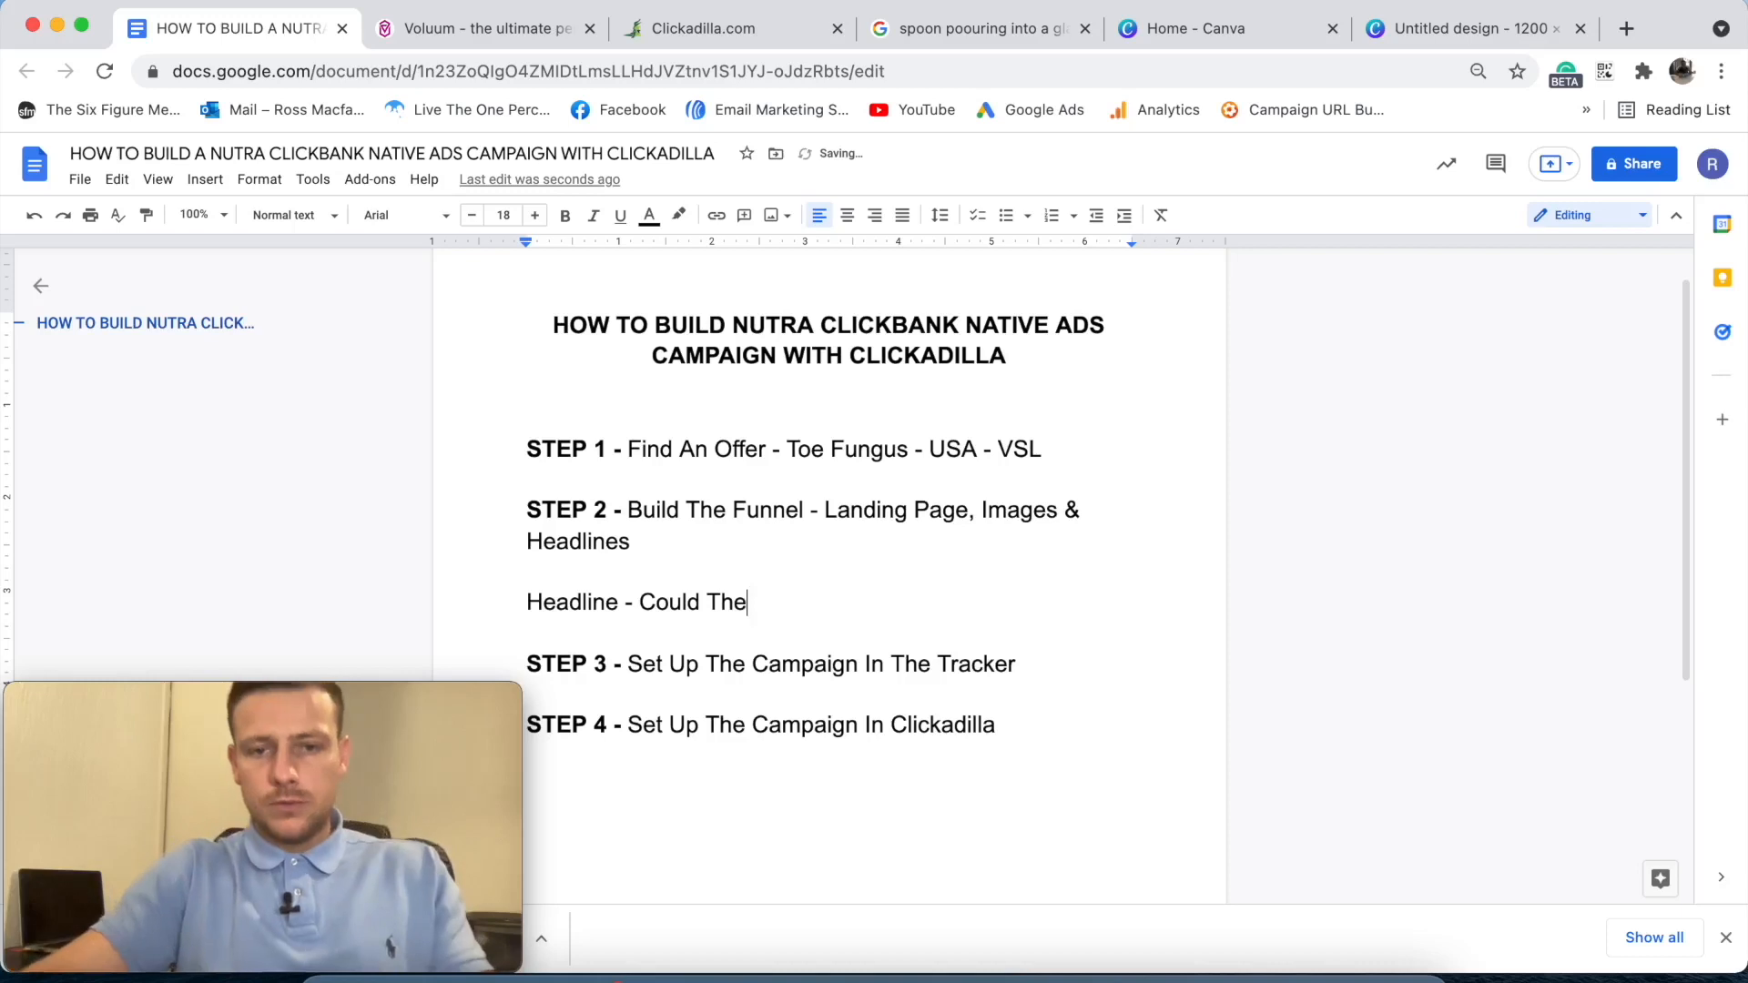
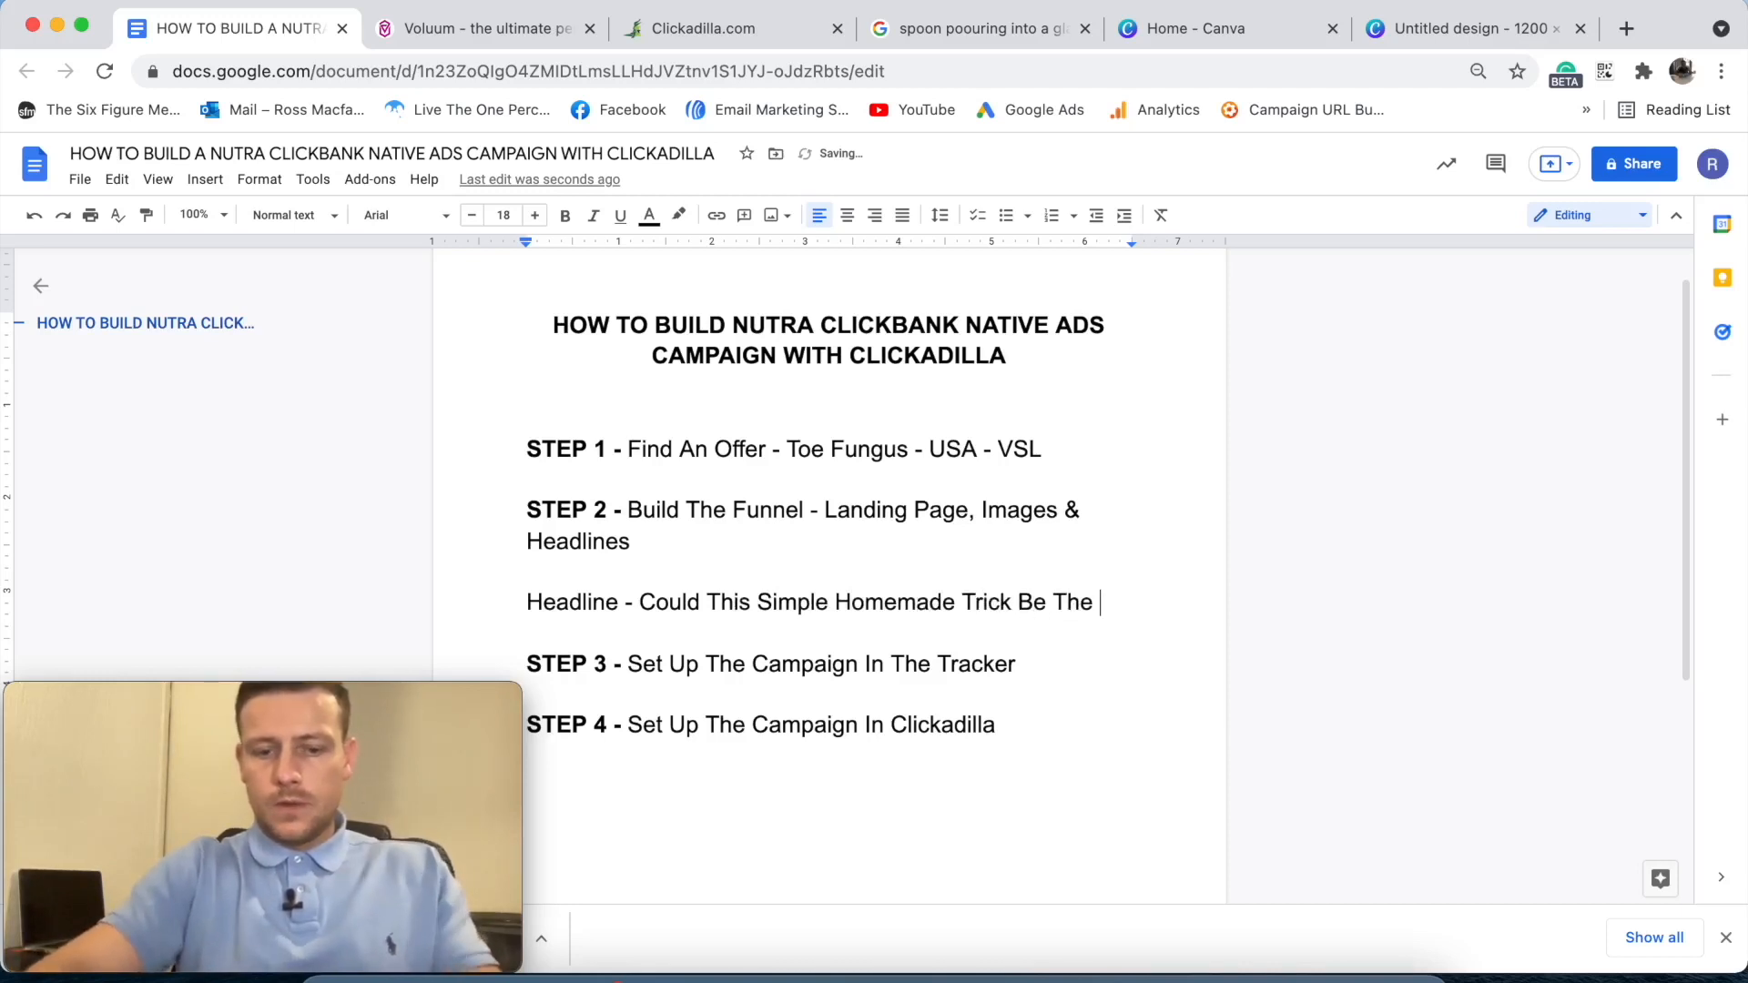
{"action": "type", "text": "Cure For Toe Fungus"}
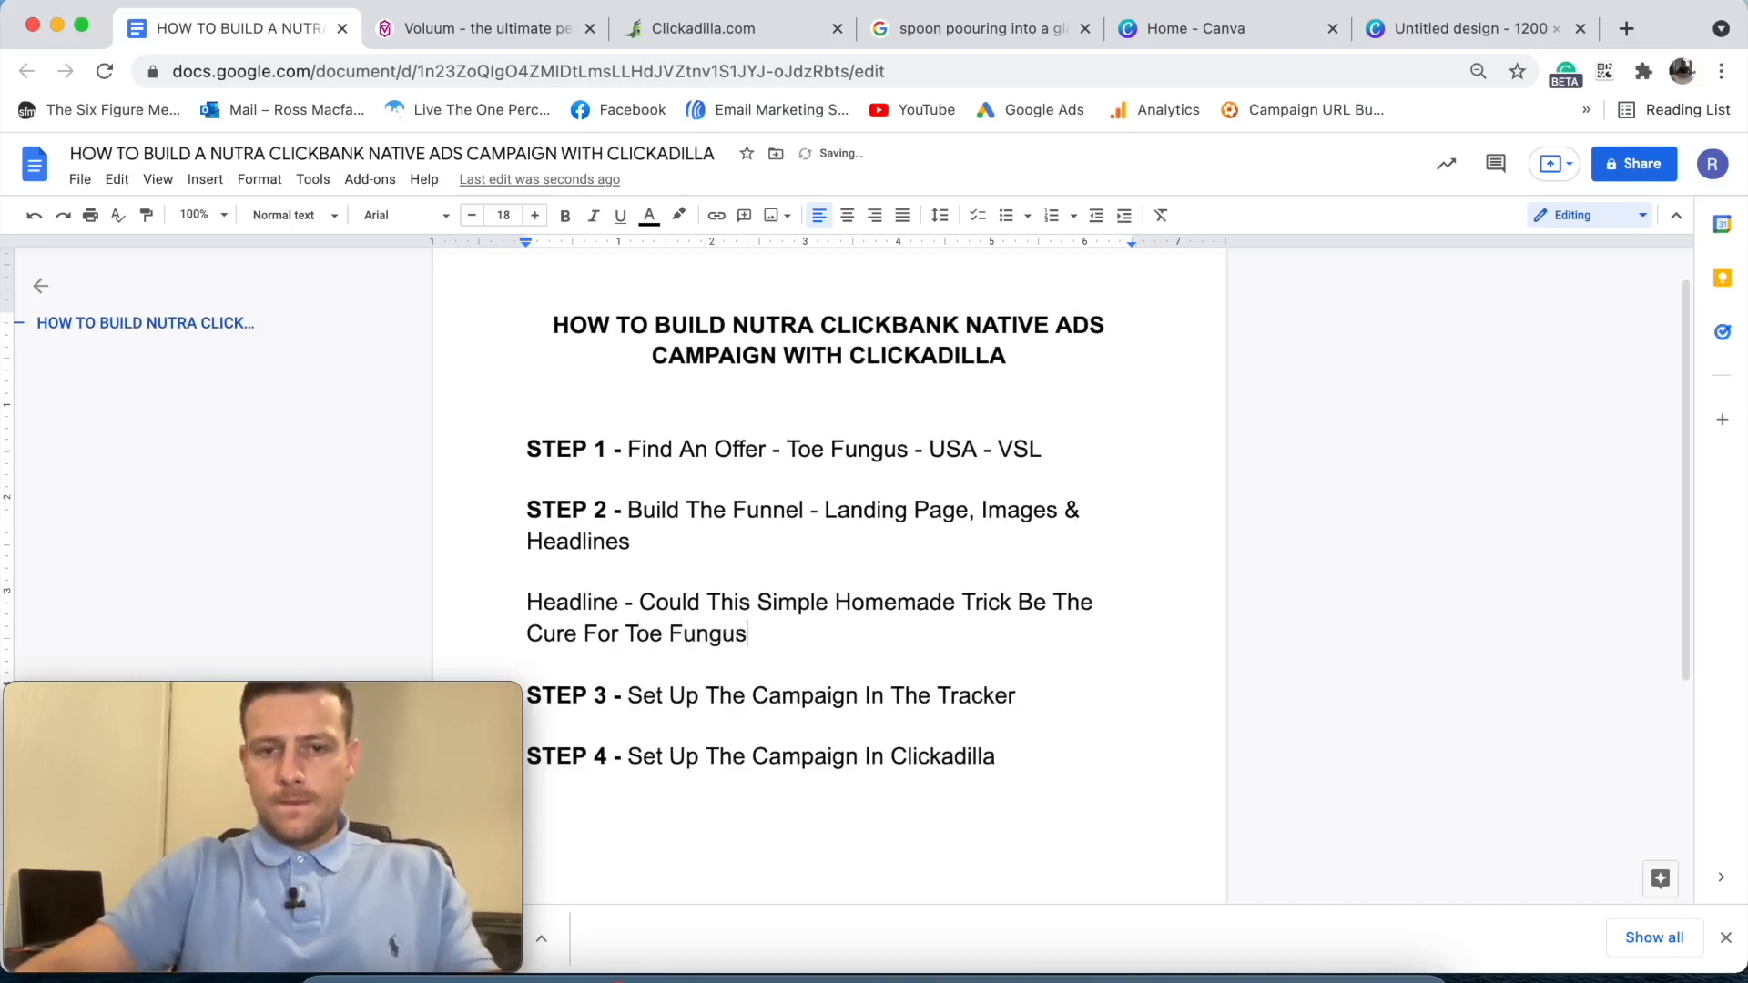
{"action": "type", "text": "..."}
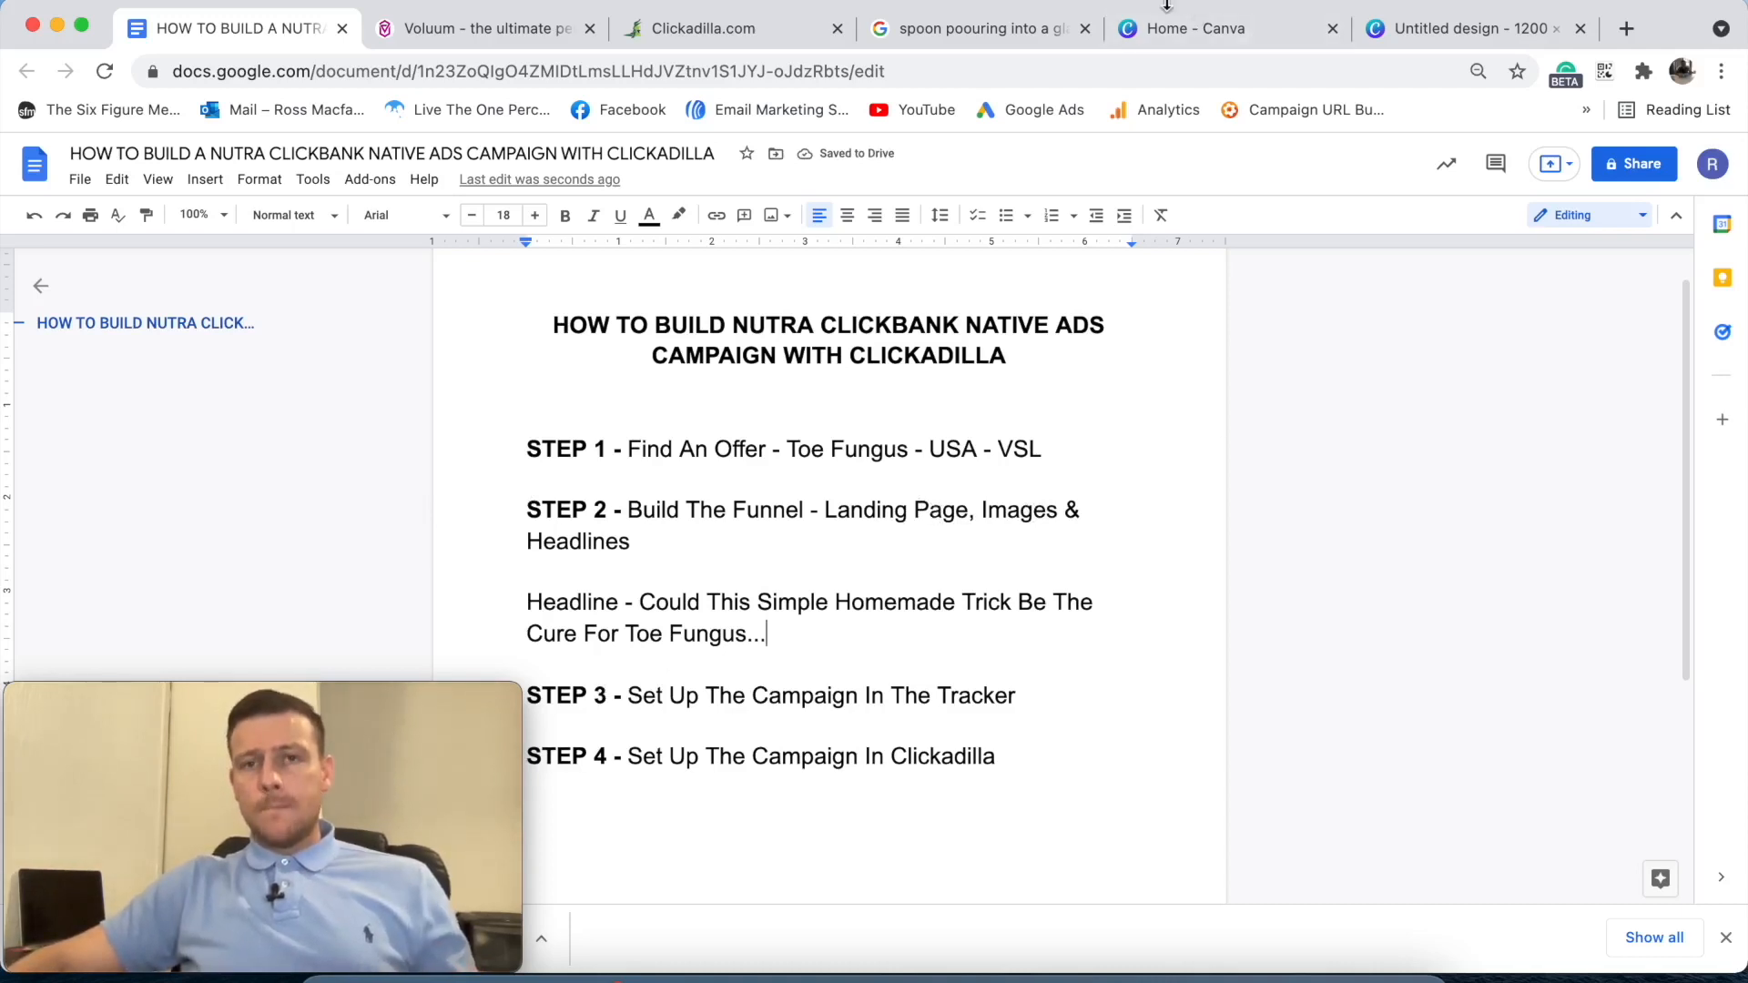
- Search Google Images for "toe fungus" in a new browser tab
{"action": "left_click", "coordinate": [1627, 28]}
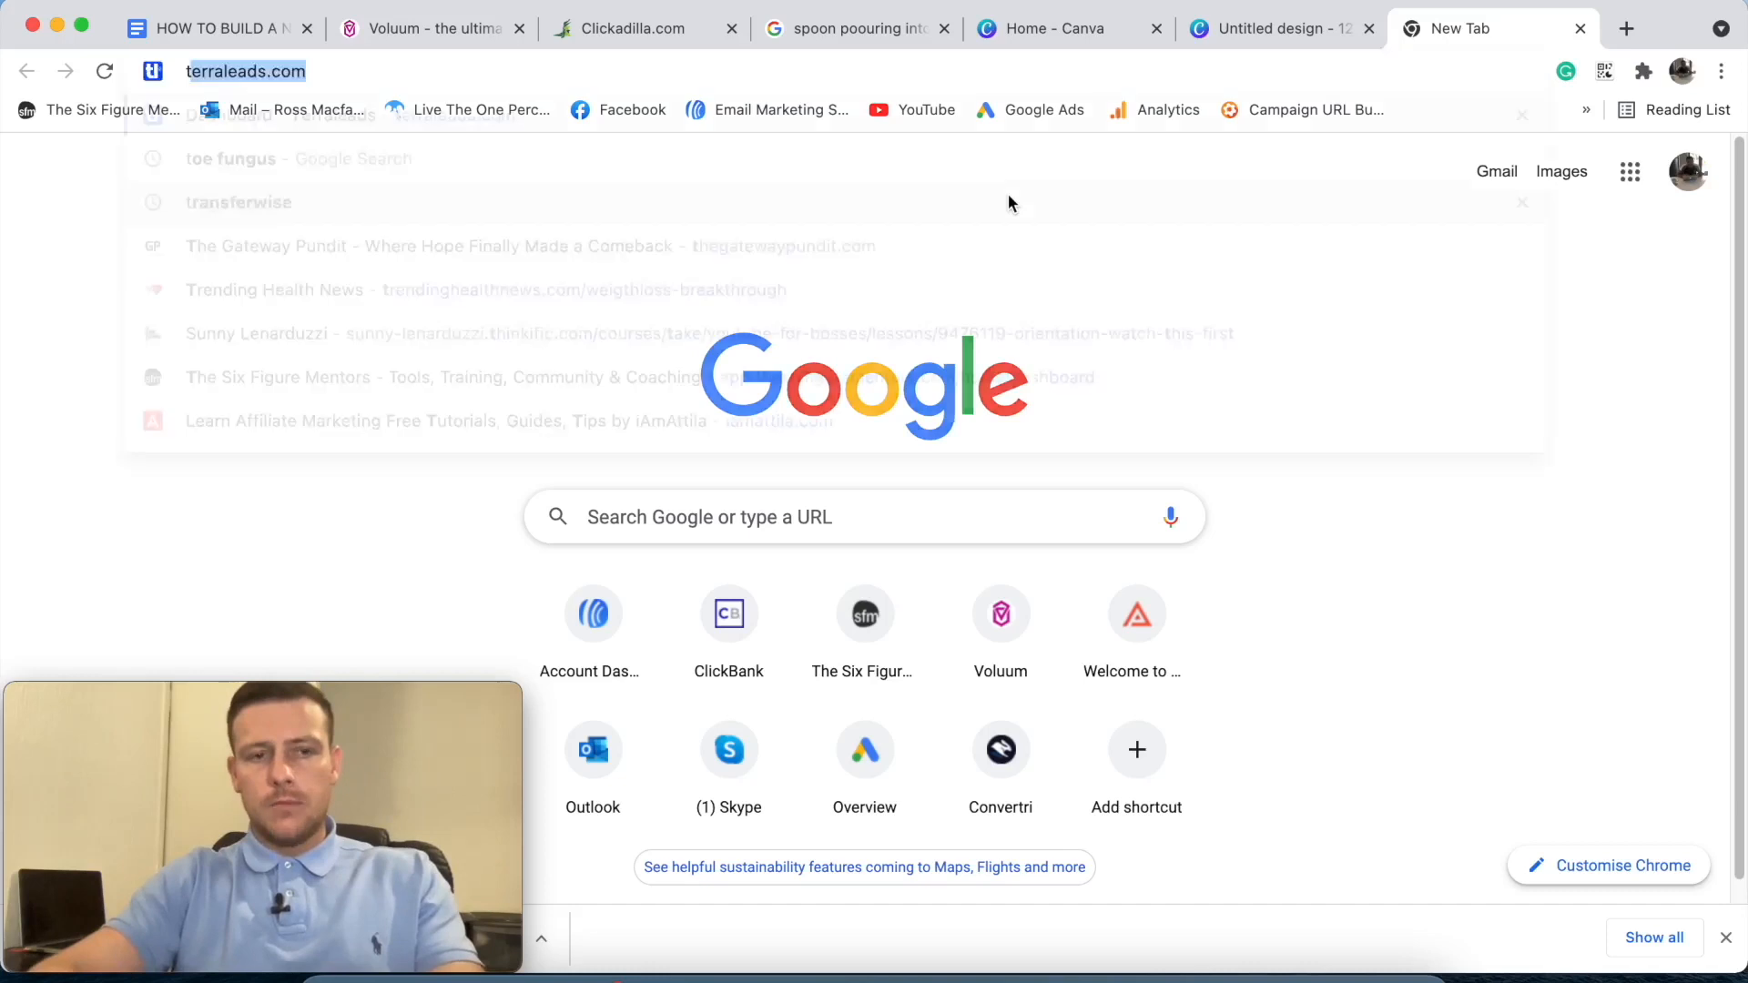
{"action": "type", "text": "toe fubgus"}
{"action": "key", "text": "BackSpace"}
{"action": "key", "text": "BackSpace"}
{"action": "key", "text": "BackSpace"}
{"action": "key", "text": "BackSpace"}
{"action": "type", "text": "ngus"}
{"action": "key", "text": "Return"}
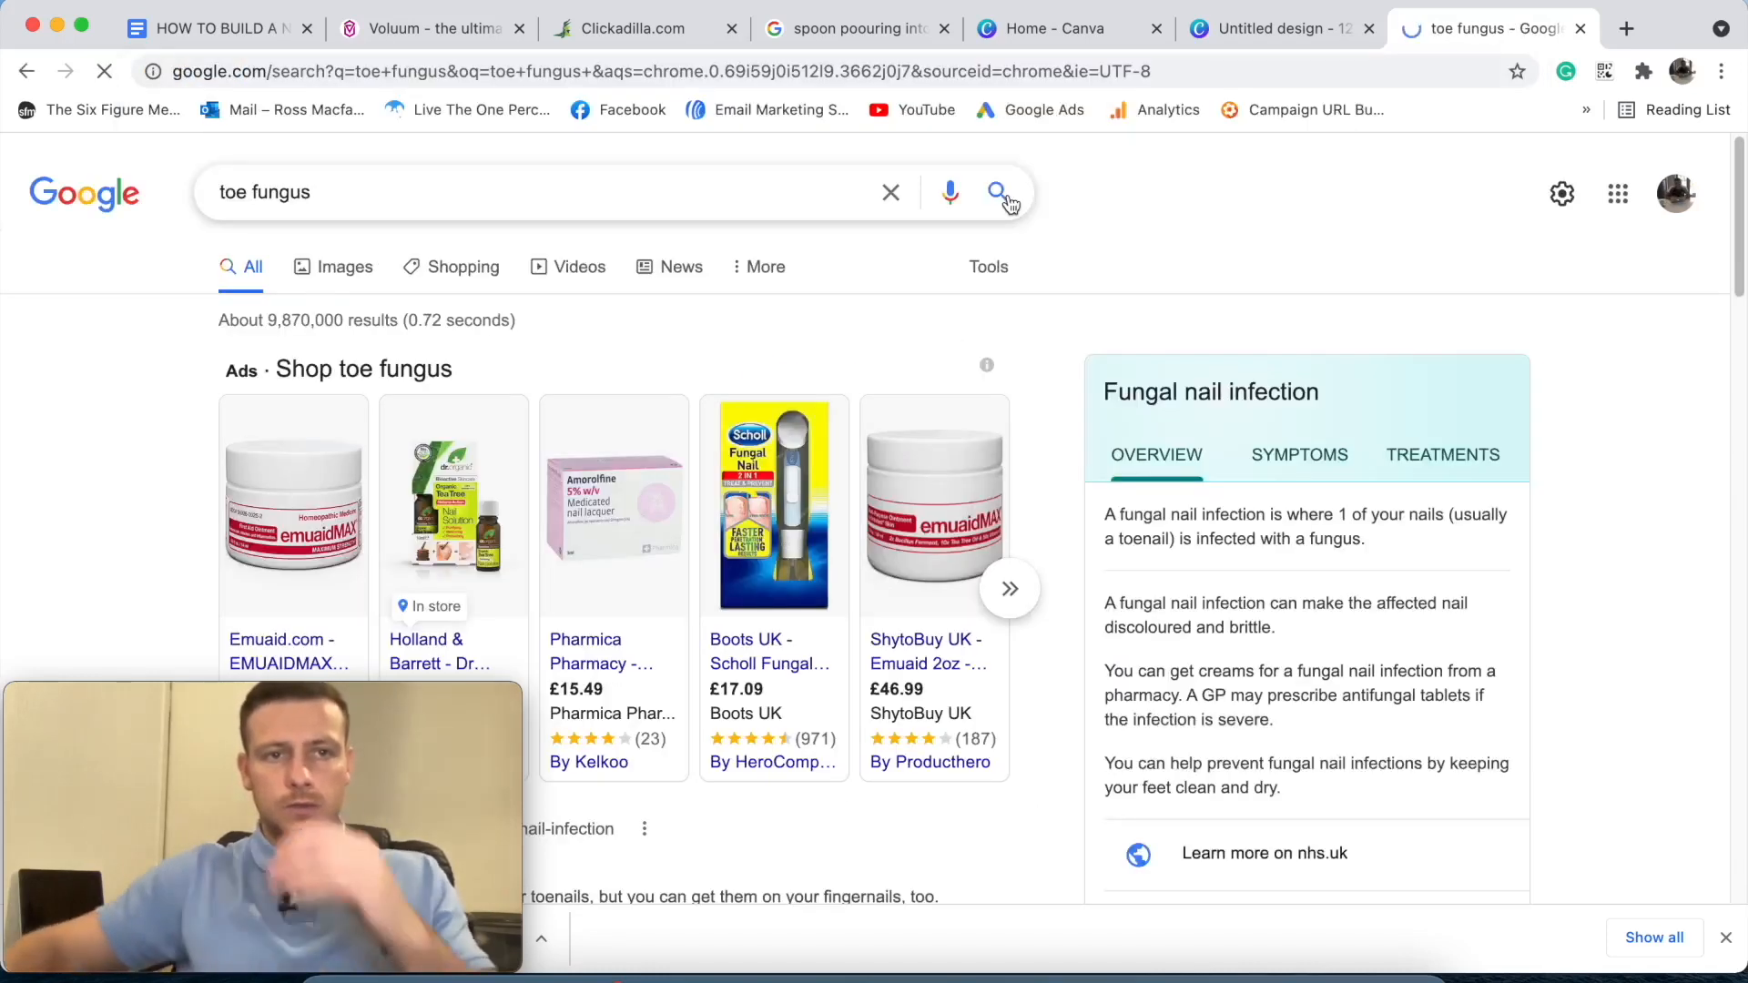
{"action": "left_click", "coordinate": [336, 270]}
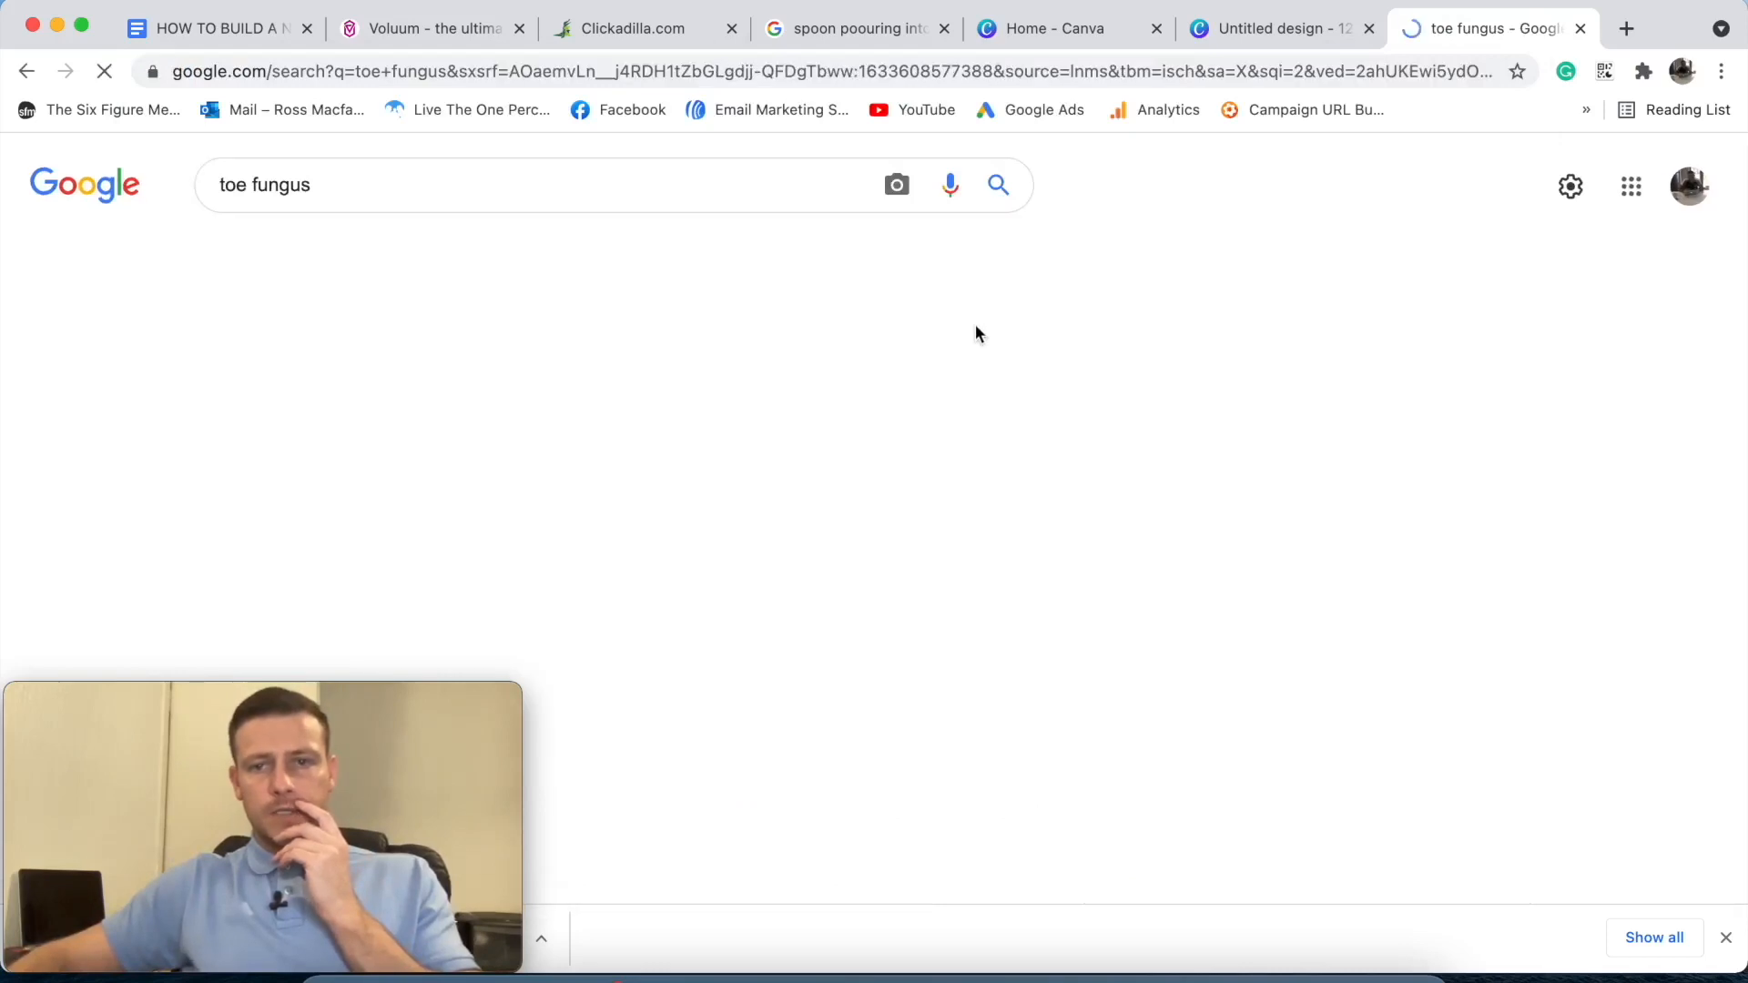
- Examine the toe fungus image results for a picture suitable as an ad creative
{"action": "scroll", "coordinate": [1056, 415], "scroll_direction": "down", "scroll_amount": 3}
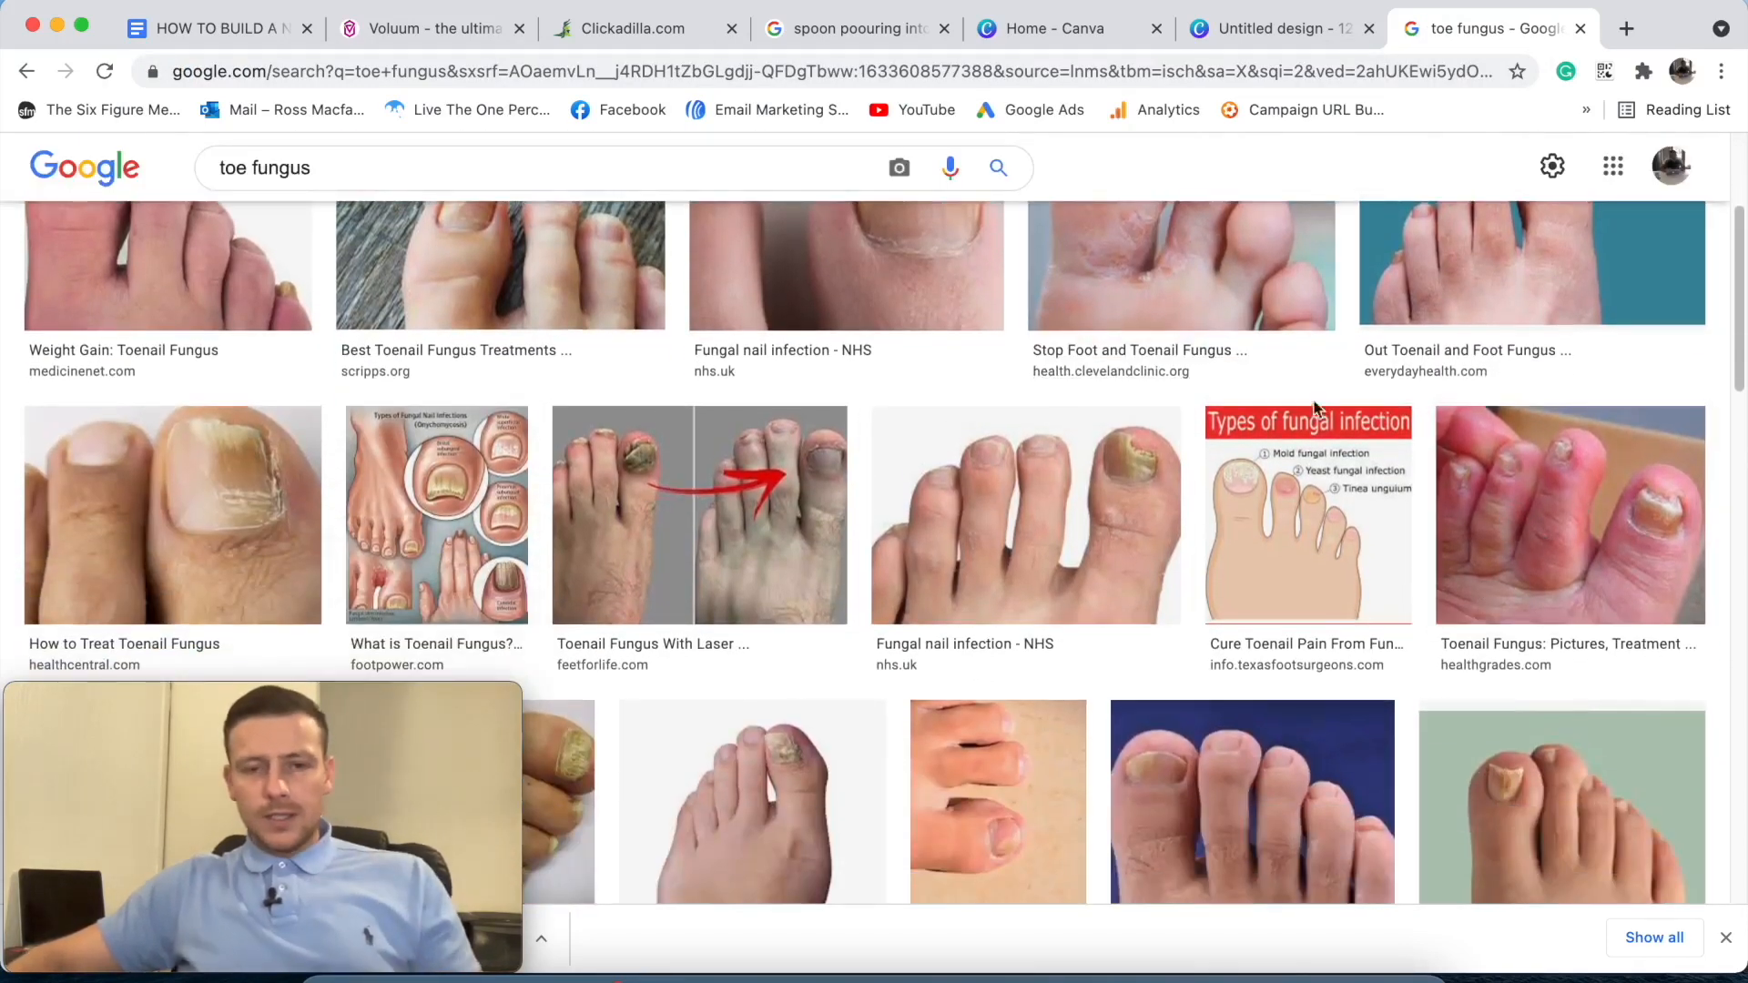
{"action": "scroll", "coordinate": [988, 404], "scroll_direction": "down", "scroll_amount": 5}
{"action": "scroll", "coordinate": [988, 403], "scroll_direction": "down", "scroll_amount": 8}
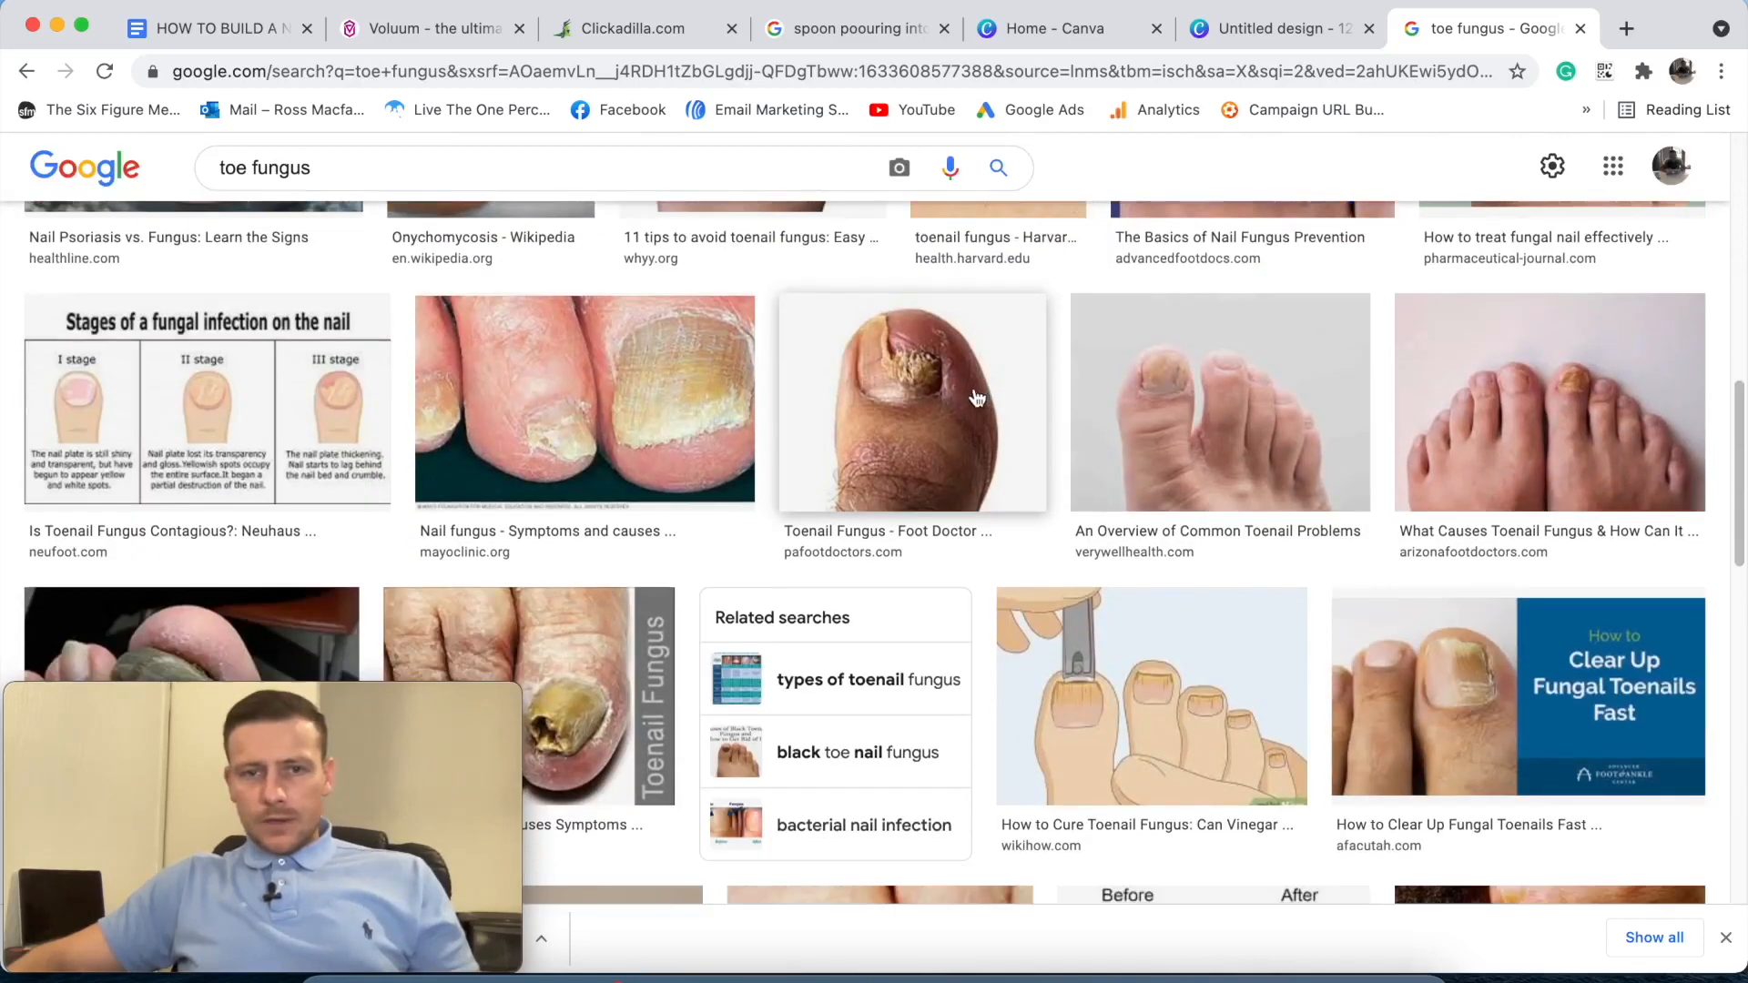
{"action": "scroll", "coordinate": [1197, 379], "scroll_direction": "down", "scroll_amount": 1}
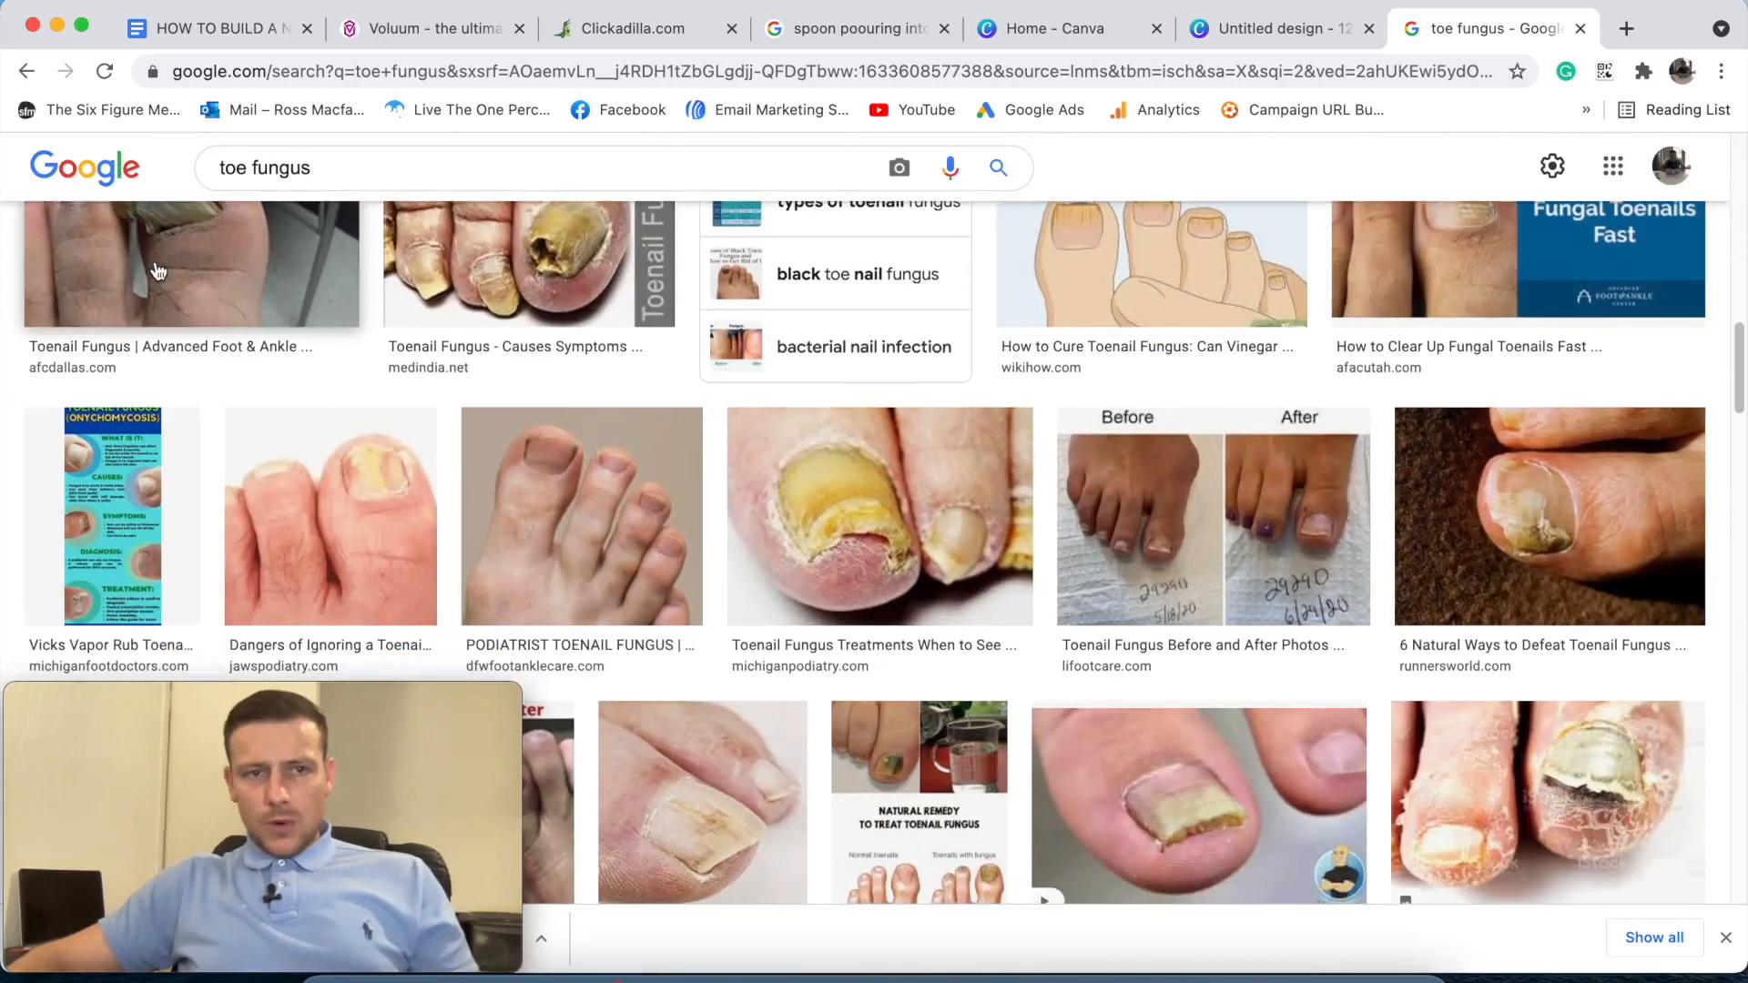
{"action": "scroll", "coordinate": [262, 395], "scroll_direction": "up", "scroll_amount": 2}
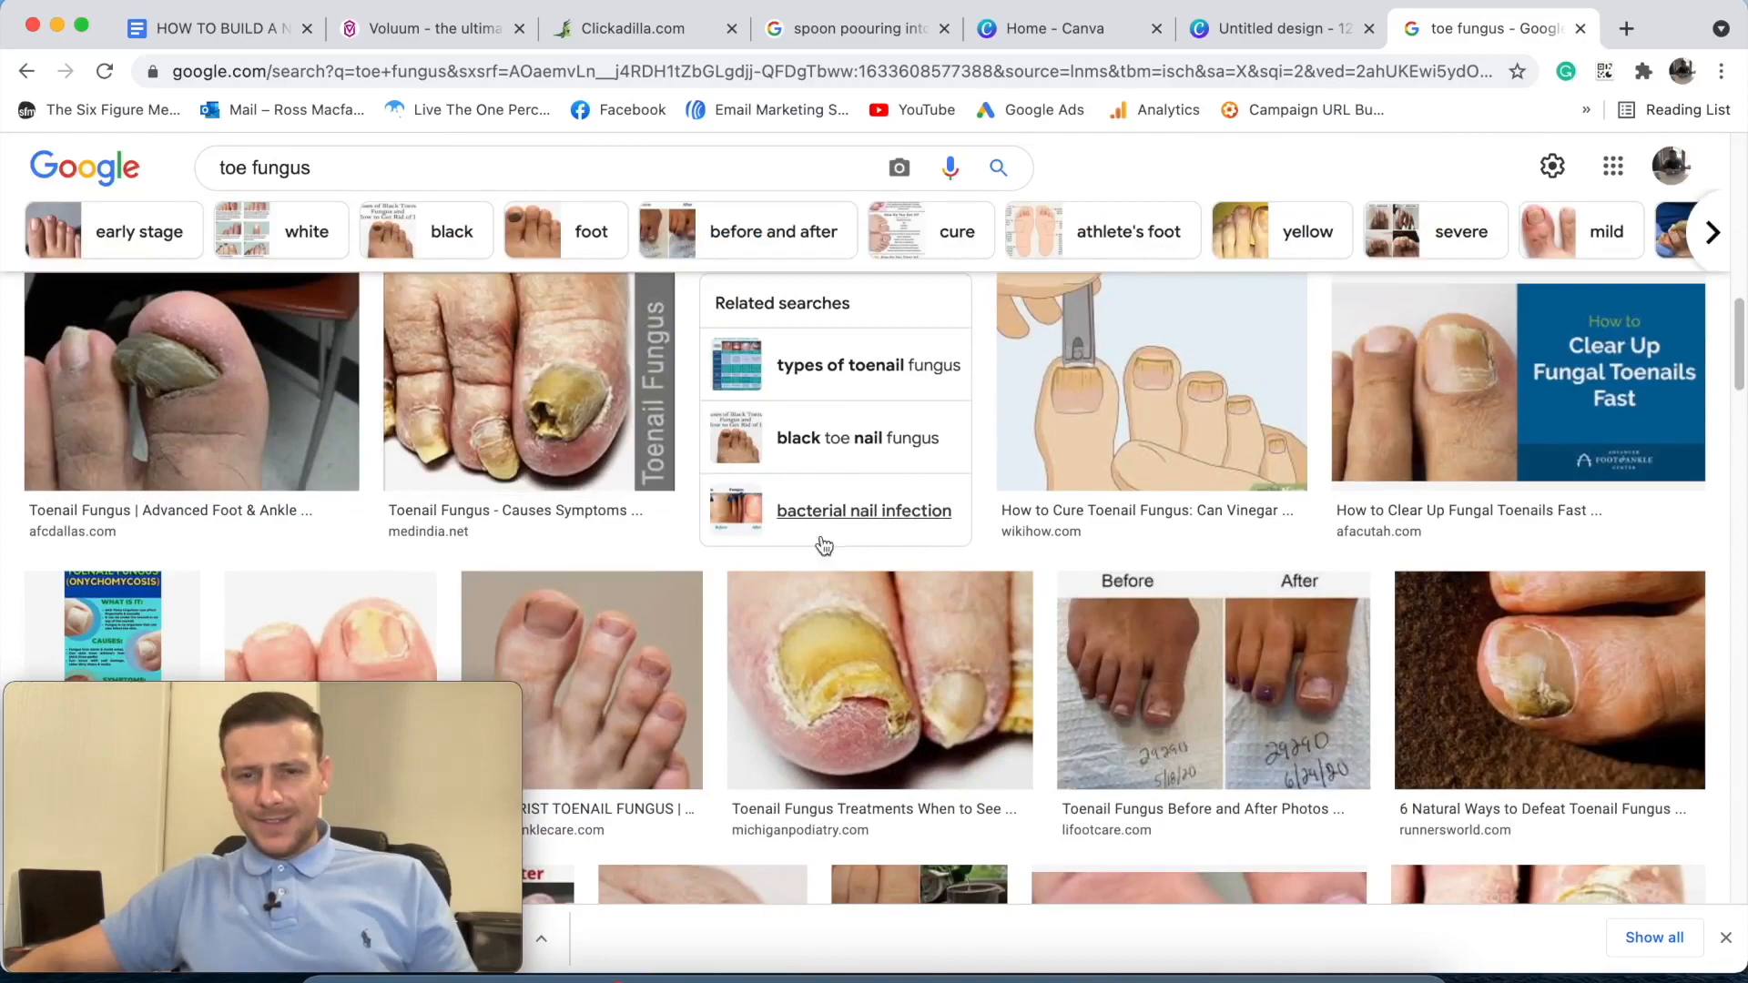
{"action": "scroll", "coordinate": [828, 529], "scroll_direction": "down", "scroll_amount": 4}
{"action": "scroll", "coordinate": [847, 492], "scroll_direction": "down", "scroll_amount": 5}
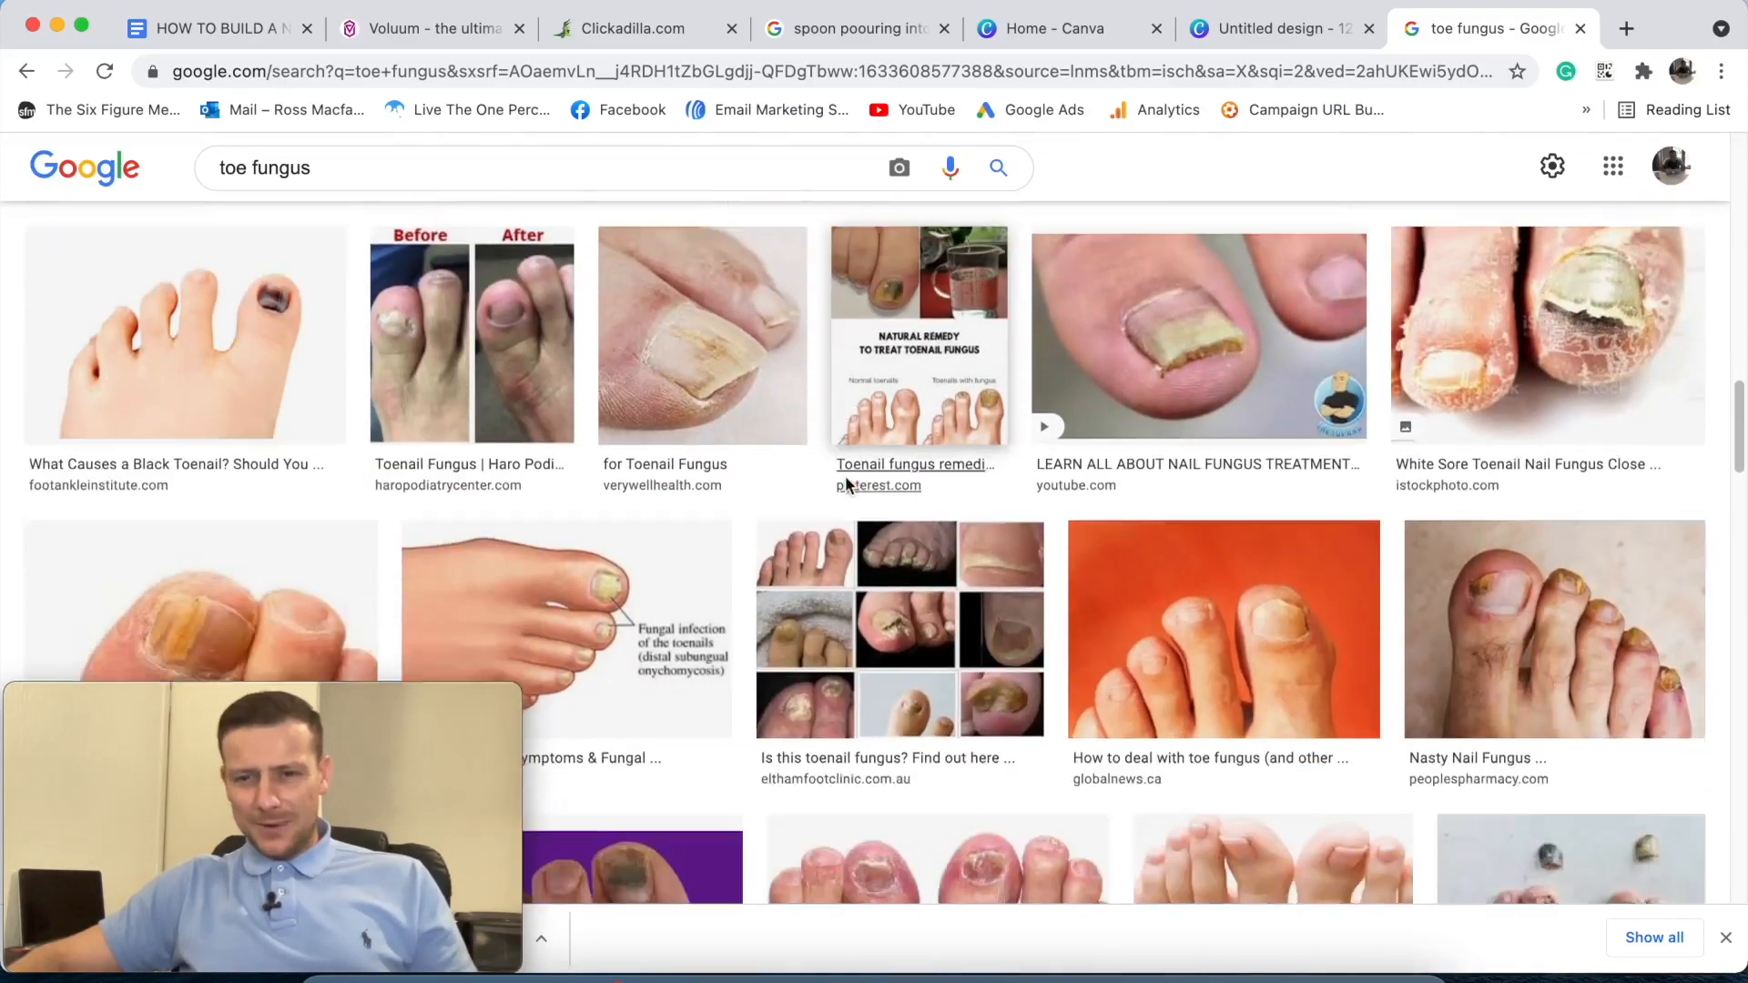
{"action": "scroll", "coordinate": [892, 477], "scroll_direction": "down", "scroll_amount": 12}
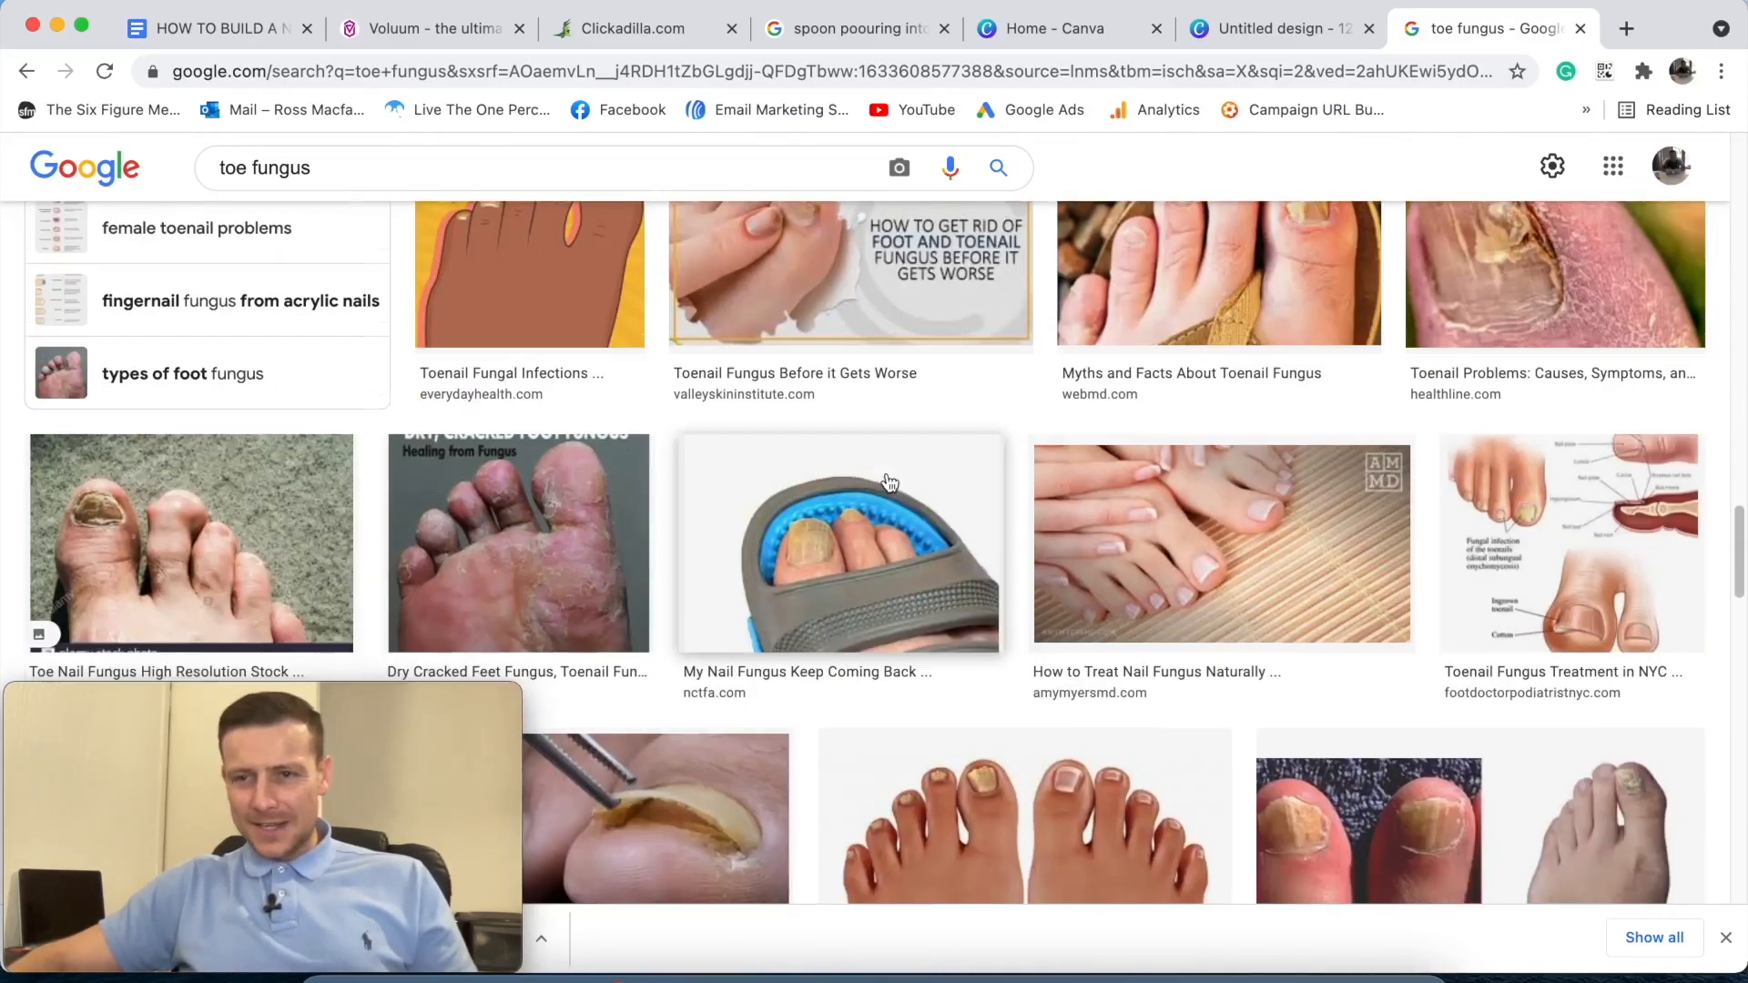
{"action": "scroll", "coordinate": [887, 485], "scroll_direction": "down", "scroll_amount": 8}
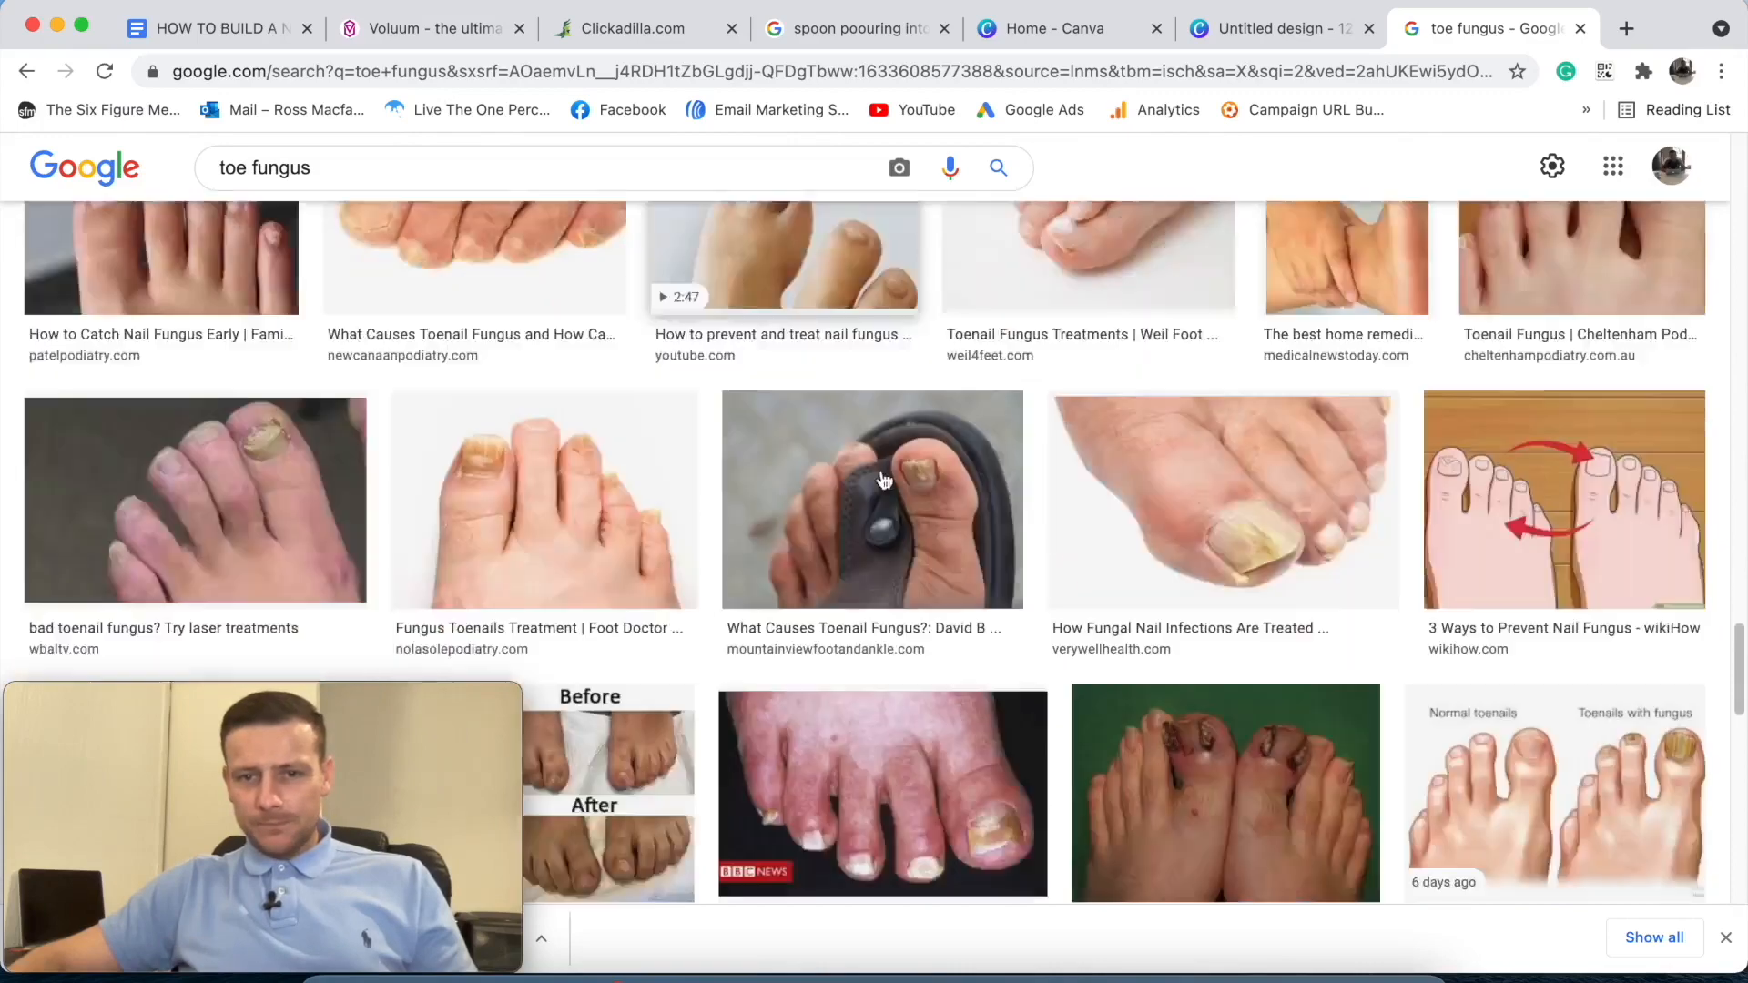
{"action": "scroll", "coordinate": [885, 479], "scroll_direction": "down", "scroll_amount": 2}
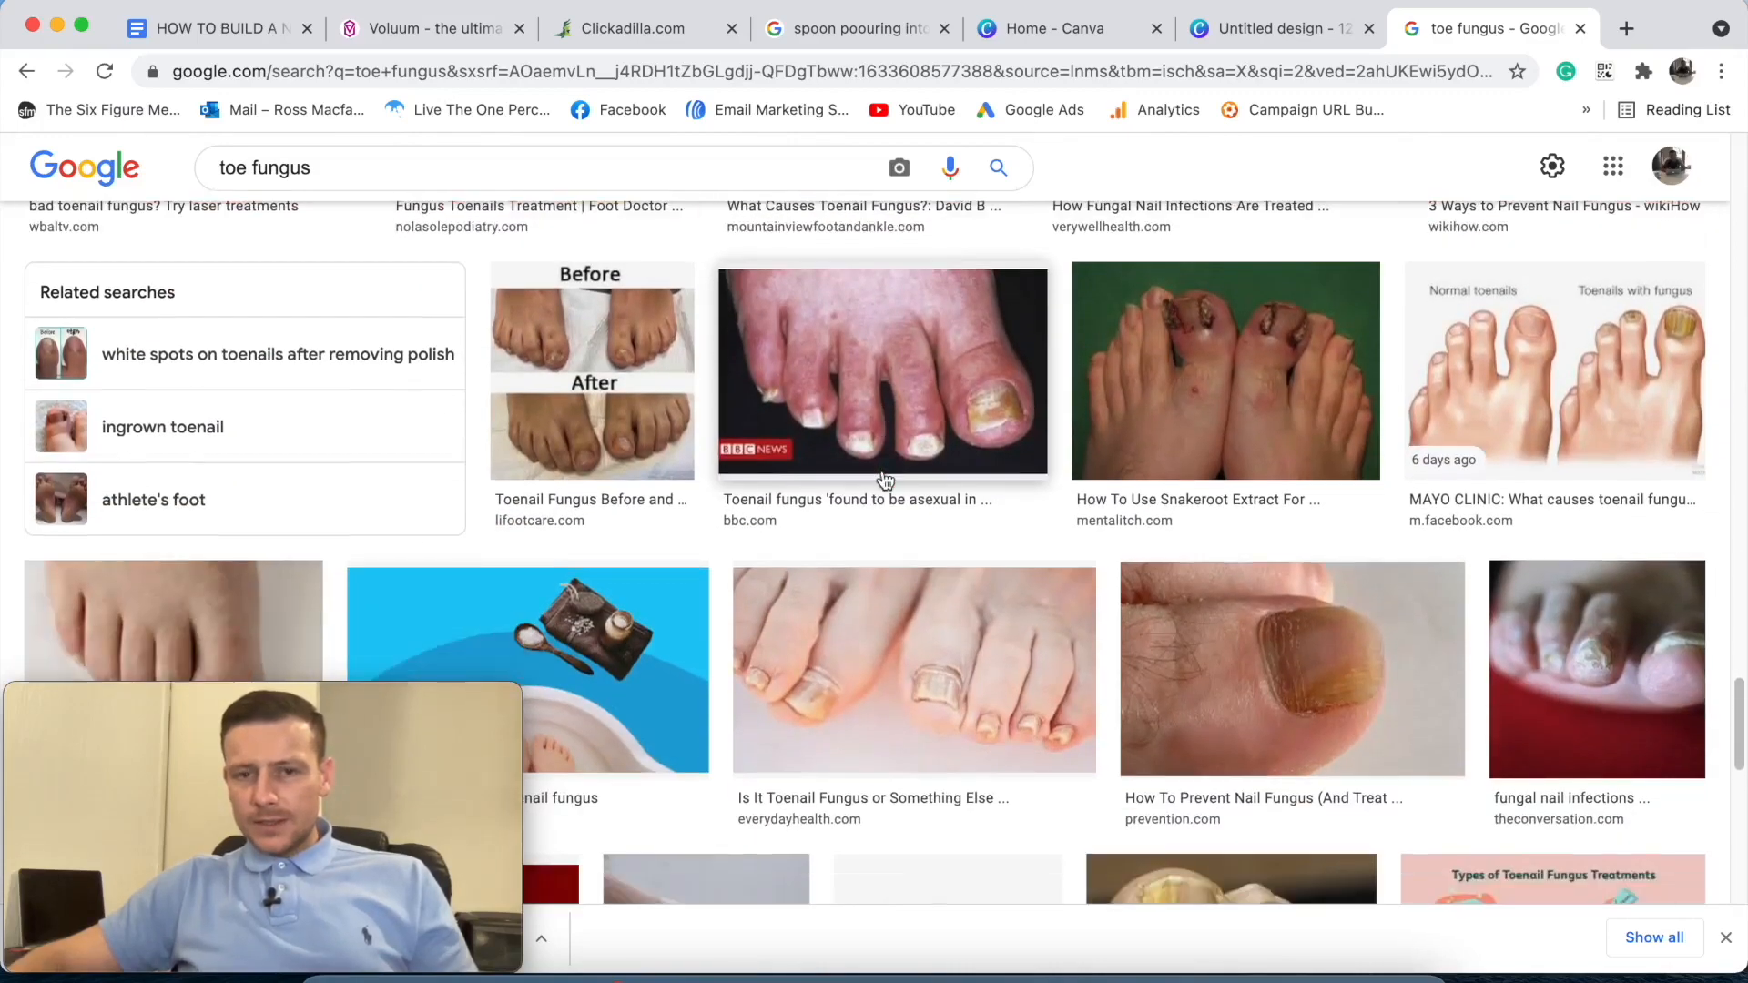
{"action": "scroll", "coordinate": [885, 480], "scroll_direction": "down", "scroll_amount": 10}
{"action": "scroll", "coordinate": [887, 480], "scroll_direction": "down", "scroll_amount": 7}
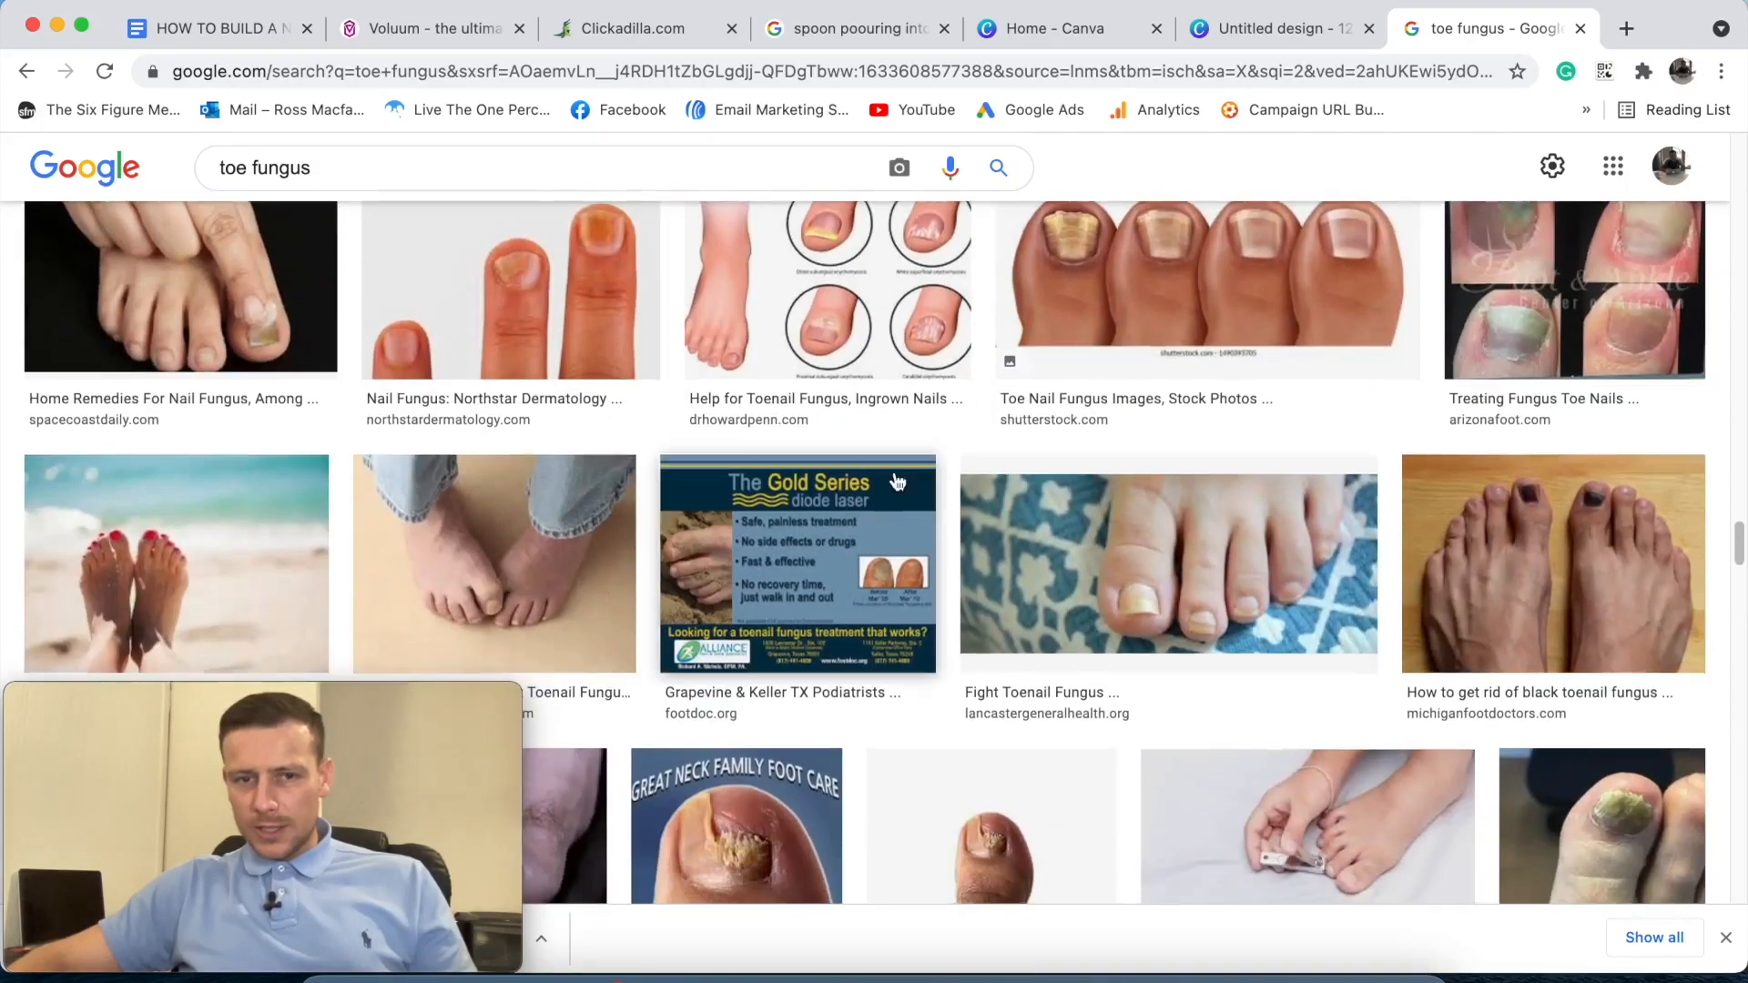
{"action": "scroll", "coordinate": [897, 481], "scroll_direction": "down", "scroll_amount": 7}
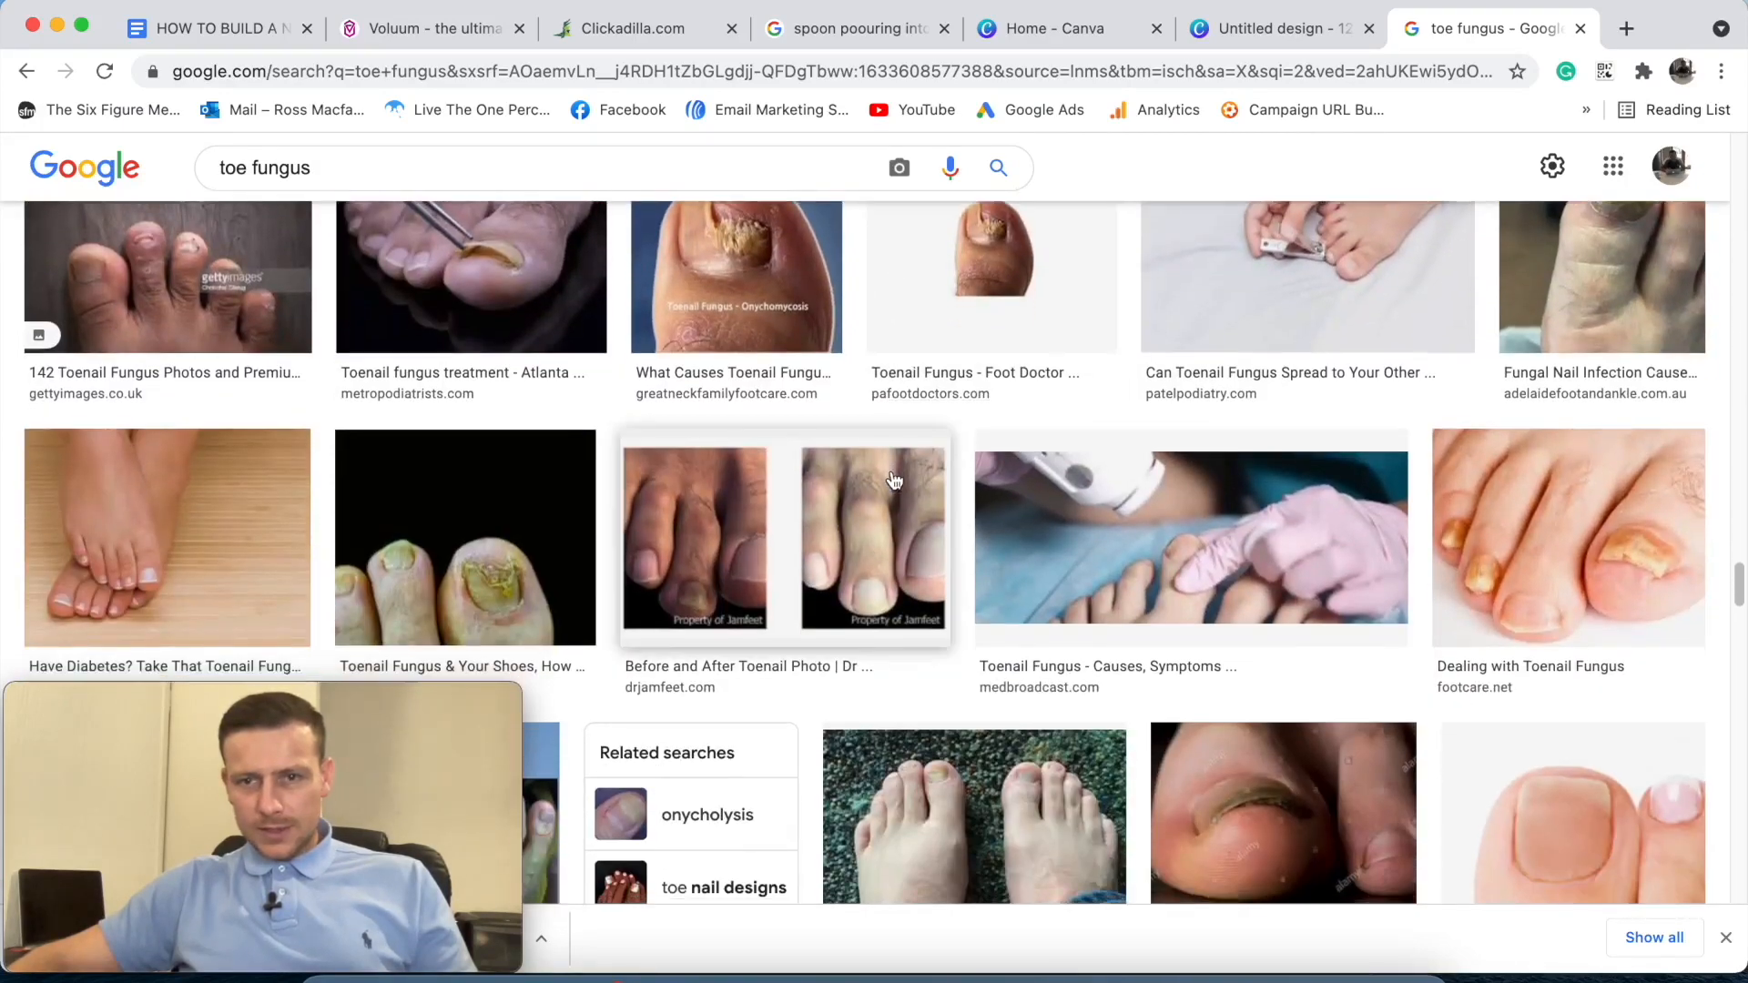
{"action": "scroll", "coordinate": [894, 480], "scroll_direction": "down", "scroll_amount": 10}
{"action": "scroll", "coordinate": [897, 489], "scroll_direction": "down", "scroll_amount": 2}
{"action": "scroll", "coordinate": [1508, 411], "scroll_direction": "up", "scroll_amount": 3}
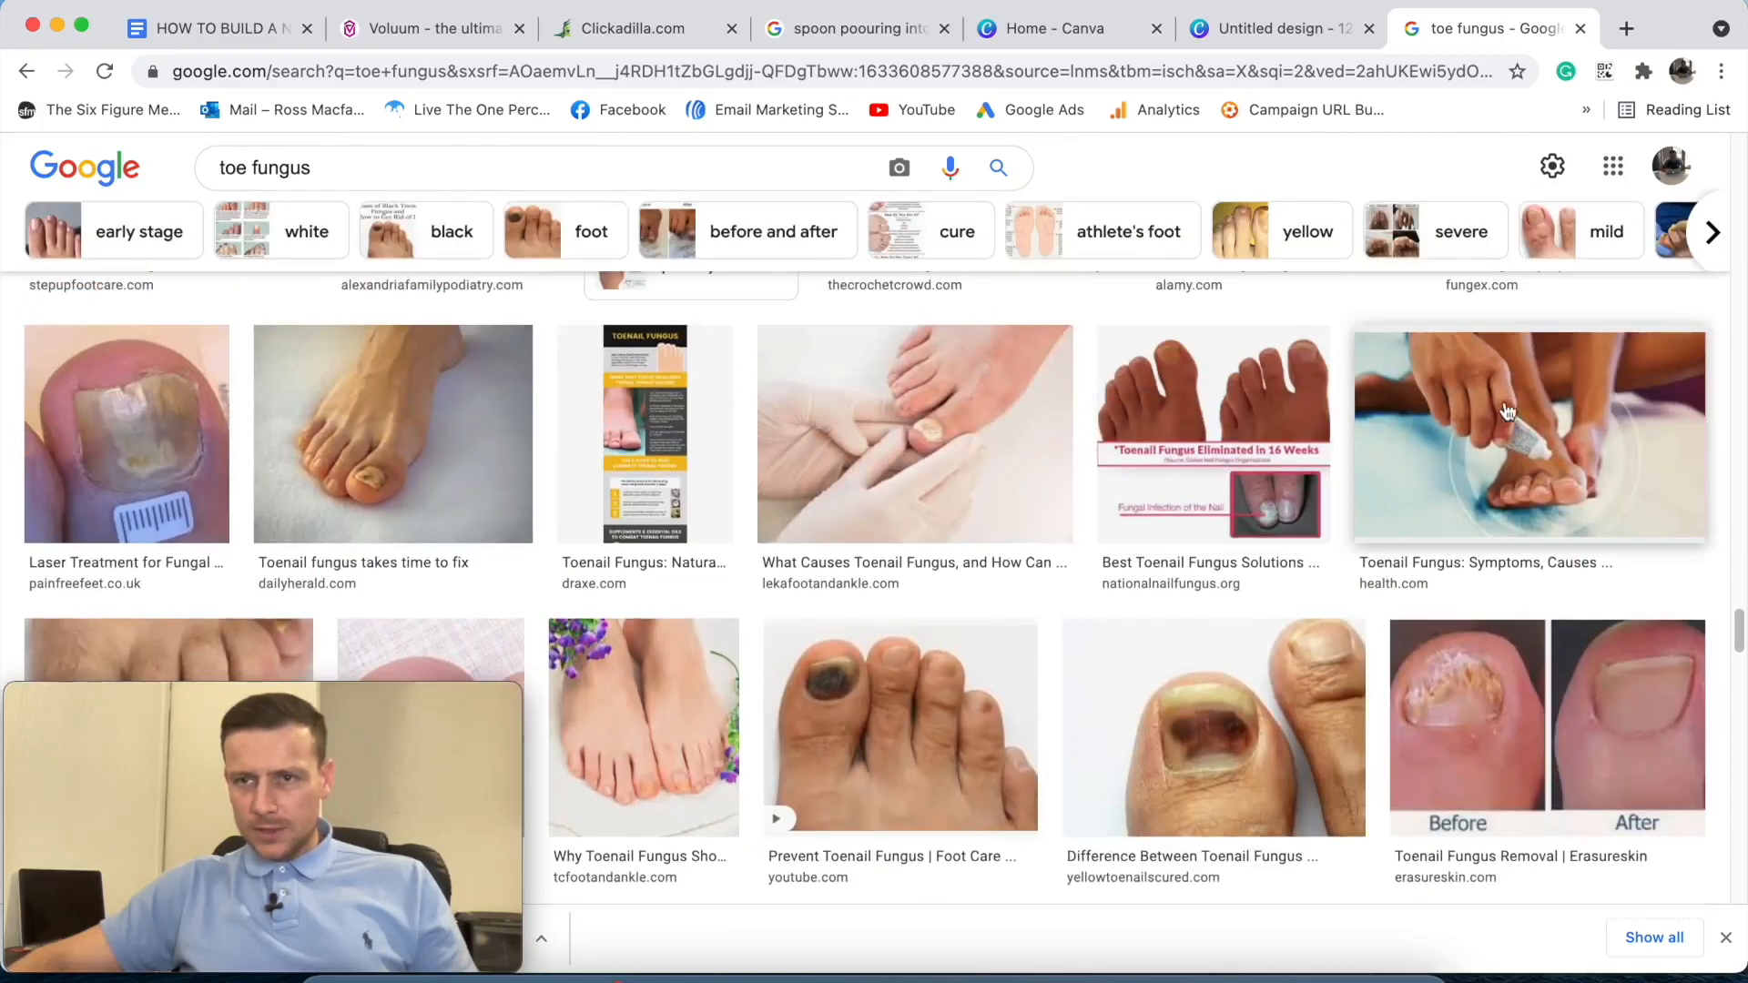
- Open the Health.com image of cream being applied to toes, preview the related PACT Fungal Nail Laser image, and return to the Health.com image
{"action": "left_click", "coordinate": [1536, 443]}
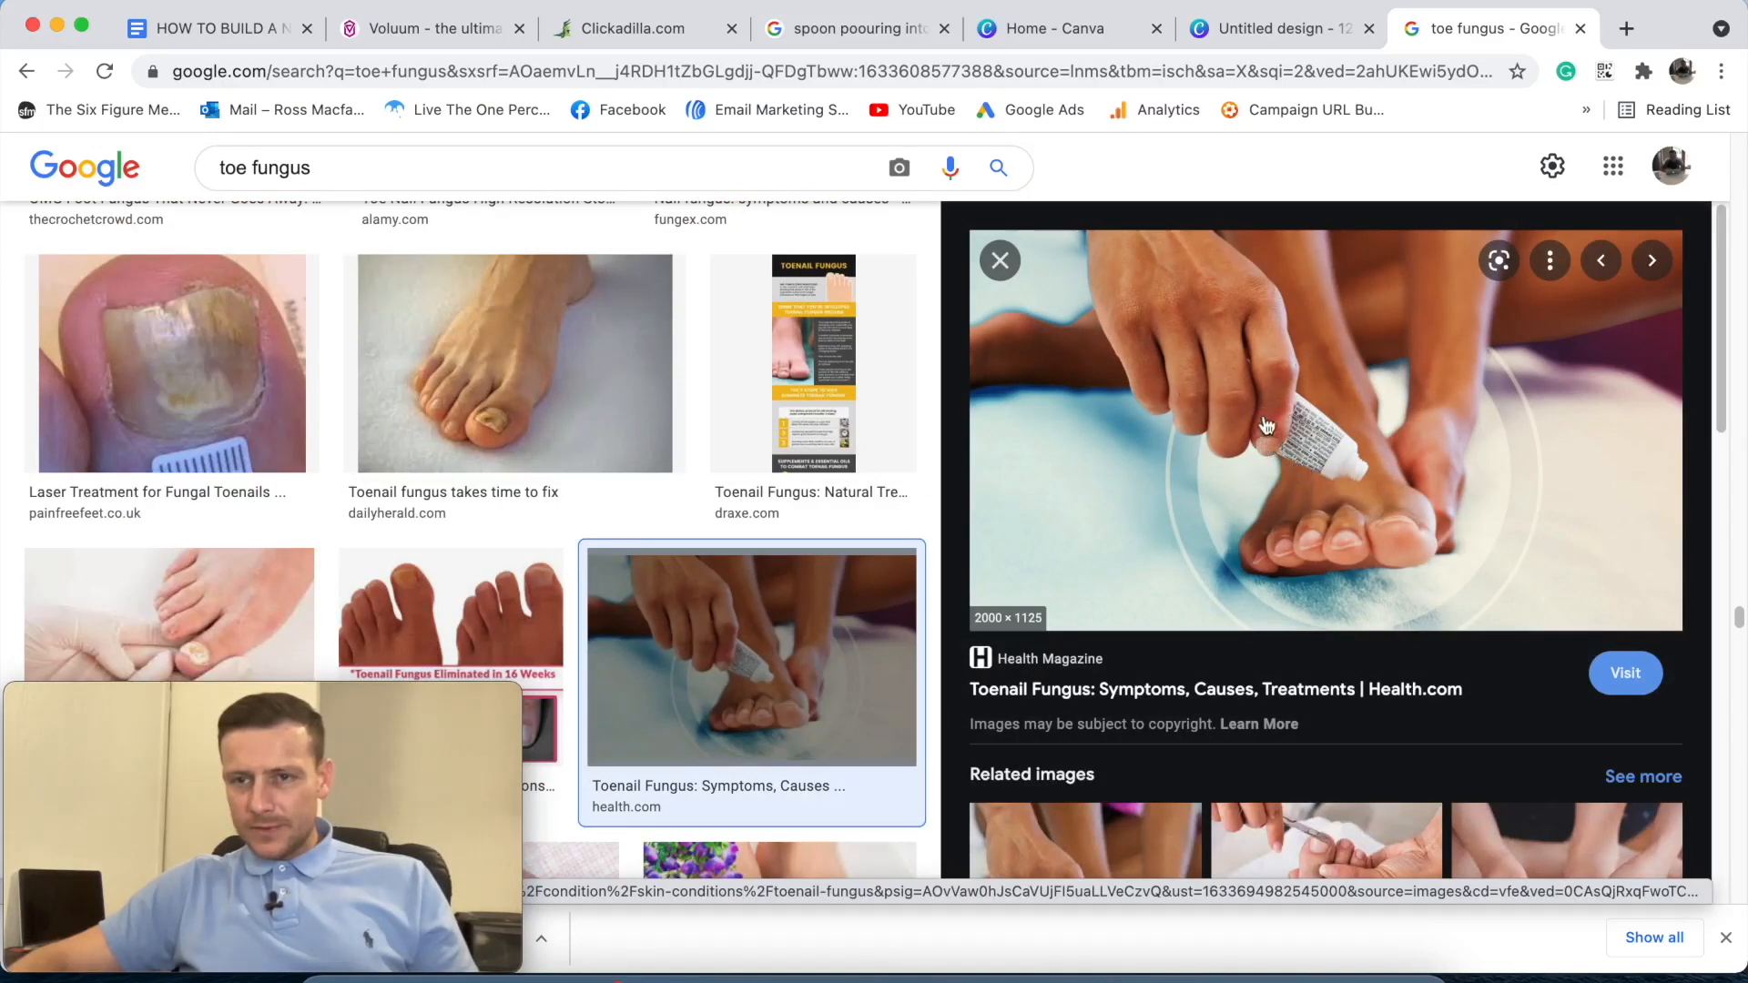
{"action": "scroll", "coordinate": [1342, 461], "scroll_direction": "down", "scroll_amount": 10}
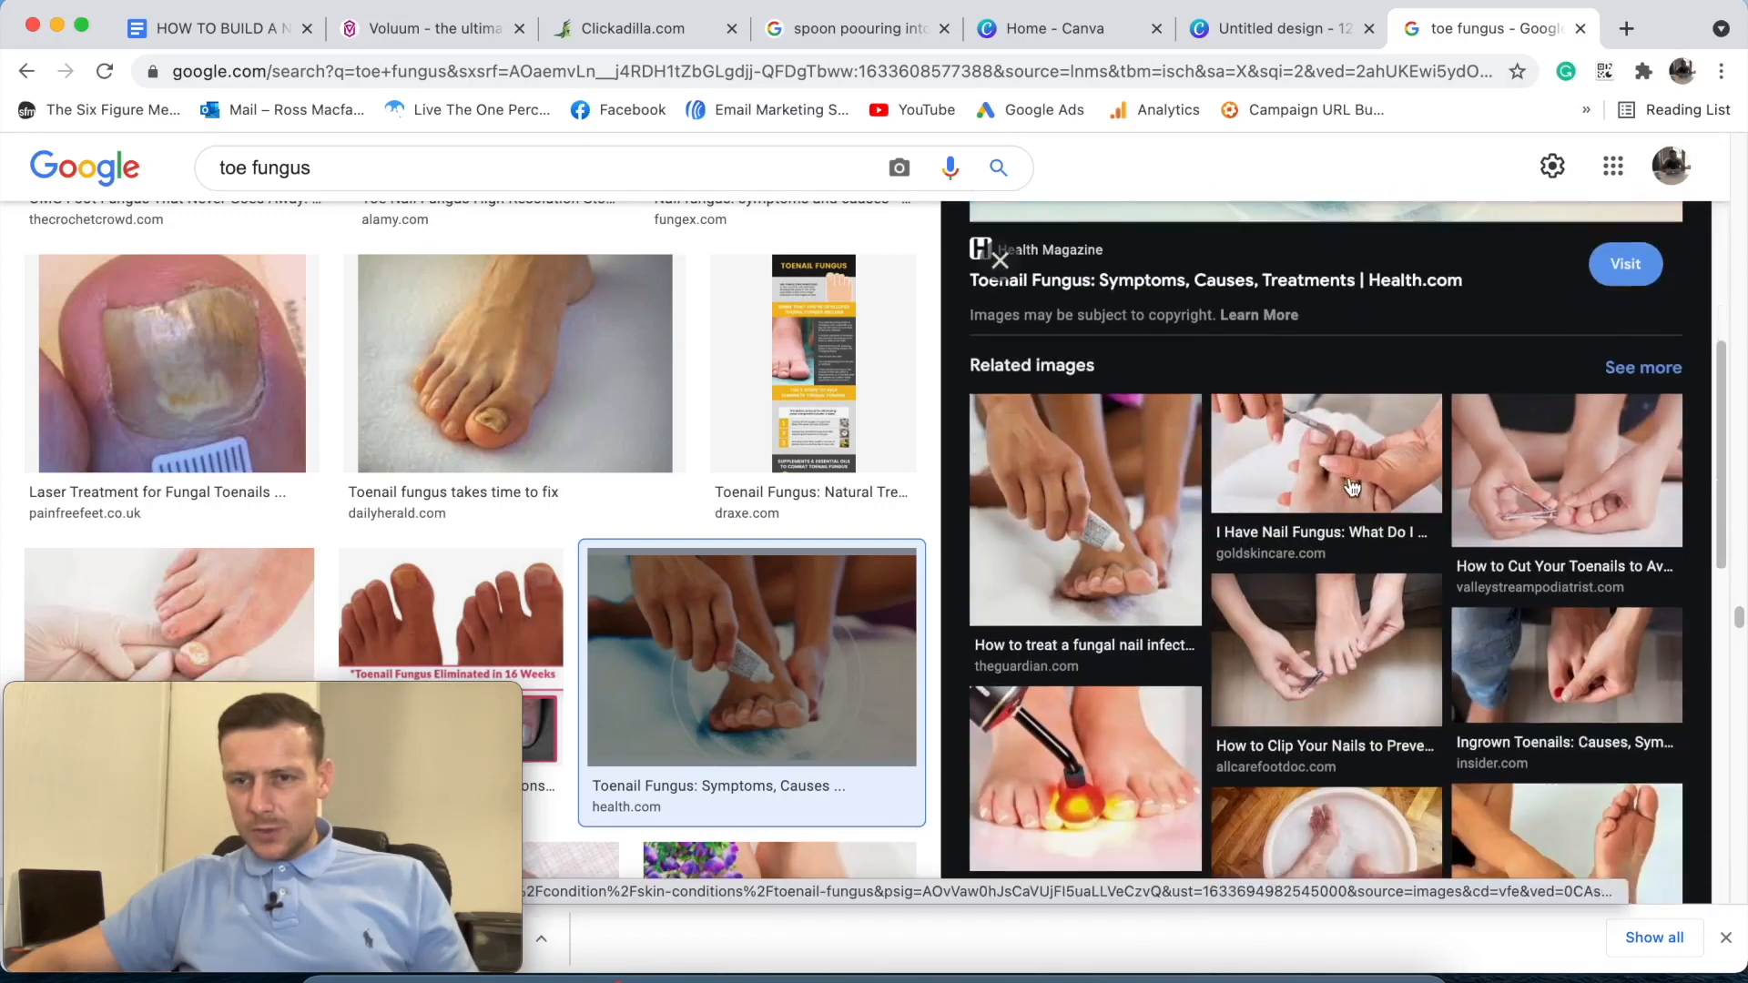
{"action": "scroll", "coordinate": [1384, 469], "scroll_direction": "down", "scroll_amount": 2}
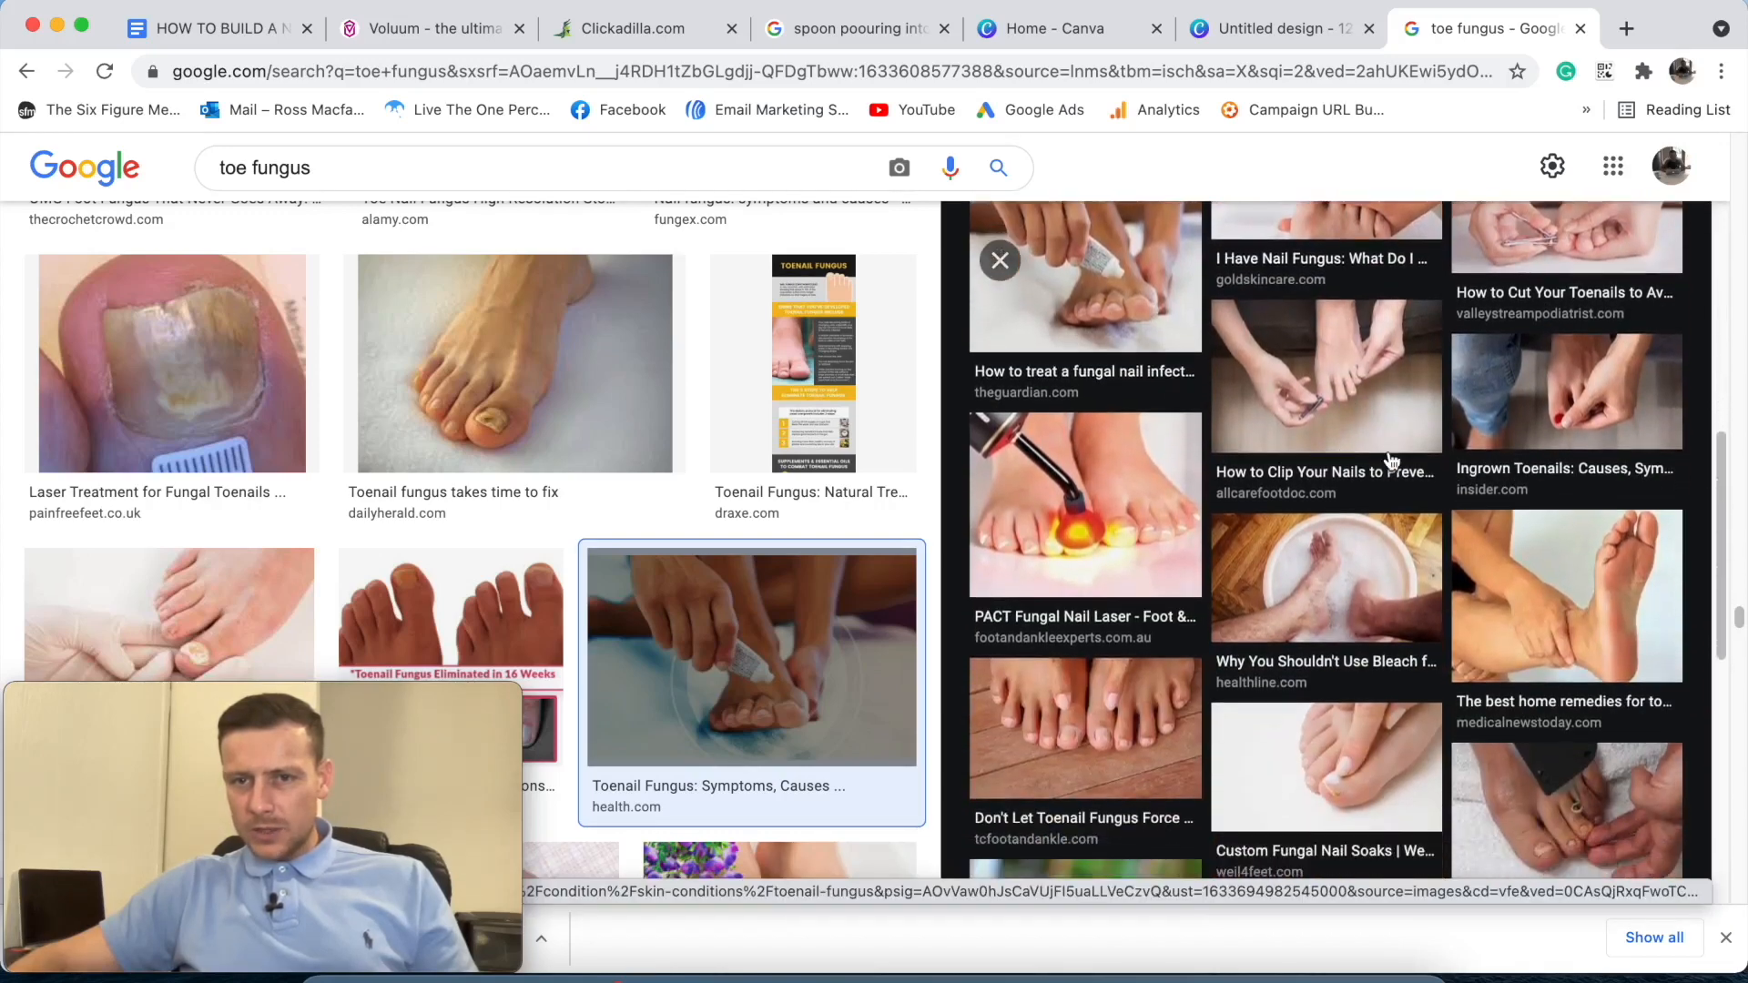
{"action": "scroll", "coordinate": [1402, 460], "scroll_direction": "down", "scroll_amount": 4}
{"action": "left_click", "coordinate": [1099, 449]}
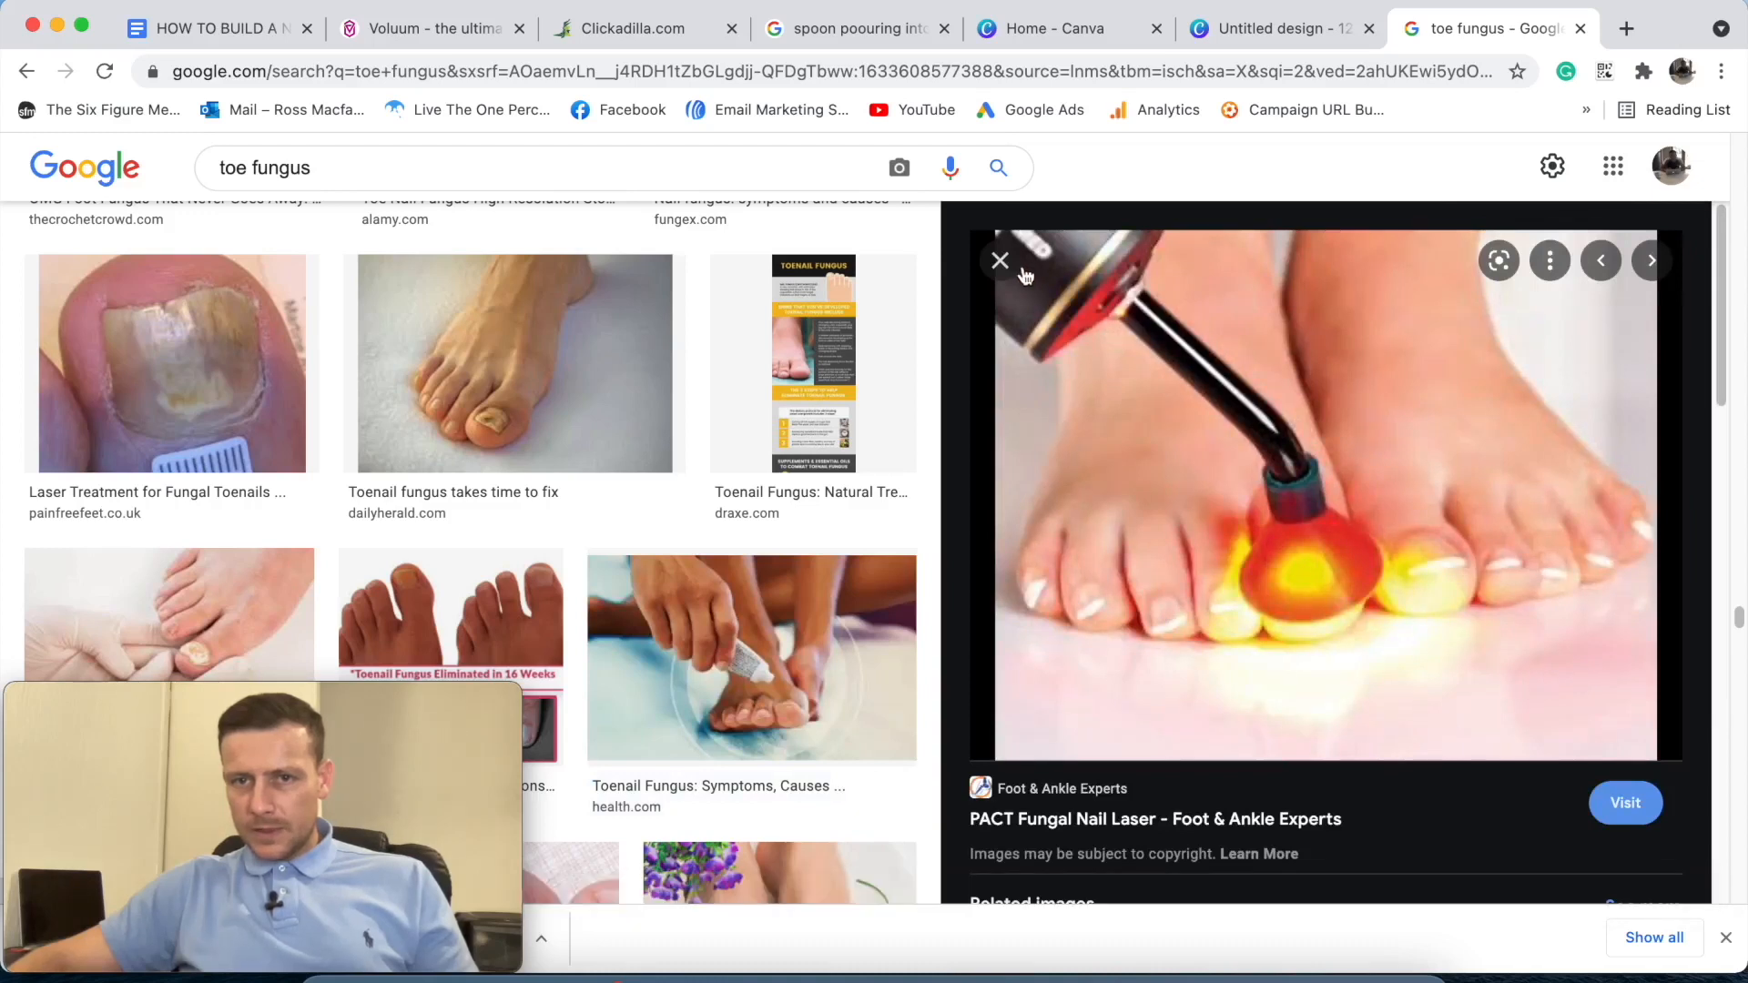
{"action": "left_click", "coordinate": [28, 72]}
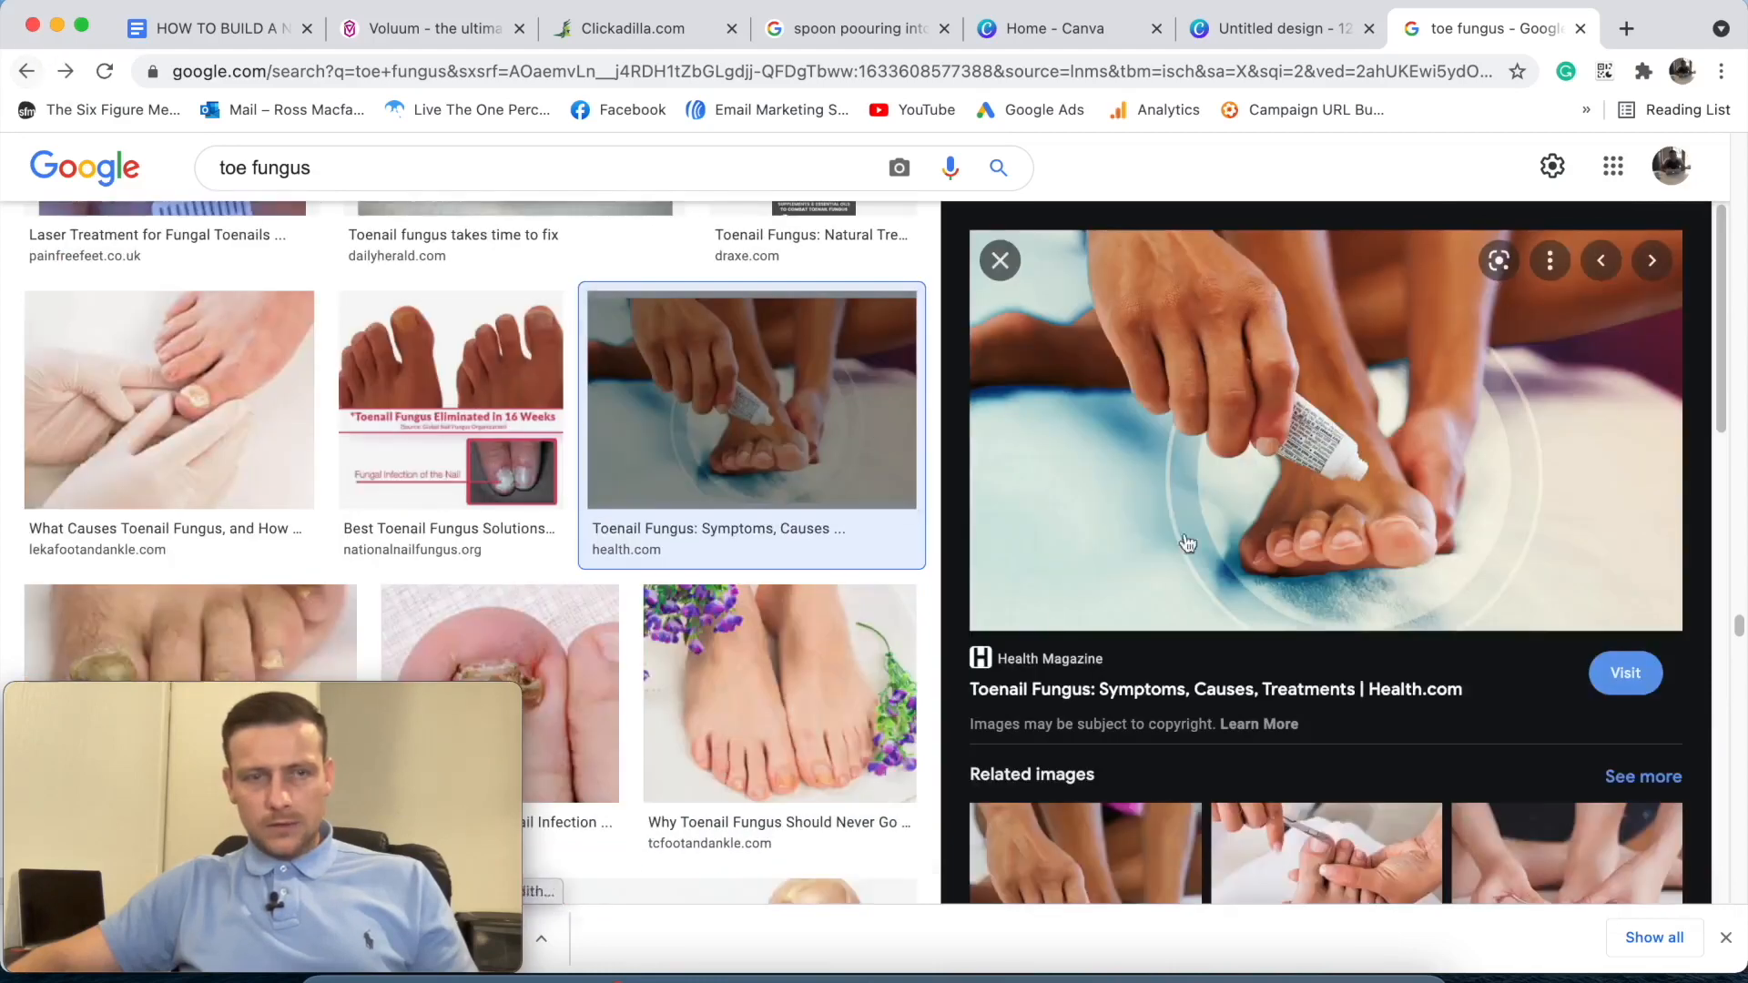
- Preview the Kaizen Medispa toenail fungus image among the related images and return to the Health.com image
{"action": "scroll", "coordinate": [1475, 564], "scroll_direction": "down", "scroll_amount": 10}
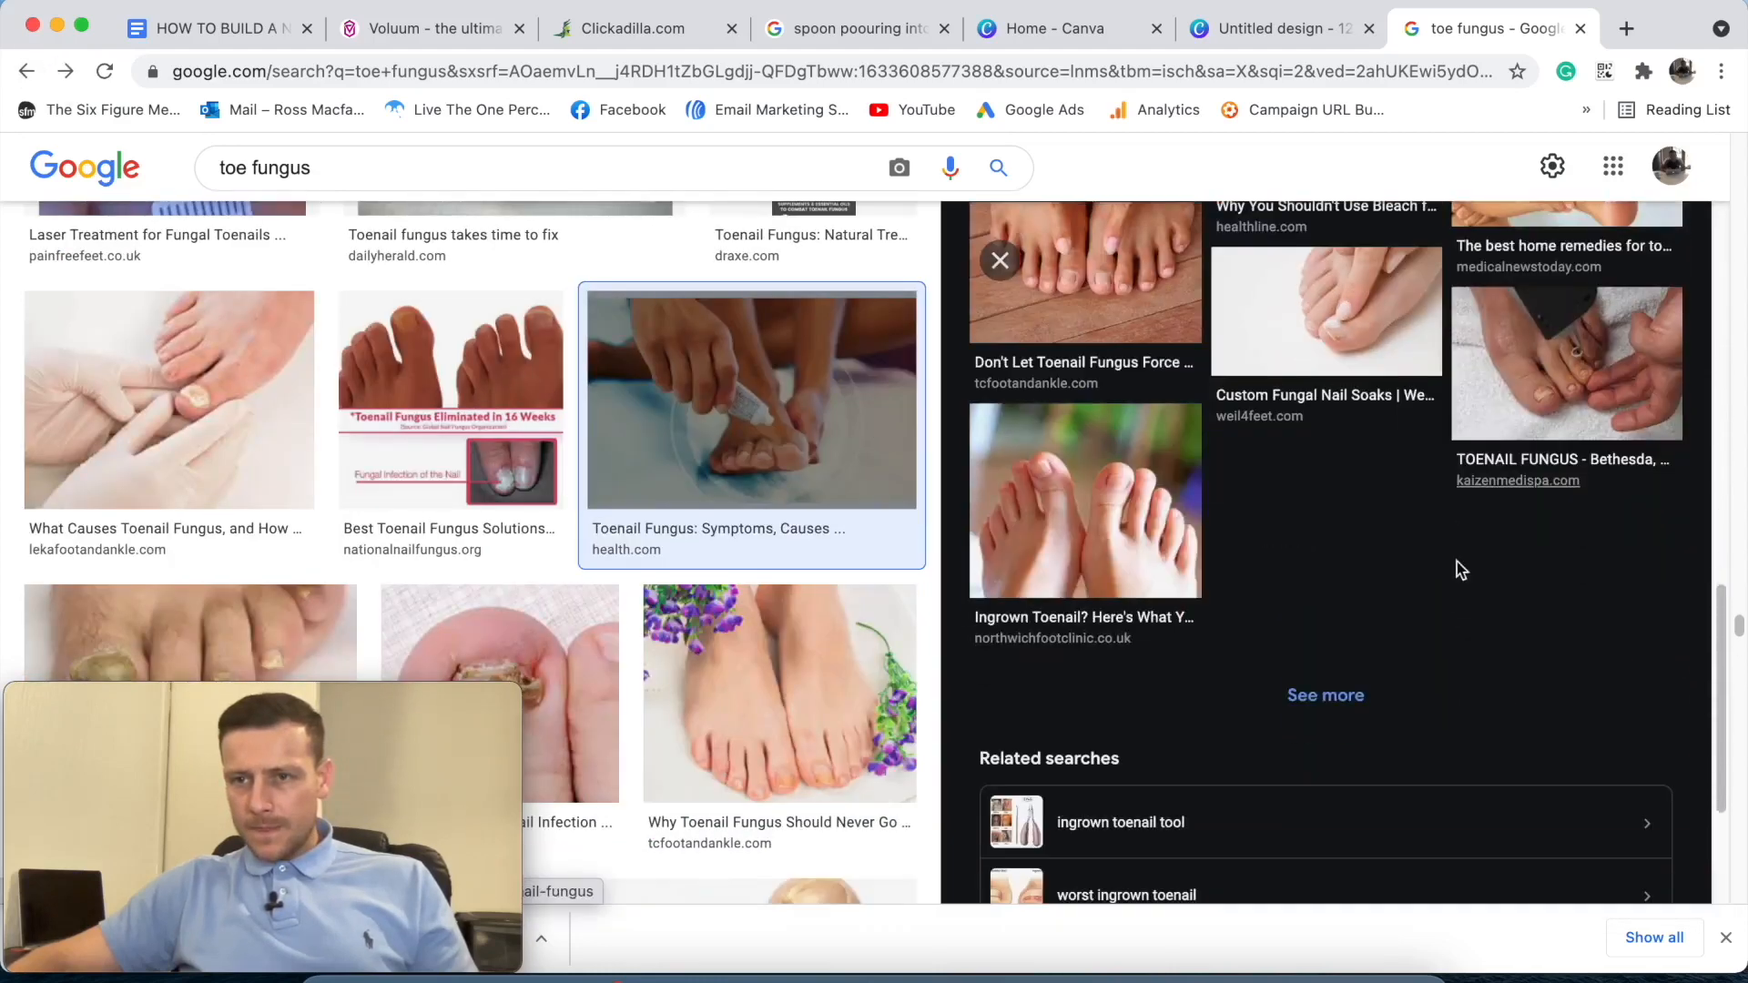
{"action": "scroll", "coordinate": [1453, 565], "scroll_direction": "up", "scroll_amount": 2}
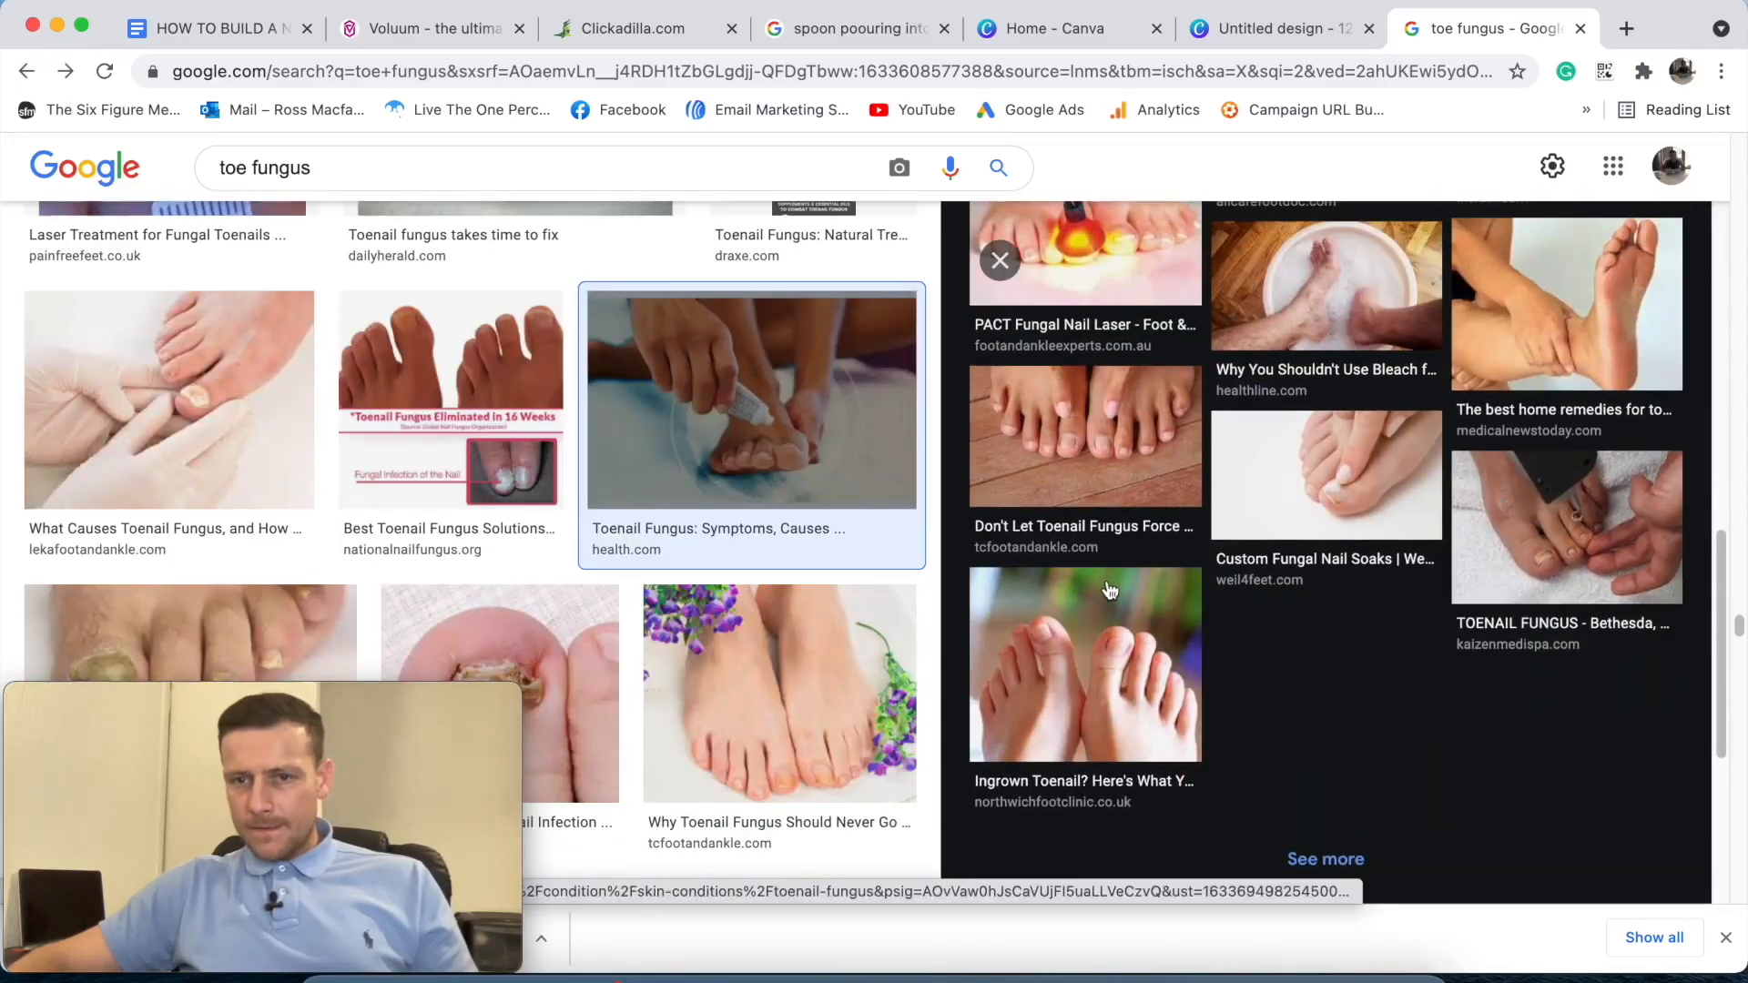
{"action": "left_click", "coordinate": [1609, 501]}
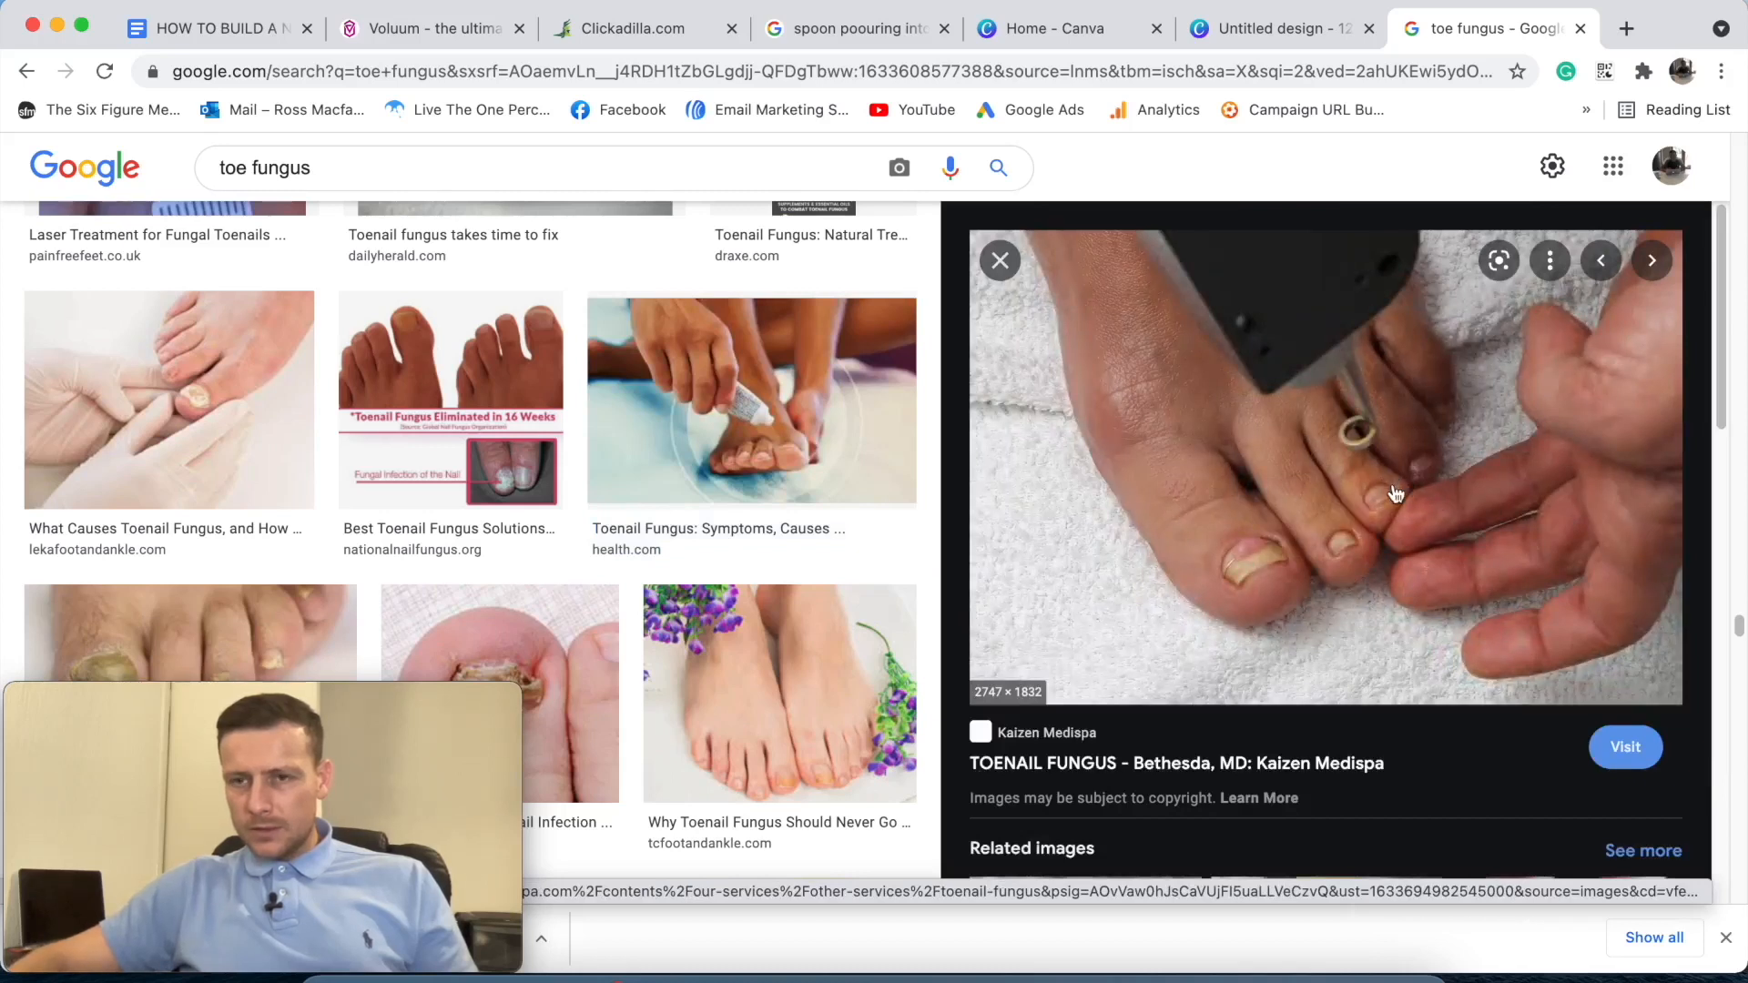
{"action": "left_click", "coordinate": [26, 72]}
{"action": "scroll", "coordinate": [1248, 382], "scroll_direction": "down", "scroll_amount": 2}
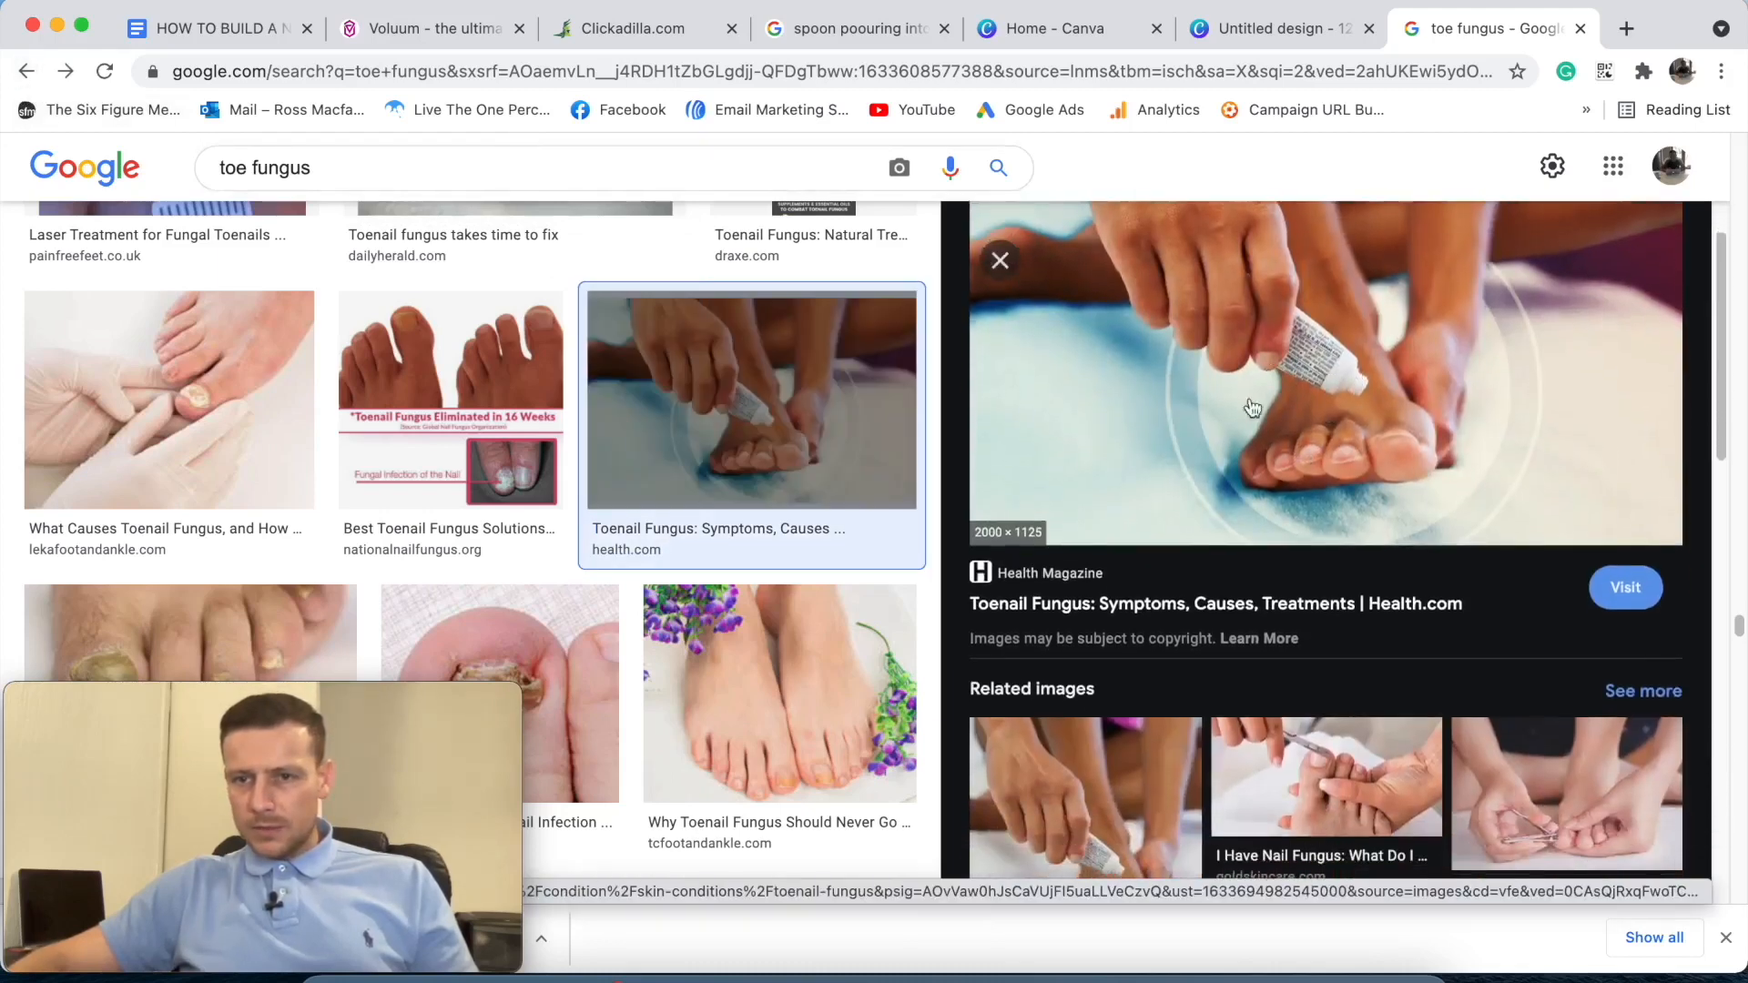
{"action": "scroll", "coordinate": [1385, 400], "scroll_direction": "down", "scroll_amount": 1}
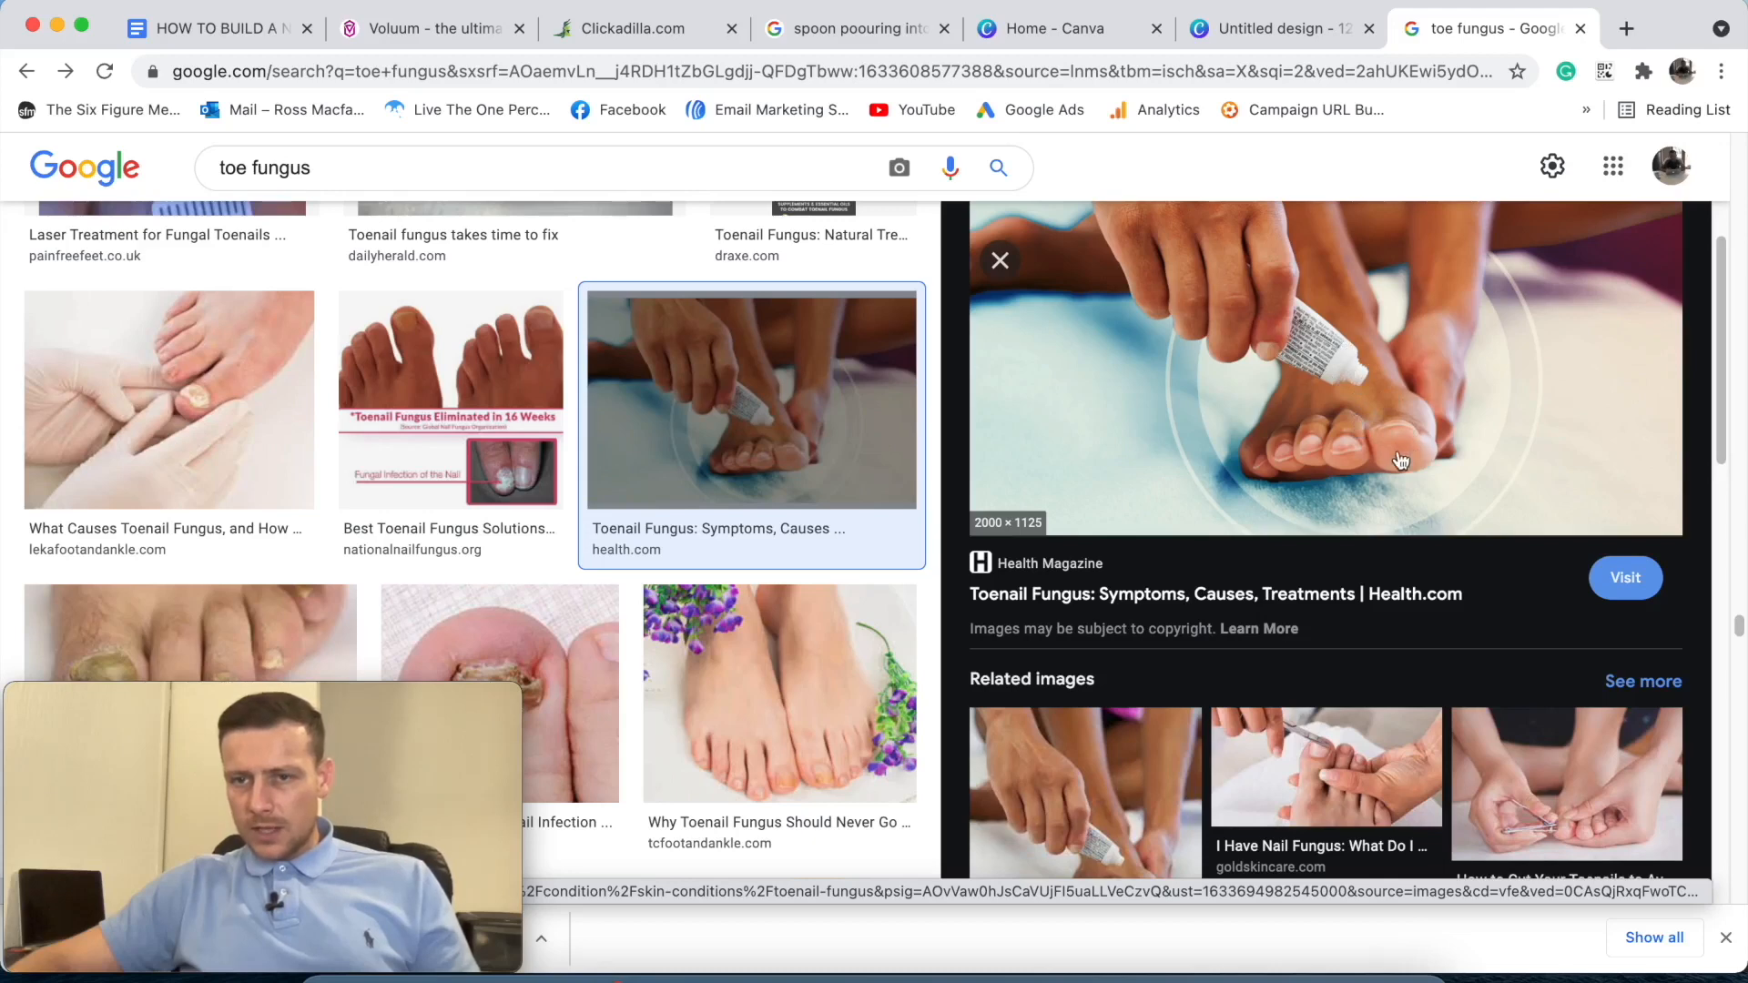
- Save the Health.com toe cream image to Downloads under a file name starting with "Toe Fungus"
{"action": "scroll", "coordinate": [1408, 457], "scroll_direction": "up", "scroll_amount": 2}
{"action": "right_click", "coordinate": [1198, 339]}
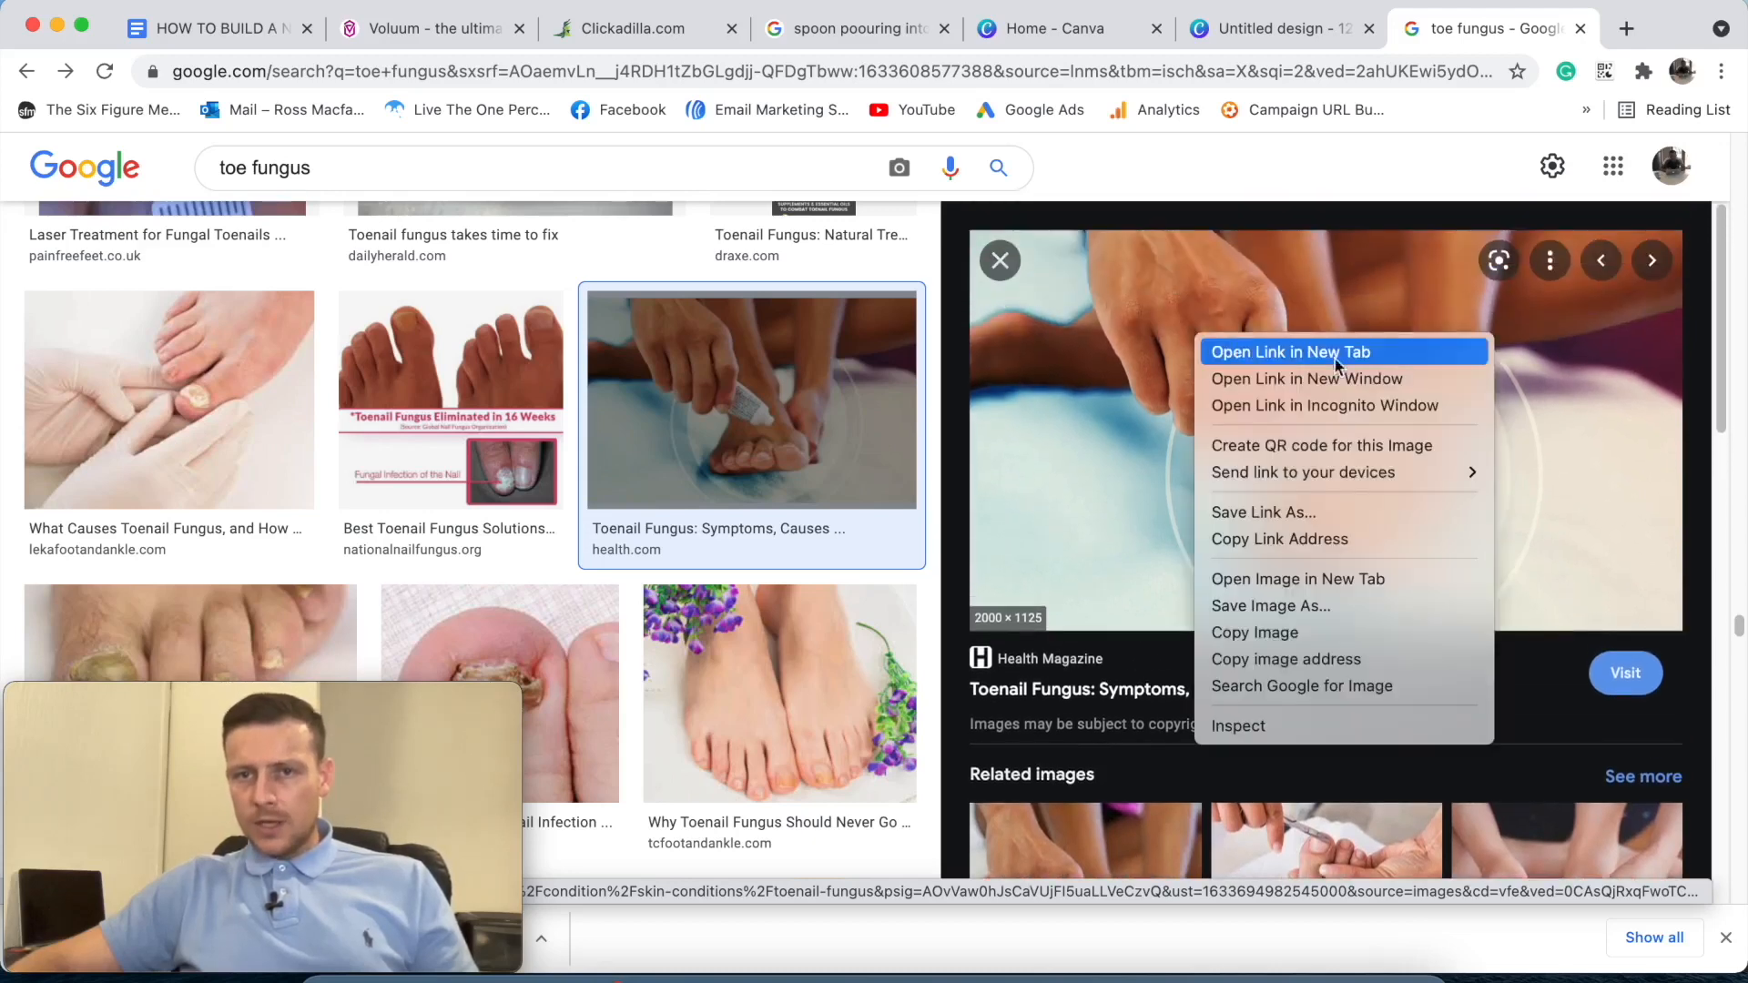
{"action": "left_click", "coordinate": [1324, 606]}
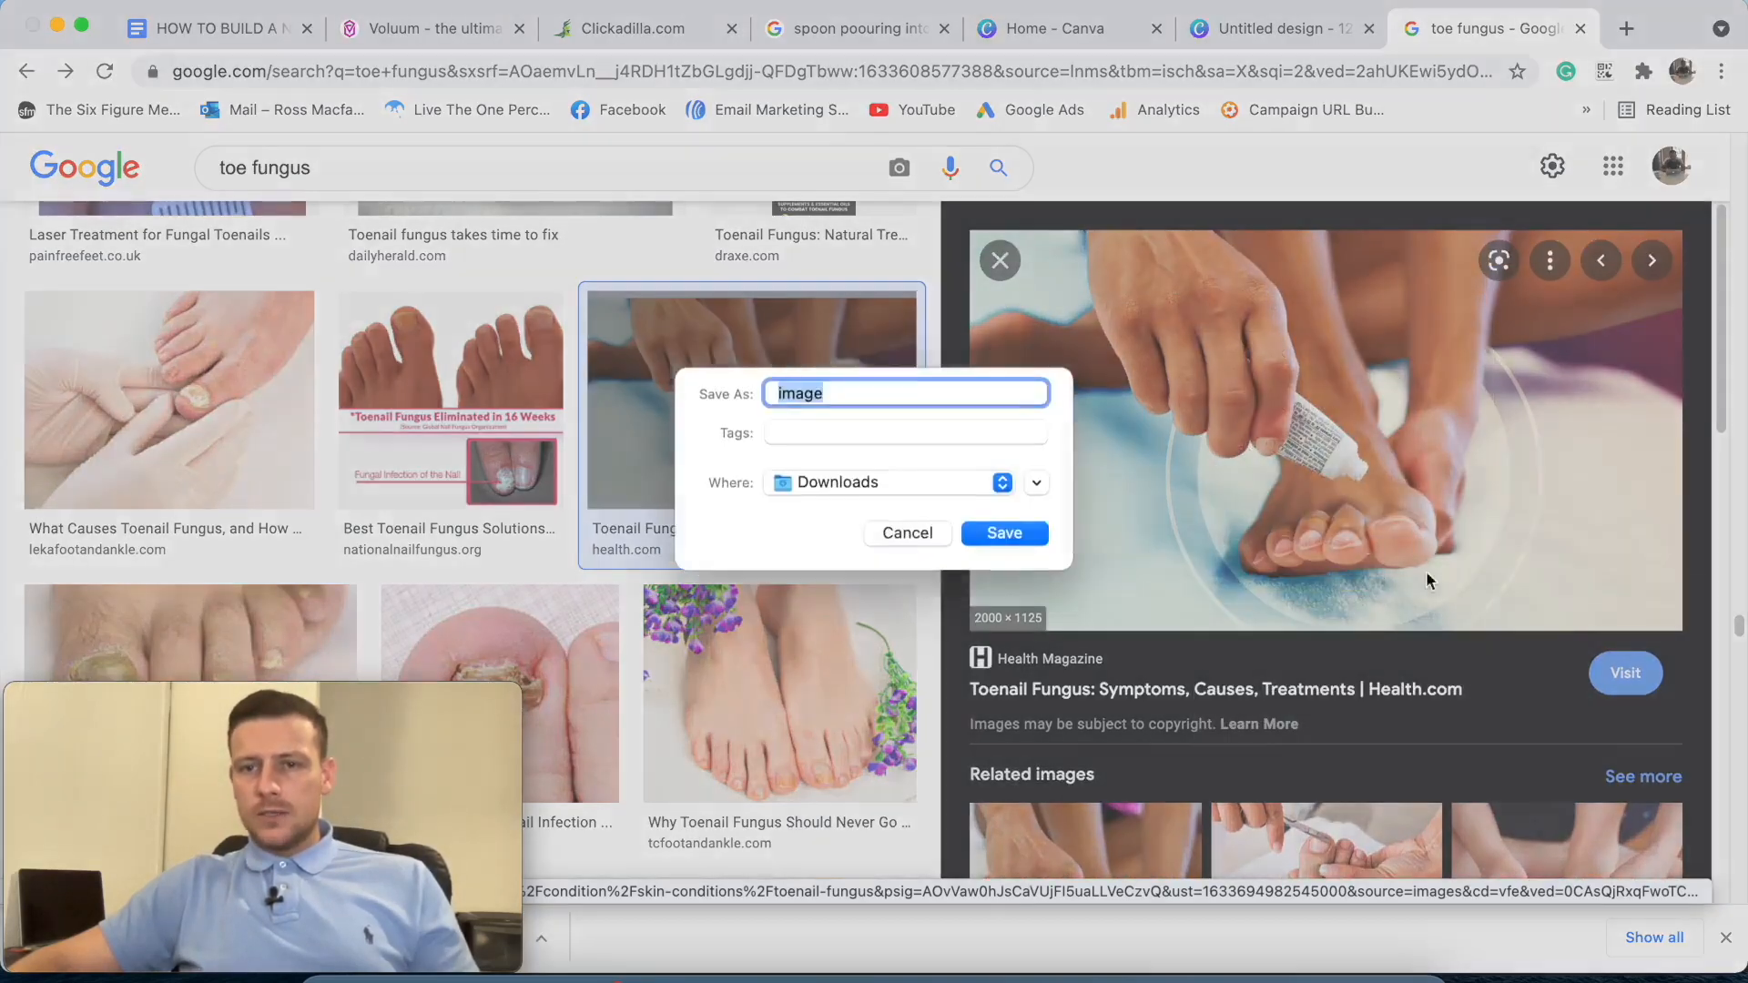
{"action": "key", "text": "BackSpace"}
{"action": "type", "text": "To"}
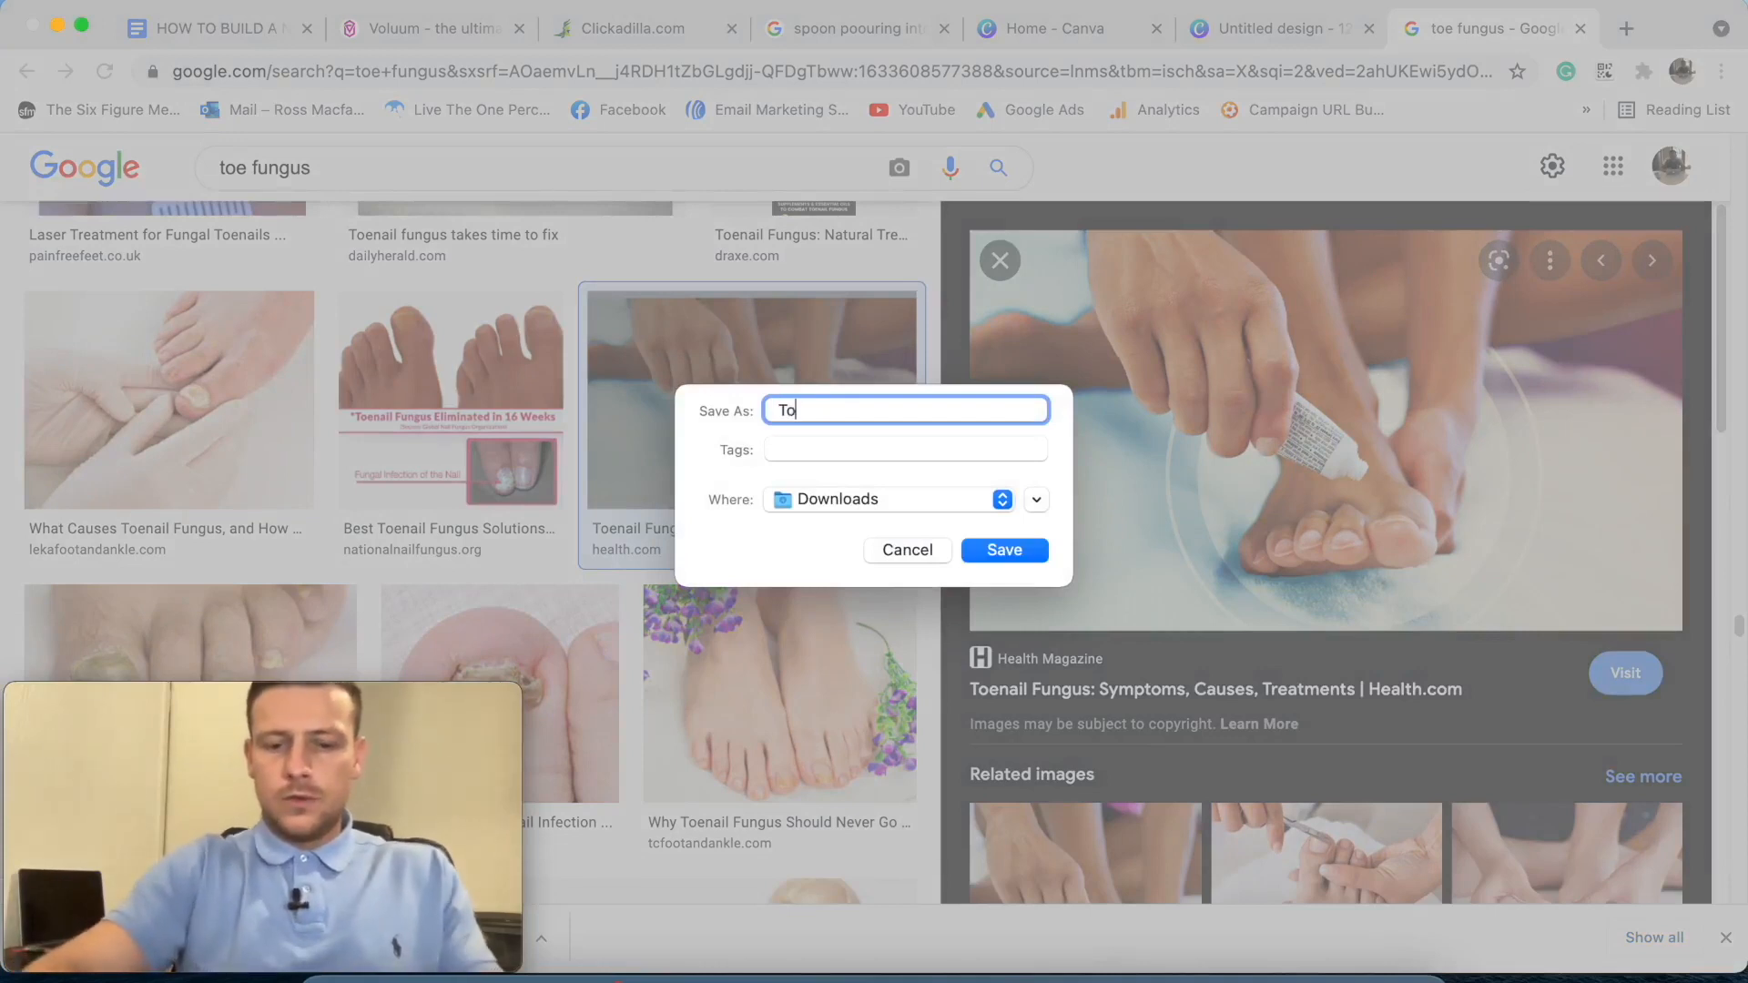
{"action": "key", "text": "BackSpace"}
{"action": "key", "text": "BackSpace"}
{"action": "type", "text": "Toe"}
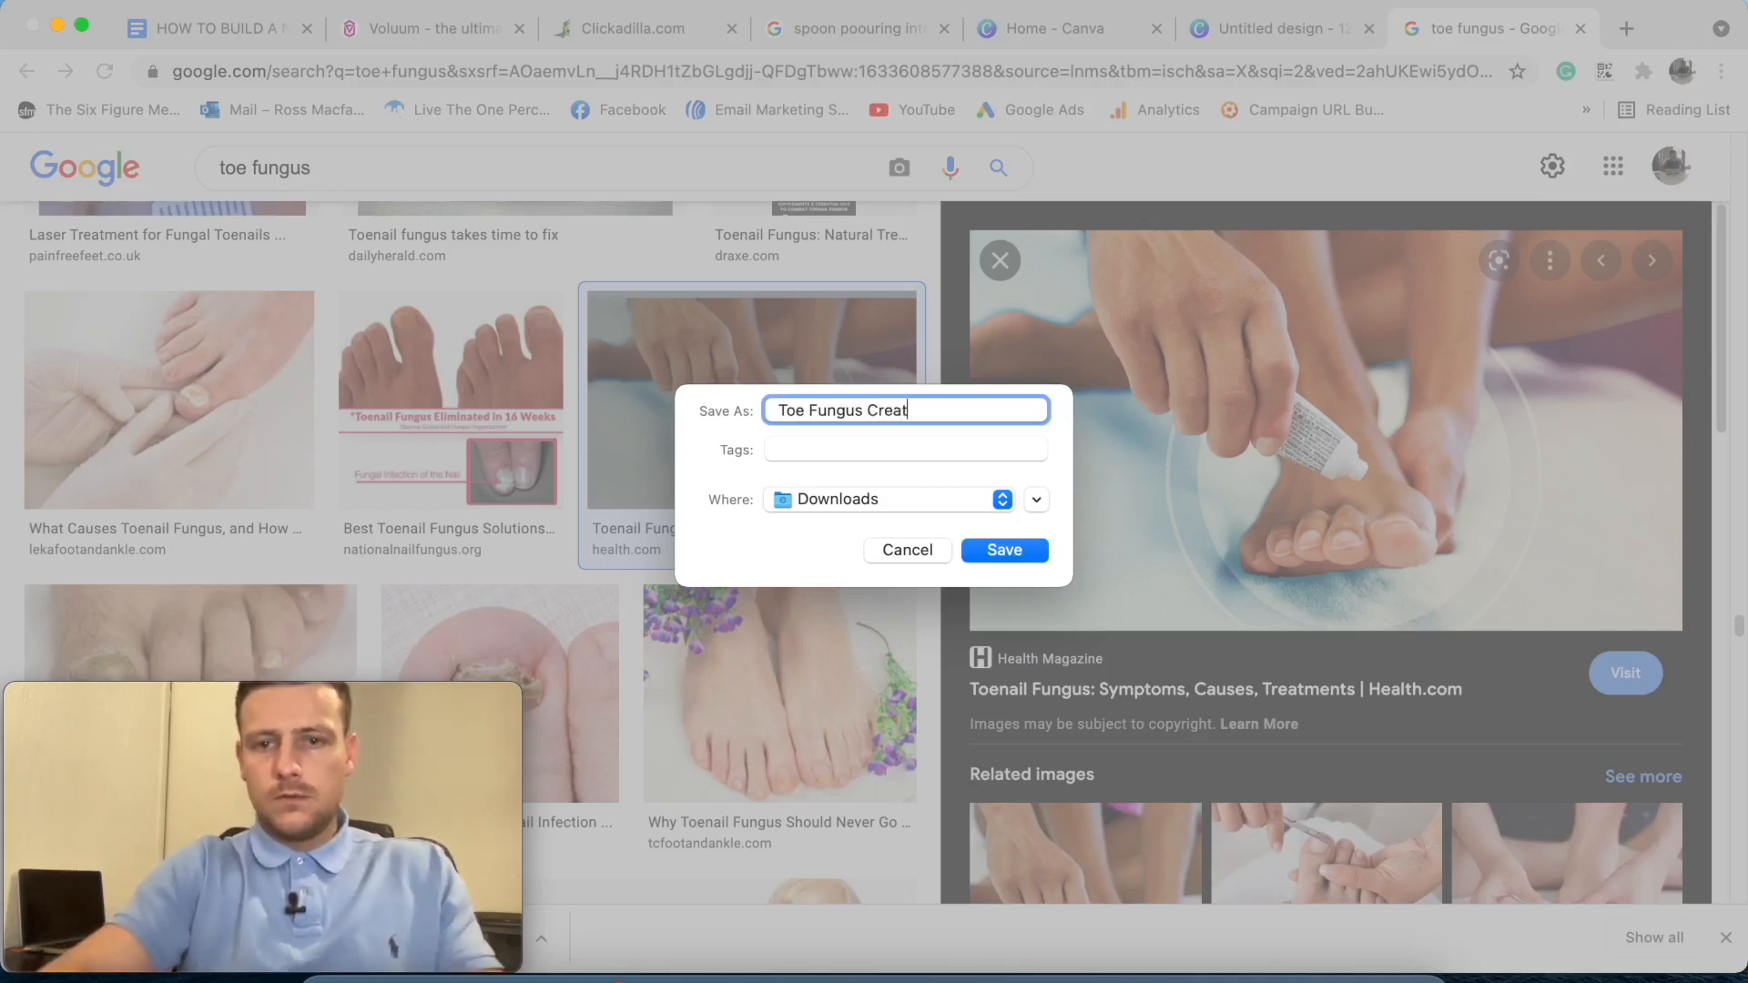
{"action": "type", "text": "Fungus Creative 1"}
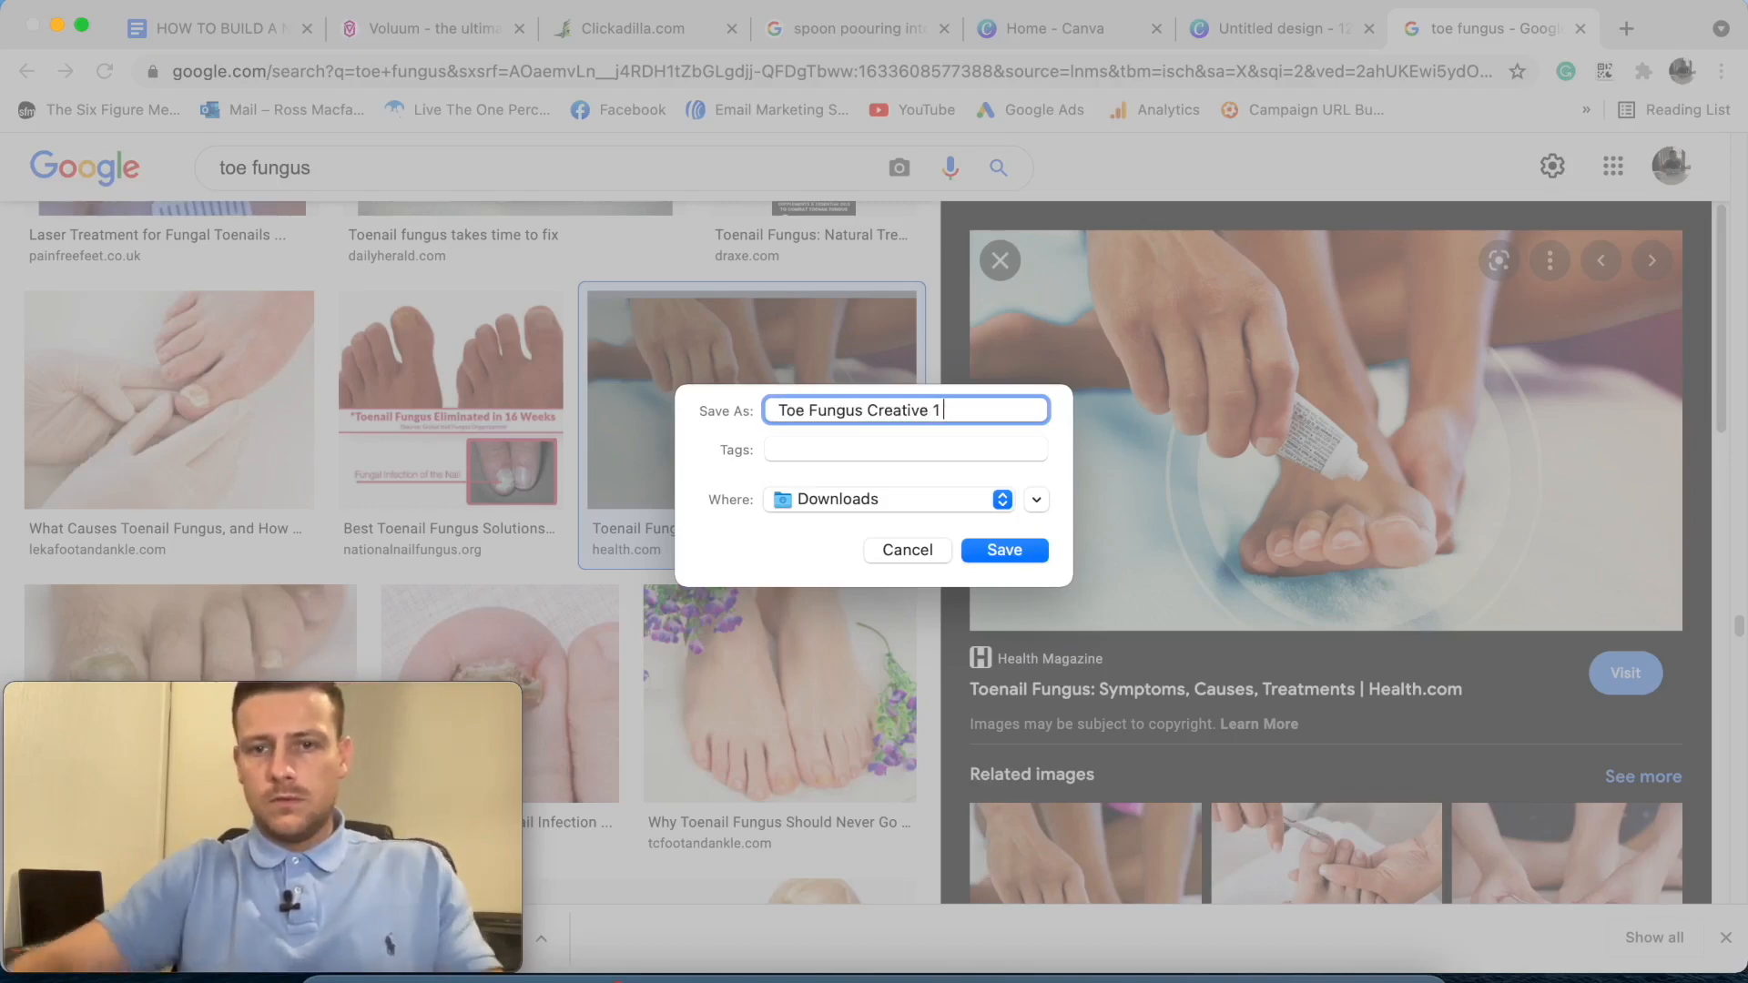
{"action": "left_click", "coordinate": [1004, 551]}
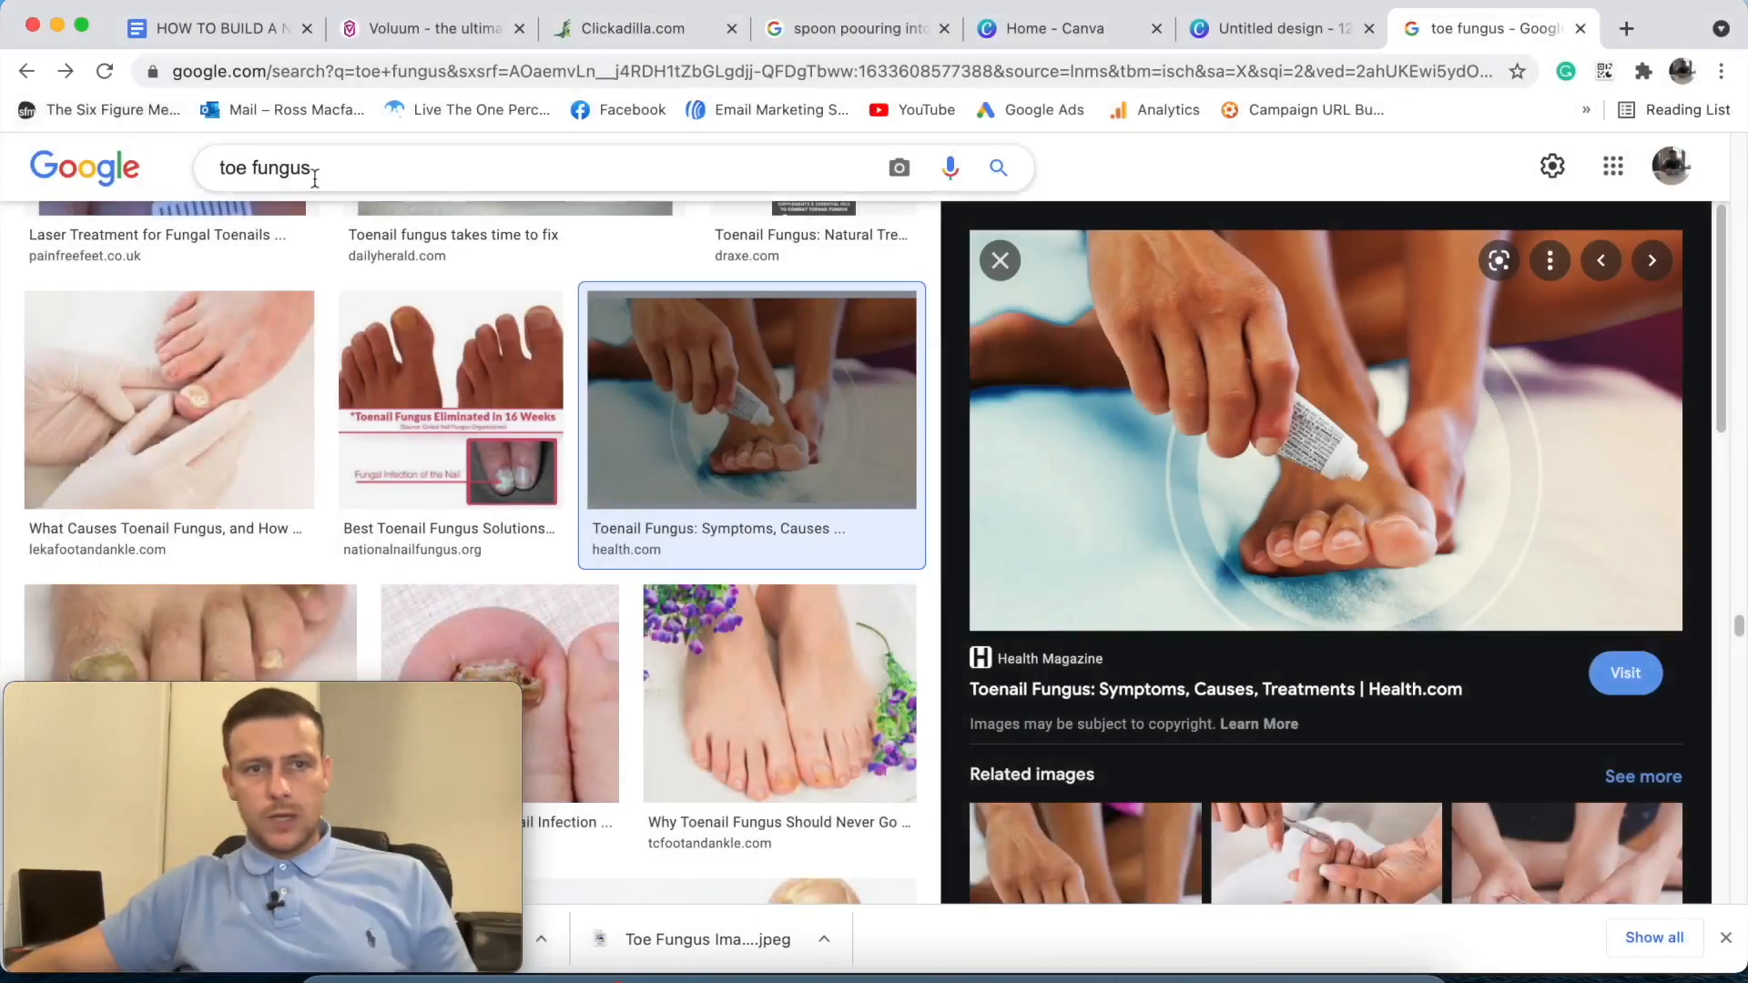
- Replace the image search with the earlier query "spoon poouring into a glass homemade"
{"action": "triple_click", "coordinate": [314, 177]}
{"action": "key", "text": "BackSpace"}
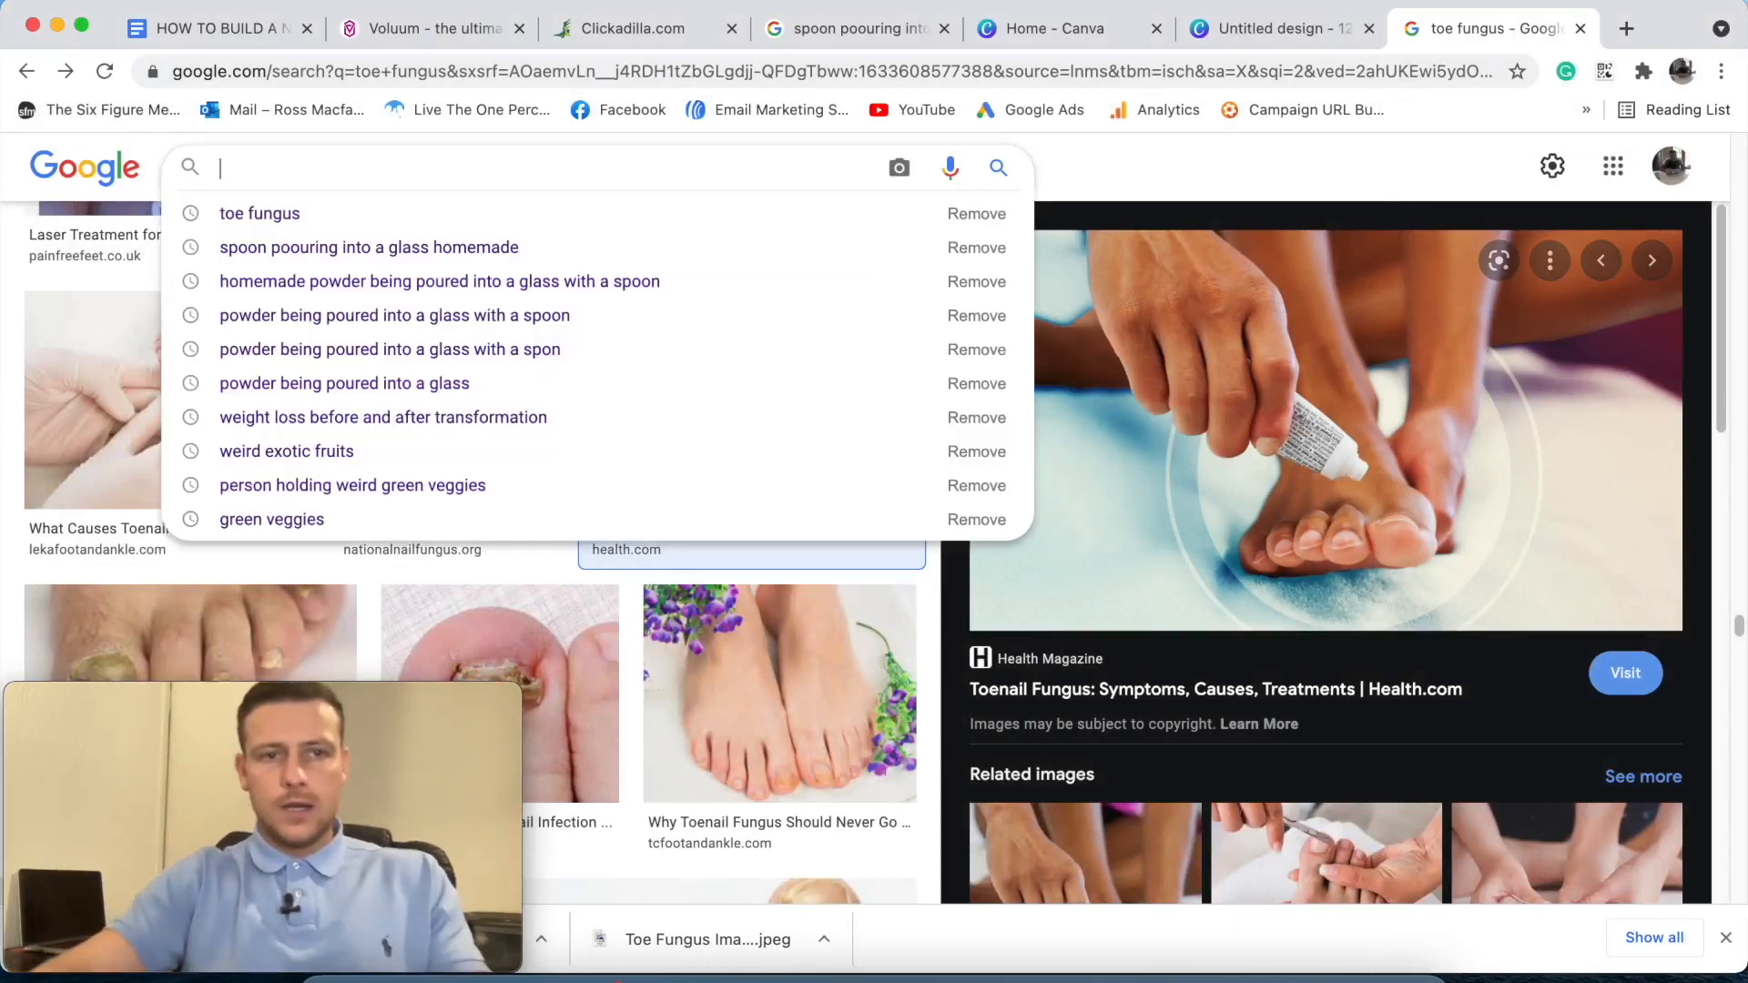
{"action": "key", "text": "Down"}
{"action": "key", "text": "Down"}
{"action": "key", "text": "Return"}
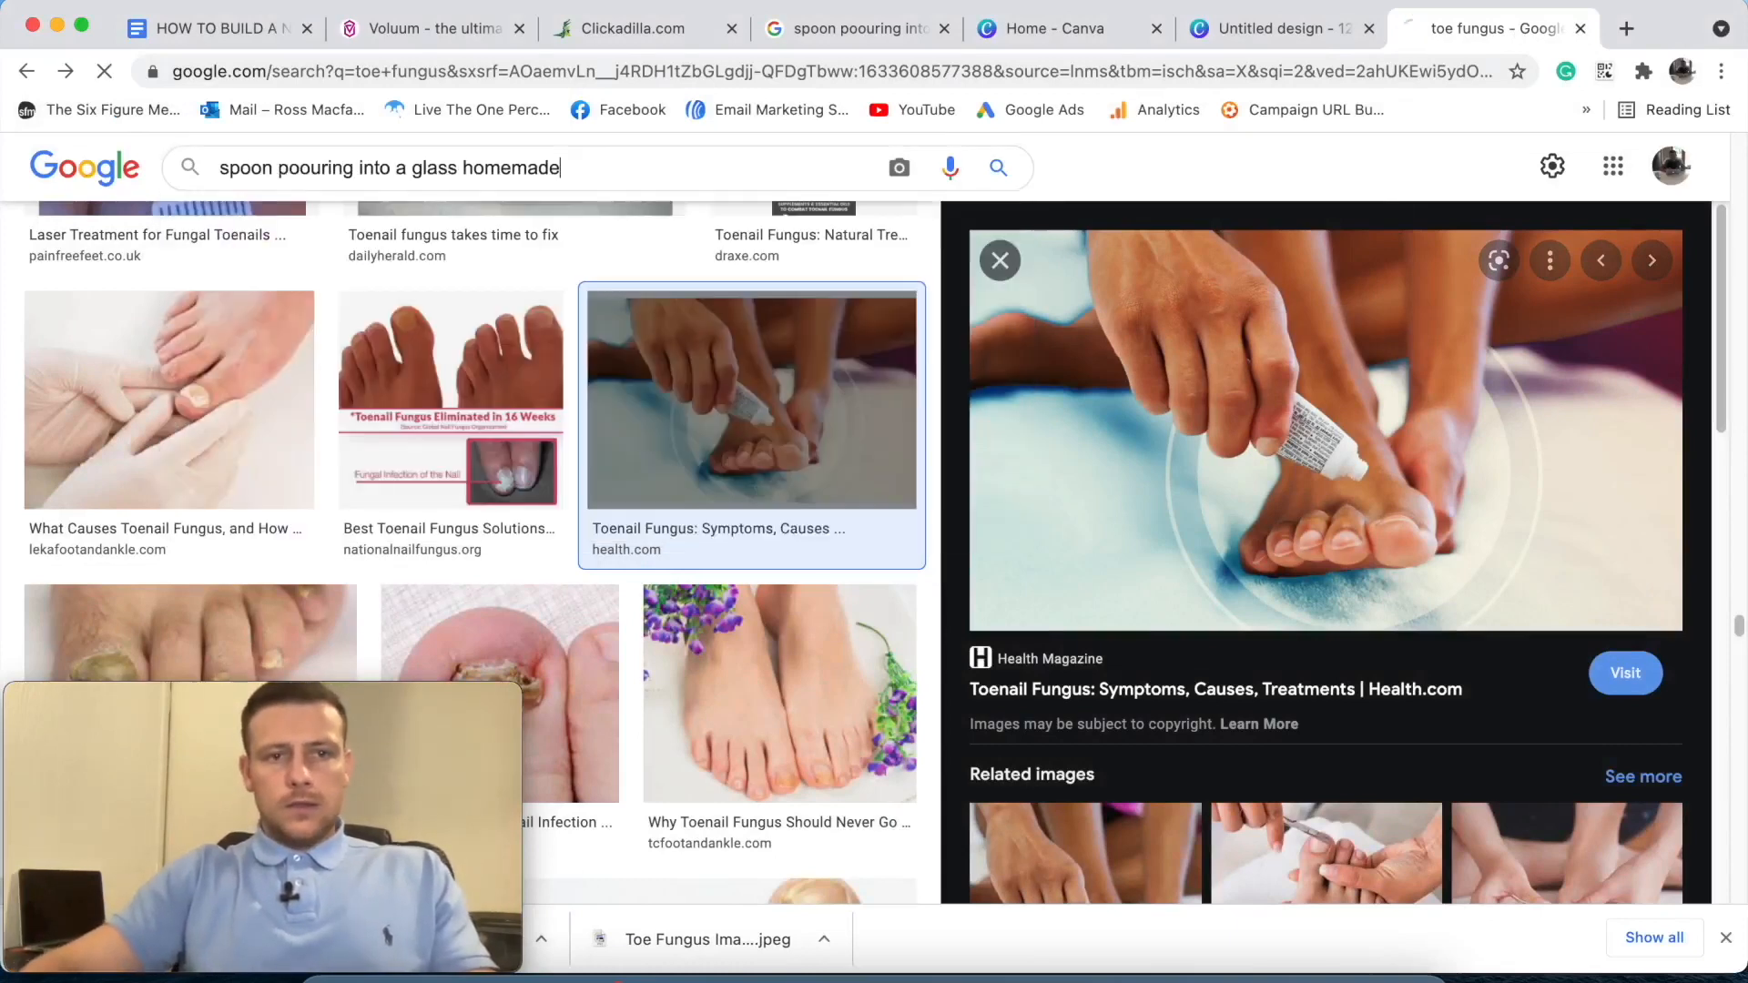
- Look through the spoon pouring image results to the end, then preview and close the Chinese Garlic Sauce image from elavegan.com
{"action": "scroll", "coordinate": [381, 358], "scroll_direction": "down", "scroll_amount": 6}
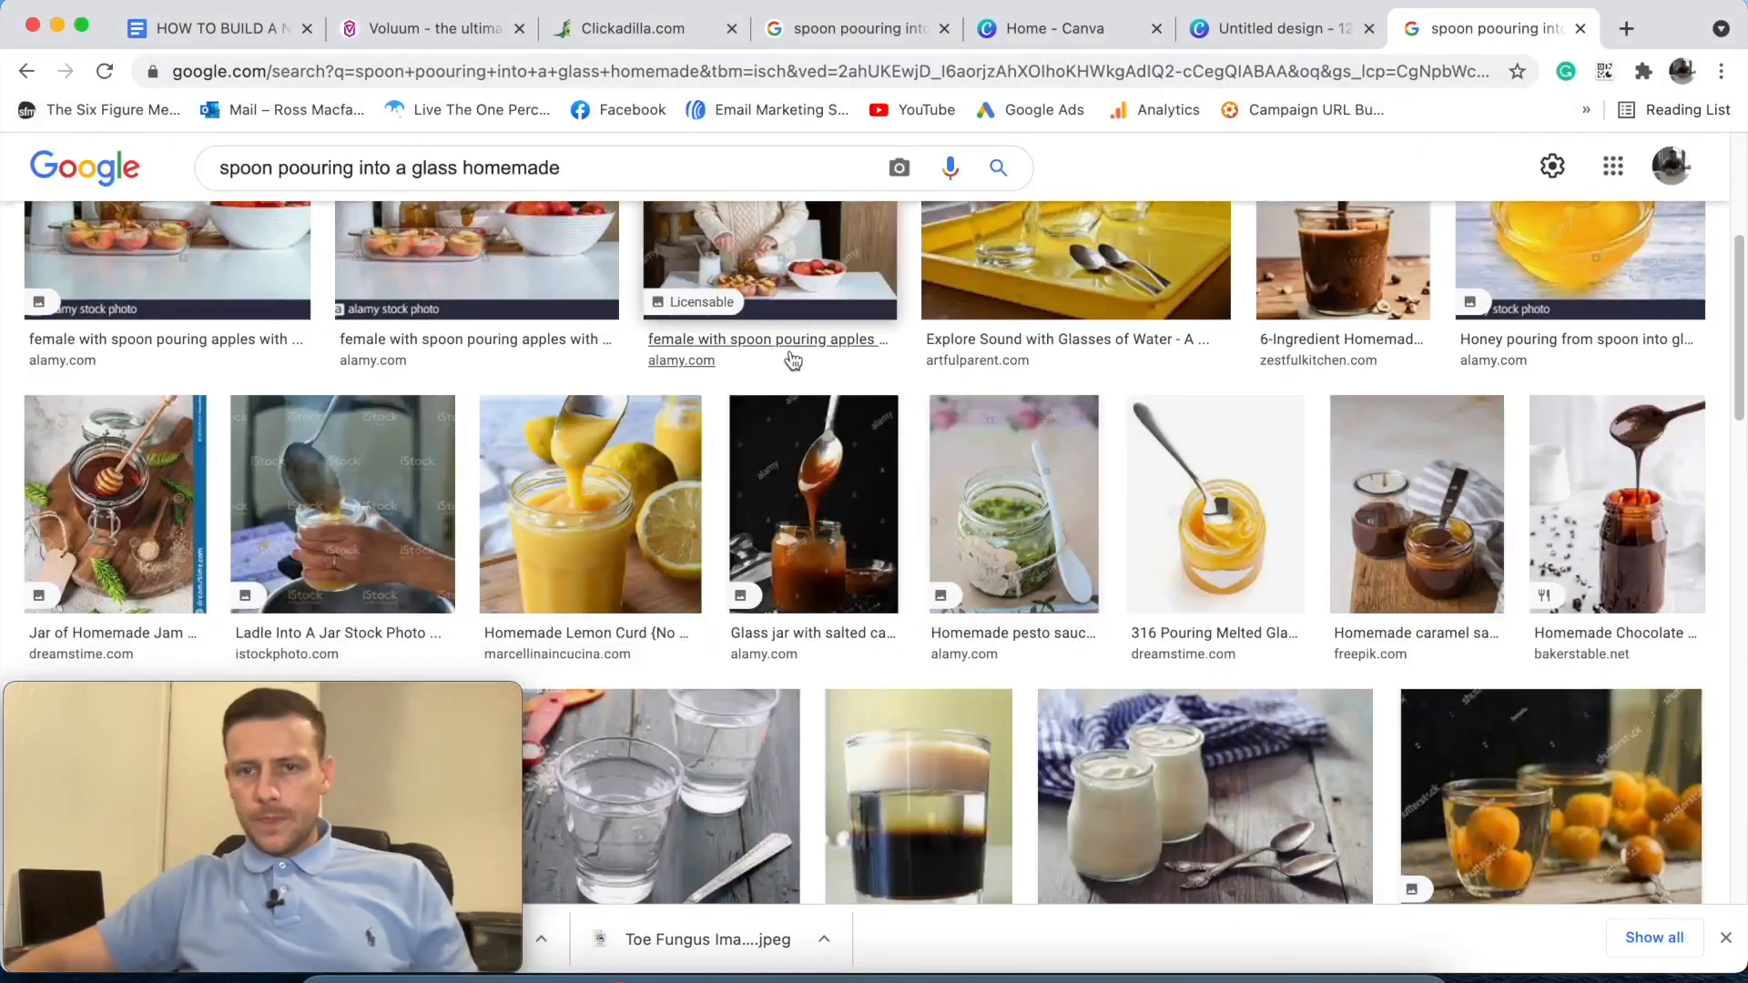
{"action": "scroll", "coordinate": [929, 380], "scroll_direction": "down", "scroll_amount": 13}
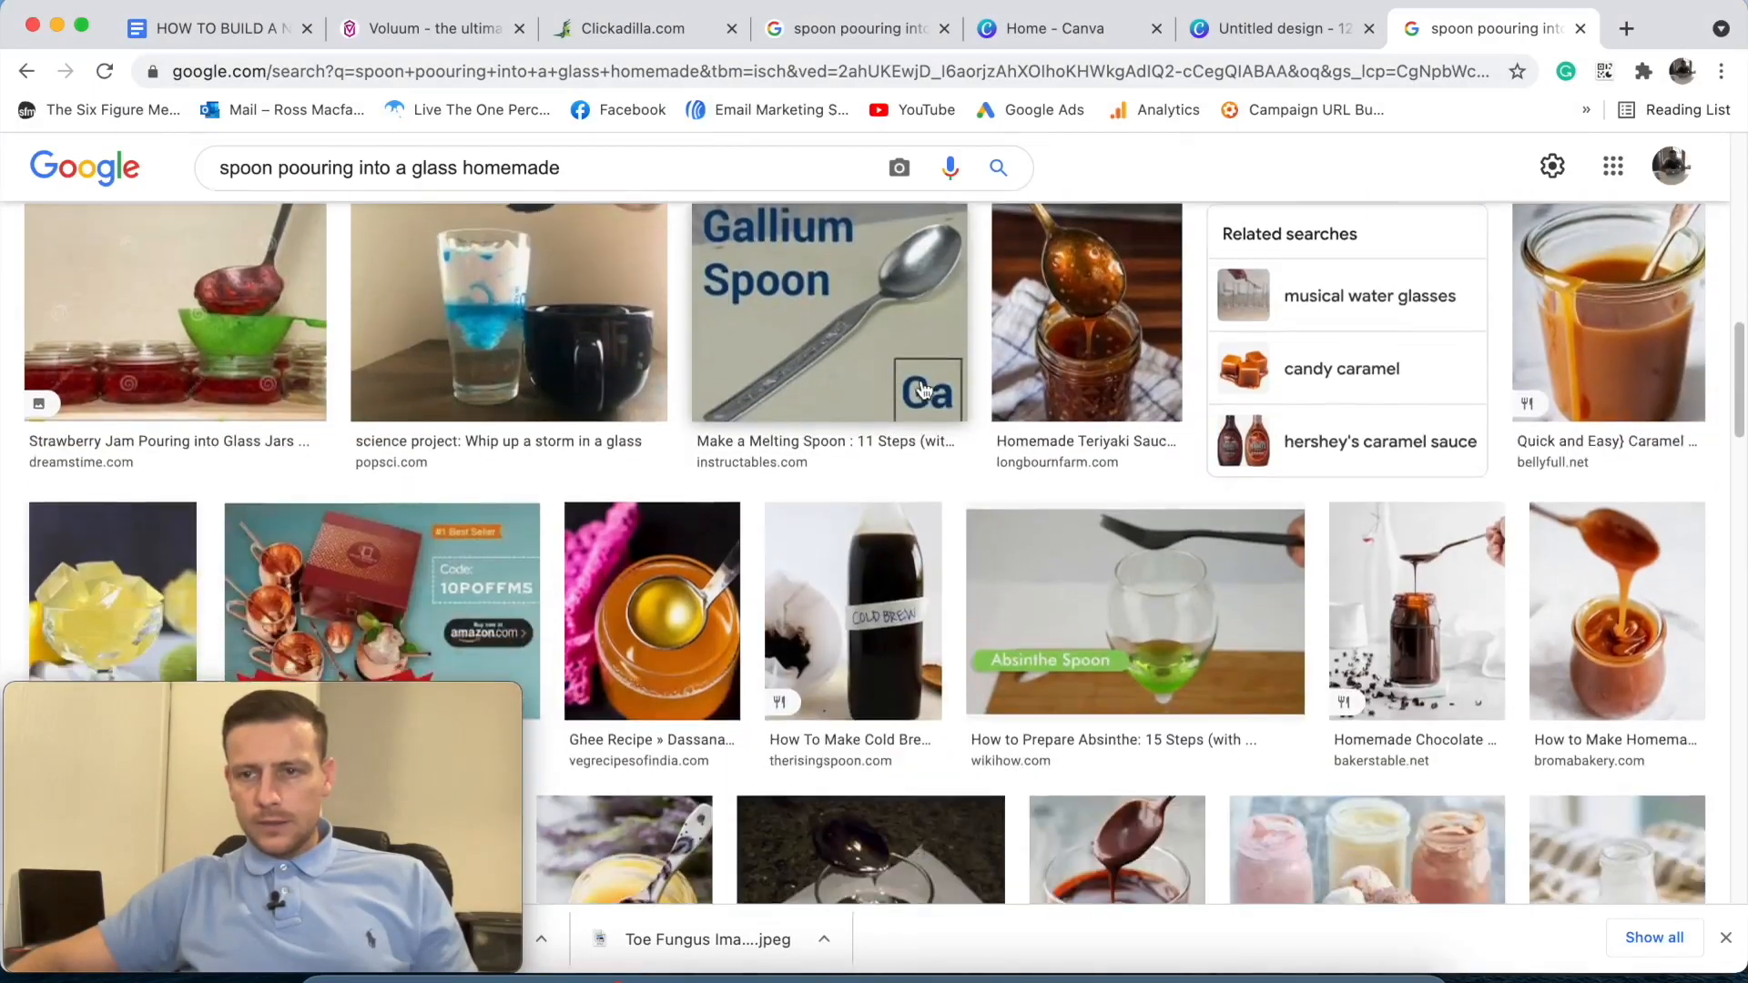
{"action": "scroll", "coordinate": [921, 401], "scroll_direction": "down", "scroll_amount": 5}
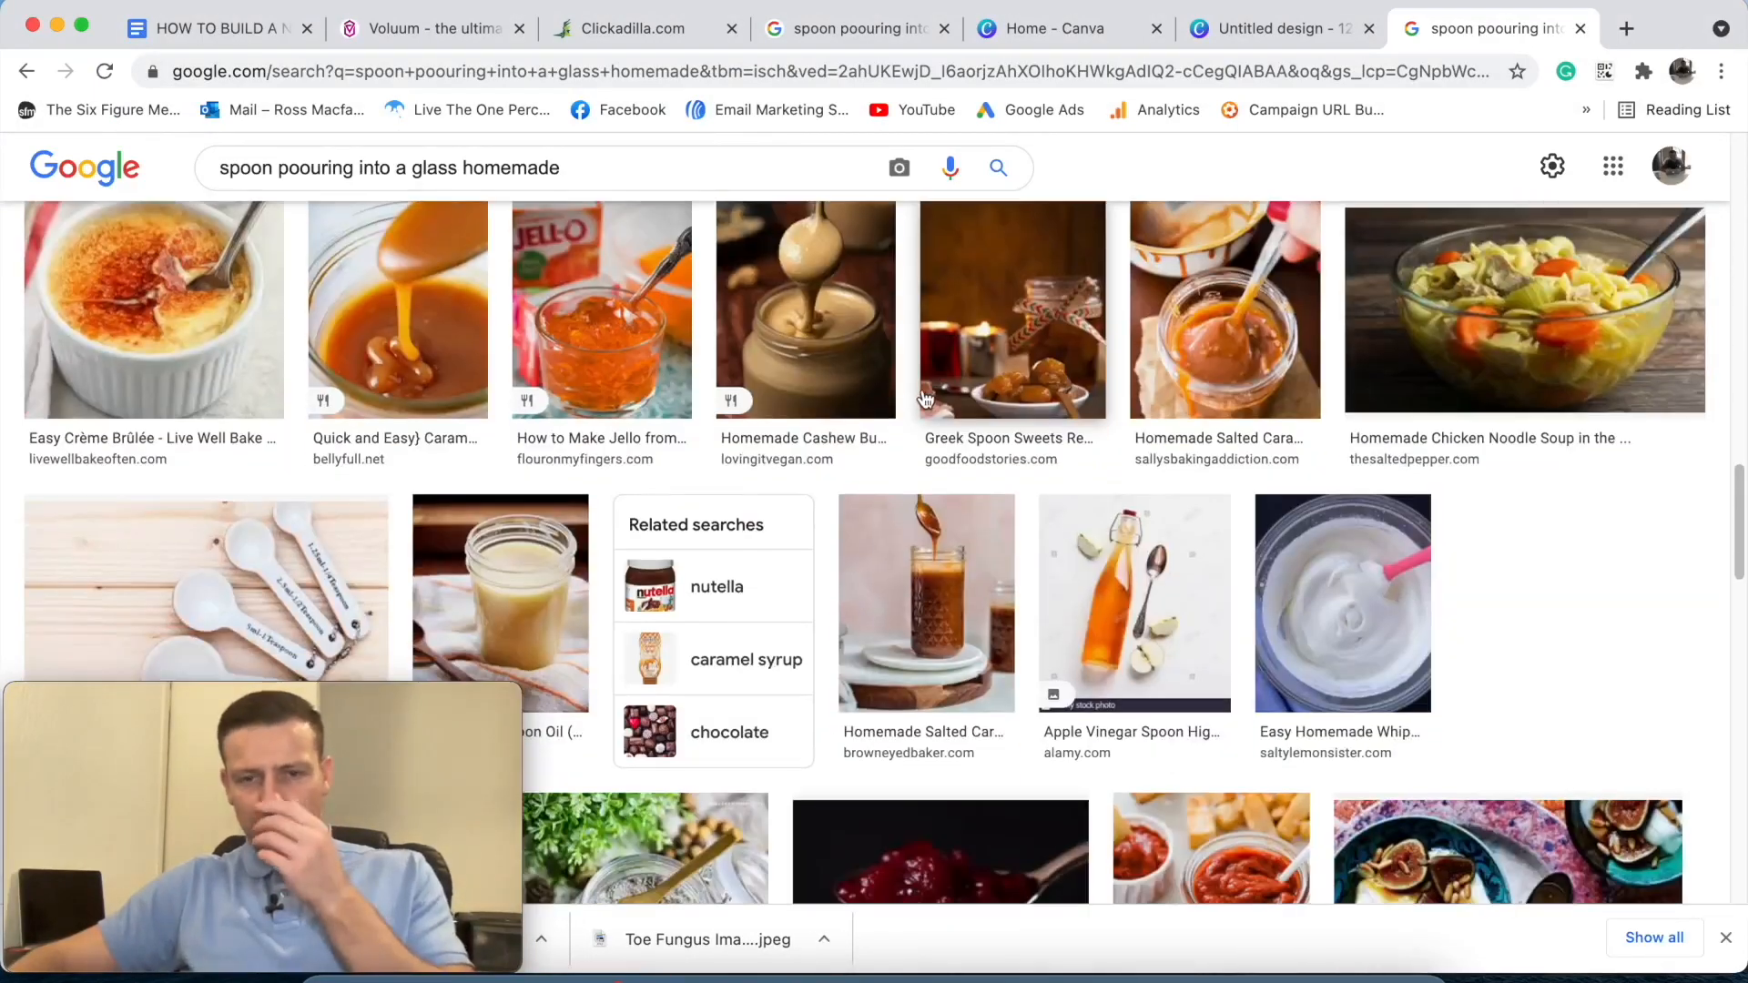
{"action": "scroll", "coordinate": [923, 404], "scroll_direction": "down", "scroll_amount": 12}
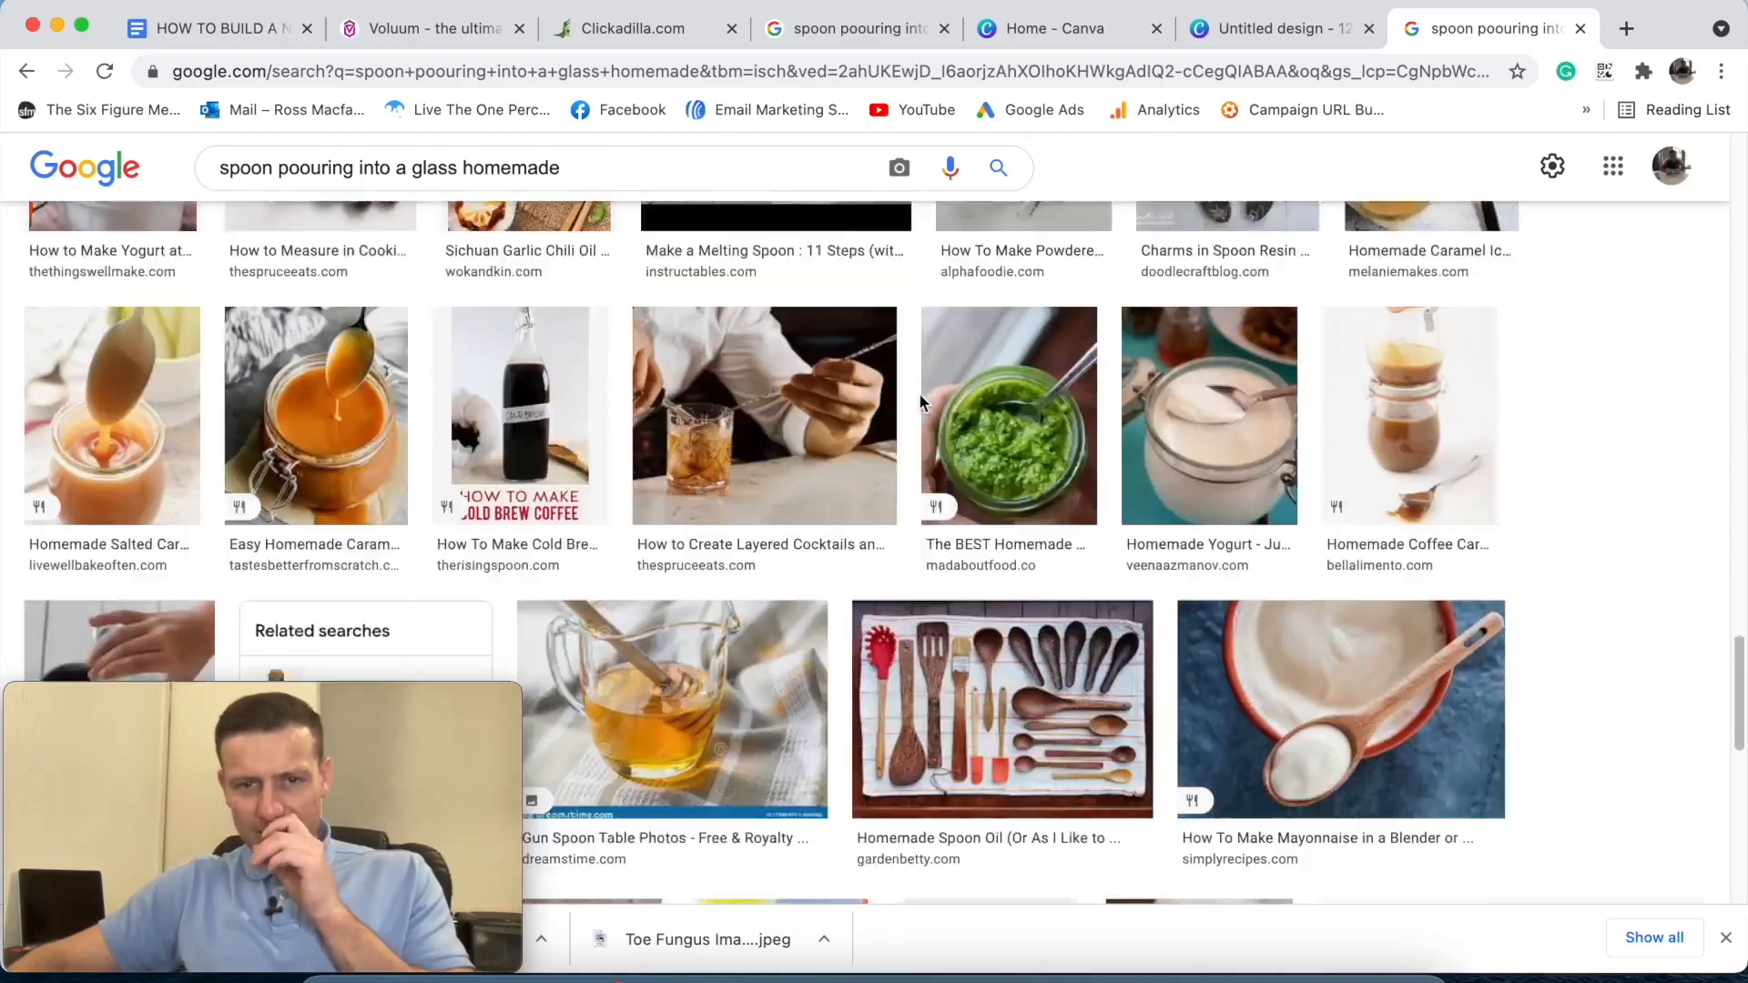
{"action": "scroll", "coordinate": [919, 399], "scroll_direction": "down", "scroll_amount": 10}
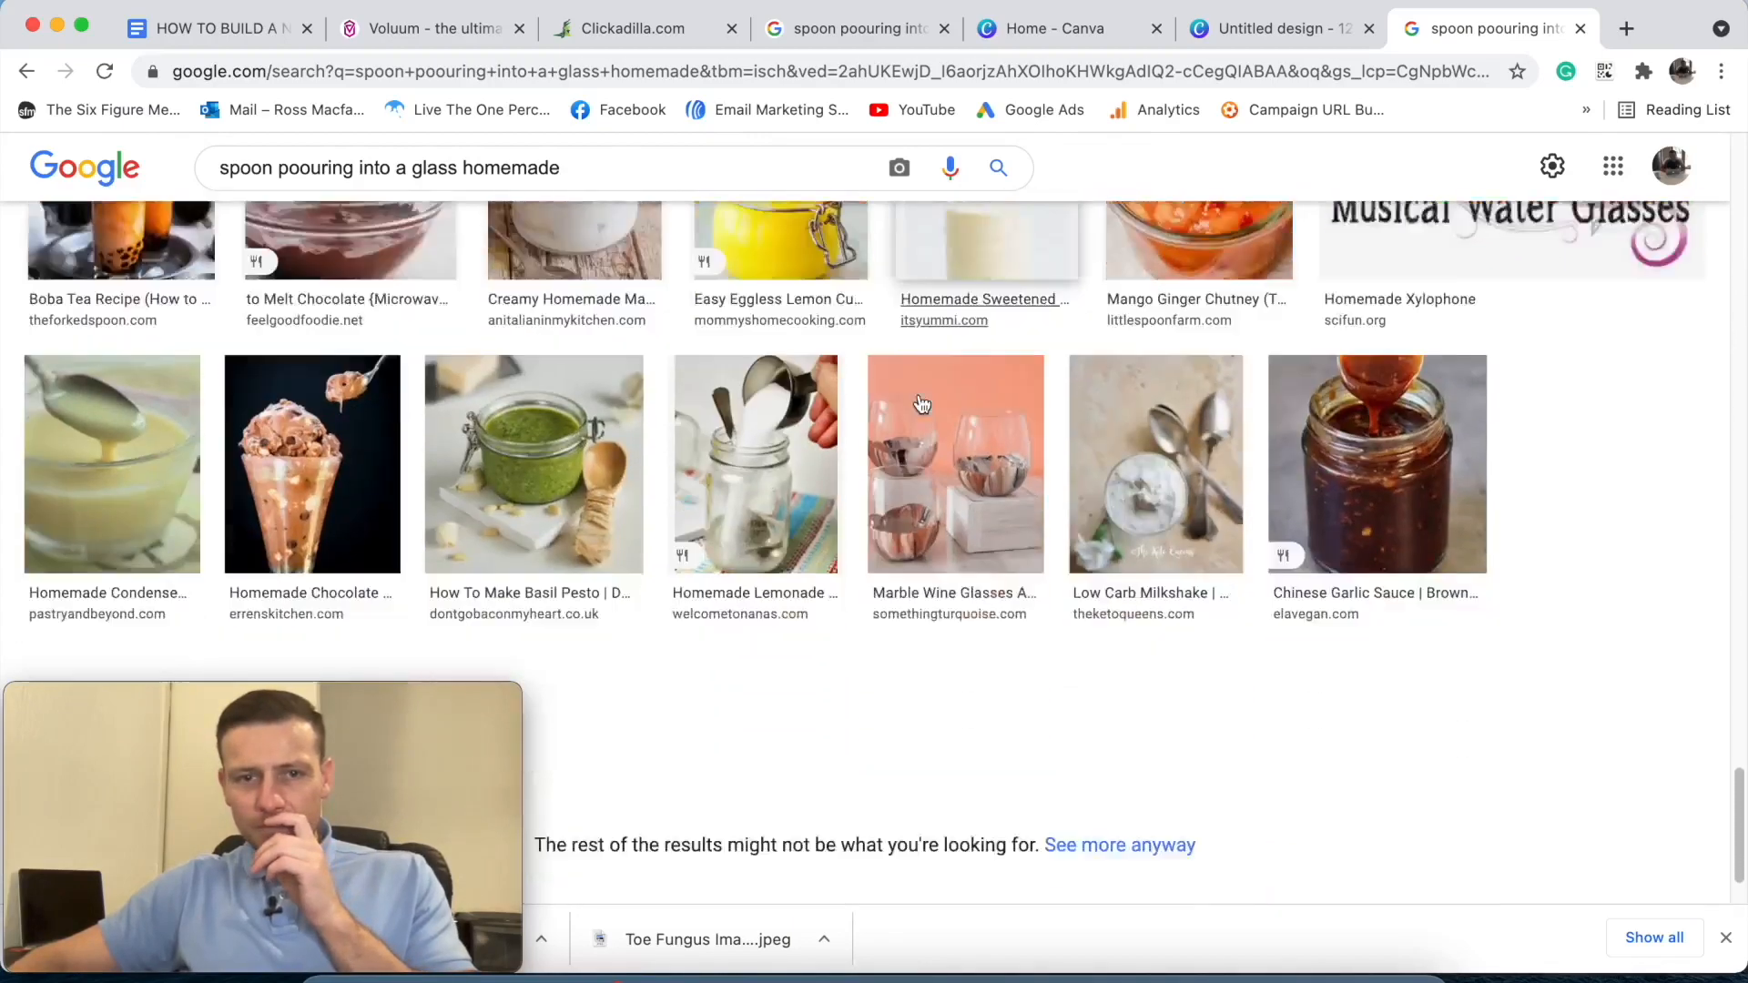
{"action": "scroll", "coordinate": [754, 380], "scroll_direction": "up", "scroll_amount": 4}
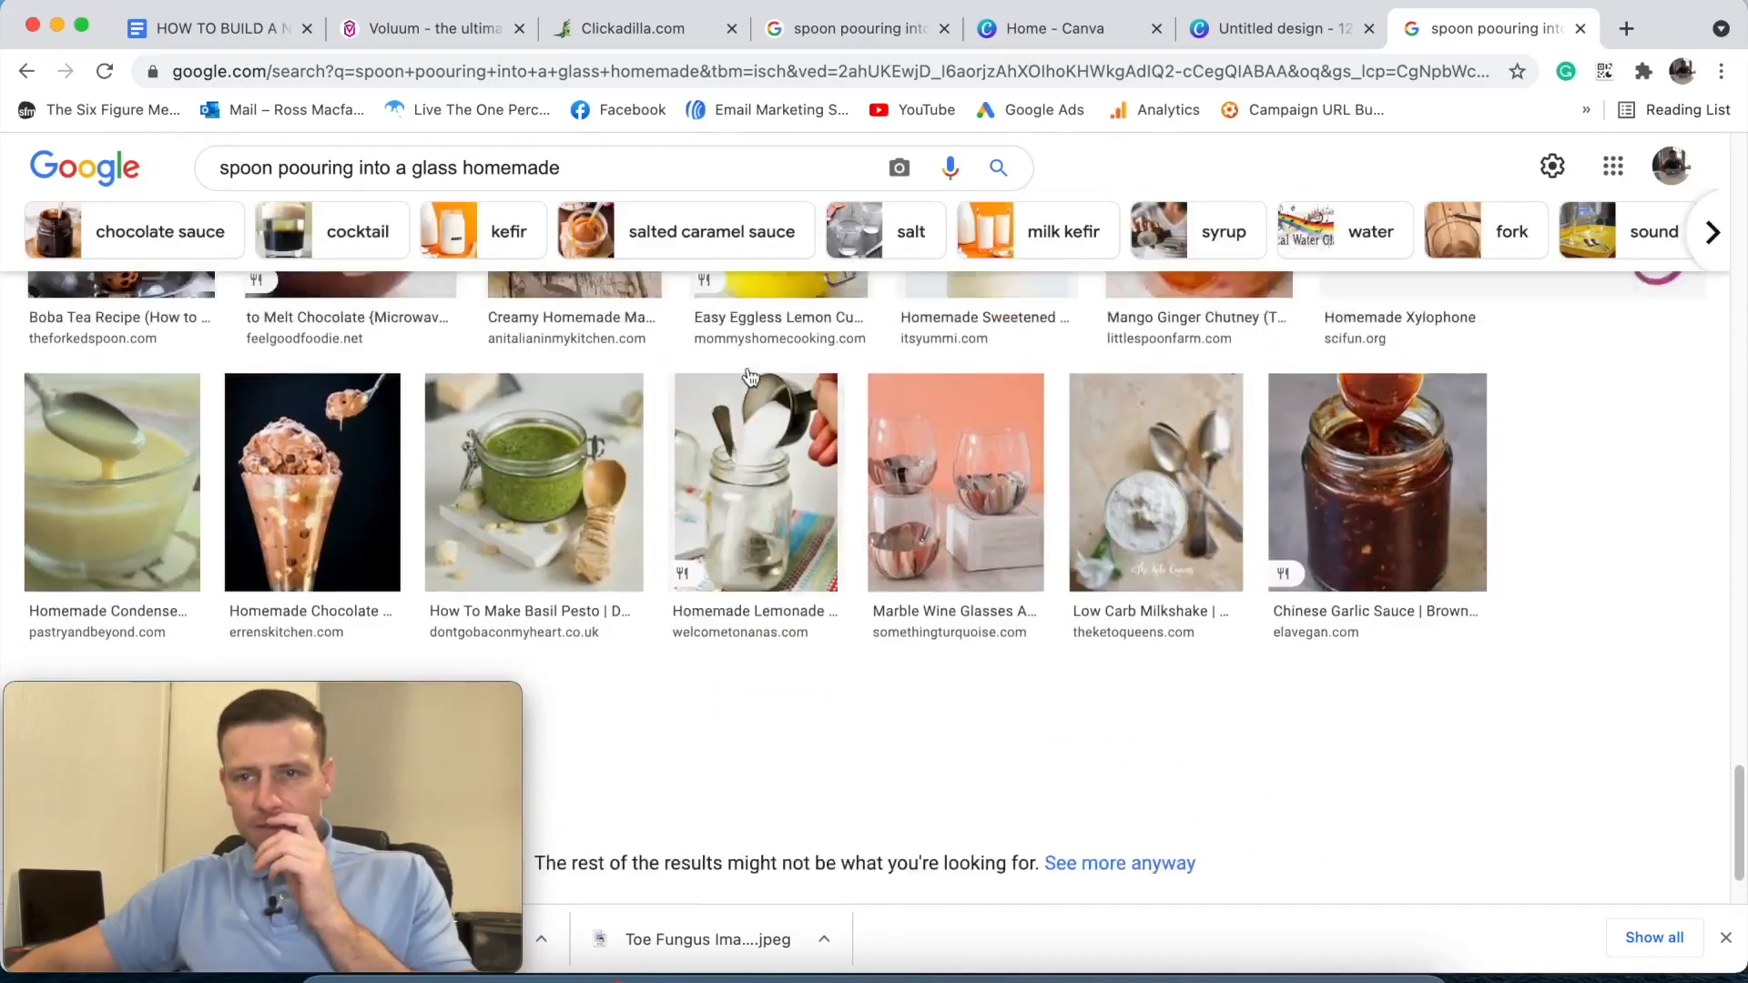
{"action": "left_click", "coordinate": [1412, 674]}
{"action": "scroll", "coordinate": [1526, 473], "scroll_direction": "down", "scroll_amount": 8}
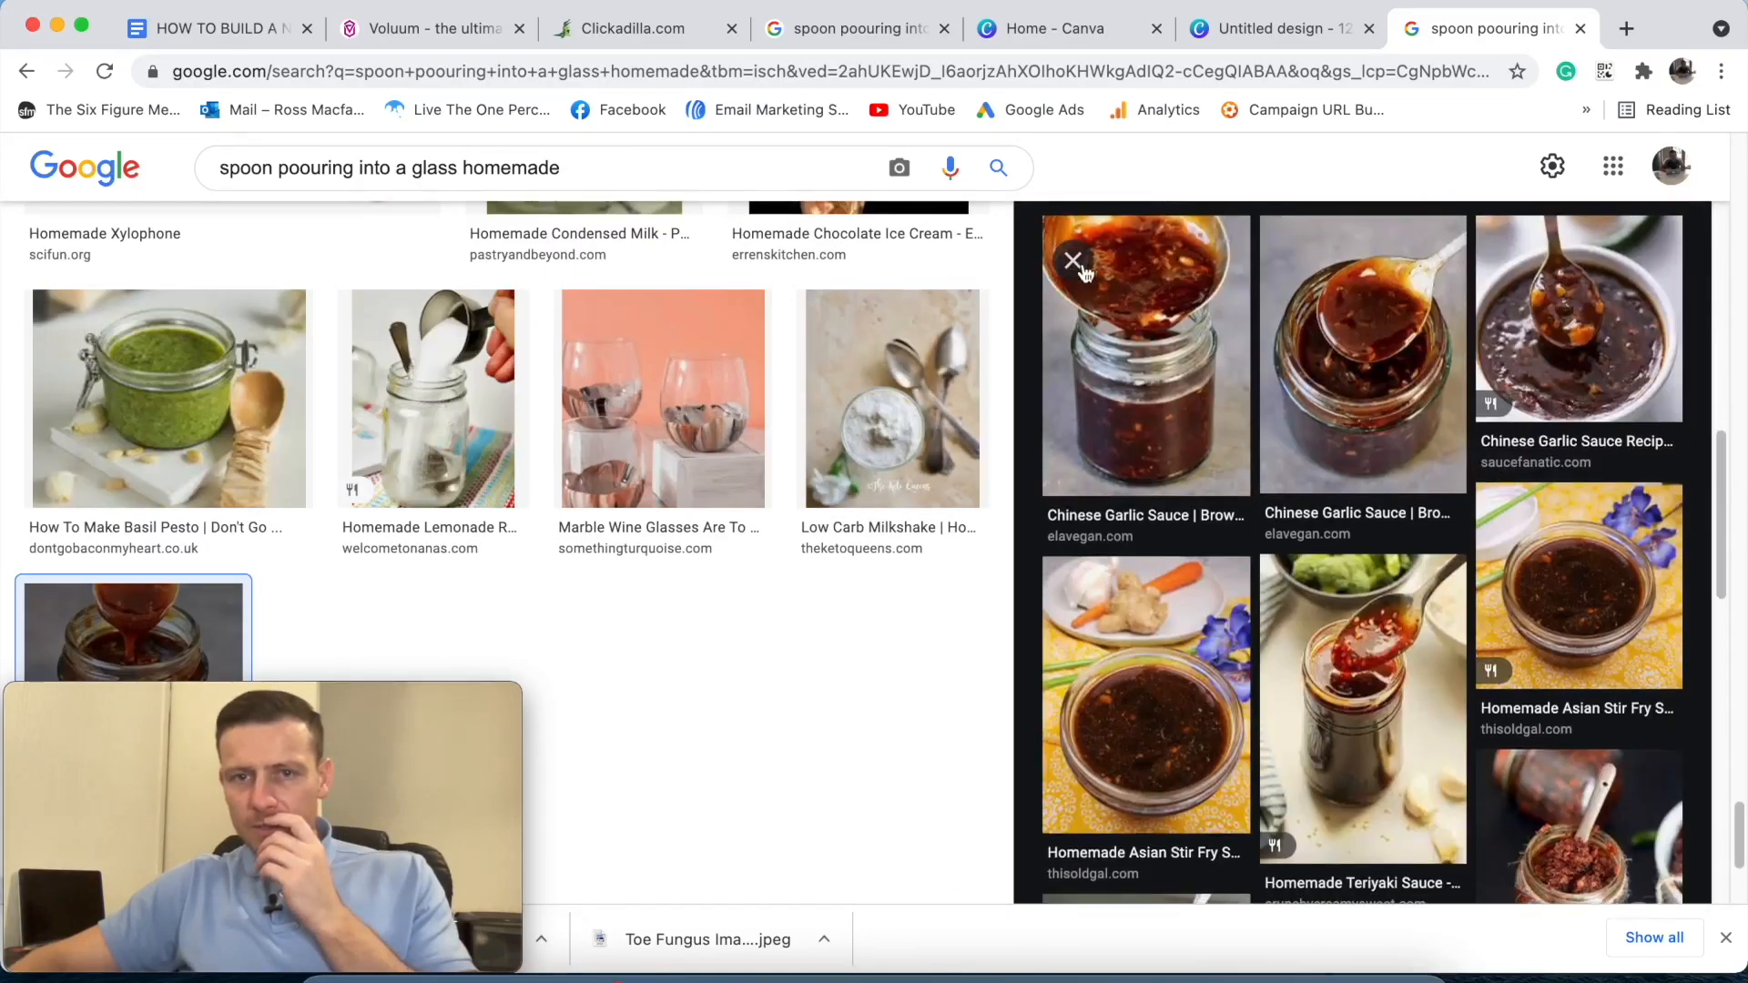
{"action": "left_click", "coordinate": [1078, 264]}
- Open the Popular Science storm in a glass image, preview the related Science Fun image, and return to the Popular Science image
{"action": "scroll", "coordinate": [847, 410], "scroll_direction": "up", "scroll_amount": 10}
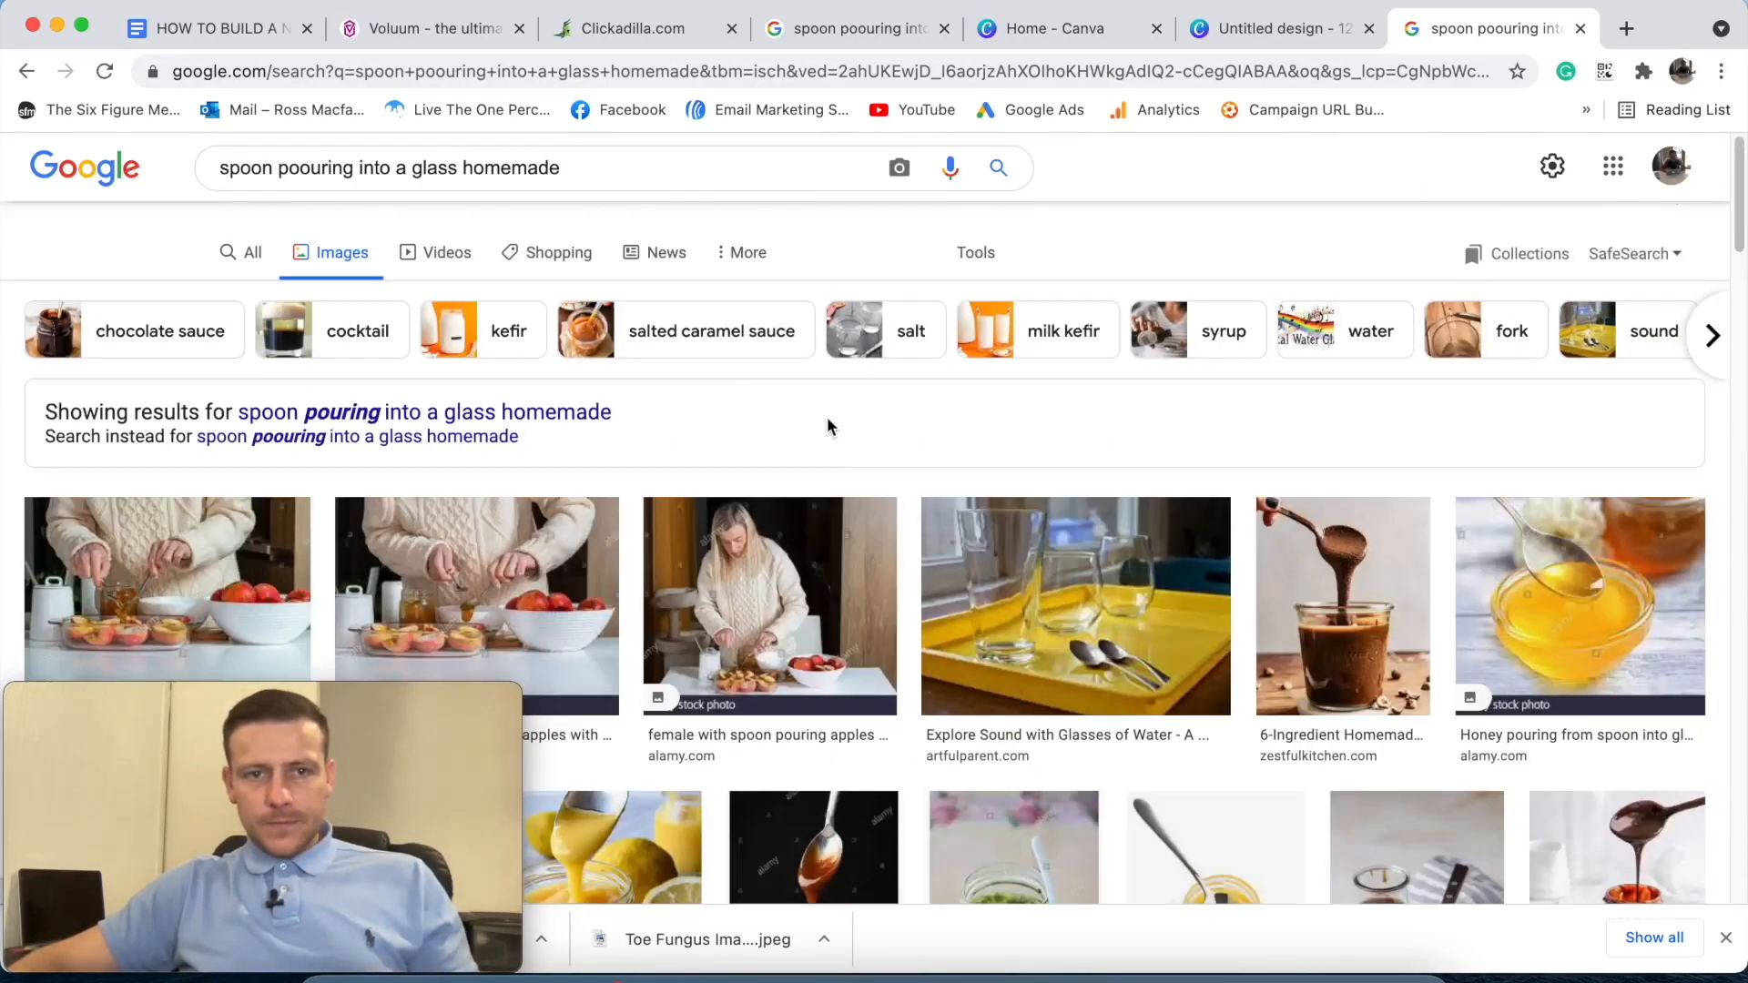
{"action": "scroll", "coordinate": [827, 426], "scroll_direction": "down", "scroll_amount": 12}
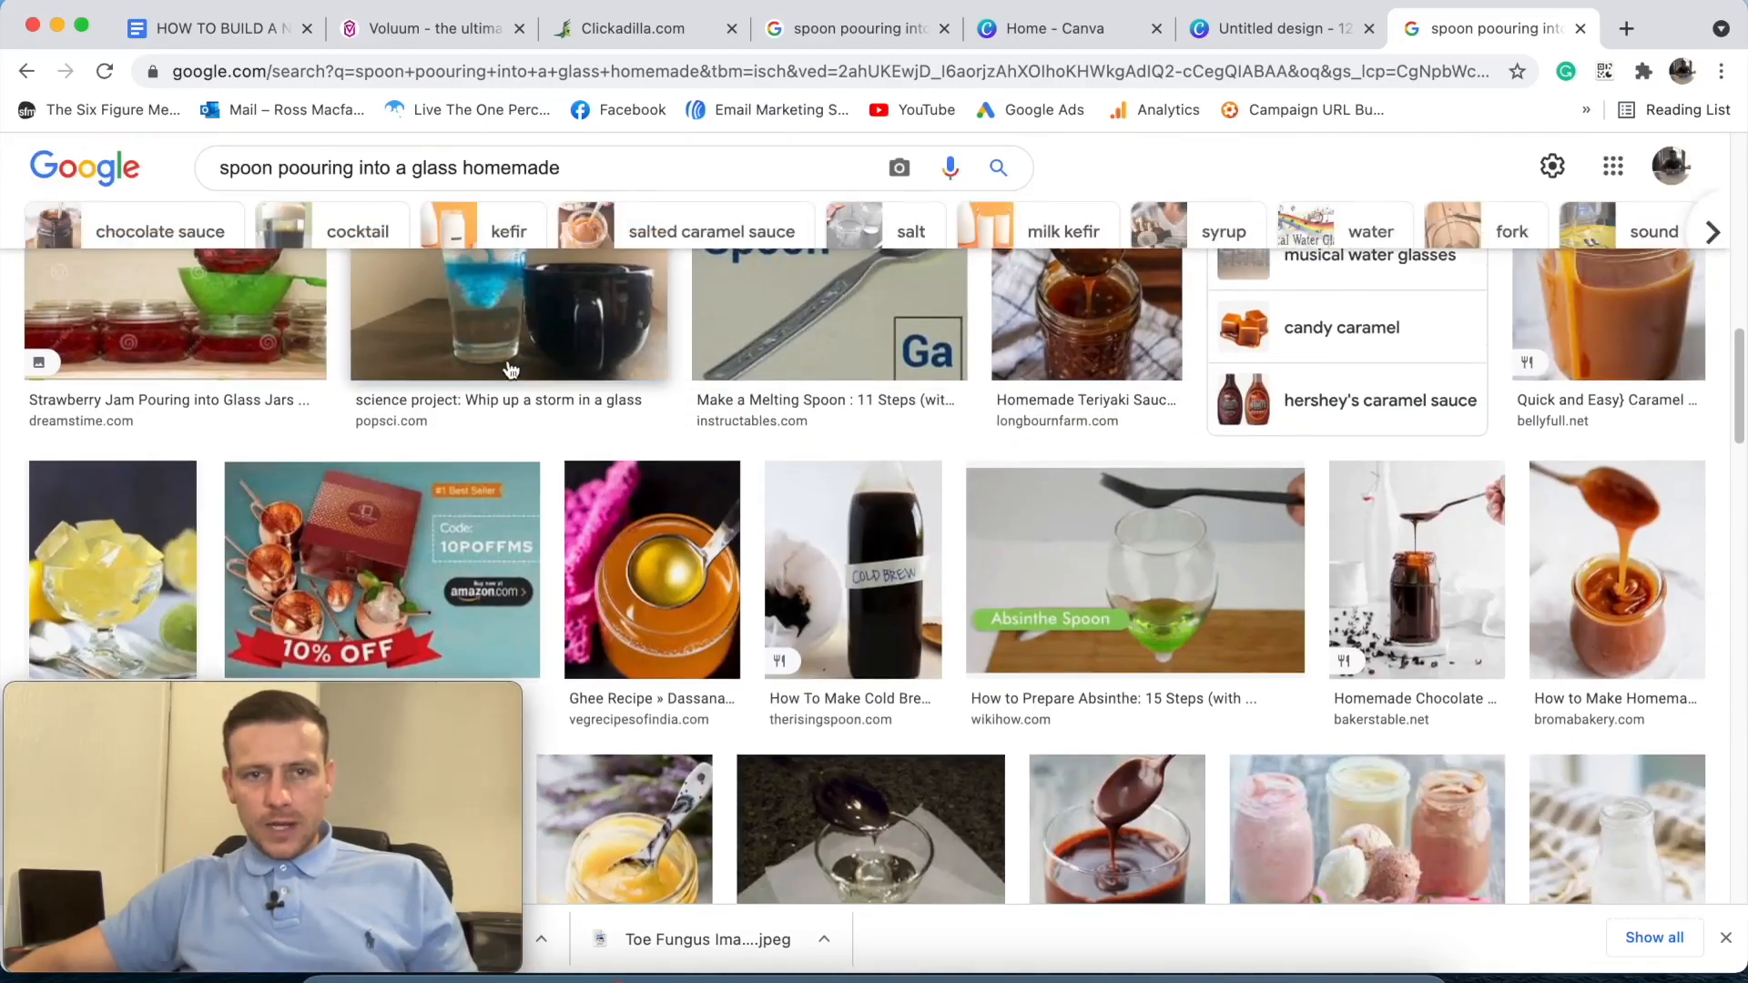
{"action": "left_click", "coordinate": [511, 369]}
{"action": "scroll", "coordinate": [1402, 455], "scroll_direction": "down", "scroll_amount": 5}
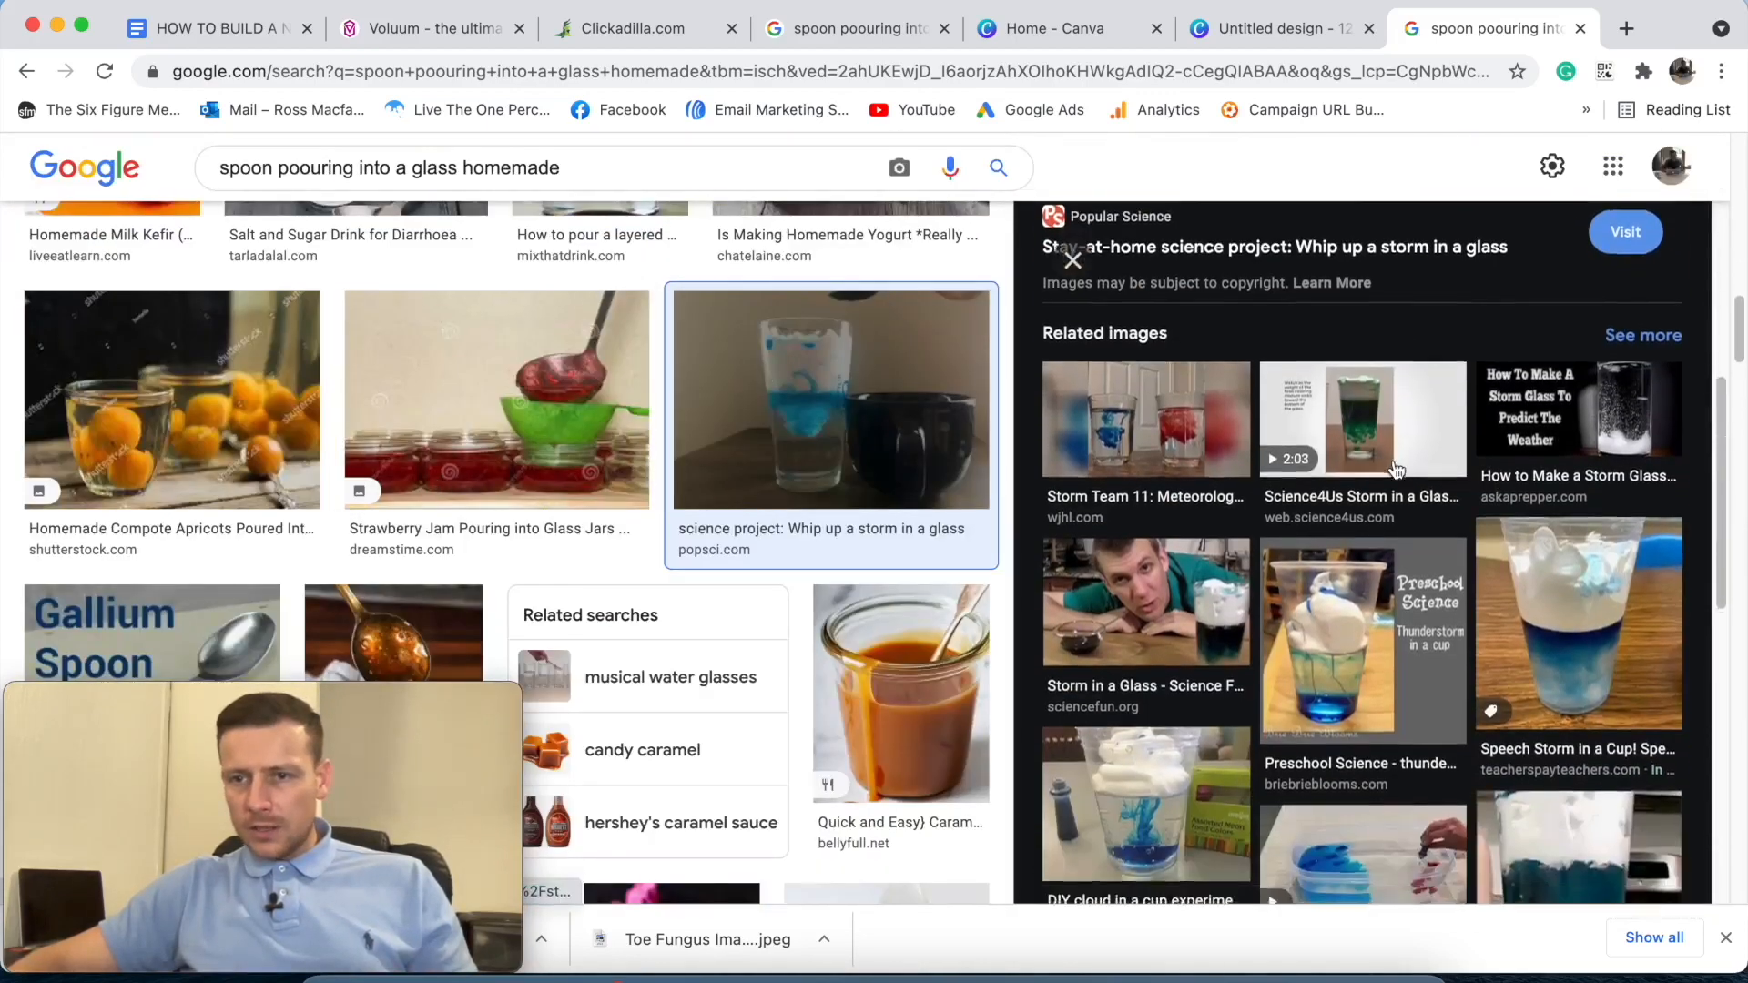
{"action": "scroll", "coordinate": [1398, 468], "scroll_direction": "down", "scroll_amount": 3}
{"action": "left_click", "coordinate": [1088, 426]}
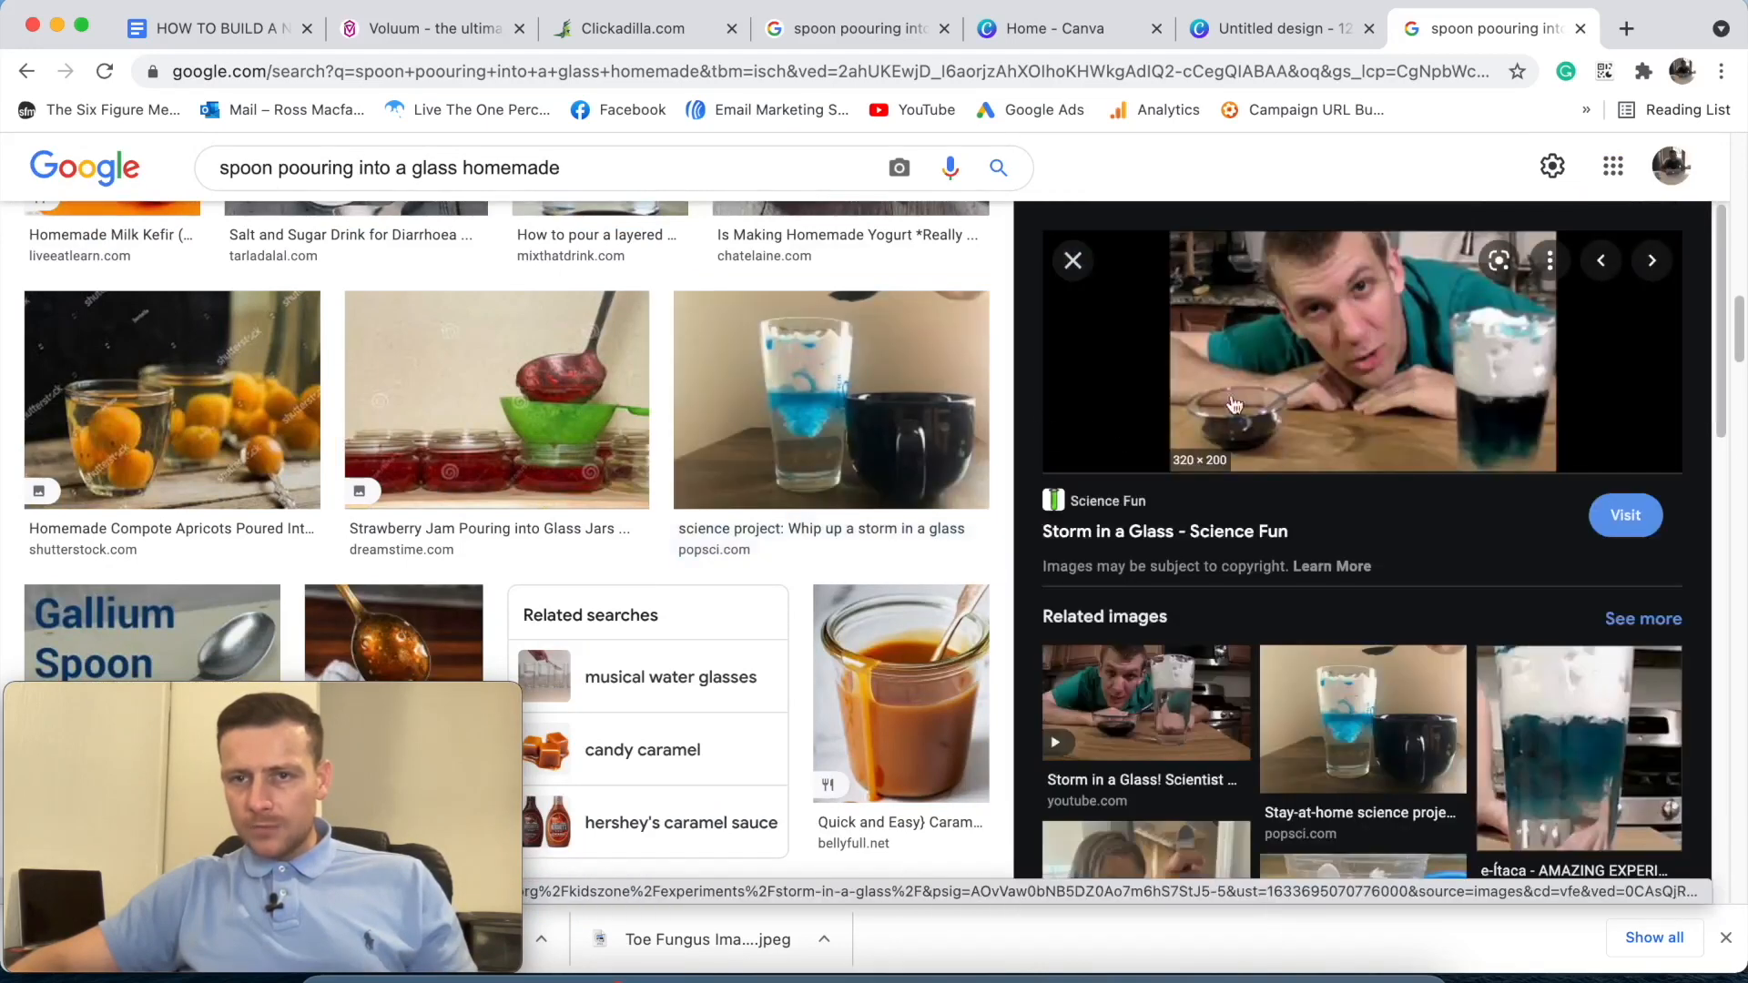
{"action": "left_click", "coordinate": [27, 71]}
- Show the full set of images related to the Popular Science storm in a glass picture
{"action": "scroll", "coordinate": [1503, 678], "scroll_direction": "down", "scroll_amount": 10}
{"action": "scroll", "coordinate": [1461, 659], "scroll_direction": "up", "scroll_amount": 3}
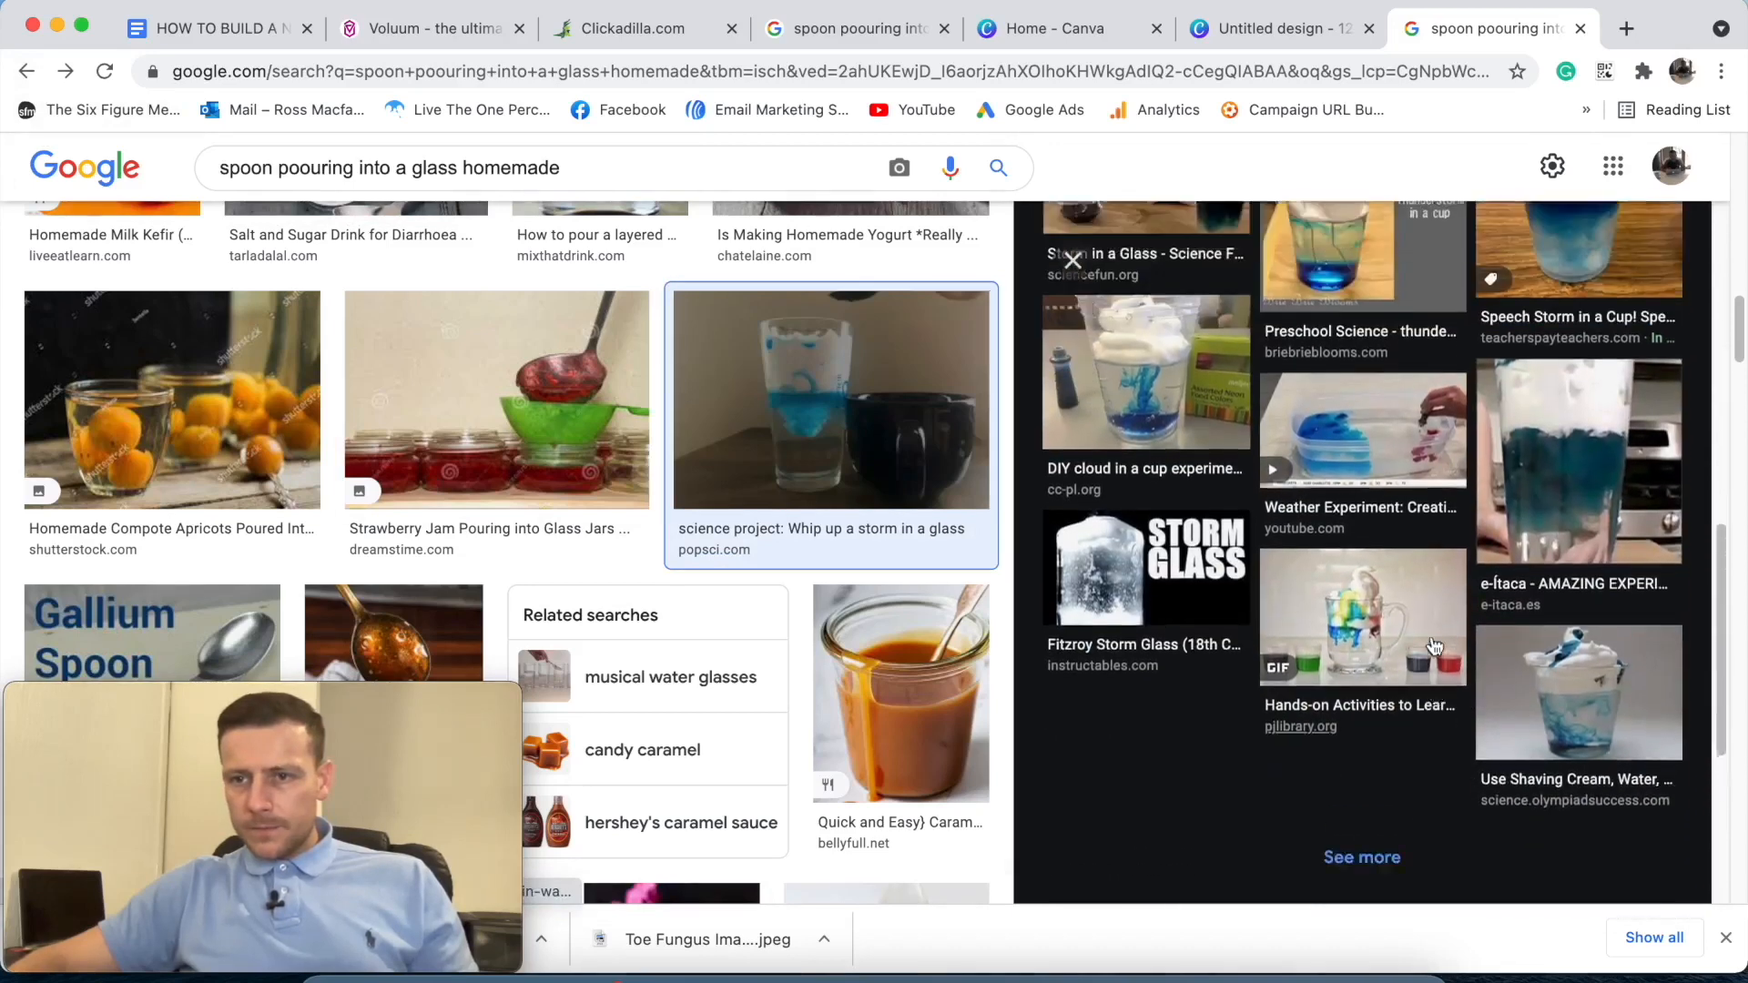
{"action": "scroll", "coordinate": [1435, 643], "scroll_direction": "up", "scroll_amount": 4}
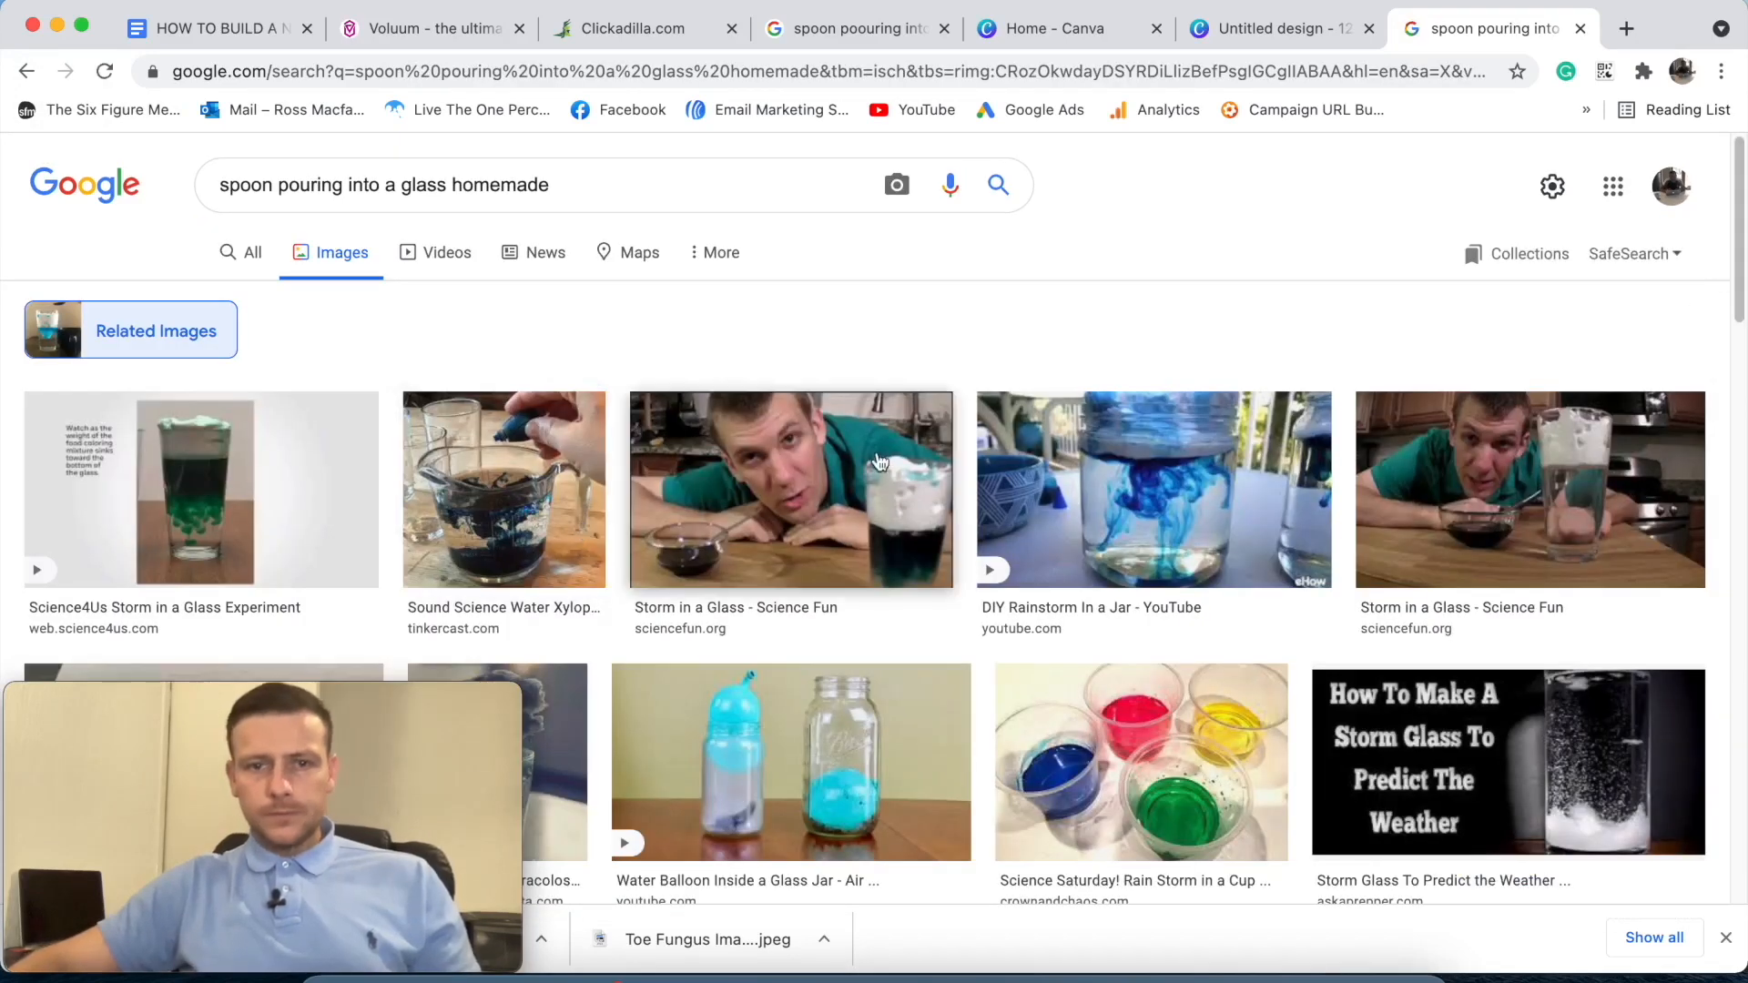
- Examine the related image results for a homemade-looking picture of something being poured or mixed in a glass
{"action": "scroll", "coordinate": [877, 465], "scroll_direction": "down", "scroll_amount": 4}
{"action": "scroll", "coordinate": [877, 469], "scroll_direction": "up", "scroll_amount": 2}
{"action": "scroll", "coordinate": [877, 469], "scroll_direction": "up", "scroll_amount": 3}
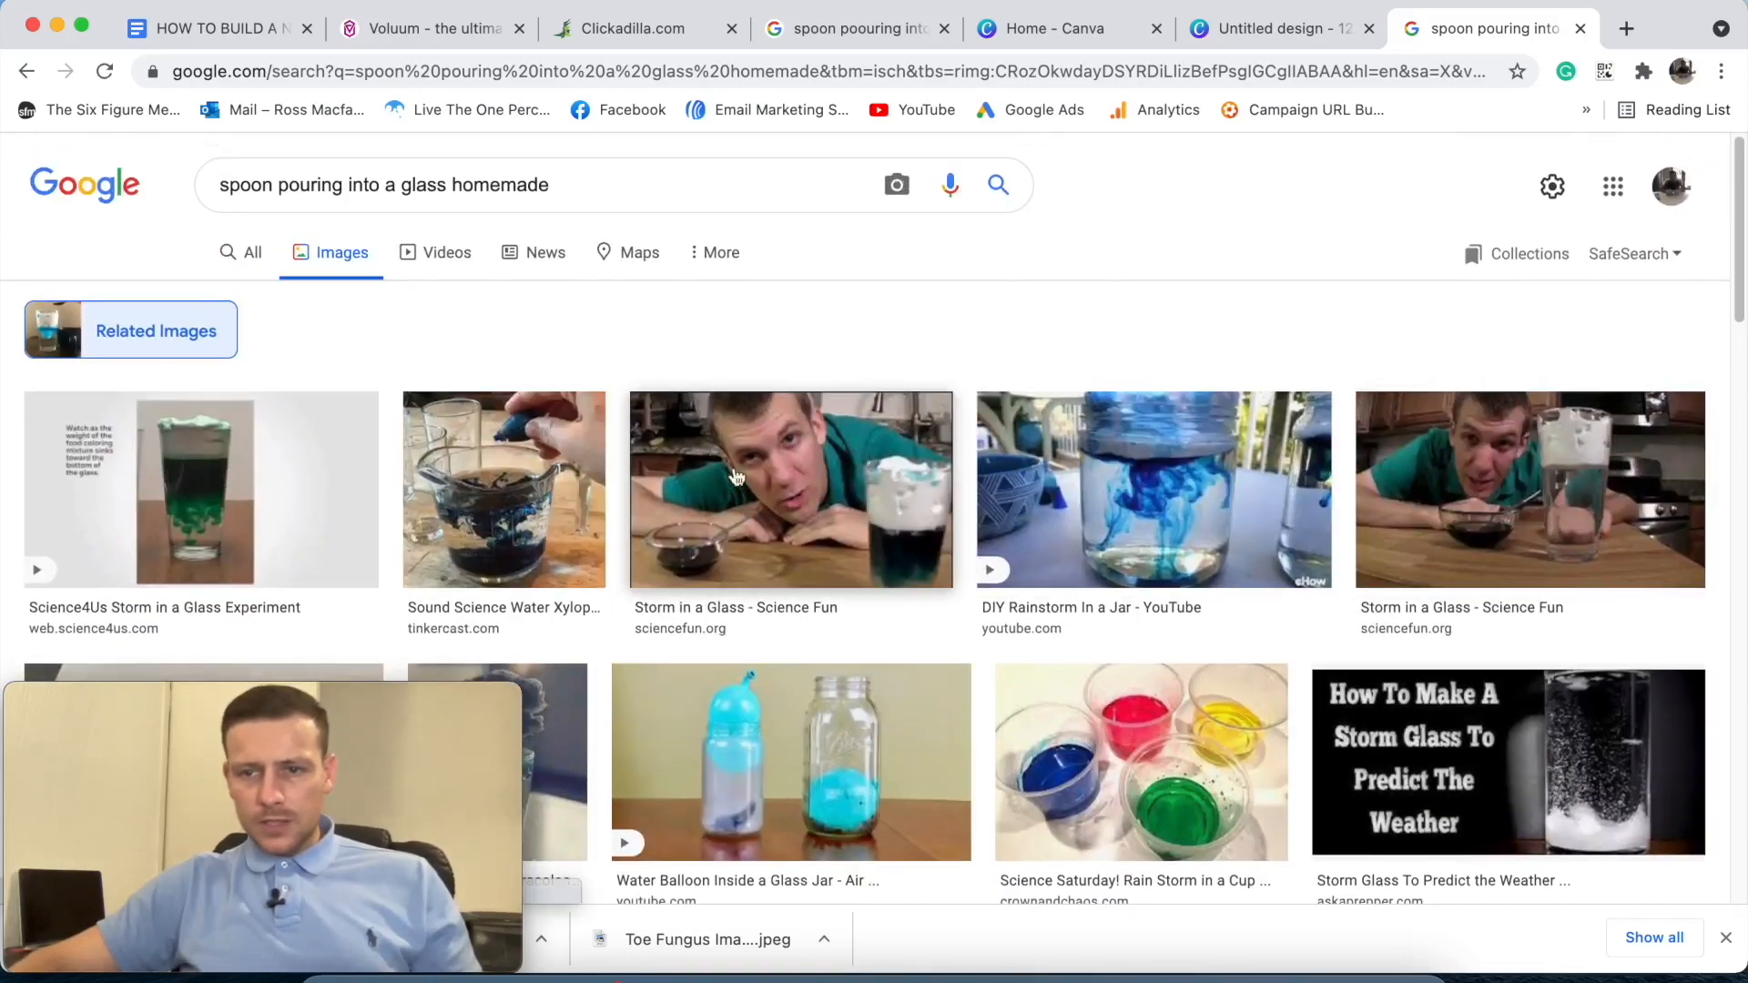
{"action": "scroll", "coordinate": [815, 474], "scroll_direction": "down", "scroll_amount": 7}
{"action": "scroll", "coordinate": [824, 501], "scroll_direction": "down", "scroll_amount": 6}
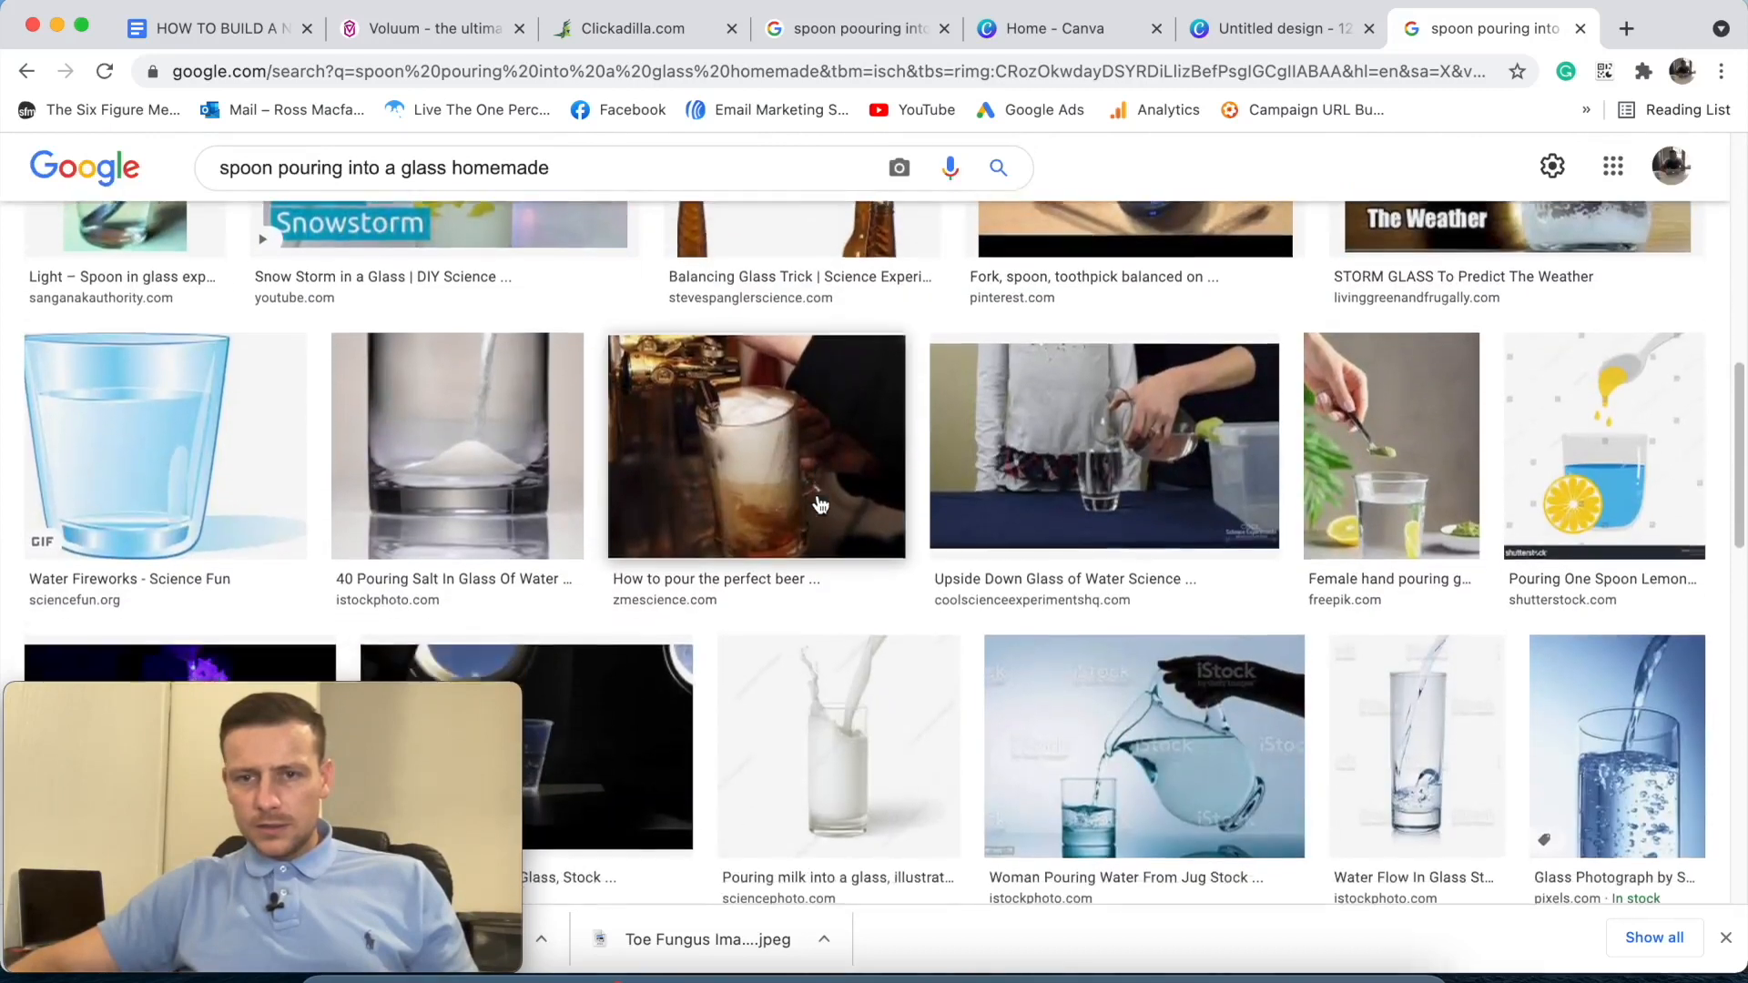
{"action": "scroll", "coordinate": [773, 497], "scroll_direction": "down", "scroll_amount": 5}
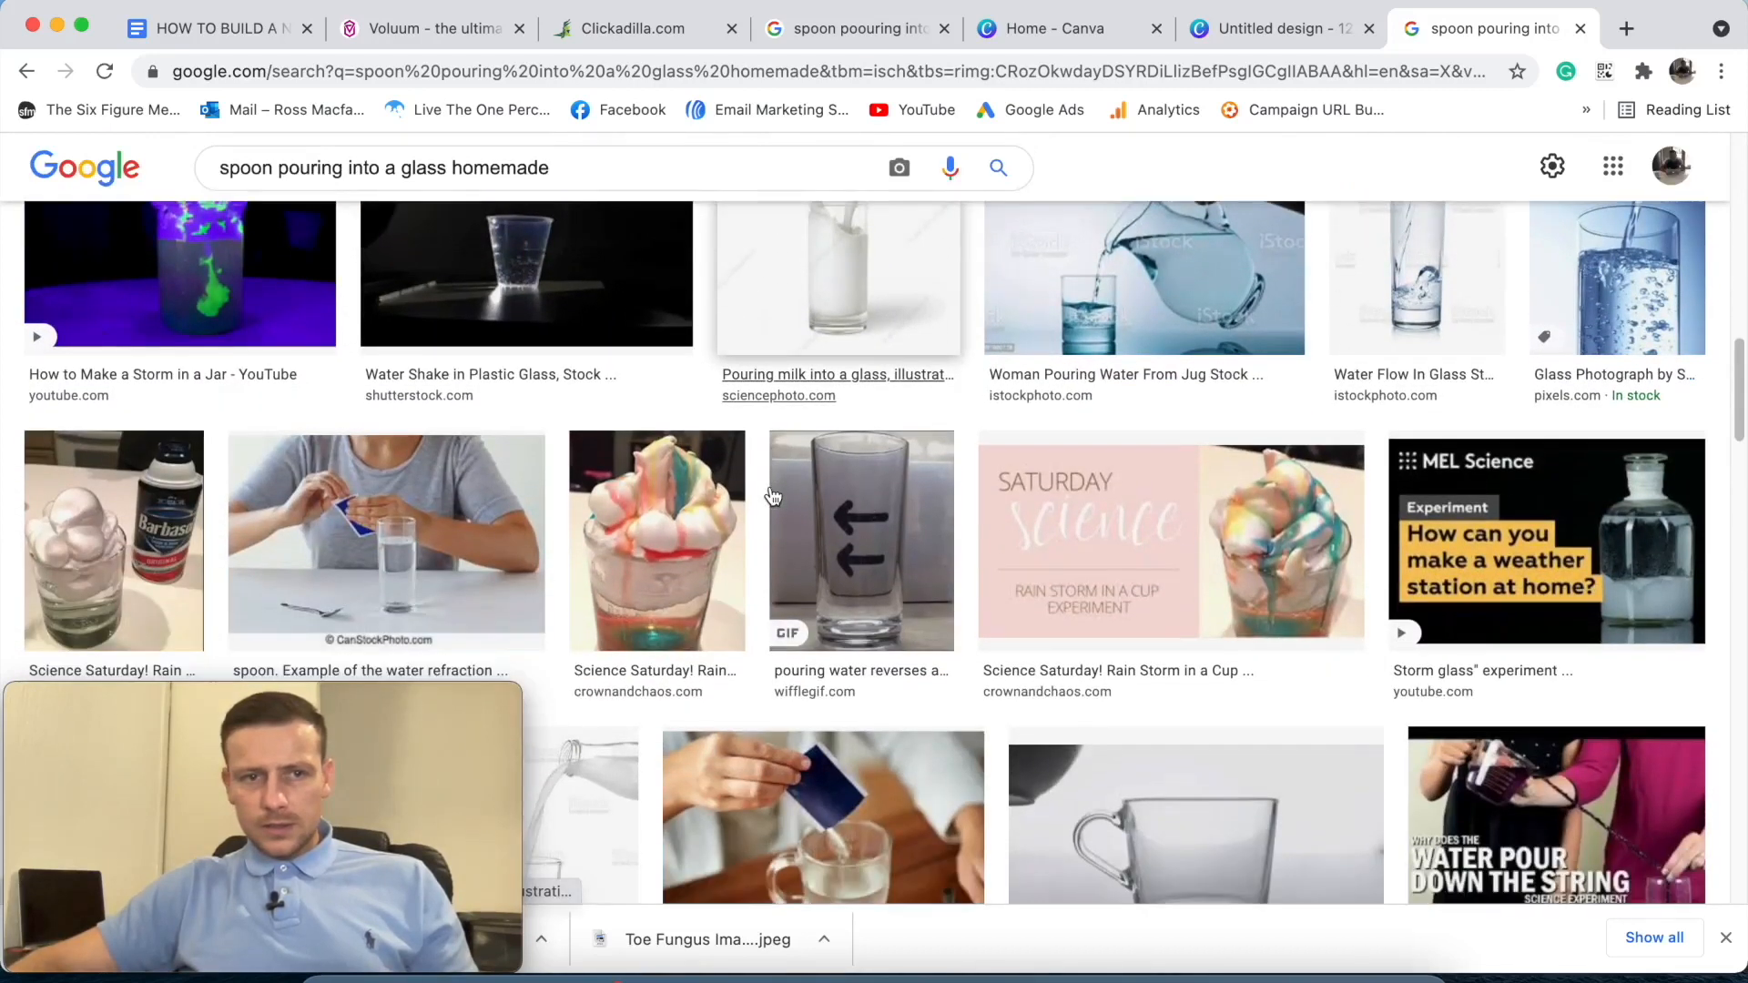
{"action": "scroll", "coordinate": [781, 496], "scroll_direction": "down", "scroll_amount": 4}
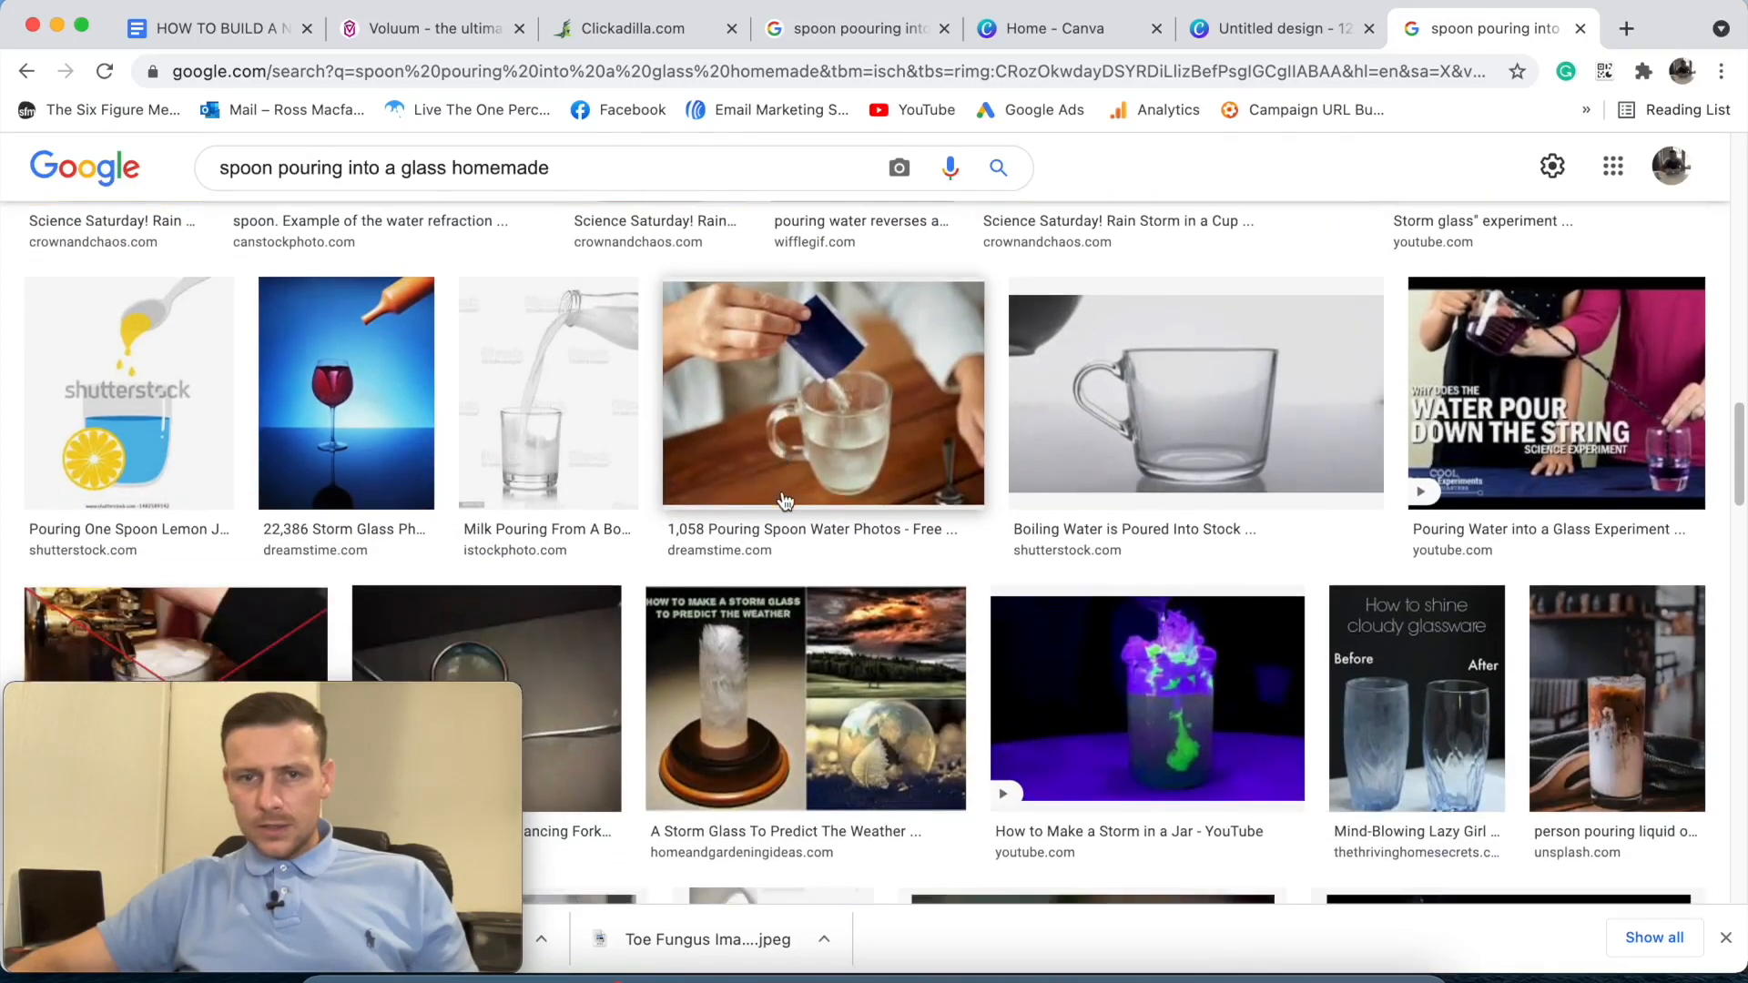
{"action": "scroll", "coordinate": [526, 489], "scroll_direction": "down", "scroll_amount": 10}
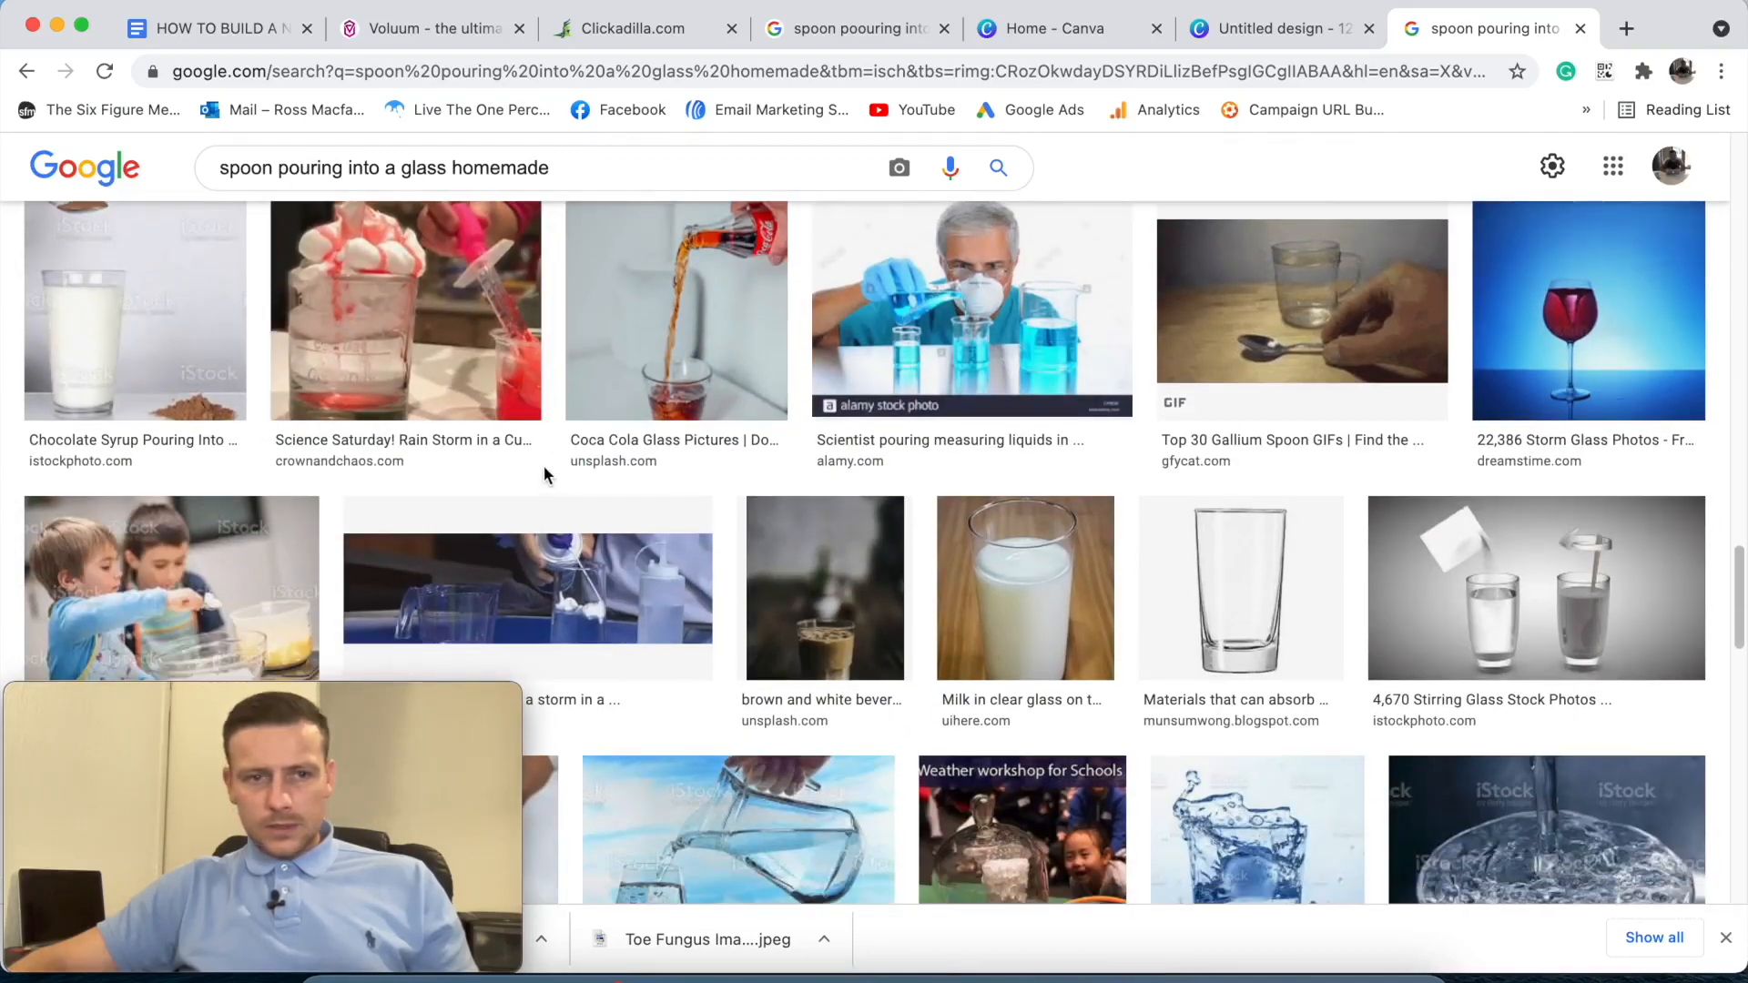
{"action": "scroll", "coordinate": [546, 469], "scroll_direction": "down", "scroll_amount": 10}
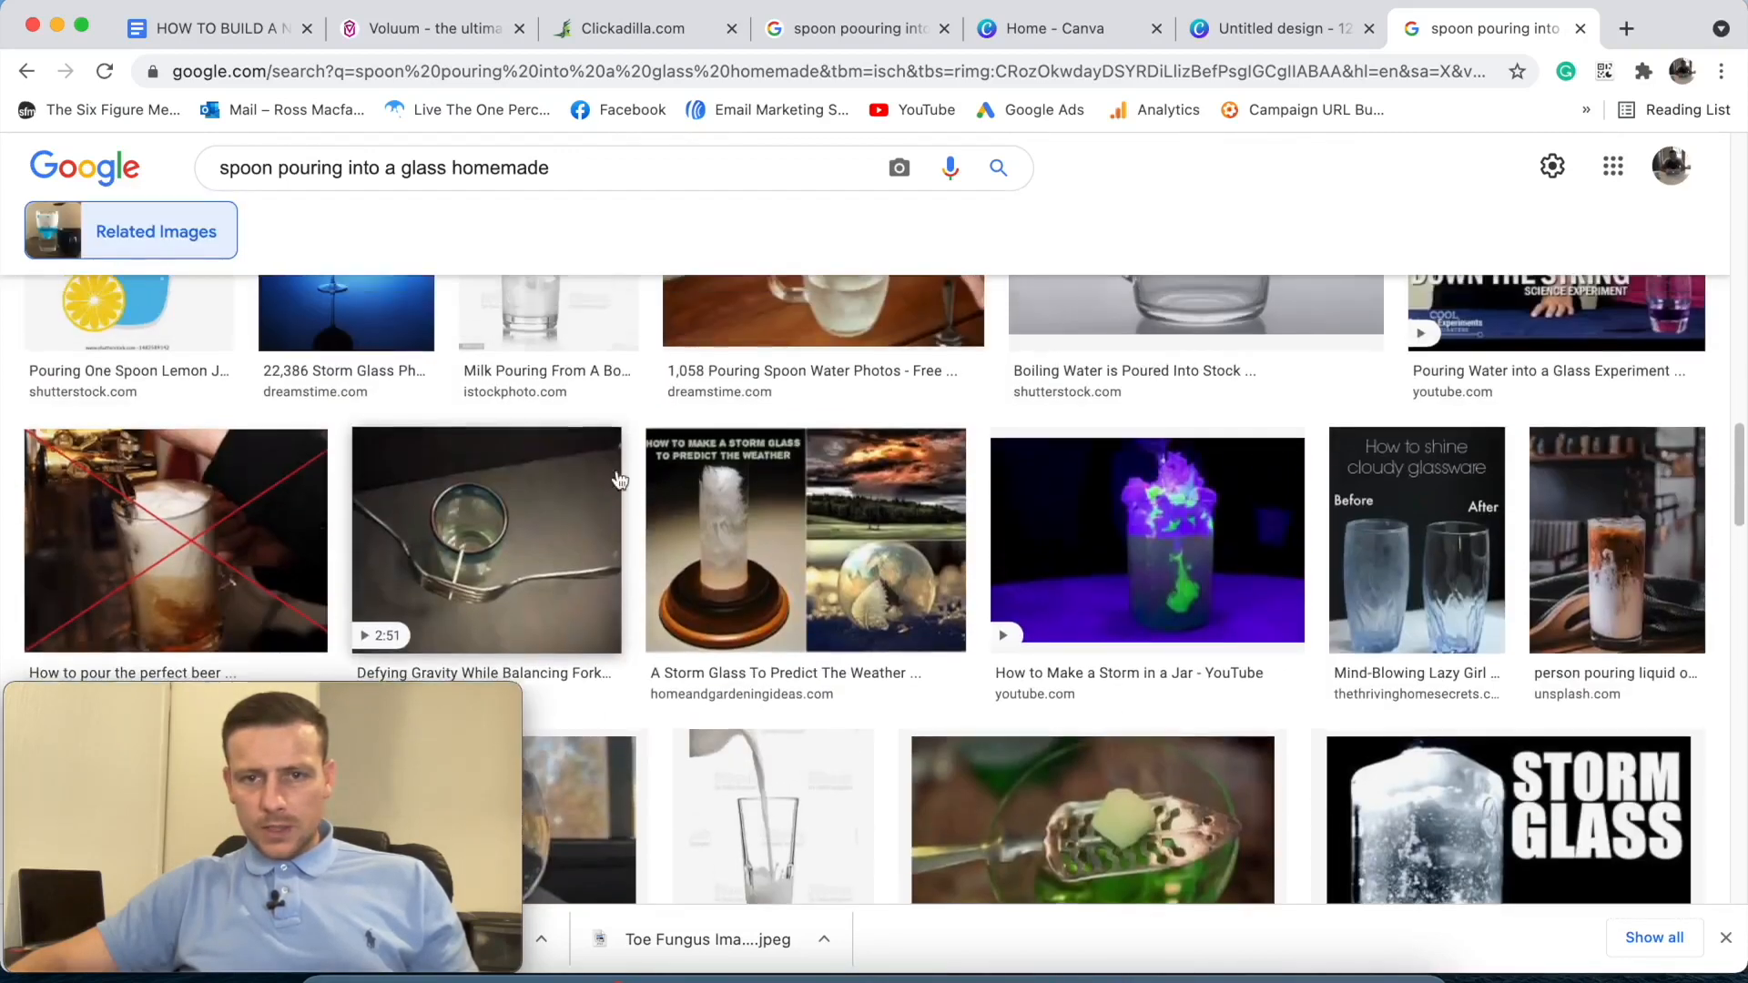
- Preview the Dreamstime image of a sachet poured into a glass mug, check its related images, and close the preview
{"action": "scroll", "coordinate": [638, 482], "scroll_direction": "up", "scroll_amount": 2}
{"action": "left_click", "coordinate": [863, 455]}
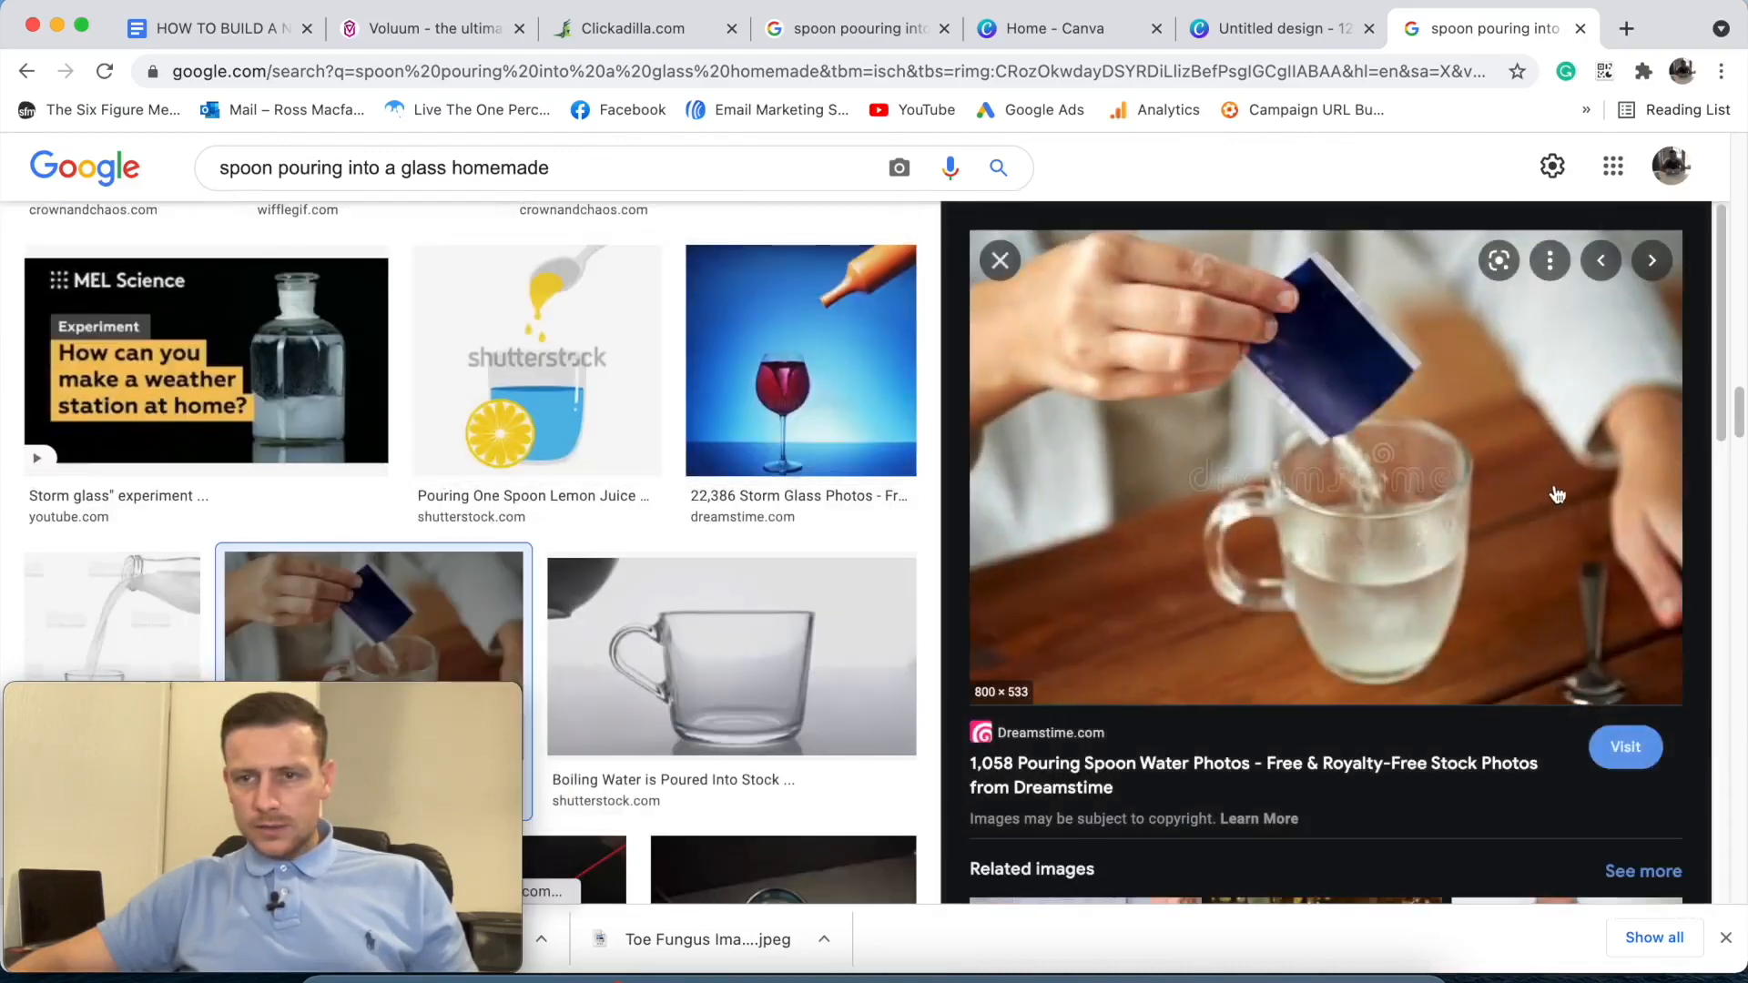
{"action": "scroll", "coordinate": [1193, 528], "scroll_direction": "down", "scroll_amount": 10}
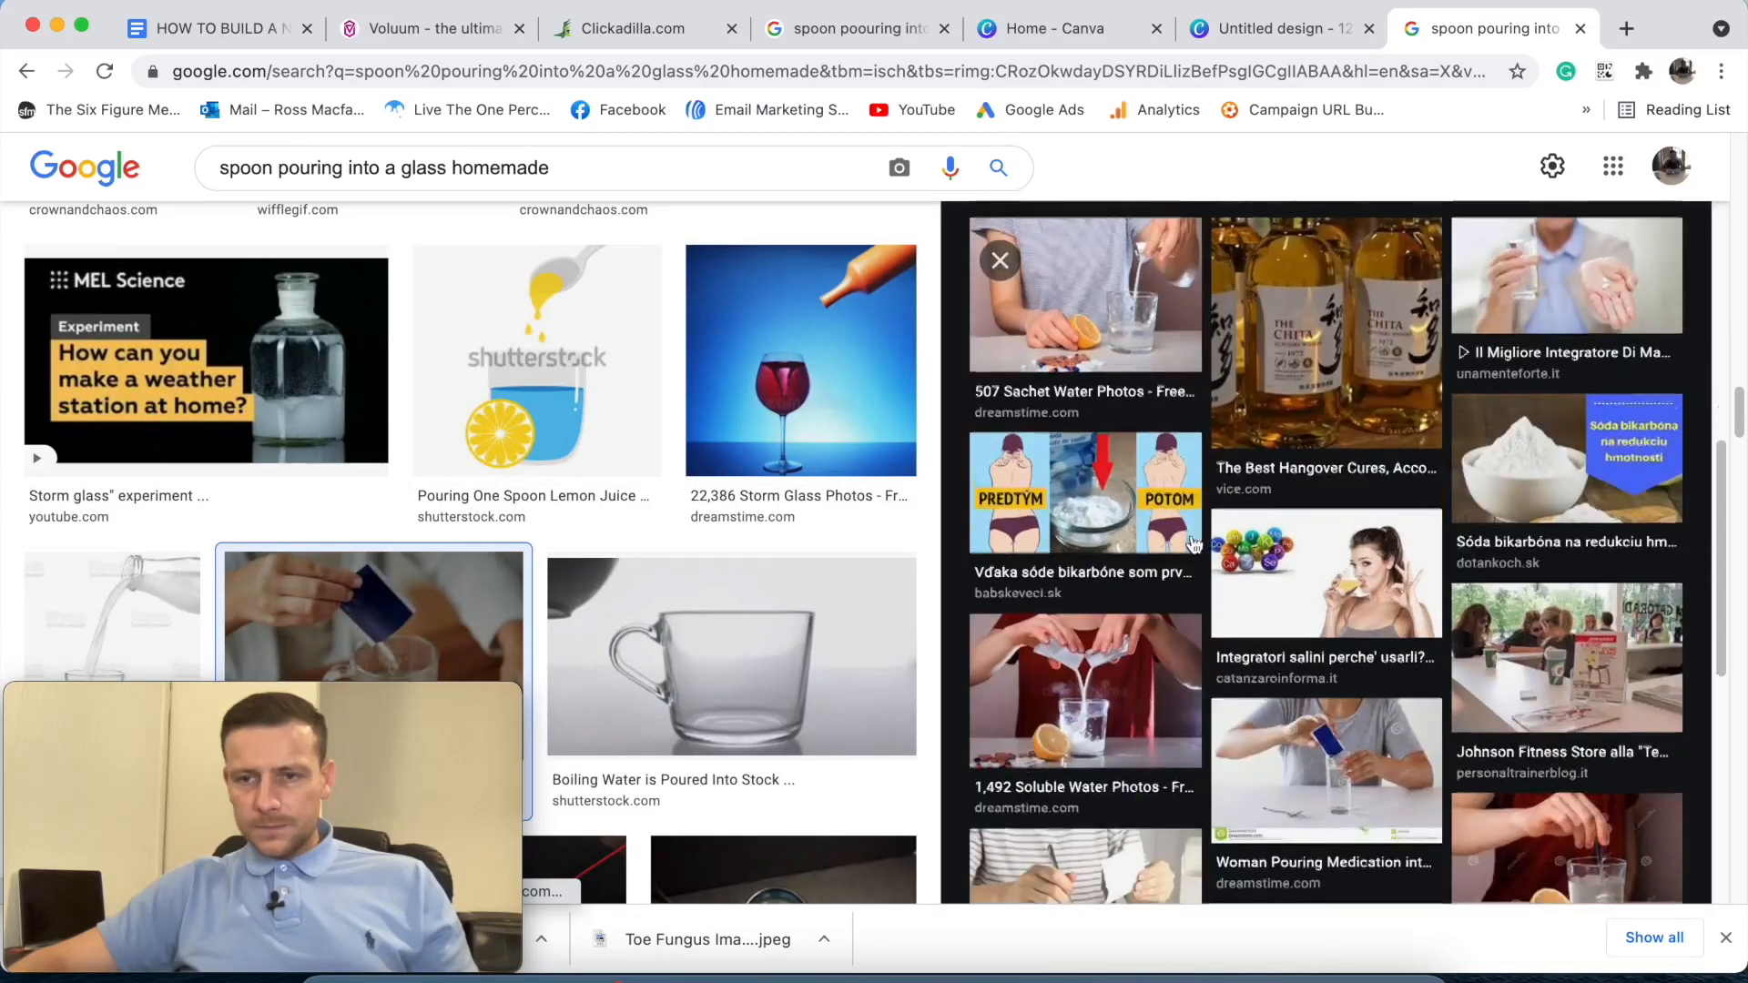
{"action": "scroll", "coordinate": [1026, 283], "scroll_direction": "up", "scroll_amount": 8}
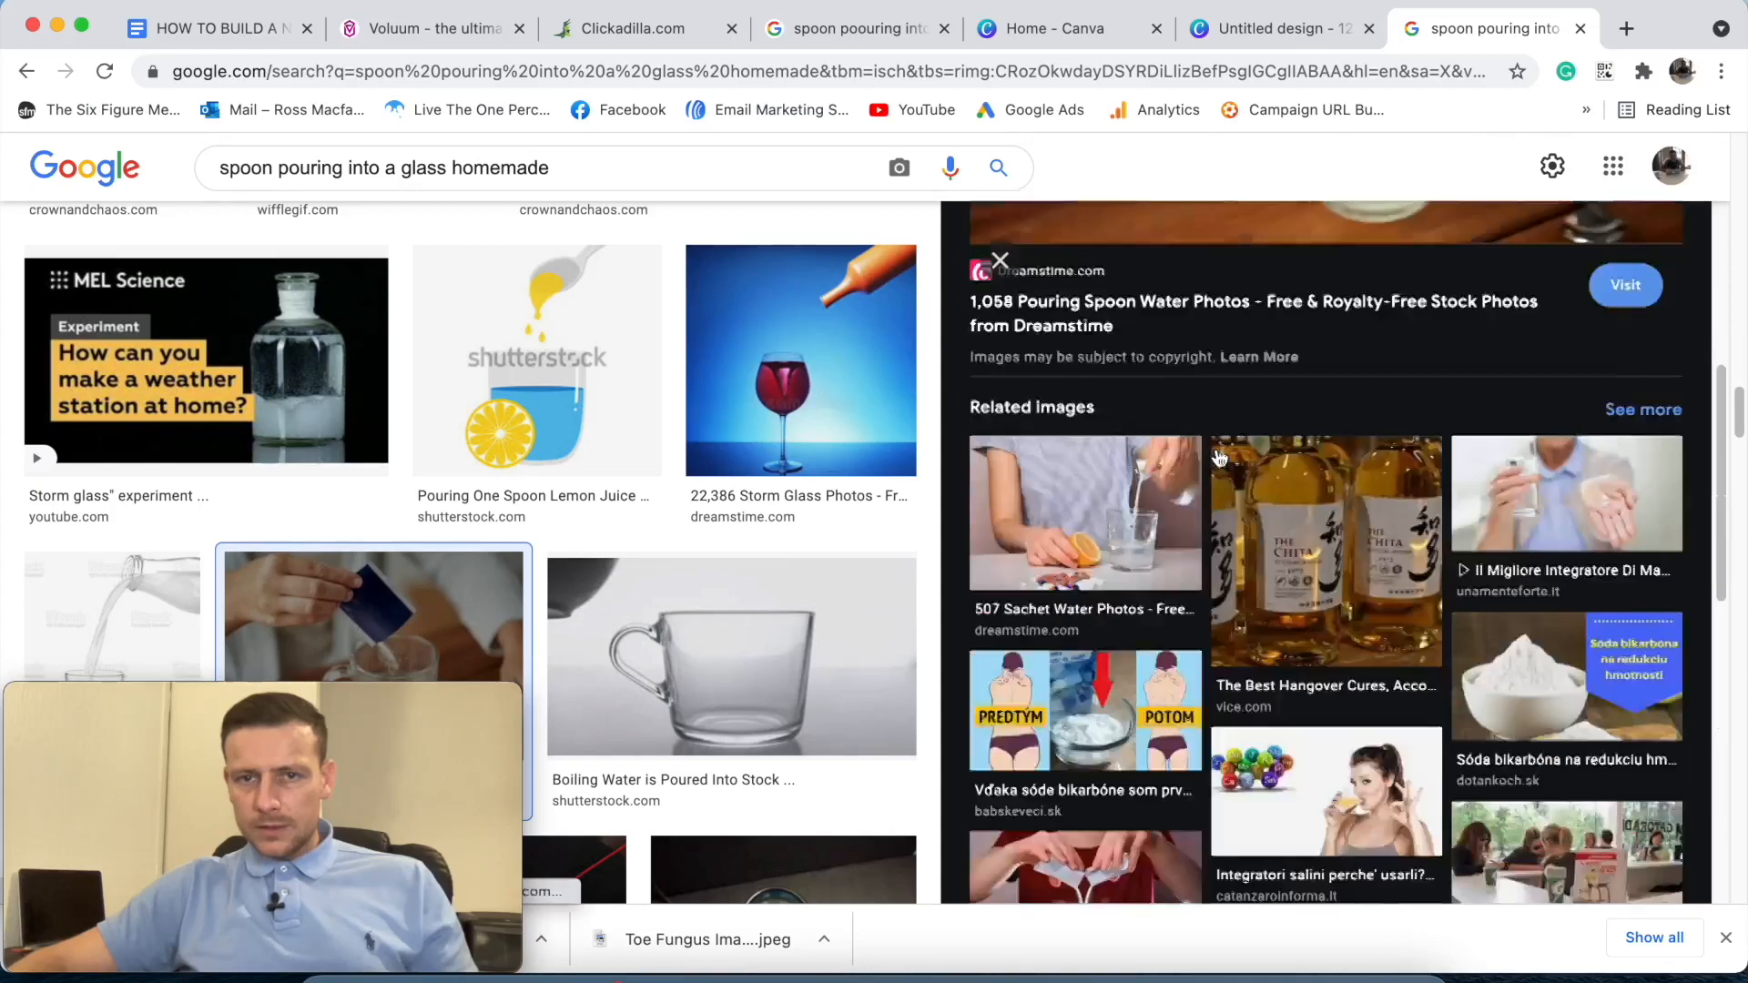
{"action": "left_click", "coordinate": [1000, 261]}
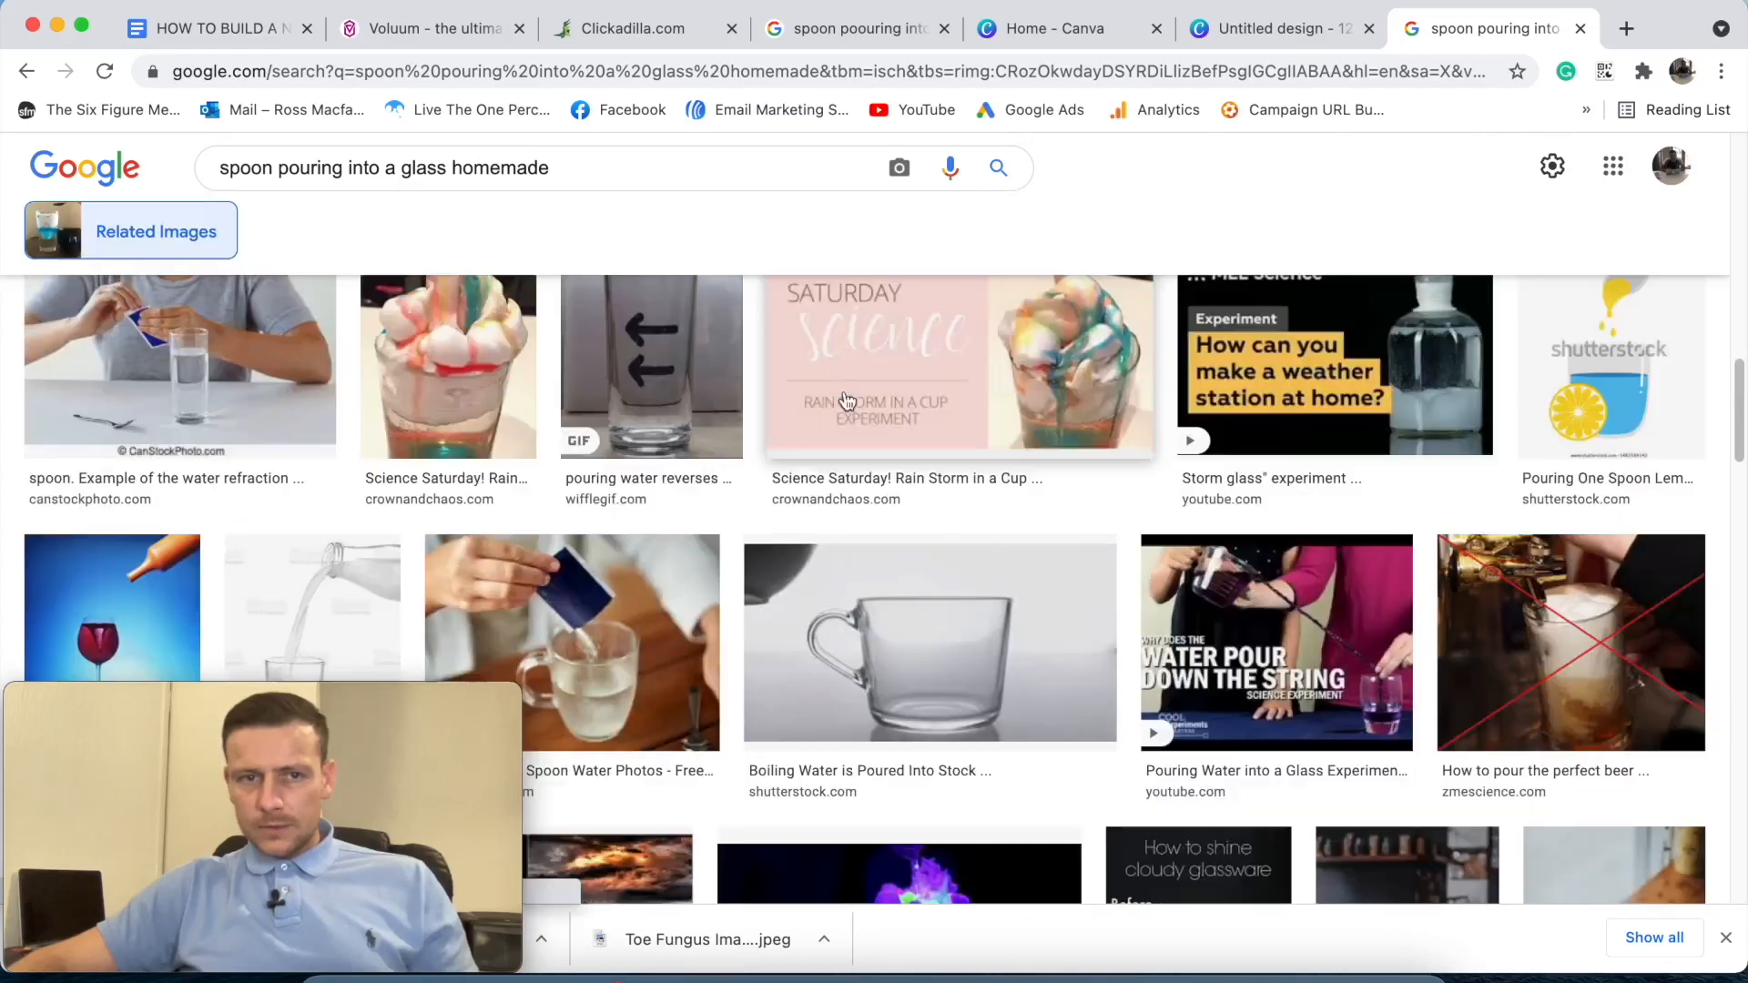
- Open the Tinkercast Sound Science Water Xylophone image of blue coloring dripped into a glass jug
{"action": "scroll", "coordinate": [800, 505], "scroll_direction": "up", "scroll_amount": 5}
{"action": "scroll", "coordinate": [800, 505], "scroll_direction": "up", "scroll_amount": 6}
{"action": "scroll", "coordinate": [800, 505], "scroll_direction": "up", "scroll_amount": 6}
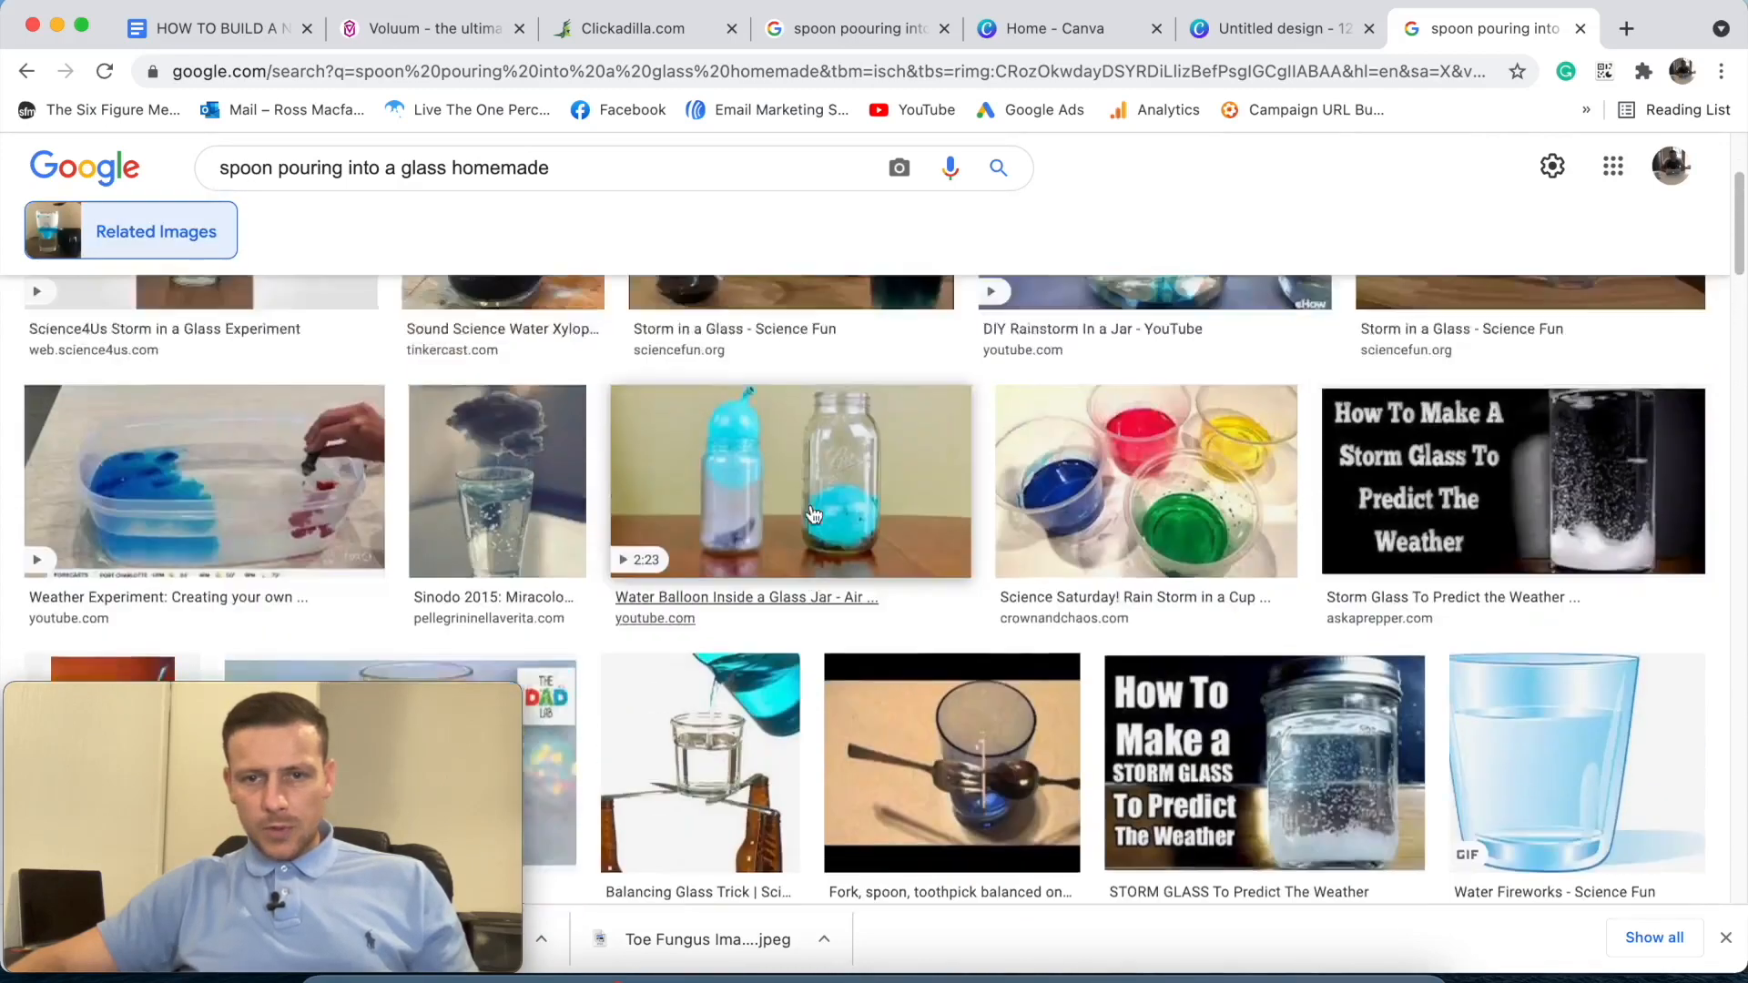
{"action": "left_click", "coordinate": [483, 466]}
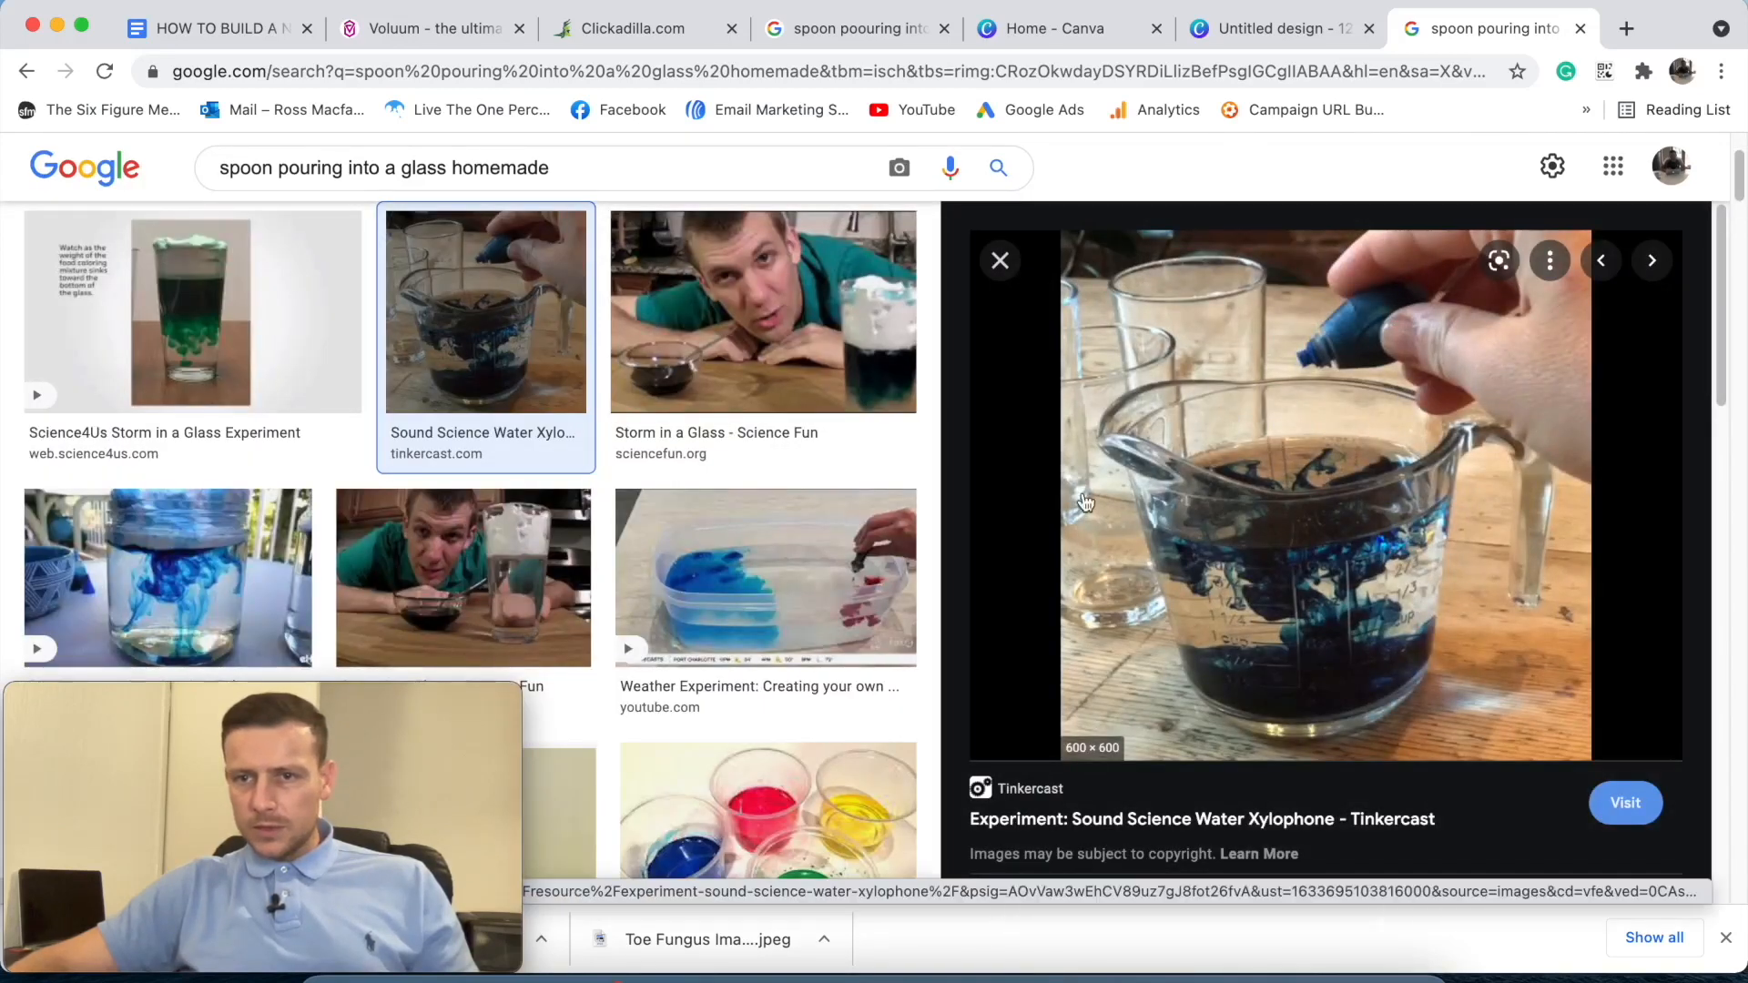
{"action": "scroll", "coordinate": [1274, 474], "scroll_direction": "down", "scroll_amount": 2}
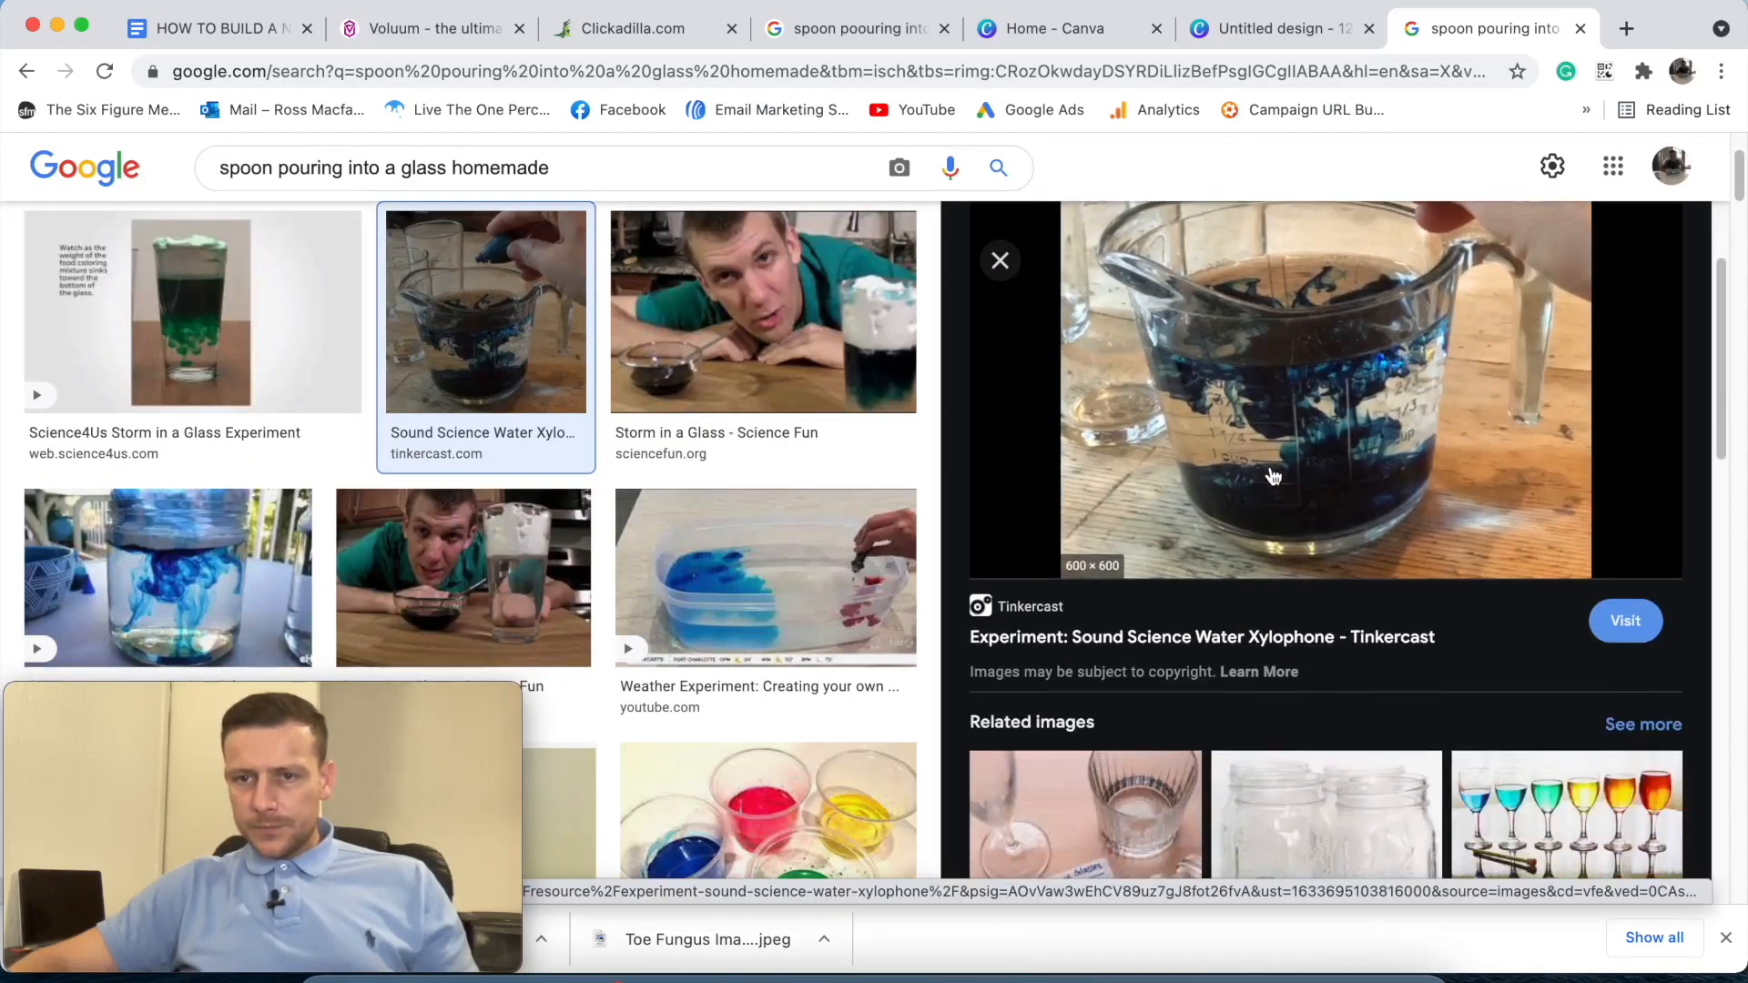
{"action": "scroll", "coordinate": [1277, 473], "scroll_direction": "up", "scroll_amount": 2}
{"action": "right_click", "coordinate": [1212, 447]}
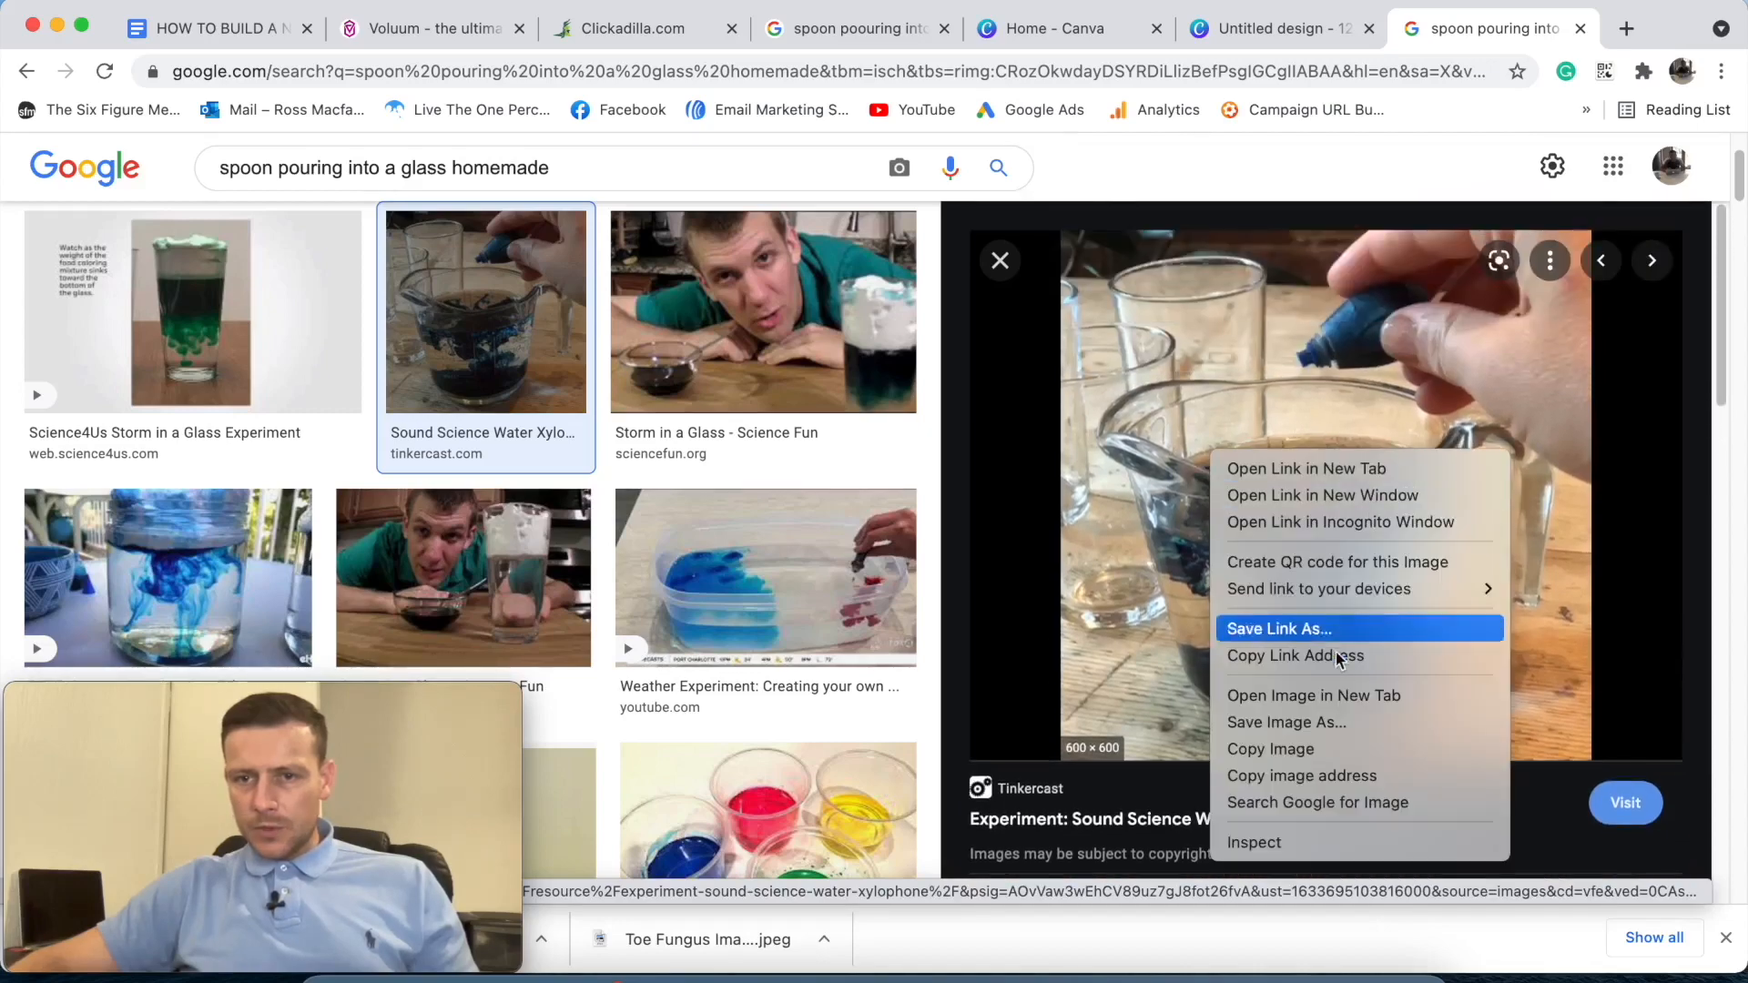
{"action": "left_click", "coordinate": [1186, 379]}
- Look through the images related to the Tinkercast water xylophone picture and return to the main preview
{"action": "scroll", "coordinate": [1293, 454], "scroll_direction": "down", "scroll_amount": 9}
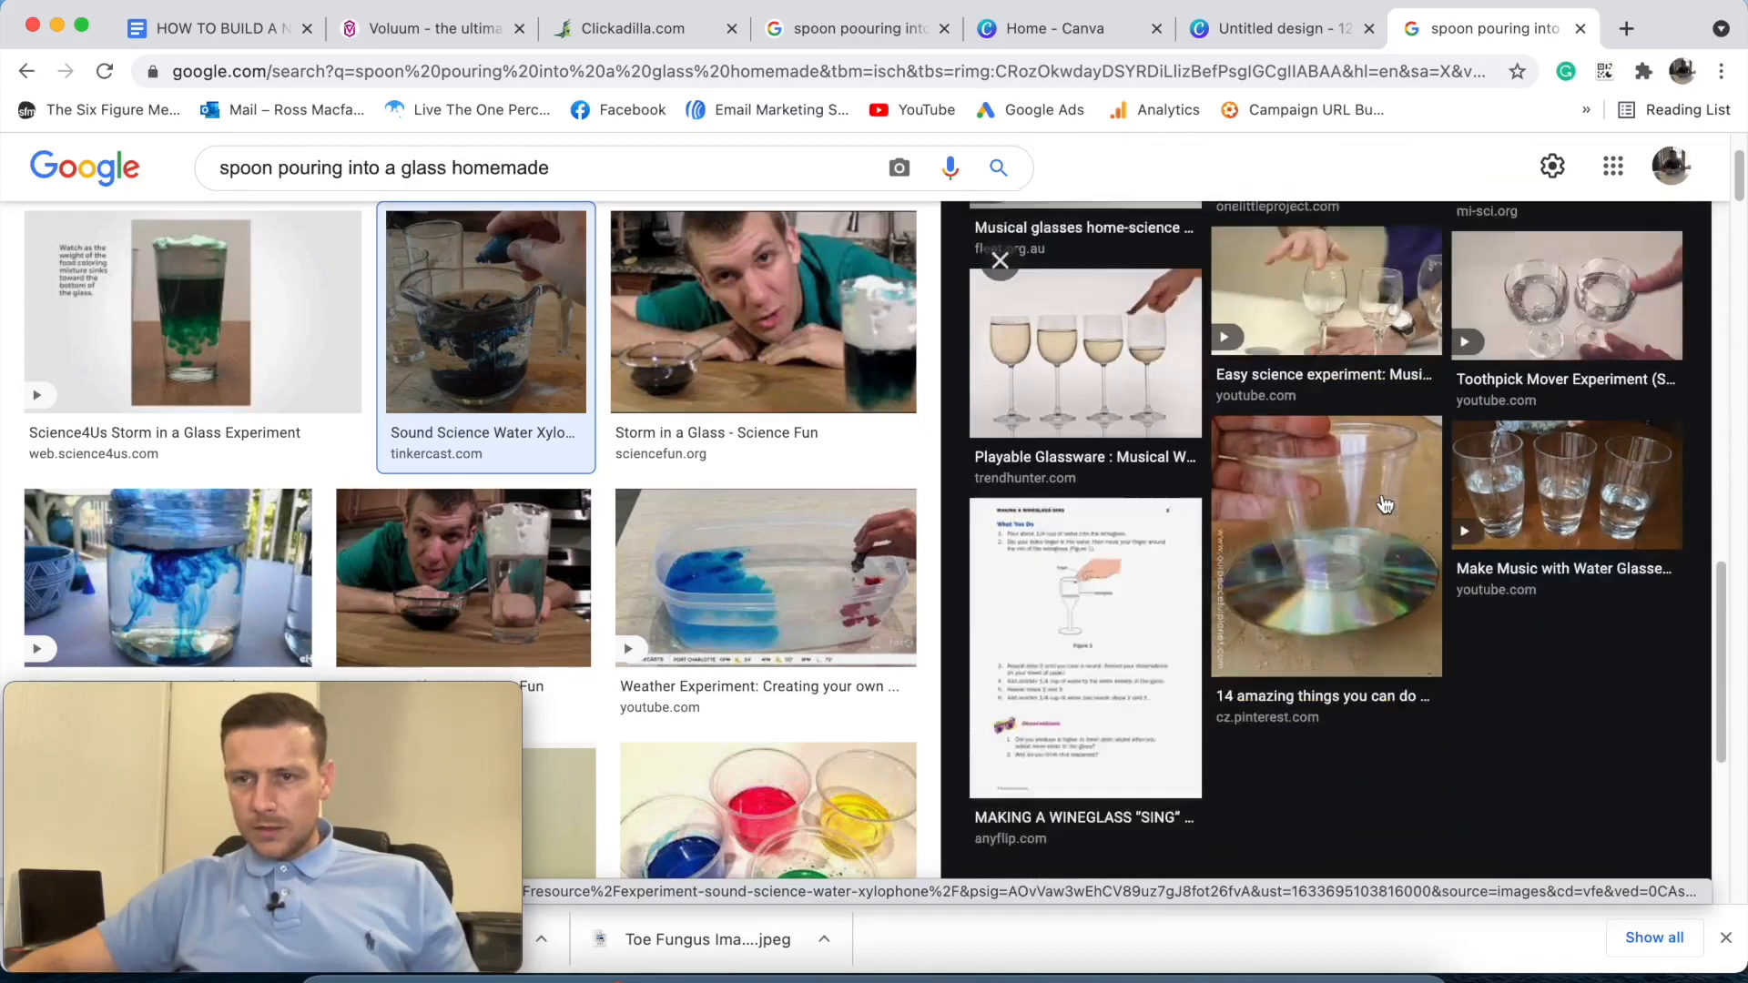
{"action": "scroll", "coordinate": [1377, 496], "scroll_direction": "up", "scroll_amount": 8}
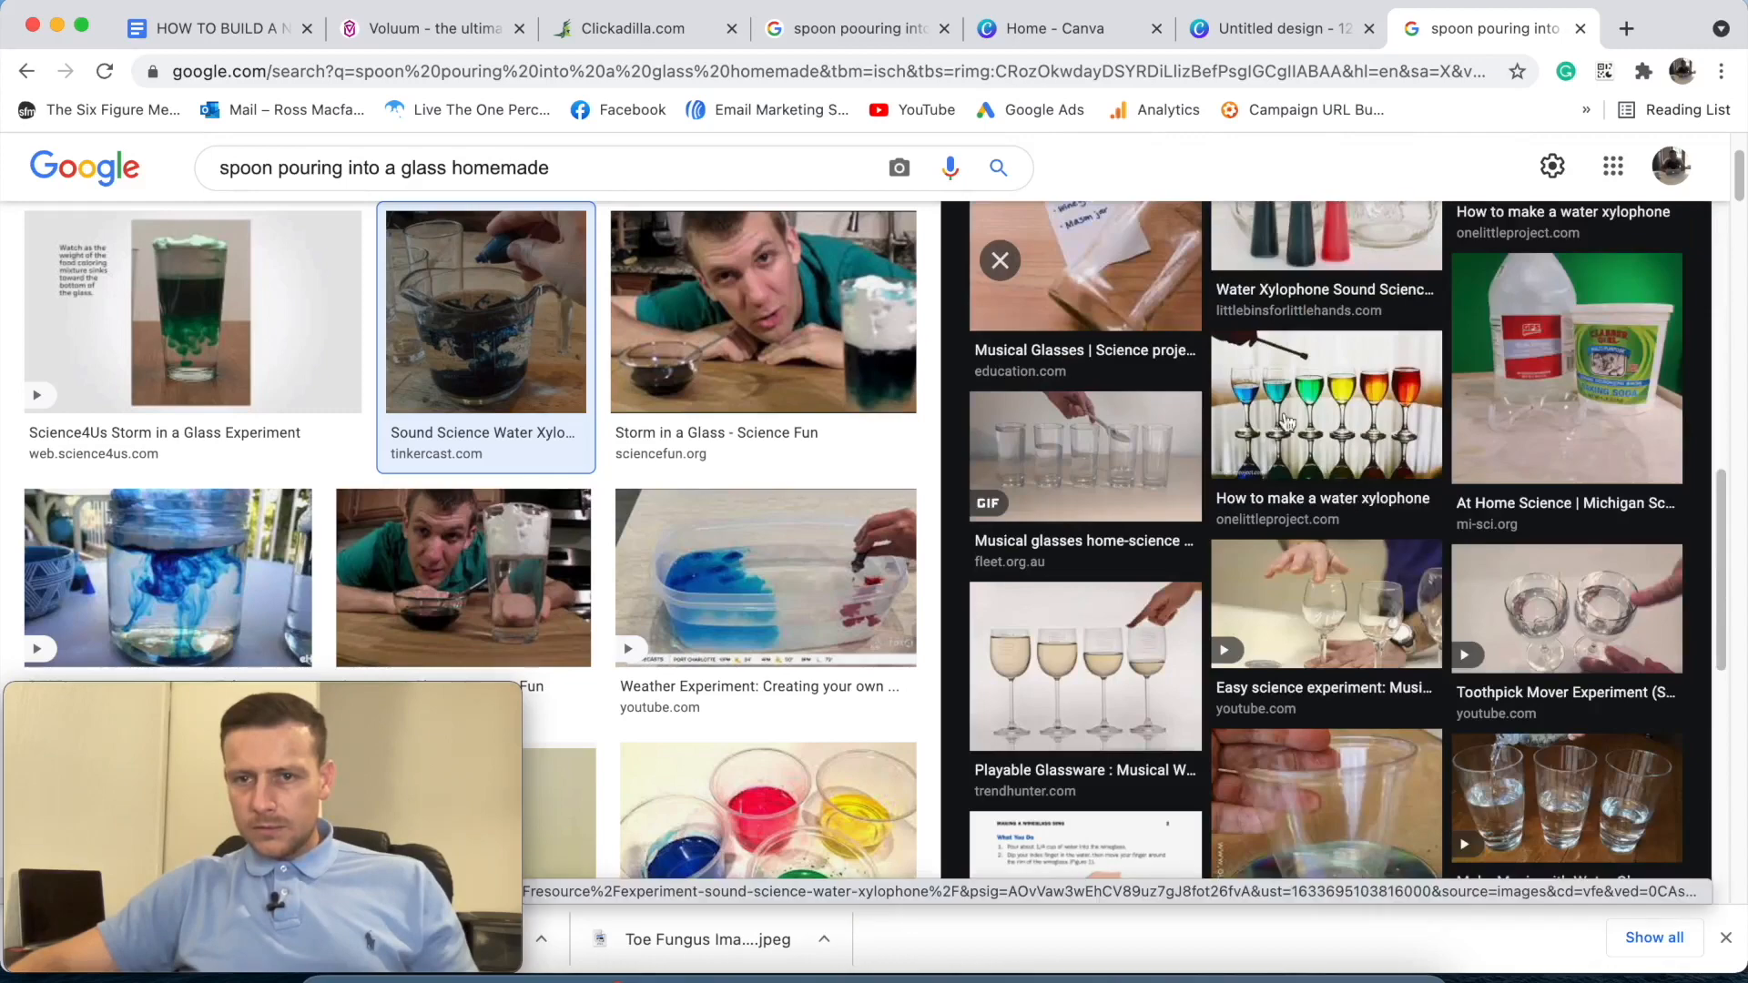
{"action": "scroll", "coordinate": [1223, 423], "scroll_direction": "up", "scroll_amount": 5}
{"action": "right_click", "coordinate": [1226, 418]}
{"action": "left_click", "coordinate": [1221, 445]}
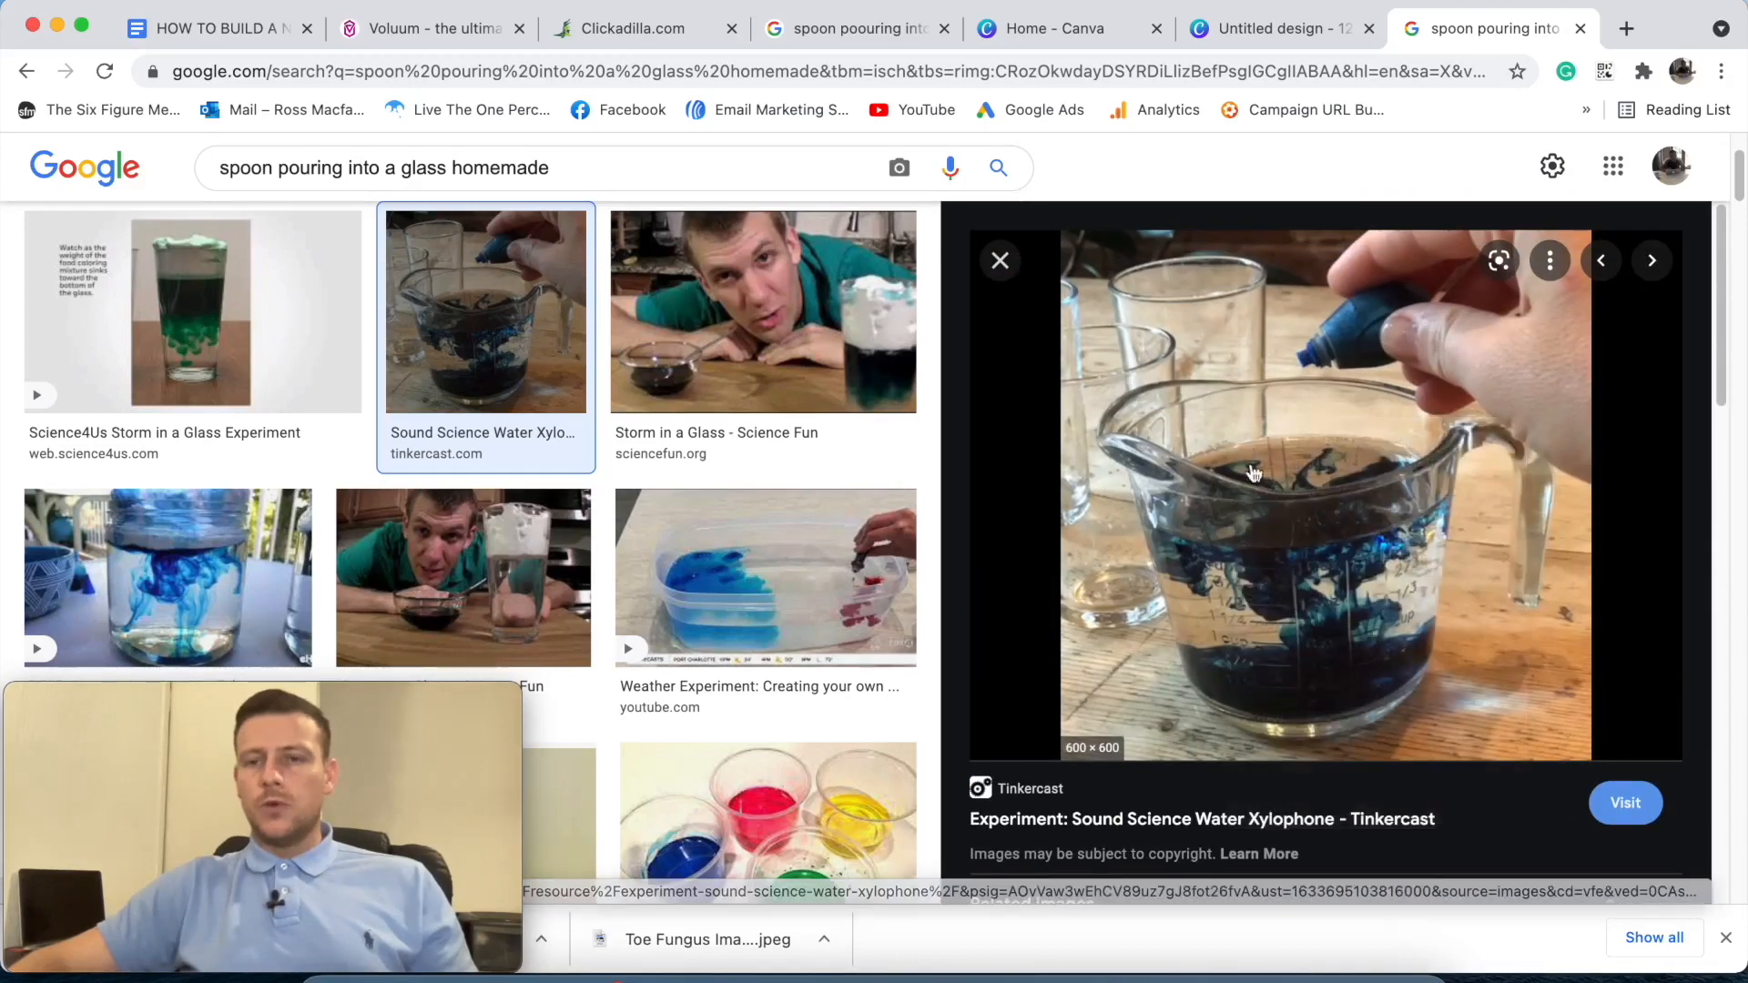
- Save the Tinkercast glass jug image to Downloads under the file name "Creative 2"
{"action": "right_click", "coordinate": [1239, 428]}
{"action": "left_click", "coordinate": [1366, 701]}
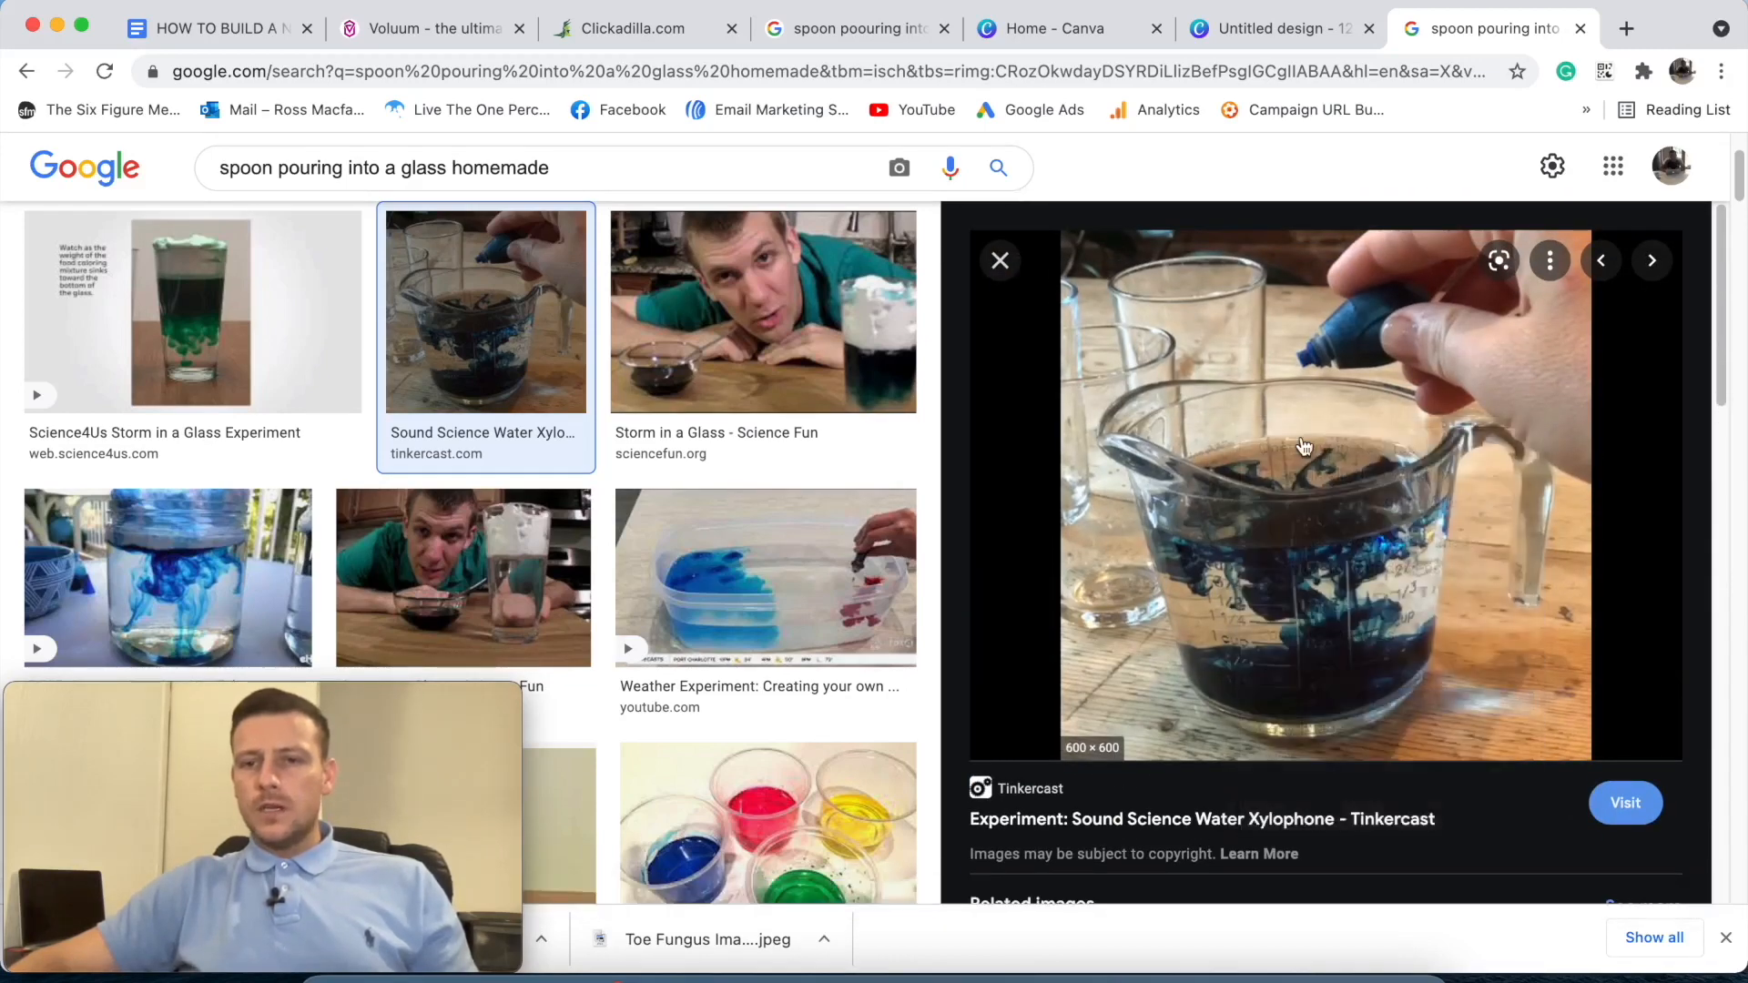
{"action": "key", "text": "BackSpace"}
{"action": "type", "text": "C"}
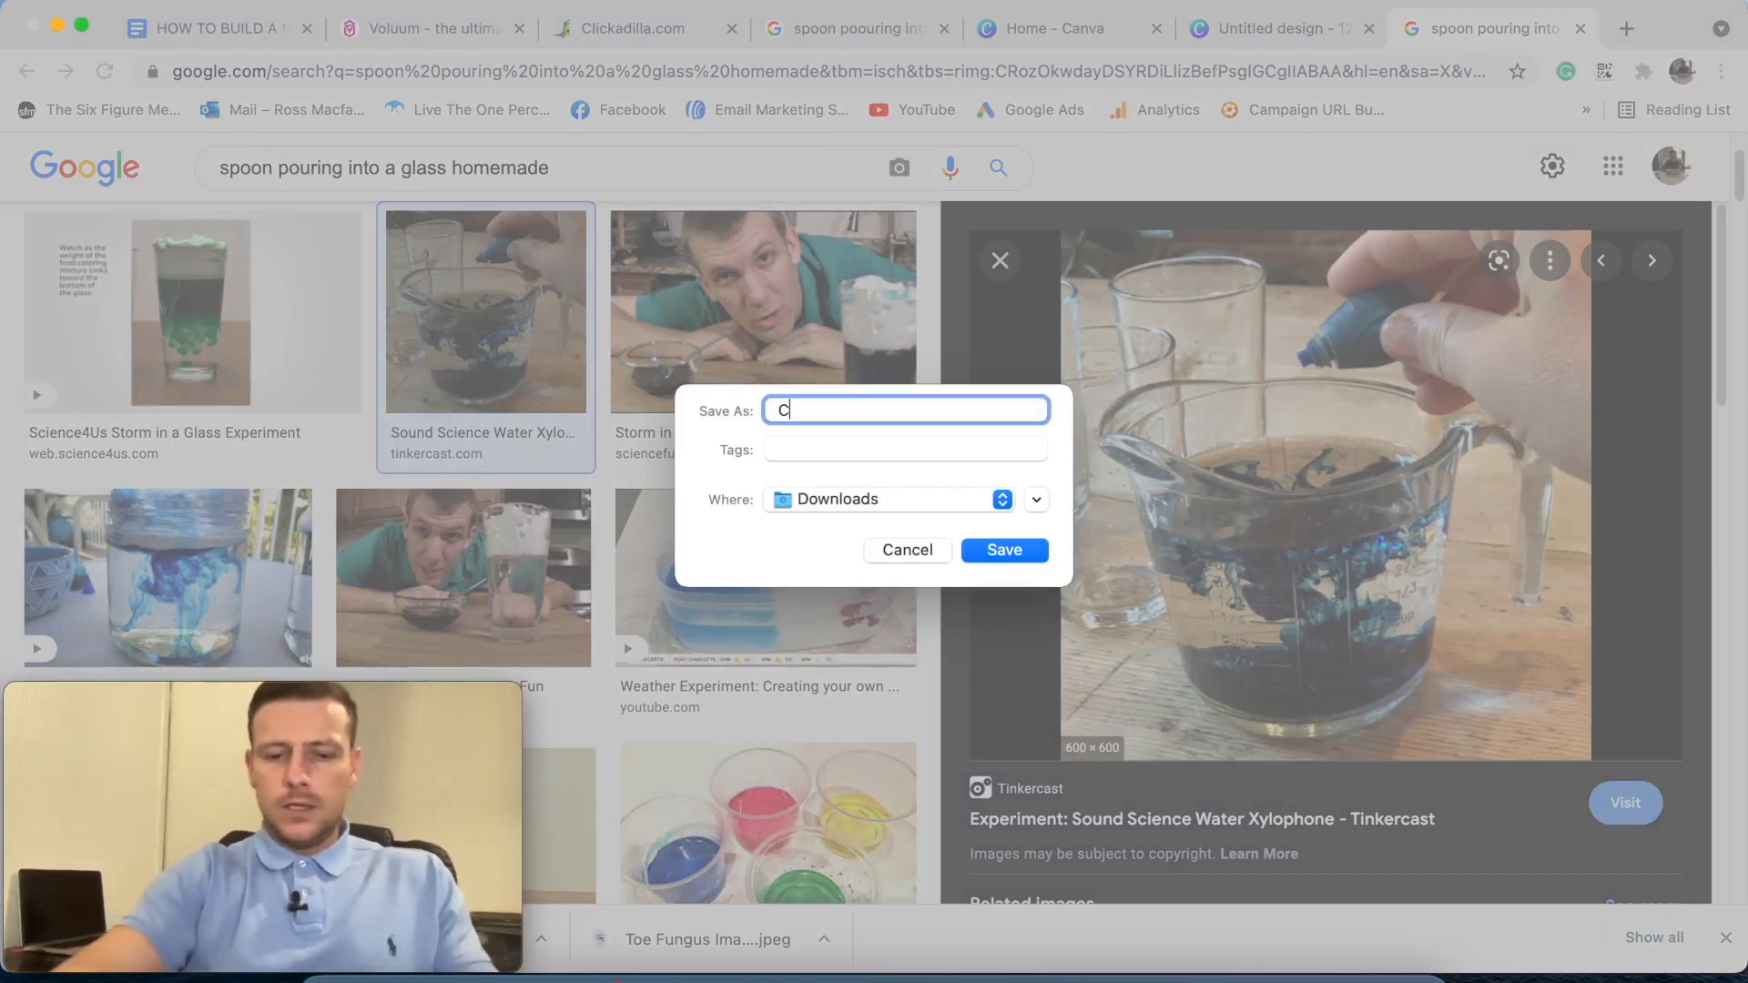
{"action": "type", "text": "reatice"}
{"action": "key", "text": "BackSpace"}
{"action": "key", "text": "BackSpace"}
{"action": "type", "text": "ve"}
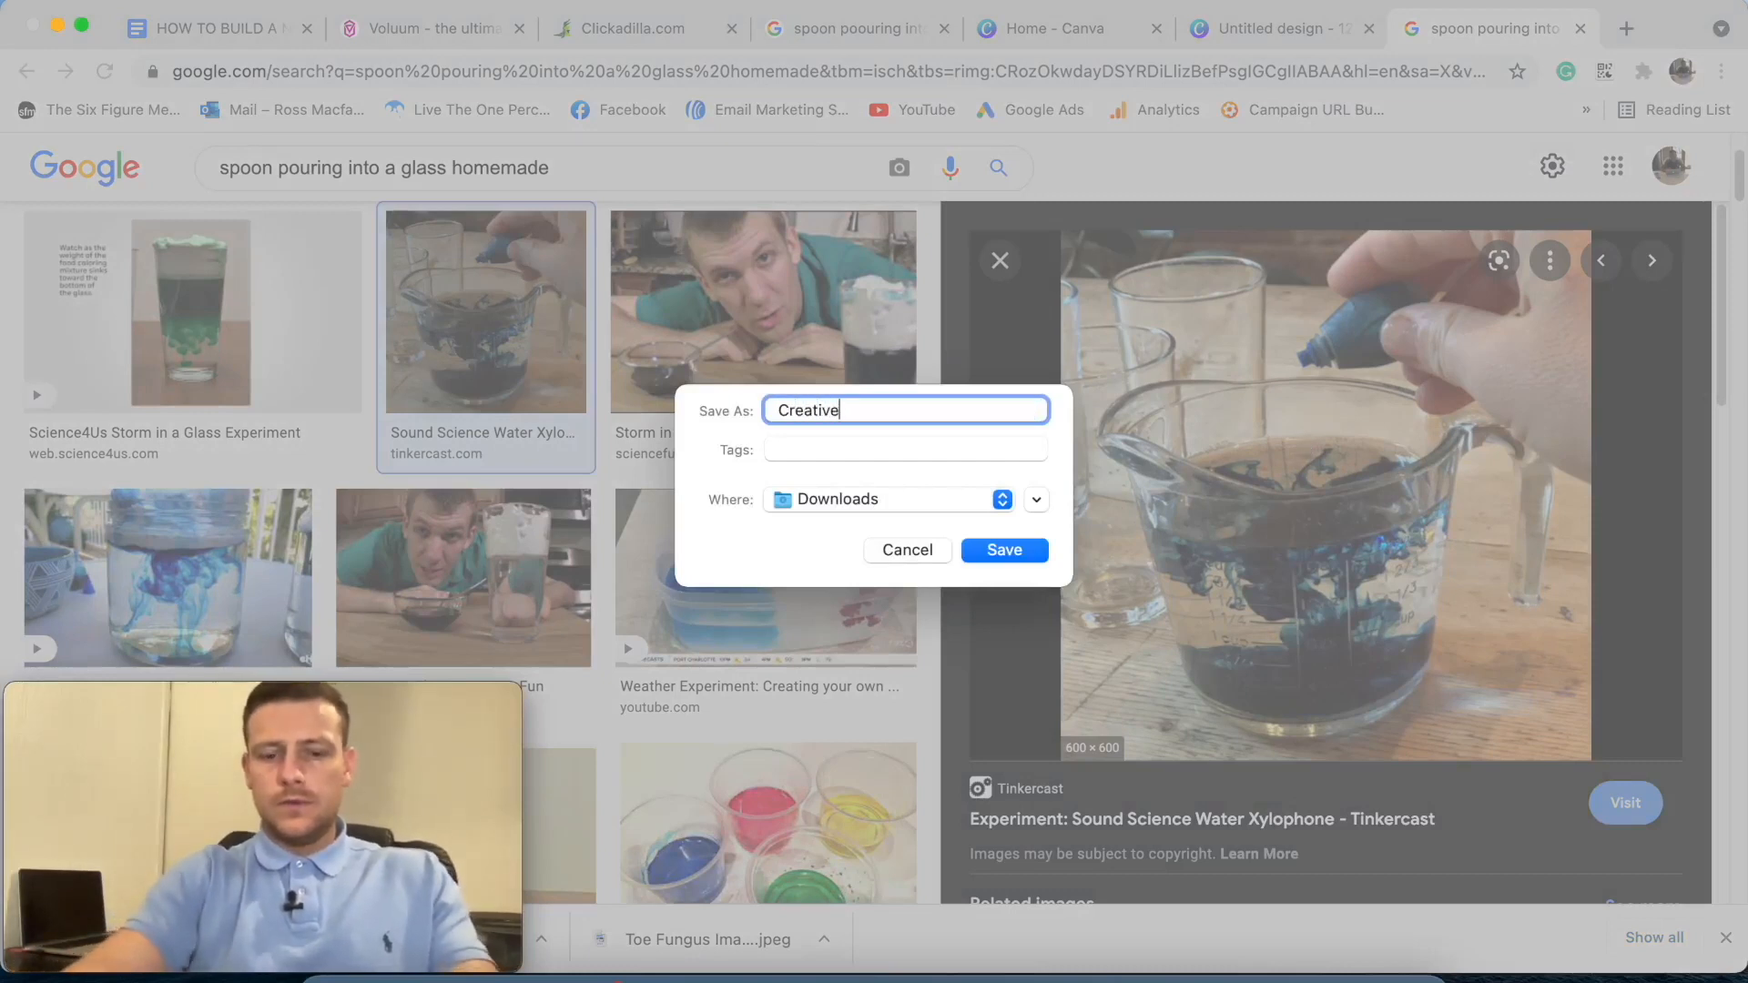
{"action": "type", "text": " 2"}
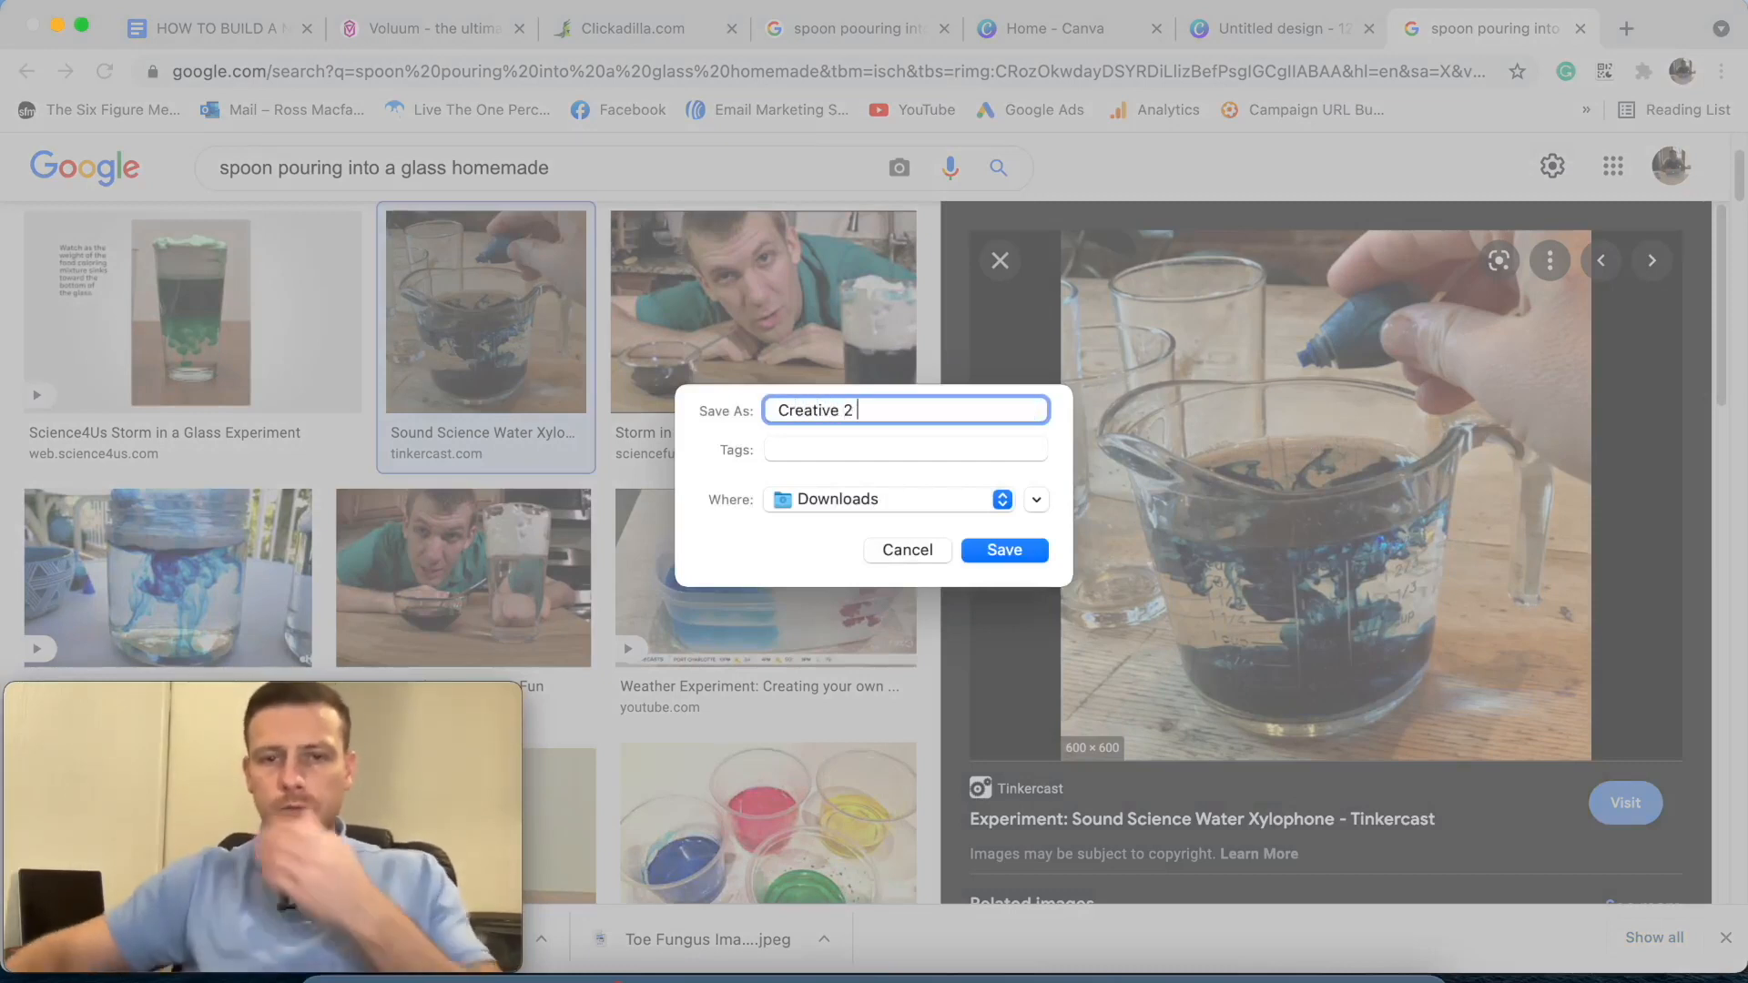
{"action": "left_click", "coordinate": [1005, 550]}
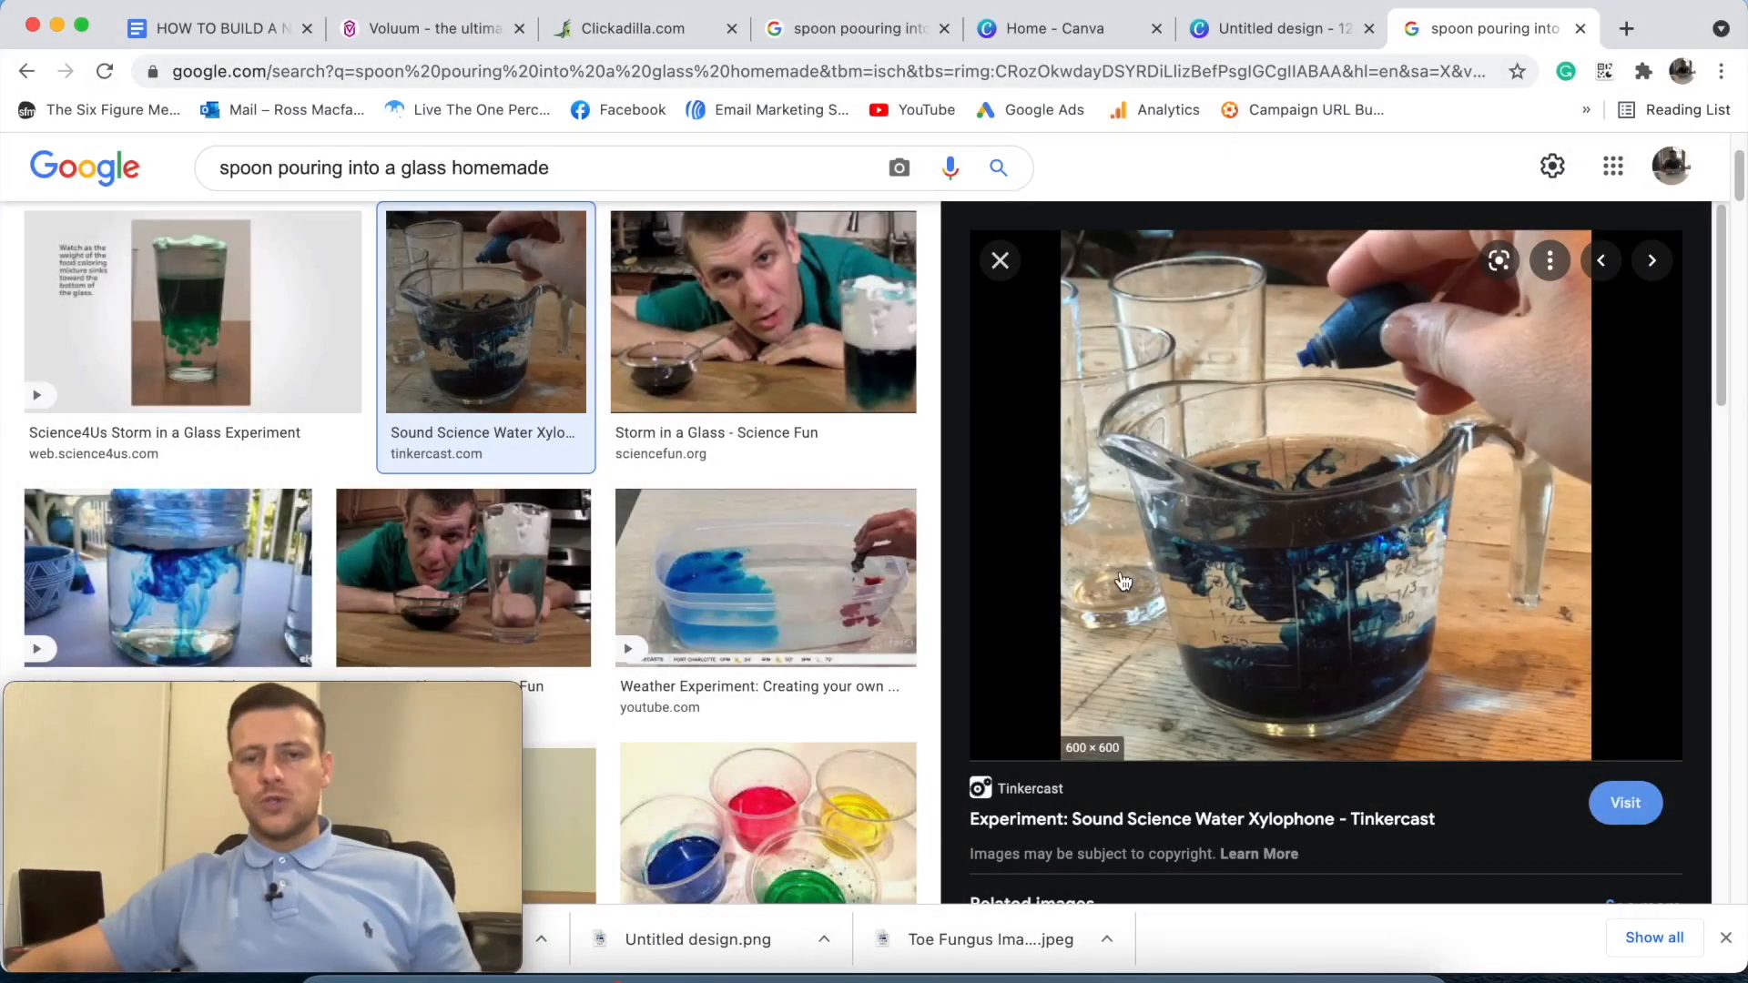
- Switch to the campaign outline document and review the offer and funnel steps, STEP 1 and STEP 2
{"action": "left_click", "coordinate": [170, 29]}
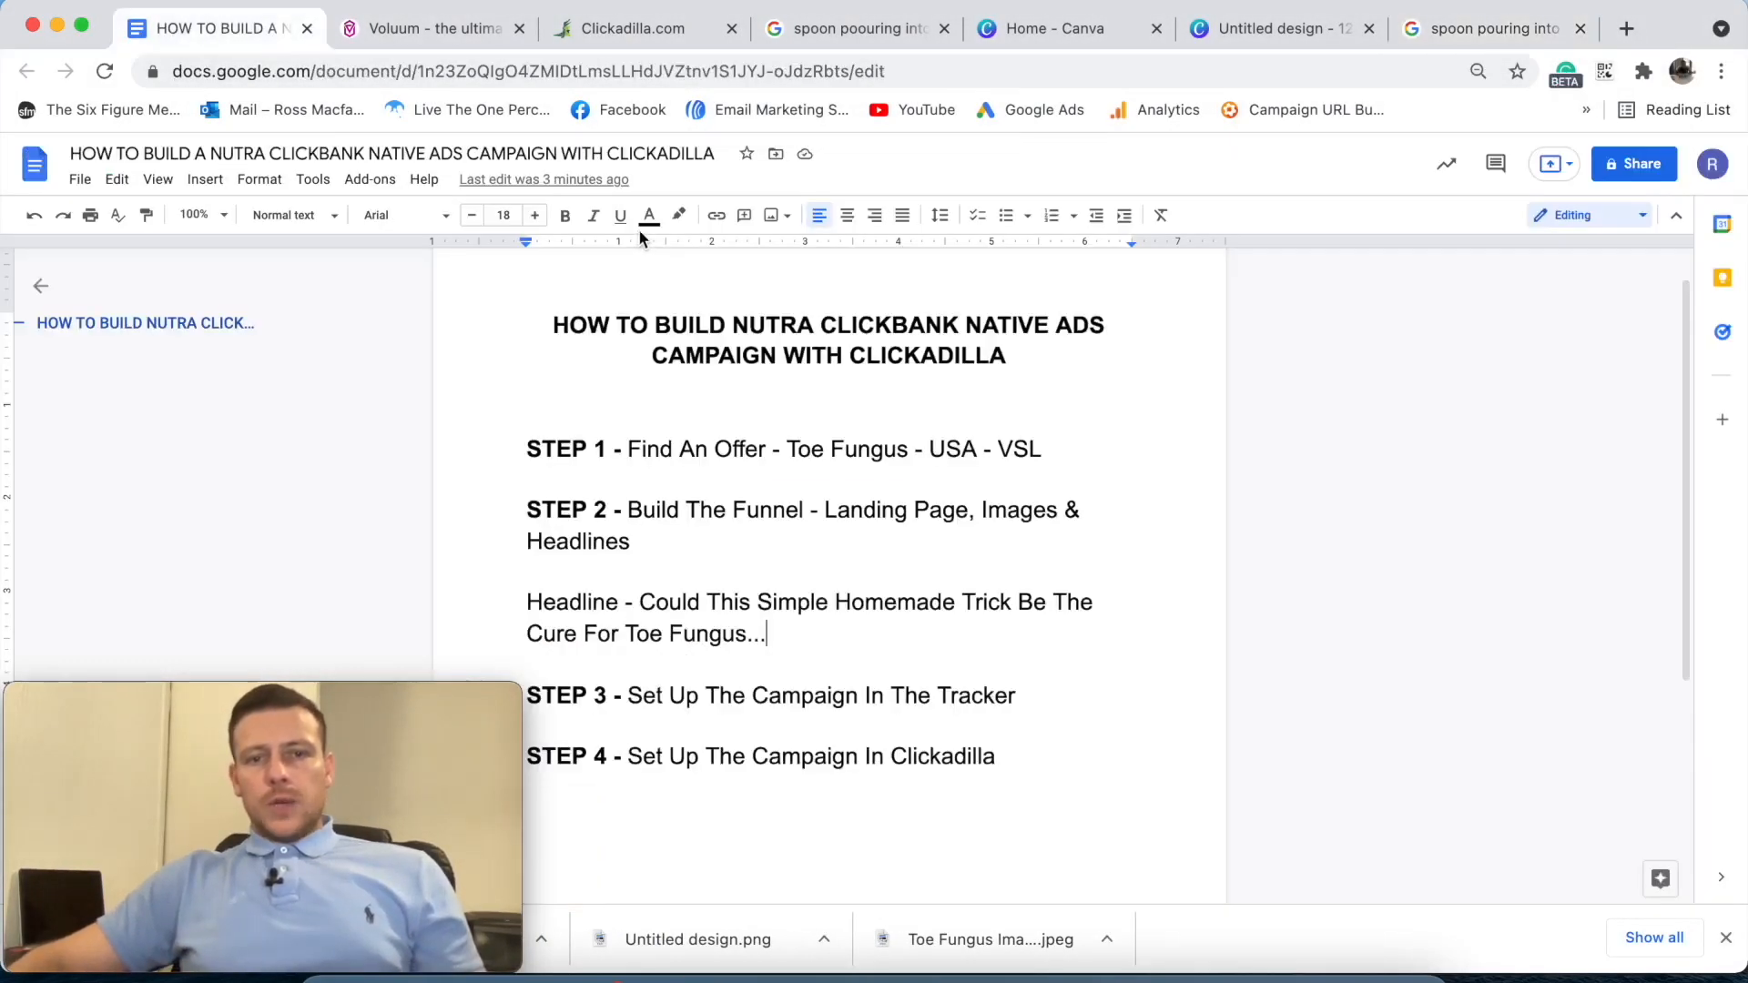
{"action": "left_click_drag", "start_coordinate": [547, 449], "coordinate": [1014, 451]}
{"action": "left_click_drag", "start_coordinate": [515, 526], "coordinate": [1069, 531]}
{"action": "left_click", "coordinate": [797, 544]}
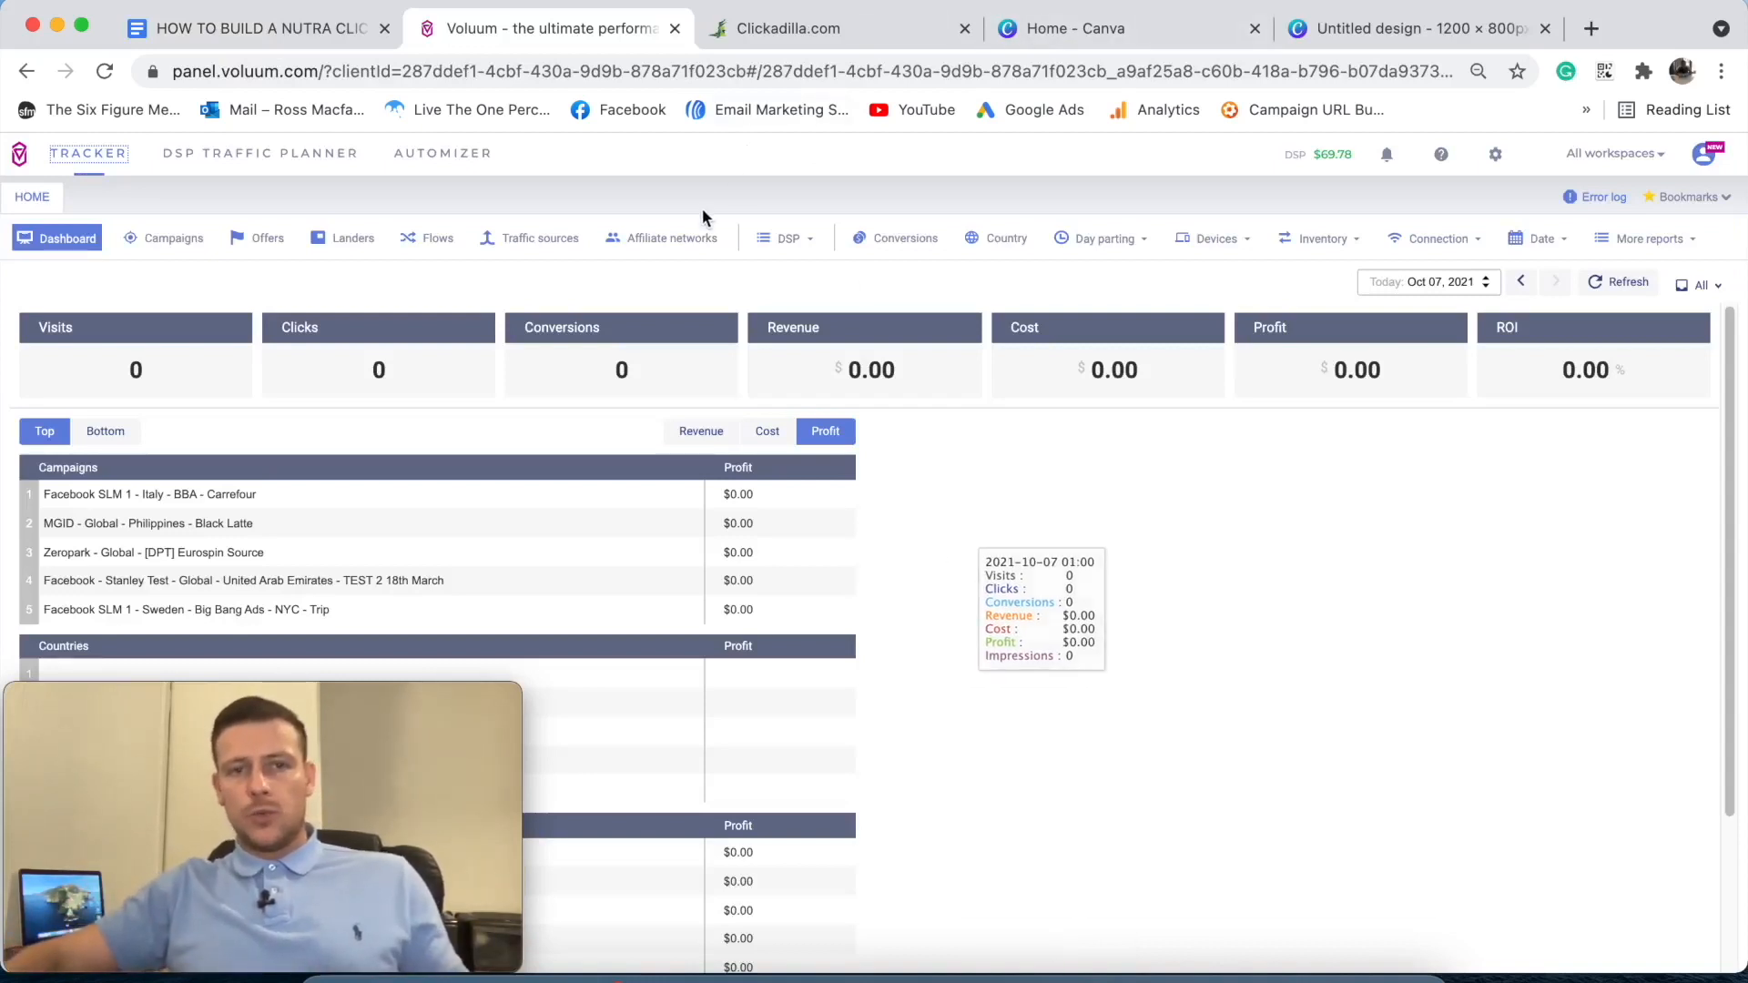
- Switch to Voluum, look through the templates offered for adding an affiliate network, and close the list
{"action": "left_click", "coordinate": [672, 238]}
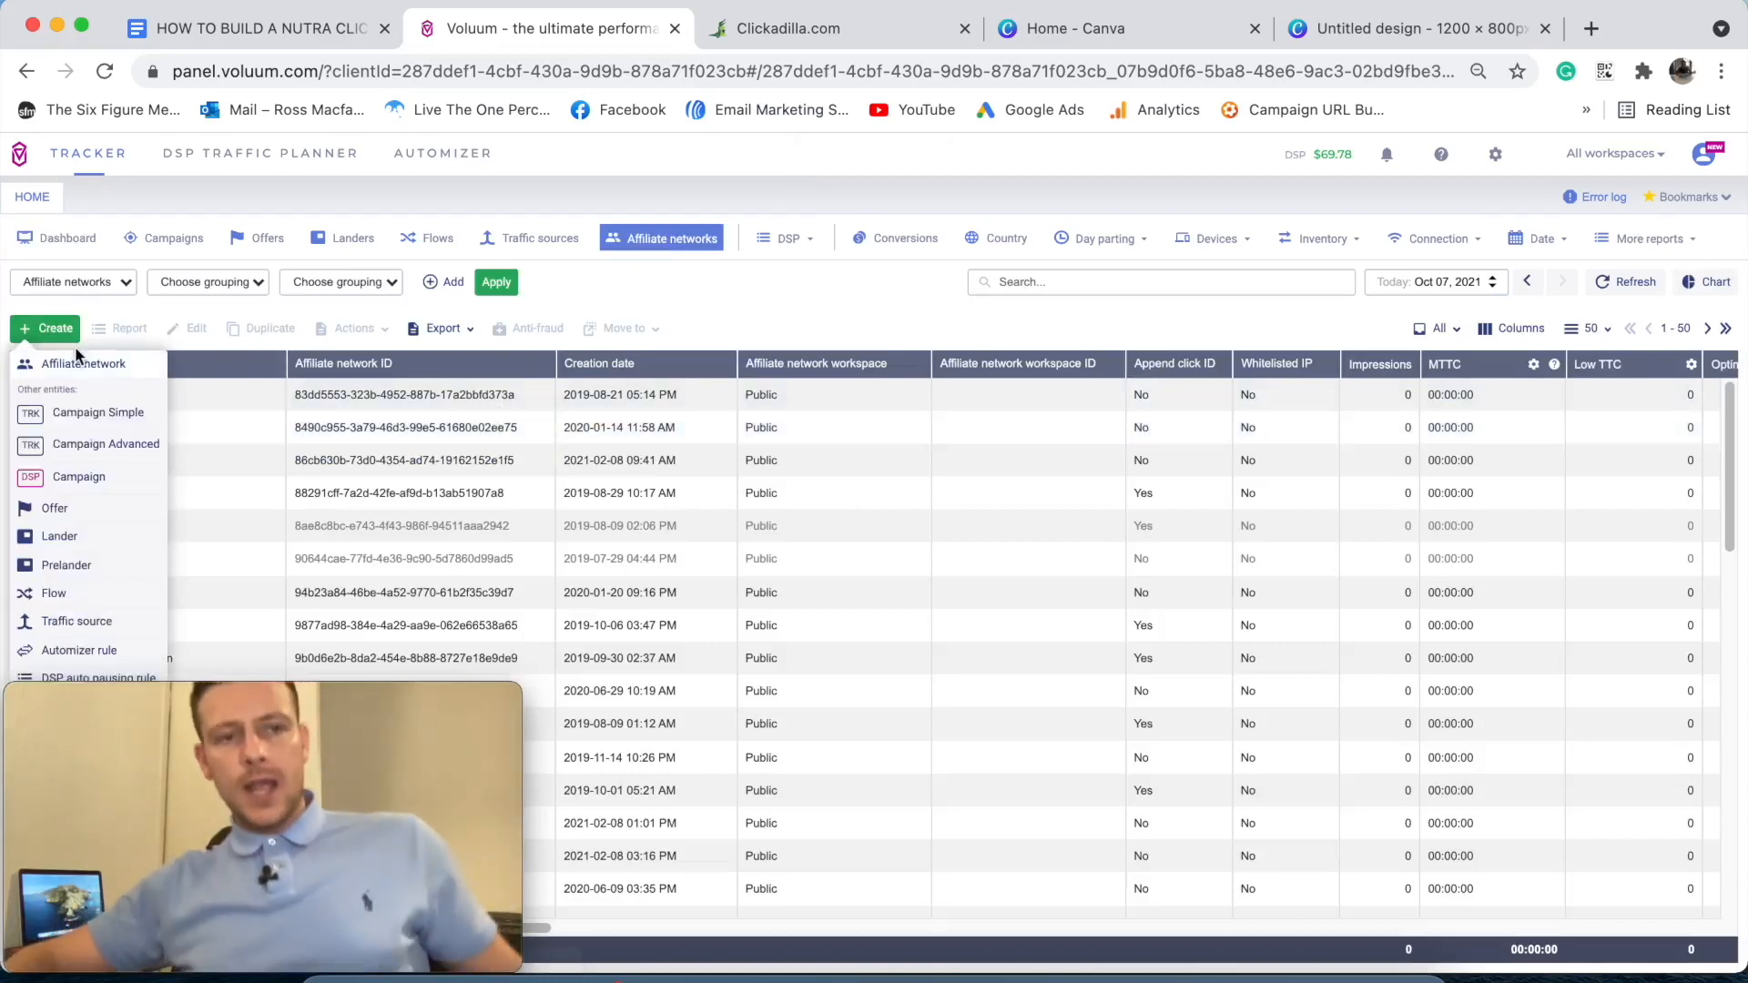
{"action": "left_click", "coordinate": [84, 365]}
{"action": "left_click", "coordinate": [47, 328]}
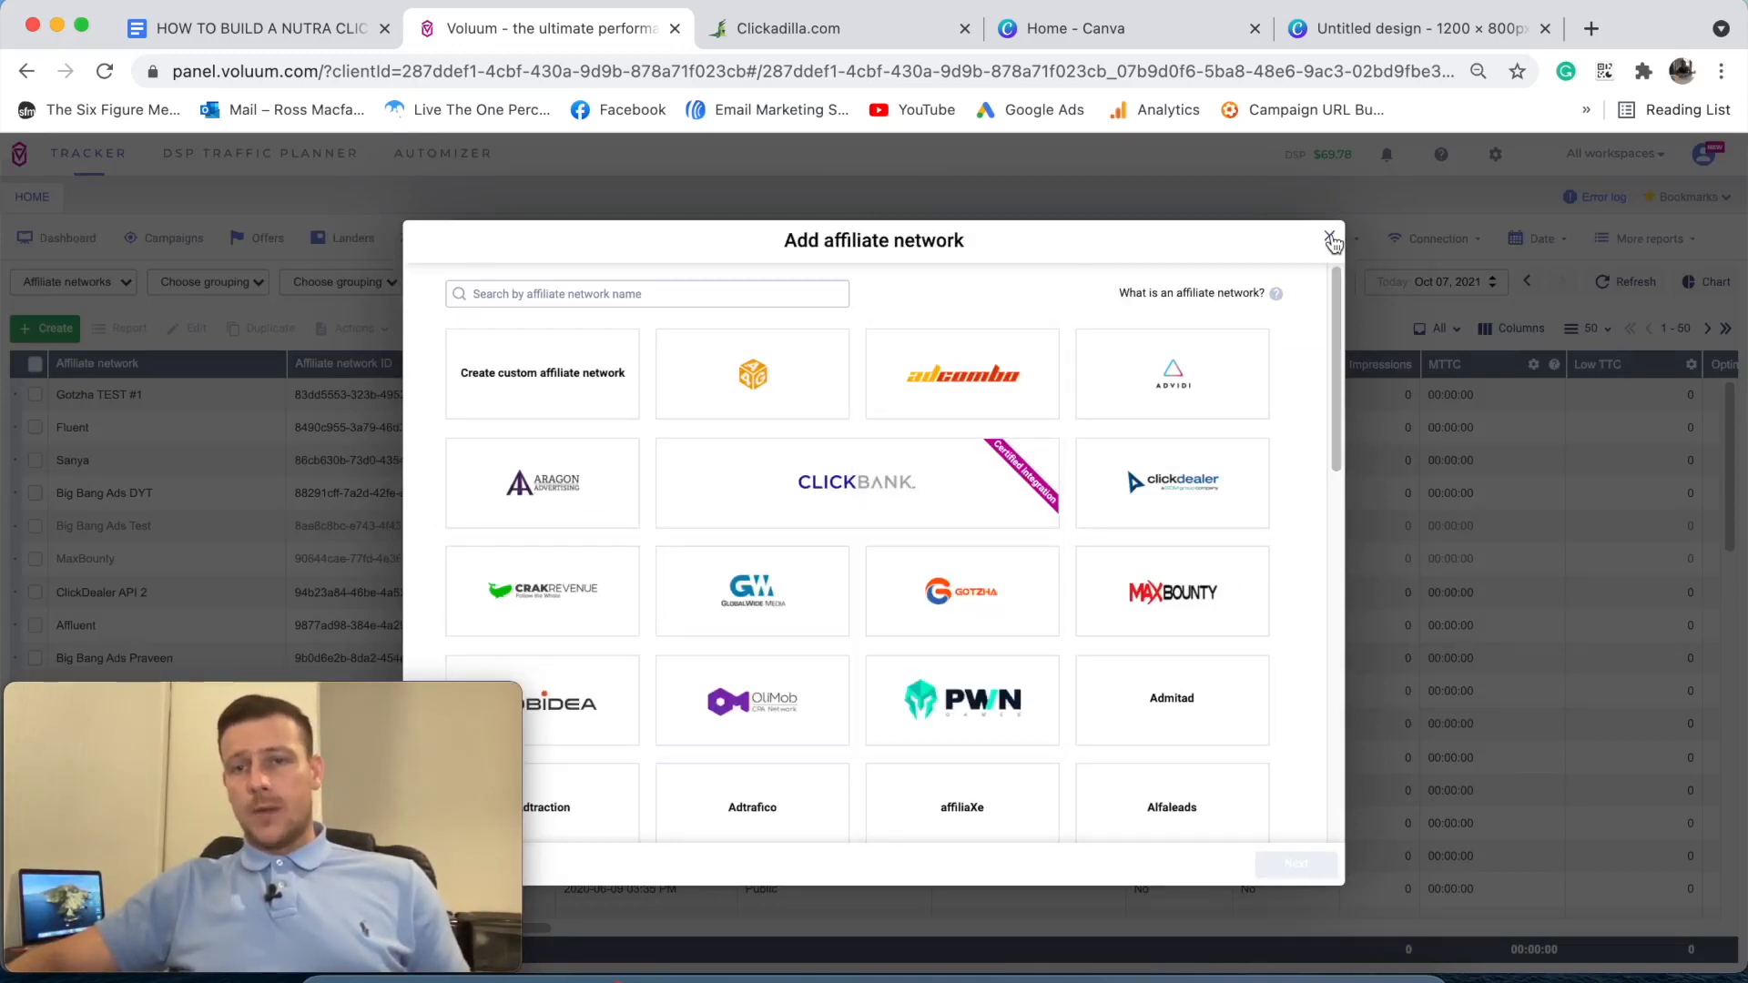
{"action": "left_click", "coordinate": [1331, 239]}
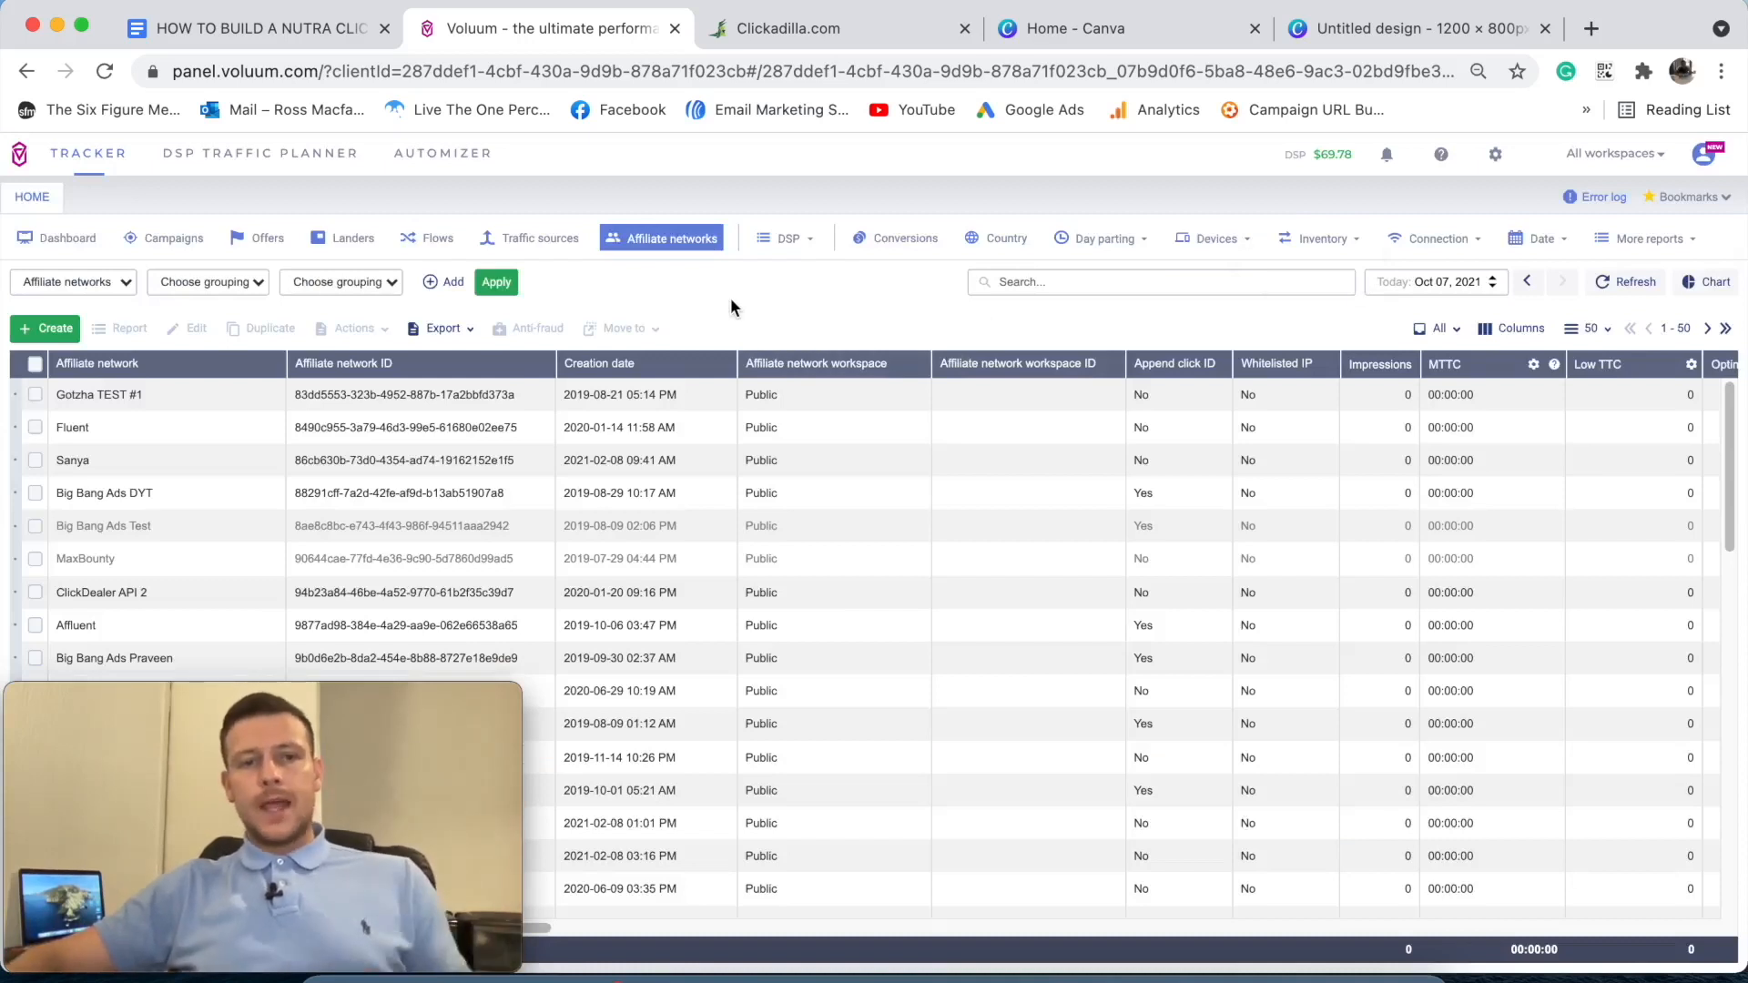
- Search the traffic source templates for "click", review the ClickAdilla template down to its postback URL, and close it without saving
{"action": "left_click", "coordinate": [510, 281]}
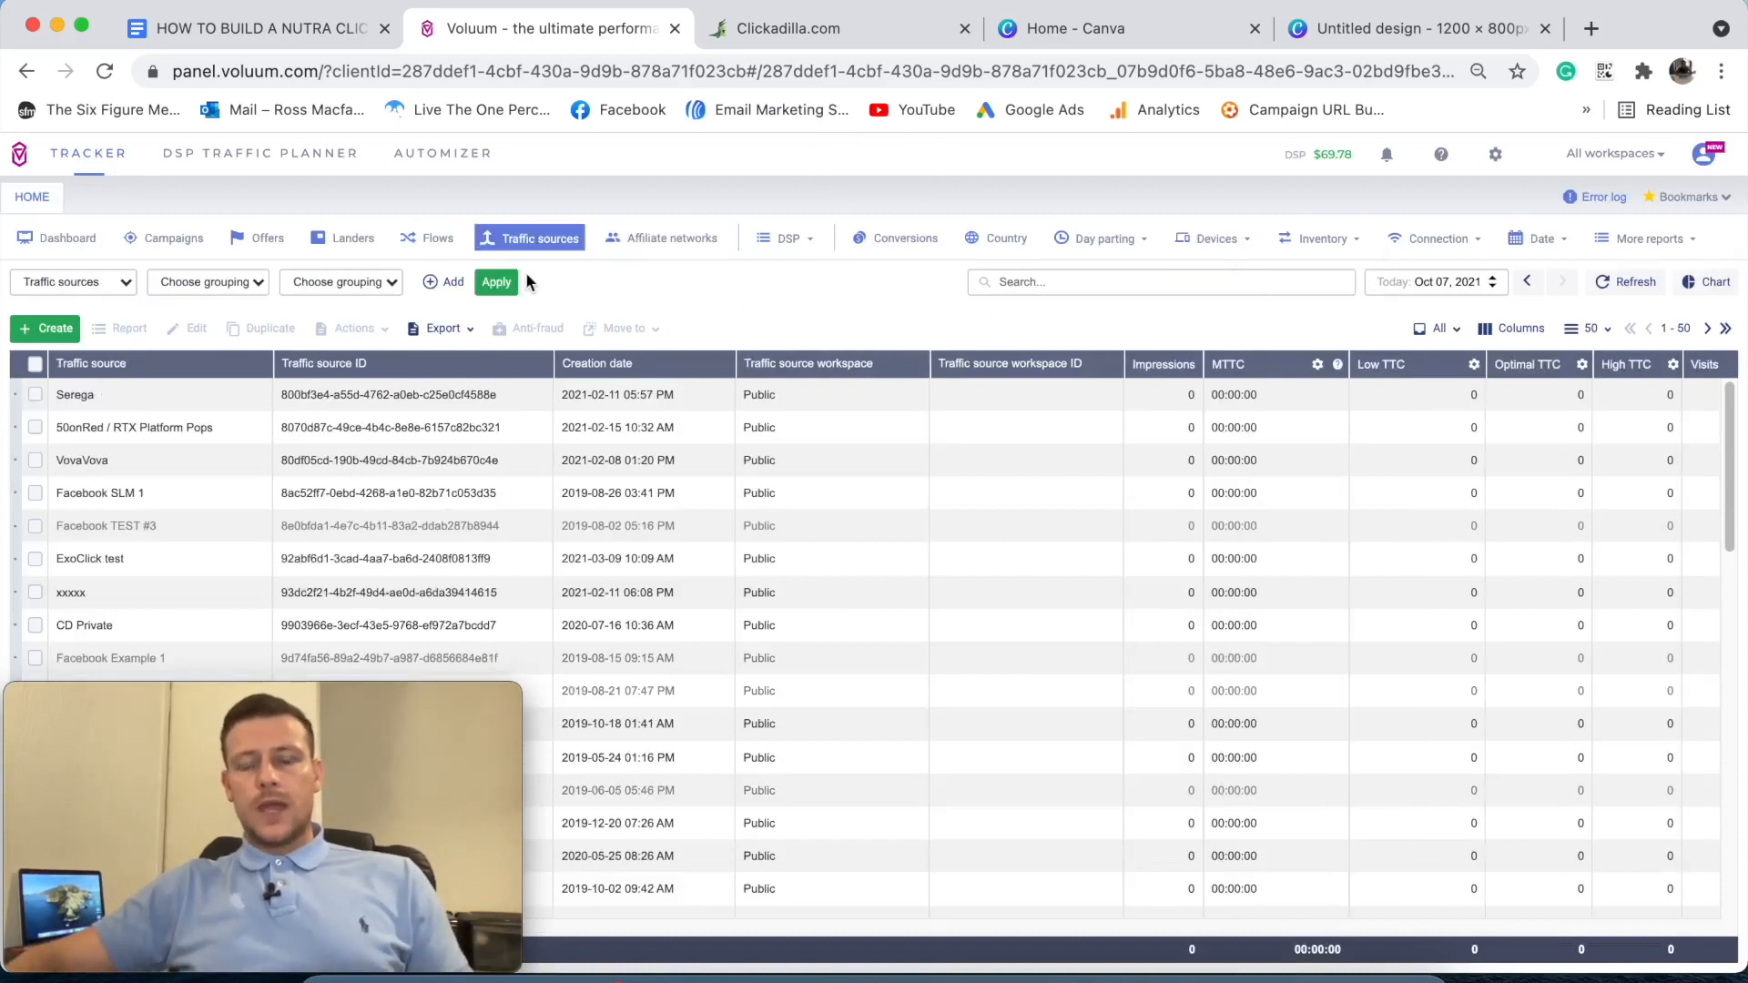
{"action": "left_click", "coordinate": [45, 328]}
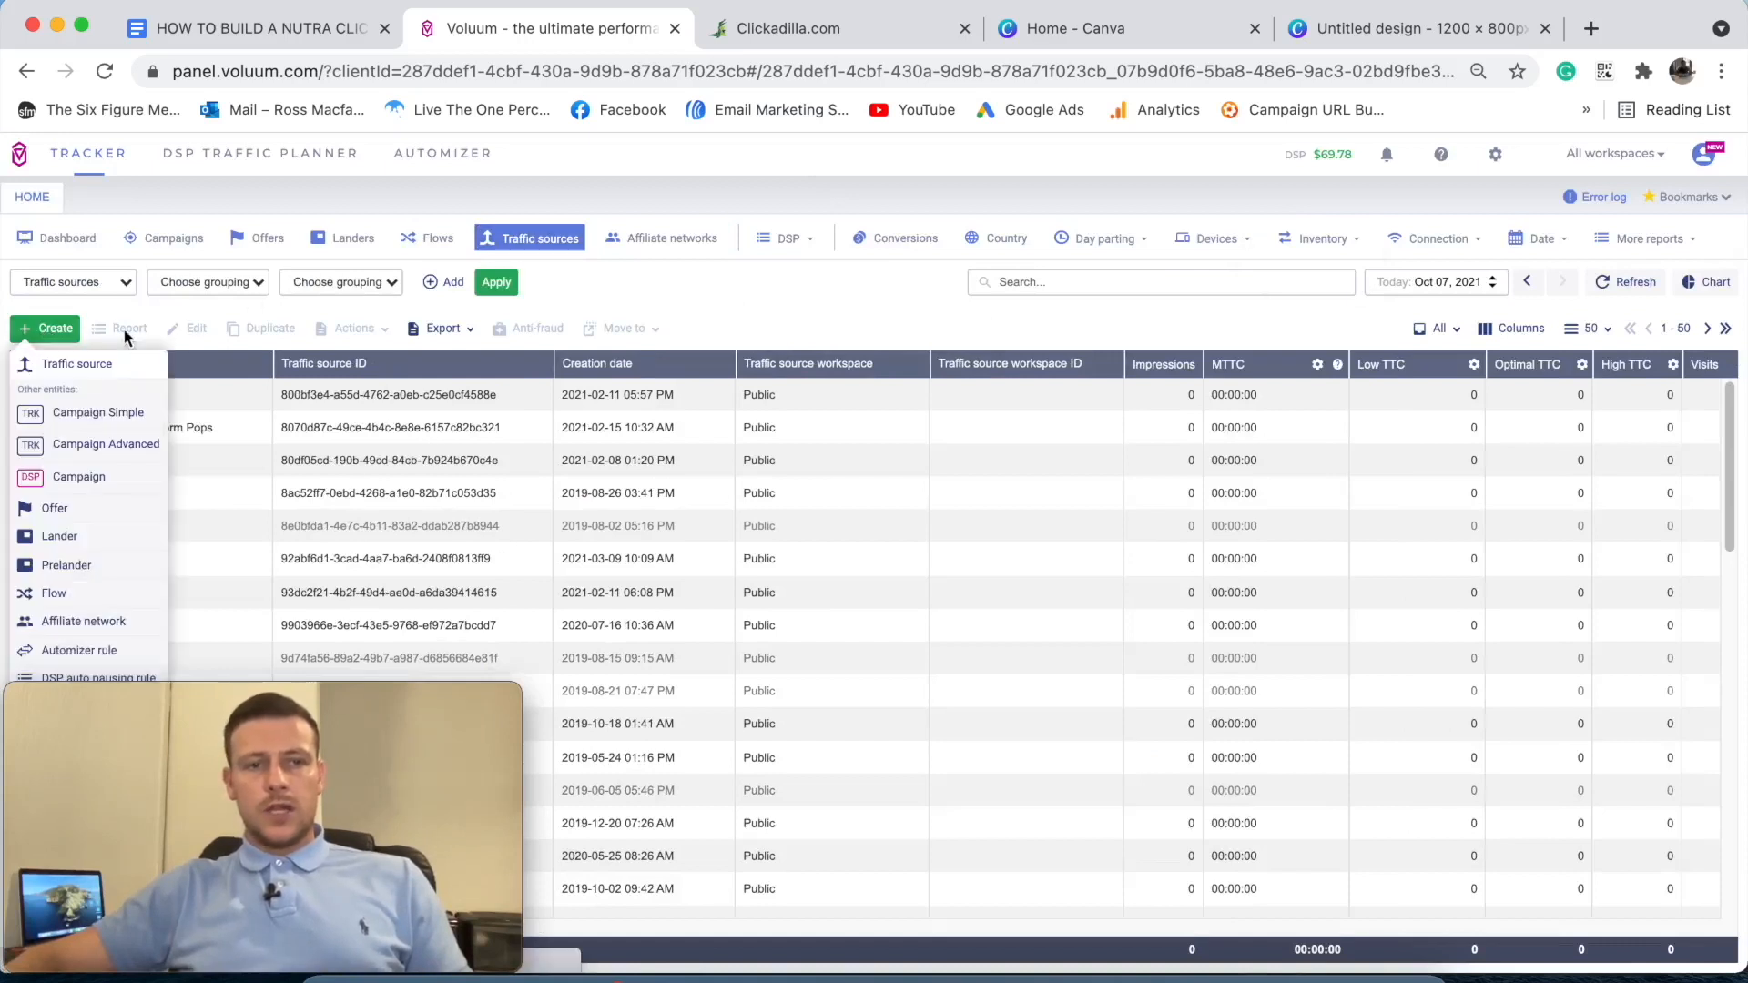
{"action": "left_click", "coordinate": [54, 362]}
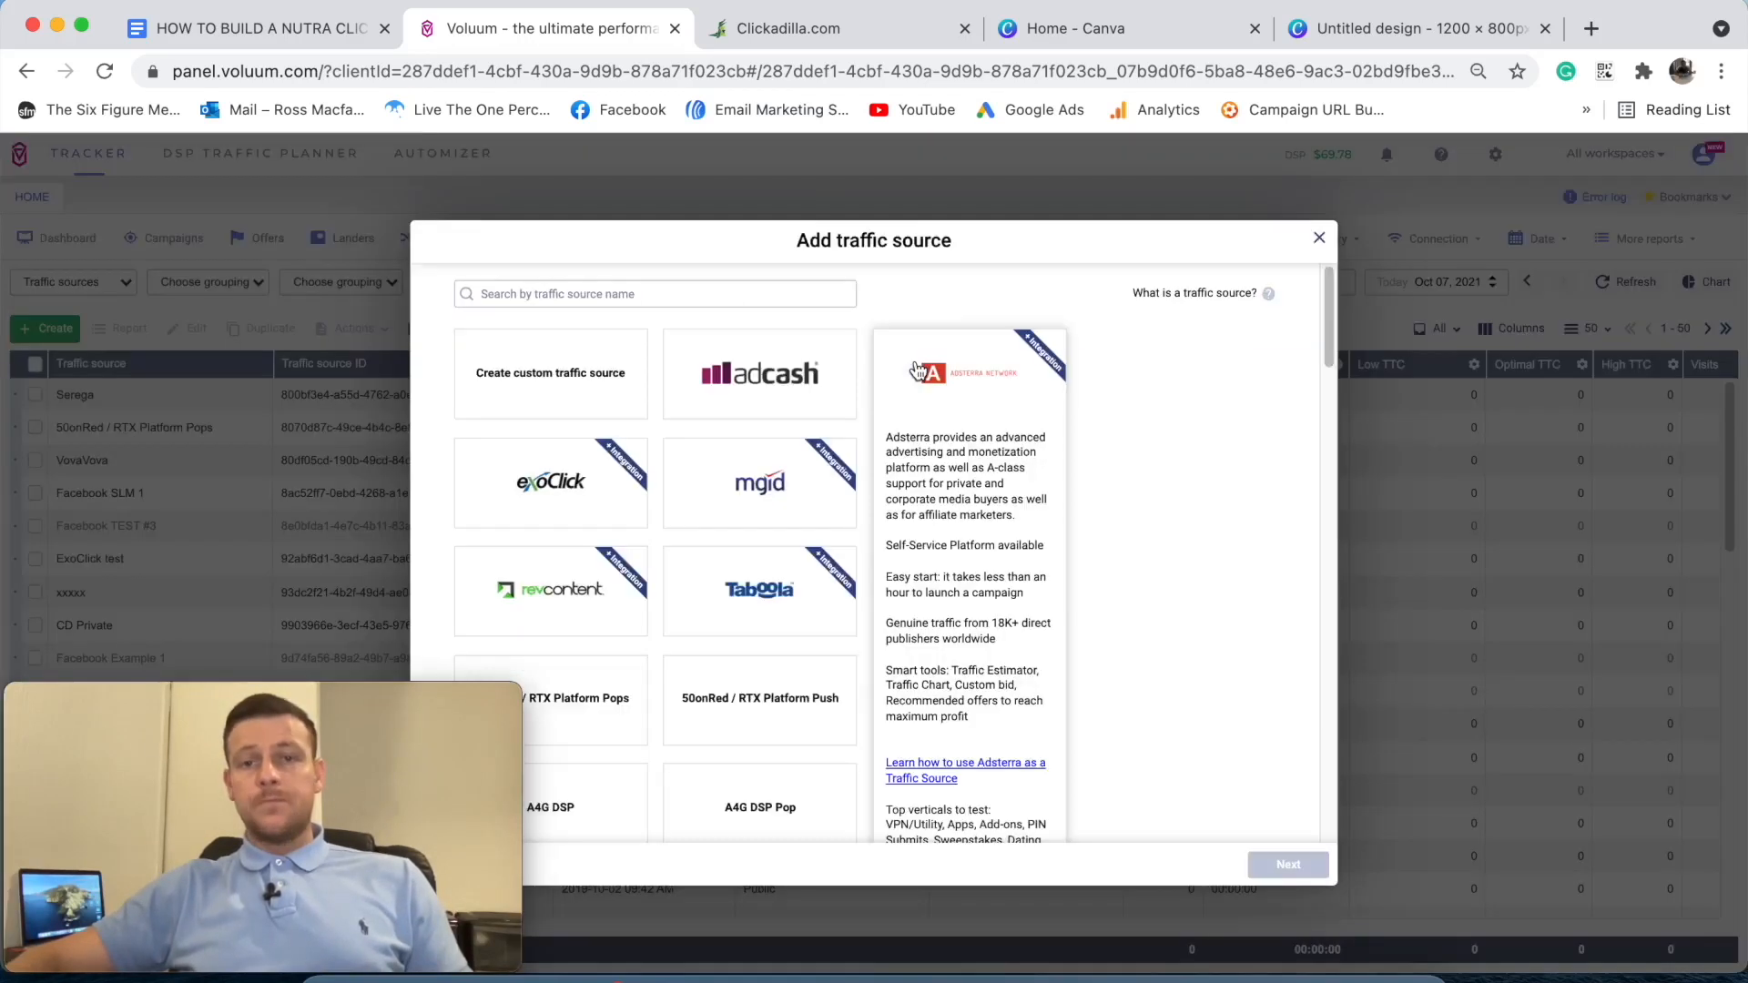
{"action": "left_click", "coordinate": [581, 296]}
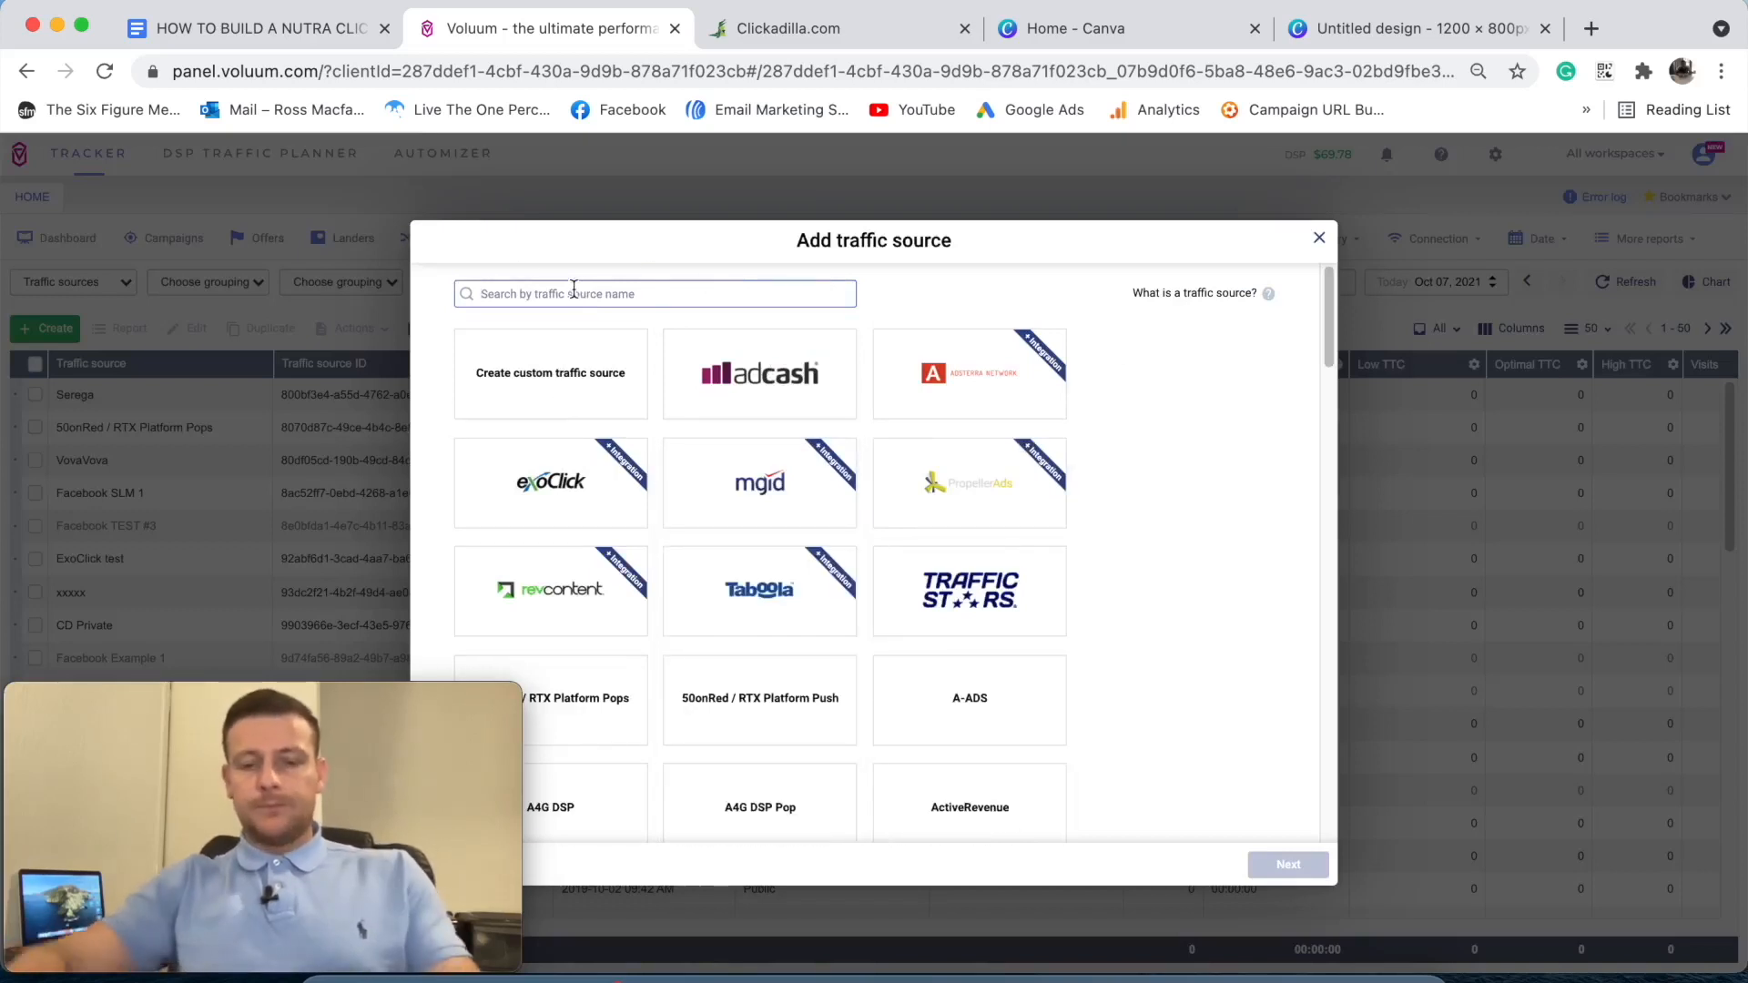
{"action": "type", "text": "click"}
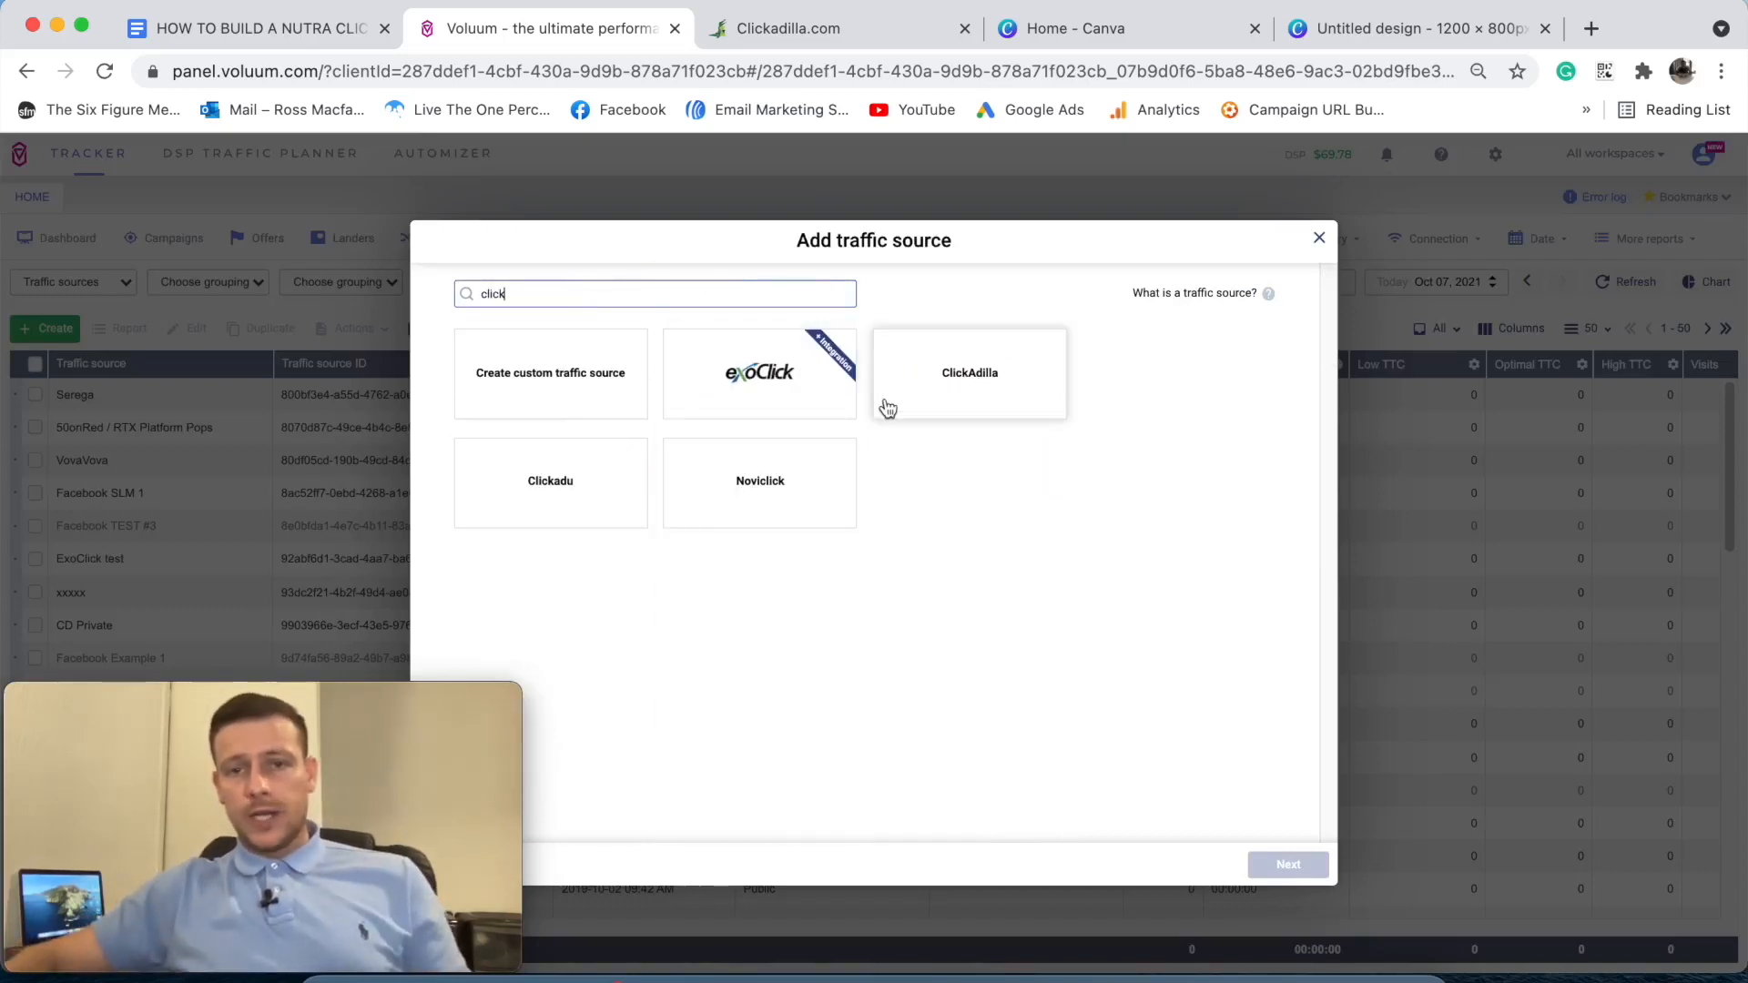
{"action": "left_click", "coordinate": [971, 384]}
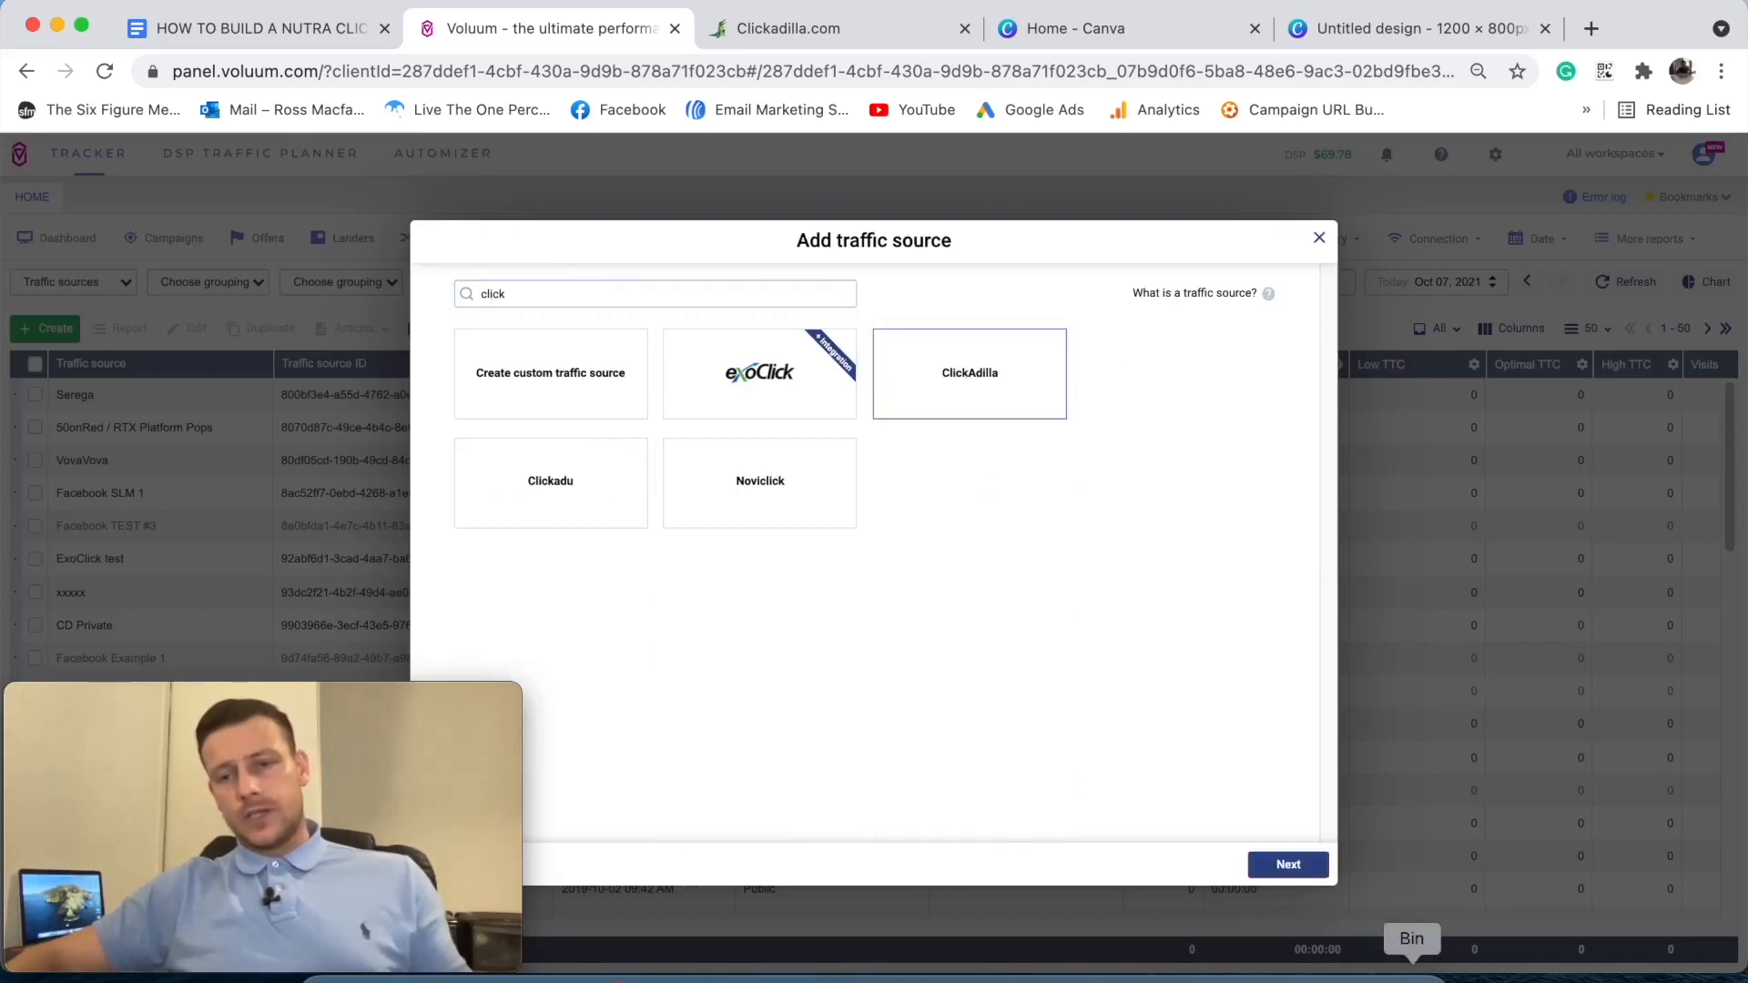
{"action": "left_click", "coordinate": [1288, 869]}
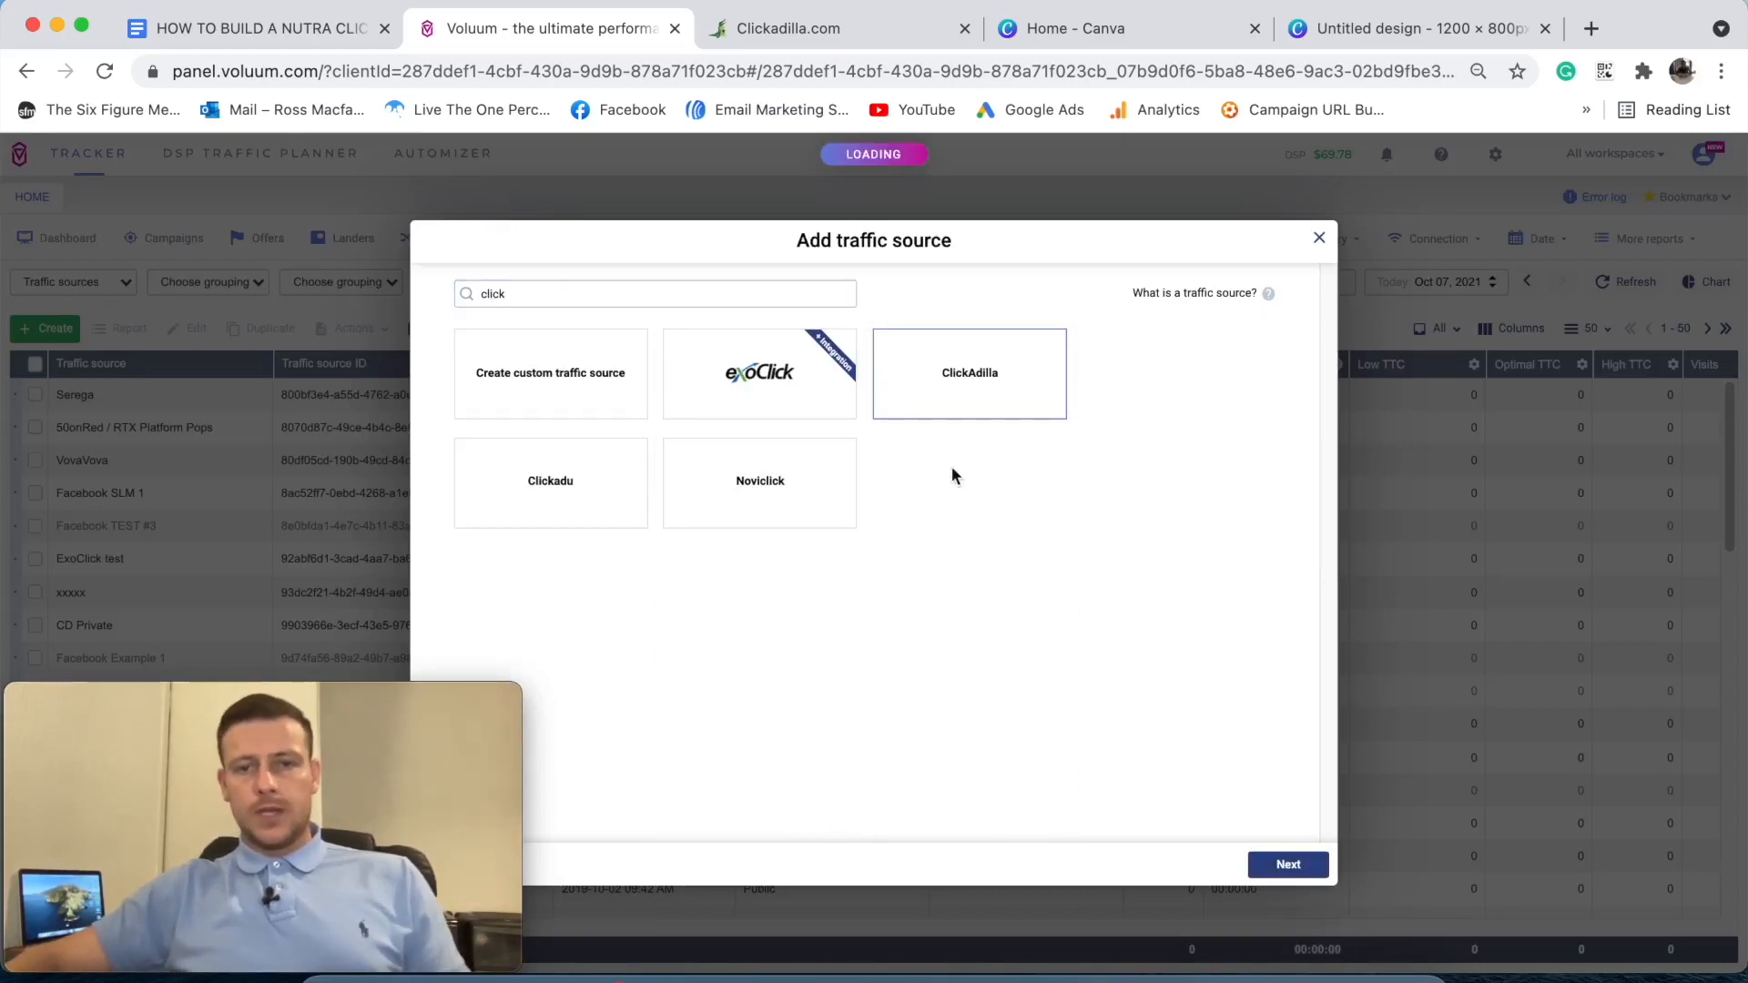
{"action": "scroll", "coordinate": [742, 574], "scroll_direction": "down", "scroll_amount": 10}
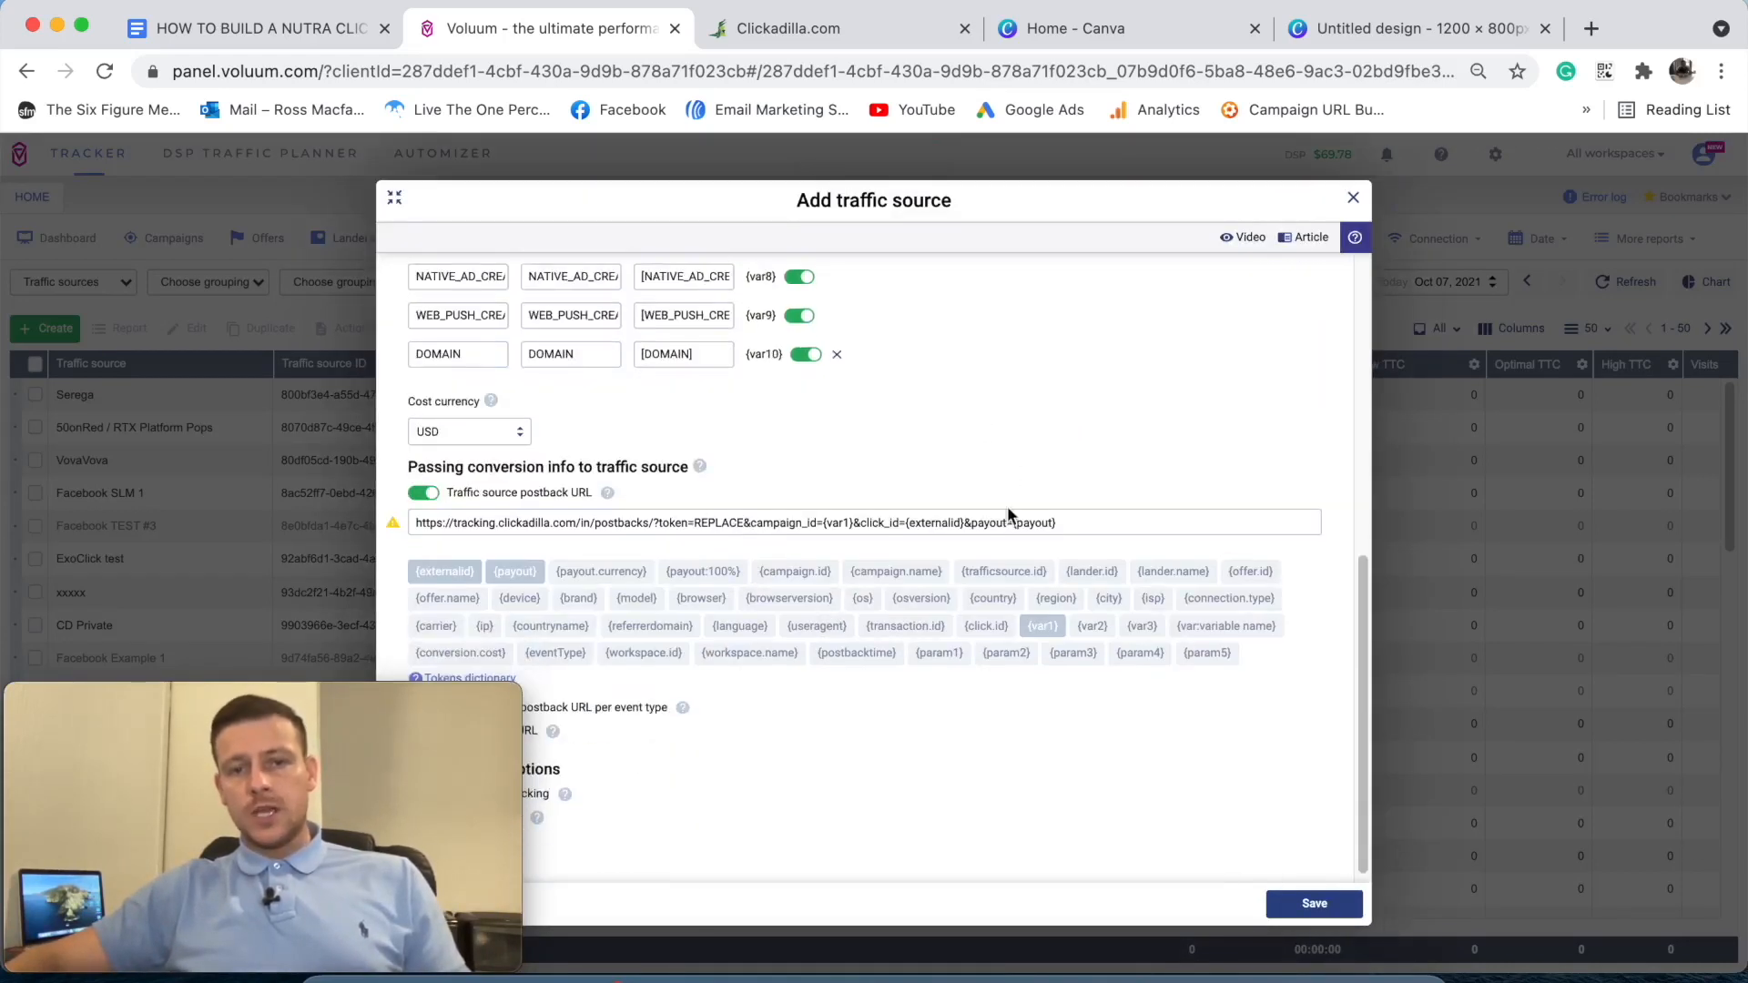
{"action": "left_click", "coordinate": [1354, 202]}
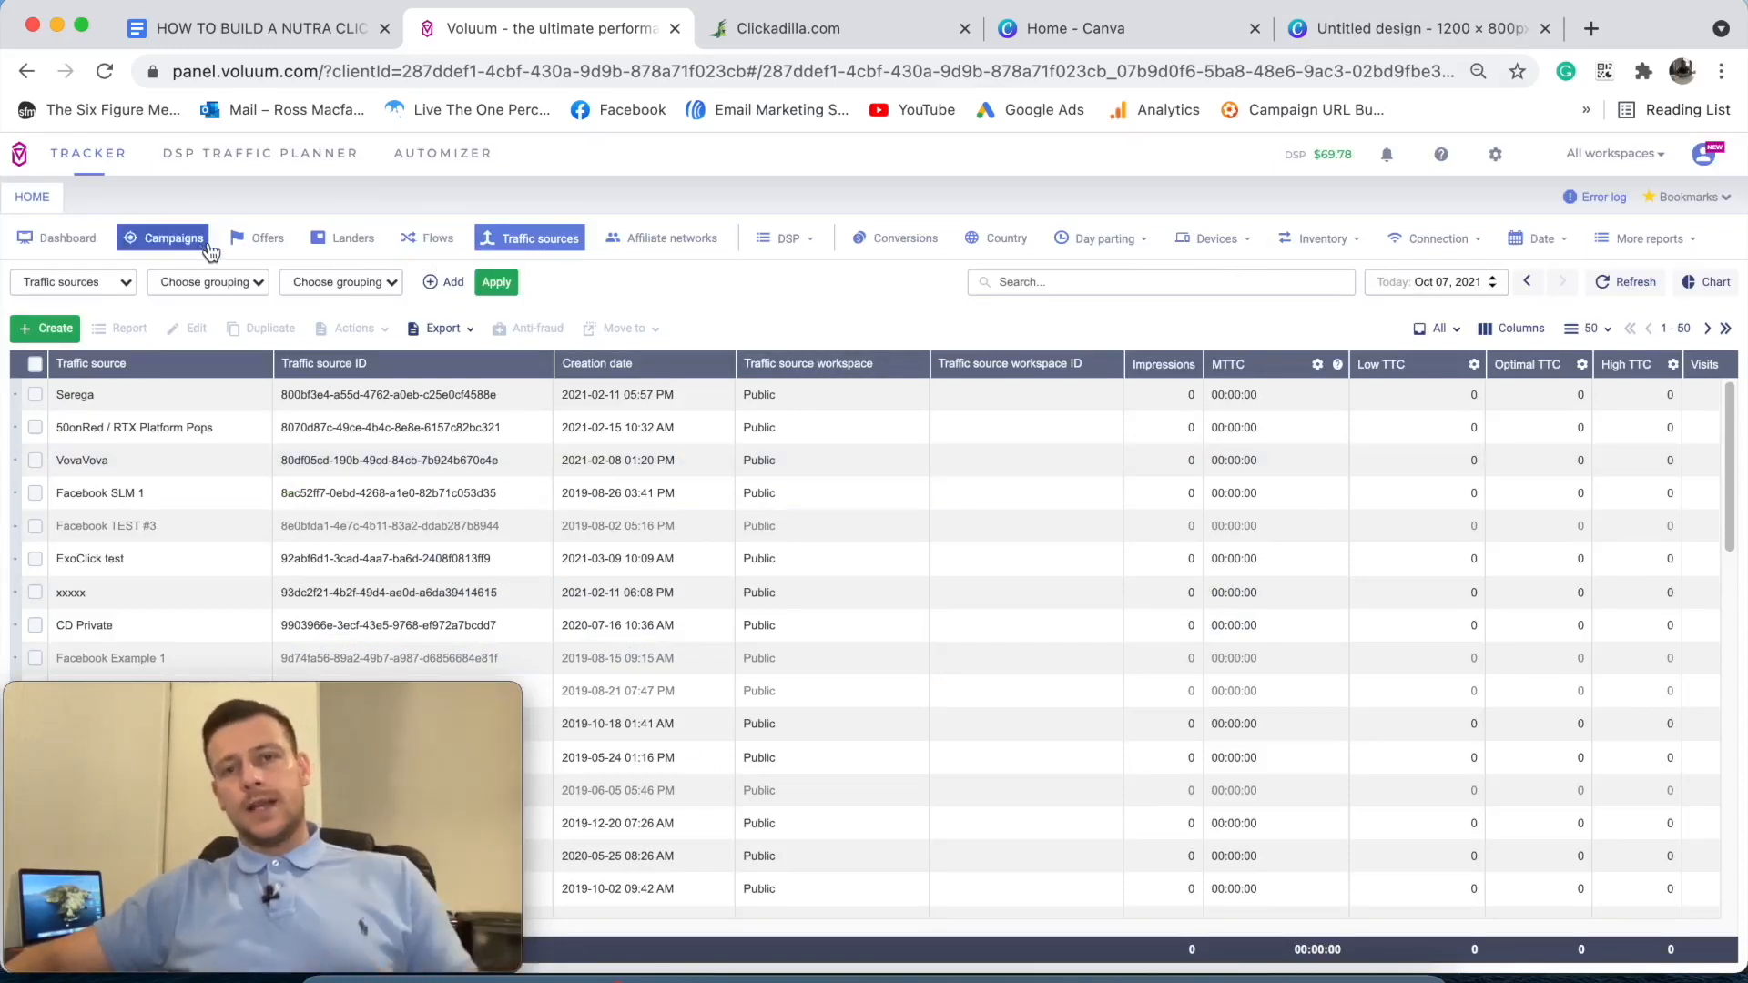
- Start a new offer in the Initial (default) workspace with ClickBank as the affiliate network
{"action": "left_click", "coordinate": [405, 368]}
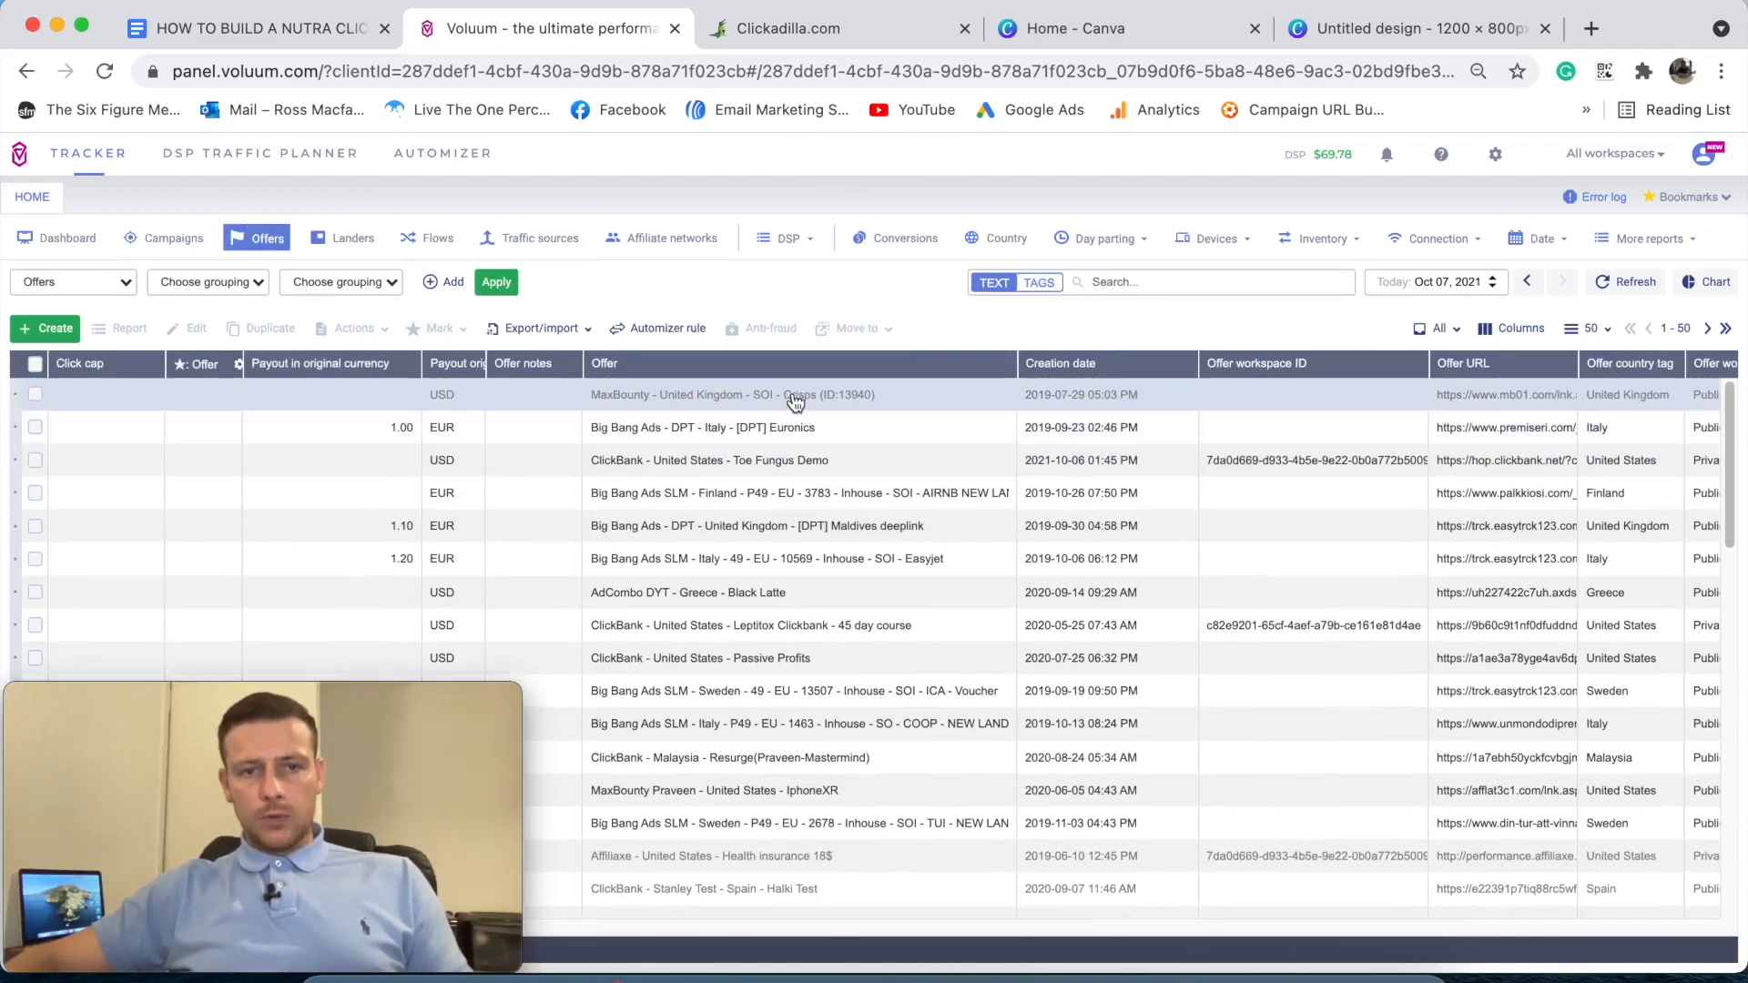
{"action": "left_click", "coordinate": [57, 329]}
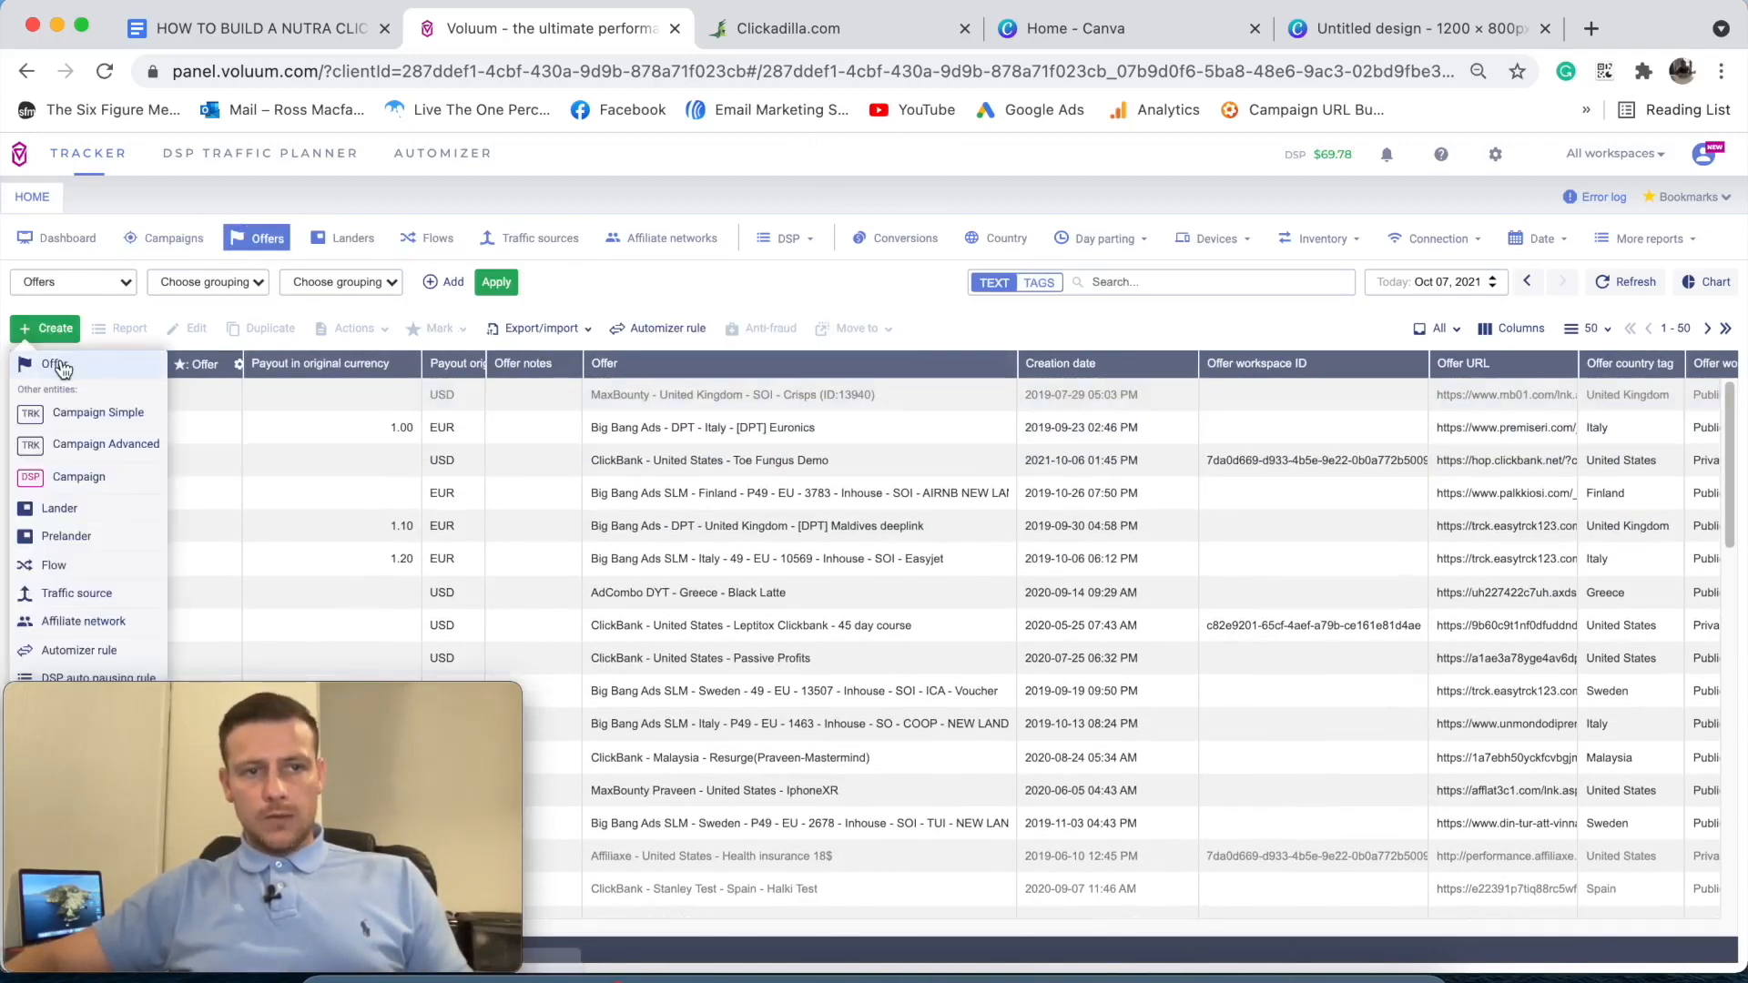
{"action": "left_click", "coordinate": [56, 365]}
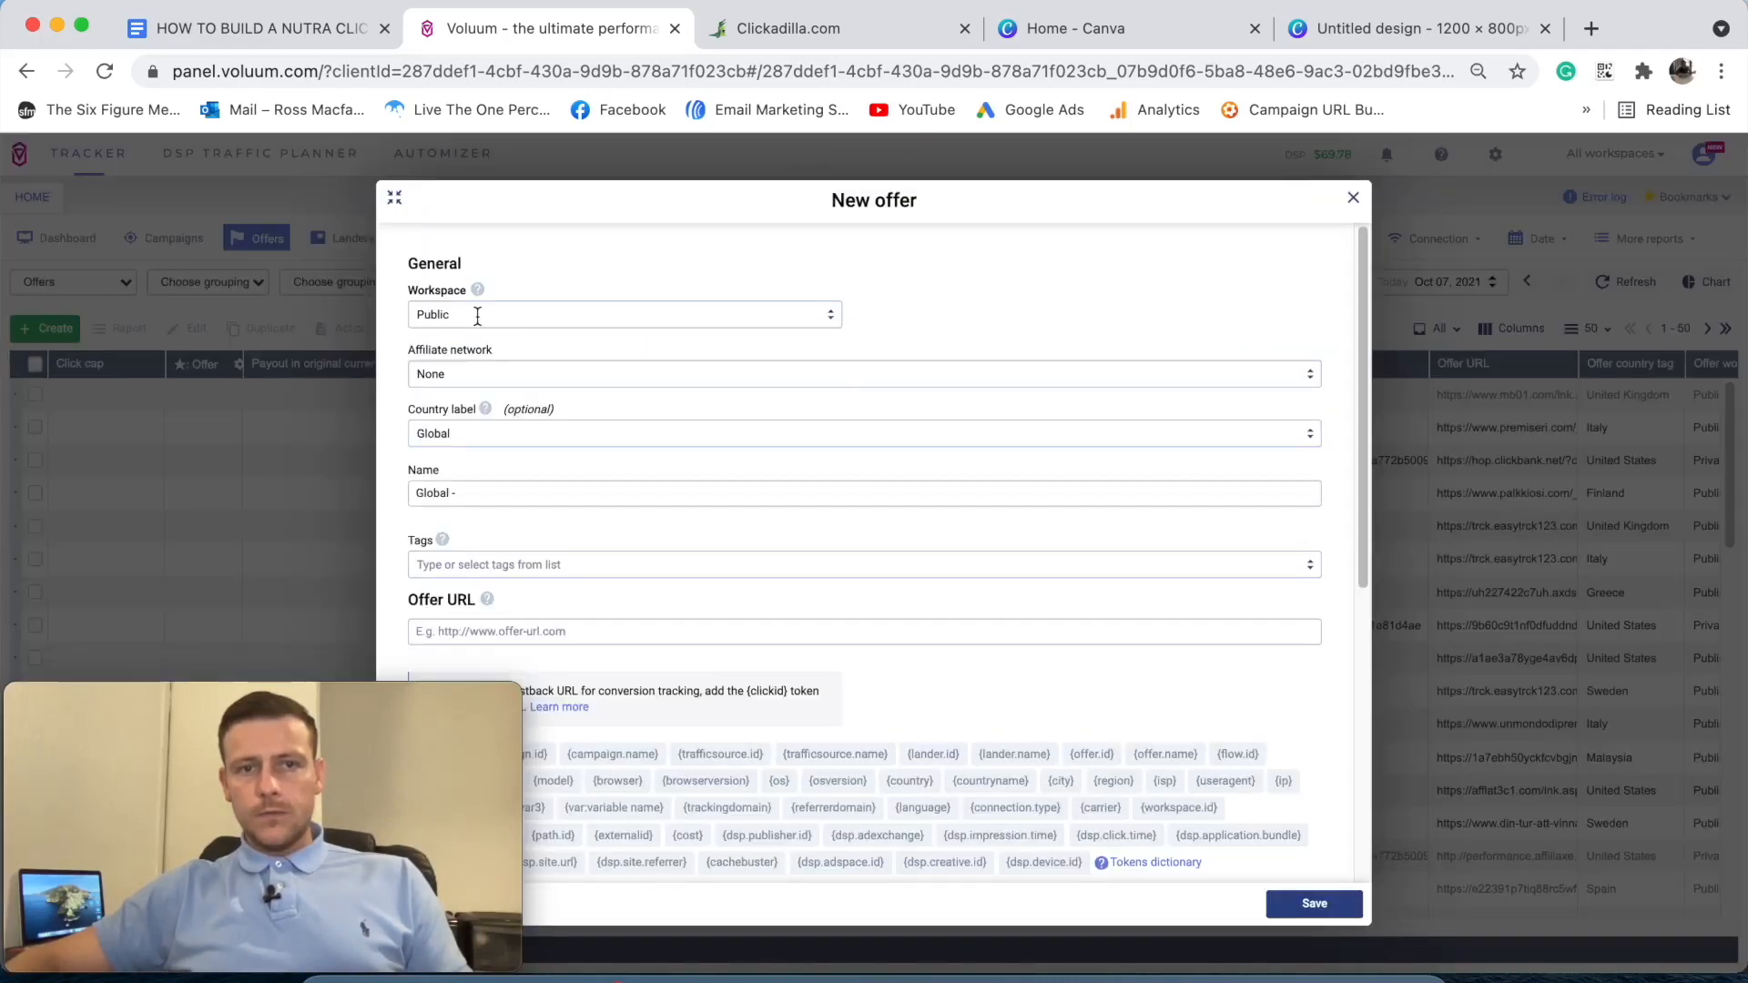
{"action": "left_click", "coordinate": [477, 316]}
{"action": "left_click", "coordinate": [480, 394]}
{"action": "left_click", "coordinate": [479, 371]}
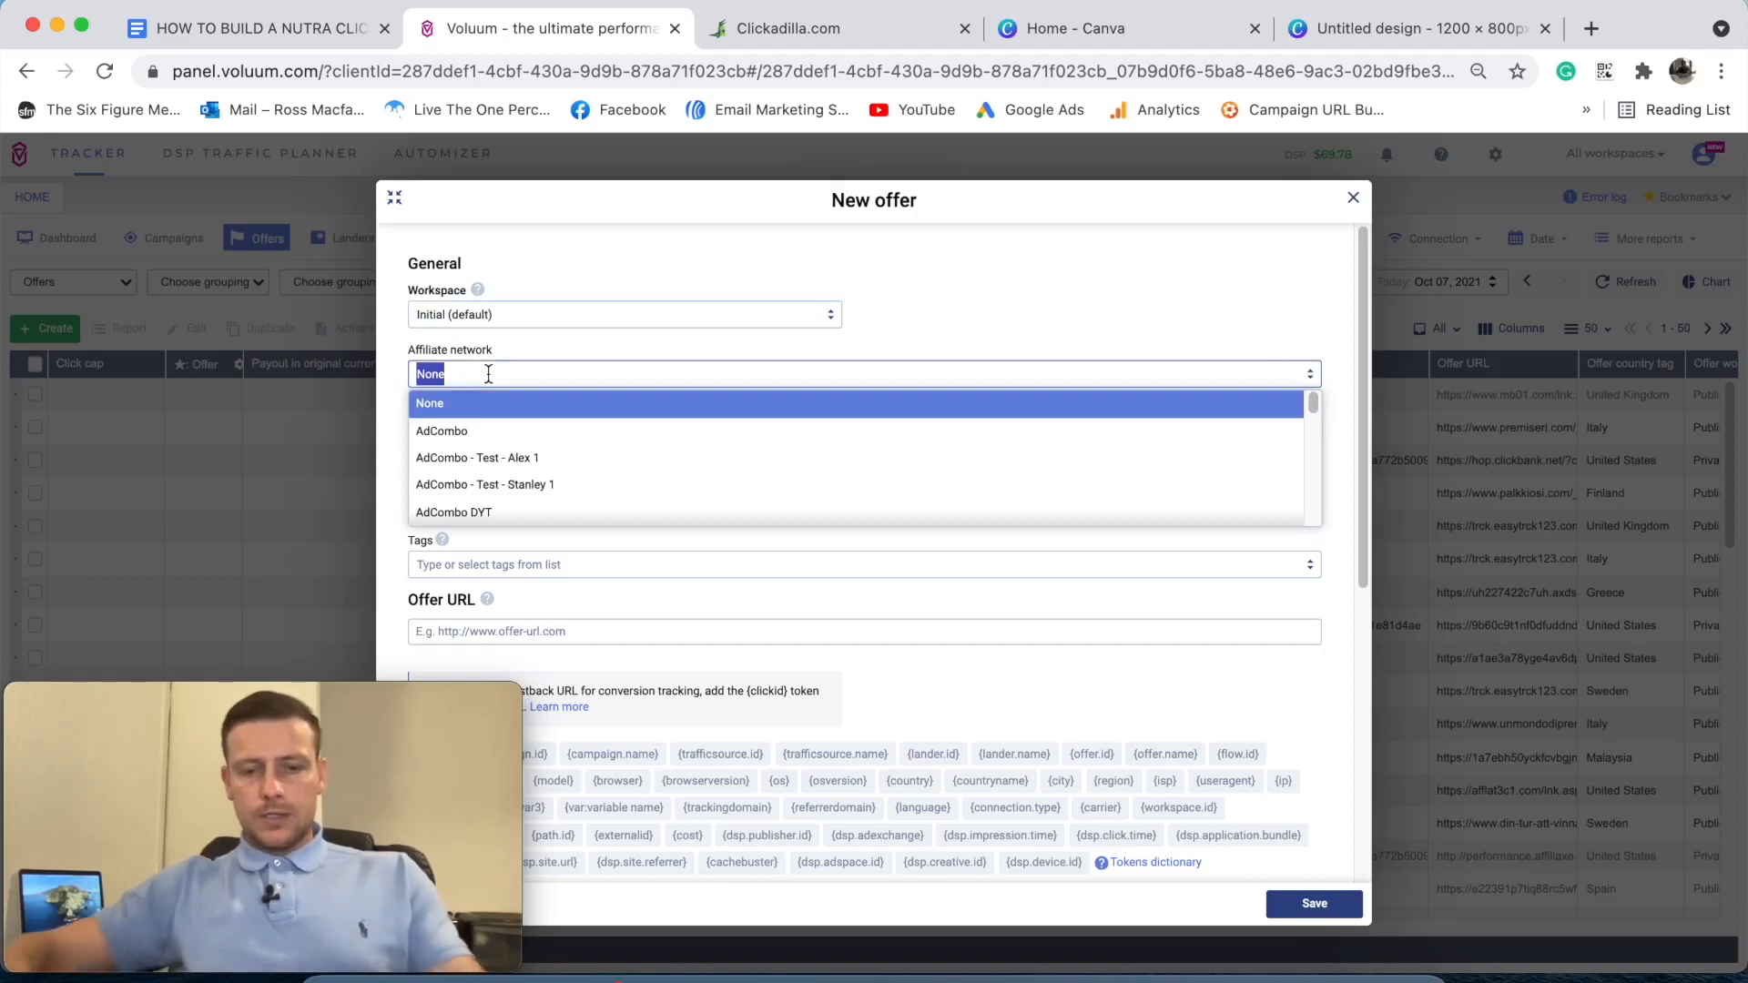
{"action": "type", "text": "click"}
{"action": "left_click", "coordinate": [528, 404]}
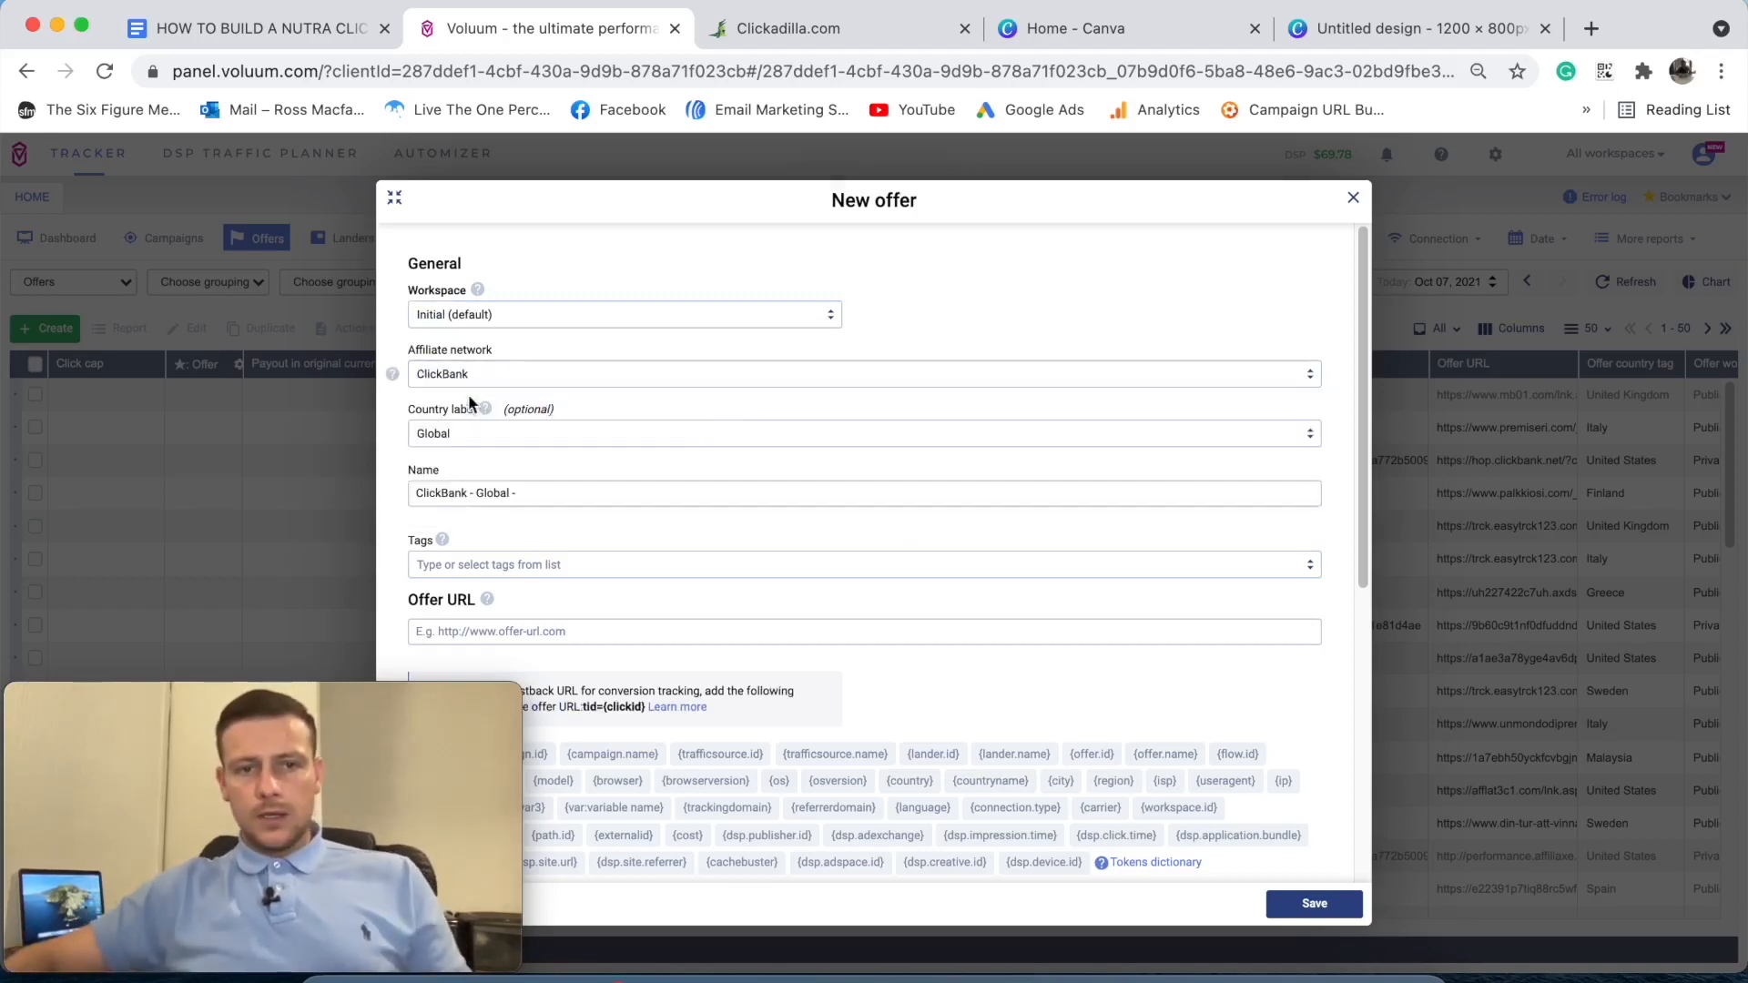
- Set the new offer's country label to United States
{"action": "left_click", "coordinate": [492, 436]}
{"action": "type", "text": "u"}
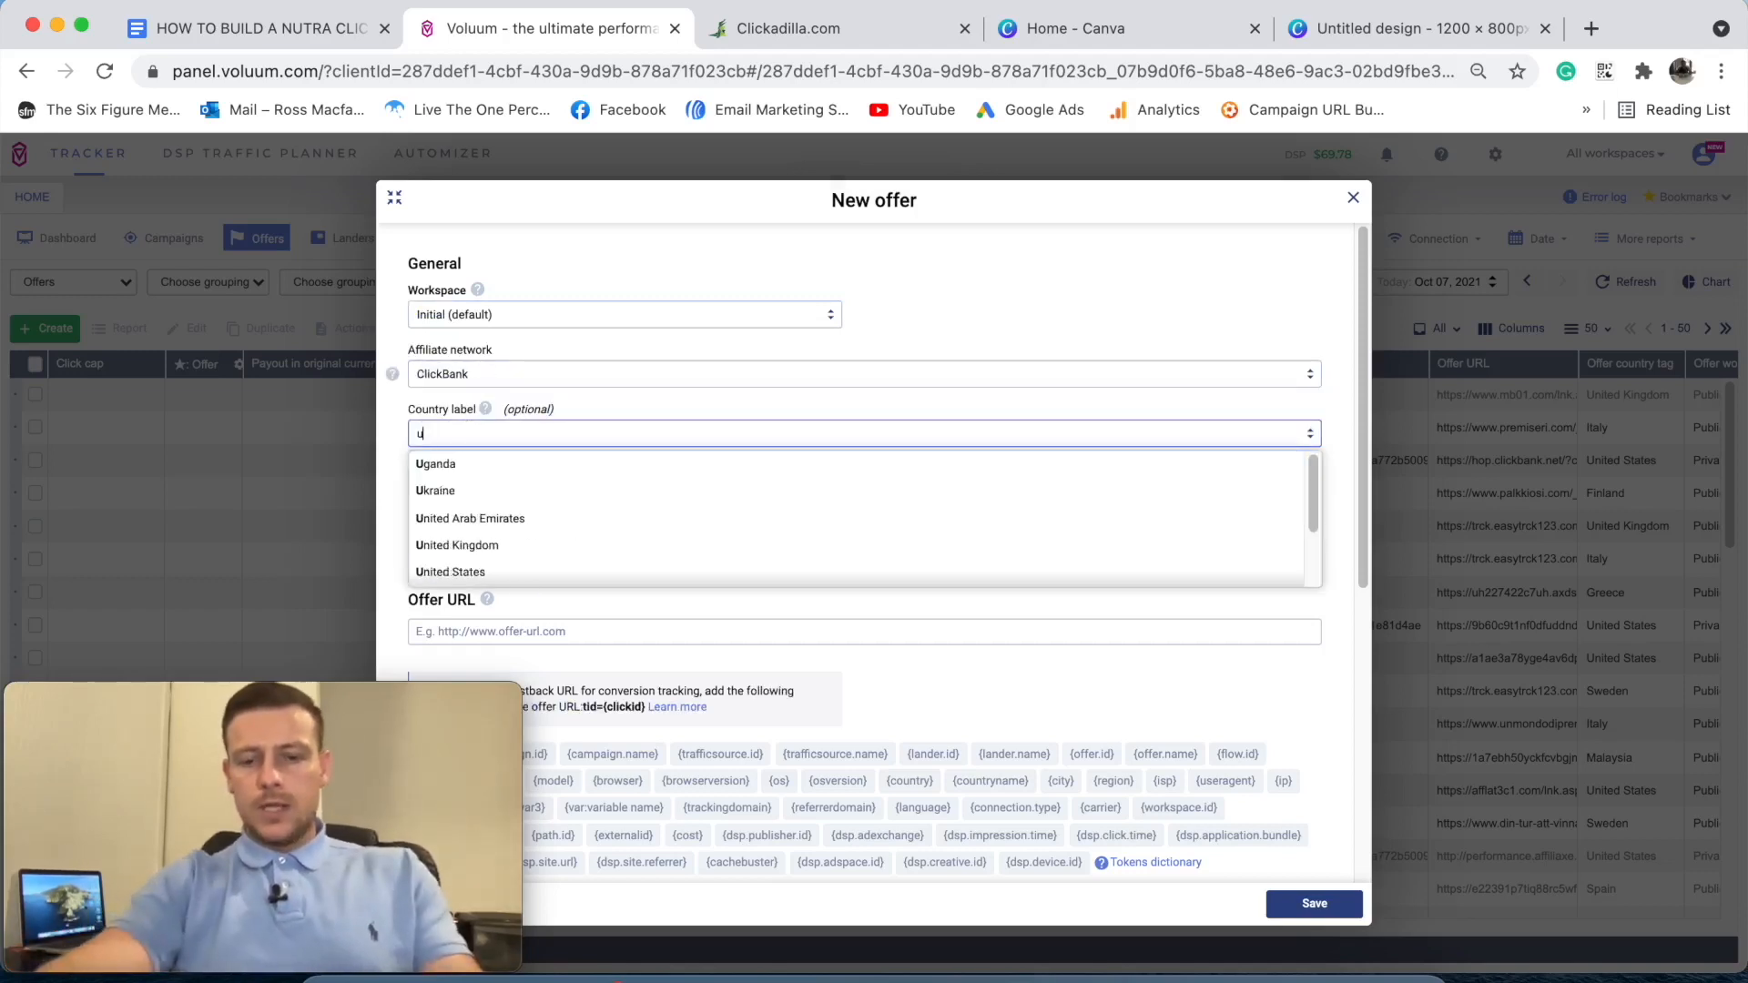
{"action": "type", "text": "nitedstates"}
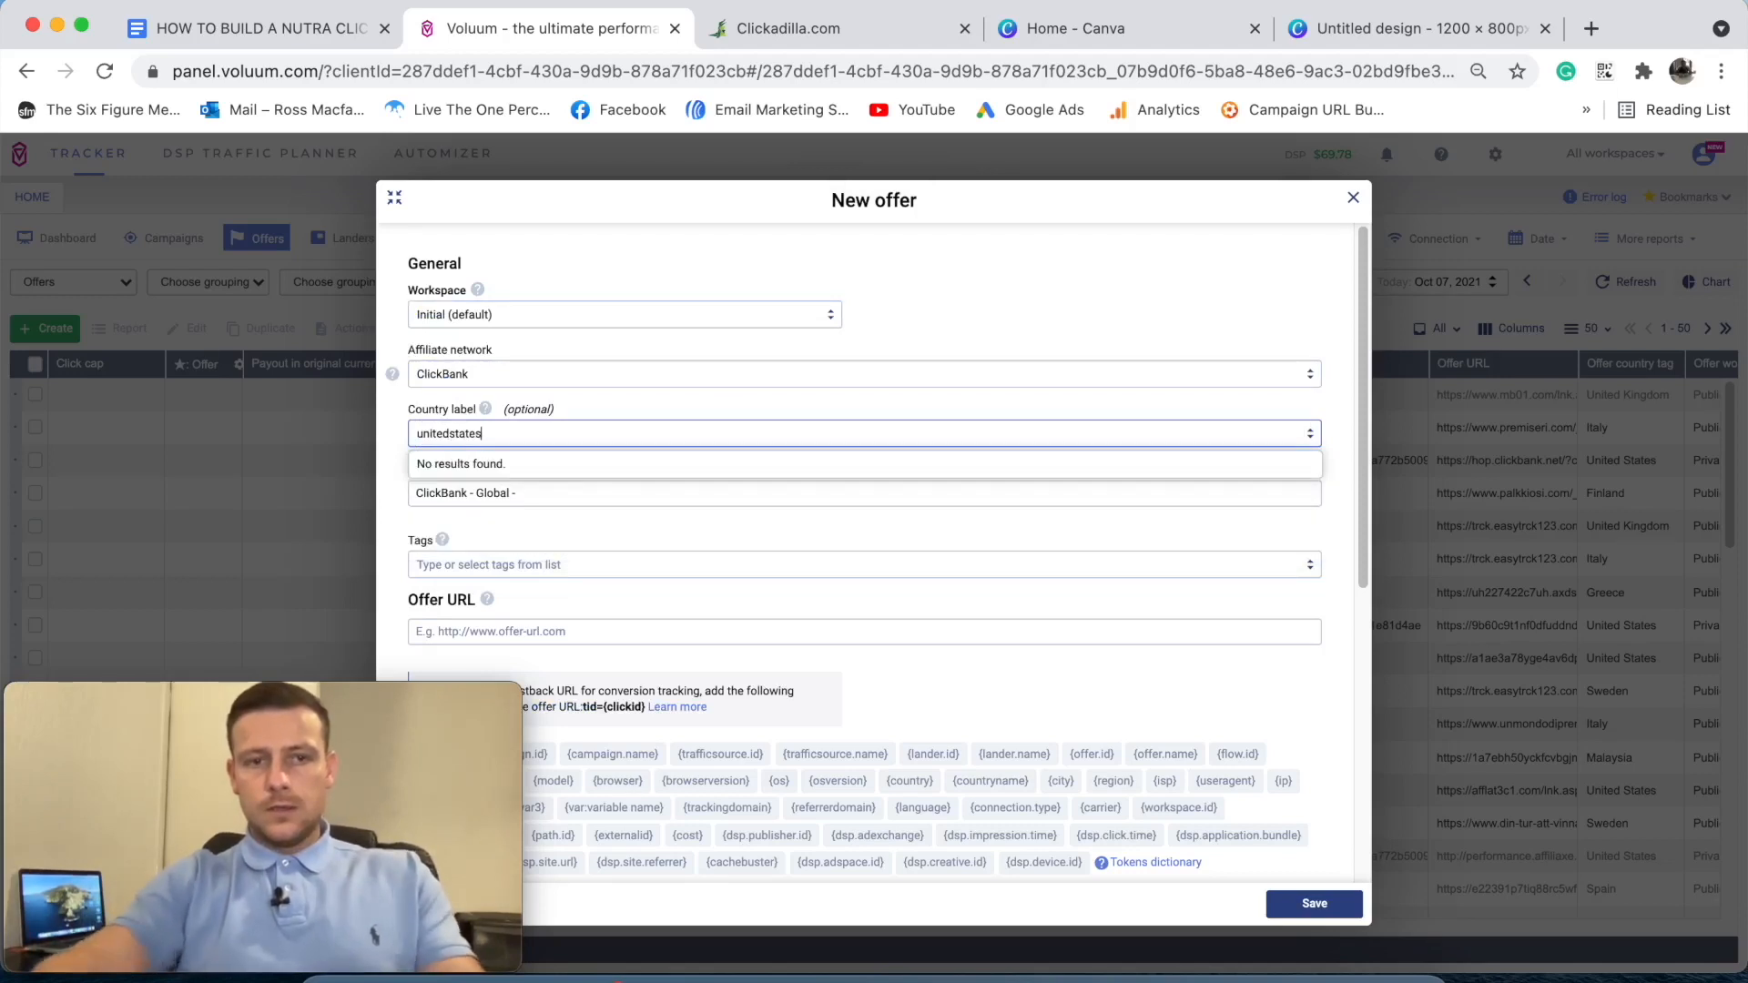
{"action": "key", "text": "BackSpace"}
{"action": "key", "text": "BackSpace"}
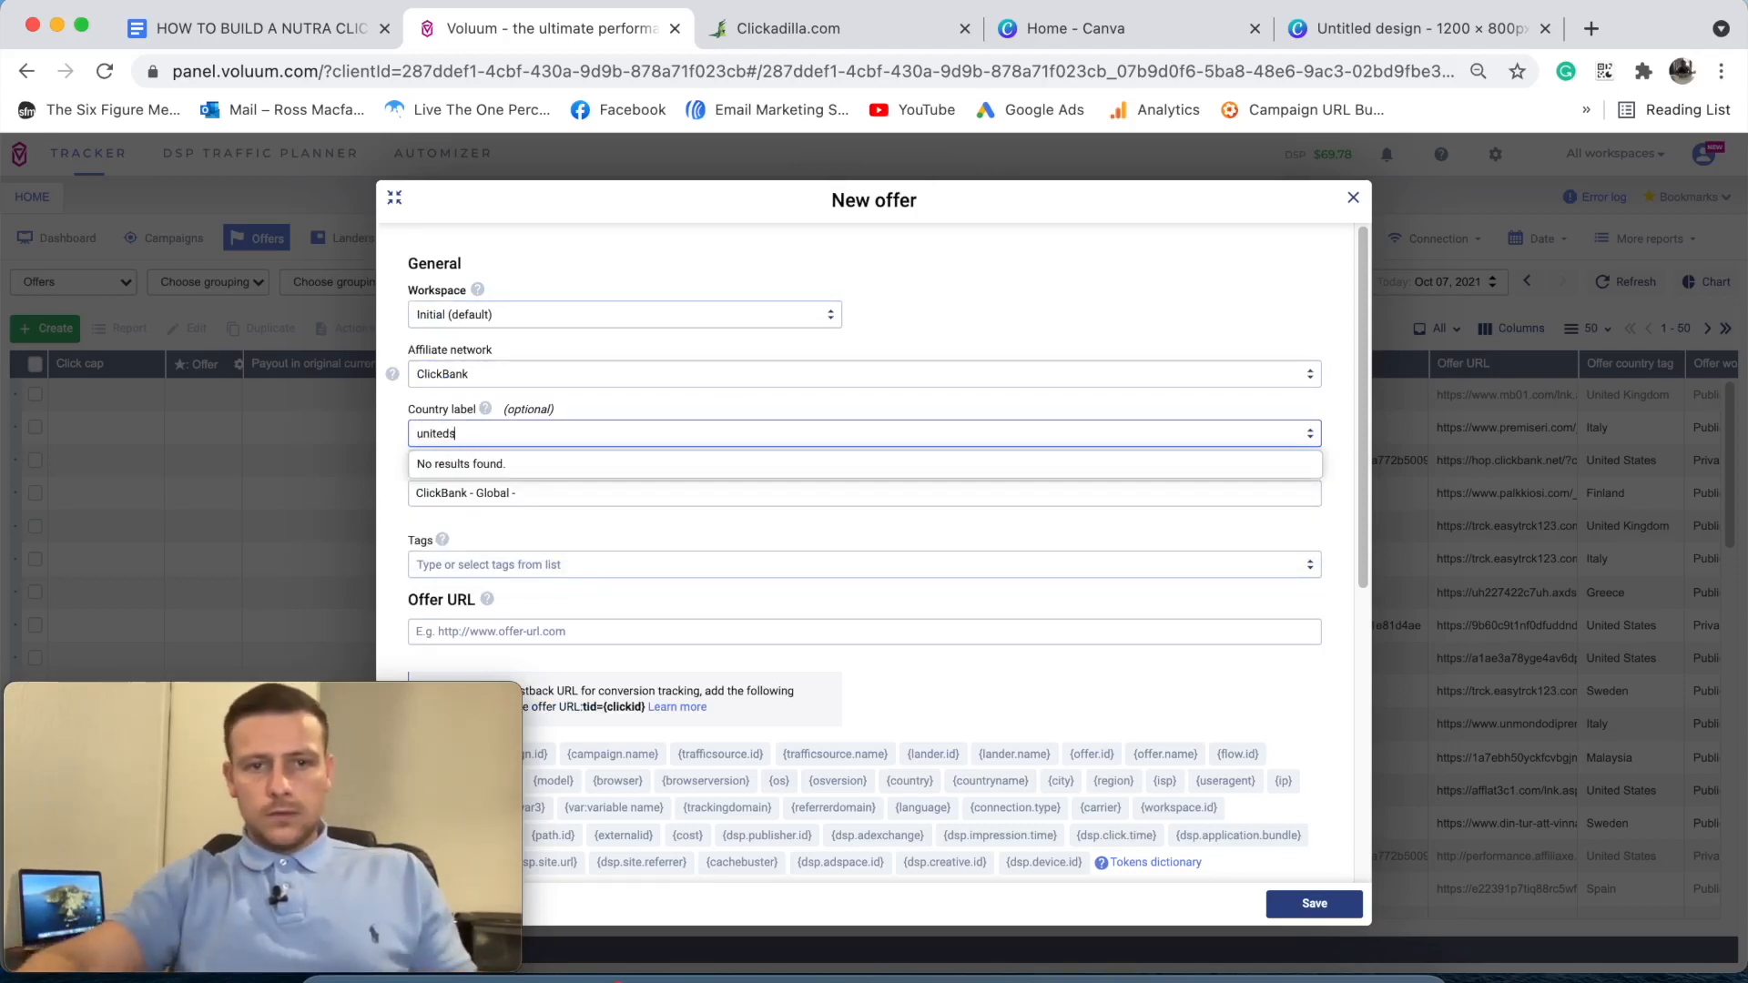
{"action": "key", "text": "BackSpace"}
{"action": "left_click", "coordinate": [491, 510]}
- Complete the offer name as "ClickBank - United States - Keravita Youtube Demo"
{"action": "left_click", "coordinate": [575, 502]}
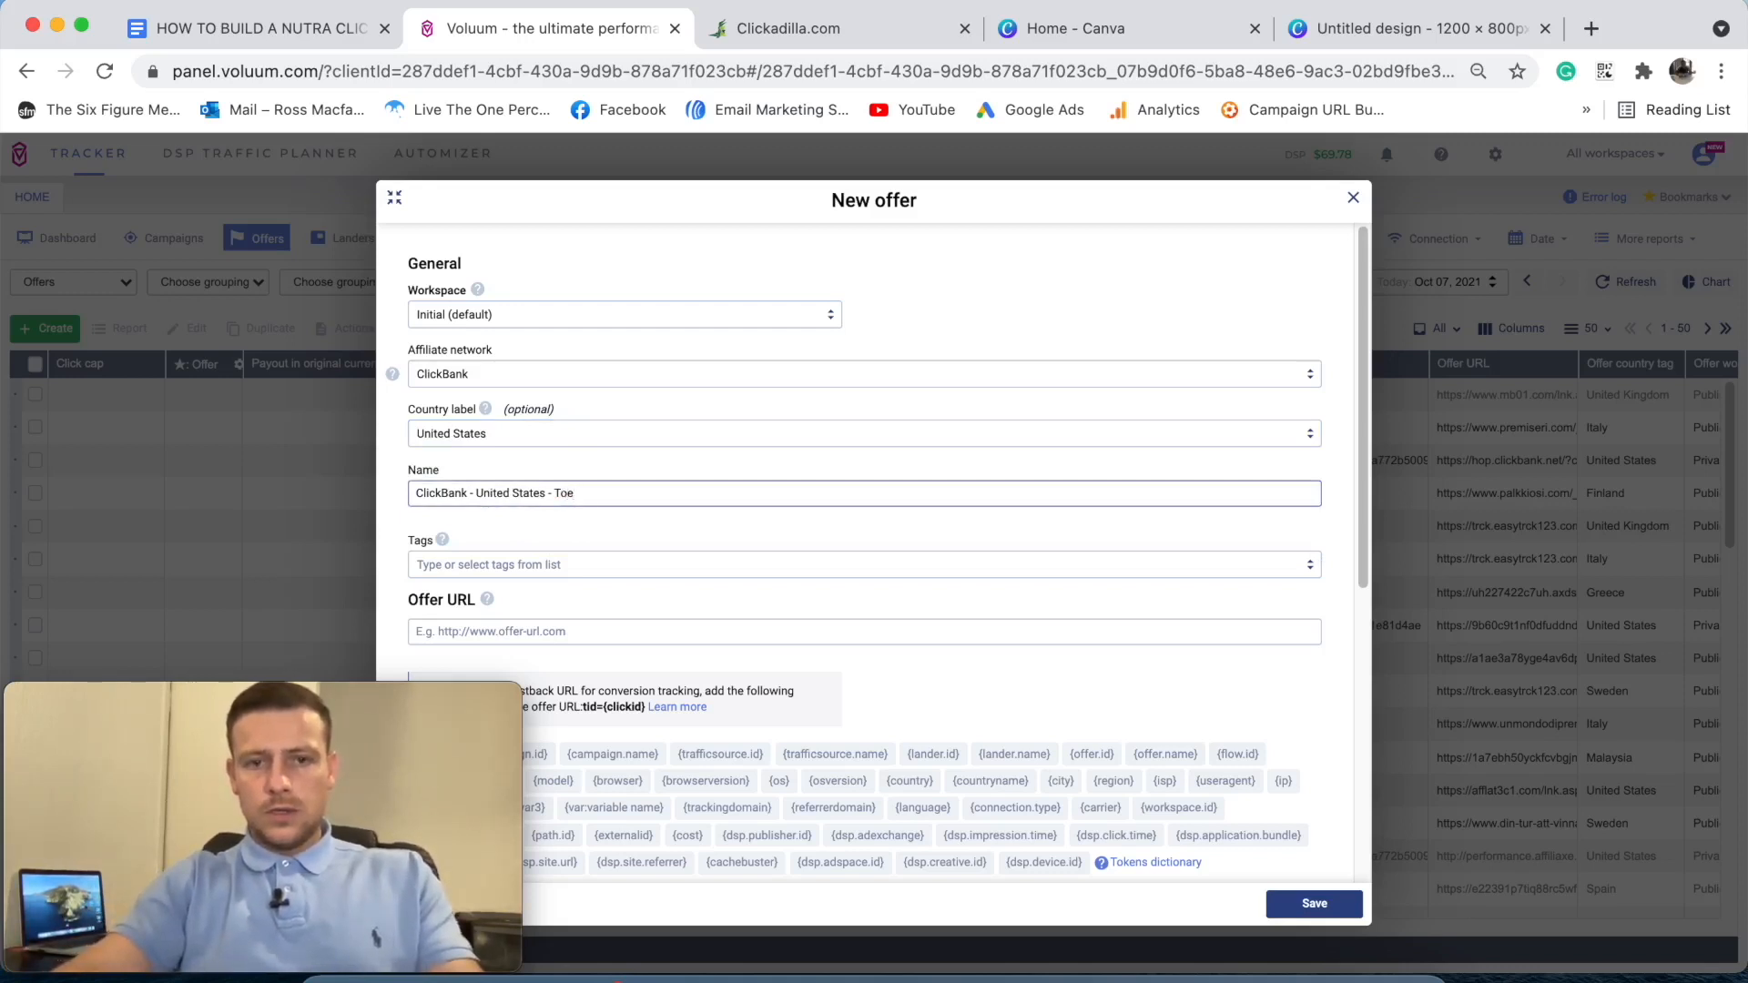
{"action": "type", "text": "Toe Fungu"}
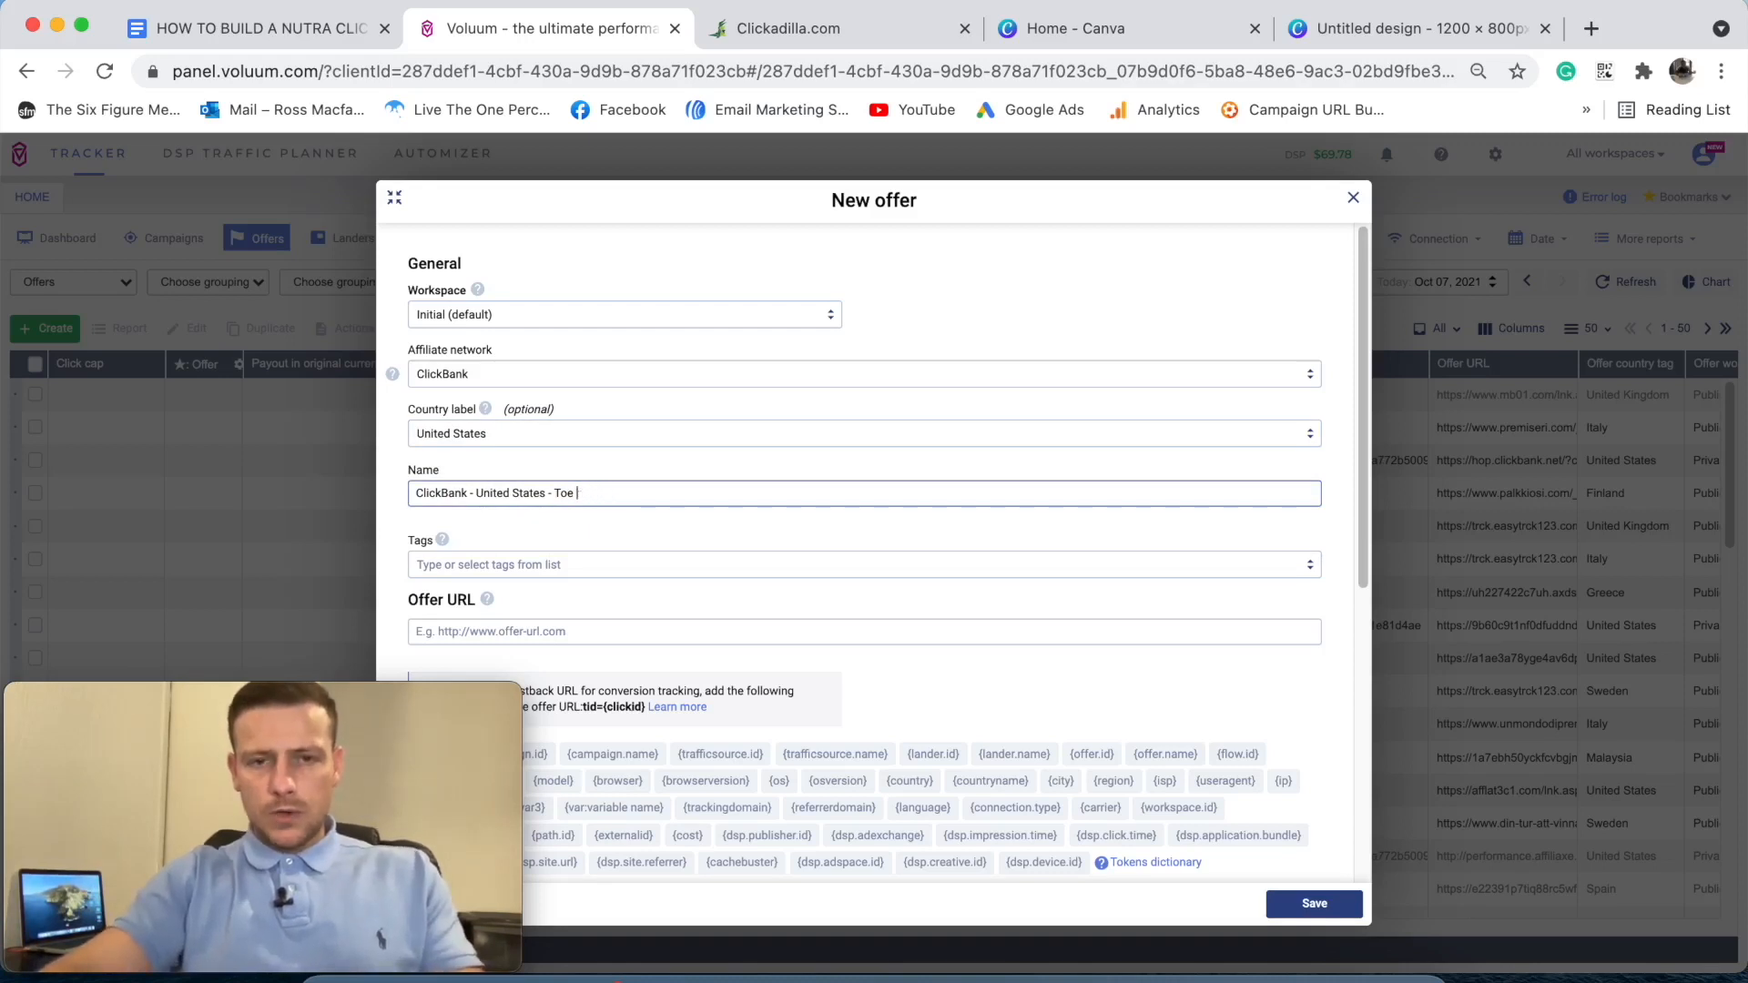
{"action": "type", "text": "rav"}
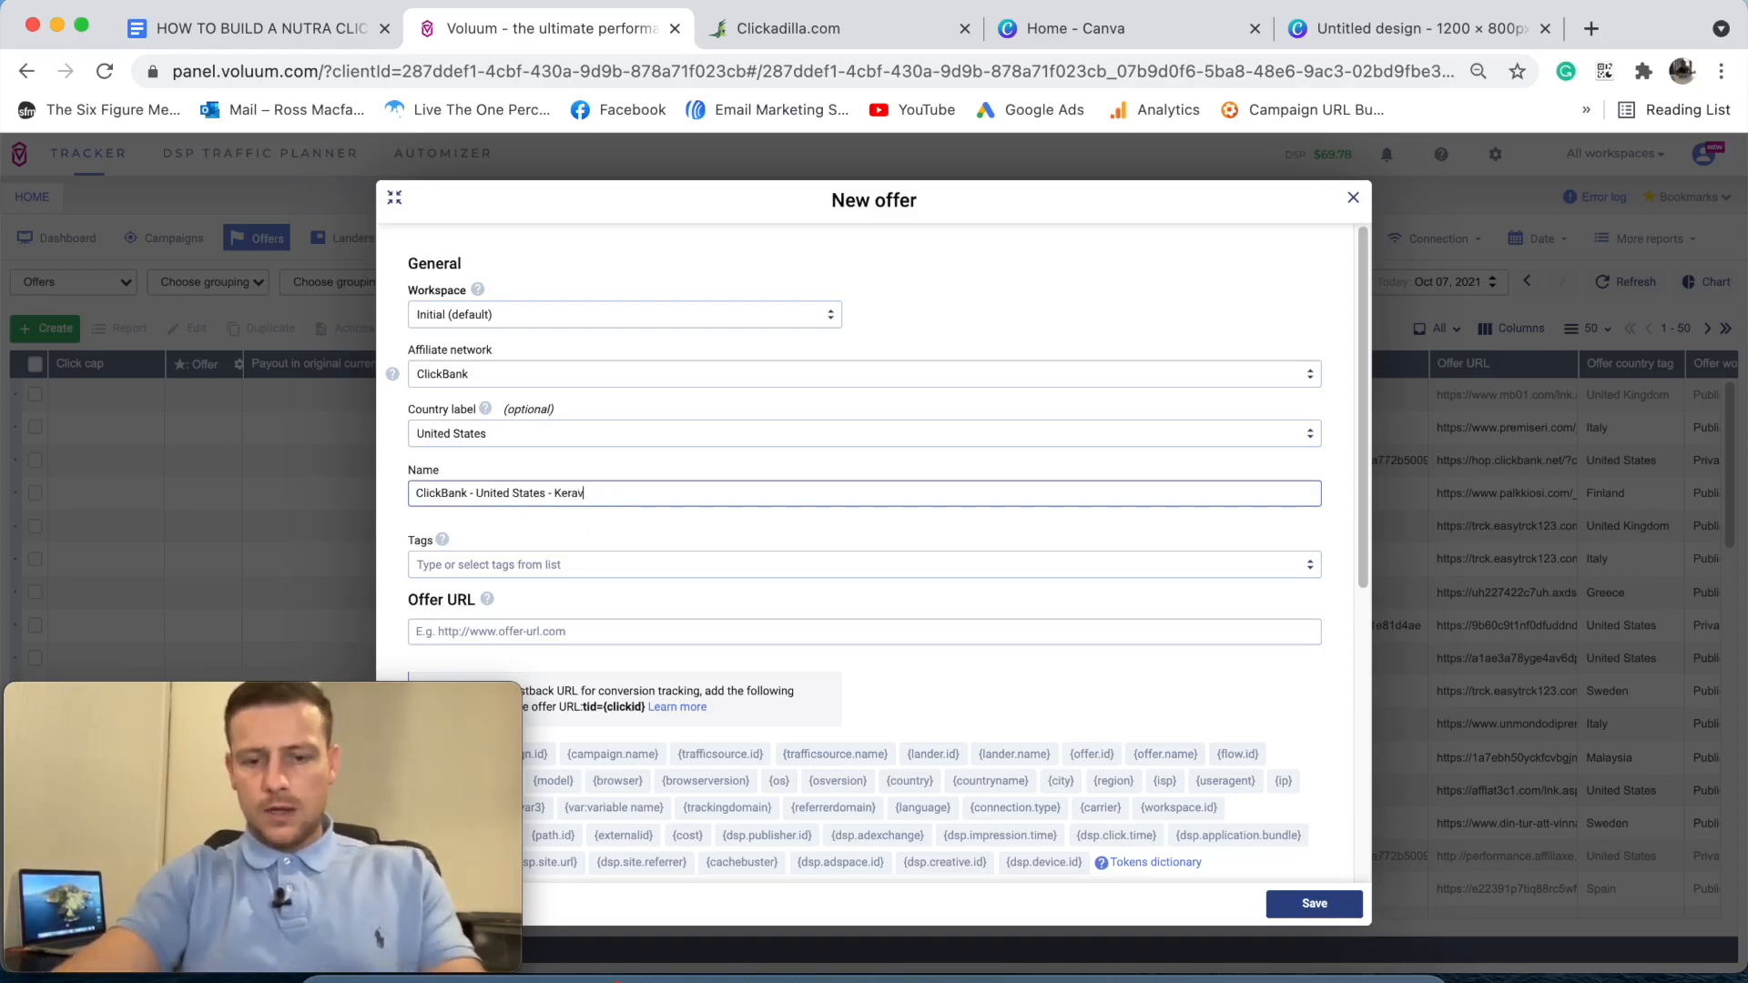
{"action": "type", "text": "ita "}
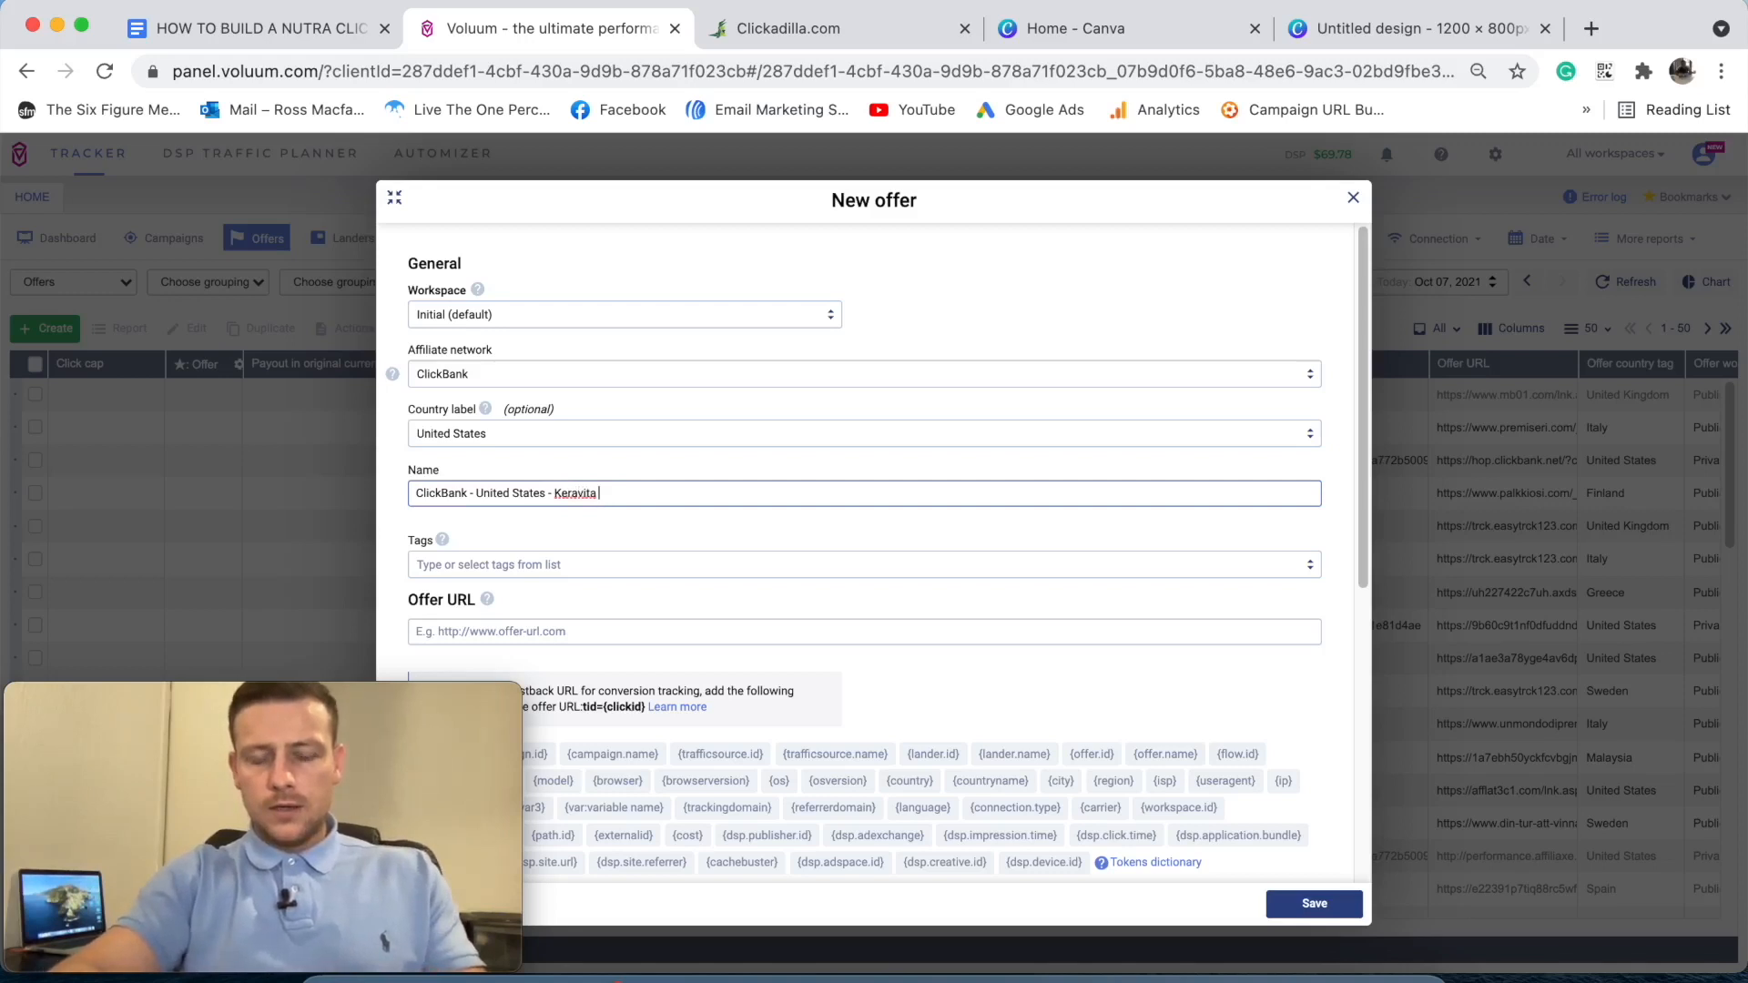
{"action": "type", "text": "Youtube "}
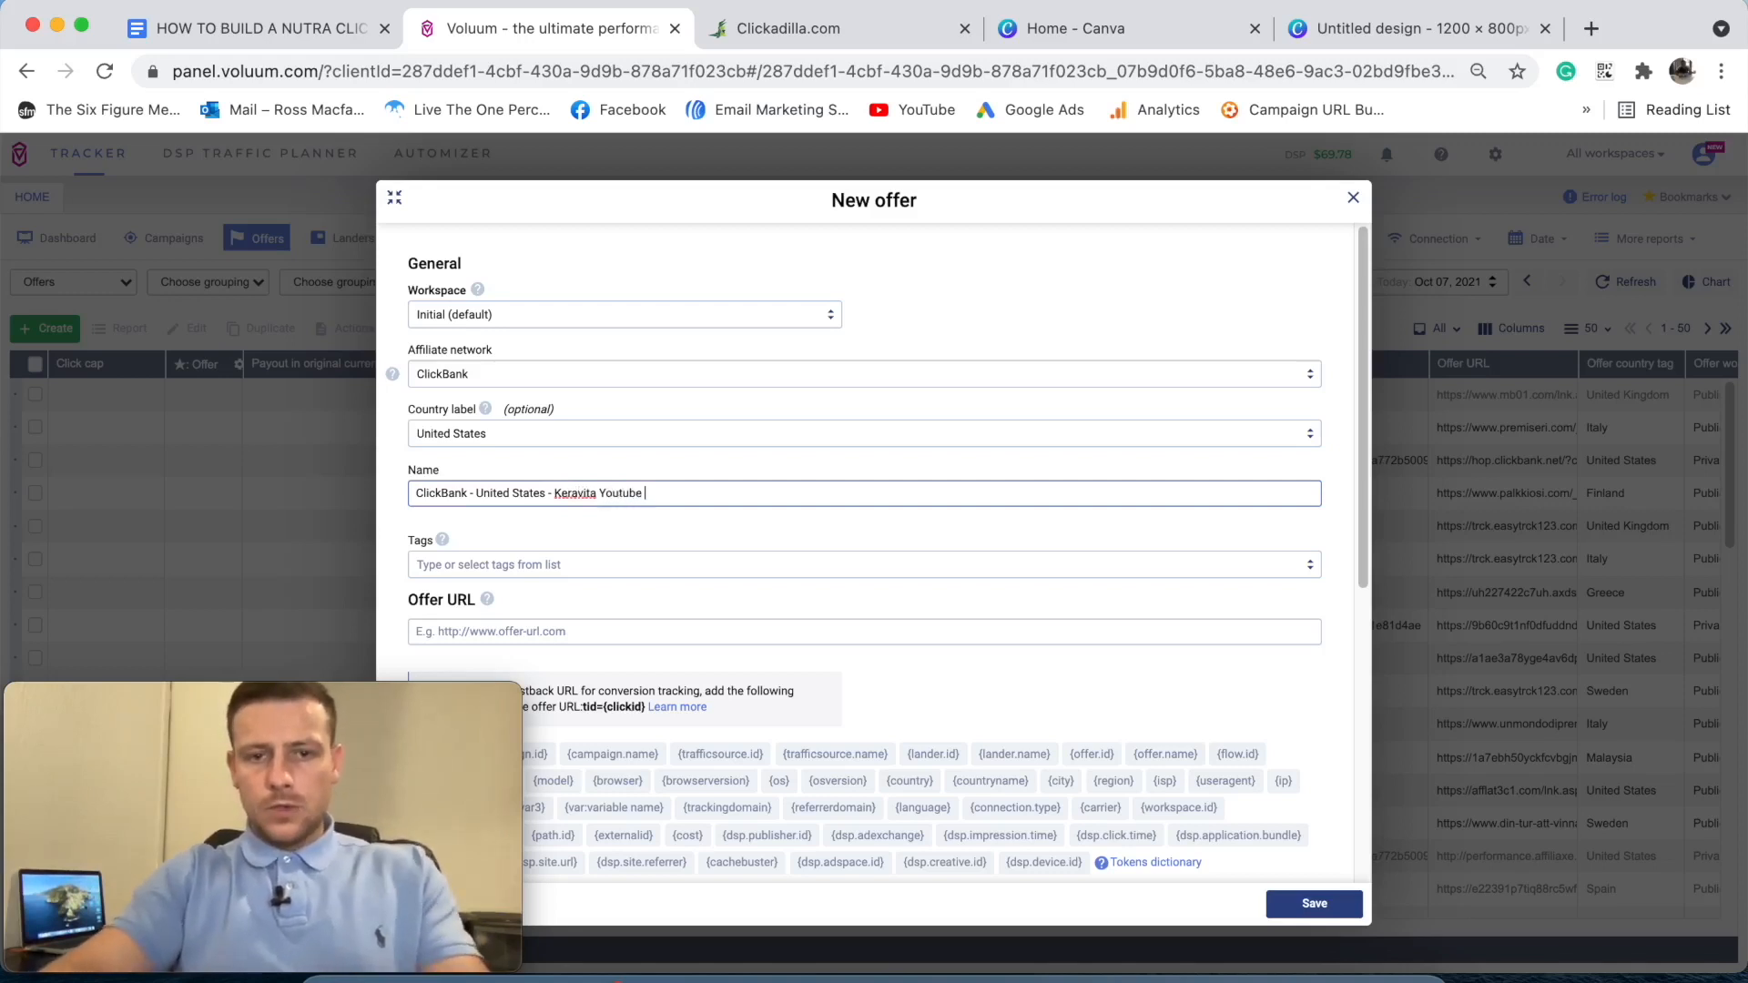
{"action": "type", "text": "Demo"}
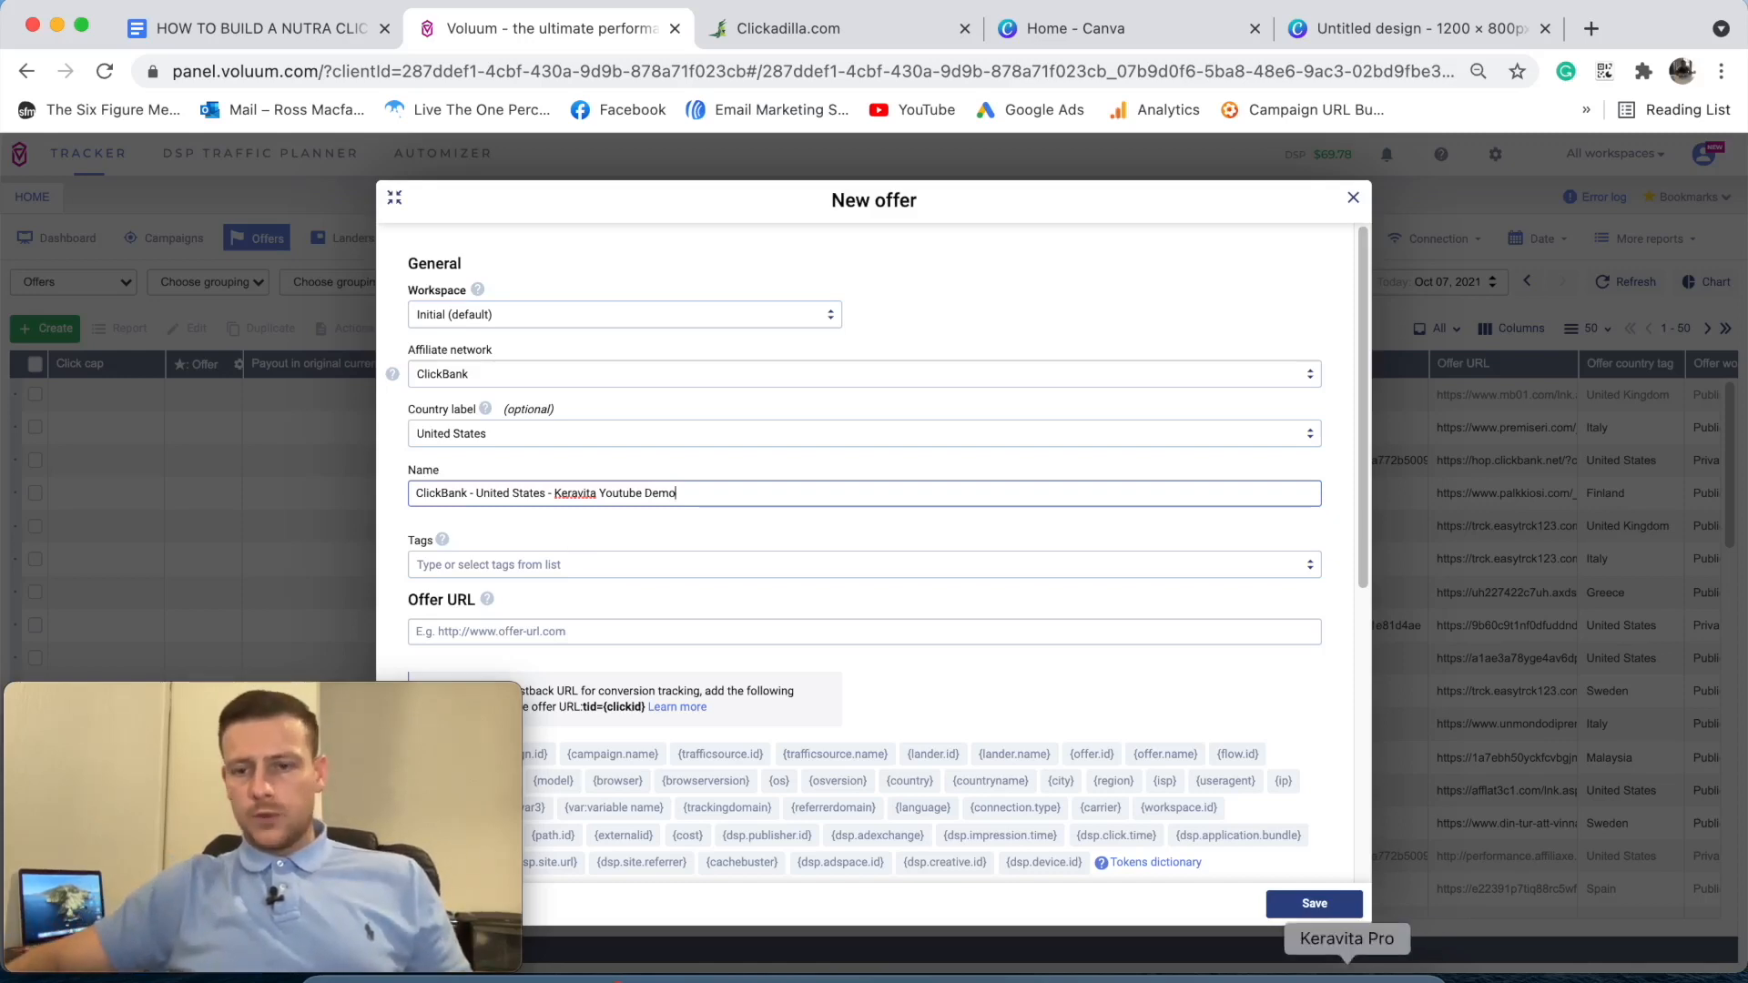
- Switch to the ClickBank marketplace in the incognito window, generate a HopLink for the Keravita Pro - Short VSL landing page, and copy it
{"action": "left_click", "coordinate": [1405, 972]}
{"action": "left_click", "coordinate": [461, 37]}
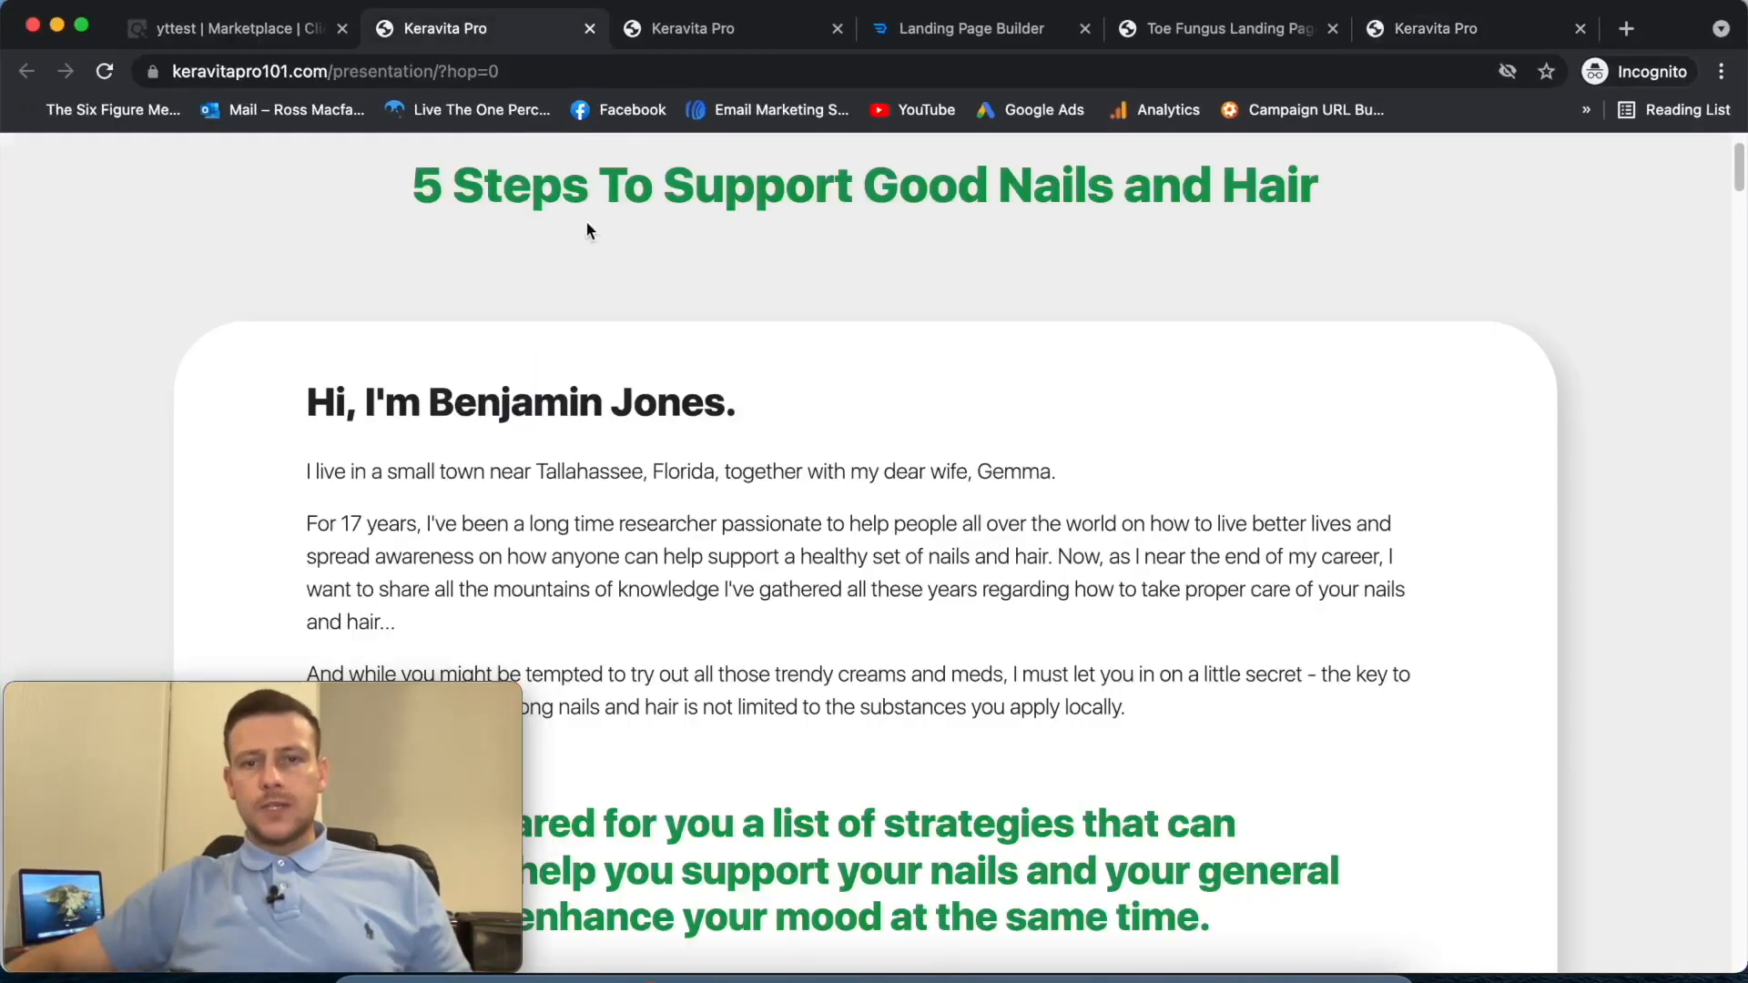
{"action": "left_click", "coordinate": [674, 32]}
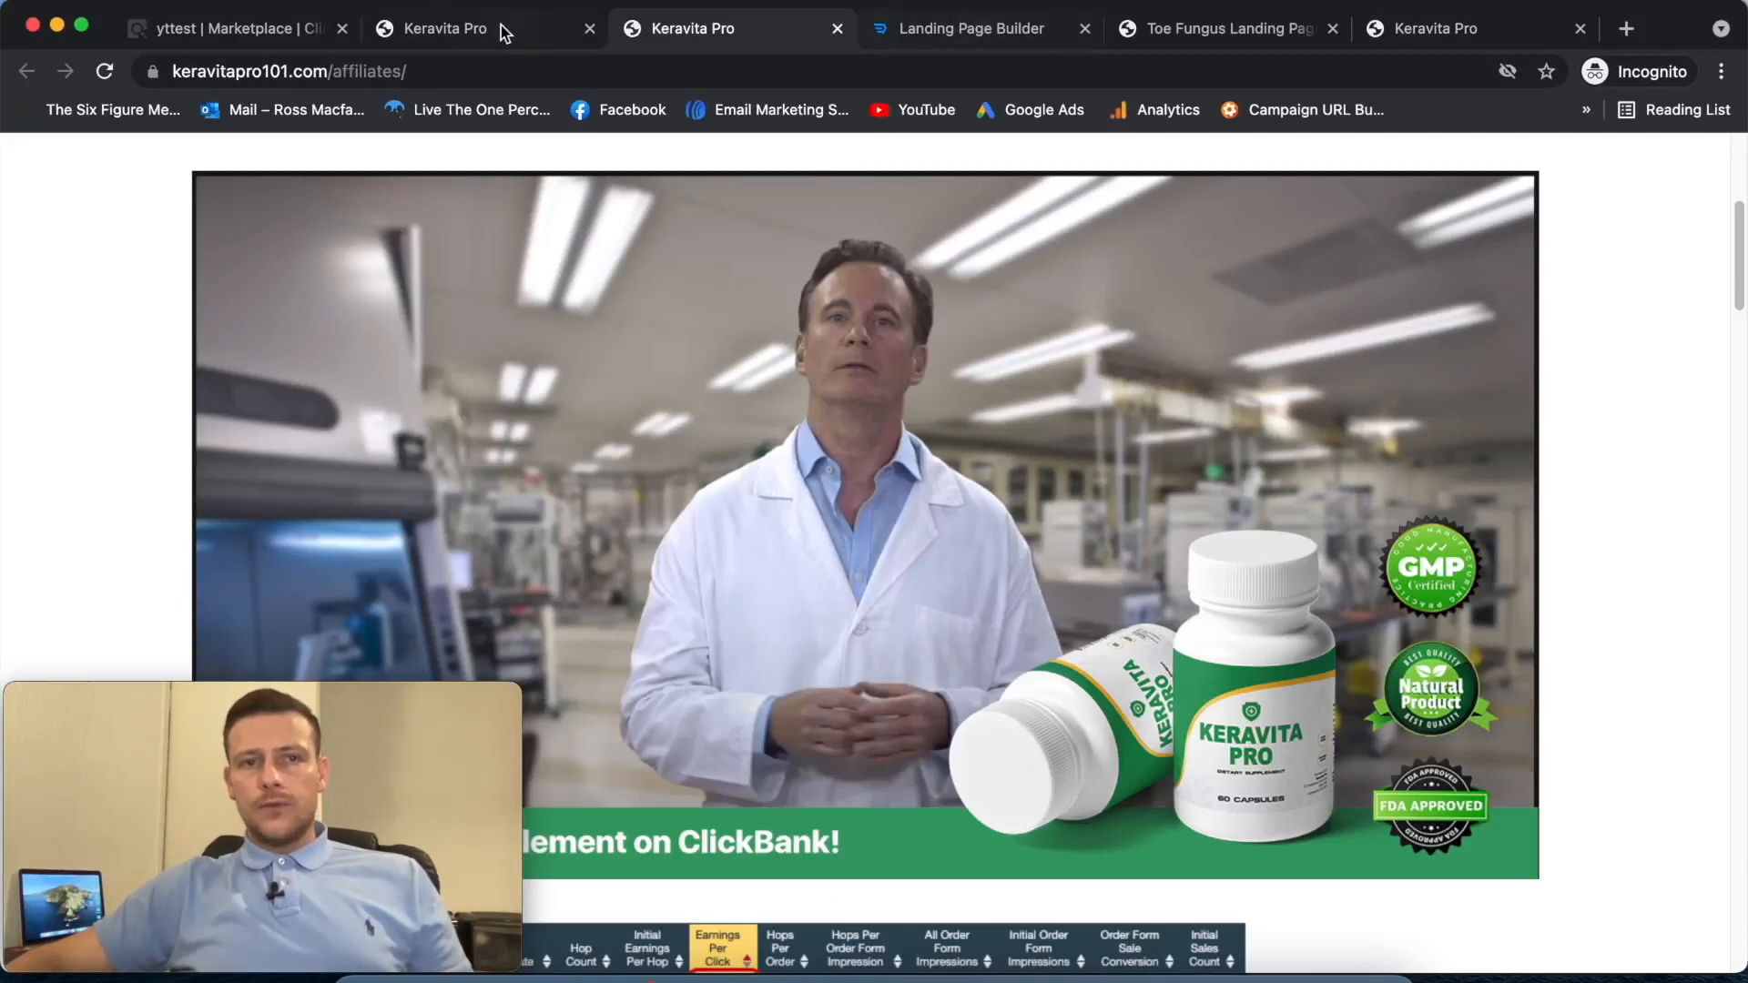
{"action": "left_click", "coordinate": [246, 28]}
{"action": "left_click", "coordinate": [986, 448]}
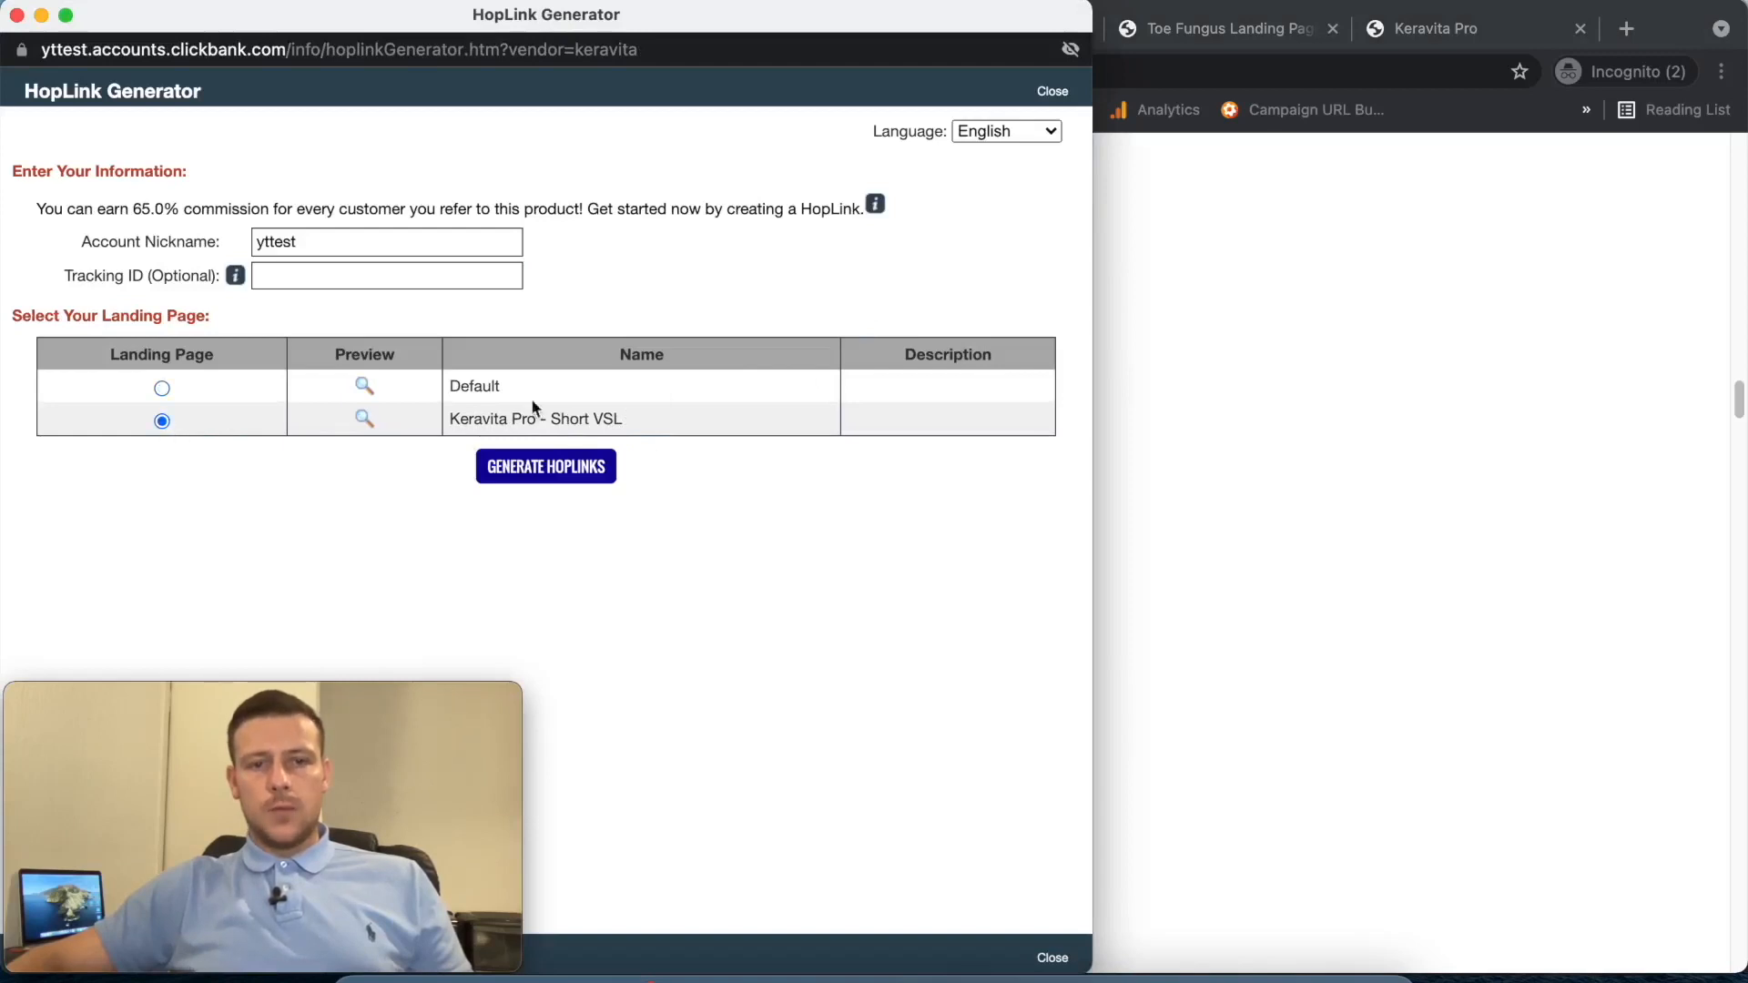
{"action": "left_click", "coordinate": [553, 468]}
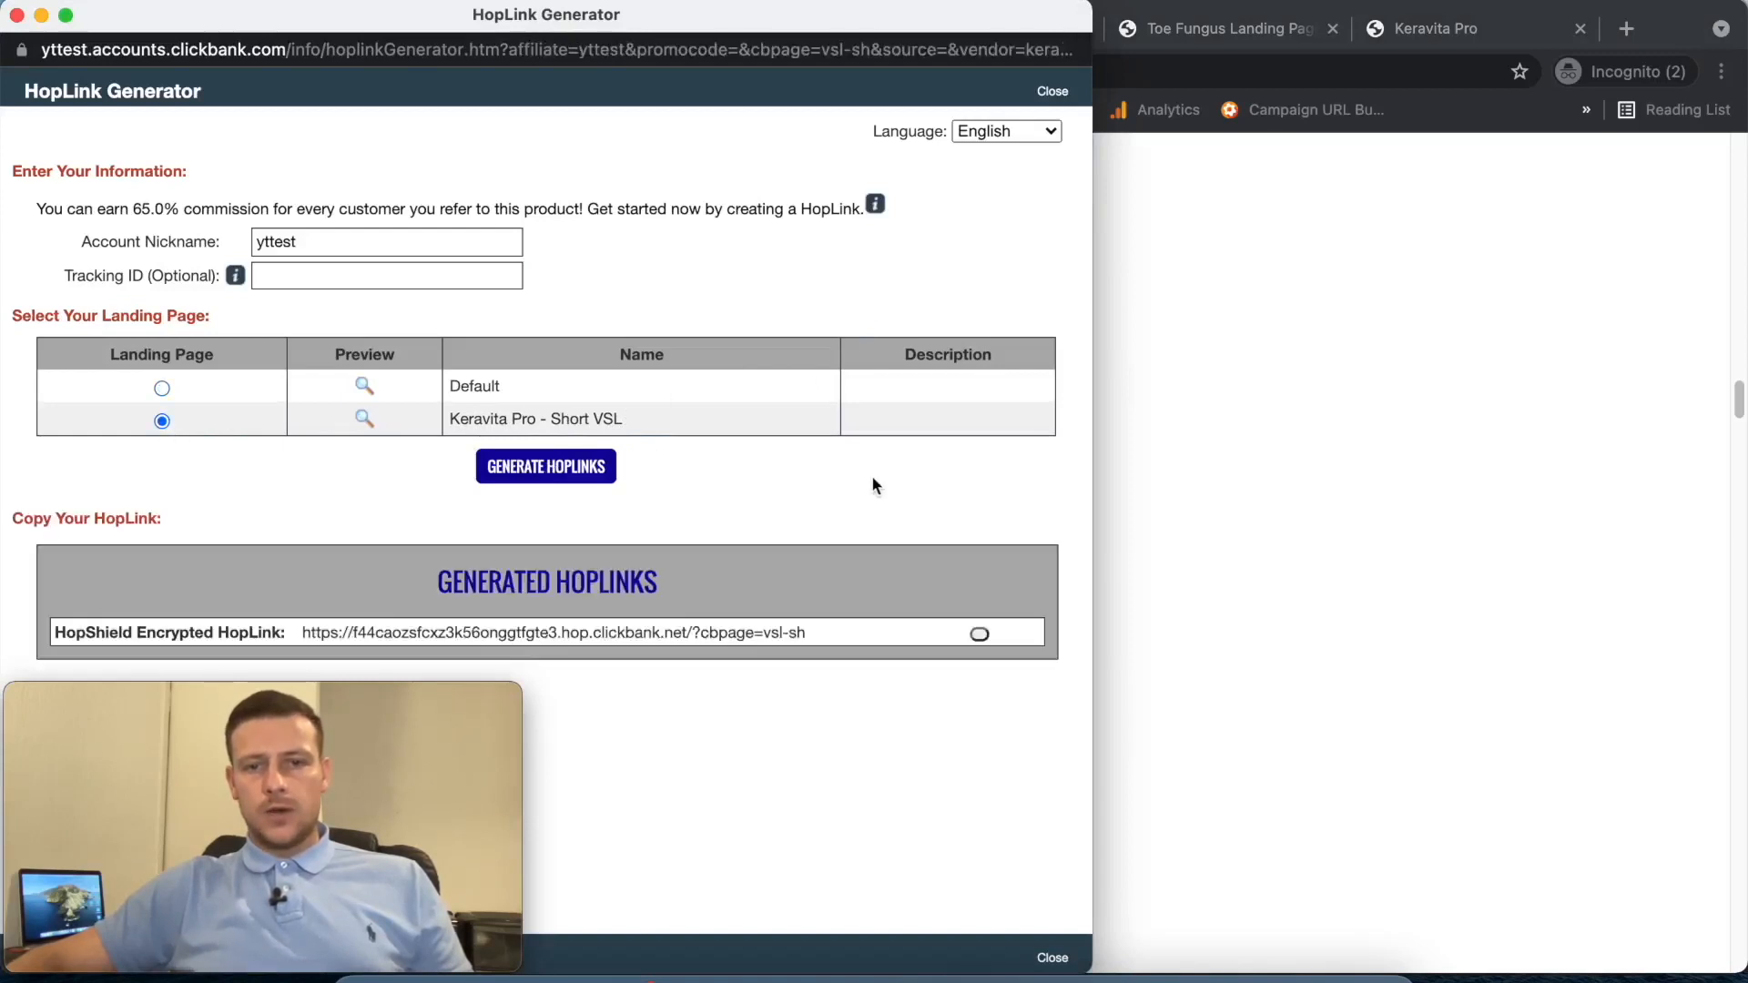
{"action": "left_click", "coordinate": [980, 638]}
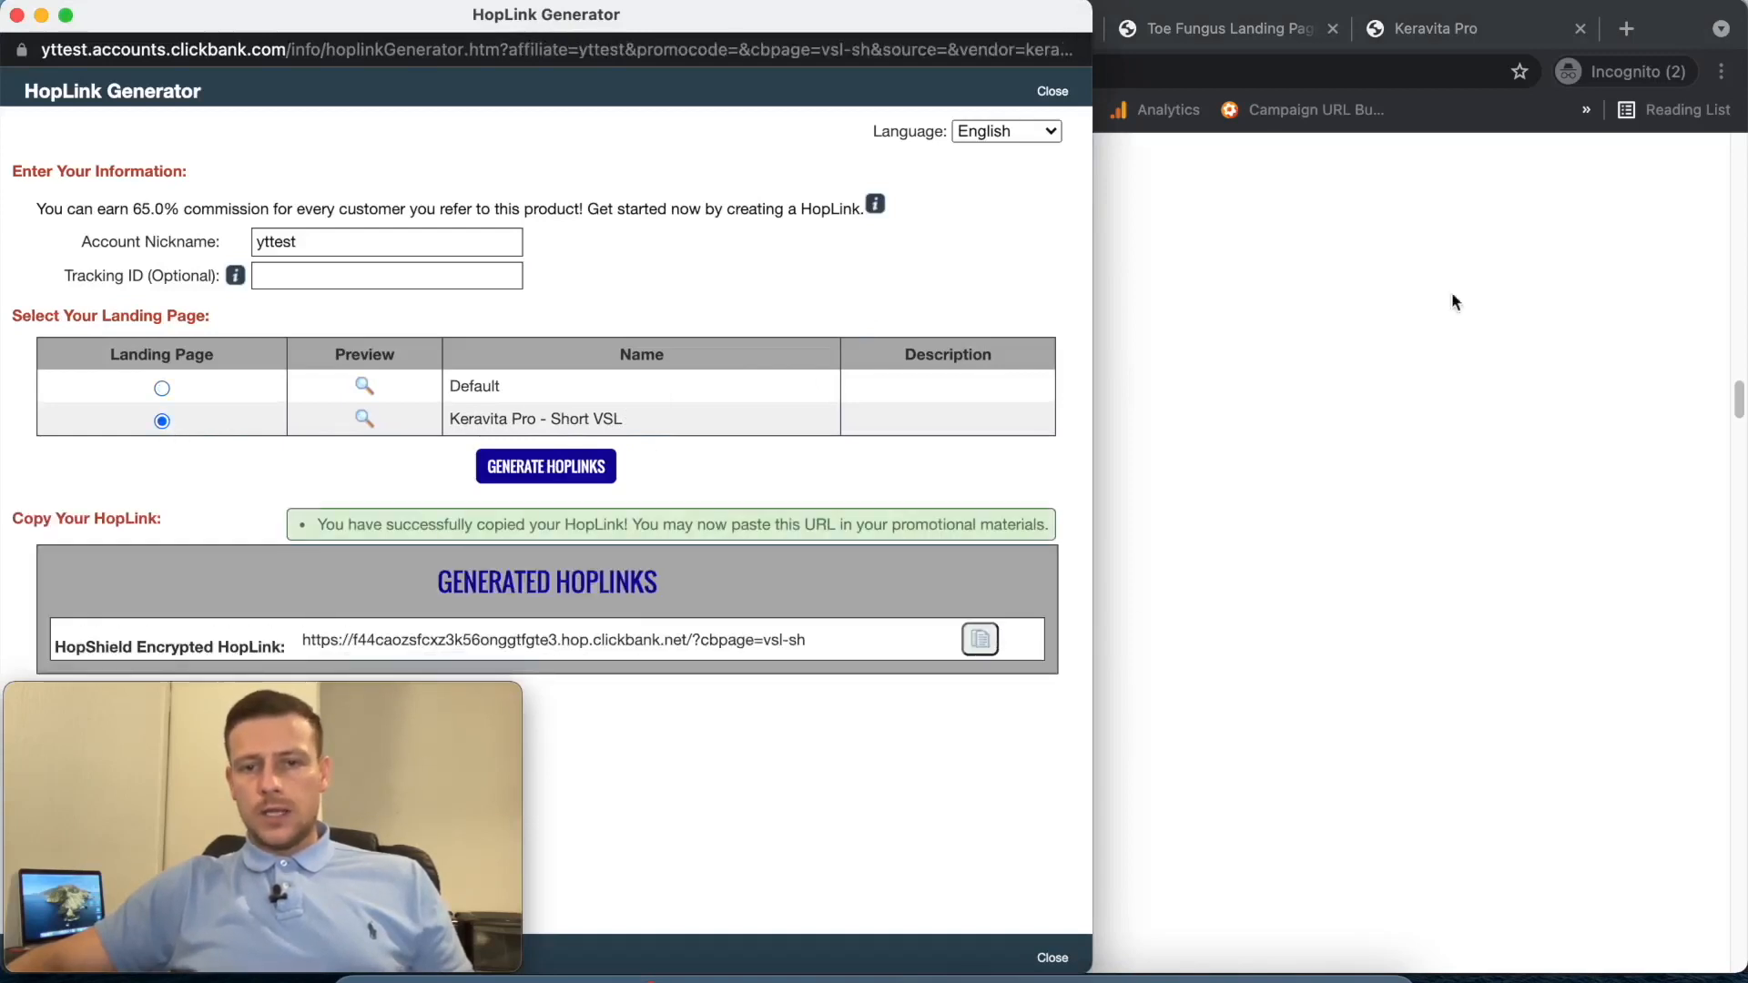
- Load the copied HopLink in a new browser tab to check its landing page, then close that tab
{"action": "left_click", "coordinate": [1625, 30]}
{"action": "key", "text": "super+v"}
{"action": "key", "text": "Return"}
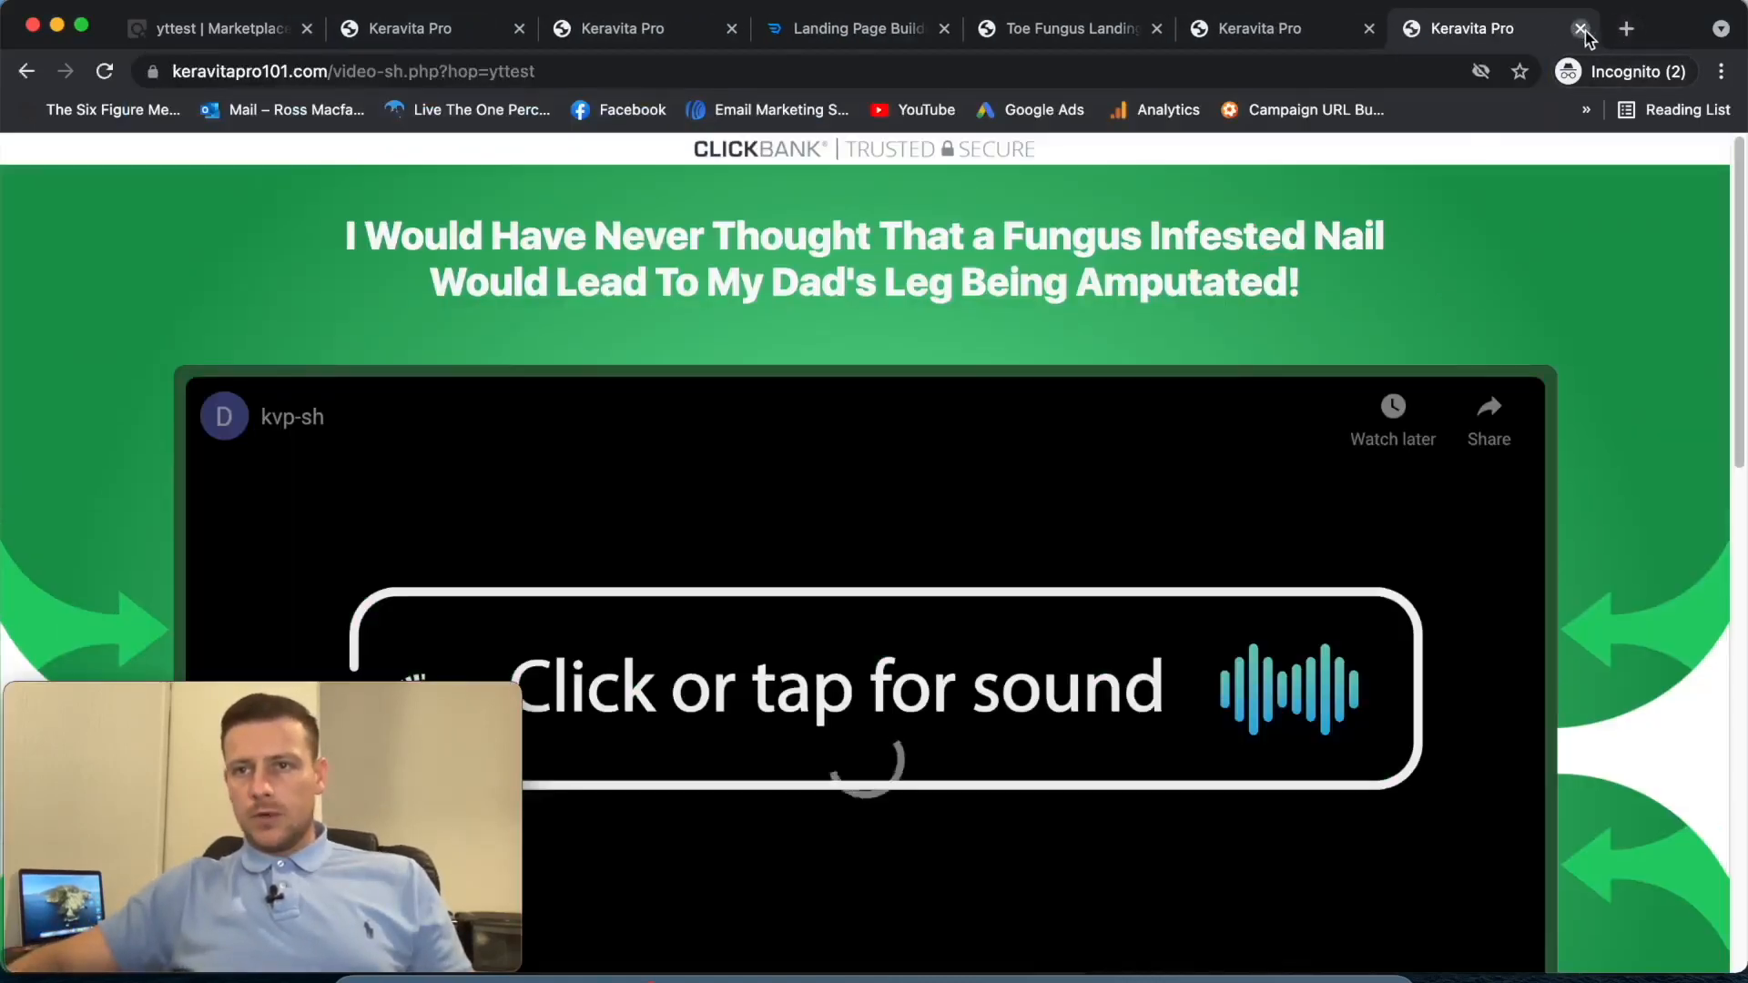
{"action": "left_click", "coordinate": [1581, 28]}
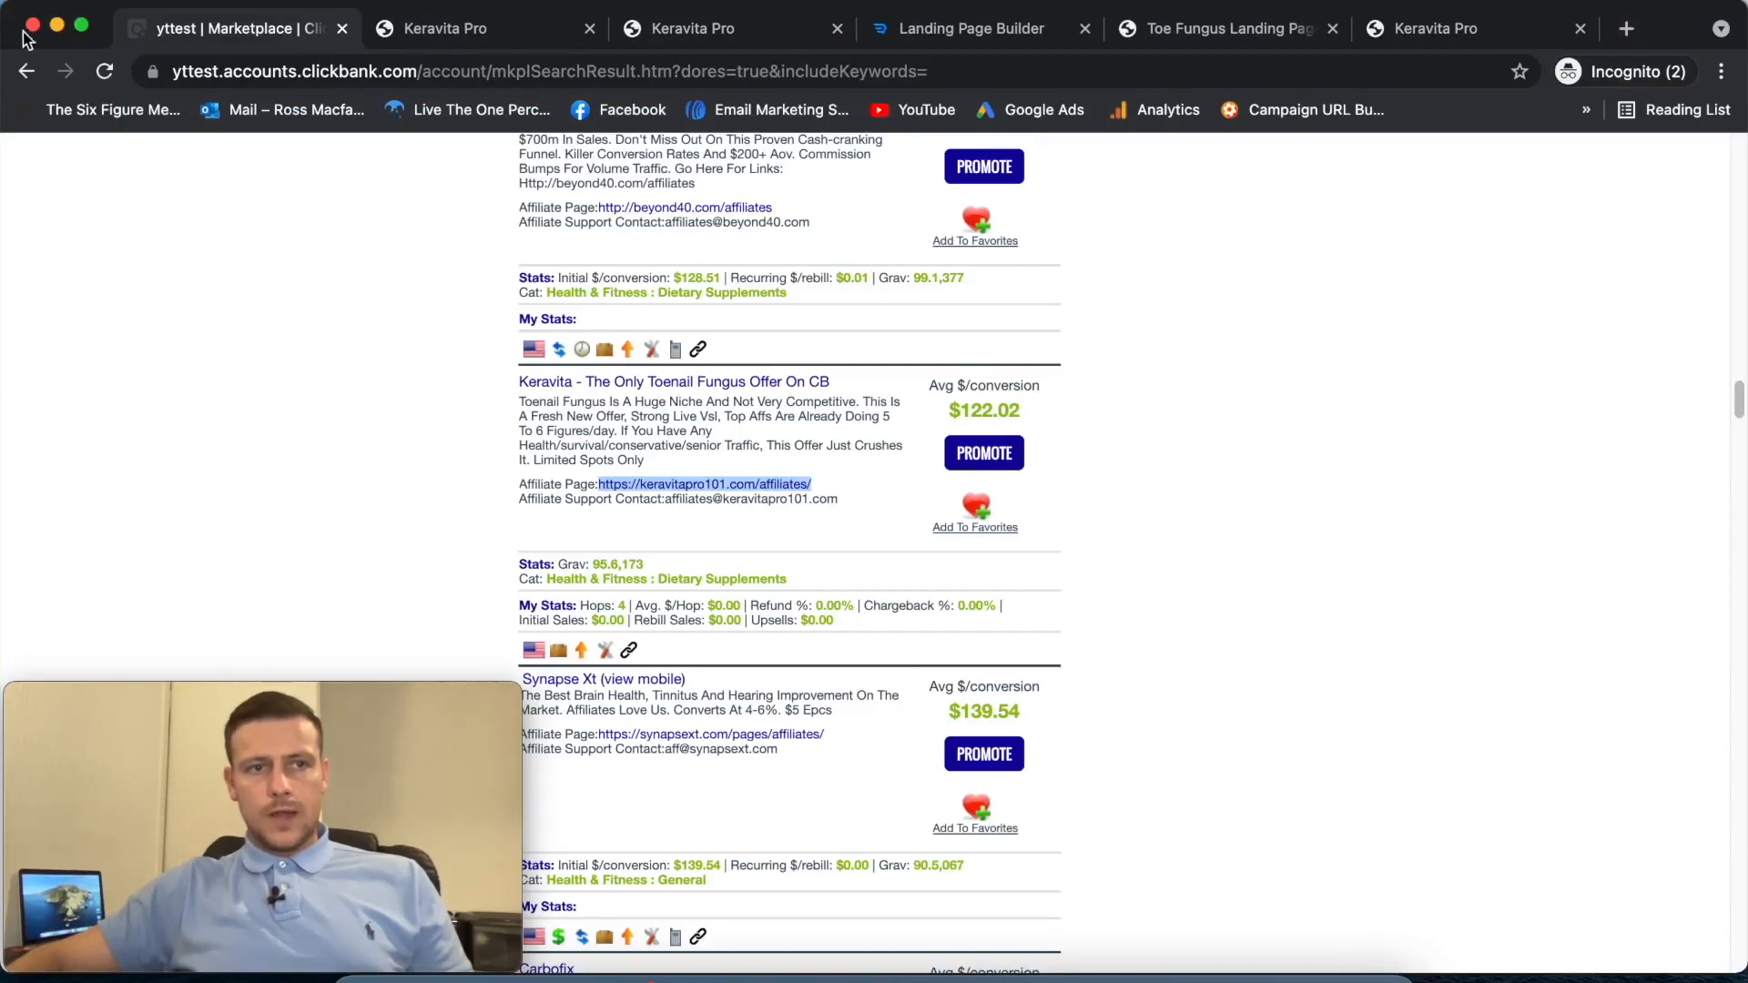
- Close the HopLink generator and return to the Voluum offer form to paste the copied HopLink as the offer URL
{"action": "left_click", "coordinate": [56, 25]}
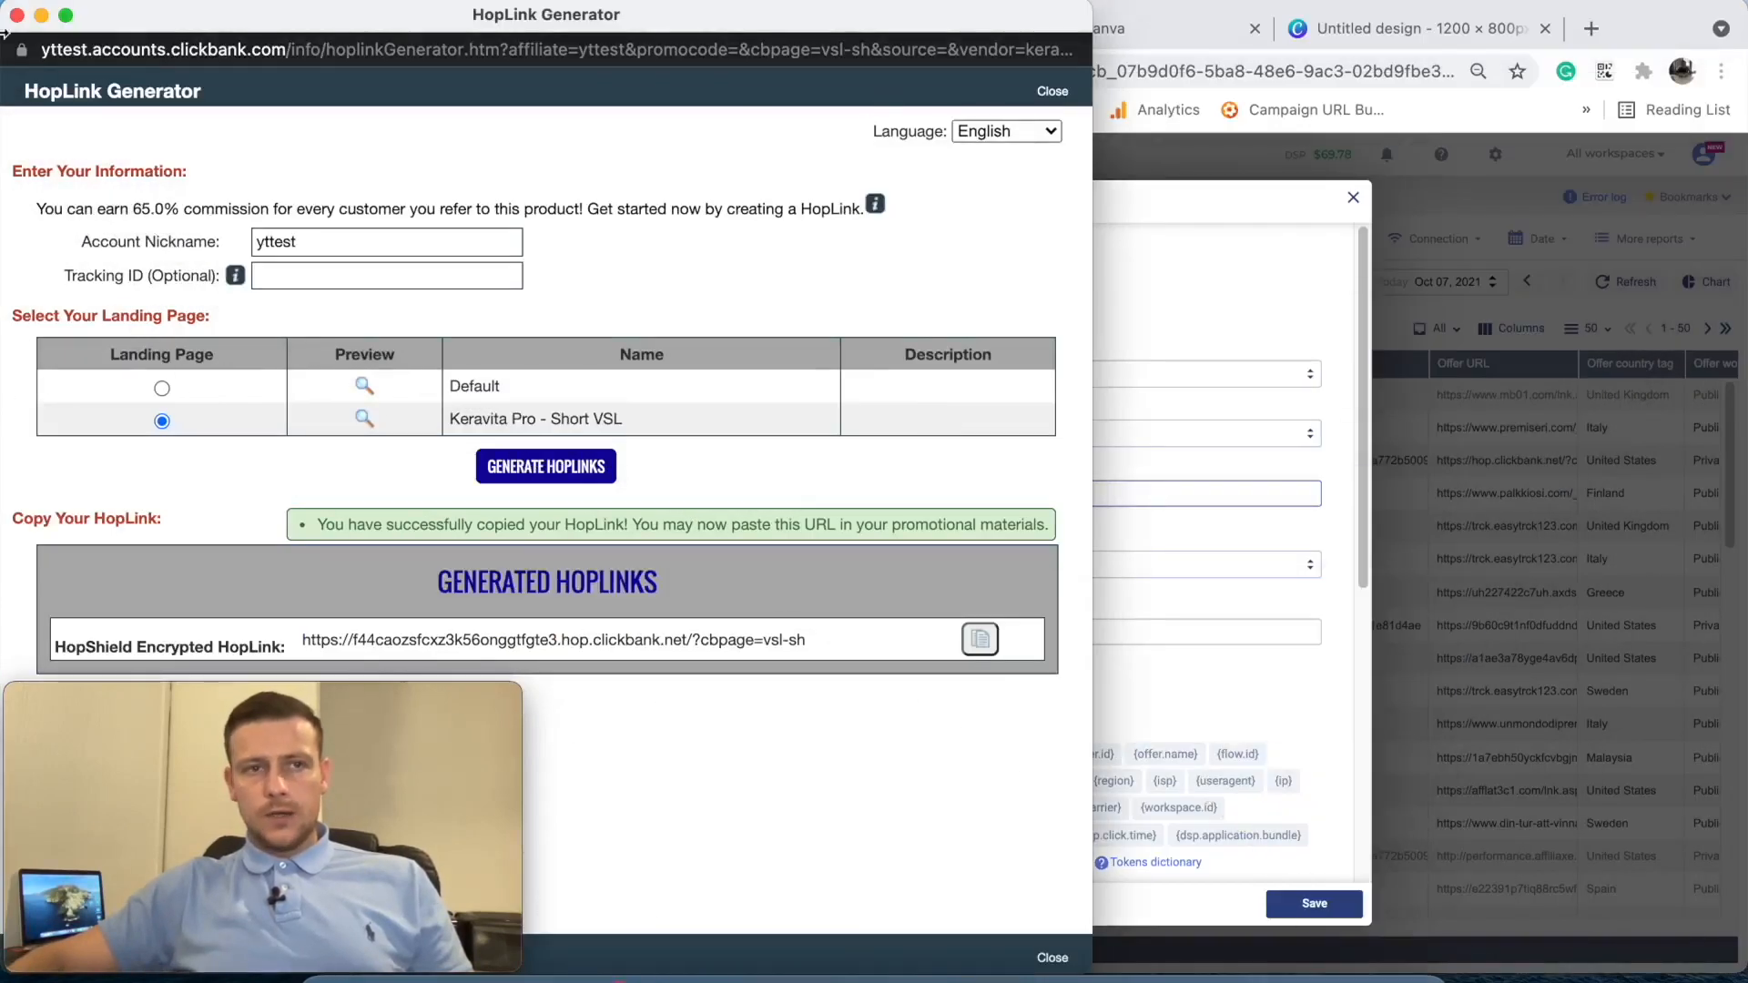
{"action": "left_click", "coordinate": [17, 15]}
{"action": "left_click", "coordinate": [675, 628]}
{"action": "key", "text": "super+v"}
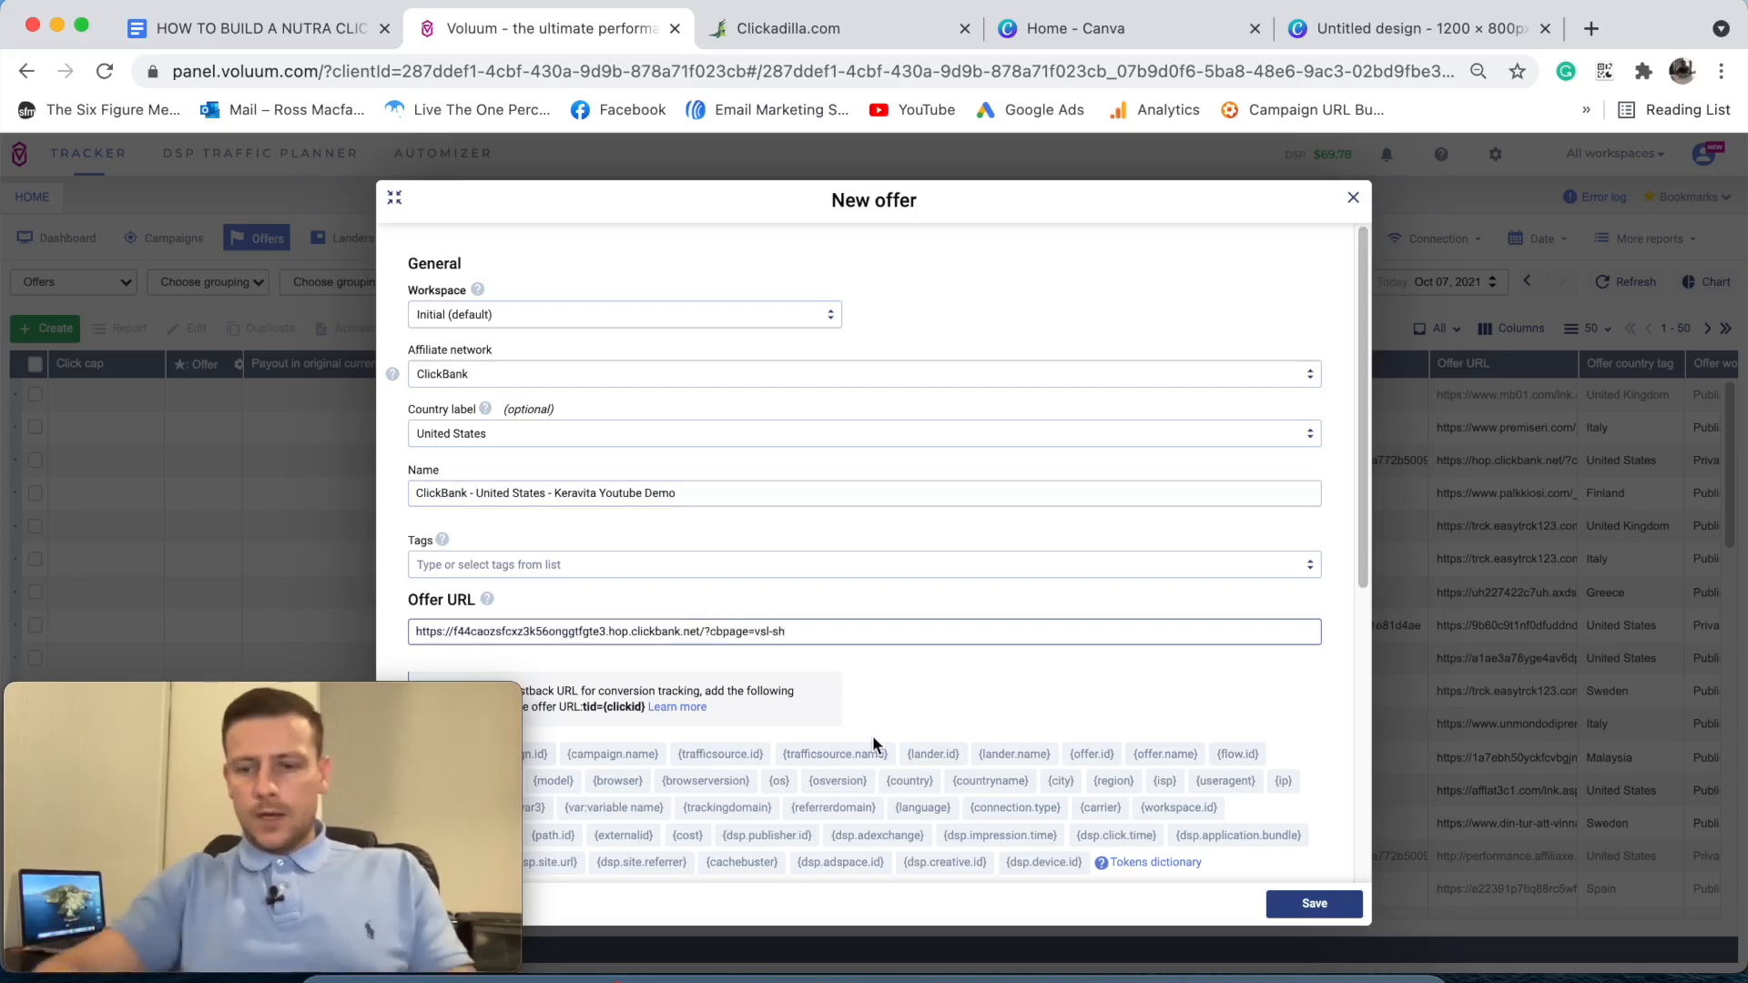
- Append "/?tid={clickid}" to the offer URL so the click ID is passed to ClickBank
{"action": "scroll", "coordinate": [949, 506], "scroll_direction": "down", "scroll_amount": 3}
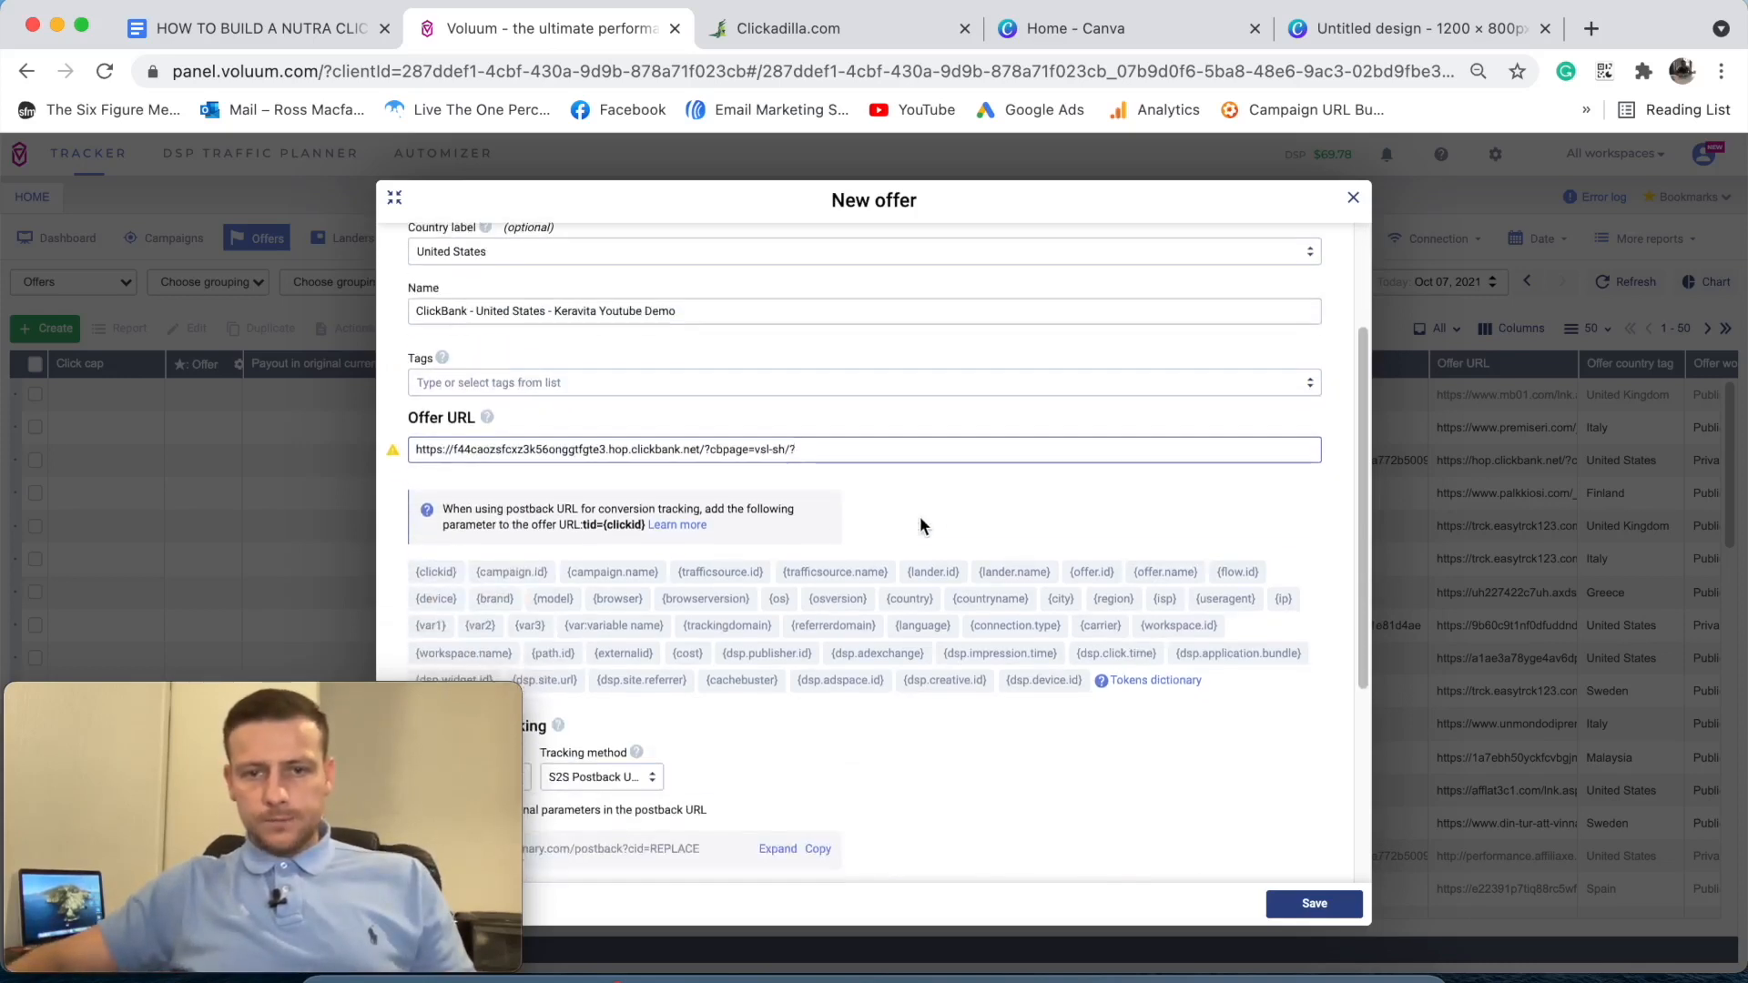
{"action": "left_click_drag", "start_coordinate": [582, 526], "coordinate": [606, 525]}
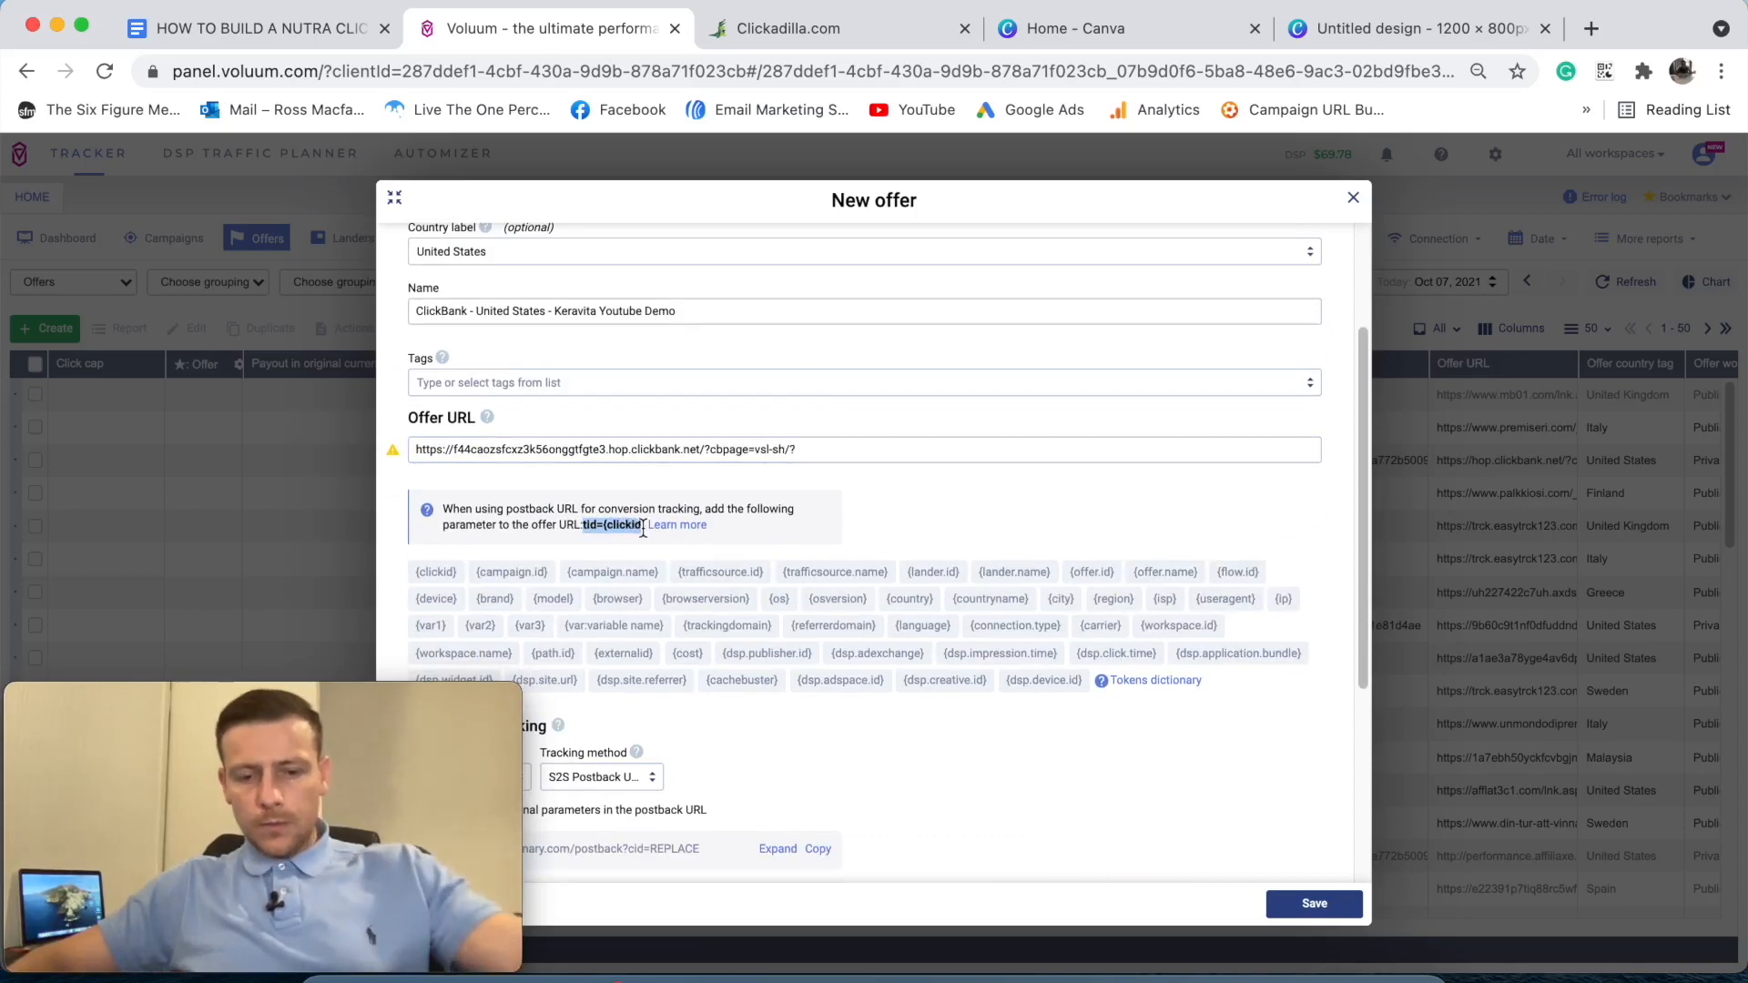
{"action": "left_click", "coordinate": [847, 448]}
{"action": "key", "text": "super+v"}
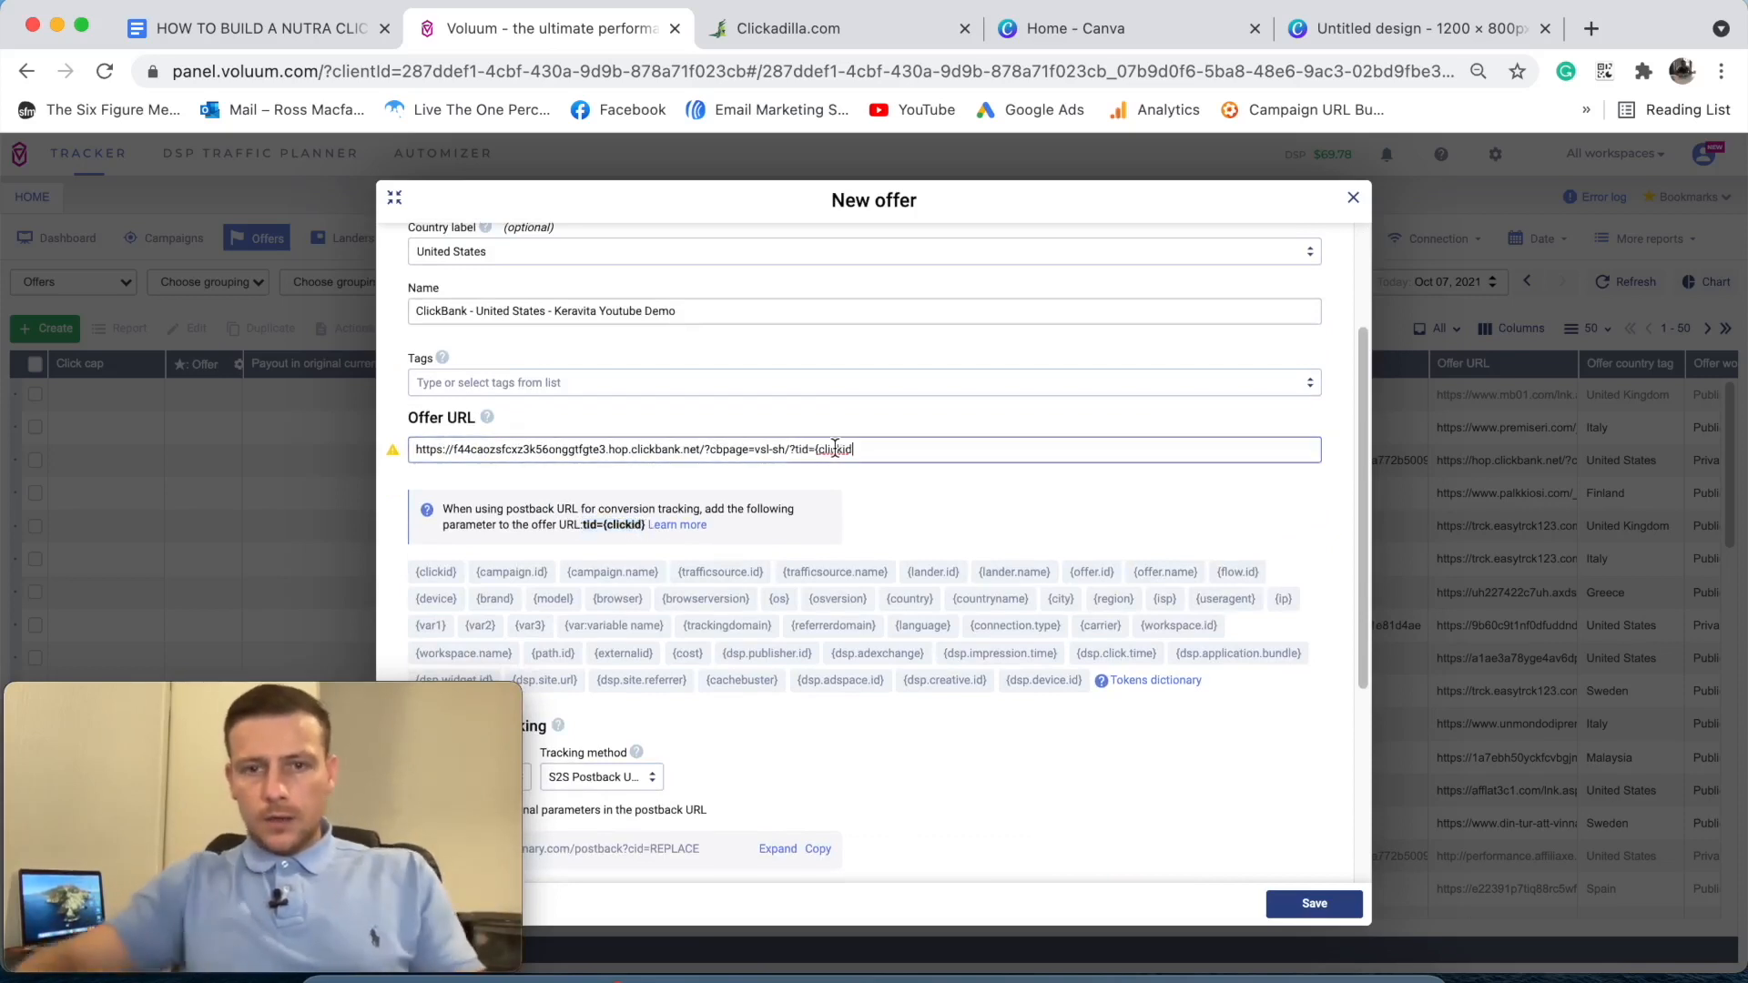
{"action": "type", "text": "}"}
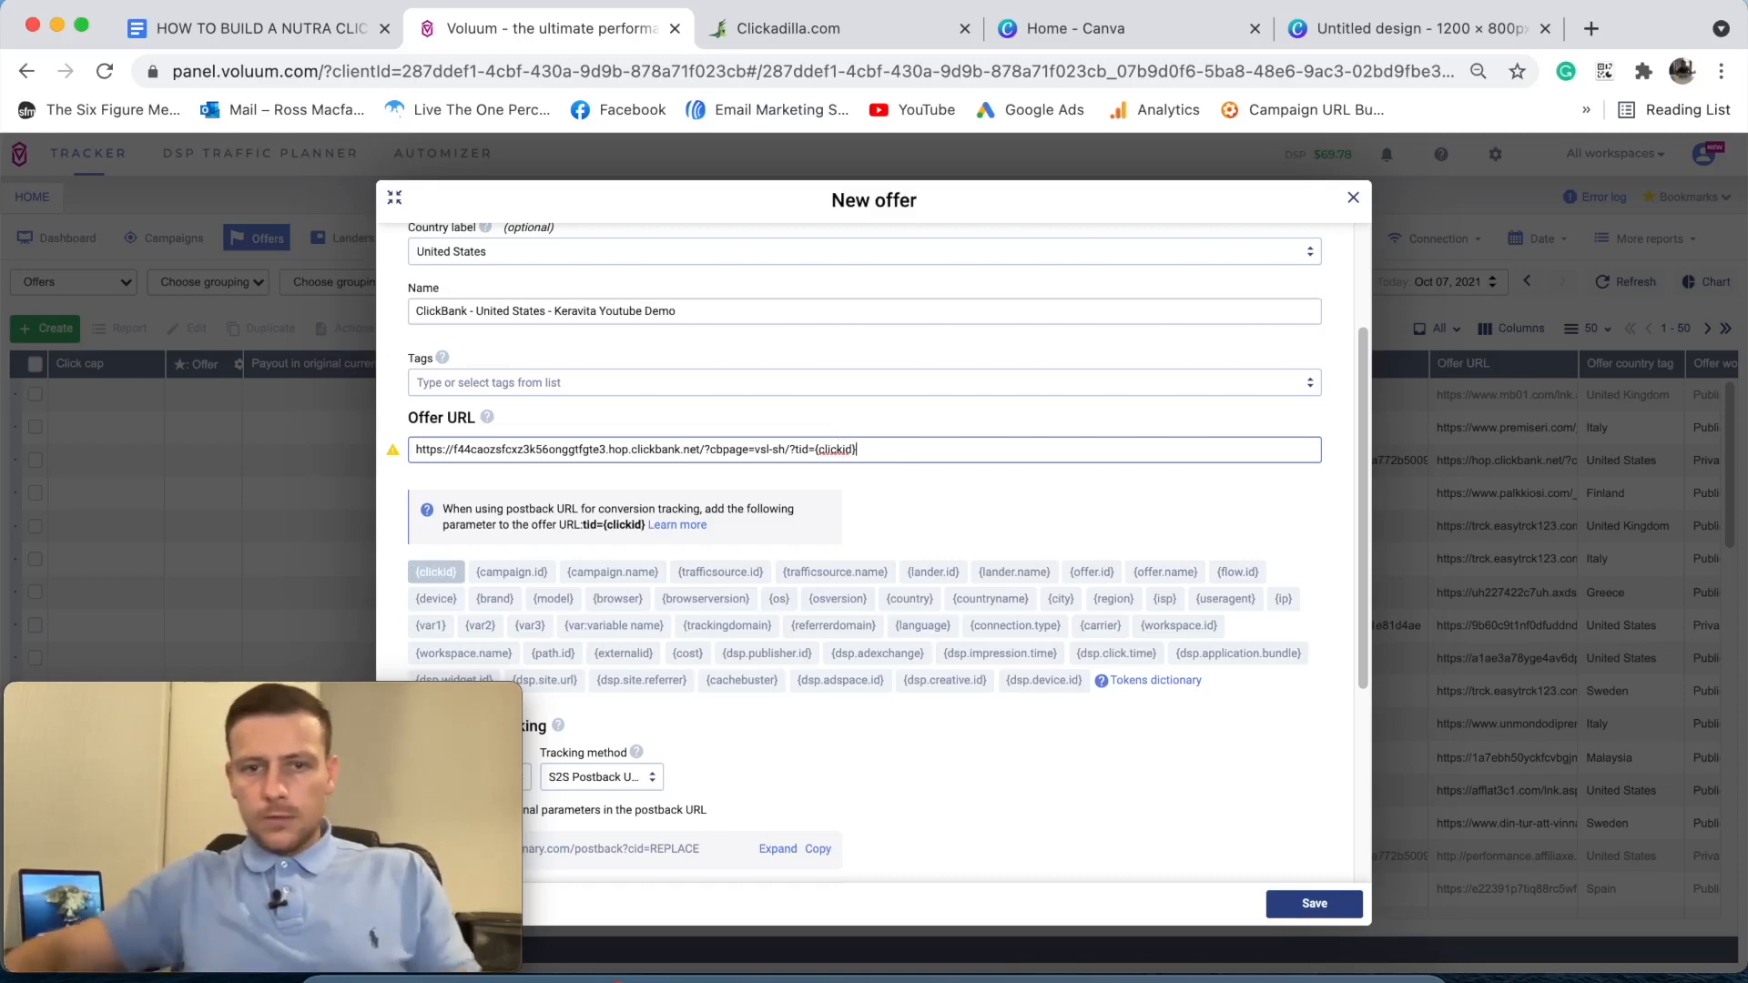
- Check the remaining offer settings and save the new offer
{"action": "scroll", "coordinate": [940, 509], "scroll_direction": "down", "scroll_amount": 5}
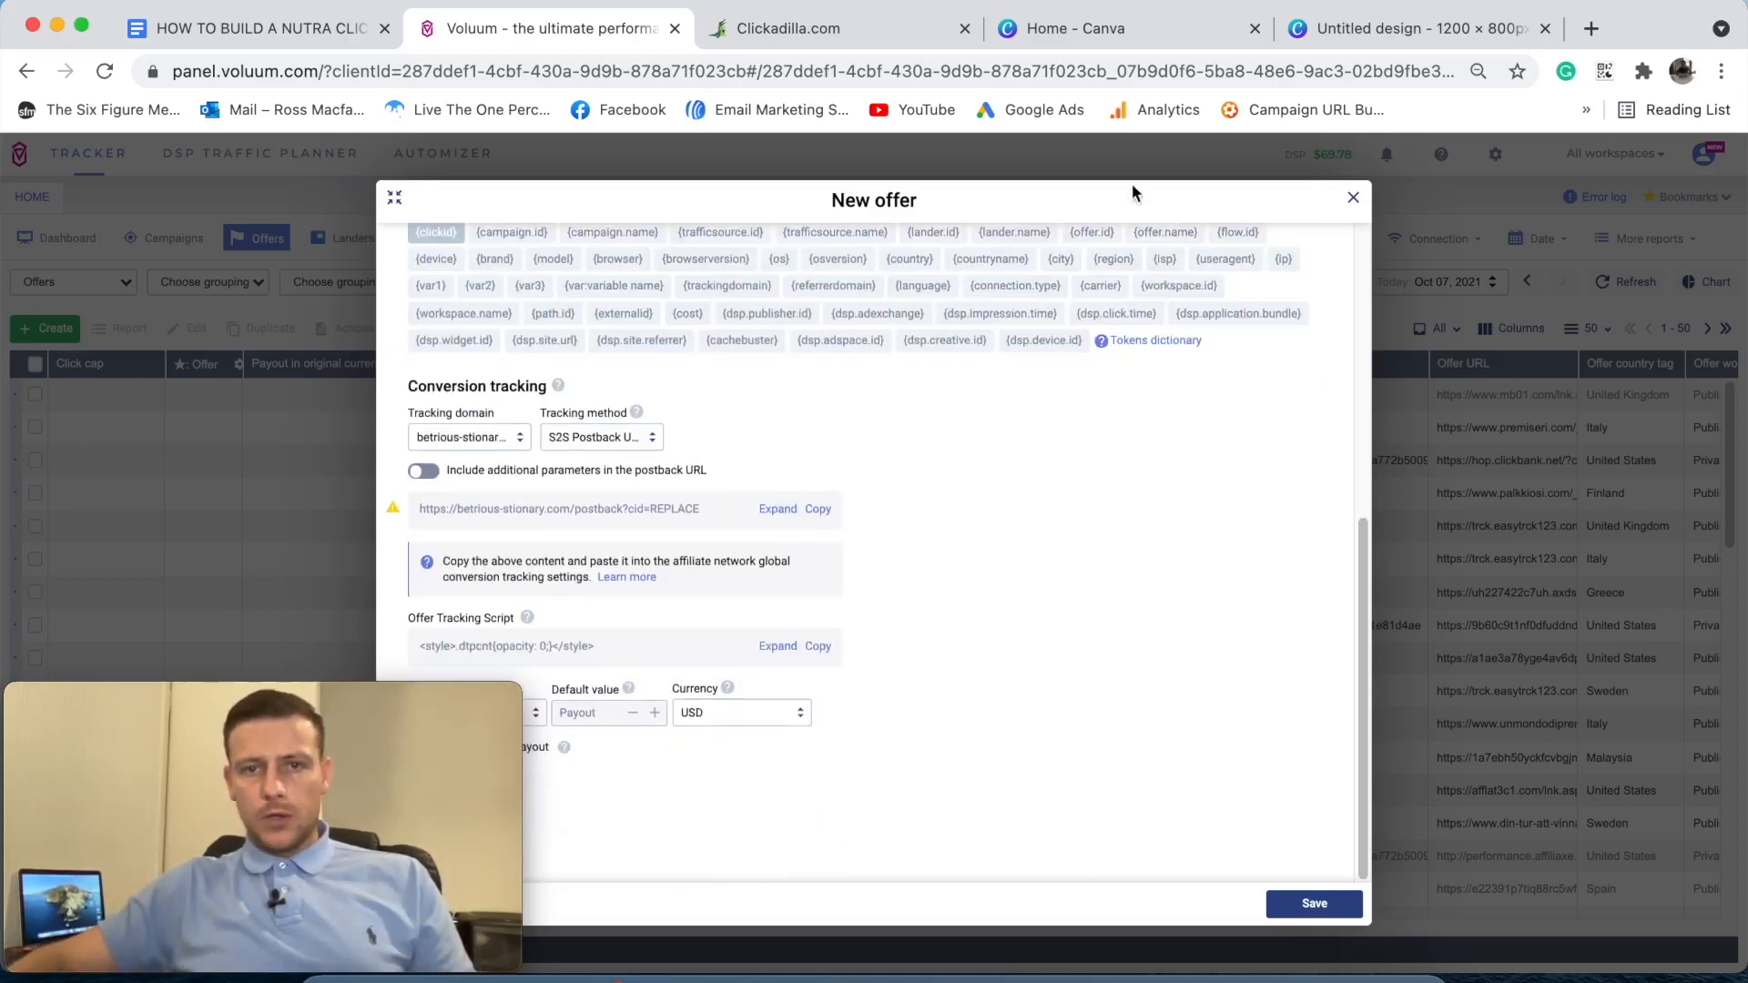
{"action": "scroll", "coordinate": [1091, 537], "scroll_direction": "up", "scroll_amount": 5}
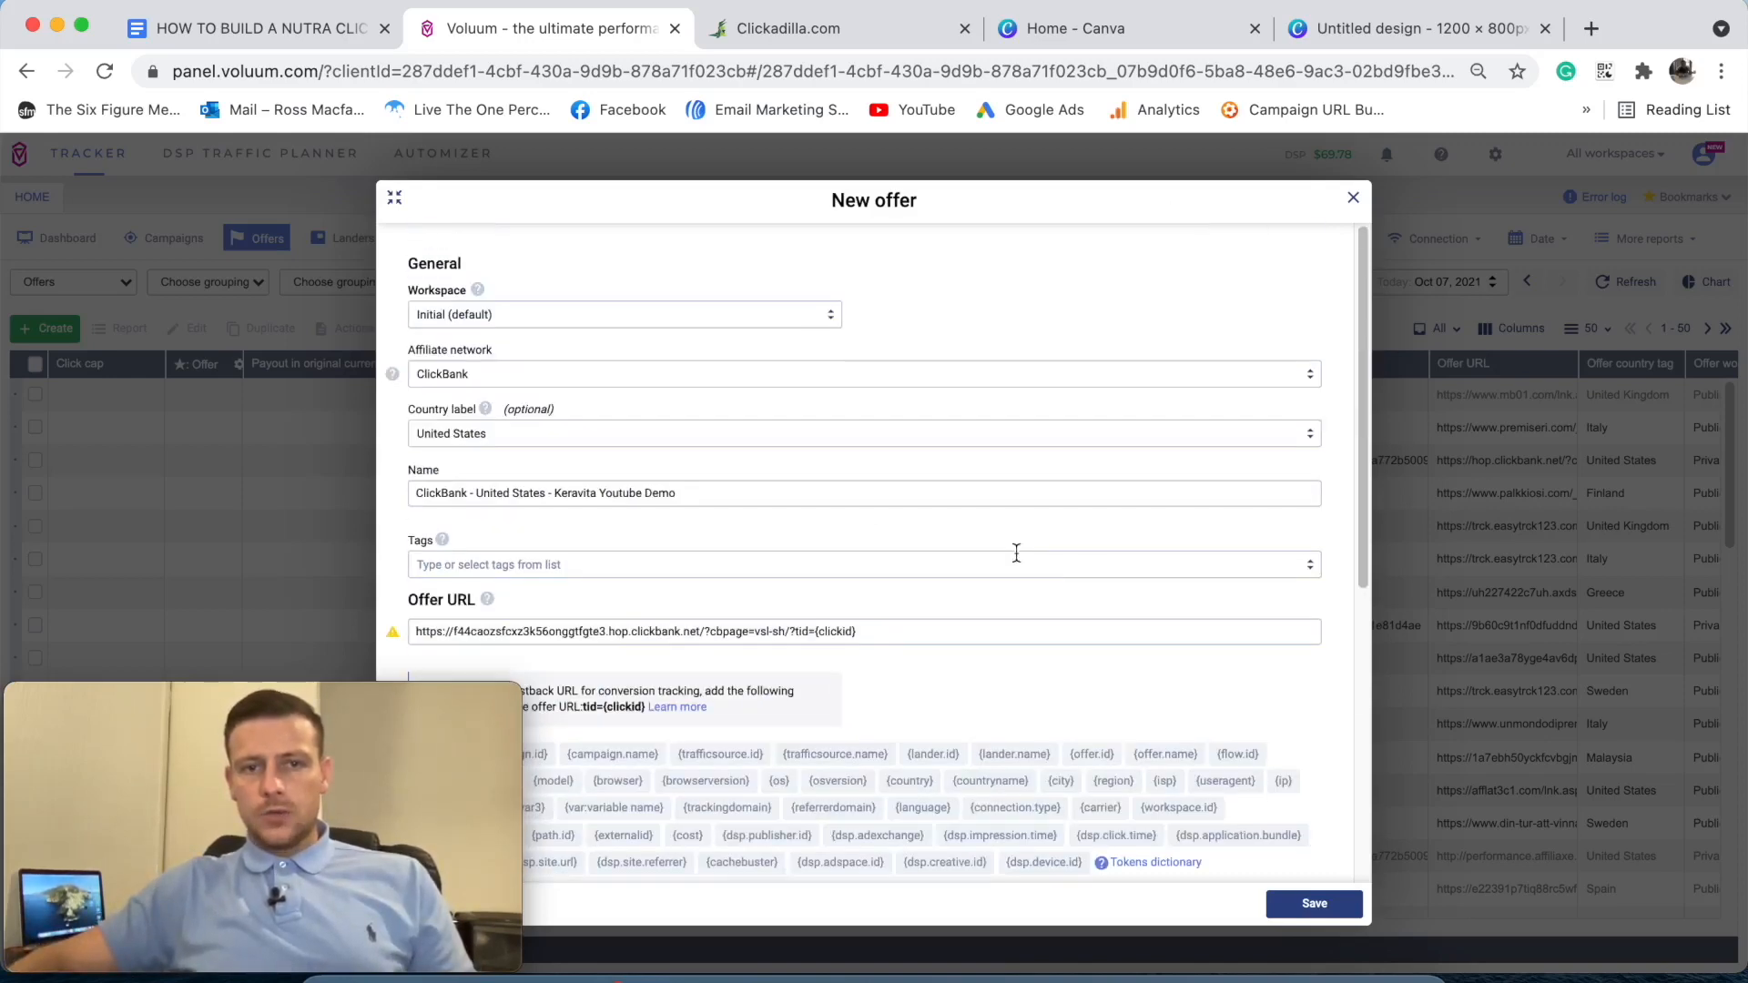
{"action": "left_click", "coordinate": [1320, 906]}
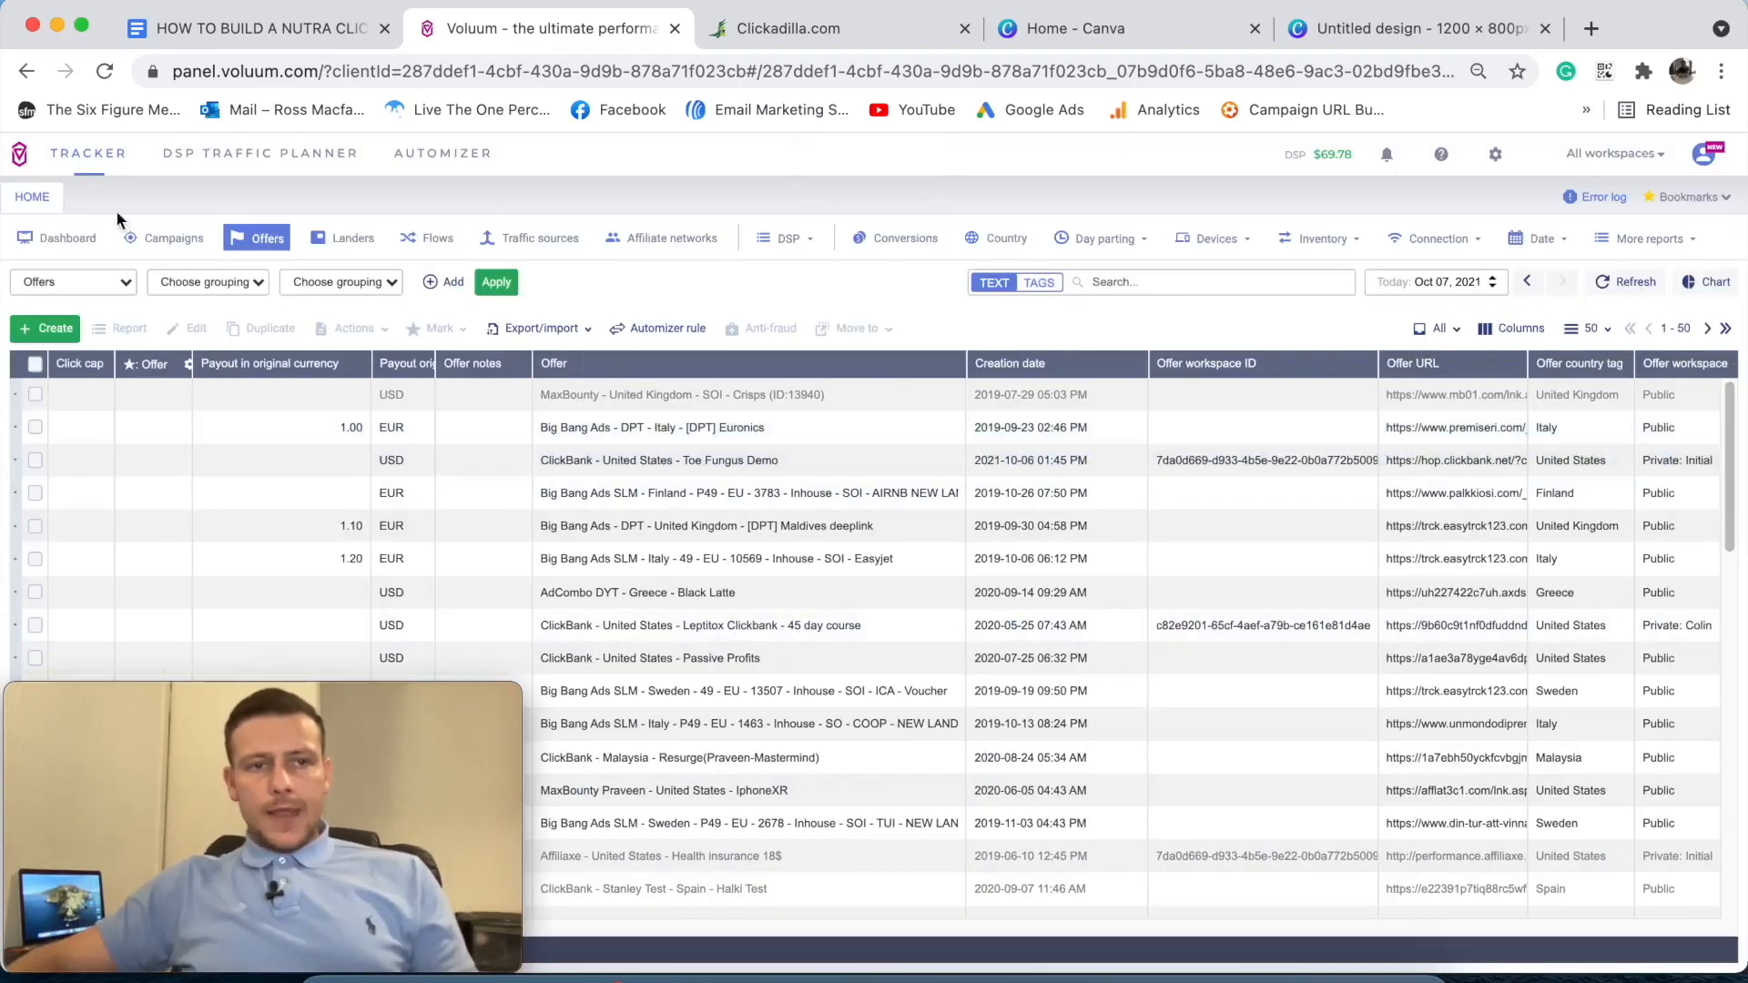
- Create a new lander in the Initial (default) workspace
{"action": "left_click", "coordinate": [348, 240]}
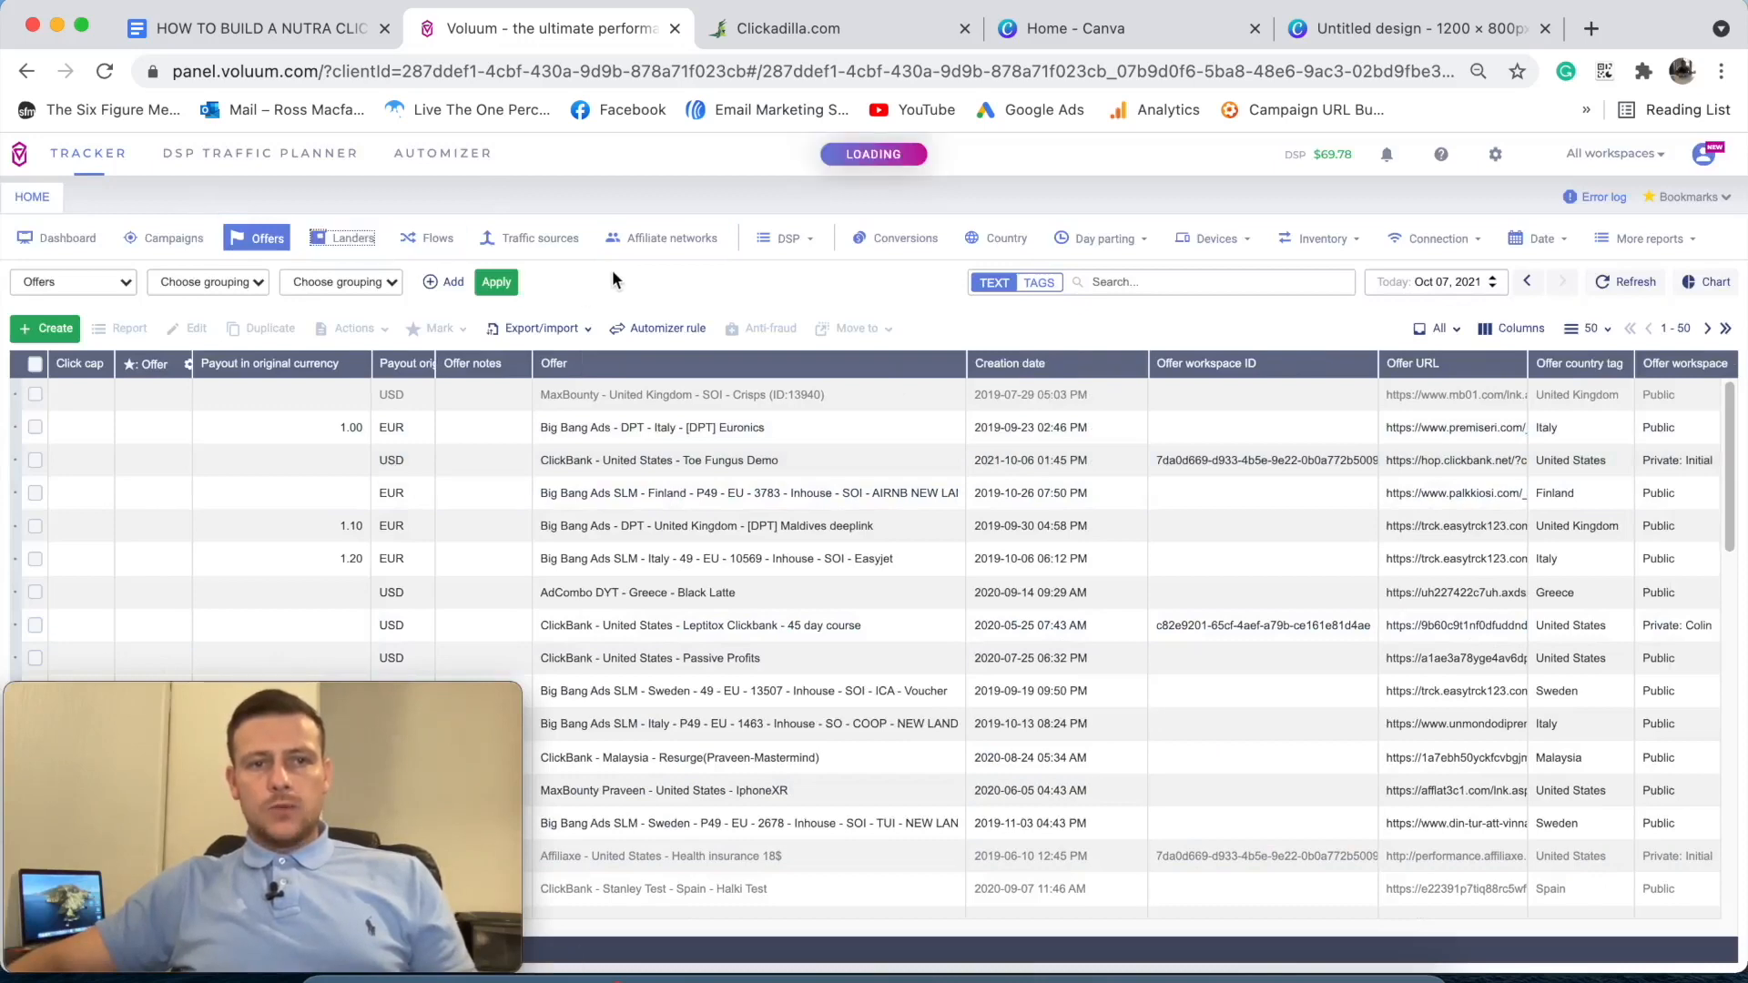
{"action": "left_click", "coordinate": [45, 328]}
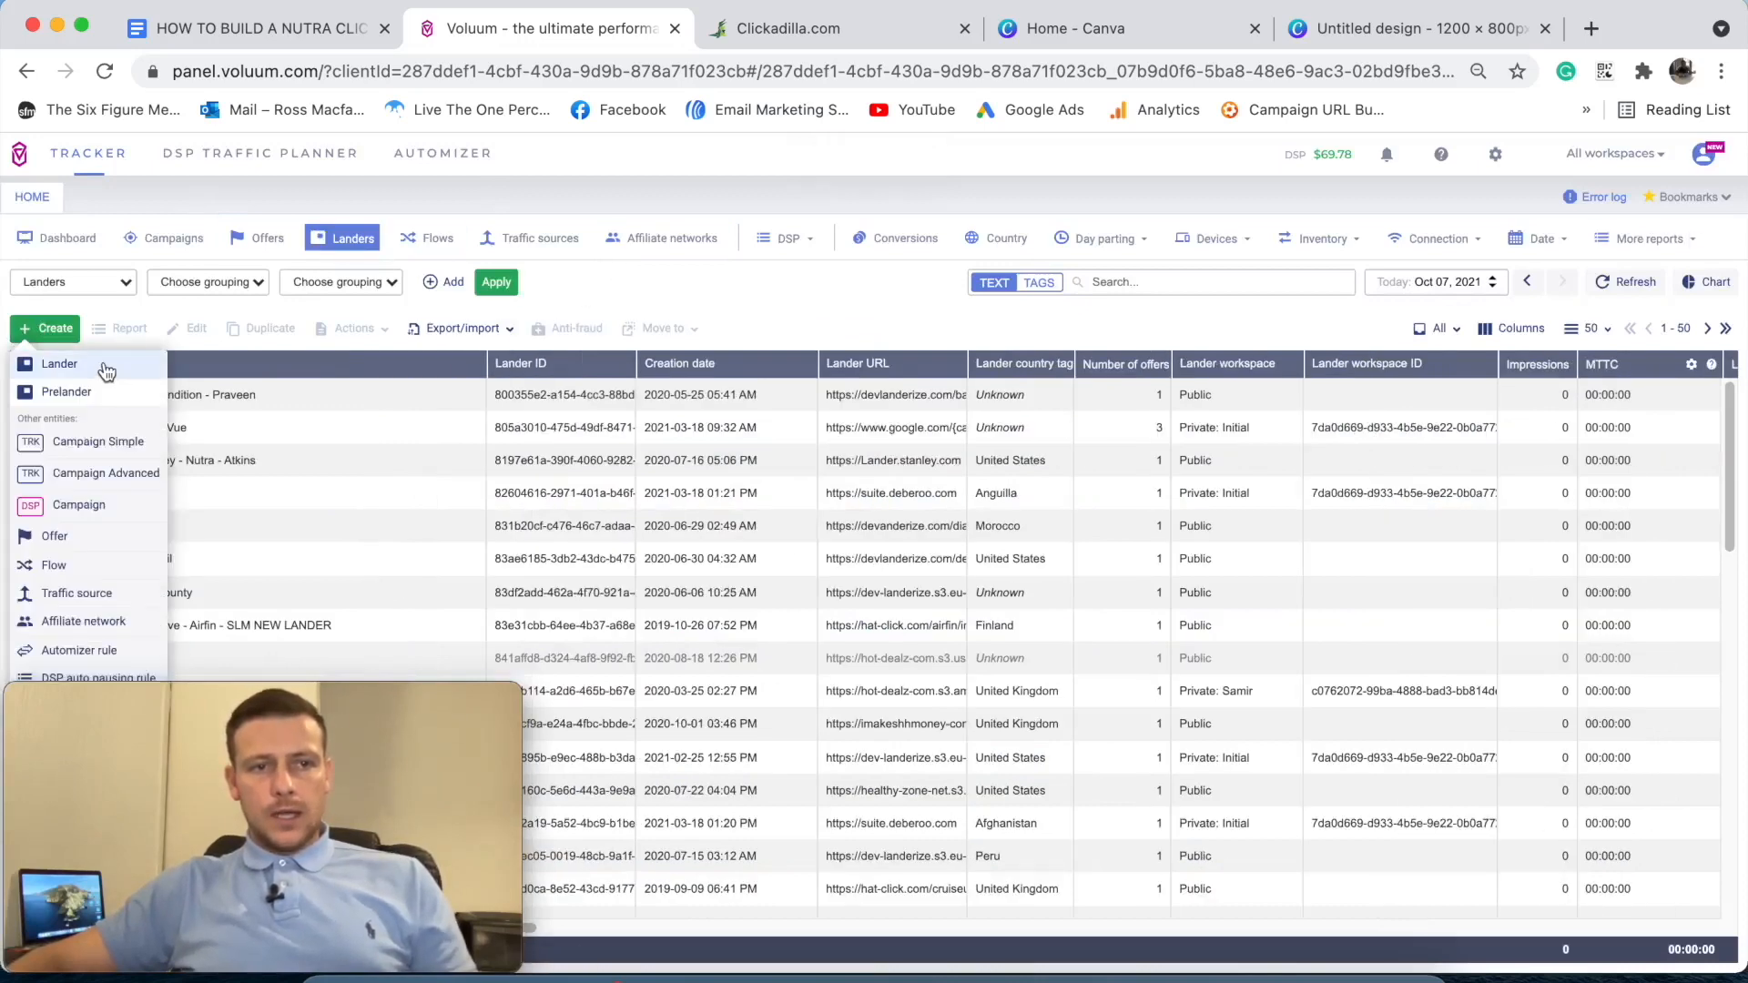
{"action": "left_click", "coordinate": [60, 364]}
{"action": "left_click", "coordinate": [539, 312]}
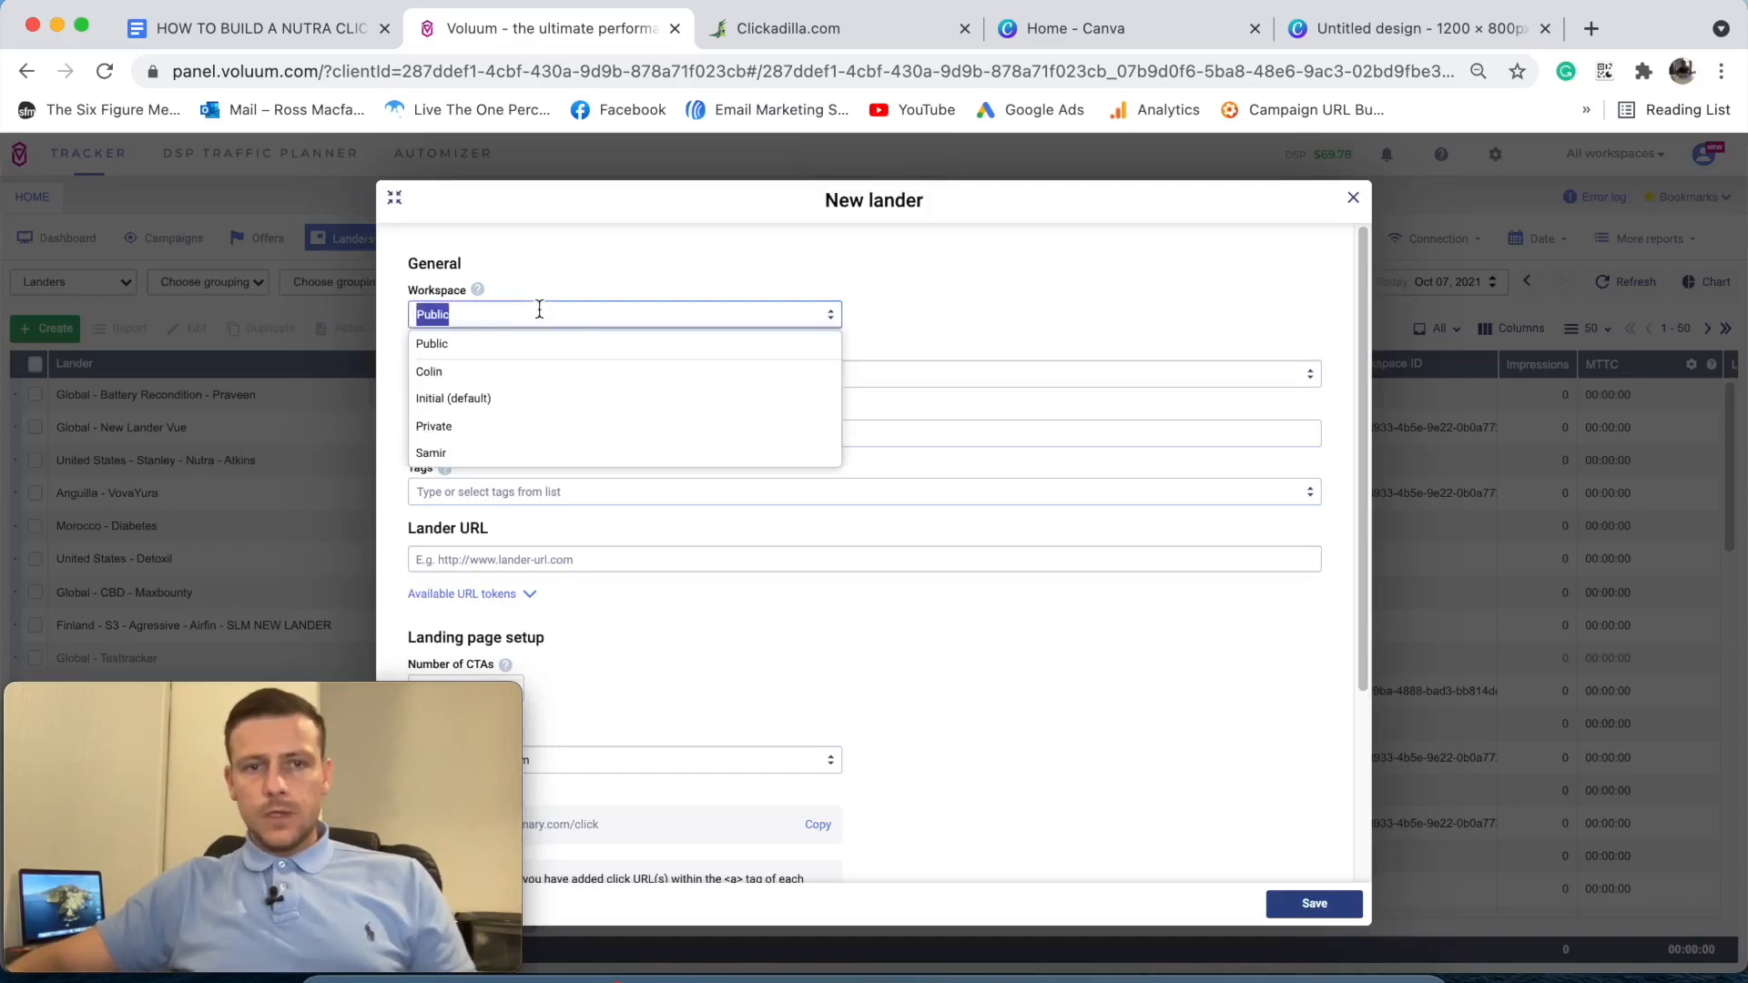
{"action": "left_click", "coordinate": [512, 398]}
- Set the new lander's country label to United States and complete its name as "United States - Keravita Youtube Demo"
{"action": "left_click", "coordinate": [533, 374]}
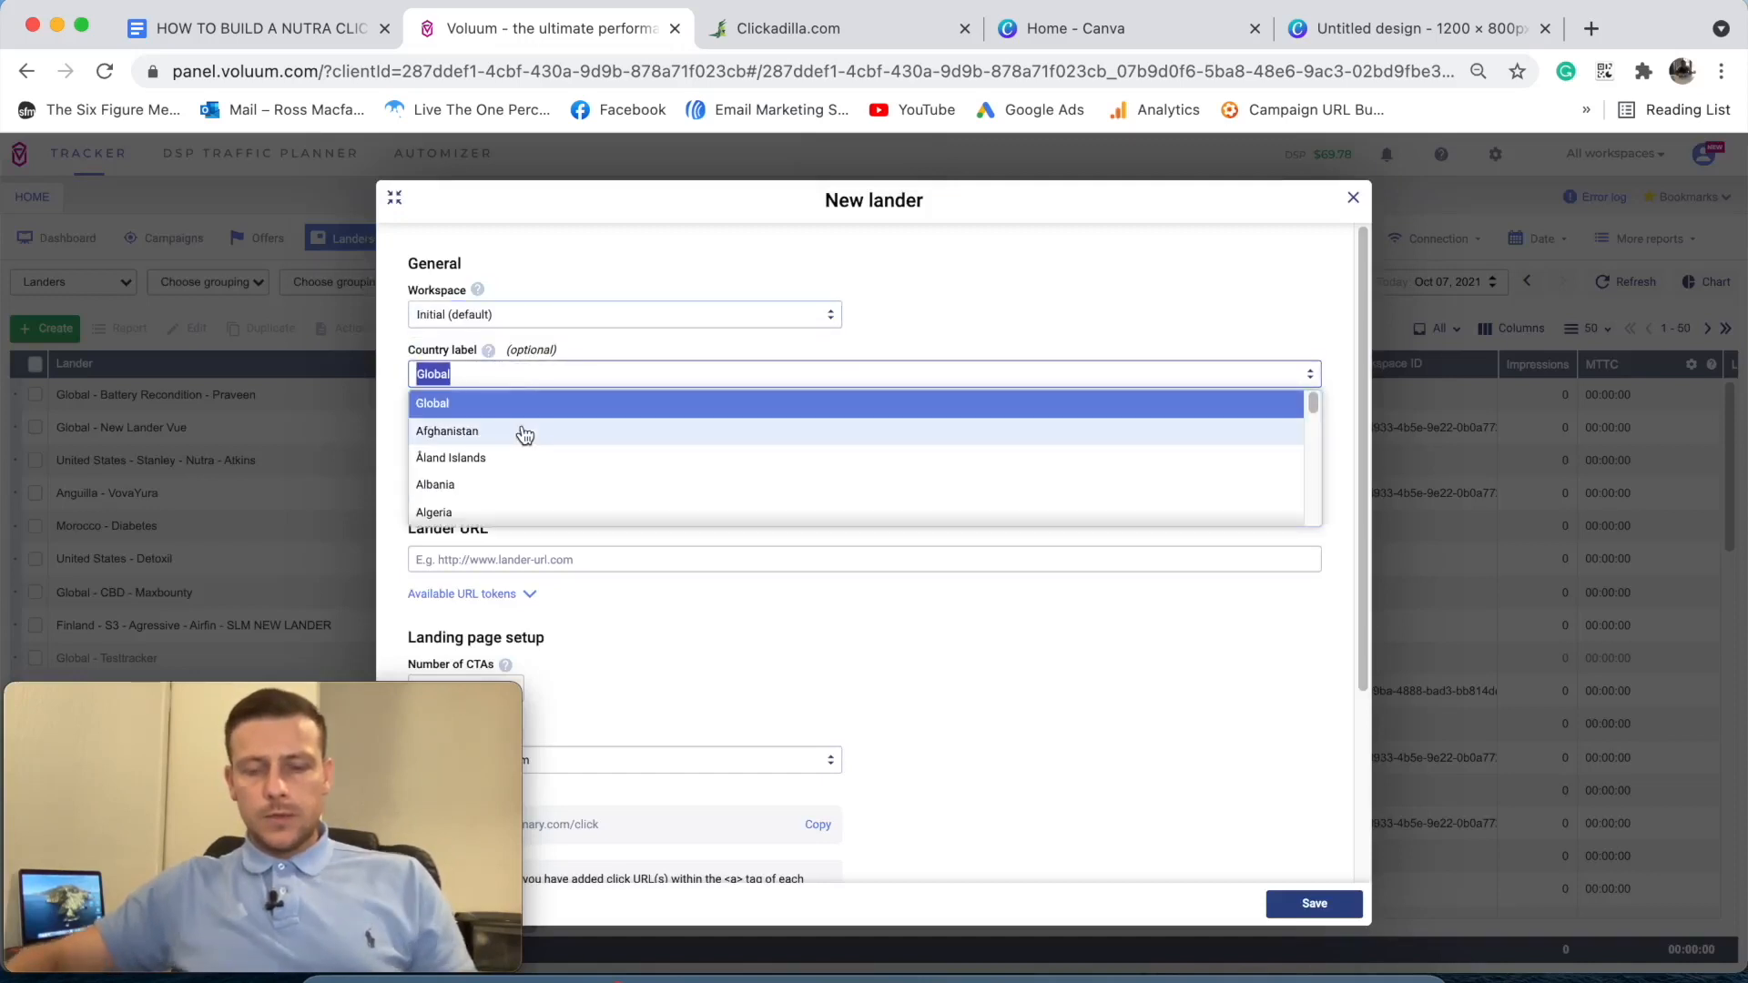
{"action": "type", "text": "united"}
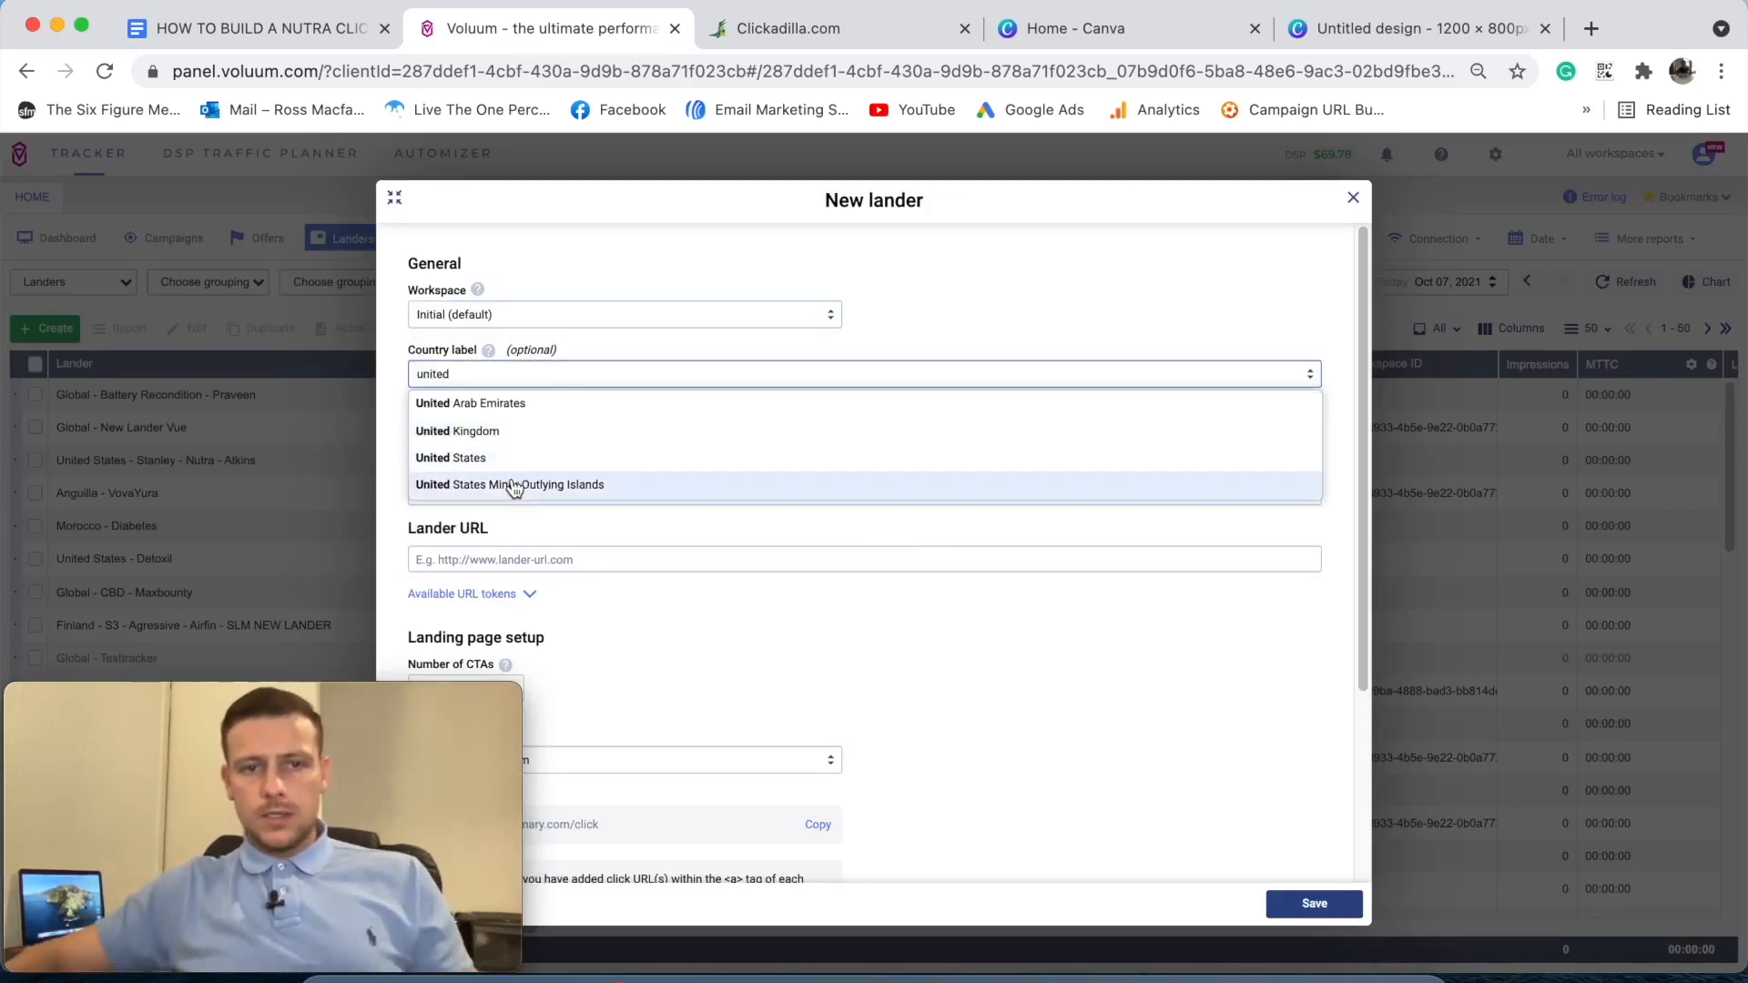
{"action": "left_click", "coordinate": [515, 487]}
{"action": "left_click", "coordinate": [752, 375]}
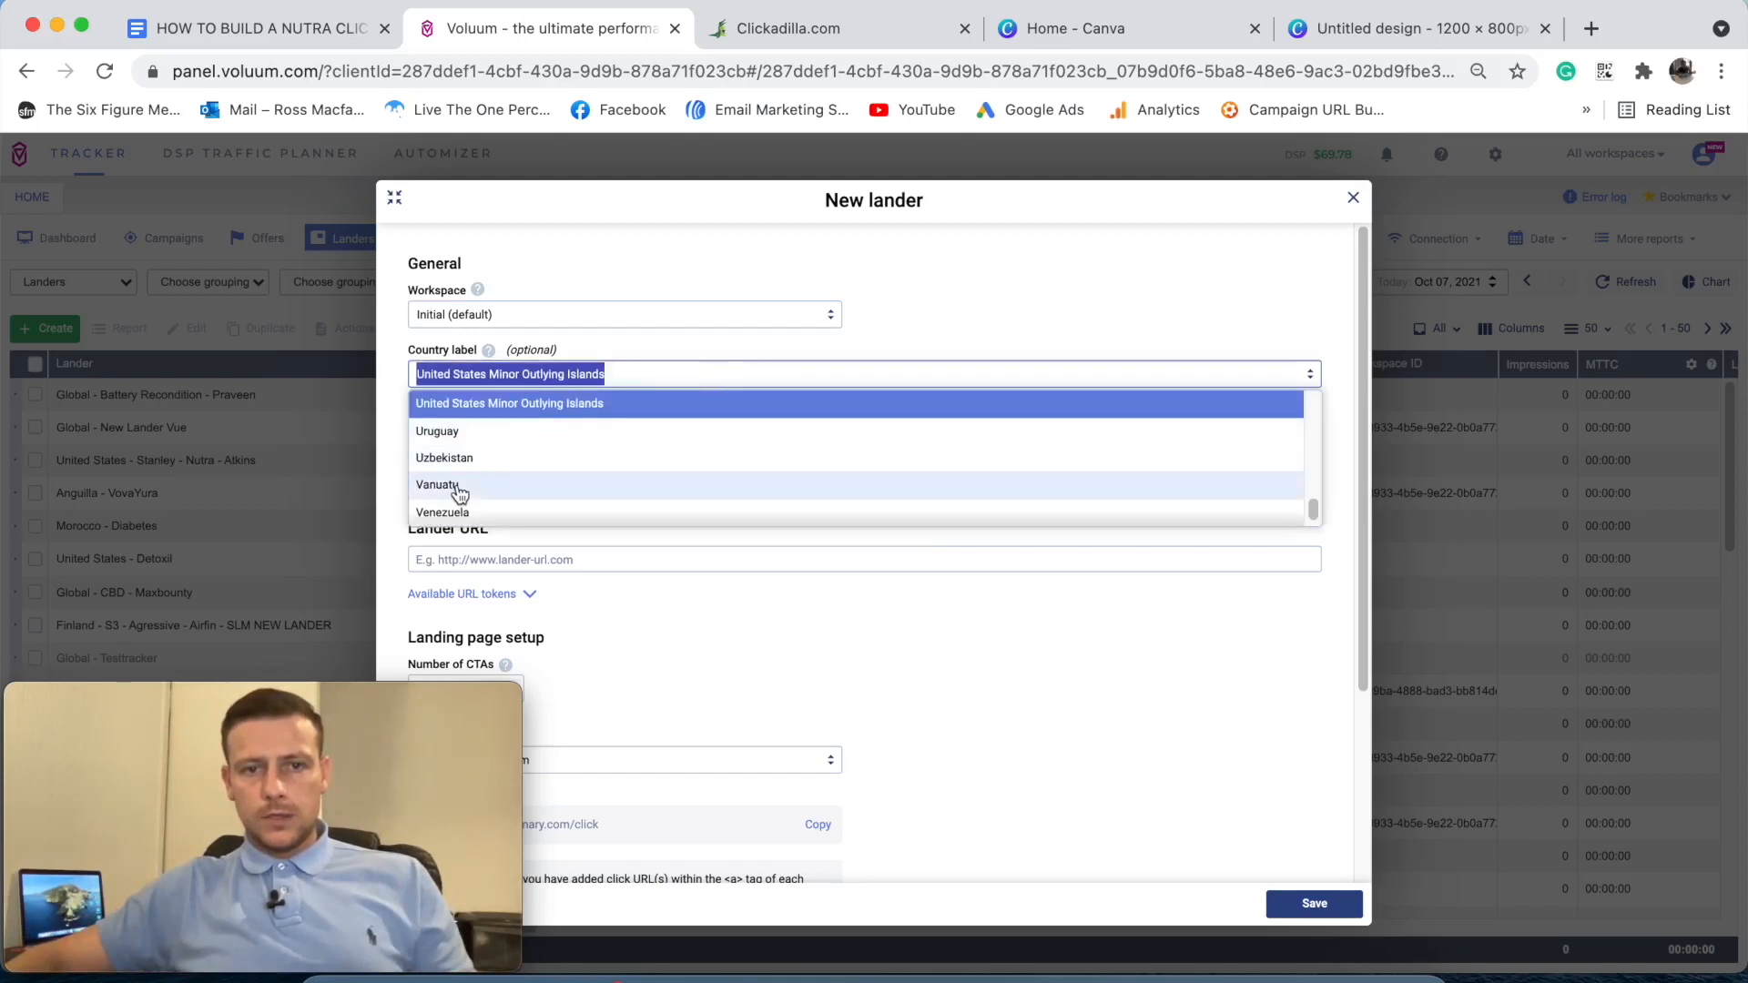
{"action": "type", "text": "uni"}
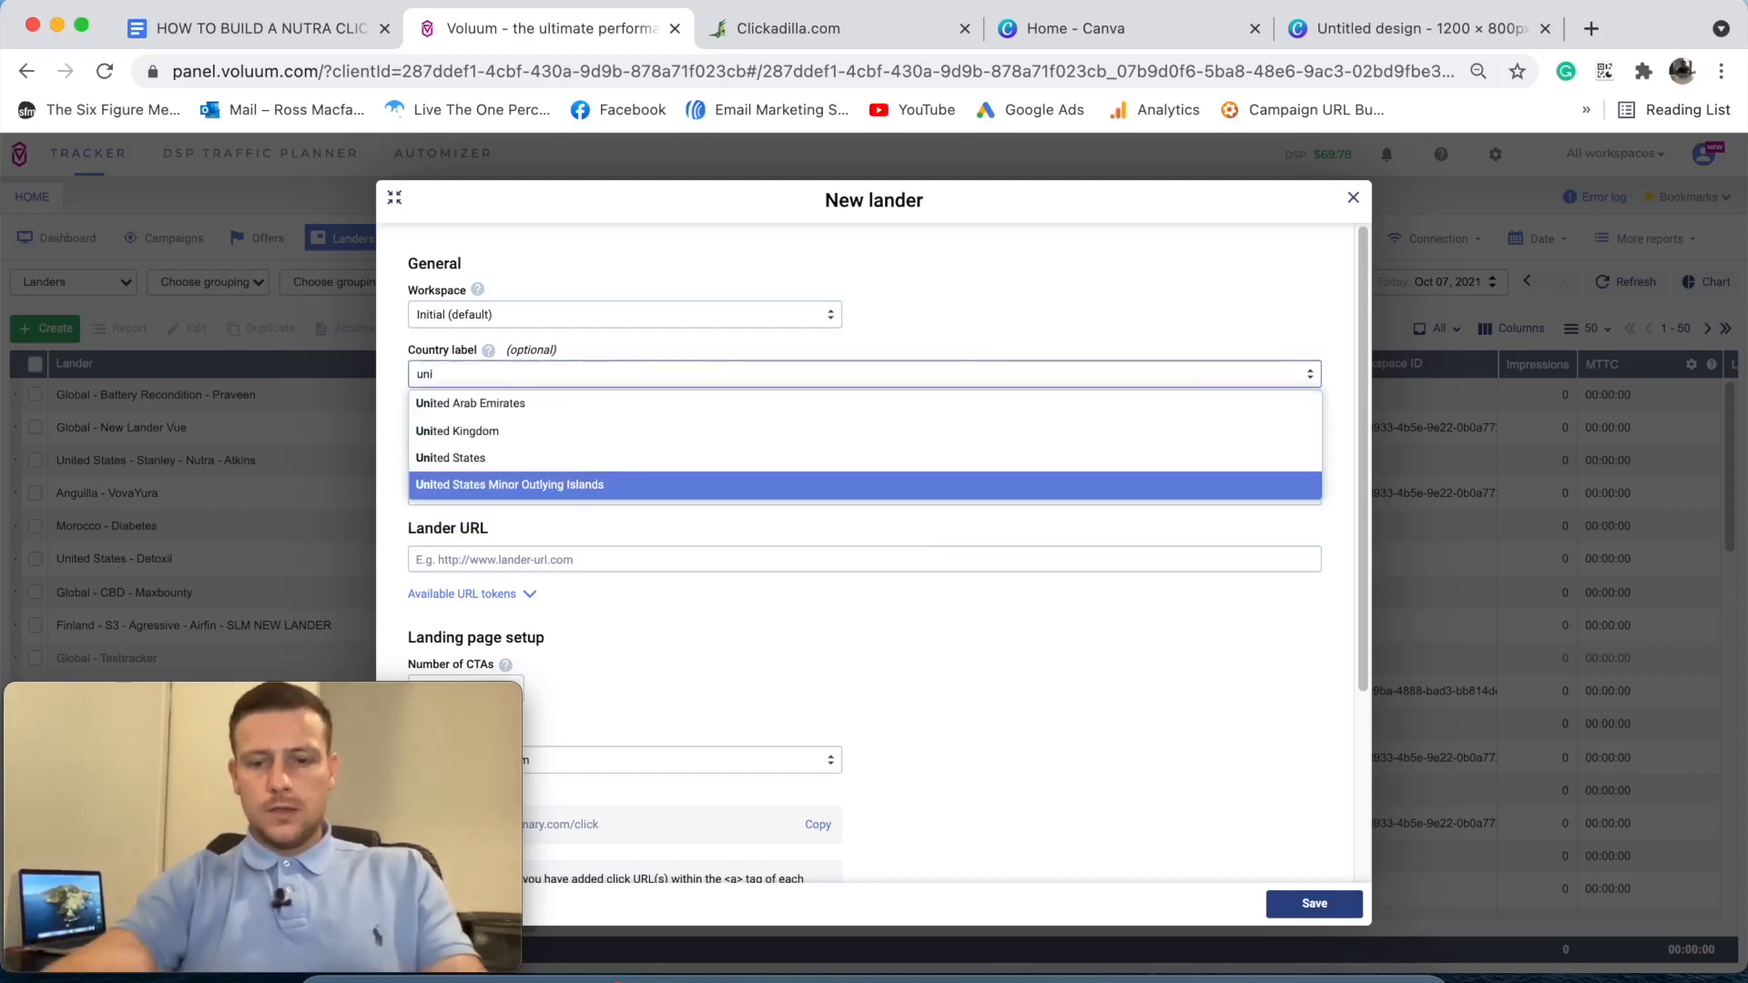
{"action": "type", "text": "ted sta"}
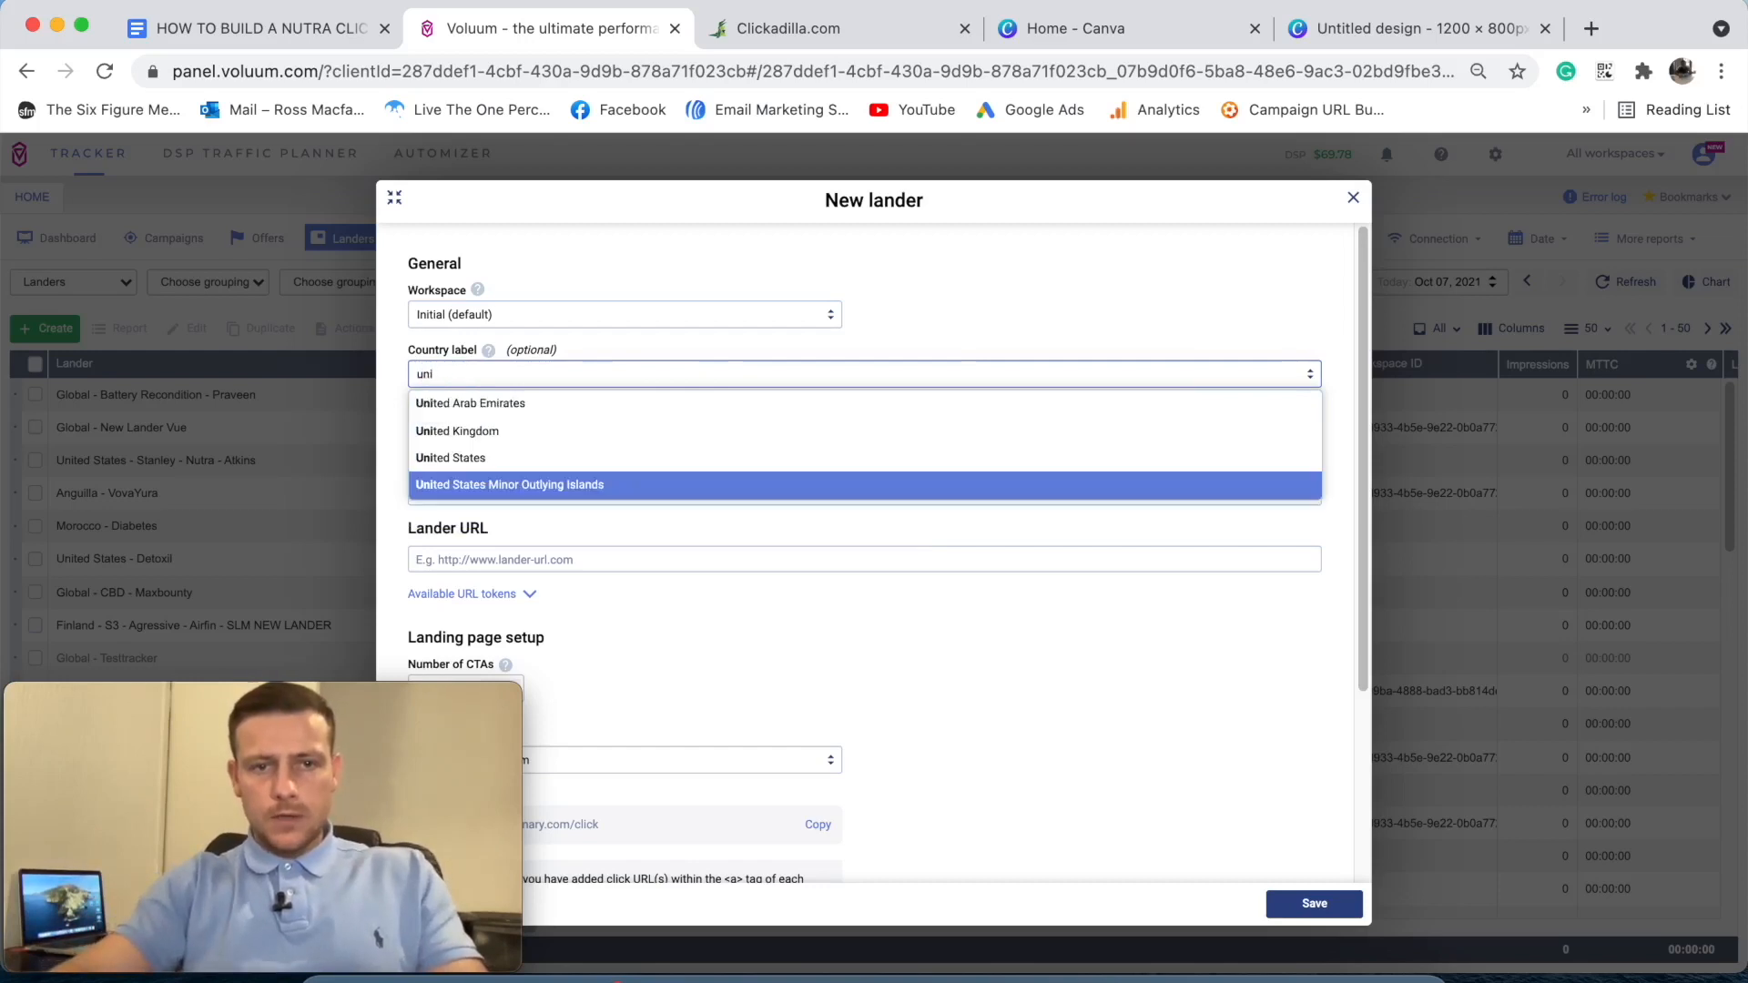
{"action": "type", "text": " staed"}
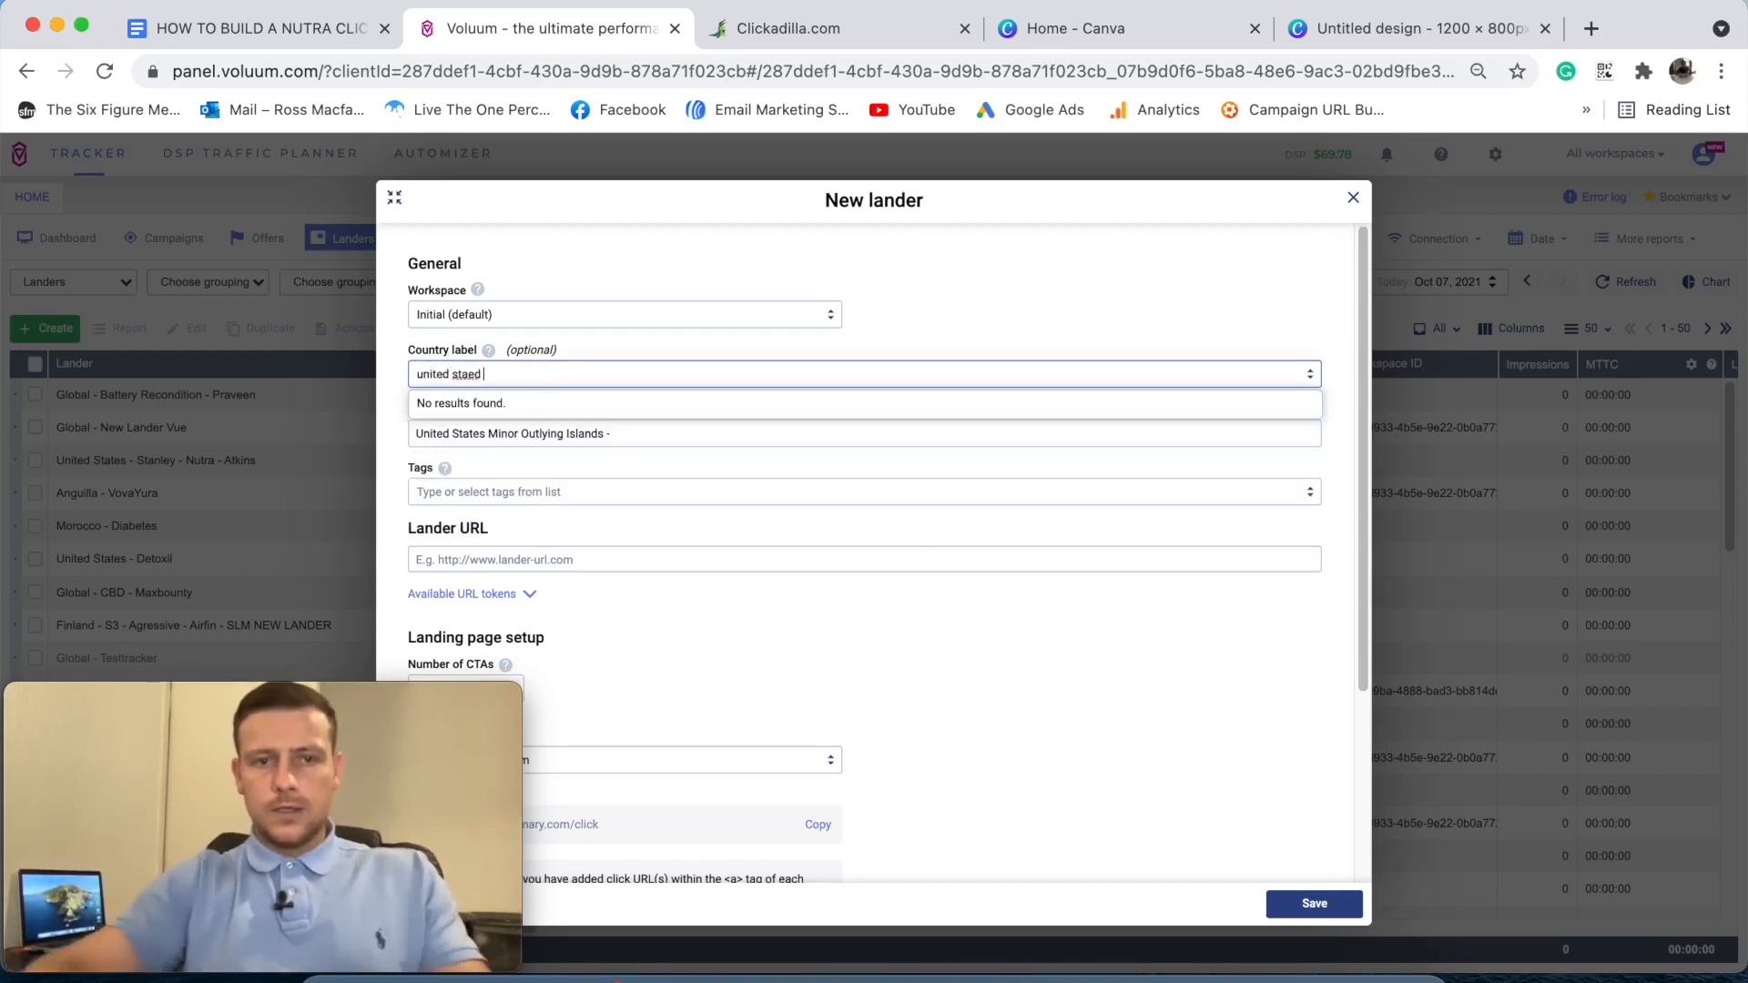
{"action": "key", "text": "BackSpace"}
{"action": "key", "text": "BackSpace"}
{"action": "key", "text": "BackSpace"}
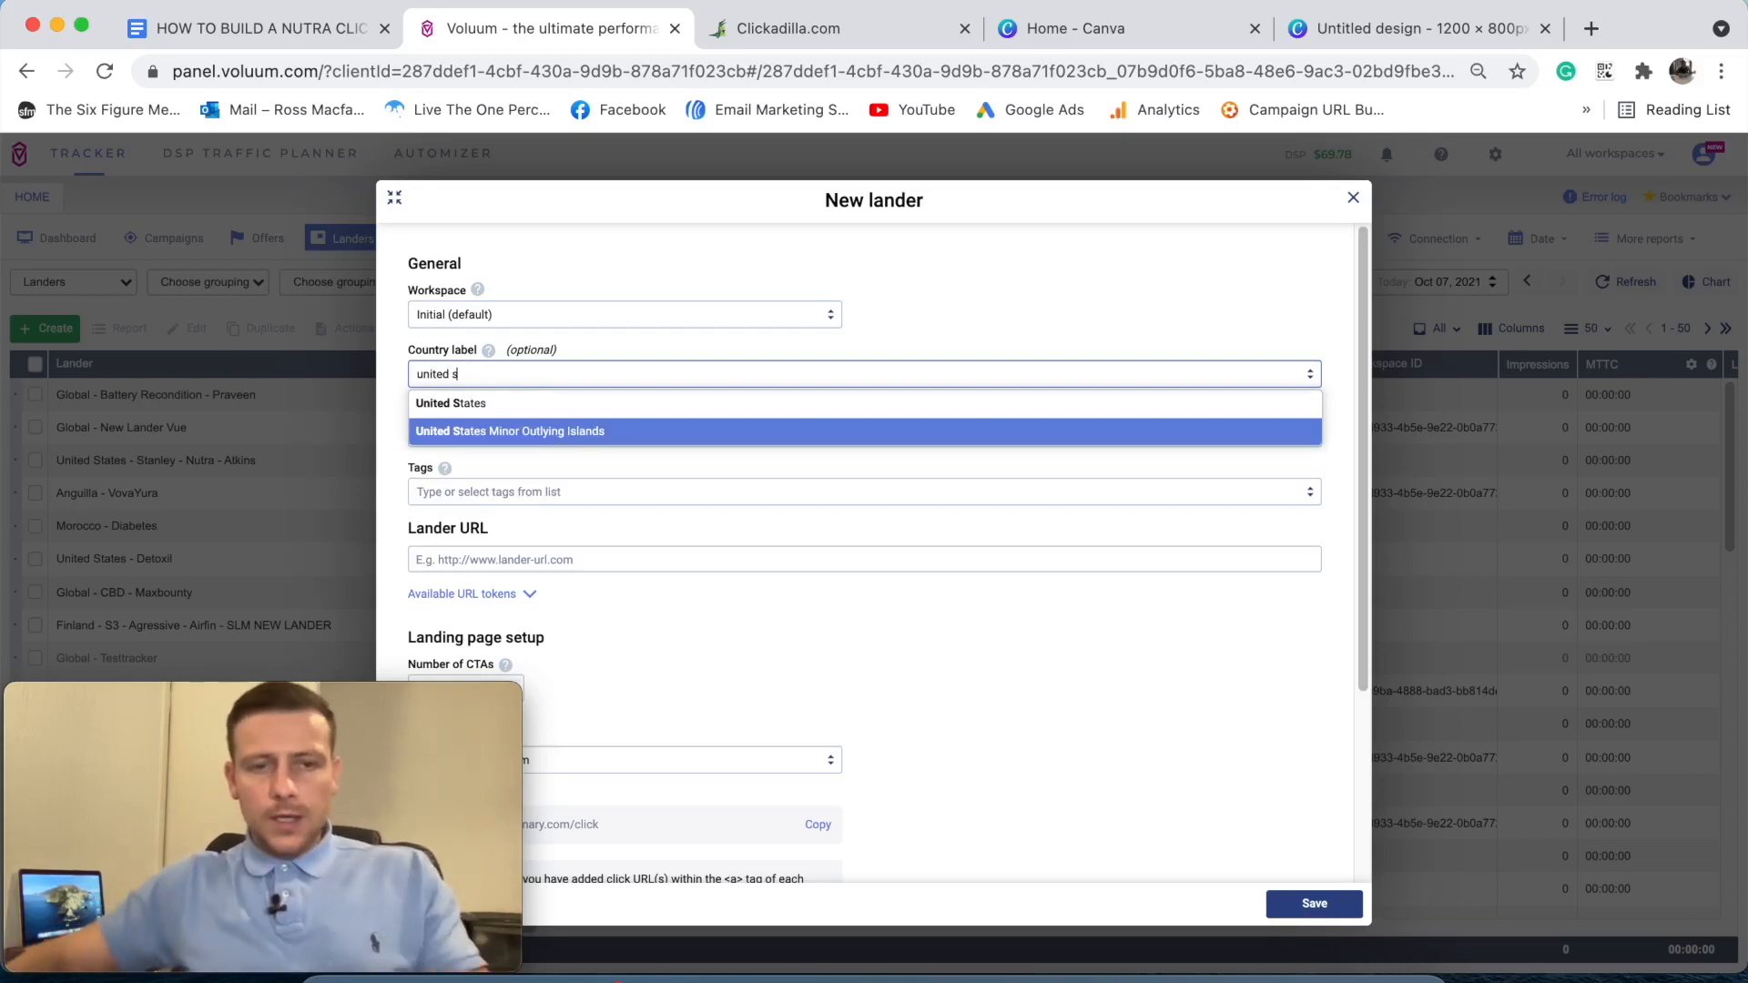
{"action": "left_click", "coordinate": [460, 403]}
{"action": "left_click", "coordinate": [515, 439]}
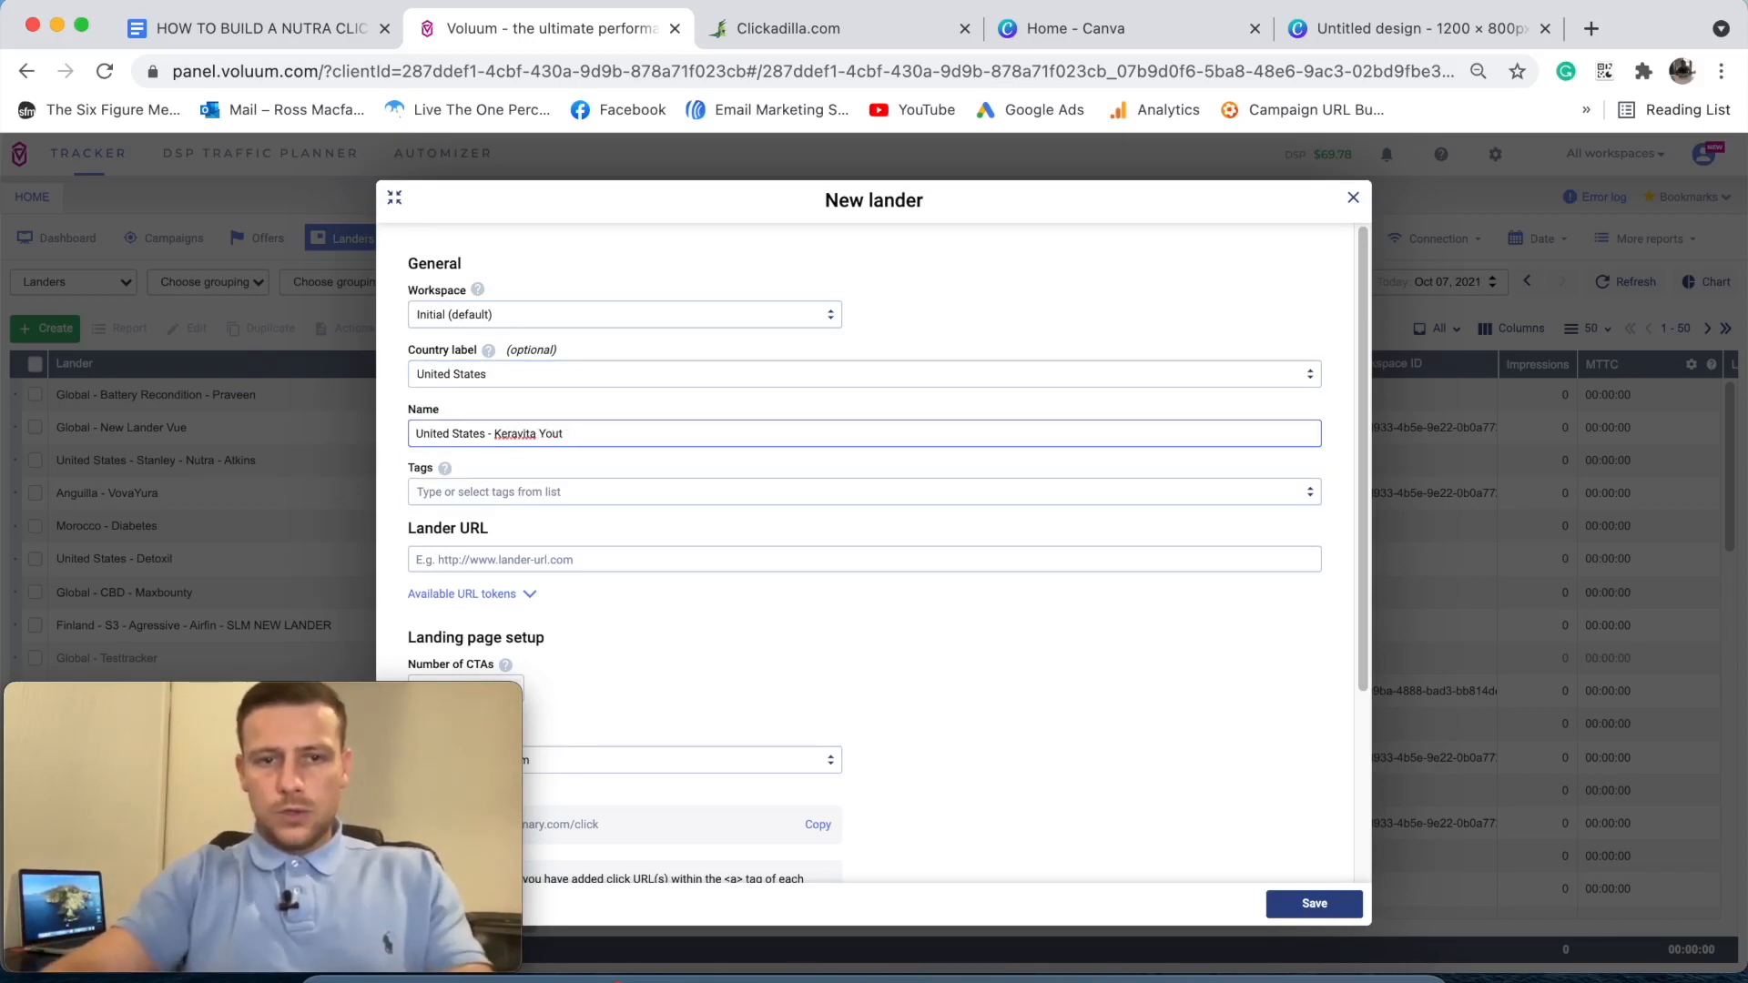
{"action": "type", "text": "Keravita Youtube Demo"}
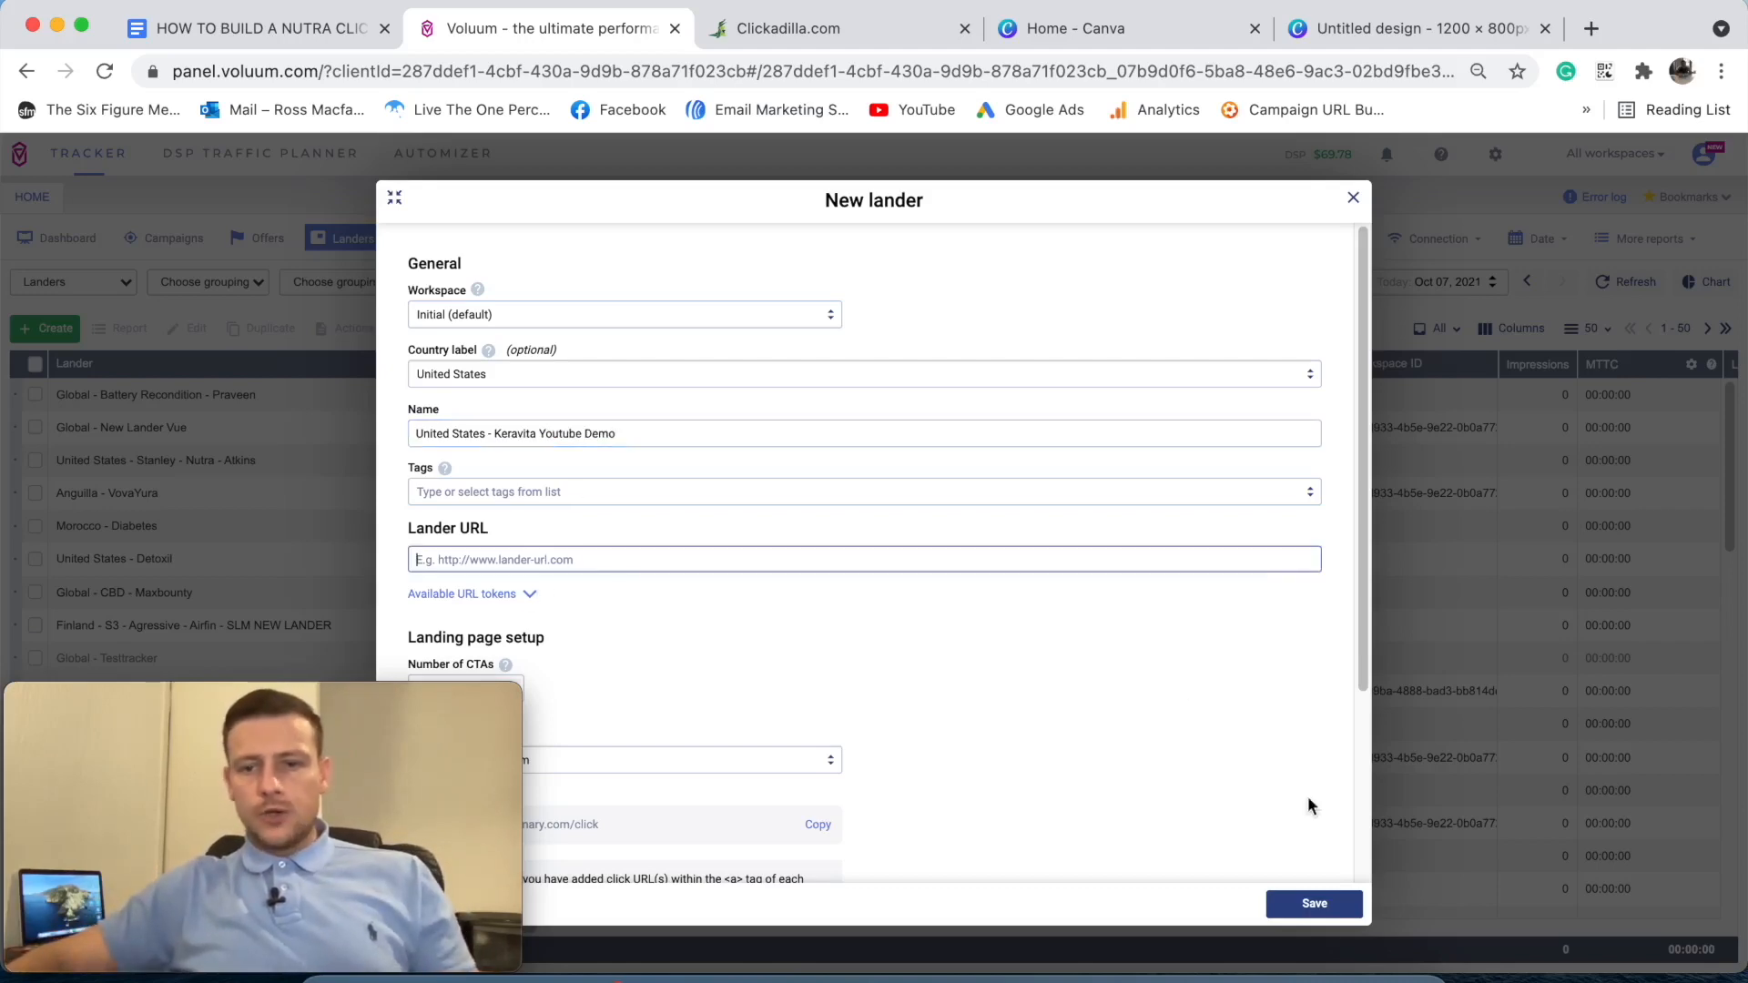
- Copy the toe fungus landing page's address from the incognito window and paste it as the lander URL in Voluum
{"action": "left_click", "coordinate": [1348, 971]}
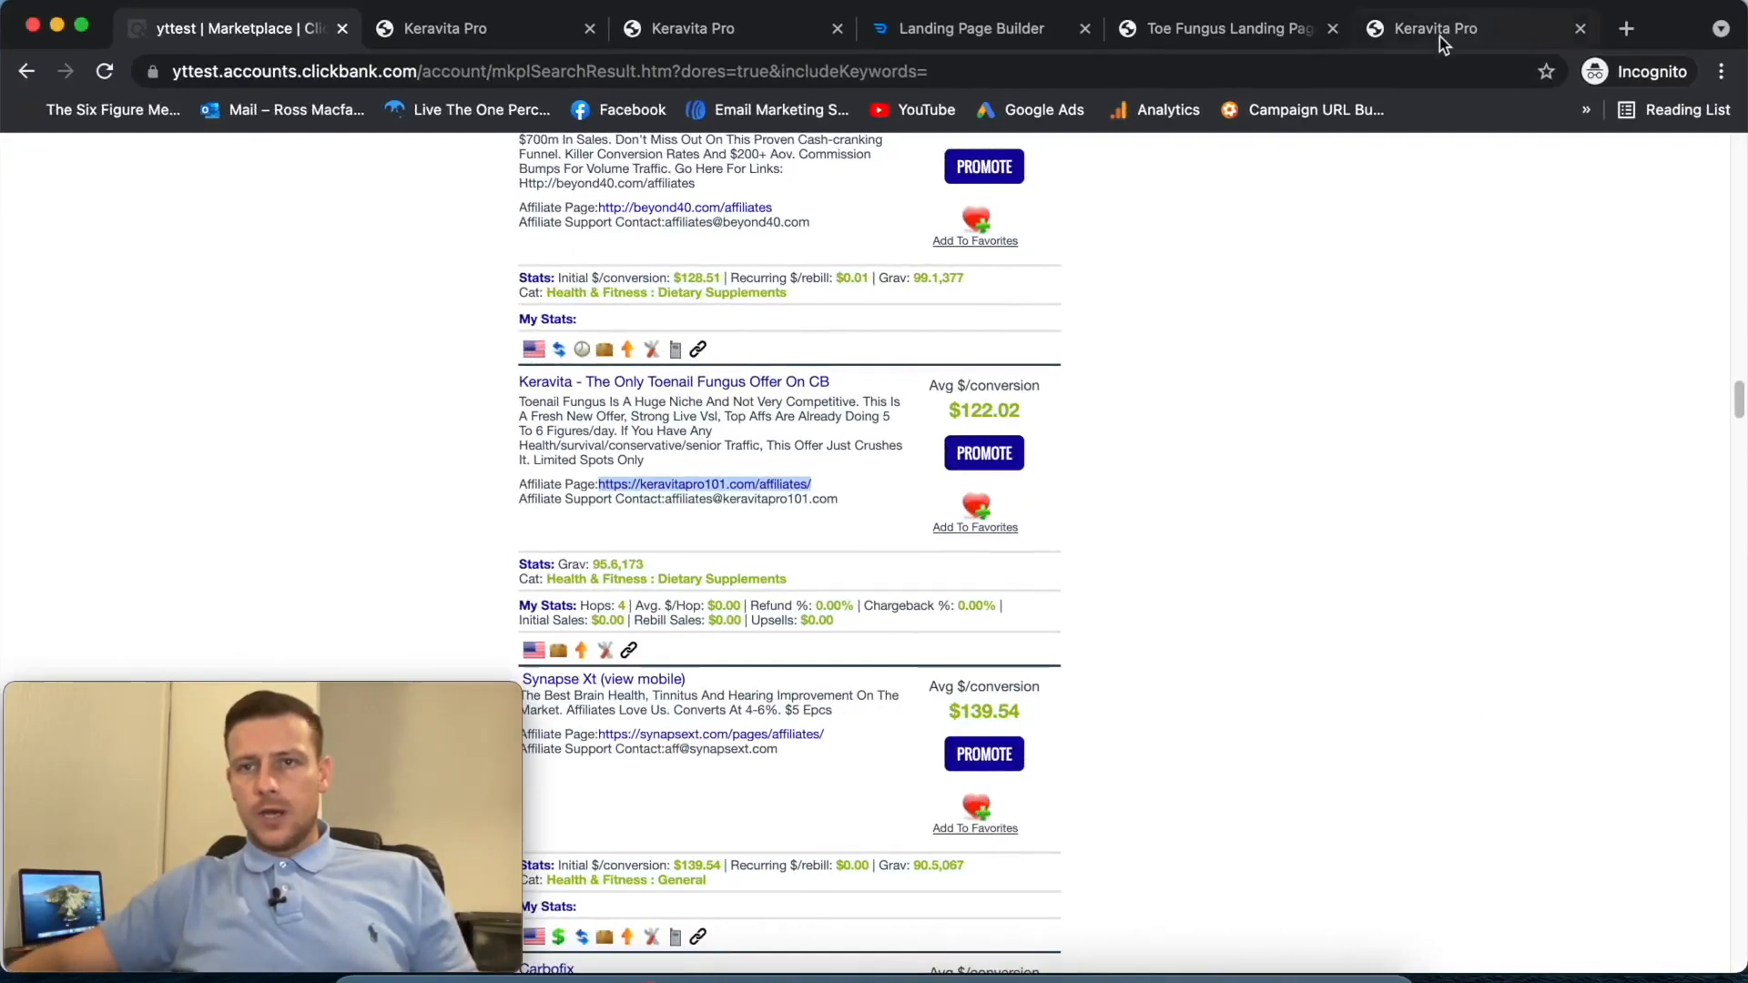
{"action": "left_click", "coordinate": [1226, 35]}
{"action": "left_click", "coordinate": [1033, 73]}
{"action": "key", "text": "super+c"}
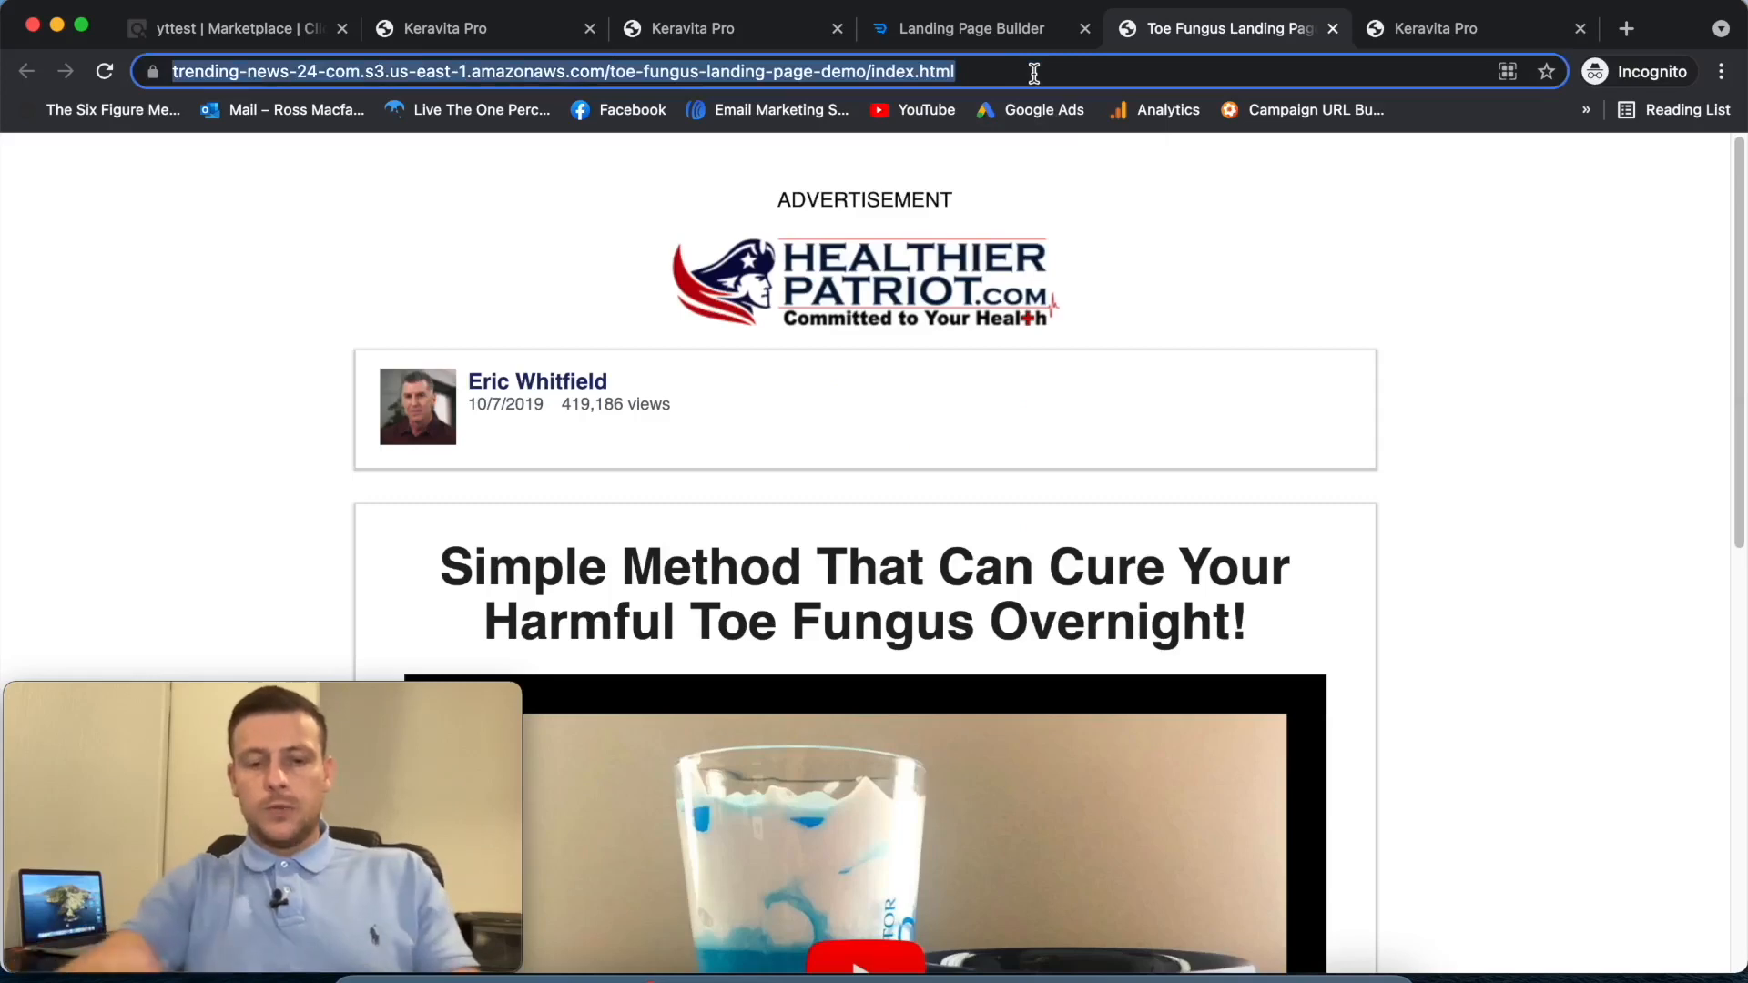
{"action": "left_click", "coordinate": [57, 25]}
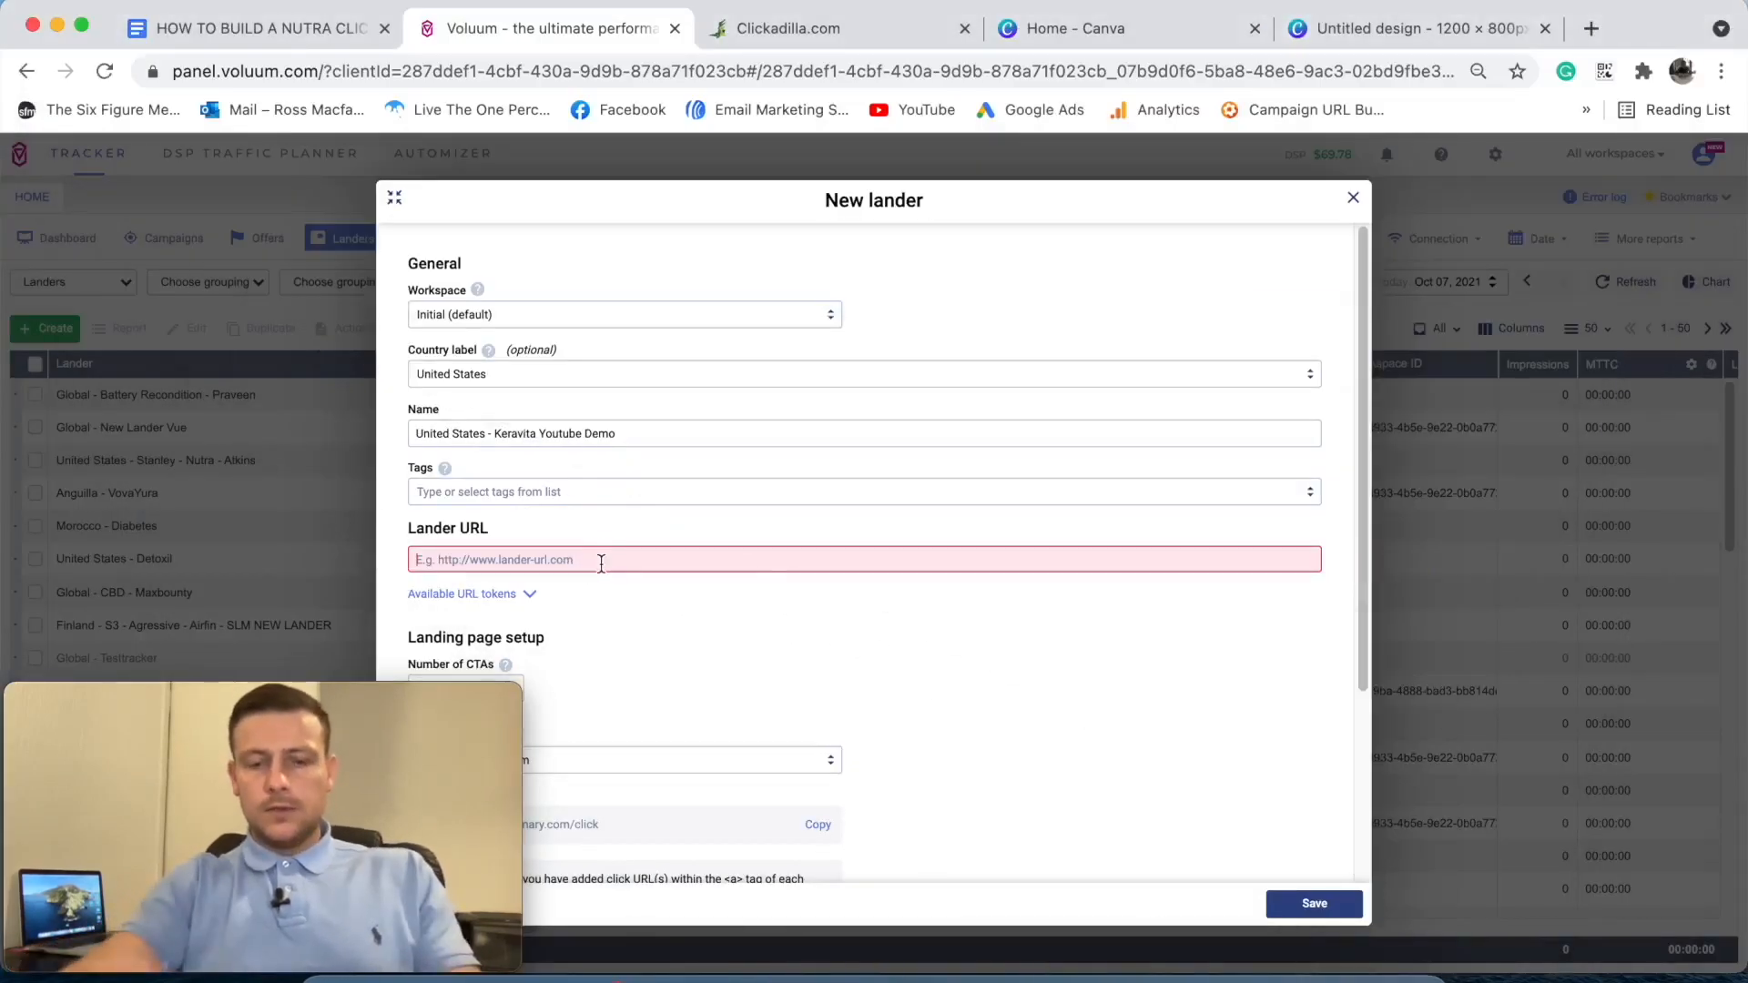
{"action": "left_click", "coordinate": [601, 560]}
{"action": "key", "text": "super+v"}
{"action": "mouse_move", "coordinate": [360, 707]}
{"action": "left_click_drag", "start_coordinate": [359, 707], "coordinate": [1576, 702]}
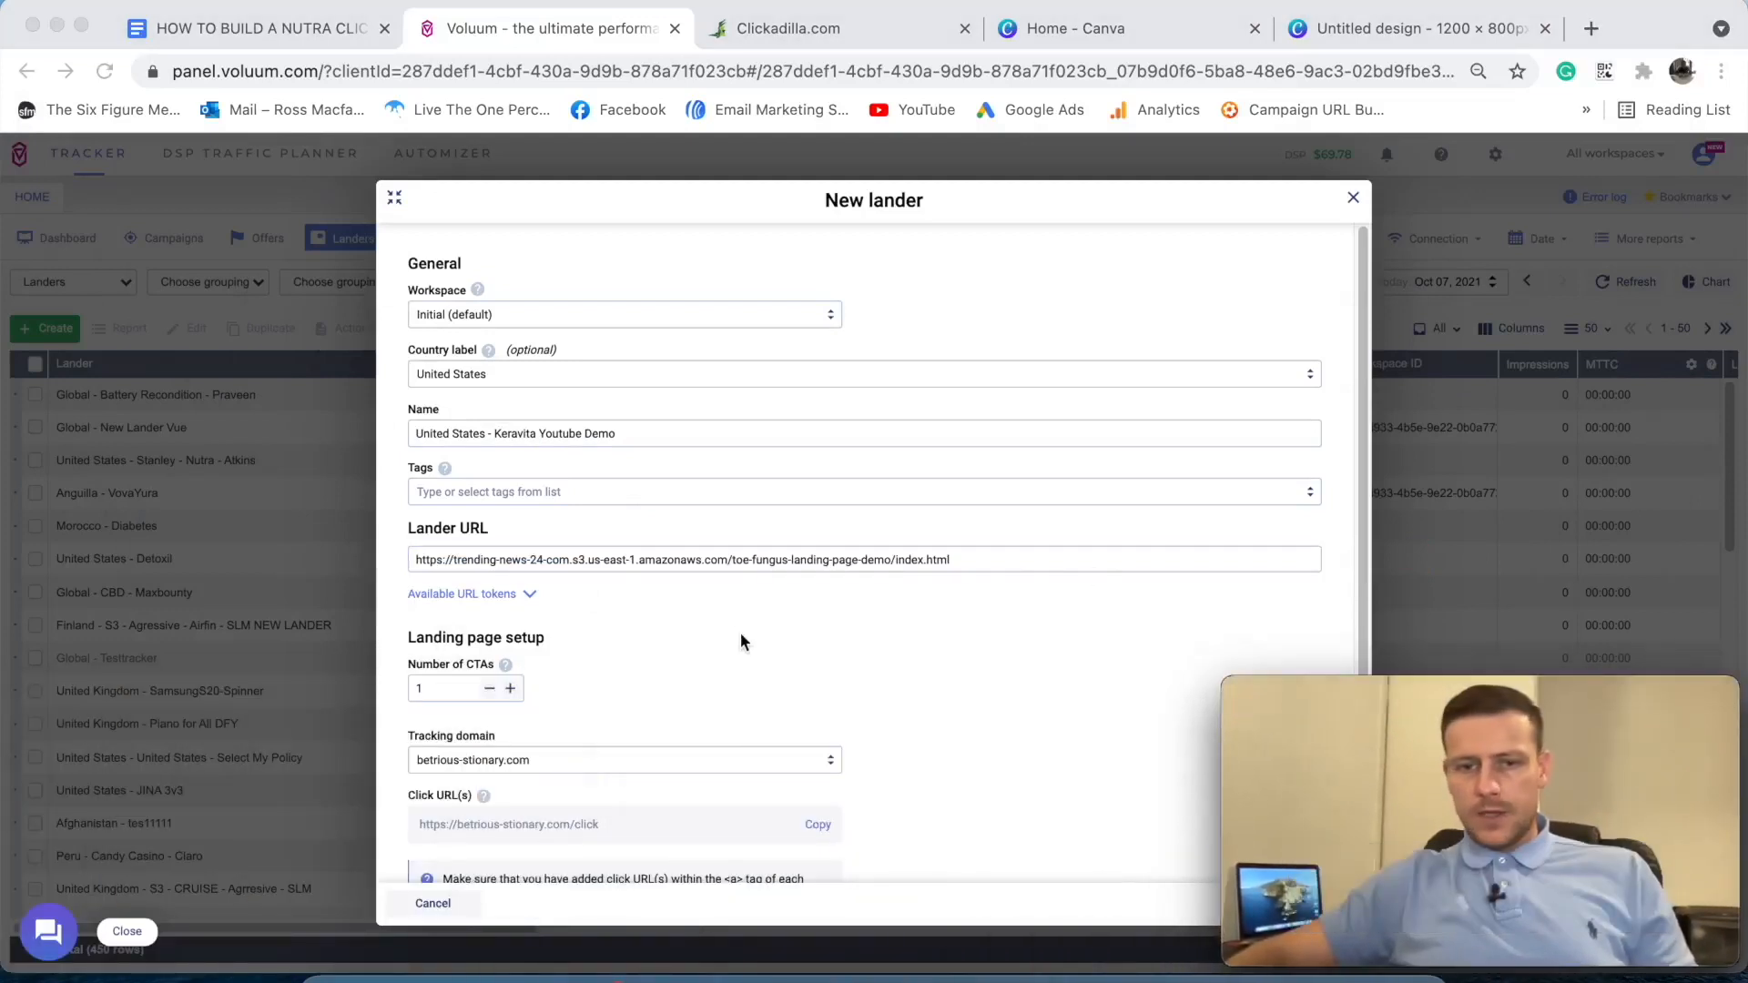
{"action": "mouse_move", "coordinate": [1401, 709]}
{"action": "left_click_drag", "start_coordinate": [1400, 708], "coordinate": [853, 646]}
{"action": "left_click", "coordinate": [1321, 905]}
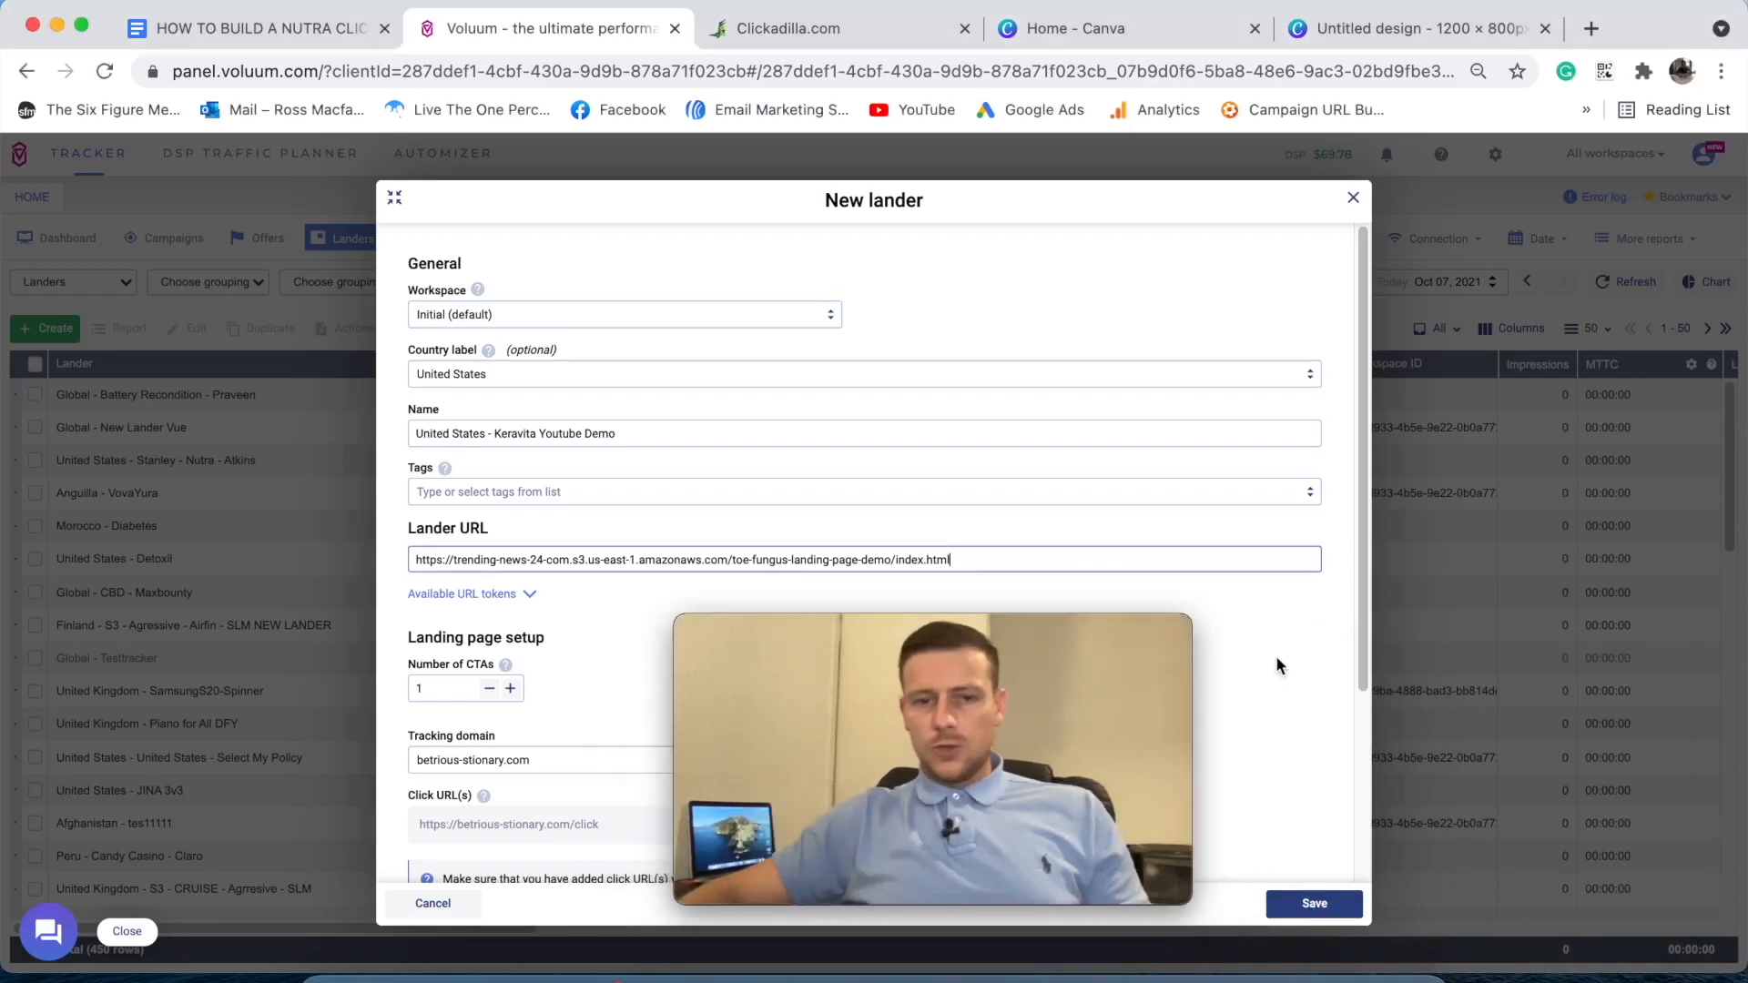
{"action": "left_click_drag", "start_coordinate": [1012, 616], "coordinate": [356, 673]}
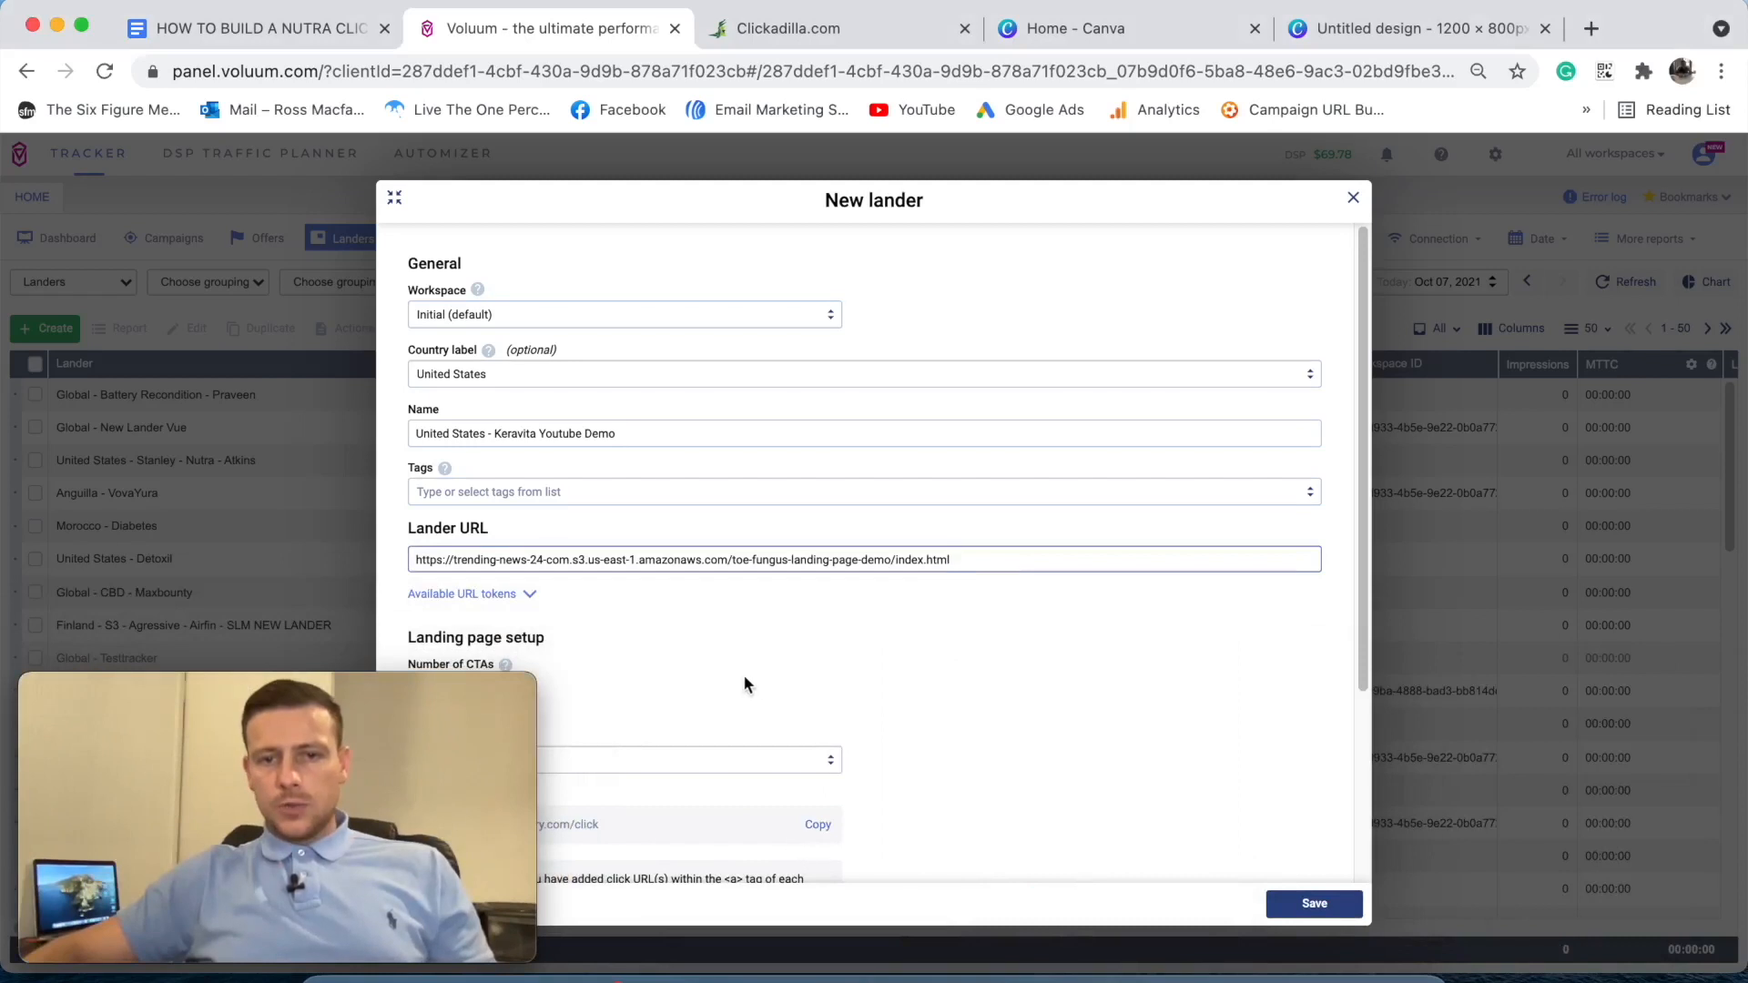
- Verify the landing page's tracking setup and save the new lander
{"action": "scroll", "coordinate": [765, 669], "scroll_direction": "down", "scroll_amount": 3}
{"action": "left_click", "coordinate": [779, 790]}
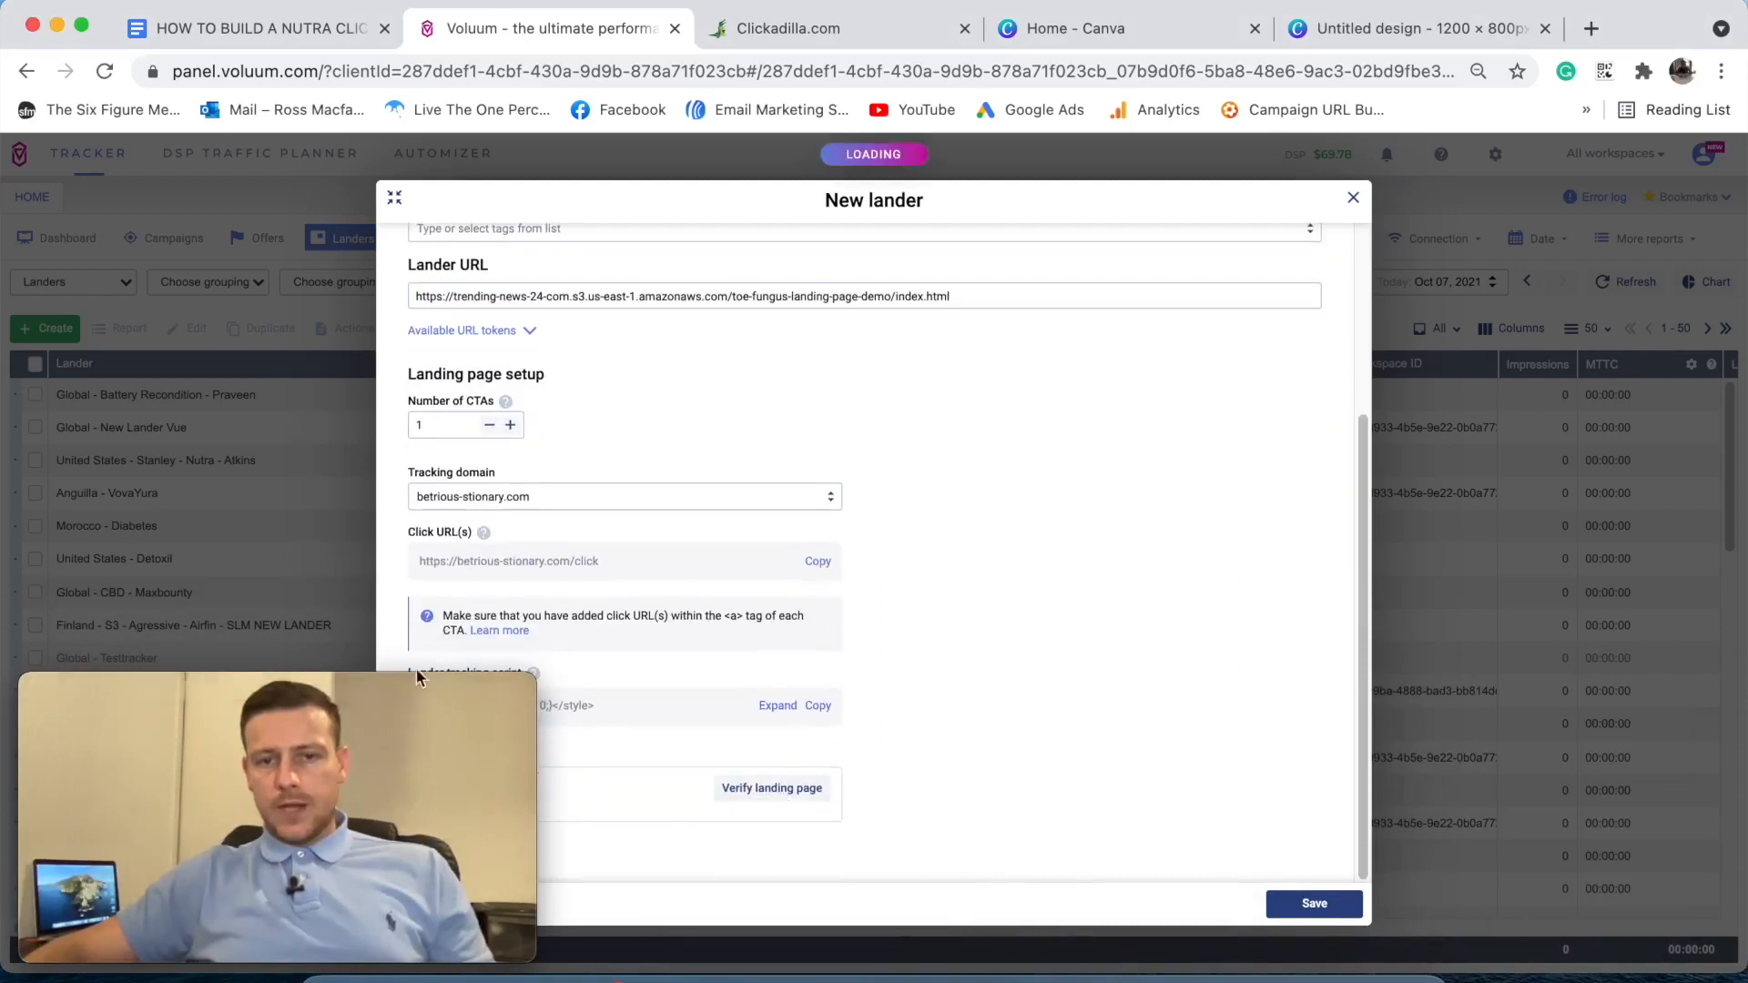
{"action": "left_click_drag", "start_coordinate": [301, 683], "coordinate": [1132, 654]}
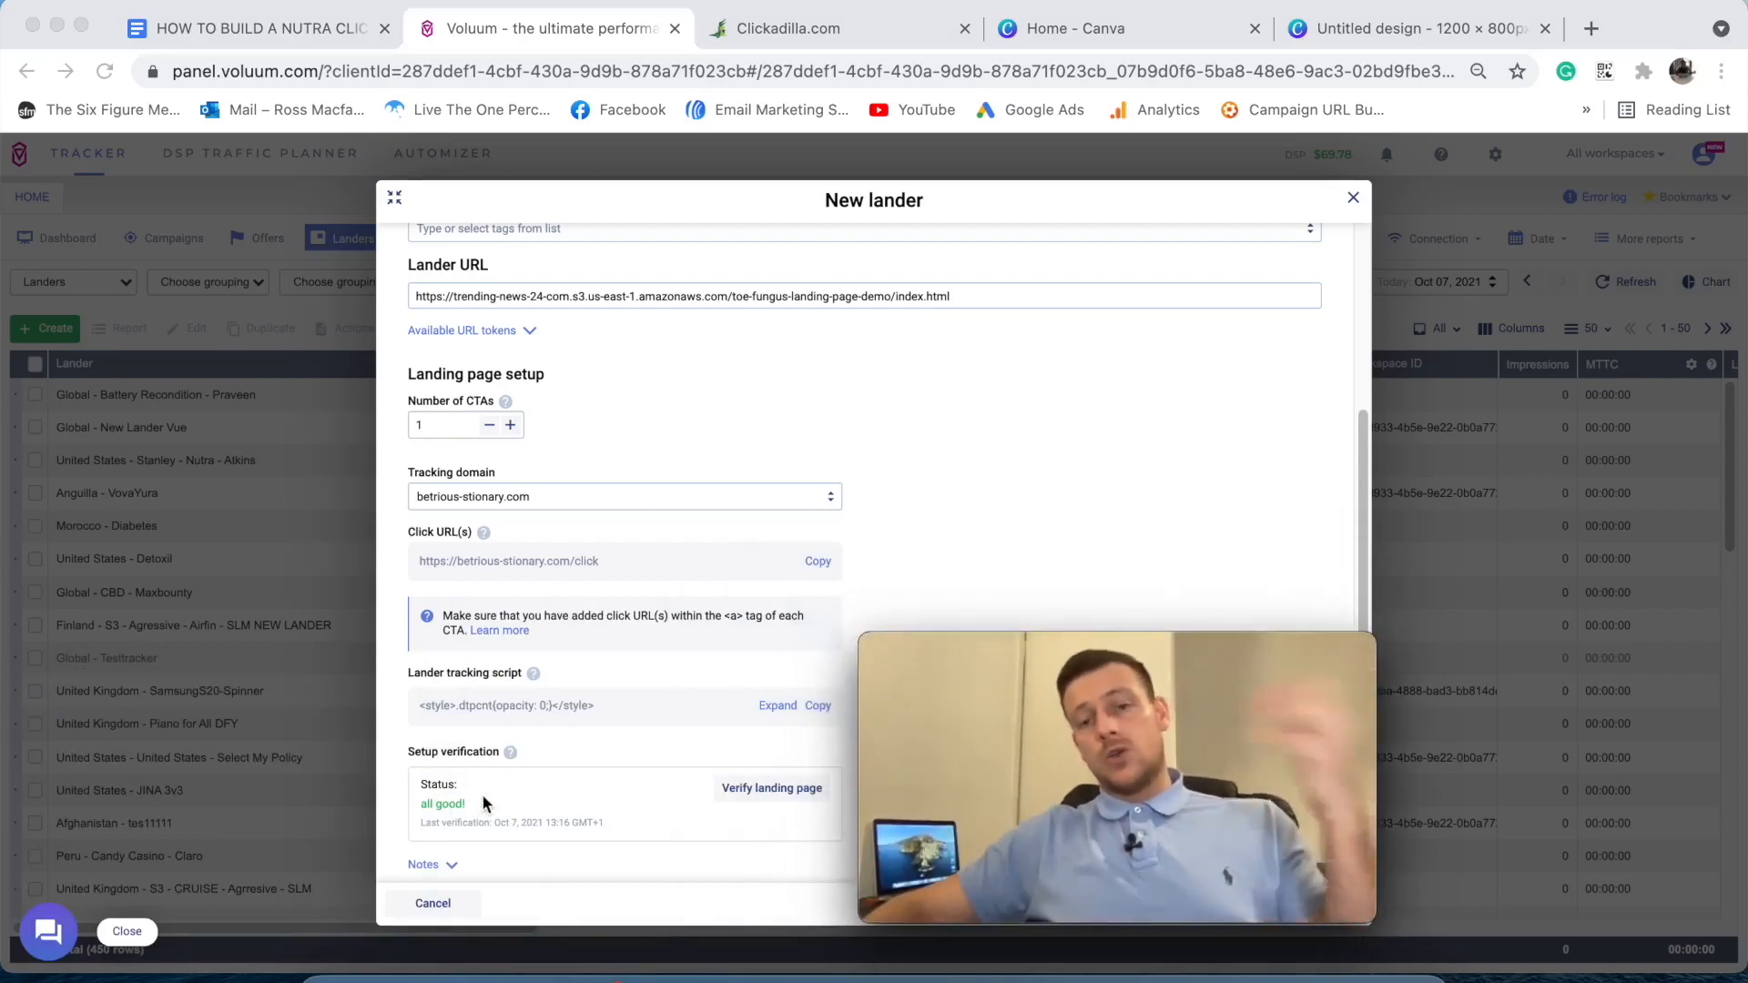
{"action": "left_click_drag", "start_coordinate": [1189, 647], "coordinate": [337, 700]}
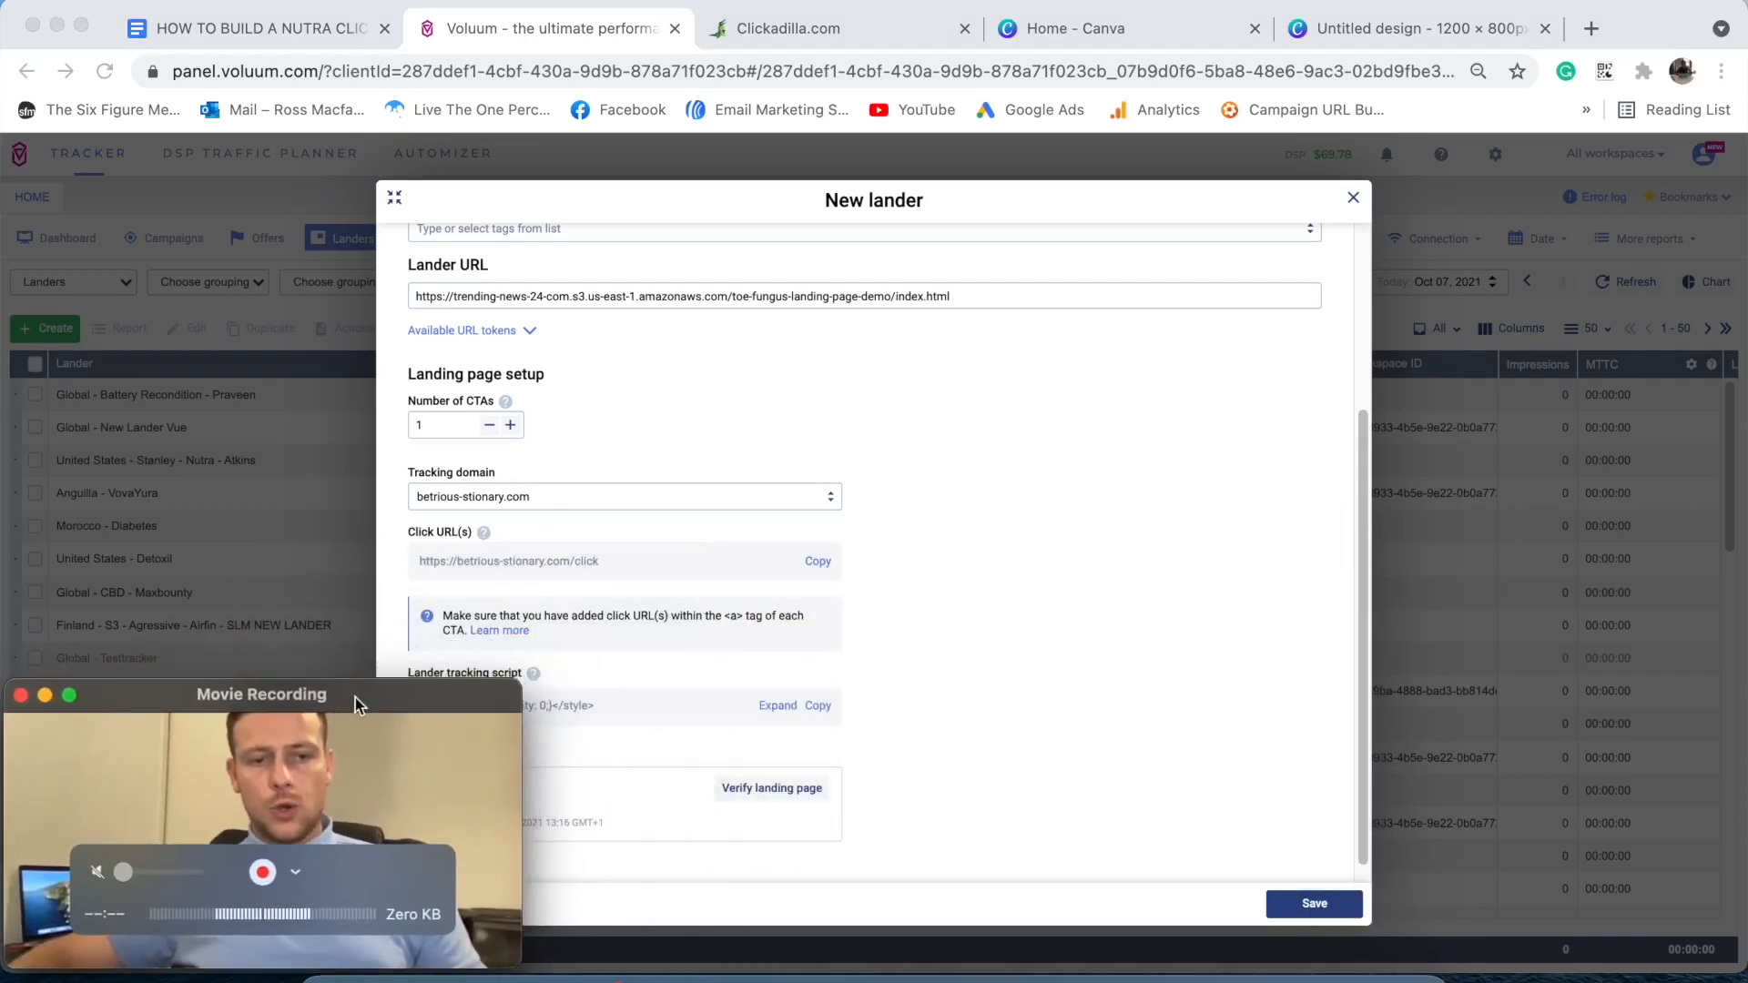
{"action": "left_click", "coordinate": [917, 505]}
{"action": "left_click", "coordinate": [1301, 901]}
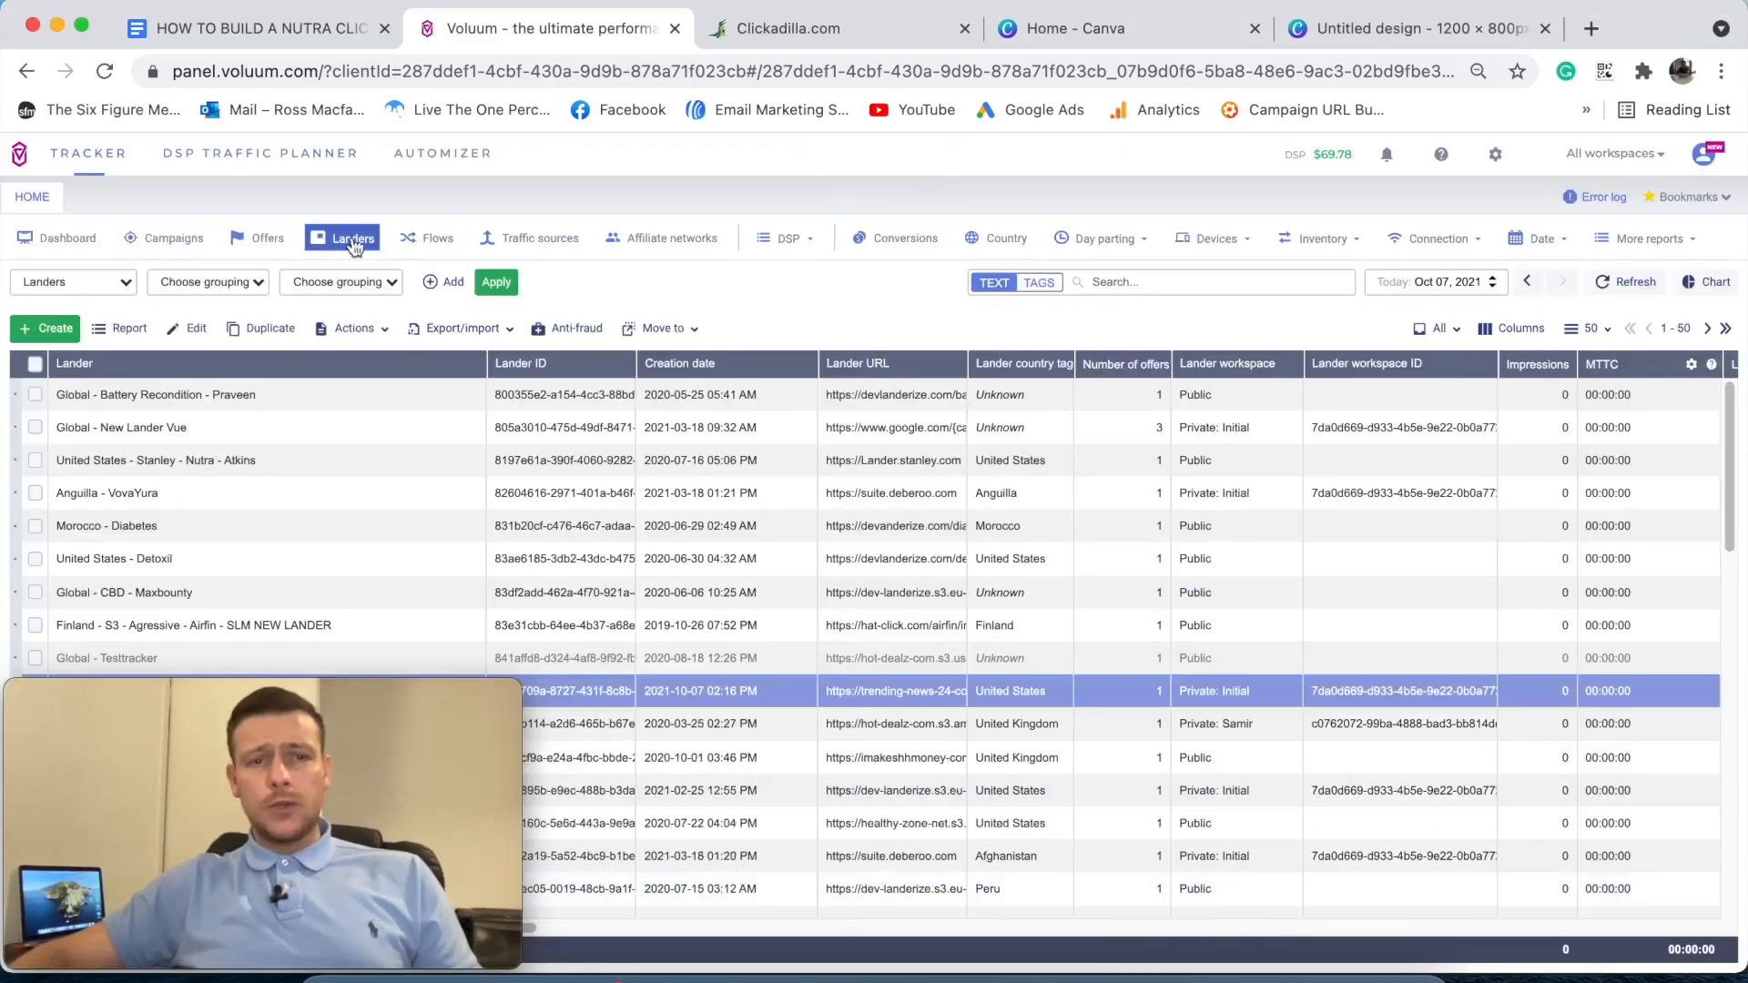
- Create a new flow and set its country tag to United States
{"action": "left_click", "coordinate": [428, 237]}
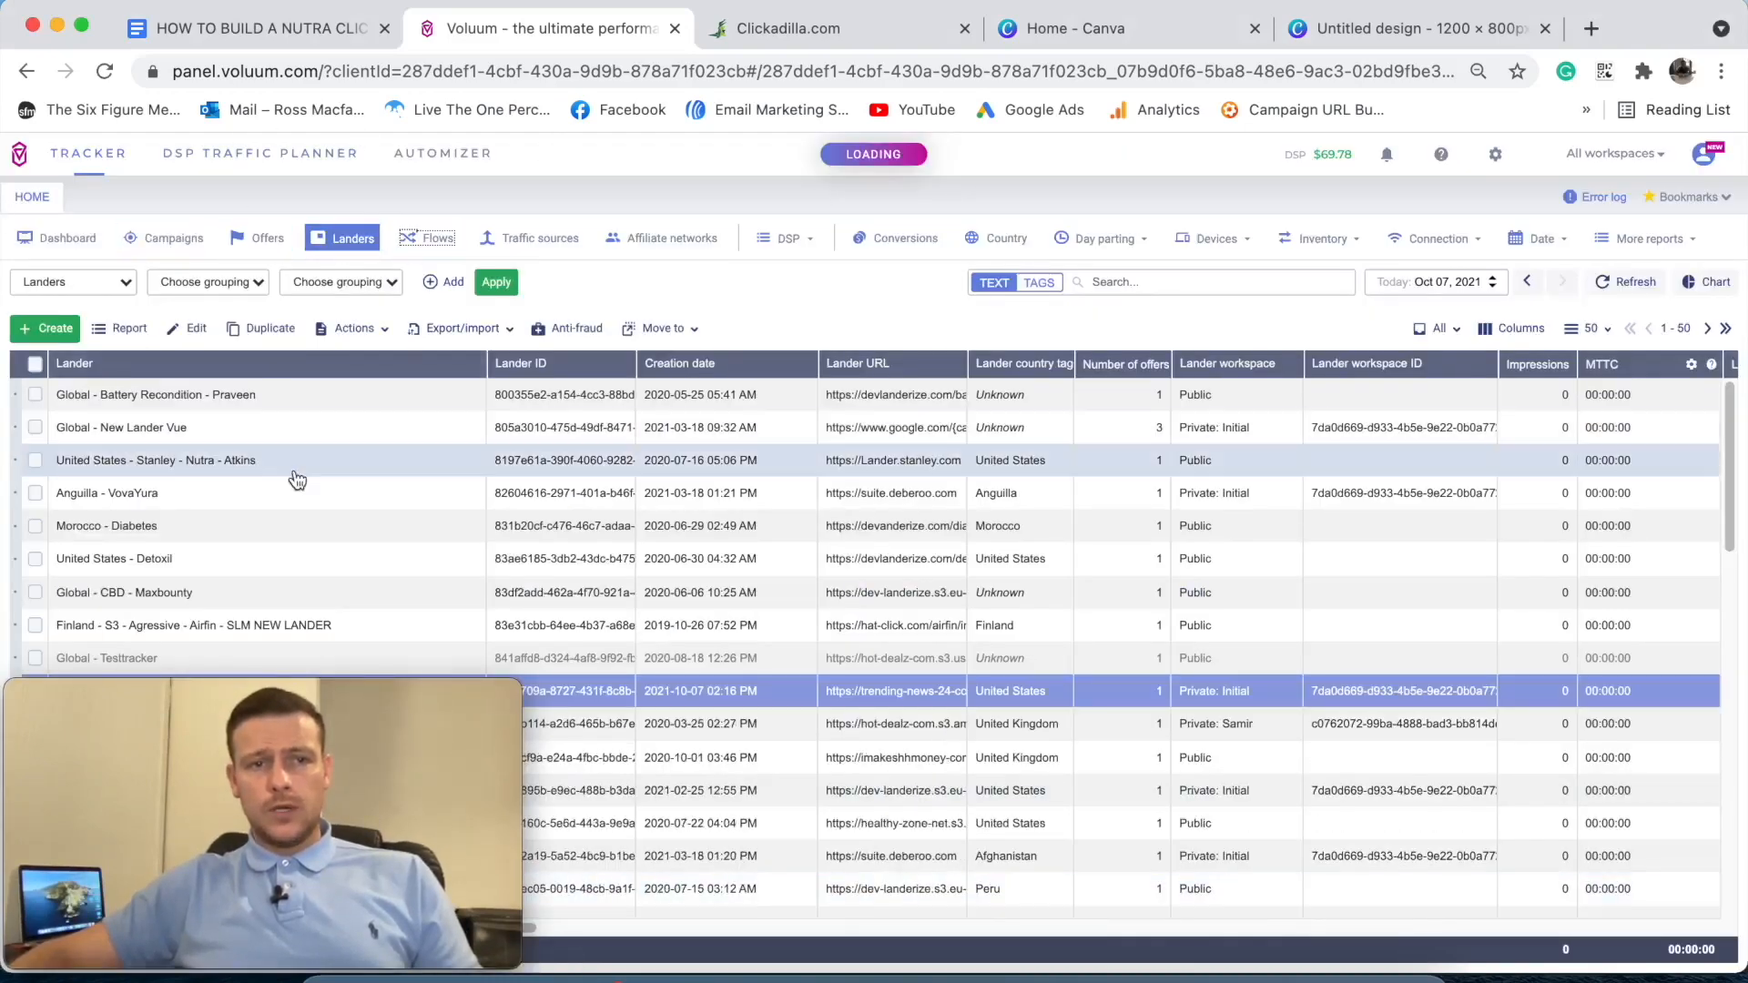
{"action": "left_click", "coordinate": [44, 328]}
{"action": "left_click", "coordinate": [96, 370]}
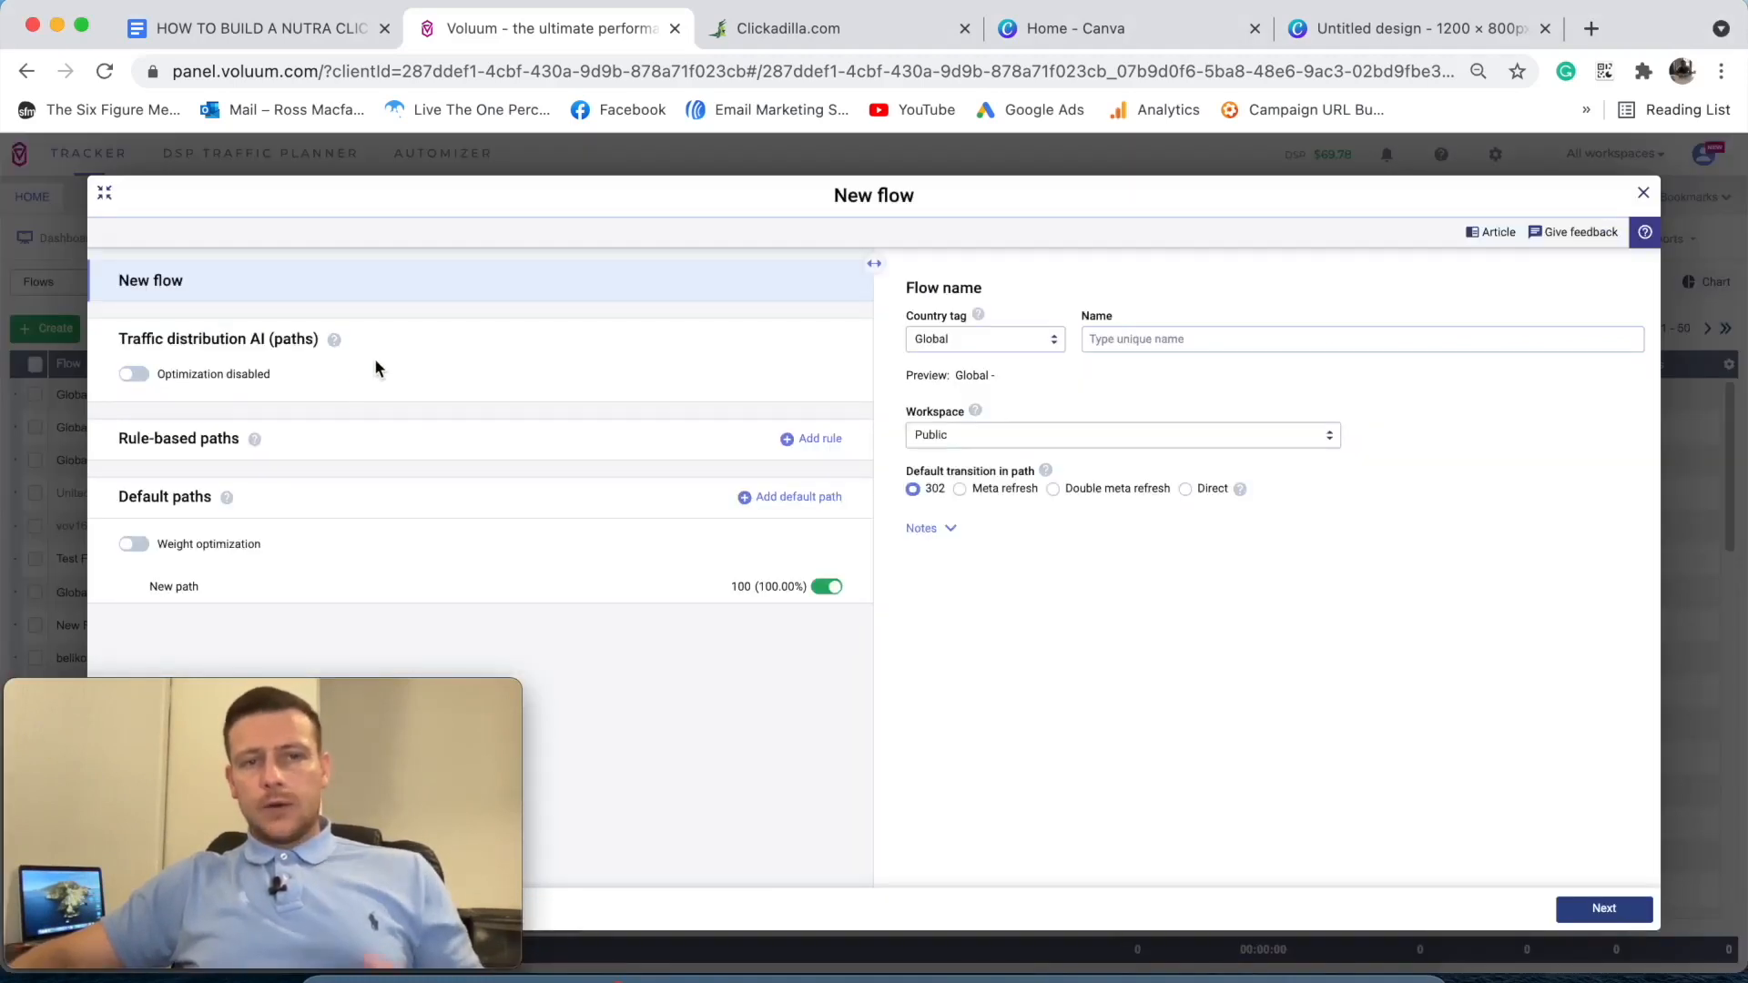
{"action": "left_click", "coordinate": [987, 340]}
{"action": "type", "text": "united"}
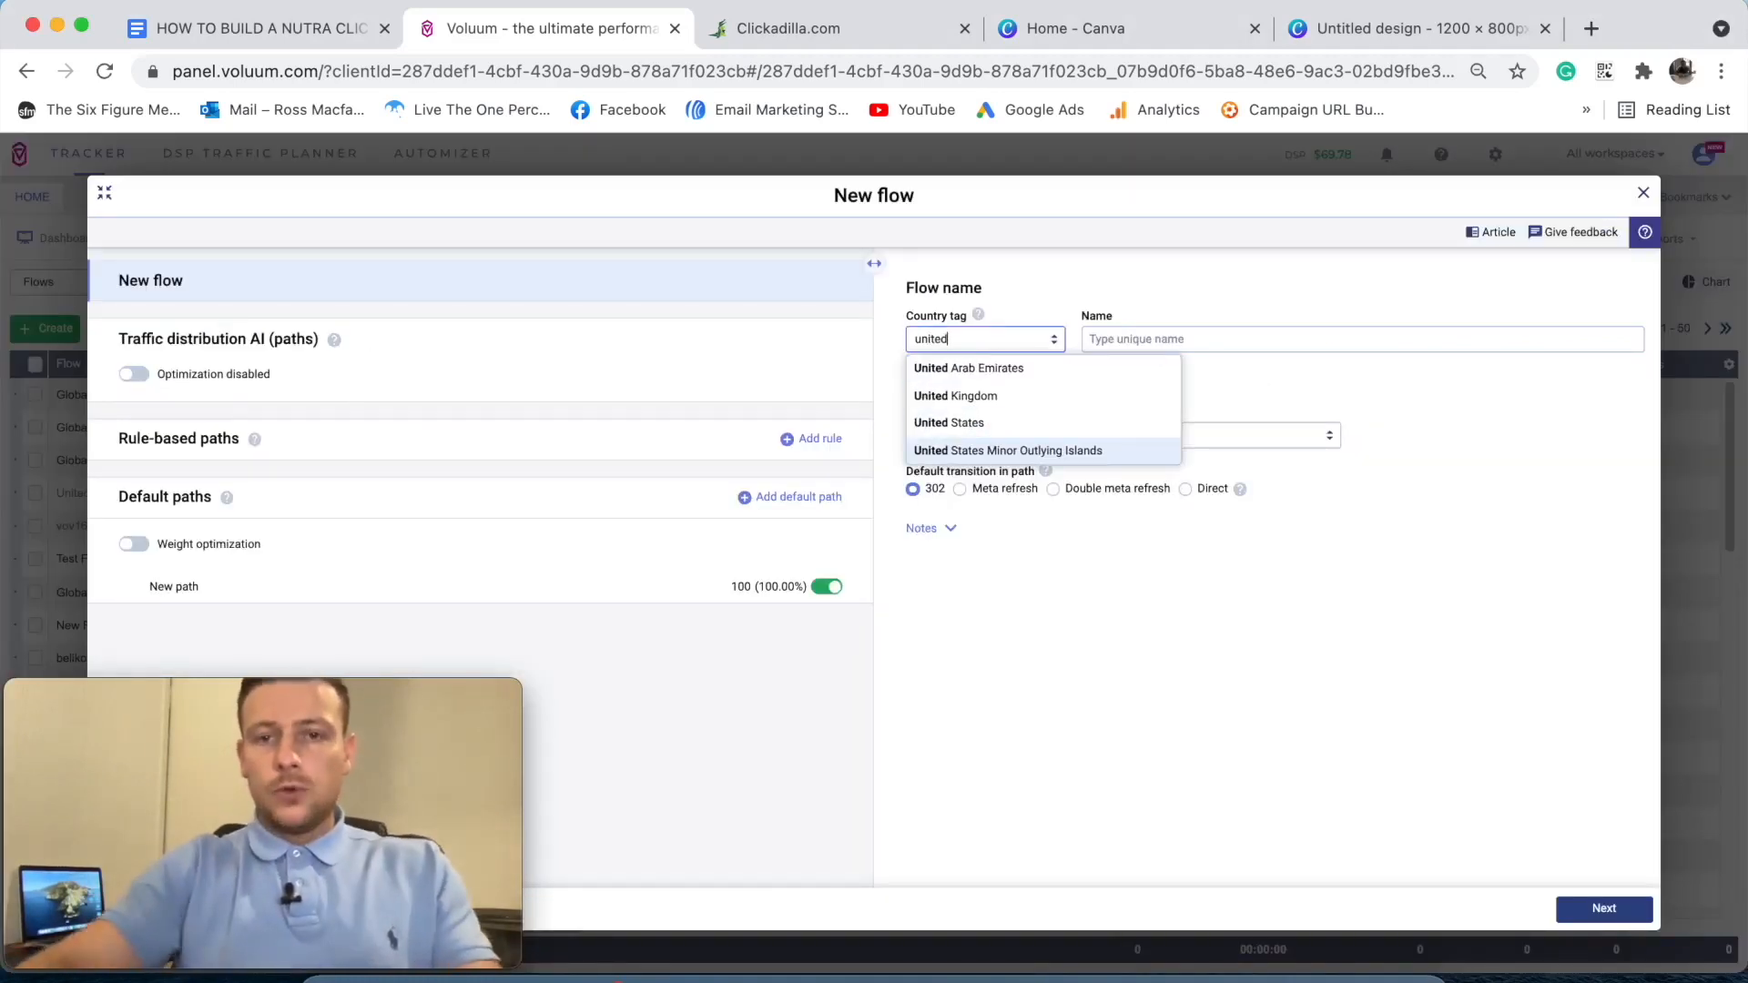
{"action": "left_click", "coordinate": [976, 423]}
- Name the new flow "Keravita YouTube Demo" and copy that name for reuse
{"action": "left_click", "coordinate": [1136, 341]}
{"action": "type", "text": "Ker"}
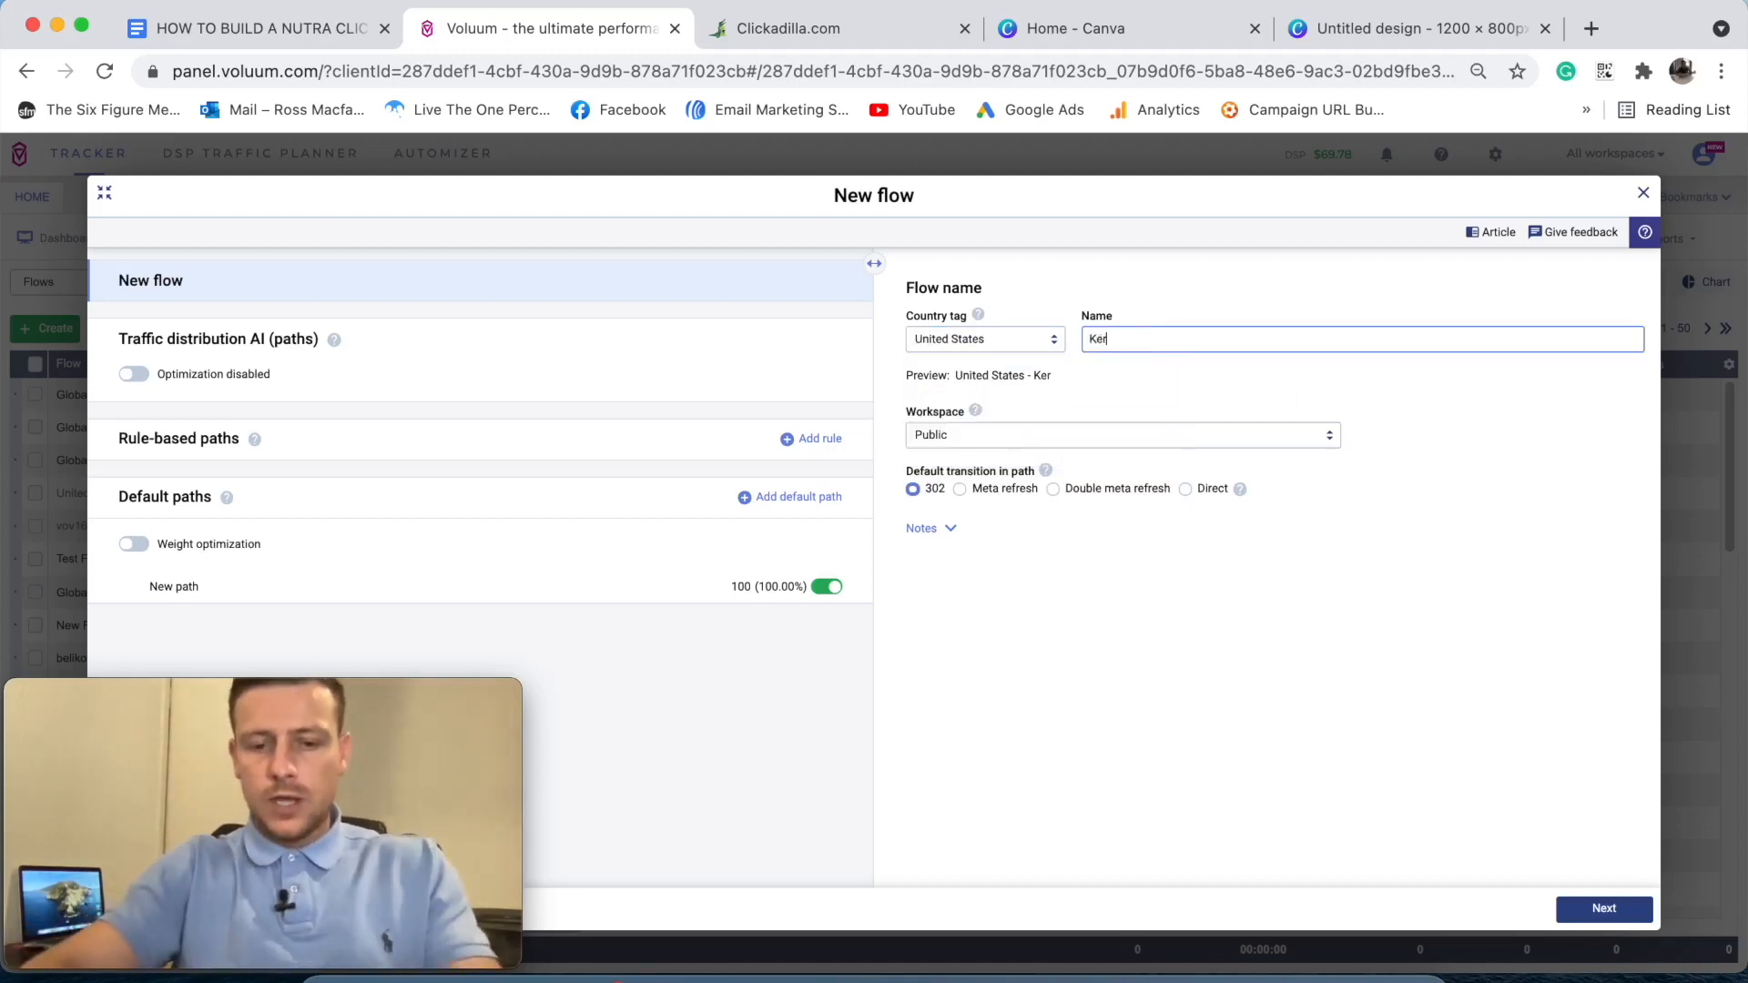
{"action": "type", "text": "avita"}
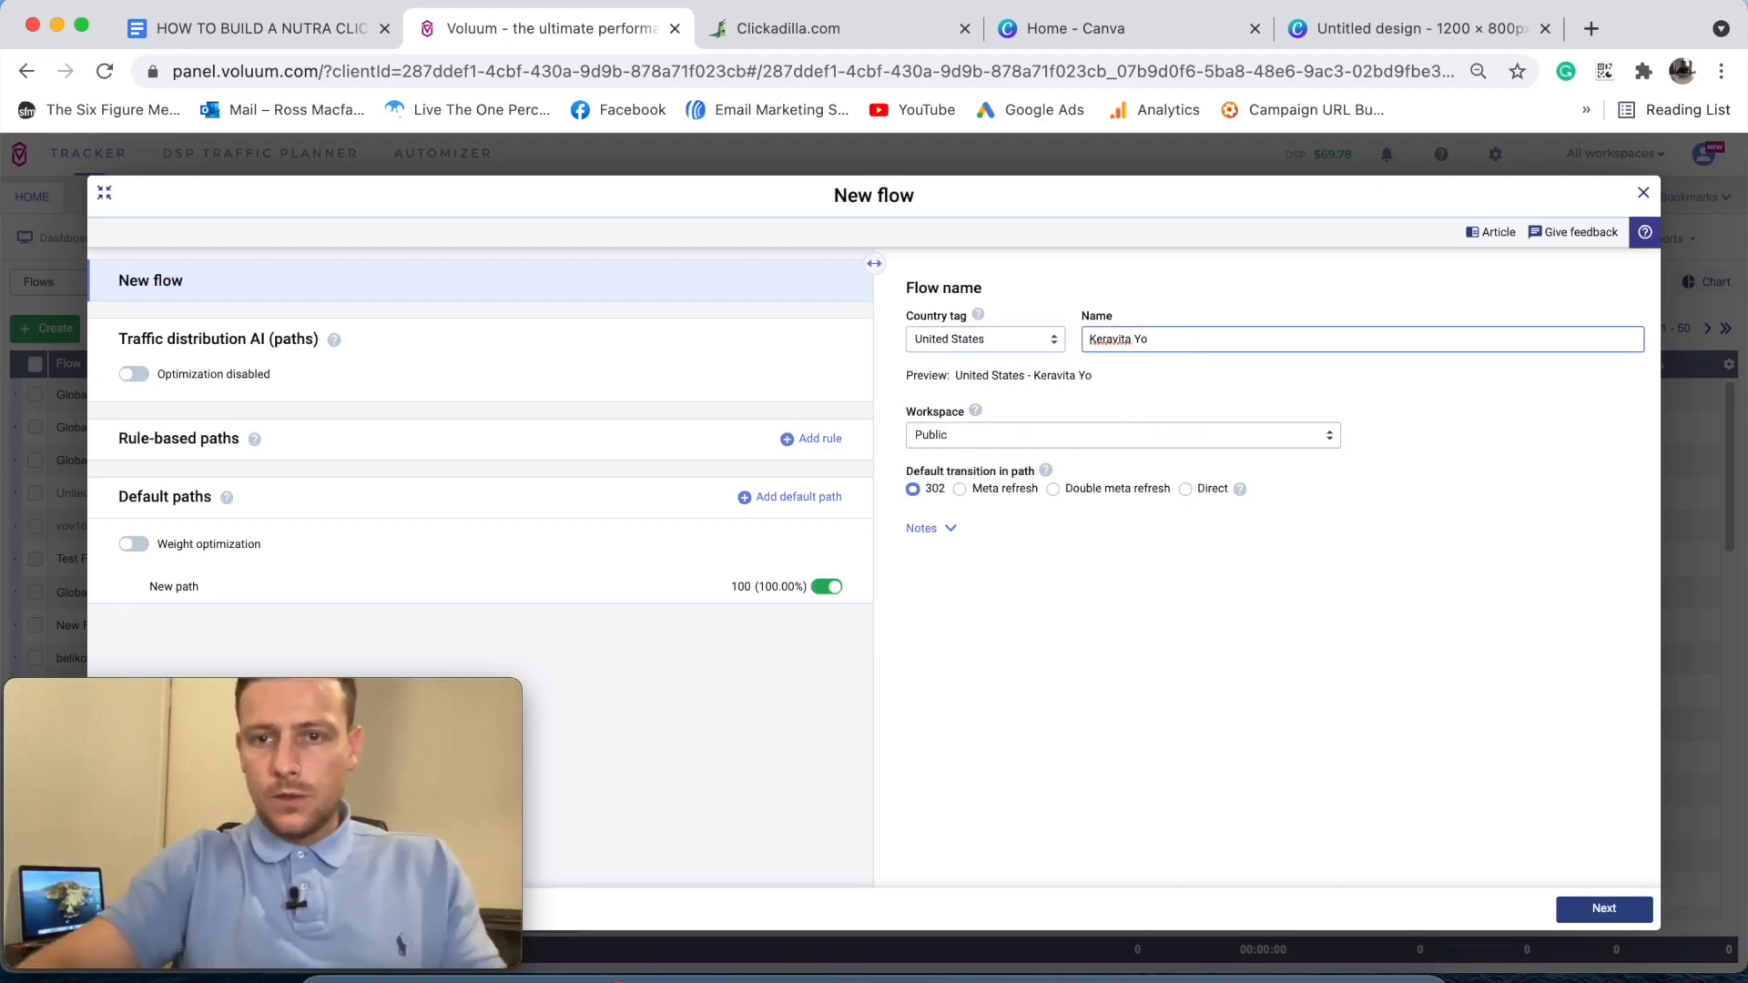
{"action": "type", "text": " YouTube Demo"}
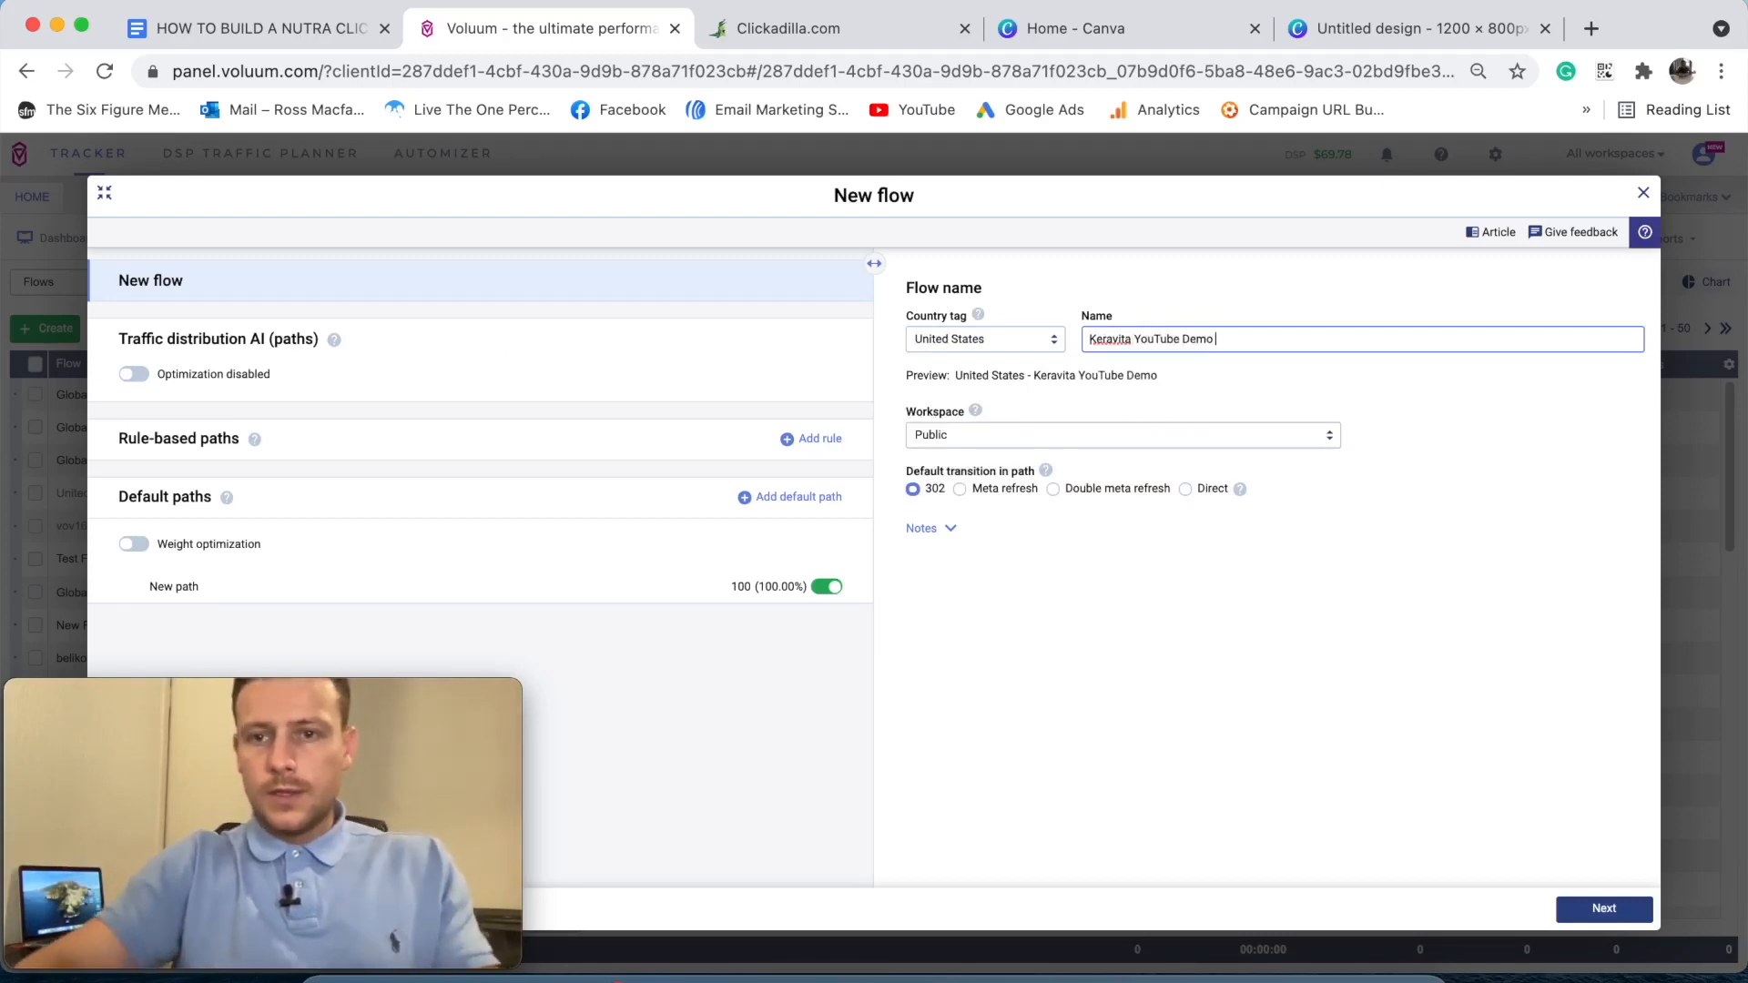
{"action": "key", "text": "super+a"}
{"action": "key", "text": "super+c"}
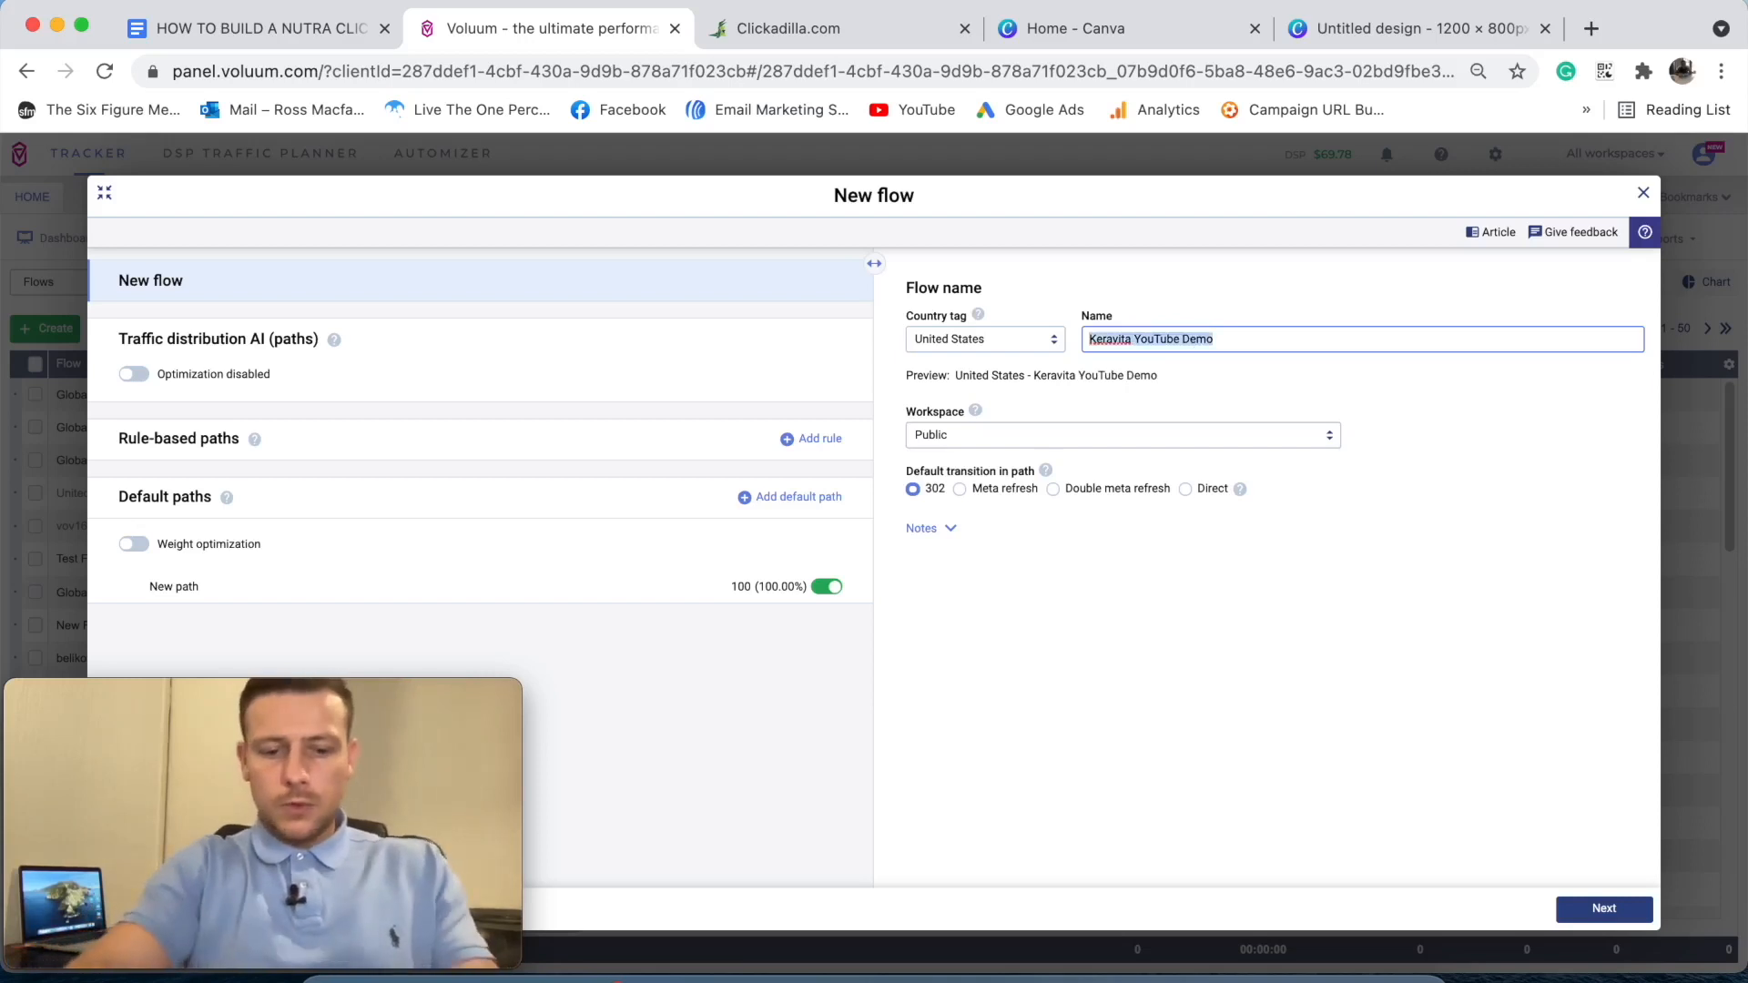
- Assign the flow to the Initial (default) workspace and set its default path transition to Double meta refresh
{"action": "left_click", "coordinate": [1136, 435]}
{"action": "left_click", "coordinate": [1026, 515]}
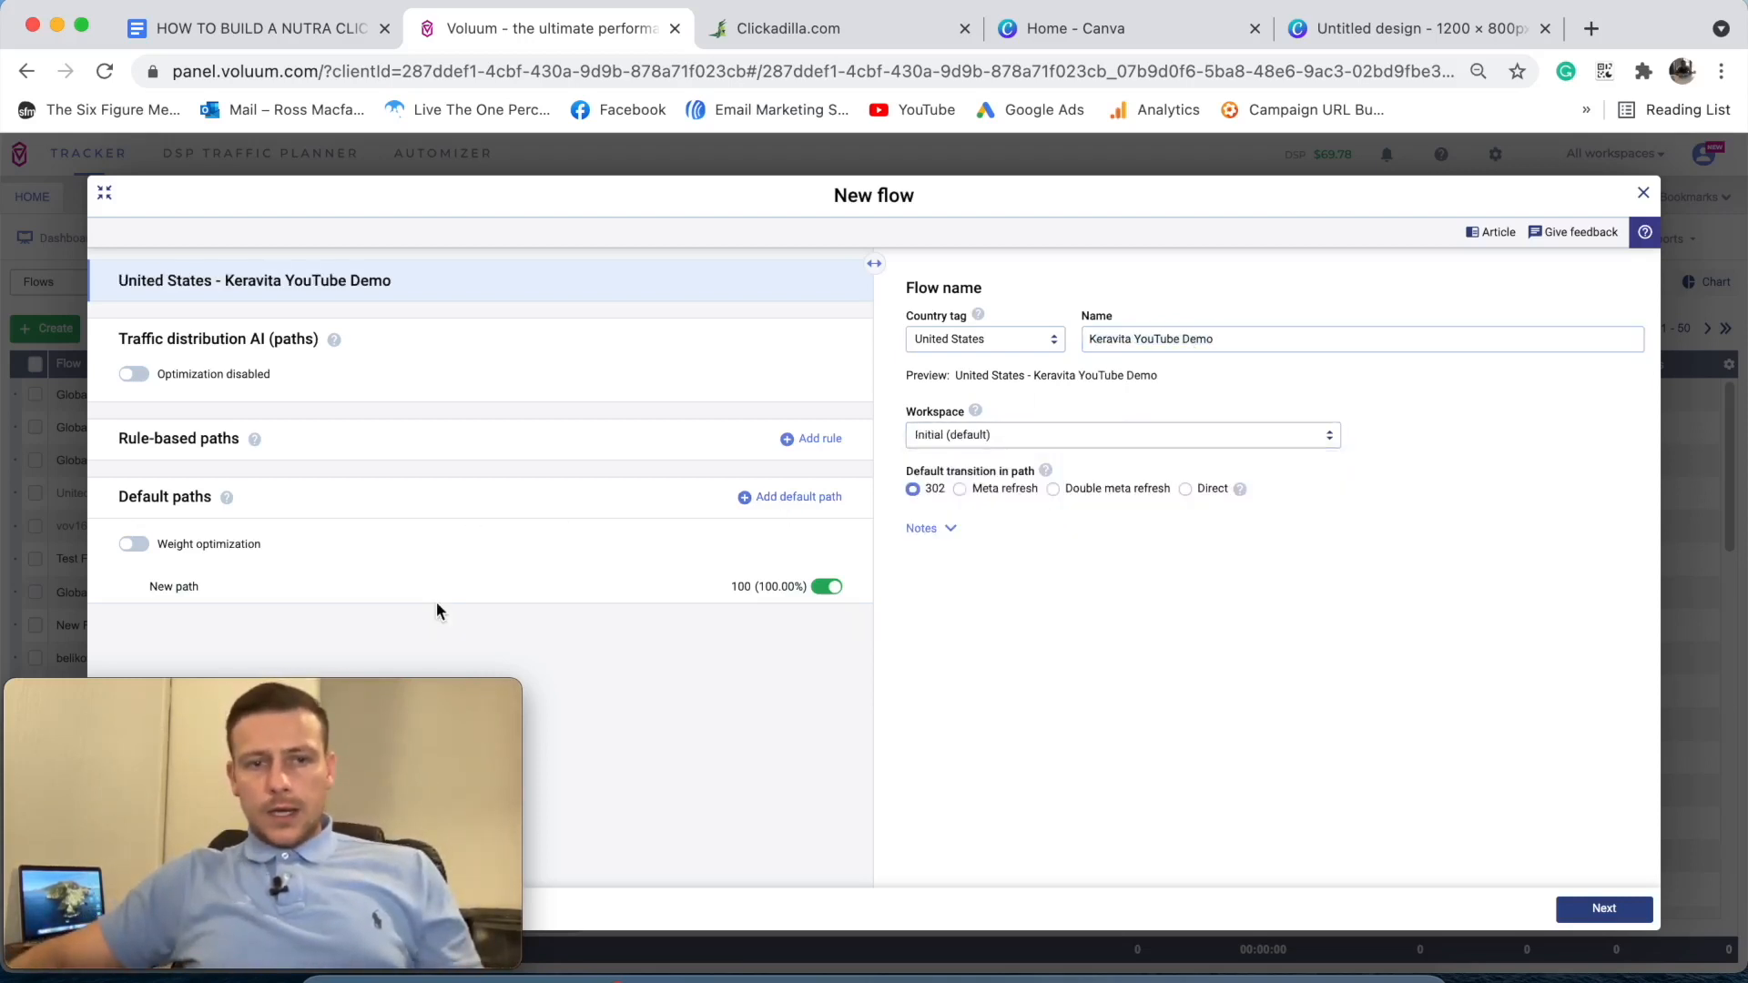
{"action": "left_click", "coordinate": [1054, 490]}
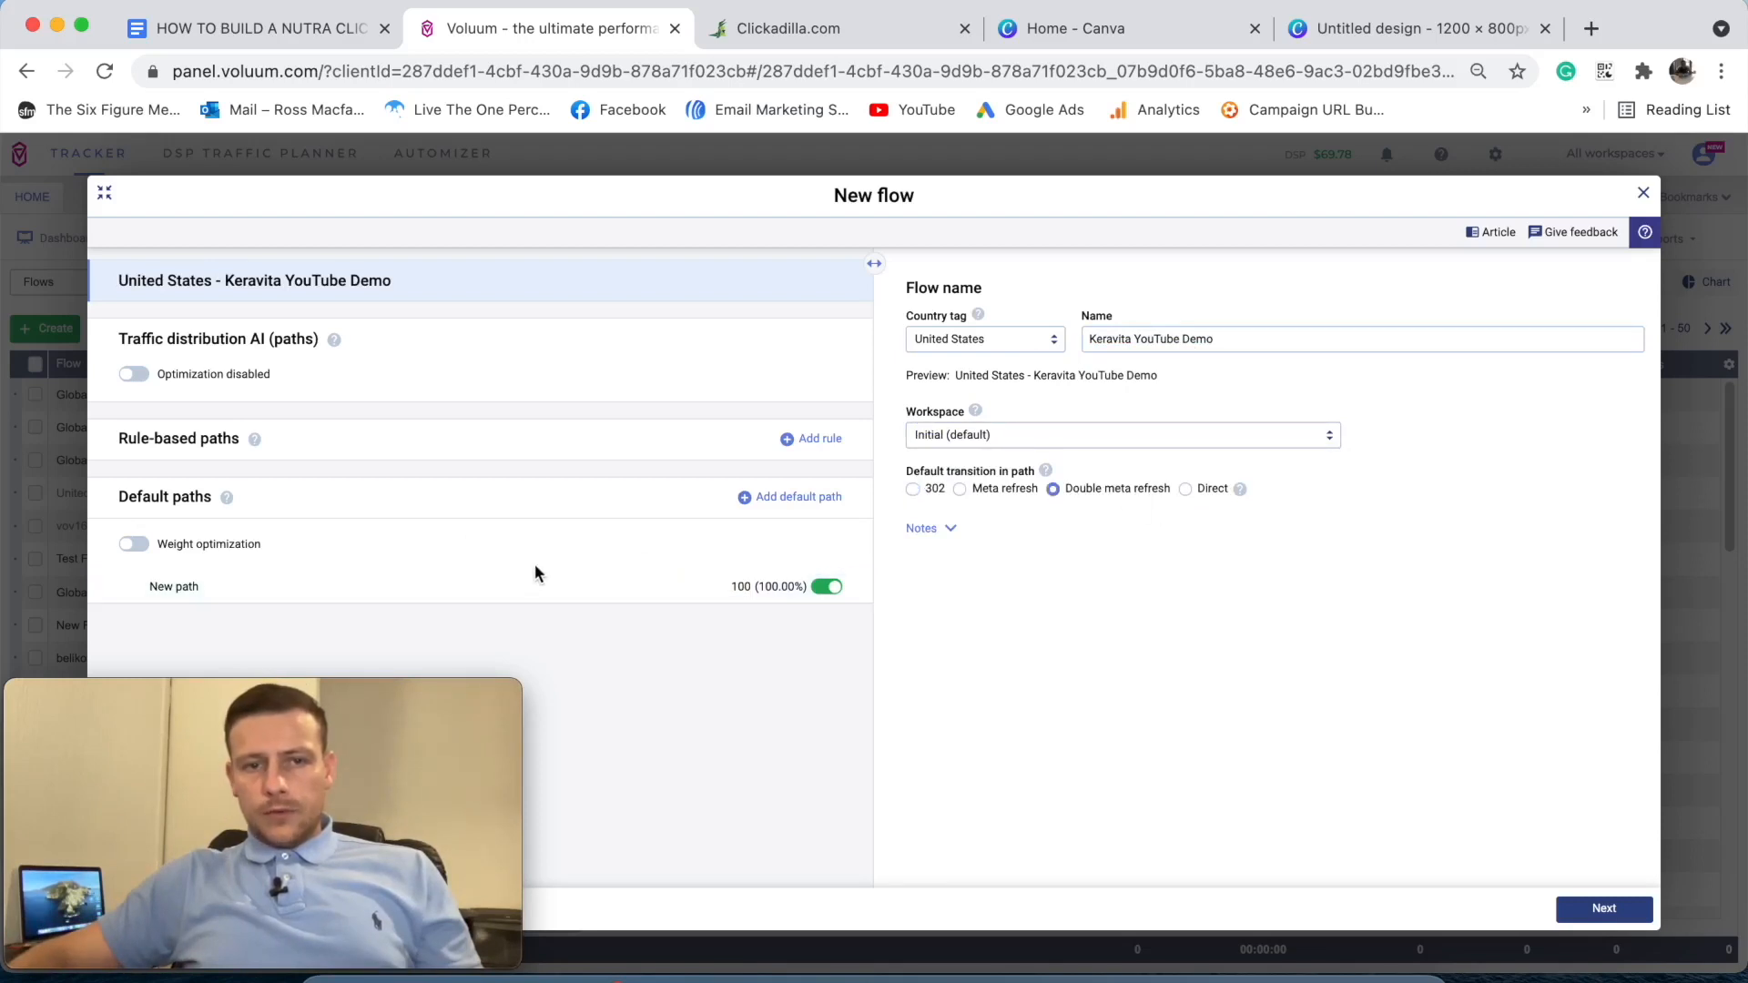
- Name the flow's default path "Keravita YouTube Demo" and set its transition to offer to Double meta refresh
{"action": "left_click", "coordinate": [441, 592]}
{"action": "left_click", "coordinate": [975, 310]}
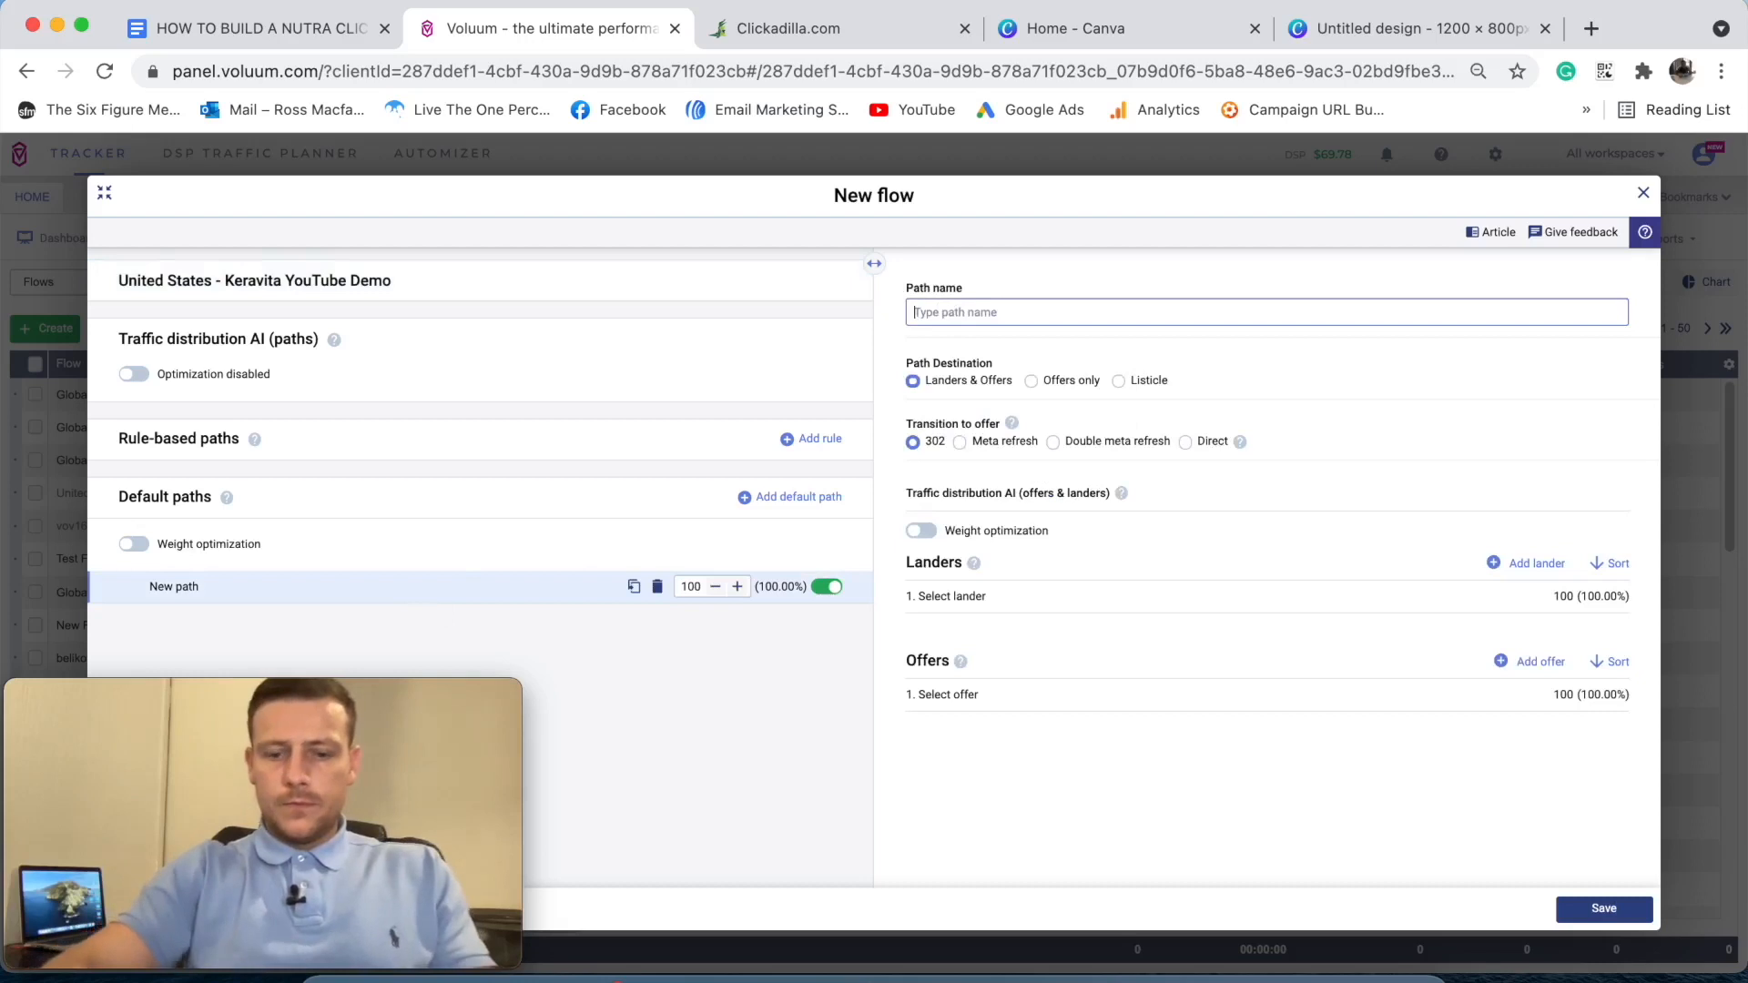
{"action": "key", "text": "super+v"}
{"action": "left_click", "coordinate": [1053, 443]}
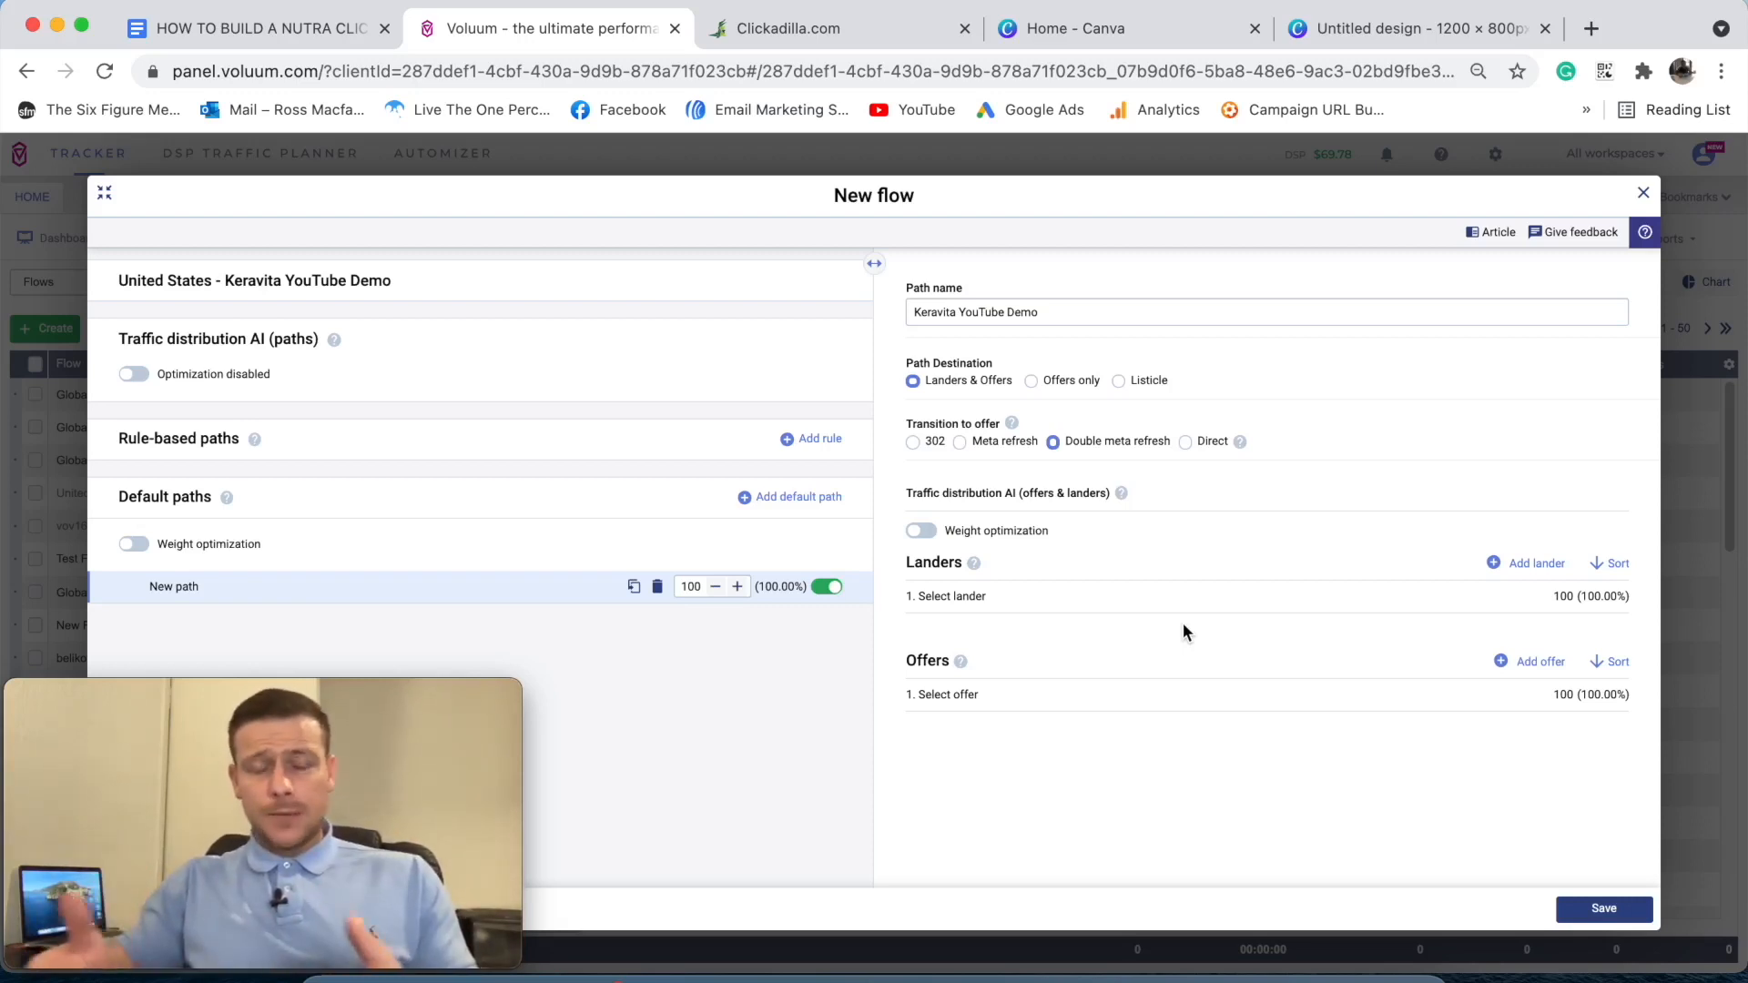
- Assign the lander "United States - Keravita Youtube Demo" to the path
{"action": "left_click", "coordinate": [1129, 605]}
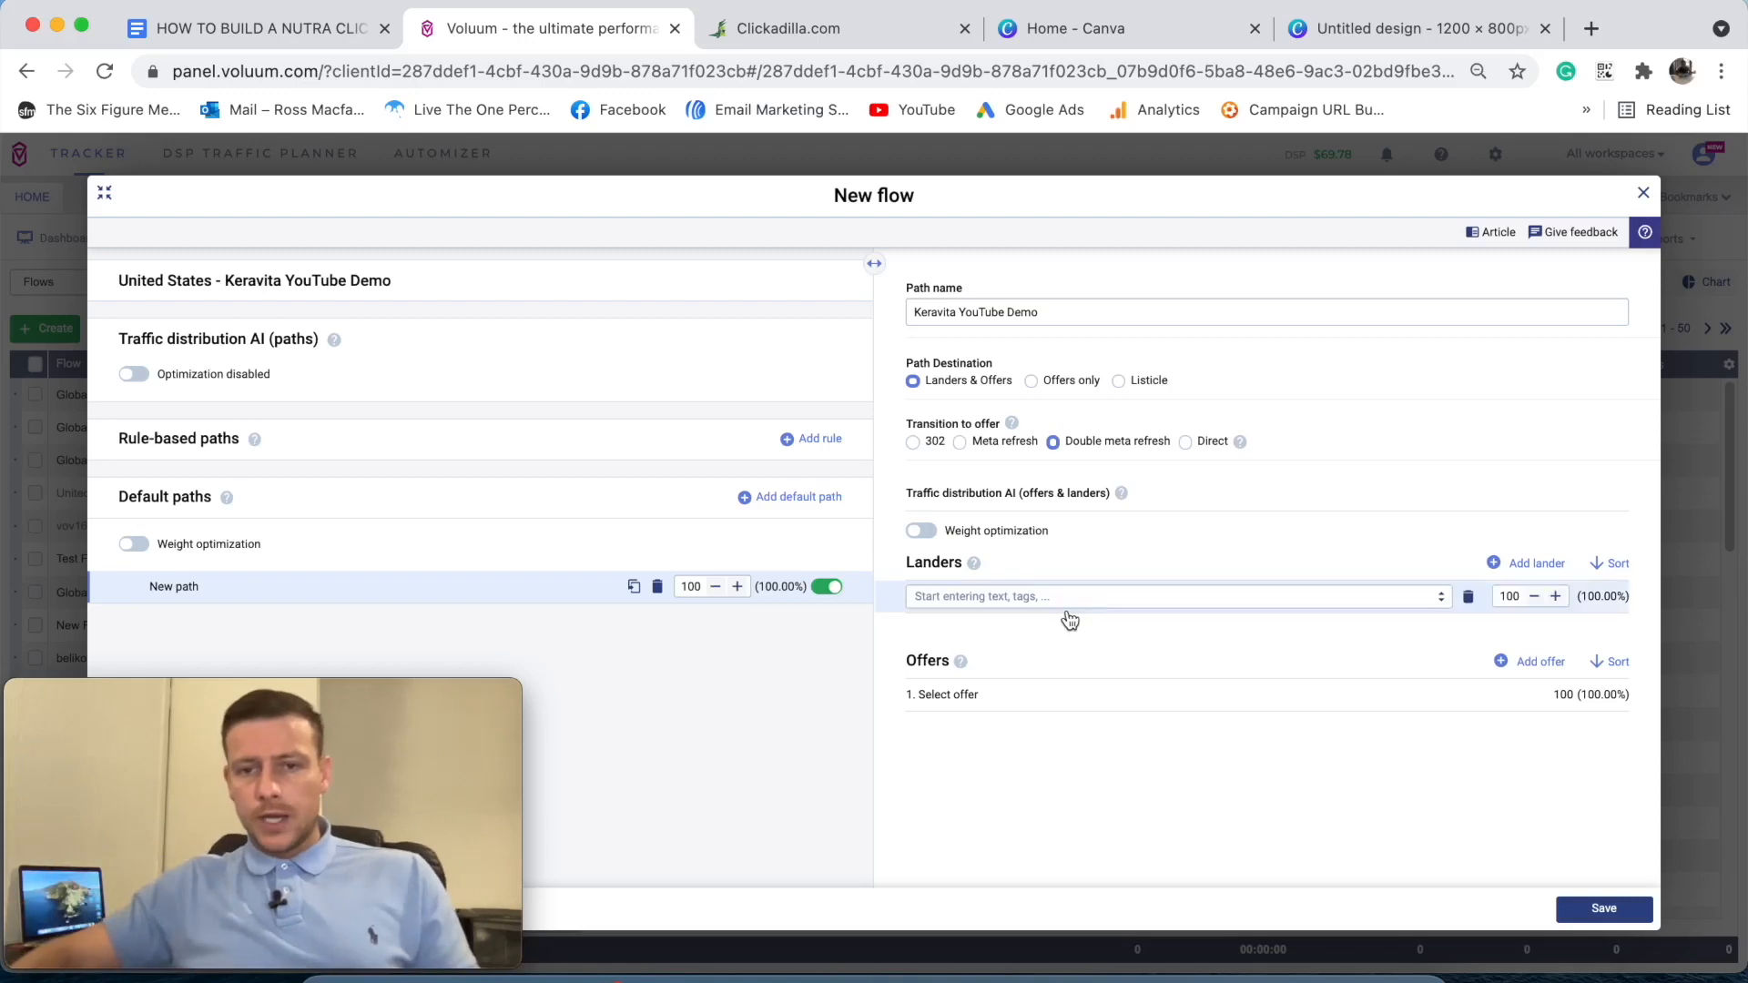
{"action": "left_click", "coordinate": [1063, 592]}
{"action": "type", "text": "kera"}
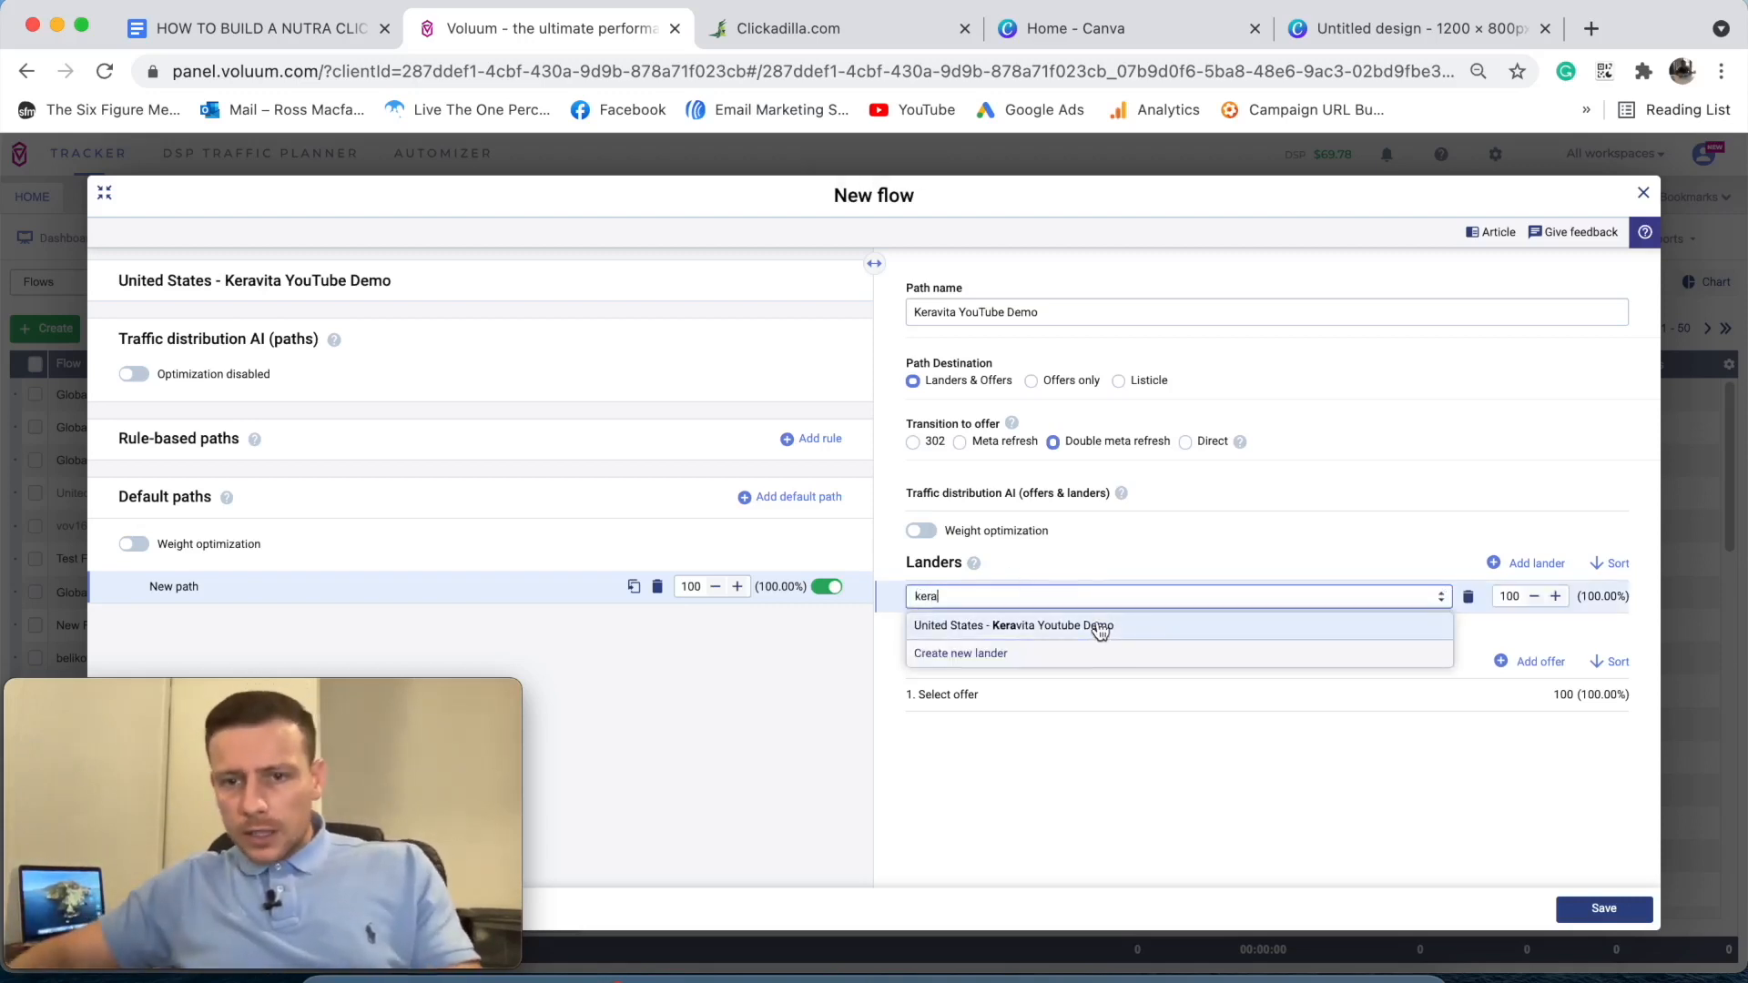
{"action": "left_click", "coordinate": [1100, 627]}
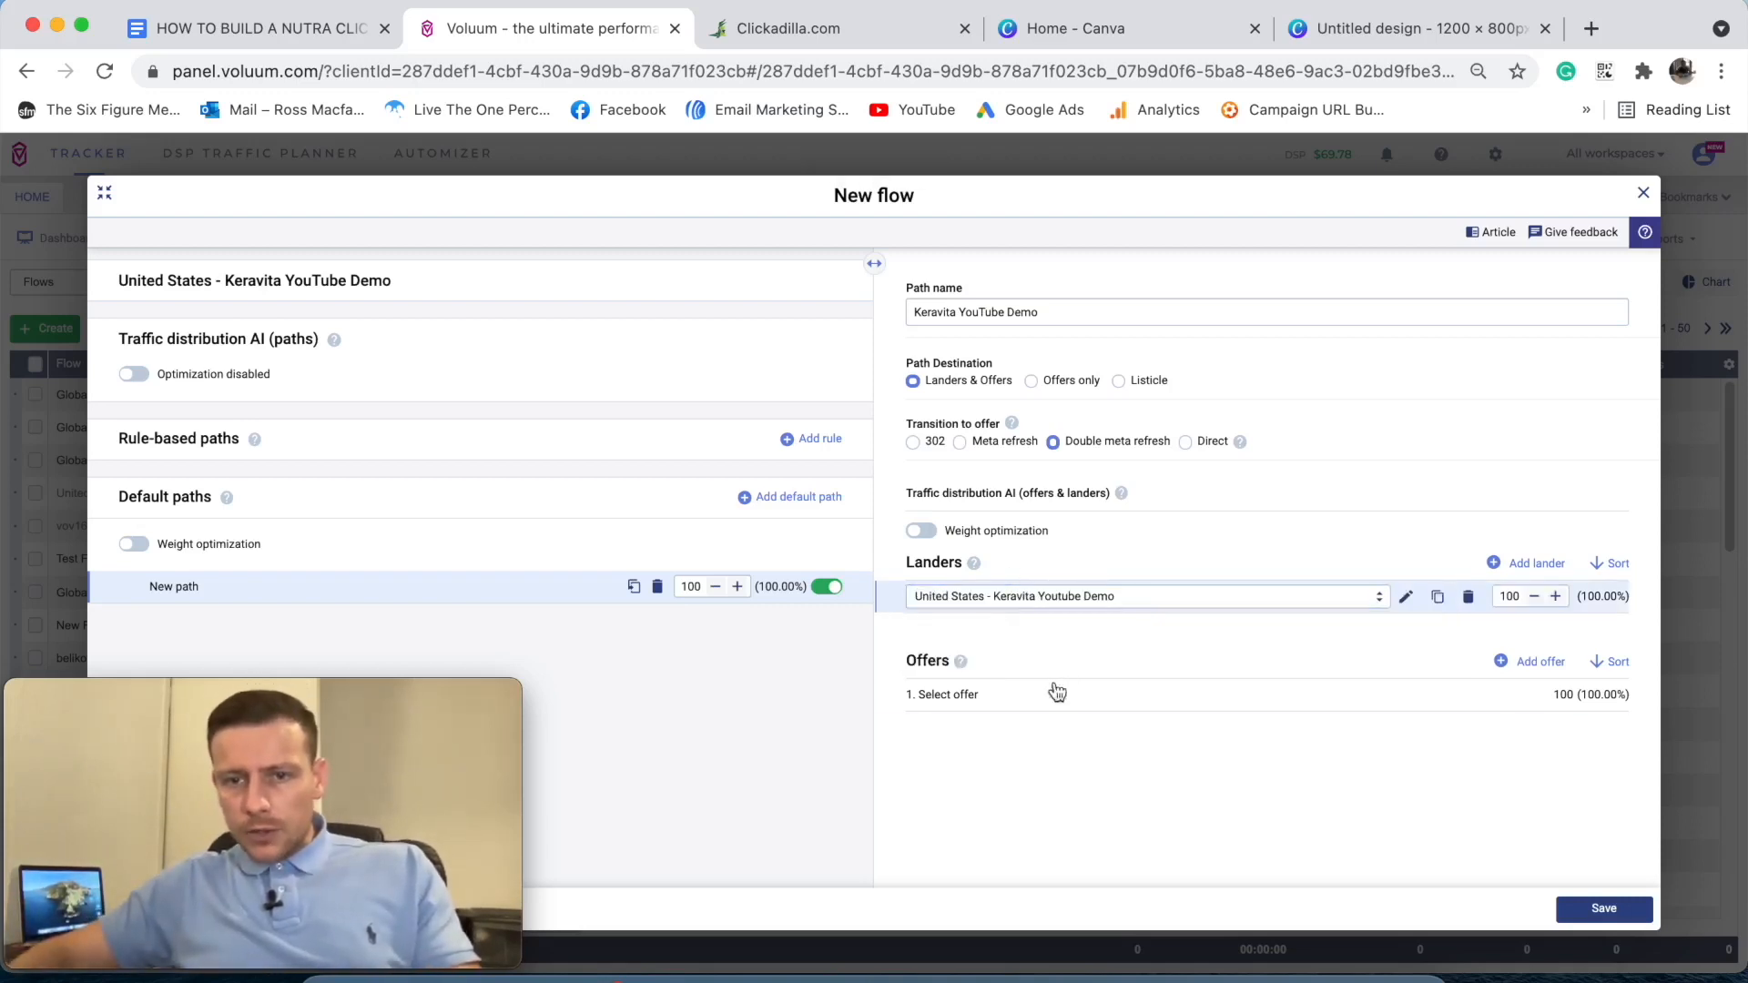
- Assign the offer "ClickBank - United States - Keravita Youtube Demo" to the path and save the flow
{"action": "left_click", "coordinate": [1050, 694]}
{"action": "type", "text": "kera"}
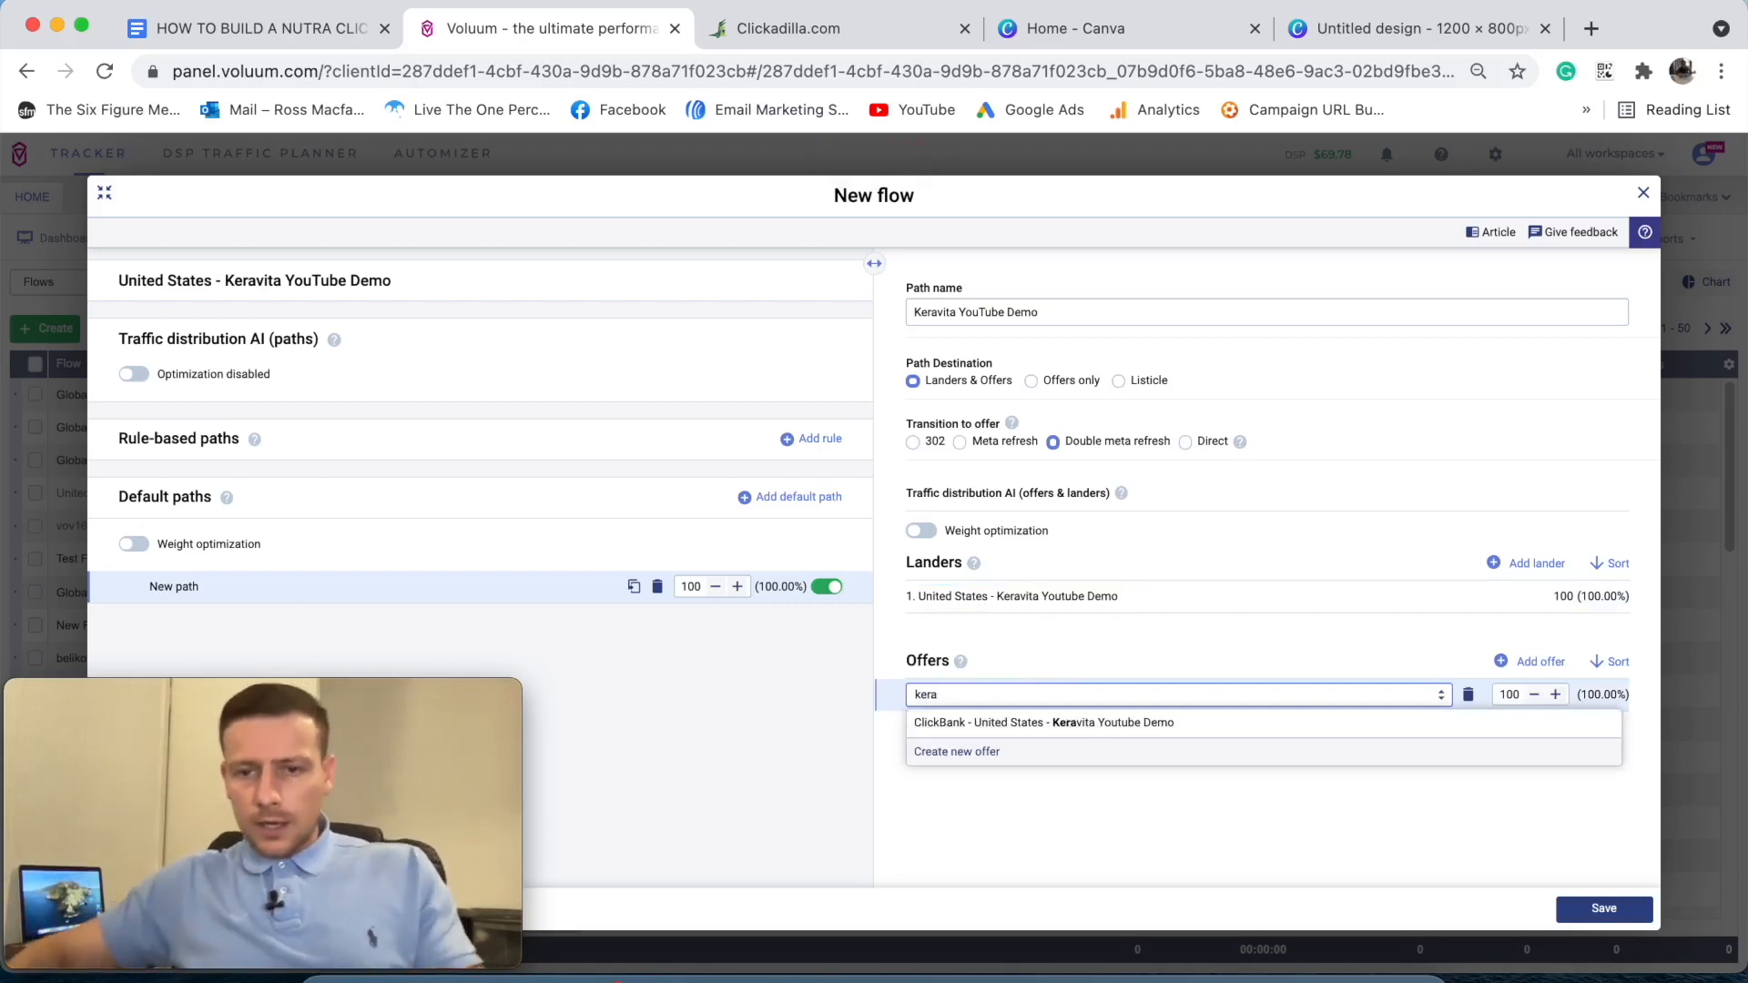
{"action": "left_click", "coordinate": [1105, 722]}
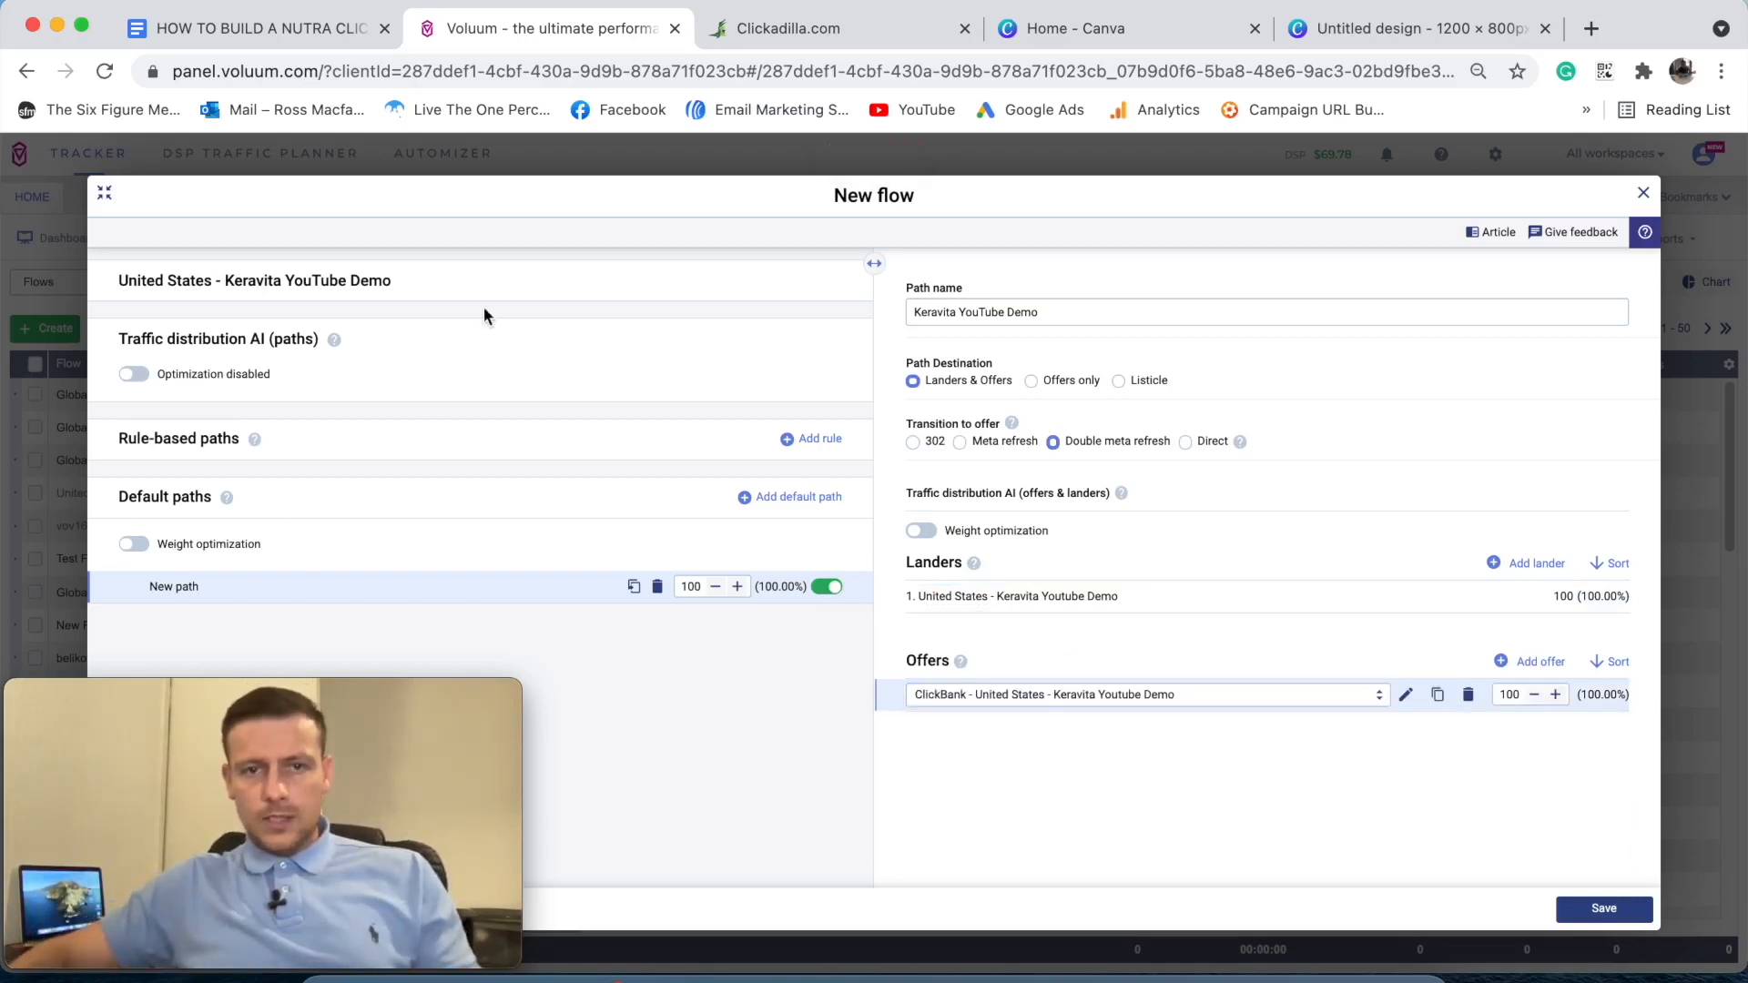
{"action": "left_click", "coordinate": [1604, 915]}
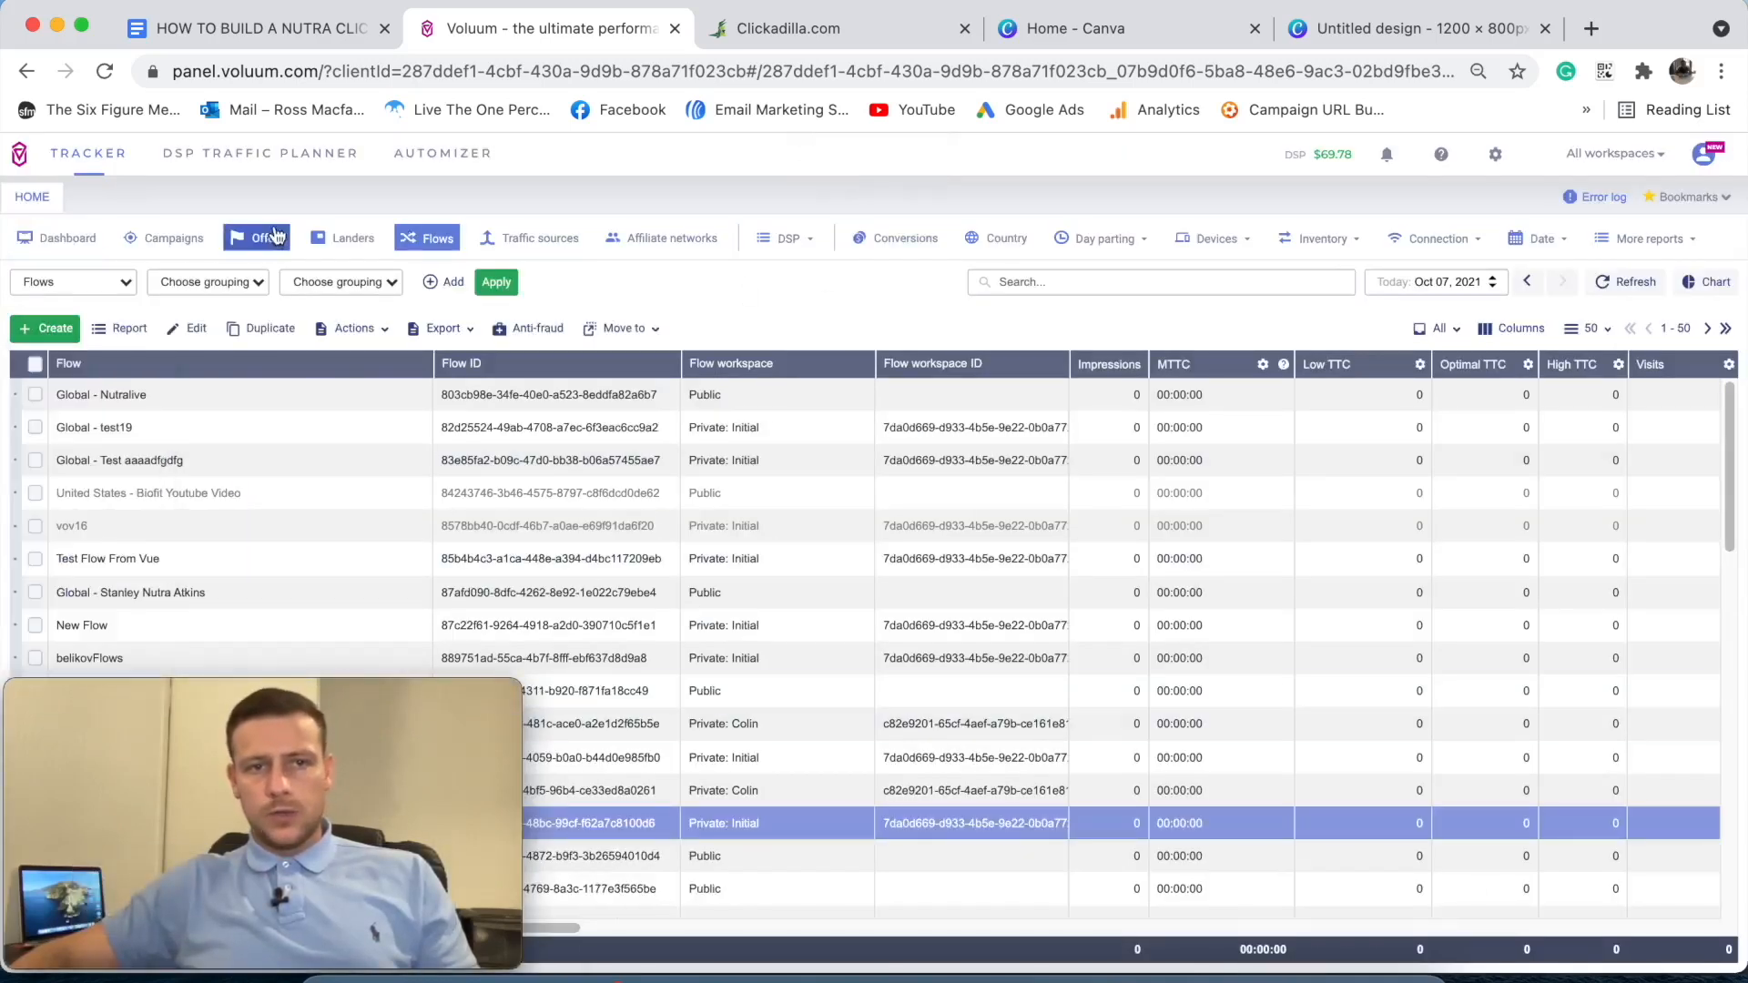
- Start a new Voluum campaign in the Initial (default) workspace with ClickAdilla as its traffic source
{"action": "left_click", "coordinate": [209, 242]}
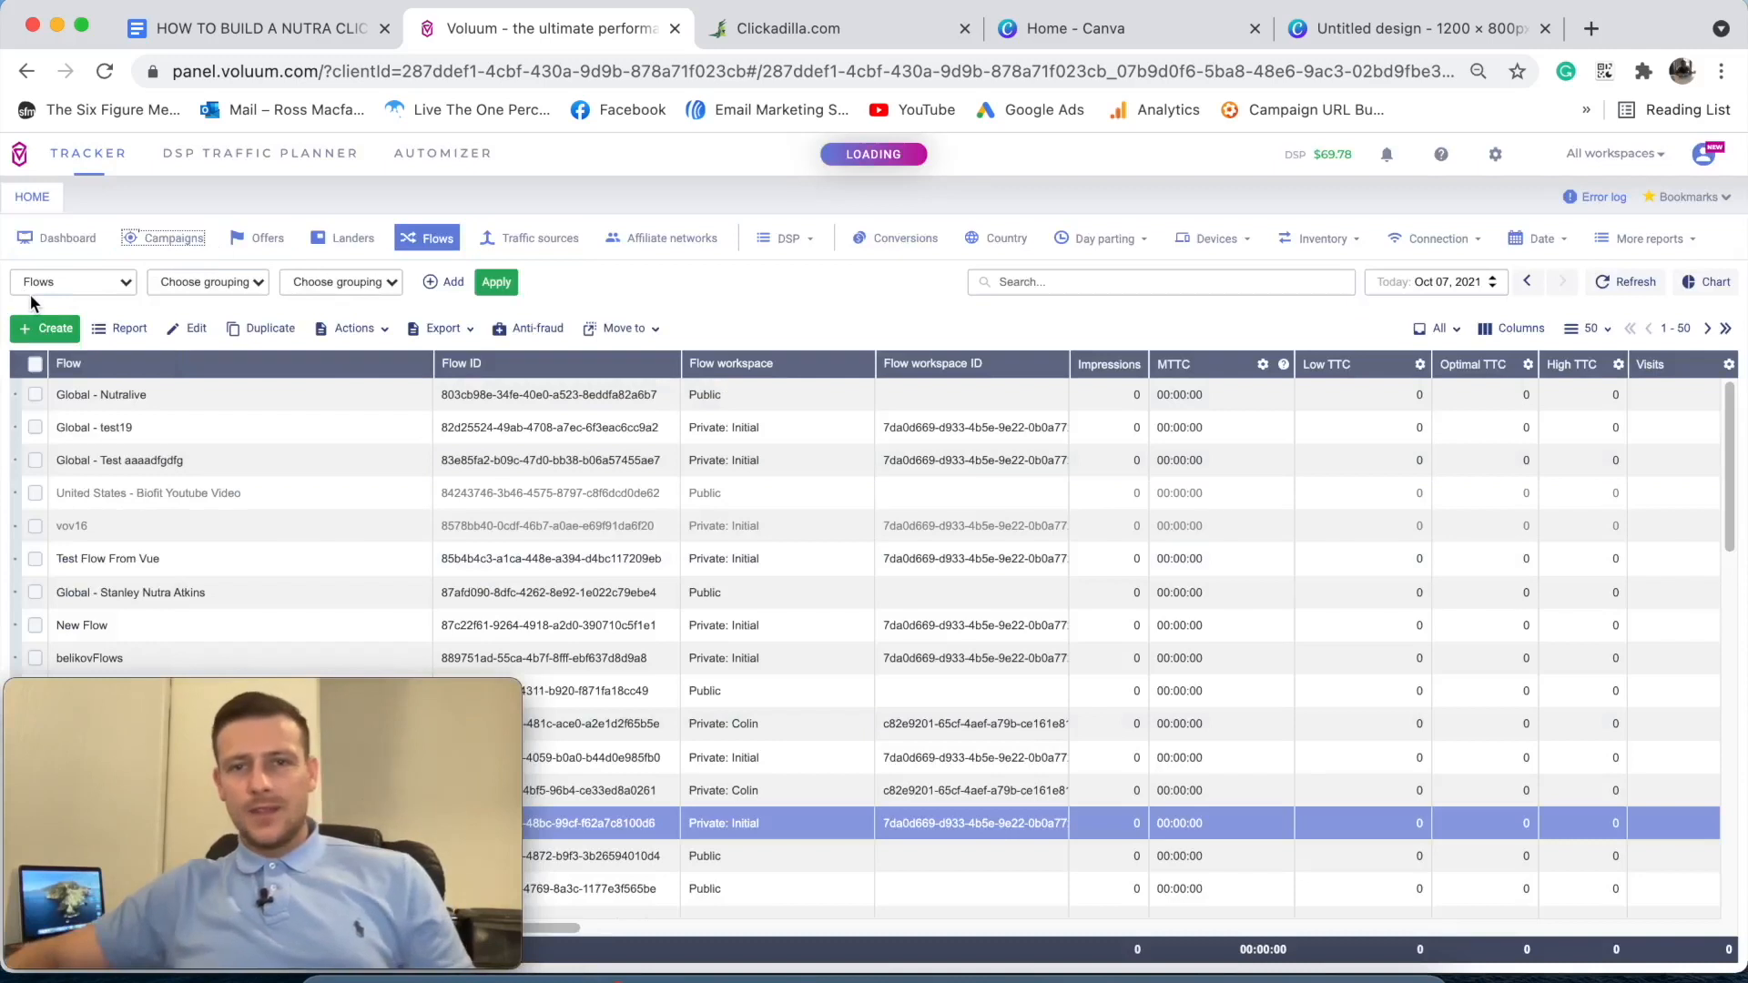
{"action": "mouse_move", "coordinate": [48, 330]}
{"action": "left_click", "coordinate": [146, 362]}
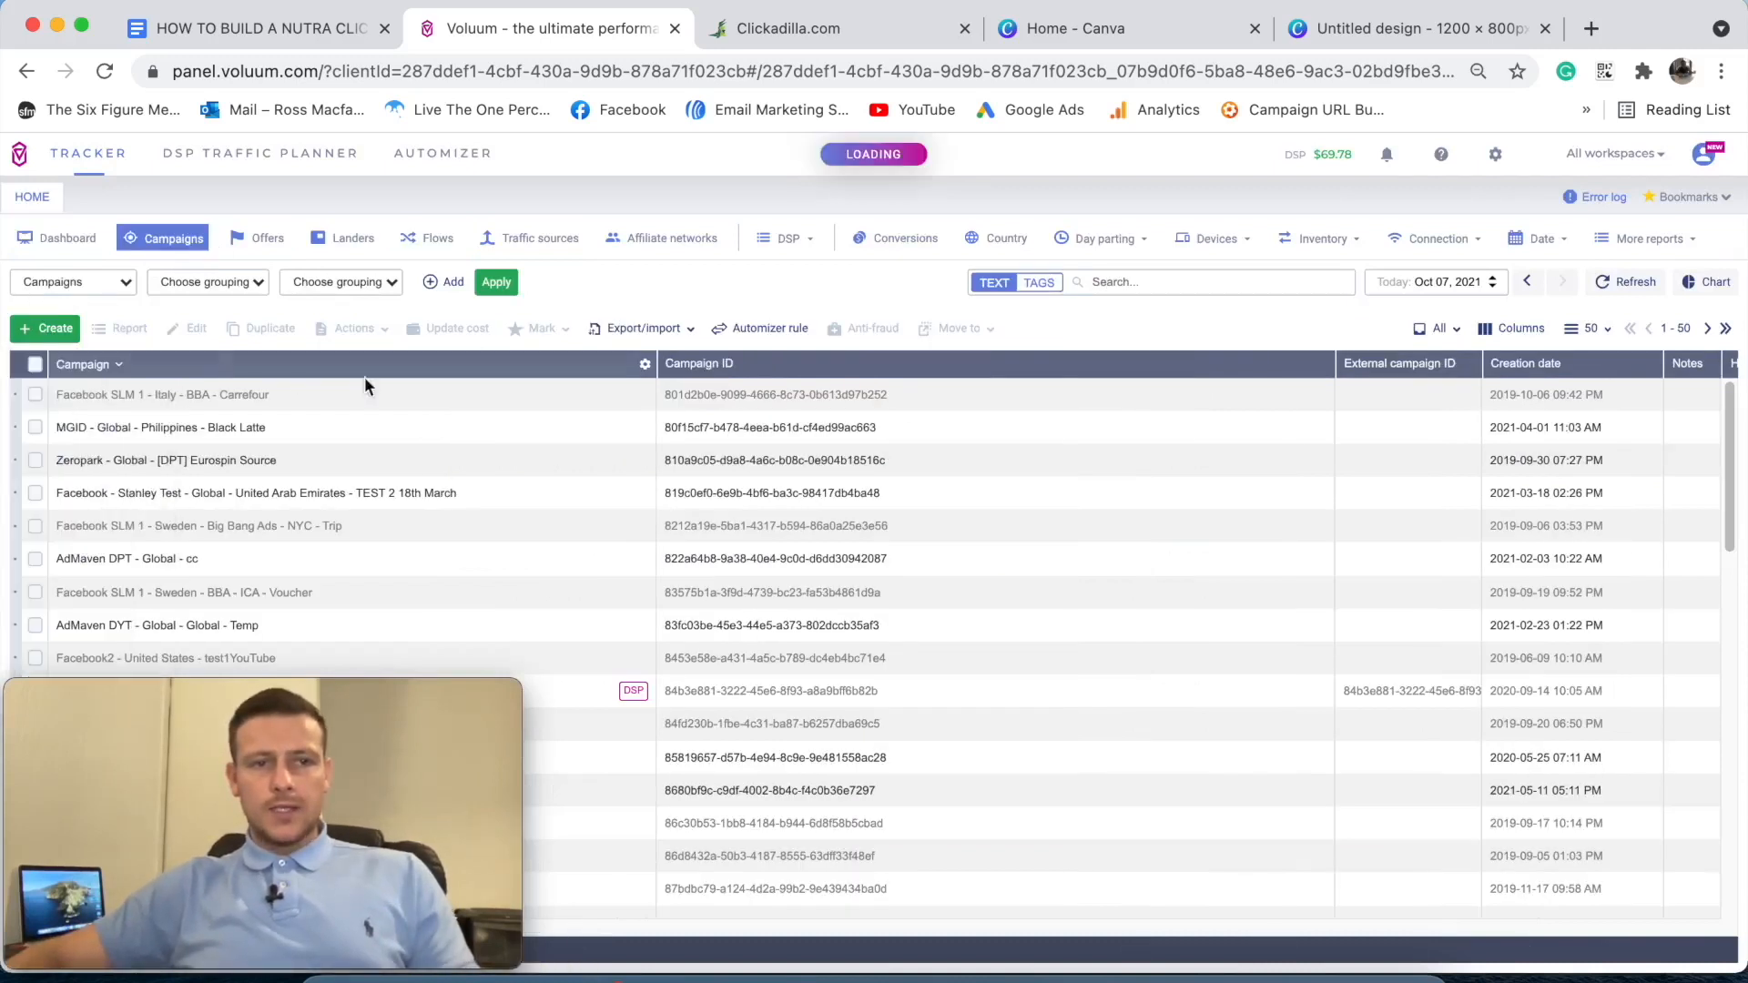
{"action": "left_click", "coordinate": [293, 375]}
{"action": "left_click", "coordinate": [234, 439]}
{"action": "left_click", "coordinate": [237, 440]}
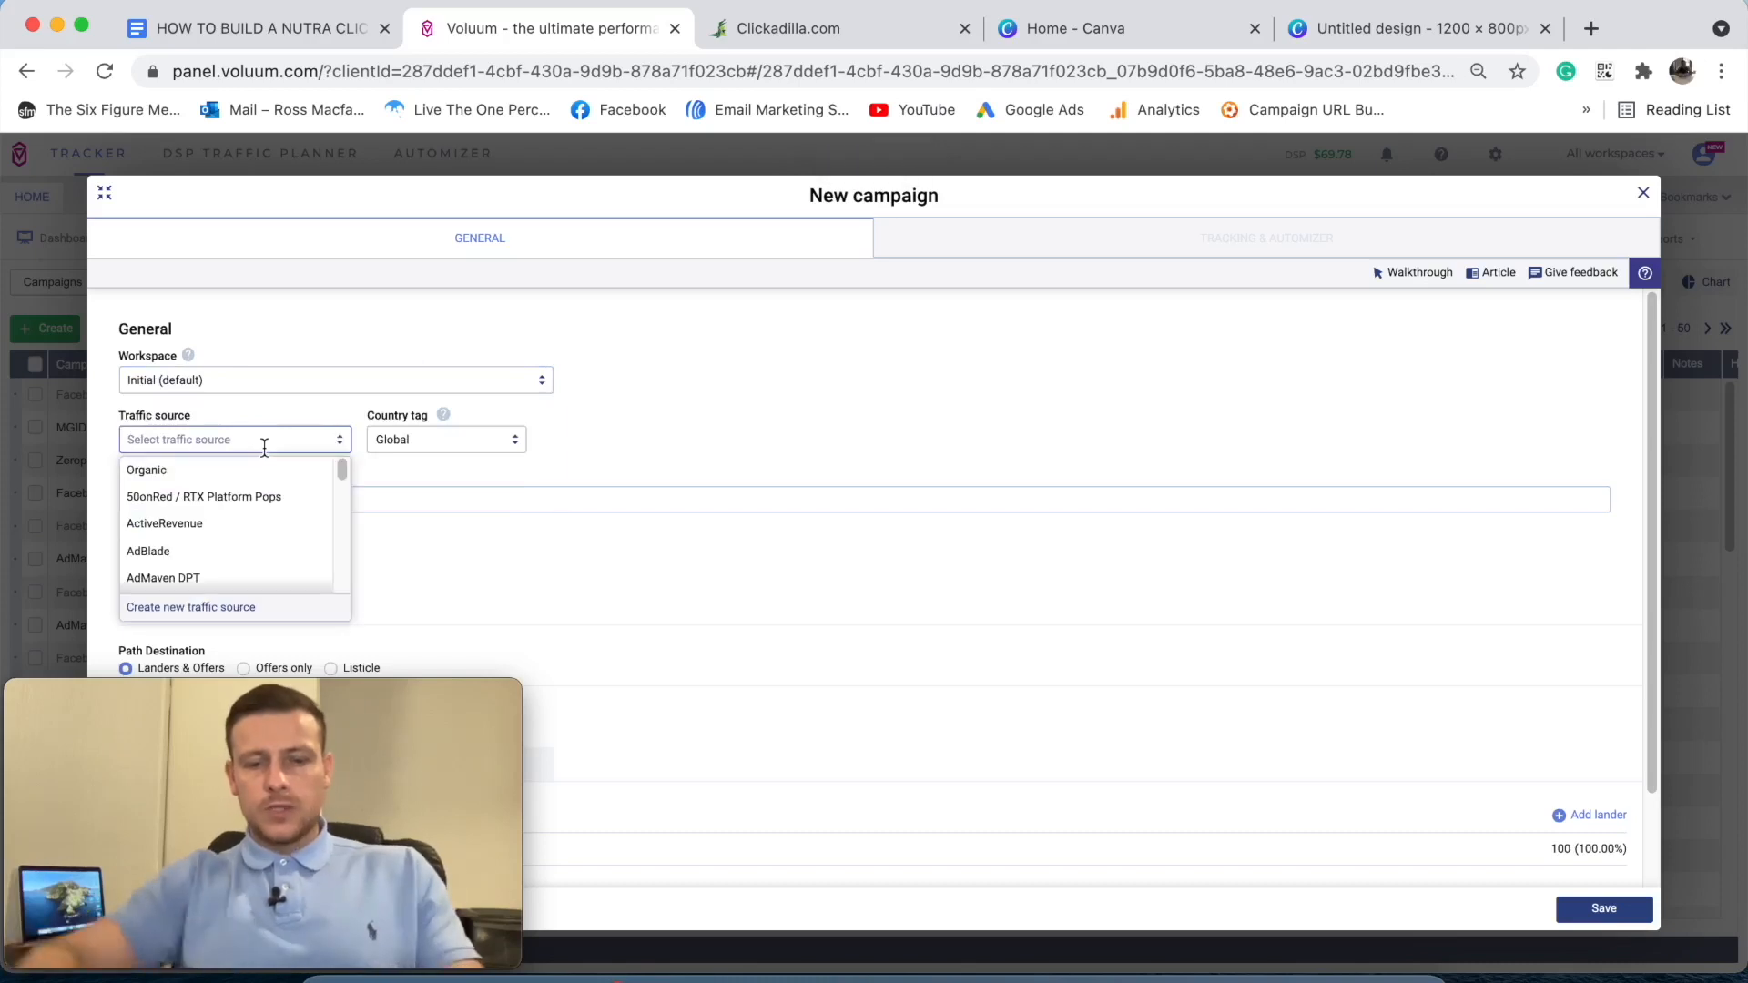
{"action": "type", "text": "Clicka"}
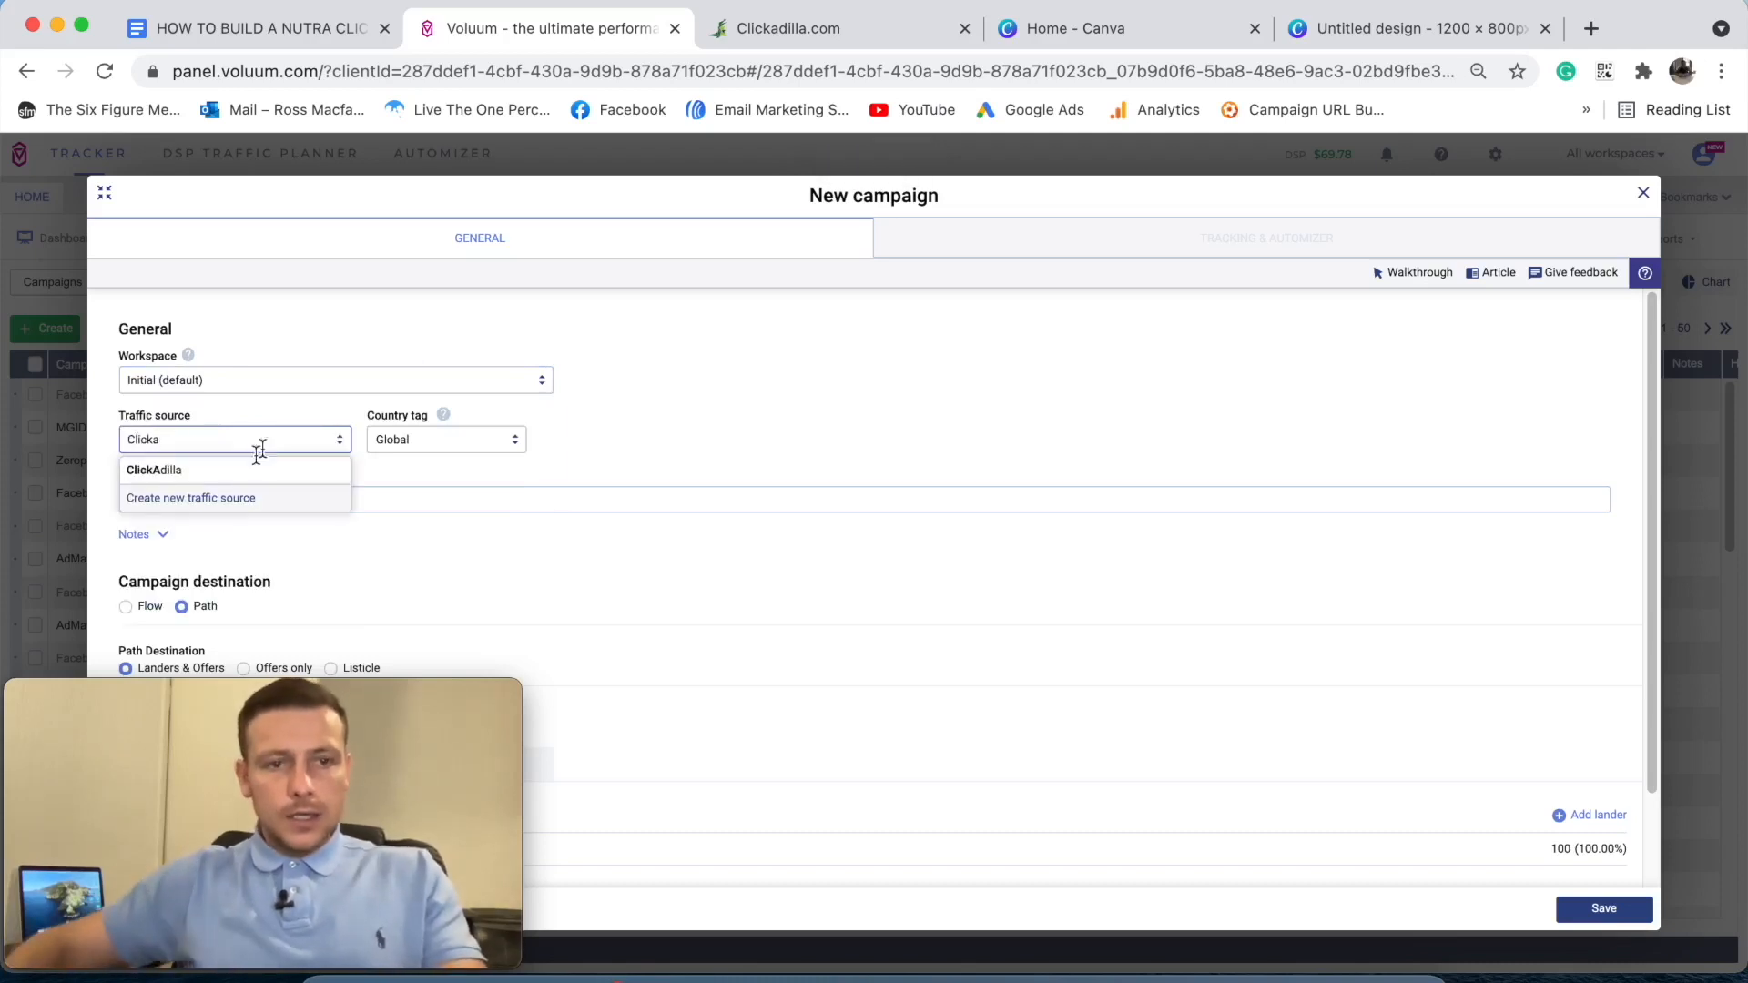
{"action": "left_click", "coordinate": [153, 468]}
- Set the campaign's country tag to United States and complete its name as "ClickAdilla - United States - Keravita YiuTube Demo"
{"action": "left_click", "coordinate": [471, 450]}
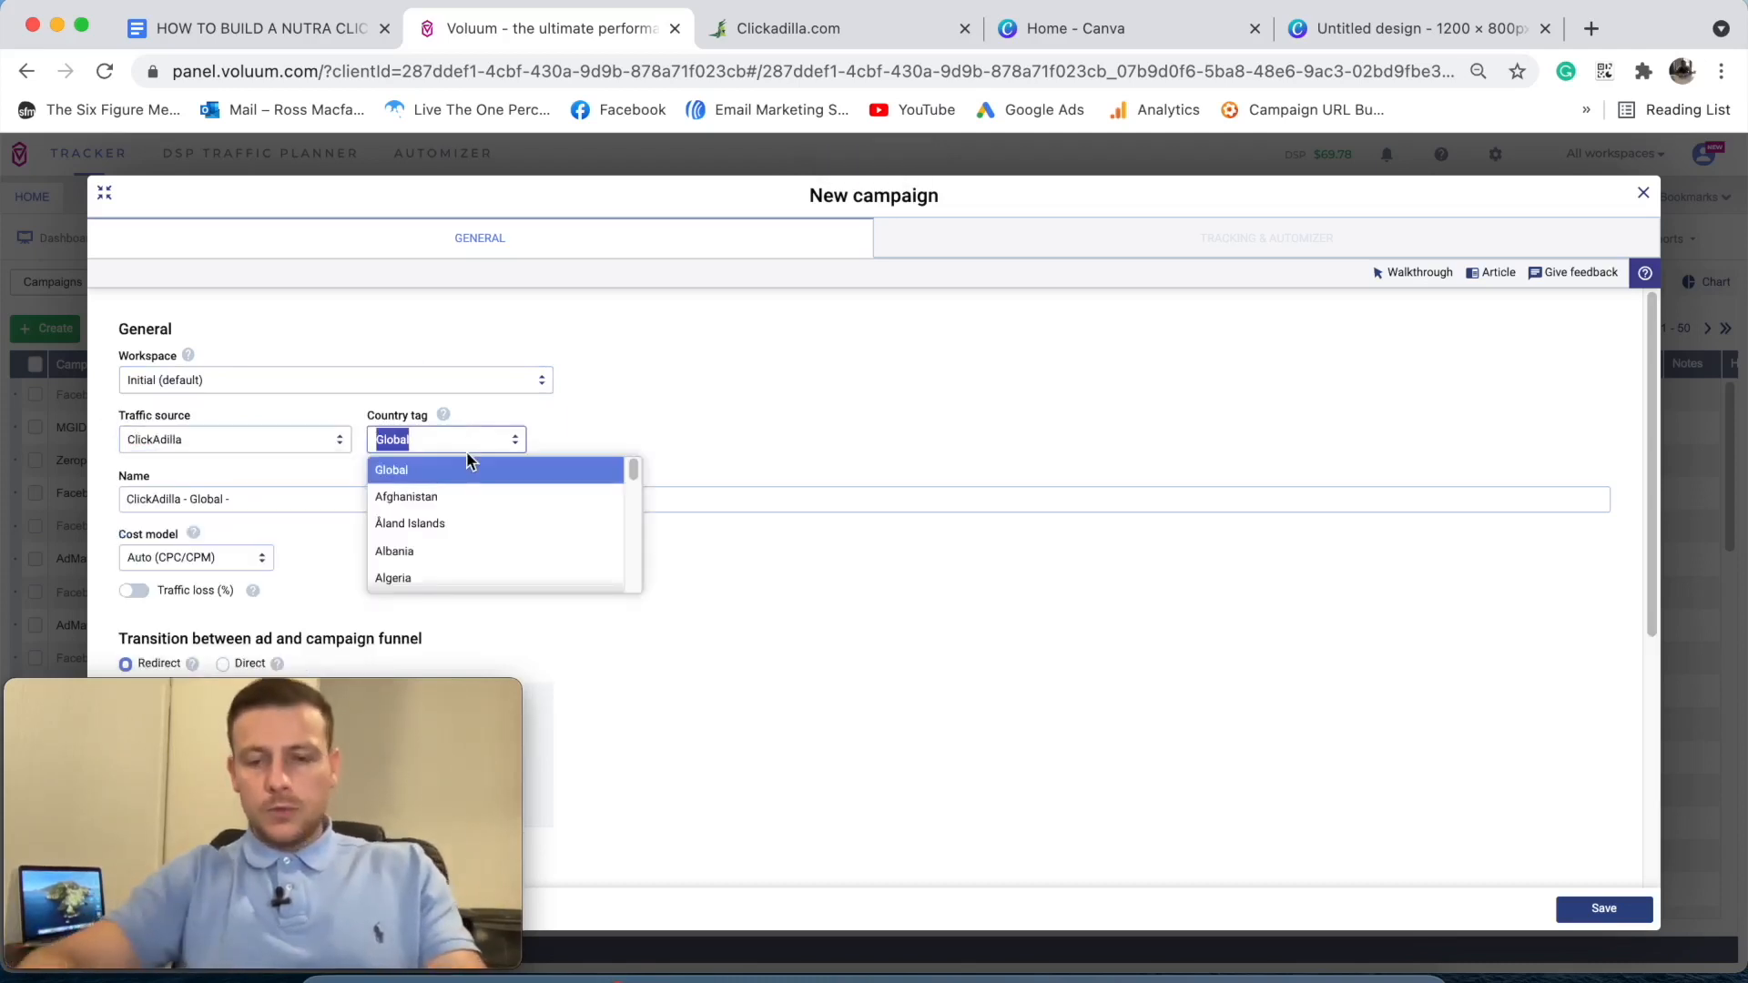
{"action": "type", "text": "united"}
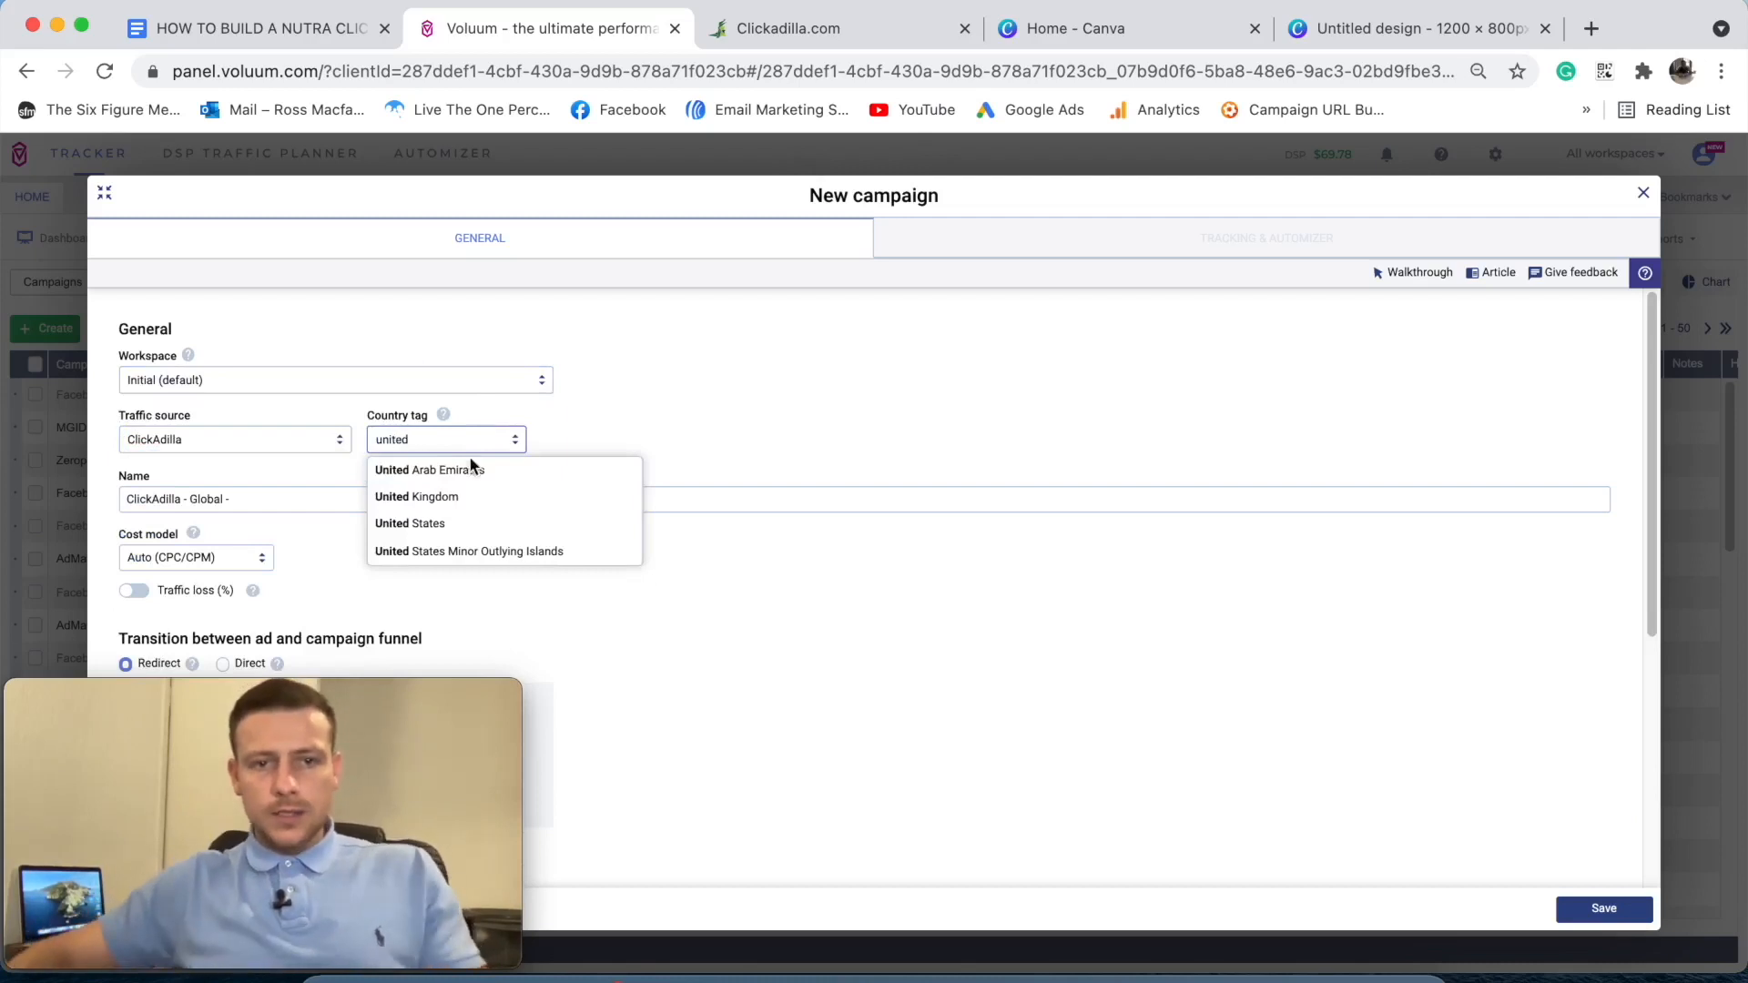
{"action": "left_click", "coordinate": [461, 523]}
{"action": "left_click", "coordinate": [294, 509]}
{"action": "type", "text": "Keravita"}
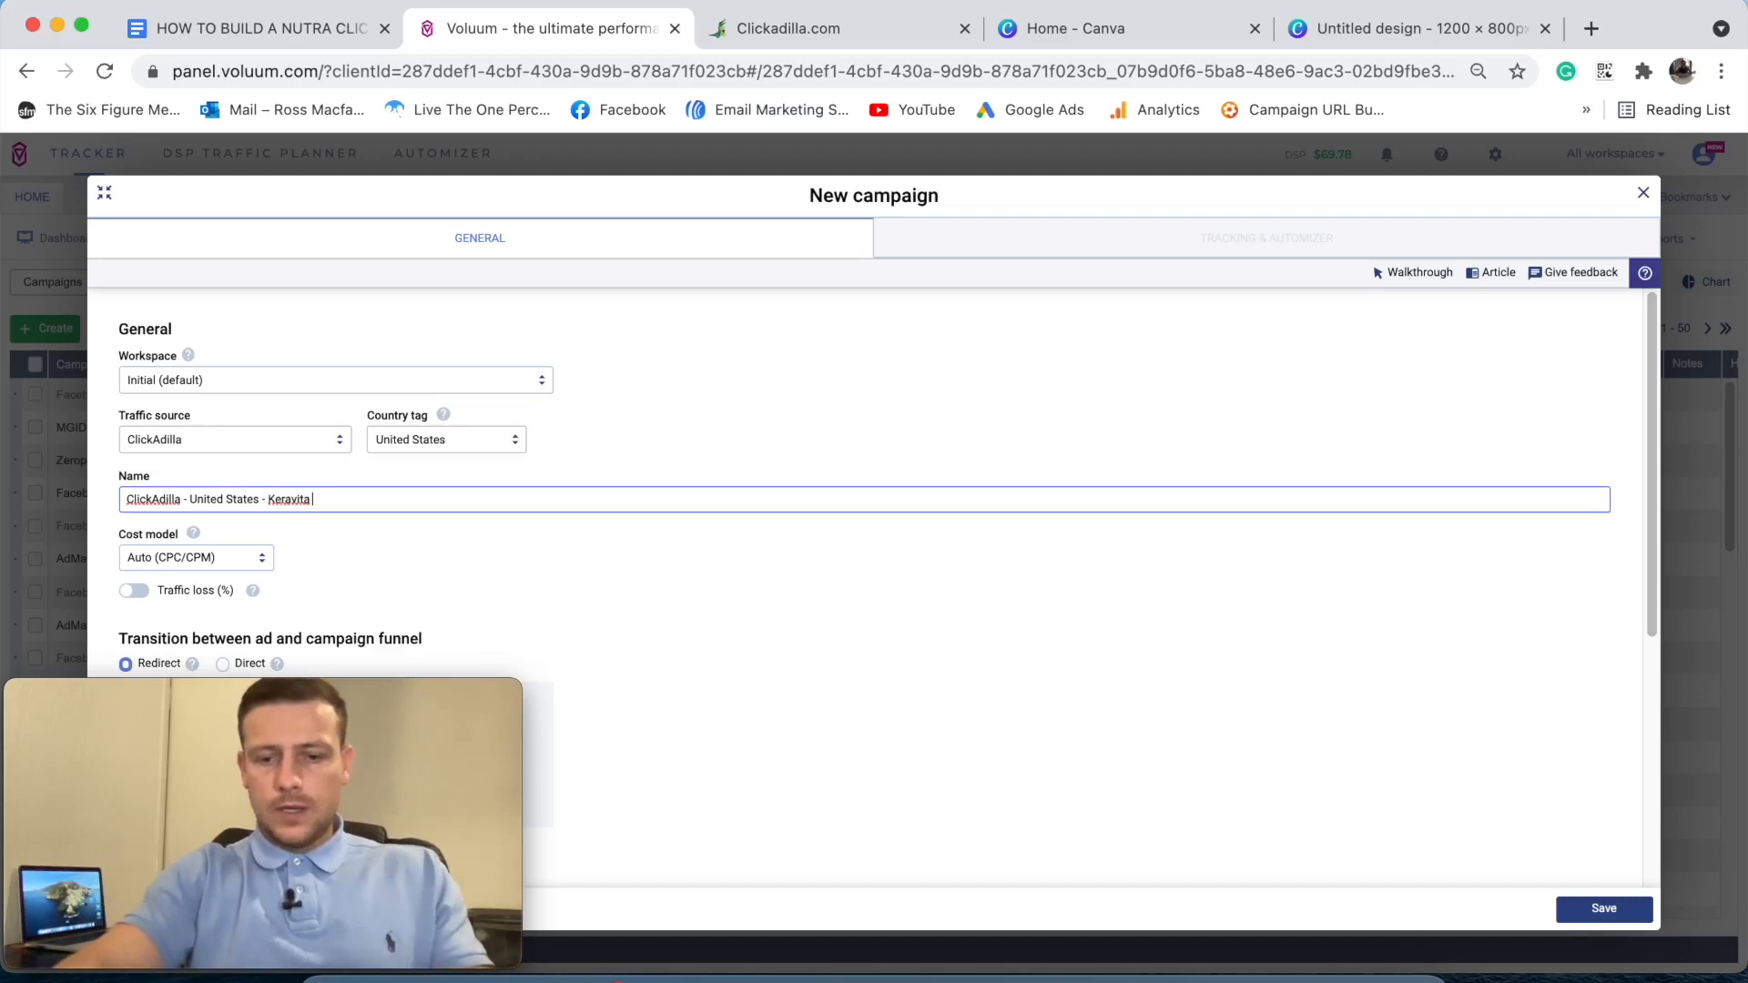
{"action": "type", "text": " YiuTube Demo"}
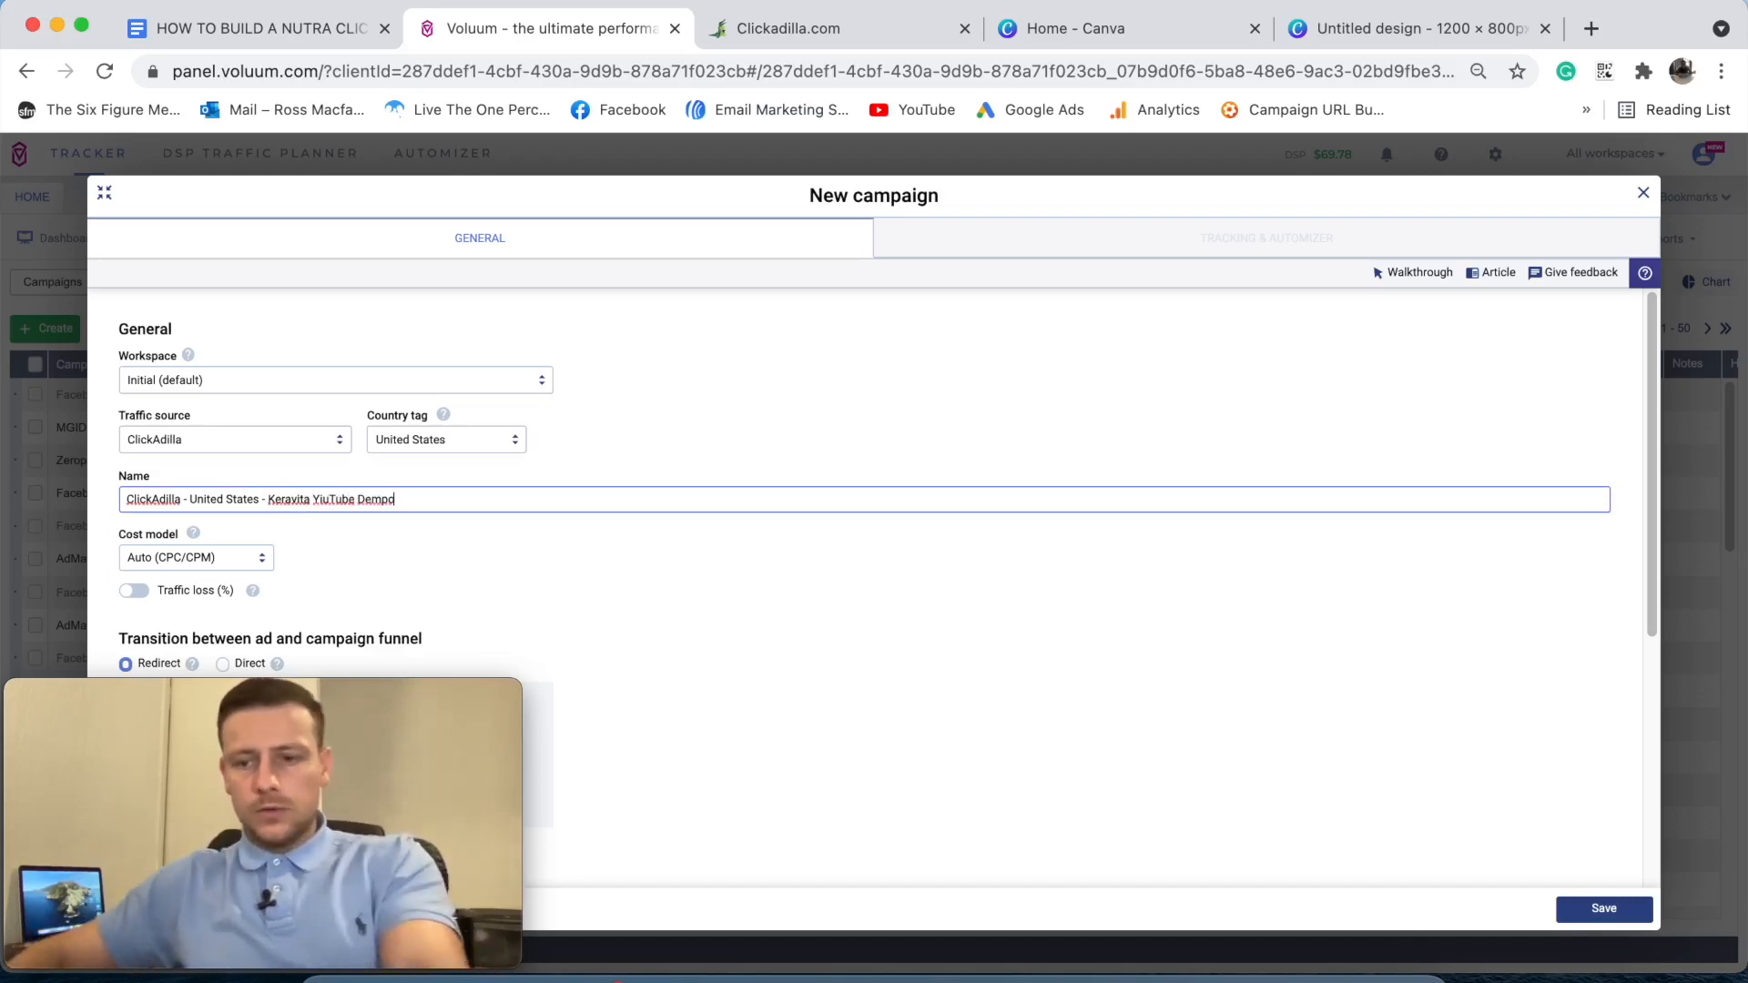
- Use the Redirect transition and select the flow "United States - Keravita YouTube Demo" as the campaign destination
{"action": "scroll", "coordinate": [421, 500], "scroll_direction": "down", "scroll_amount": 5}
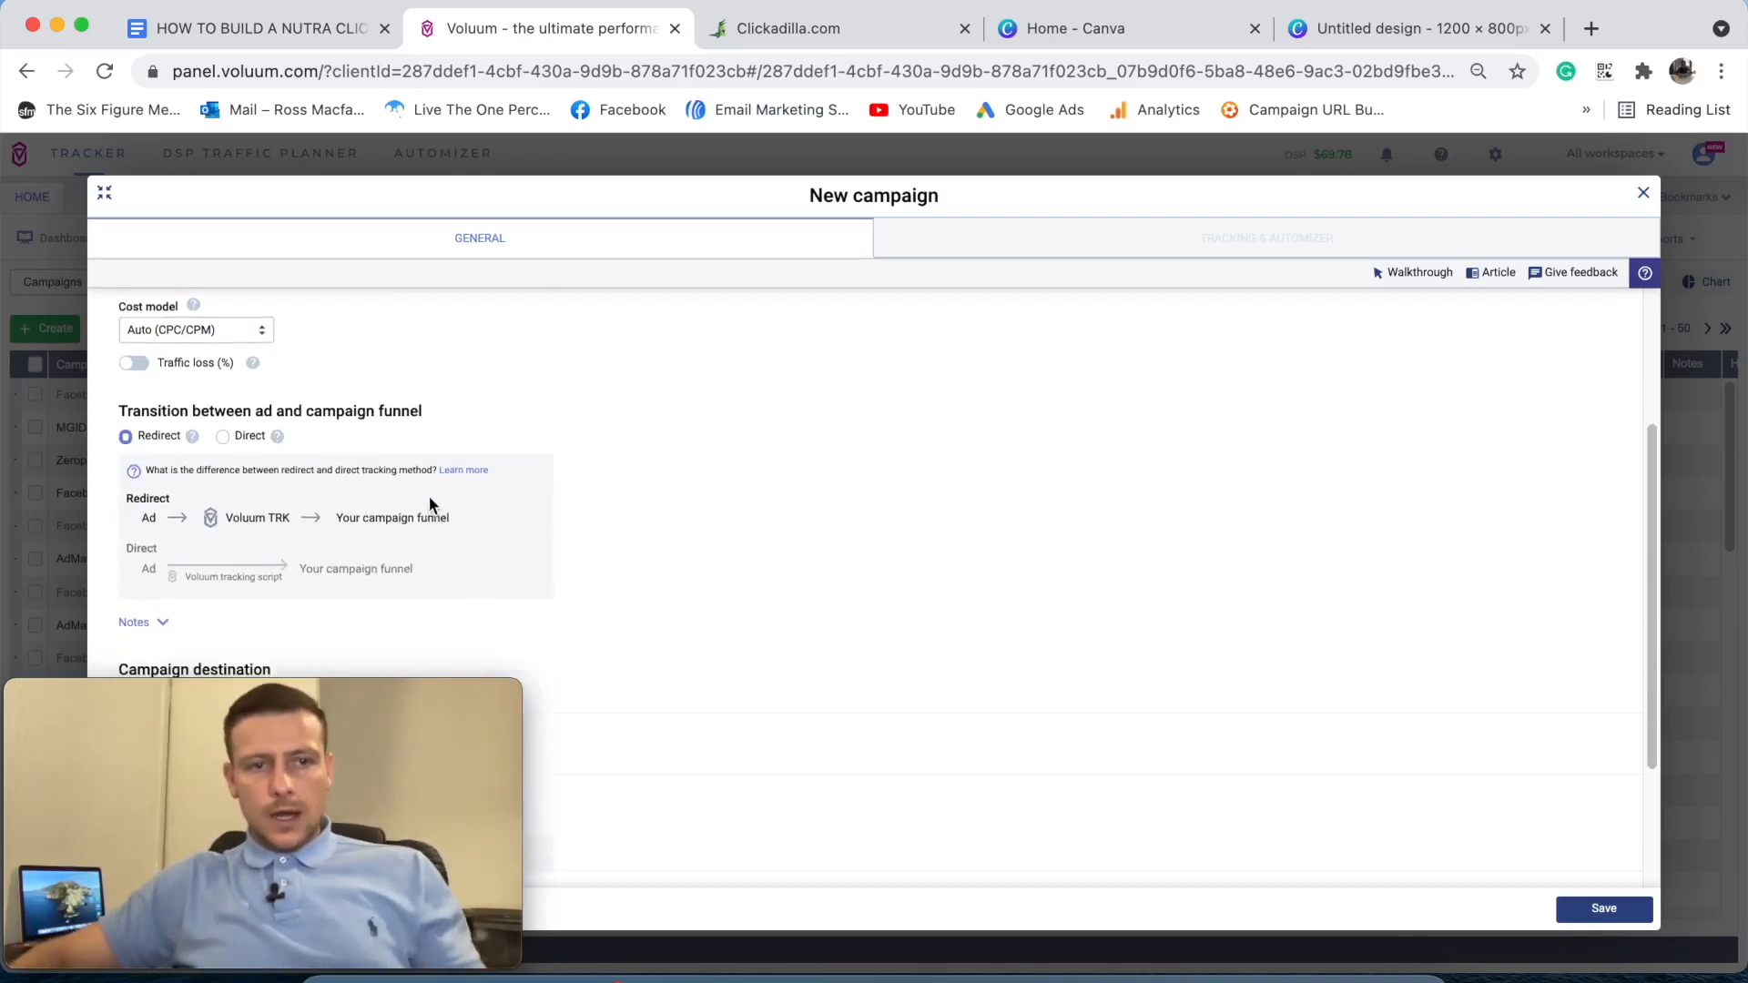
{"action": "left_click", "coordinate": [152, 530]}
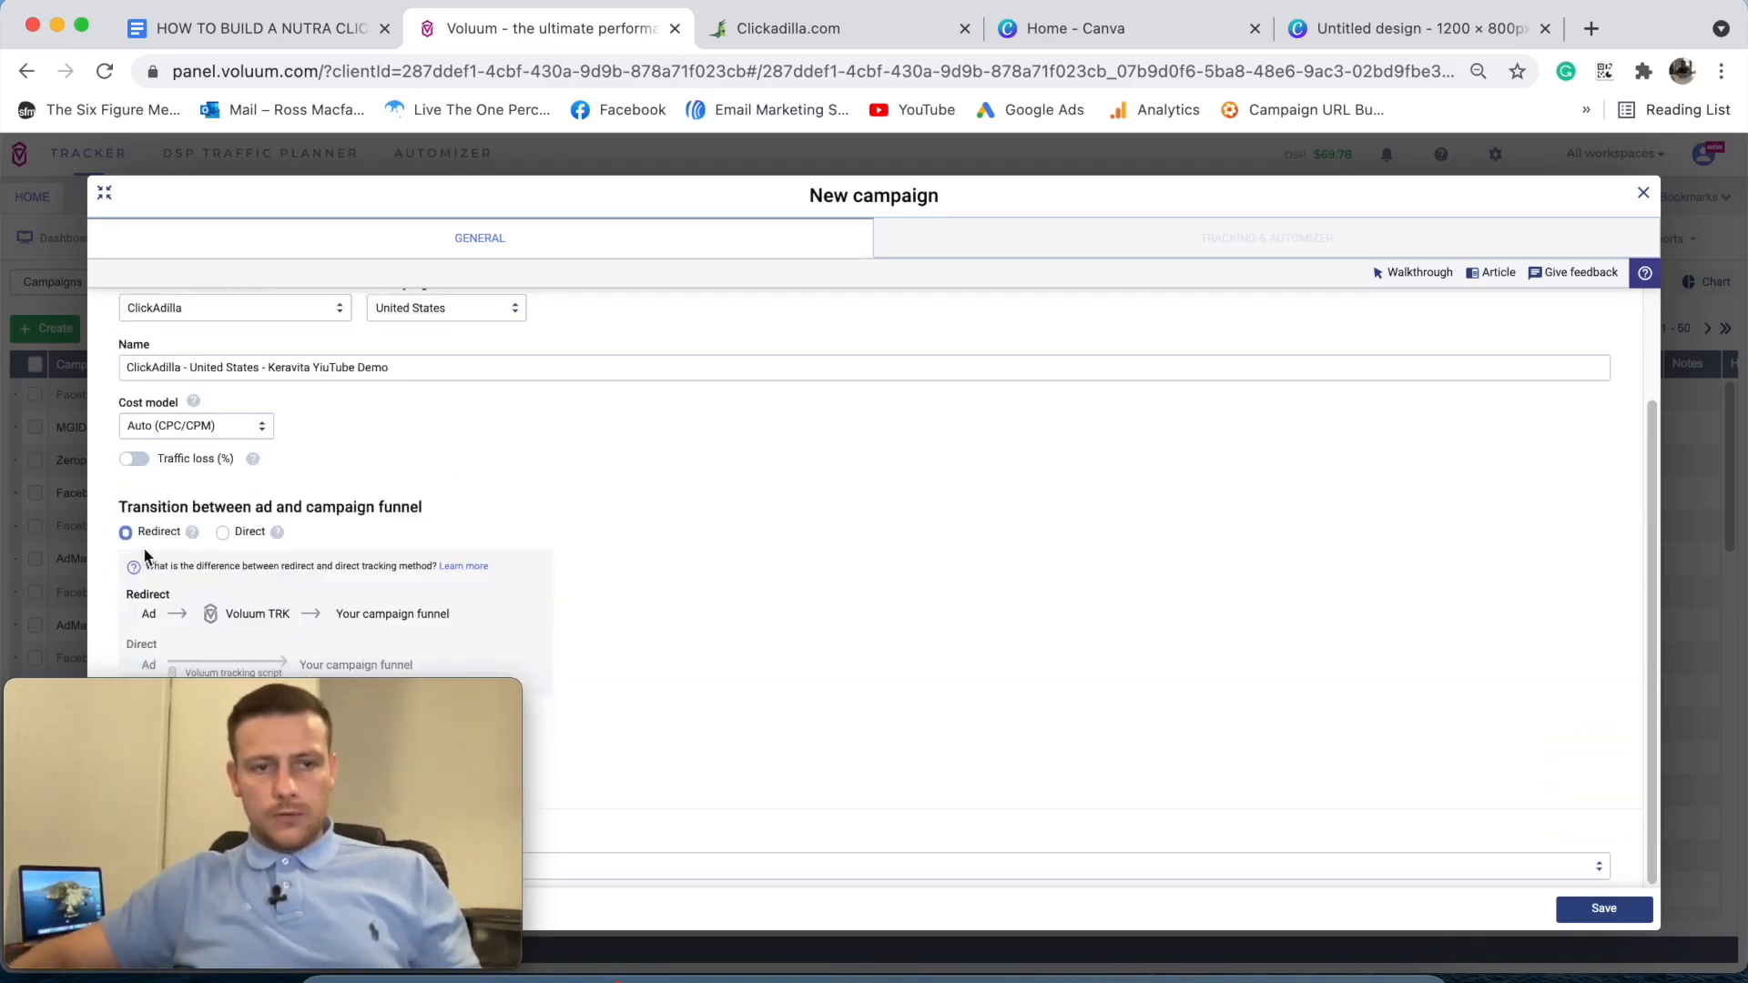
{"action": "left_click_drag", "start_coordinate": [342, 686], "coordinate": [1541, 697]}
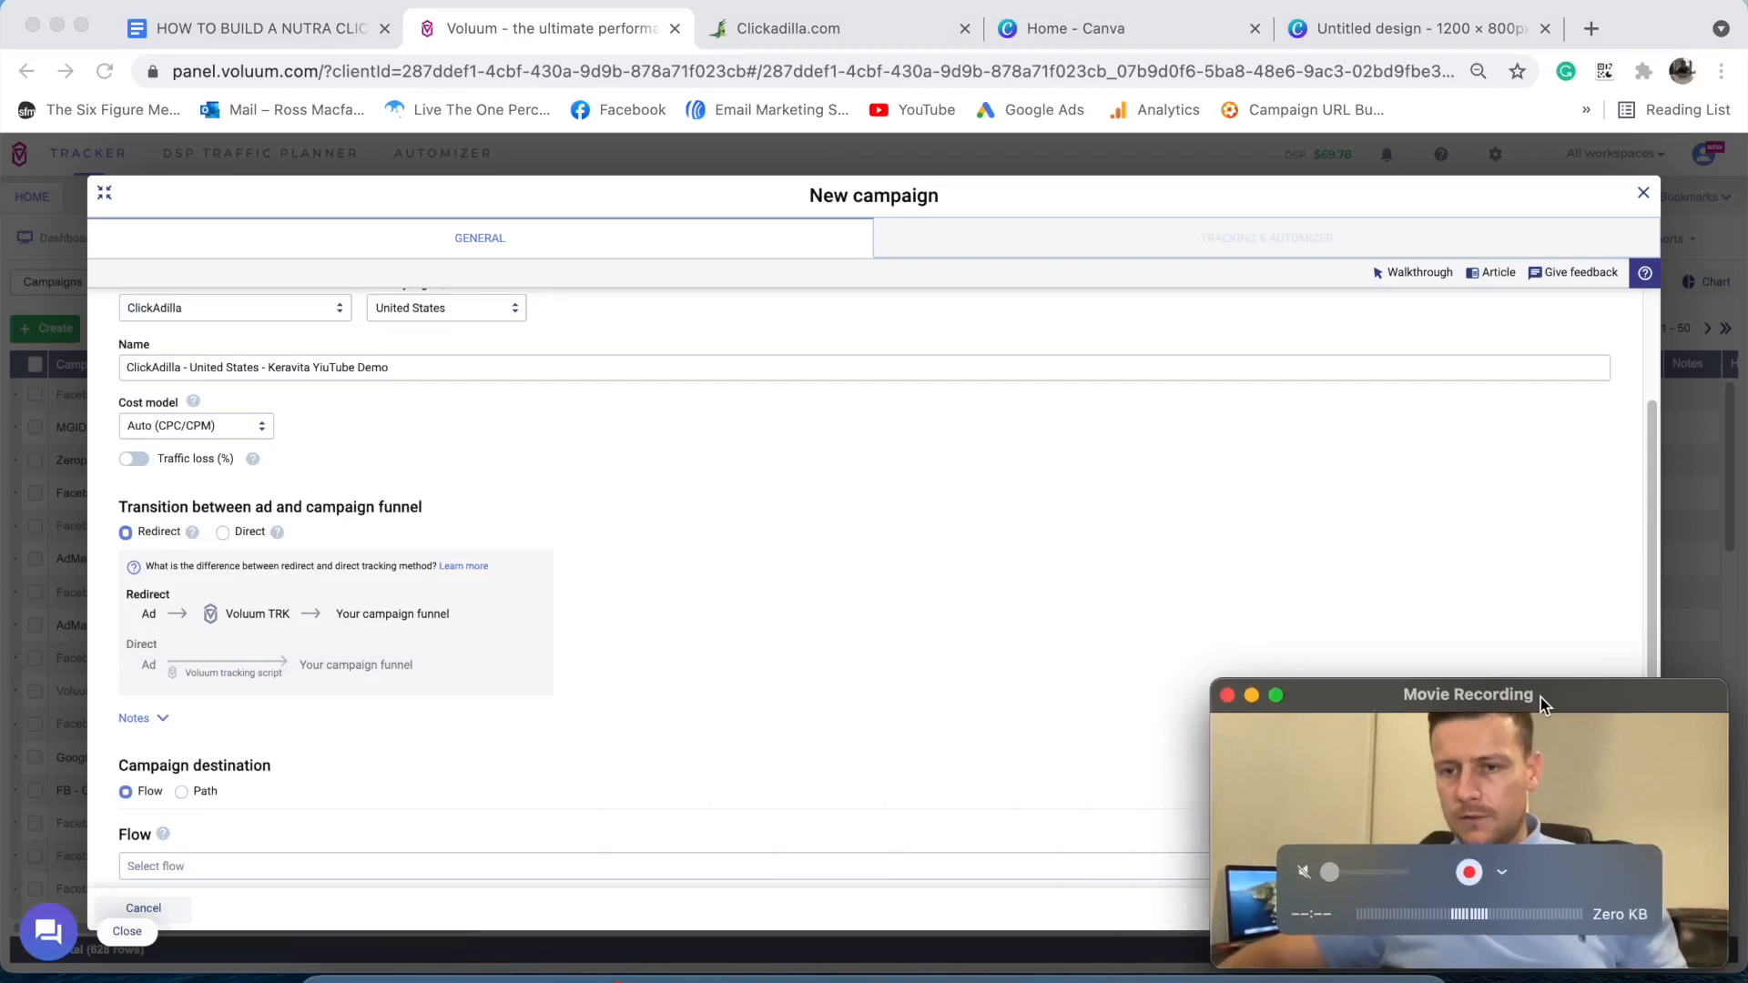
{"action": "left_click", "coordinate": [193, 865]}
{"action": "type", "text": "ke"}
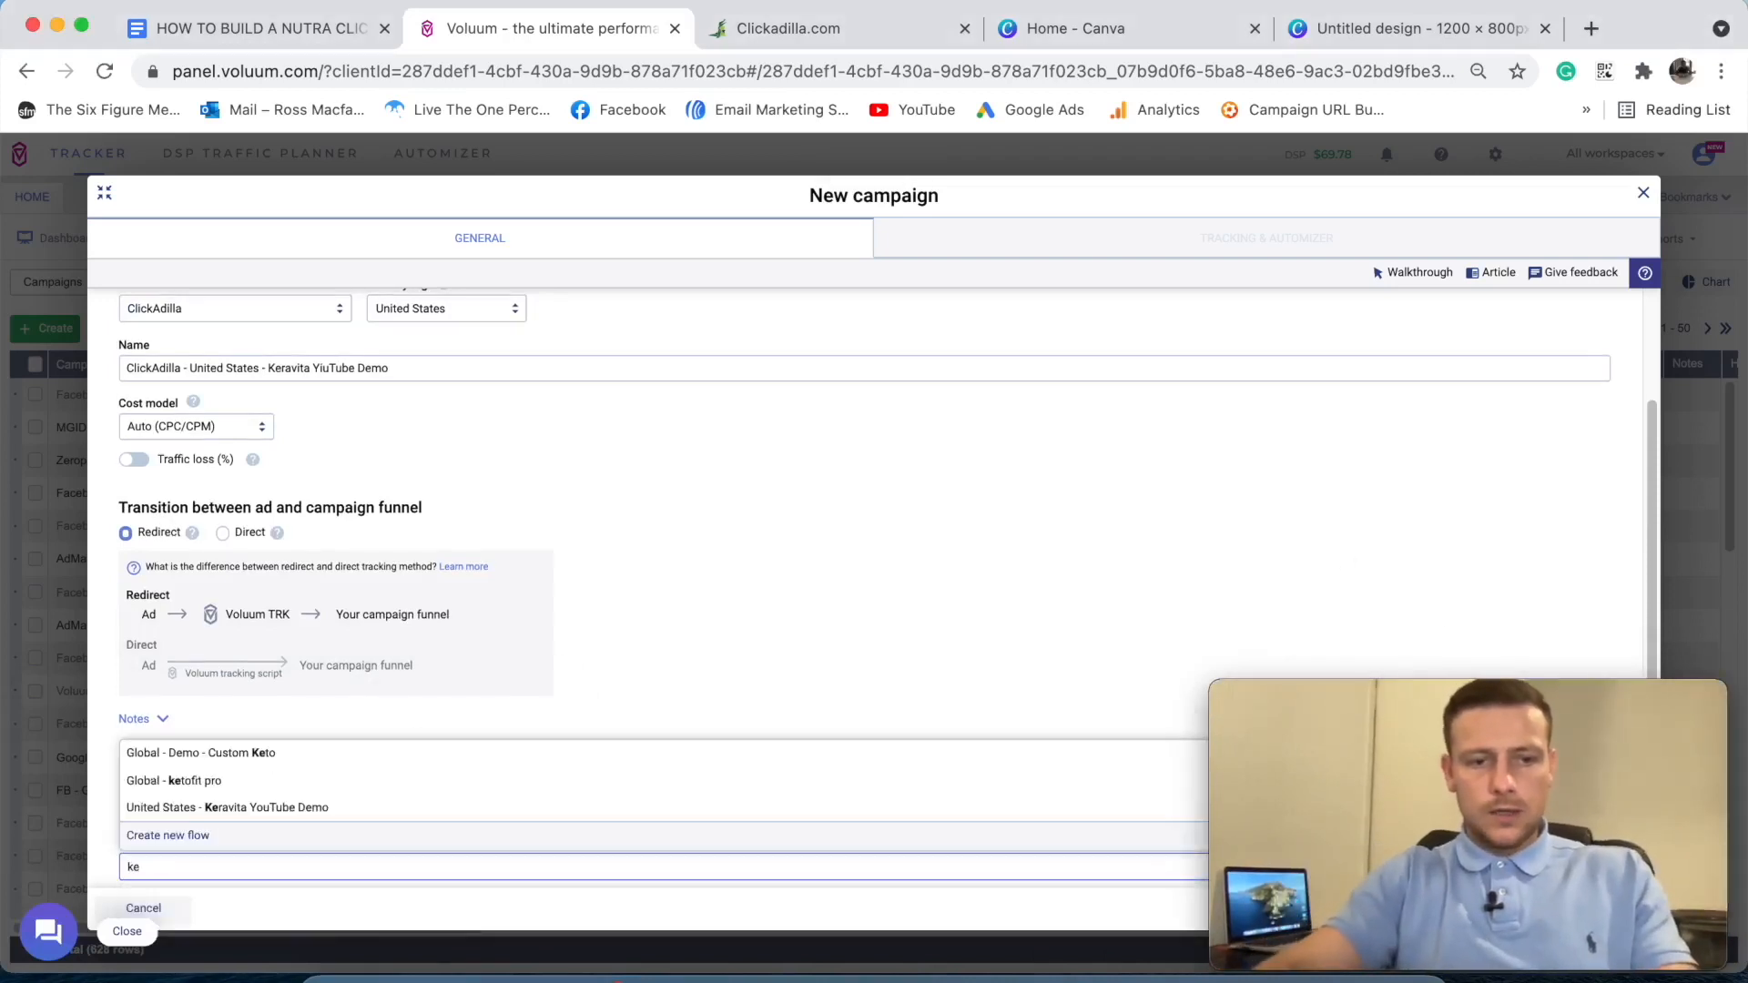
{"action": "type", "text": "r"}
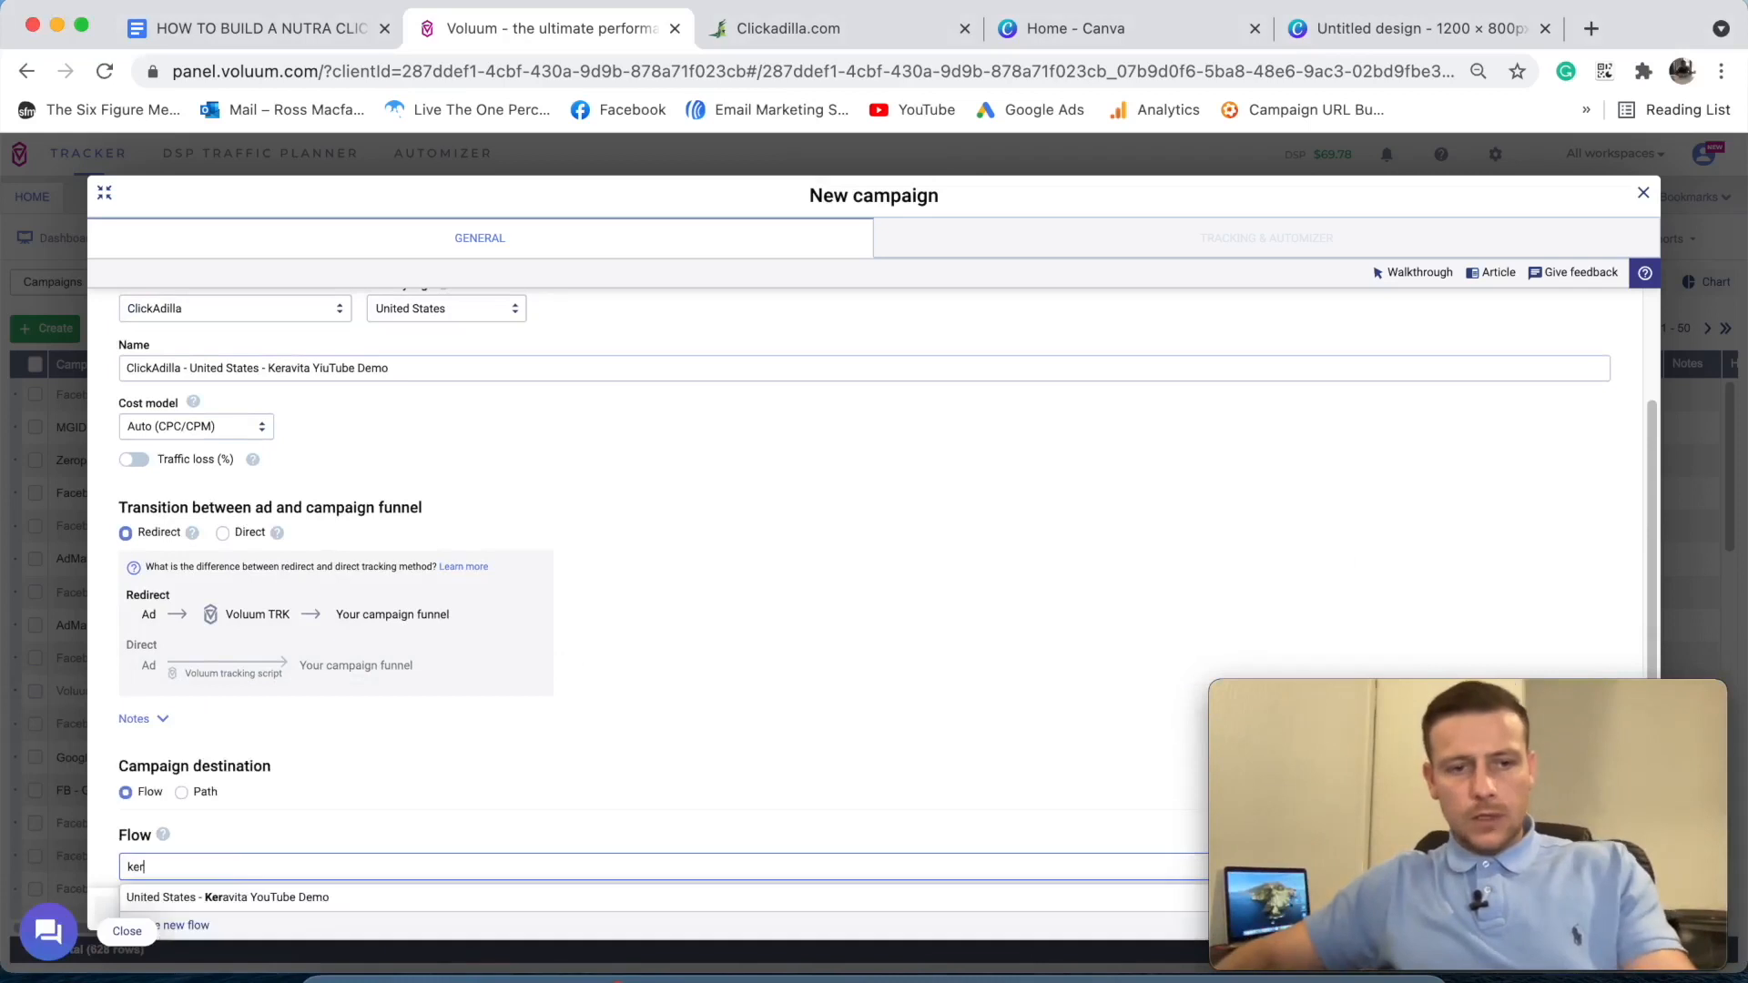
{"action": "left_click", "coordinate": [223, 897]}
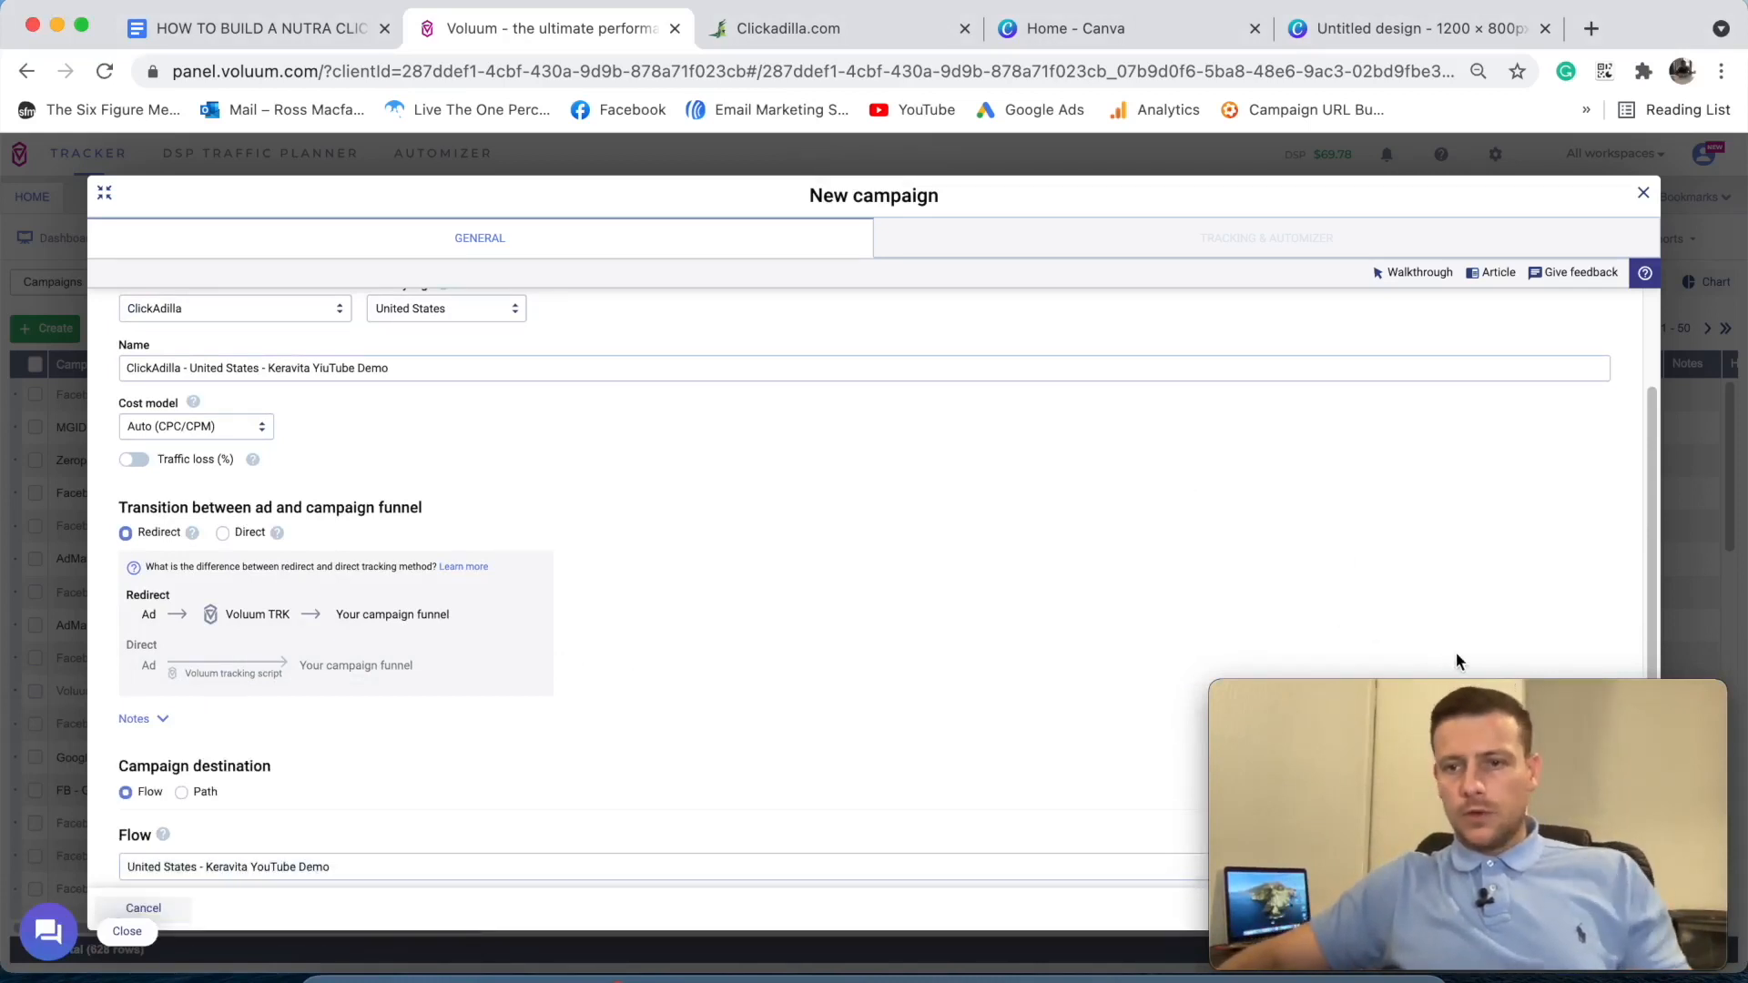
- Save the new campaign and inspect its generated campaign URL
{"action": "left_click_drag", "start_coordinate": [1466, 690], "coordinate": [269, 697]}
{"action": "left_click", "coordinate": [690, 593]}
{"action": "left_click", "coordinate": [1598, 910]}
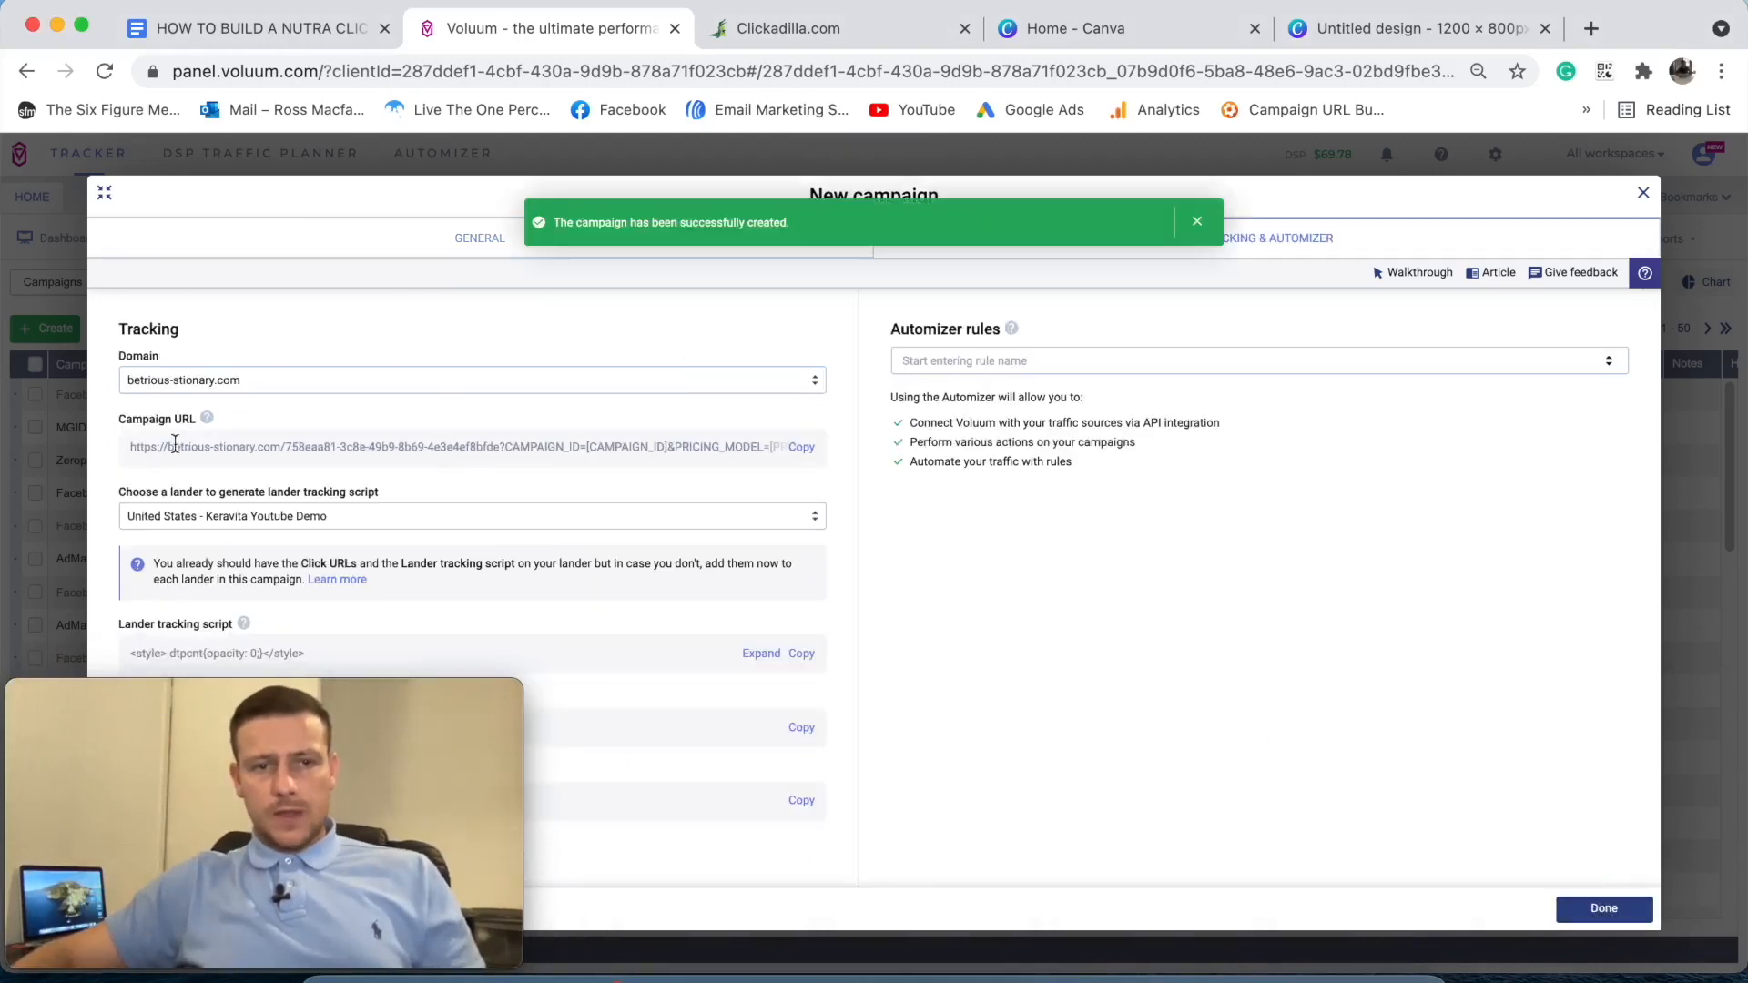
{"action": "left_click_drag", "start_coordinate": [268, 440], "coordinate": [707, 448]}
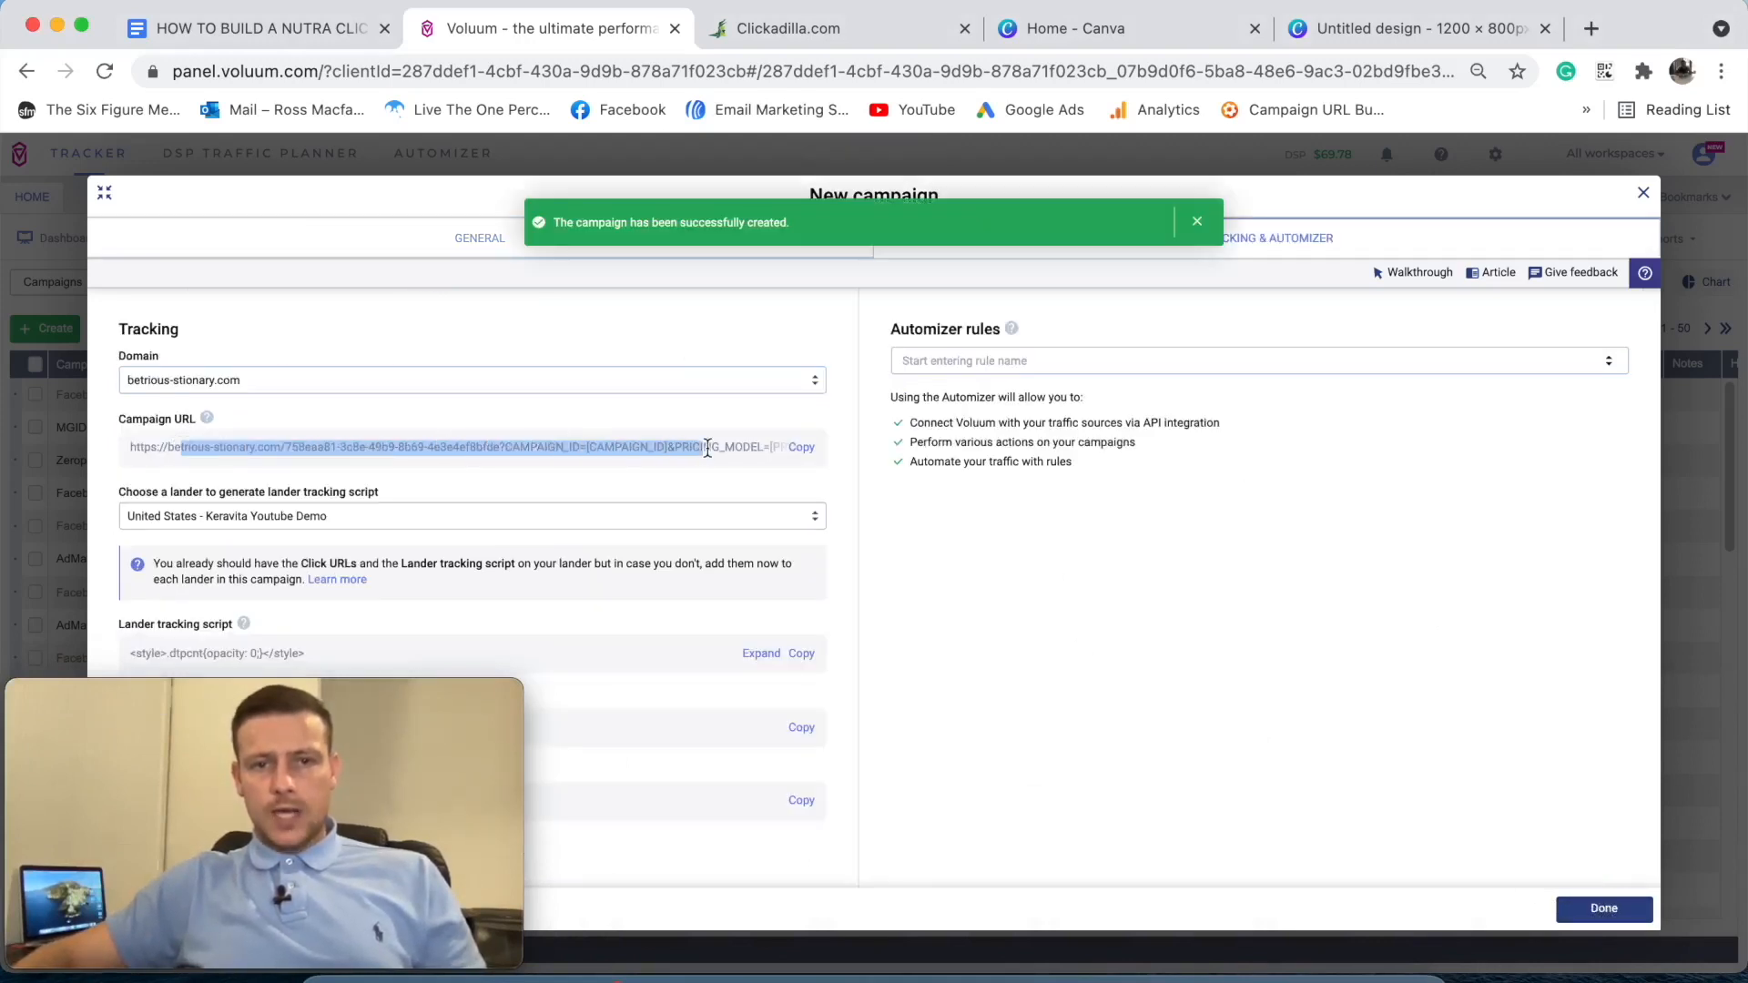
{"action": "left_click", "coordinate": [1252, 575]}
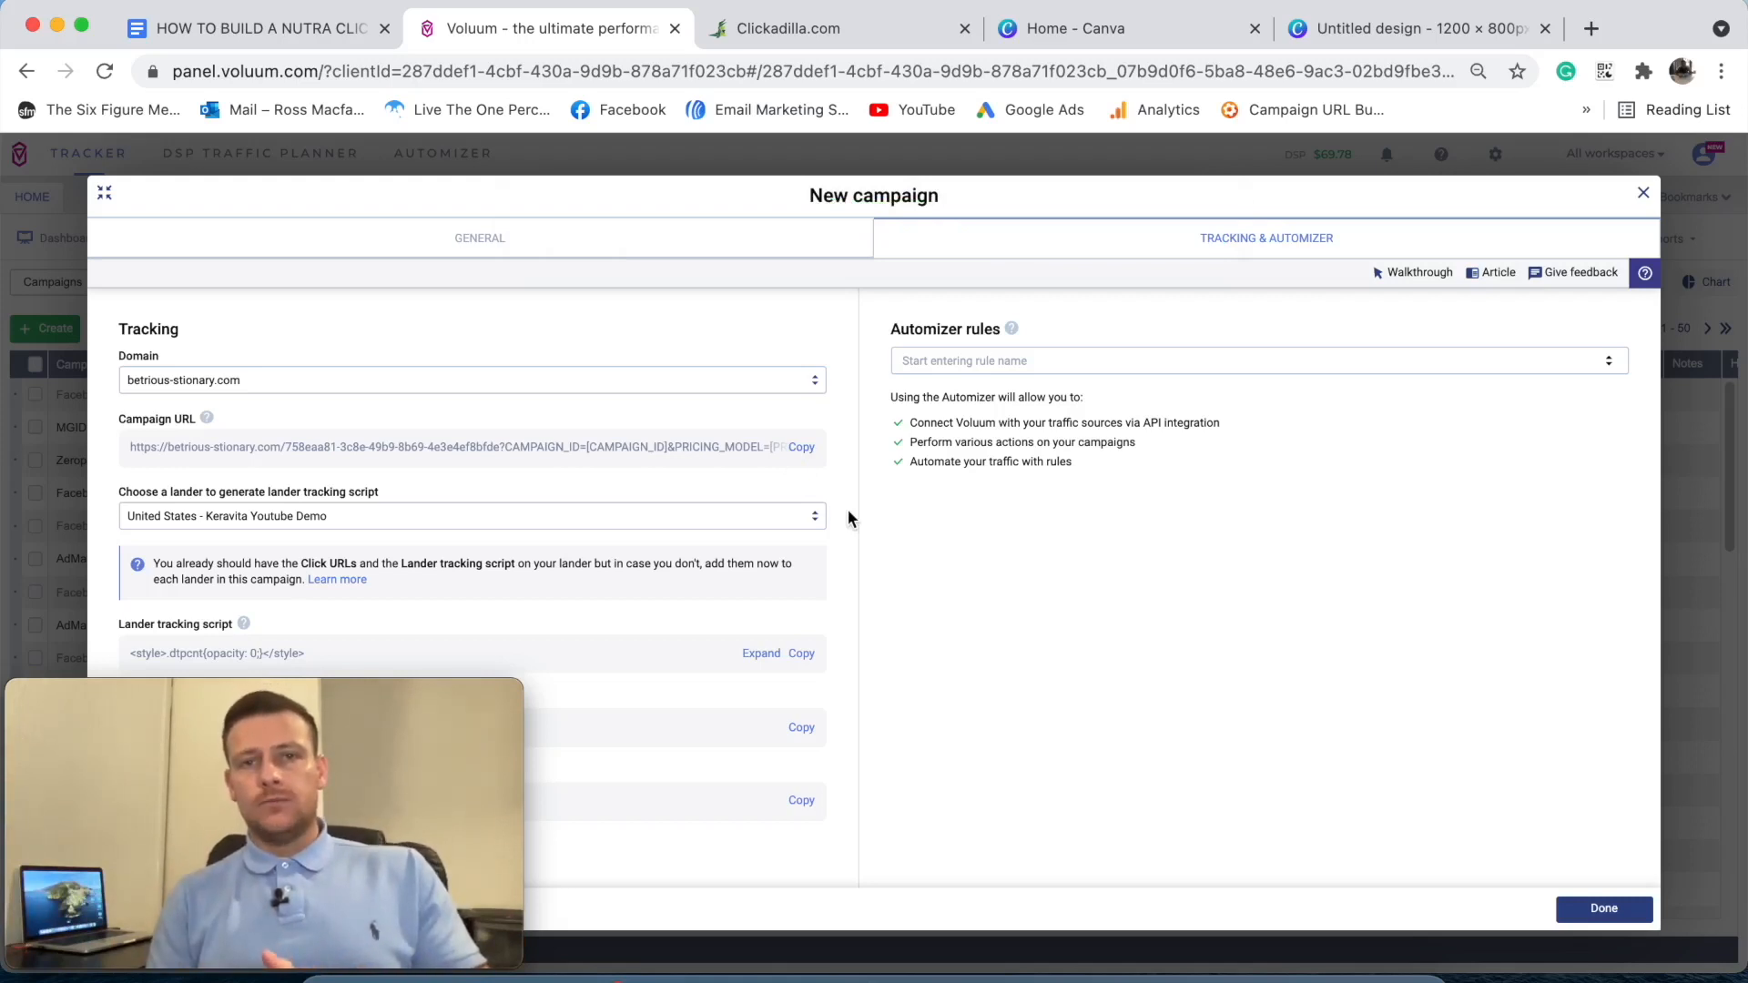
- Switch to ClickAdilla and start a new campaign using the Native Ad format
{"action": "key", "text": "ctrl+Tab"}
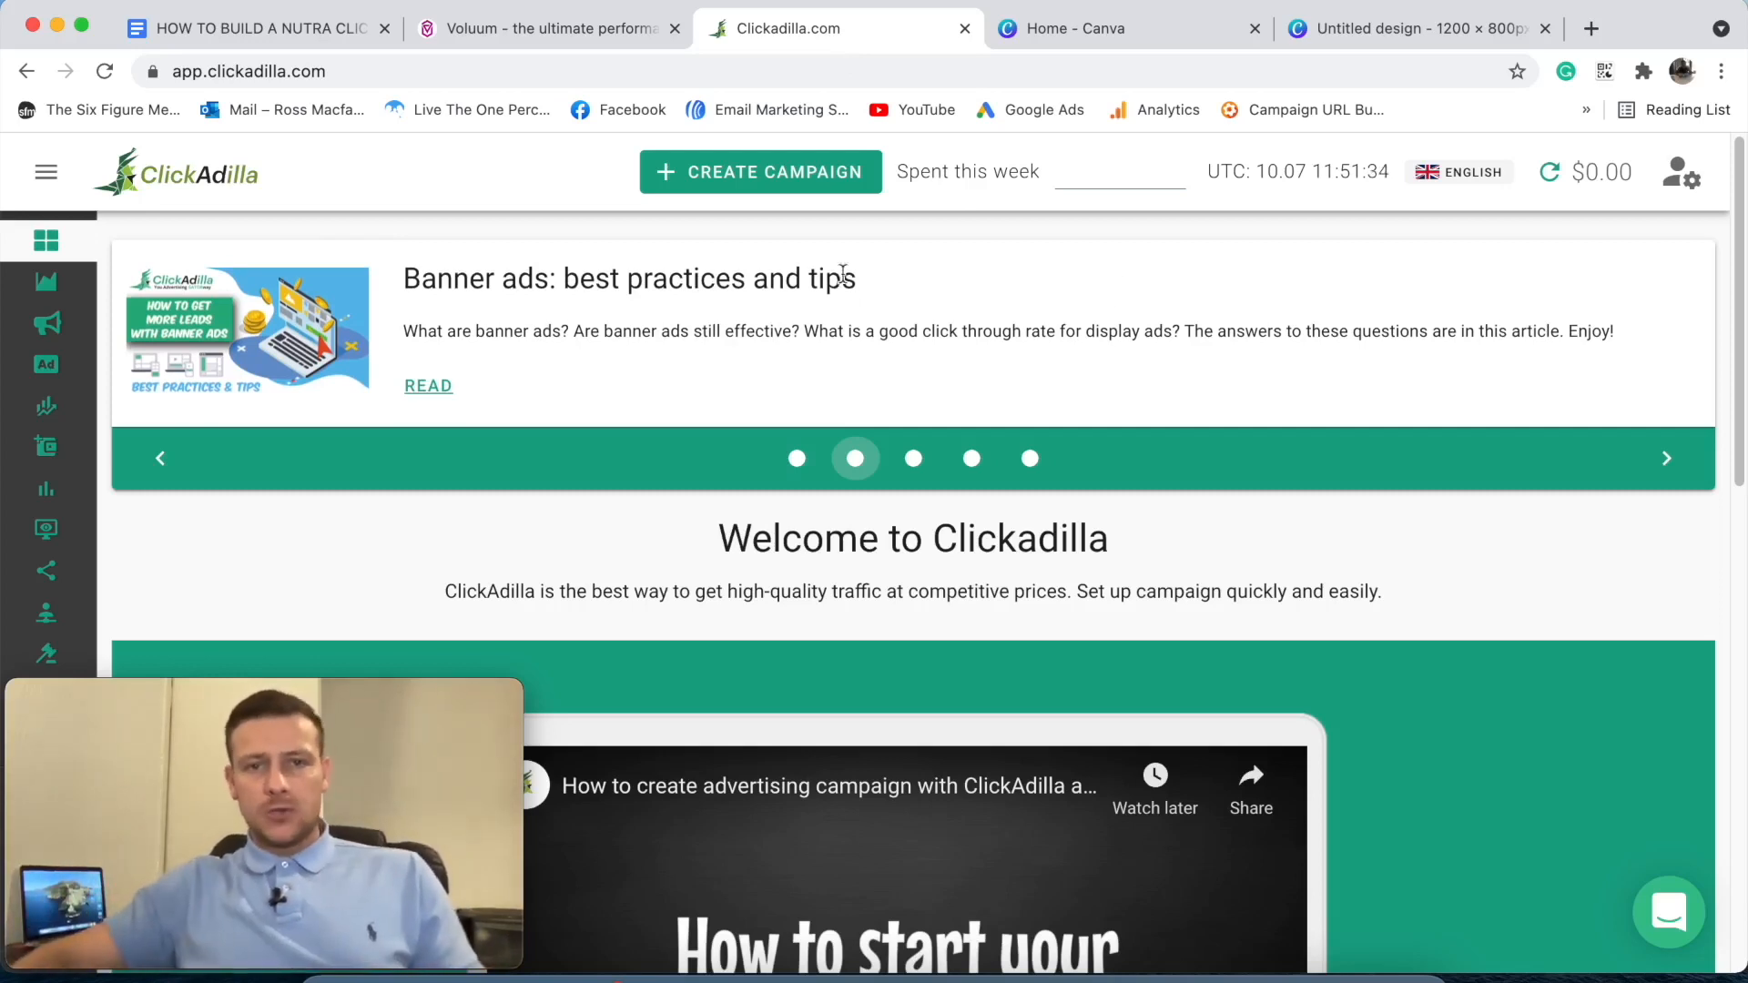
{"action": "left_click", "coordinate": [801, 172]}
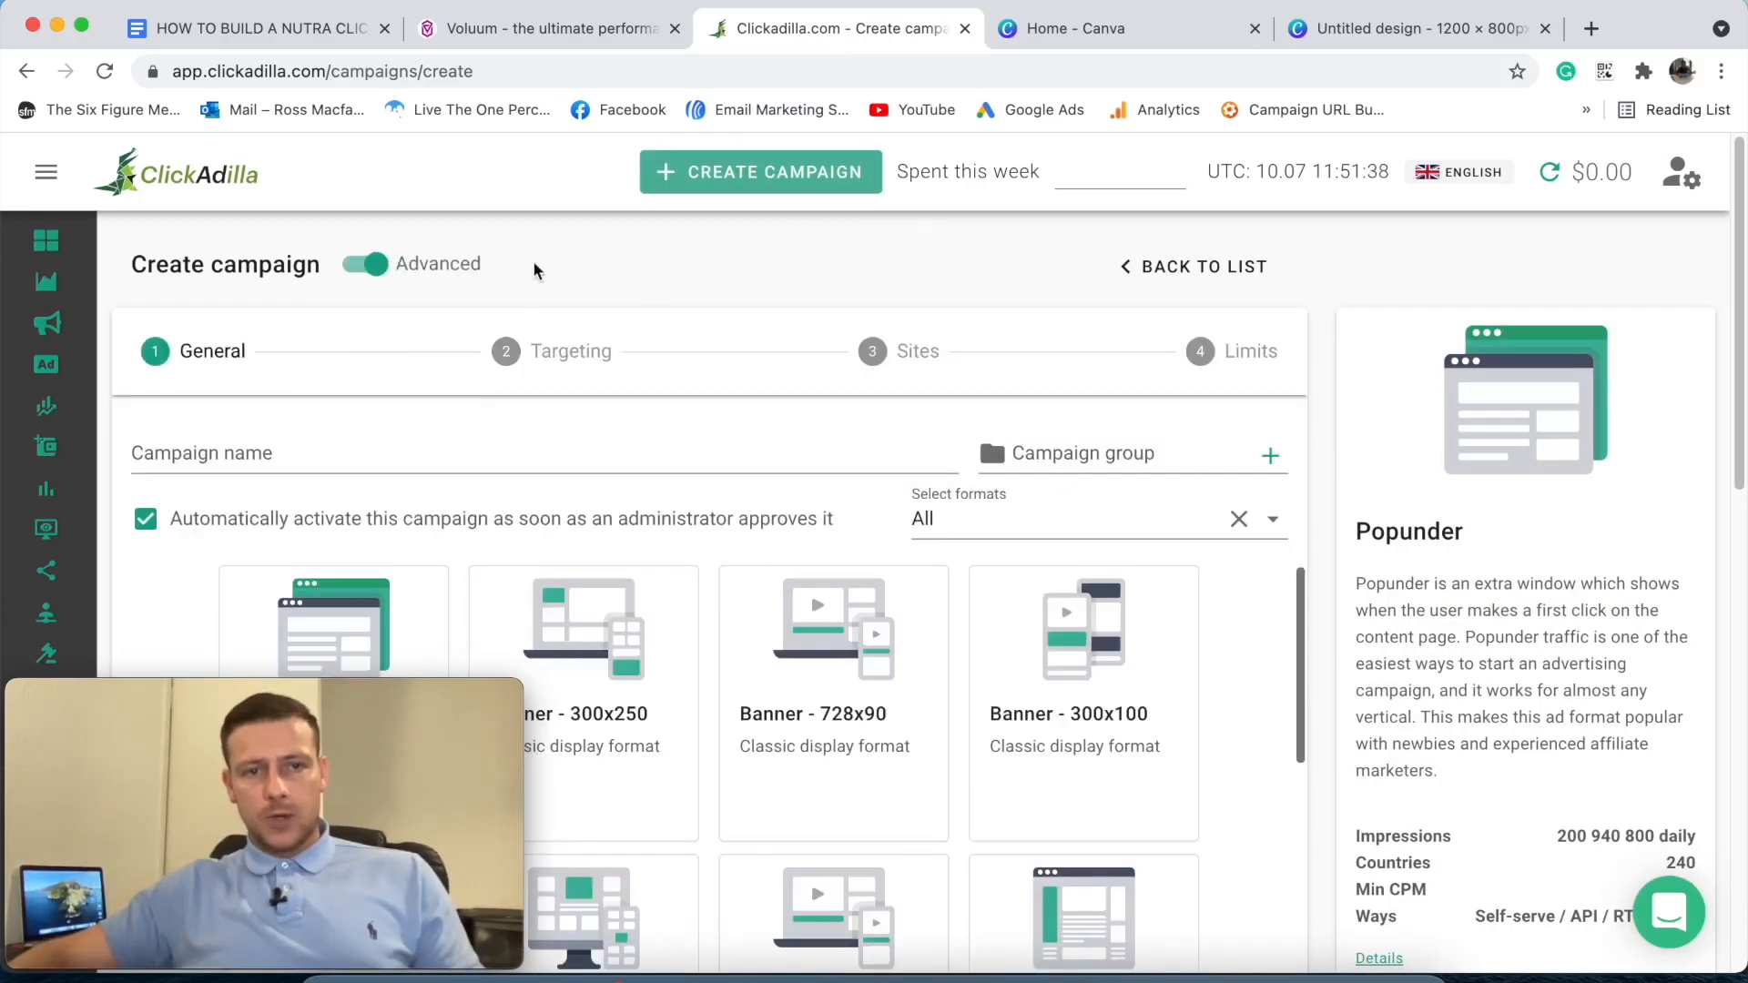
{"action": "scroll", "coordinate": [627, 326], "scroll_direction": "down", "scroll_amount": 6}
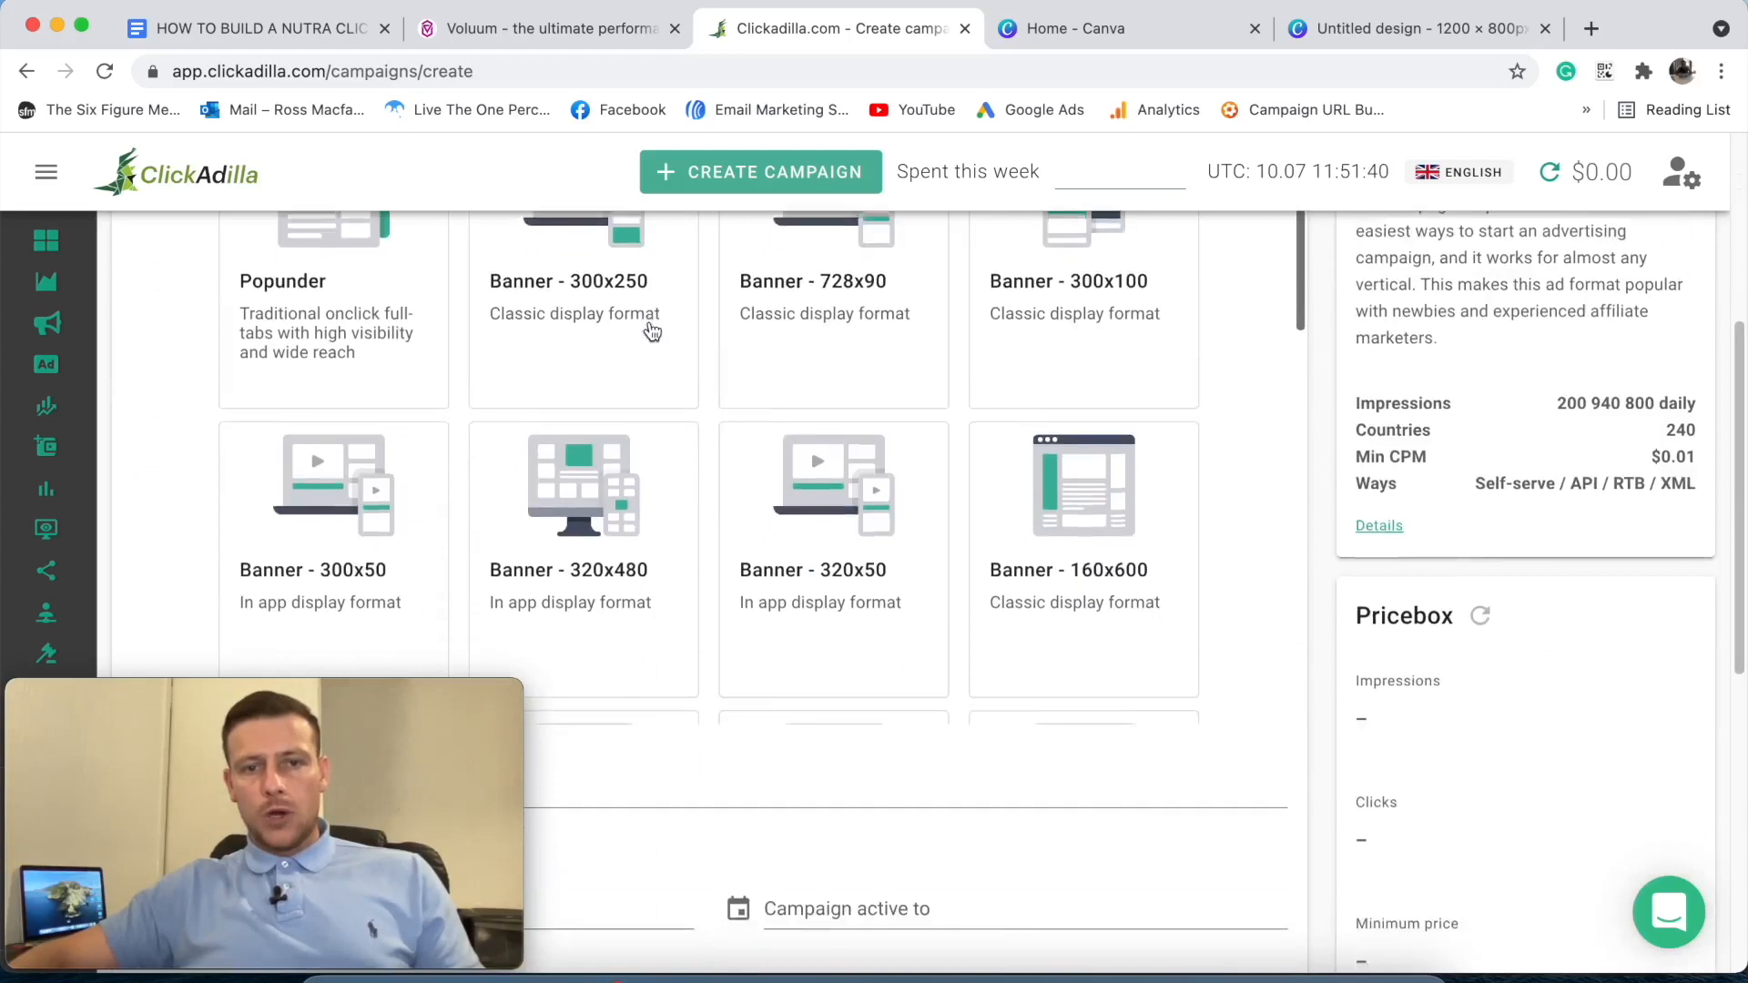
{"action": "scroll", "coordinate": [657, 332], "scroll_direction": "down", "scroll_amount": 6}
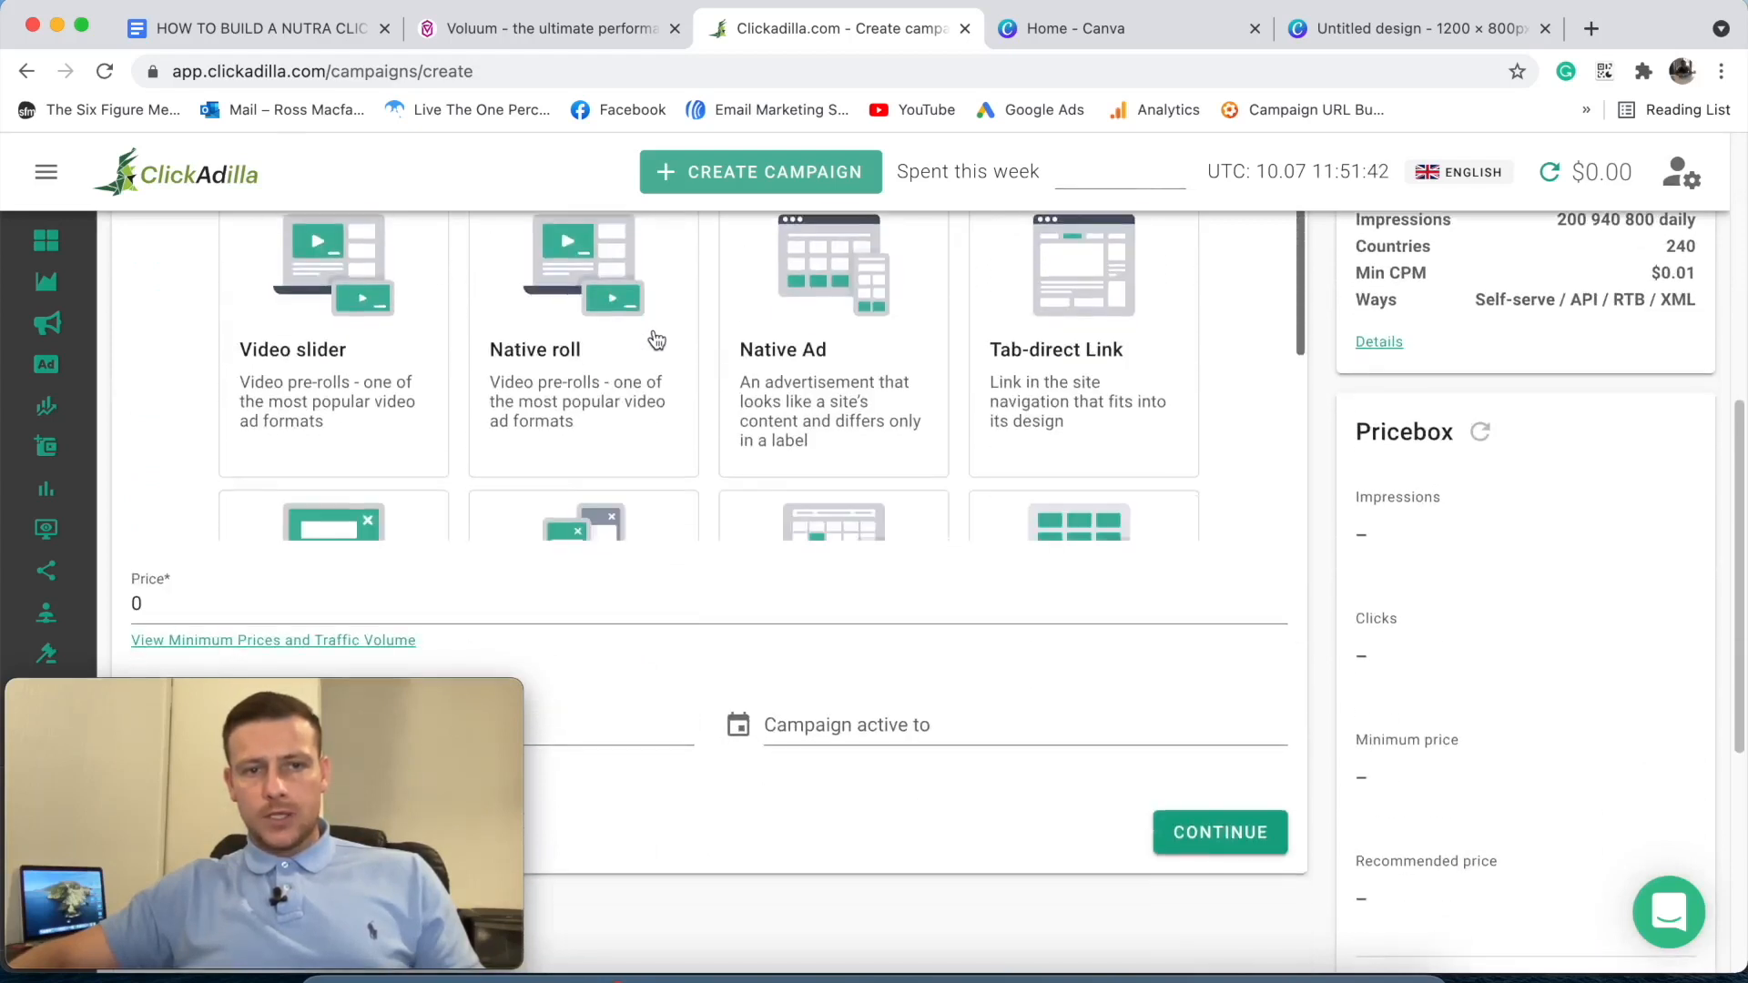
{"action": "scroll", "coordinate": [652, 341], "scroll_direction": "down", "scroll_amount": 2}
{"action": "scroll", "coordinate": [656, 339], "scroll_direction": "up", "scroll_amount": 6}
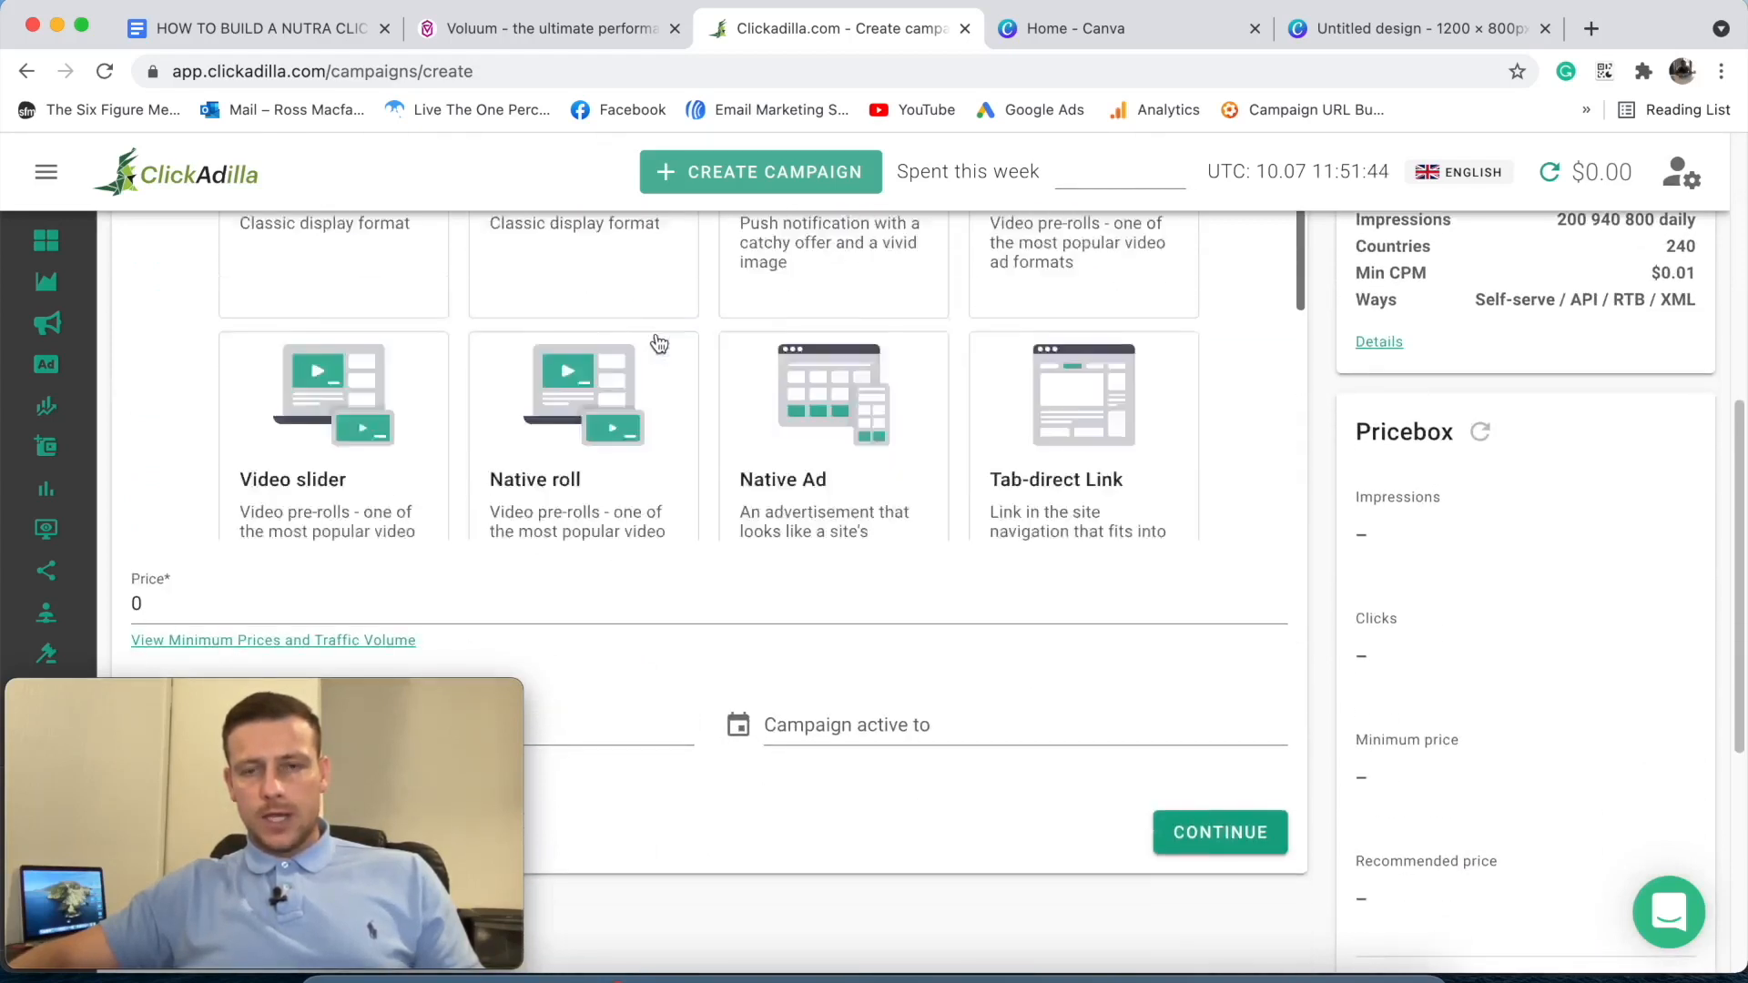
{"action": "scroll", "coordinate": [1157, 368], "scroll_direction": "up", "scroll_amount": 3}
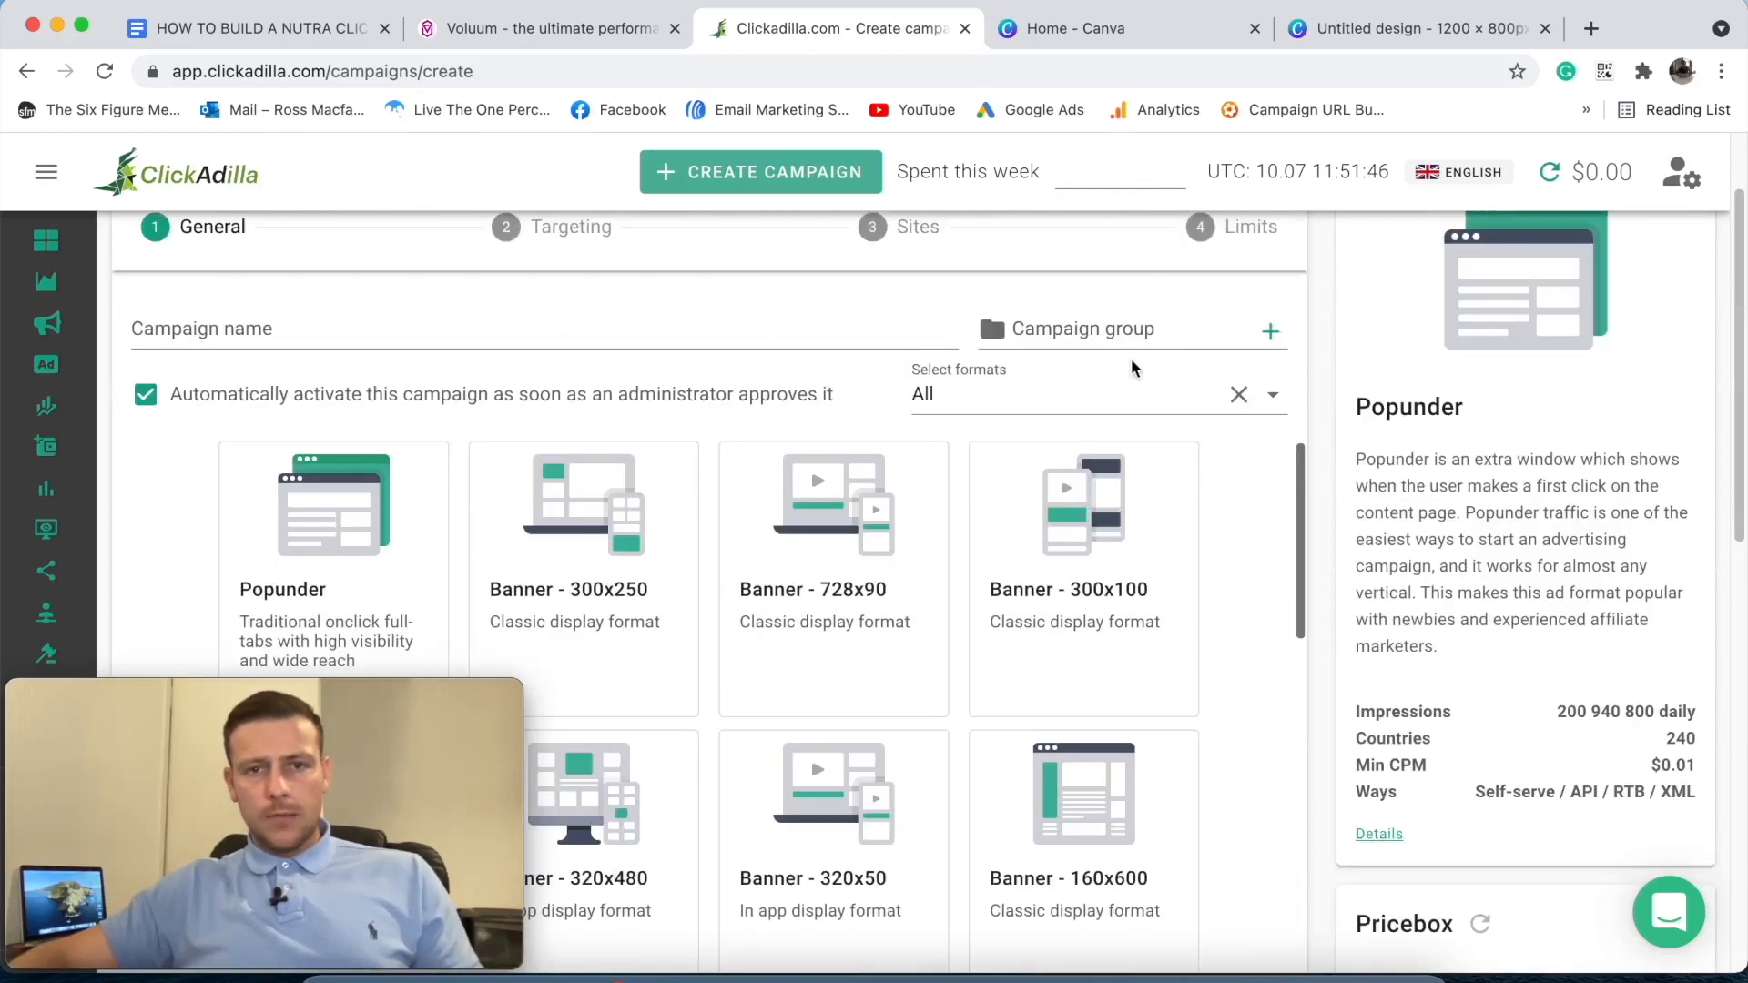
{"action": "scroll", "coordinate": [1116, 370], "scroll_direction": "down", "scroll_amount": 3}
{"action": "scroll", "coordinate": [1156, 369], "scroll_direction": "down", "scroll_amount": 5}
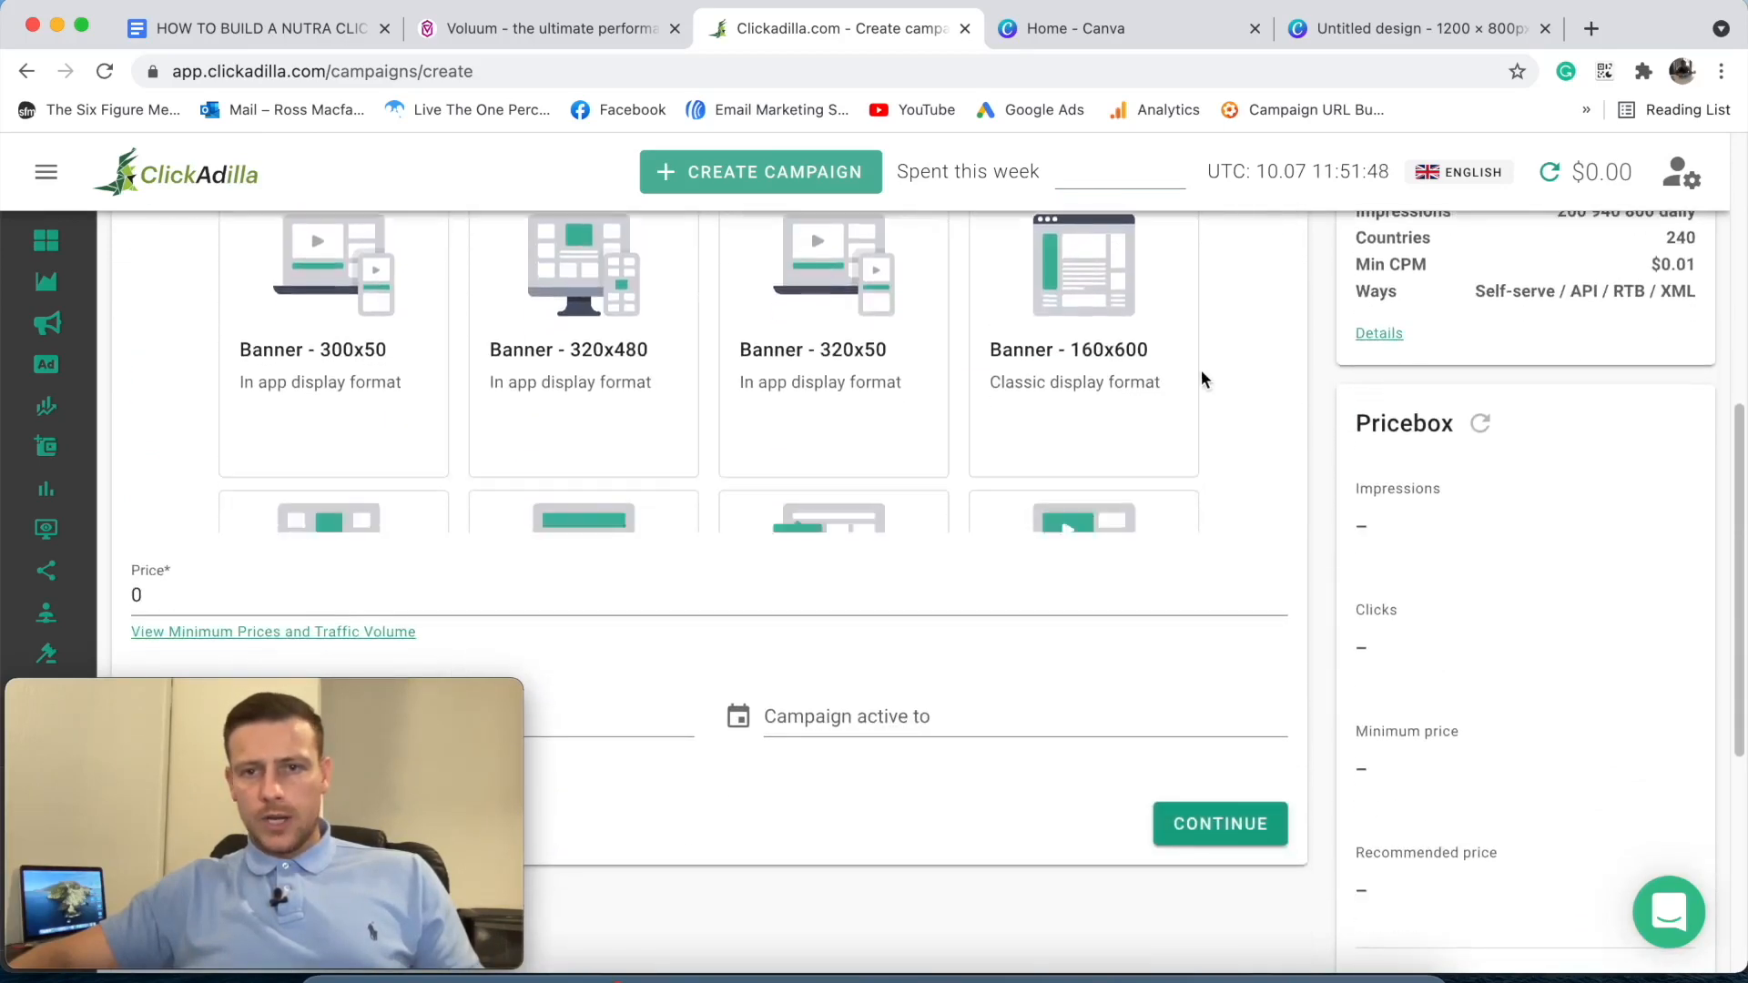
{"action": "scroll", "coordinate": [1216, 378], "scroll_direction": "down", "scroll_amount": 2}
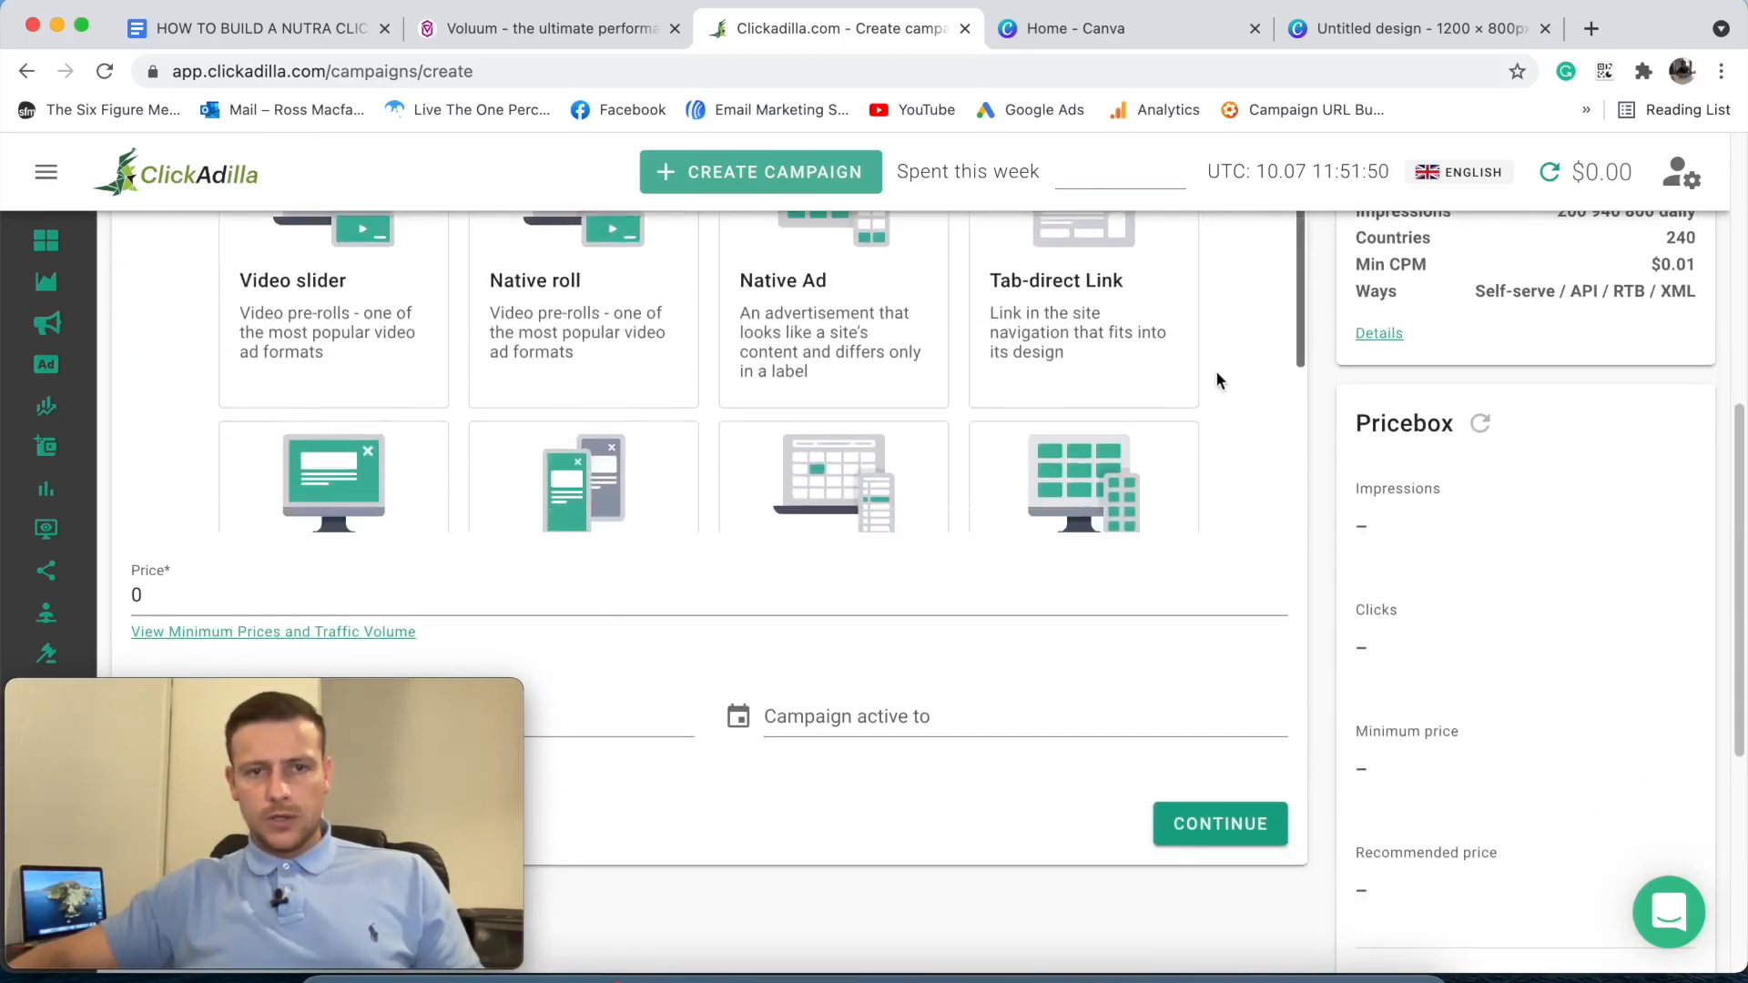
{"action": "double_click", "coordinate": [807, 291]}
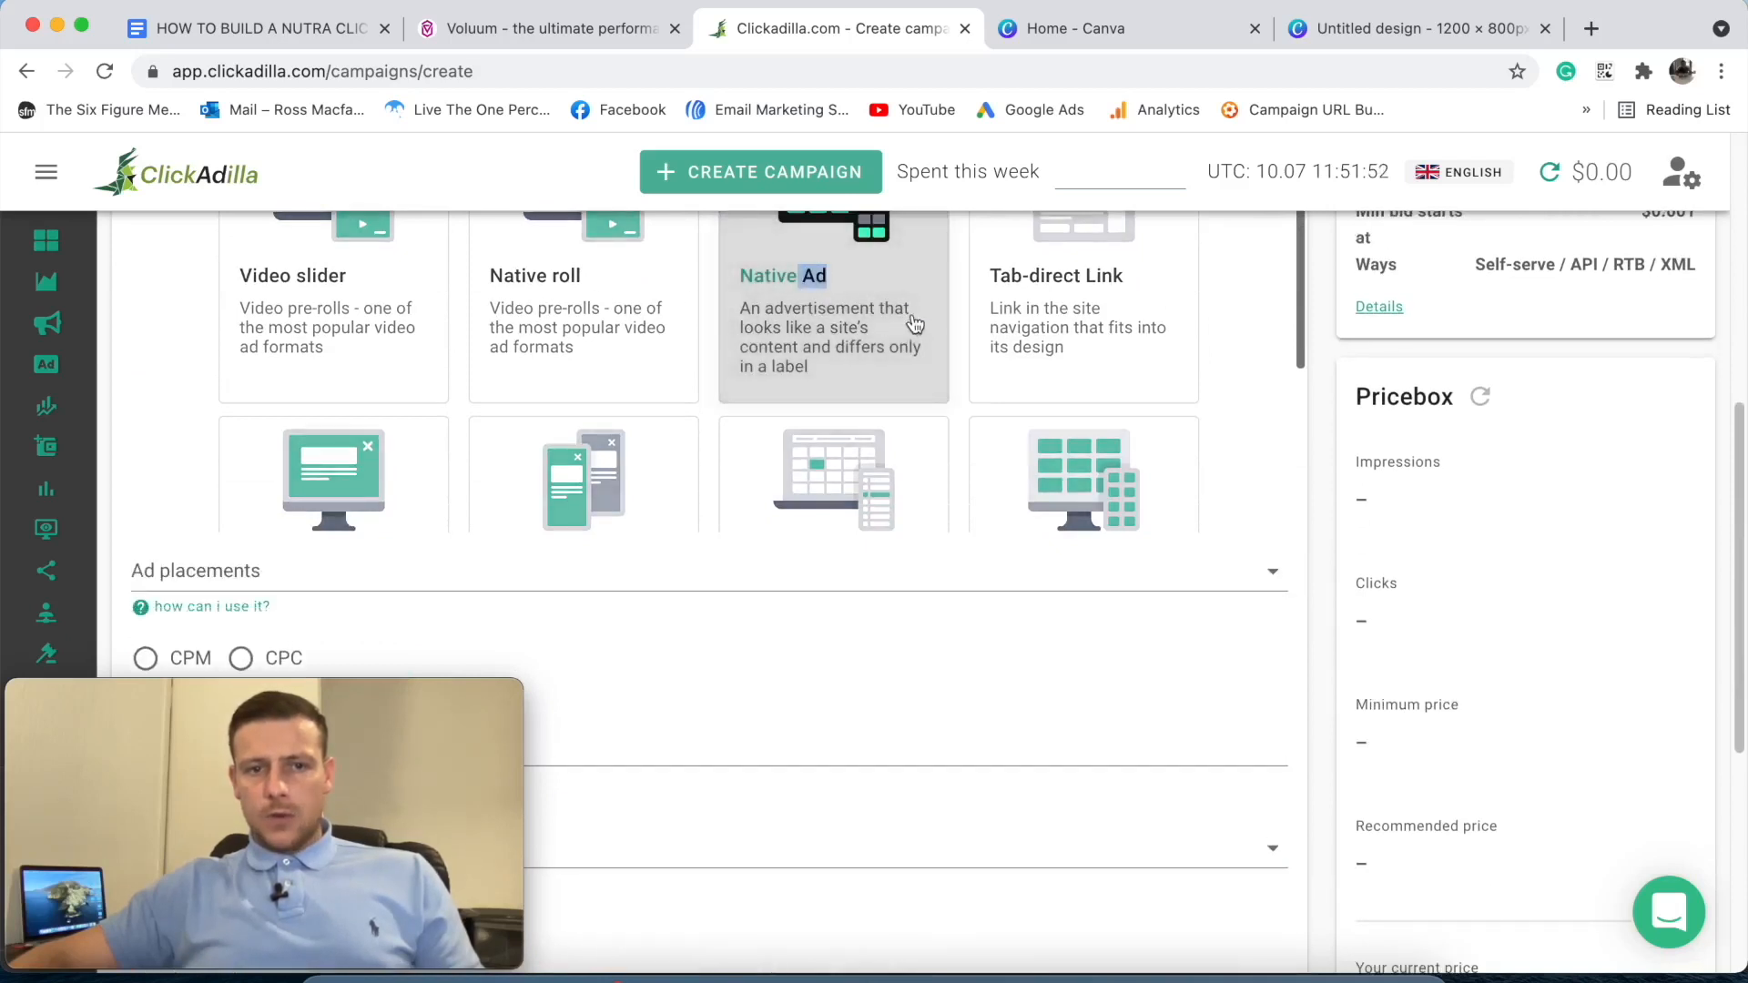
- Select CPM as the native campaign's pricing model and open its price for editing
{"action": "scroll", "coordinate": [920, 328], "scroll_direction": "down", "scroll_amount": 2}
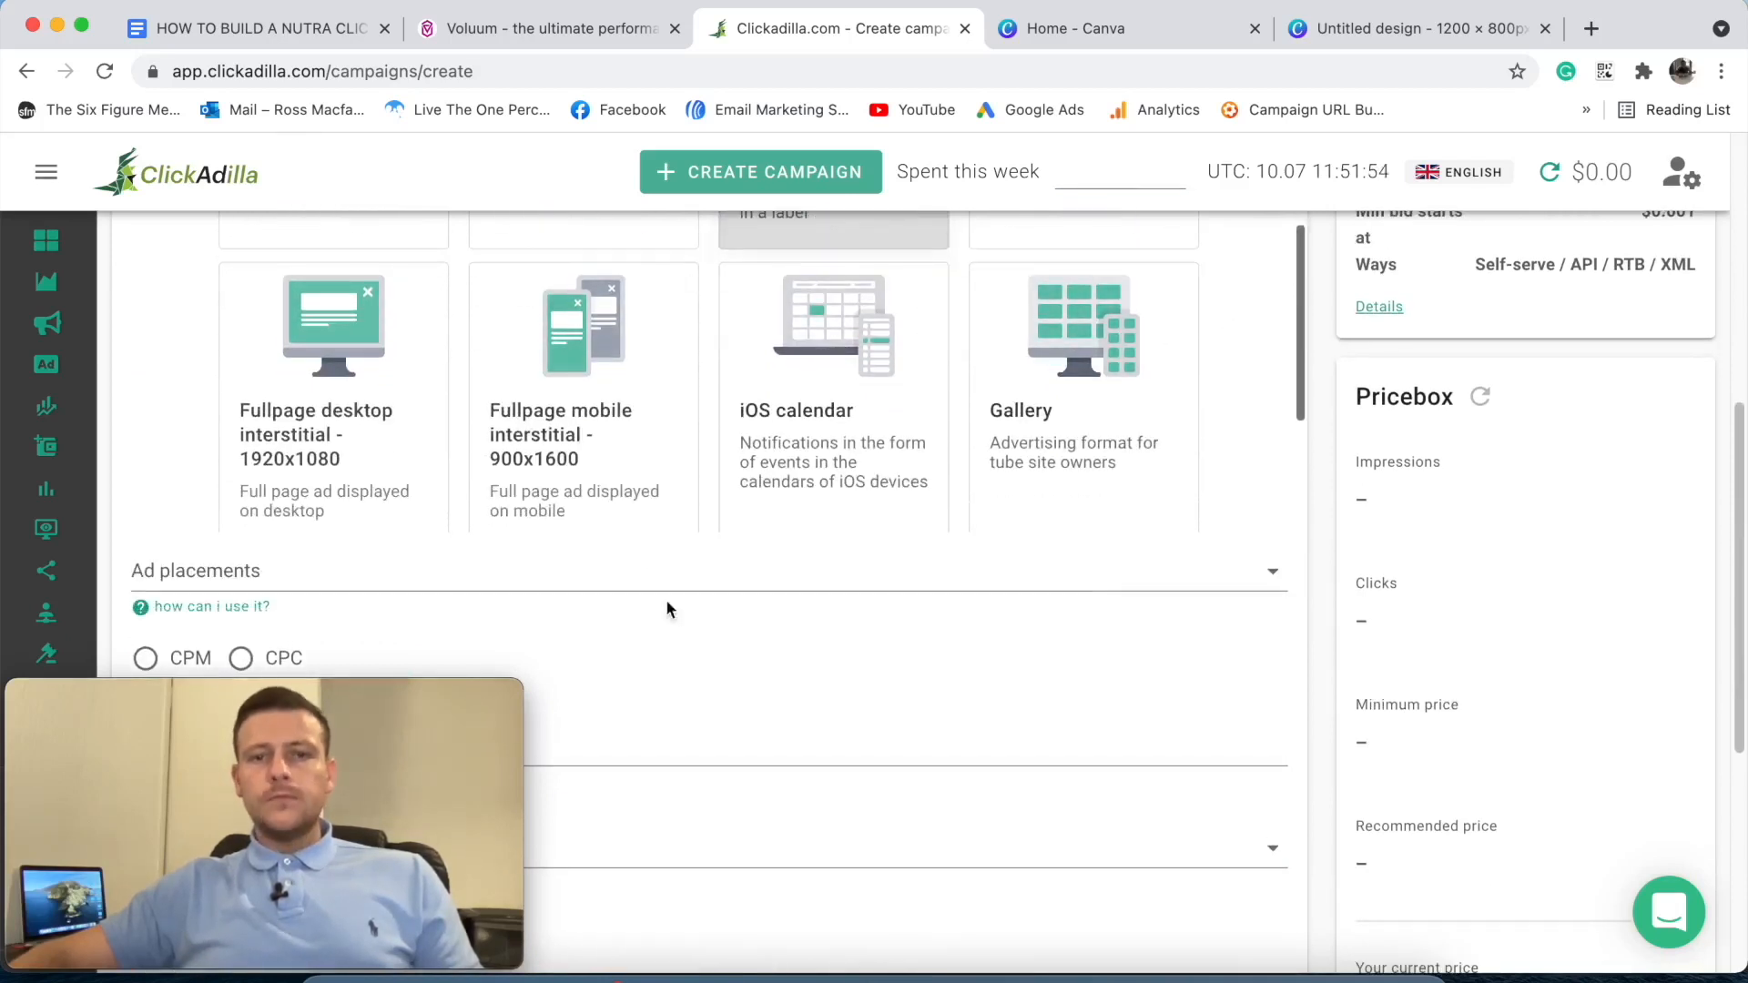
{"action": "mouse_move", "coordinate": [134, 785]}
{"action": "left_click_drag", "start_coordinate": [287, 713], "coordinate": [1508, 710]}
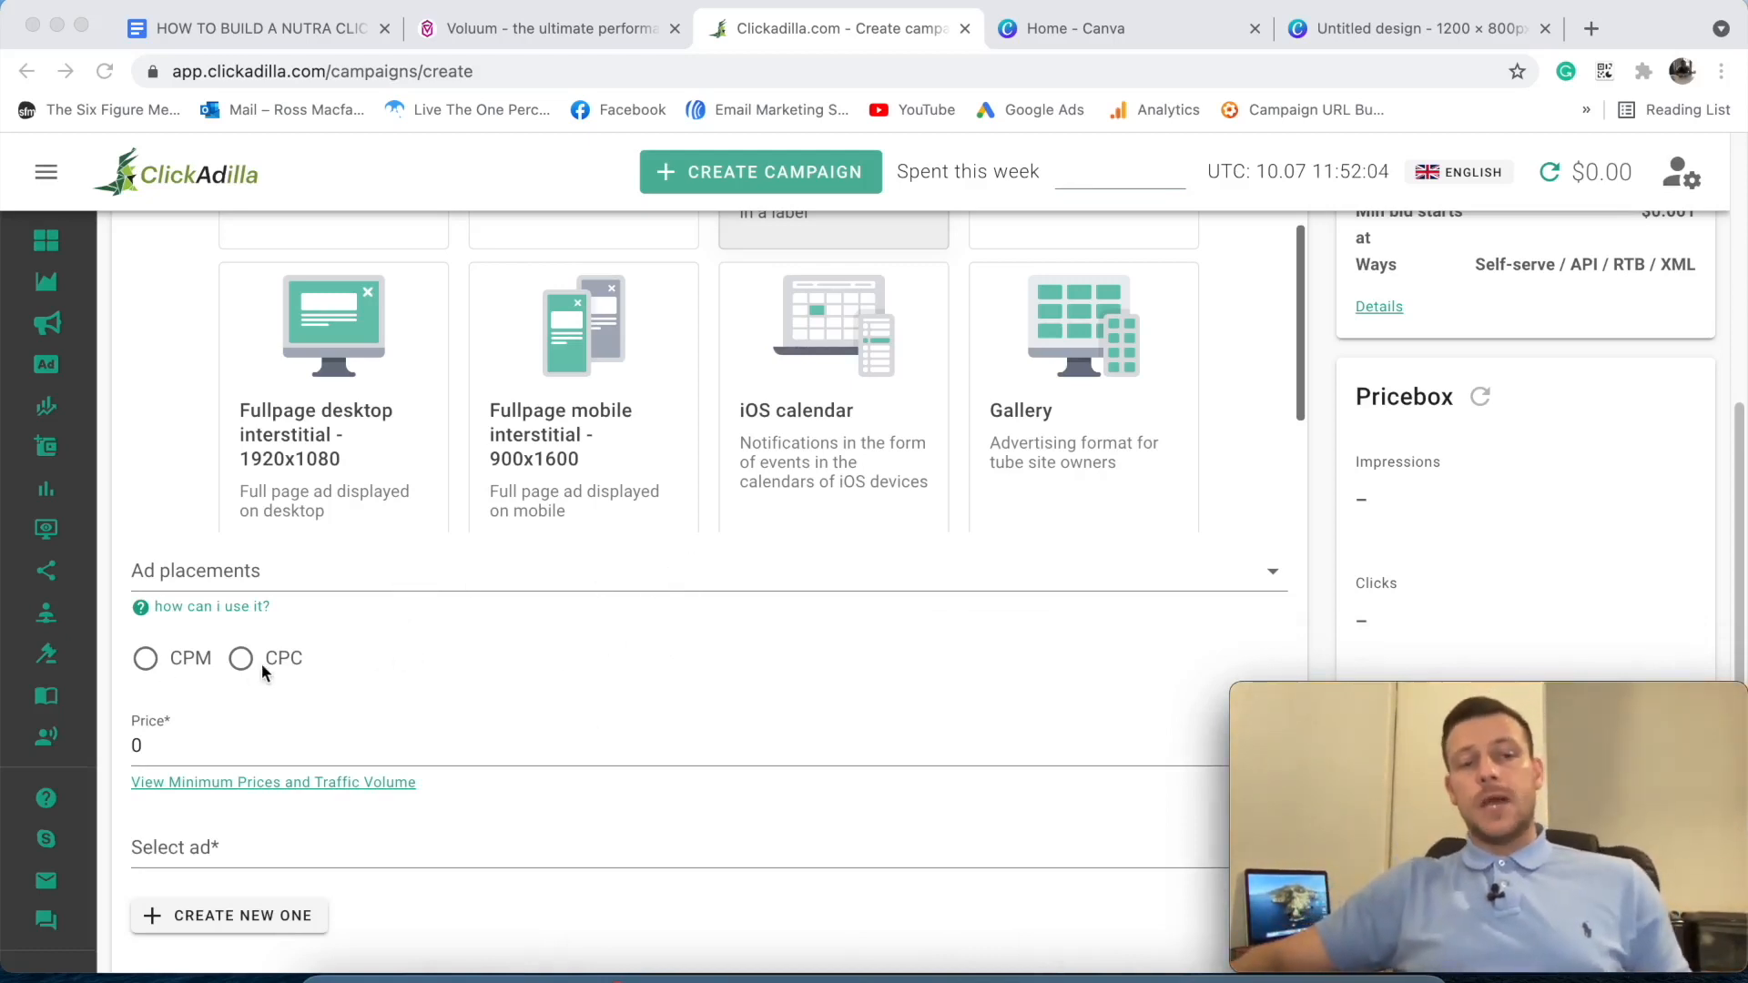
{"action": "left_click", "coordinate": [148, 659]}
{"action": "left_click", "coordinate": [145, 659]}
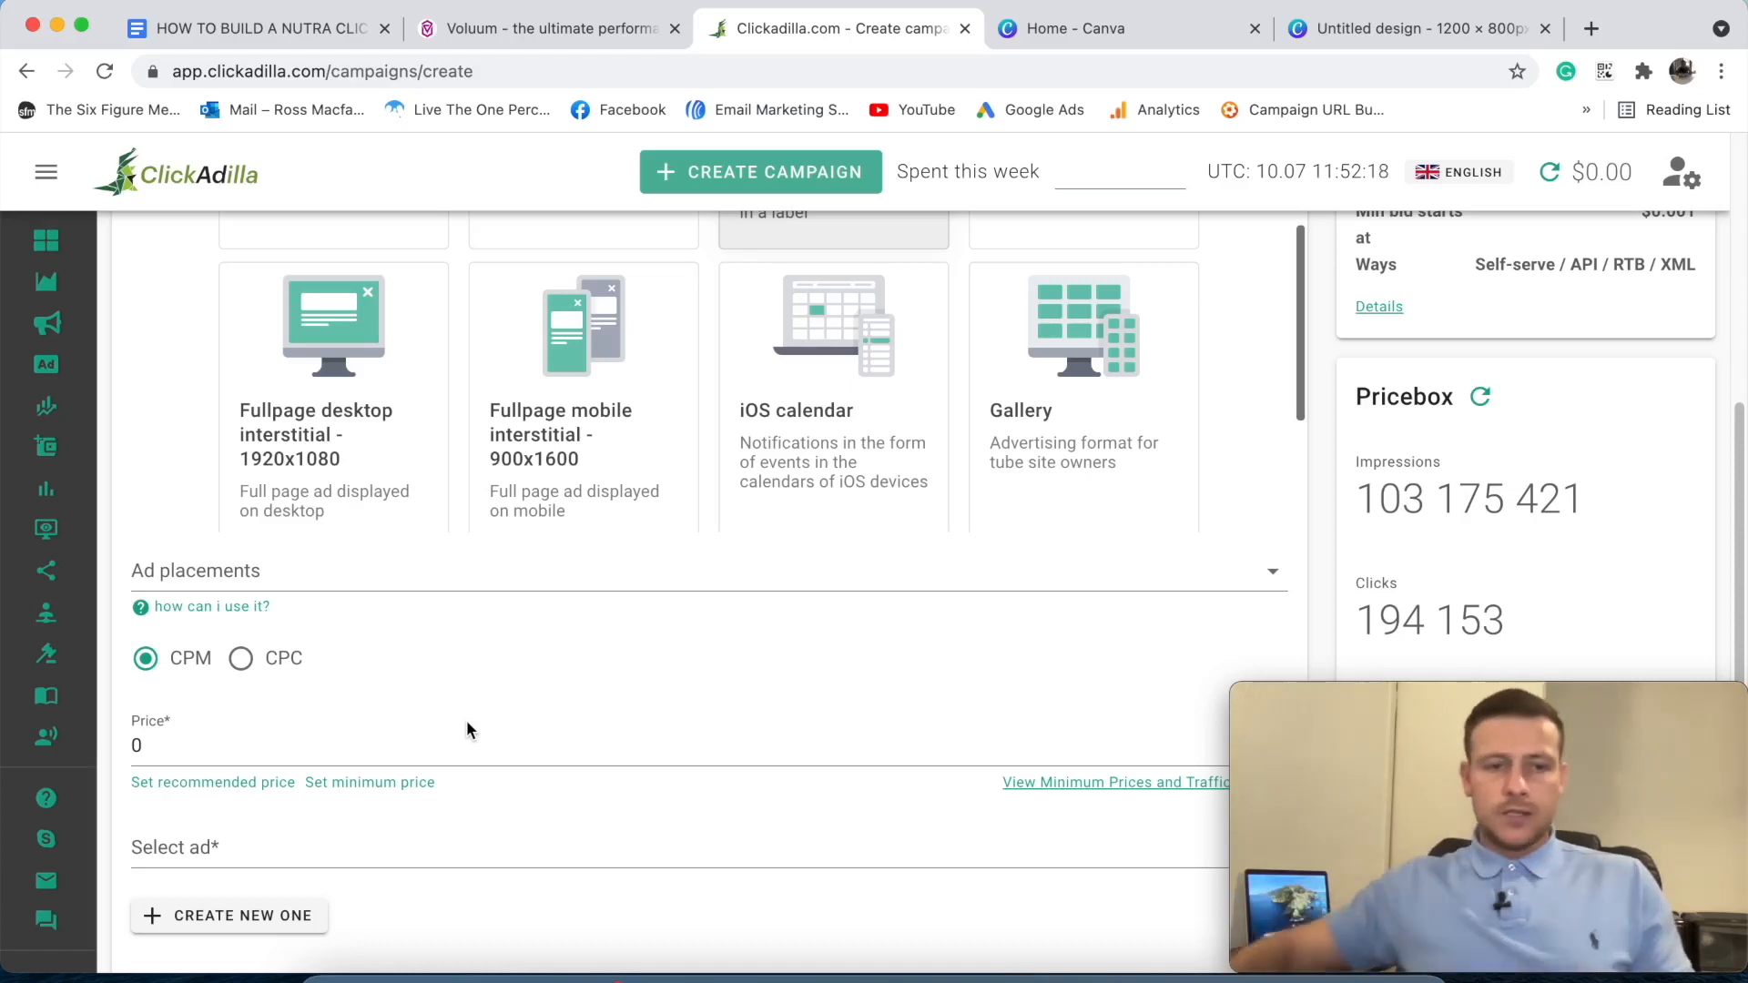
{"action": "left_click", "coordinate": [402, 749]}
- Start creating a new native ad within the campaign and name it "Ad 1"
{"action": "scroll", "coordinate": [631, 683], "scroll_direction": "down", "scroll_amount": 3}
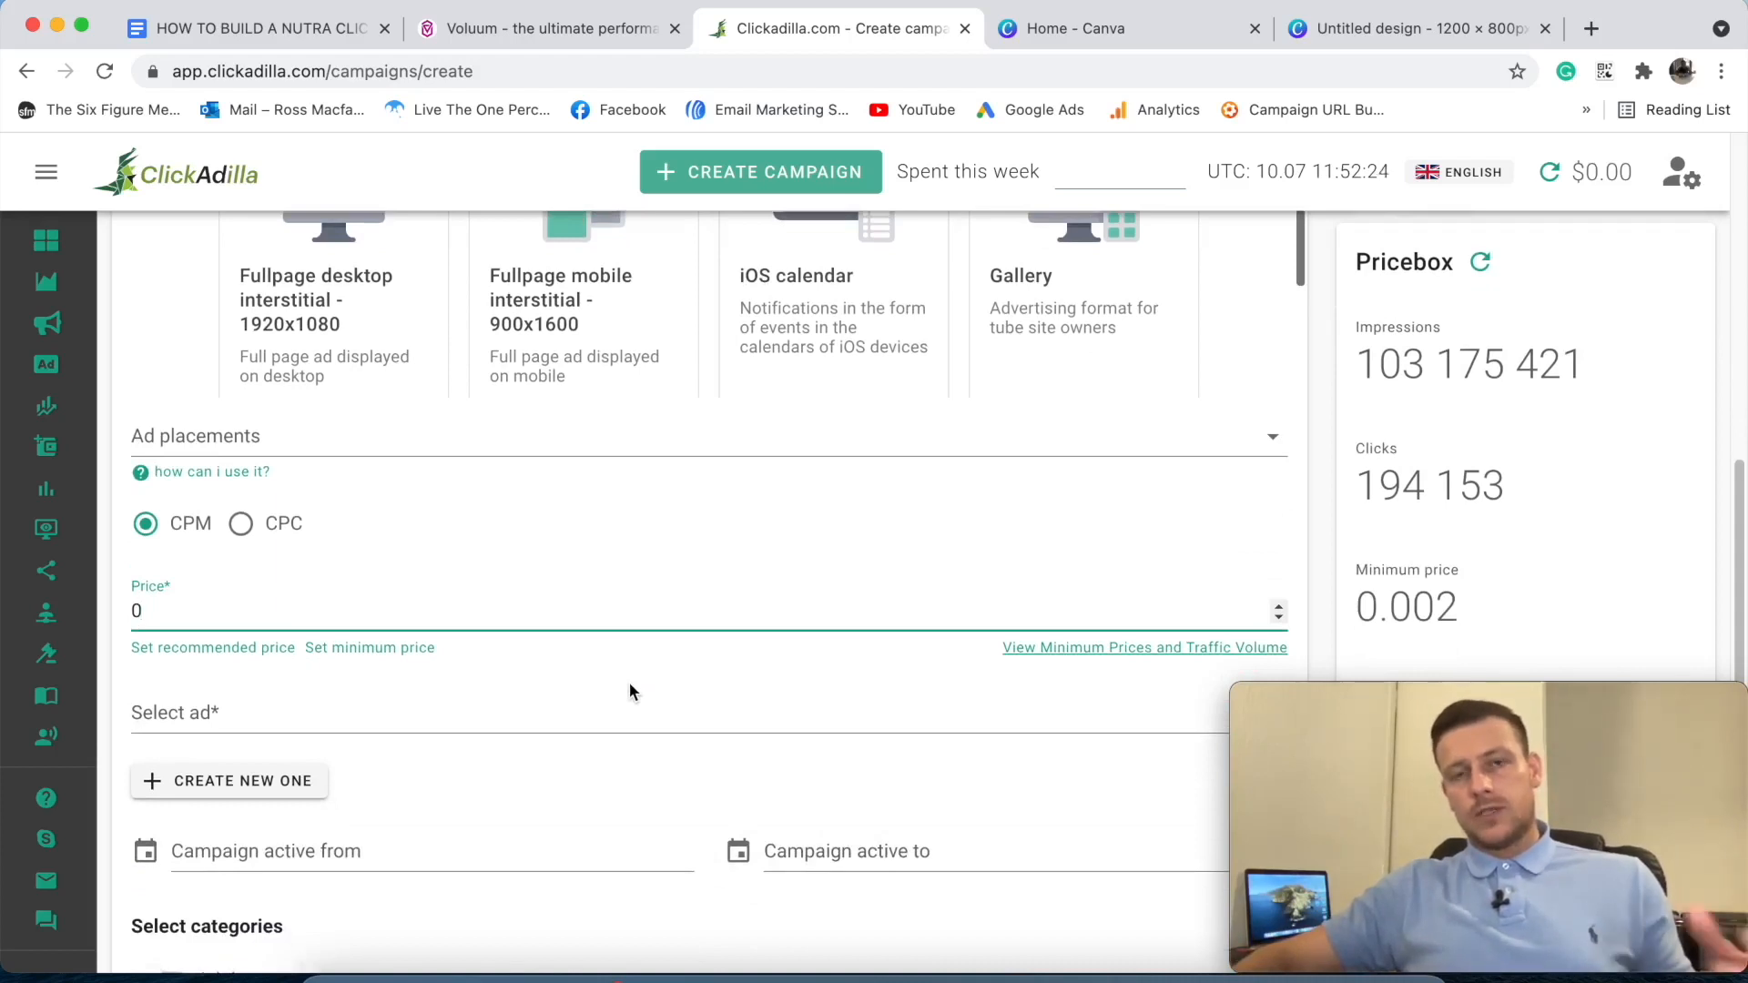
{"action": "scroll", "coordinate": [632, 692], "scroll_direction": "down", "scroll_amount": 1}
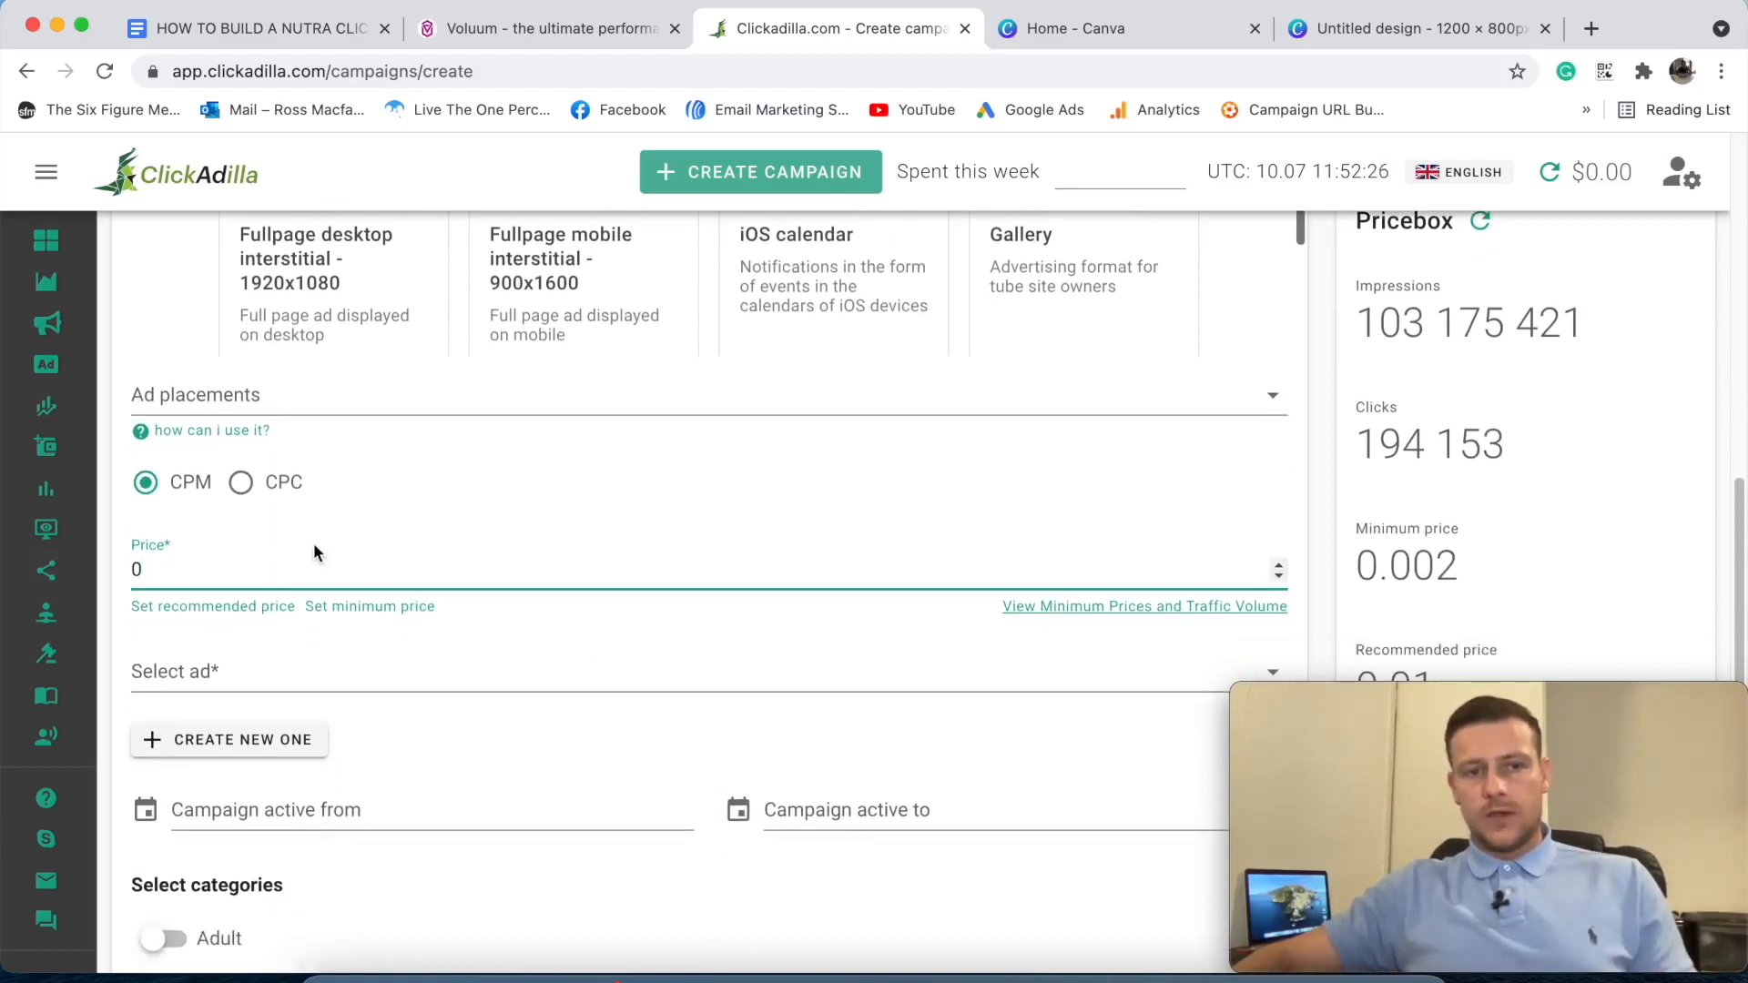
{"action": "scroll", "coordinate": [515, 630], "scroll_direction": "down", "scroll_amount": 4}
{"action": "scroll", "coordinate": [526, 634], "scroll_direction": "up", "scroll_amount": 2}
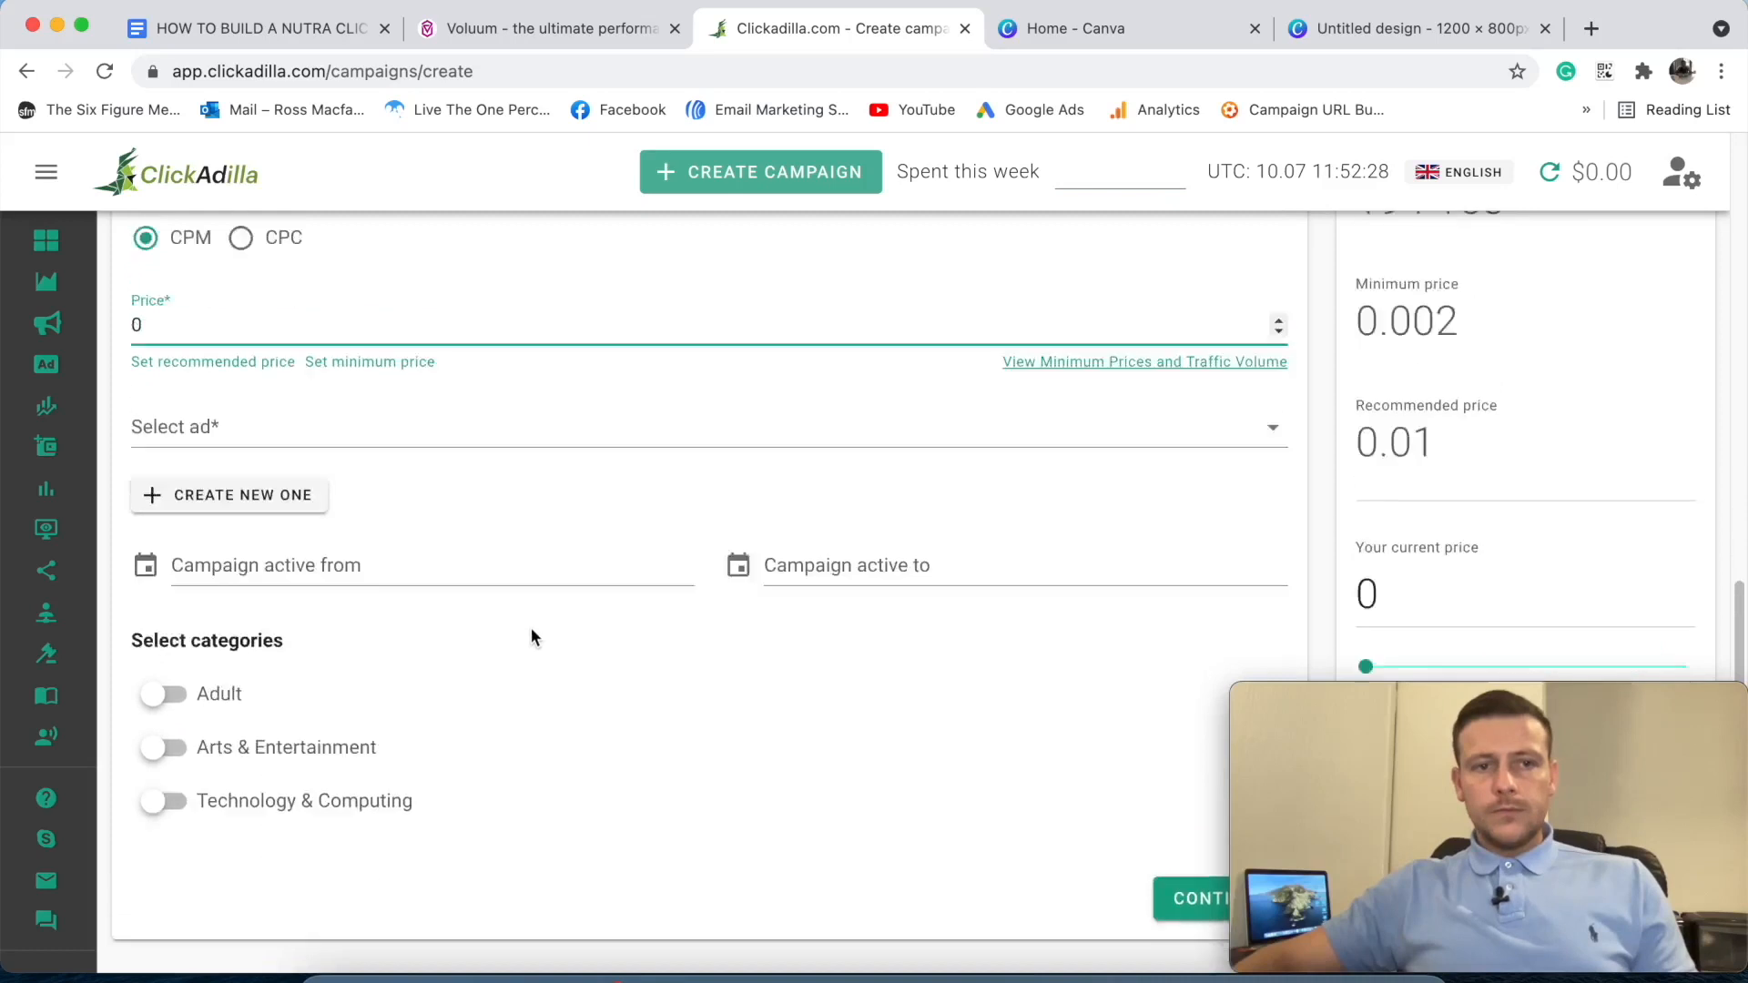
{"action": "left_click", "coordinate": [257, 583]}
{"action": "scroll", "coordinate": [425, 624], "scroll_direction": "down", "scroll_amount": 1}
{"action": "scroll", "coordinate": [425, 623], "scroll_direction": "down", "scroll_amount": 5}
{"action": "left_click", "coordinate": [251, 455]}
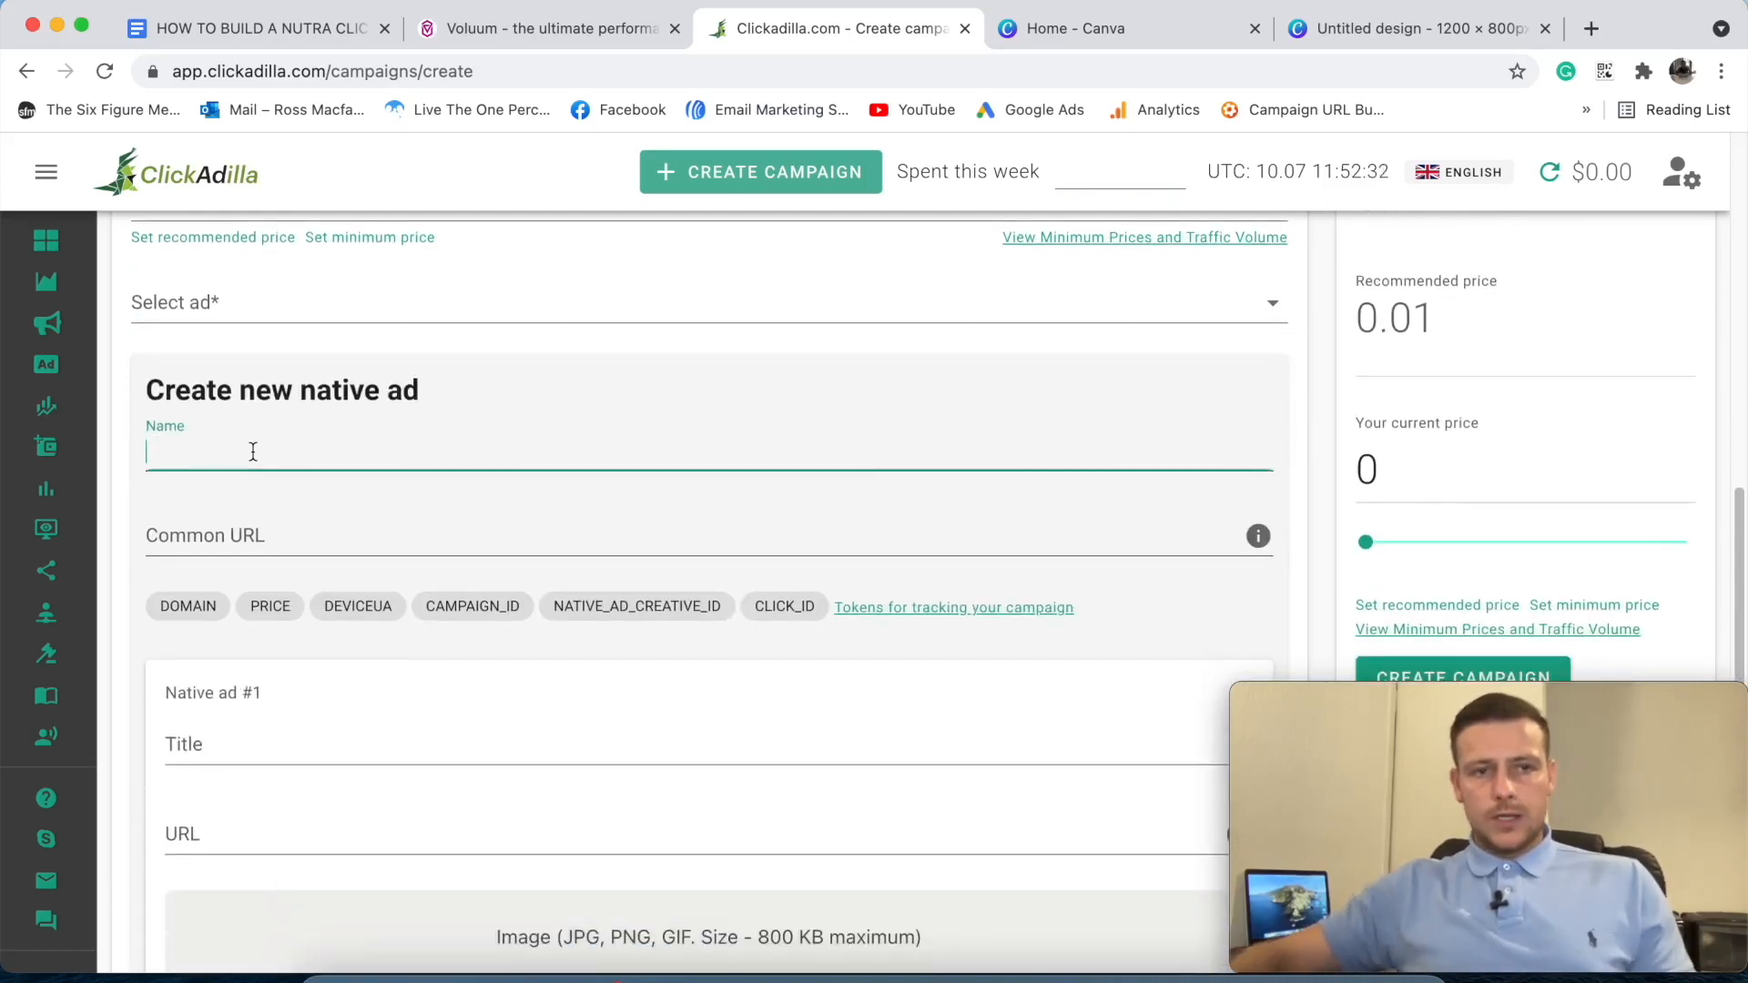
{"action": "type", "text": "Ad 1"}
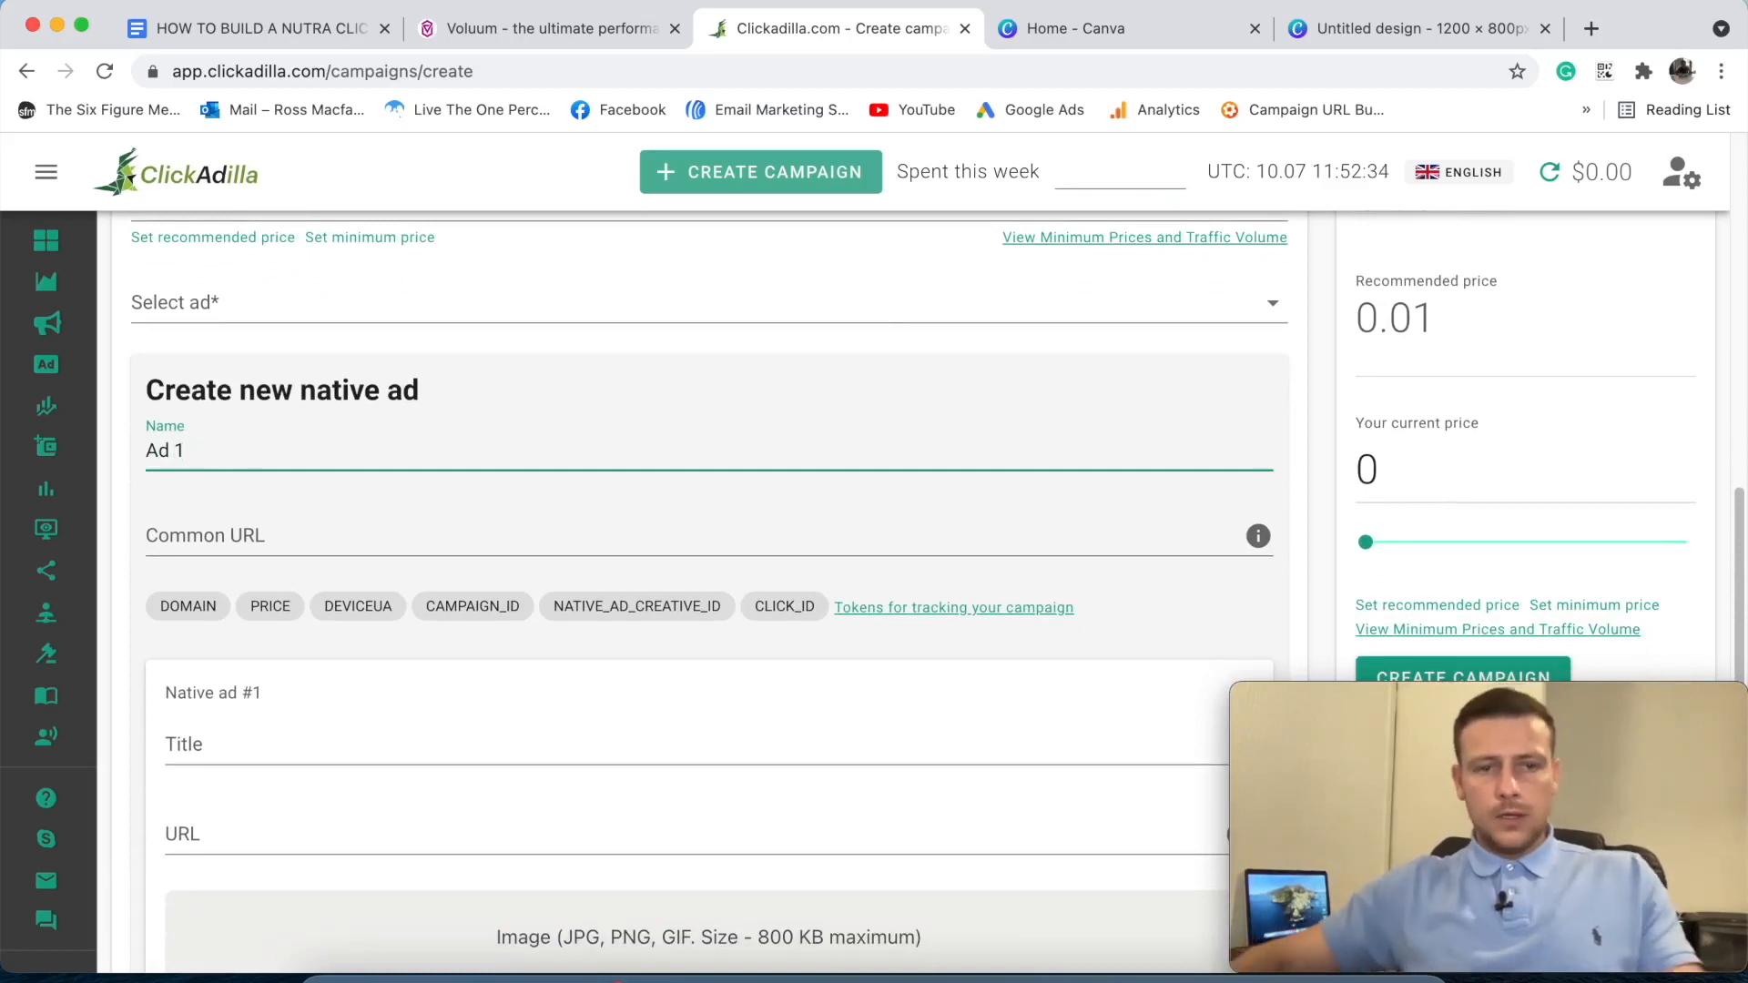
- Copy the campaign URL from Voluum and paste it as the new native ad's common URL in ClickAdilla
{"action": "left_click", "coordinate": [249, 523]}
{"action": "left_click", "coordinate": [510, 29]}
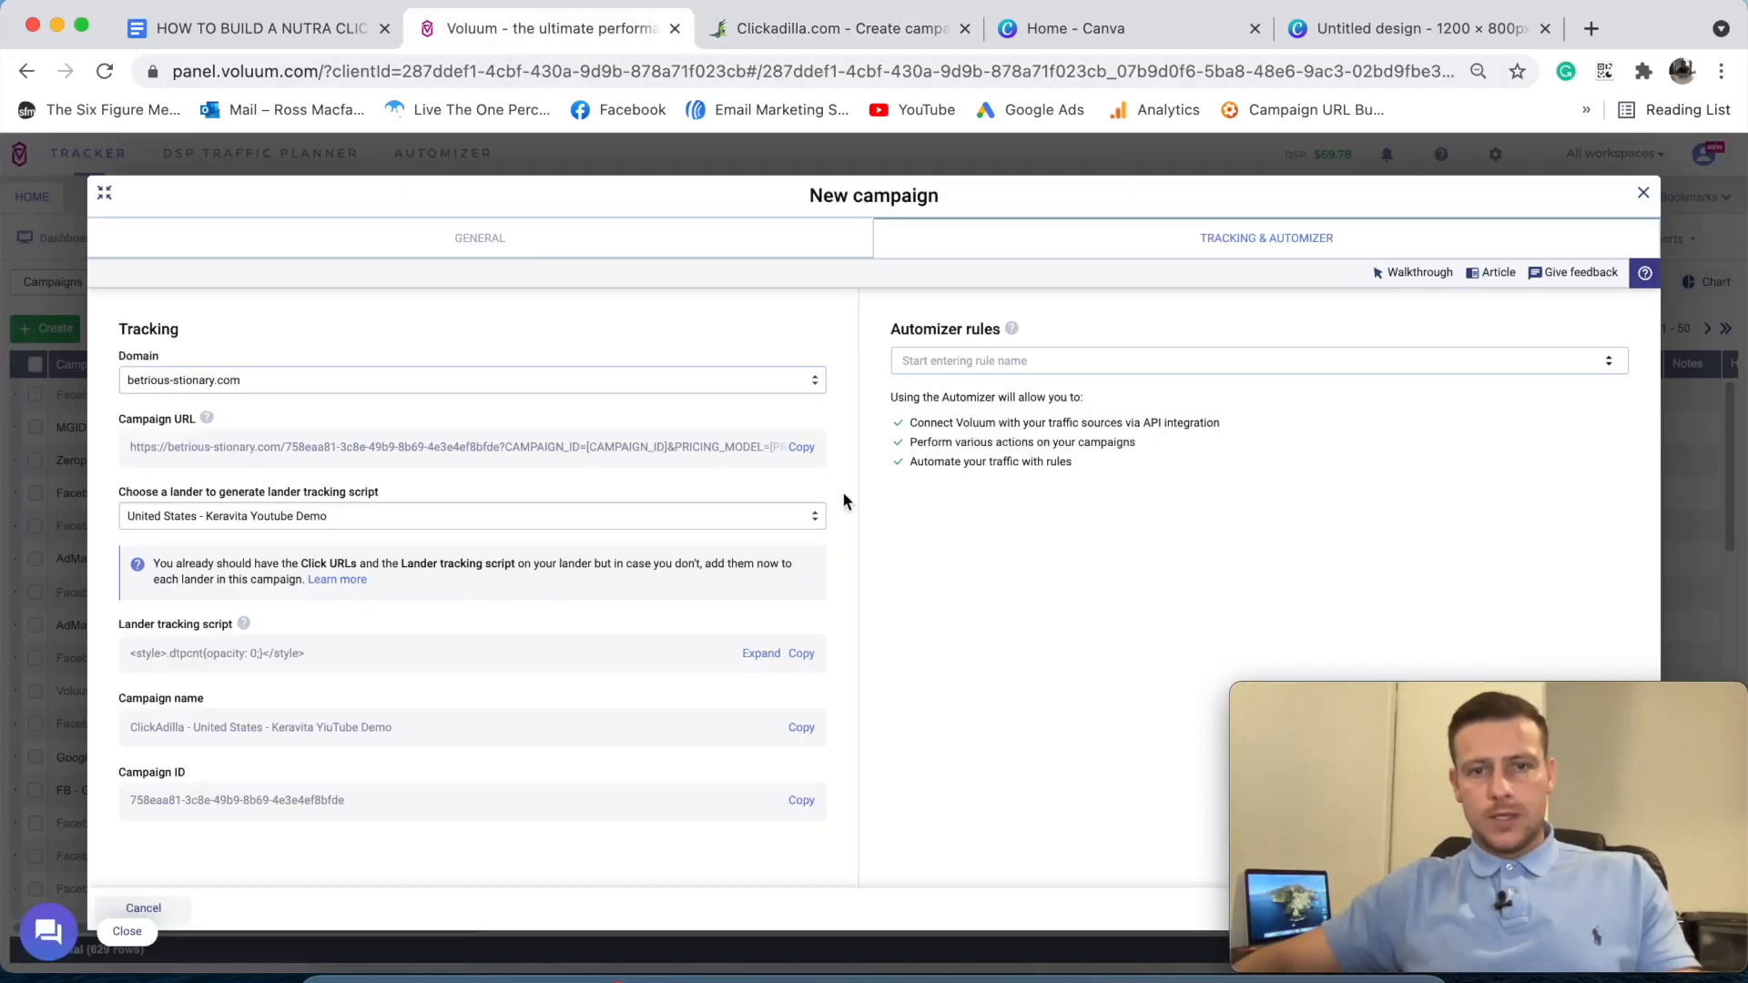
{"action": "left_click", "coordinate": [805, 444]}
{"action": "left_click", "coordinate": [781, 29]}
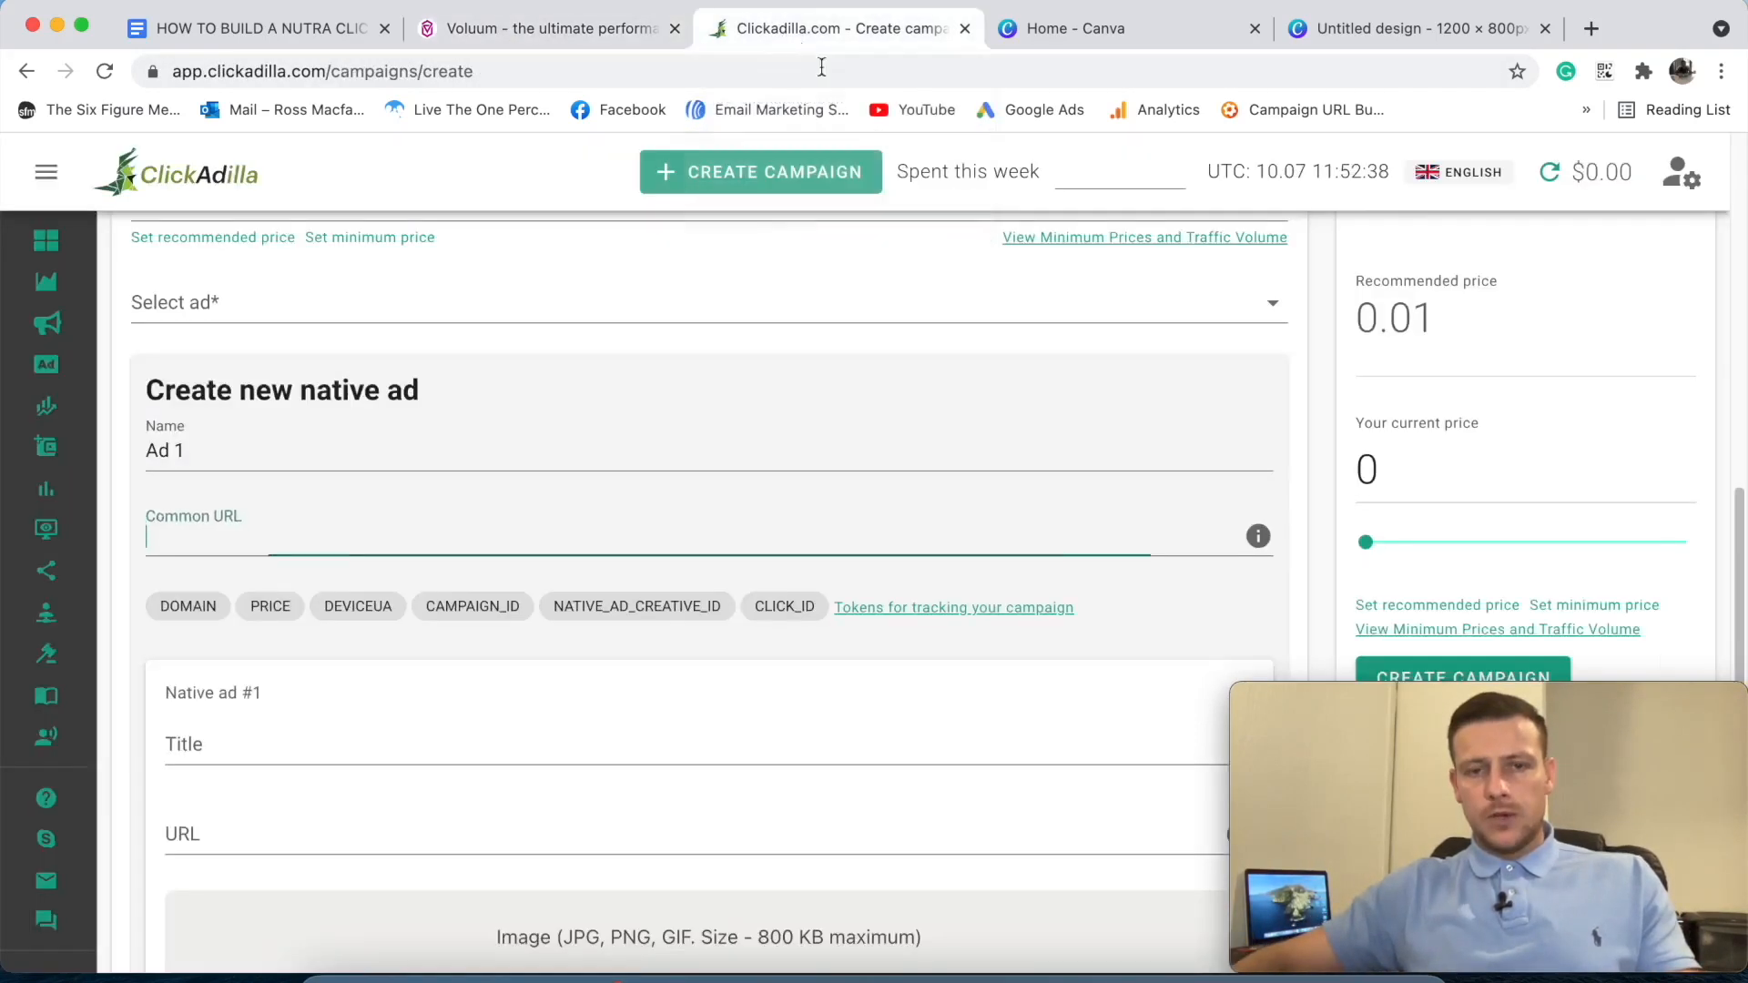
{"action": "key", "text": "super+v"}
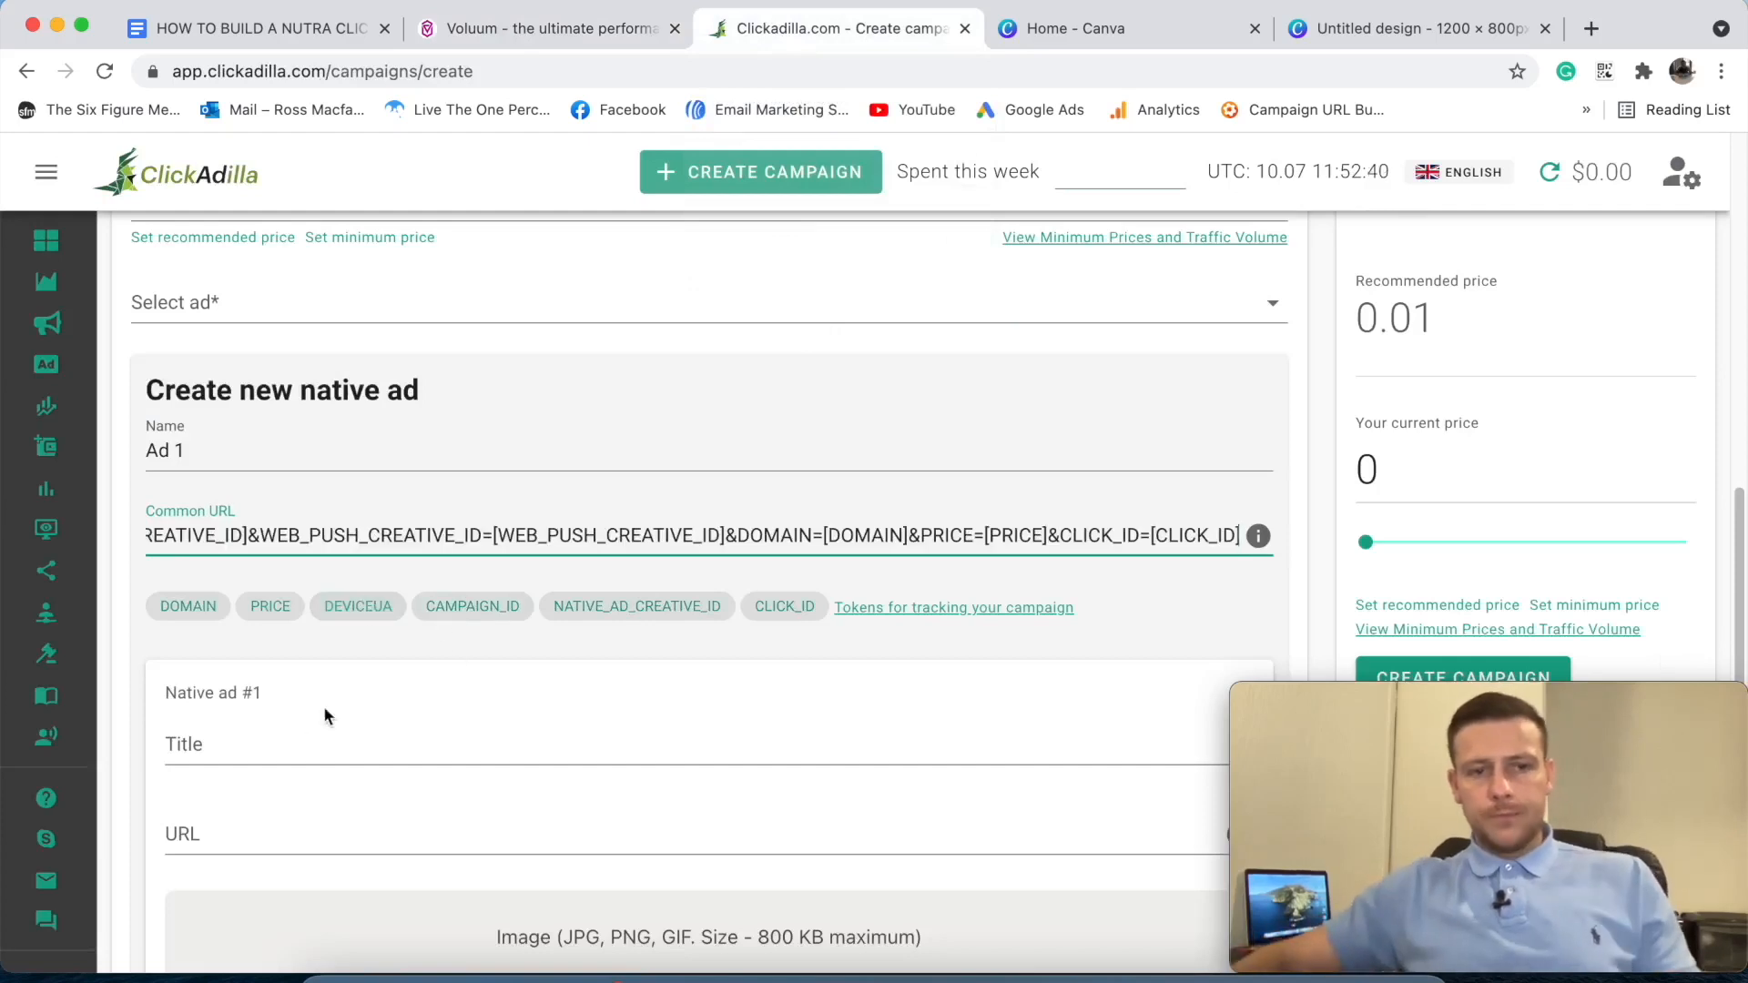
- Copy the headline "Could This Simple Homemade Trick Be The Cure For Toe Fungus..." from the Google Docs outline into native ad #1's title
{"action": "left_click", "coordinate": [237, 745]}
{"action": "left_click", "coordinate": [238, 32]}
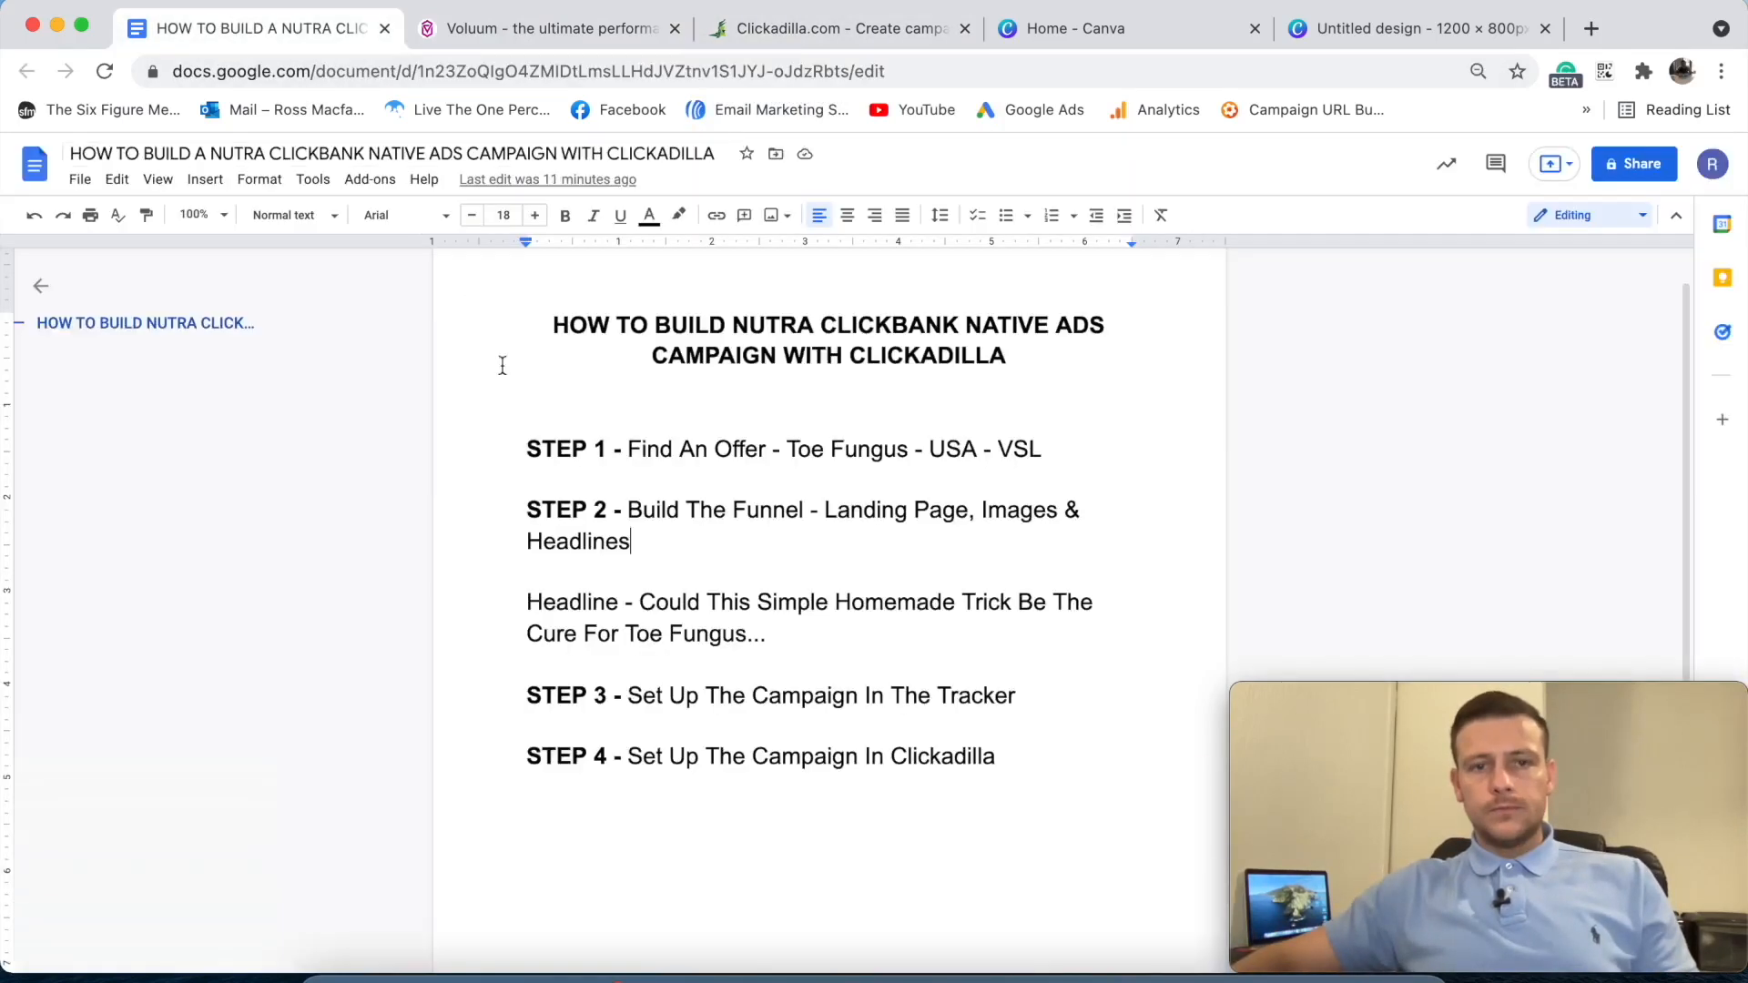
{"action": "left_click_drag", "start_coordinate": [643, 604], "coordinate": [781, 625]}
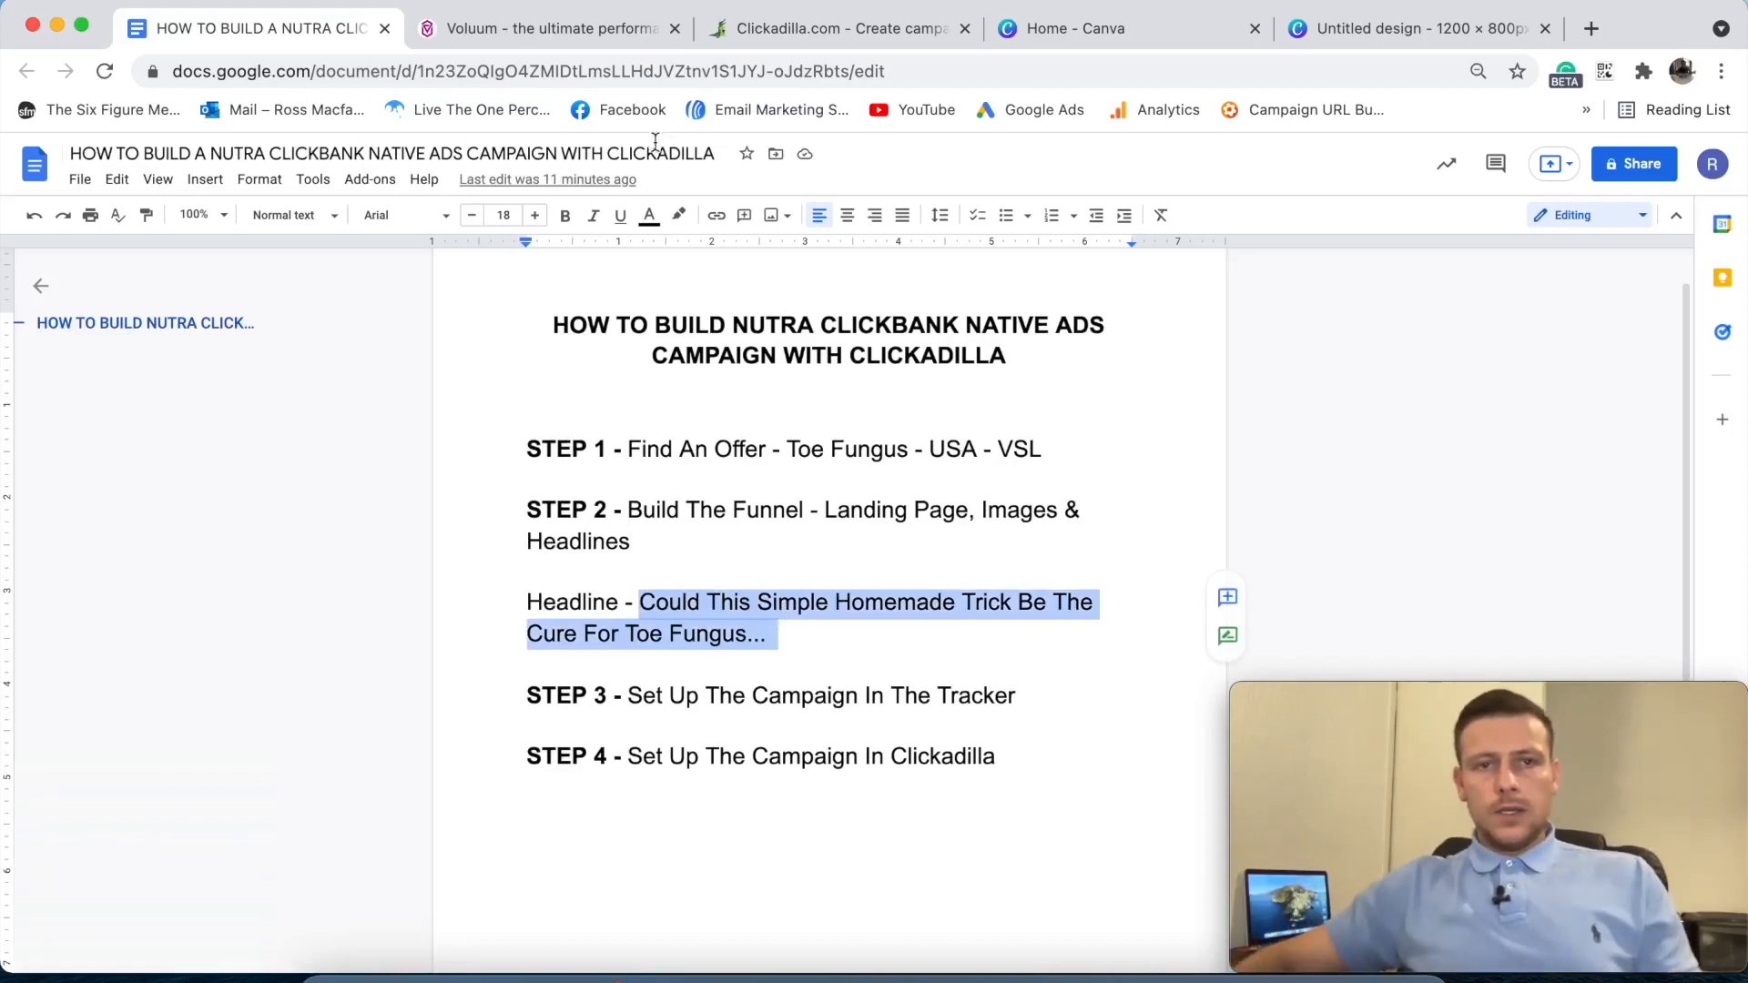
{"action": "left_click", "coordinate": [780, 29]}
{"action": "key", "text": "super+v"}
- Copy the Voluum campaign URL again and paste it as the URL of native ad #1
{"action": "scroll", "coordinate": [573, 495], "scroll_direction": "down", "scroll_amount": 3}
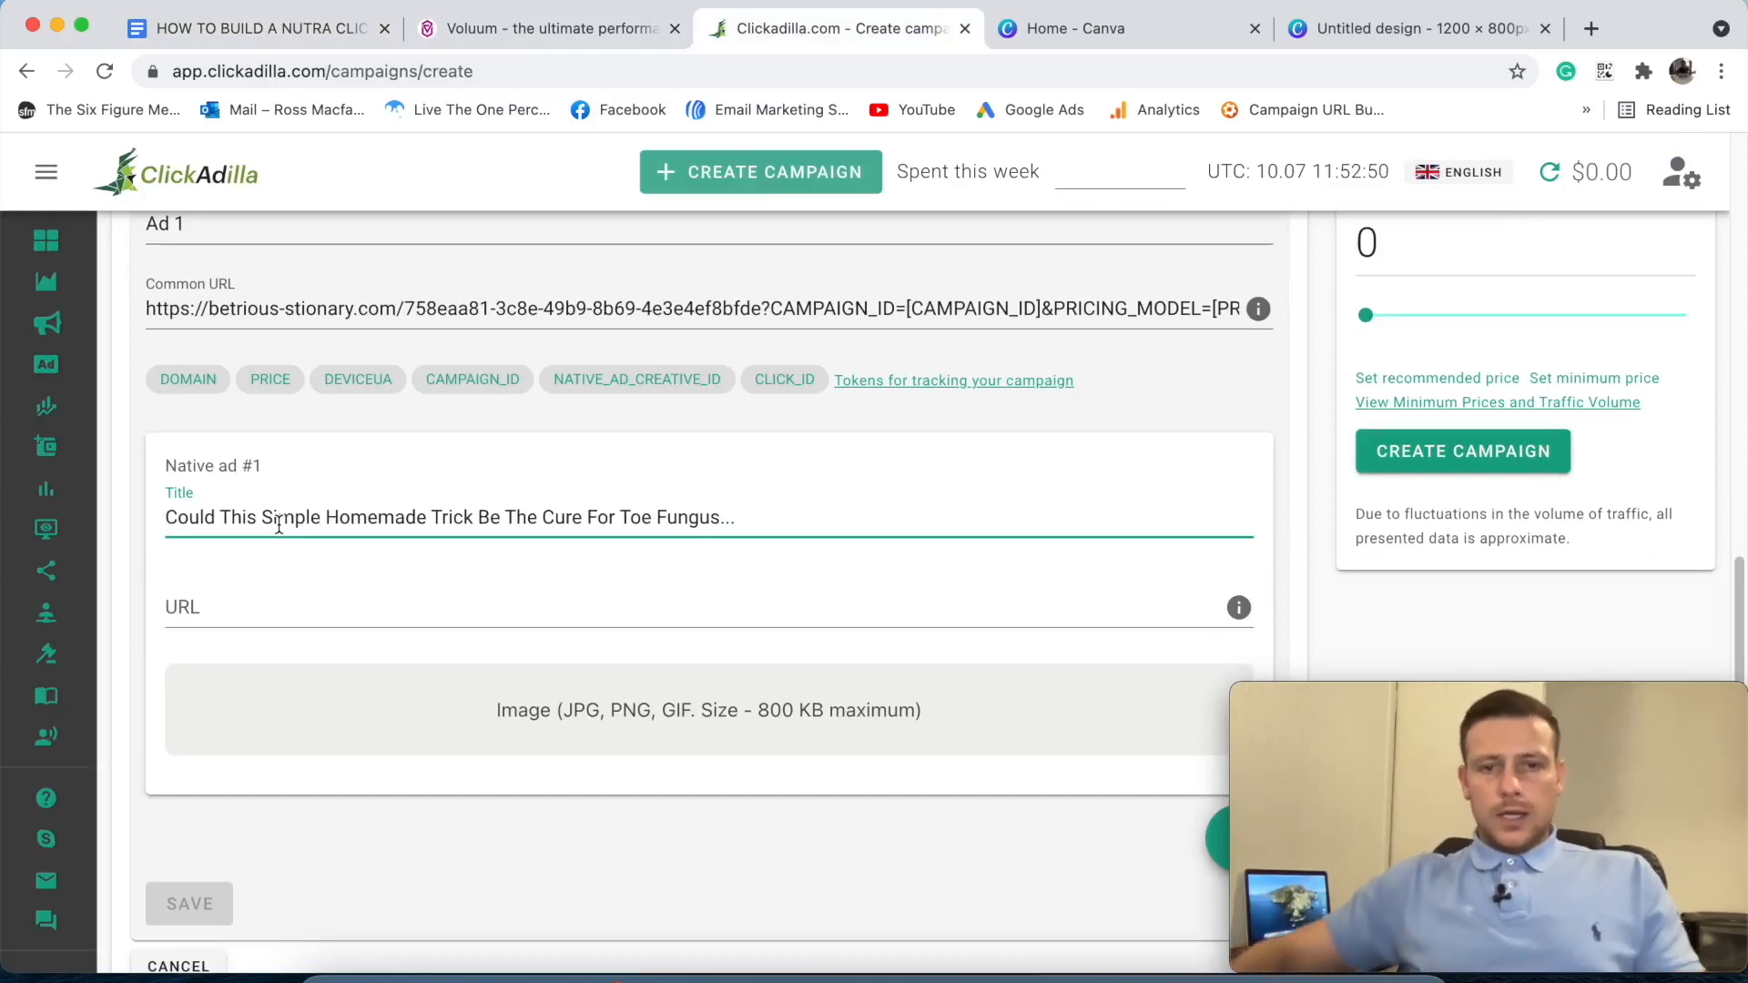
{"action": "left_click", "coordinate": [304, 601]}
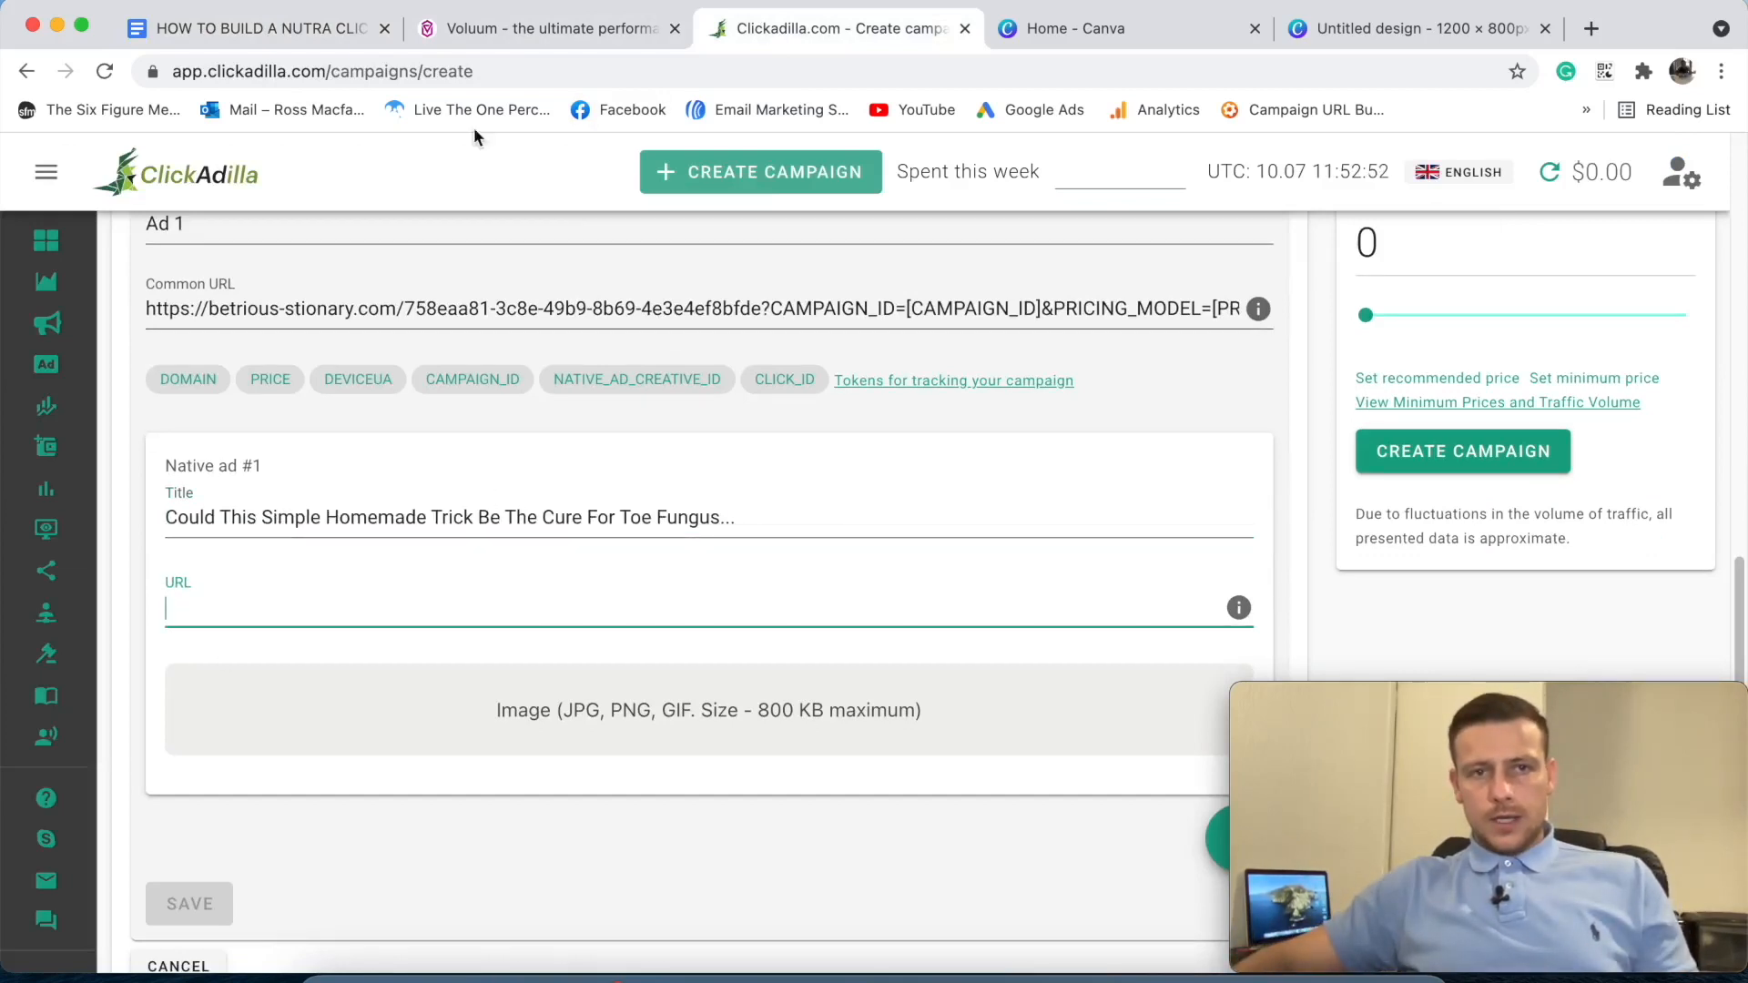
{"action": "left_click", "coordinate": [539, 28]}
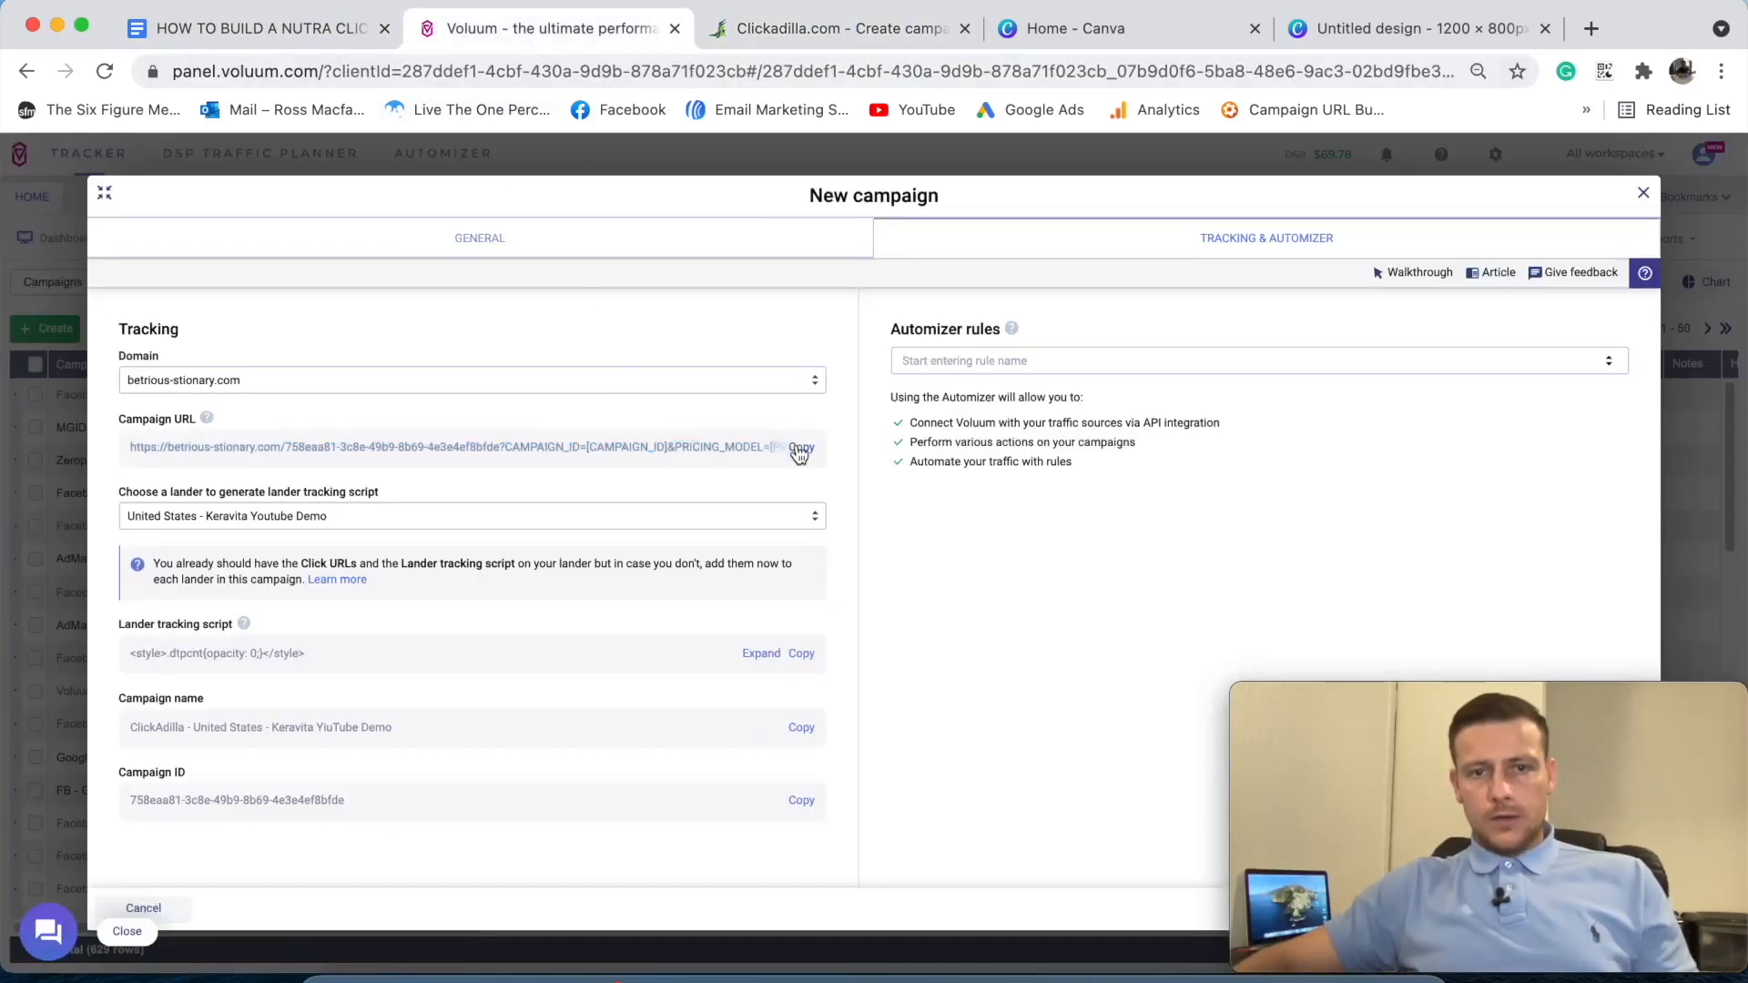
{"action": "left_click", "coordinate": [791, 37]}
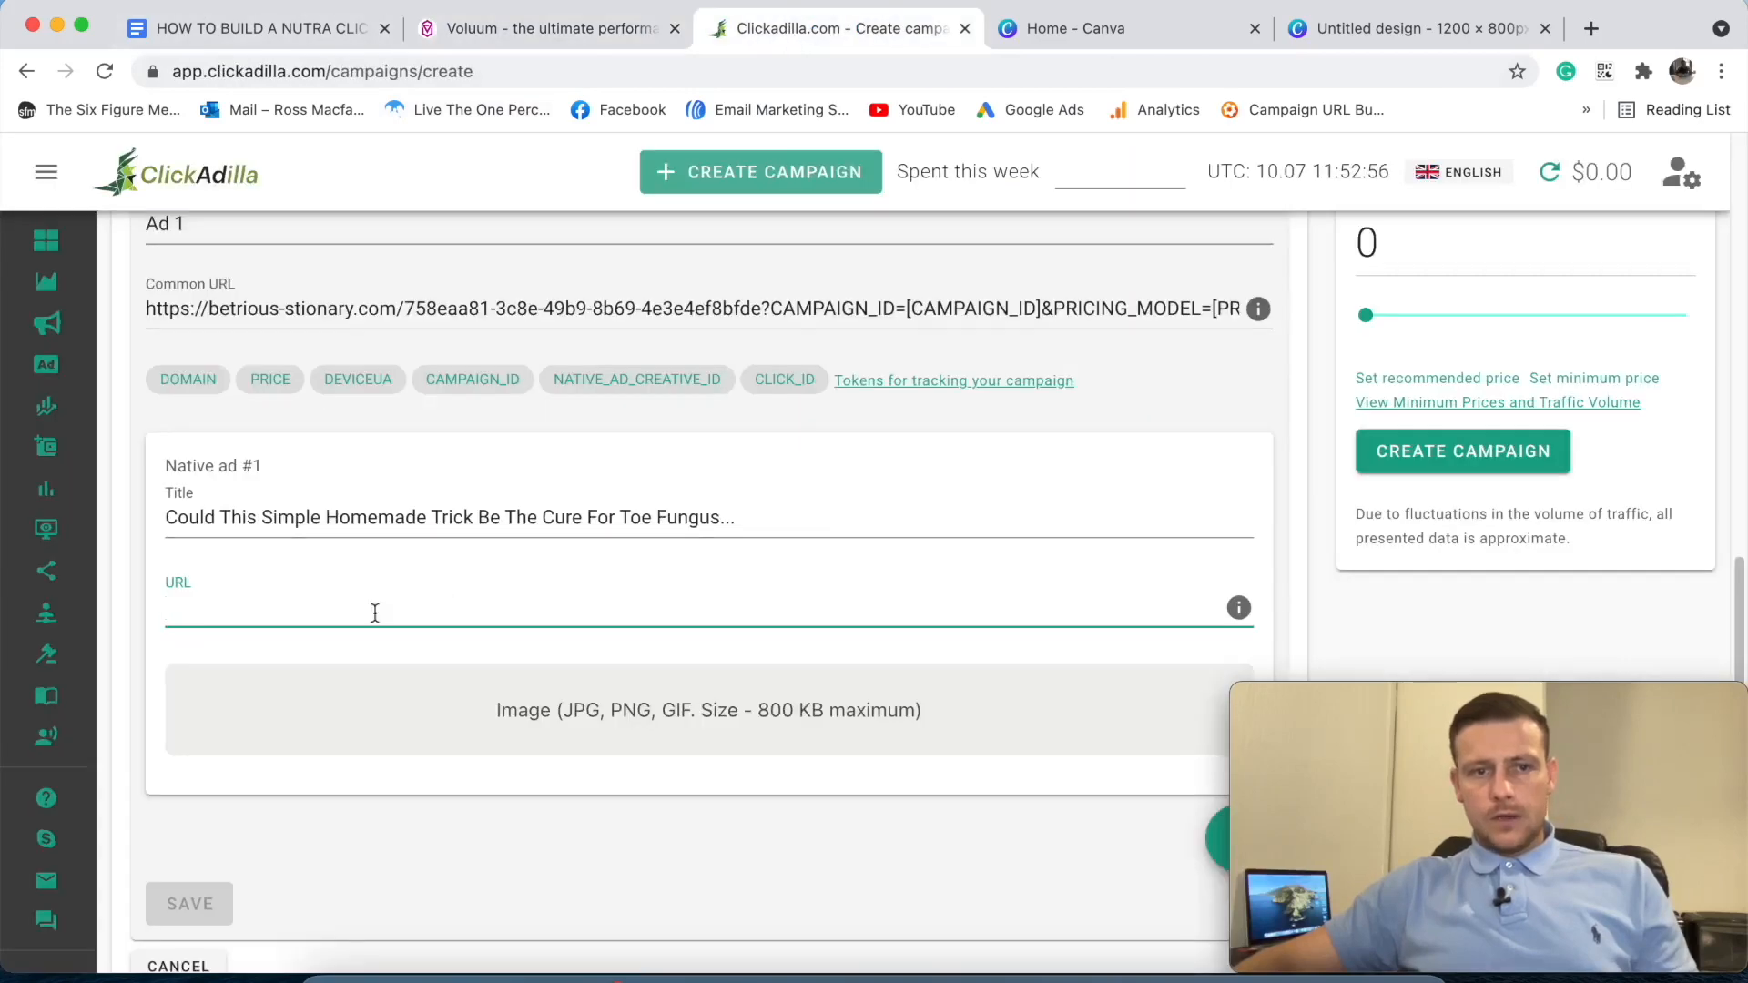
{"action": "key", "text": "super+v"}
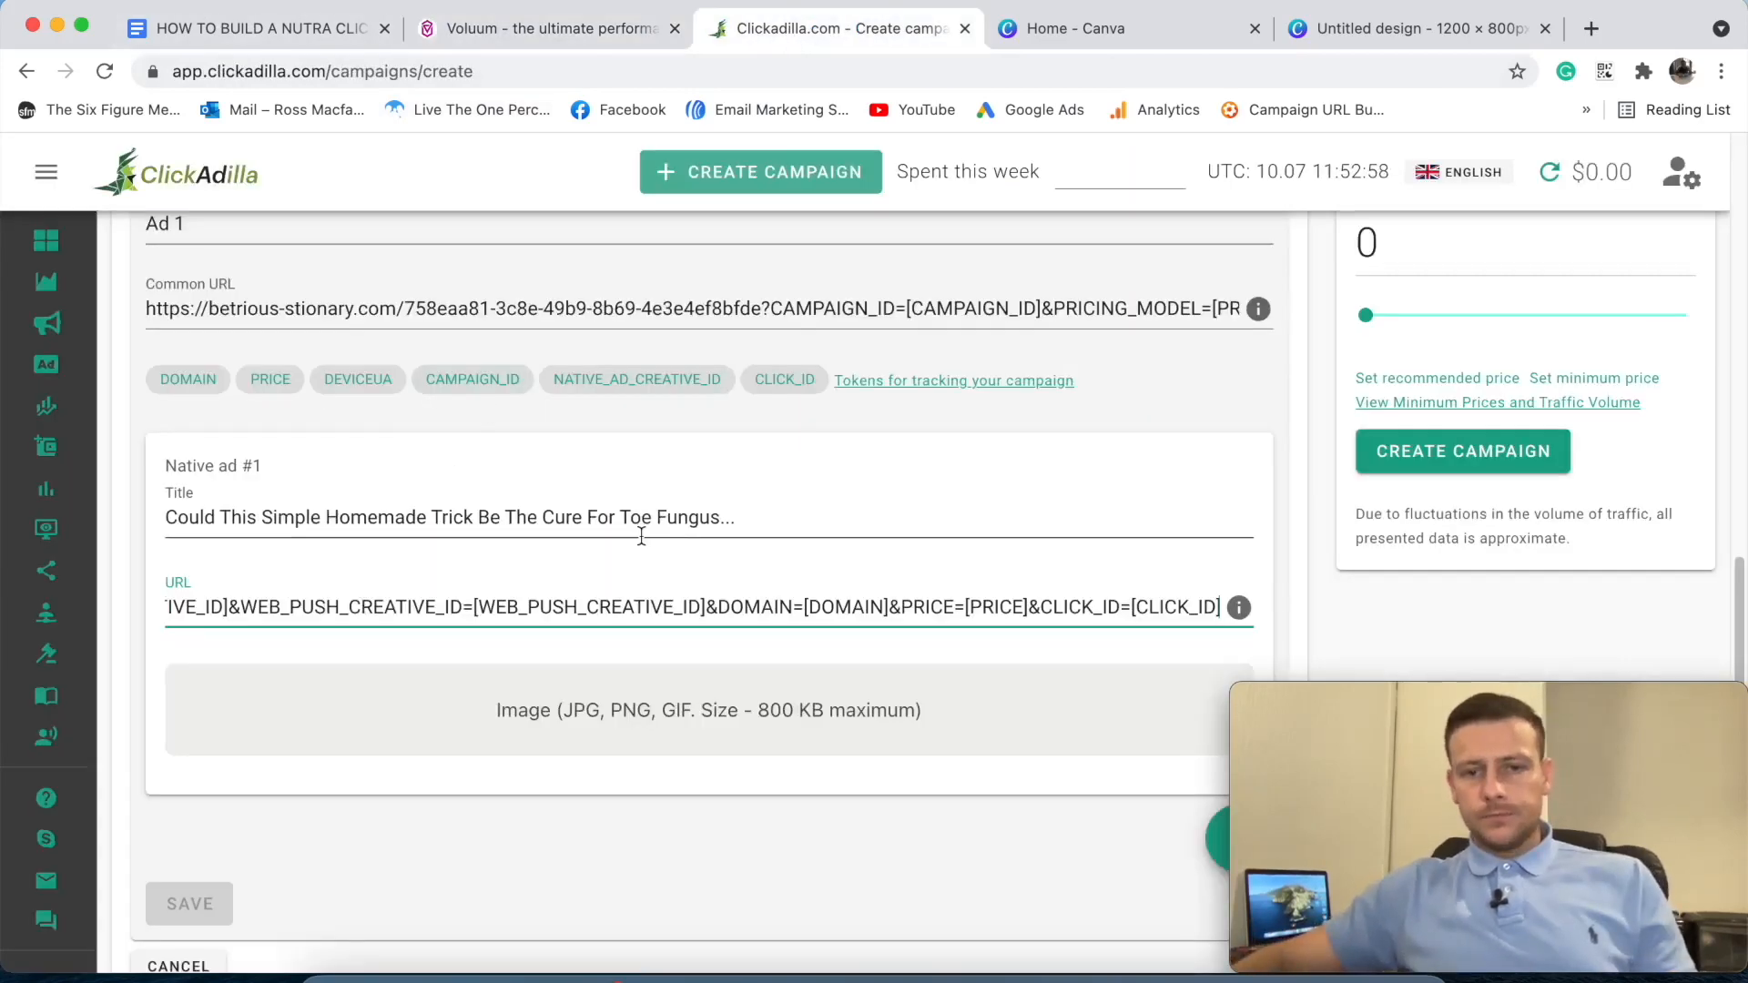
- Upload "Creative 2 .jpeg" from Downloads as native ad #1's image, accepting the 600 × 600 crop
{"action": "left_click", "coordinate": [704, 719]}
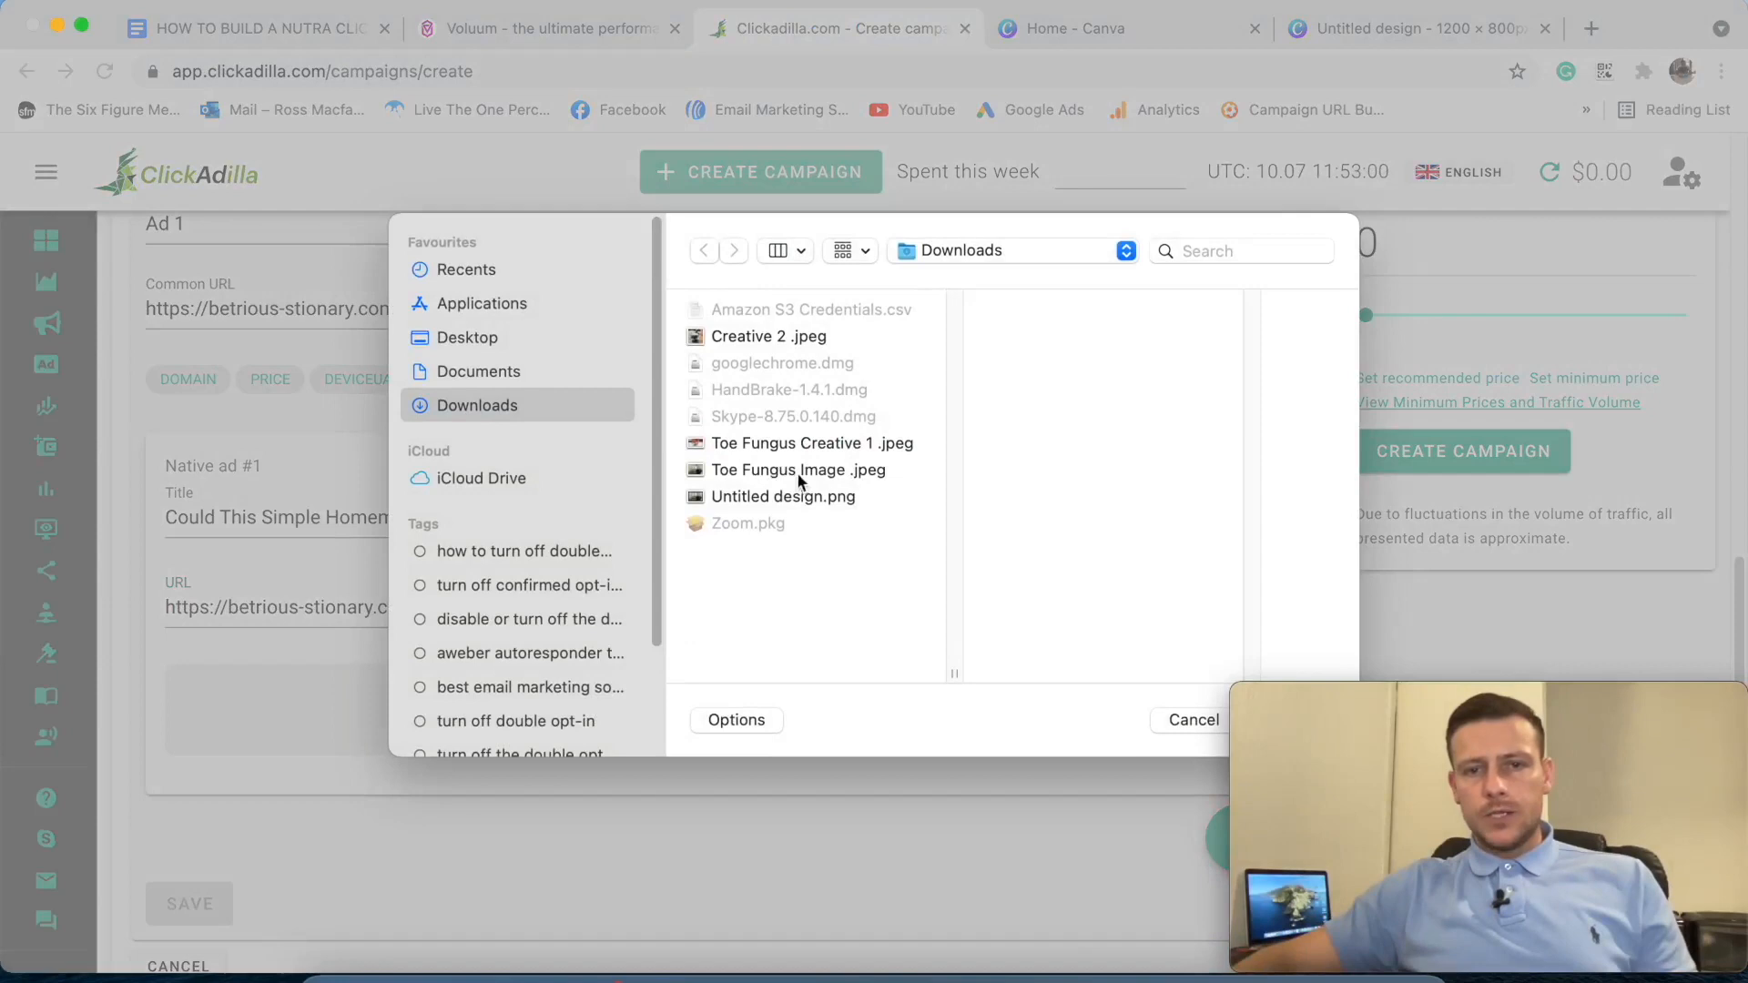
{"action": "left_click", "coordinate": [771, 339]}
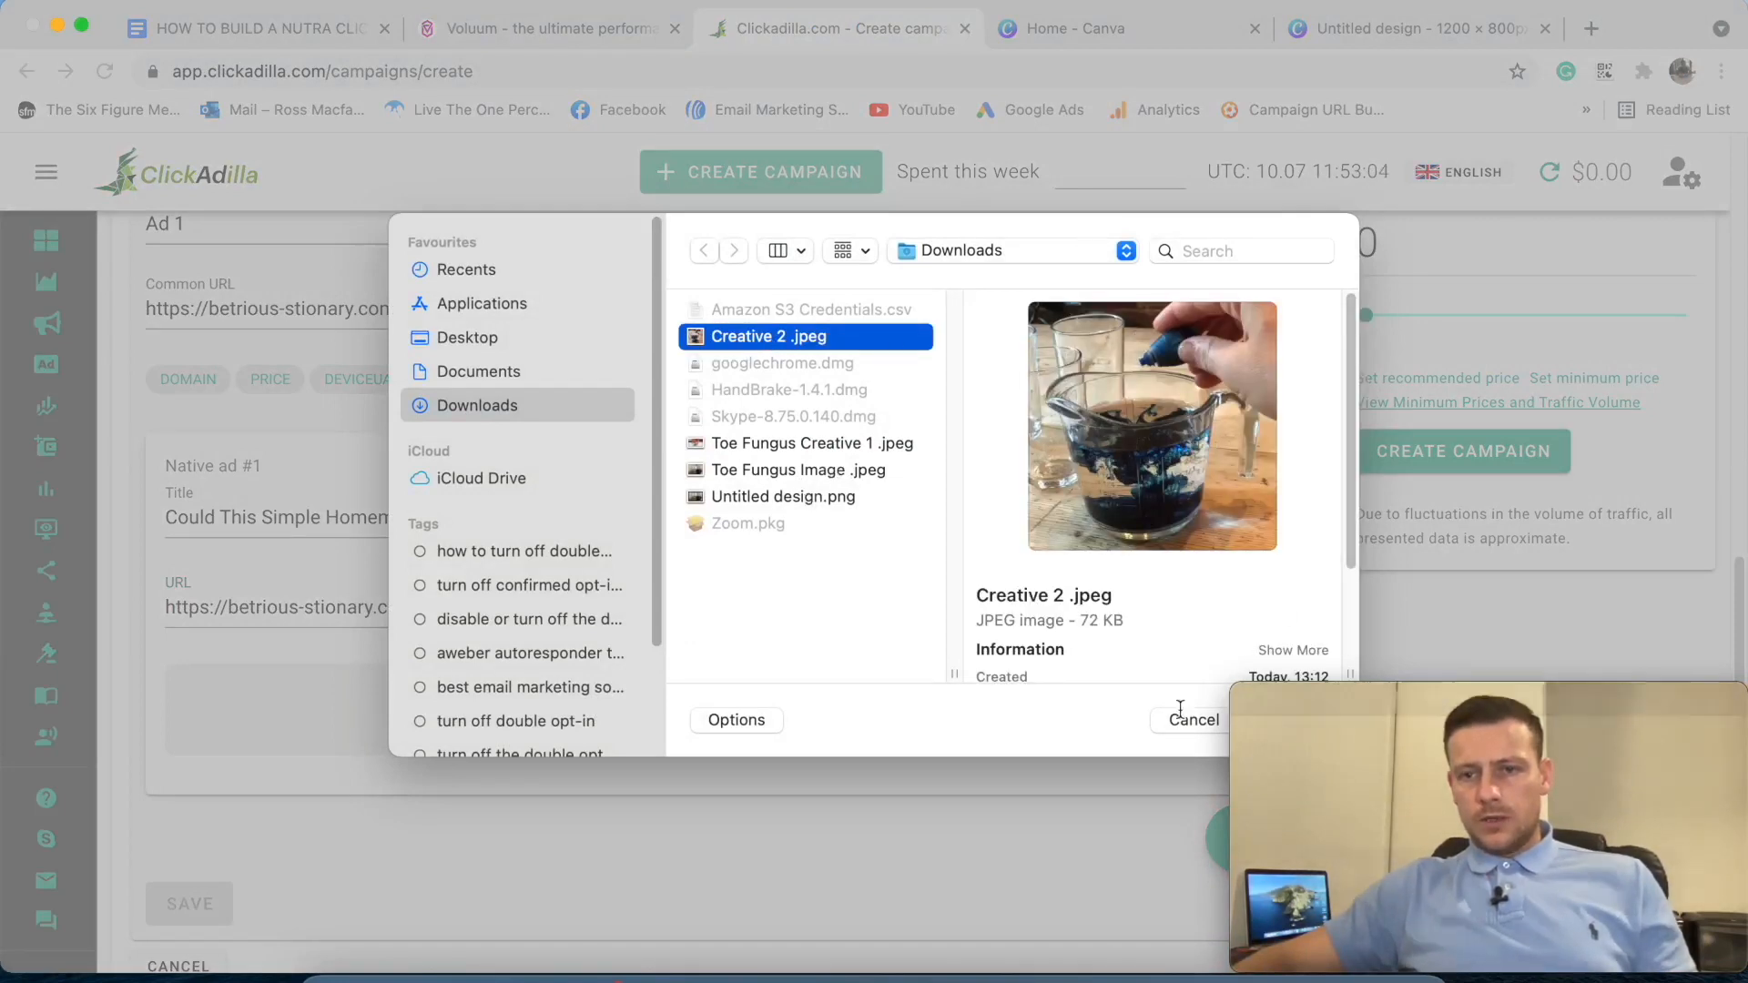
{"action": "left_click_drag", "start_coordinate": [1353, 699], "coordinate": [141, 699]}
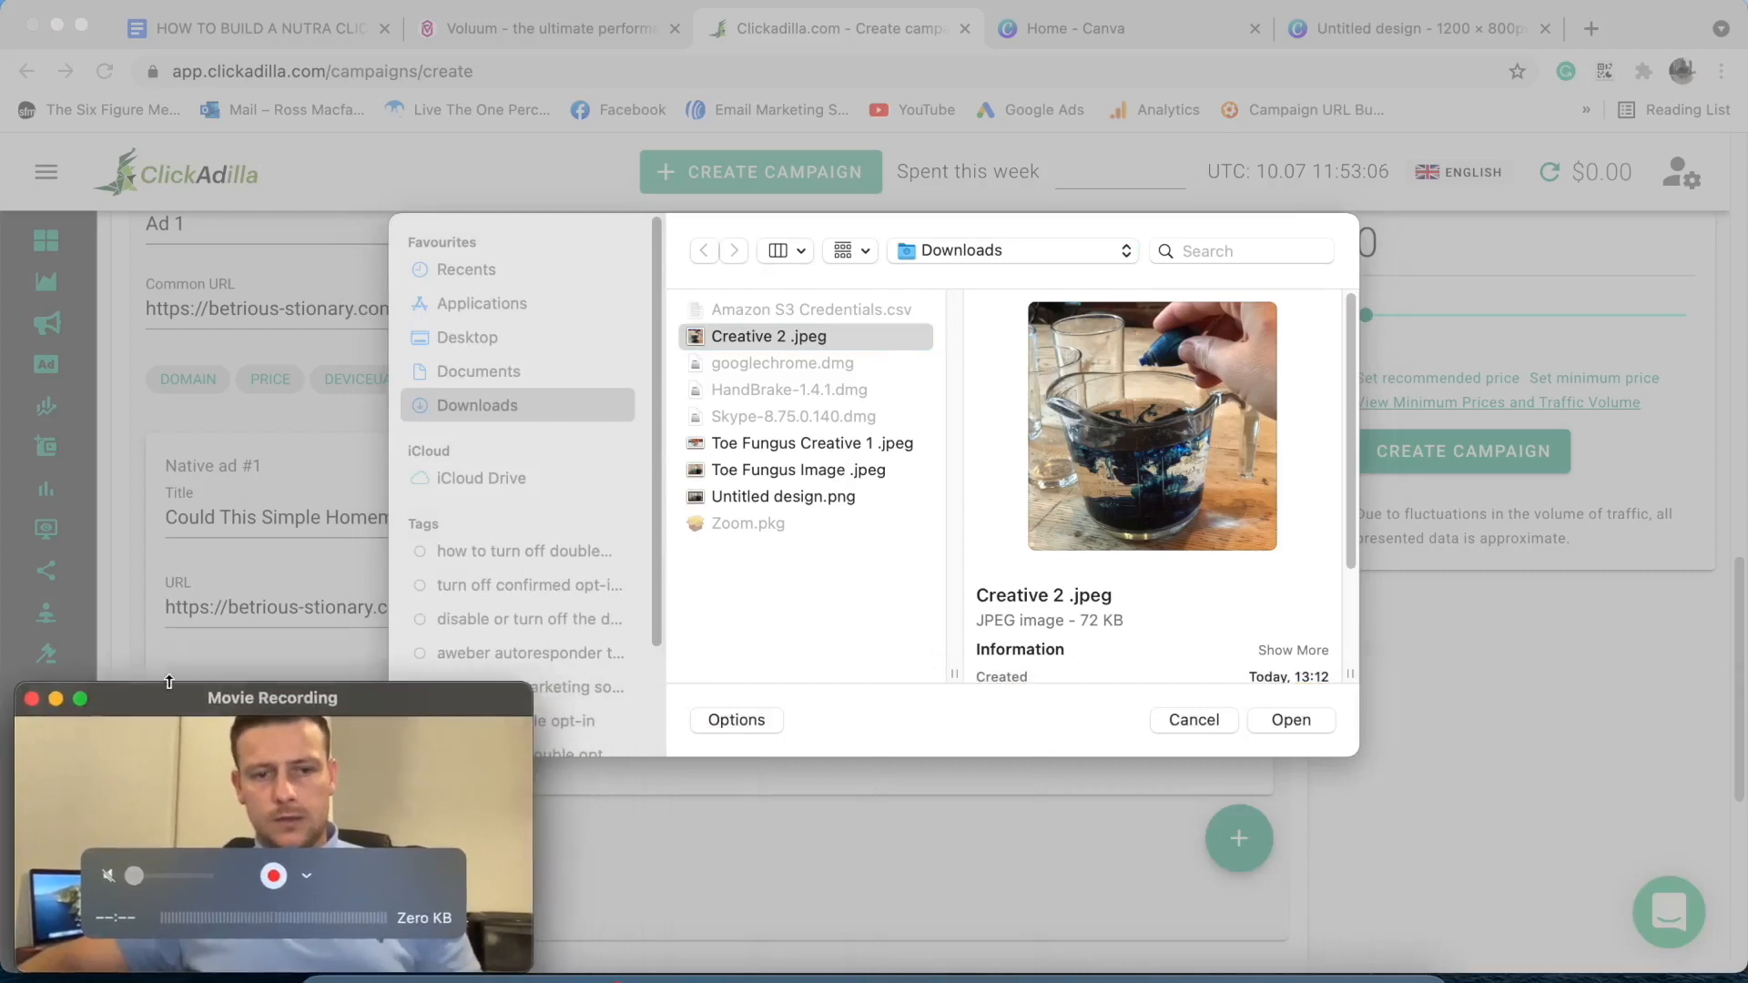
{"action": "left_click", "coordinate": [1291, 719]}
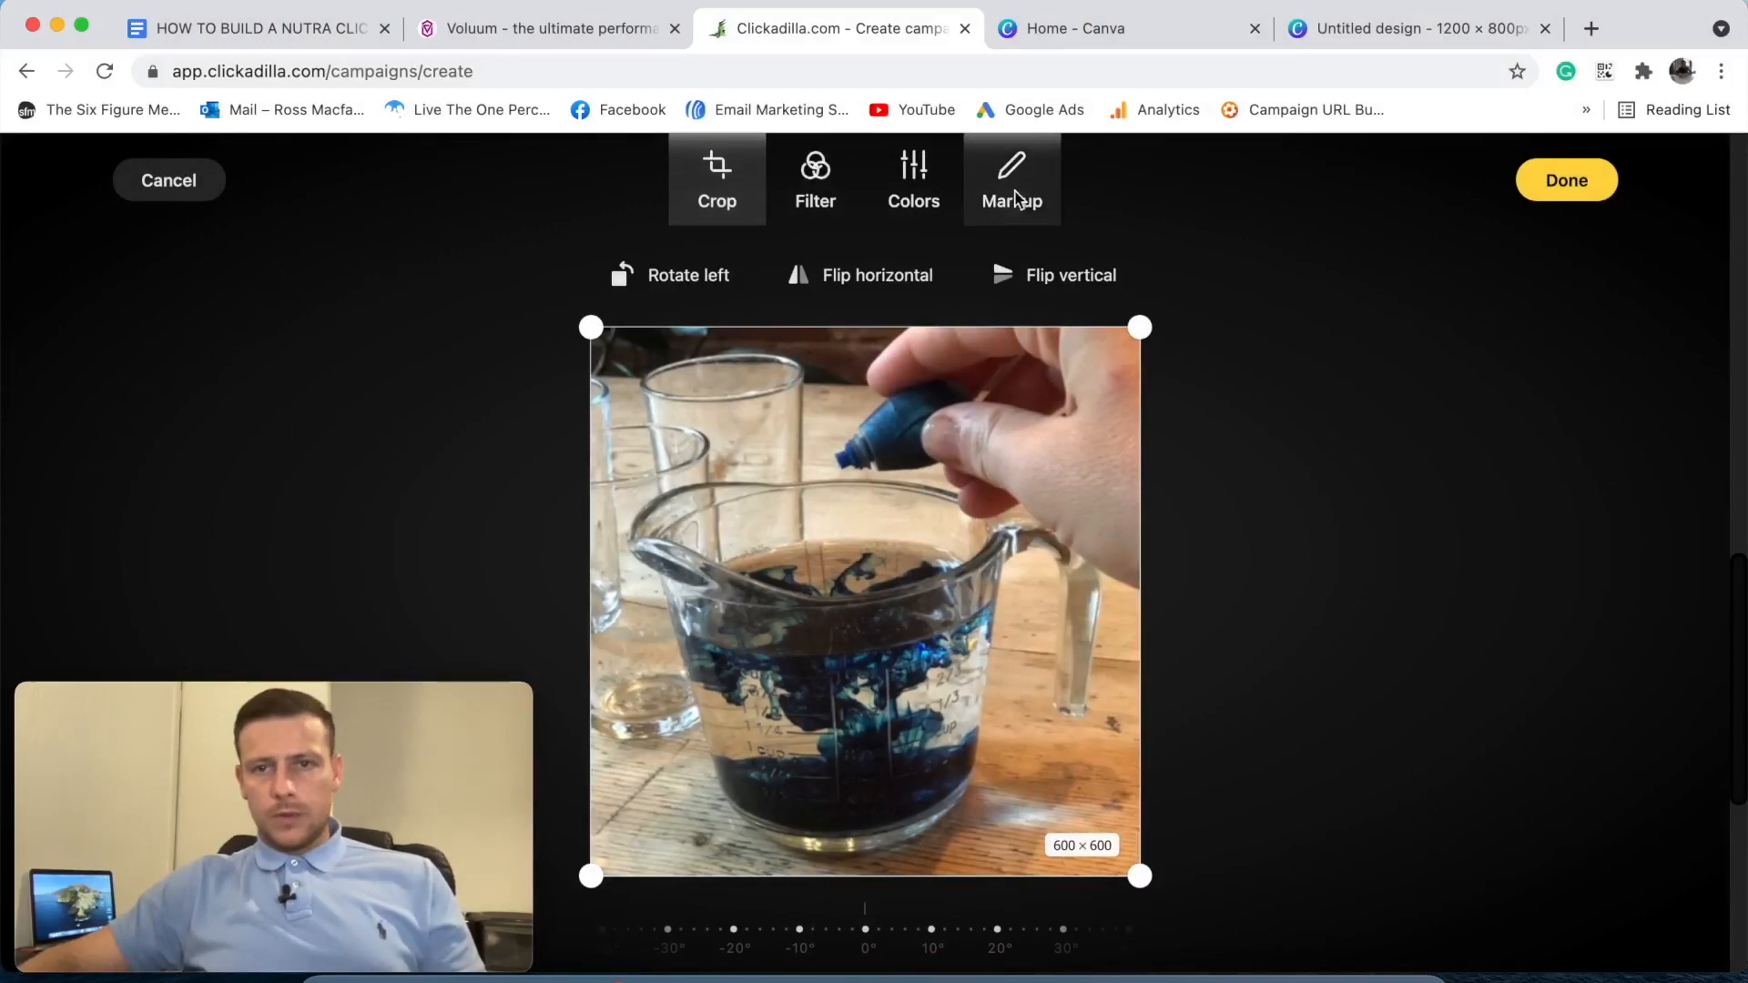
{"action": "left_click", "coordinate": [1568, 181]}
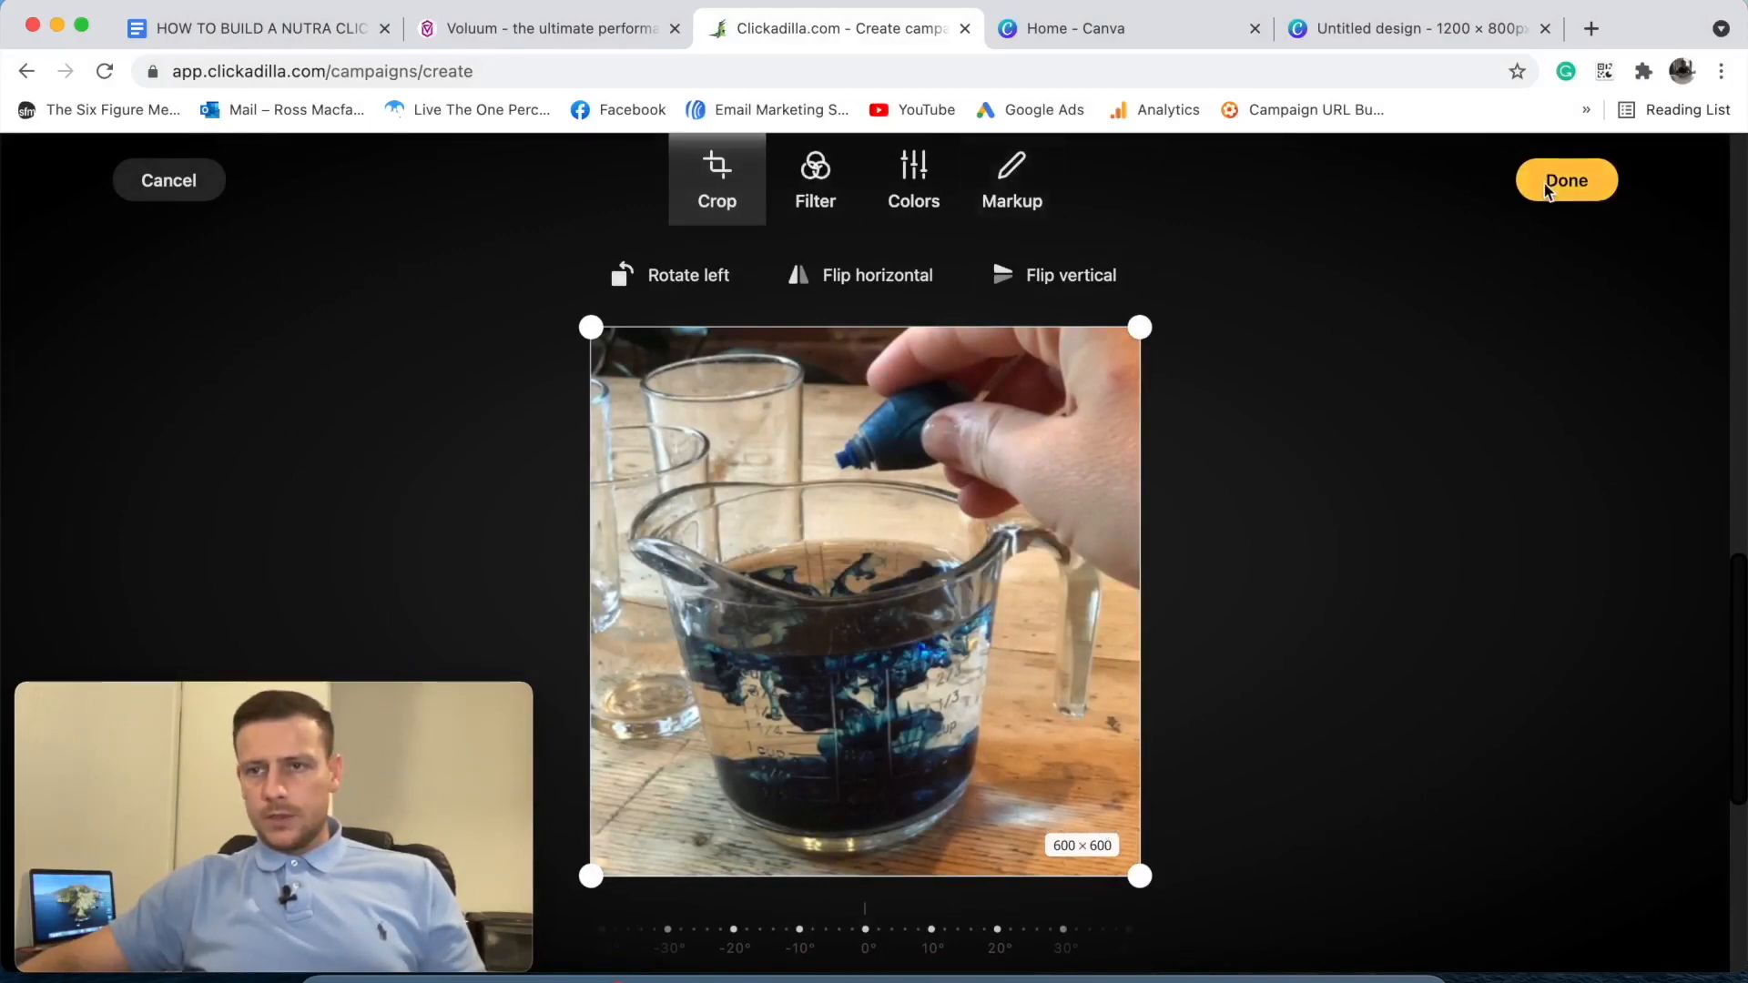
{"action": "left_click_drag", "start_coordinate": [323, 696], "coordinate": [1546, 708]}
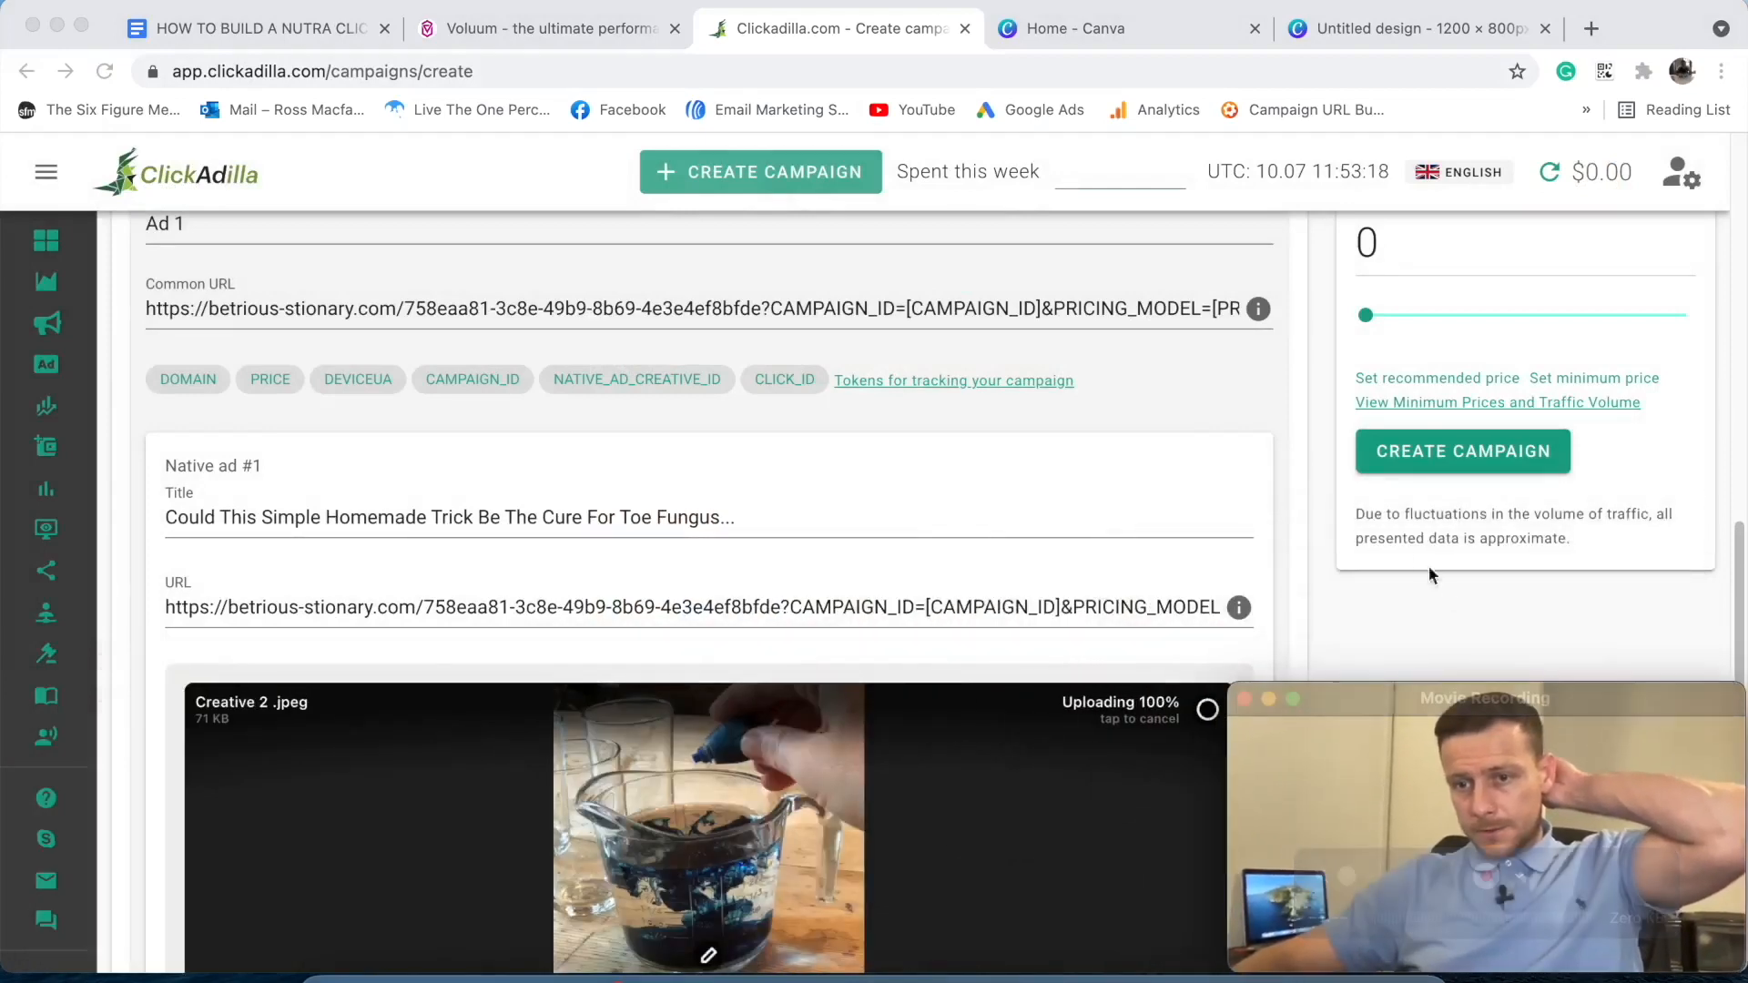
- Save the new native ad to the campaign's ads
{"action": "scroll", "coordinate": [877, 478], "scroll_direction": "down", "scroll_amount": 7}
{"action": "scroll", "coordinate": [871, 490], "scroll_direction": "down", "scroll_amount": 3}
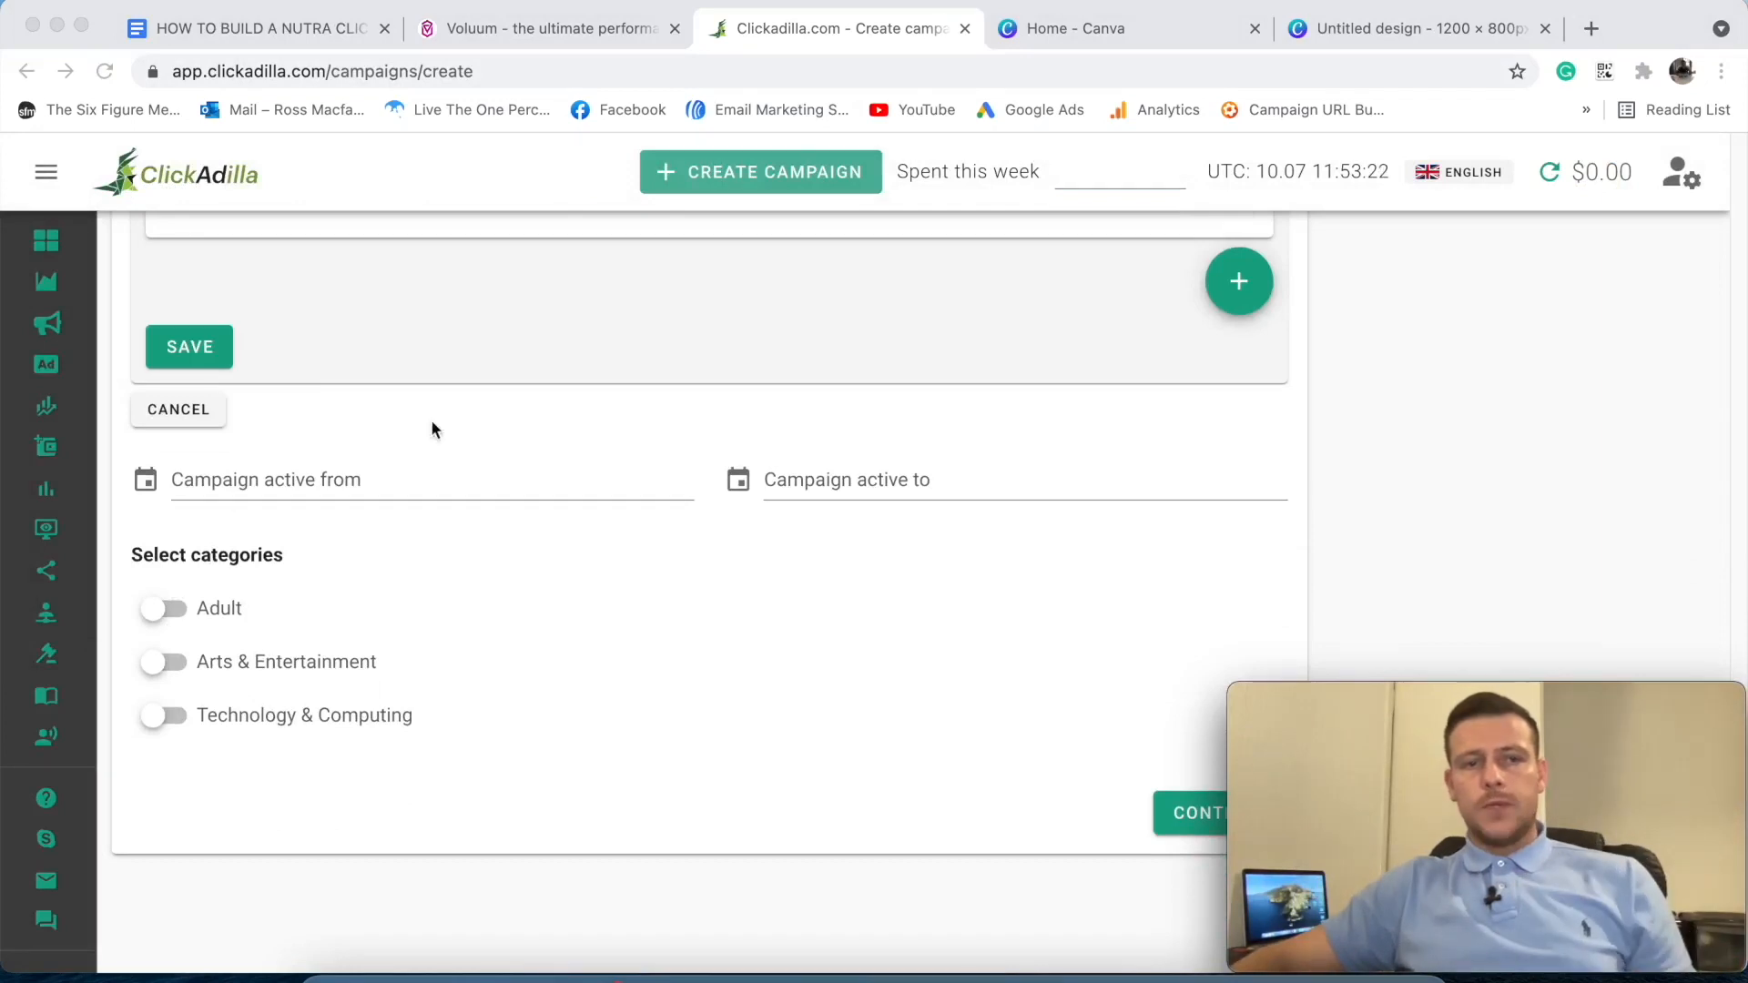
{"action": "left_click", "coordinate": [274, 361]}
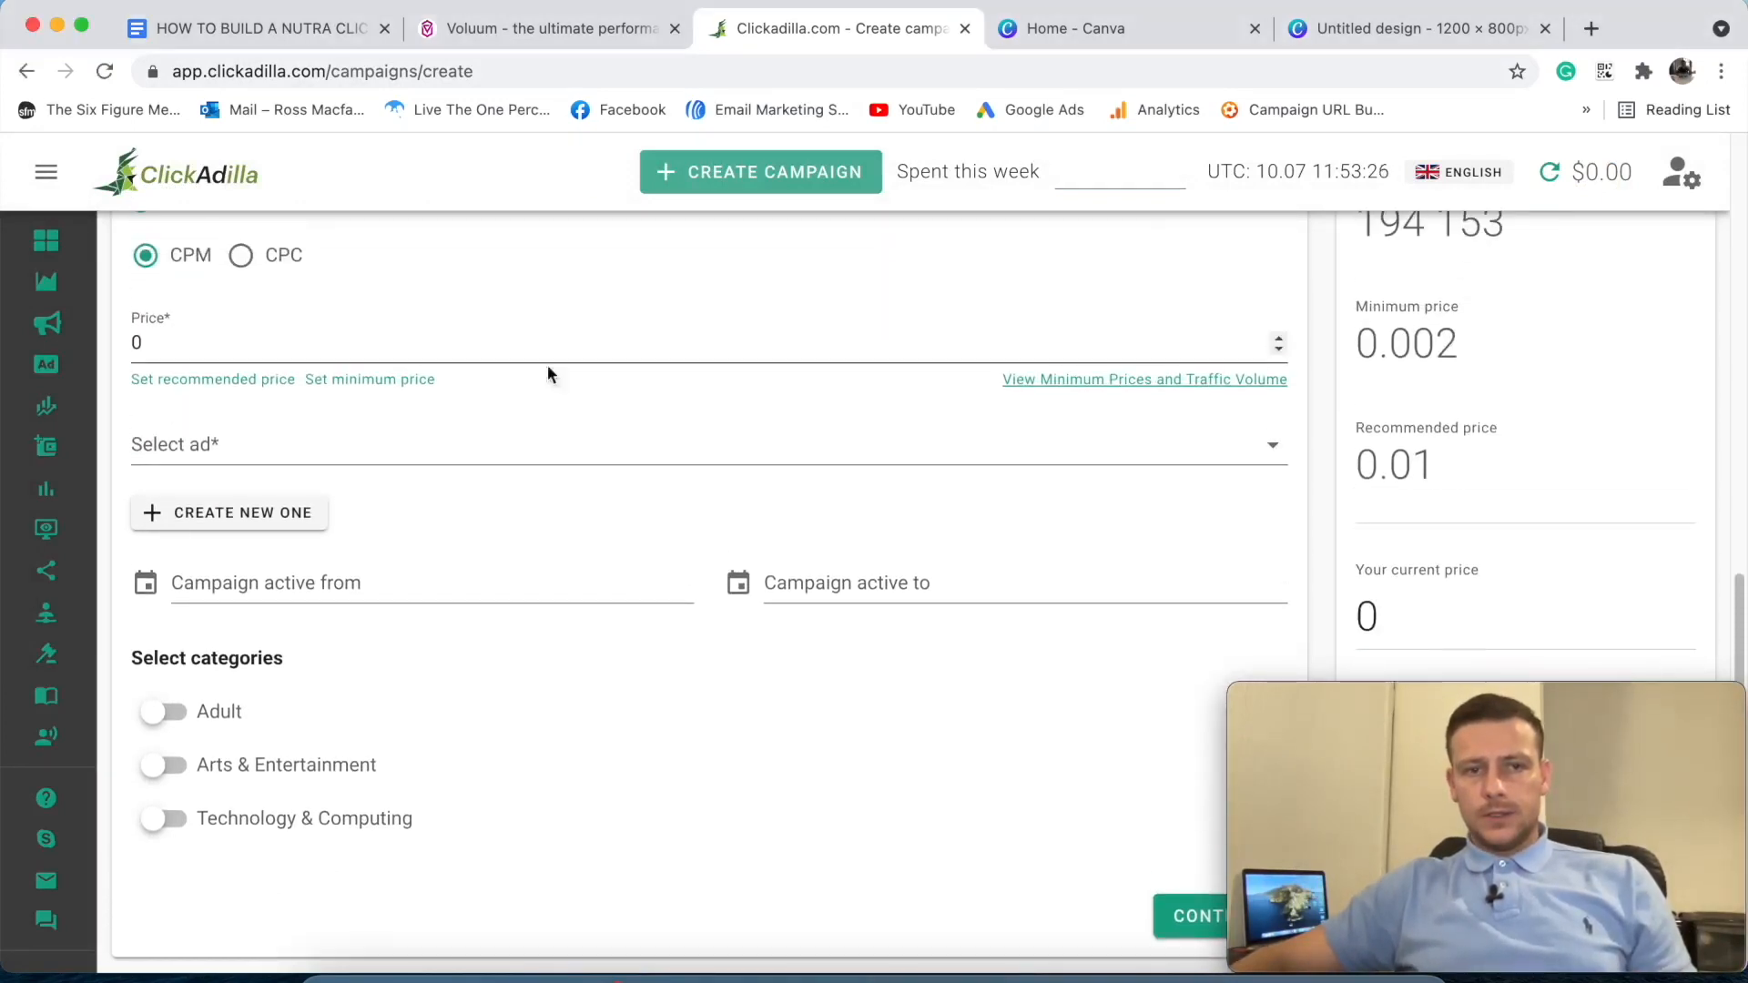
- Enable the Arts & Entertainment category for the campaign and continue to the targeting settings
{"action": "scroll", "coordinate": [450, 382], "scroll_direction": "down", "scroll_amount": 3}
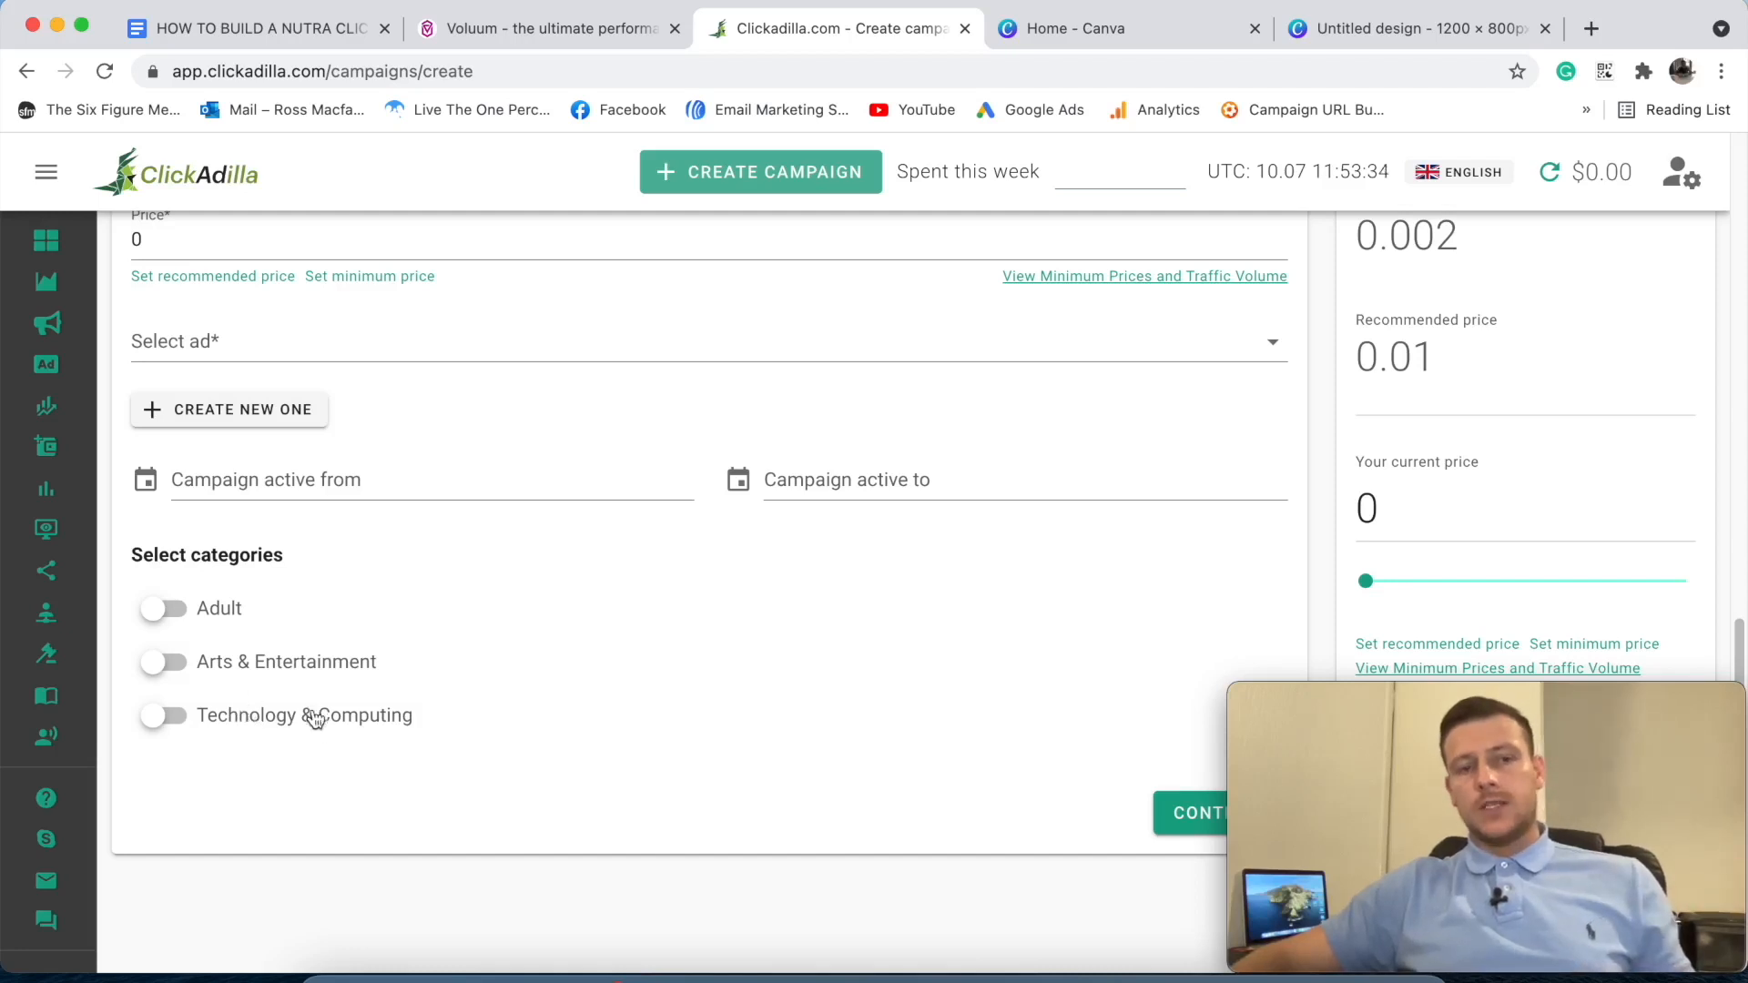
{"action": "left_click", "coordinate": [156, 720]}
{"action": "left_click", "coordinate": [166, 663]}
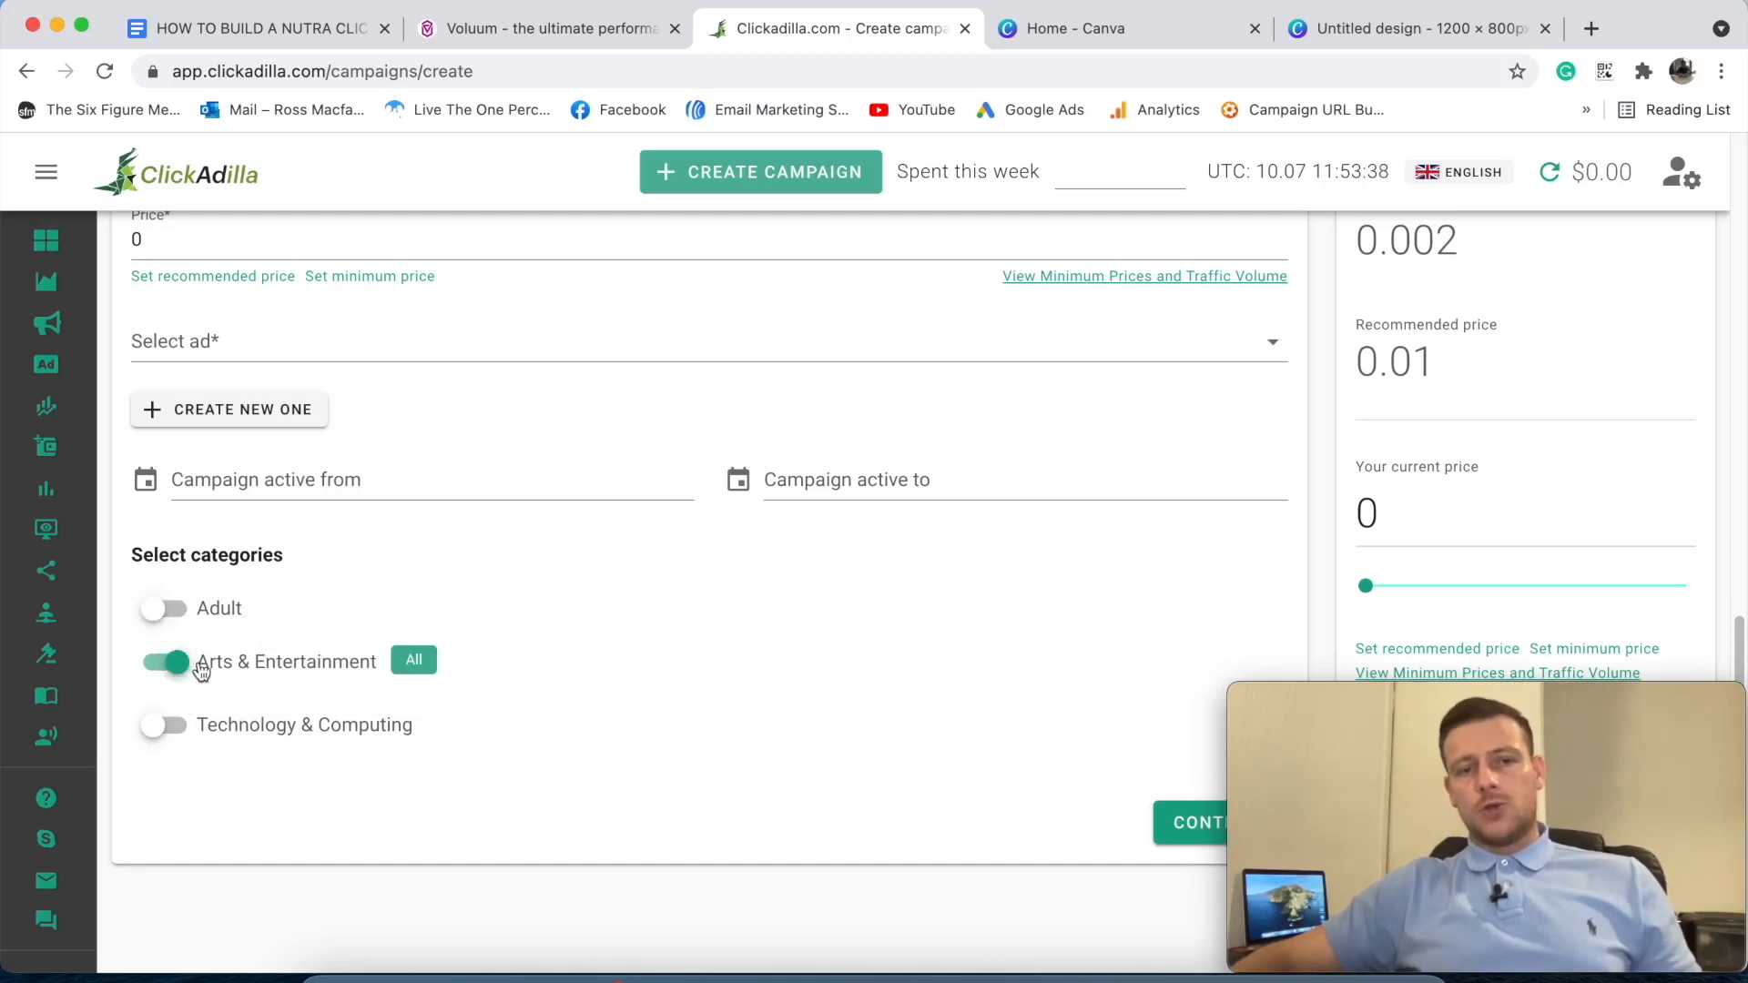
{"action": "left_click", "coordinate": [1186, 824]}
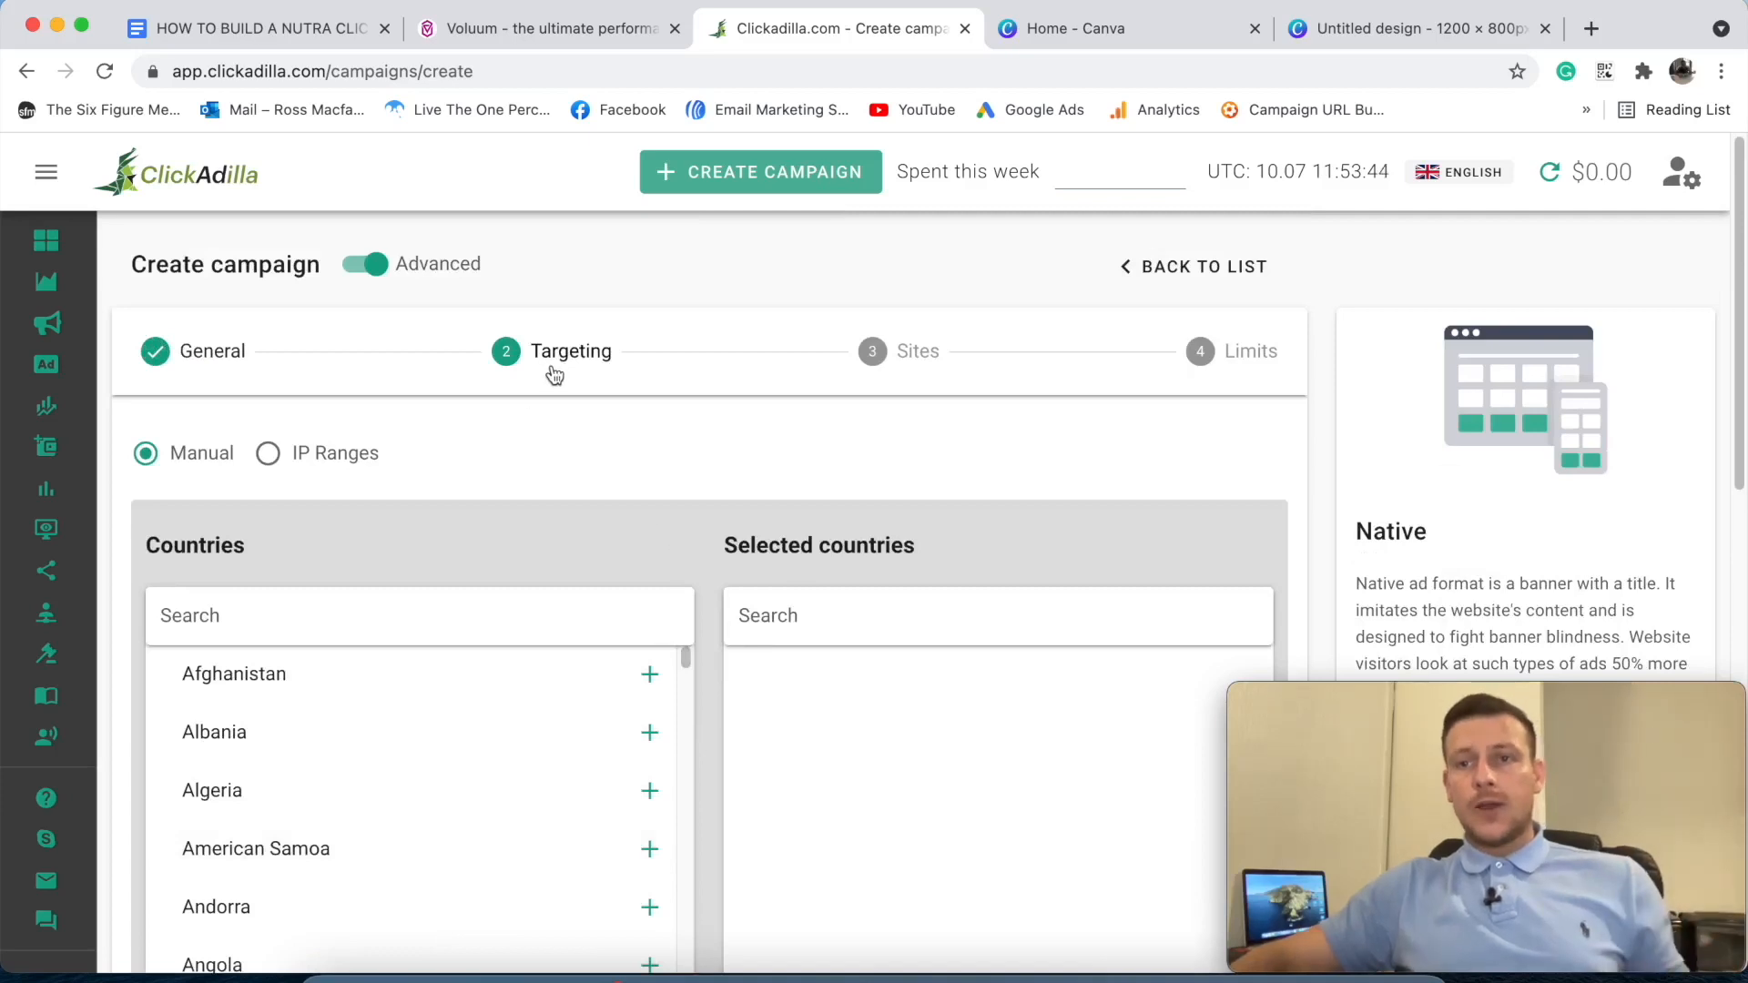
- Find "United" among the targeting countries and add United States of America to the selected countries
{"action": "scroll", "coordinate": [574, 382], "scroll_direction": "down", "scroll_amount": 3}
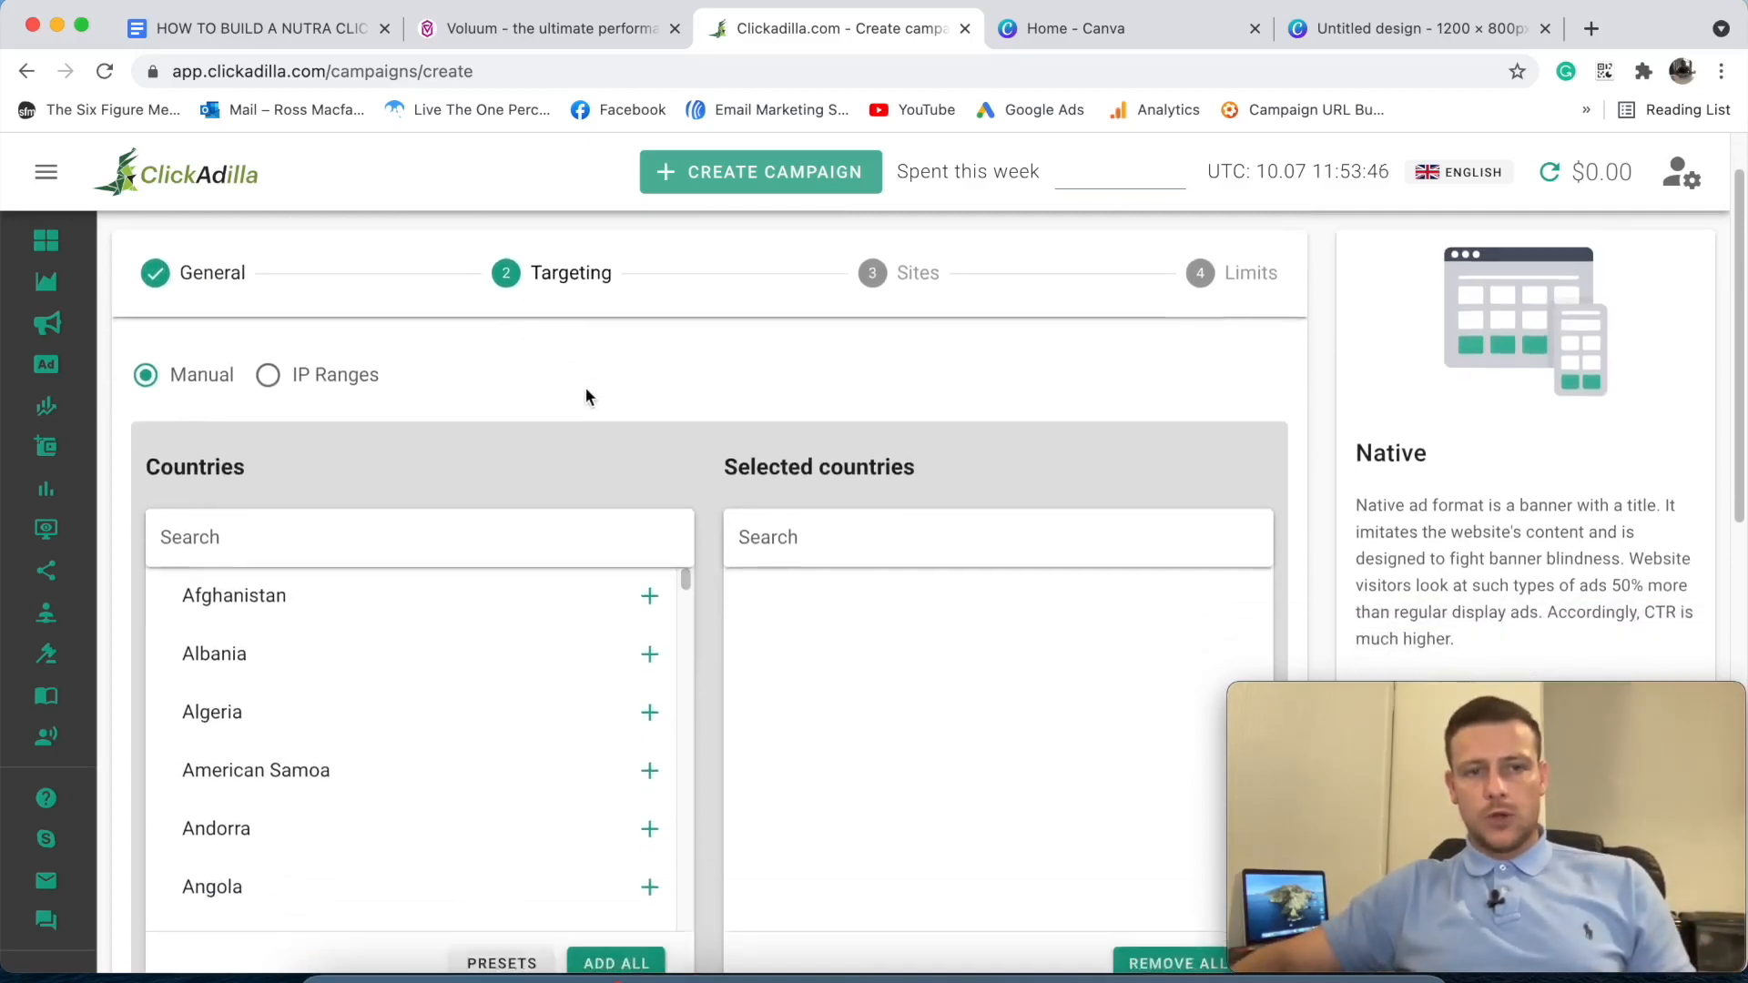
{"action": "left_click", "coordinate": [264, 495]}
{"action": "type", "text": "United"}
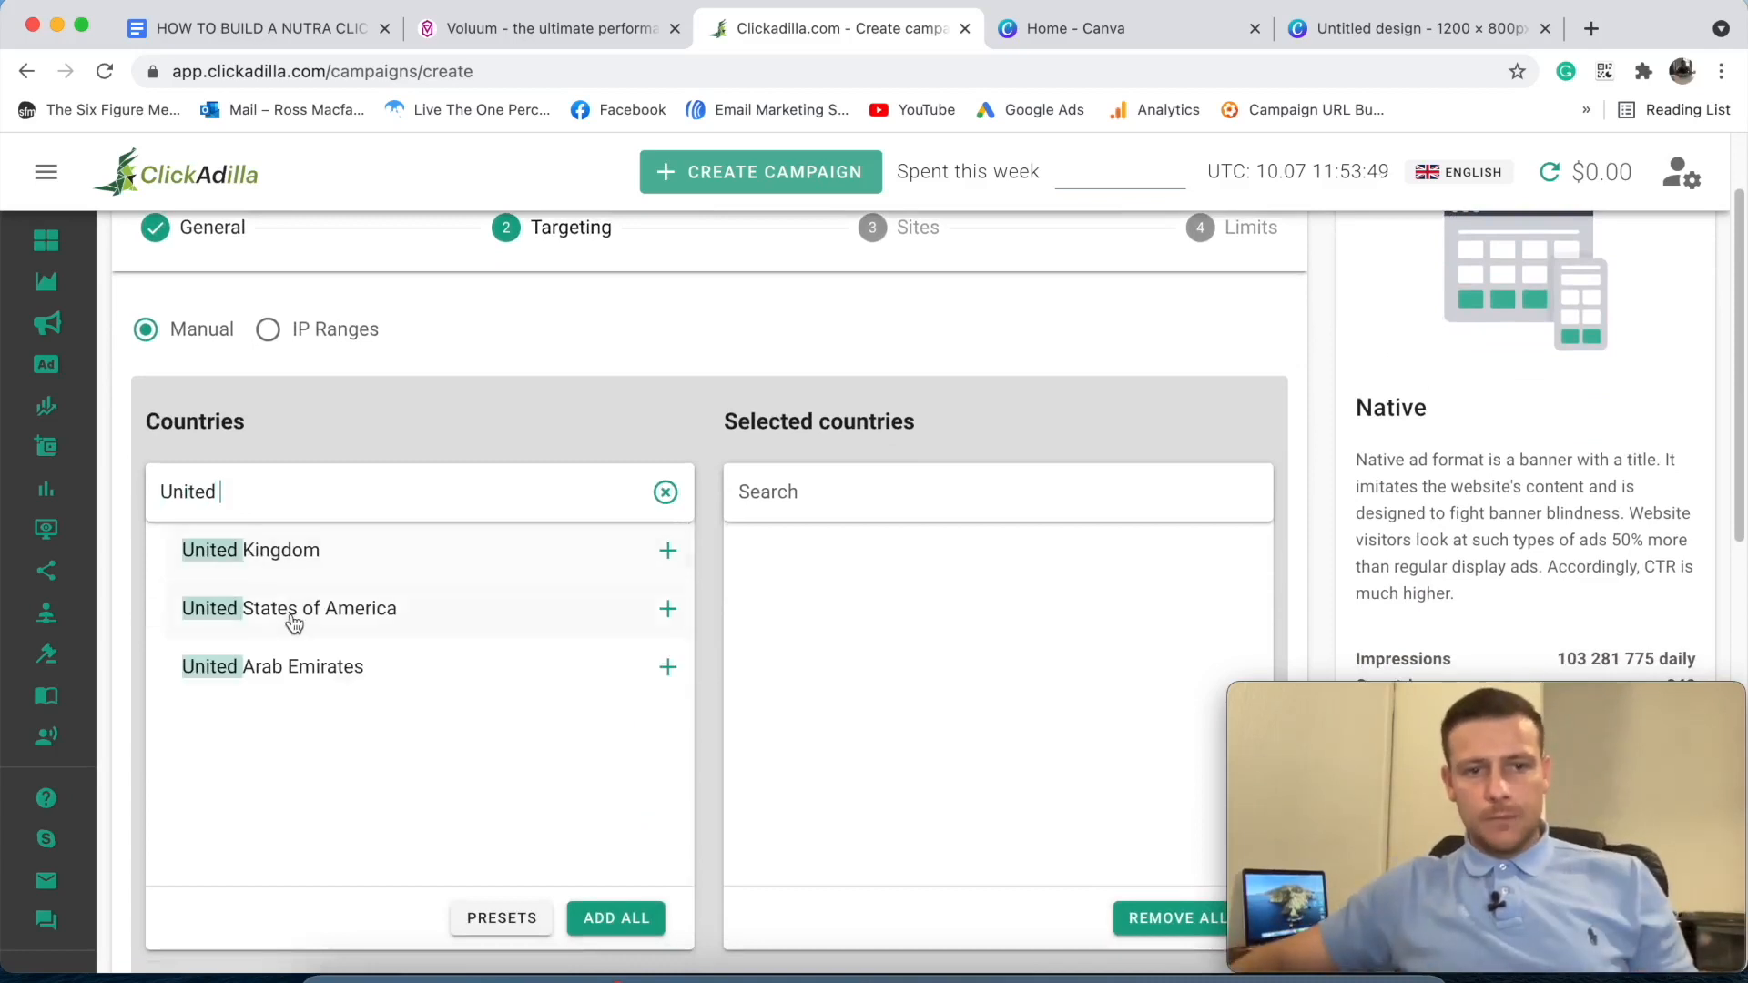
{"action": "left_click", "coordinate": [293, 622]}
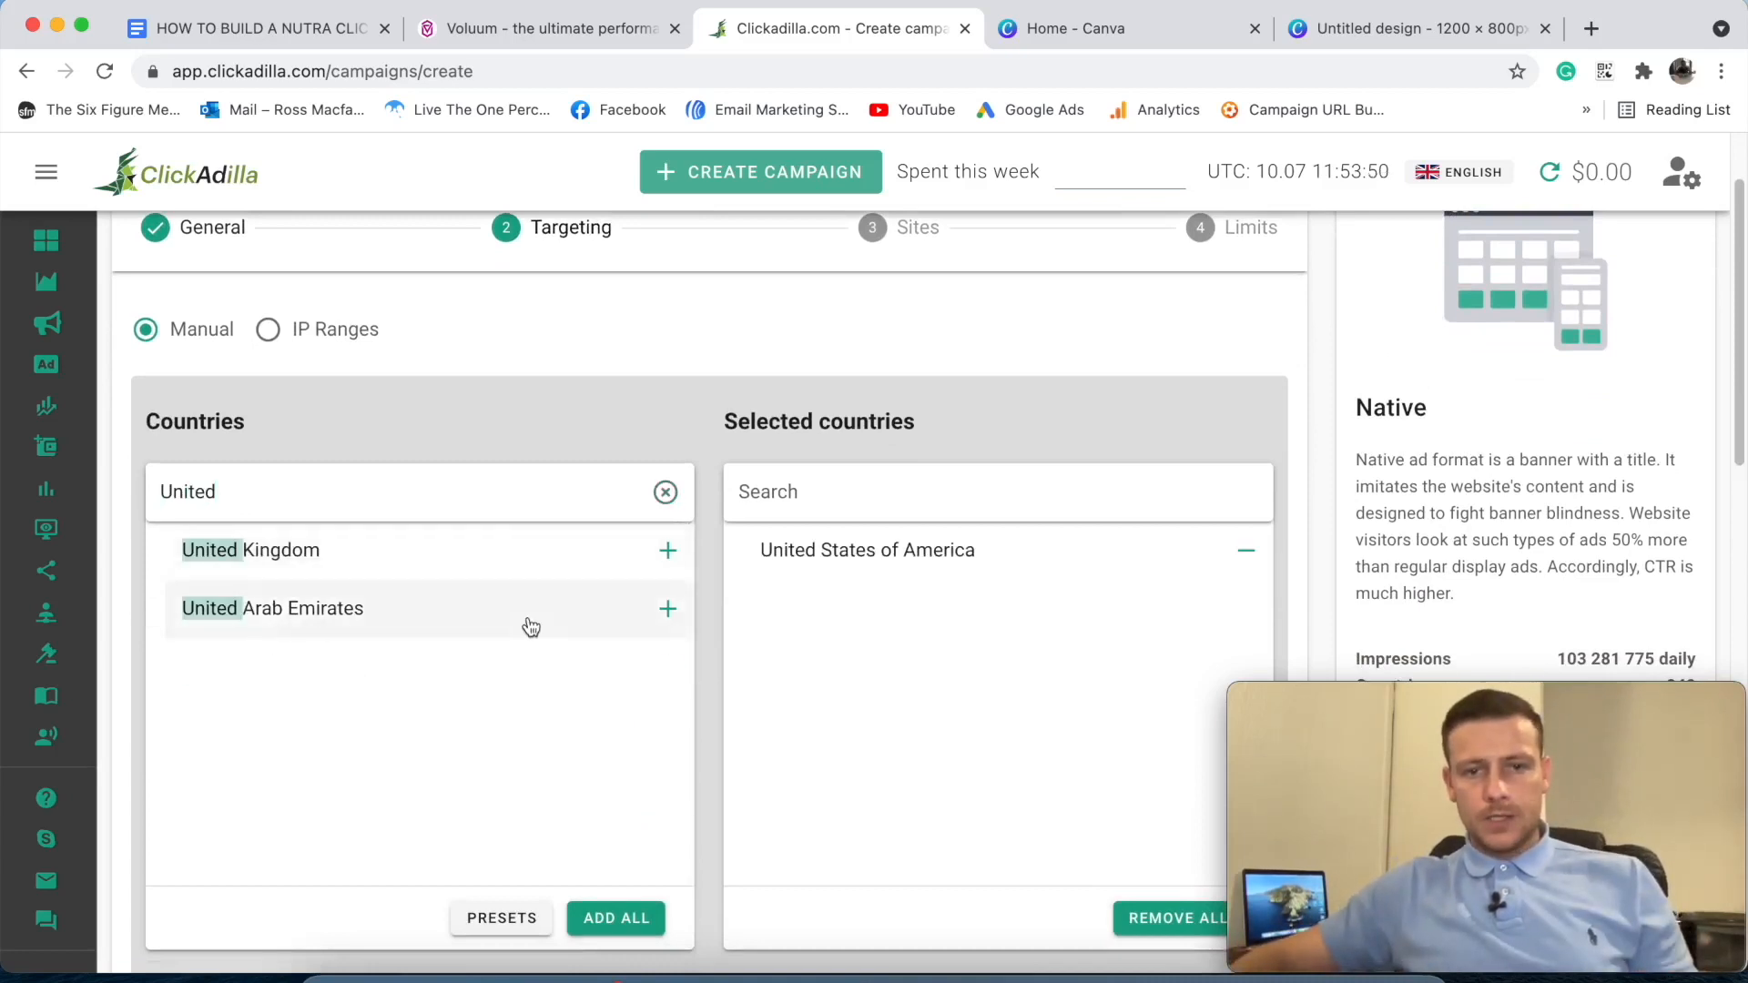
- Add all available US regions and all listed cities to the campaign's targeting
{"action": "scroll", "coordinate": [865, 601], "scroll_direction": "down", "scroll_amount": 5}
{"action": "scroll", "coordinate": [866, 599], "scroll_direction": "down", "scroll_amount": 2}
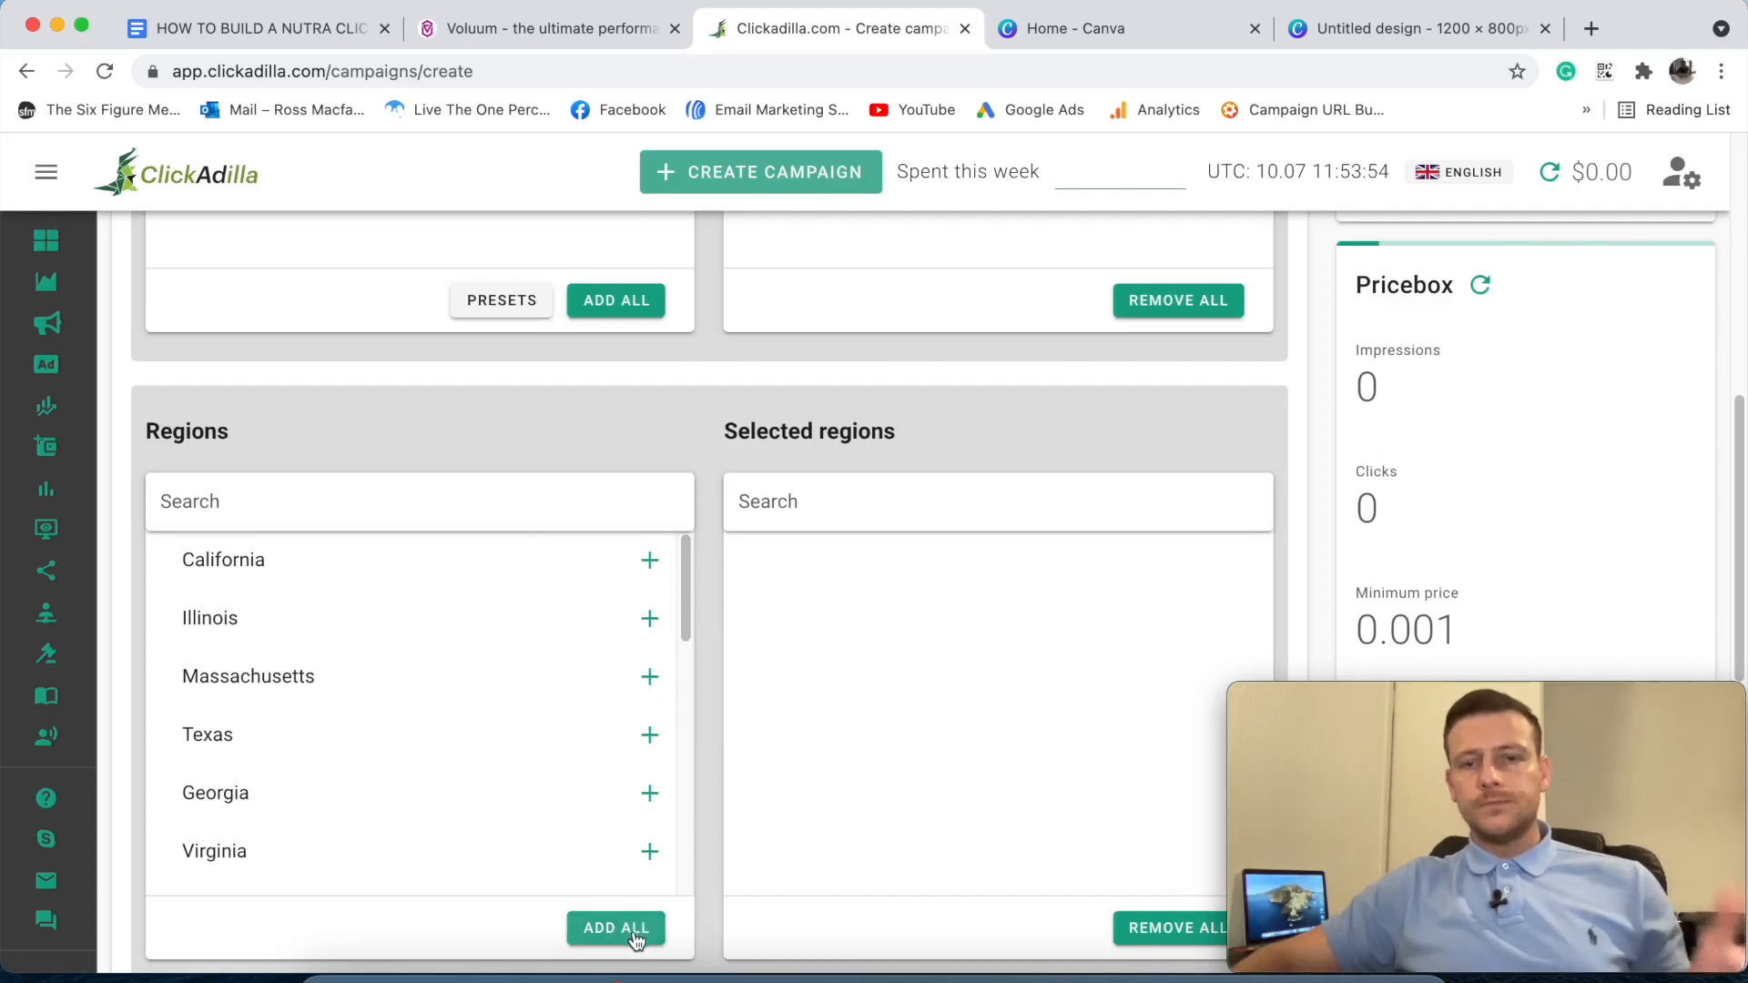
{"action": "scroll", "coordinate": [801, 719], "scroll_direction": "down", "scroll_amount": 2}
{"action": "left_click", "coordinate": [628, 759]}
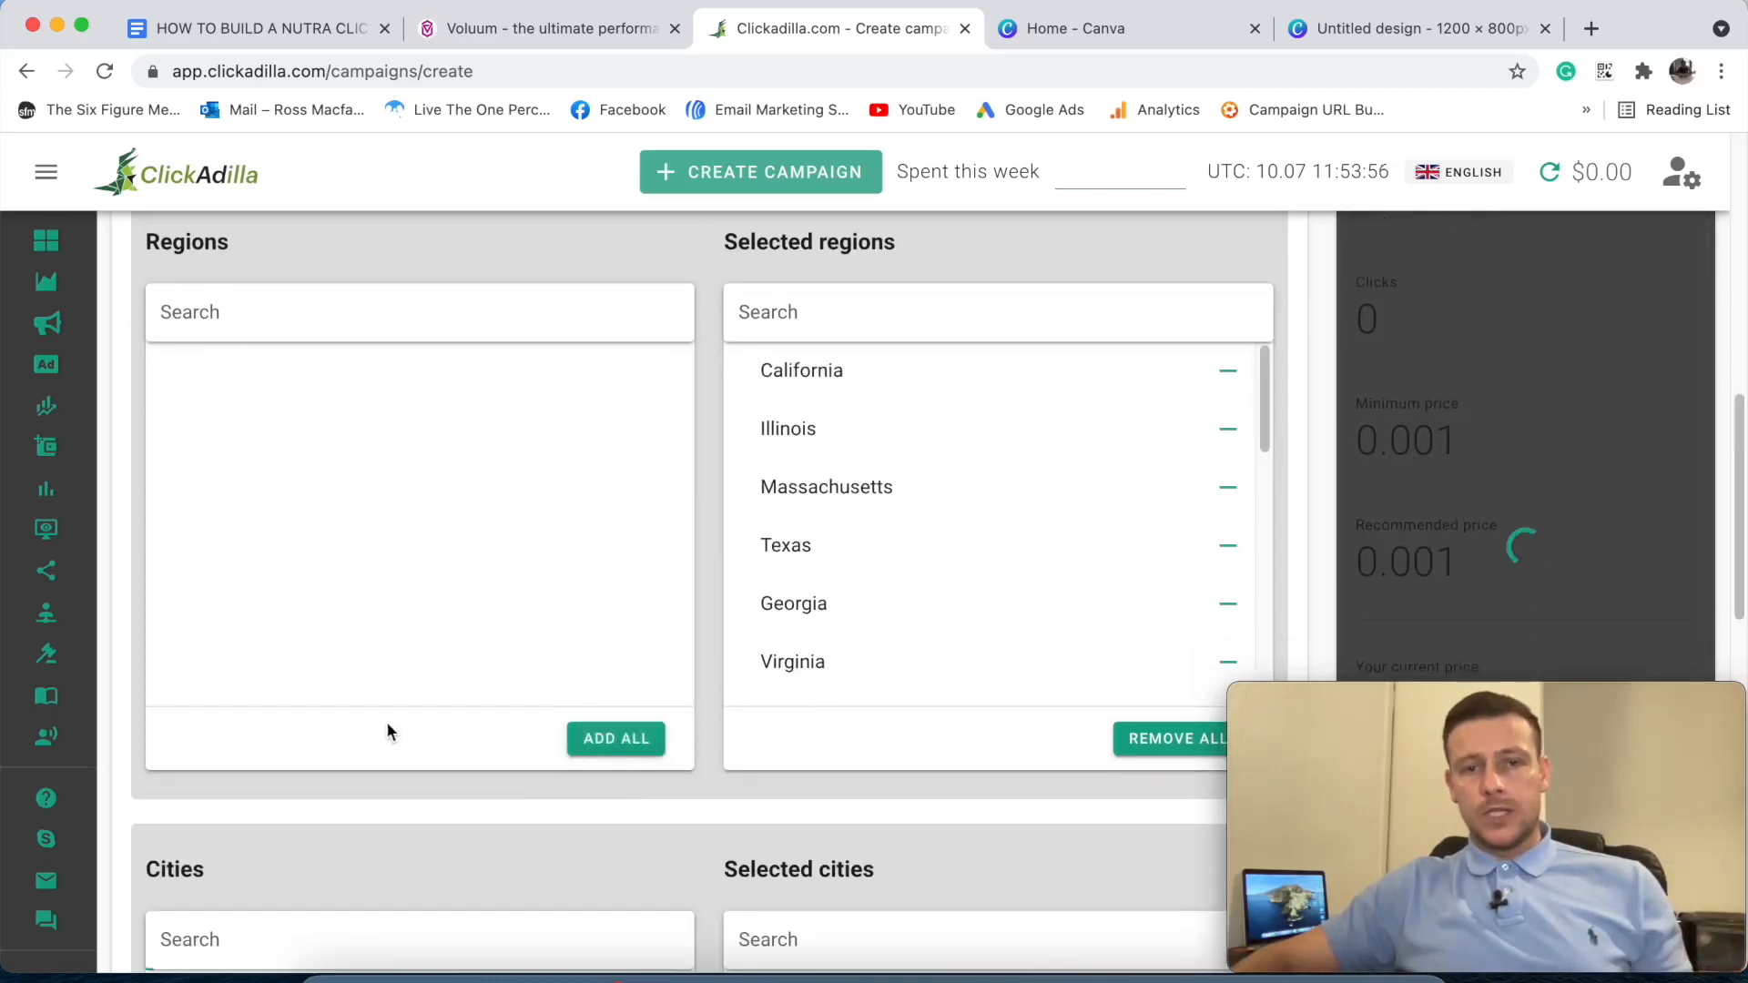
{"action": "scroll", "coordinate": [554, 616], "scroll_direction": "down", "scroll_amount": 6}
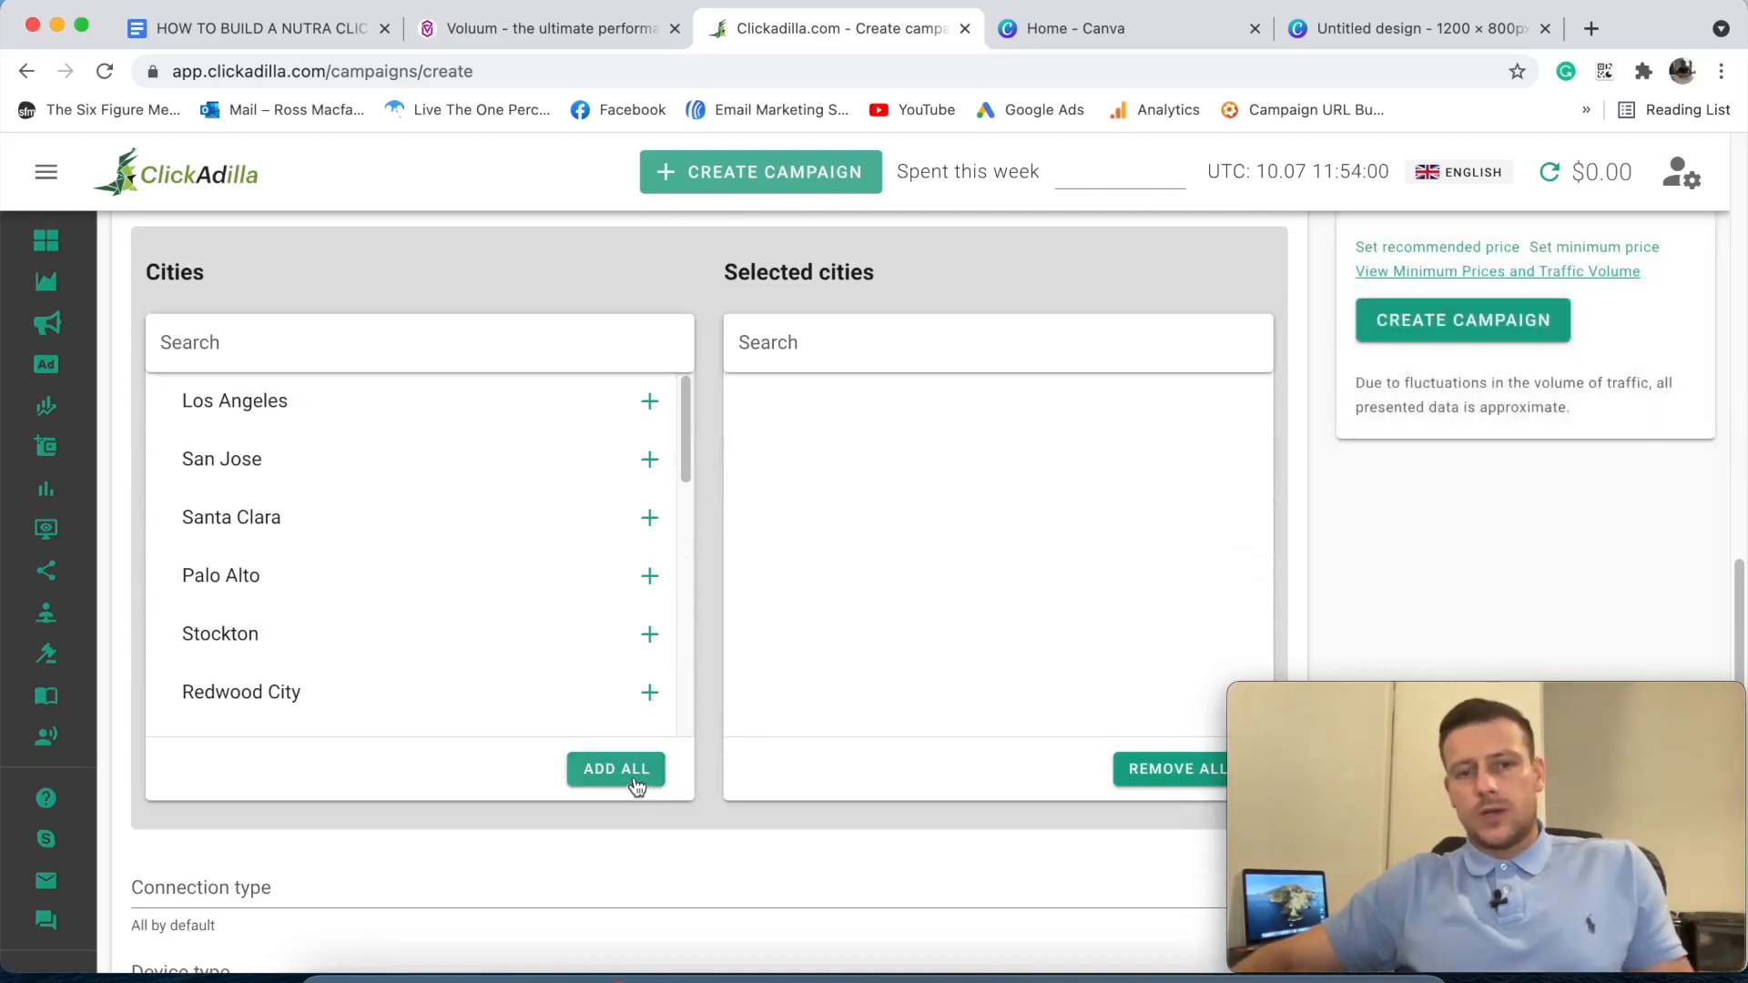
{"action": "left_click", "coordinate": [635, 776]}
- Set the connection type to All types and the device type to Desktop
{"action": "scroll", "coordinate": [578, 679], "scroll_direction": "down", "scroll_amount": 5}
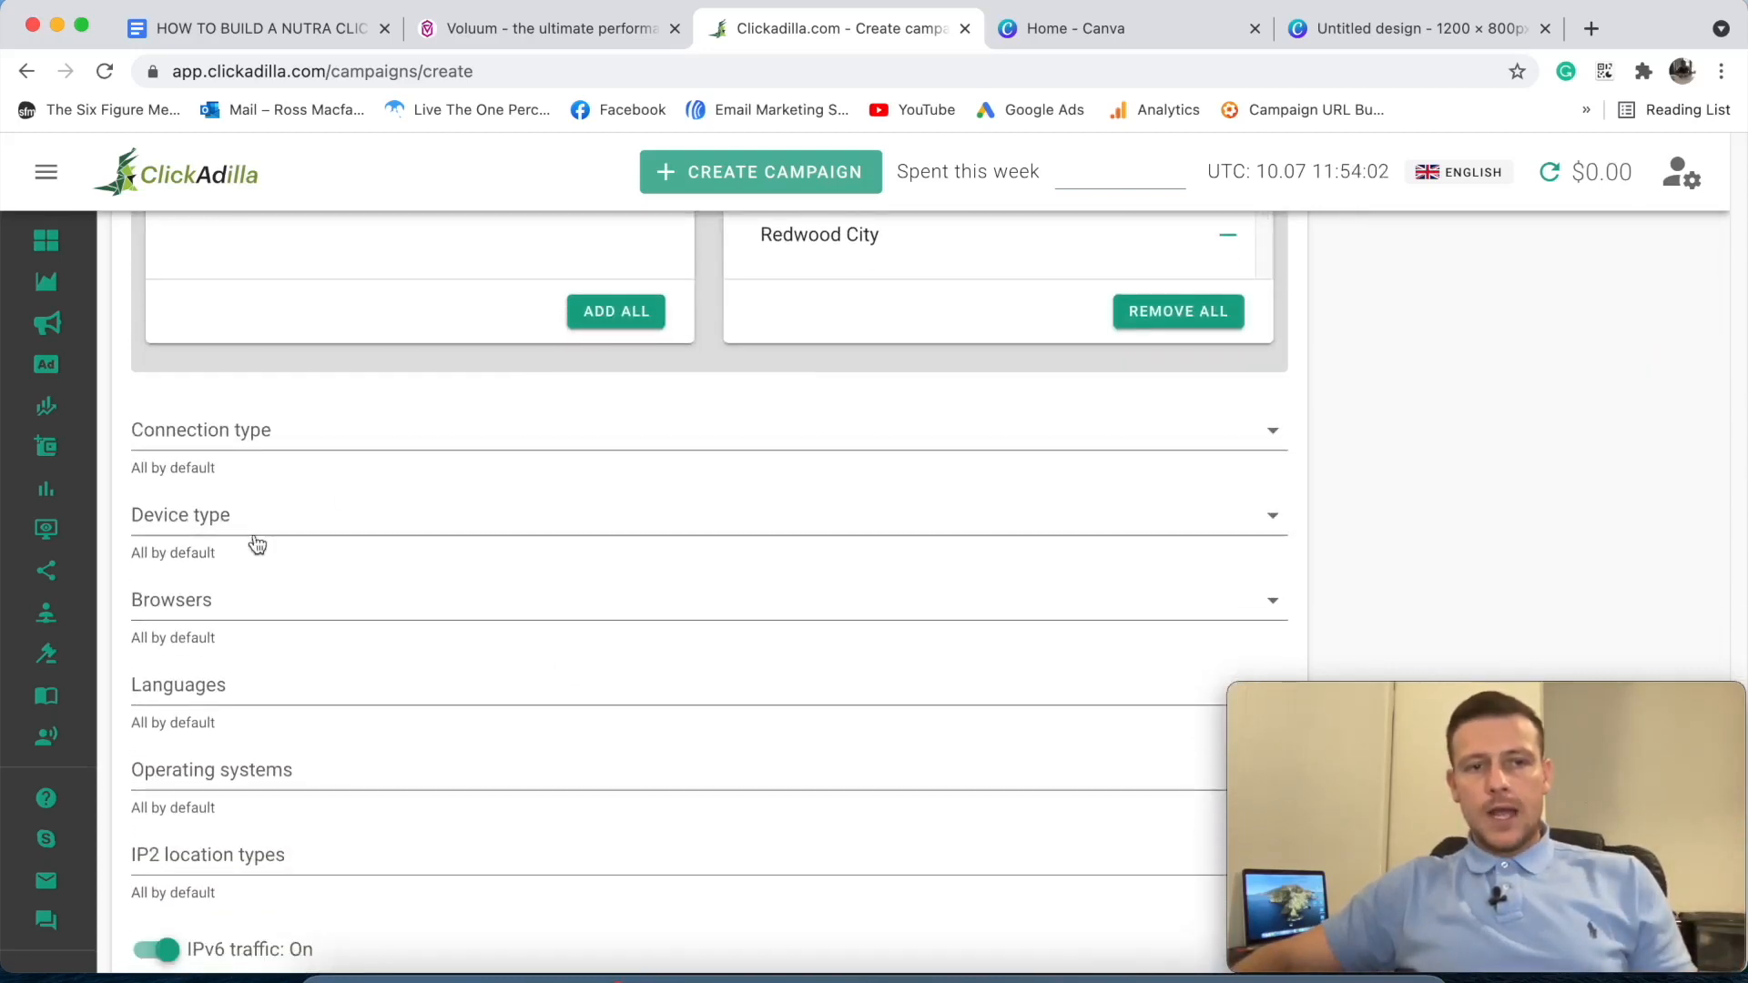
{"action": "left_click", "coordinate": [300, 438]}
{"action": "left_click", "coordinate": [215, 468]}
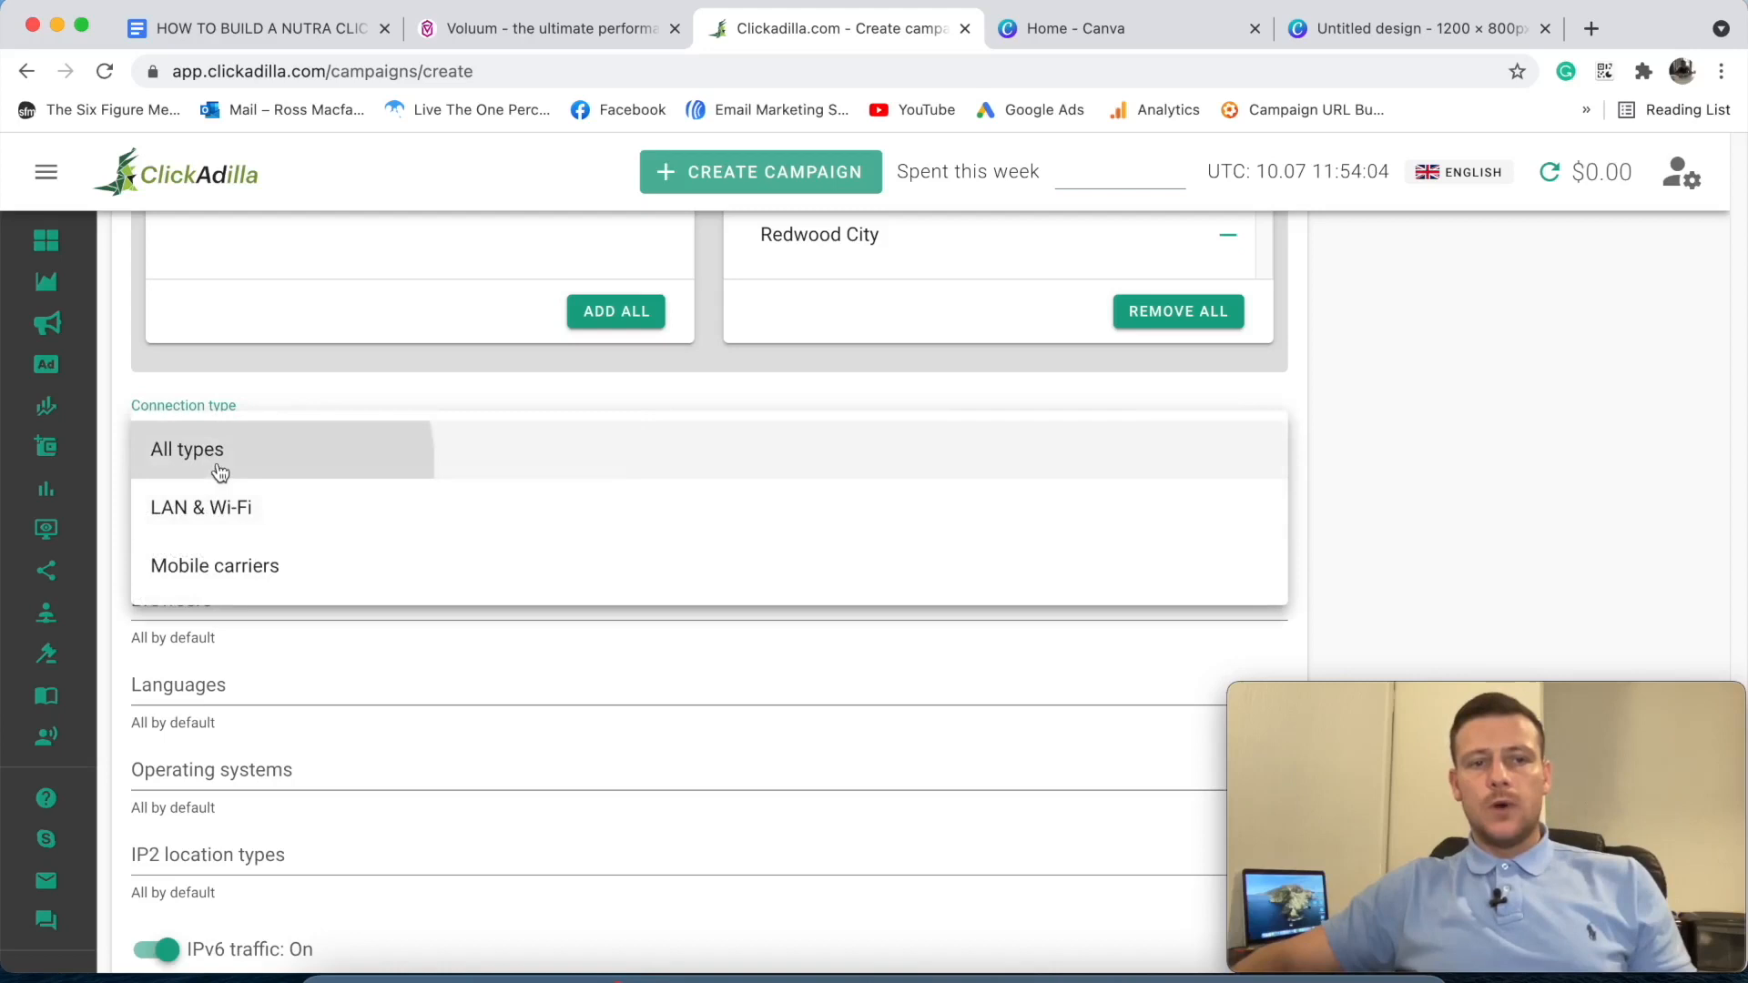
{"action": "left_click", "coordinate": [217, 518]}
{"action": "left_click", "coordinate": [292, 535]}
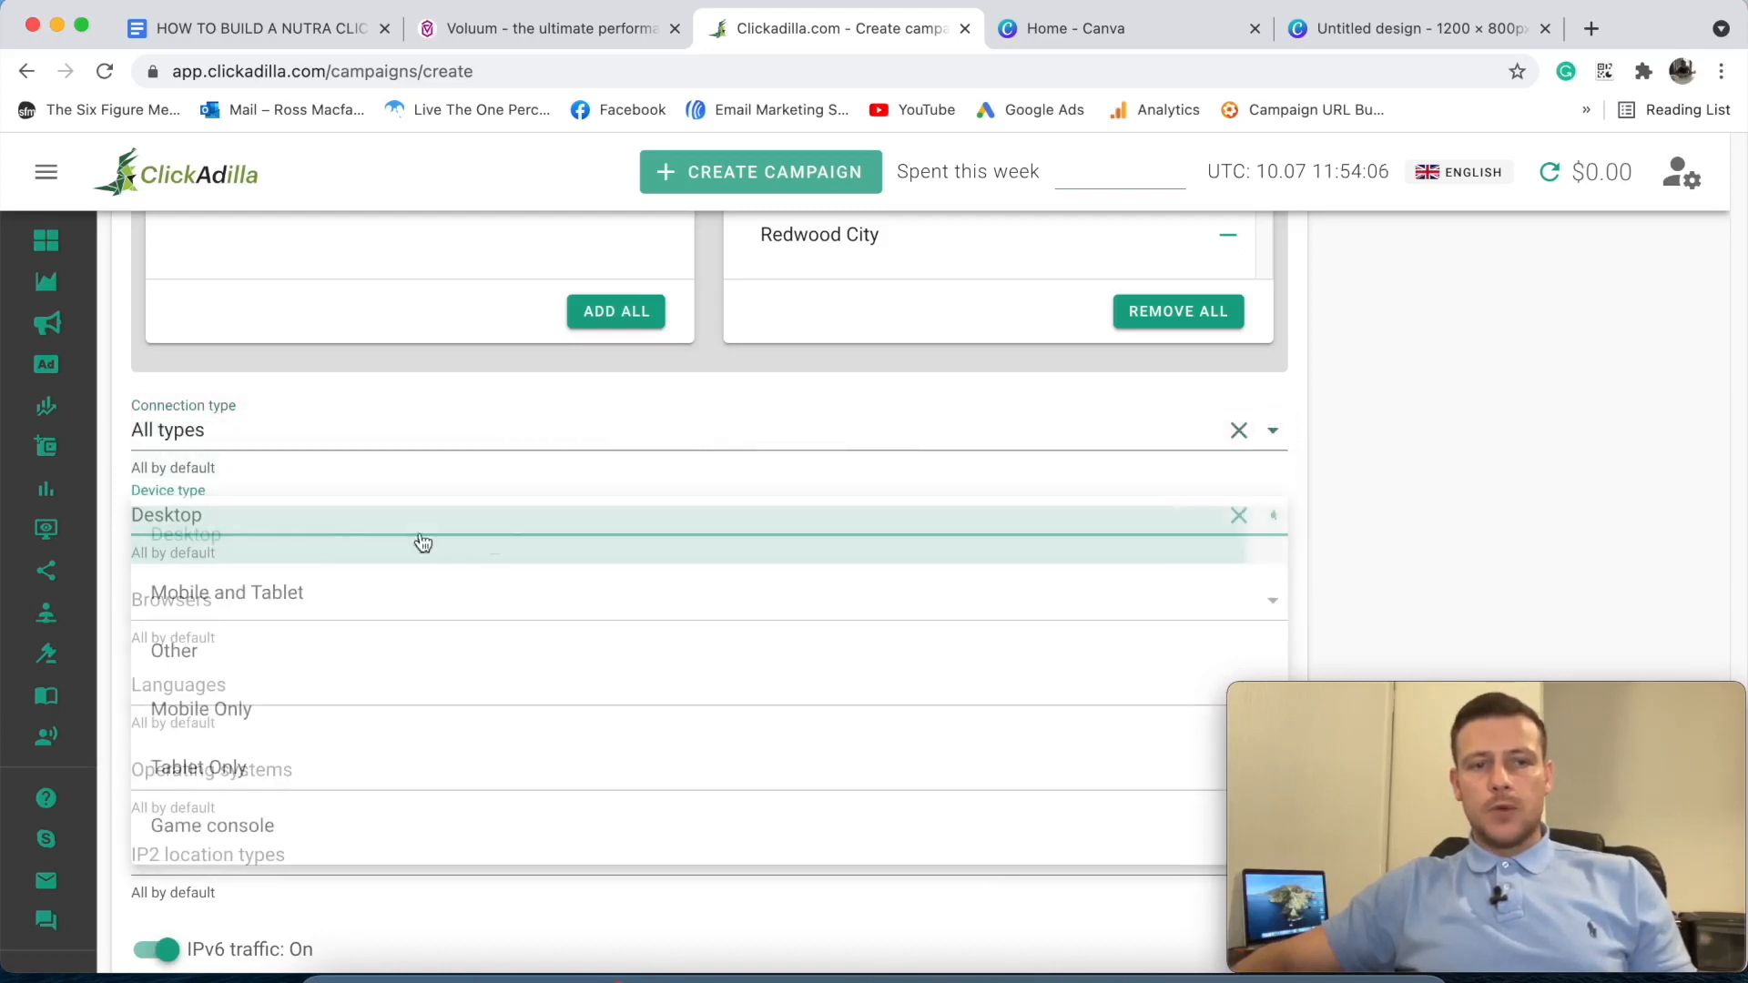
- Restrict the targeted languages to English and continue to the site settings
{"action": "scroll", "coordinate": [531, 519], "scroll_direction": "down", "scroll_amount": 1}
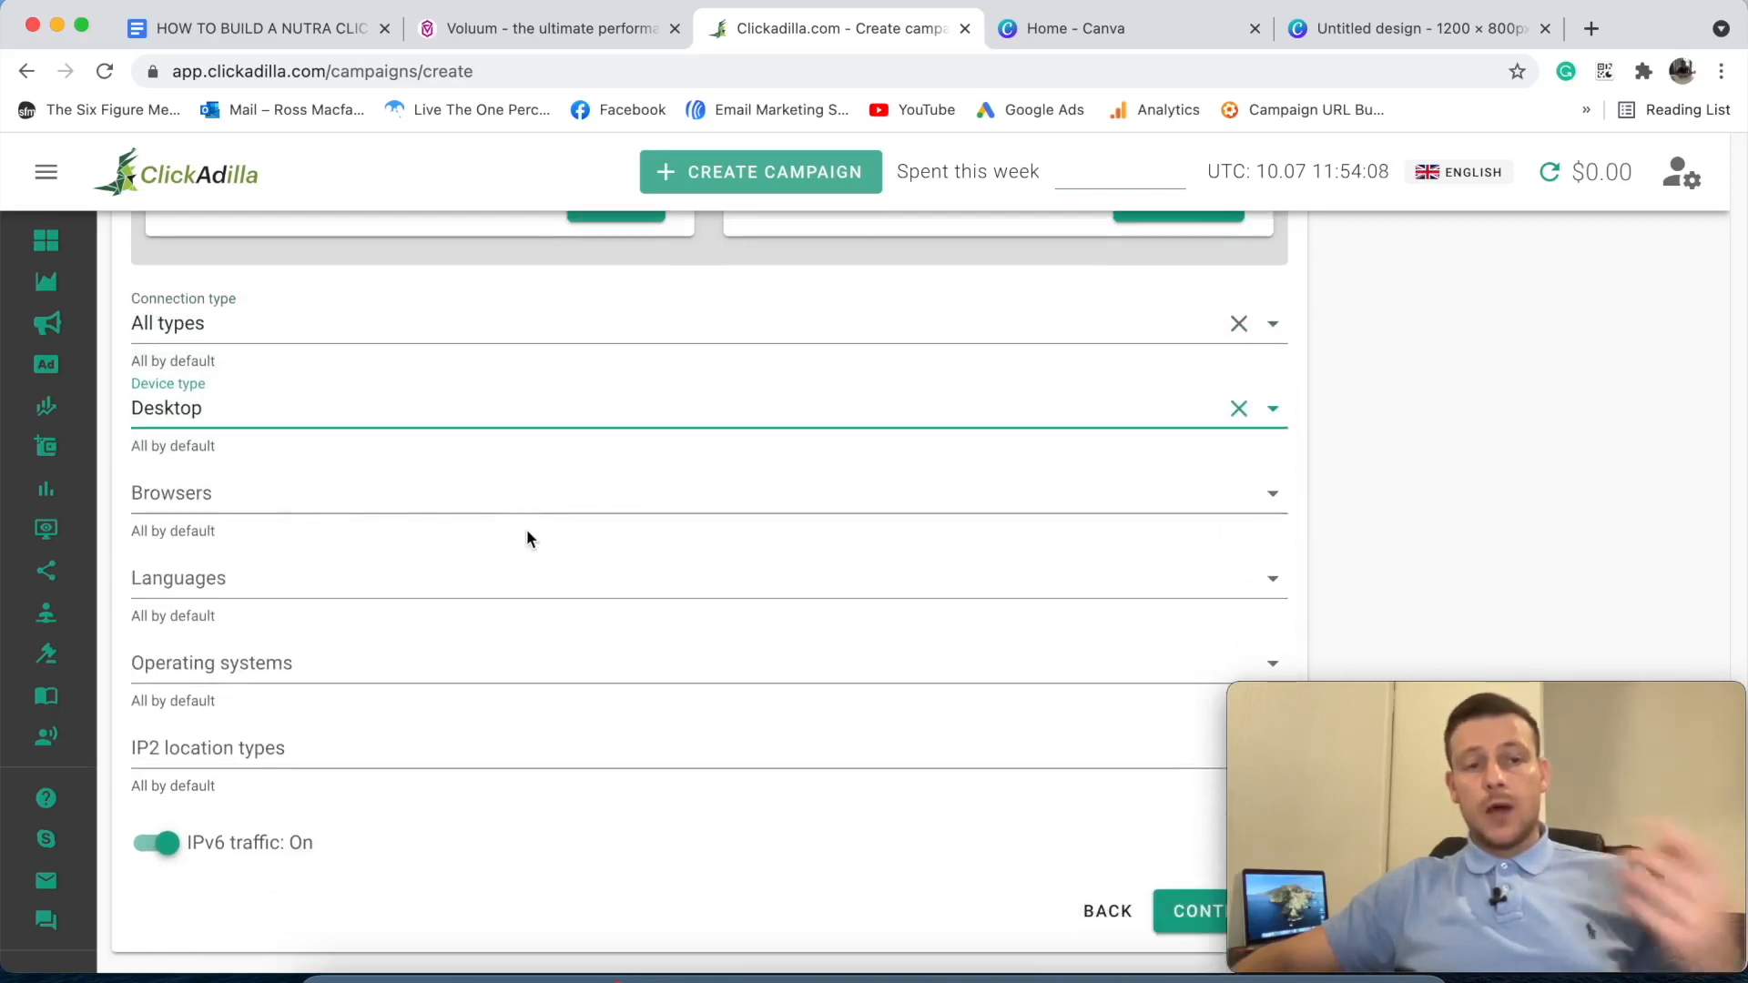
{"action": "left_click", "coordinate": [436, 576]}
{"action": "scroll", "coordinate": [356, 674], "scroll_direction": "down", "scroll_amount": 7}
{"action": "scroll", "coordinate": [372, 693], "scroll_direction": "down", "scroll_amount": 10}
{"action": "scroll", "coordinate": [362, 701], "scroll_direction": "down", "scroll_amount": 5}
{"action": "left_click", "coordinate": [165, 761]}
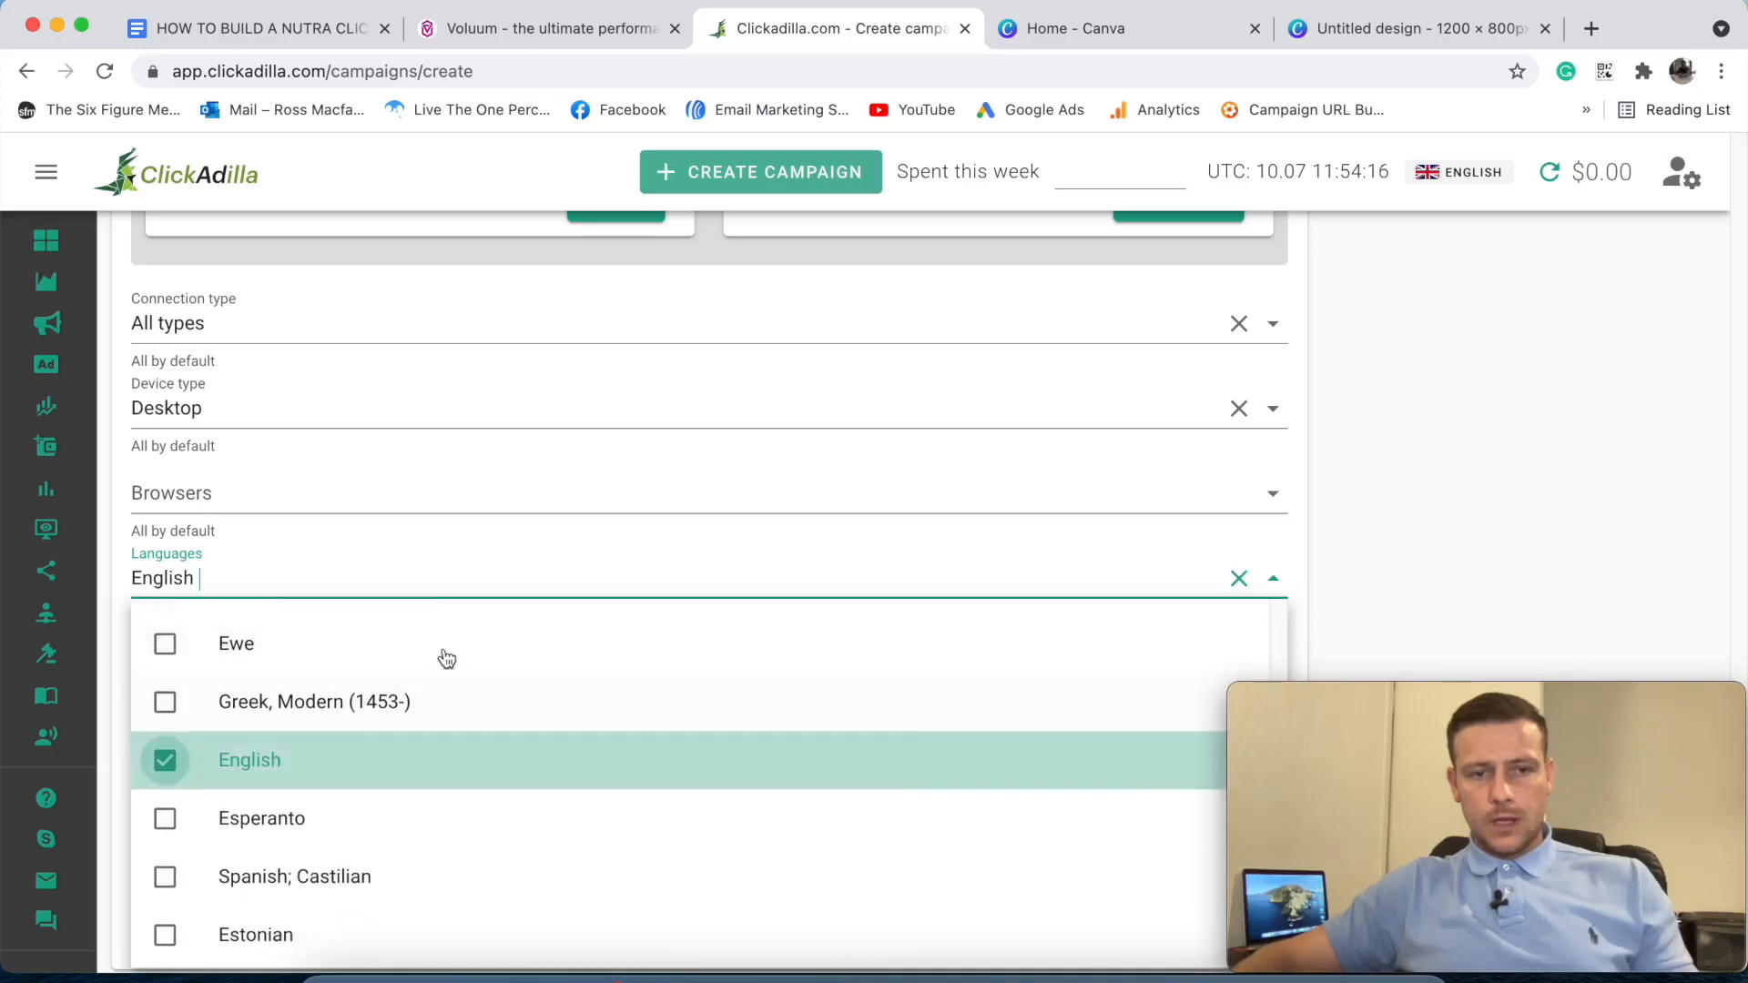
{"action": "left_click", "coordinate": [1331, 544]}
{"action": "scroll", "coordinate": [783, 537], "scroll_direction": "down", "scroll_amount": 3}
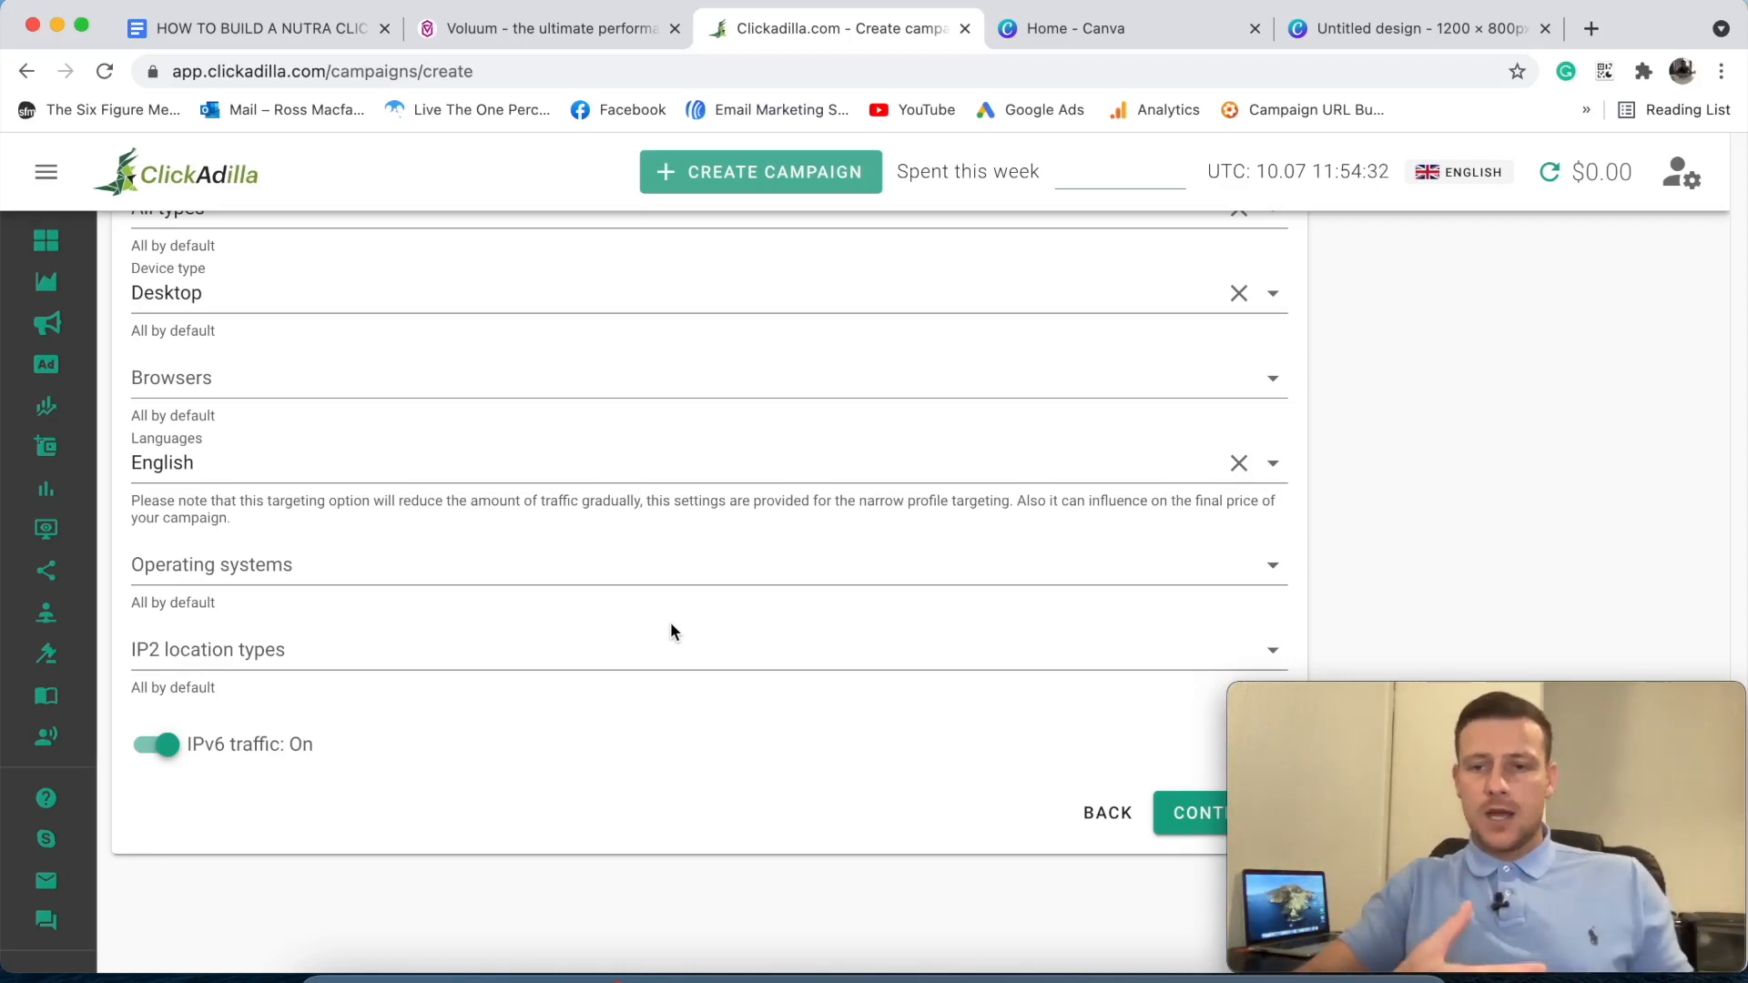
{"action": "left_click", "coordinate": [1181, 815]}
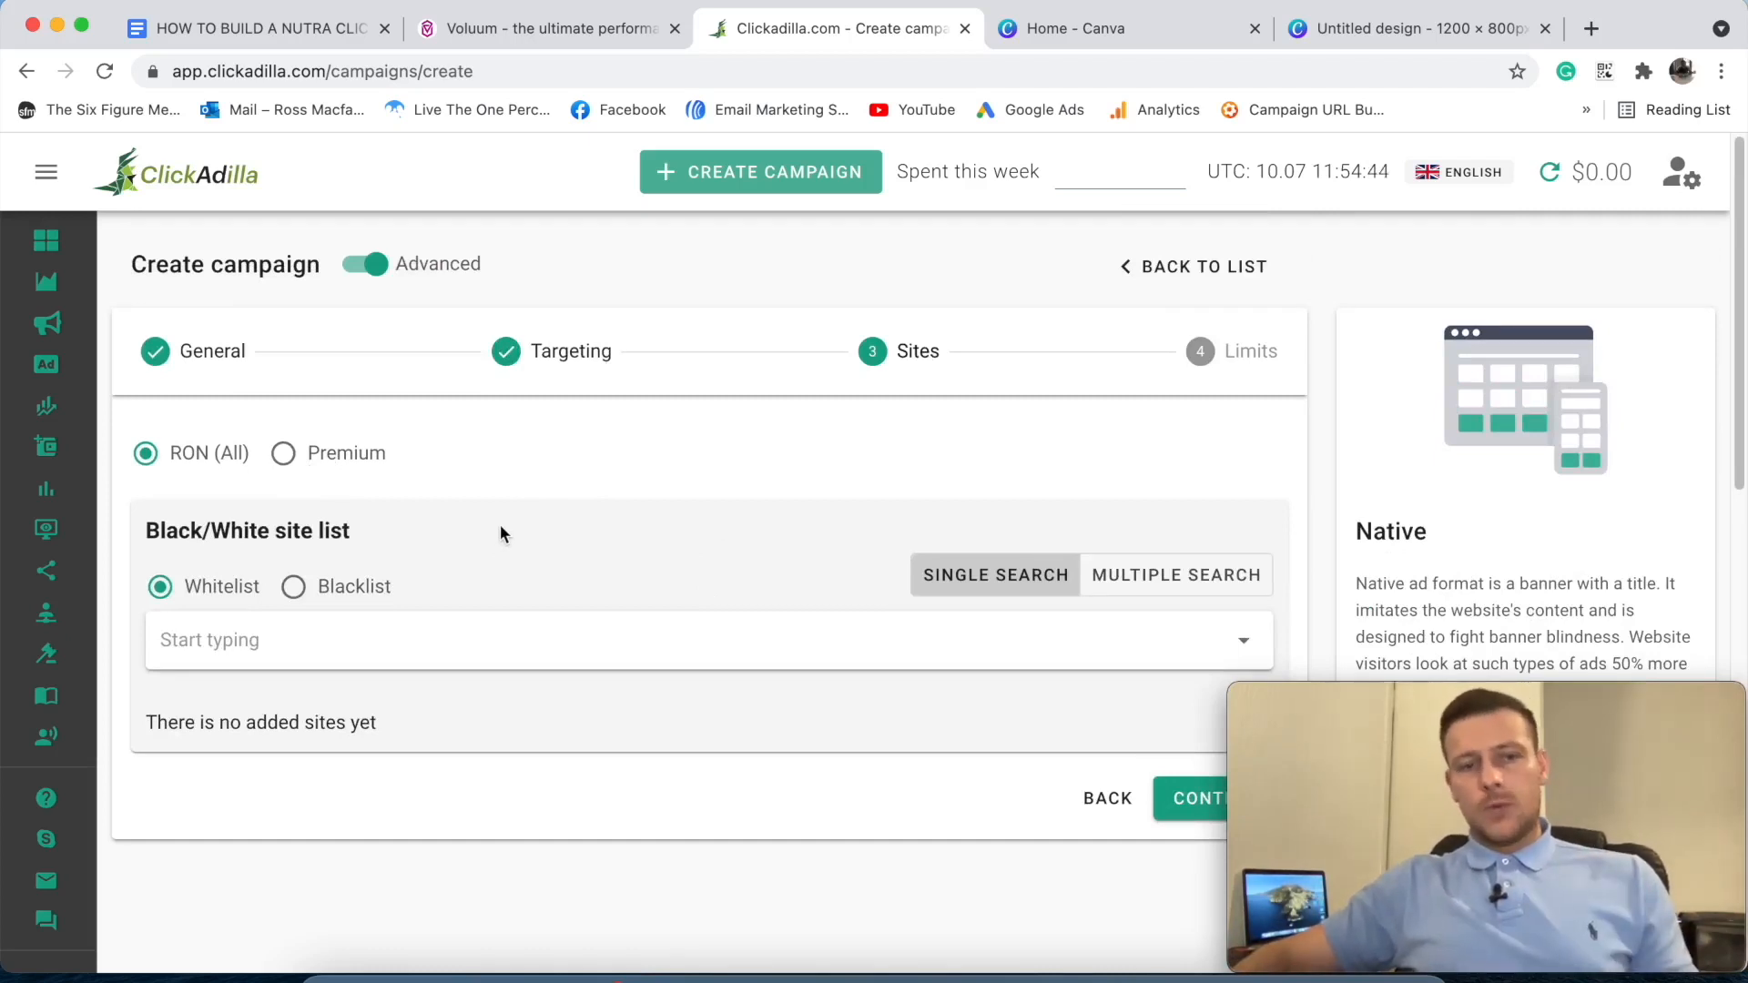
- Keep the site list on Whitelist with no sites added and continue to the limits settings
{"action": "left_click", "coordinate": [346, 594]}
{"action": "left_click", "coordinate": [162, 586]}
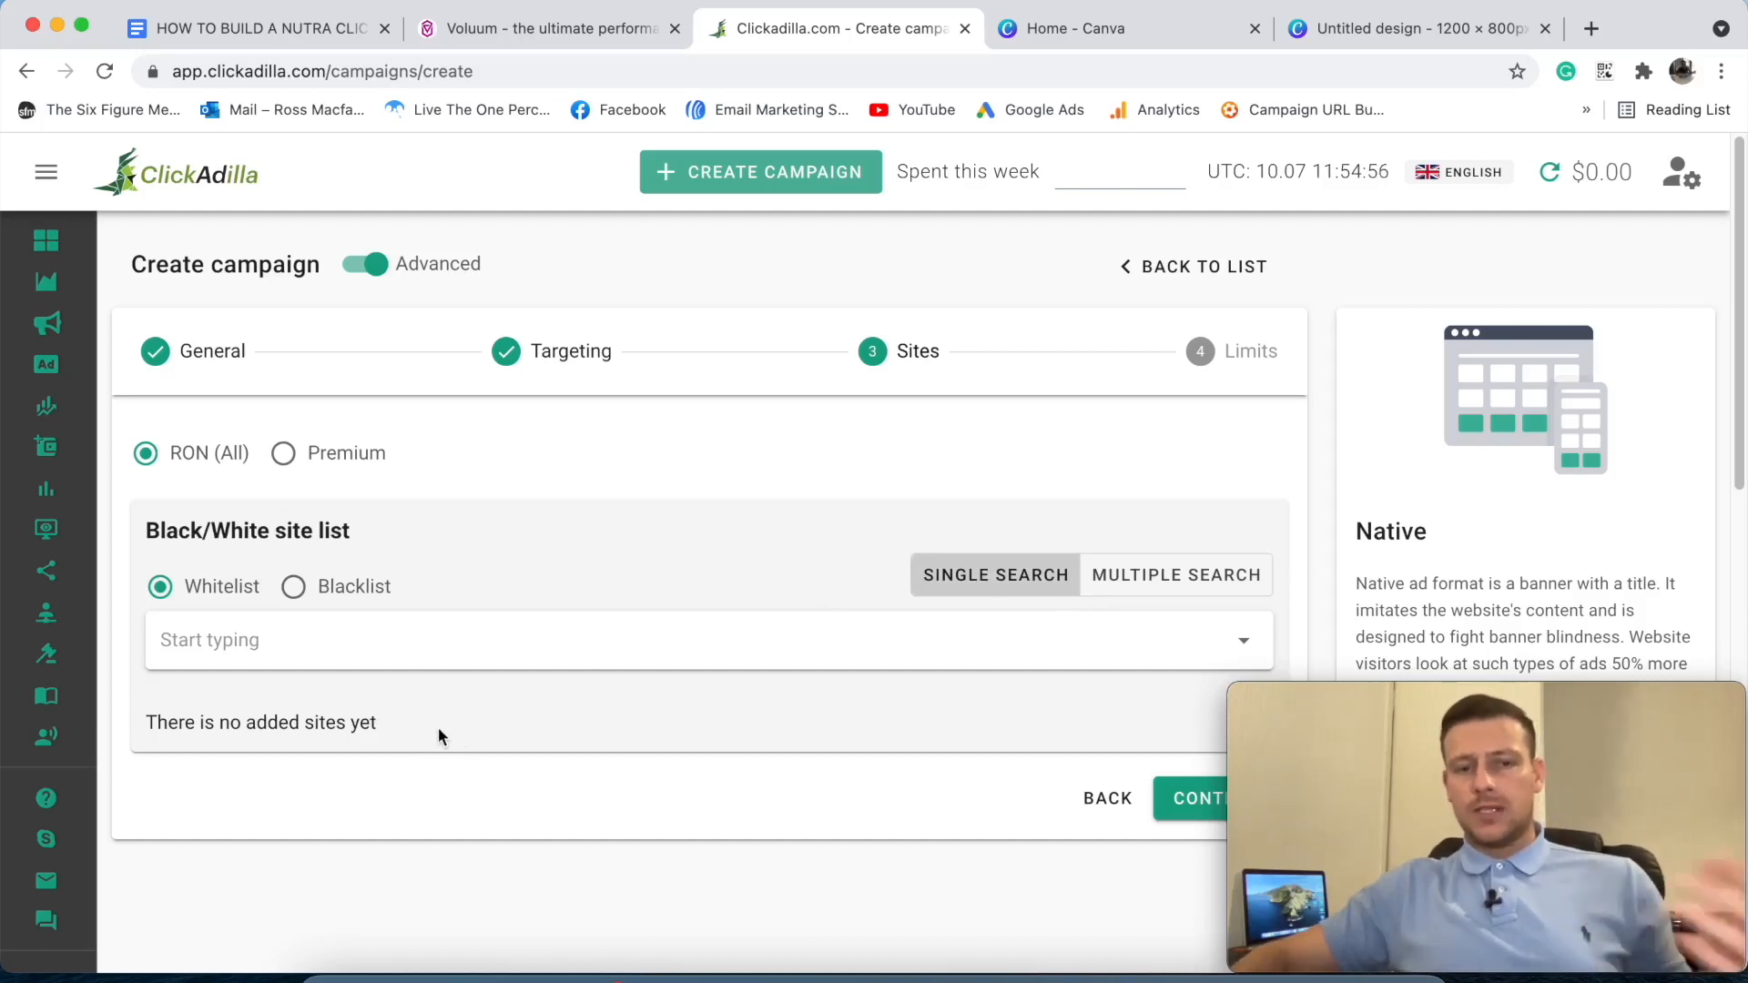
{"action": "left_click", "coordinate": [1203, 819]}
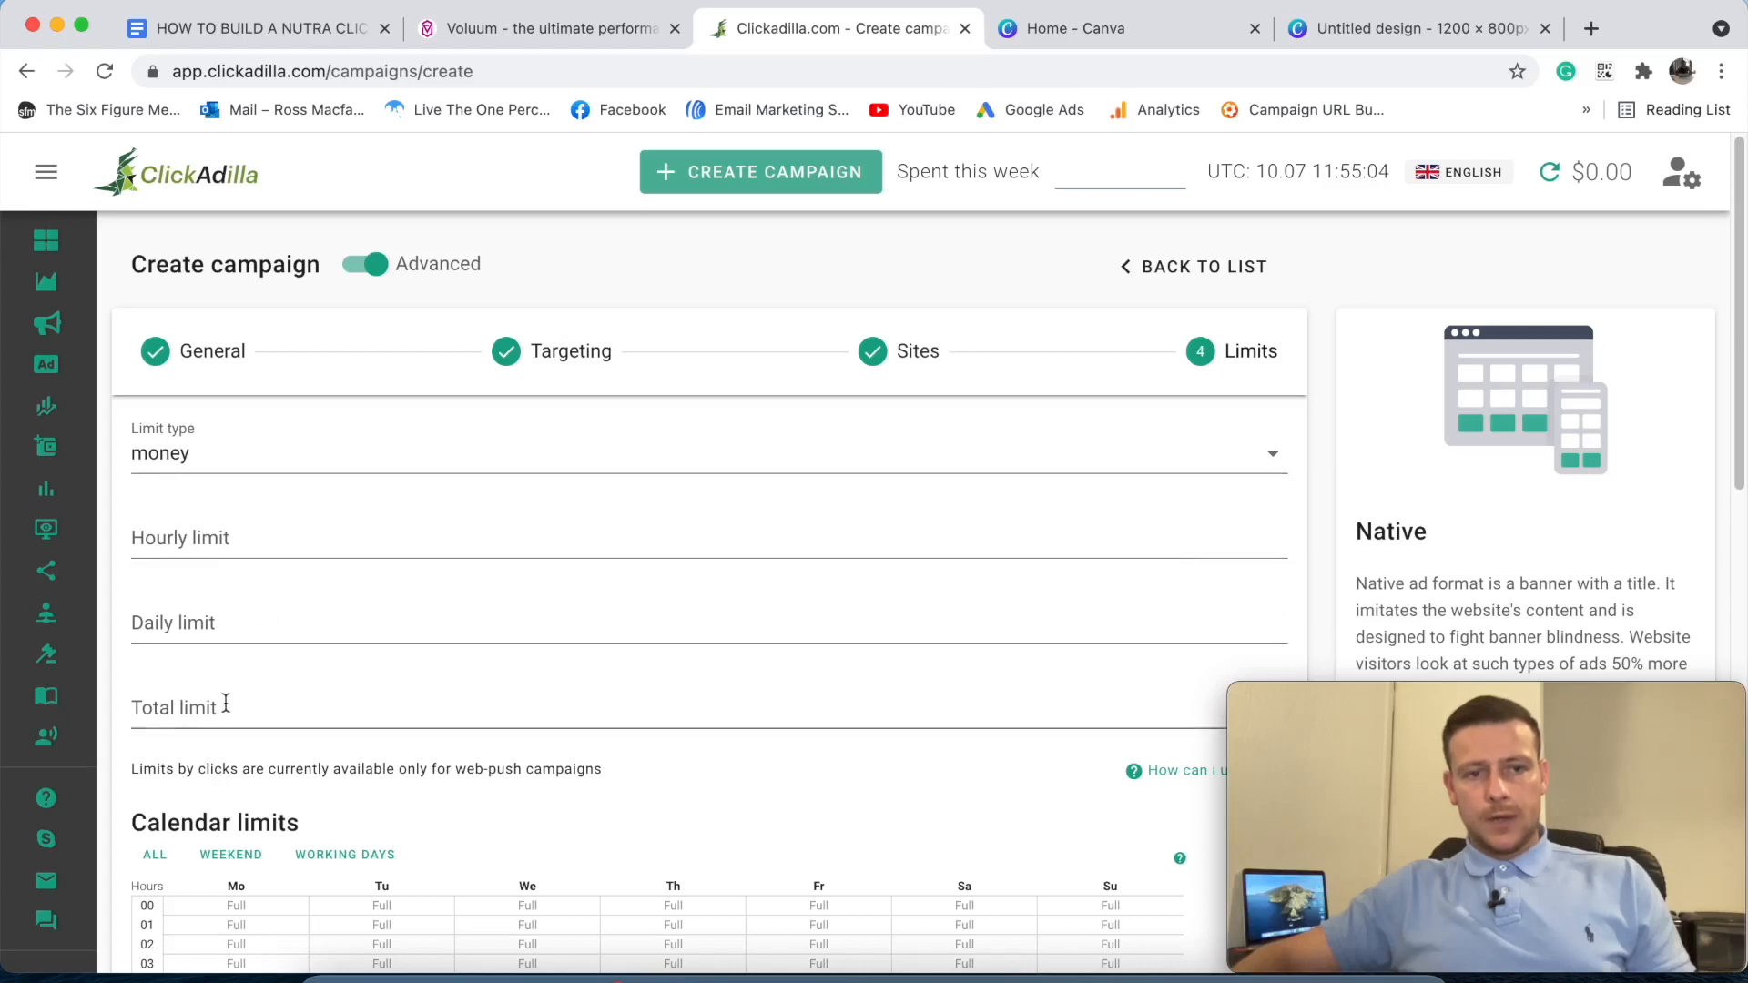
- Set the campaign's daily money limit to 250 and look over the hourly calendar limits
{"action": "left_click", "coordinate": [231, 606]}
{"action": "type", "text": "250"}
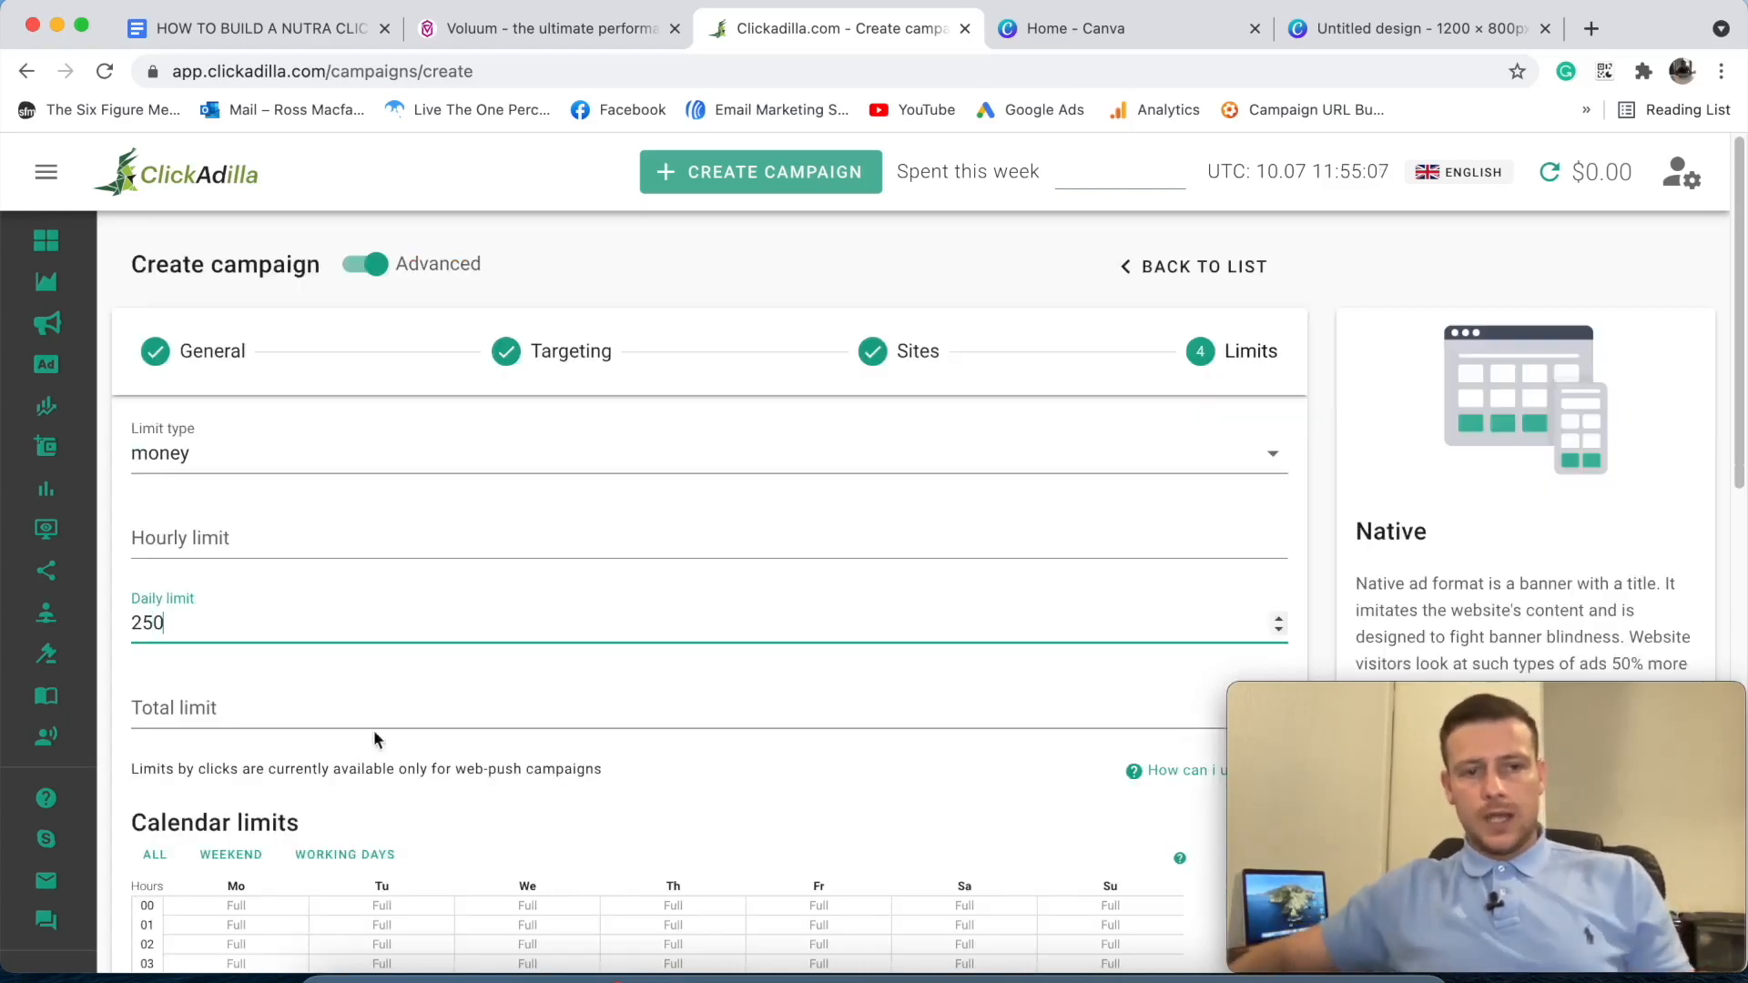
{"action": "scroll", "coordinate": [273, 715], "scroll_direction": "down", "scroll_amount": 1}
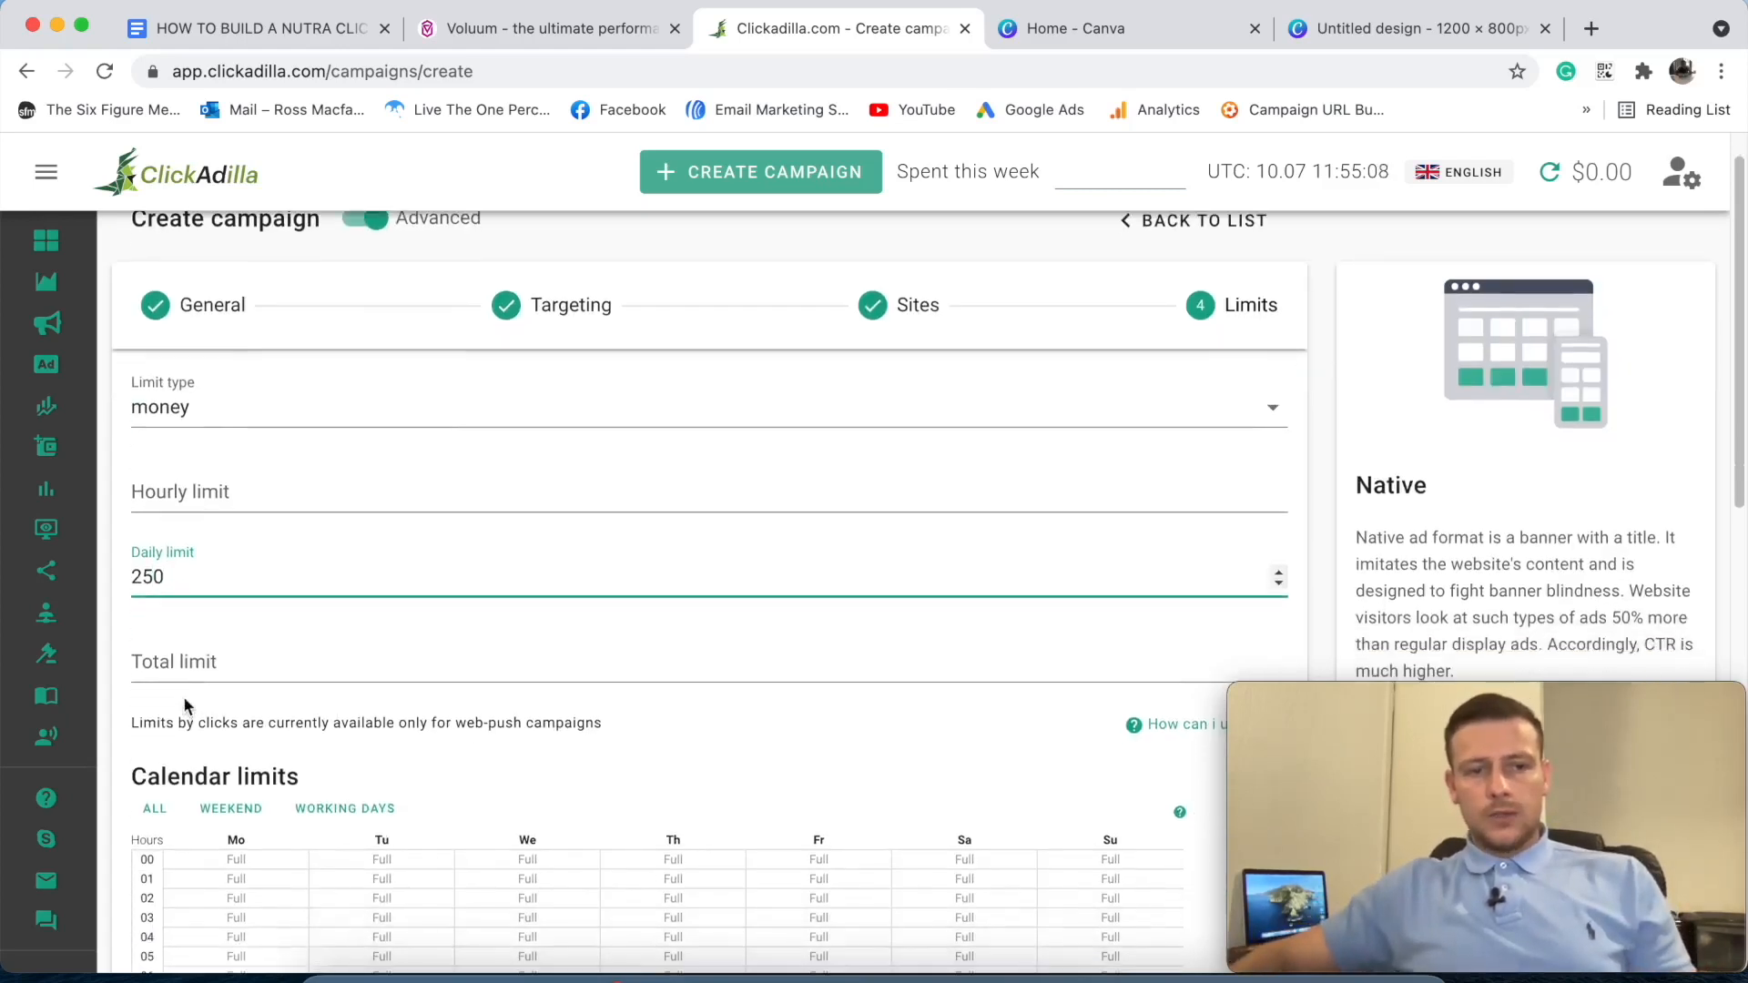
{"action": "scroll", "coordinate": [450, 679], "scroll_direction": "down", "scroll_amount": 7}
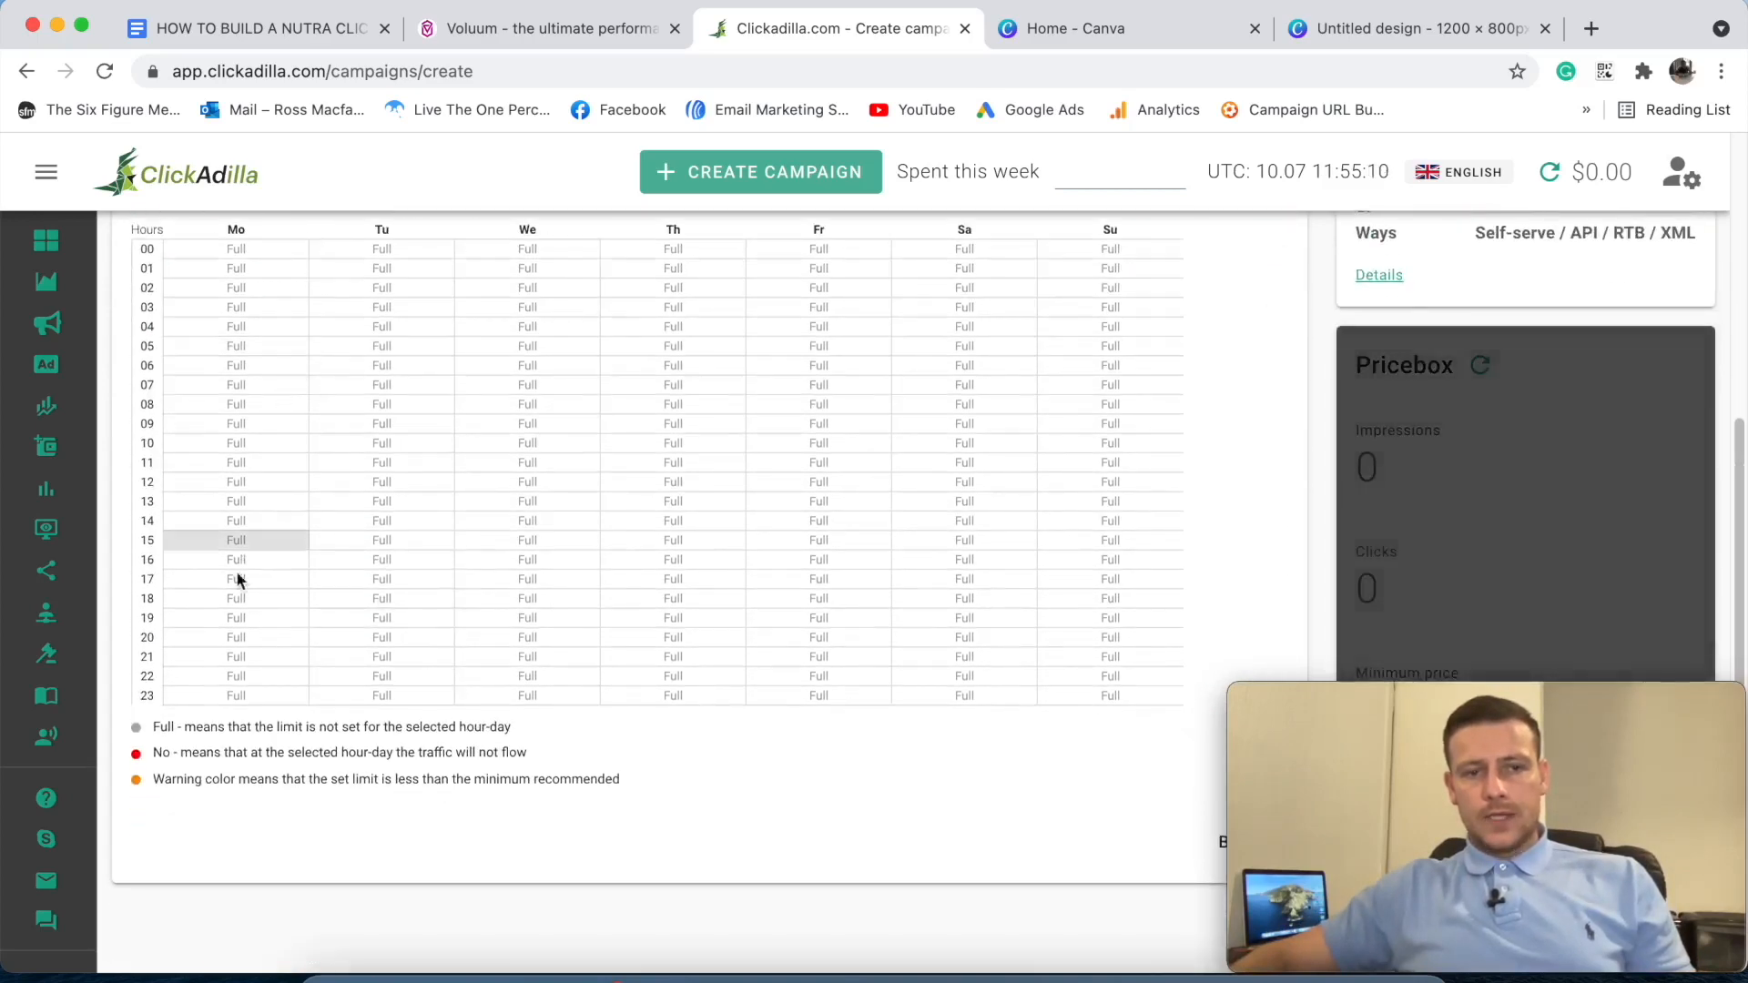
{"action": "scroll", "coordinate": [336, 508], "scroll_direction": "up", "scroll_amount": 4}
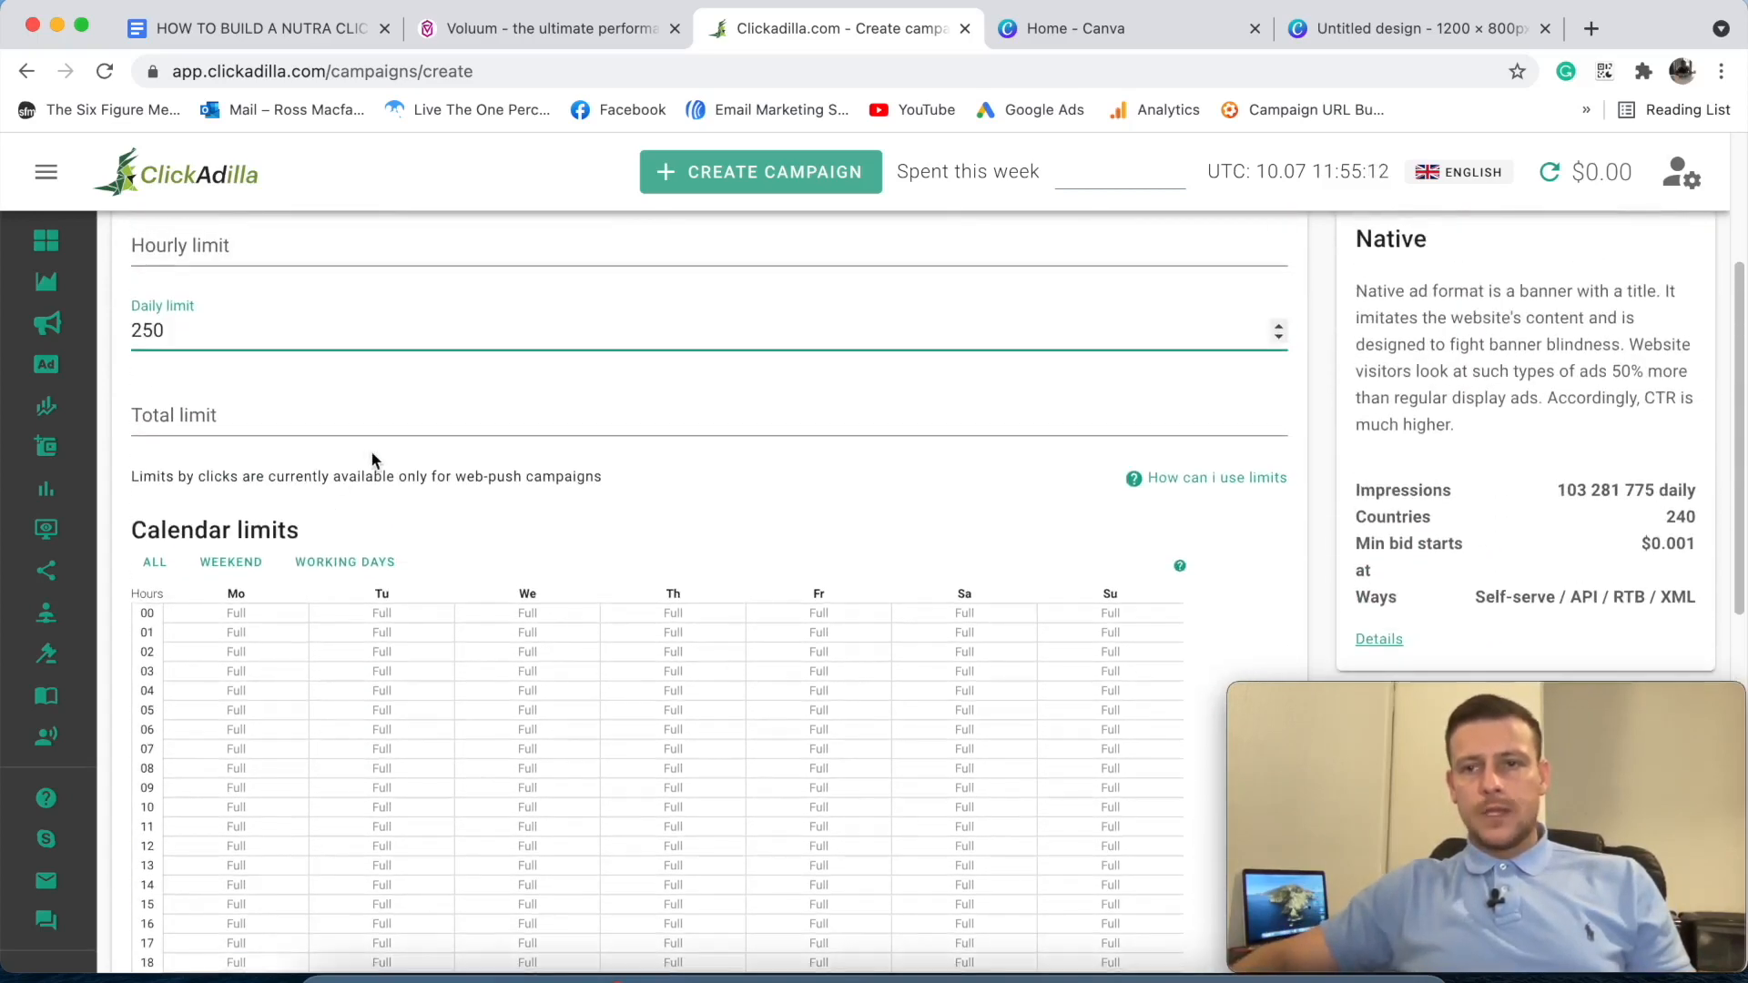
{"action": "scroll", "coordinate": [304, 463], "scroll_direction": "down", "scroll_amount": 4}
{"action": "scroll", "coordinate": [291, 448], "scroll_direction": "up", "scroll_amount": 2}
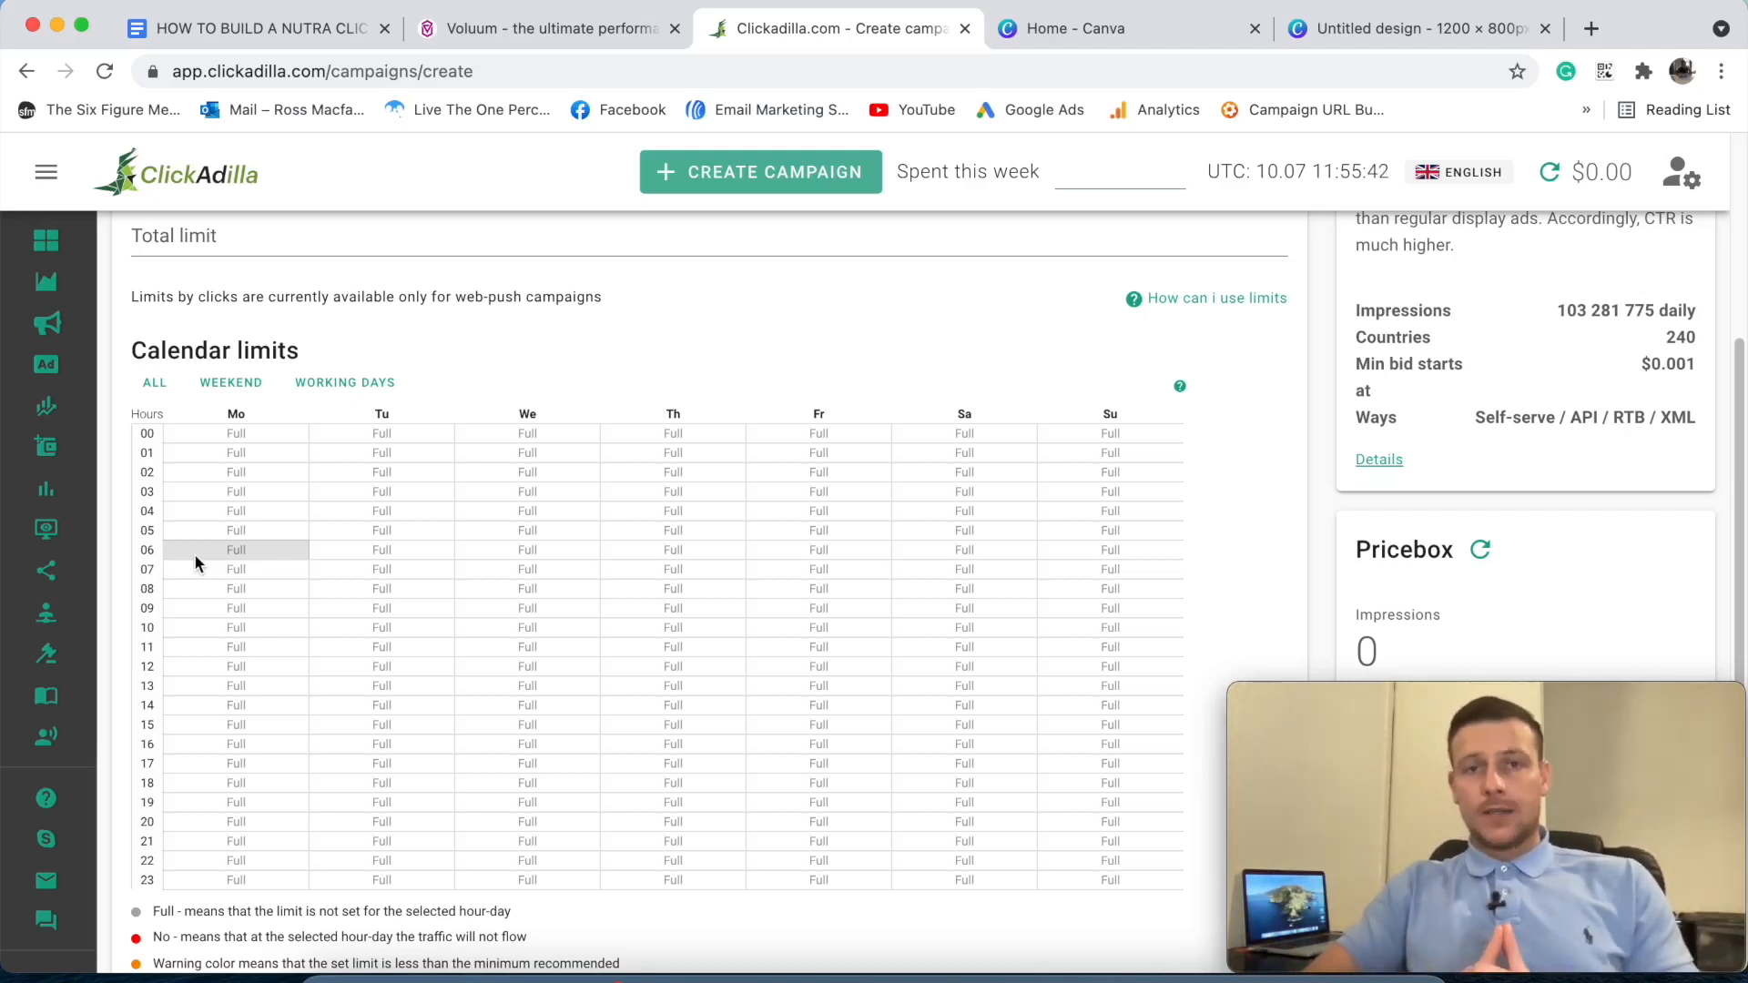
{"action": "scroll", "coordinate": [562, 466], "scroll_direction": "down", "scroll_amount": 7}
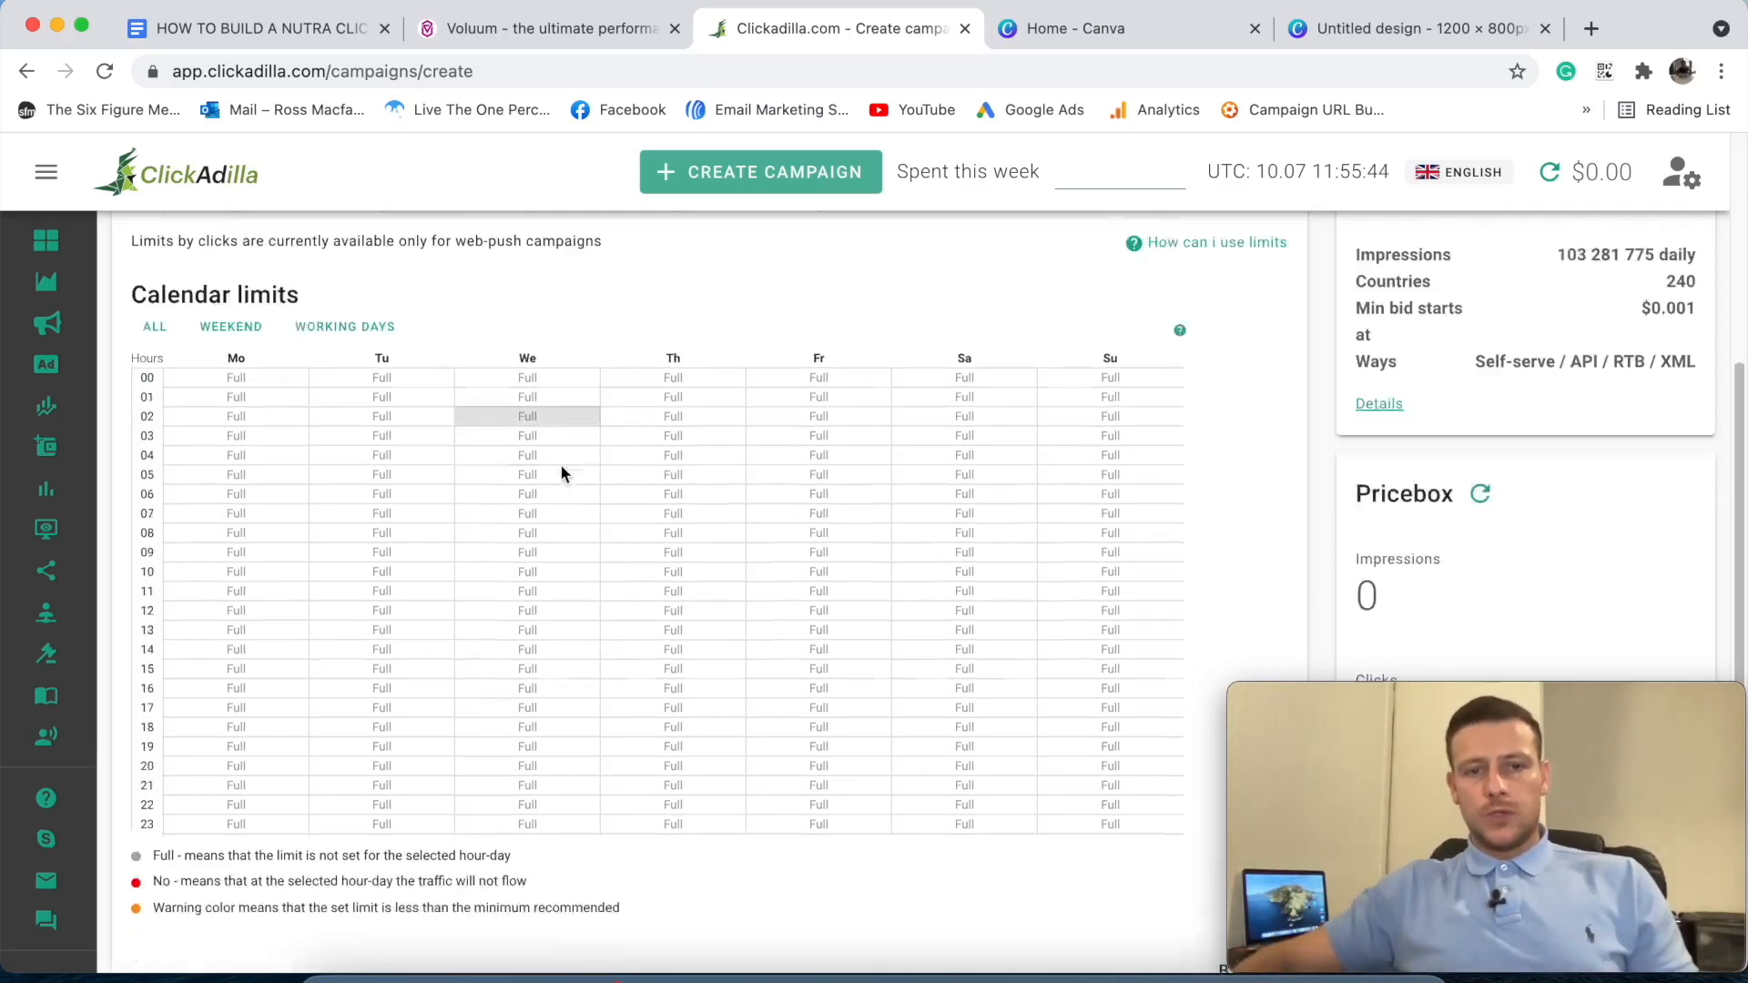
{"action": "scroll", "coordinate": [572, 462], "scroll_direction": "up", "scroll_amount": 12}
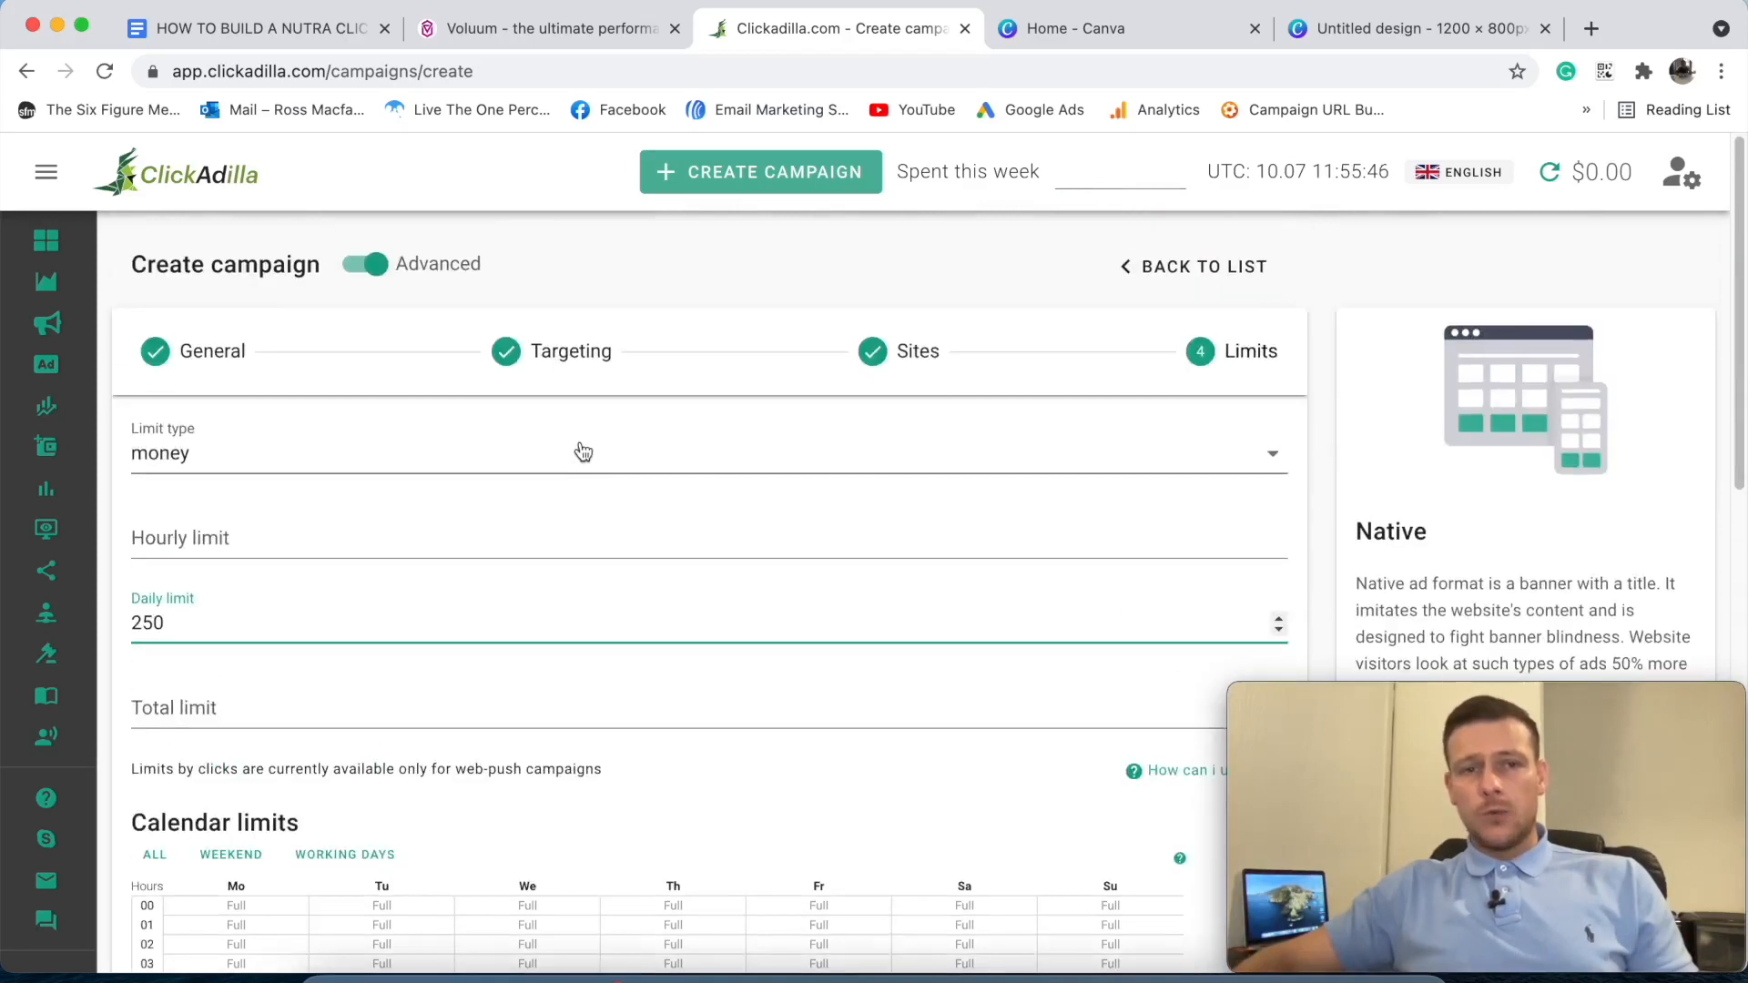
- Return to the general settings, set the CPM price to 0.10, and continue to the targeting settings
{"action": "left_click", "coordinate": [210, 362]}
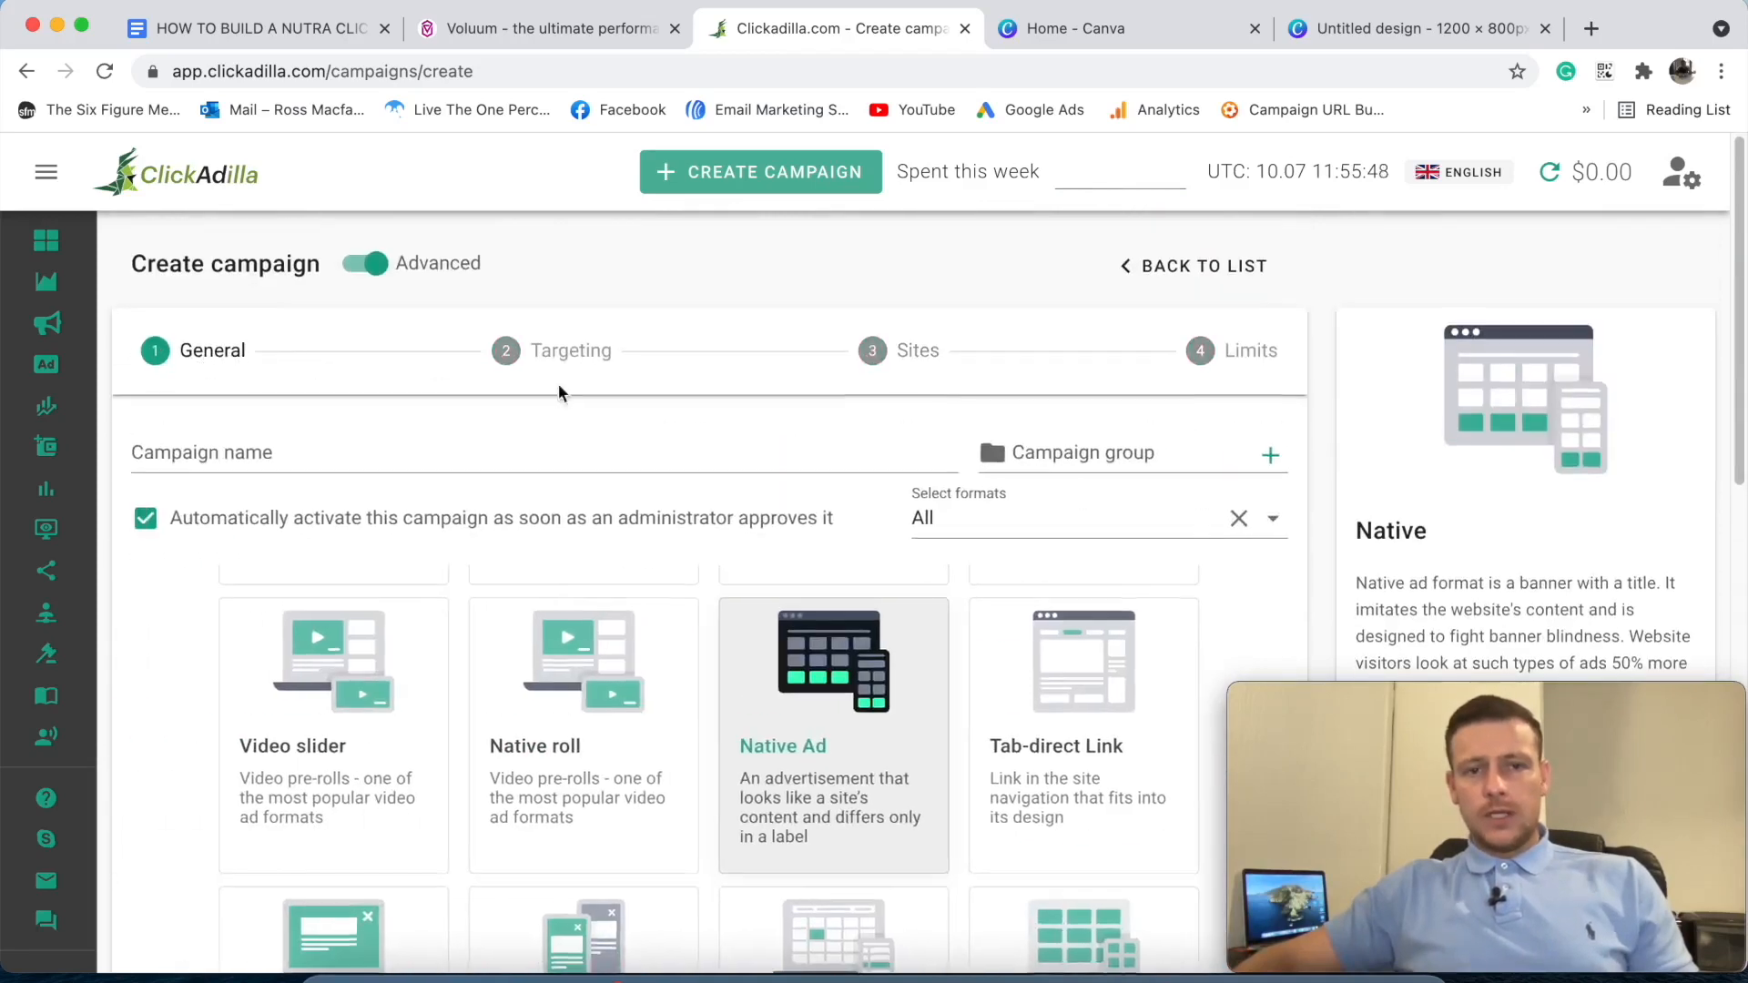
{"action": "scroll", "coordinate": [559, 384], "scroll_direction": "down", "scroll_amount": 10}
{"action": "scroll", "coordinate": [559, 389], "scroll_direction": "down", "scroll_amount": 2}
{"action": "scroll", "coordinate": [559, 390], "scroll_direction": "up", "scroll_amount": 4}
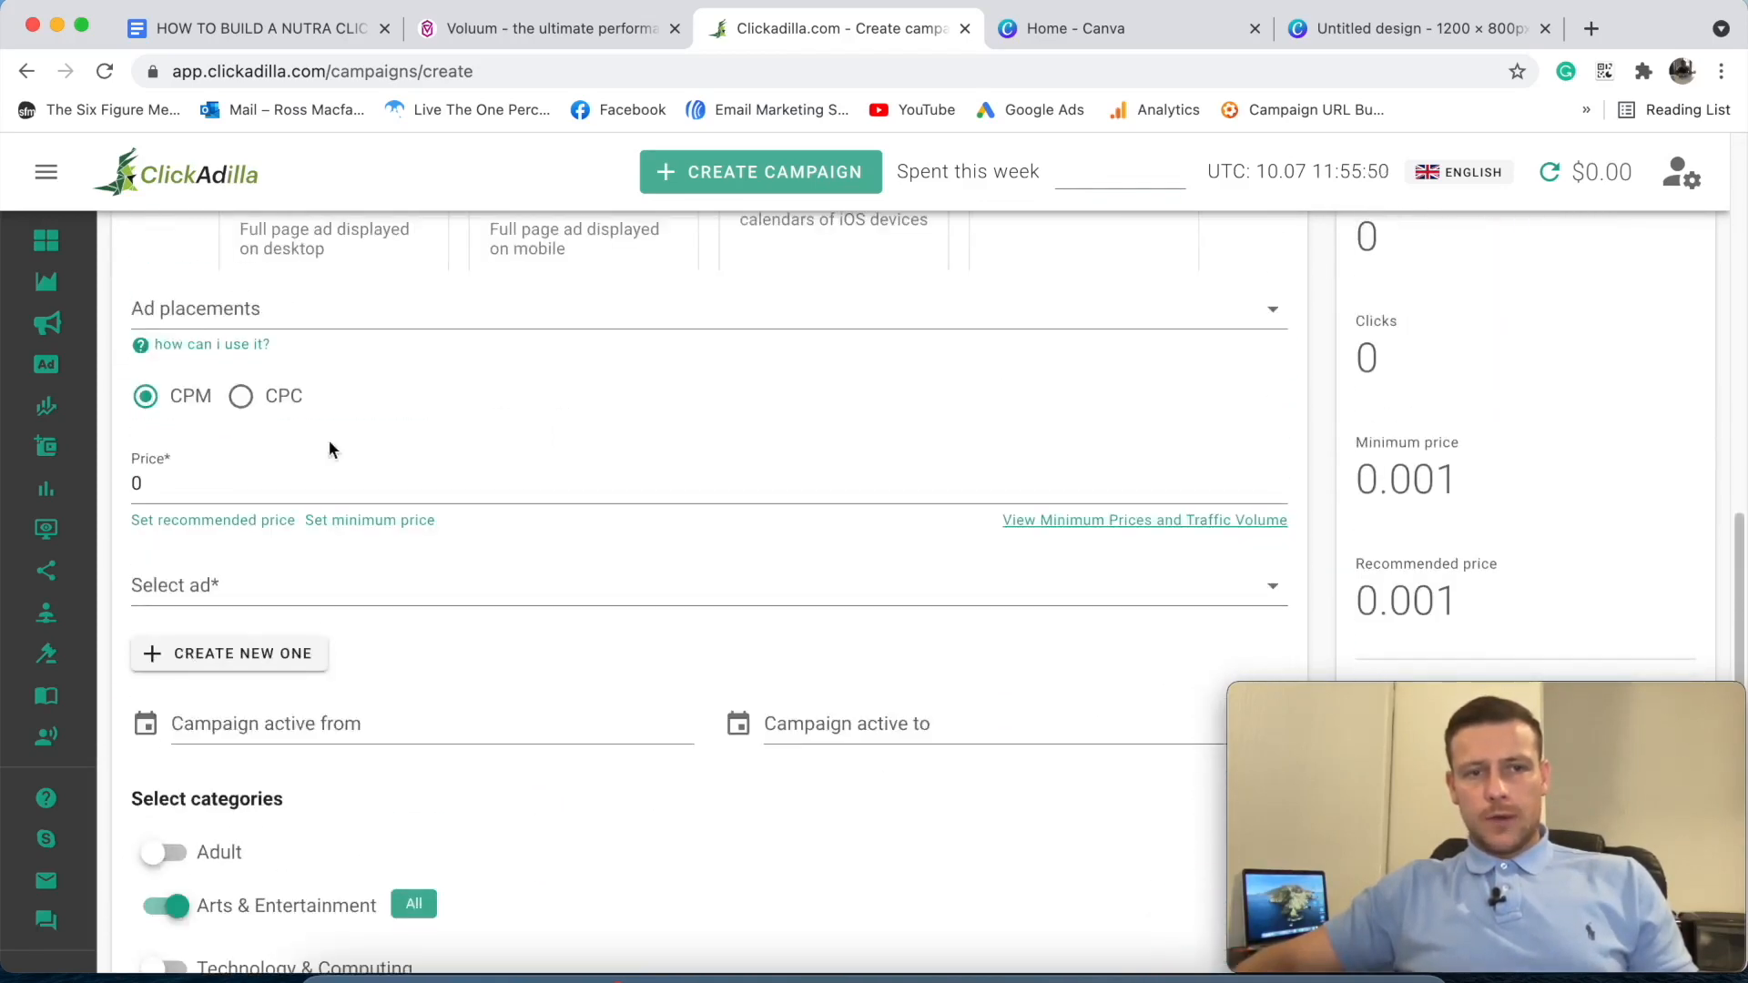
{"action": "left_click", "coordinate": [151, 472]}
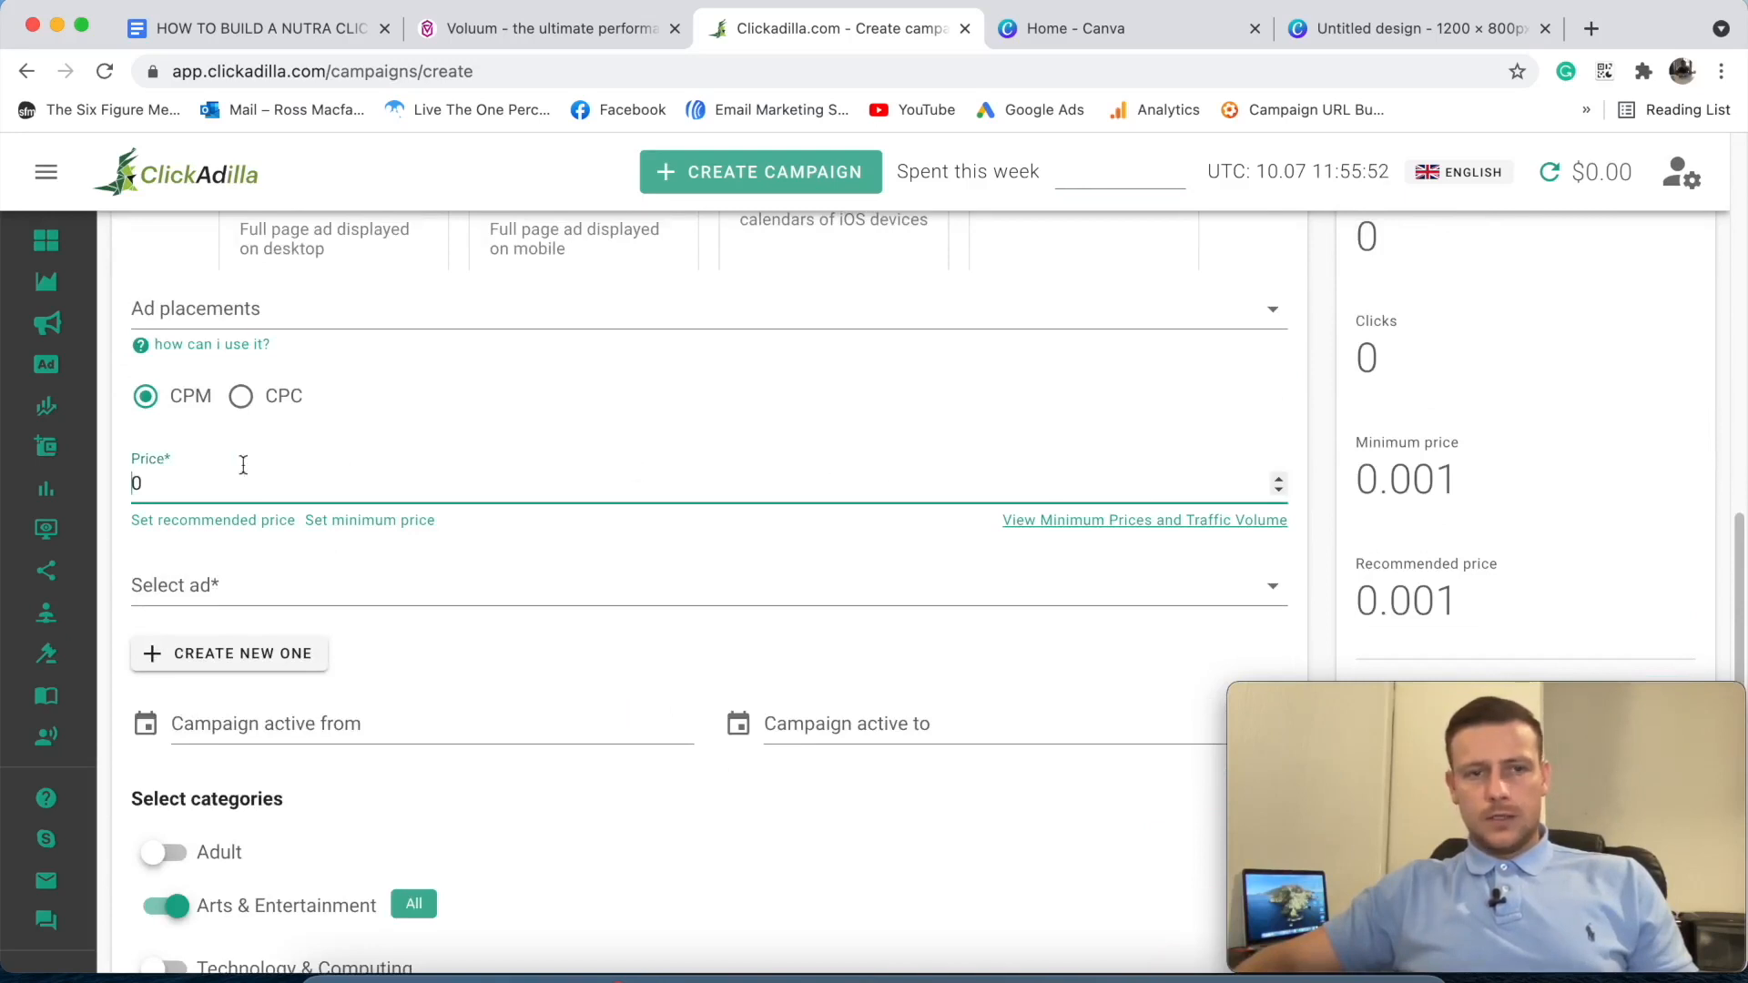
{"action": "key", "text": "BackSpace"}
{"action": "type", "text": "0.10"}
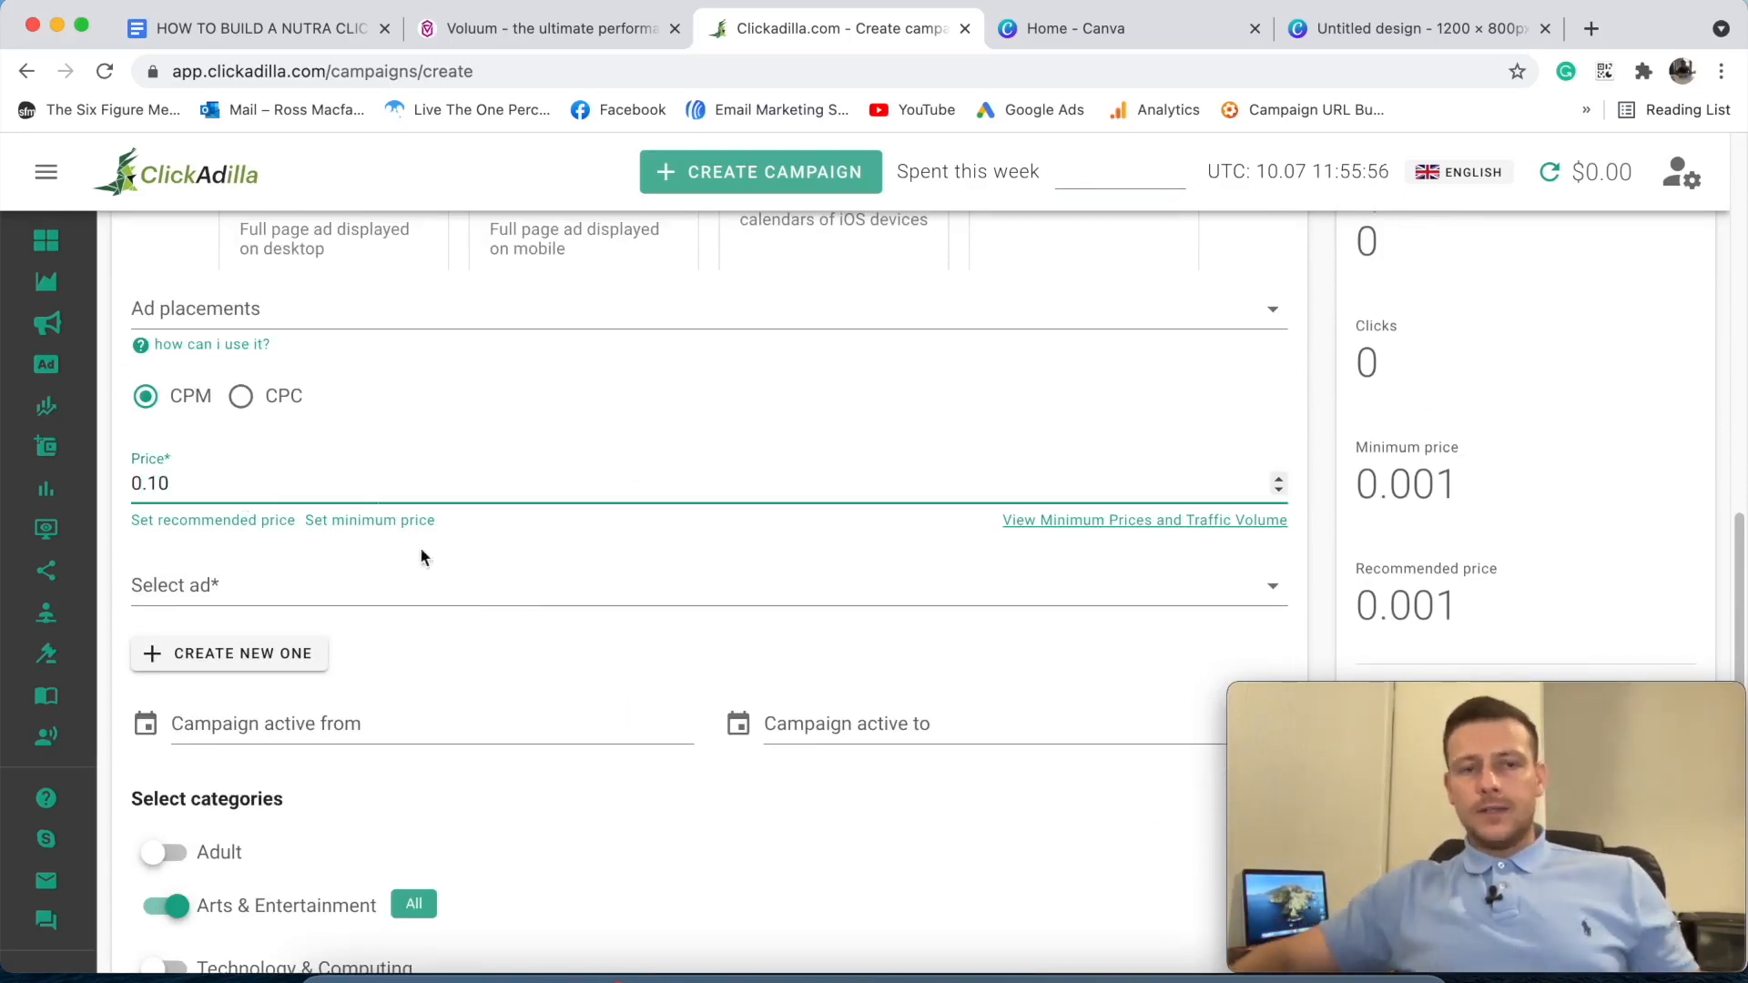
{"action": "scroll", "coordinate": [418, 547], "scroll_direction": "down", "scroll_amount": 5}
{"action": "left_click", "coordinate": [1197, 820]}
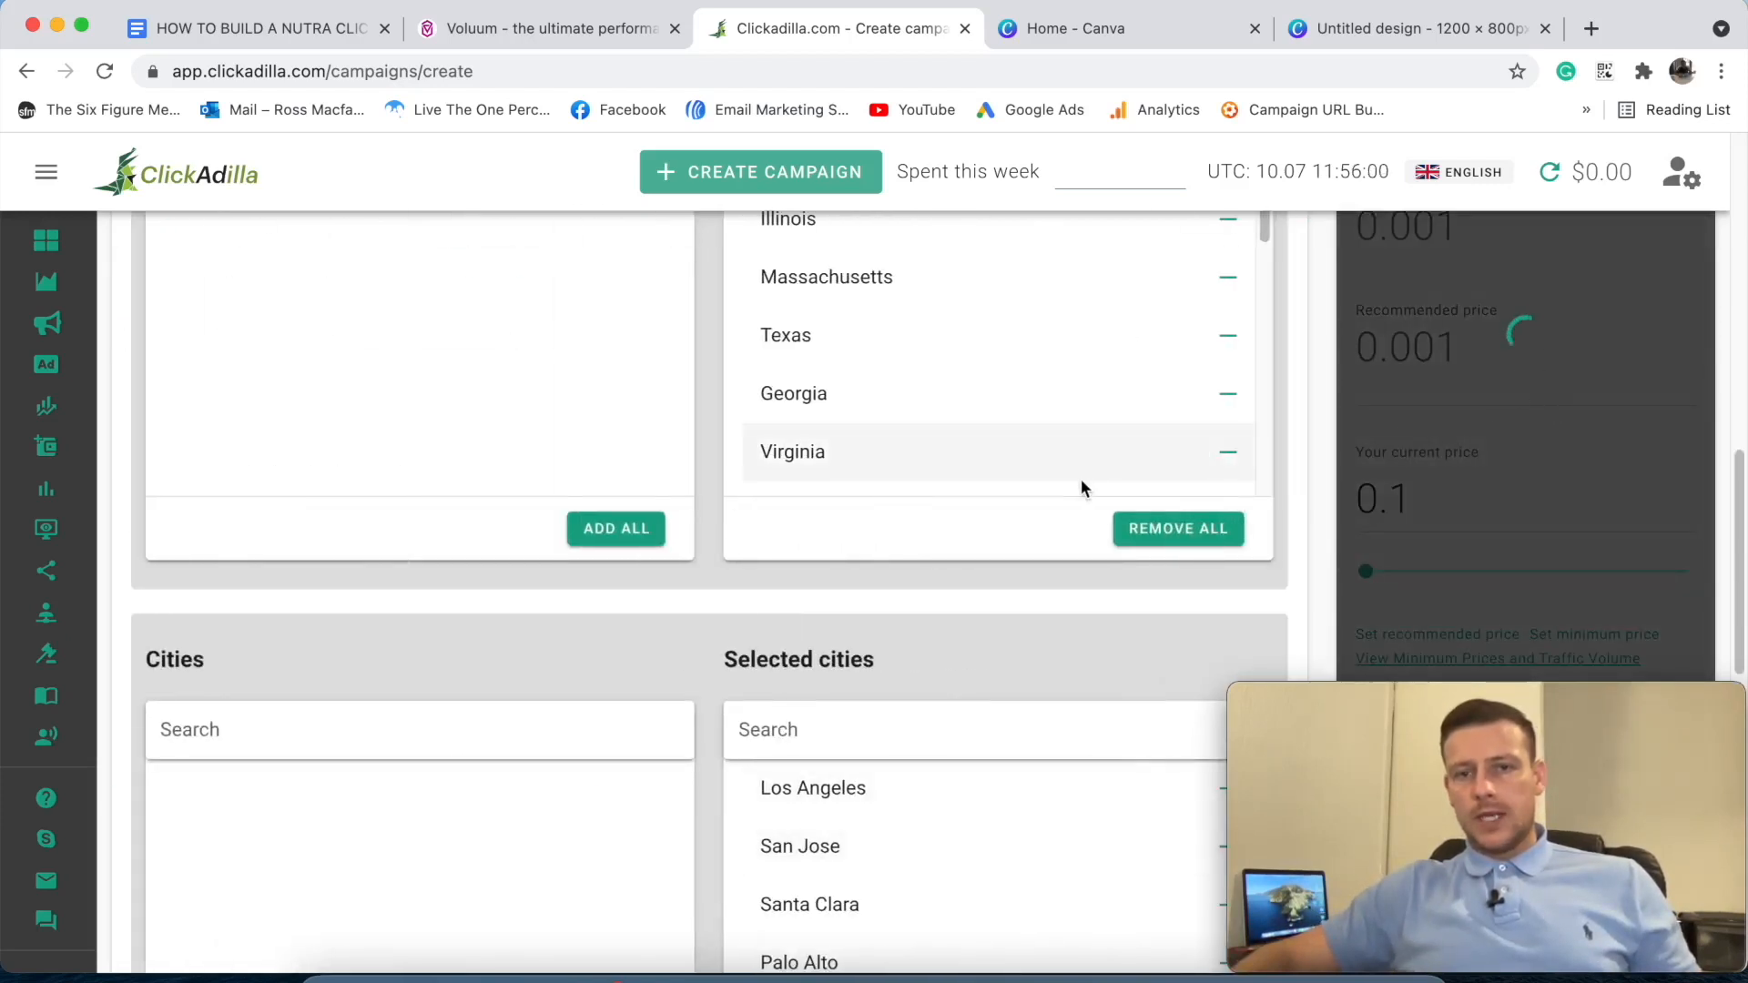
{"action": "scroll", "coordinate": [1513, 447], "scroll_direction": "down", "scroll_amount": 5}
{"action": "scroll", "coordinate": [1511, 440], "scroll_direction": "down", "scroll_amount": 1}
{"action": "scroll", "coordinate": [1511, 440], "scroll_direction": "up", "scroll_amount": 3}
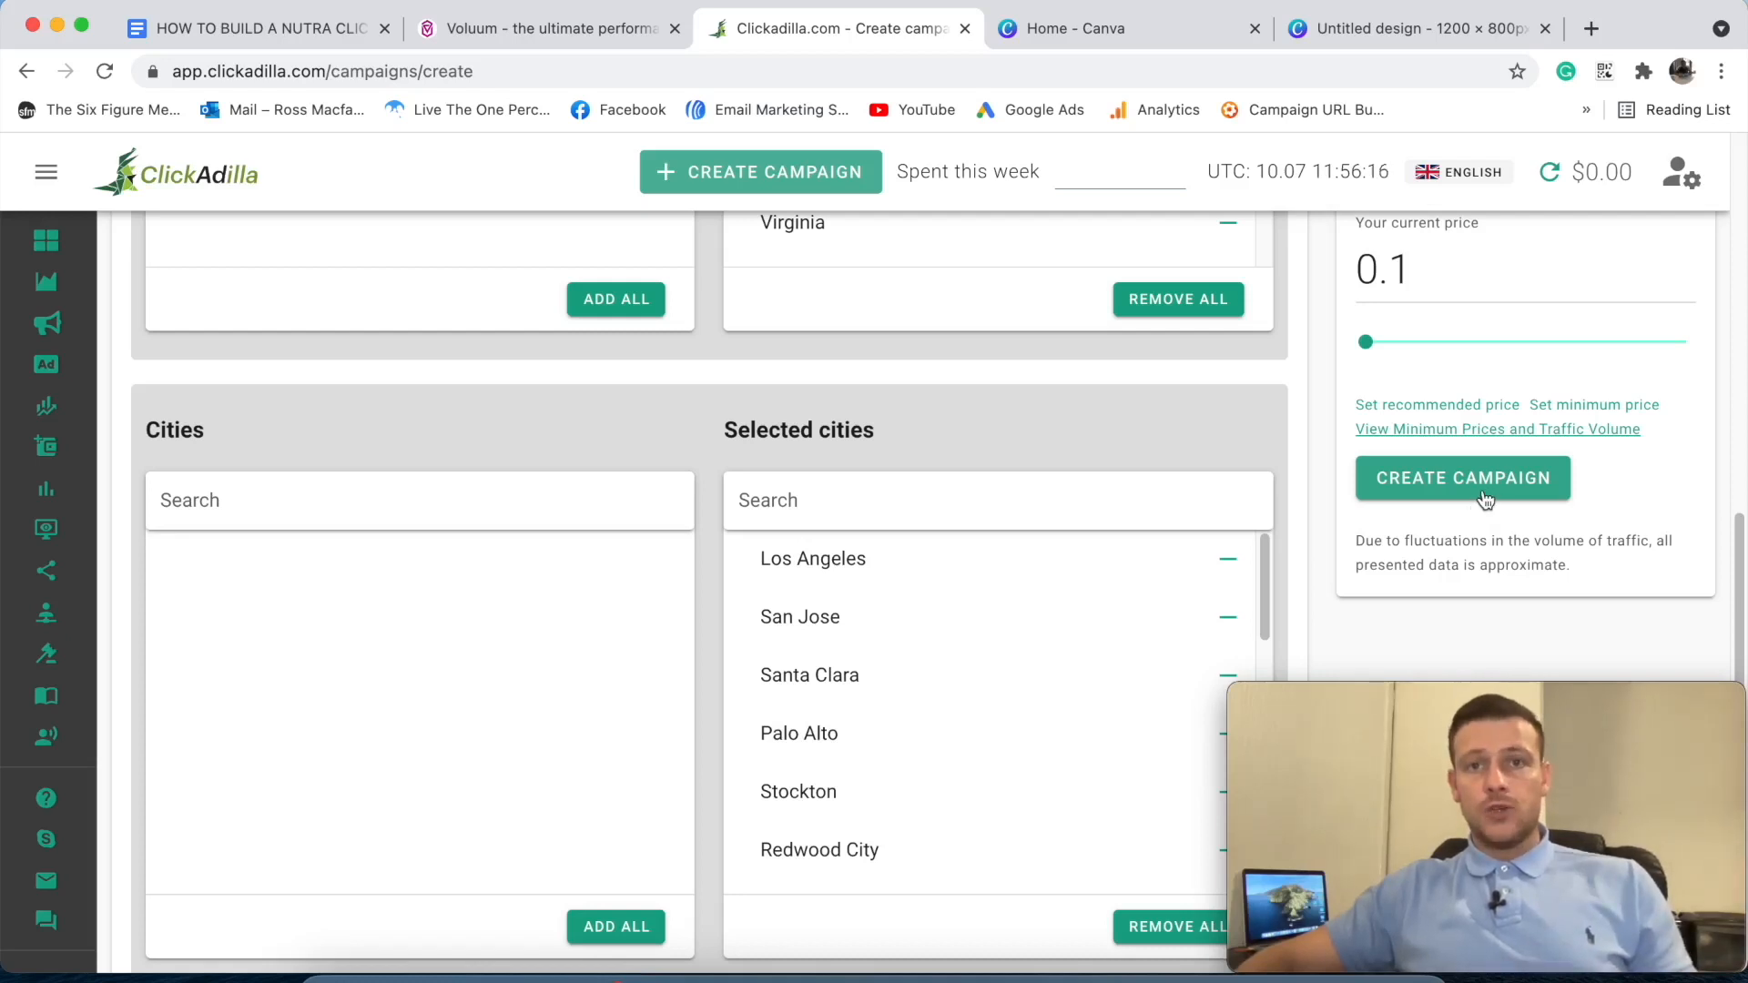
- Switch to the Google Docs outline and highlight the Step 3 tracker and Step 4 Clickadilla setup lines to review them
{"action": "left_click", "coordinate": [233, 29]}
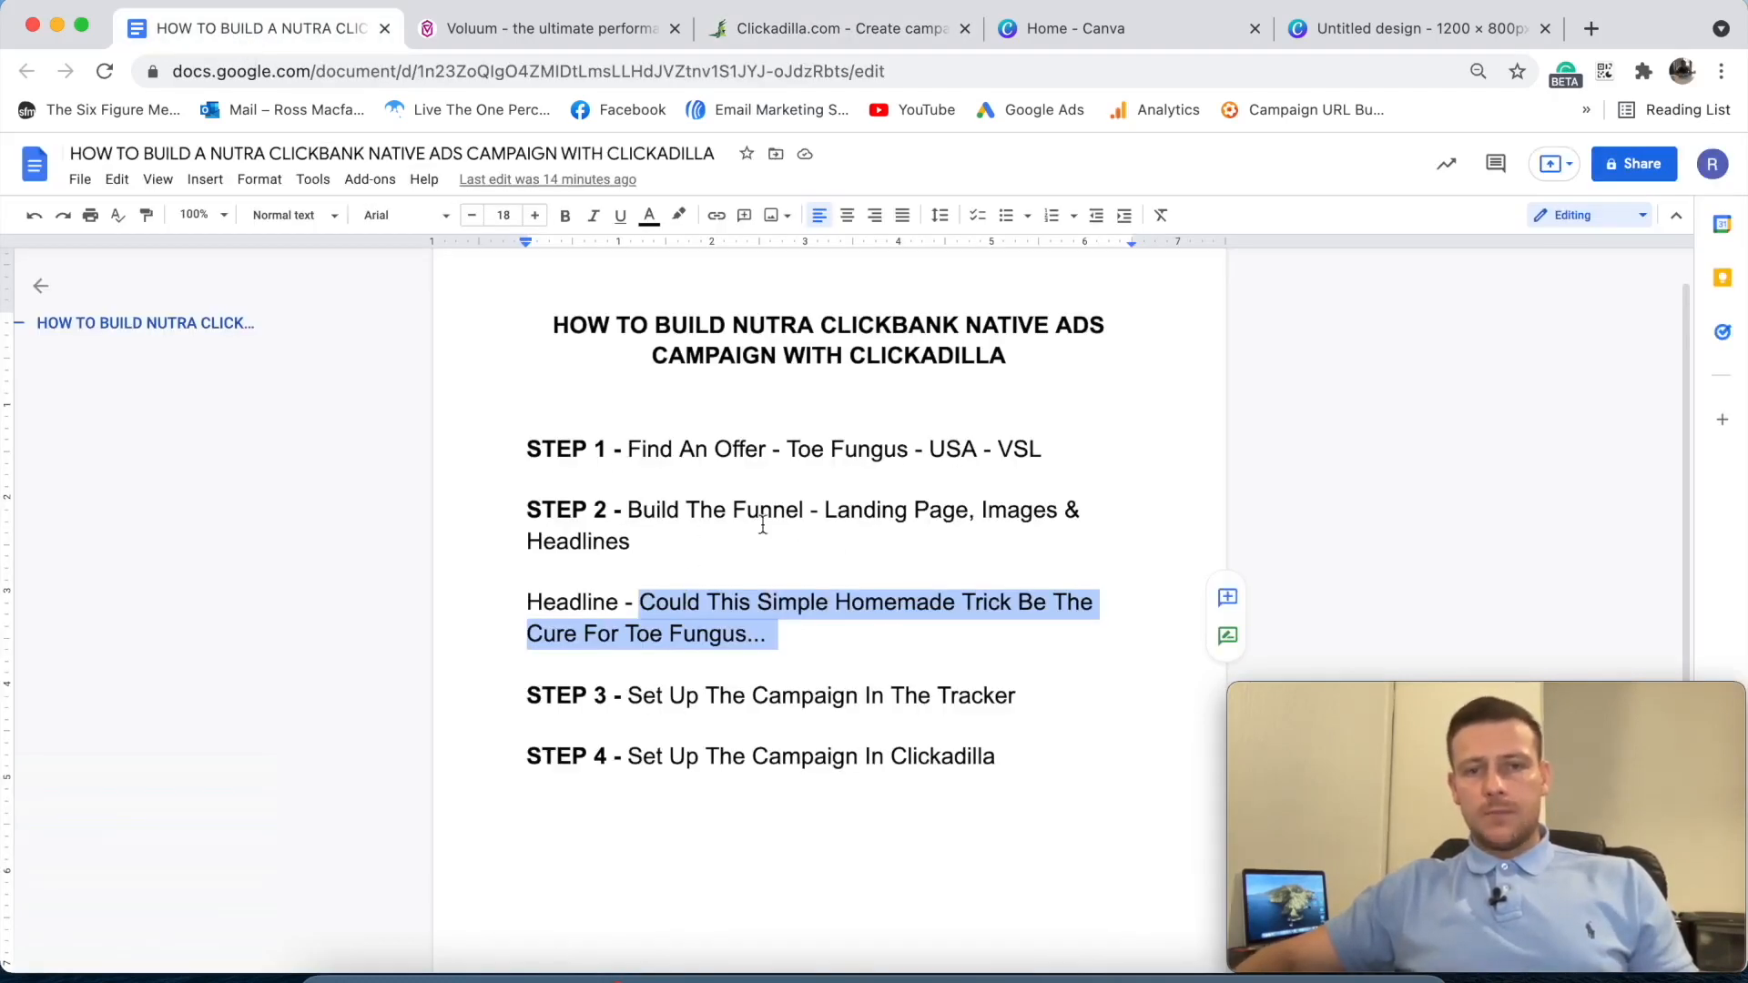
{"action": "left_click", "coordinate": [627, 578]}
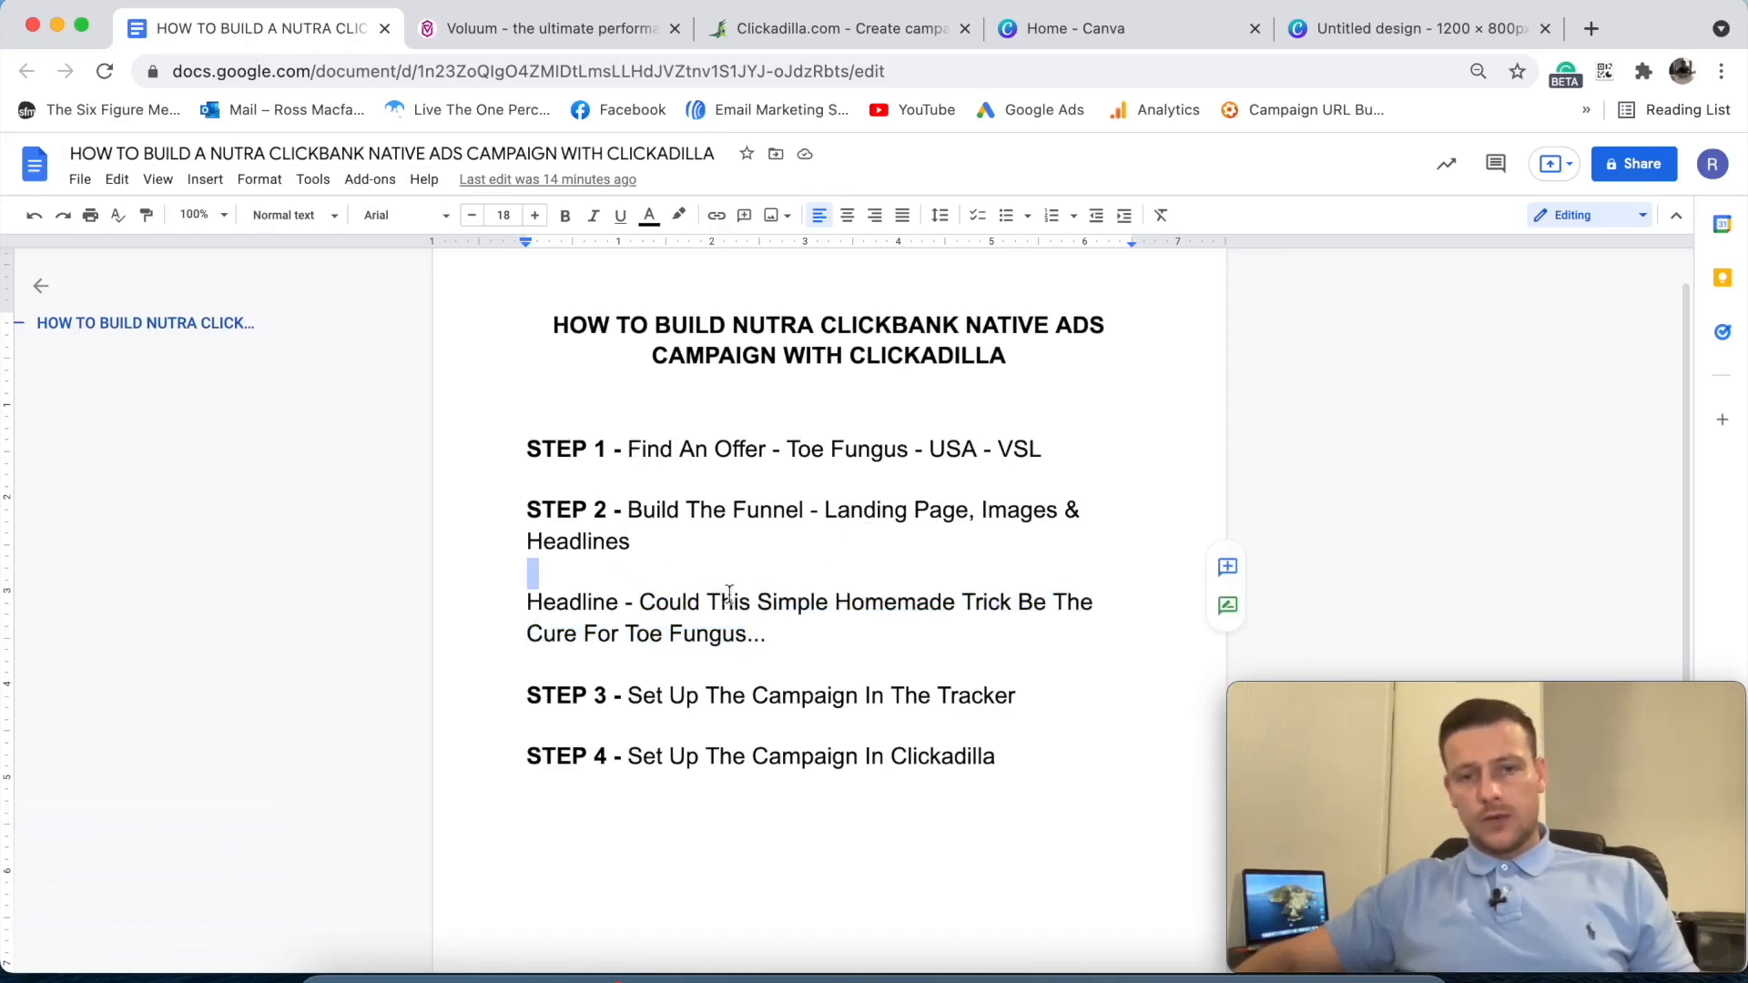
{"action": "left_click_drag", "start_coordinate": [631, 698], "coordinate": [1126, 710]}
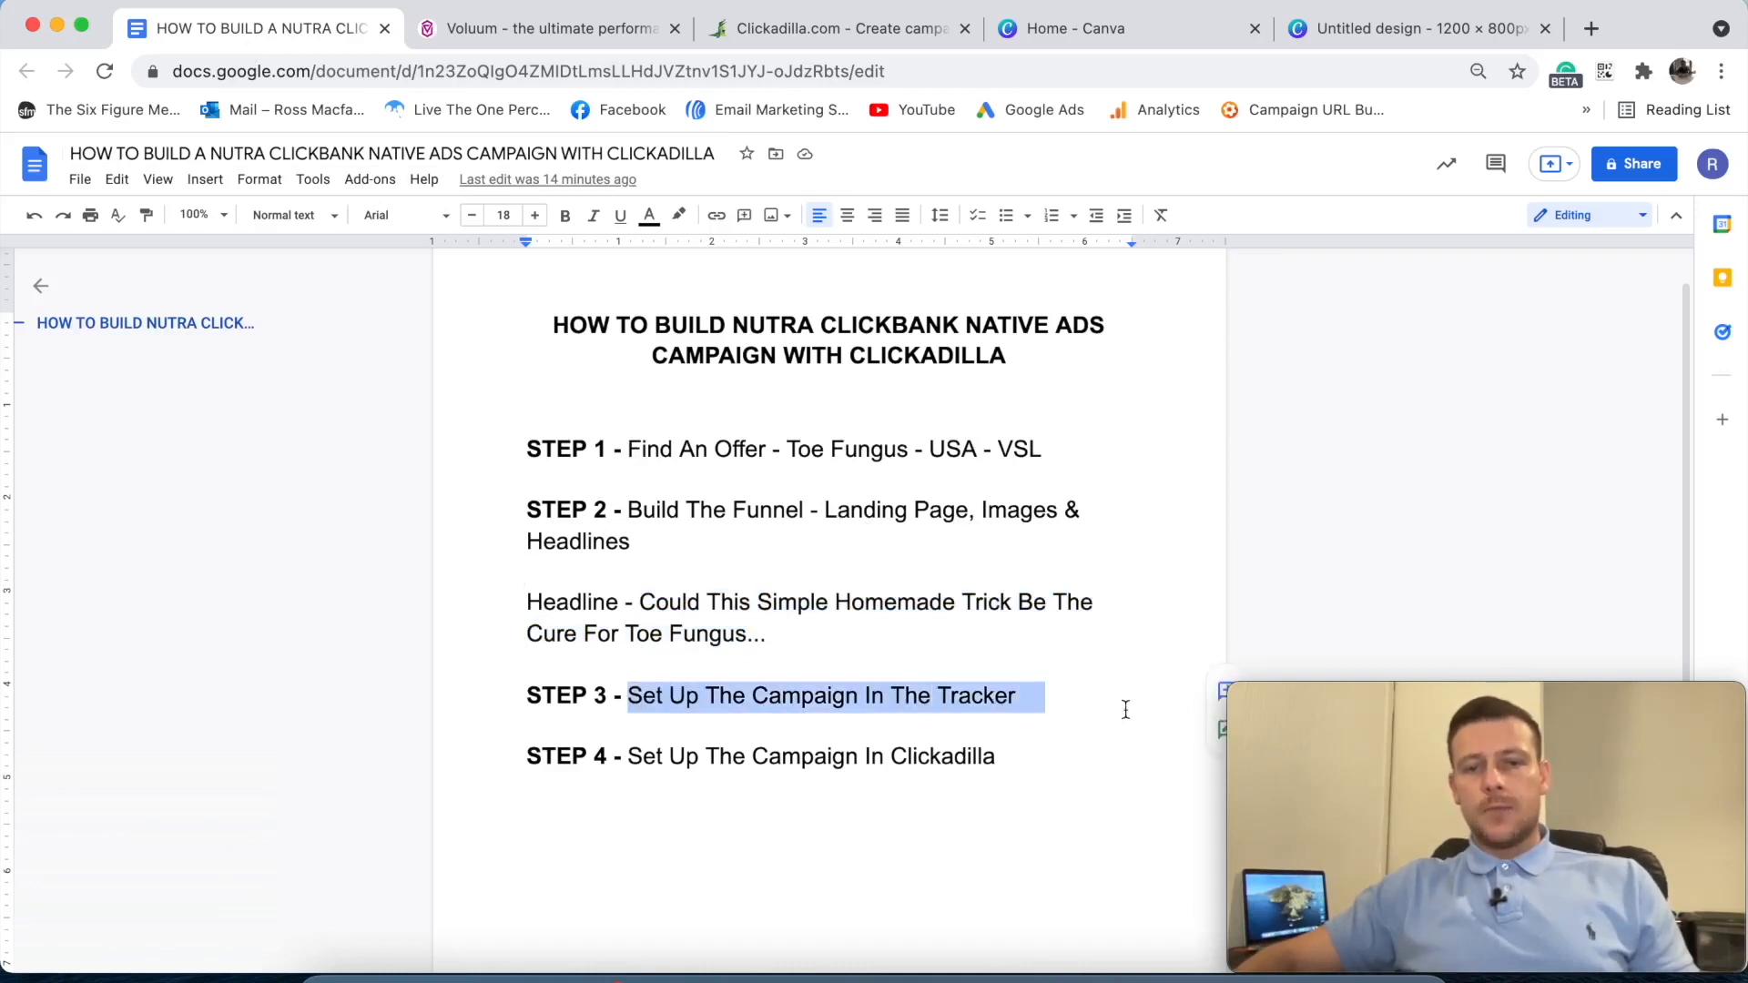
{"action": "left_click_drag", "start_coordinate": [621, 755], "coordinate": [1011, 761]}
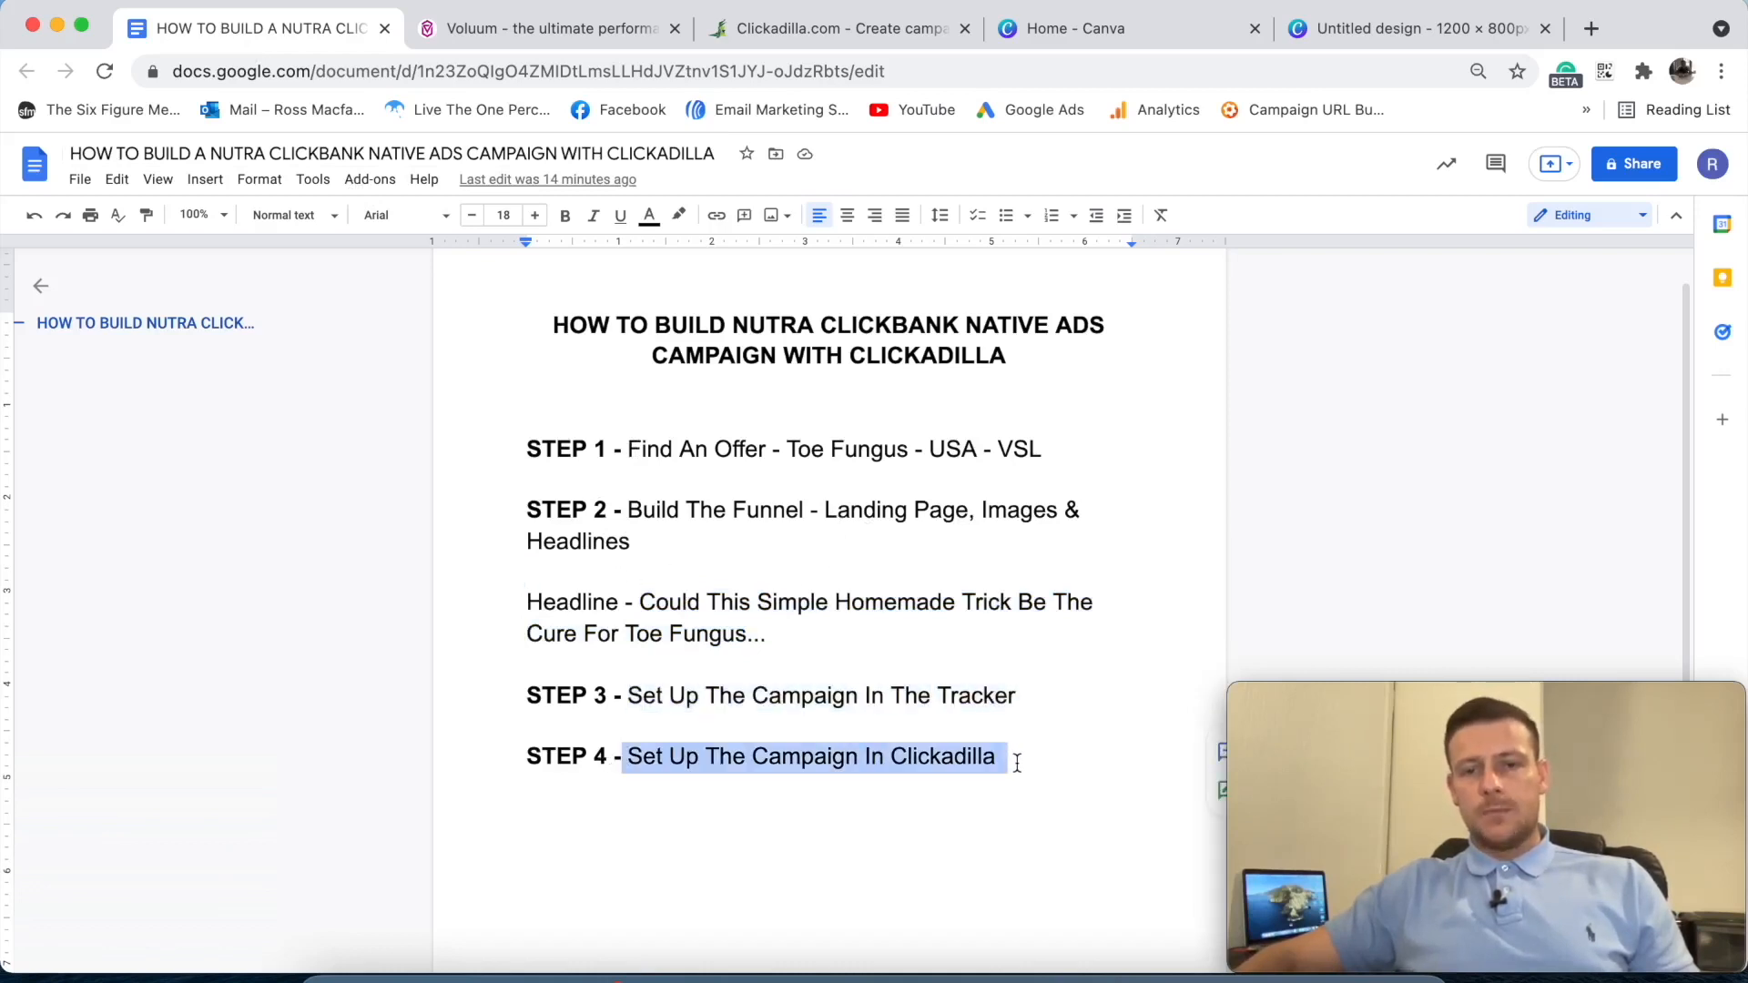